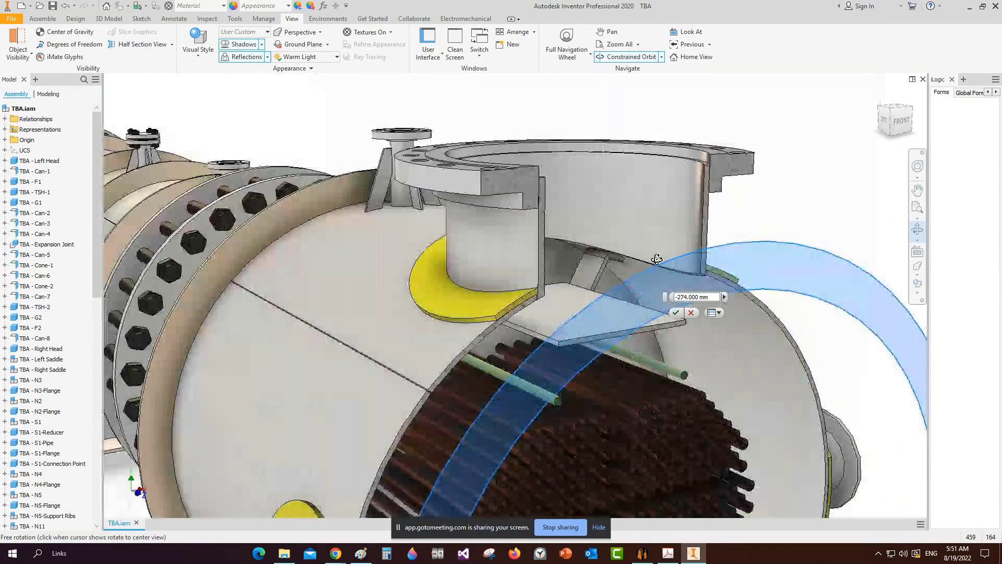
Step: Orbit the sectioned heat exchanger to show its full length and end the half section view
scroll(538, 305, down, 5)
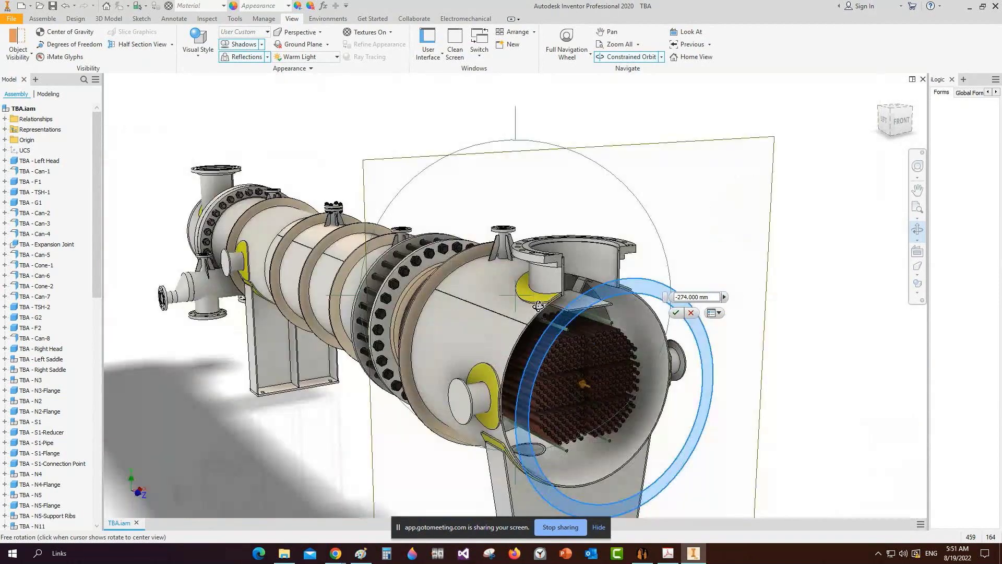
drag(538, 306, 486, 315)
right_click(417, 240)
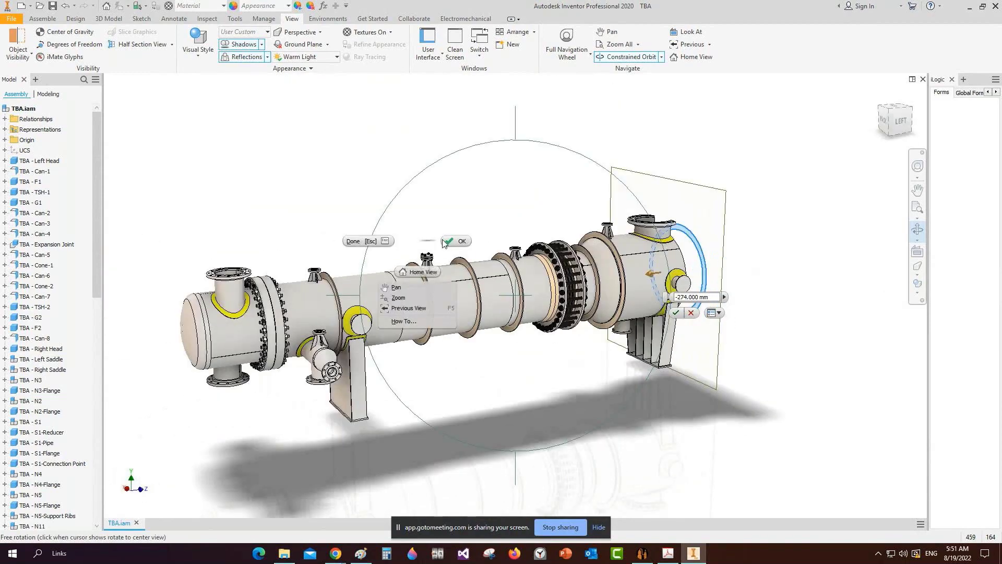
click(448, 241)
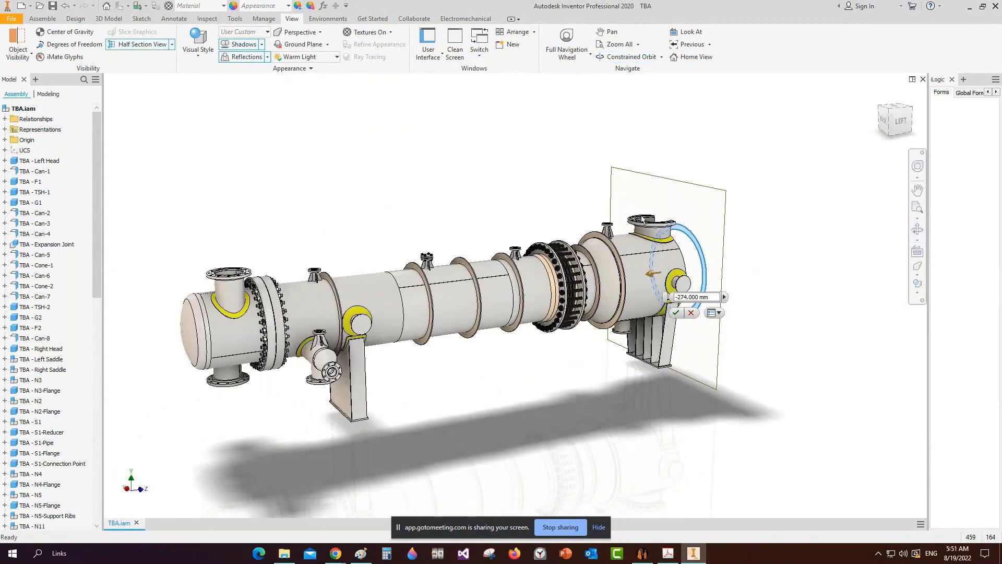
click(140, 44)
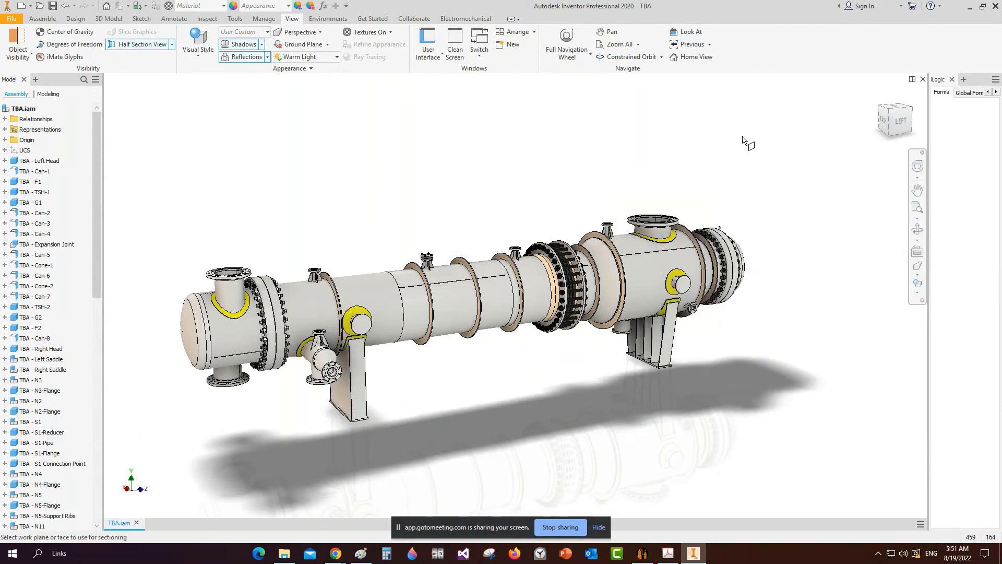
key(Escape)
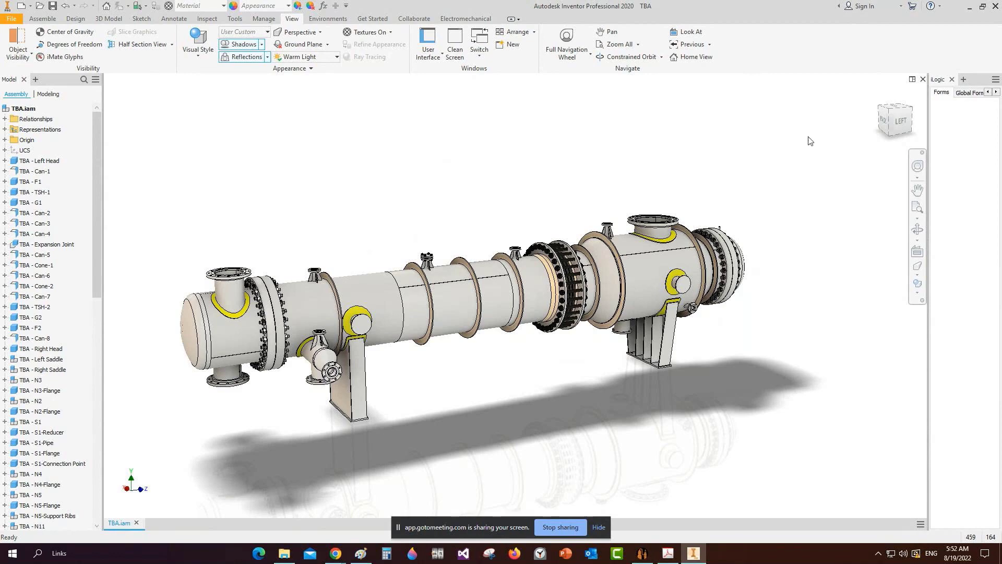
Step: Examine the expansion joint and neighbouring shell sections of the heat exchanger in the left view
scroll(673, 219, down, 1)
click(900, 120)
scroll(537, 278, up, 5)
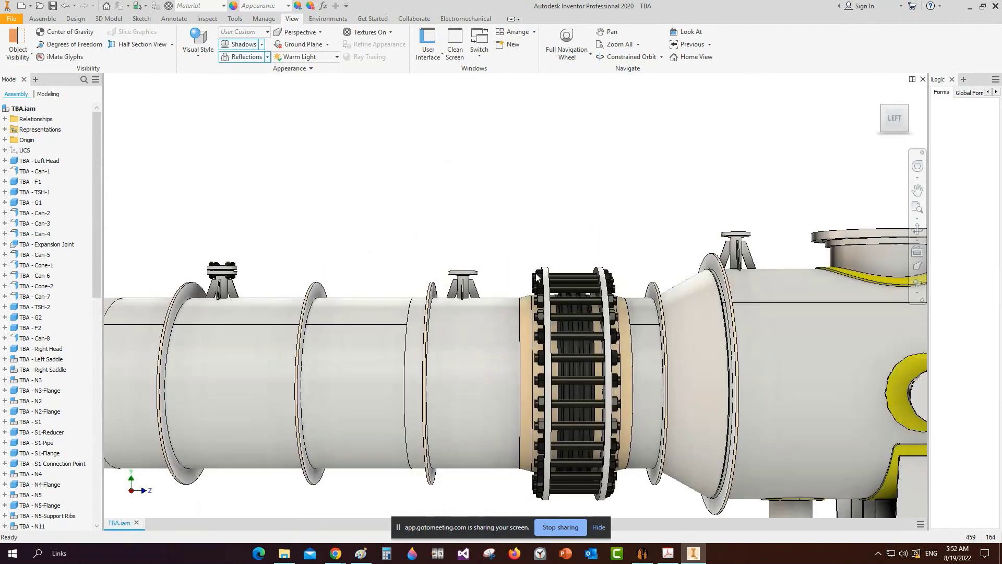
drag(639, 238, 530, 296)
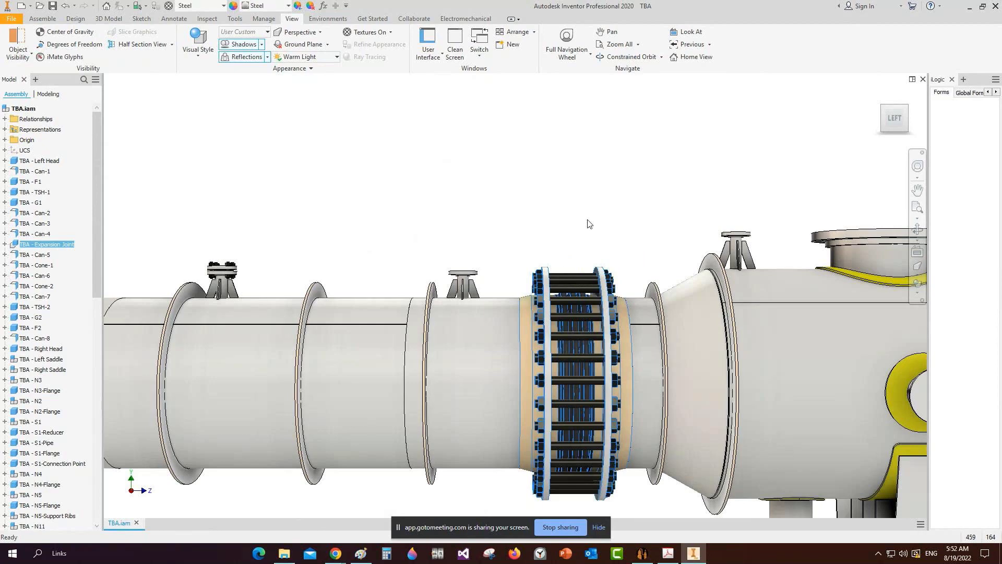
key(Escape)
scroll(588, 223, up, 3)
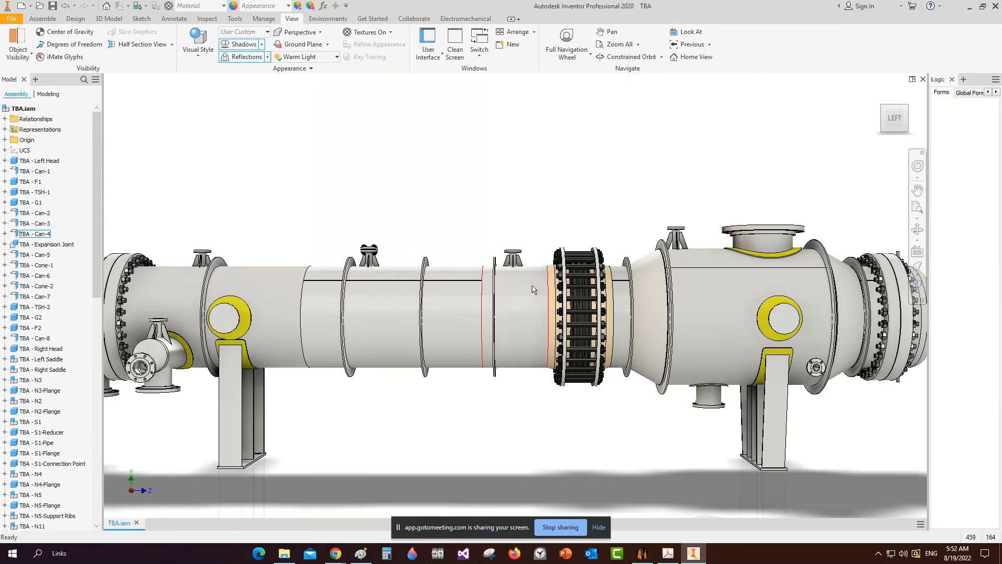
middle_drag(501, 208, 513, 211)
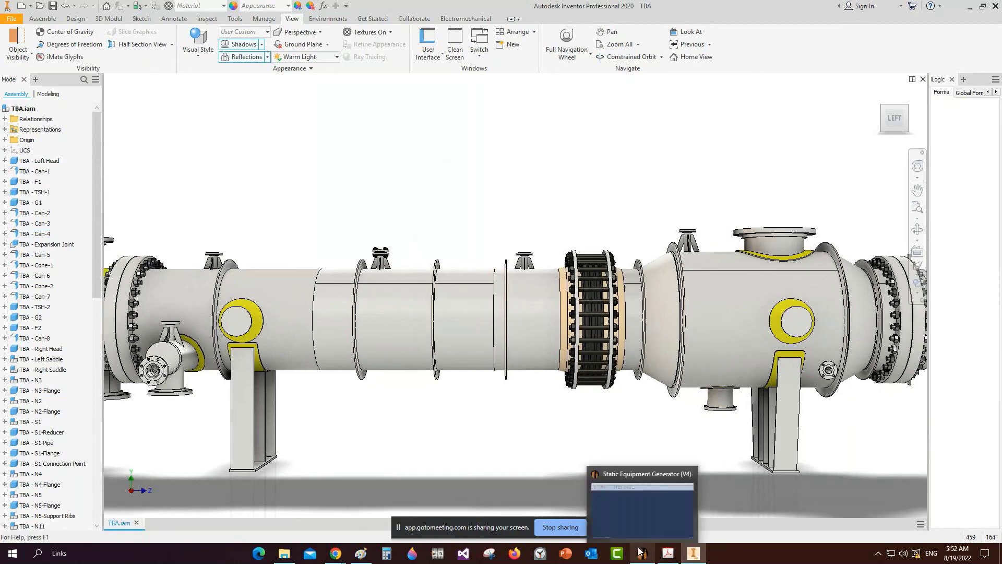
Step: Switch to Static Equipment Generator, name the new project Demo 19-8-2022 and set the Desktop as its workspace folder
click(641, 552)
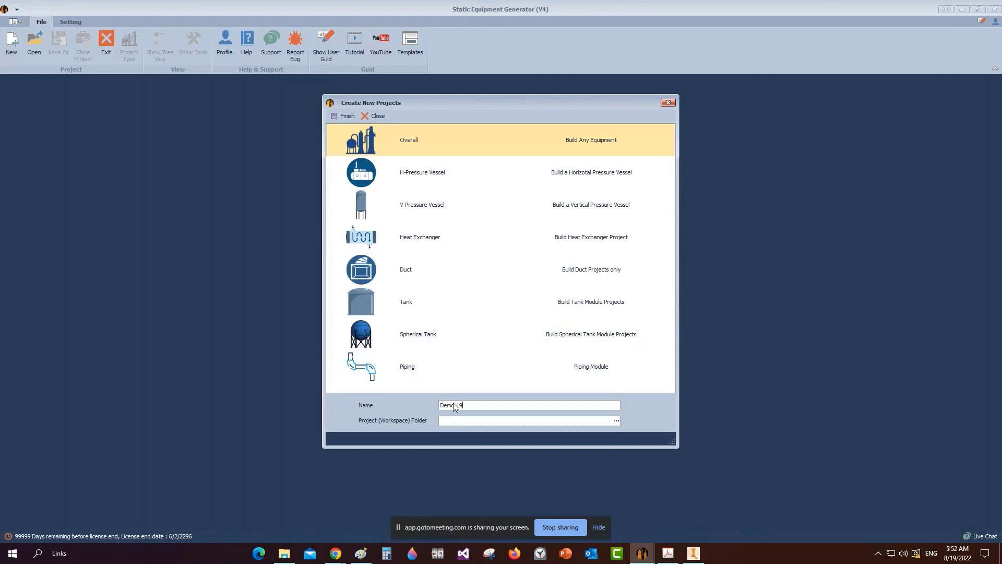
click(453, 402)
text(Demo 19-28-2022)
click(615, 421)
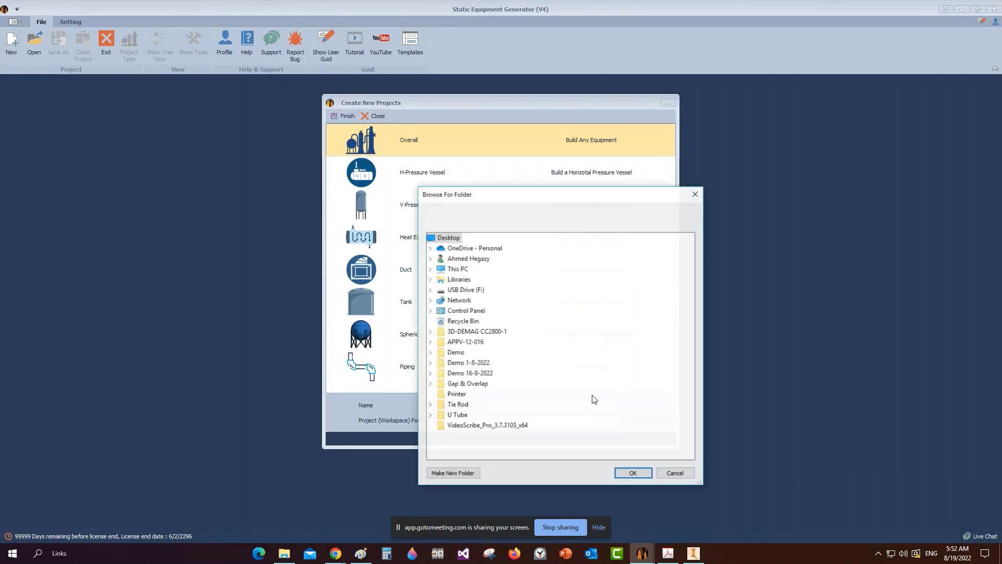
click(644, 472)
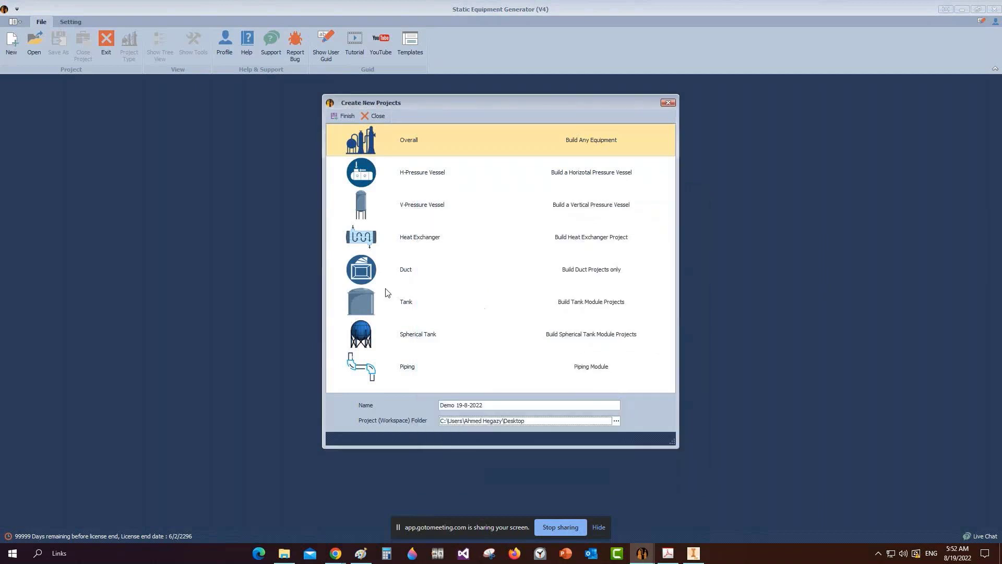
Step: Choose Heat Exchanger as the project type, create the project and return to its Static Equipment Generator window
click(374, 240)
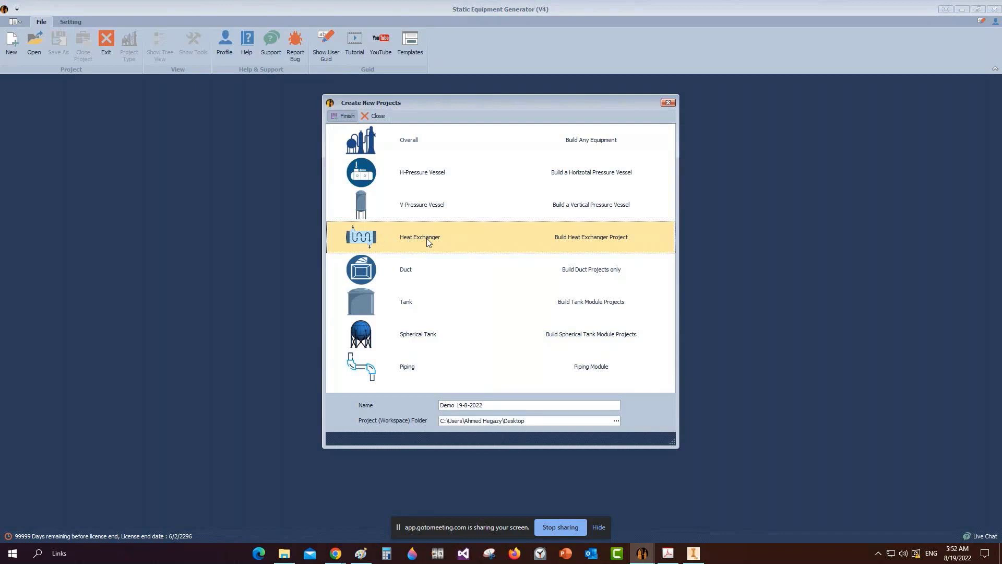
key(alt+Tab)
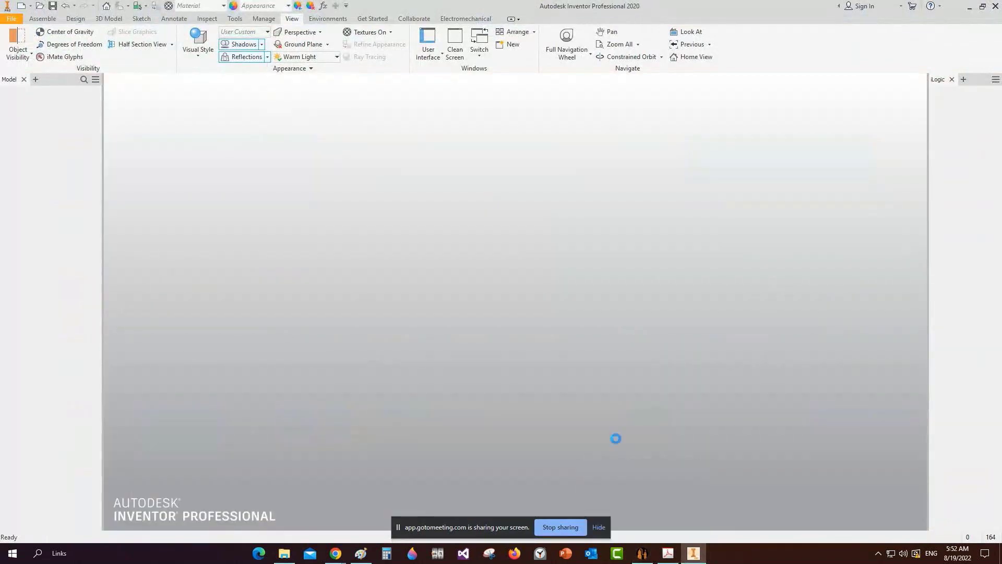
click(644, 555)
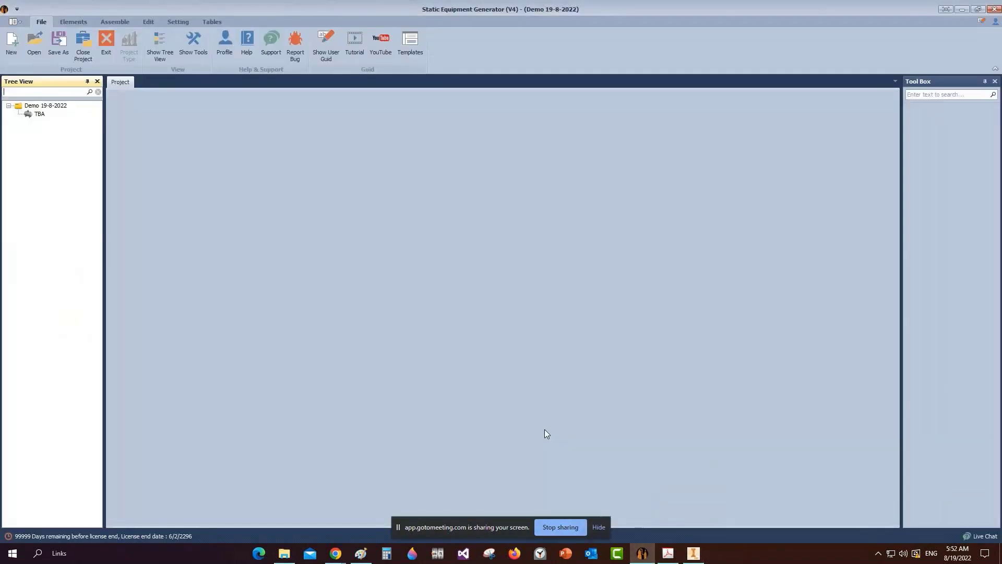
click(599, 528)
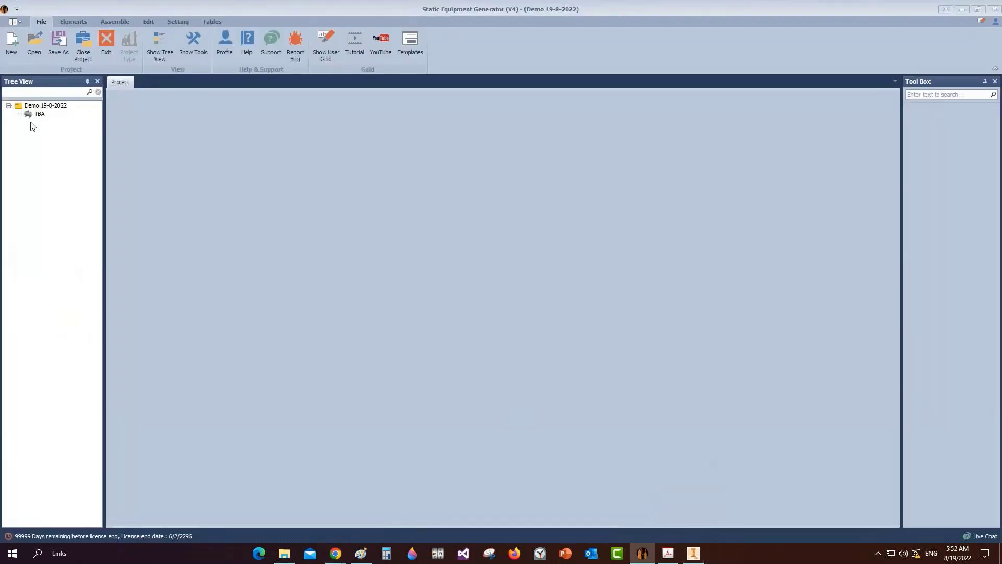
Step: Review the project information form of Demo 19-8-2022 and the design data table of the TBA equipment
click(30, 118)
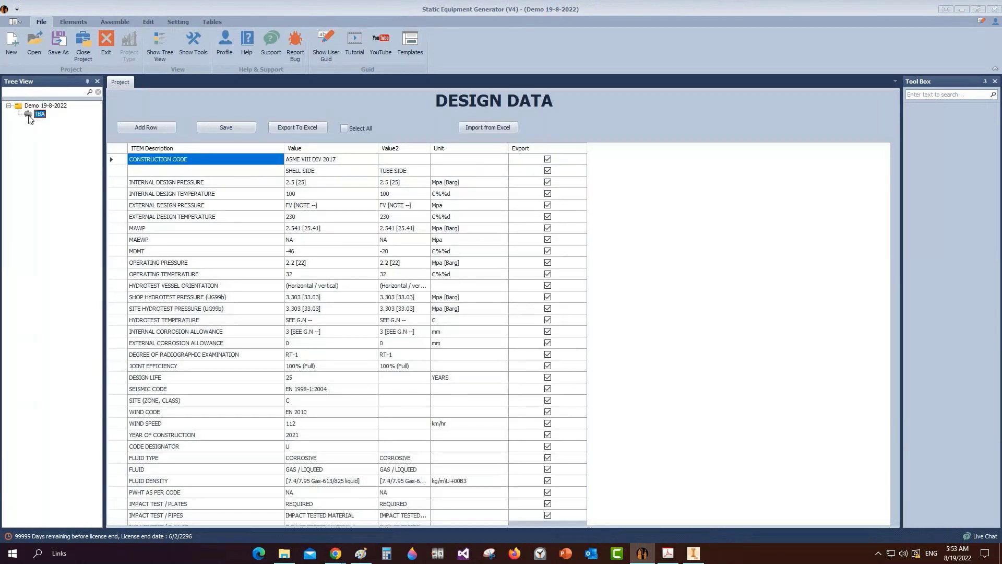
click(51, 107)
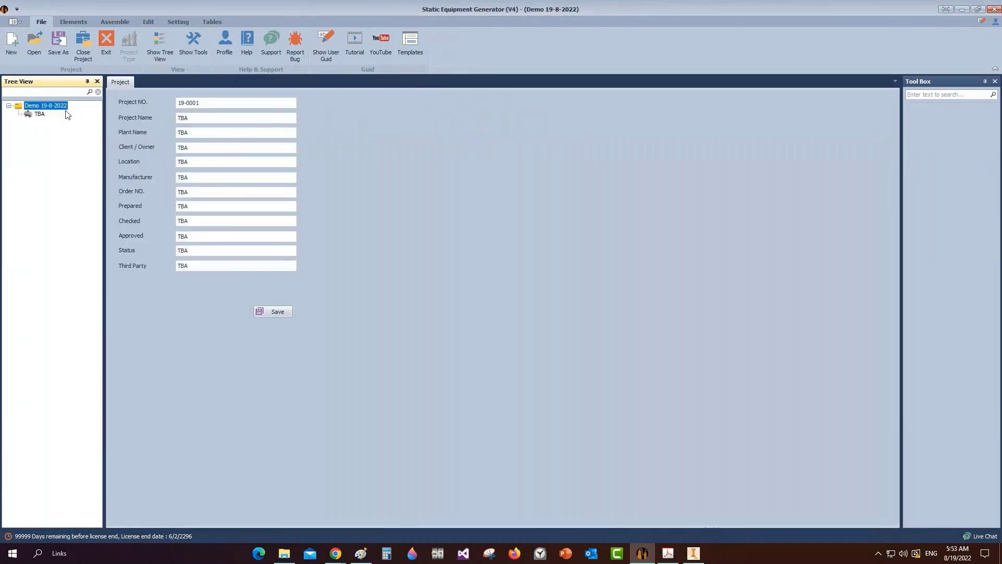
click(204, 102)
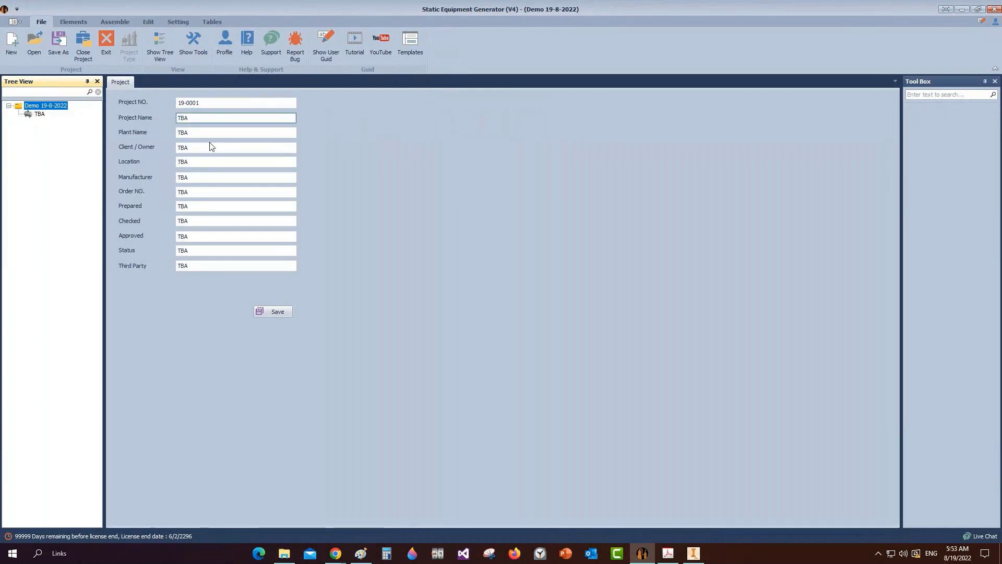
click(40, 114)
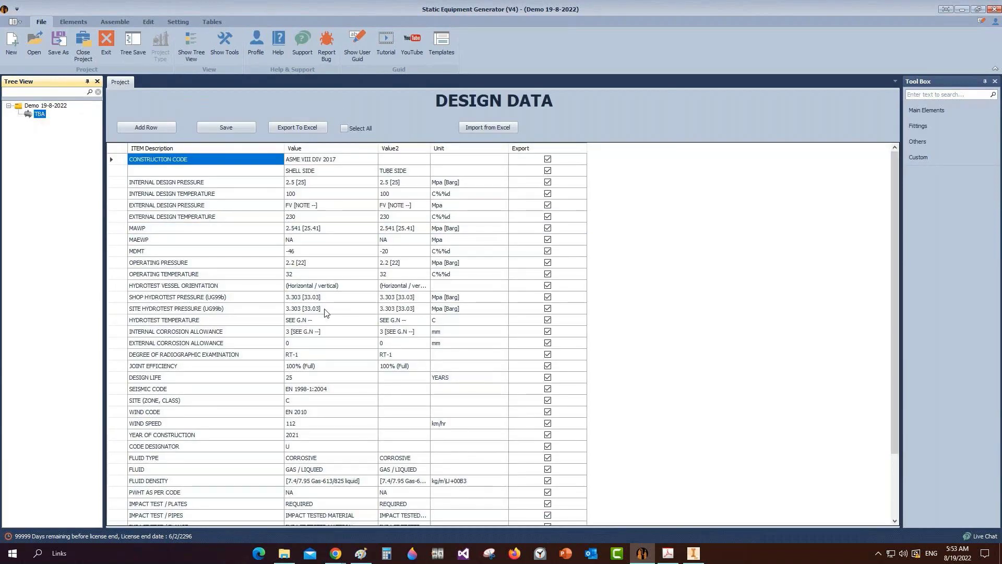
Step: Review the equipment settings for delivered plate and pipe data, position and units, closing them without saving
click(178, 22)
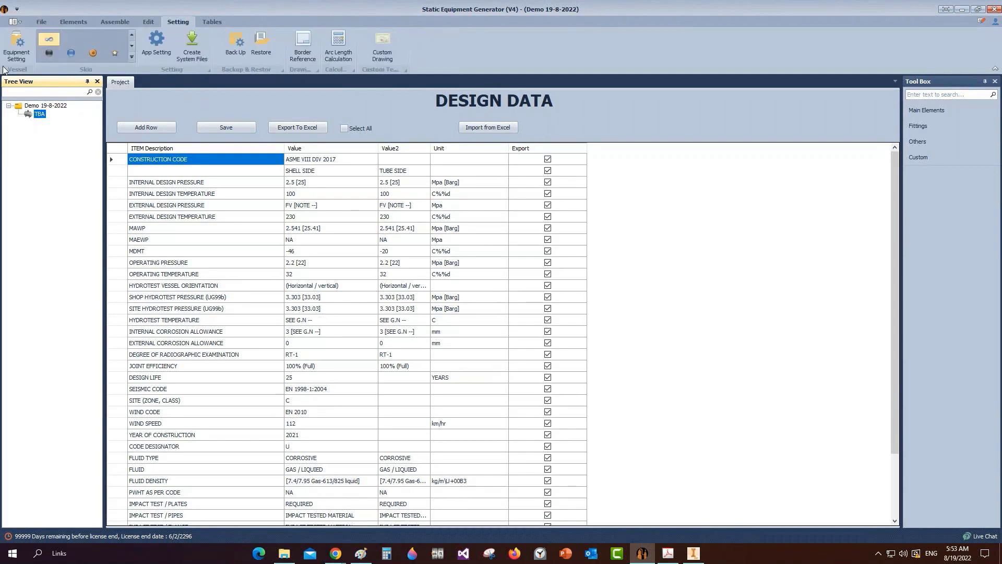
click(17, 46)
double_click(444, 291)
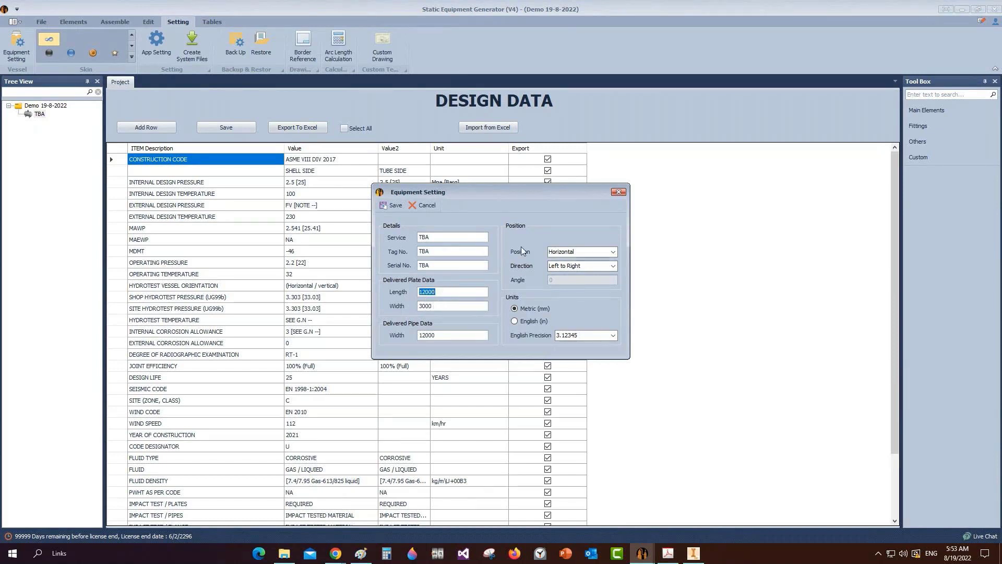
click(617, 193)
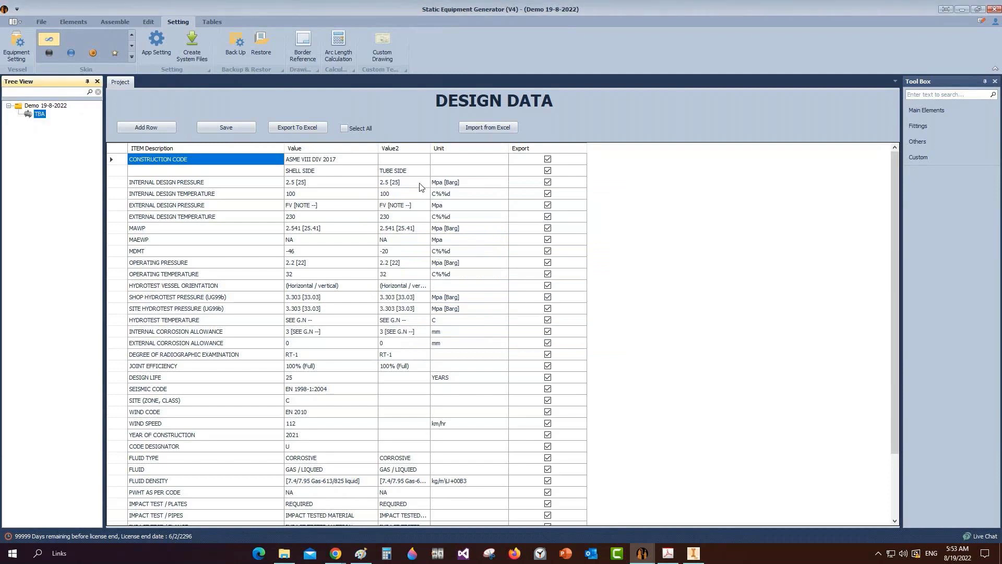
click(26, 114)
Step: Switch to the PDF general arrangement drawing and examine the left channel, main shell and right channel in the elevation
click(668, 553)
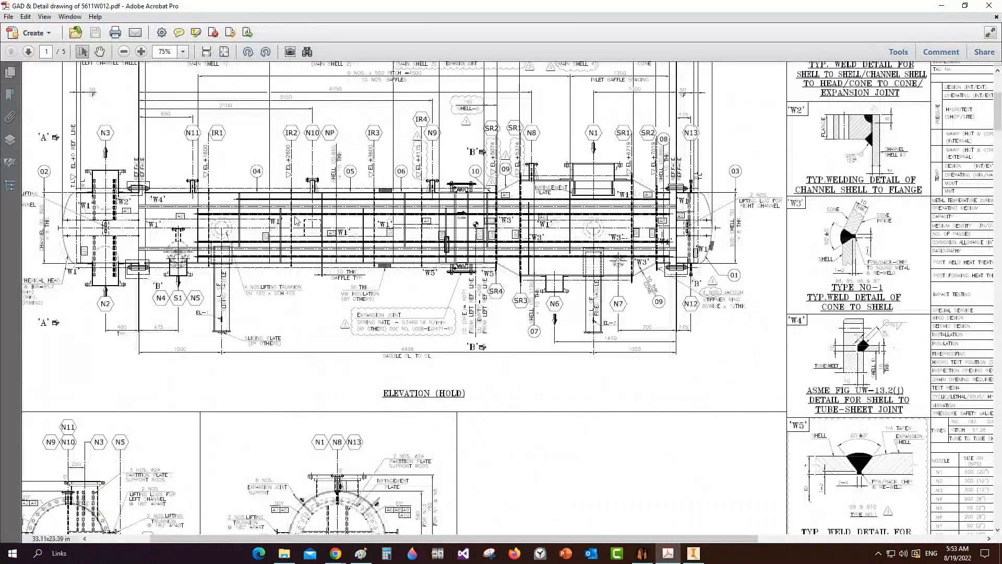
ctrl+scroll(295, 217, up, 1)
ctrl+scroll(131, 197, up, 1)
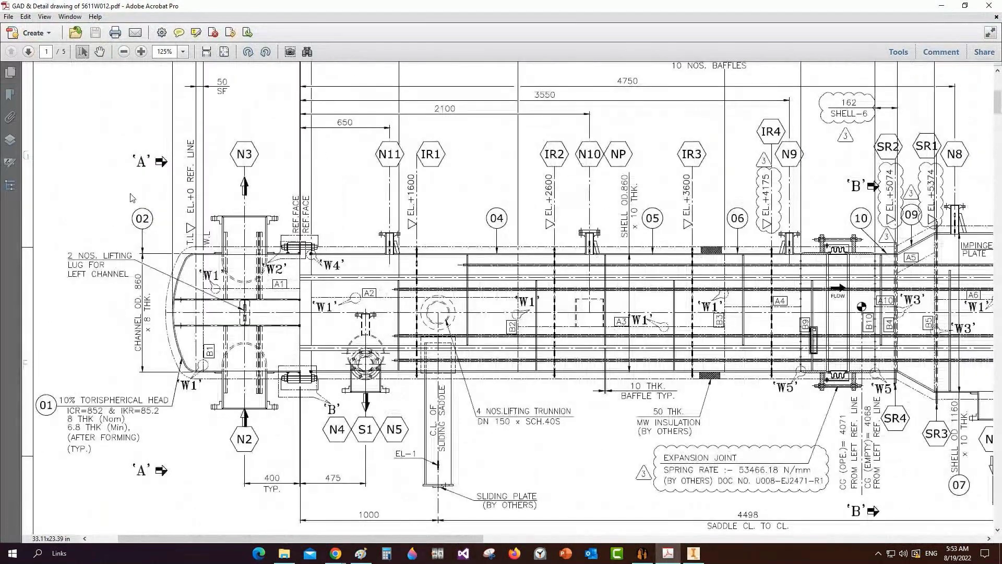
mouse_move(128, 189)
mouse_down()
mouse_move(231, 312)
mouse_move(311, 450)
mouse_up()
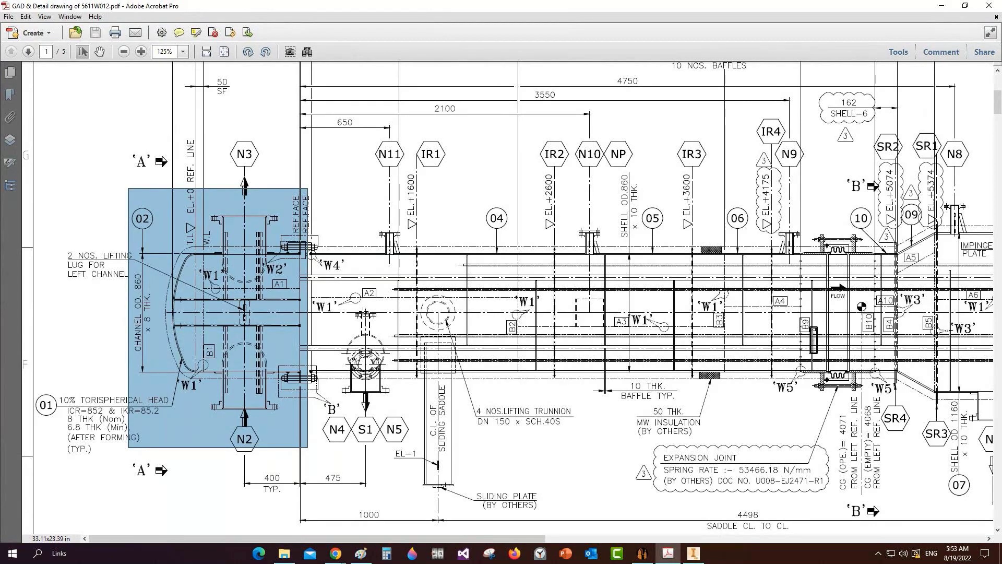
ctrl+scroll(264, 250, down, 2)
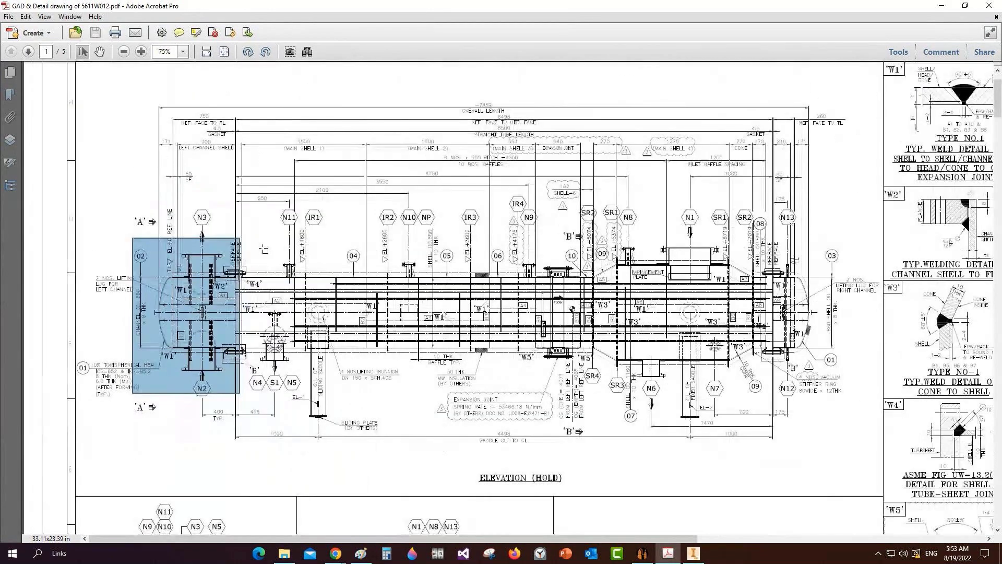
drag(264, 250, 774, 449)
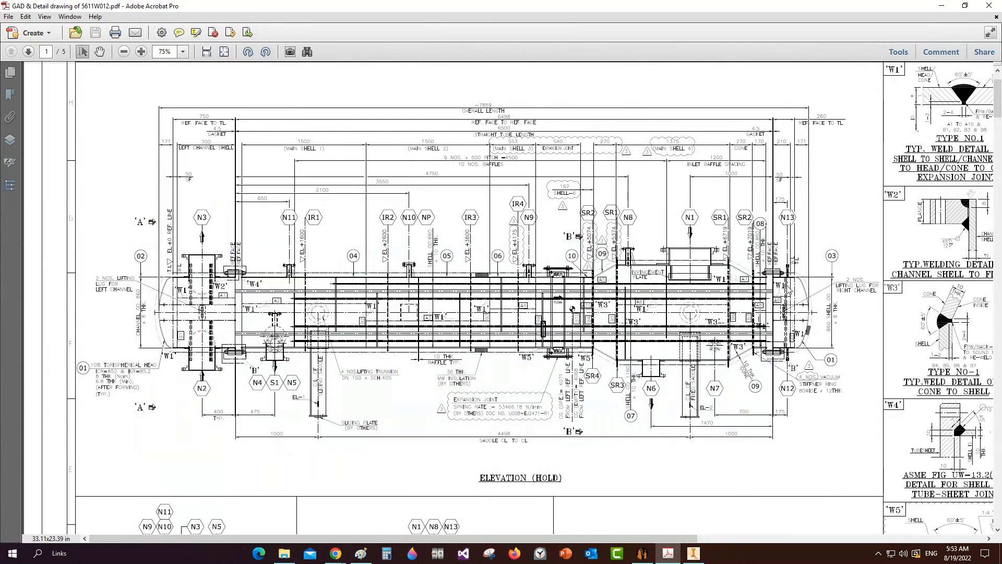
drag(767, 248, 833, 411)
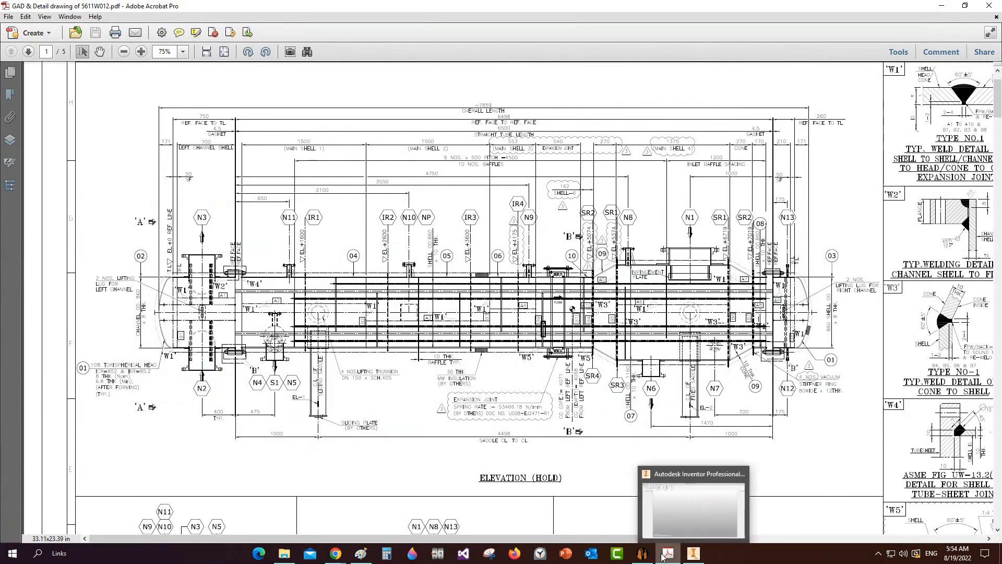
Step: Examine the torispherical head, left channel shell and channel flange at the left end of the elevation drawing
mouse_move(647, 559)
ctrl+scroll(129, 314, up, 2)
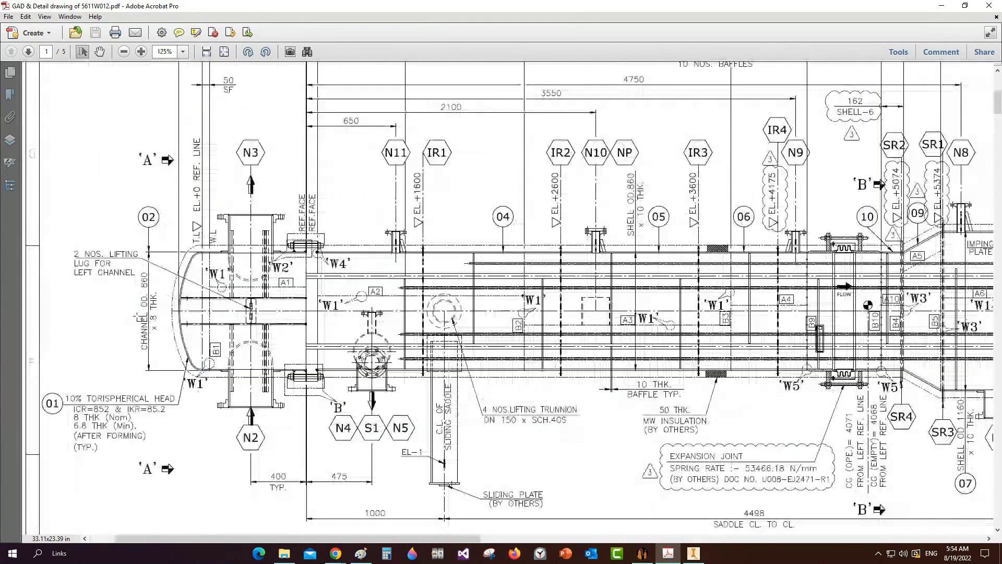
ctrl+scroll(174, 319, up, 1)
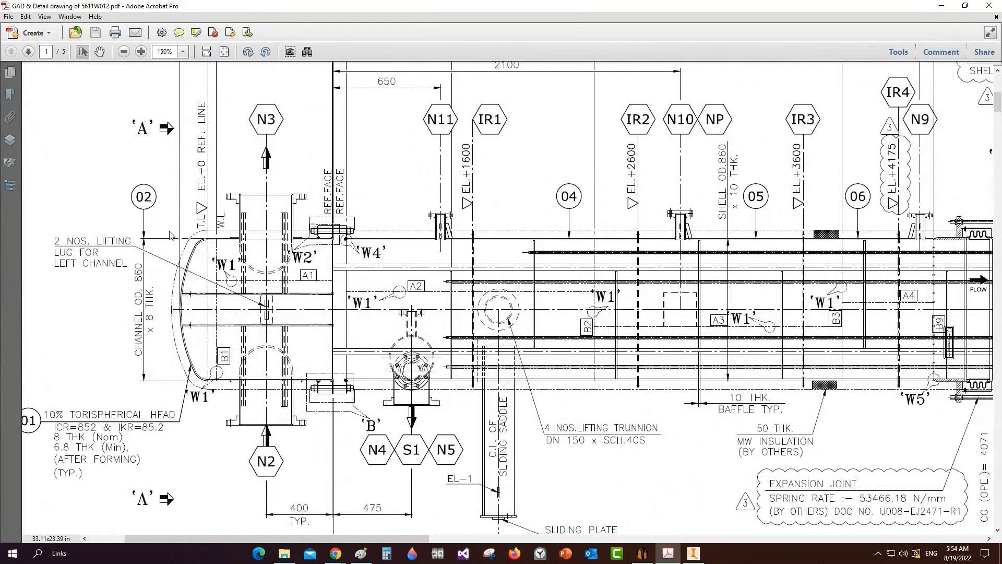
drag(168, 220, 226, 397)
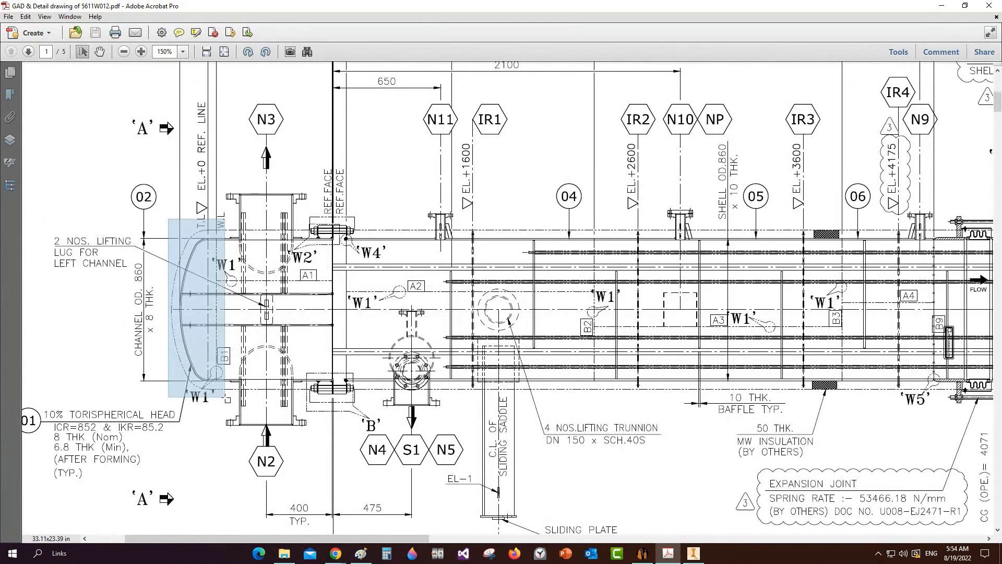
click(204, 231)
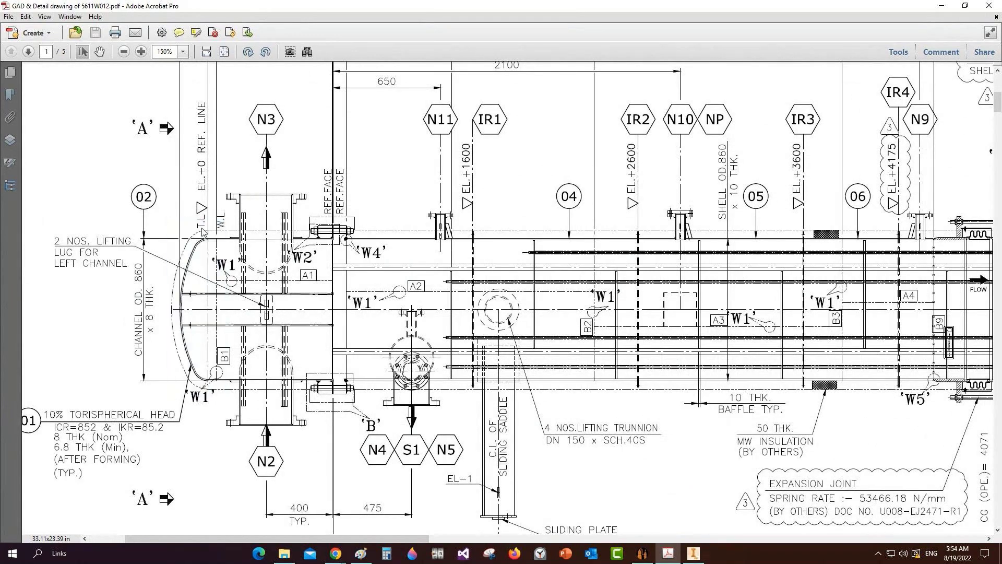
drag(204, 231, 336, 399)
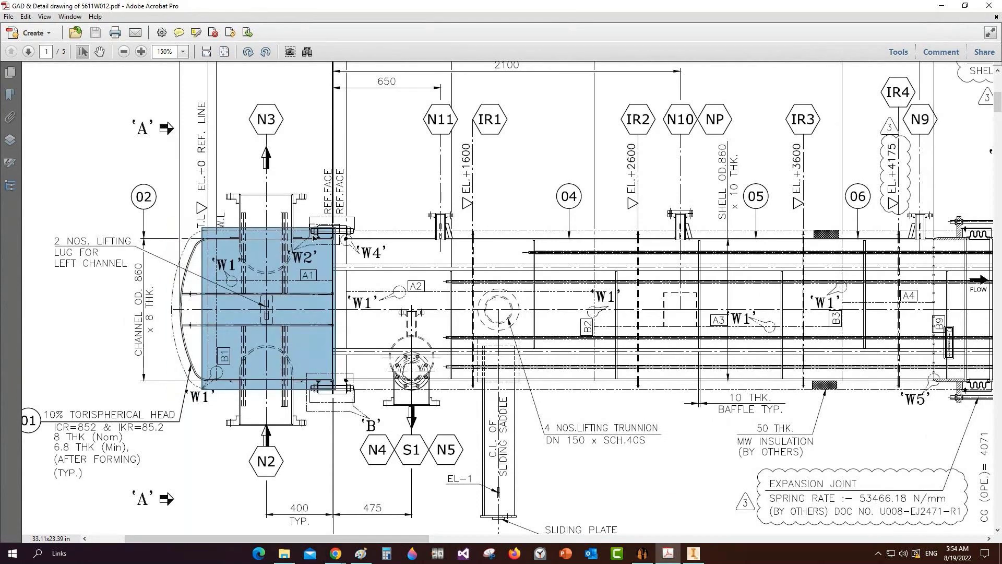
drag(309, 216, 338, 402)
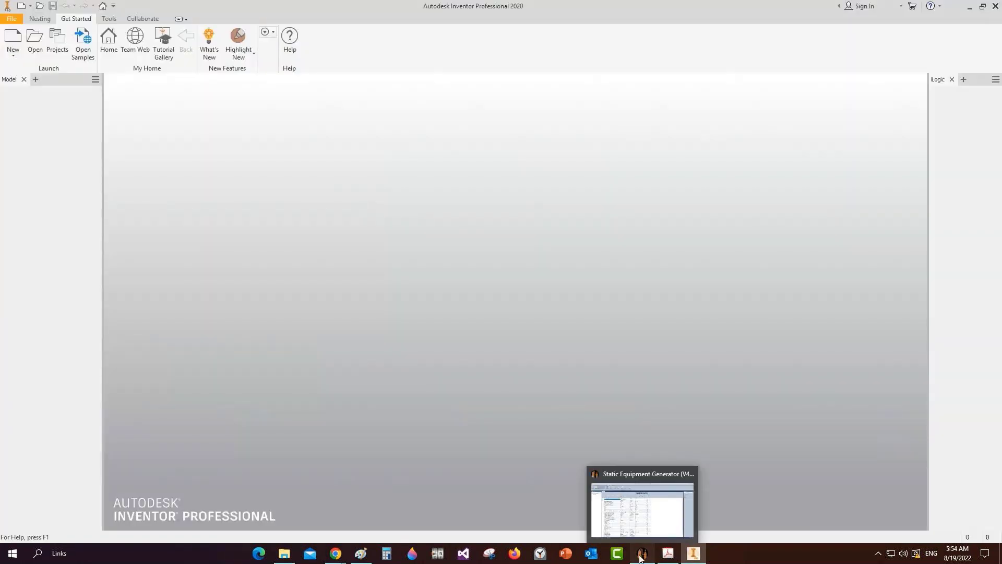
Step: Switch to Static Equipment Generator, add a head named Left Head to the TBA equipment and open its parameters
click(642, 553)
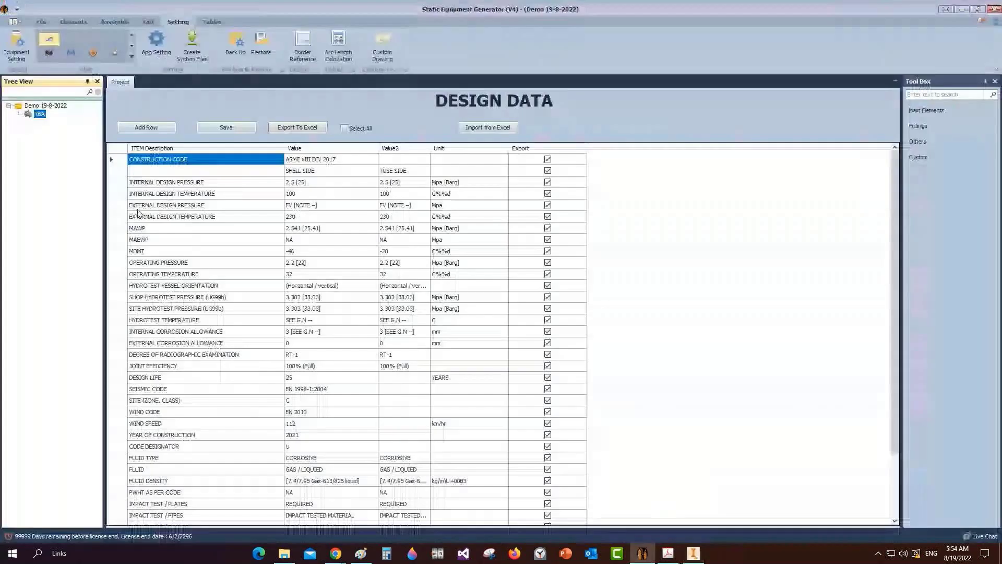
click(73, 22)
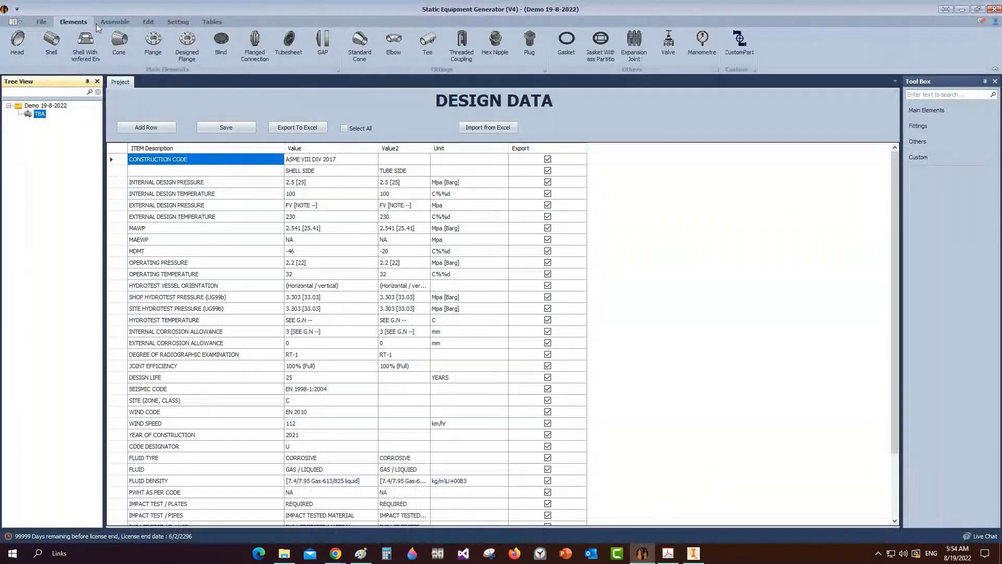
click(18, 47)
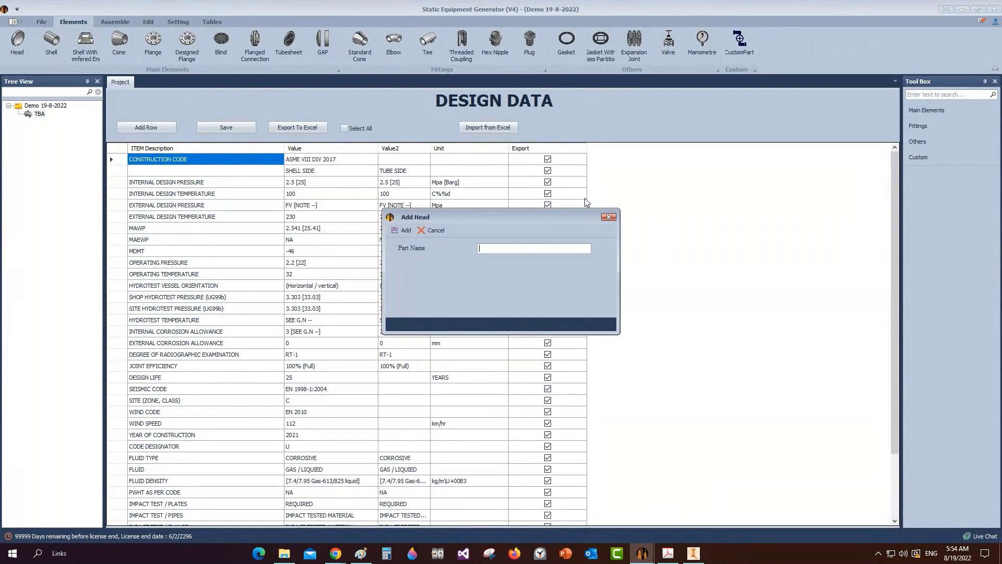
text(Left Headd)
key(Return)
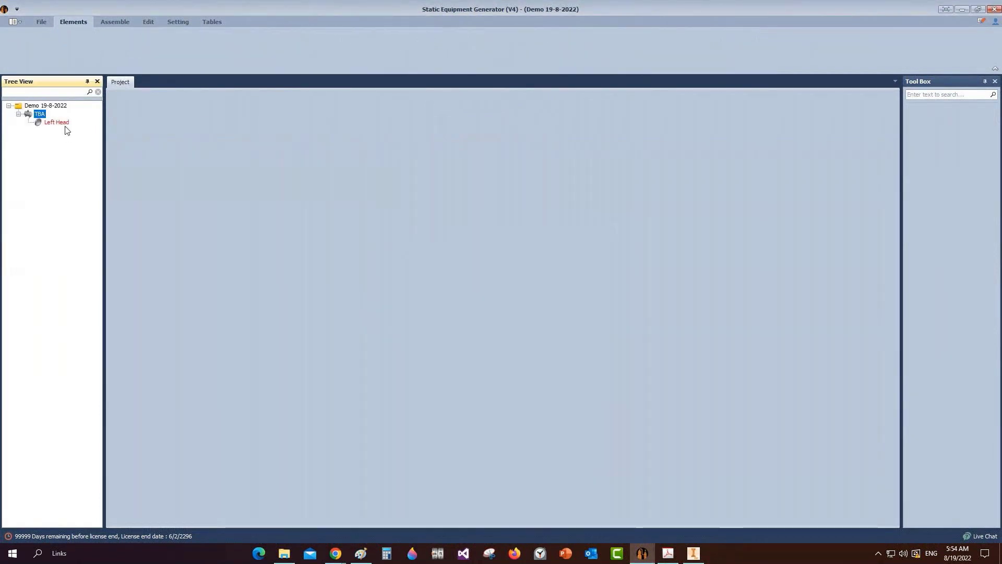
click(58, 123)
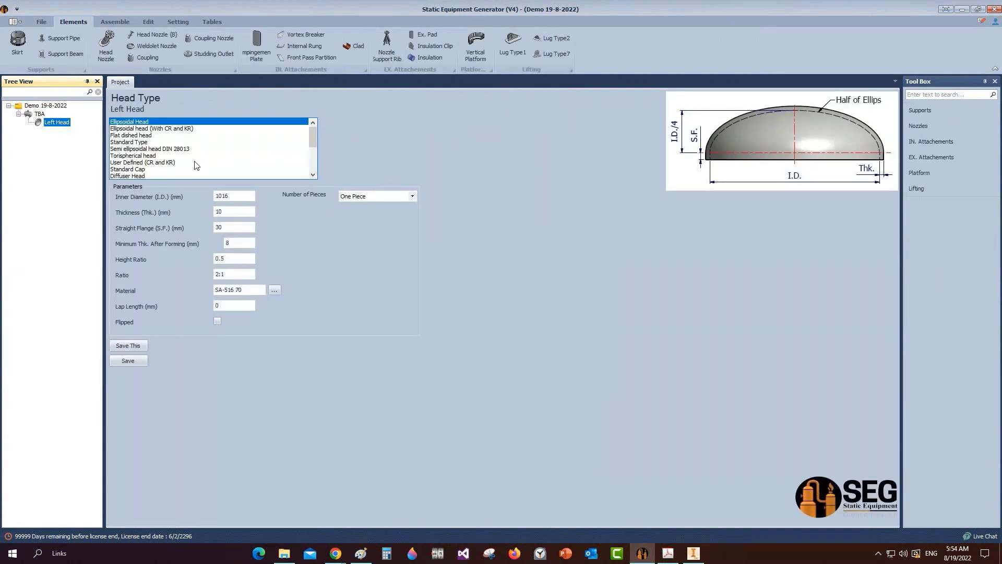
Step: Check the torispherical head callout in the PDF drawing for radii and thicknesses, returning to the head parameters
mouse_move(670, 550)
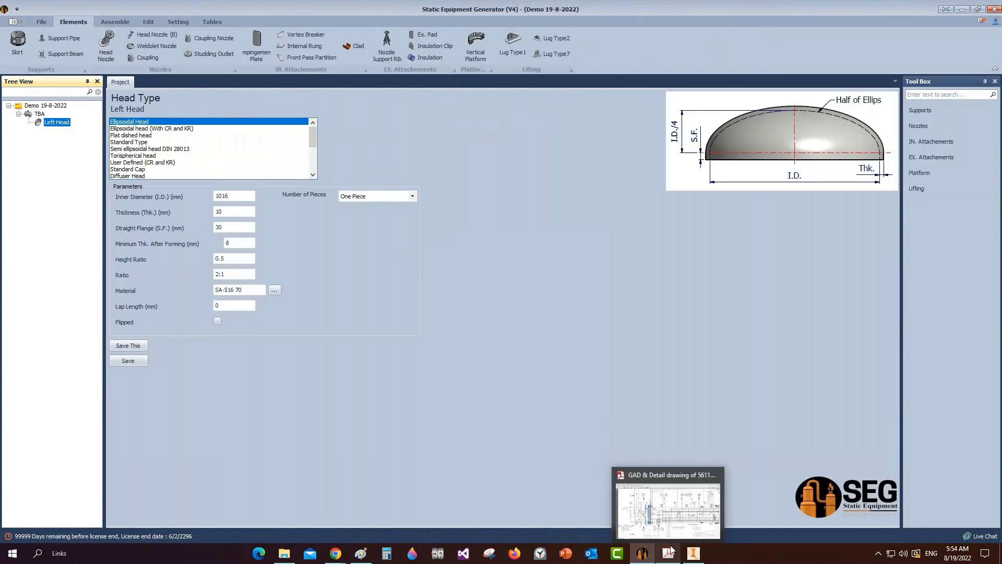
click(668, 501)
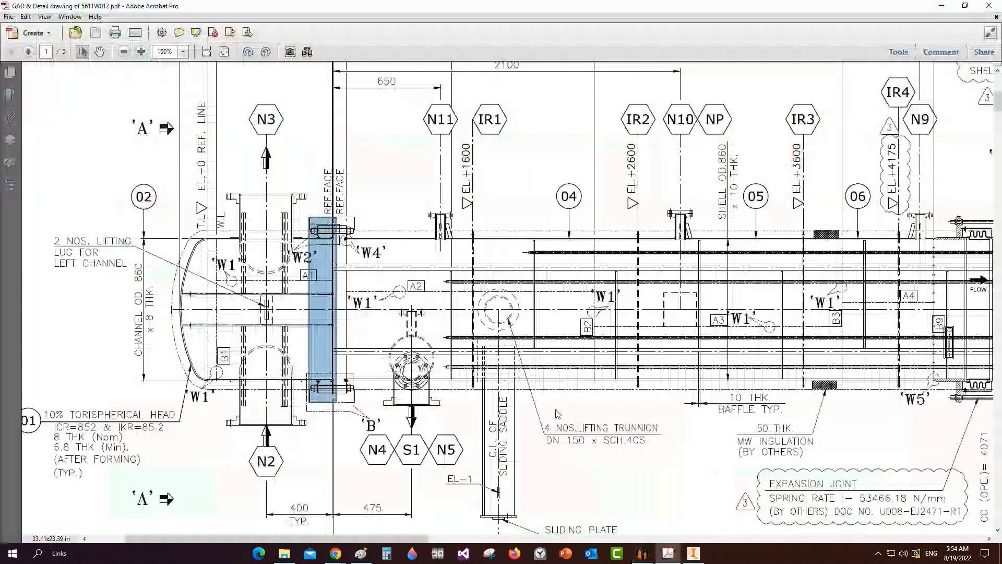
drag(184, 393, 217, 383)
middle_drag(217, 383, 224, 381)
drag(84, 392, 218, 474)
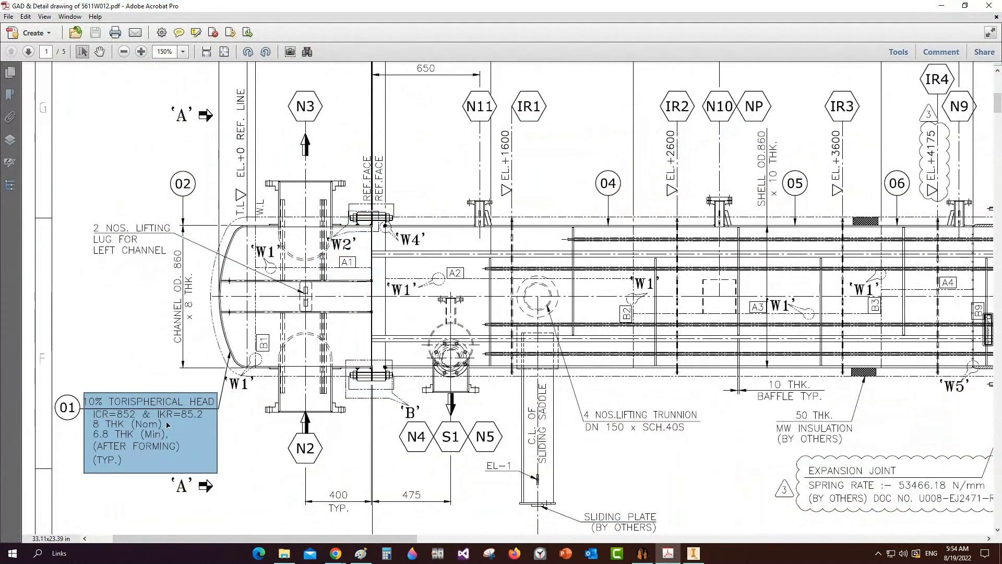
click(703, 530)
click(642, 553)
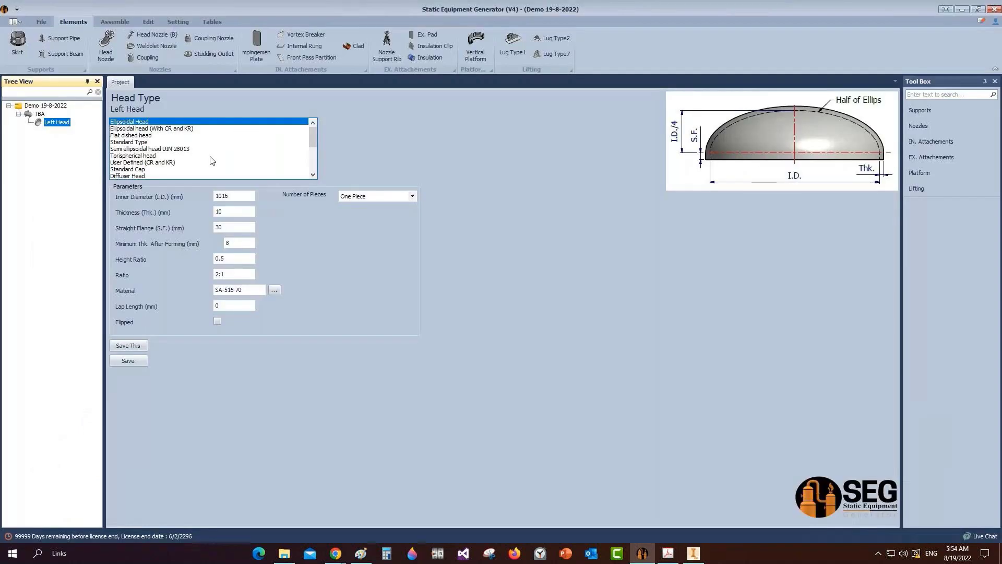
Step: Set Left Head to User Defined (CR and KR) with 860 mm inner diameter, 8 mm thickness and 6.5 mm minimum thickness after forming
click(138, 164)
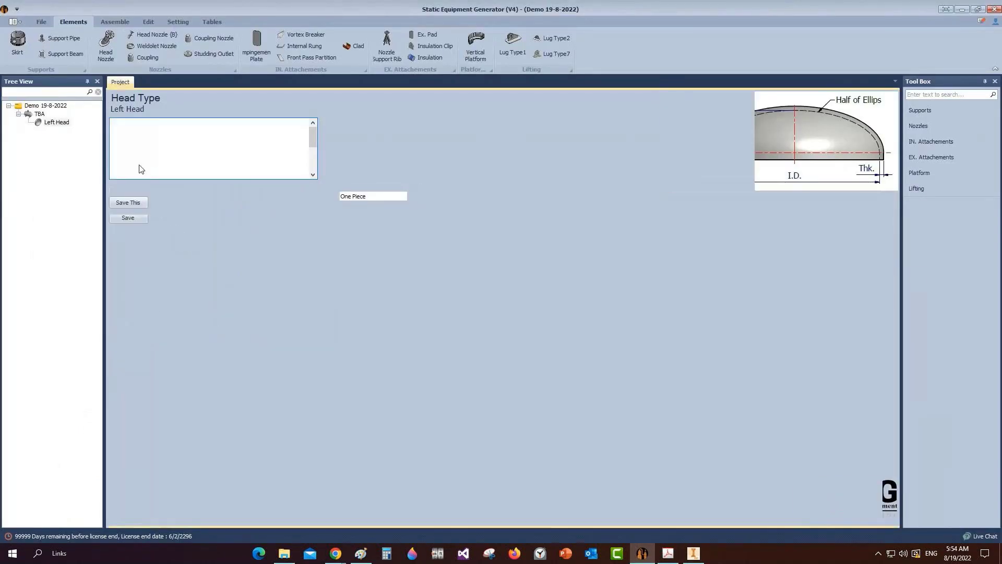
key(Tab)
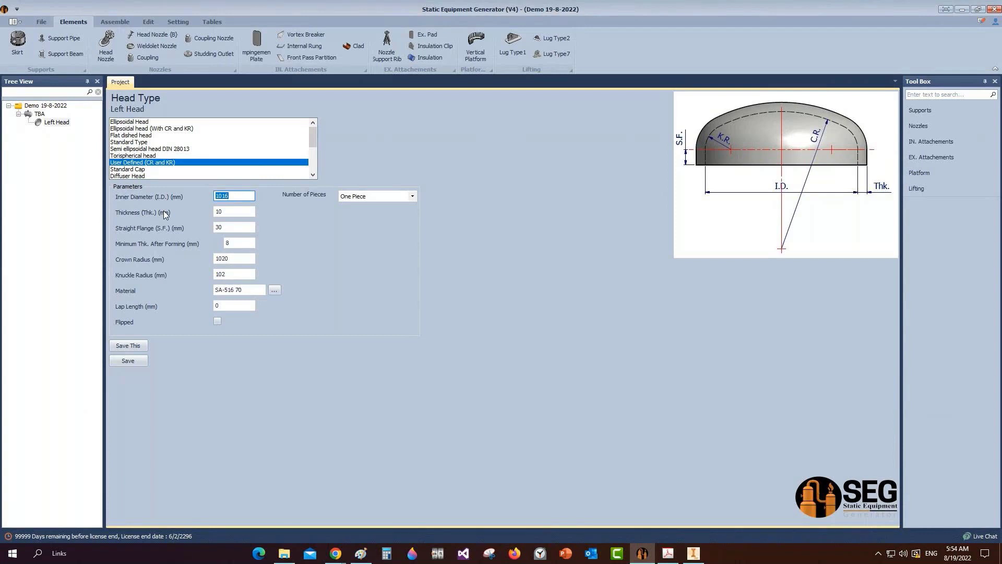
text(860)
key(Tab)
text(8)
text(6.5)
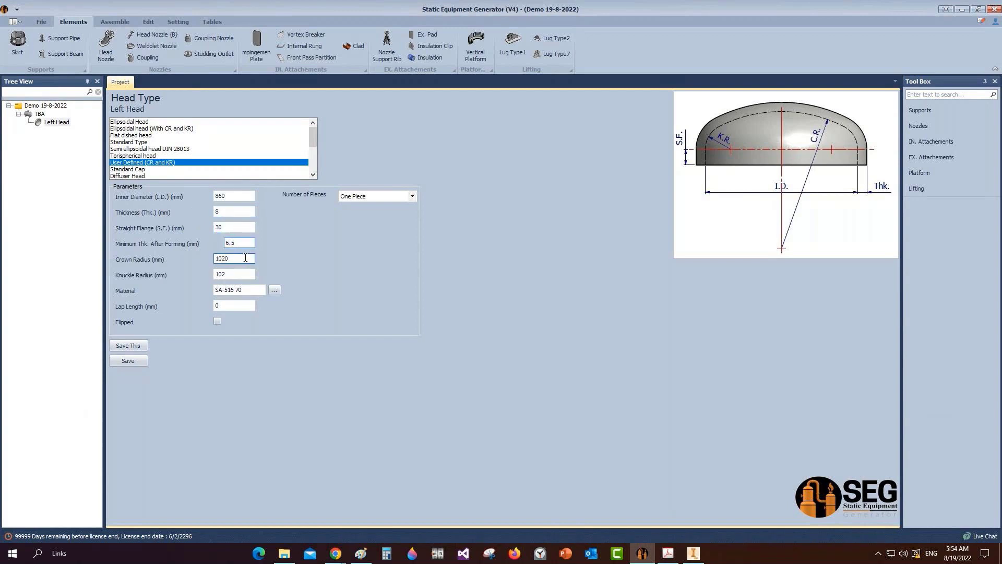
Step: Set Left Head's crown radius to 852 mm and knuckle radius to 85.2 mm, consulting the PDF callout, and save the head
drag(246, 258, 221, 258)
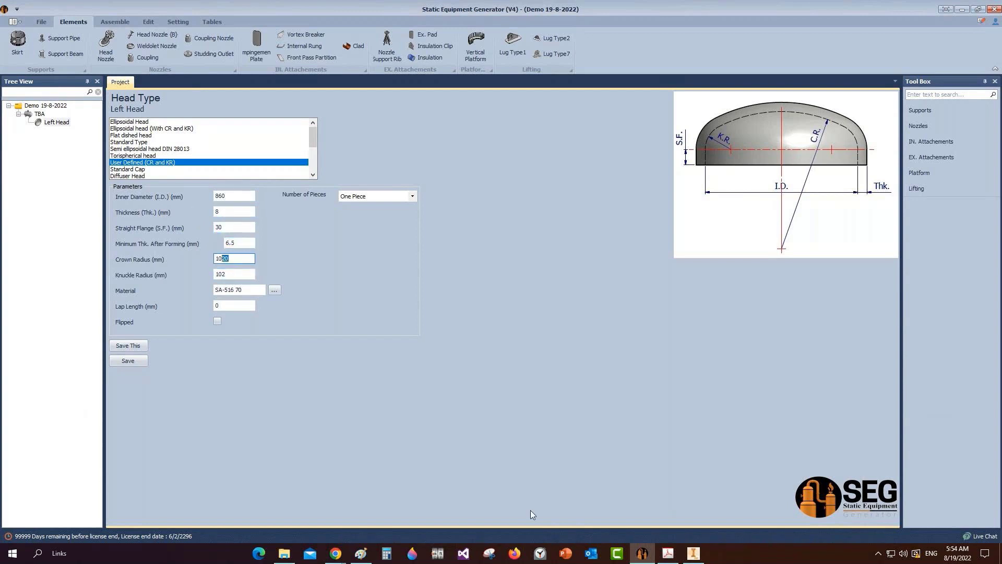
click(667, 554)
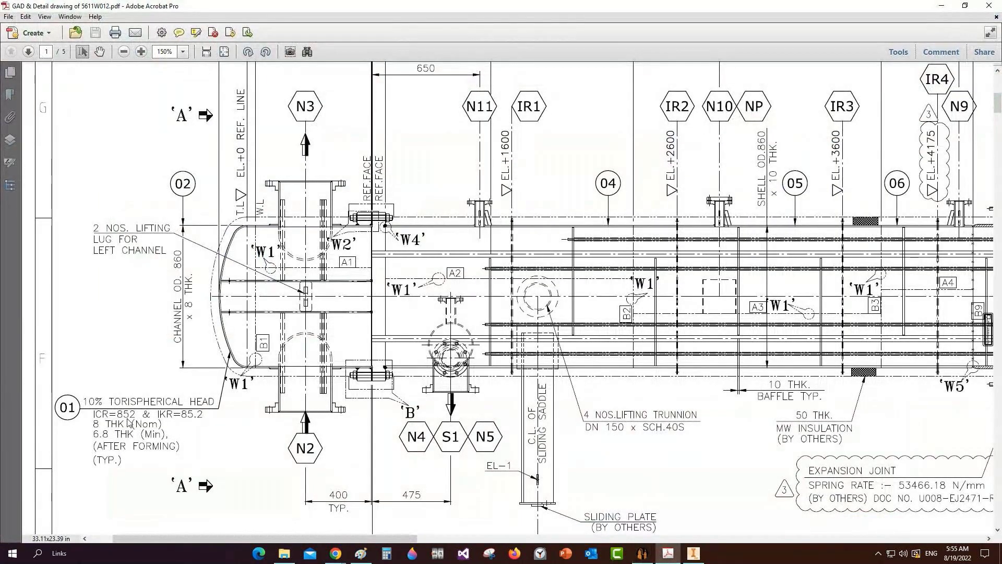
click(642, 553)
text(852)
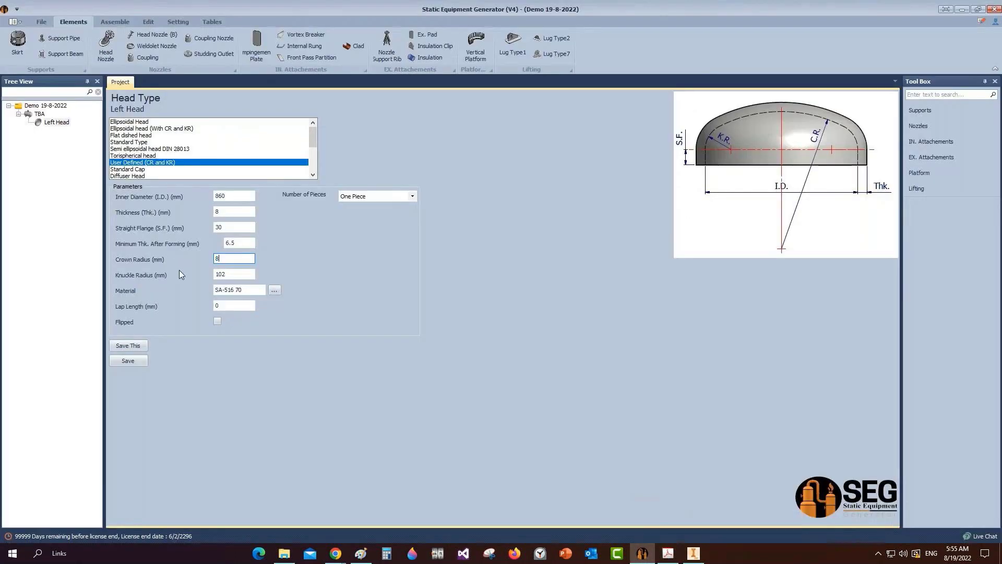
click(667, 558)
click(642, 554)
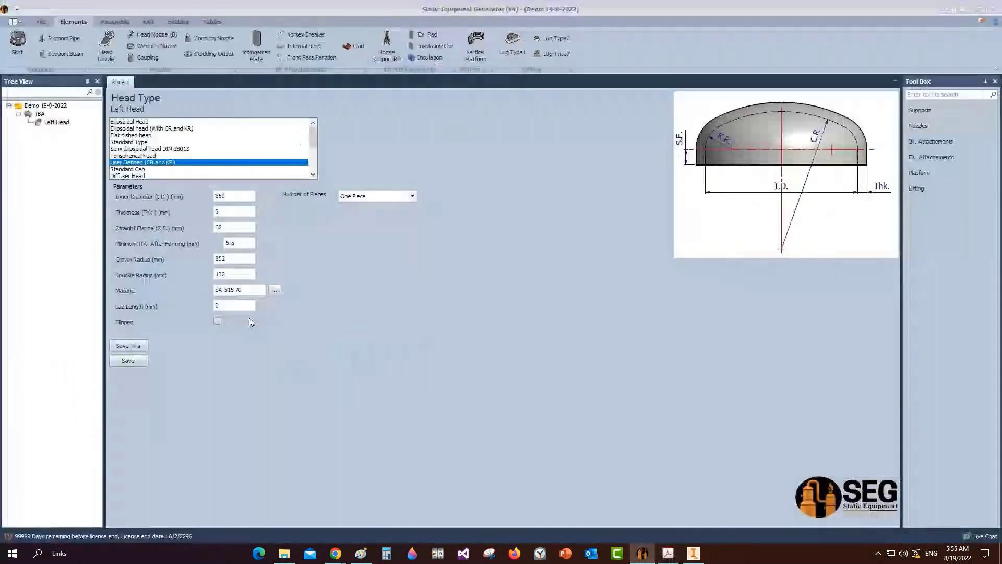
drag(233, 274, 183, 275)
text(85.2)
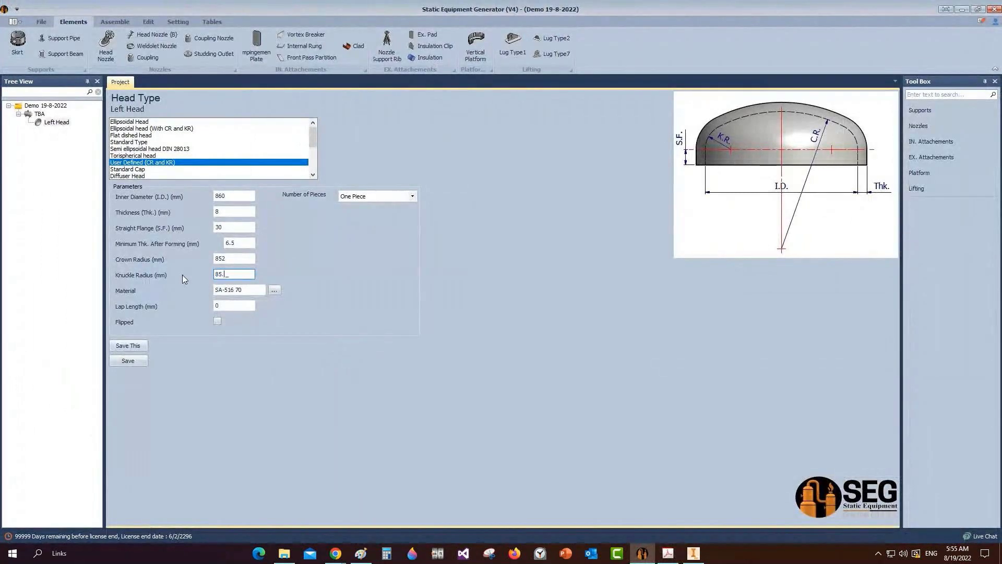
click(133, 364)
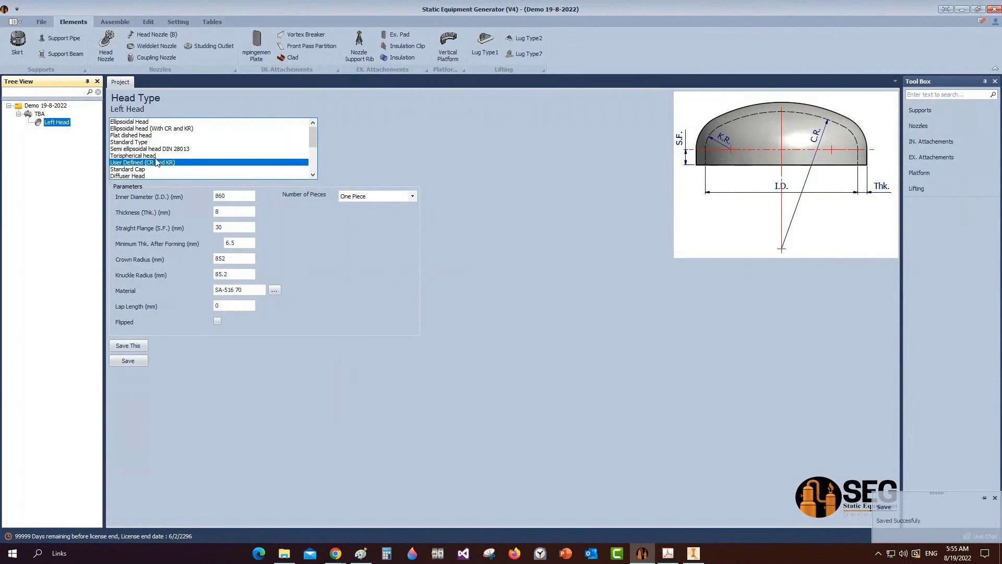
Step: Review the head's technical characteristics in the bill of materials, widening that column to read them, and close the table
click(212, 22)
click(40, 45)
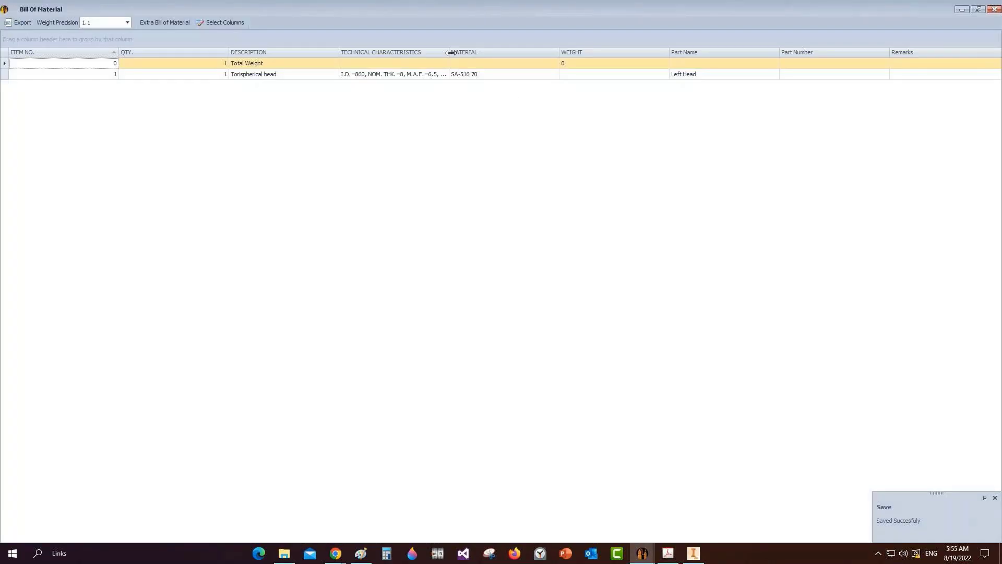
double_click(449, 52)
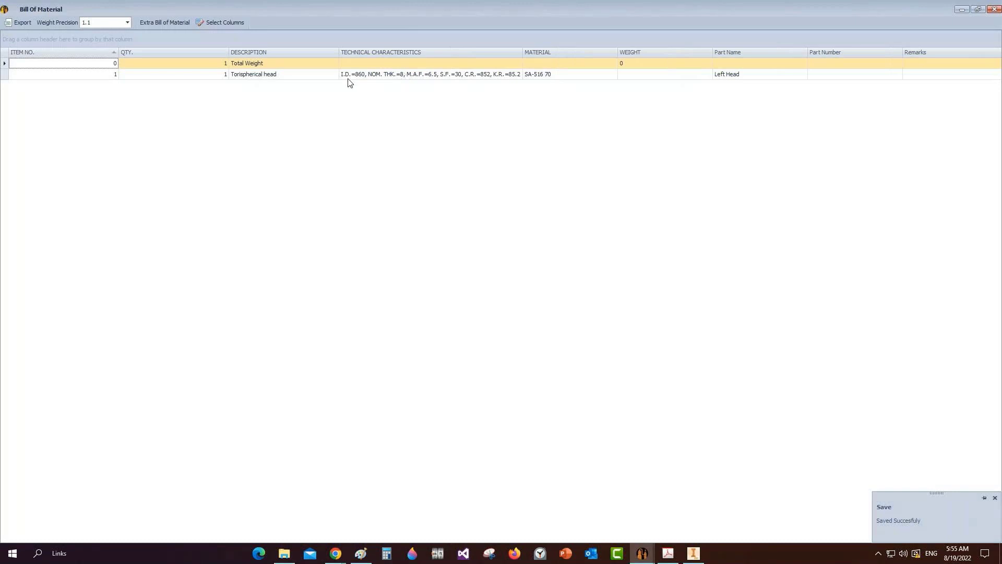
click(361, 74)
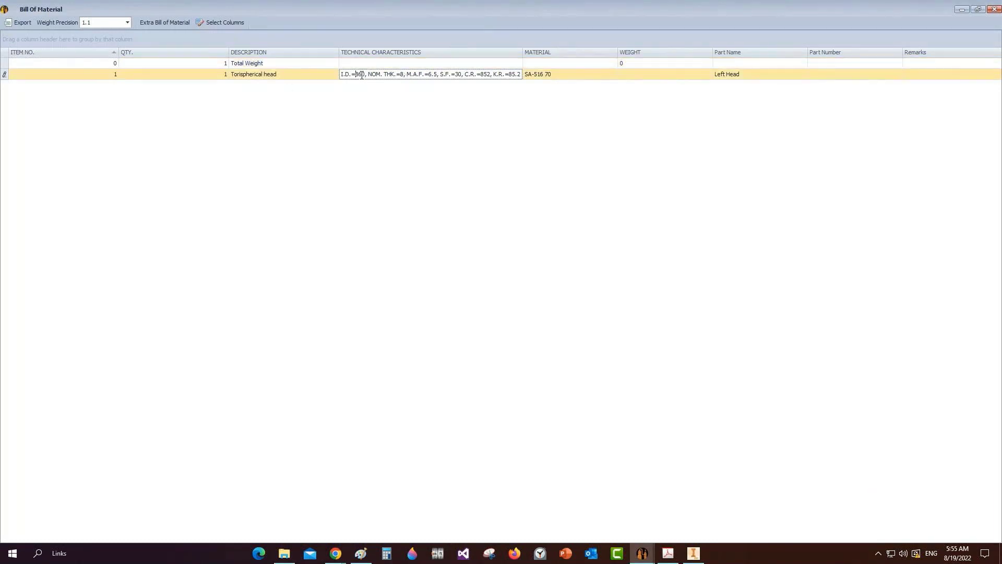
drag(389, 75, 489, 75)
click(501, 75)
click(992, 11)
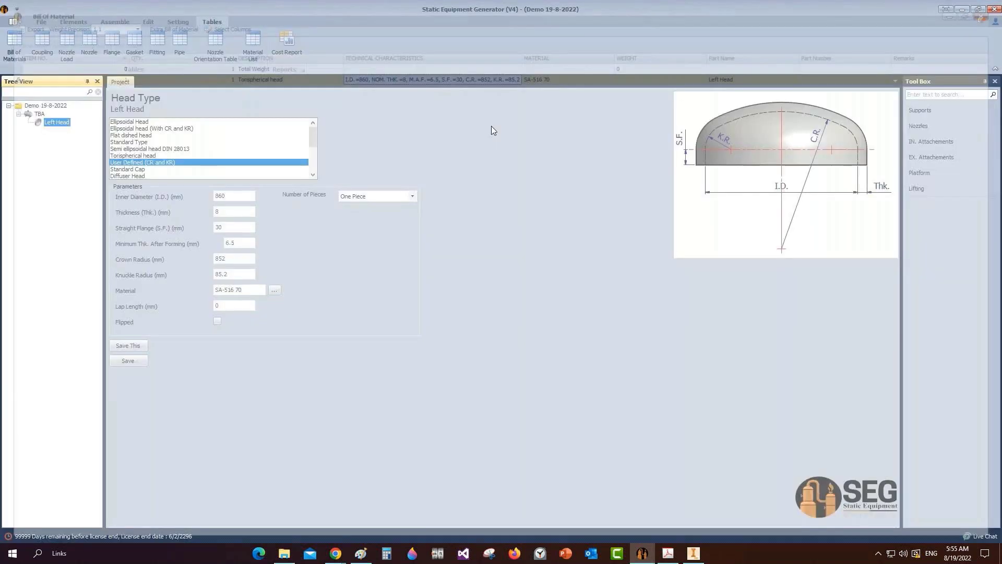
Step: Set Left Head's straight flange to 50 mm and save the head
text(50)
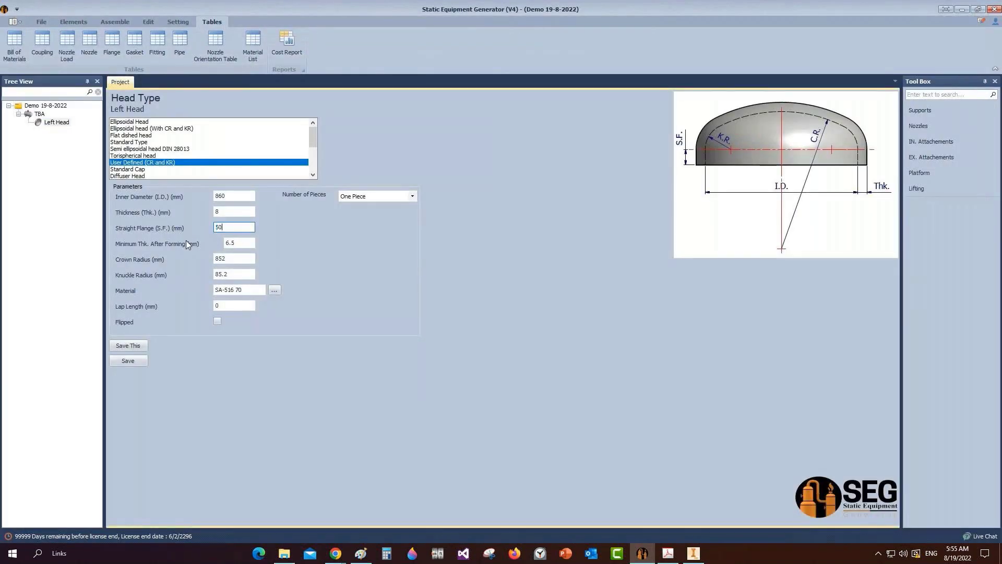
click(134, 360)
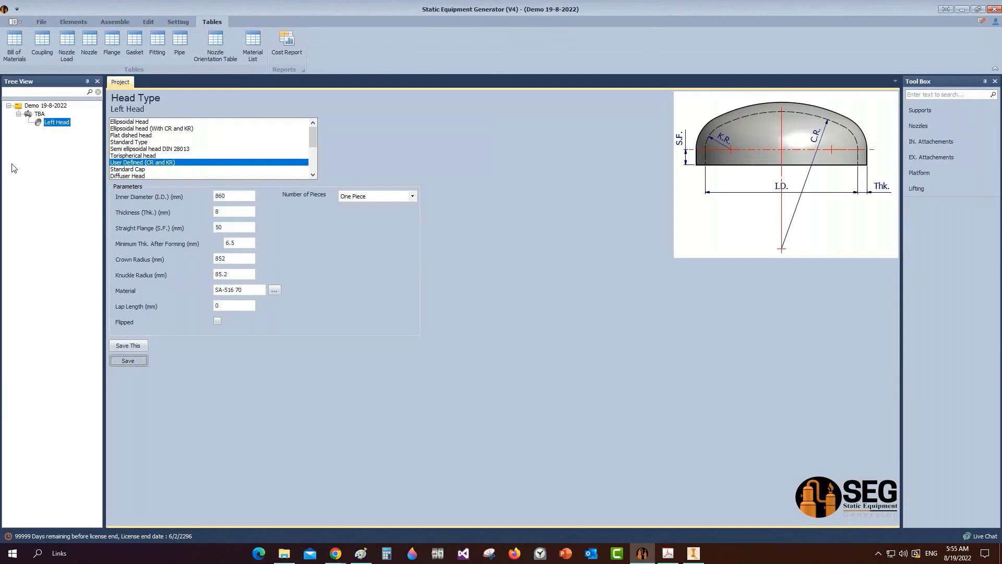
Step: Start adding a shell element and check the left channel shell's extent and dimensions in the PDF drawing before returning
click(66, 25)
click(45, 46)
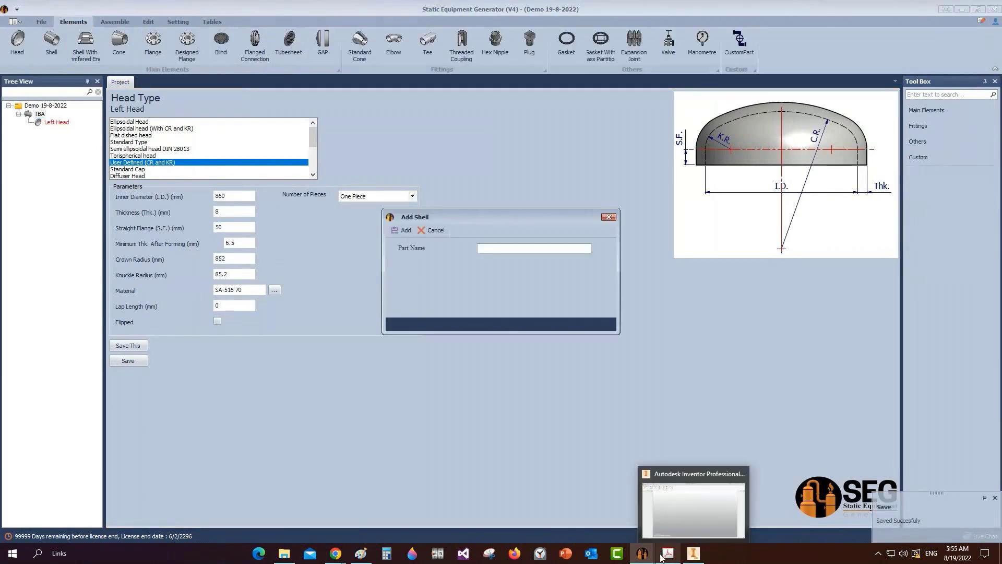
click(668, 553)
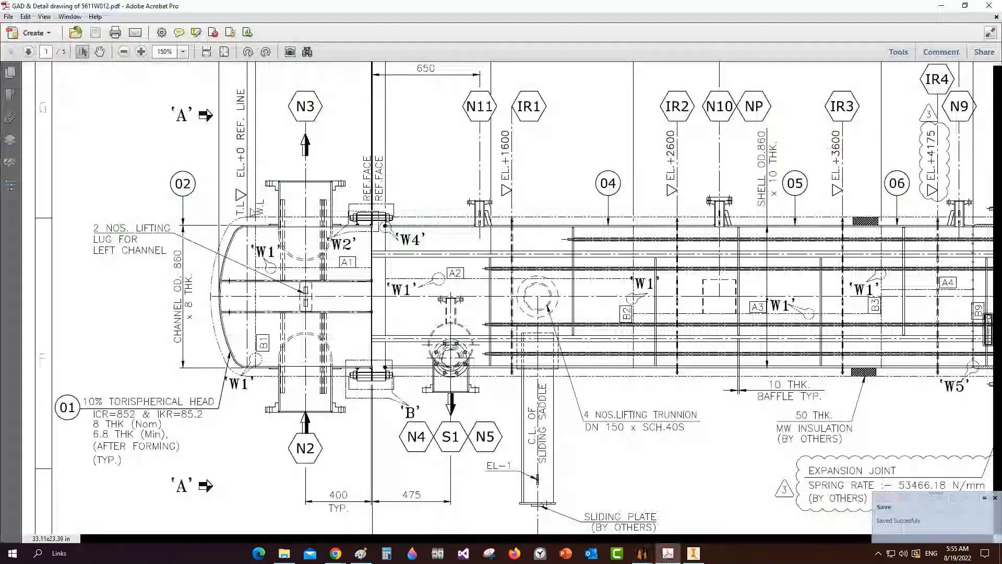
mouse_move(252, 210)
mouse_down()
mouse_move(363, 383)
mouse_move(373, 381)
mouse_up()
scroll(342, 278, up, 1)
scroll(342, 278, up, 2)
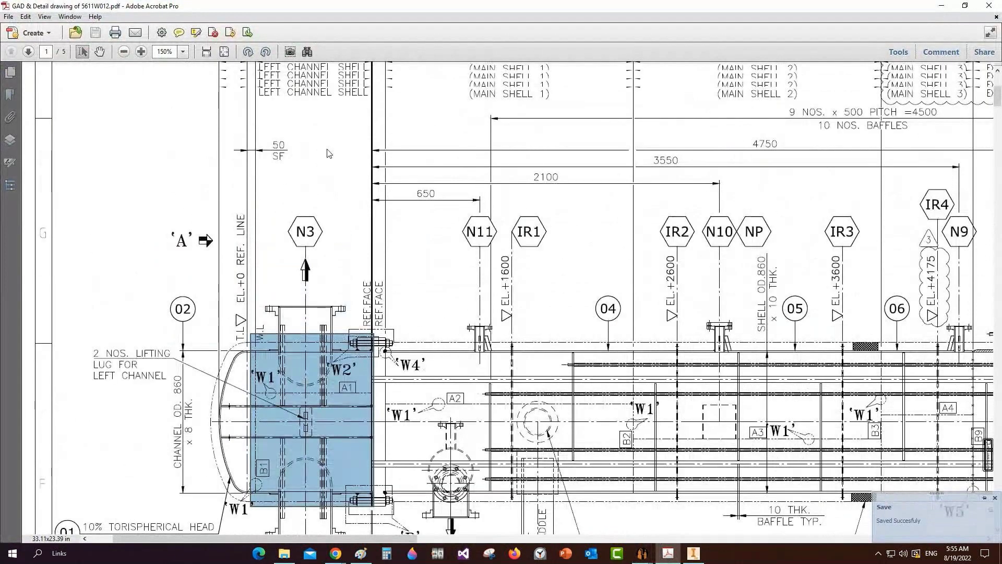
scroll(327, 152, up, 1)
key(alt+Tab)
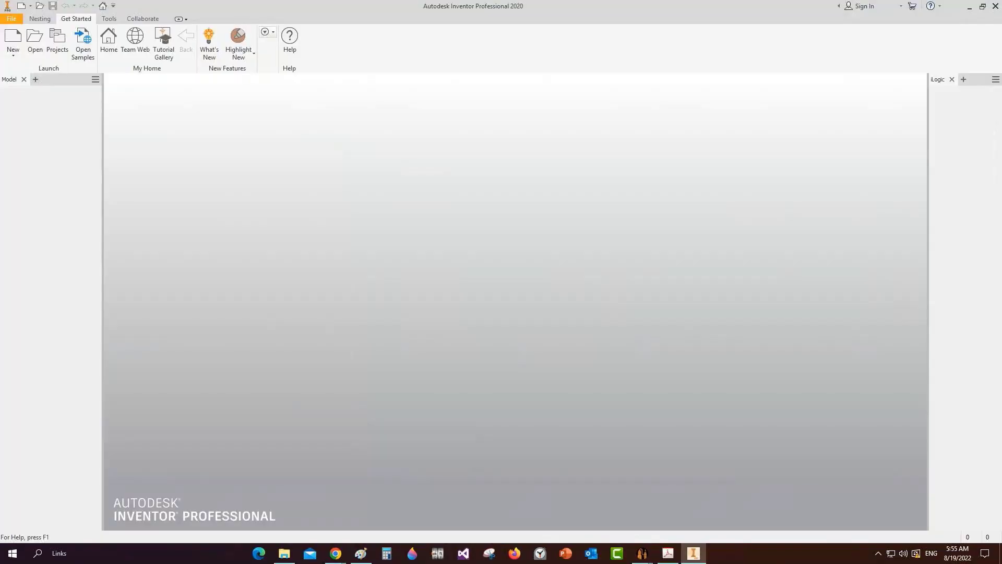
mouse_move(642, 553)
click(676, 521)
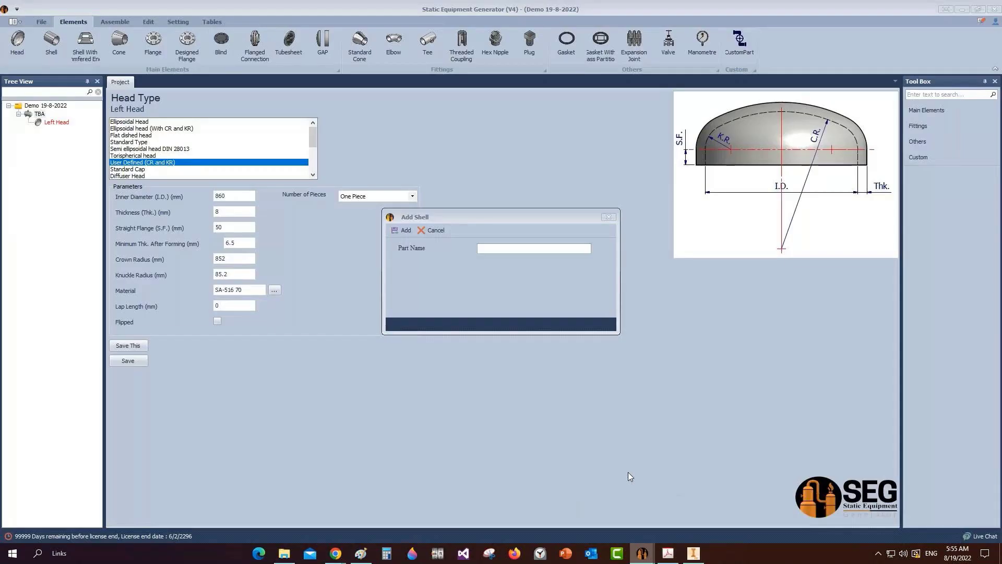
Step: Name the new shell Can-1, open its parameters and choose Shell as its type
text(Can-1)
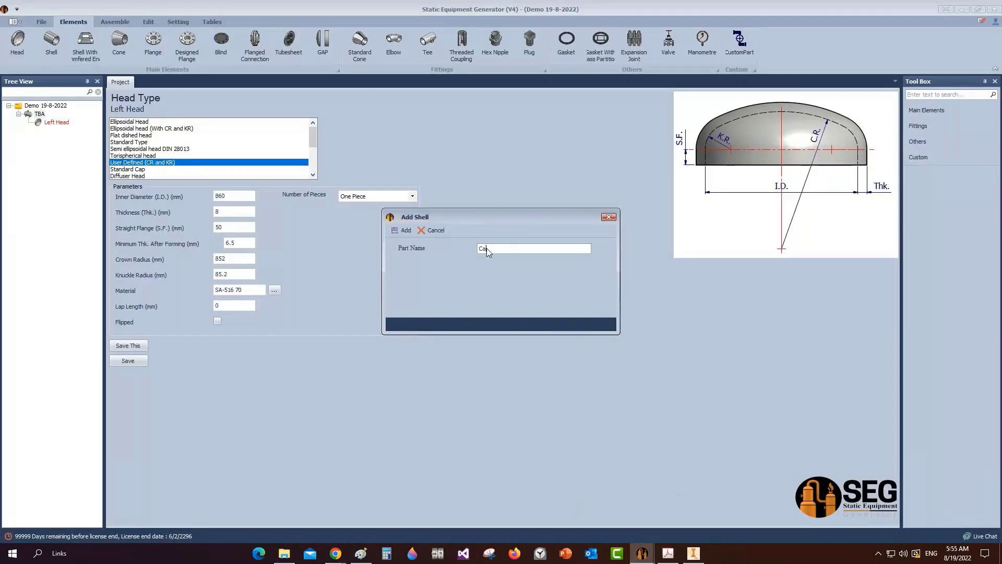
key(Return)
click(52, 131)
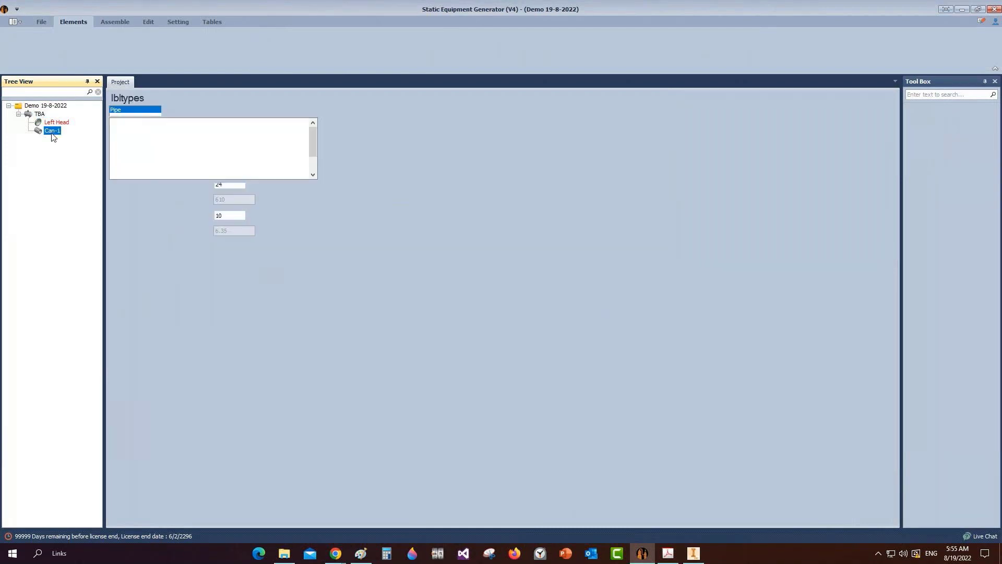
click(118, 142)
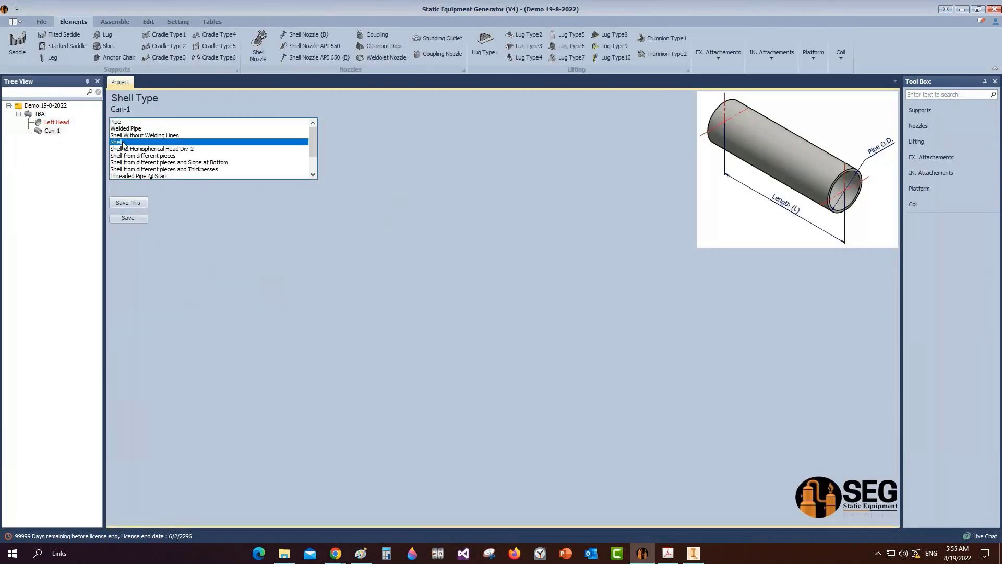
Step: Set Can-1's inner diameter to 860 mm, thickness to 8 mm, L.W.L. orientation to 120 and length to 700 mm, and save the shell
double_click(242, 199)
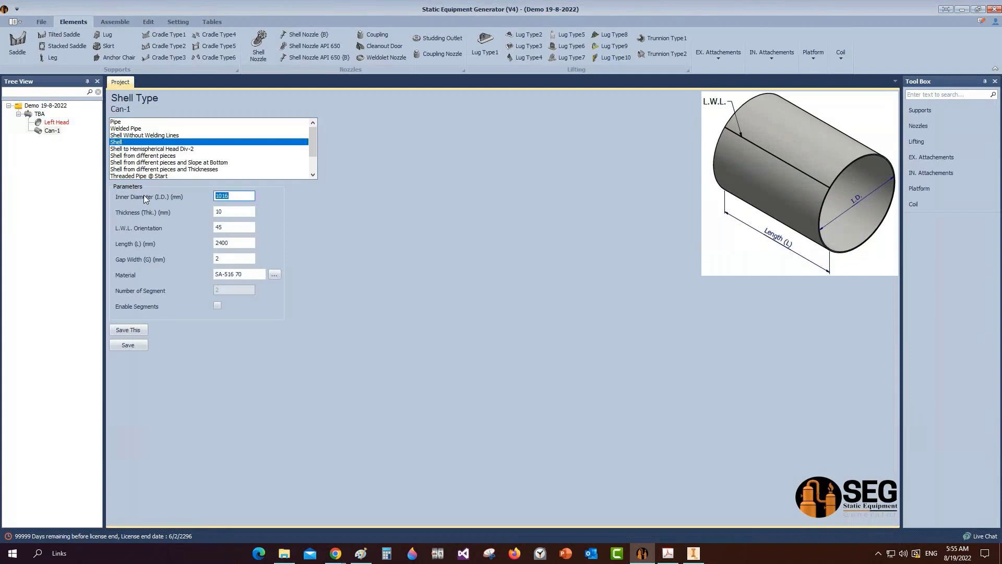
text(860)
key(Tab)
text(8)
key(Tab)
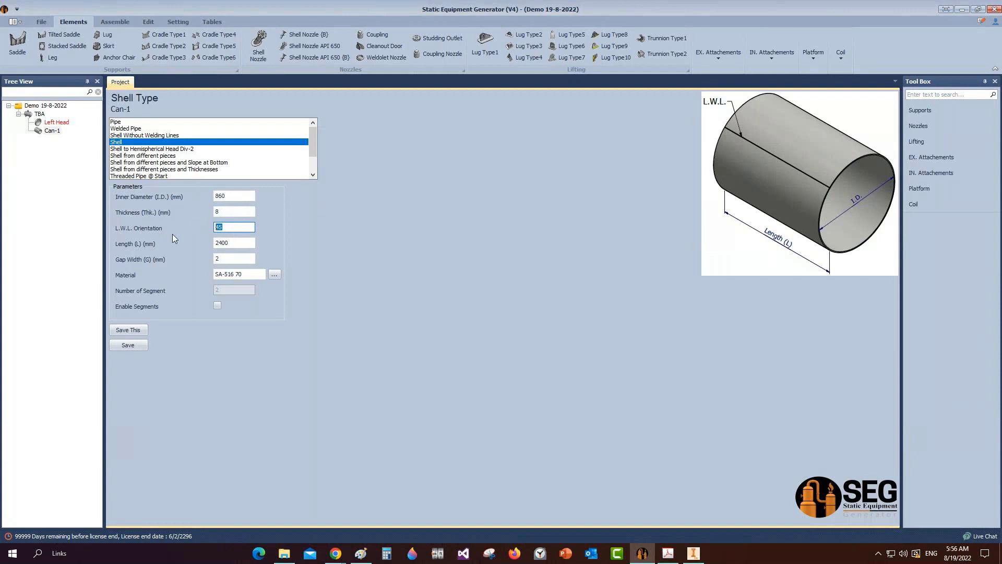
text(120)
key(Tab)
text(700)
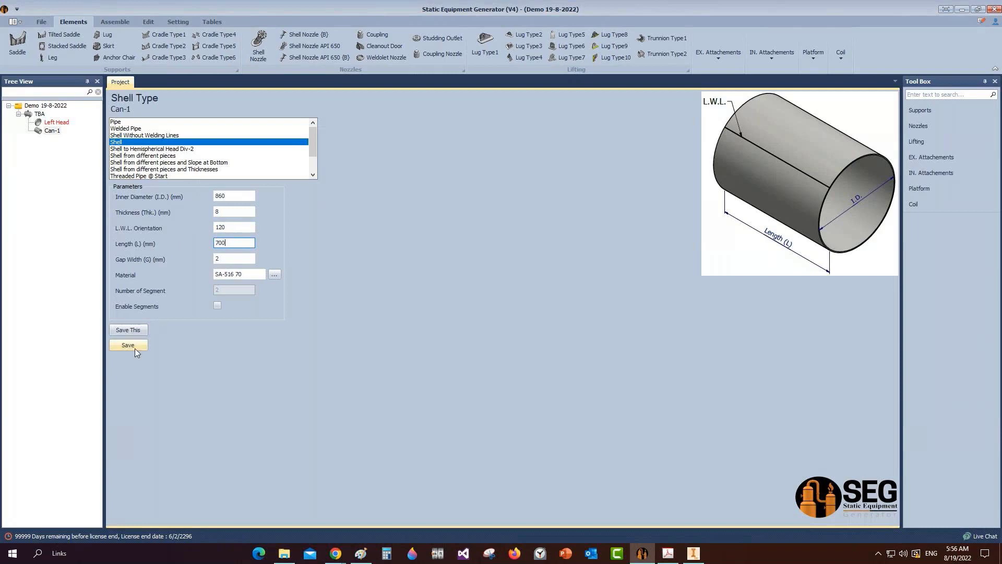
click(135, 348)
Step: Add a designed flange named F1 to the TBA equipment and open its parameters
click(42, 114)
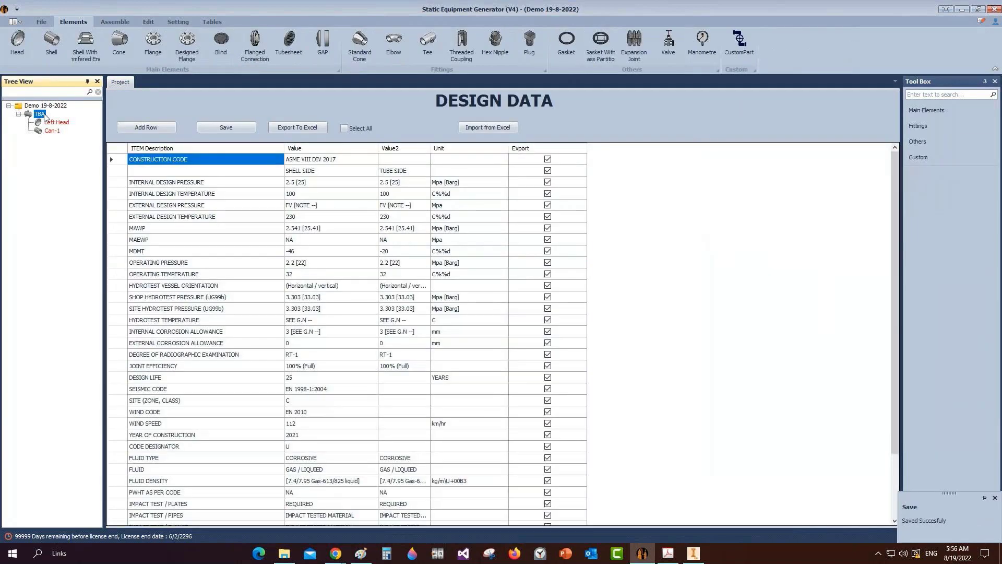
click(184, 46)
text(F1)
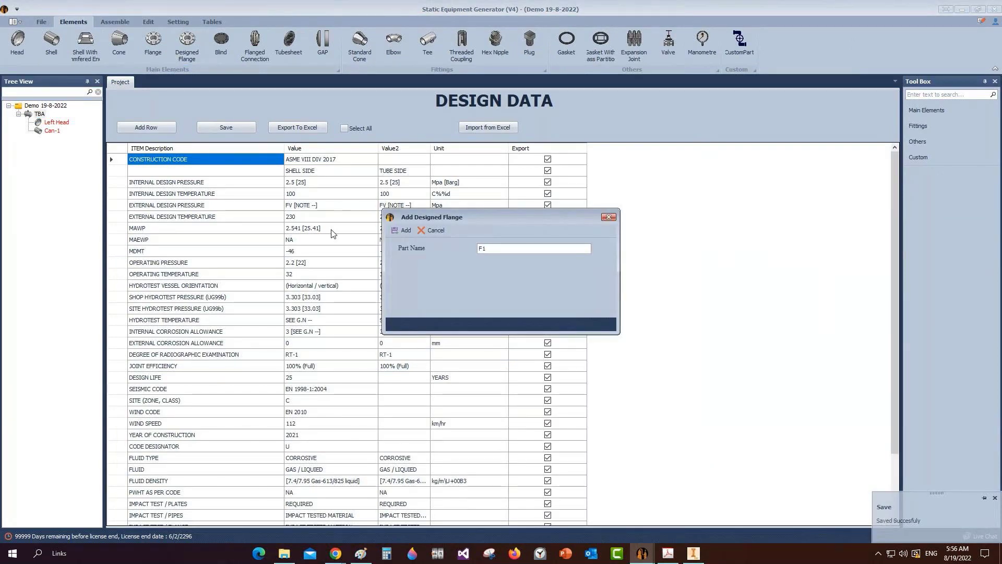
click(404, 230)
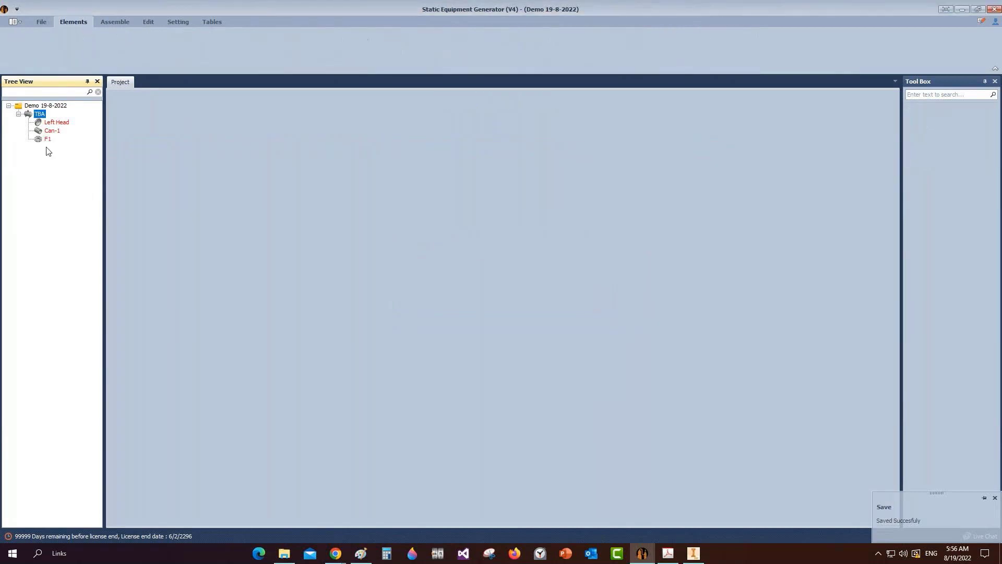
click(47, 140)
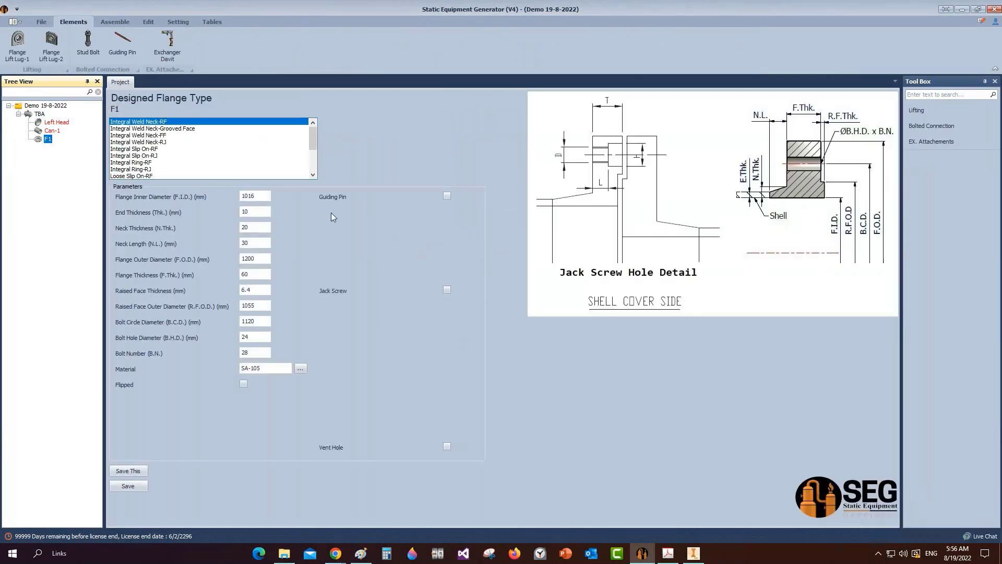
Step: Choose Loose Ring-FF as F1's flange type and close the Tool Box to enlarge the reference sketch
drag(312, 137, 315, 159)
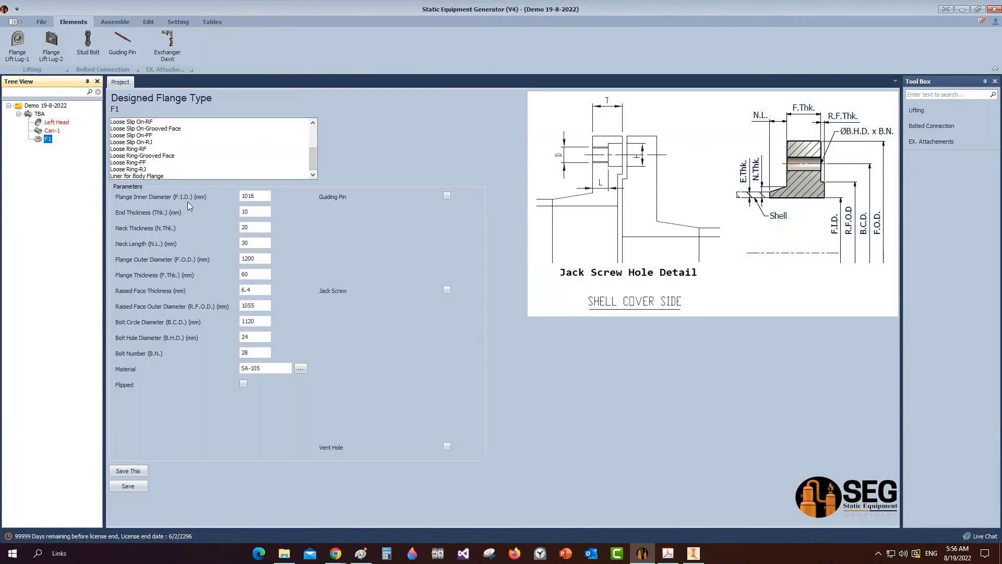
click(130, 163)
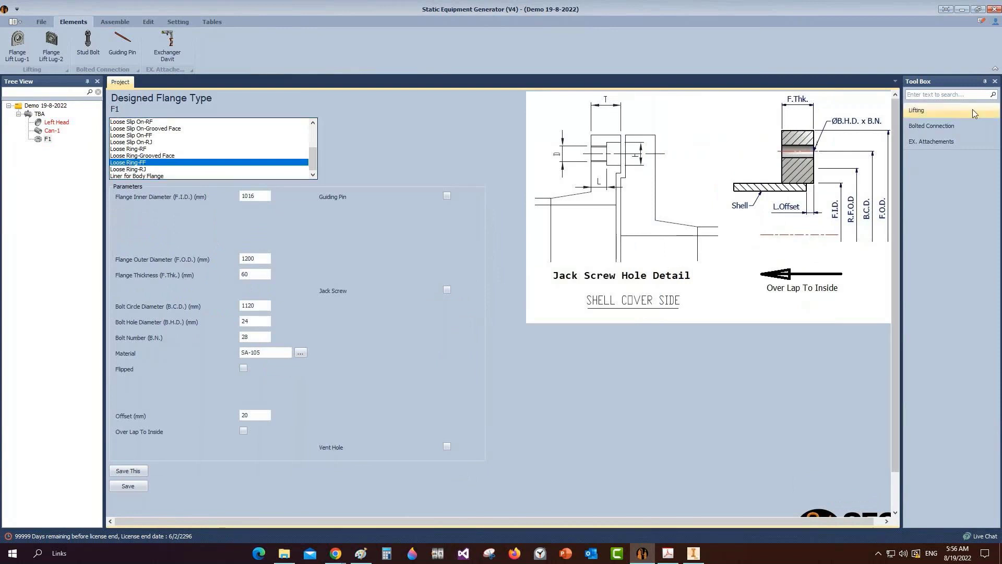
click(995, 81)
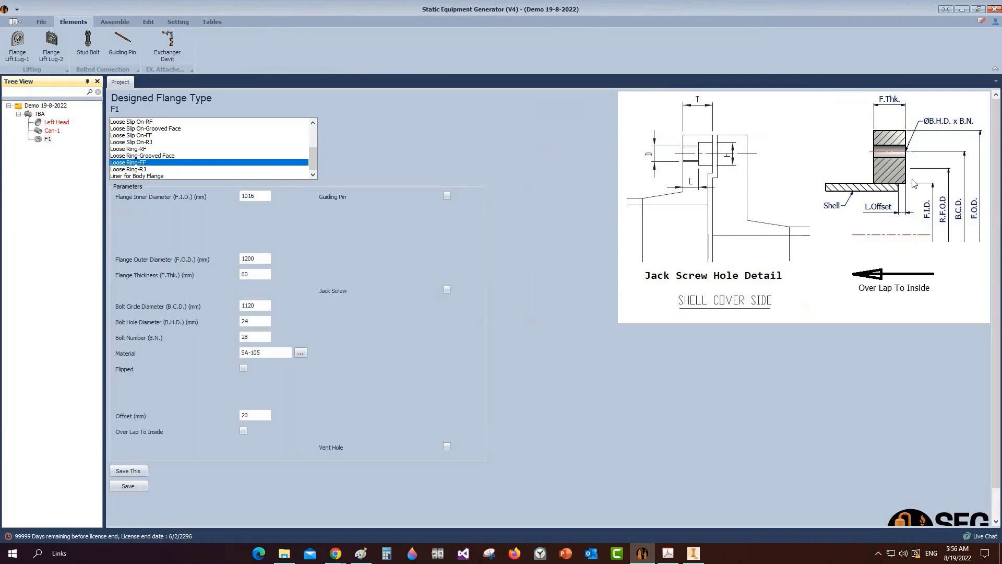
Step: Examine the left channel flange at weld detail W2 in the PDF drawing, and return to the flange parameters
click(671, 554)
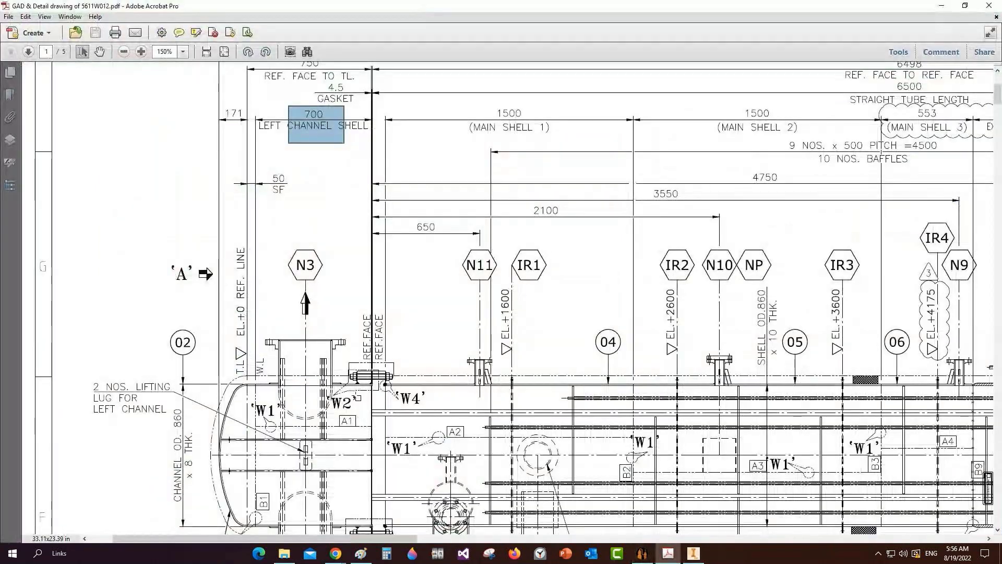
ctrl+scroll(358, 390, up, 4)
drag(326, 297, 422, 386)
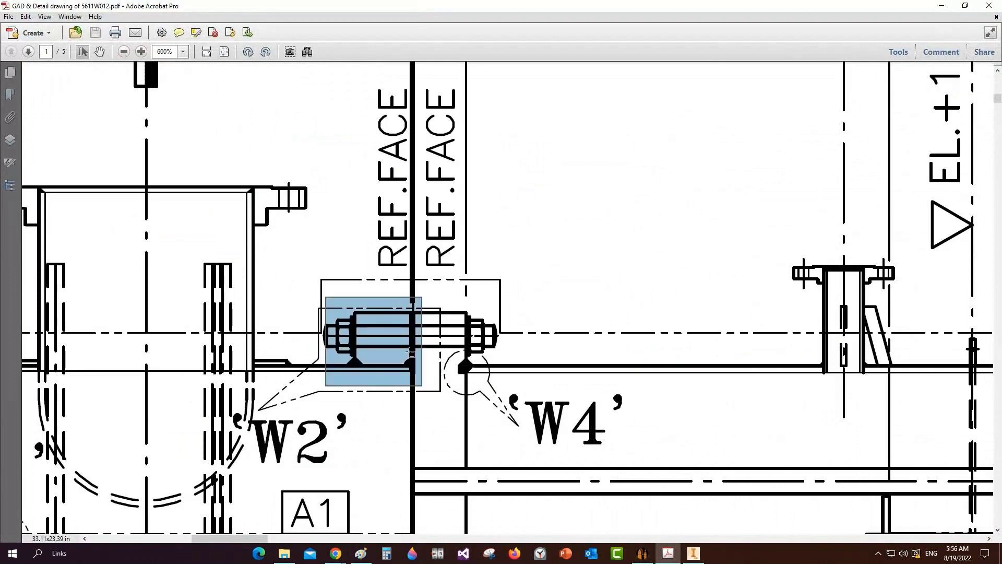
ctrl+scroll(412, 353, down, 4)
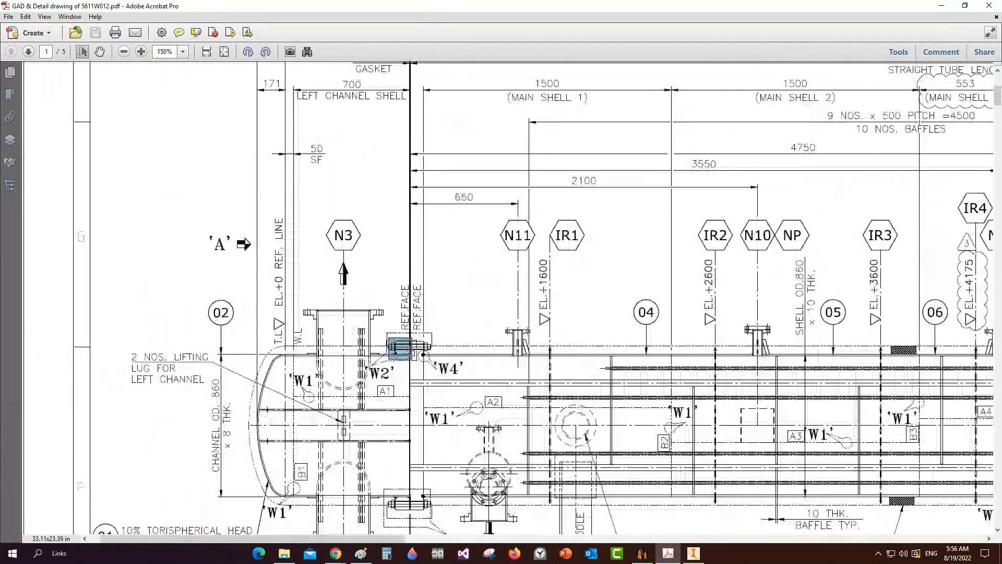
click(642, 553)
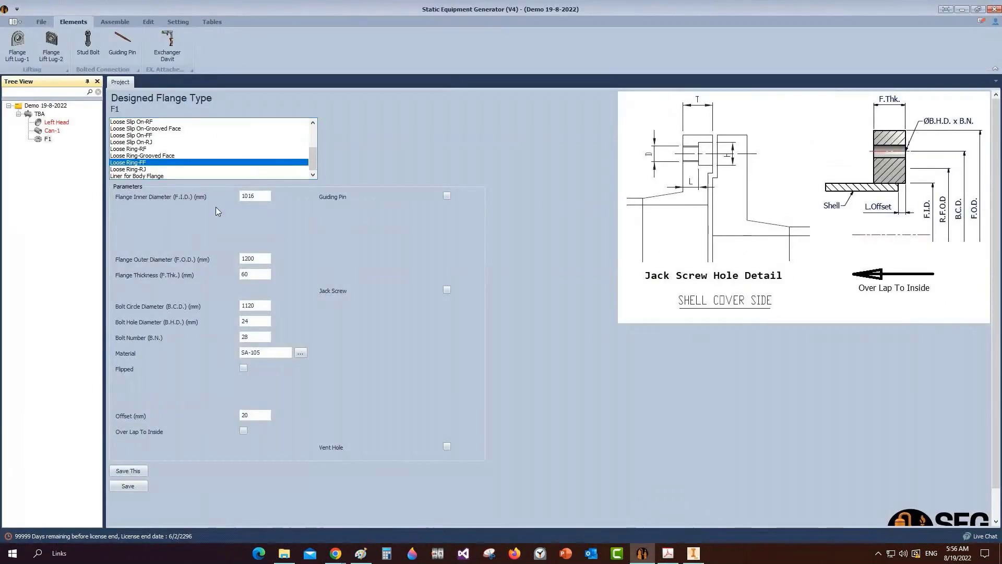
Step: Set F1's inner diameter to 876 mm, outer diameter 1100, thickness 100, bolt circle 1000, bolt hole diameter 42 and bolt number 32
key(Tab)
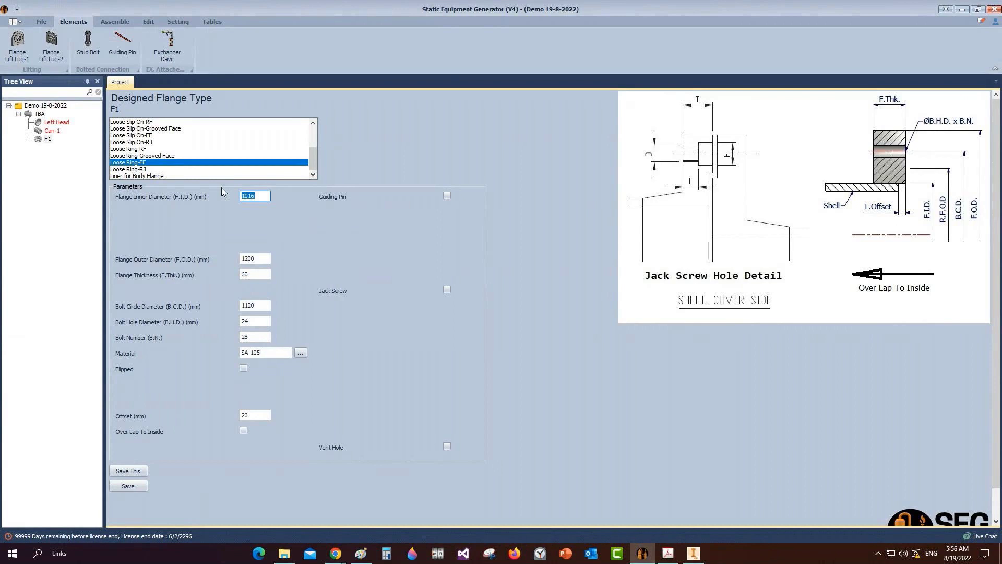
text(876)
key(Tab)
key(Tab)
key(Tab)
text(1000)
key(Tab)
text(42)
key(Tab)
text(32)
Step: Check the flange position in the PDF drawing, set F1's offset to 0 mm and save the flange
double_click(270, 415)
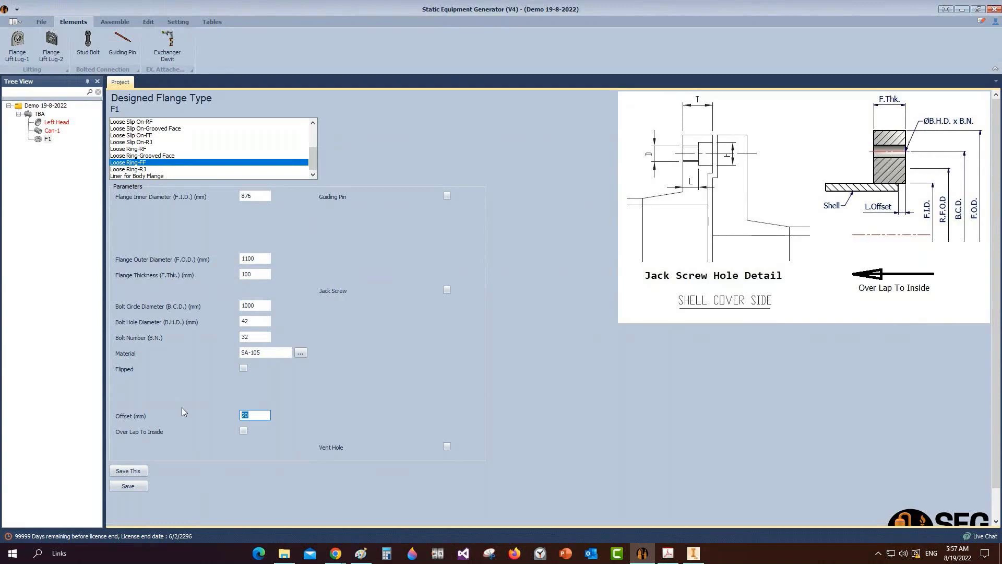
click(670, 554)
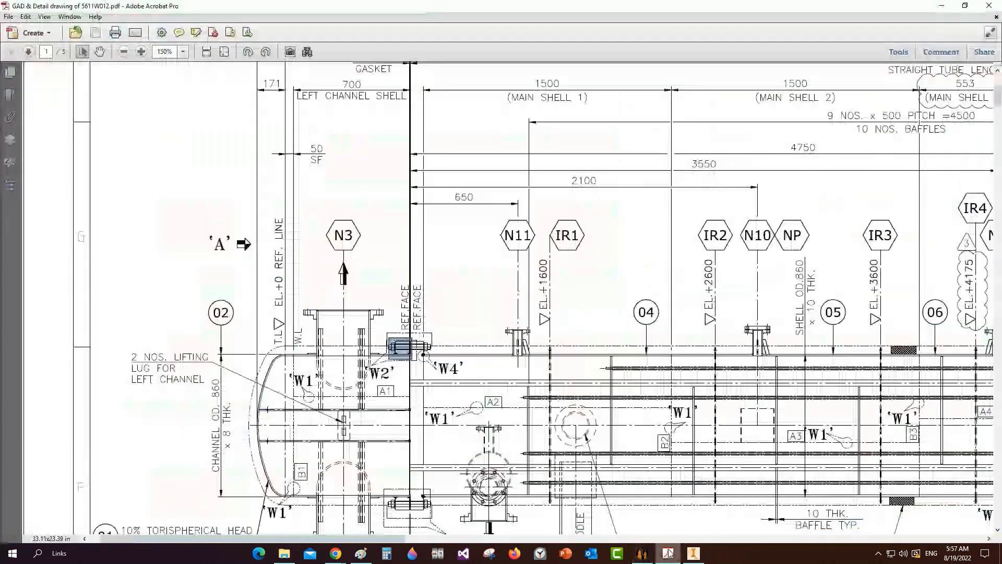
click(642, 552)
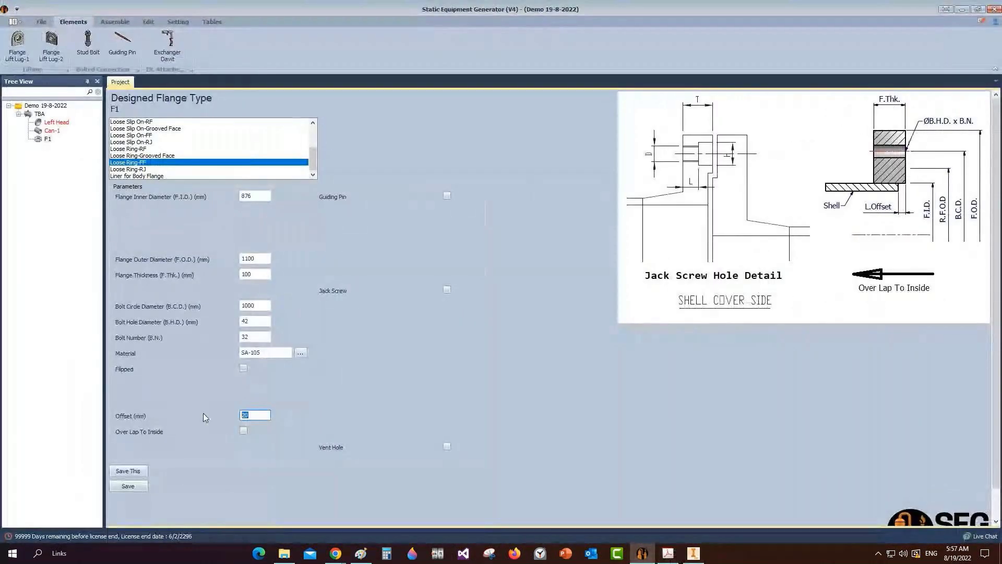
click(129, 485)
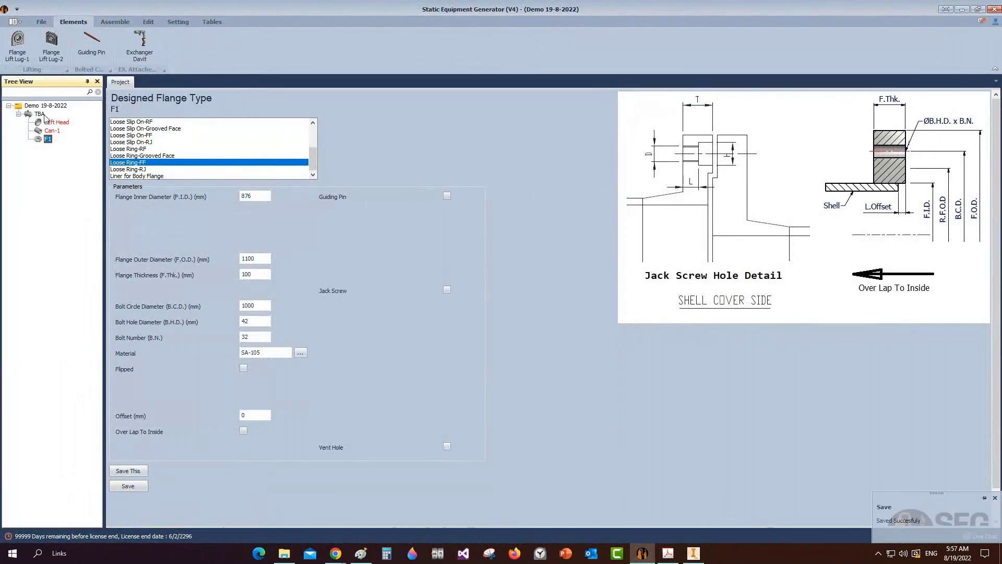
Step: Generate the TBA assembly in Inventor with the head, shell and flange, and inspect the resulting model from the side
click(41, 114)
click(124, 25)
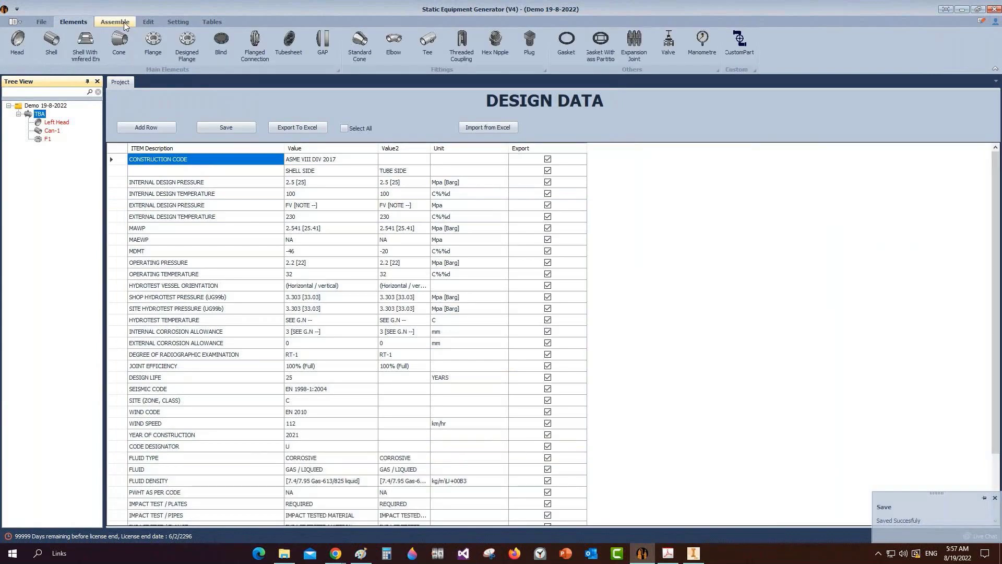
click(24, 39)
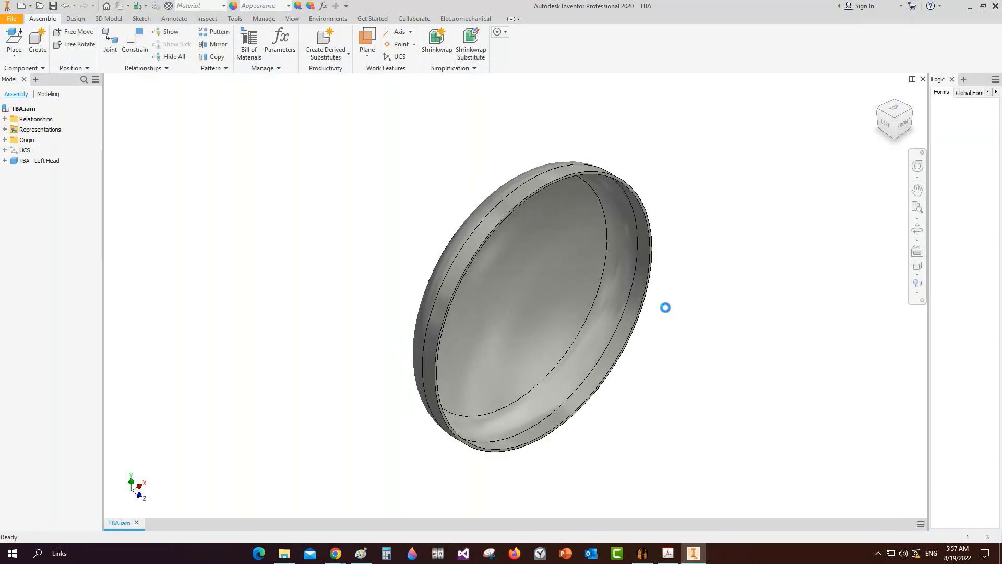
key(ctrl+s)
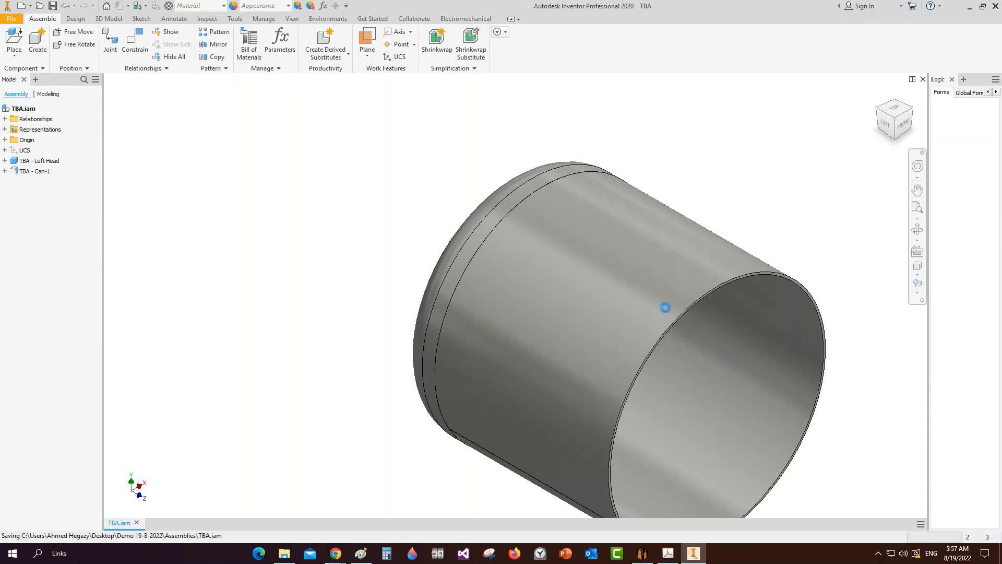
key(Home)
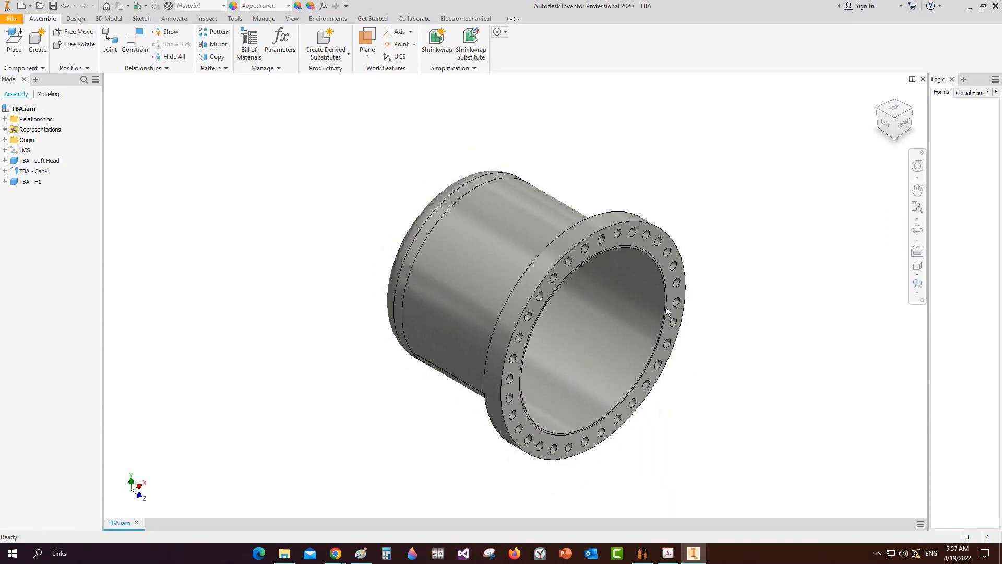
click(918, 235)
drag(532, 293, 591, 224)
key(Escape)
click(890, 122)
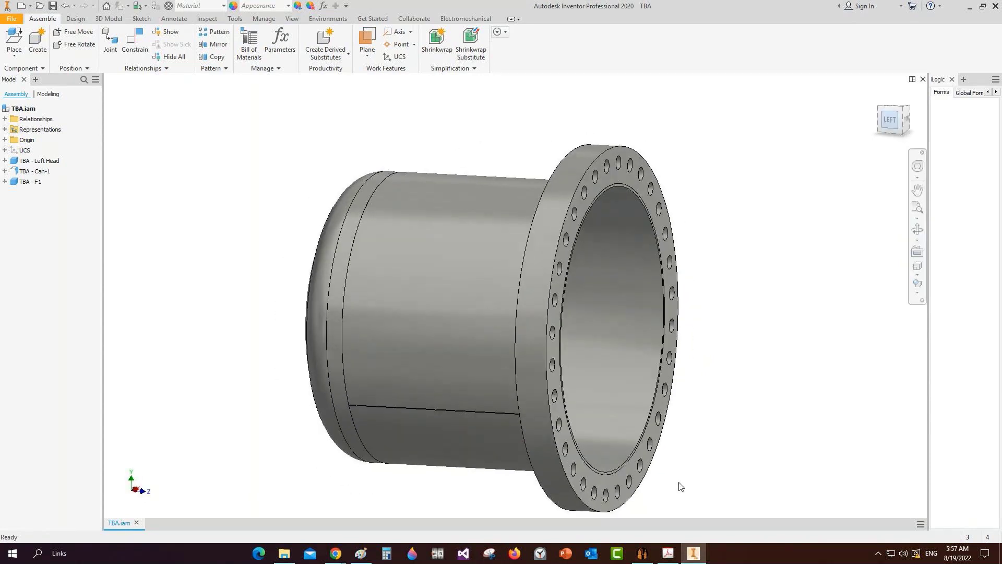
Step: Check the gasket joint beside the left channel flange in the PDF drawing, and return to Static Equipment Generator
click(650, 557)
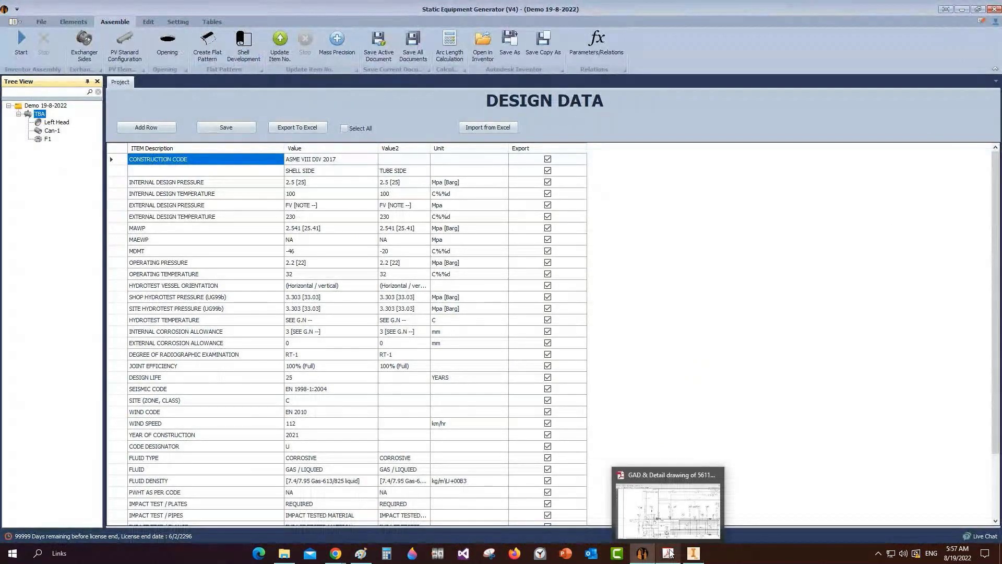
click(669, 553)
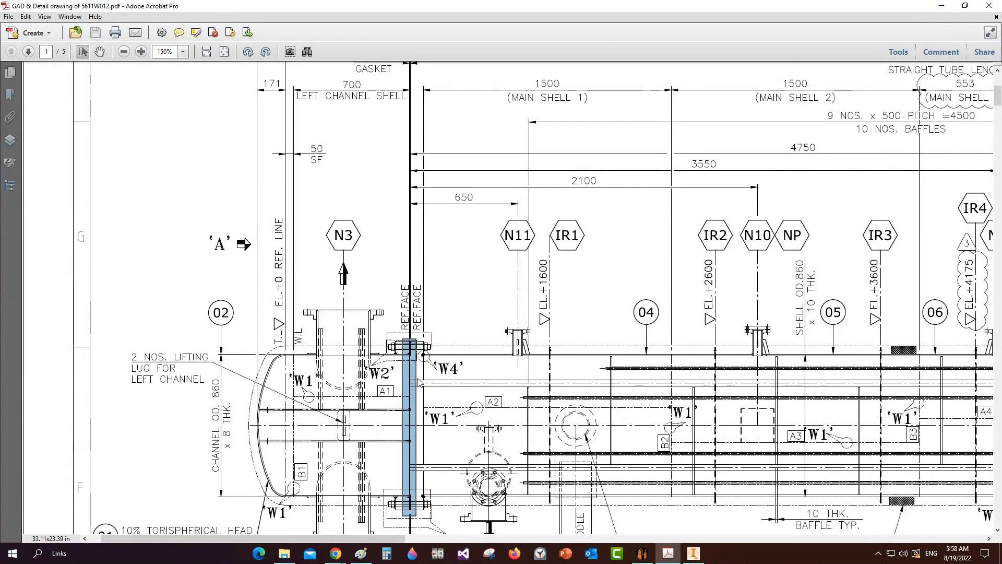
mouse_move(635, 552)
click(638, 553)
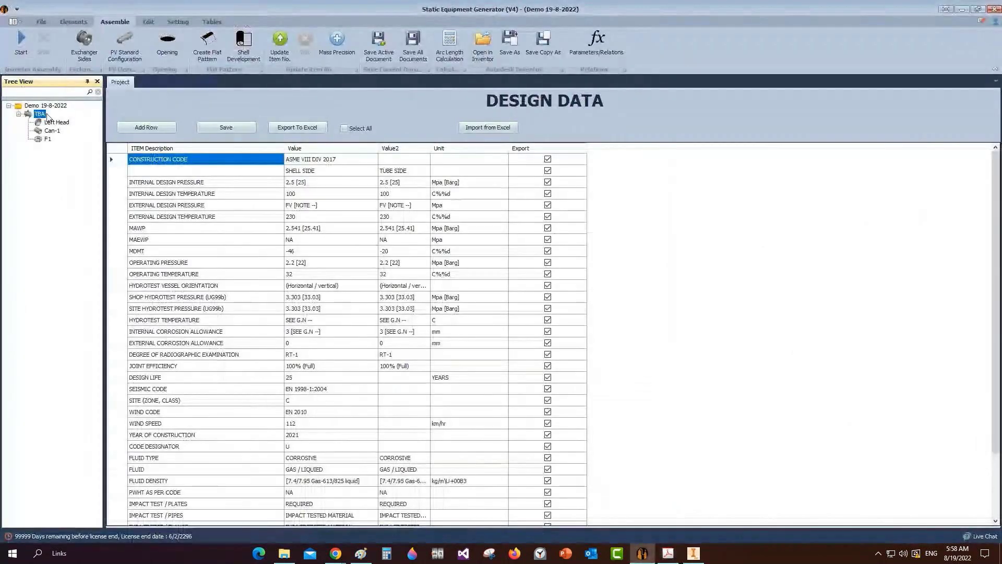
Step: Add a gasket named G1 and choose User Defined RF Gasket With Bolts as its type
click(86, 23)
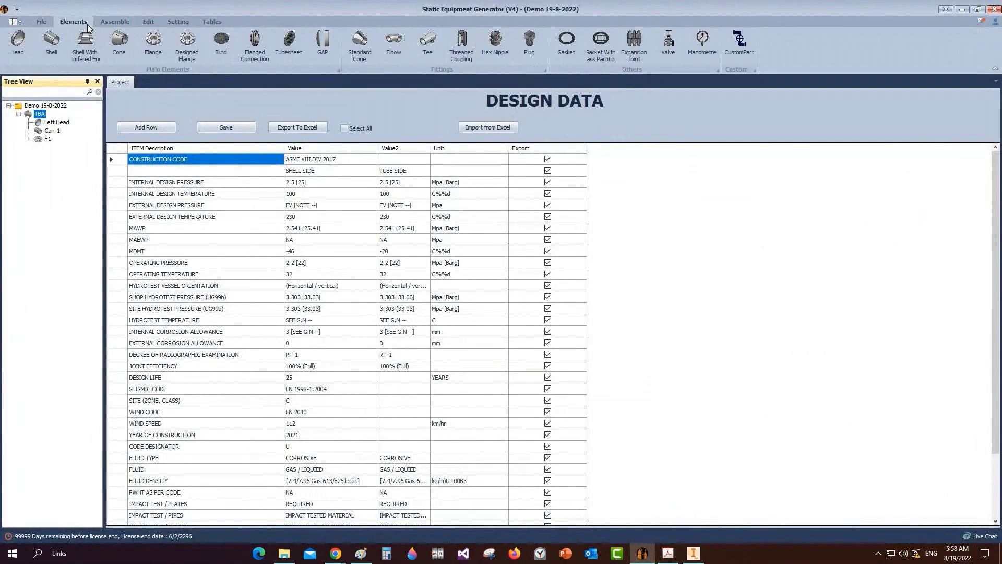
click(567, 45)
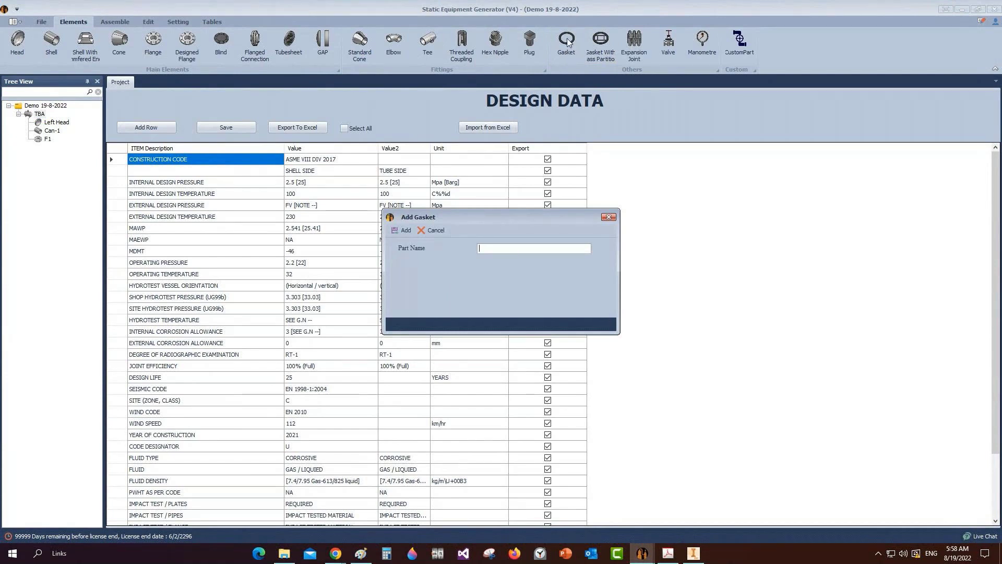
text(1)
key(Return)
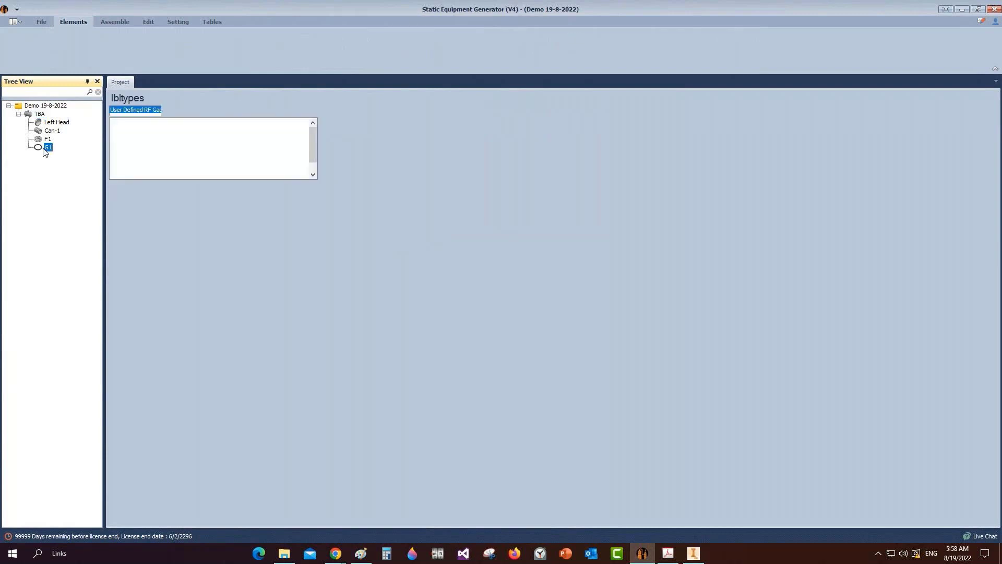
click(146, 129)
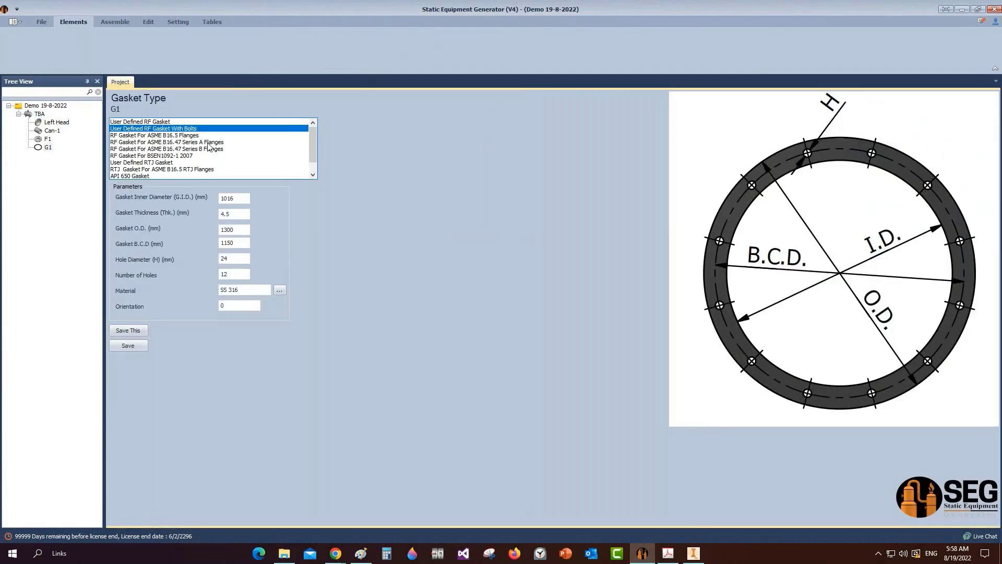
Step: Set G1's inner diameter to 950 mm, outer diameter 1050, bolt circle 1000, hole diameter 42 and number of holes 32, and save it
click(243, 197)
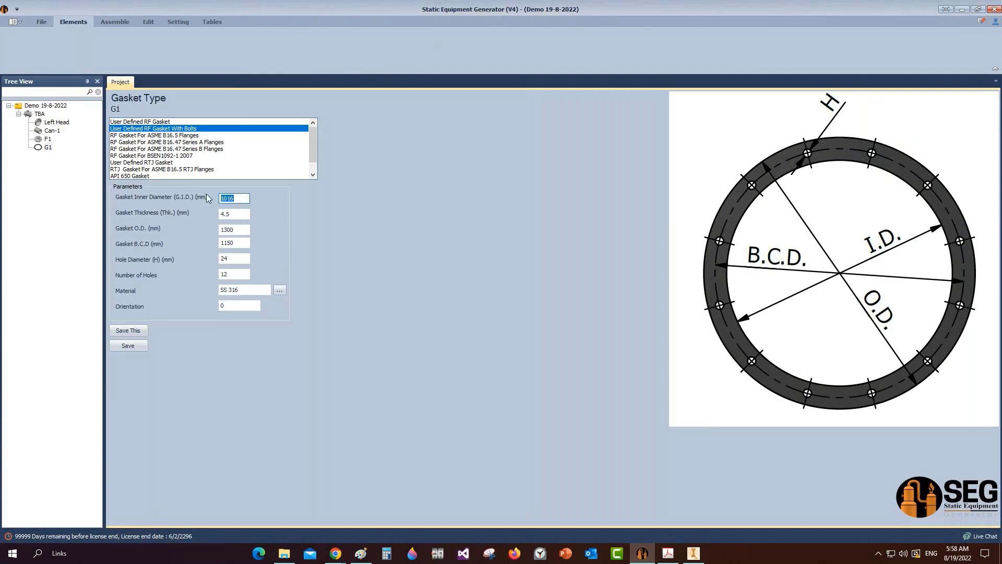
key(Tab)
key(Tab)
text(1050)
key(Tab)
text(1000)
key(Tab)
text(42)
key(Tab)
text(32)
click(144, 344)
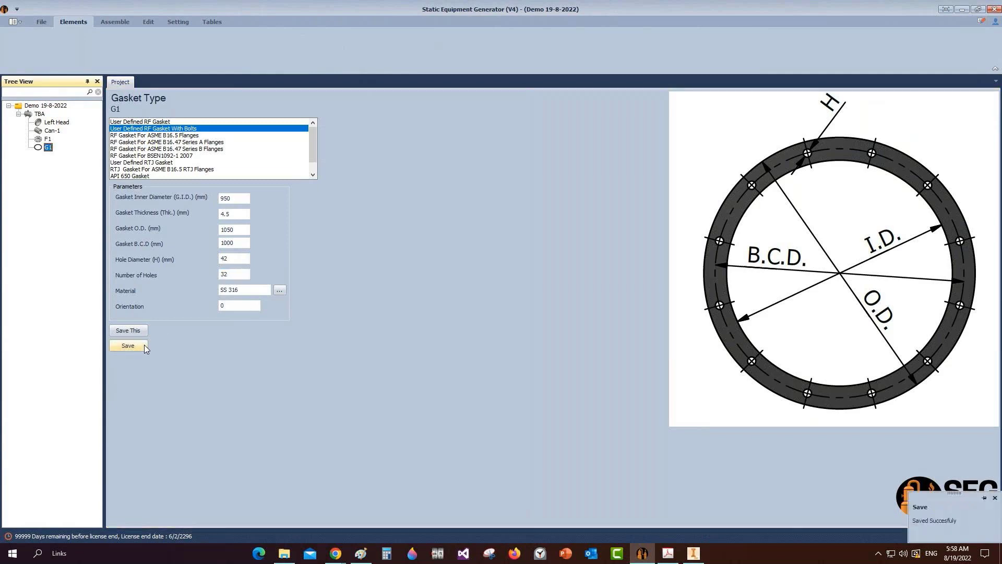
Step: Add a tubesheet named TSH-1 to TBA, using the second type gasketed from one side, welded from the other and extended as a flange
click(32, 112)
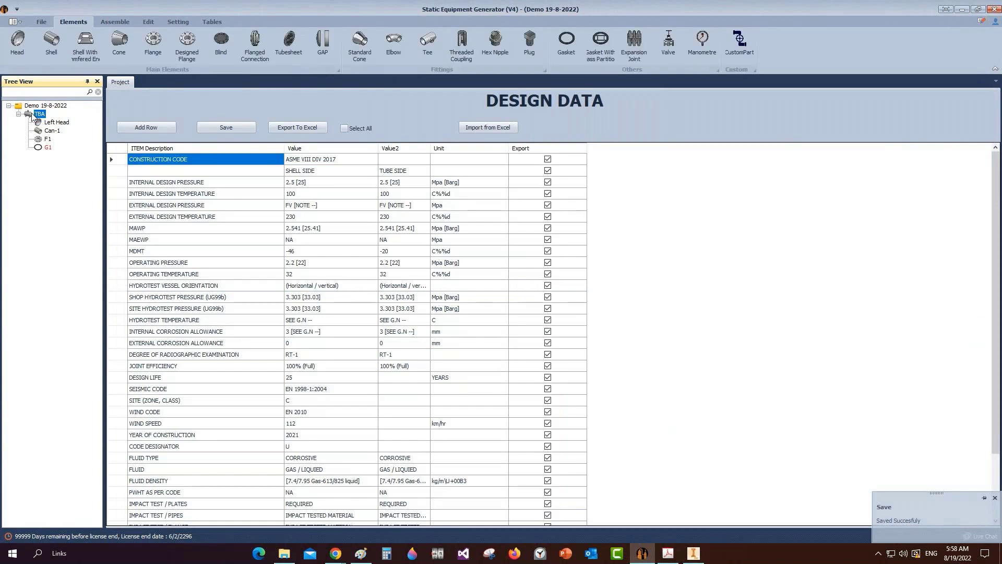
click(288, 58)
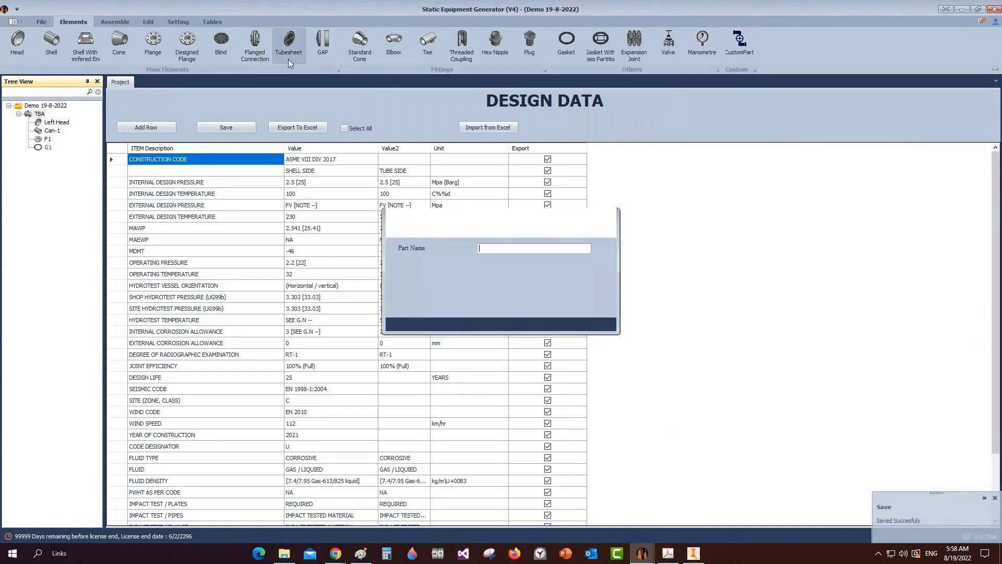
text(Tune)
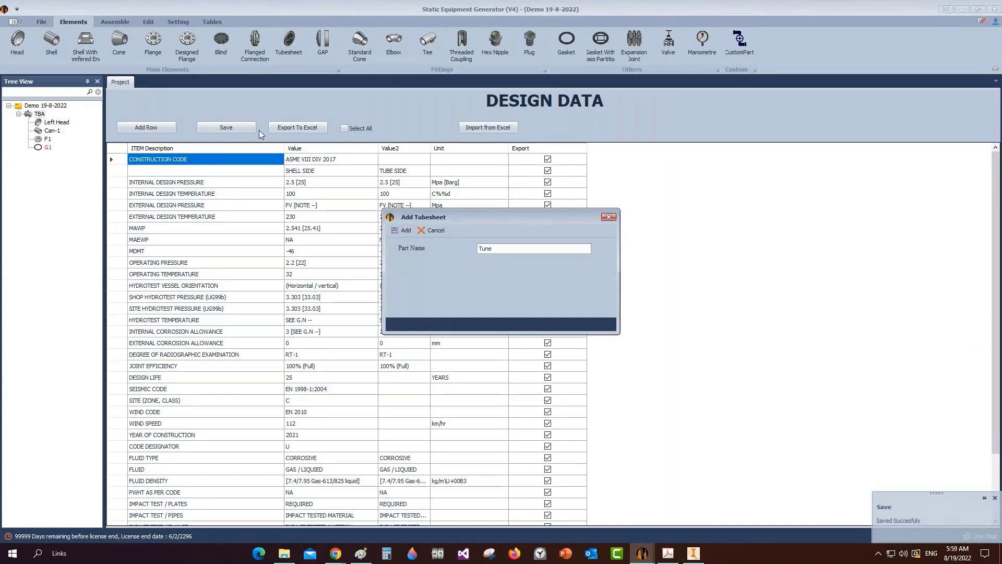
key(BackSpace)
key(BackSpace)
text(TSH-1)
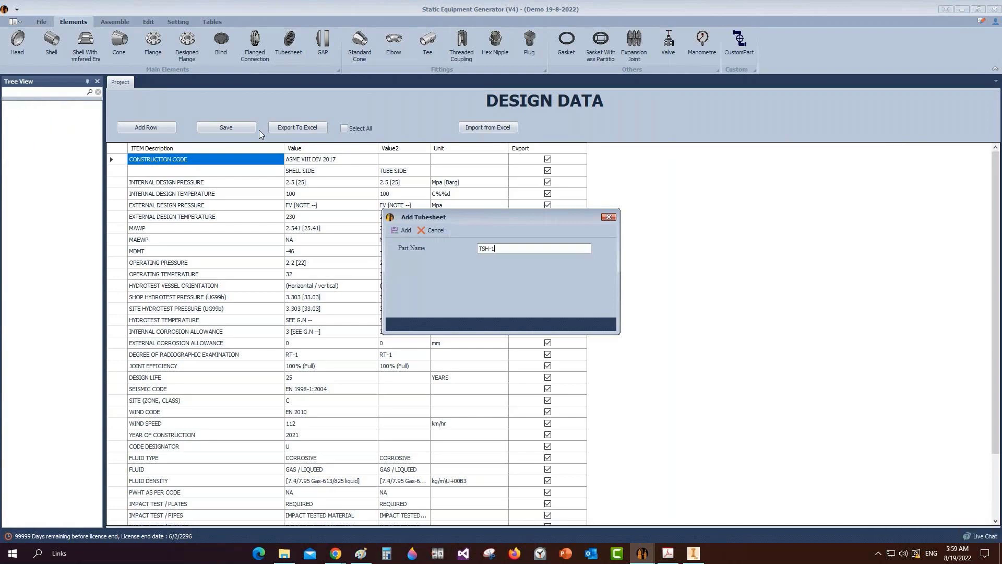
key(Return)
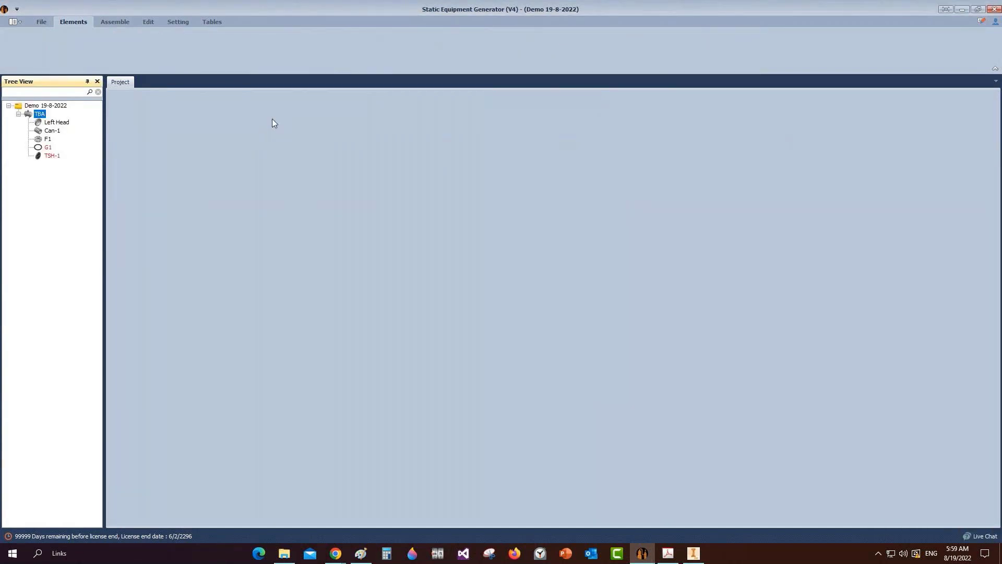
click(52, 156)
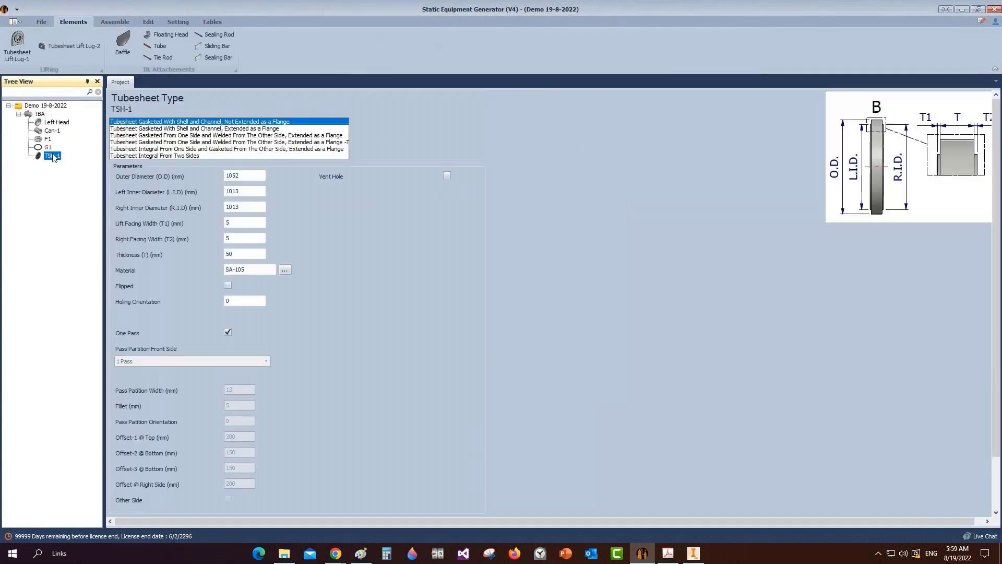
click(291, 136)
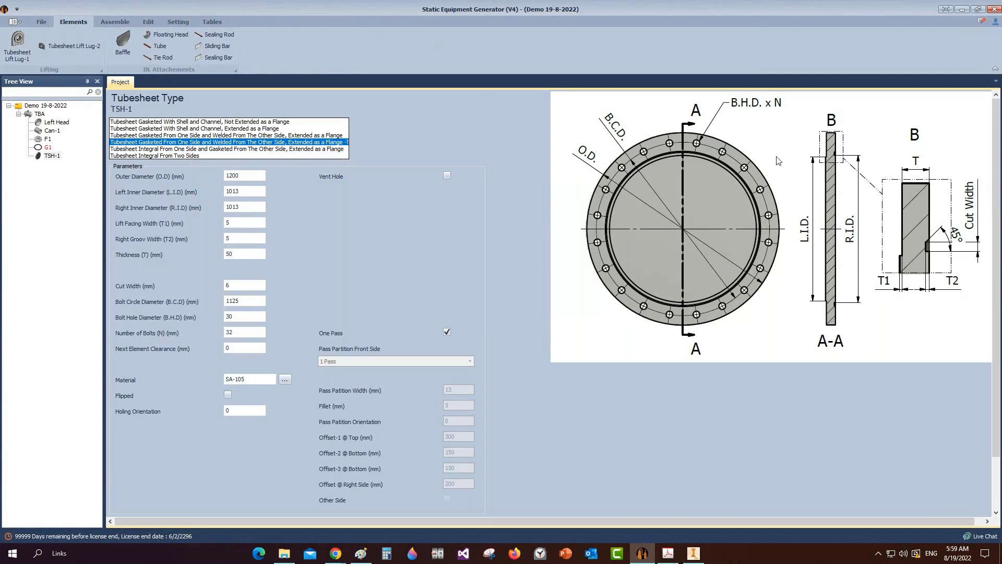
Step: Set TSH-1's outer diameter to 1100 mm, left inner diameter 857, right inner diameter 860, facing width 6, groove width 10 and thickness 100
double_click(258, 178)
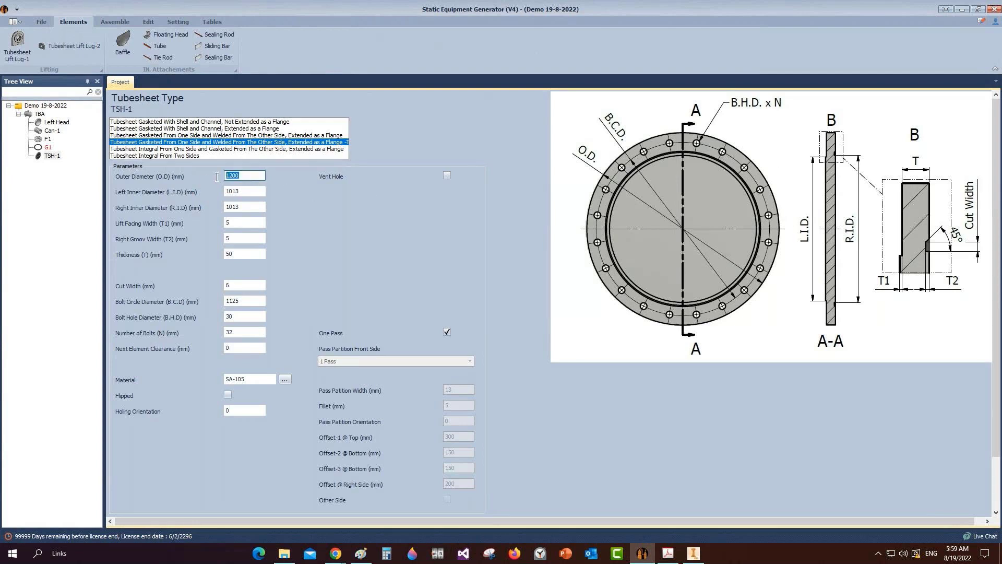
text(1100)
text(857)
key(Tab)
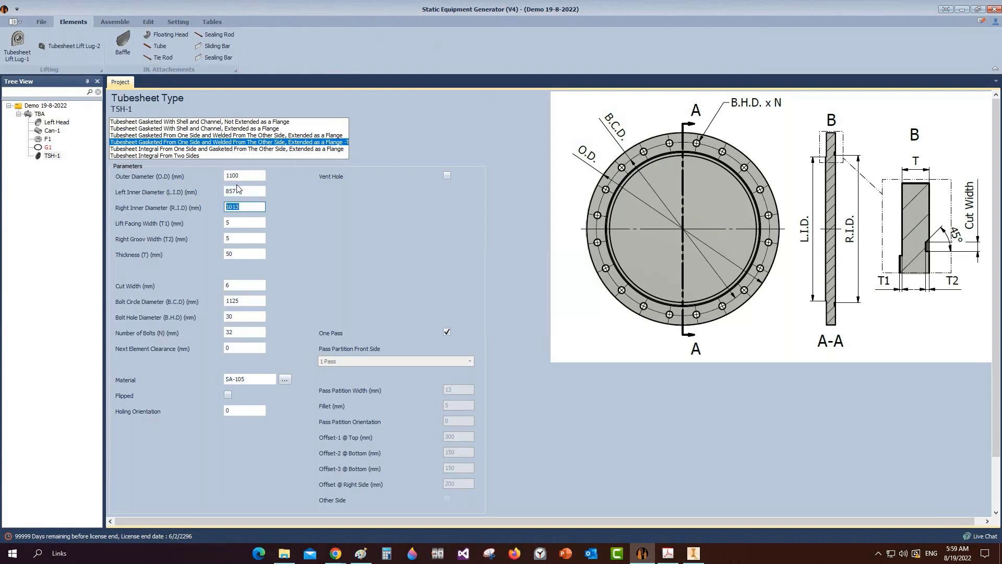
text(860)
key(Tab)
text(6)
key(Tab)
text(10)
key(Tab)
text(100)
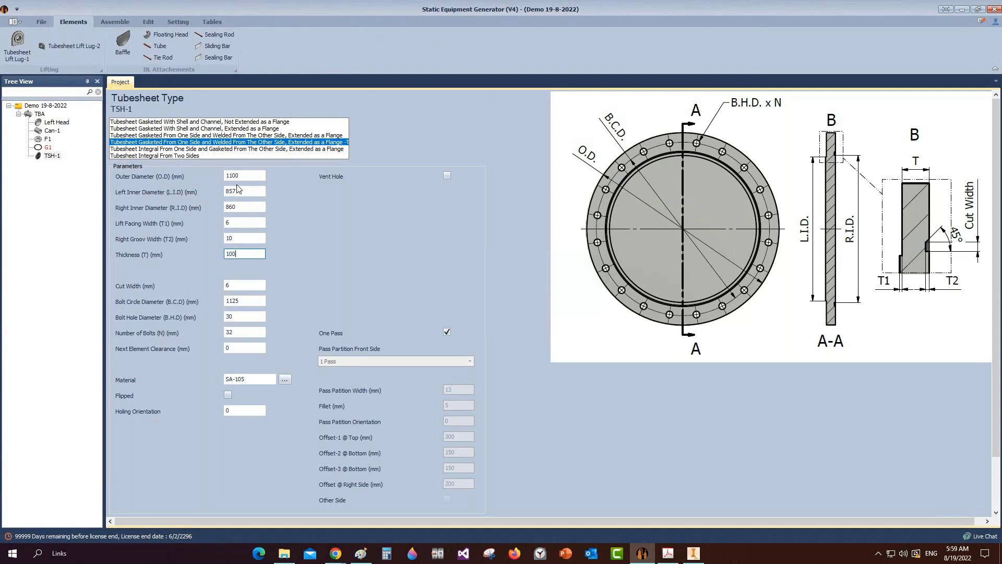
Step: Set the tubesheet's cut width to 10 mm, bolt circle diameter 1000, bolt hole diameter 42 and number of bolts 32
key(Tab)
text(10)
key(Tab)
text(1000)
key(Tab)
text(42)
key(Tab)
text(32)
Step: Turn off One Pass for the tubesheet and choose 6 Passes-Segment Opposite Exit as the front side pass partition
click(447, 332)
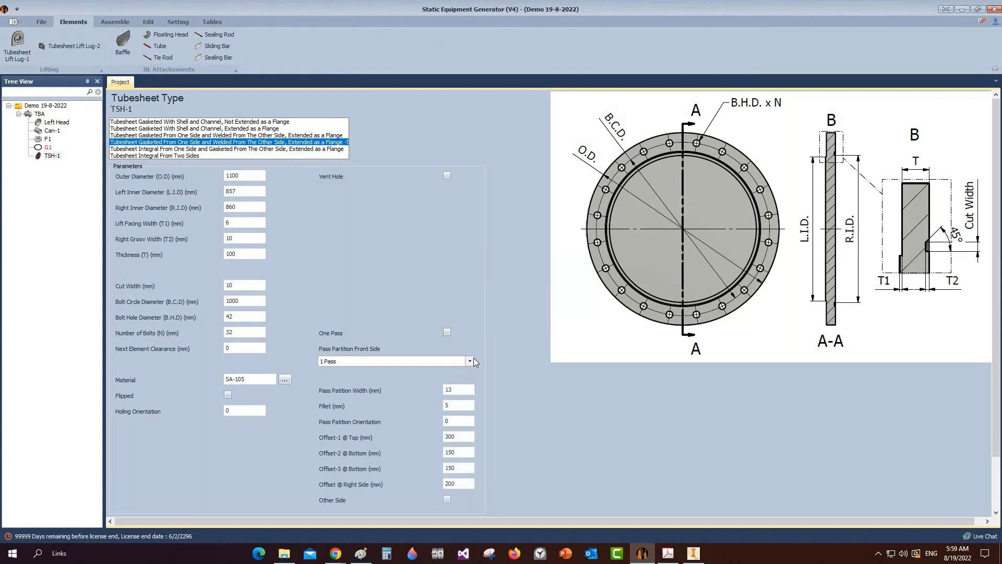
click(473, 358)
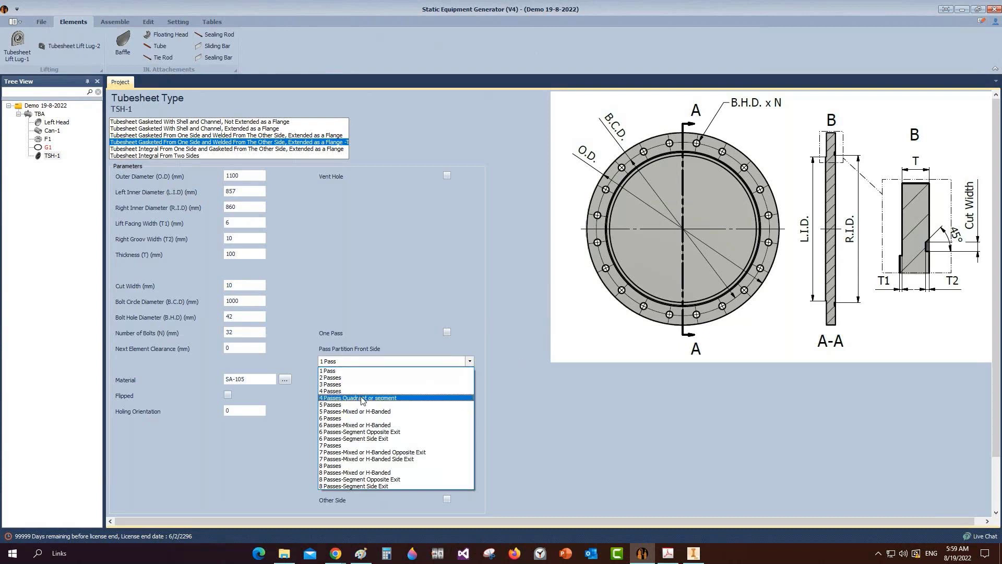
click(360, 432)
click(457, 390)
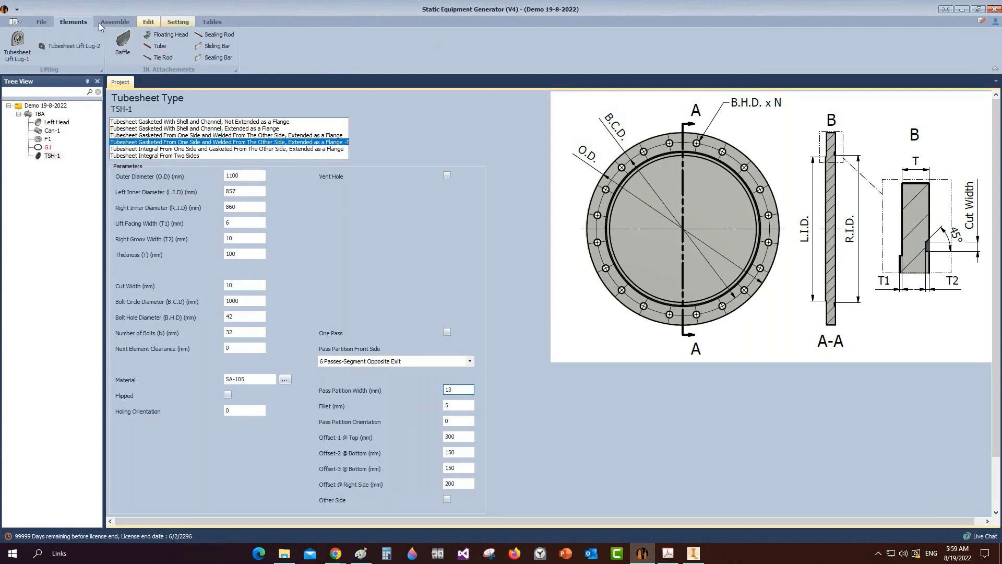
Step: Open the user guide at page 42 and examine the pass partition layouts for 6 tubepasses
click(41, 21)
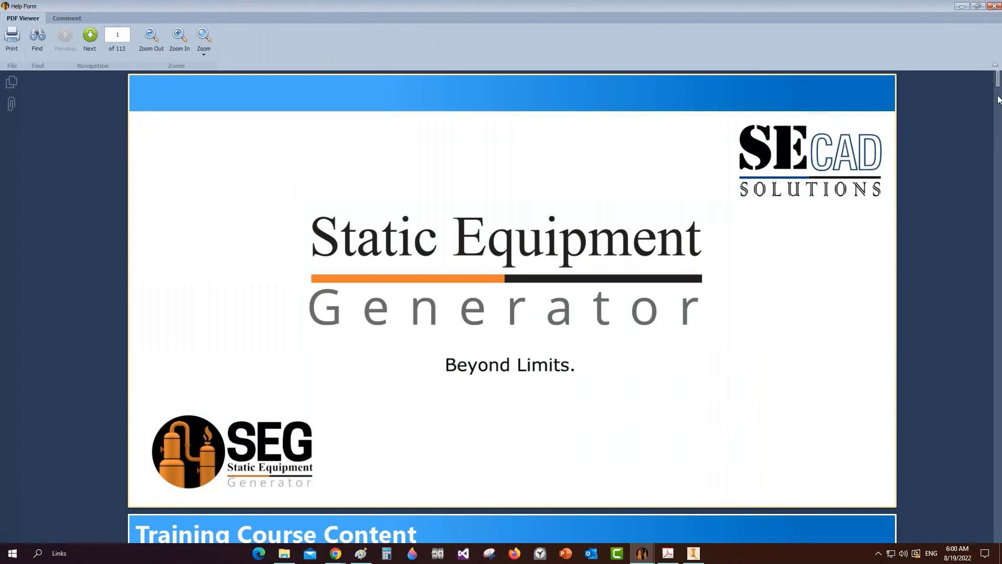
click(11, 82)
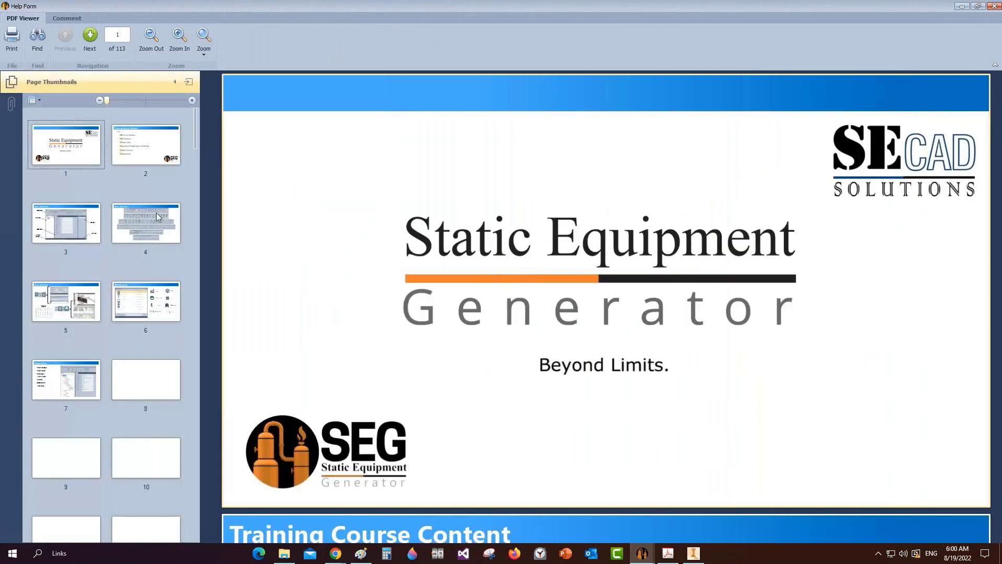
drag(197, 124, 196, 258)
click(148, 328)
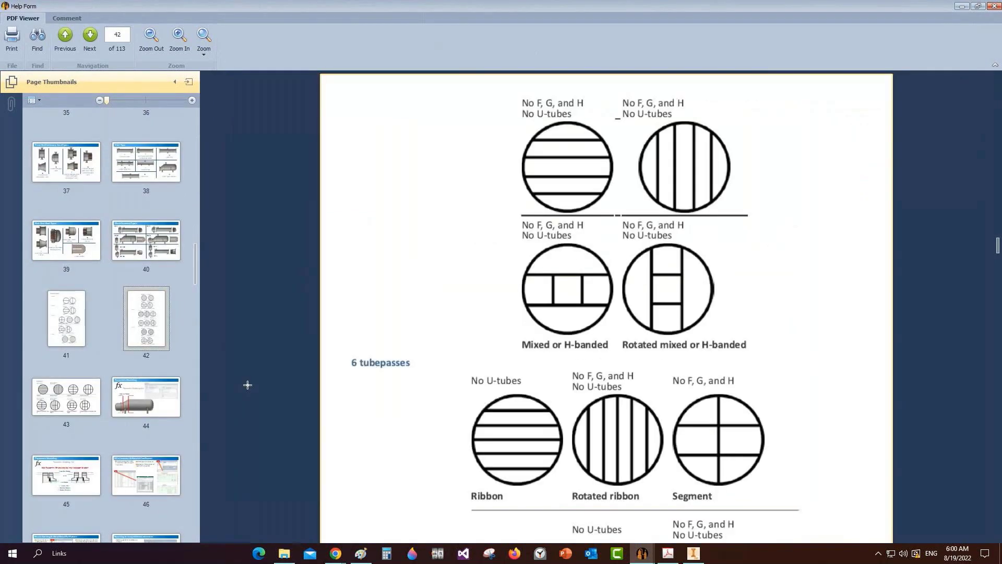
scroll(490, 351, down, 3)
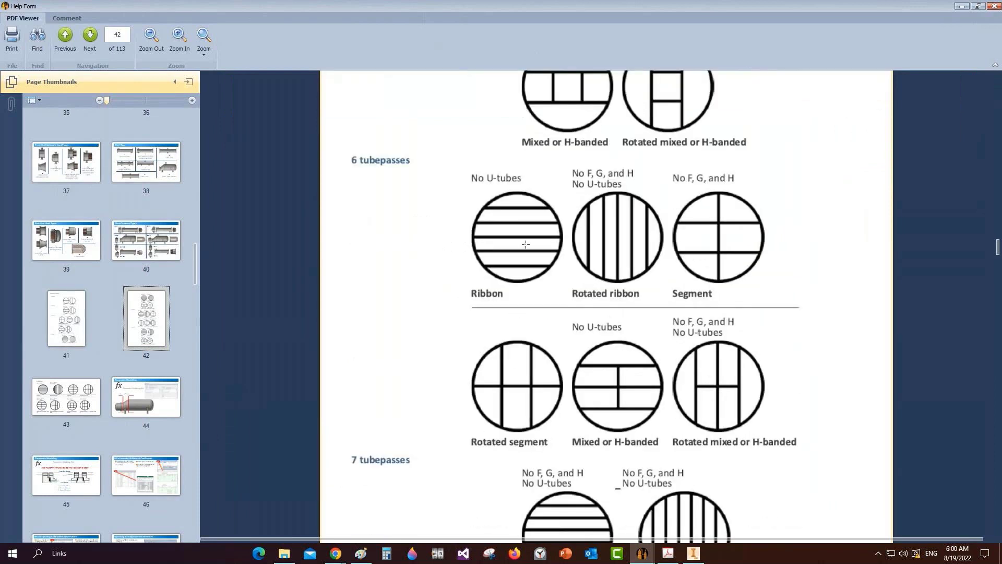
drag(355, 152, 824, 457)
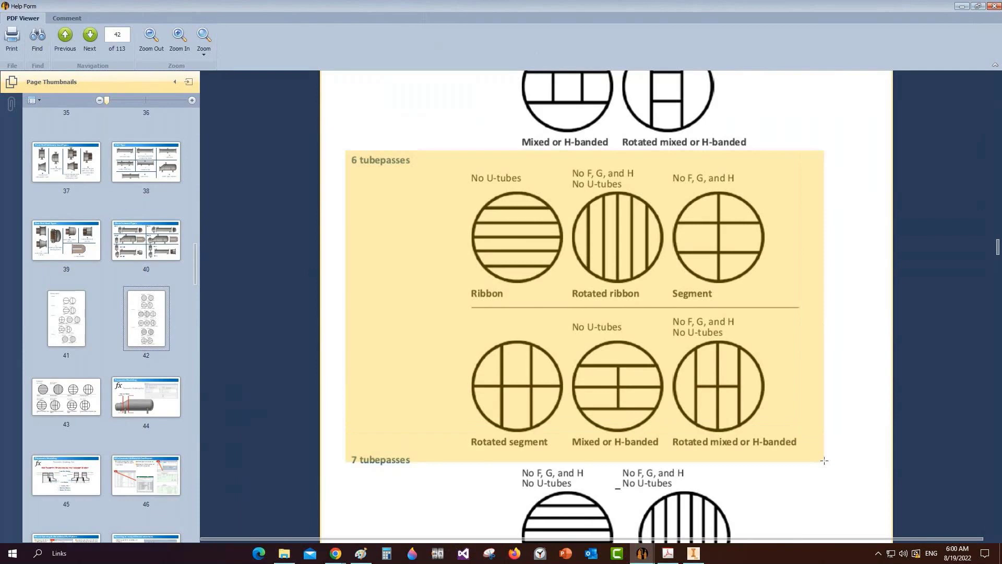
Step: Compare the L.H.S. pass partition in the PDF drawing with the guide's six-pass Segment layout, and close the guide
click(667, 553)
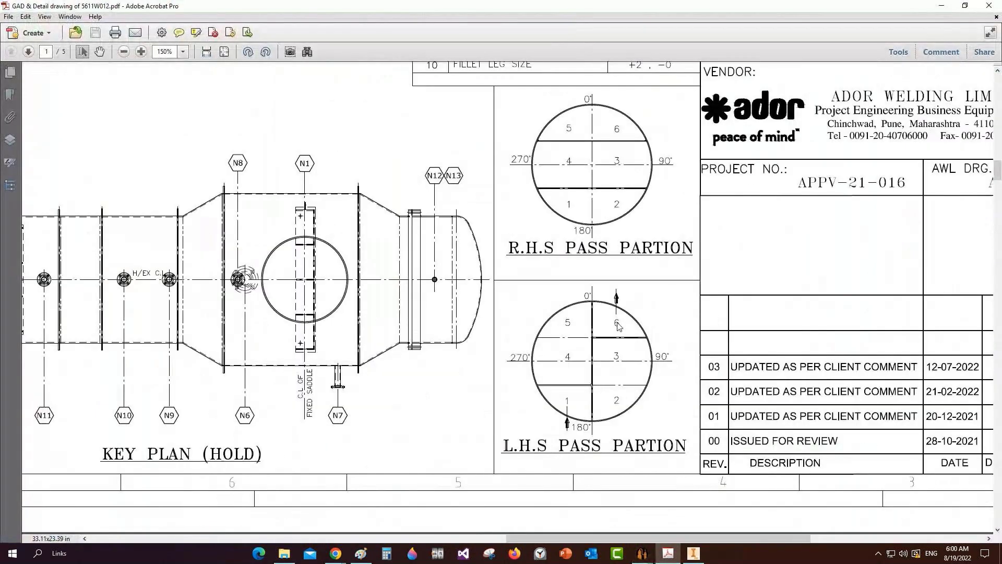
mouse_move(495, 280)
mouse_down()
mouse_move(661, 454)
mouse_move(693, 463)
mouse_up()
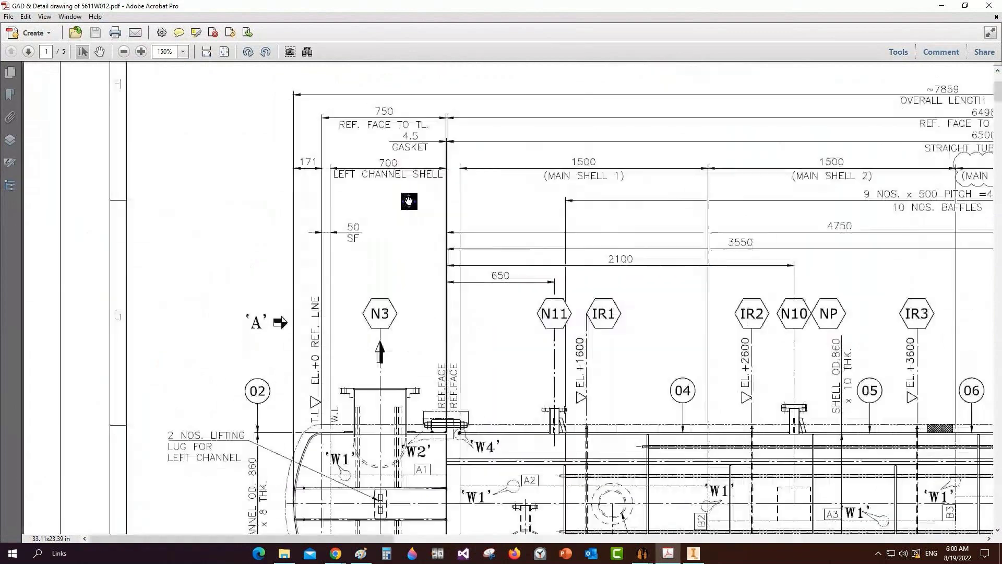
middle_drag(410, 202, 380, 128)
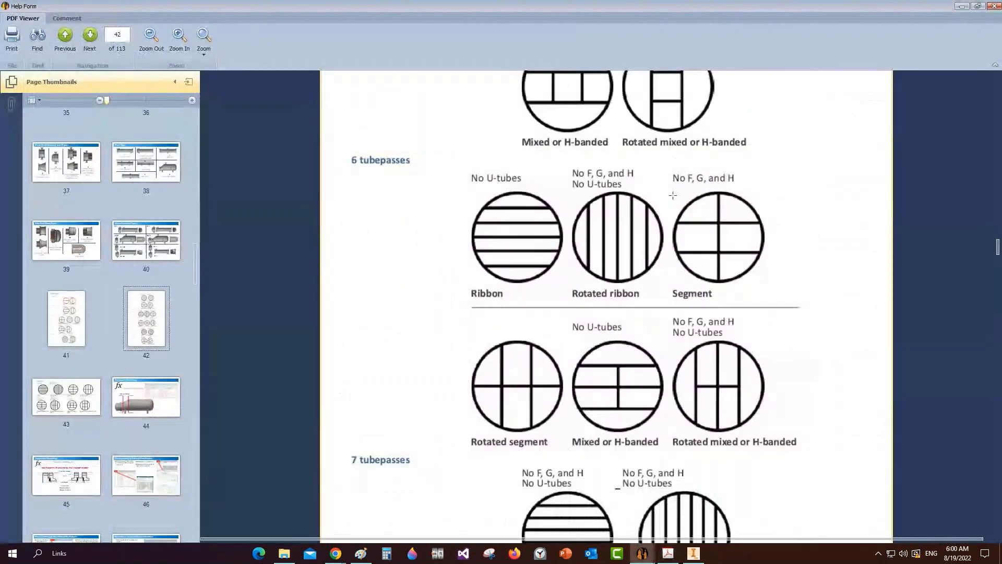
drag(670, 185, 778, 307)
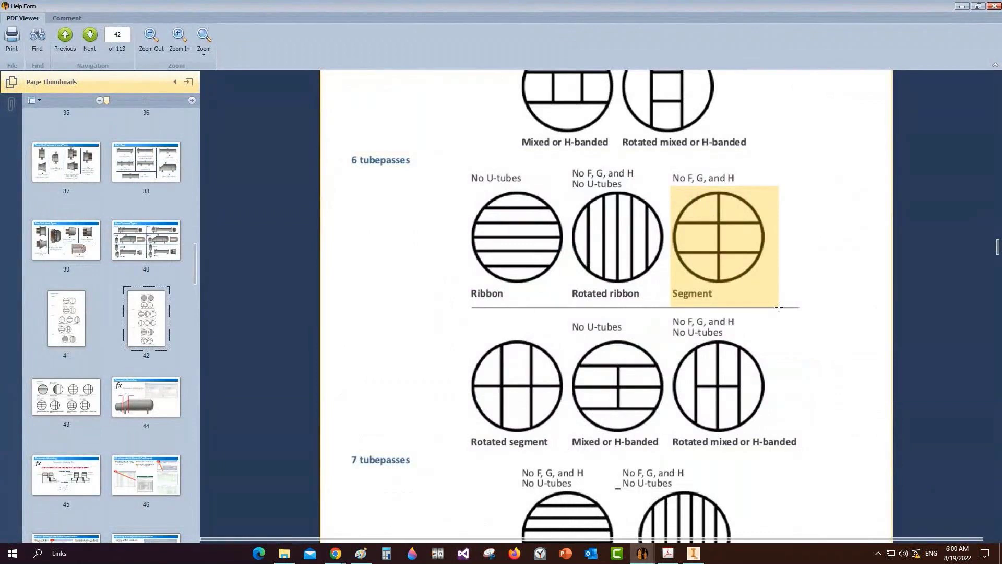
mouse_move(642, 552)
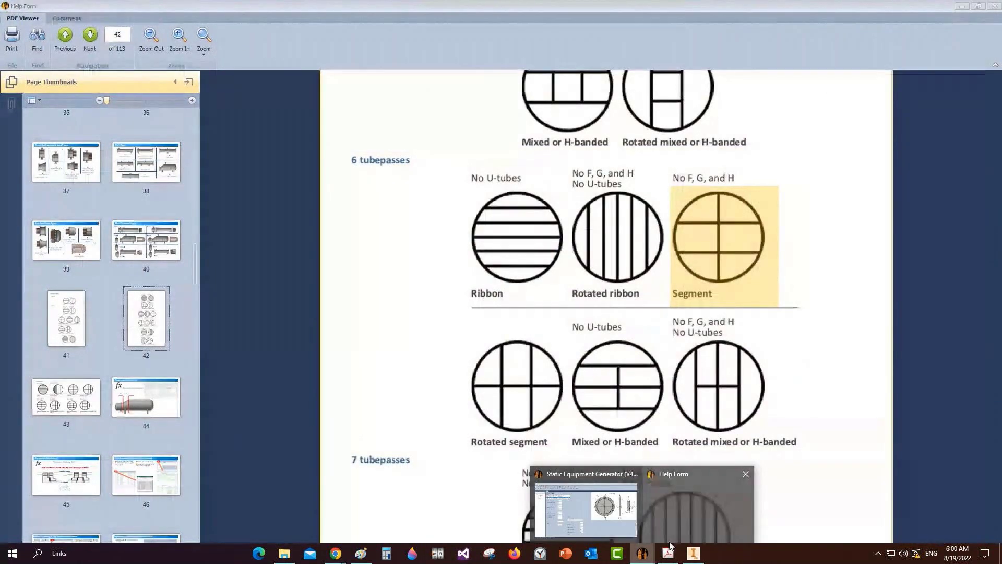
click(993, 6)
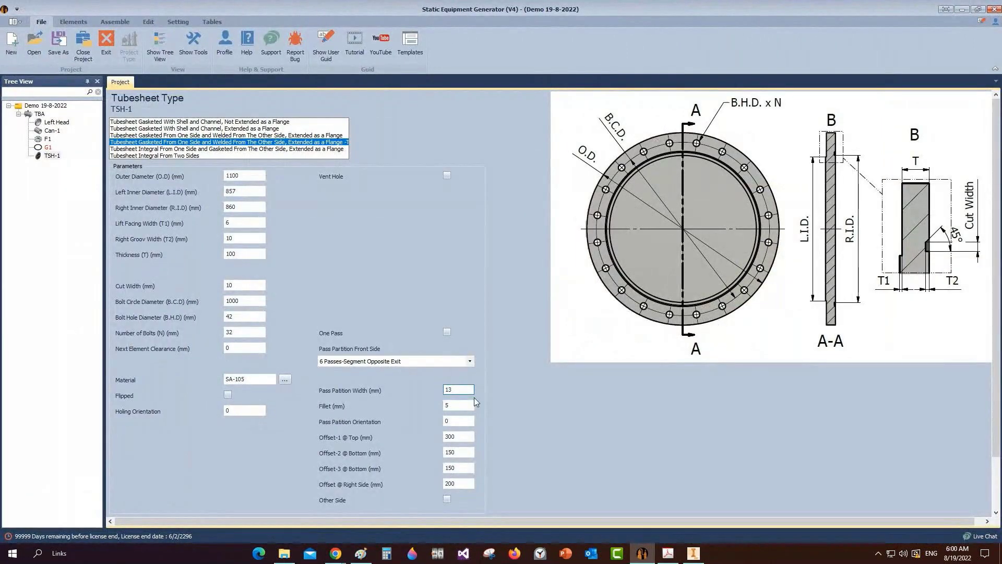
Step: Review the tubesheet's pass partition offsets, save TSH-1 and open its tube pattern layout
double_click(464, 453)
double_click(460, 437)
scroll(524, 436, down, 1)
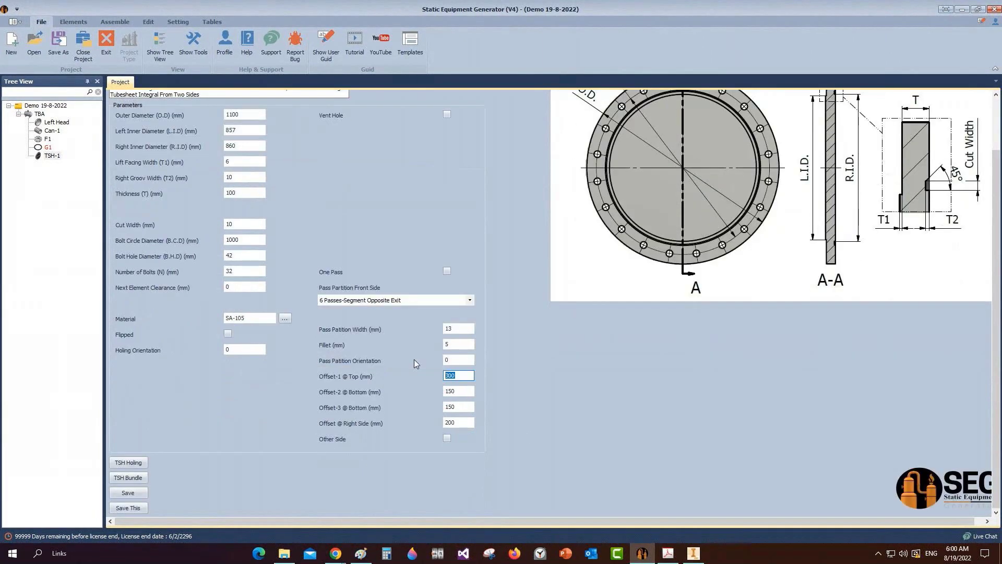
double_click(461, 392)
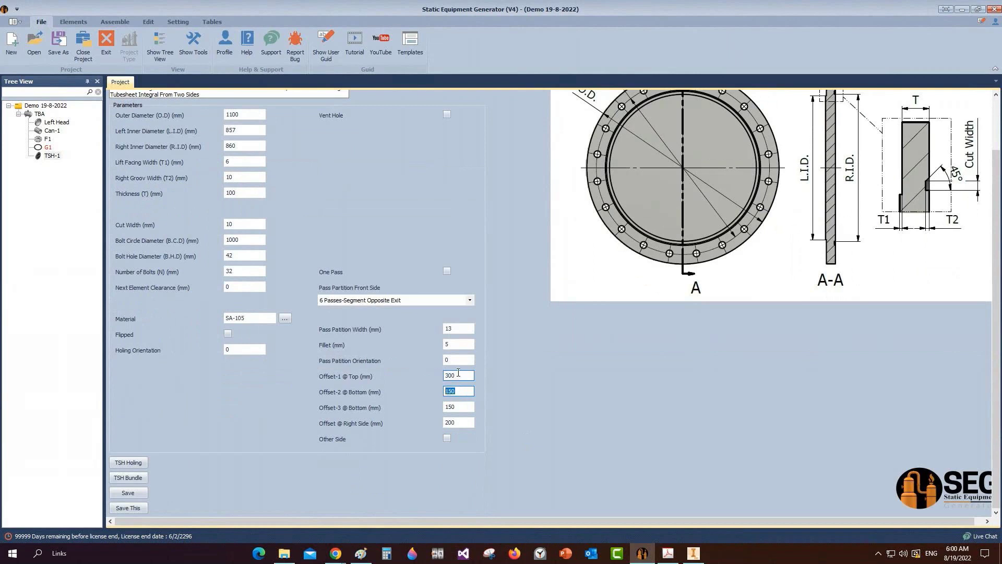
click(138, 494)
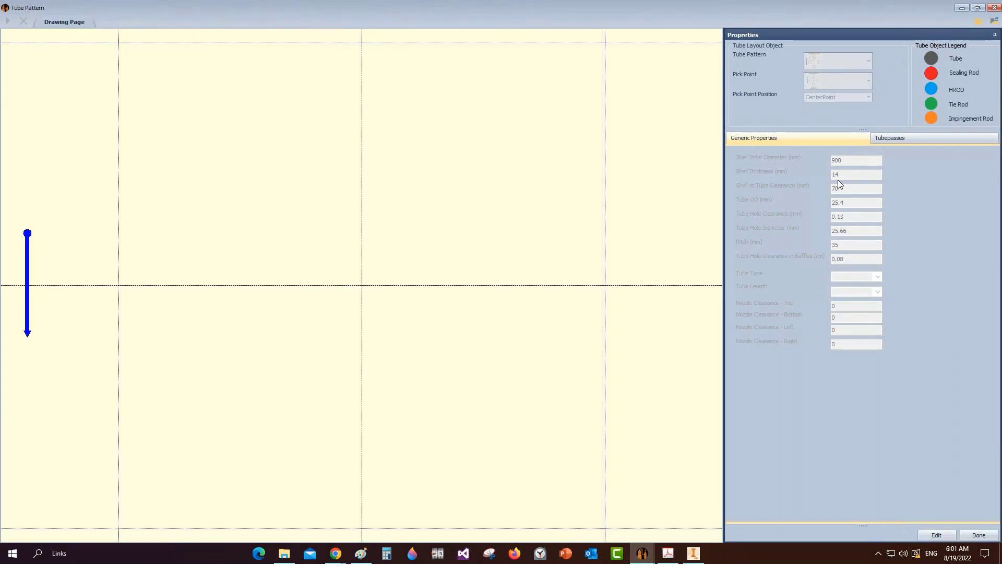
Step: Edit the tube pattern: set the shell inner diameter to 860 mm, shell thickness to 10, and top and bottom nozzle clearances to 100
click(937, 532)
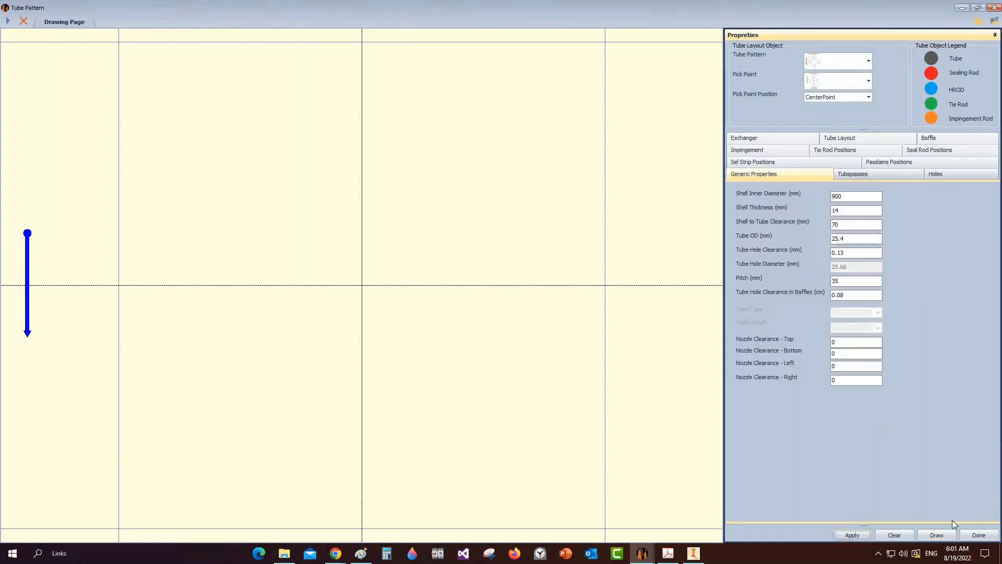
drag(843, 196, 826, 200)
text(860)
key(Tab)
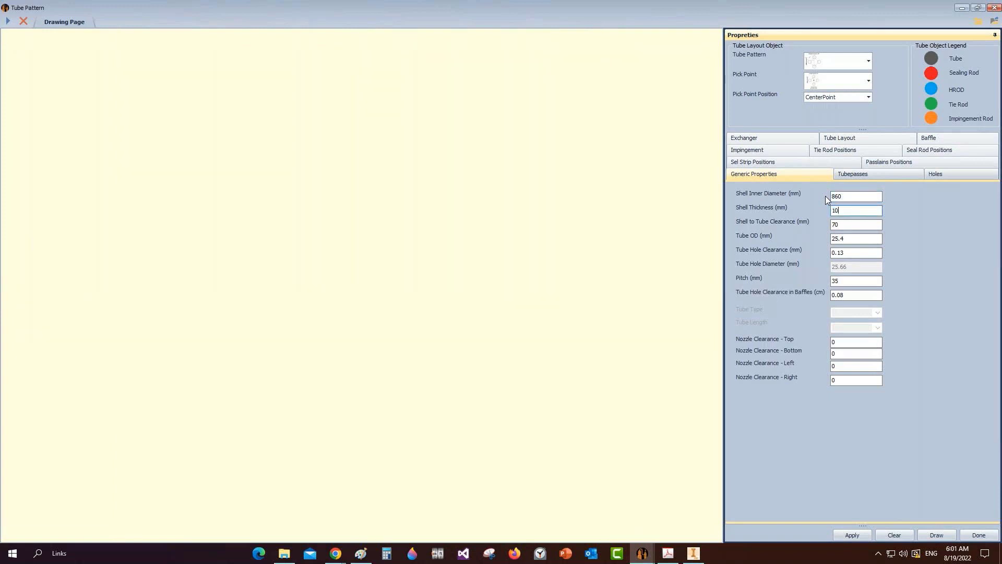
text(10)
key(Tab)
key(Tab)
key(Tab)
key(Tab)
key(Tab)
key(Tab)
text(100)
key(Tab)
text(100)
Step: Choose the six-pass segment partition for the tubepasses and make it symmetric both vertically and horizontally
click(865, 175)
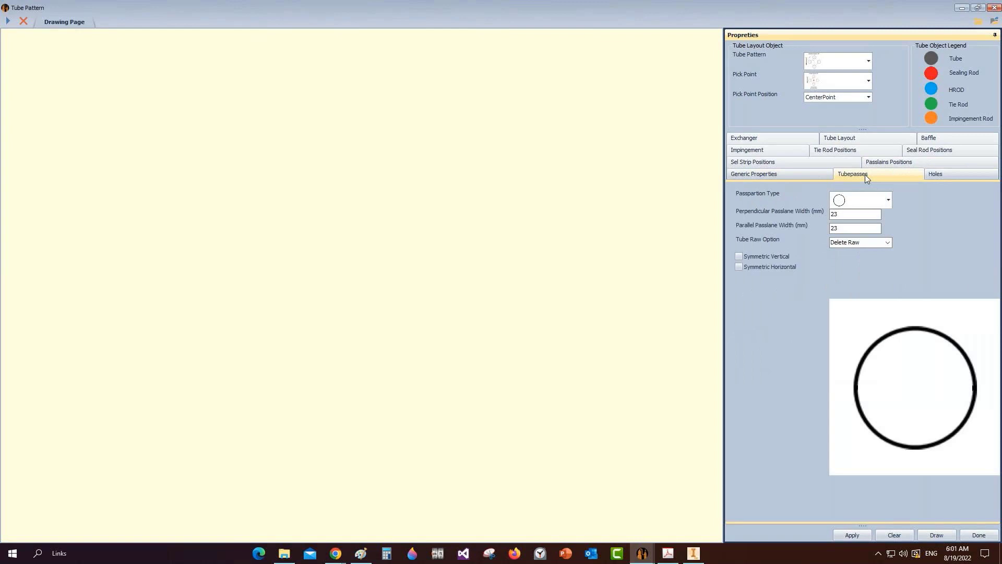
click(866, 201)
scroll(892, 313, down, 3)
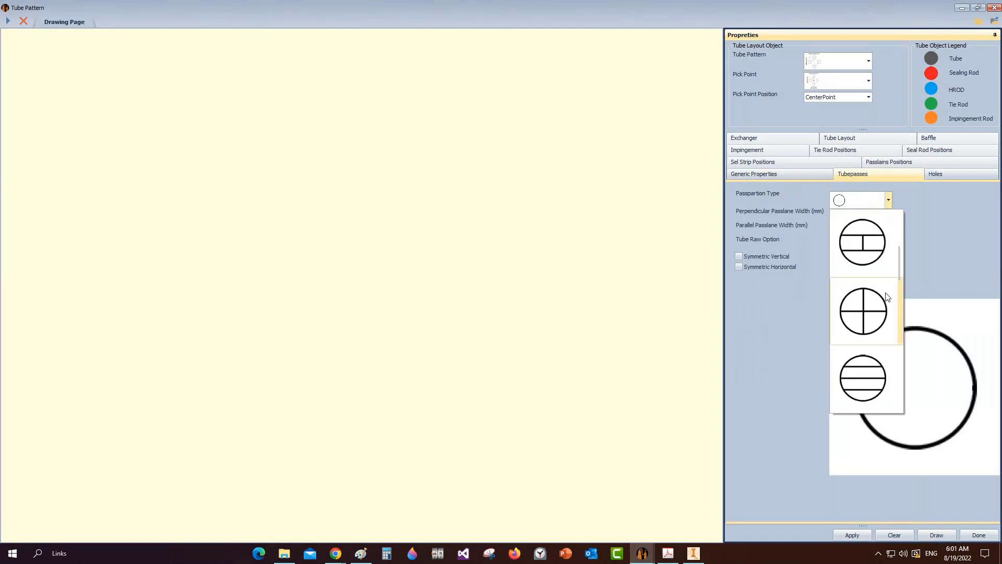
scroll(878, 355, down, 1)
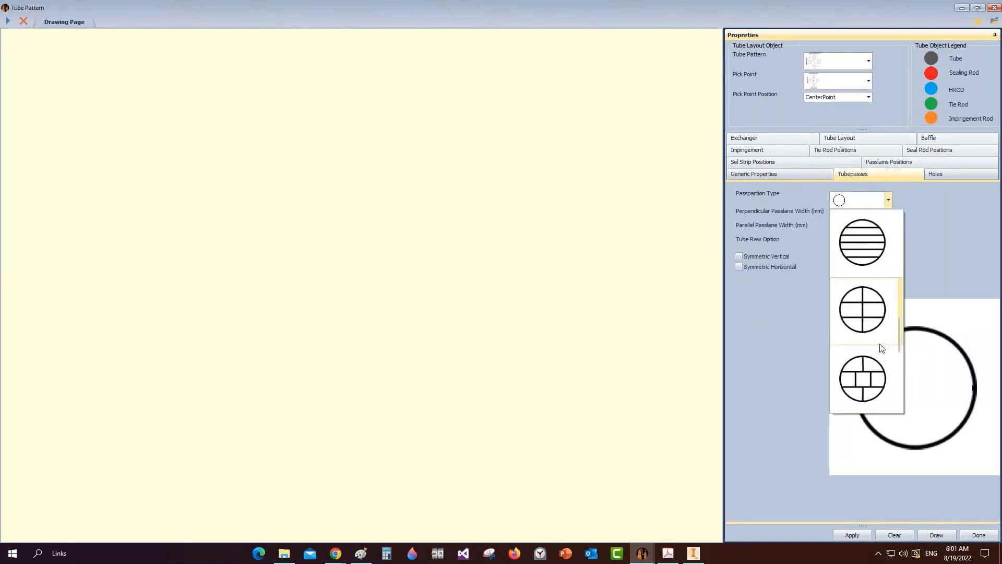
click(859, 355)
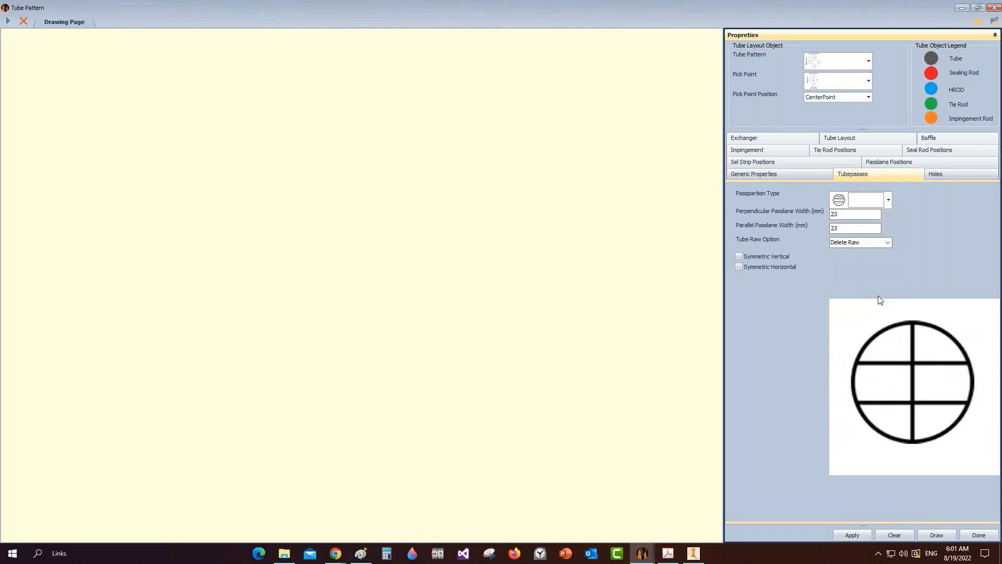
click(739, 256)
click(739, 267)
Step: Use the Rotated Square 45° tube pattern with the center point as pick point, and draw the tube layout
click(868, 61)
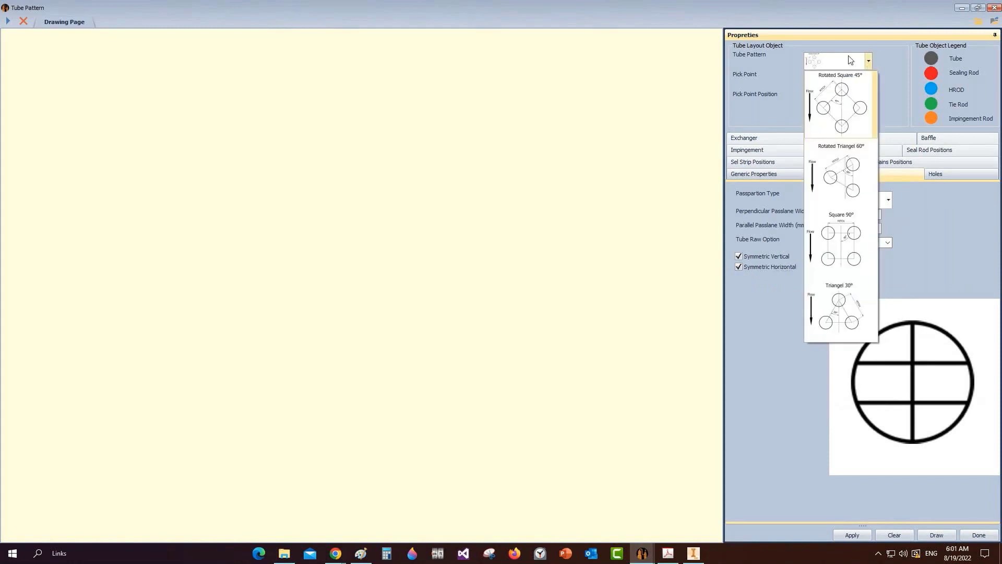
click(868, 84)
click(868, 84)
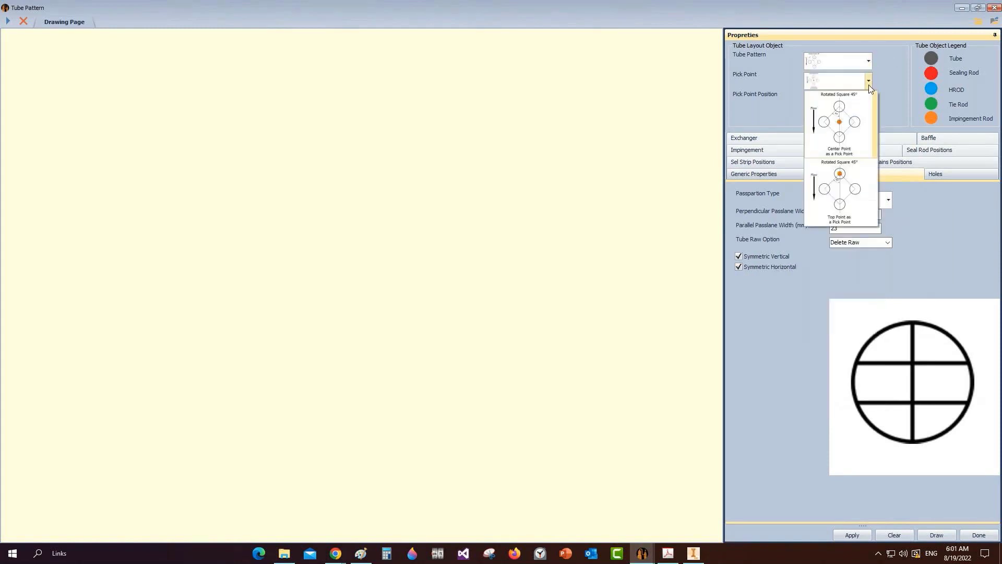
click(861, 115)
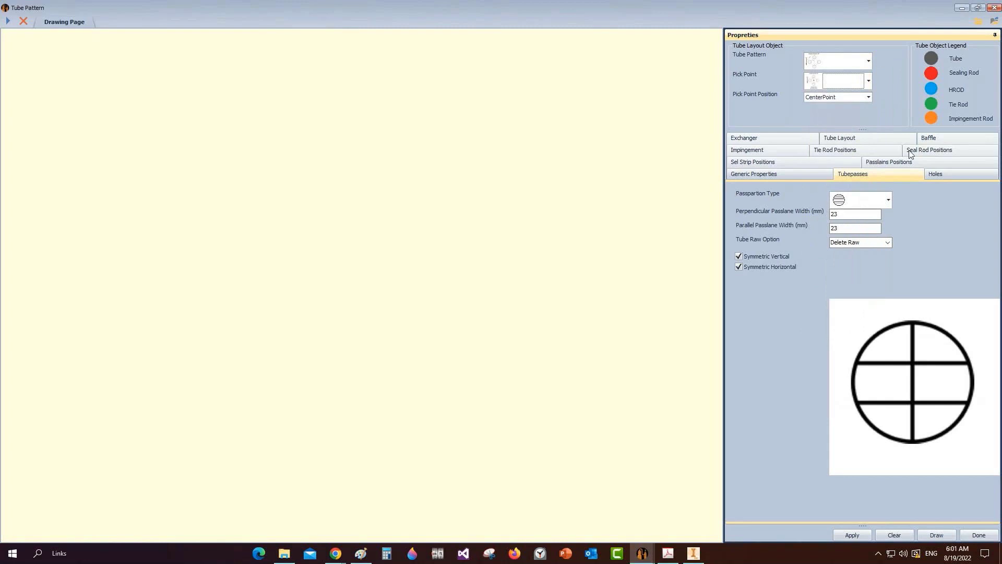
click(936, 535)
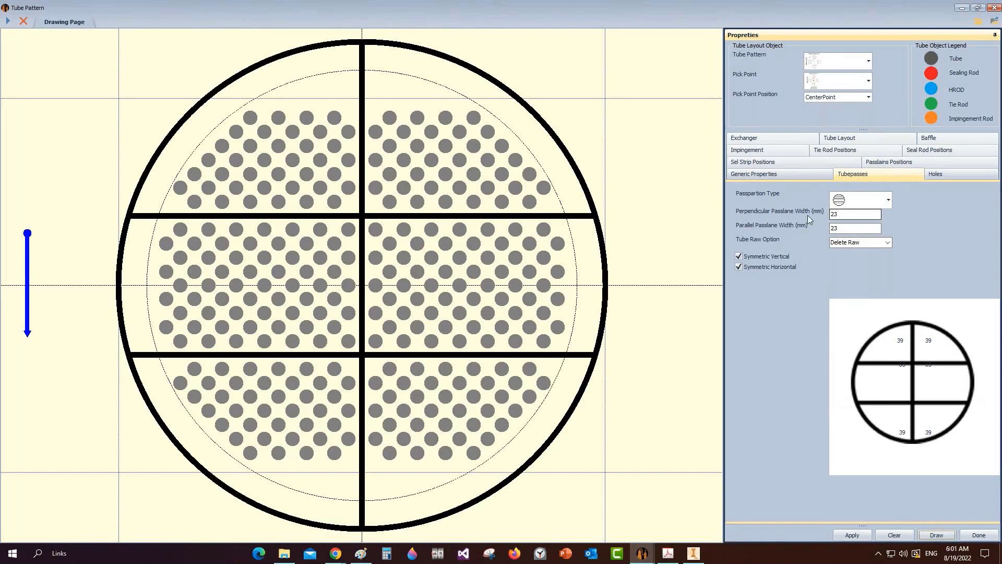
Step: Move the upper horizontal passlane down one step to about 98.576 mm, and close the tube pattern layout
click(889, 162)
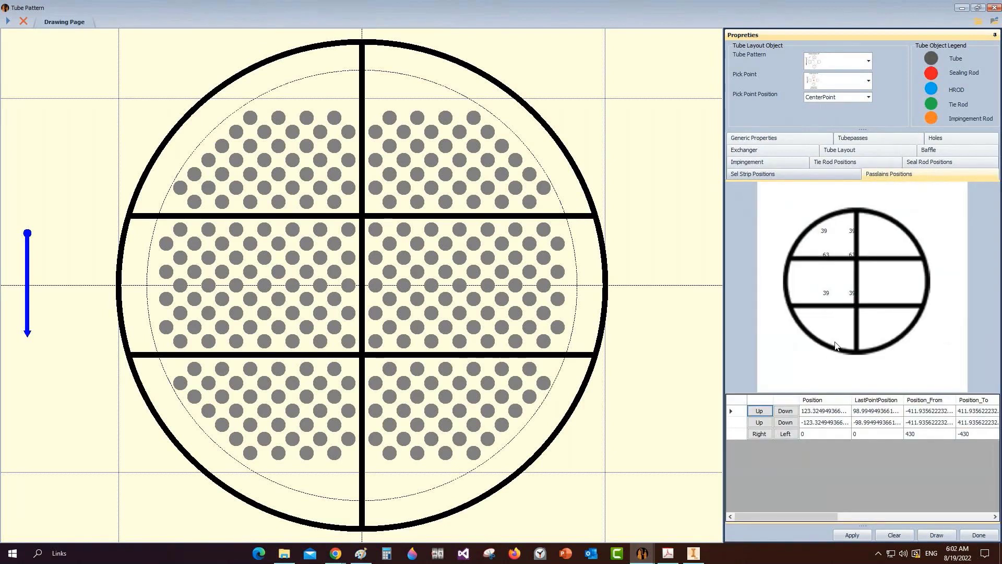
click(790, 413)
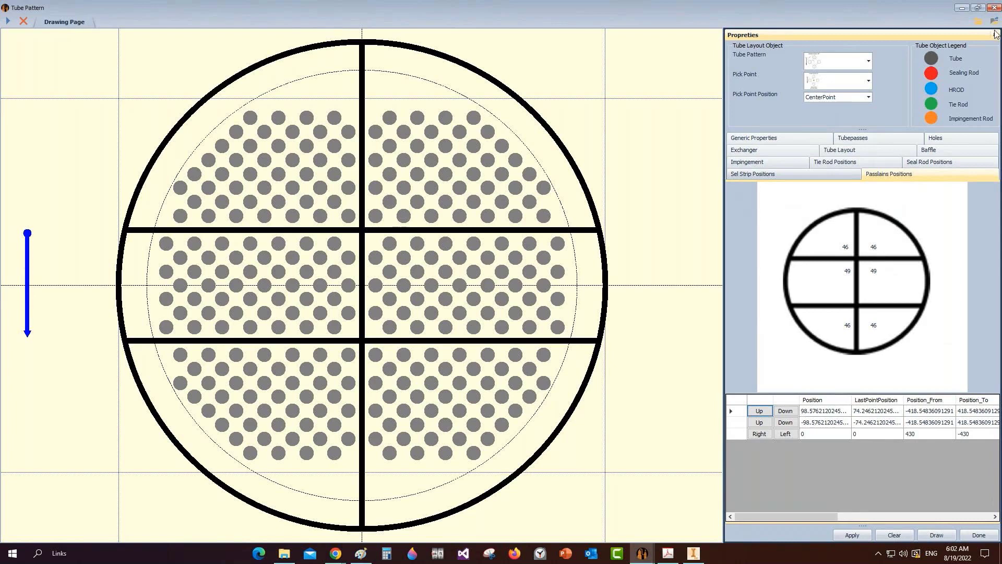
click(994, 8)
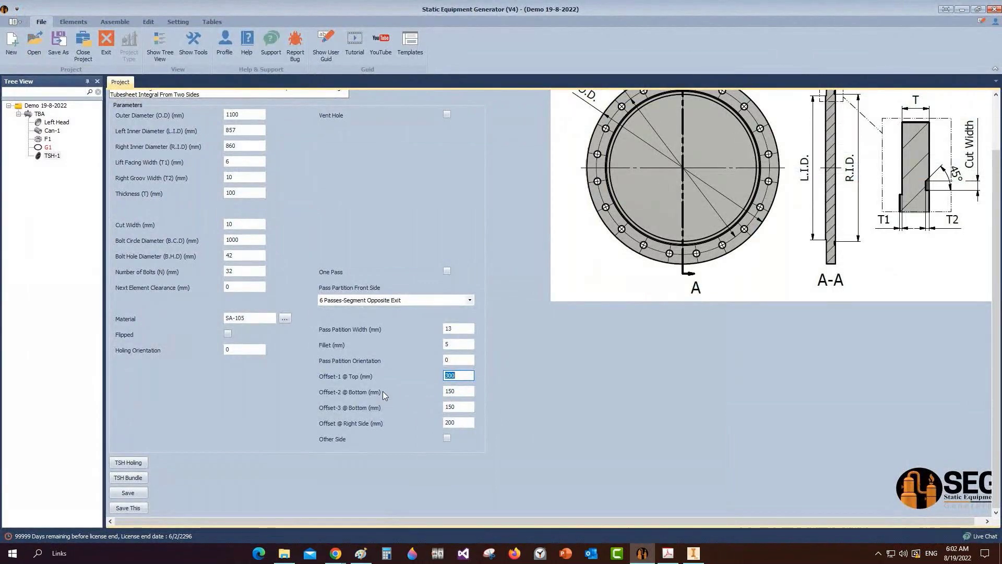
Step: Set the tubesheet's Offset-1 at top and Offset-2 at bottom to 98.576 mm, save TSH-1 and start the Inventor assembly
text(98.576)
key(ctrl+c)
drag(468, 392, 420, 386)
key(ctrl+v)
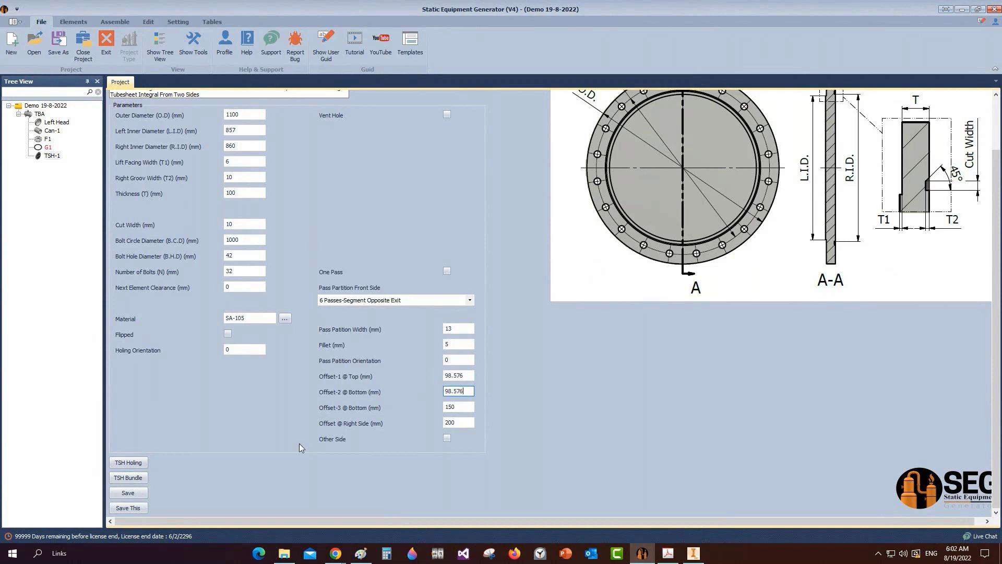
click(145, 495)
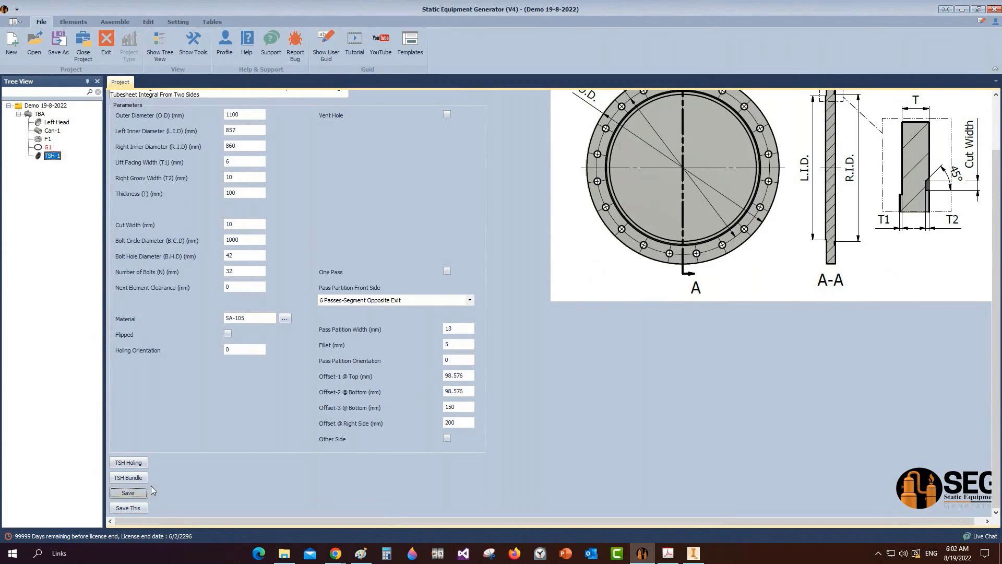
click(114, 24)
click(22, 41)
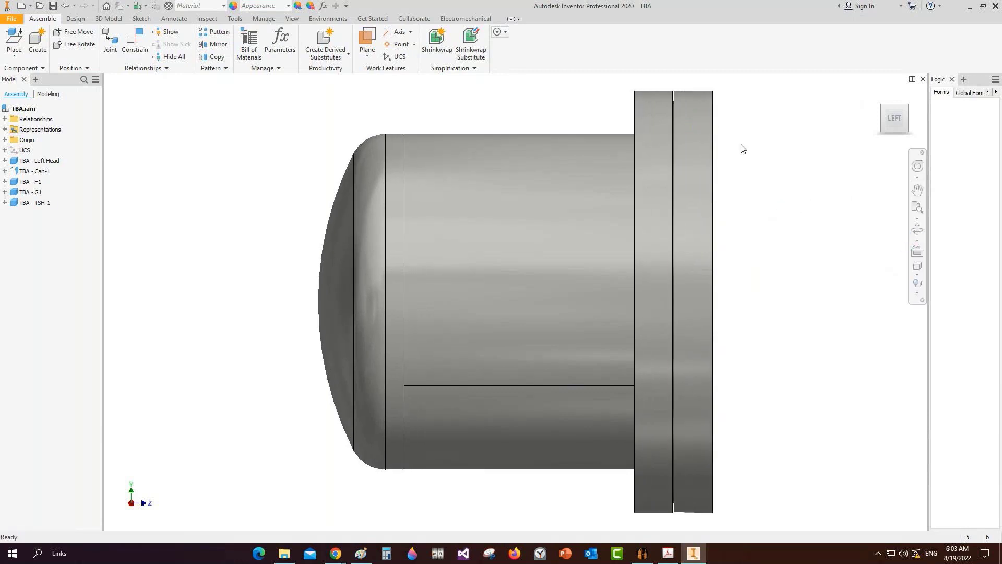
Step: Open the TSH-1 part from the Inventor assembly, examine its pass partition grooves from the channel side, and close the part
right_click(706, 116)
click(700, 80)
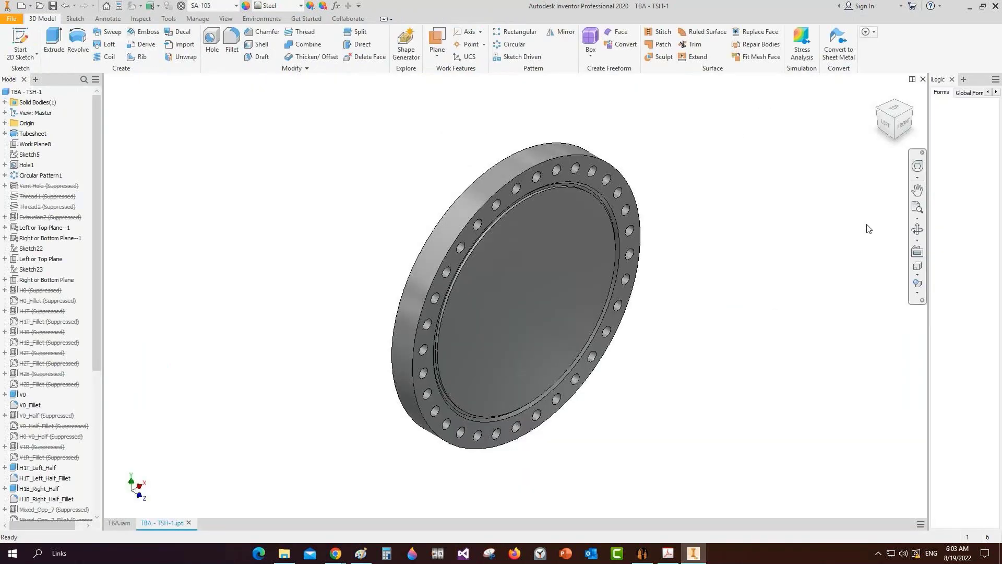
click(917, 229)
drag(653, 252, 484, 280)
scroll(526, 260, down, 3)
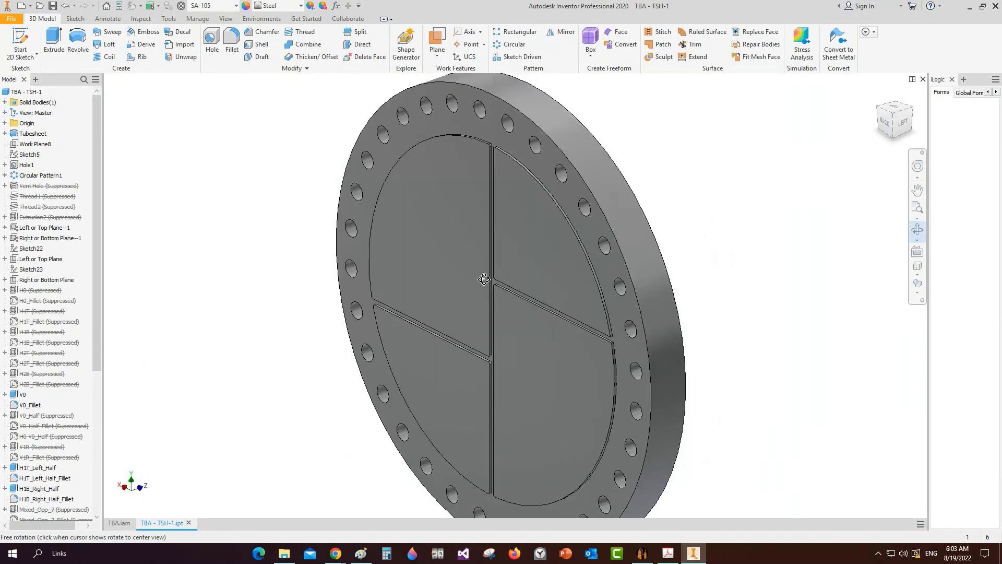
key(Escape)
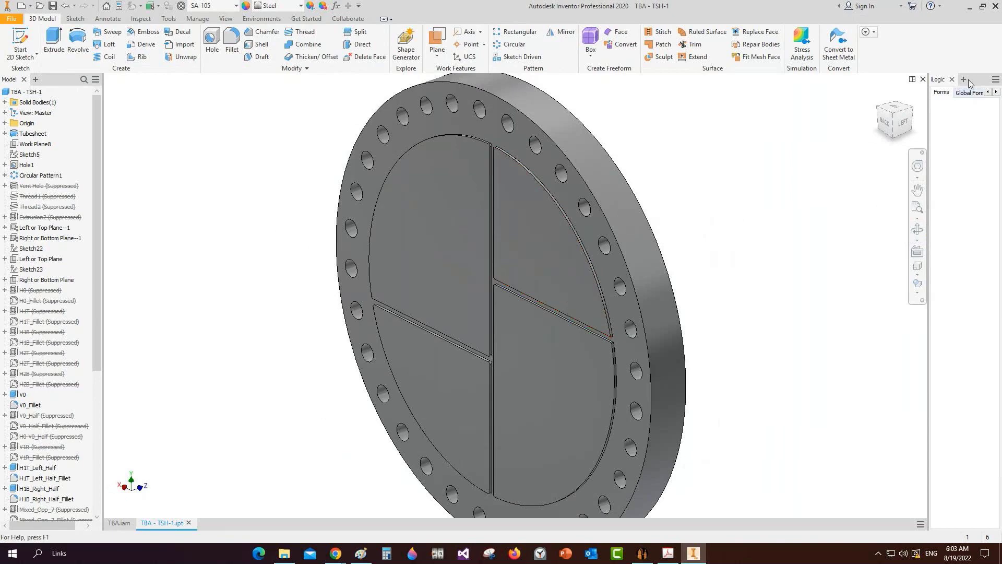
click(923, 79)
Step: Switch to Static Equipment Generator, look at TSH-1's tube bundle layout and close it without editing
click(643, 554)
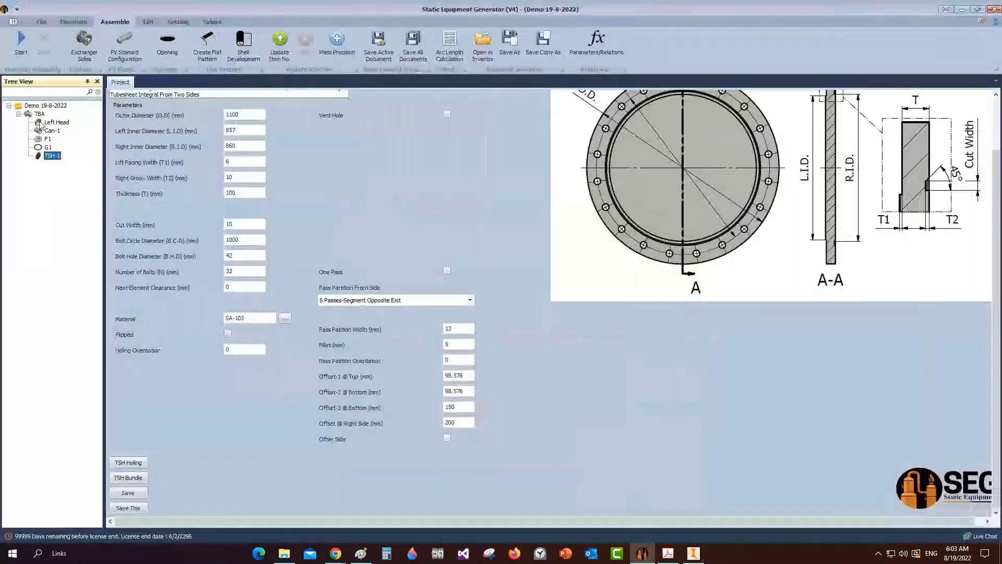
click(40, 114)
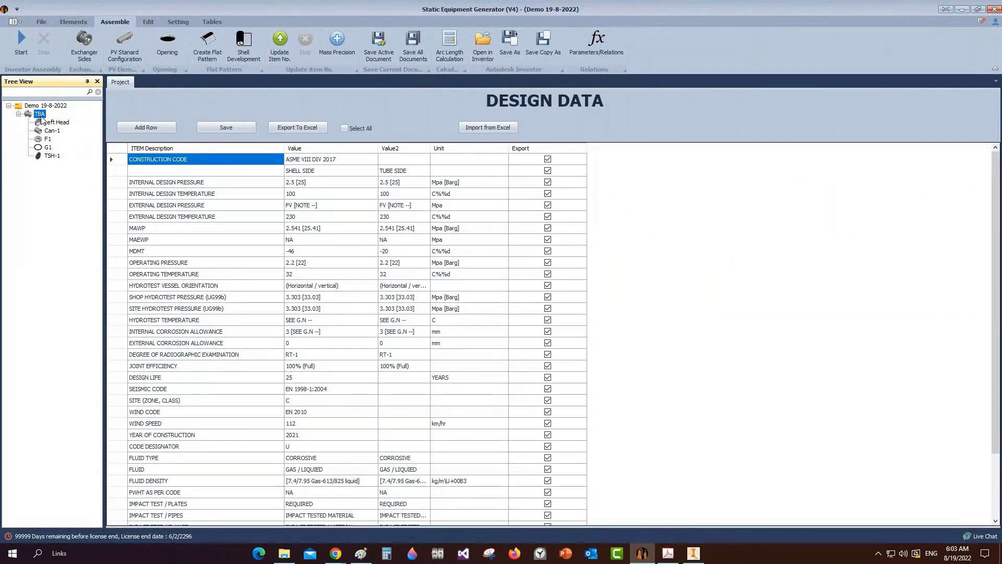
click(53, 156)
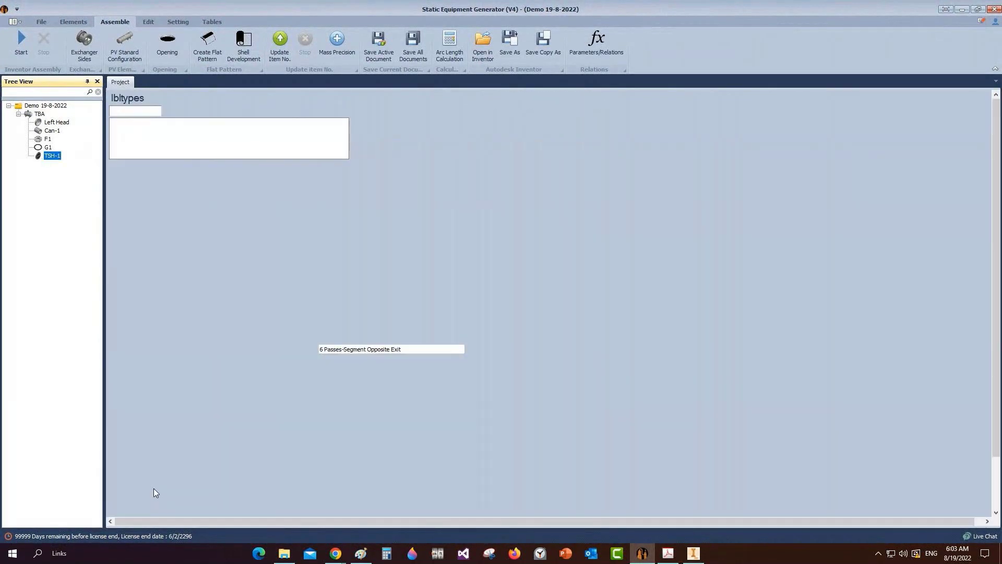
click(131, 477)
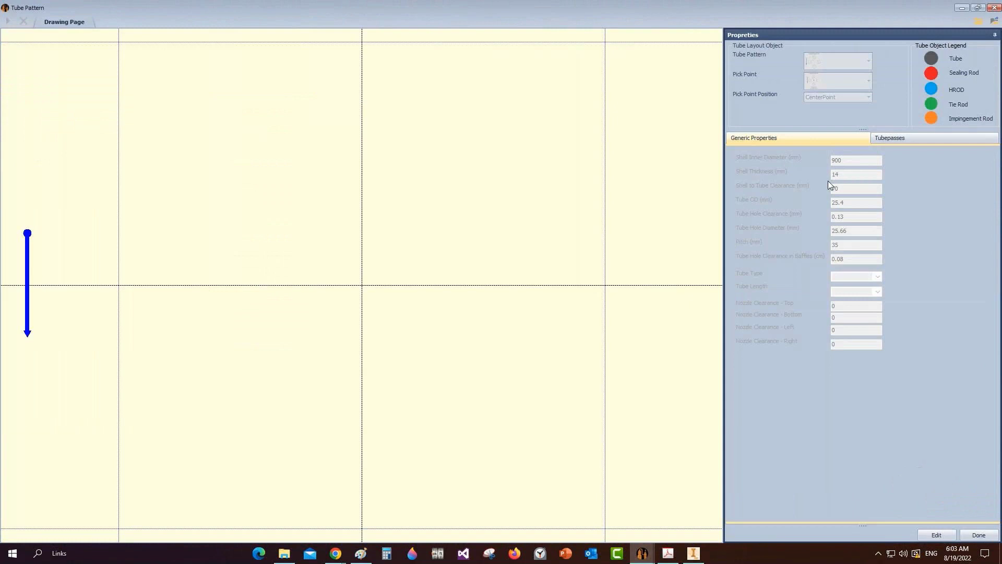
click(993, 8)
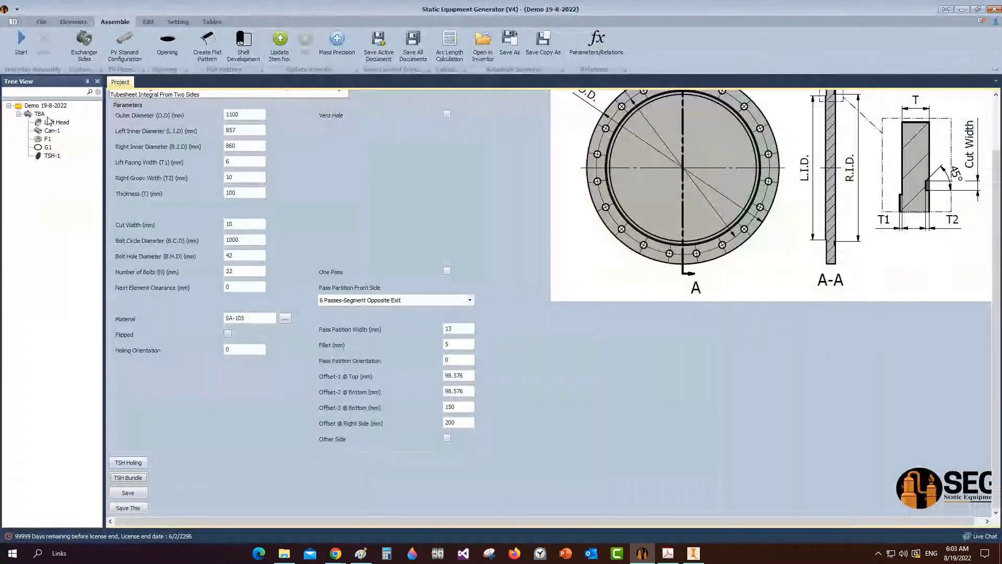
Step: Select the TBA exchanger for adding elements, and check main shell 1 beside the tubesheet in the PDF drawing and the Inventor model
click(44, 115)
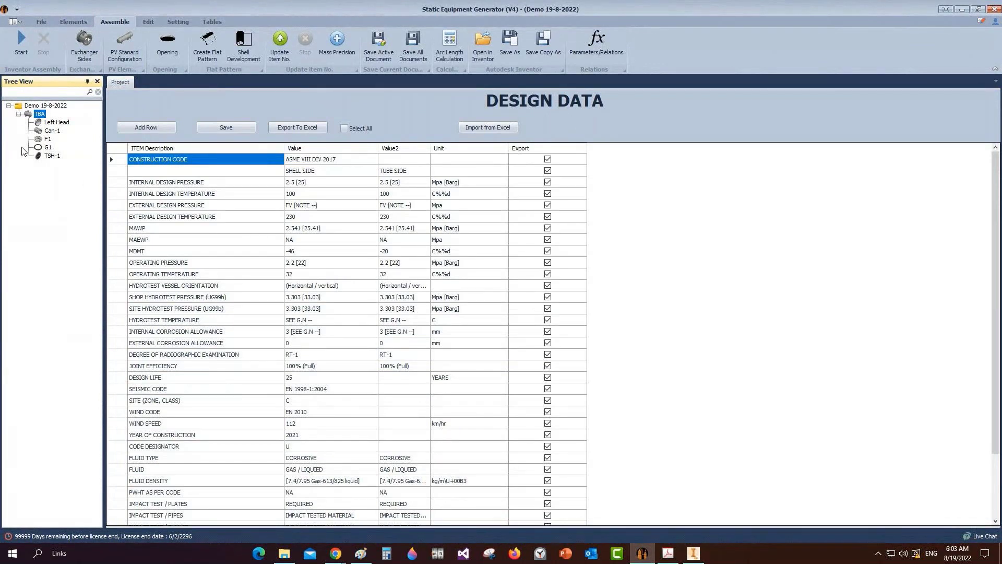
click(66, 21)
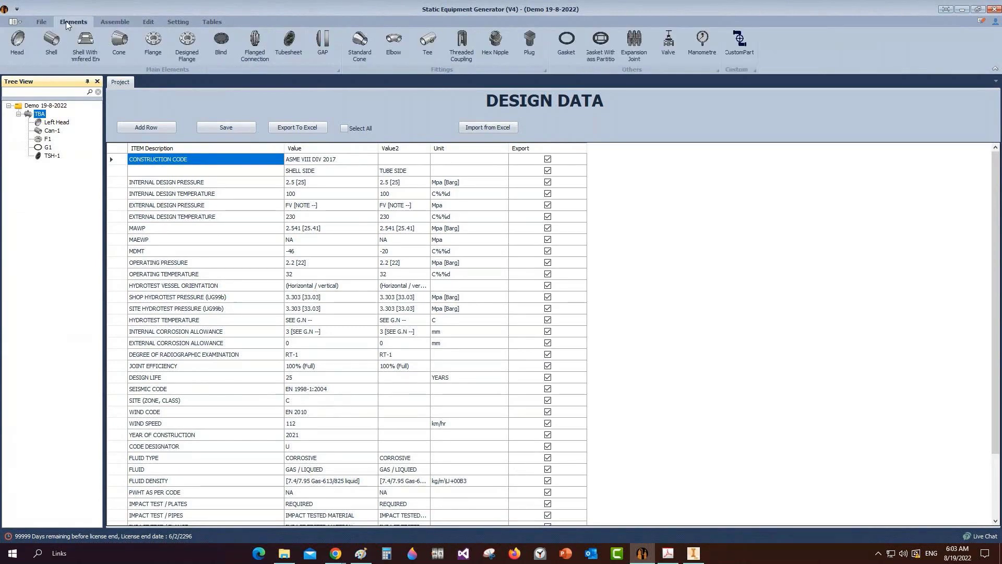
click(663, 551)
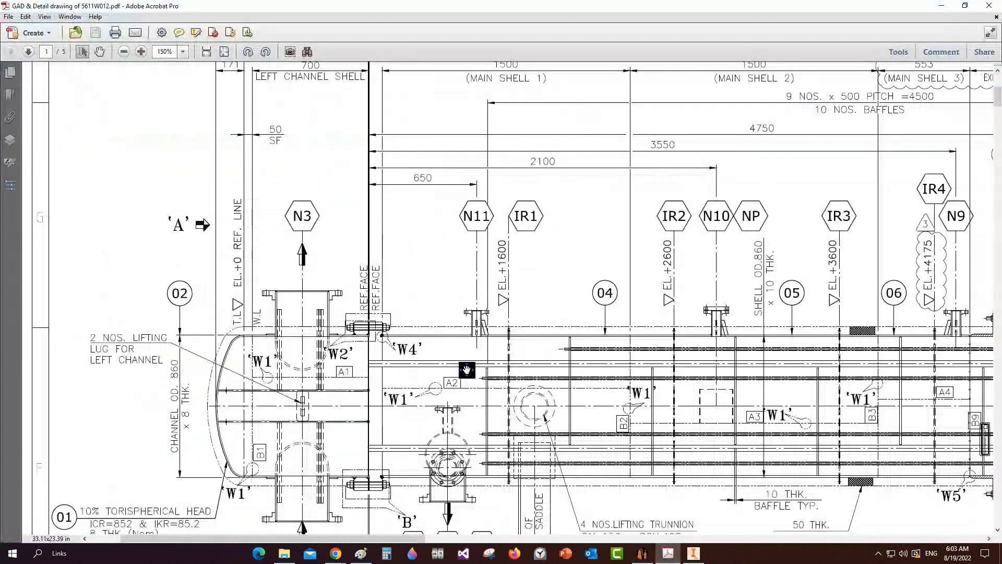
drag(466, 370, 400, 329)
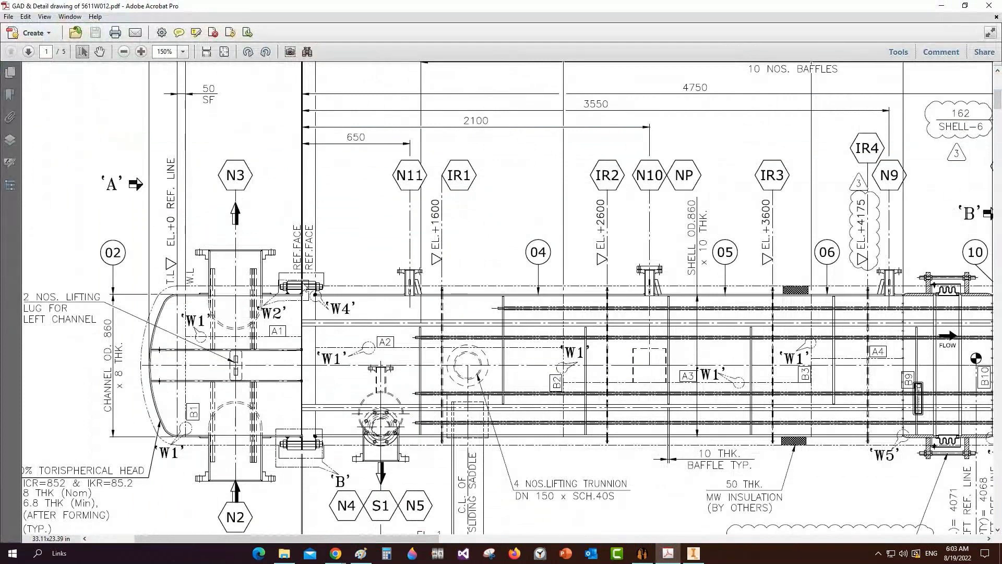
mouse_move(310, 274)
mouse_down()
mouse_move(495, 434)
mouse_move(568, 458)
mouse_up()
scroll(569, 458, up, 2)
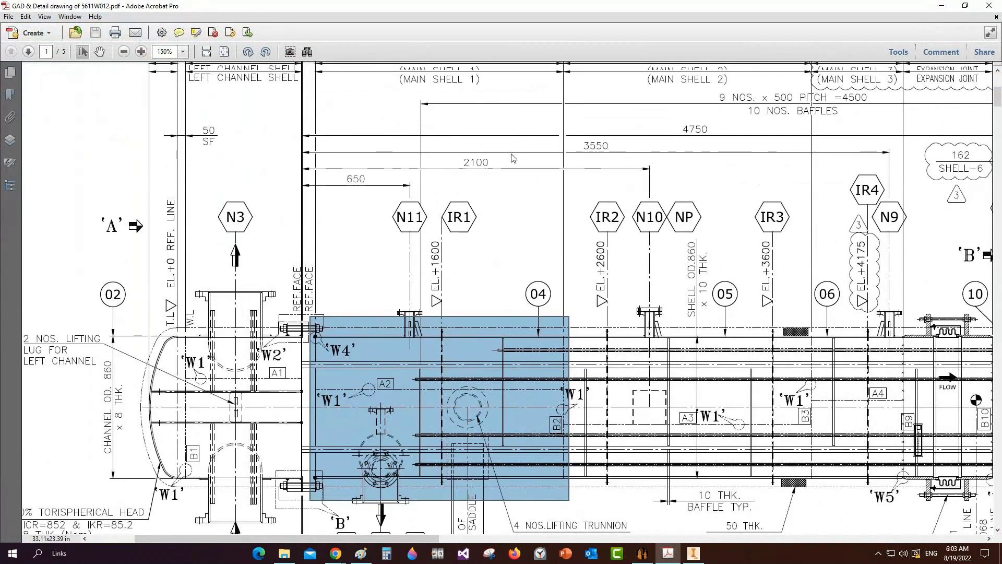
scroll(569, 458, up, 1)
click(693, 553)
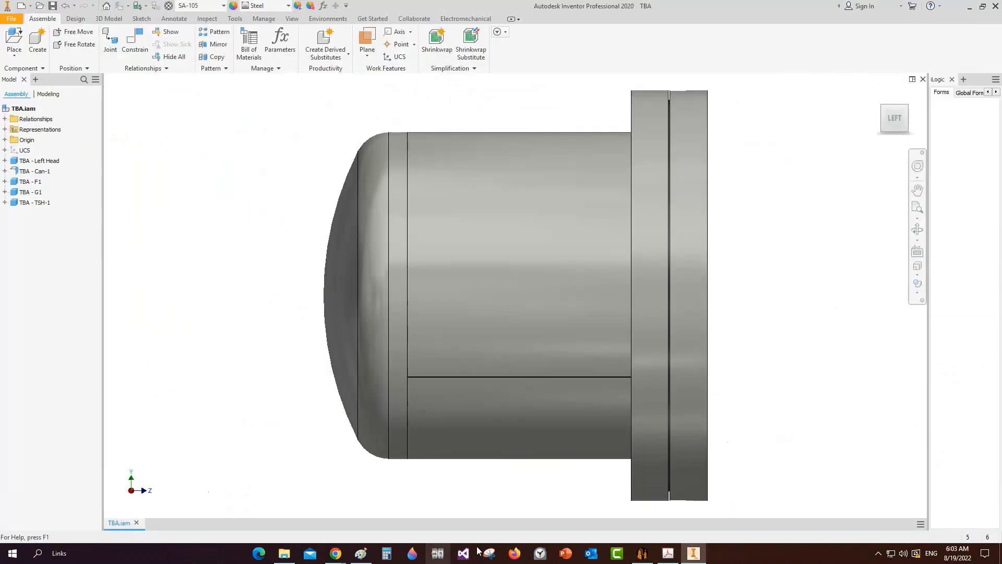
Step: Return to Static Equipment Generator and add a shell element named Can-2 to the TBA exchanger
click(642, 553)
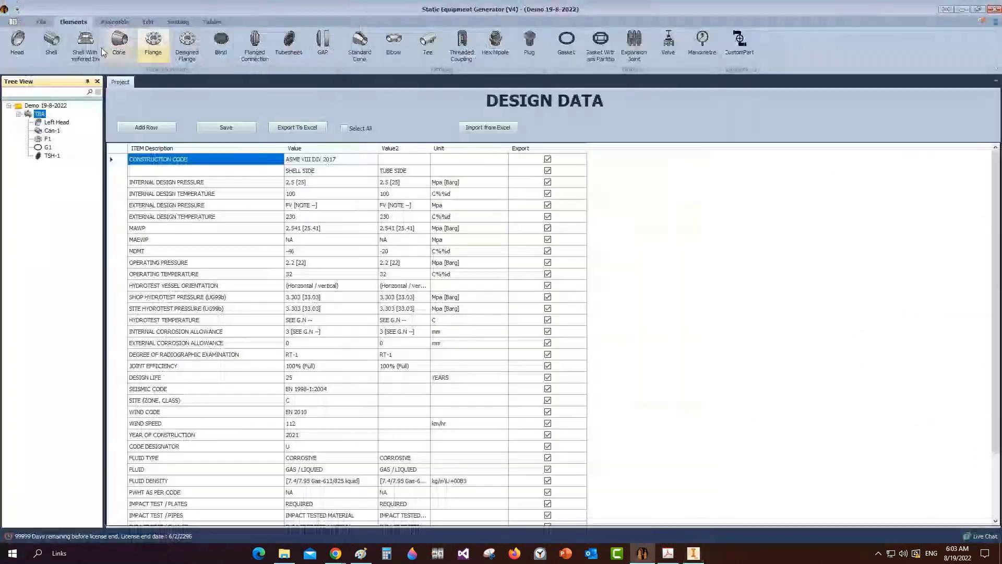
click(51, 44)
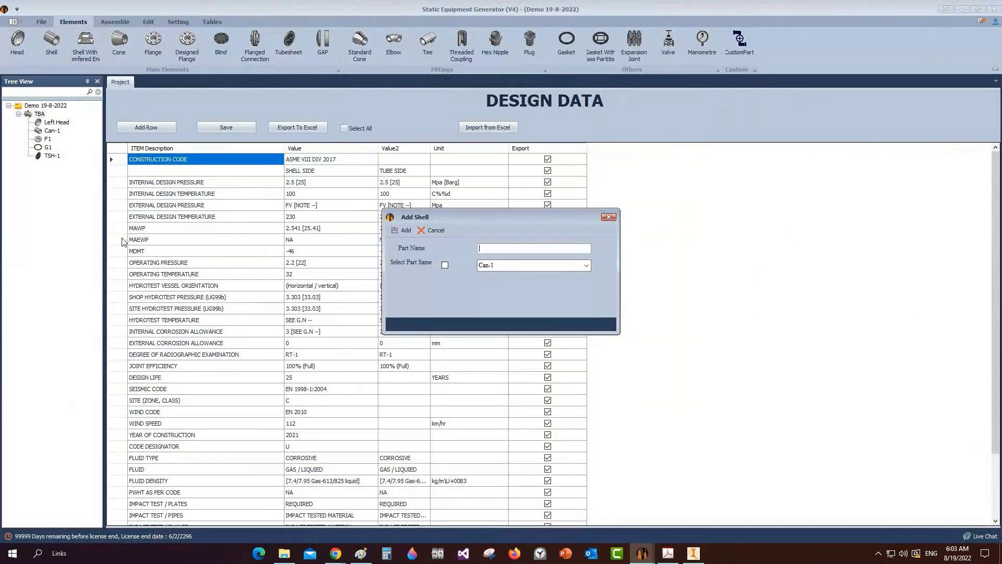
text(Can-2)
key(Return)
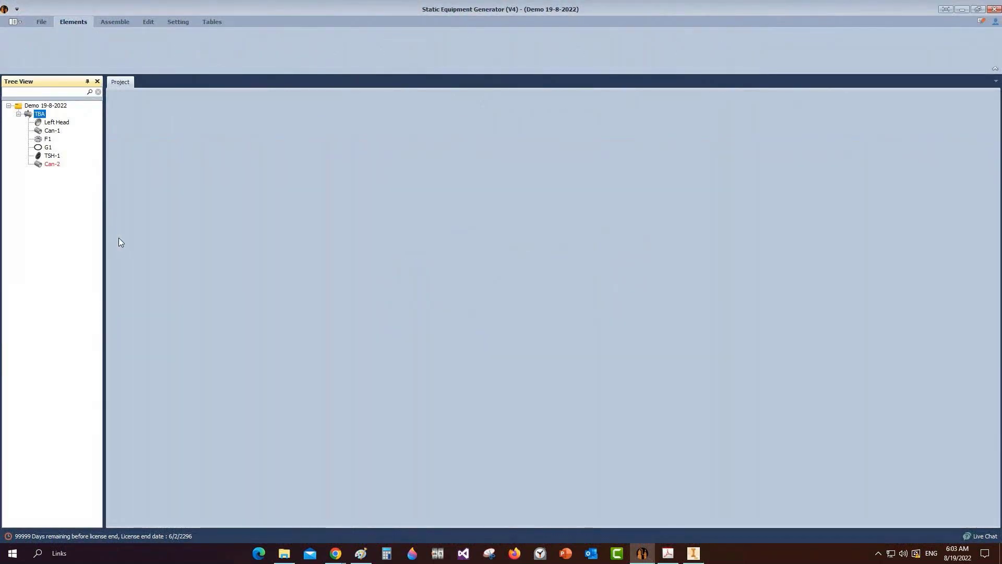
Step: Copy the parameters of Can-1 to Can-2 as the same part, save, and reload Can-2's data
click(54, 165)
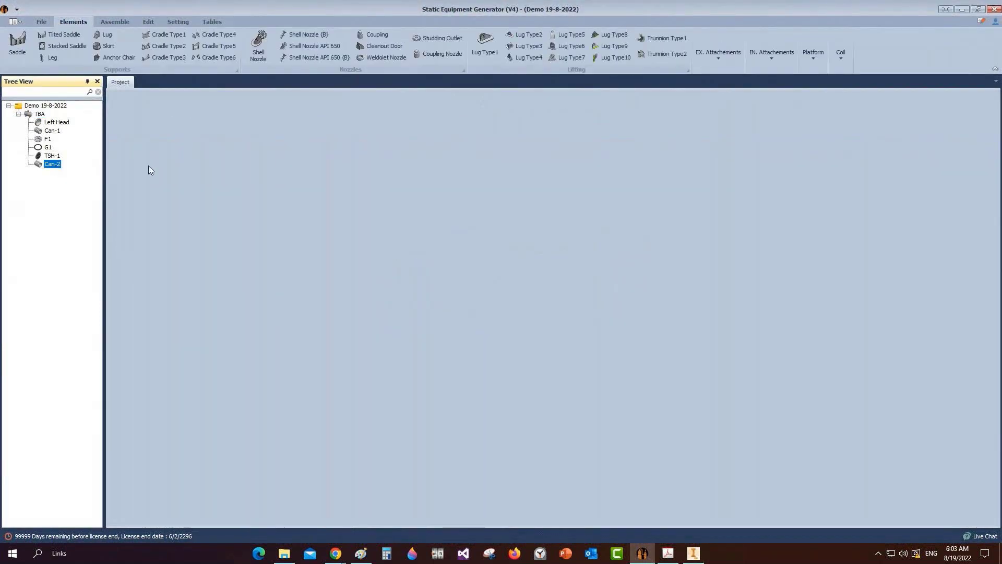
click(41, 166)
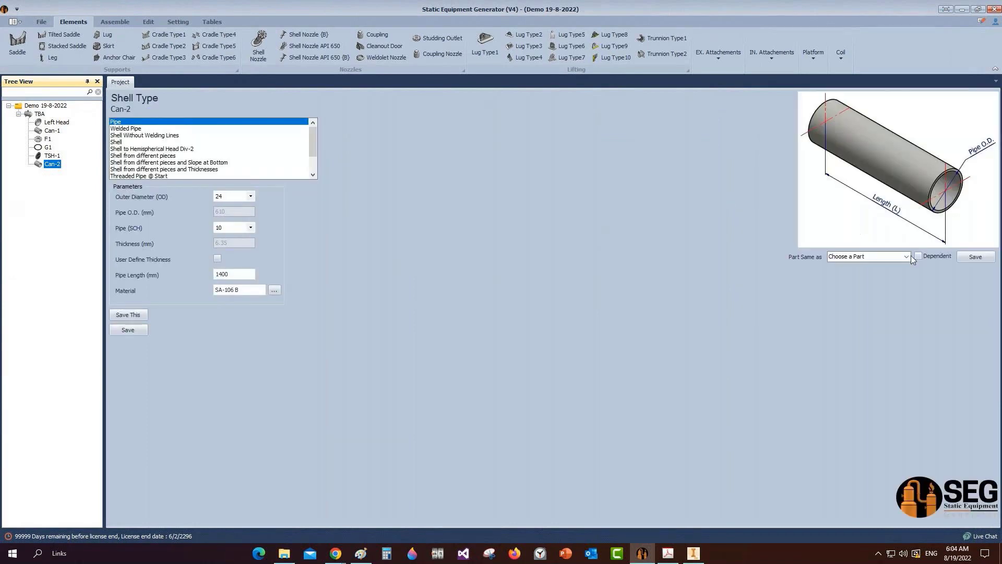
click(906, 255)
click(881, 273)
click(976, 256)
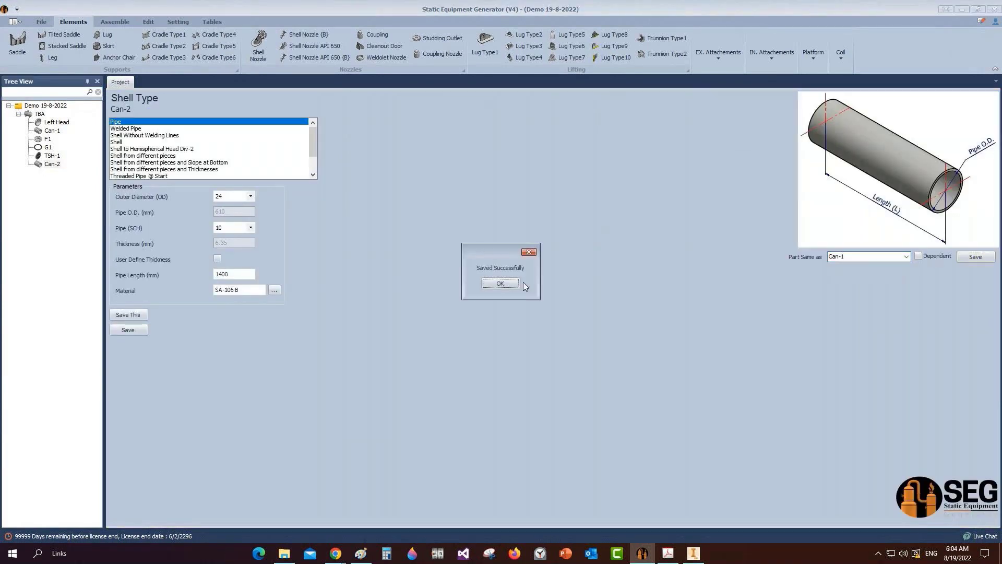
click(500, 282)
click(48, 147)
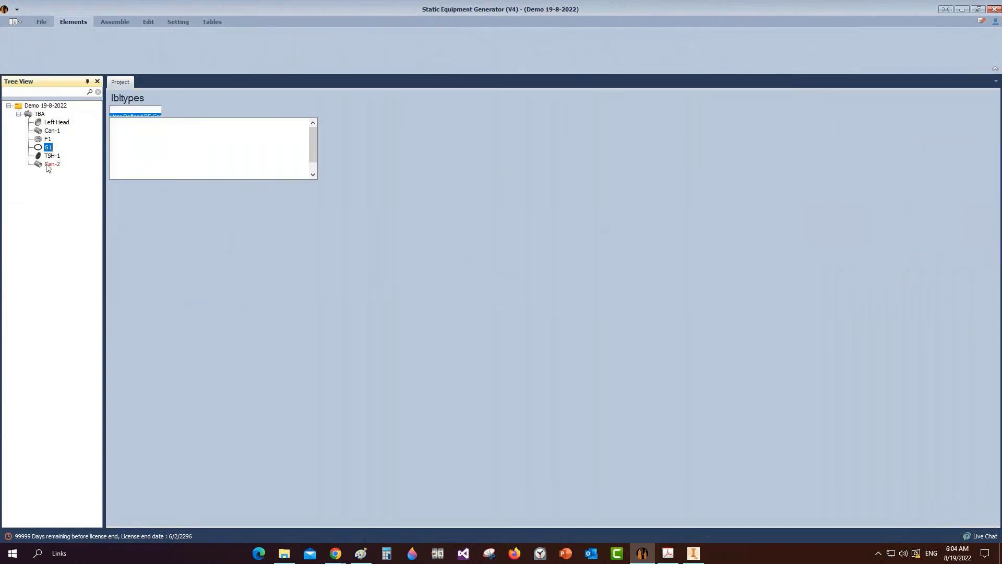
click(49, 165)
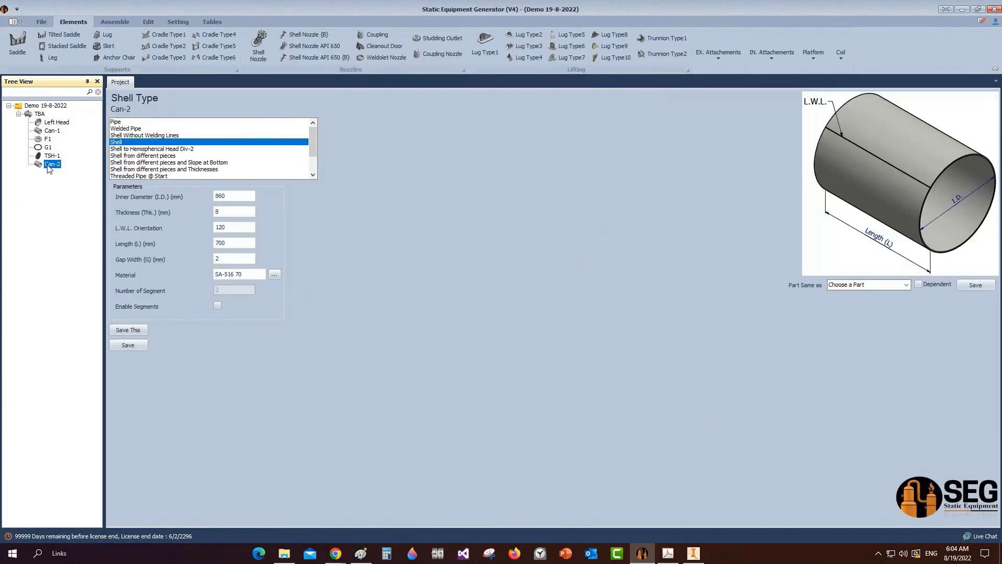
Step: Set Can-2's thickness to 10 mm, L.W.L. orientation to 315 and length to 1500 mm, and save it
click(234, 212)
key(Tab)
key(shift+Tab)
text(10)
key(Tab)
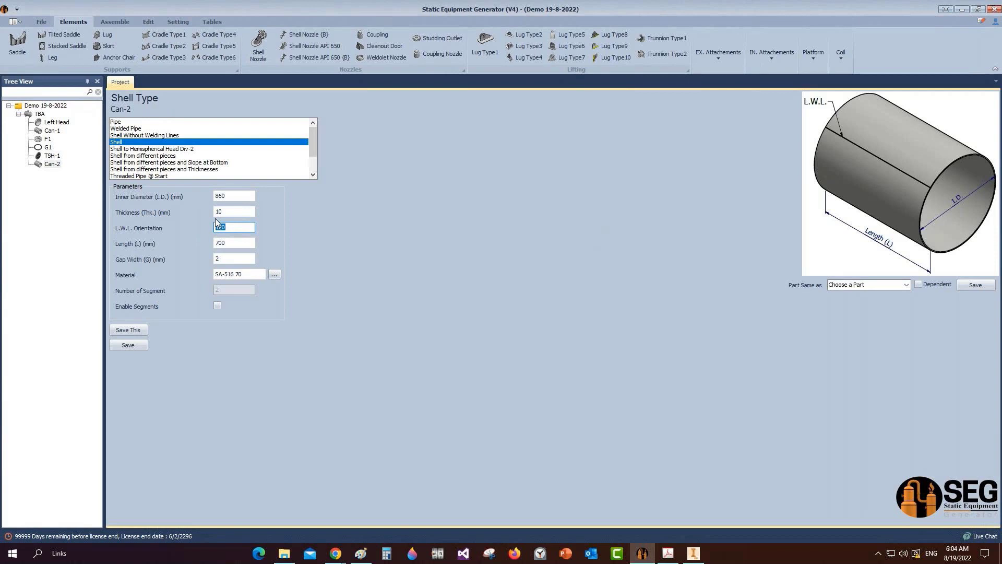
text(315)
key(Tab)
text(1500)
click(142, 345)
Step: Add a shell element named Can-3 to the TBA exchanger, using Can-2 as the same part
click(41, 115)
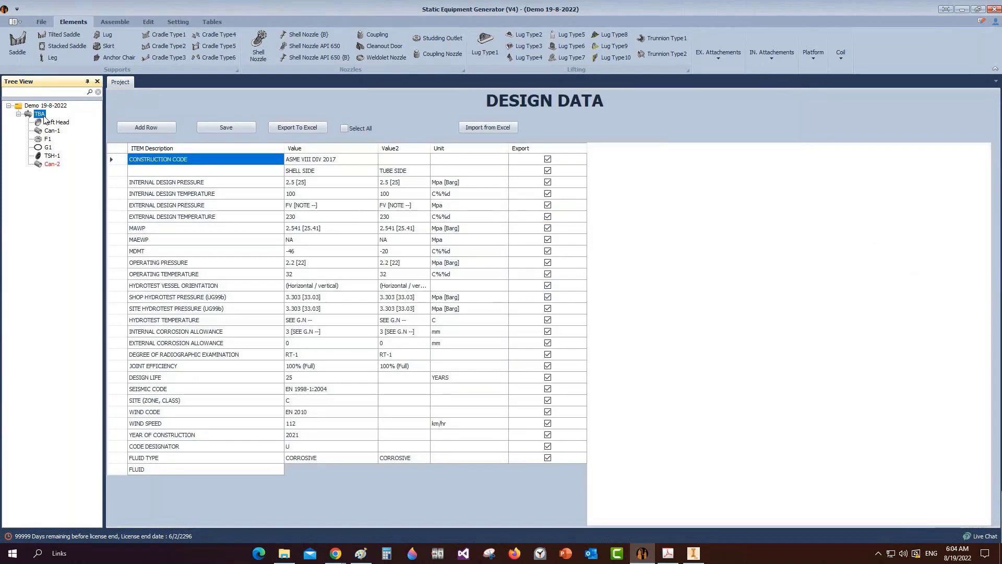
click(52, 44)
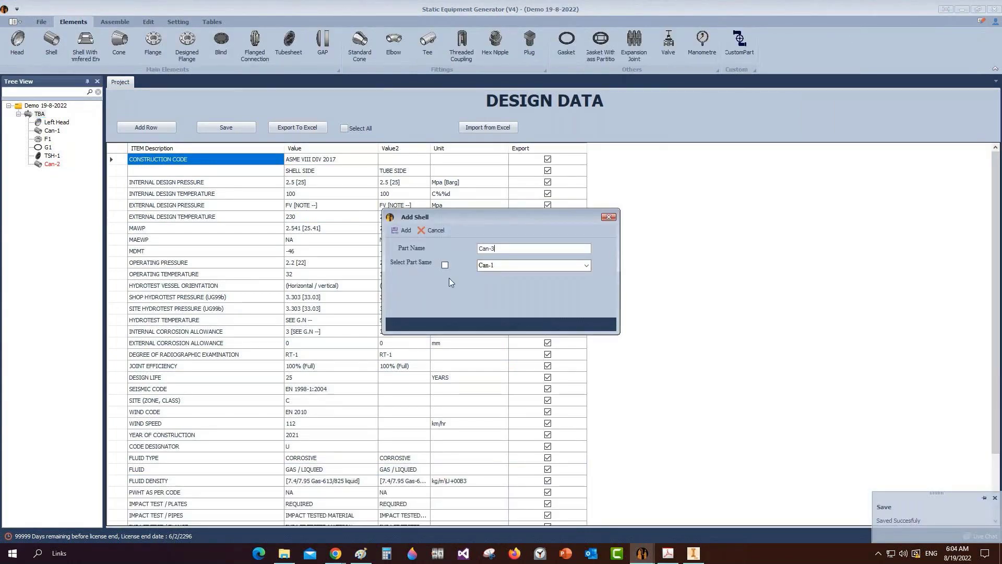
click(445, 264)
click(585, 265)
click(516, 276)
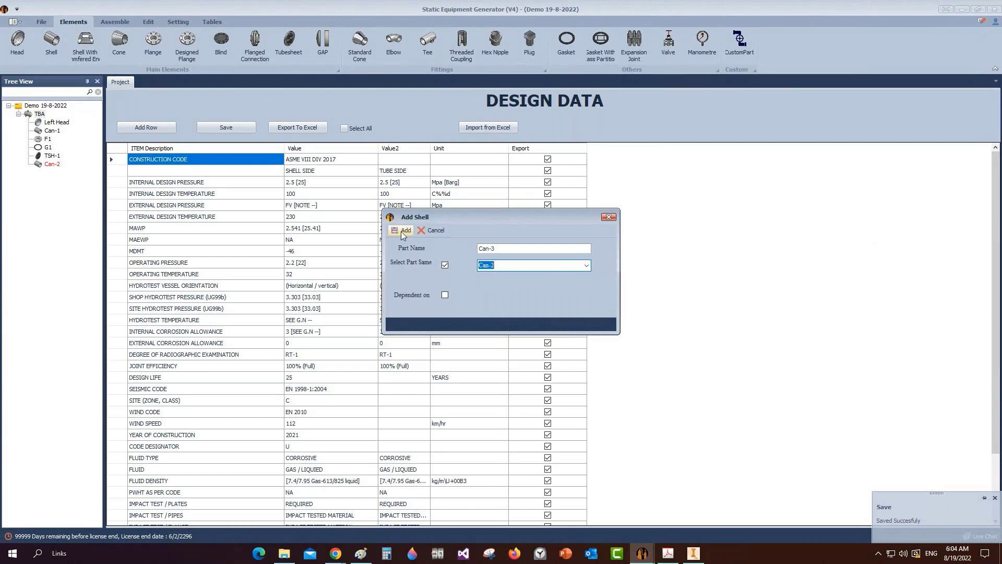
click(402, 230)
Step: Set Can-3's L.W.L. orientation to 45 and save it
click(48, 173)
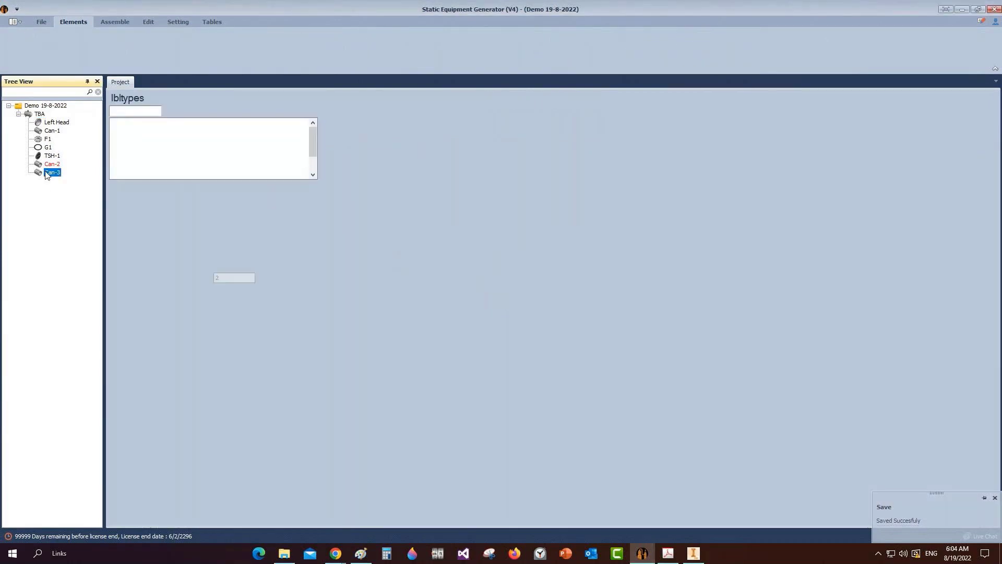
click(188, 229)
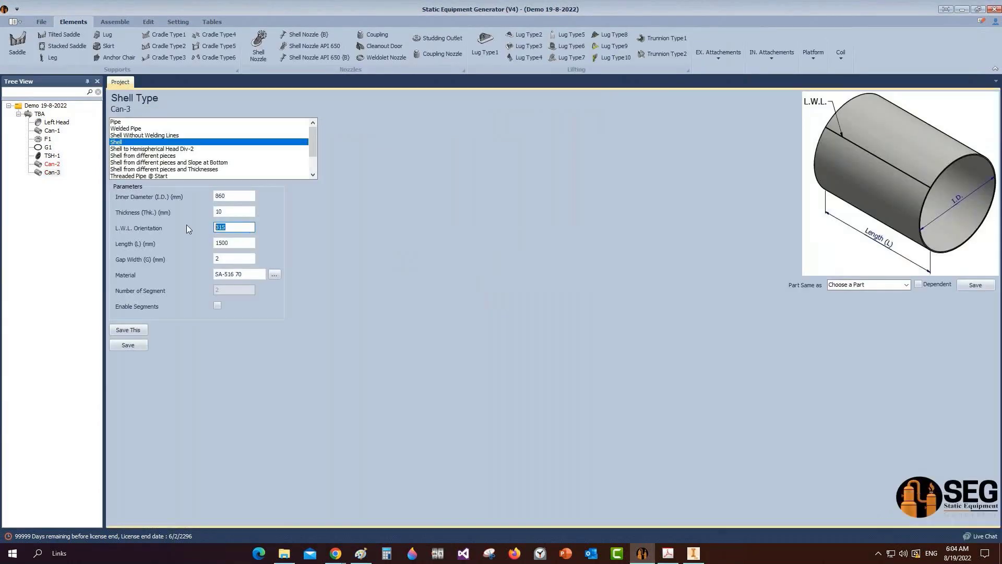
text(45)
click(123, 345)
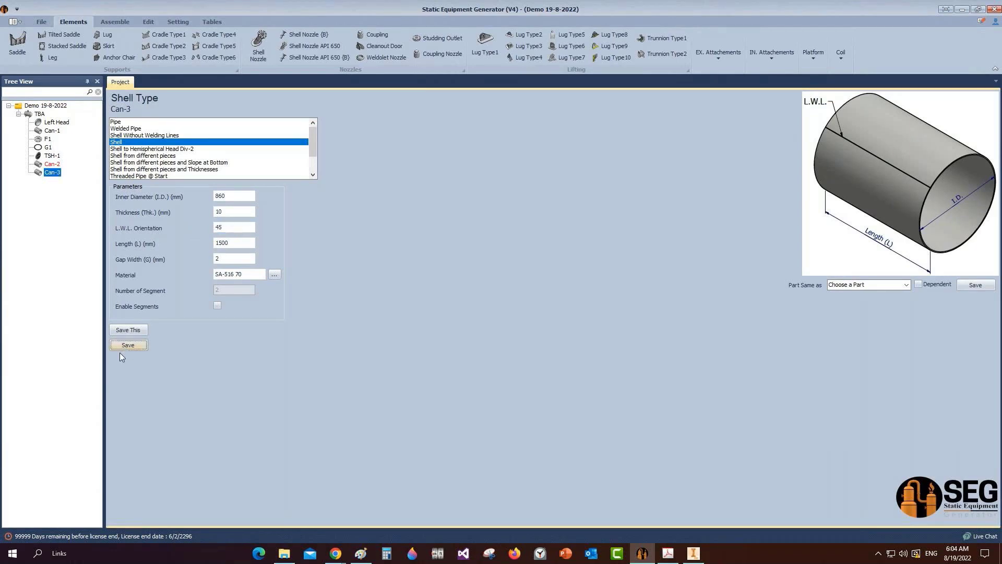
Step: Add a shell element named Can-4 to the TBA exchanger, using Can-2 as the same part
click(40, 114)
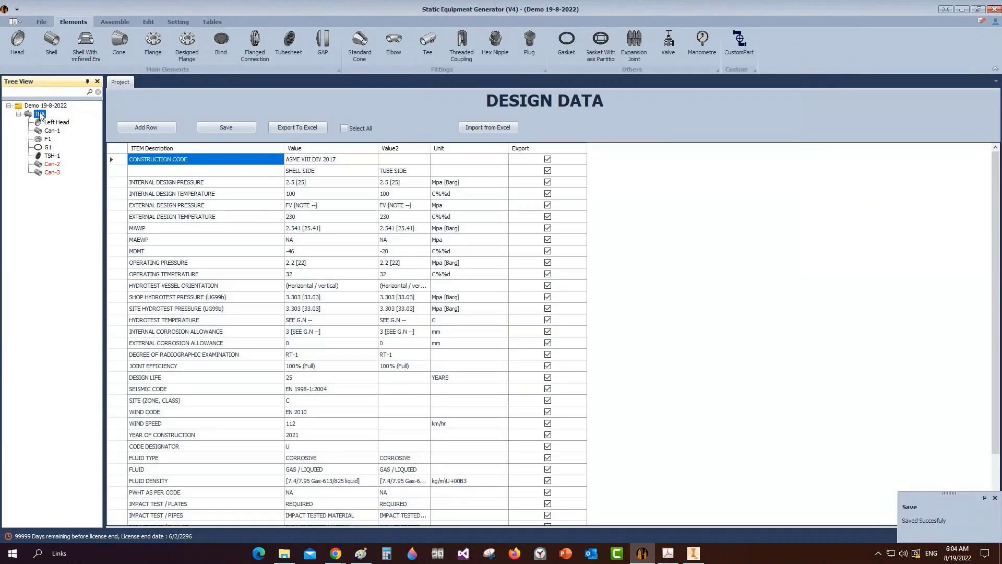
click(51, 43)
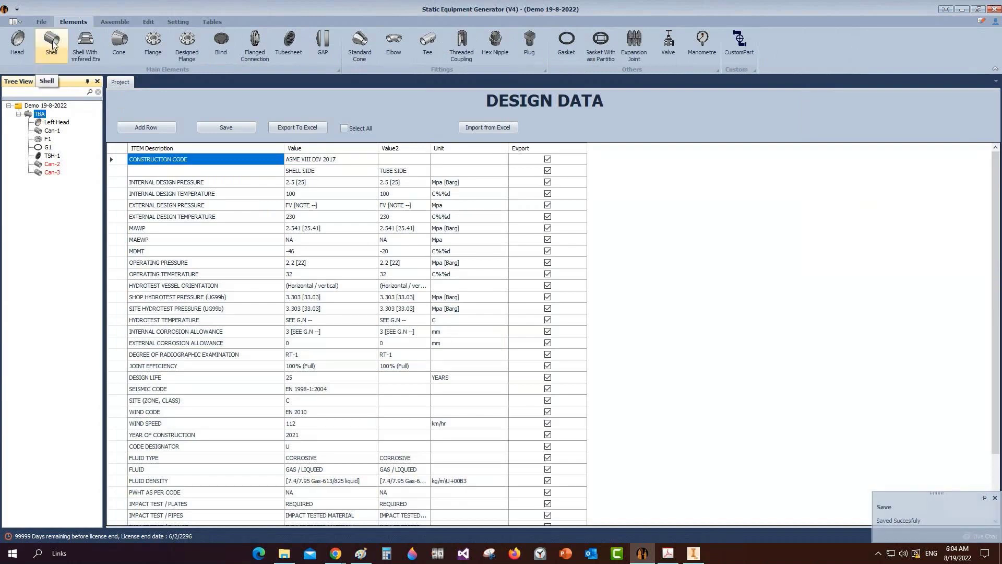
text(Can)
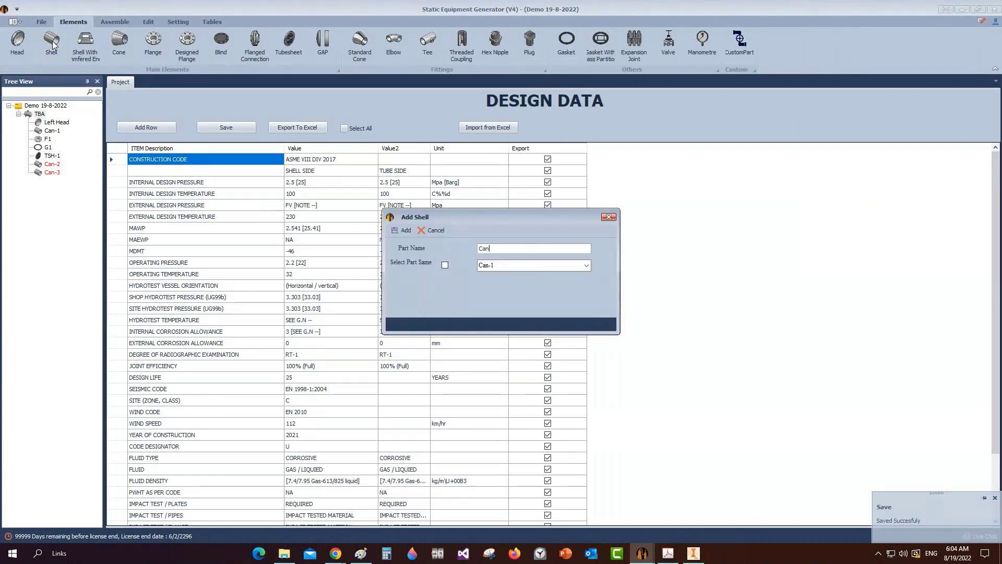
text(-4)
click(444, 264)
click(586, 267)
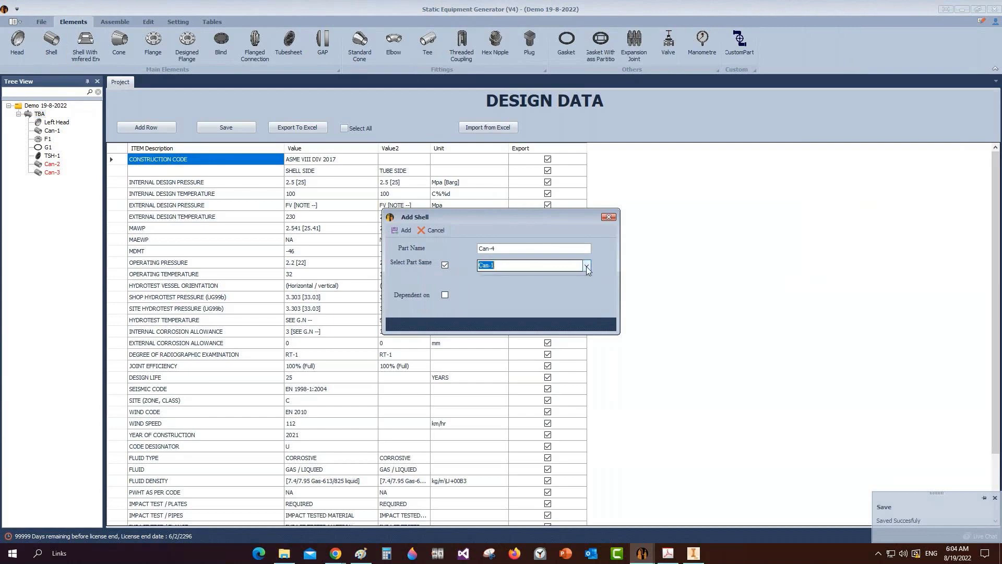
click(405, 231)
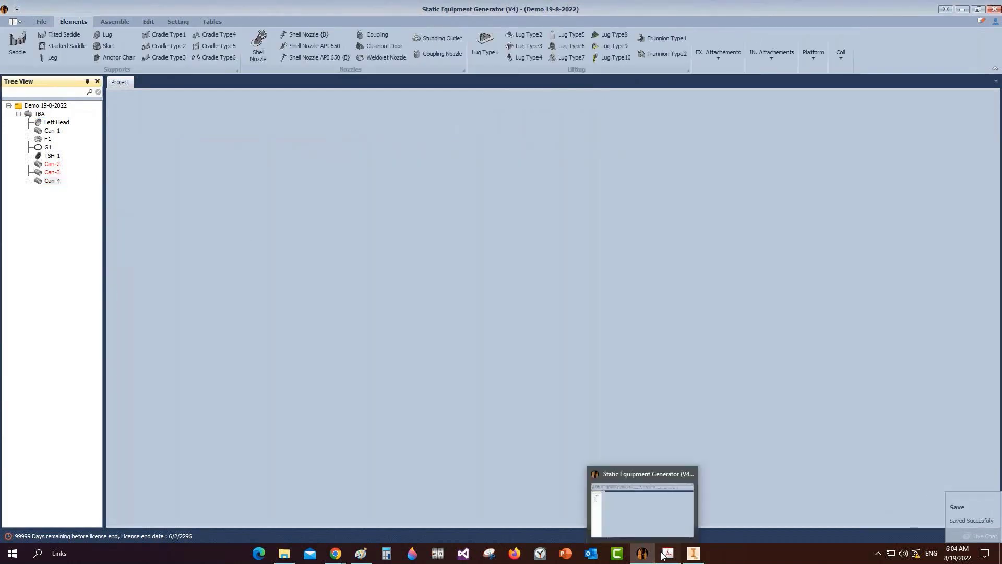
Step: Check main shell 3's length in the PDF drawing, set Can-4's length to 553 mm in Static Equipment Generator and save it
click(663, 554)
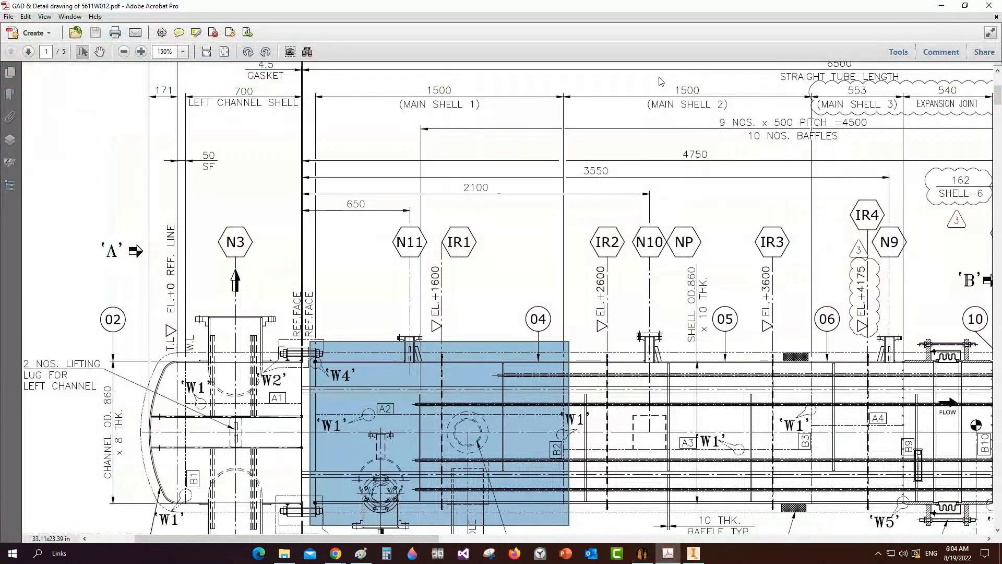
drag(659, 77, 730, 111)
drag(841, 87, 872, 98)
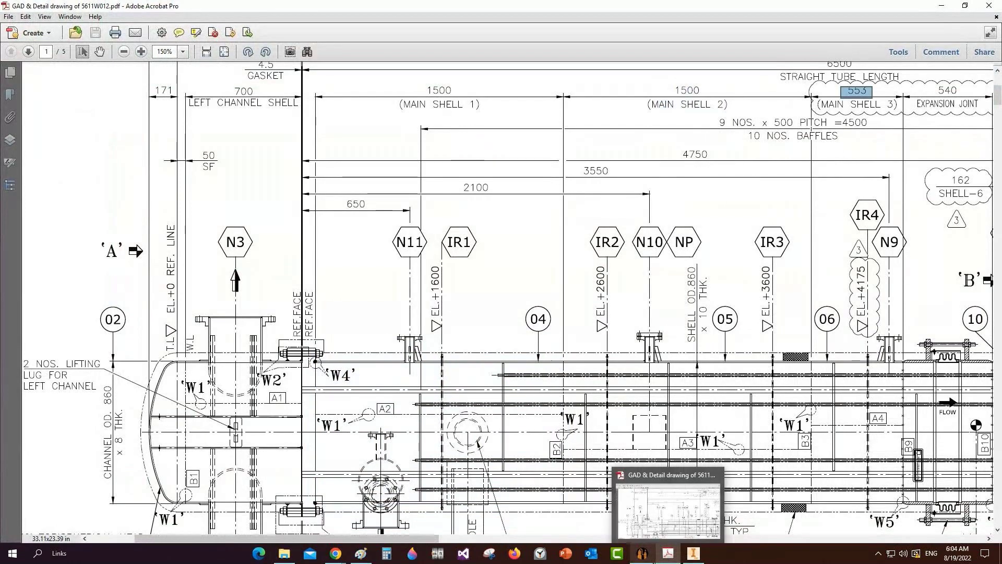
click(52, 181)
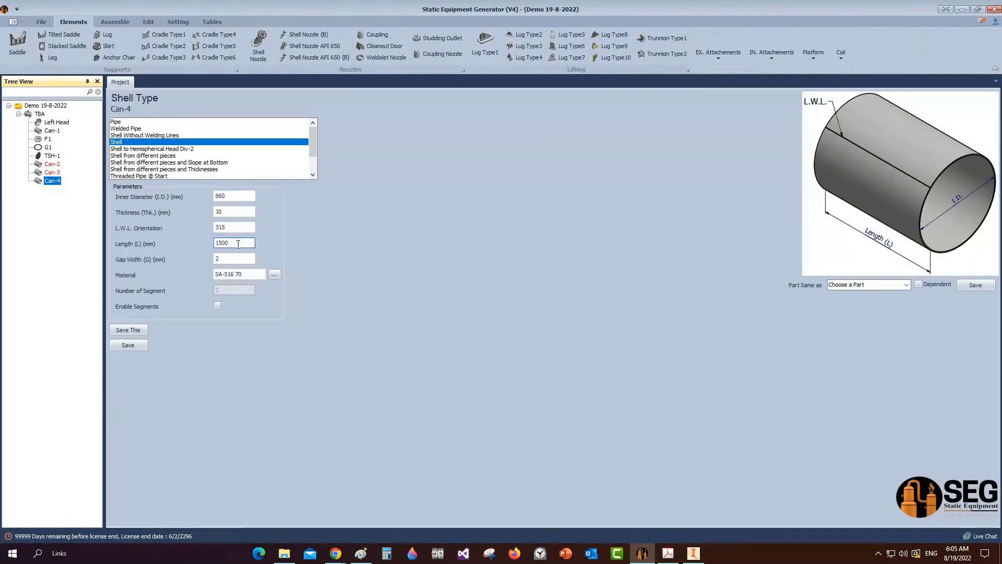
double_click(238, 244)
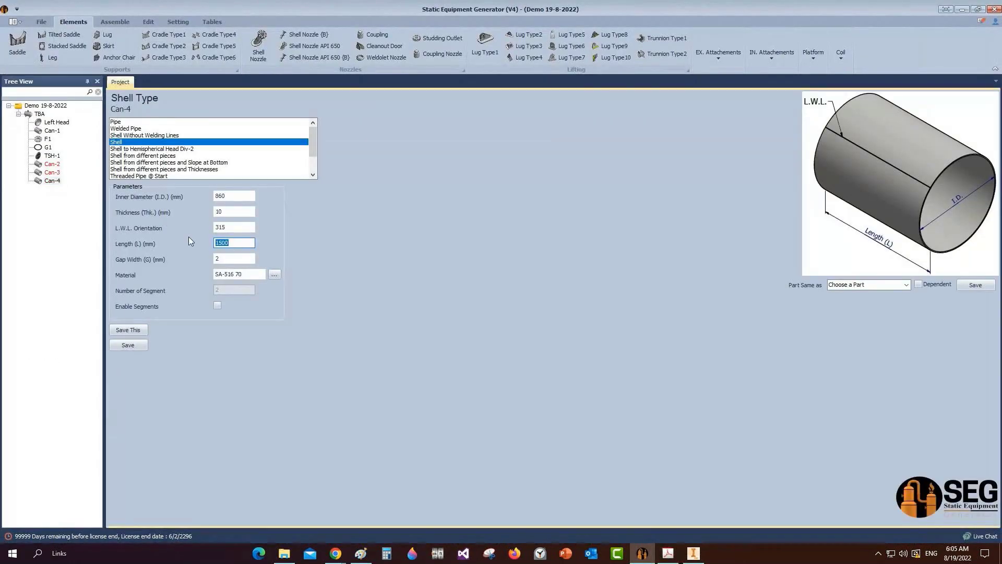
click(142, 345)
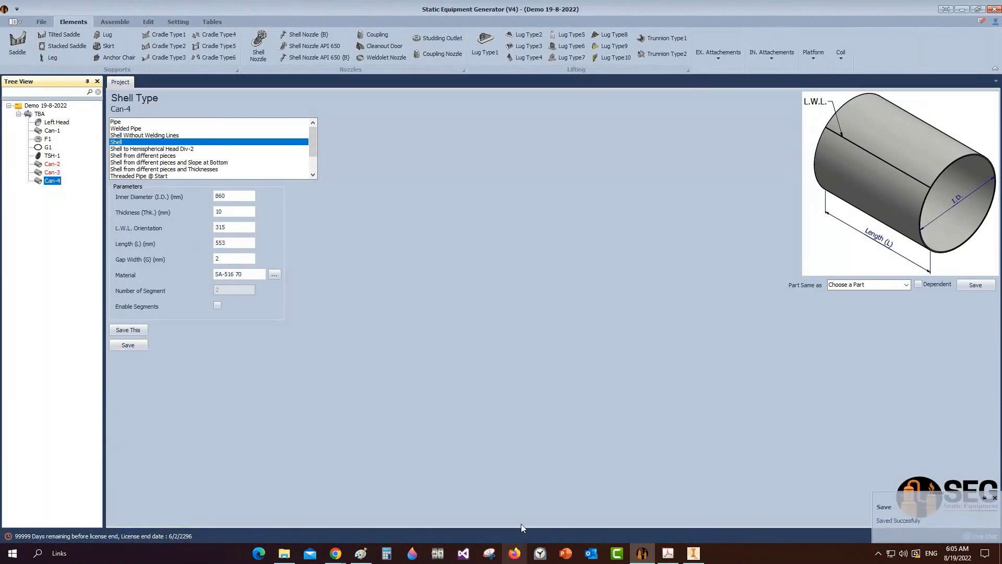
Step: Examine the expansion joint beside main shell 3 and its spring rate note in the PDF drawing
click(693, 553)
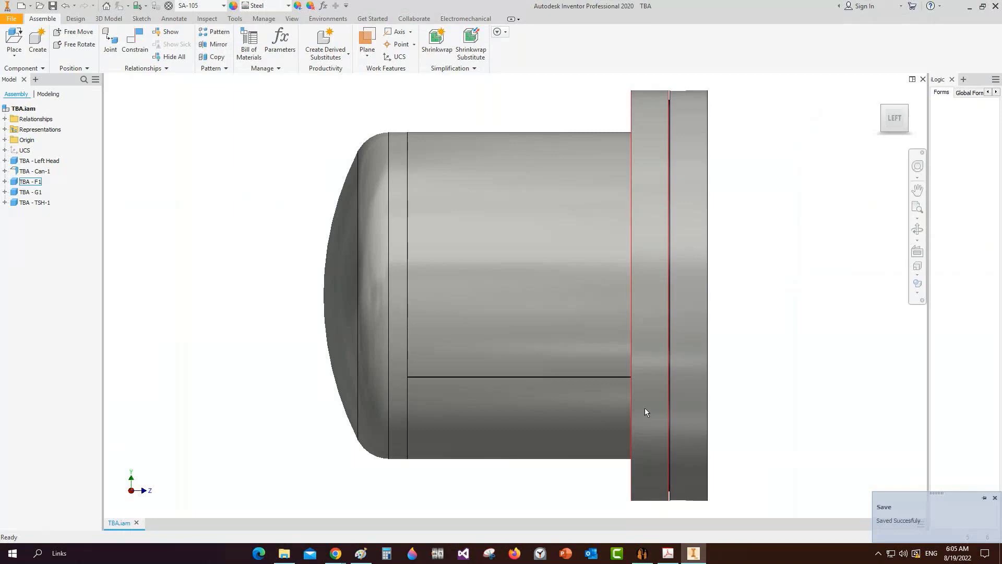
click(669, 557)
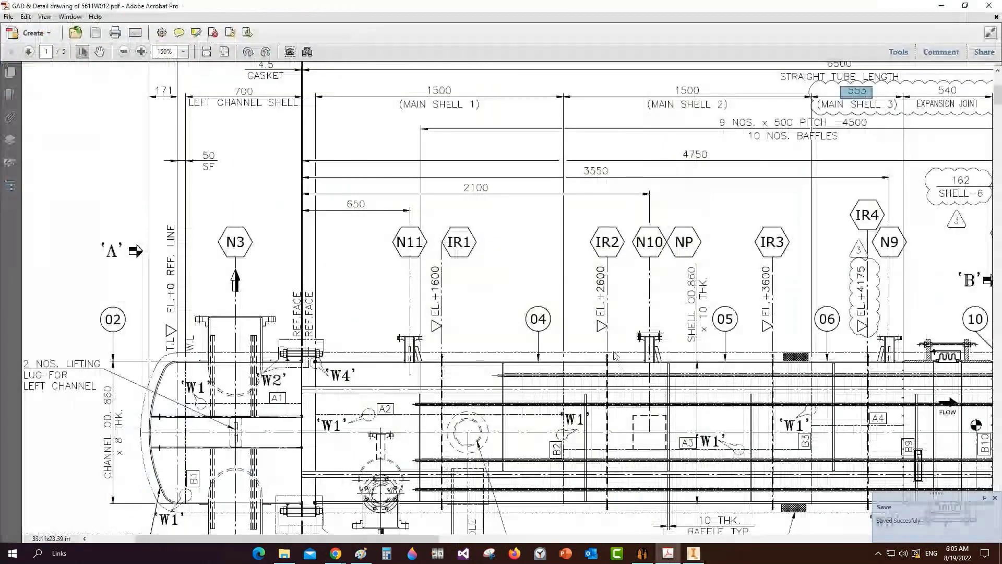
scroll(615, 355, right, 5)
scroll(670, 295, down, 1)
drag(646, 253, 761, 476)
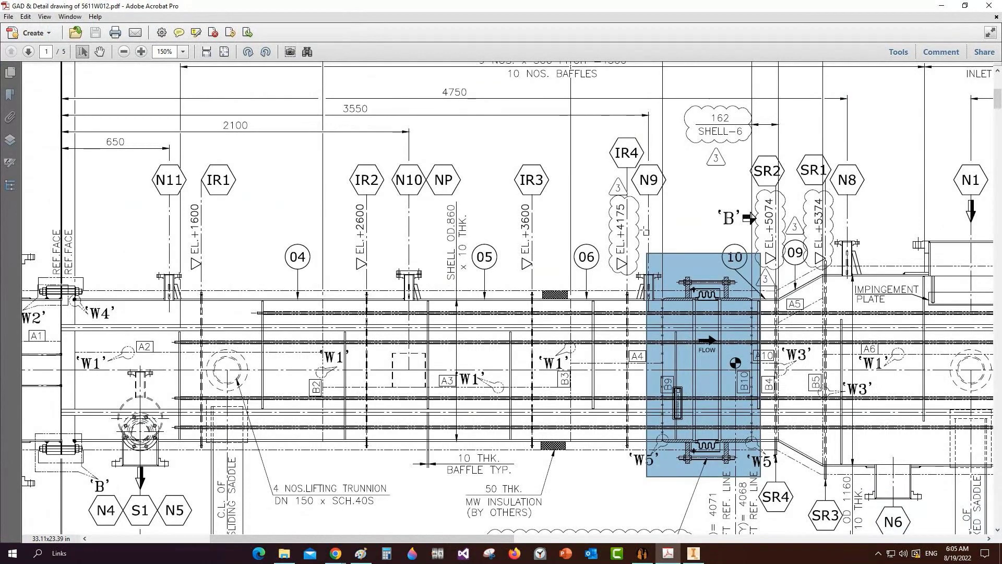
drag(654, 242, 764, 473)
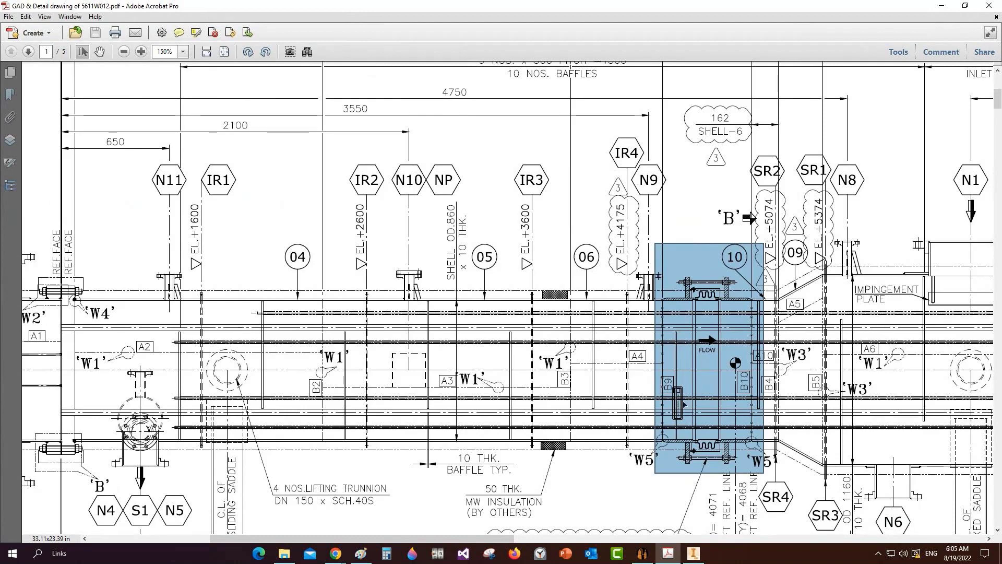
mouse_move(683, 403)
middle_down()
mouse_move(661, 429)
mouse_move(609, 363)
middle_up()
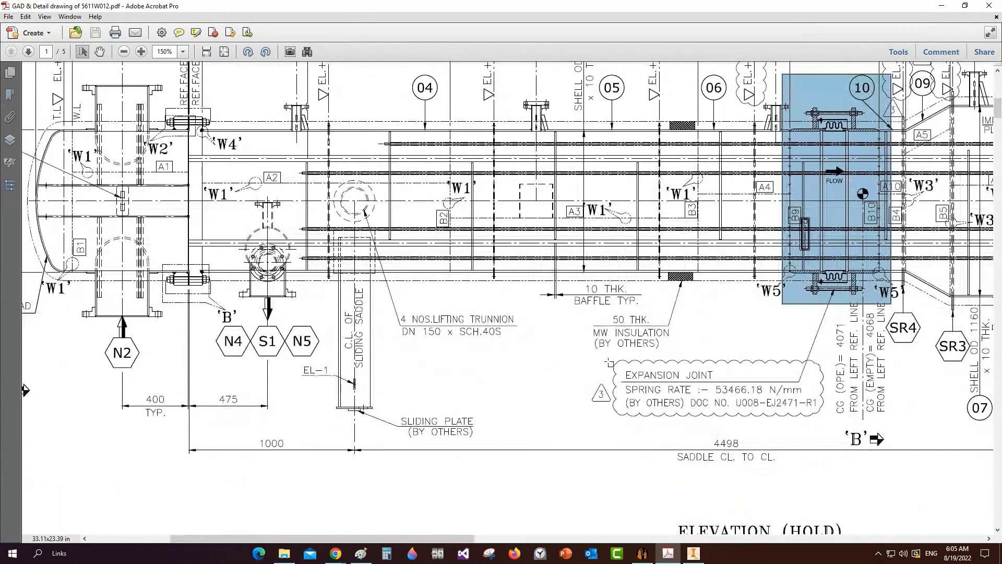
drag(604, 361, 823, 418)
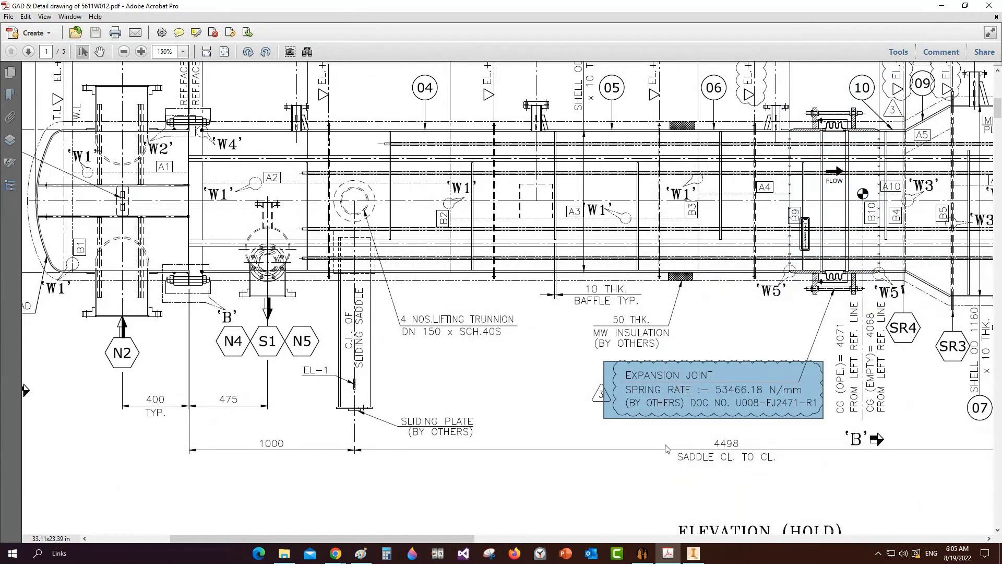
click(675, 422)
middle_drag(782, 363, 657, 407)
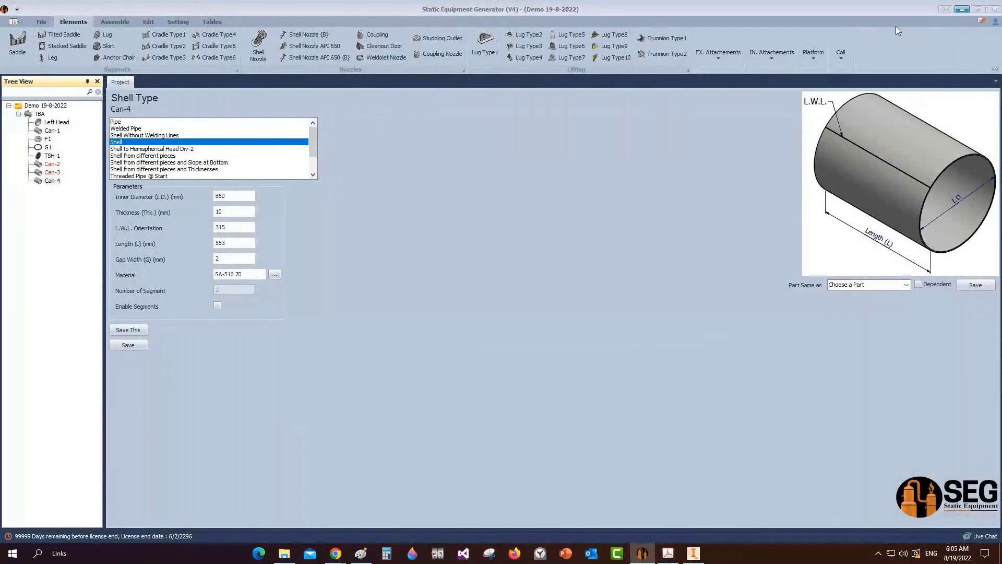
Step: Copy the Expansion Joint part file from the APPV-12-016 desktop folder into the Demo 19-8-2022 project folder
click(962, 9)
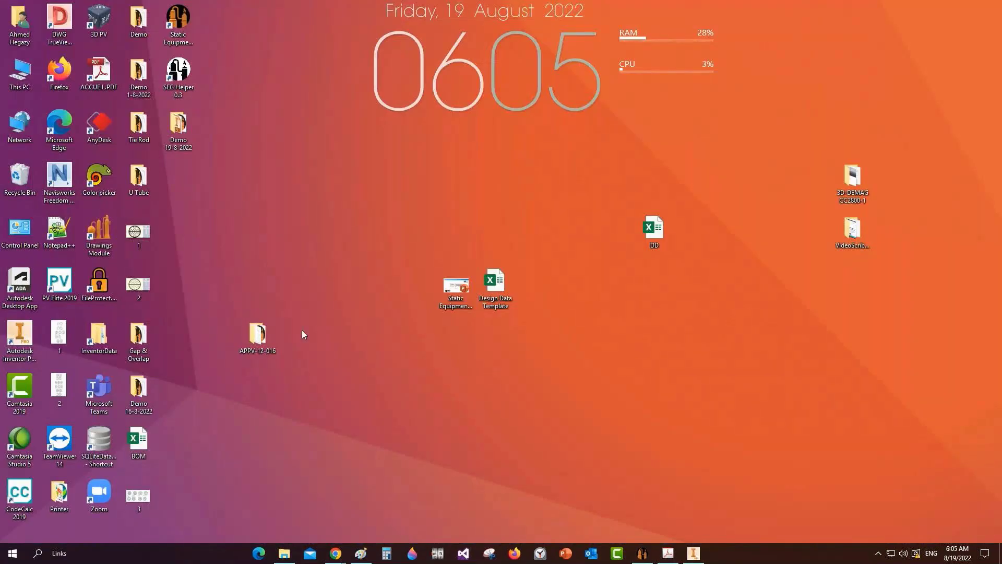
double_click(275, 337)
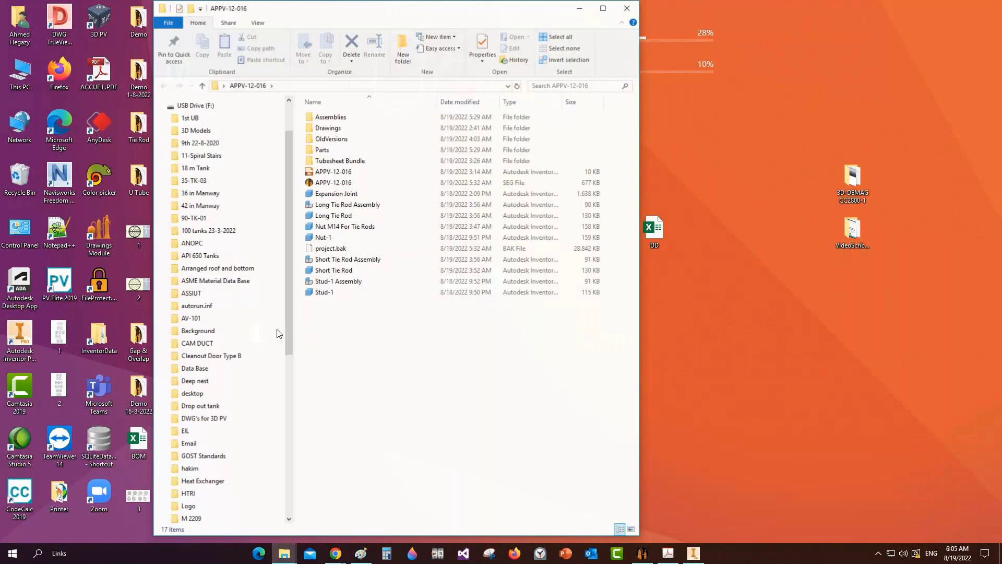
right_click(347, 193)
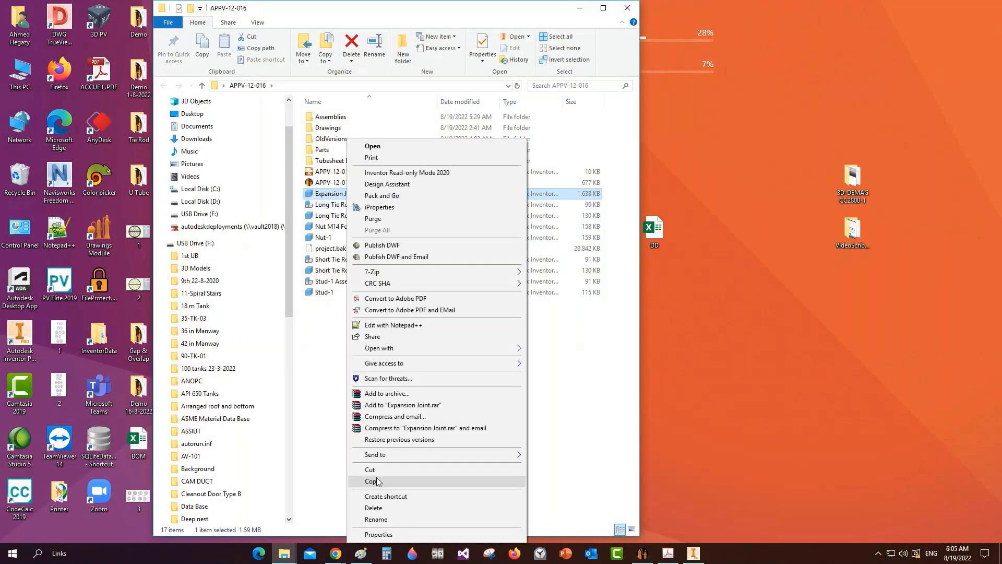
click(378, 481)
click(623, 9)
double_click(179, 136)
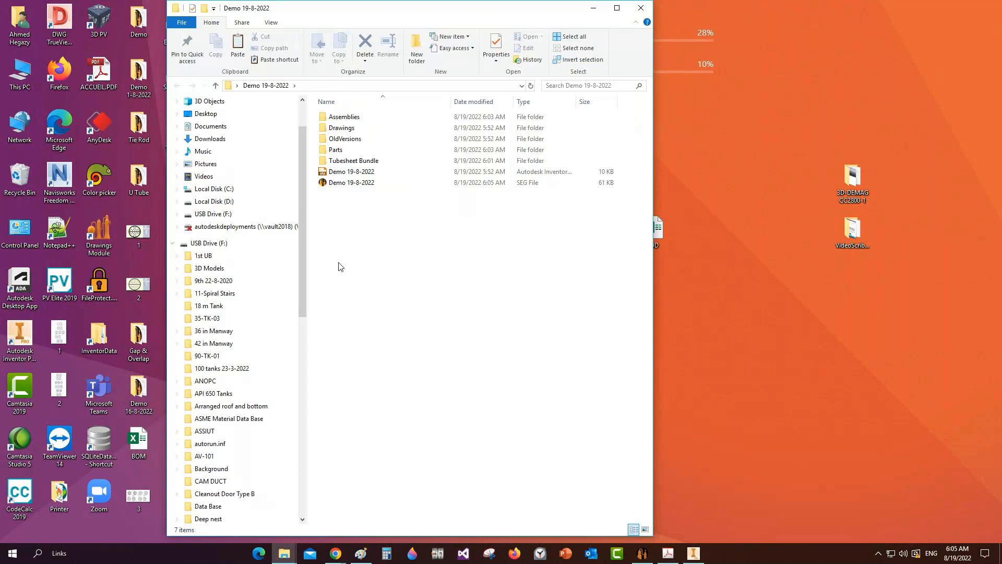
right_click(340, 264)
click(388, 331)
Step: Switch to Inventor and open the Expansion Joint part from the Demo 19-8-2022 workspace
click(693, 552)
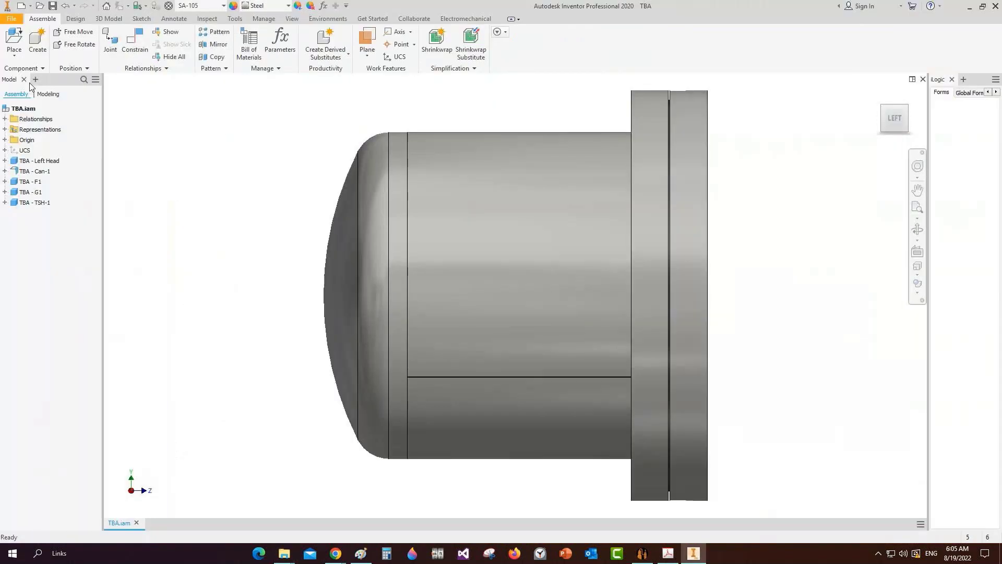
click(40, 6)
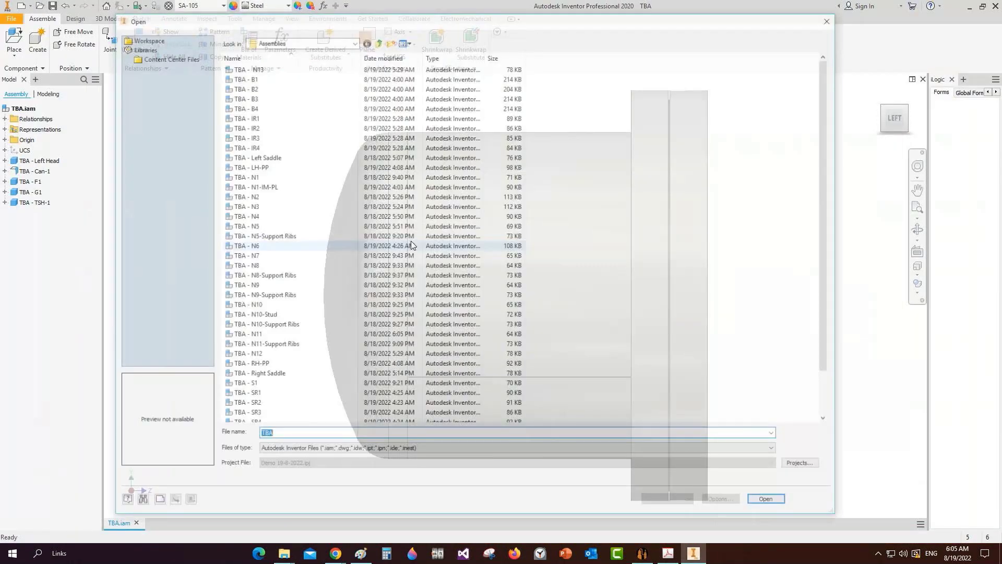
click(145, 38)
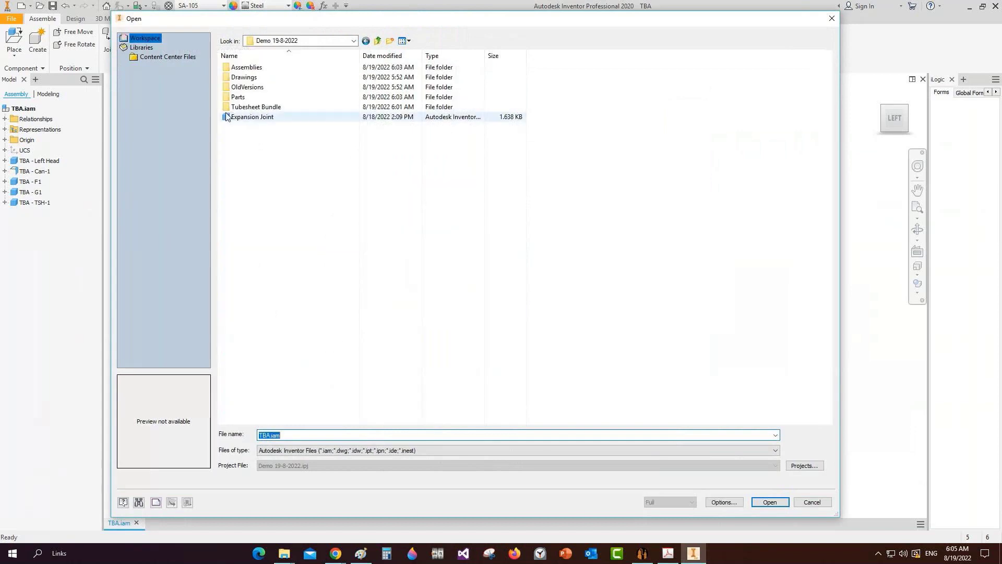
double_click(228, 117)
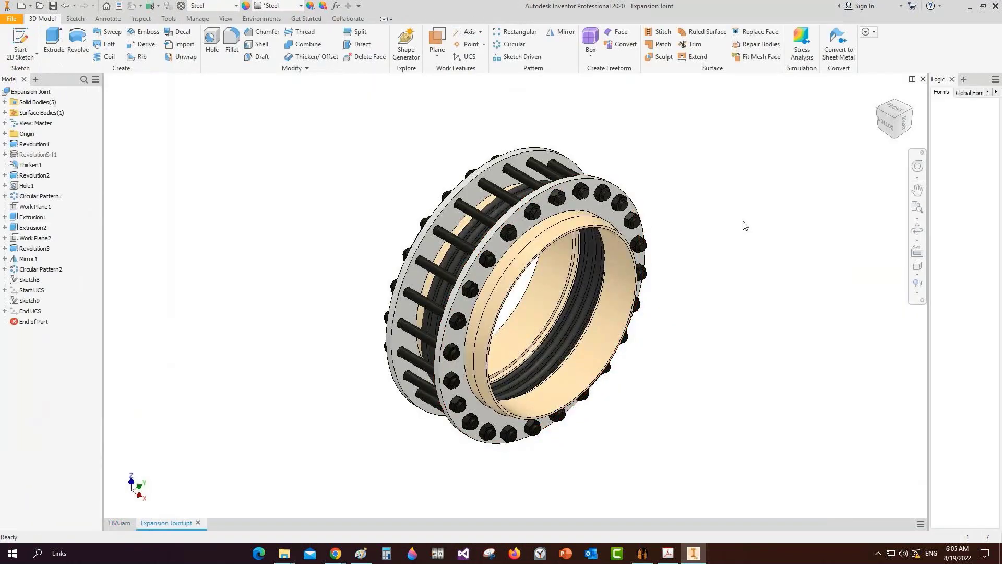
Step: Examine the expansion joint from several sides, highlighting its Start UCS and End UCS and viewing them from the top
click(917, 230)
drag(516, 292, 541, 264)
right_click(541, 246)
click(573, 245)
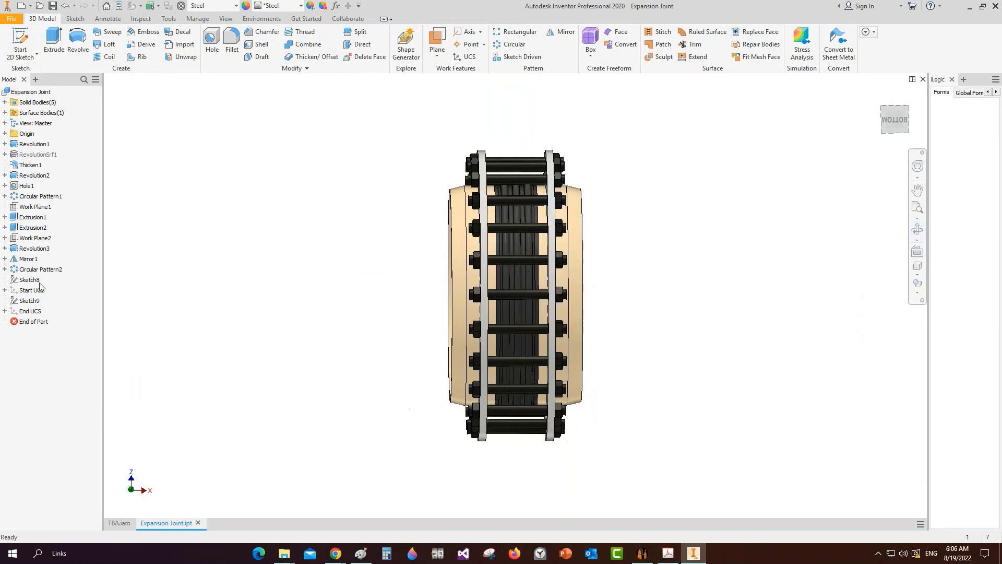
click(31, 292)
ctrl+click(31, 311)
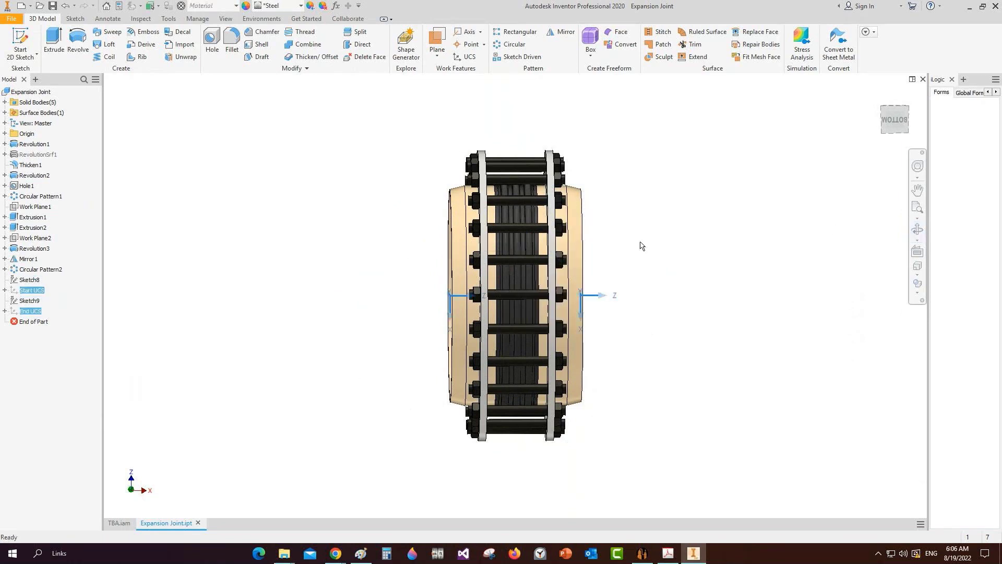
key(F4)
drag(536, 226, 502, 361)
drag(545, 324, 511, 329)
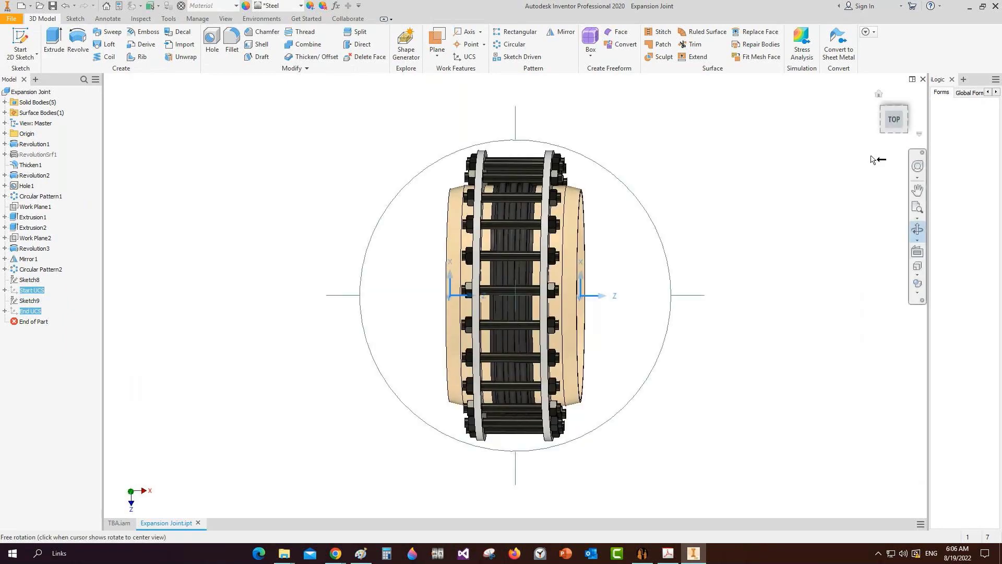
click(895, 120)
scroll(497, 292, down, 3)
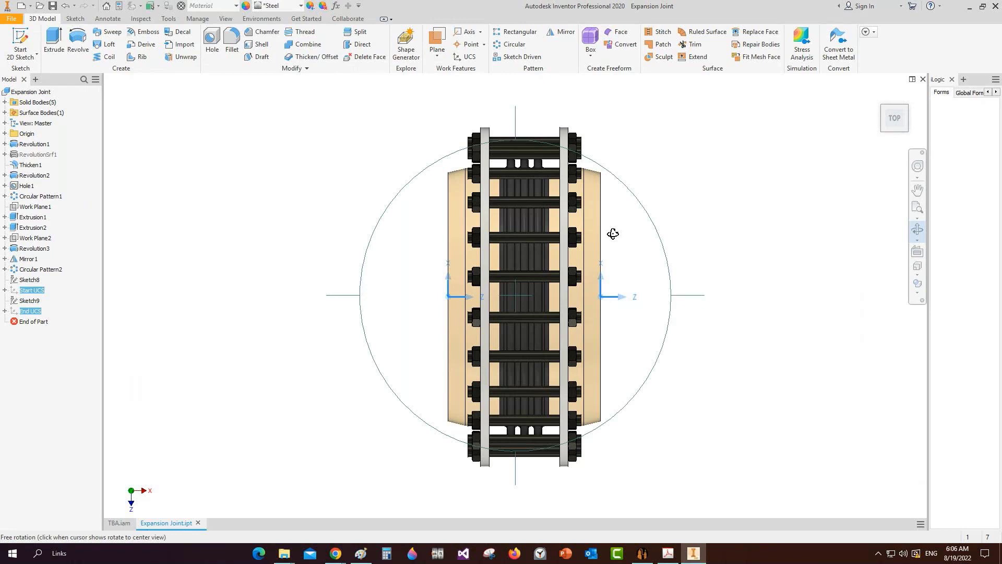
Step: Examine the Start UCS and End UCS of the expansion joint one at a time from the top
right_click(273, 264)
click(310, 265)
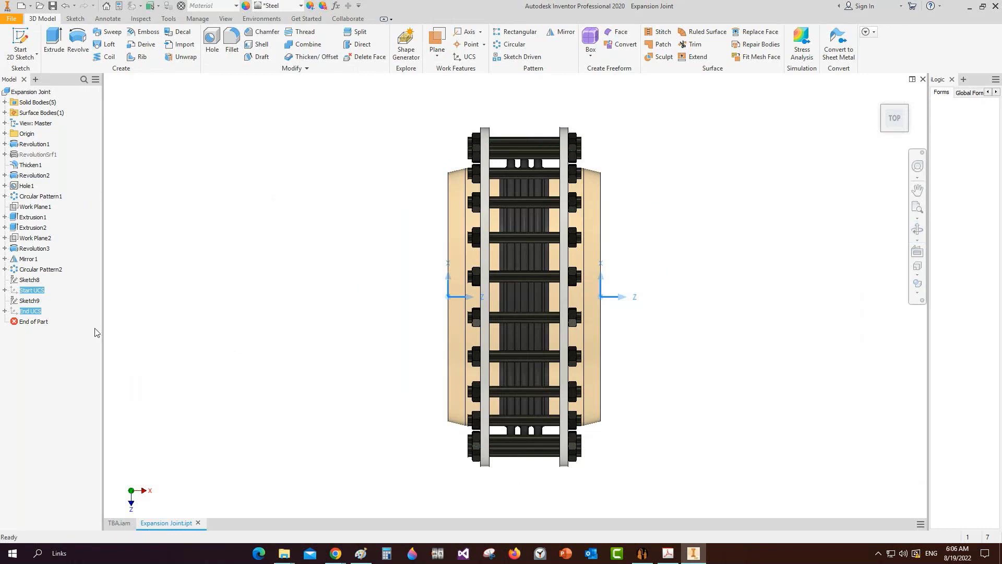
click(25, 295)
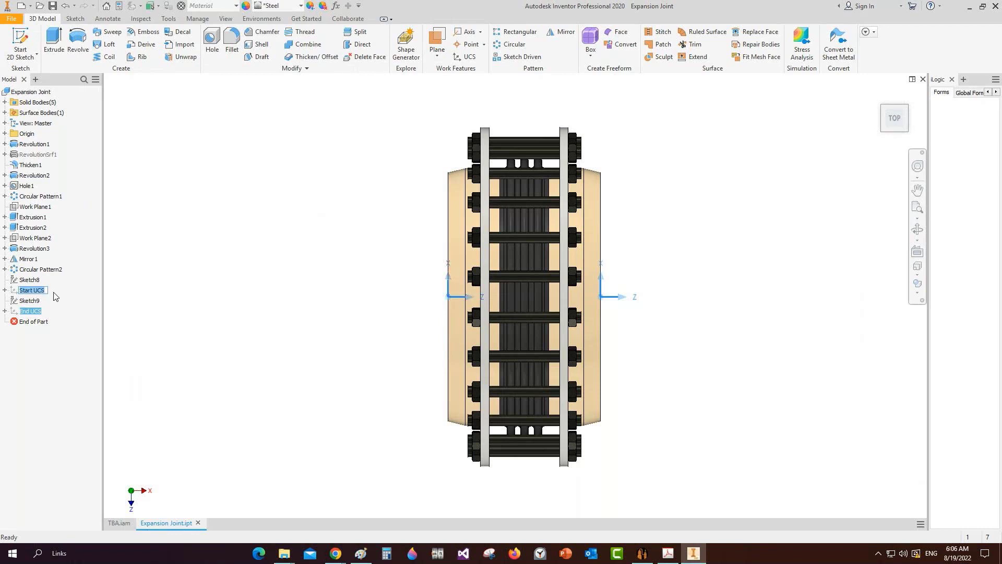
click(126, 287)
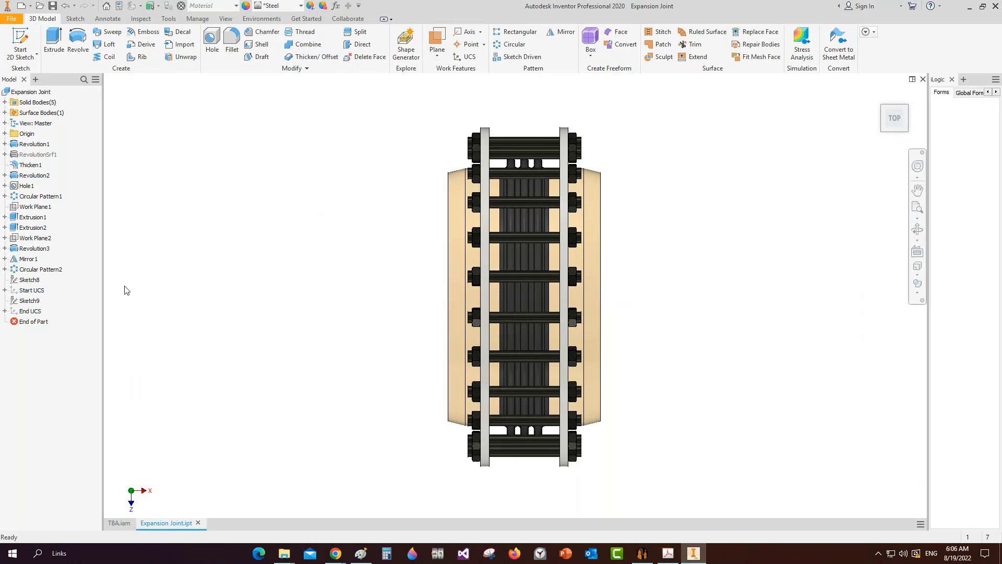
click(35, 311)
click(240, 307)
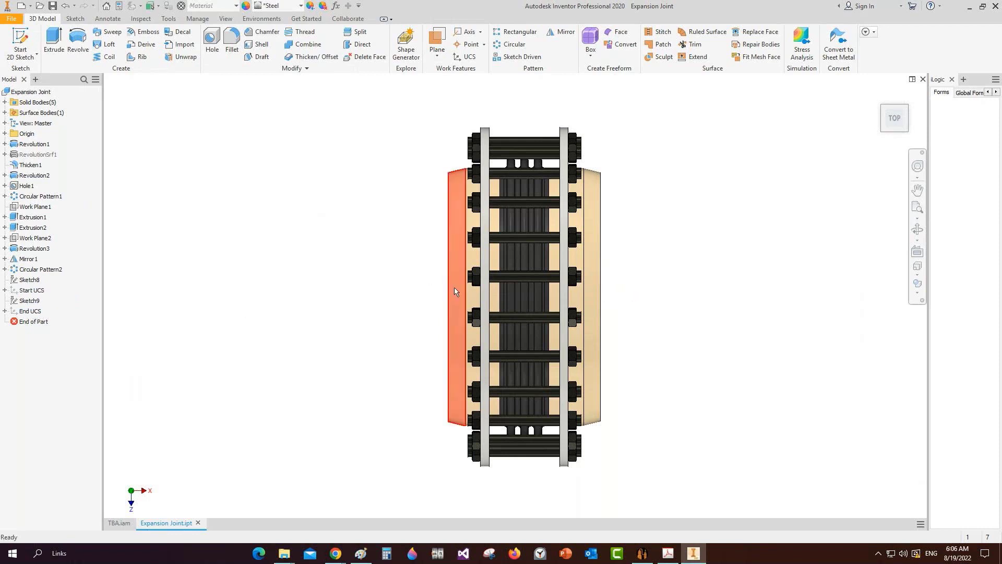
Step: Highlight the Start UCS and End UCS in turn, viewing each open end of the expansion joint in 3D
click(28, 289)
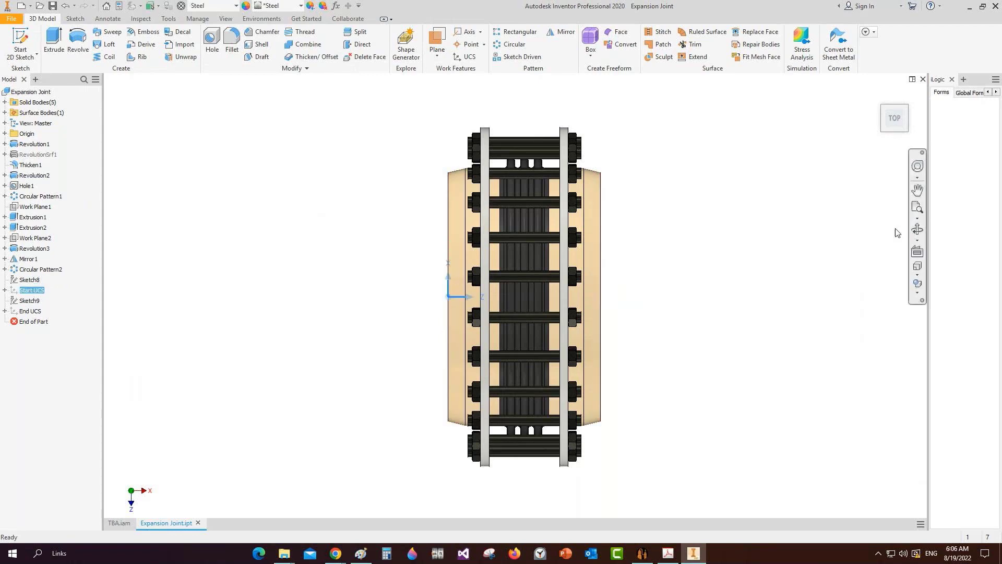
click(917, 230)
drag(712, 251, 556, 284)
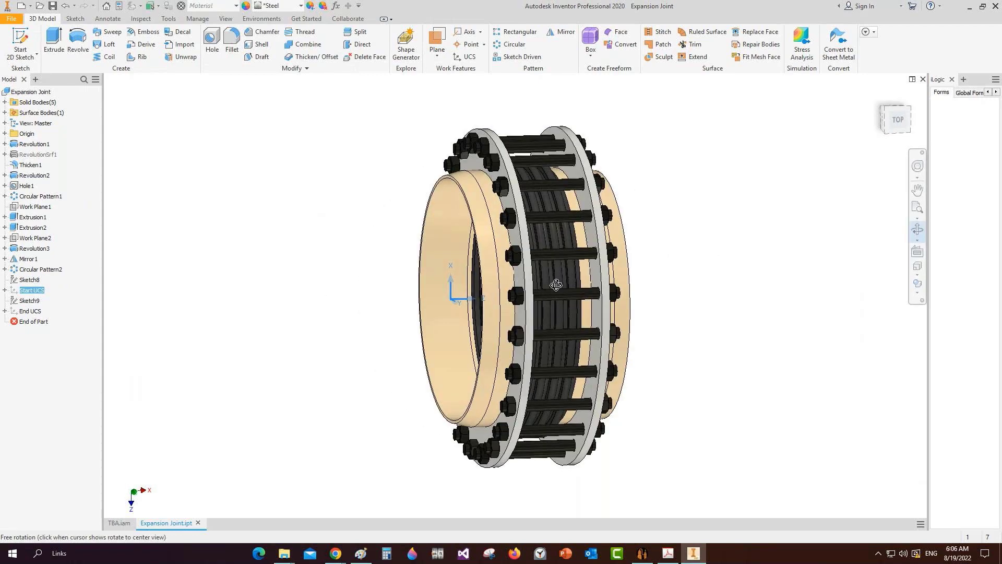
scroll(555, 284, down, 2)
shift+middle_drag(517, 296, 438, 286)
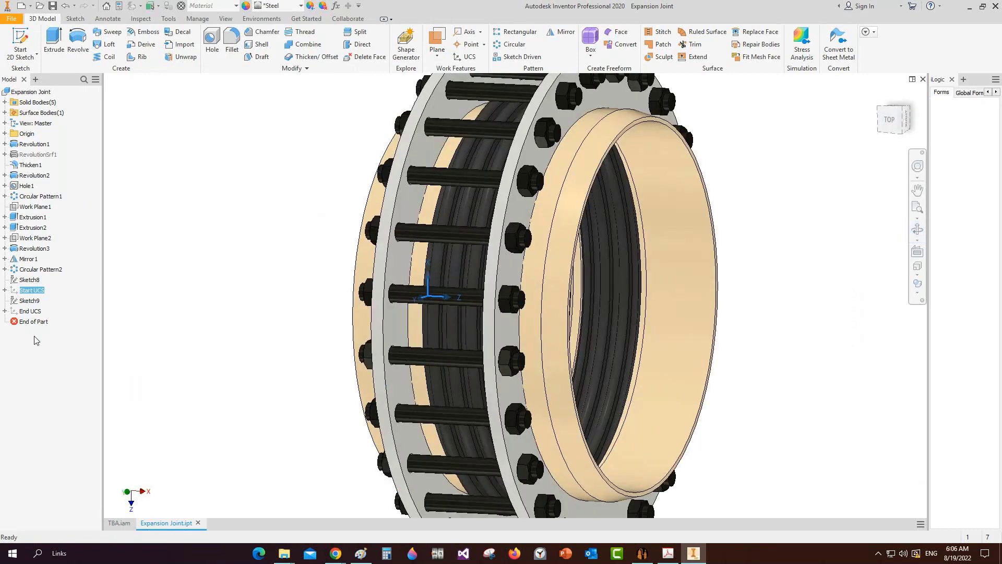
click(34, 314)
scroll(345, 330, up, 3)
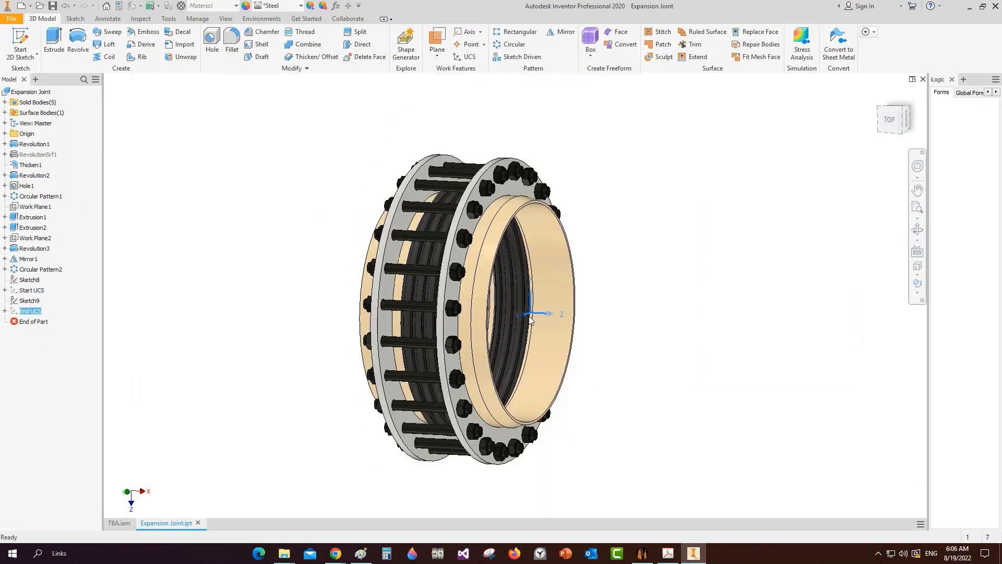
click(889, 119)
click(644, 268)
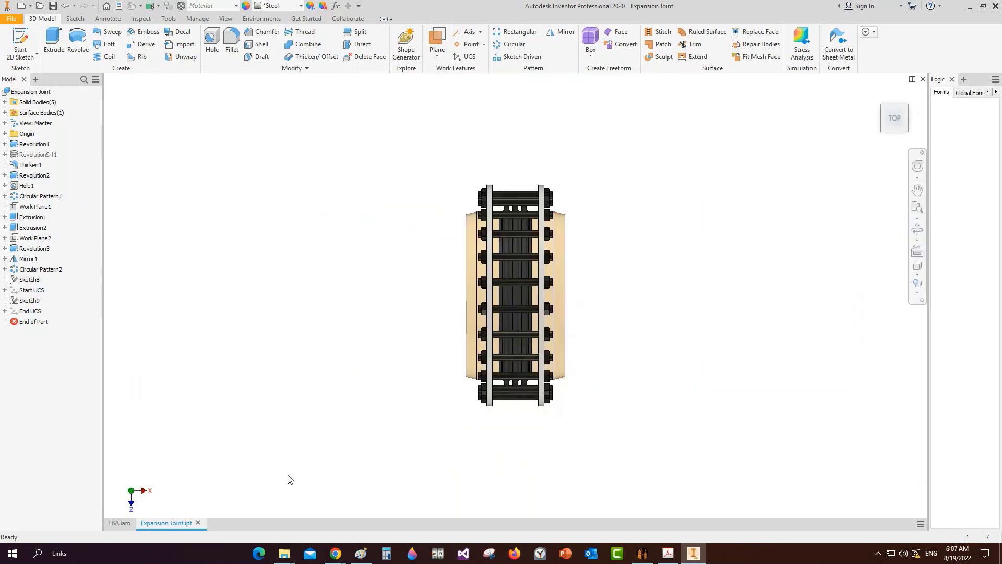
Step: Close the Expansion Joint part and, in Static Equipment Generator, build Can-2, Can-3 and Can-4 into the TBA assembly, checking it in Inventor
click(198, 522)
mouse_move(642, 555)
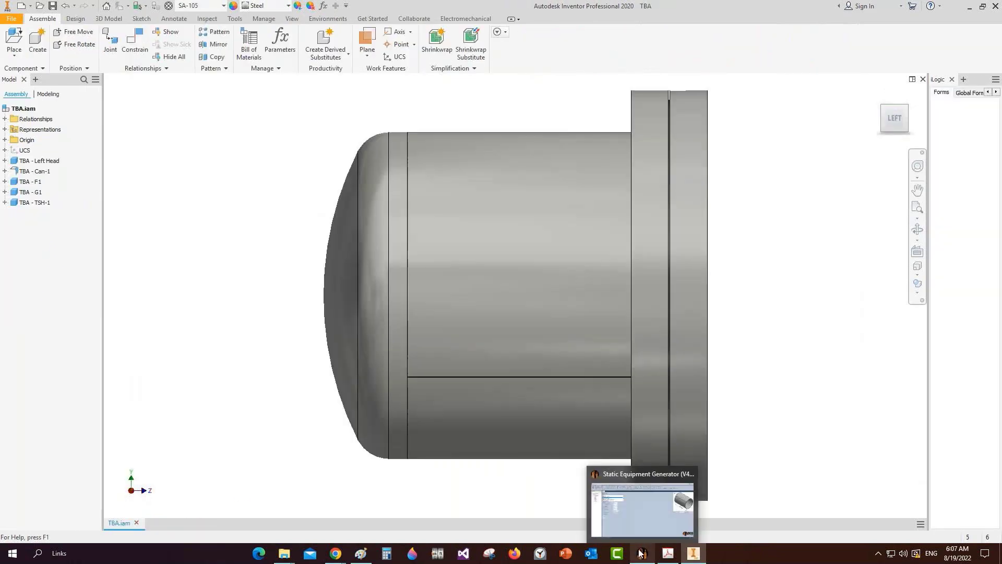
click(642, 557)
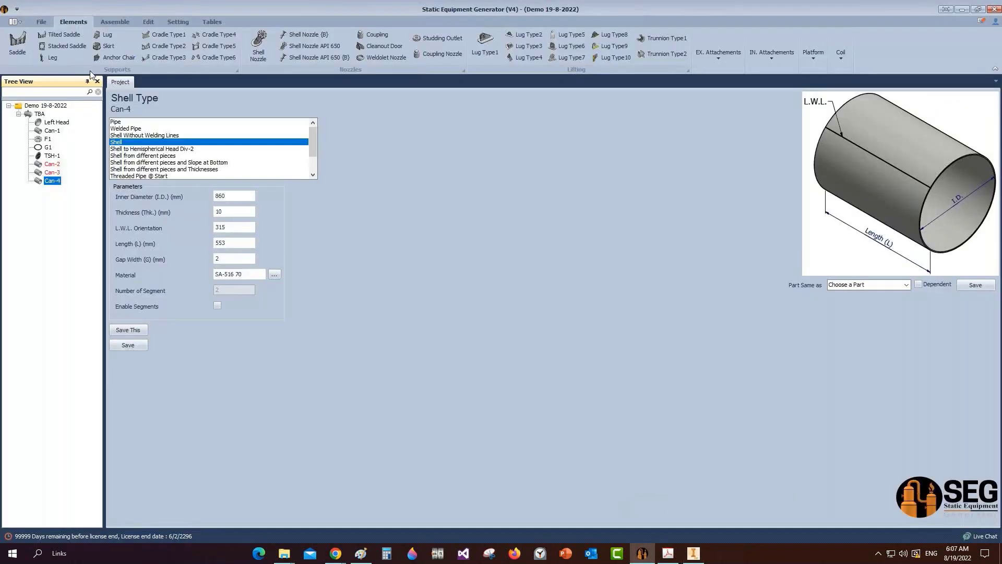
click(124, 21)
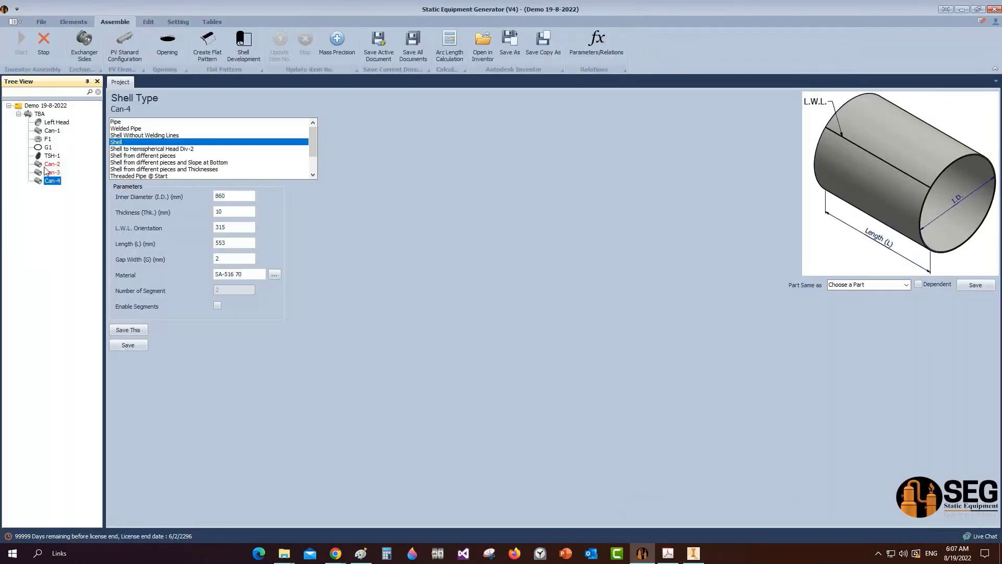
click(694, 554)
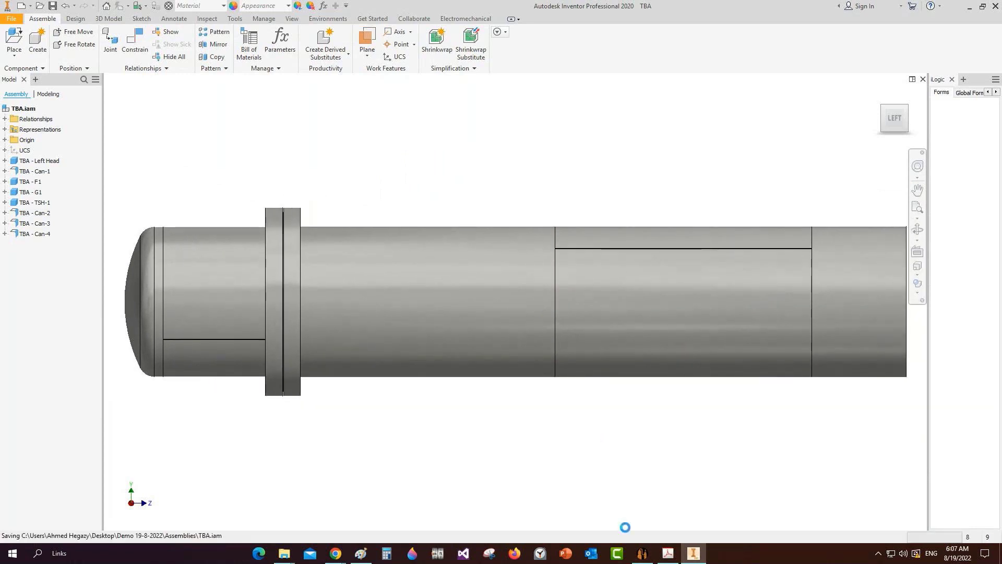
Step: Switch back to Static Equipment Generator and start a custom part under TBA, agreeing to close the open Inventor document
click(641, 553)
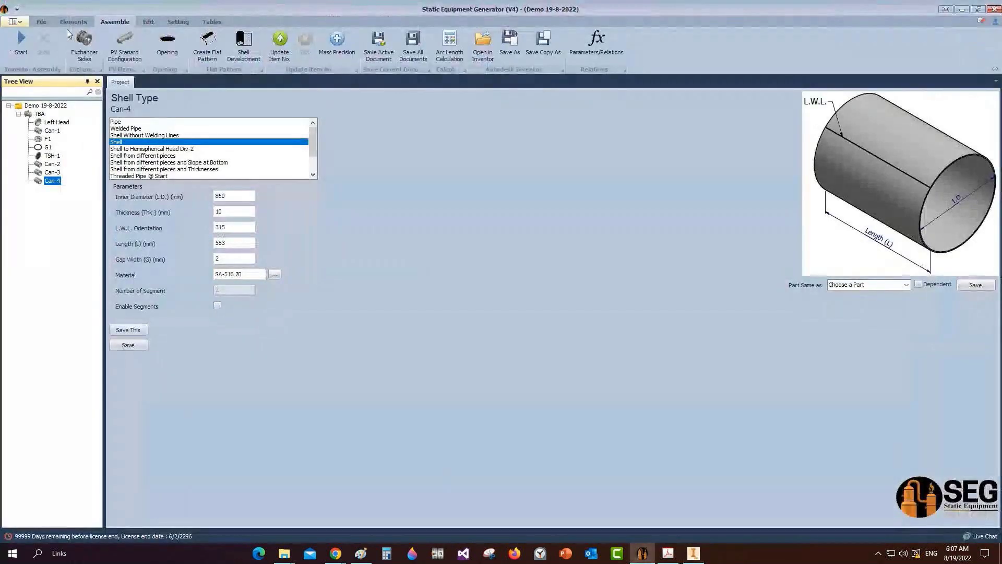
click(72, 22)
click(40, 114)
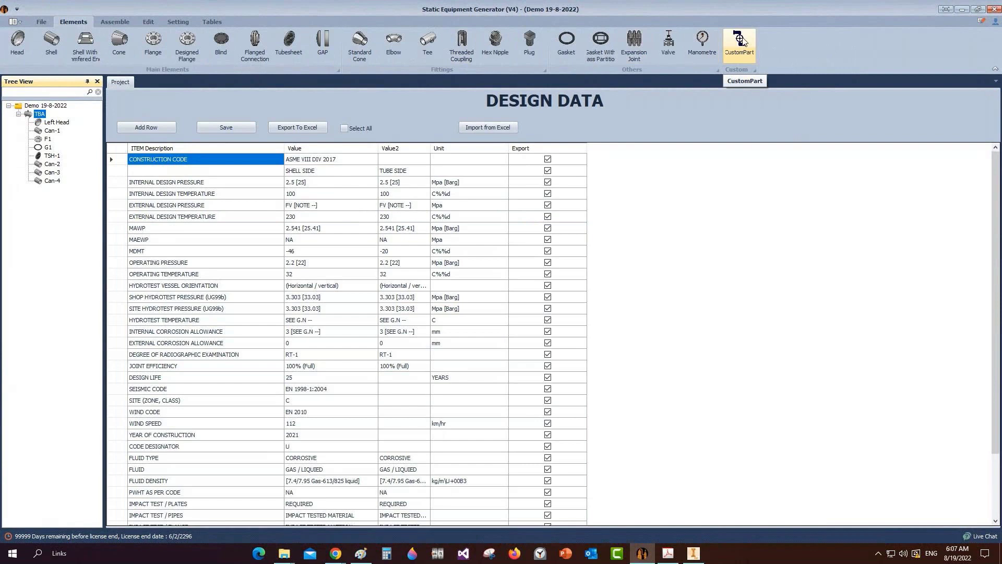
click(741, 41)
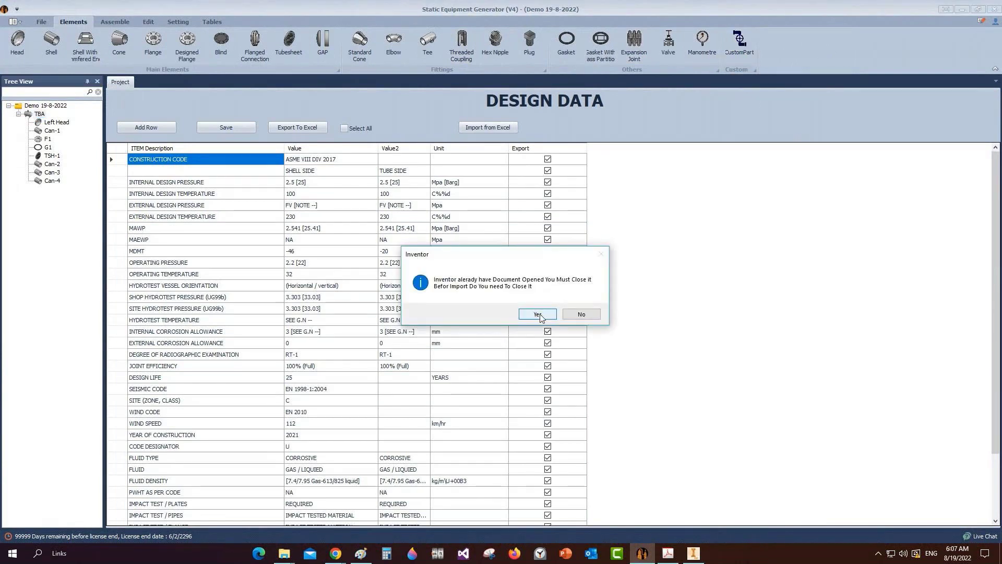
click(539, 316)
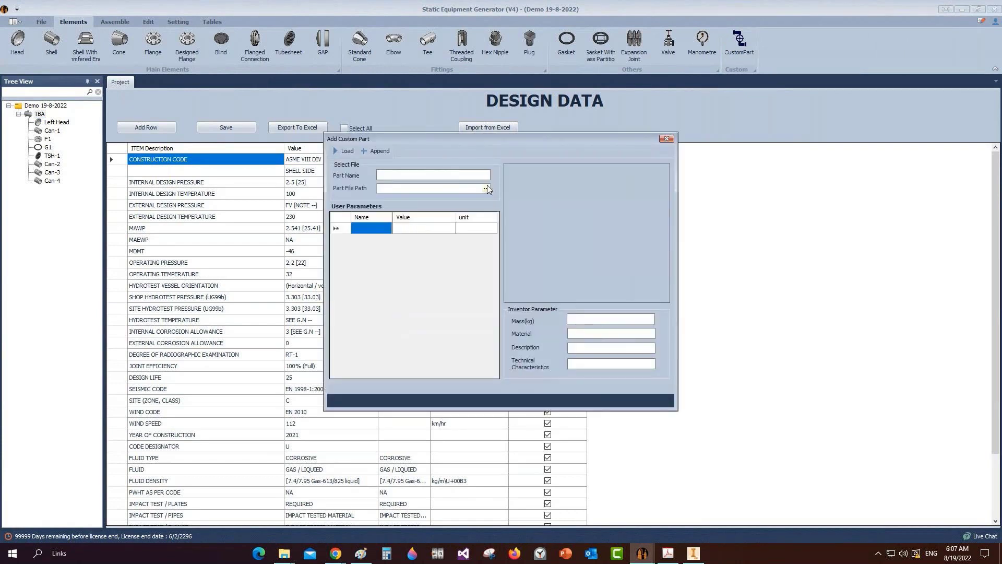
Step: Choose the Expansion Joint part file from the Demo 19-8-2022 desktop folder as the custom part's source
click(486, 188)
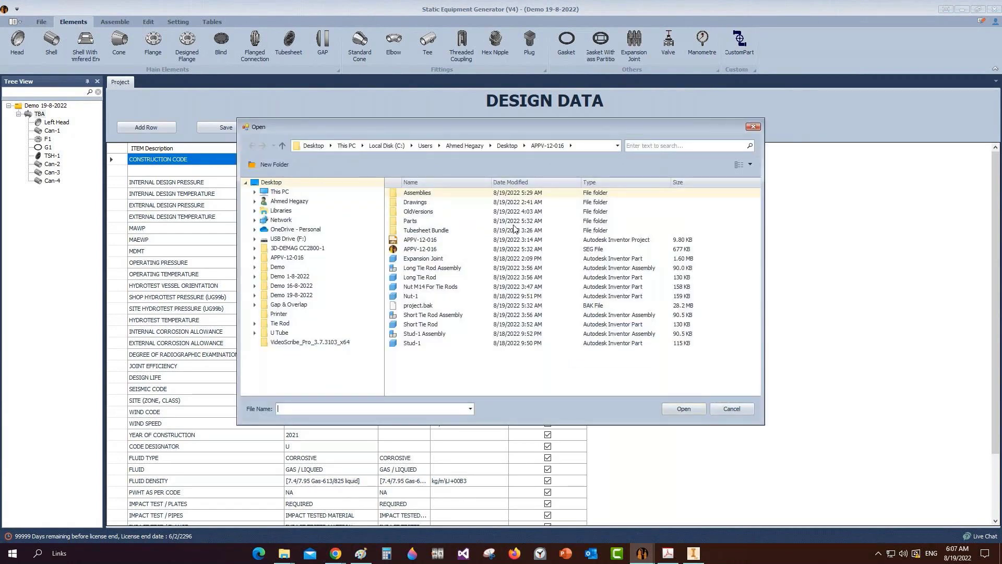
click(509, 146)
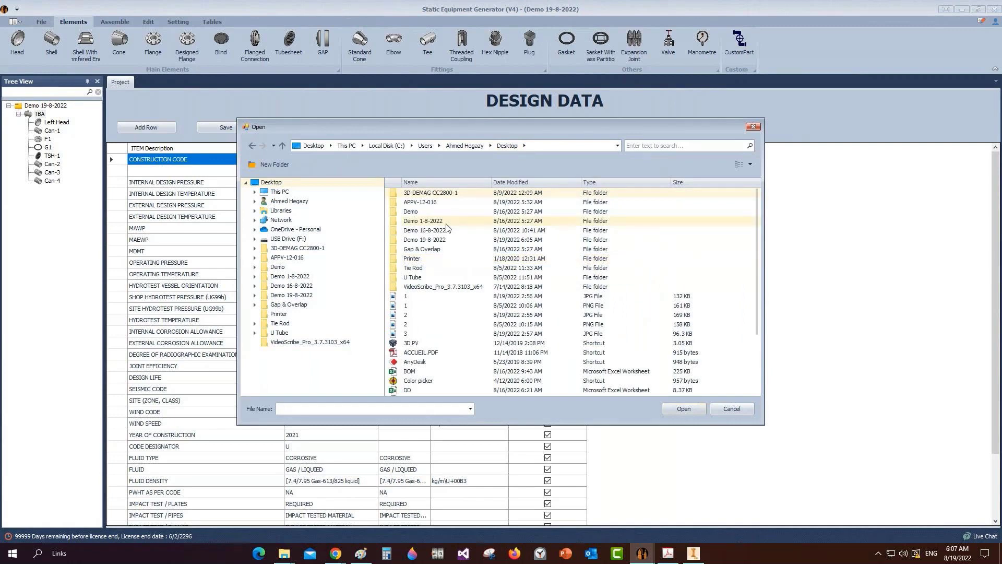
double_click(426, 240)
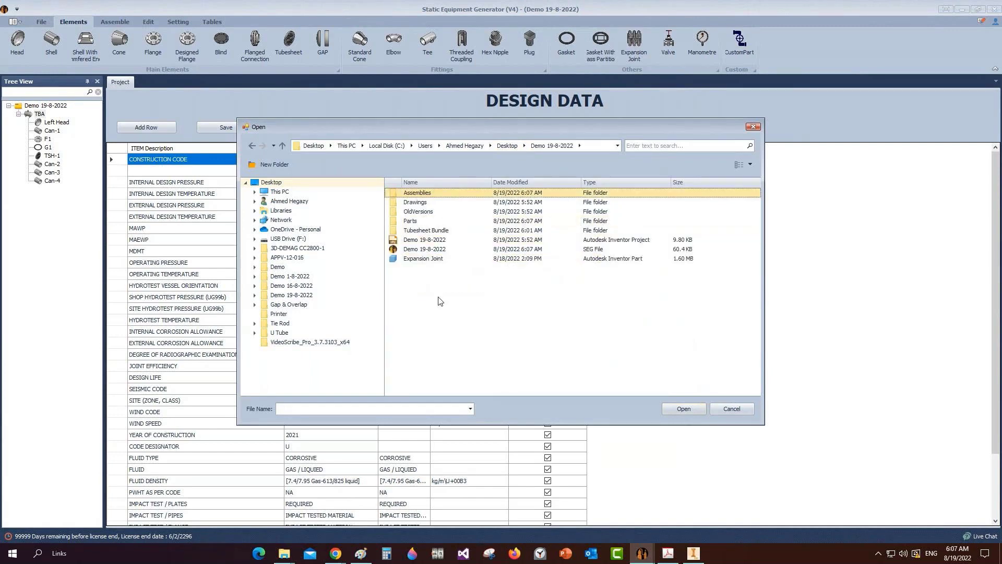
click(457, 260)
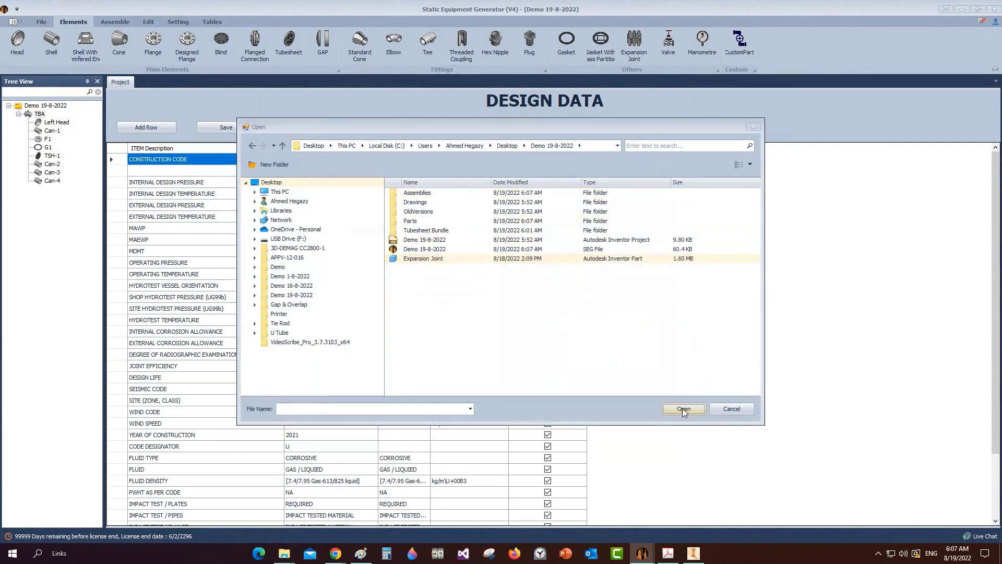
click(681, 408)
Step: Name the custom part Expansion Joint and load its parameters and preview from the part file
click(388, 176)
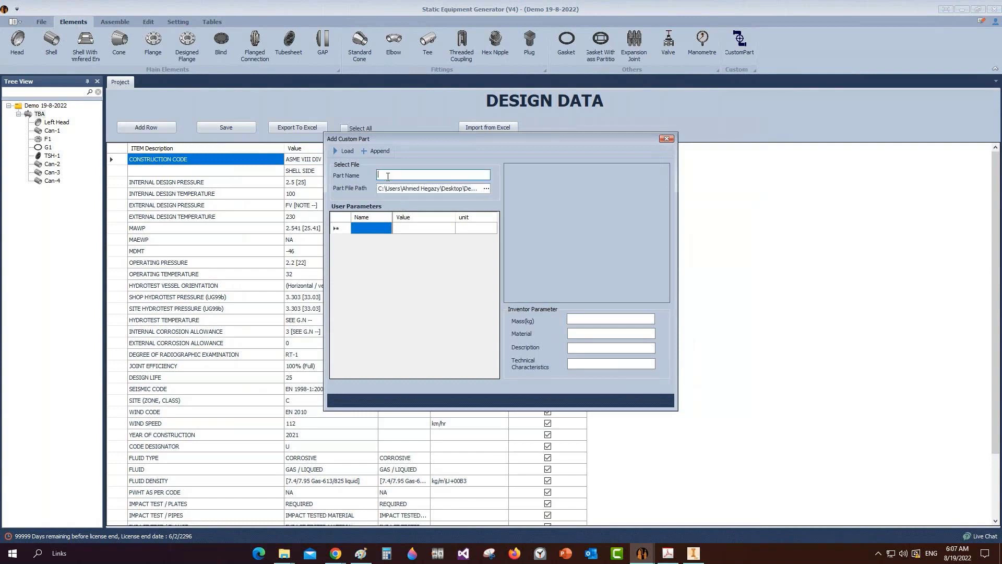
text(Expansion Joint)
click(342, 151)
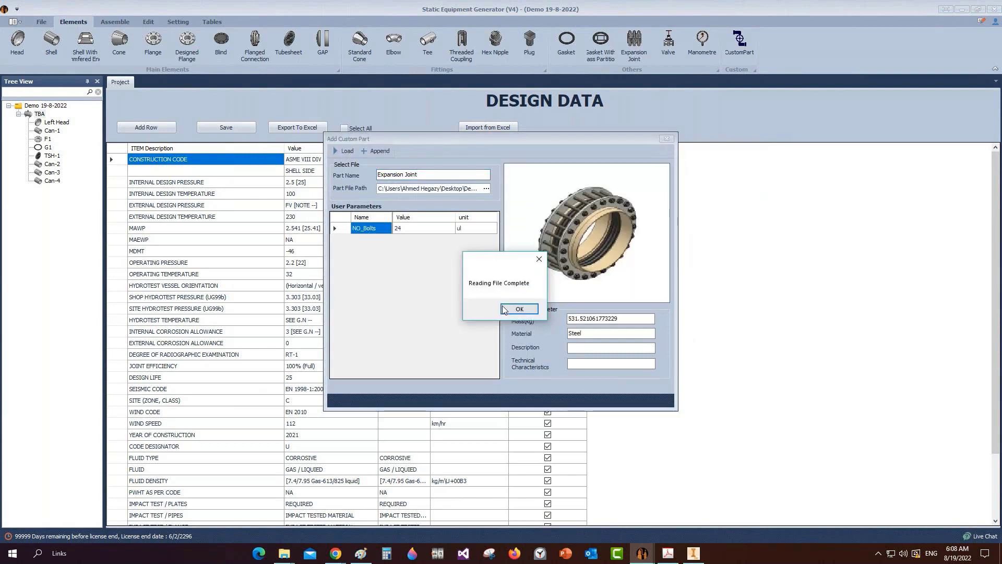
click(516, 310)
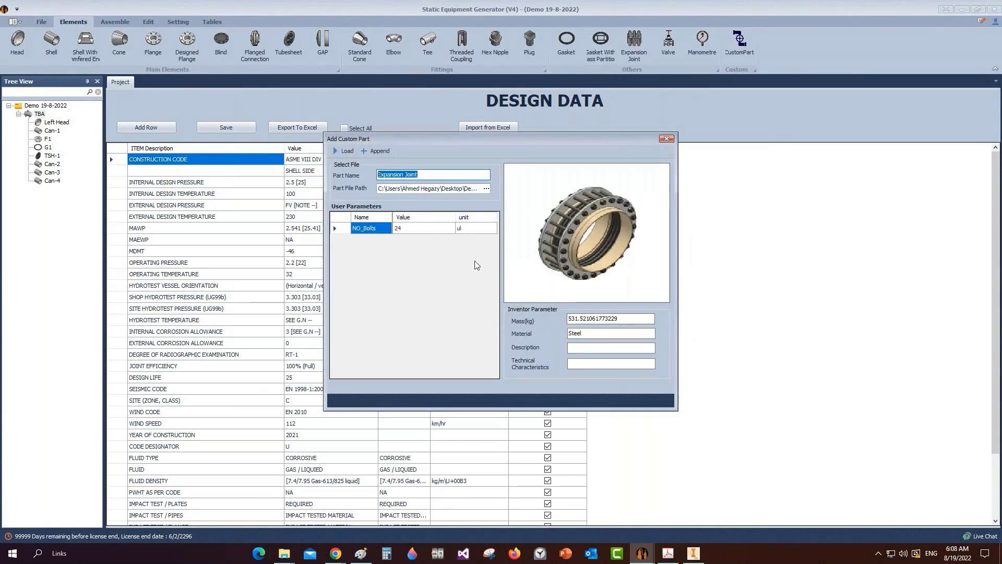
Step: Set the material to Assembly, description to Expansion Joint and technical characteristics to Designed By Other, and append the custom part to TBA
key(Tab)
key(Tab)
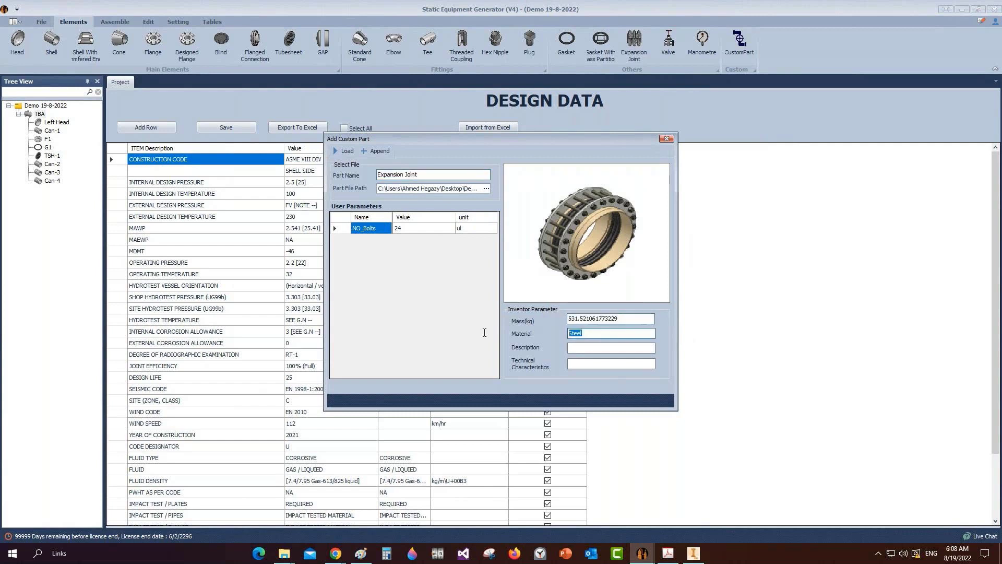
click(581, 347)
text(Expansion Joint)
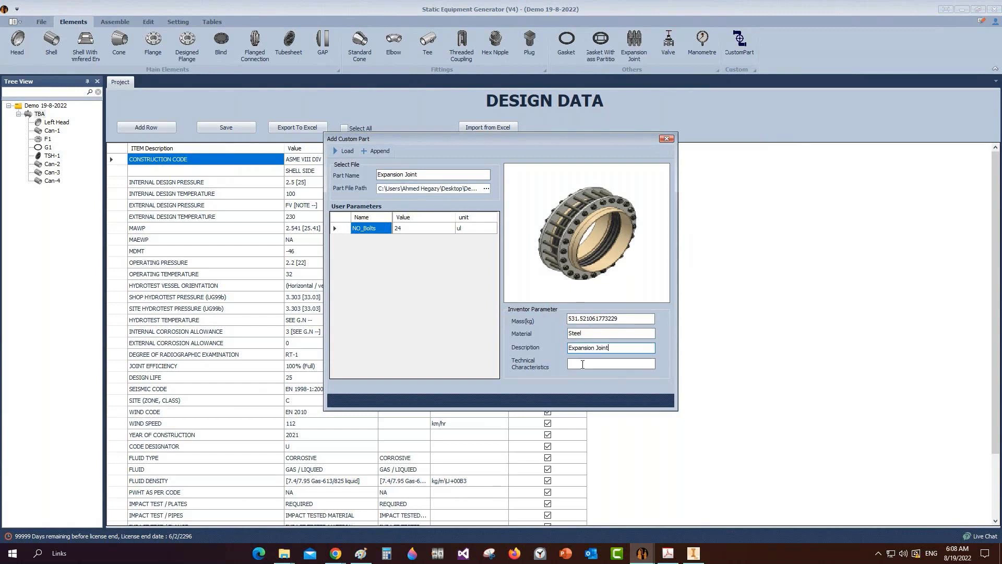
click(582, 364)
key(shift+Tab)
key(shift+Tab)
text(Assembly)
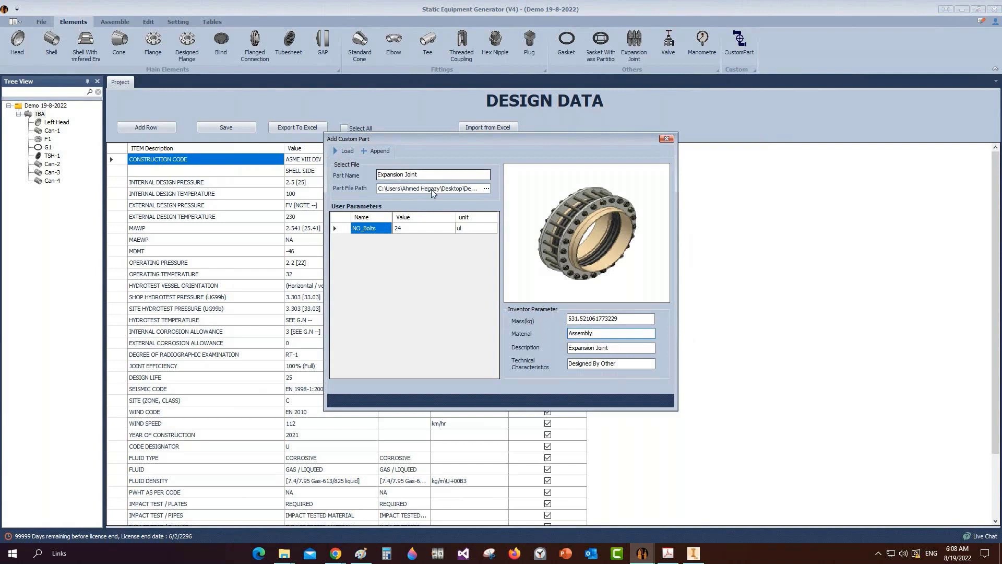
click(385, 152)
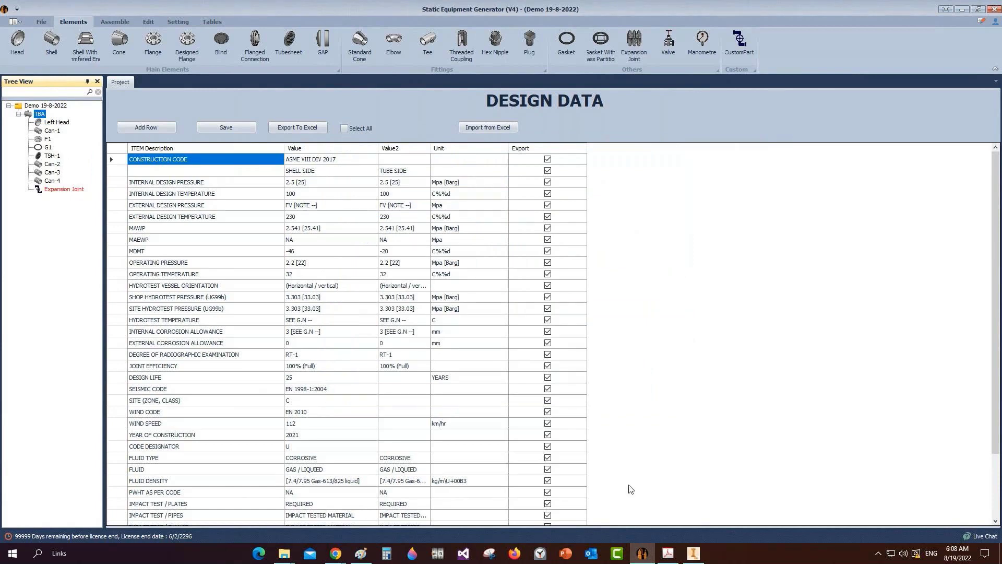
Step: Examine the short shell between the expansion joint and the cone, and its SHELL-6 length, in the PDF drawing
click(667, 553)
scroll(595, 410, right, 4)
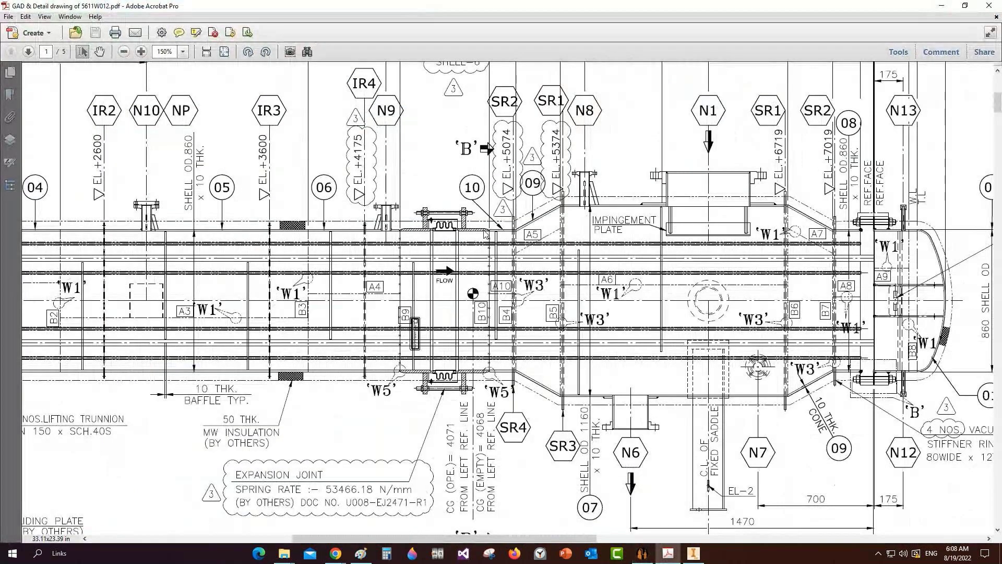
scroll(484, 231, up, 1)
drag(482, 237, 525, 408)
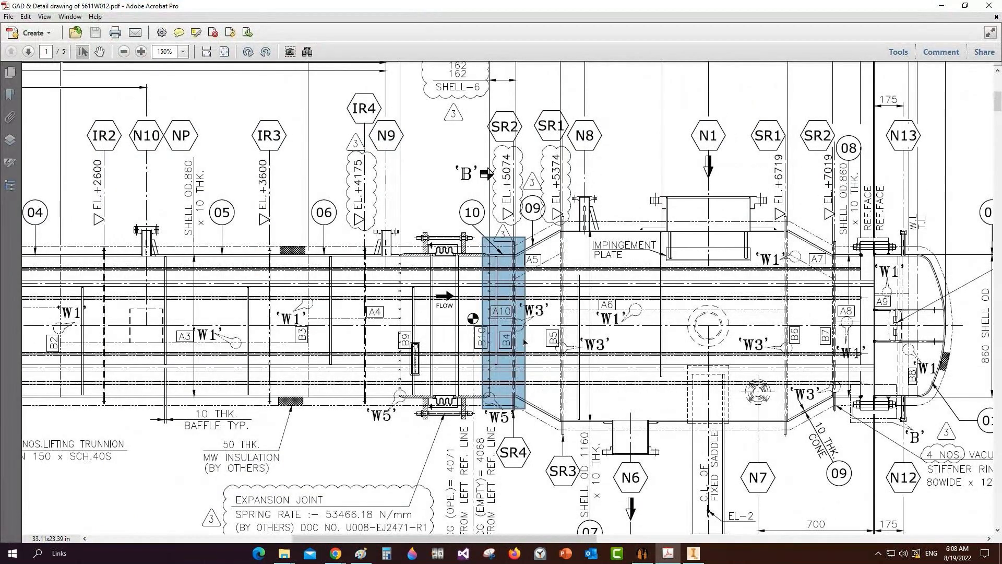
scroll(525, 341, up, 2)
drag(461, 138, 491, 154)
scroll(490, 155, up, 2)
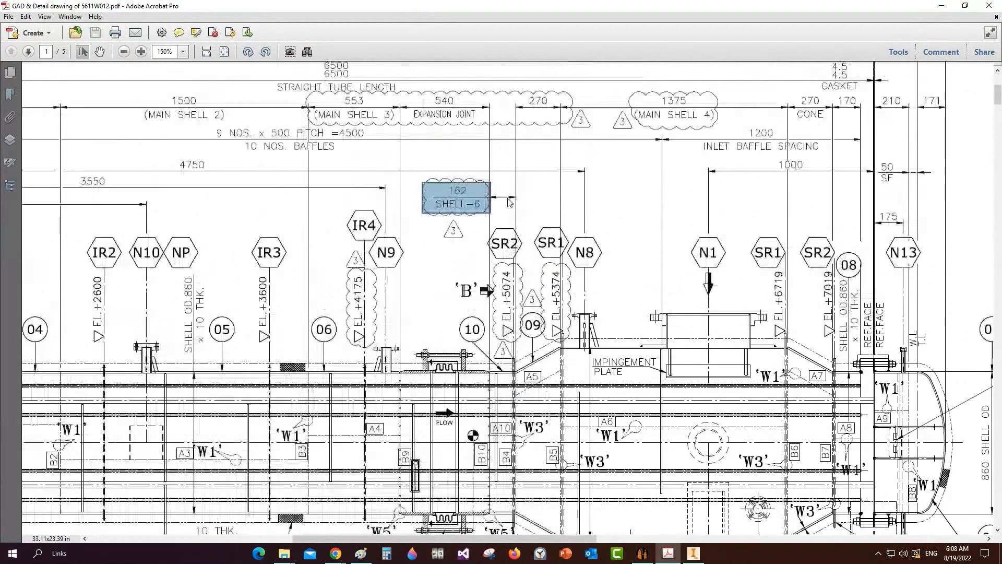
scroll(509, 202, down, 1)
Step: Switch to Static Equipment Generator and add a shell named Can-5 to TBA, copying its parameters from an existing can
click(693, 553)
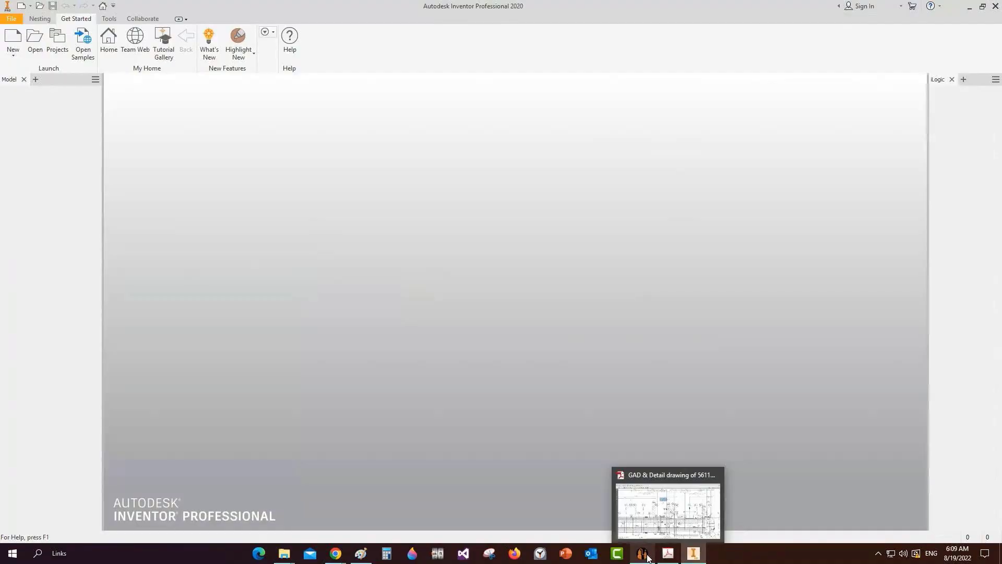
click(642, 553)
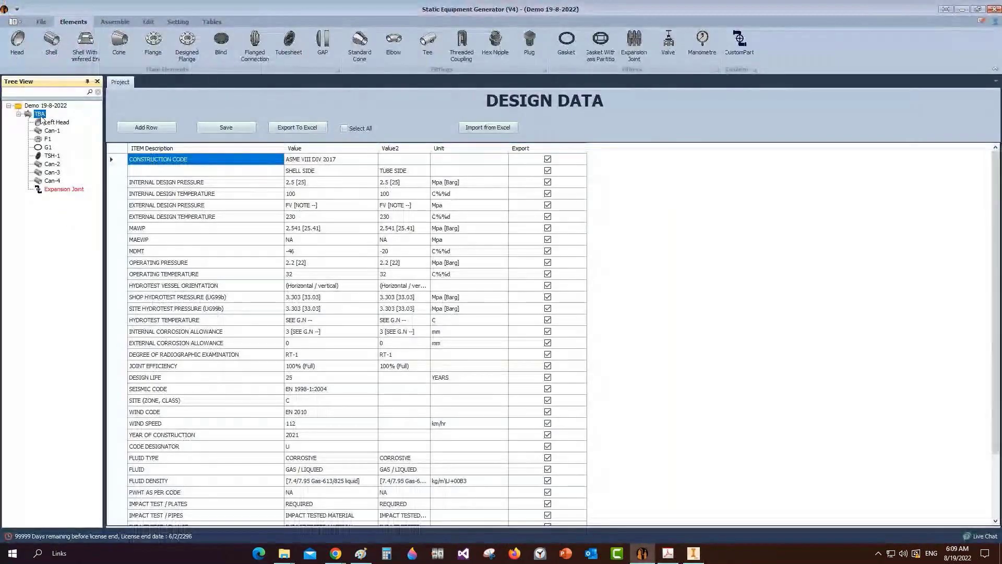
click(51, 42)
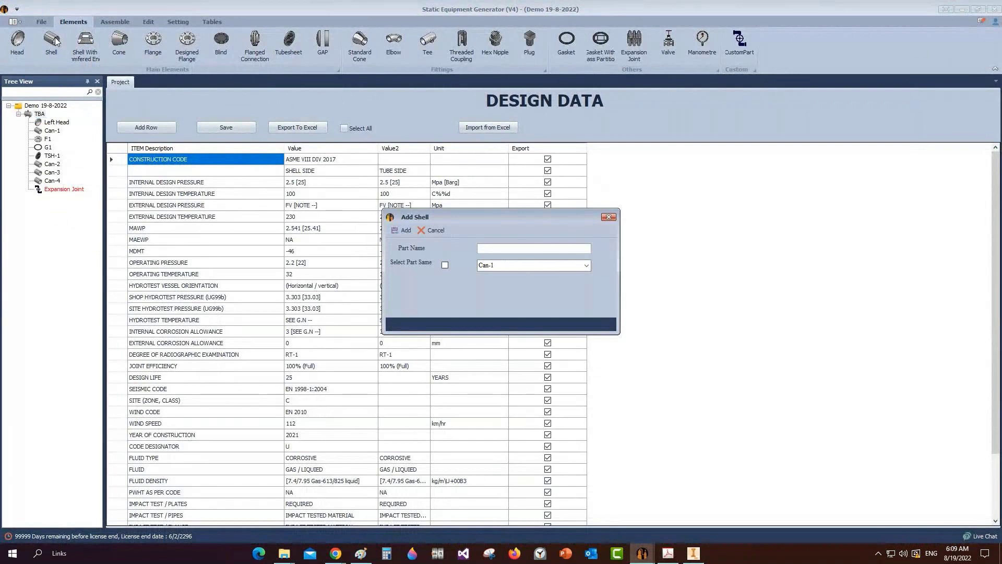
text(Can-5)
click(587, 265)
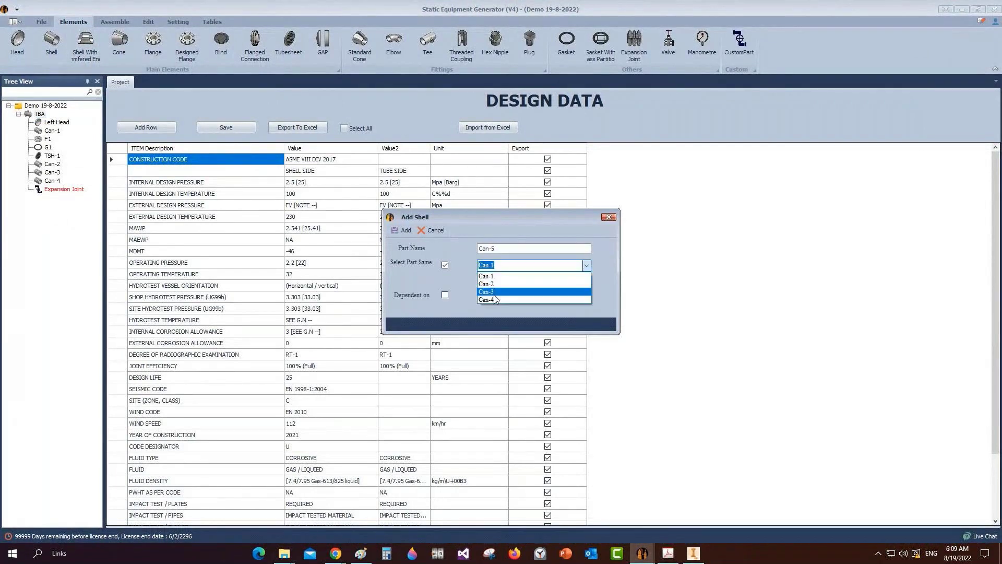
click(495, 298)
click(403, 230)
Step: Set Can-5's length to 162 mm and save the shell
click(52, 197)
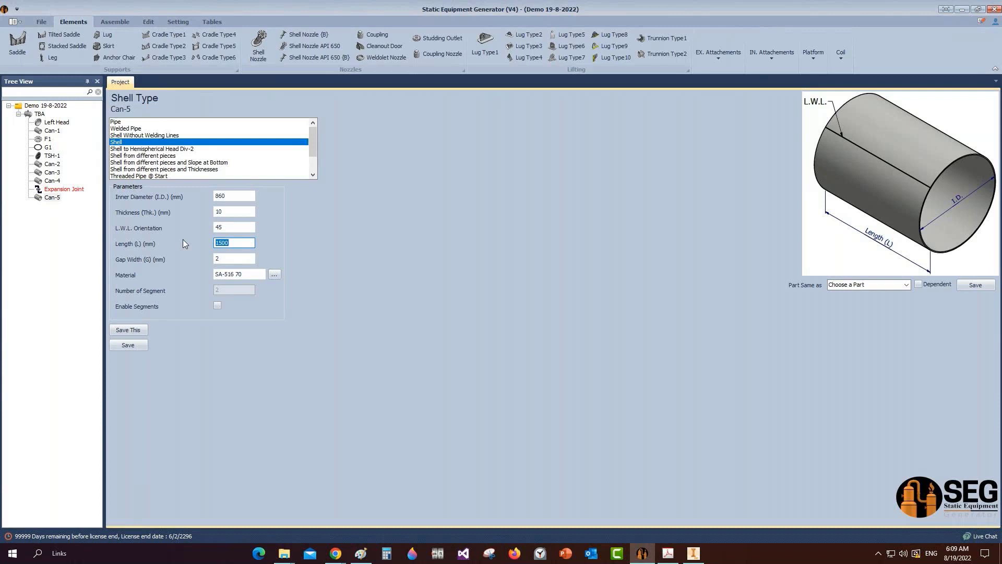
text(0)
key(BackSpace)
text(162)
click(135, 346)
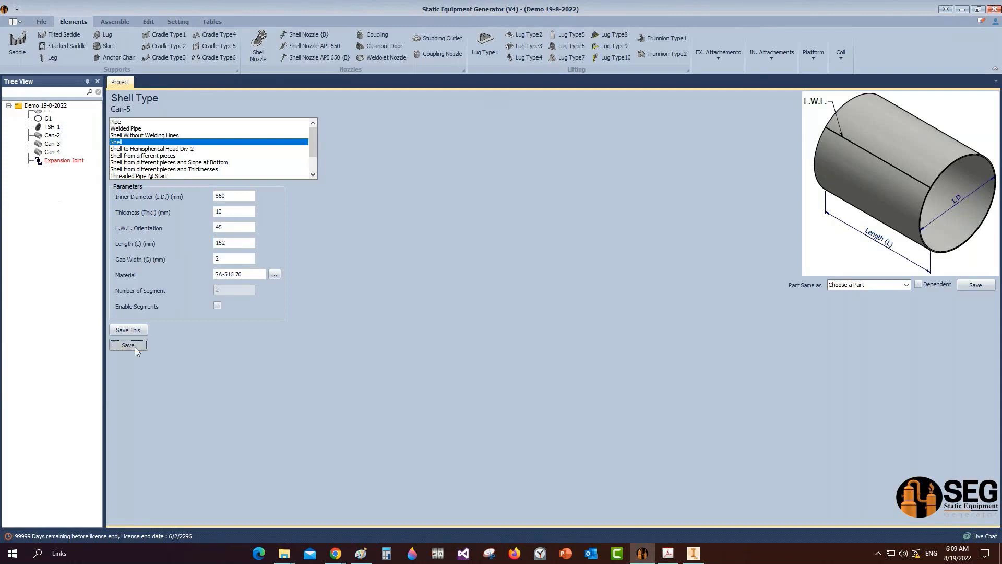
Step: Check the first cone and its length in the PDF drawing, and add a cone named Cone-1 to TBA in Static Equipment Generator
click(670, 562)
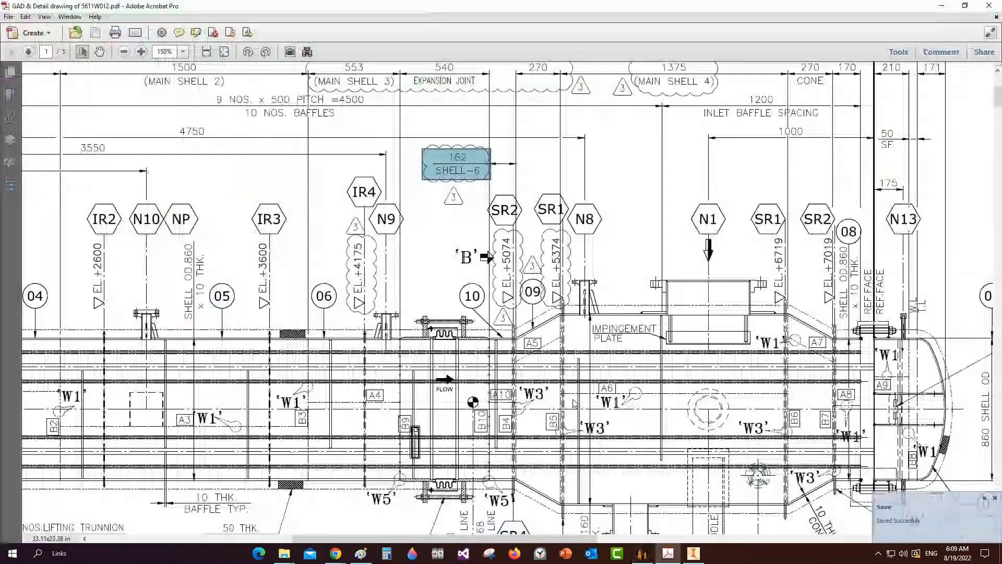
drag(633, 357, 570, 515)
drag(520, 63, 561, 98)
click(693, 552)
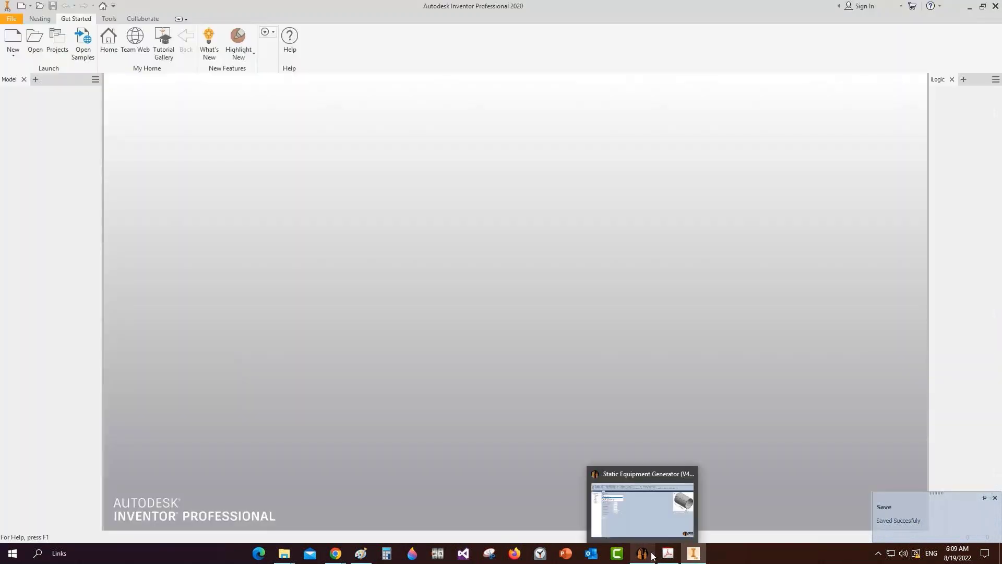
click(651, 555)
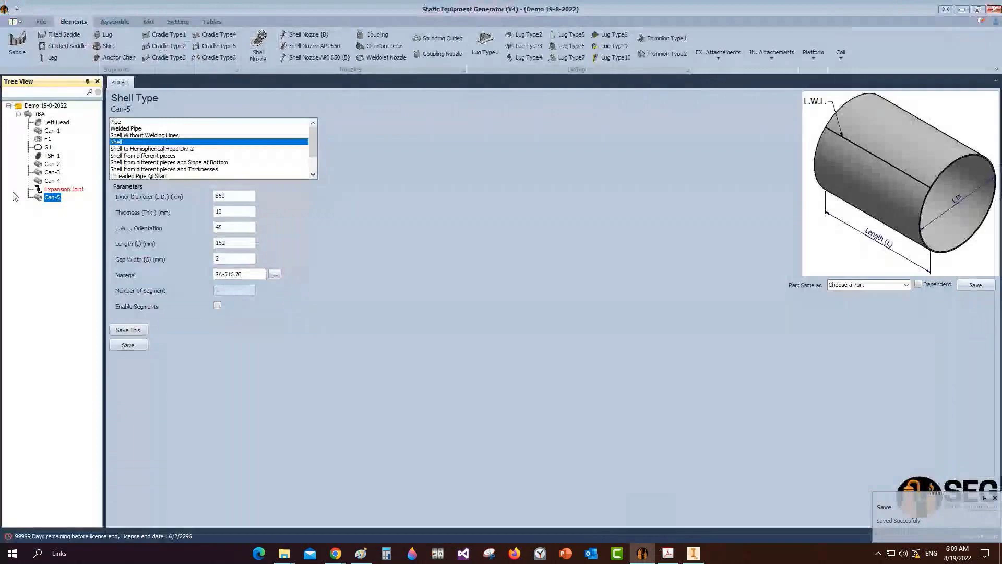
click(39, 115)
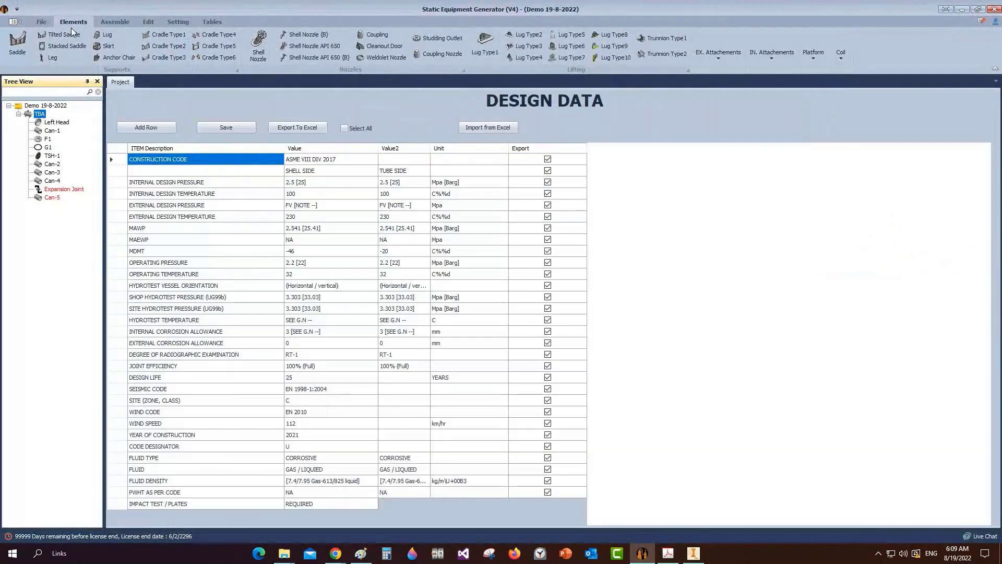
text(Co)
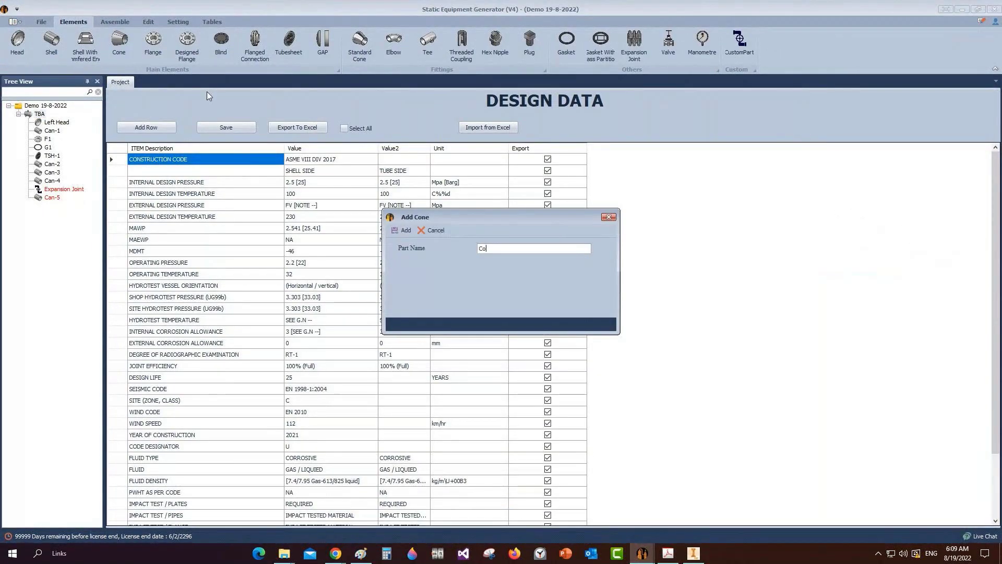
text(ne-1)
key(Return)
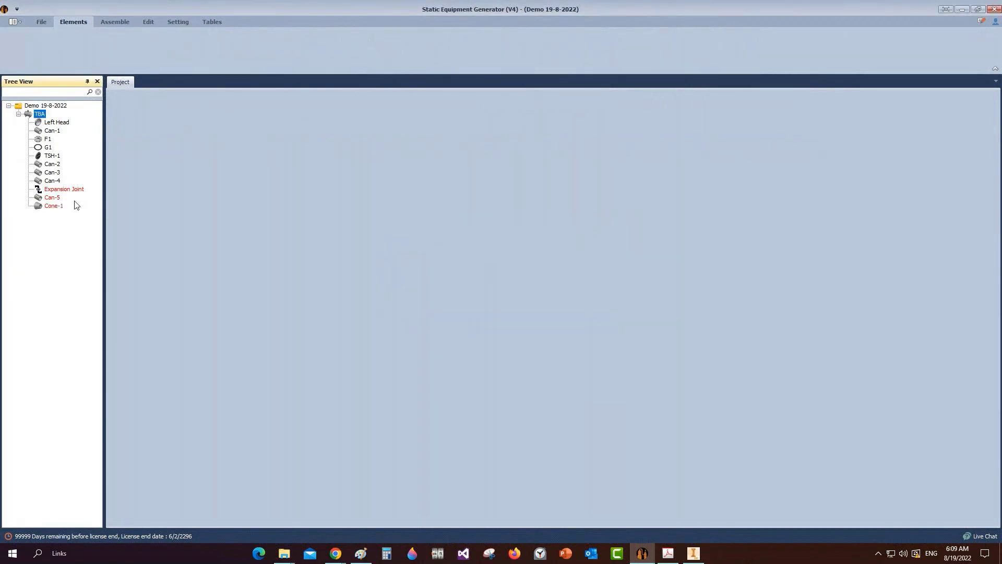
Step: Set Cone-1's start inner diameter to 860 mm, L.W.L. orientation to 315, length to 270 mm and end inner diameter to 1160 mm, and save it
click(56, 206)
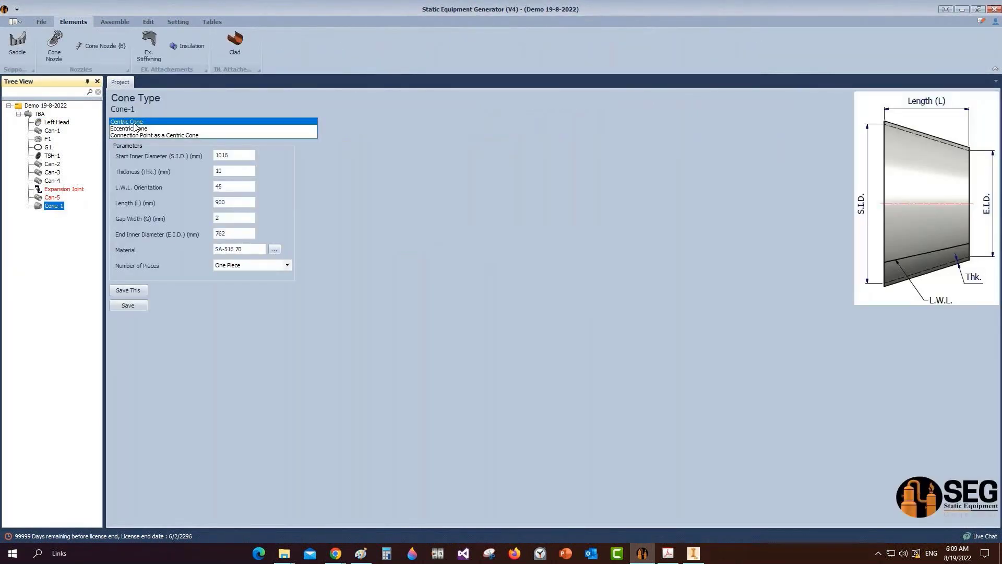
click(234, 155)
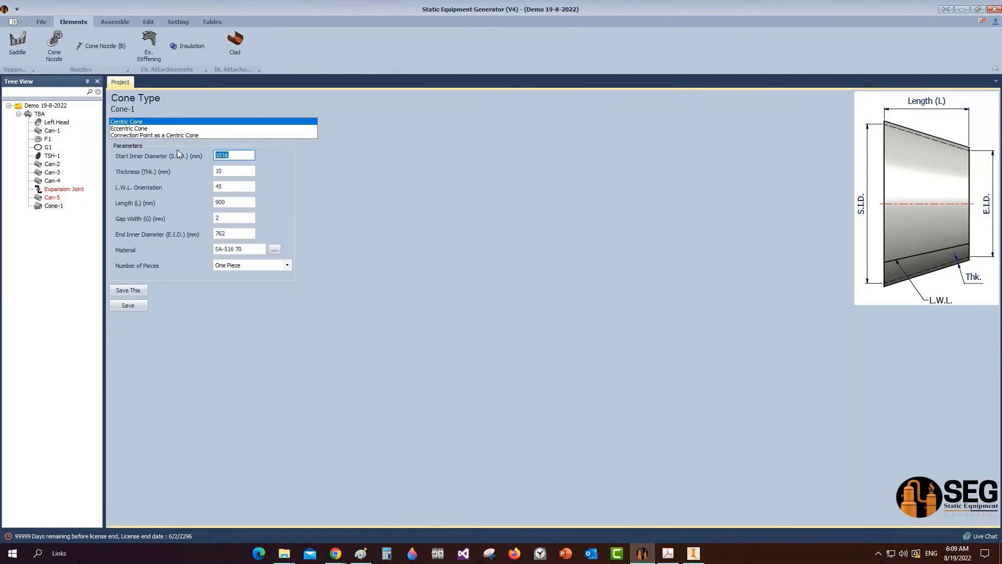
text(860)
key(Tab)
key(Tab)
text(315)
key(Tab)
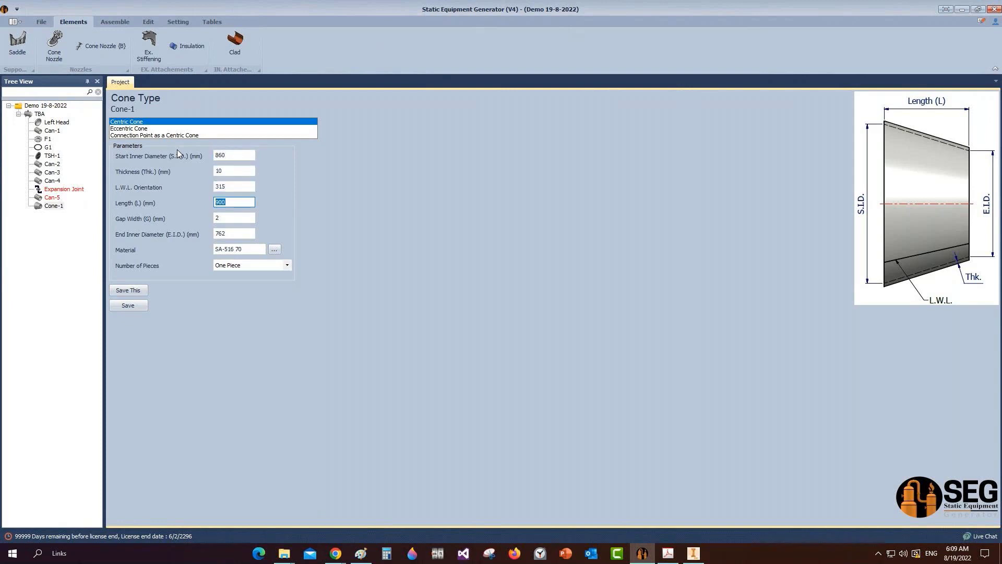
text(270)
key(Tab)
key(Tab)
text(1160)
click(138, 307)
Step: Add a new shell named Can-6 to TBA after Cone-1
click(40, 114)
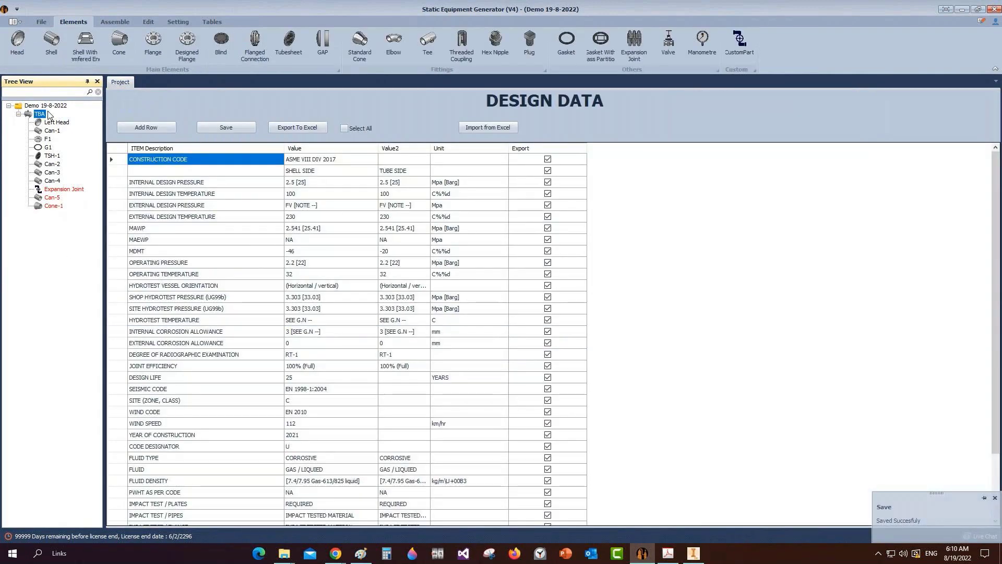
click(50, 39)
text(Ca)
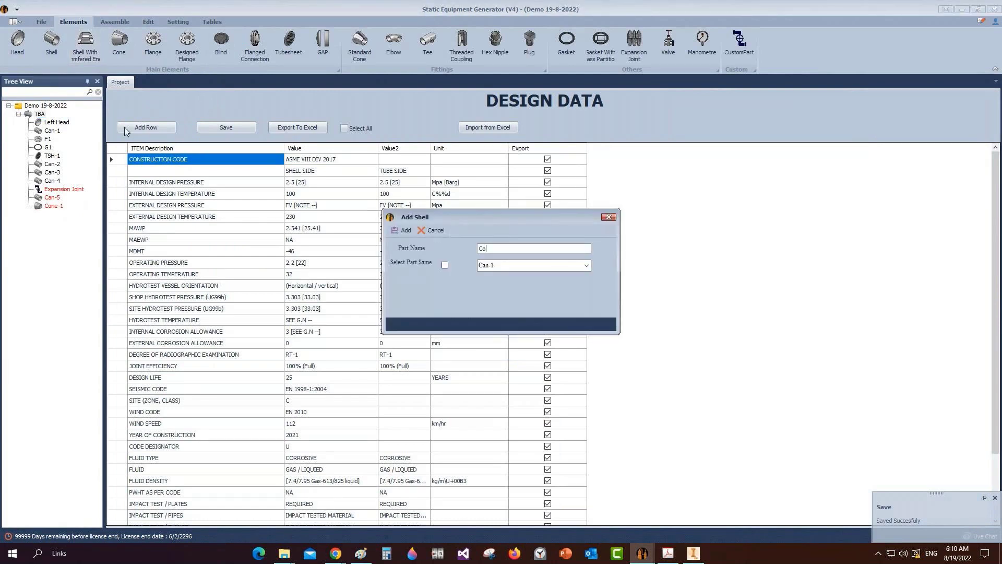
text(n-6)
click(402, 230)
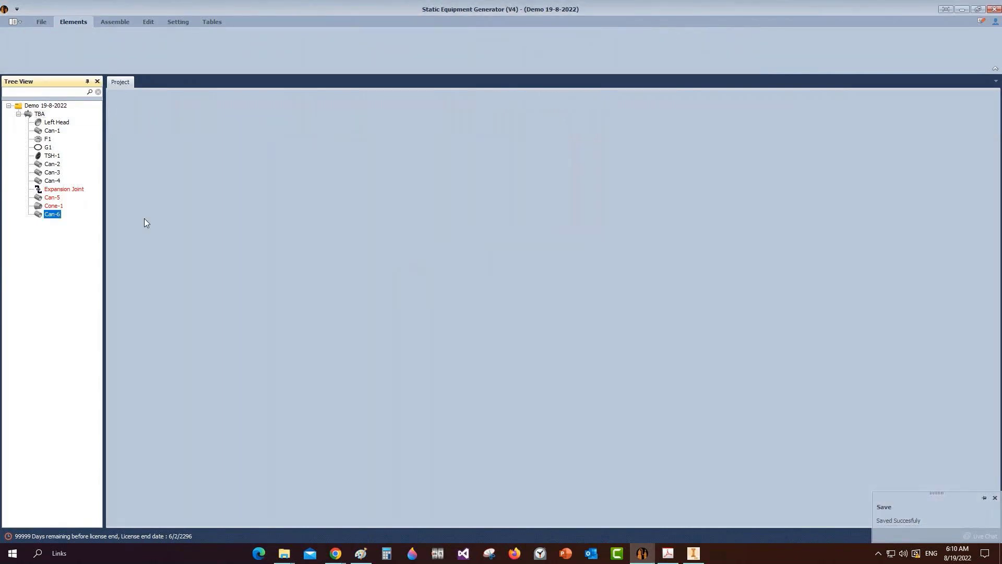
Step: Make Can-6 the Shell type with an inner diameter of 1160 mm and a length of 1375 mm, and save it
click(53, 214)
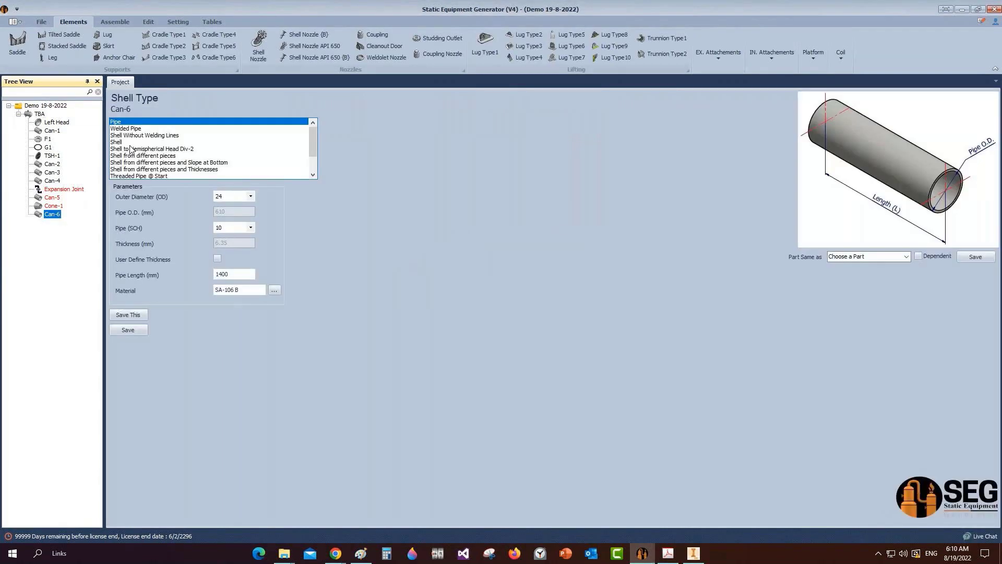
key(Tab)
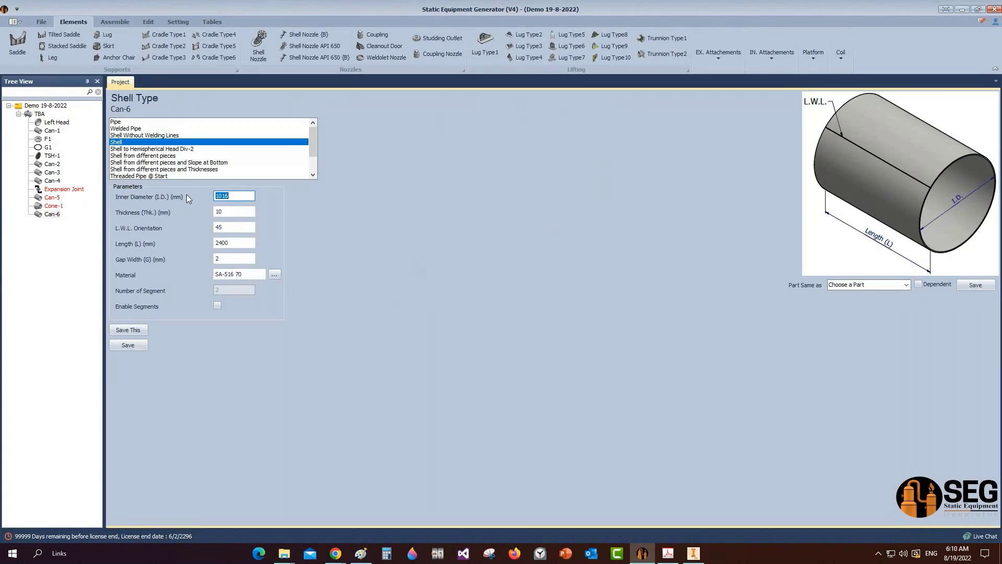
text(1160)
key(Tab)
key(Tab)
key(Tab)
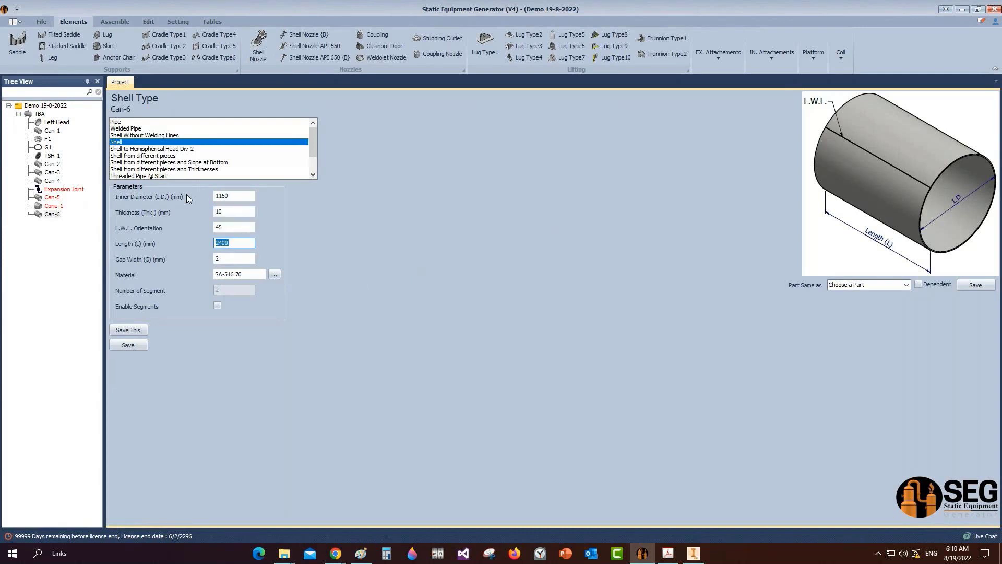
text(1375)
click(127, 345)
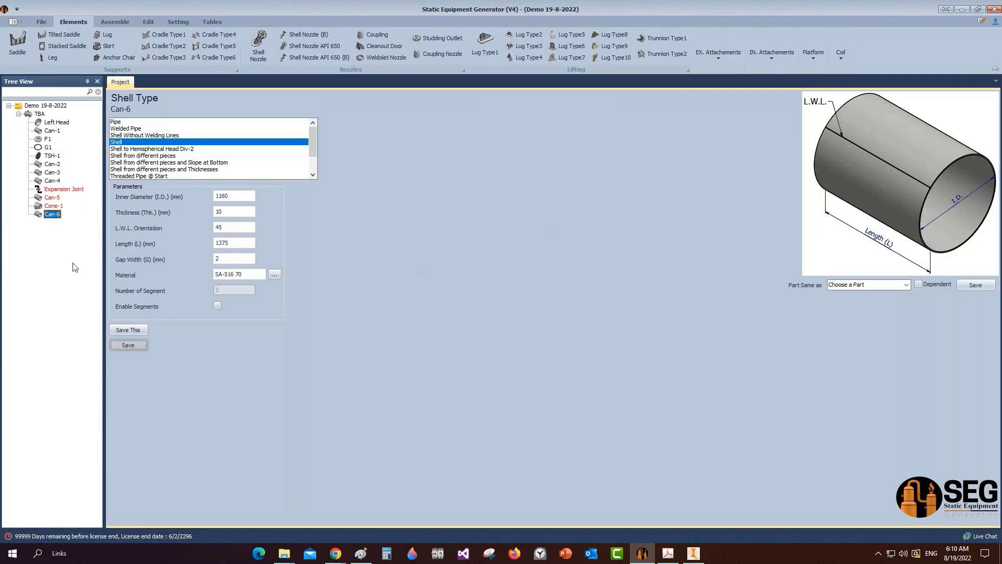
Step: Add a cone named Cone-2 to TBA with the same parameters as Cone-1
click(39, 114)
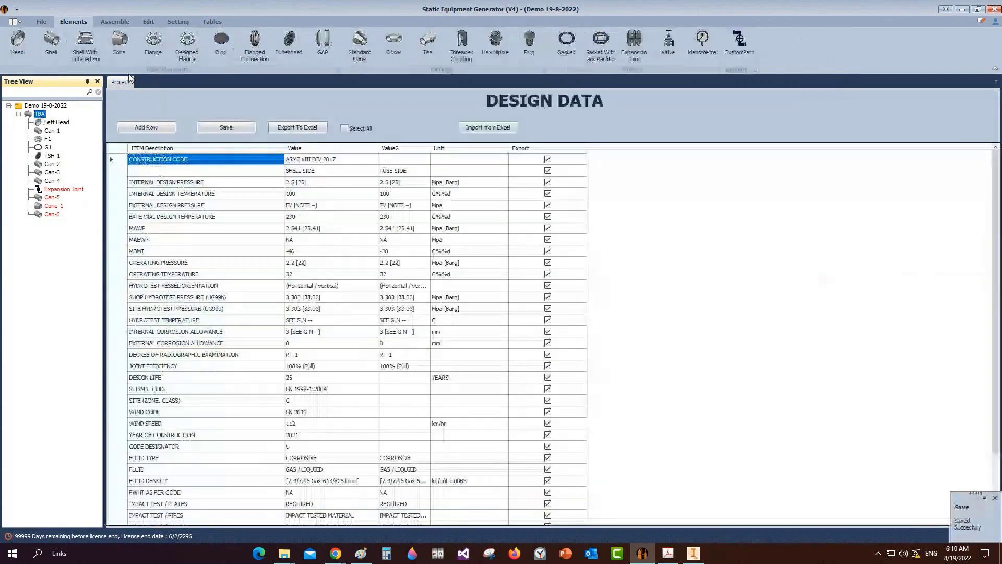
click(119, 44)
text(Con)
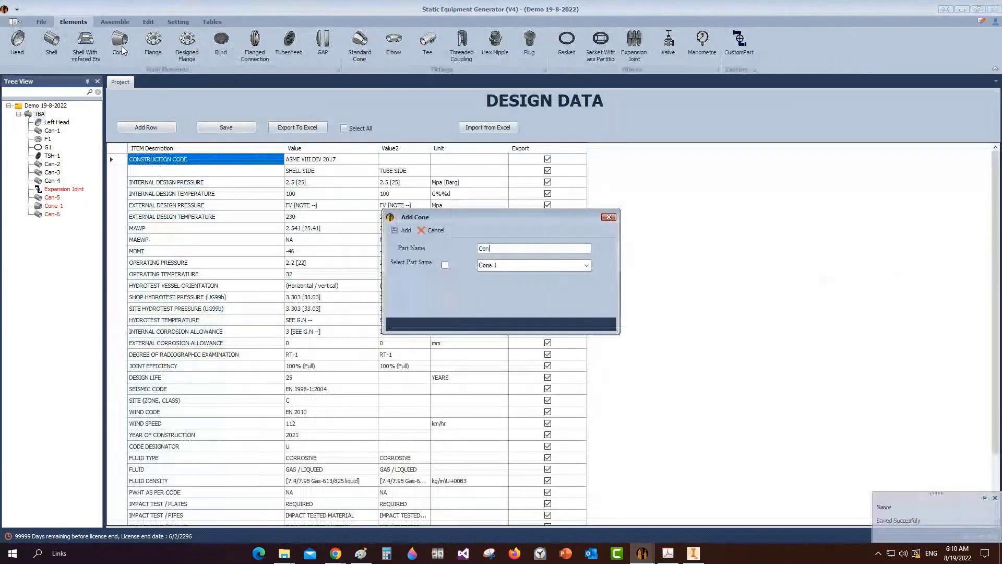
text(e-2)
key(Return)
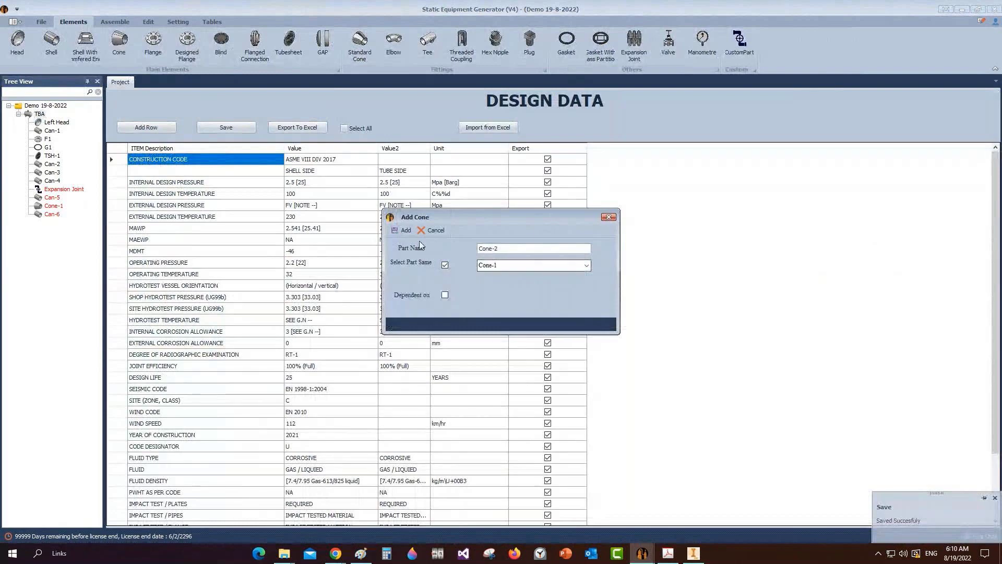
Step: Set Cone-2's start inner diameter to 1160 mm and its end inner diameter to 860 mm, and save the cone
click(53, 223)
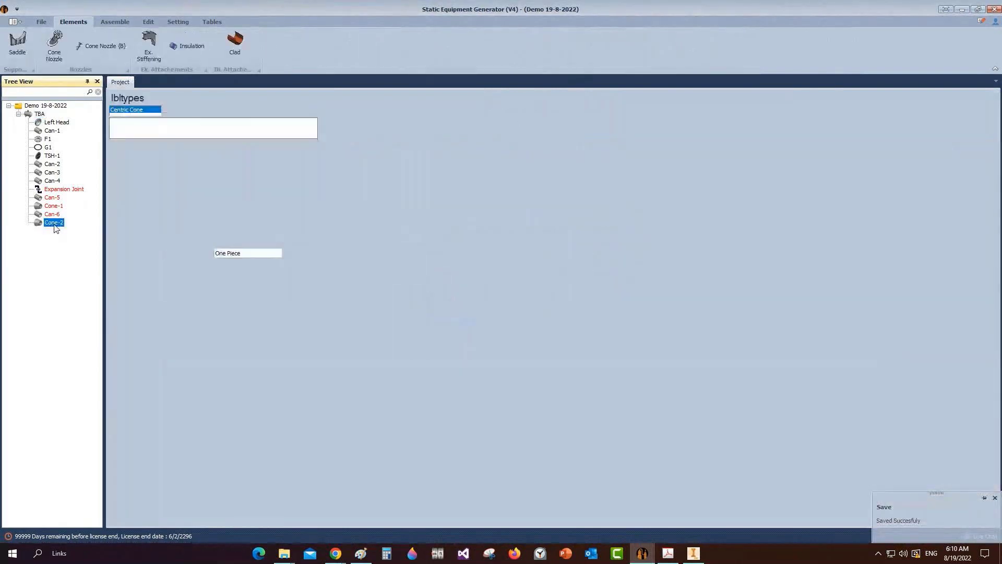
double_click(234, 233)
key(ctrl+c)
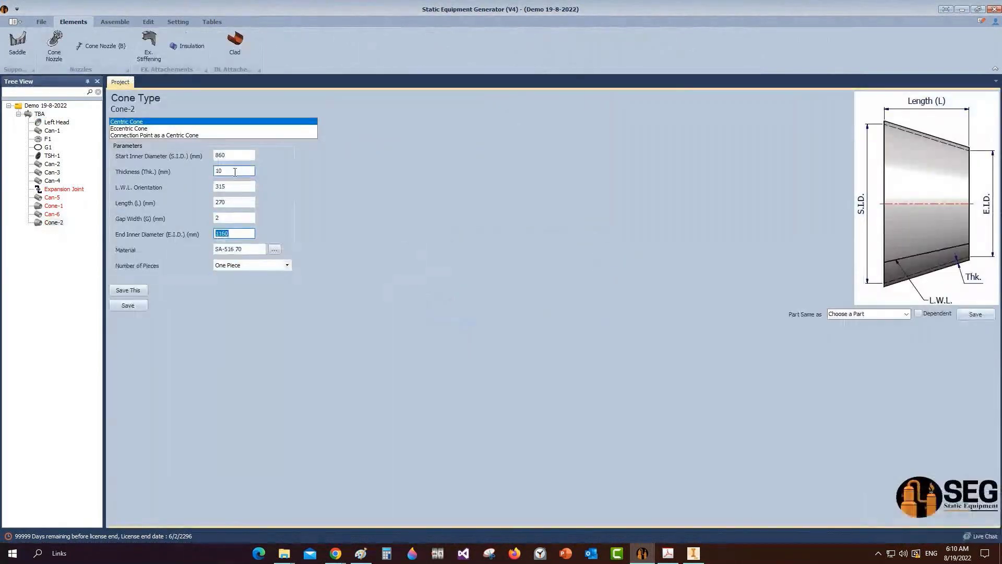
double_click(234, 155)
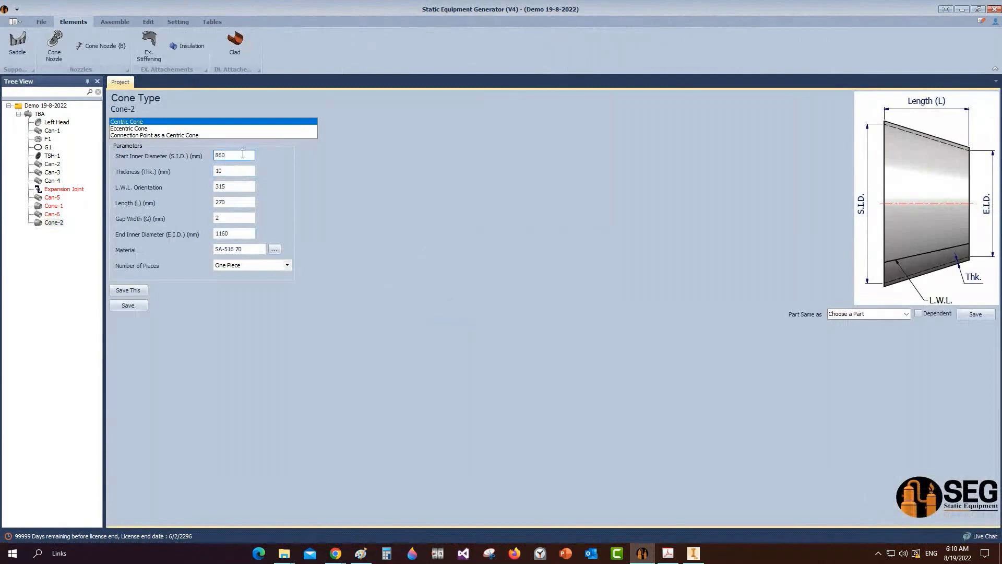
key(ctrl+v)
double_click(230, 233)
text(860)
click(140, 308)
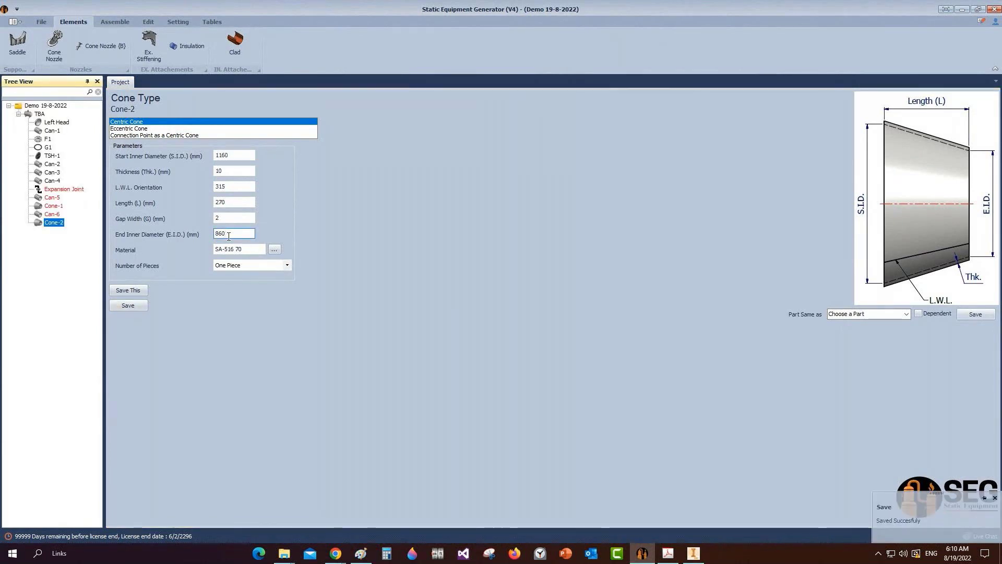
Step: Examine both cones and the length of the short shell after the second cone in the PDF drawing
mouse_move(672, 560)
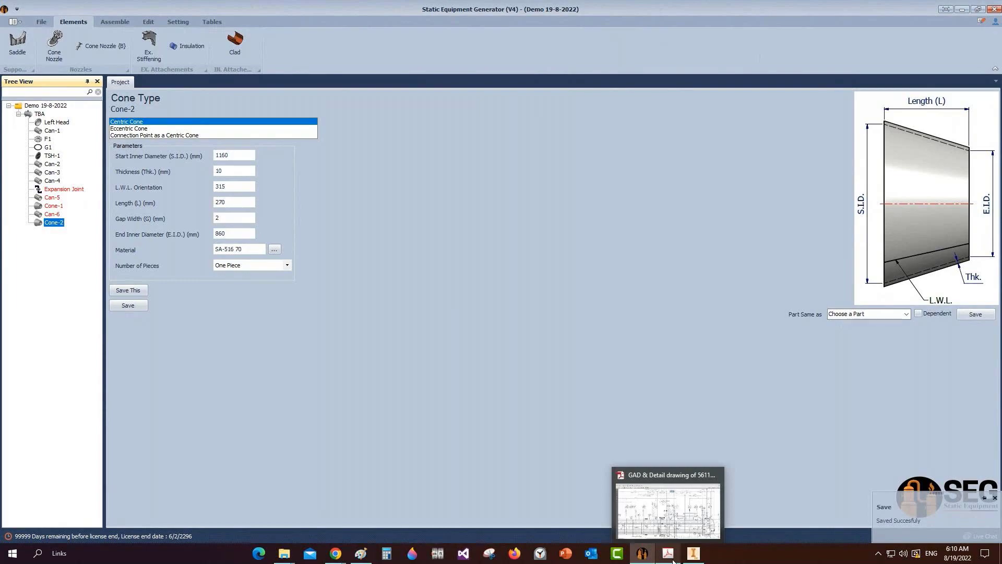
click(673, 557)
drag(829, 327, 839, 516)
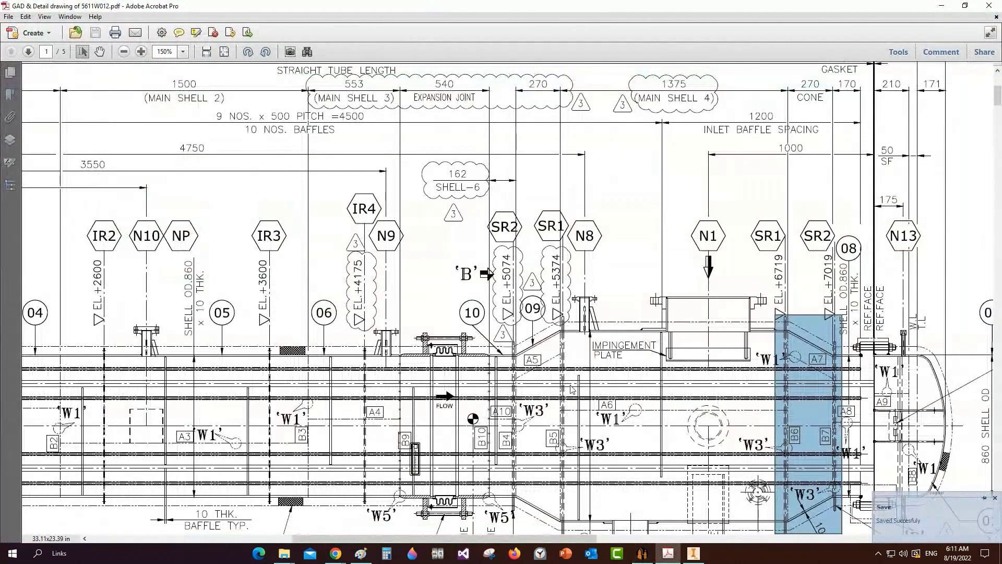
drag(505, 305, 577, 528)
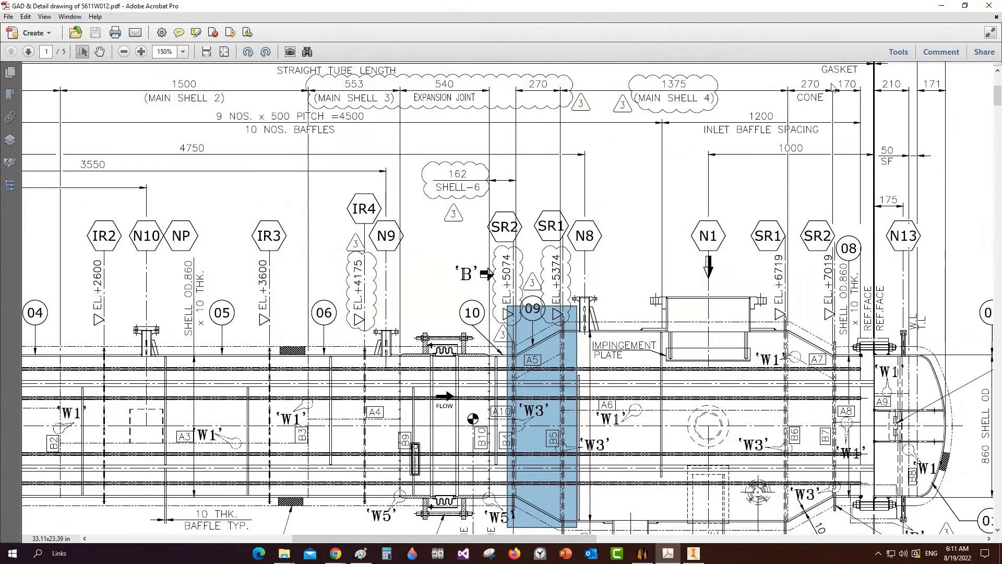
drag(830, 81, 875, 124)
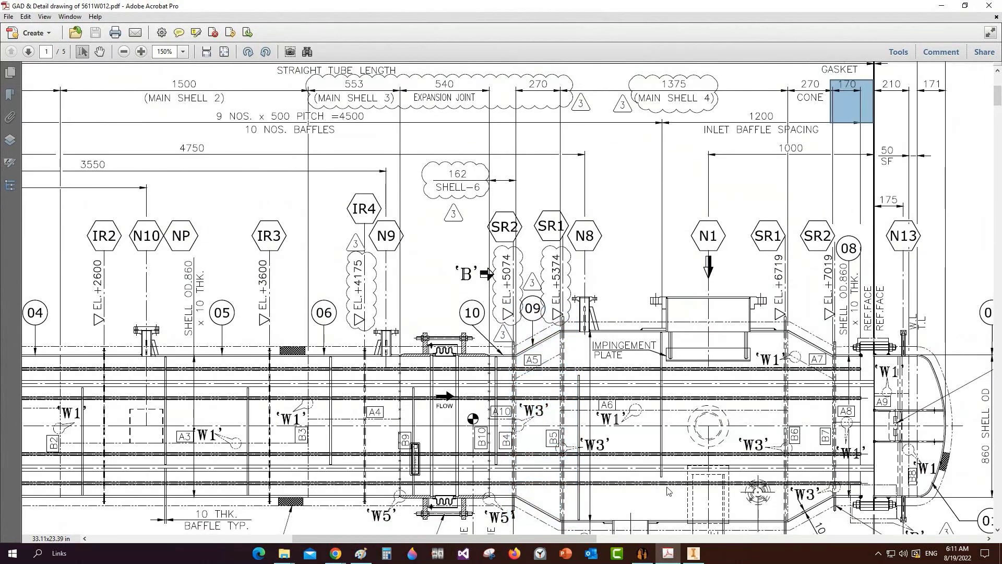
Step: Switch to Static Equipment Generator and add a shell named Can-7 to TBA with the same parameters as Can-2
click(693, 553)
mouse_move(643, 557)
click(631, 531)
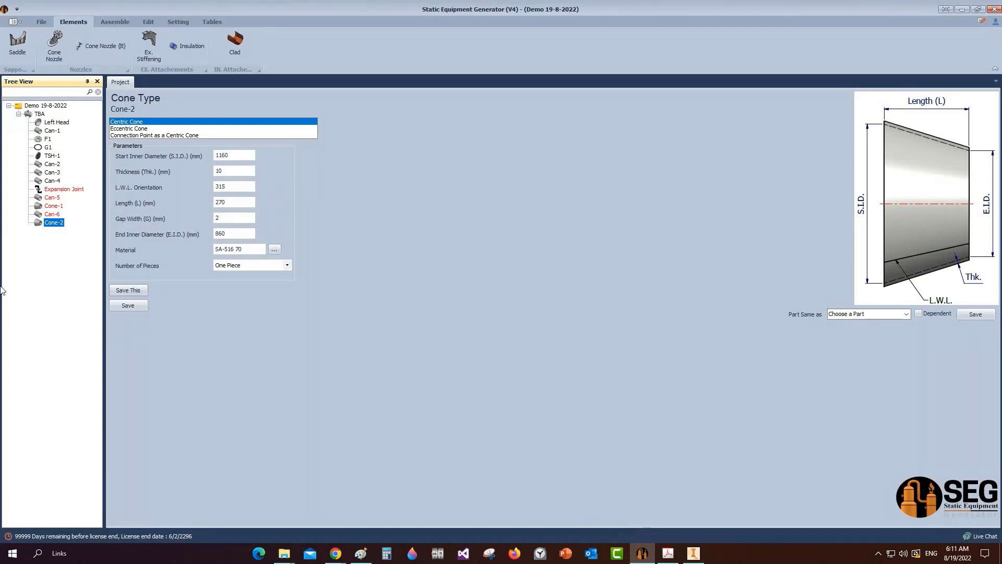
click(40, 114)
click(77, 19)
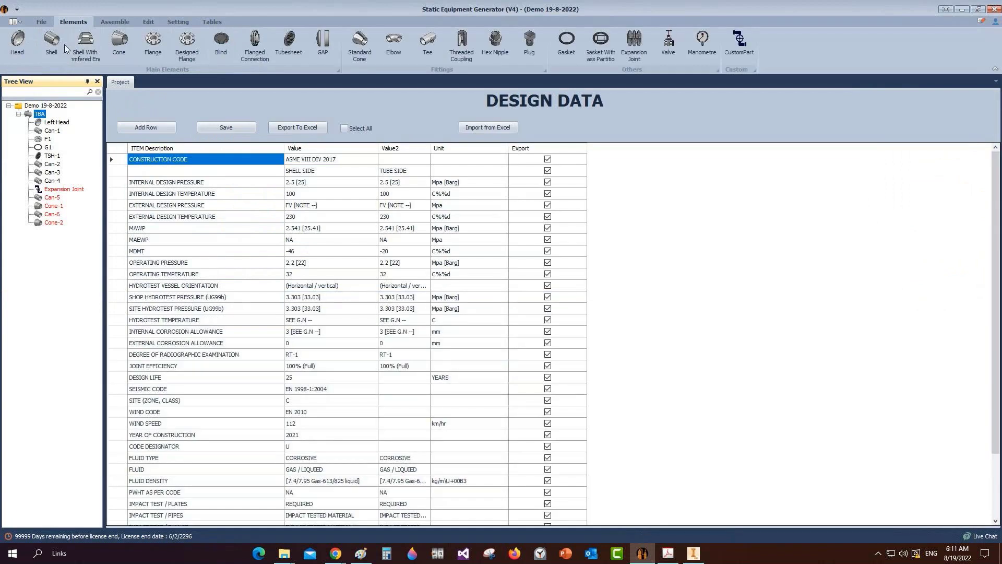
click(54, 43)
text(Can-7)
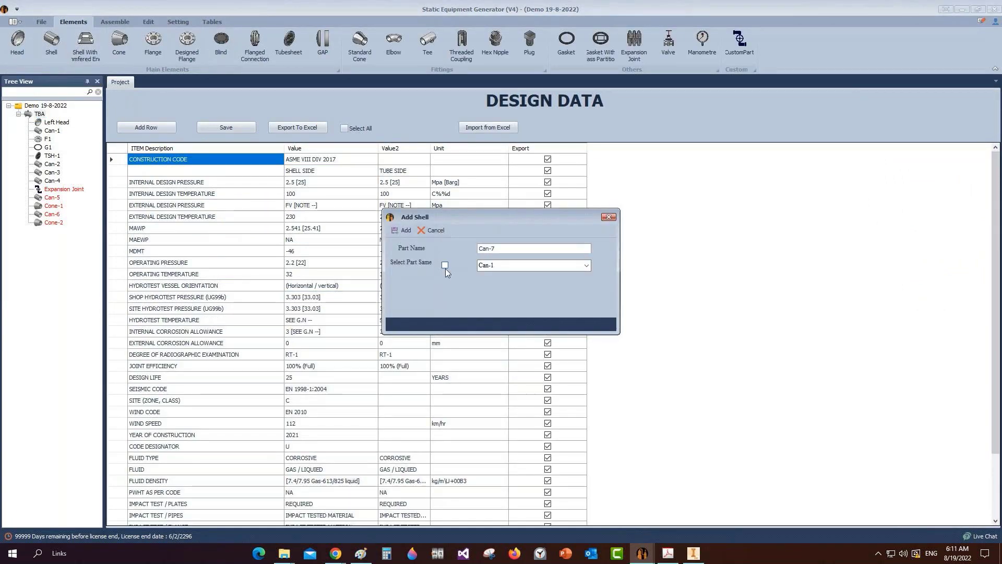
click(444, 265)
click(586, 267)
click(491, 284)
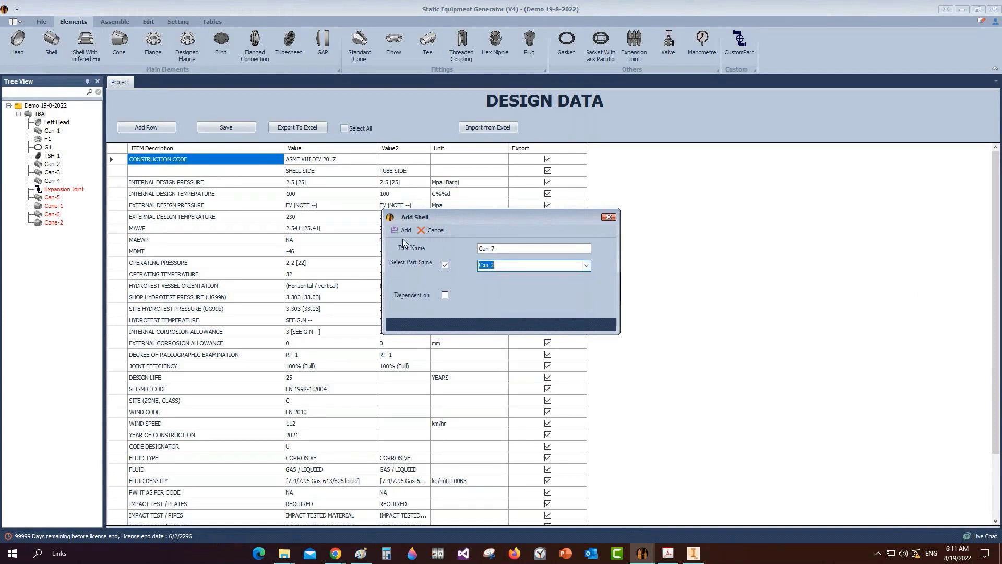
click(401, 231)
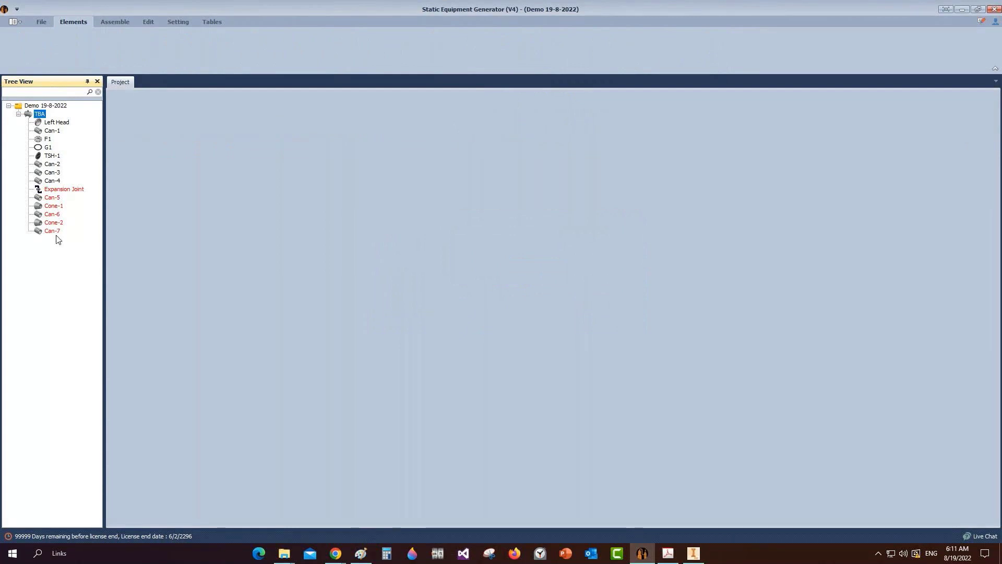
Step: Set Can-7's L.W.L. orientation to 45 and its length to 170 mm, and save the shell
click(53, 223)
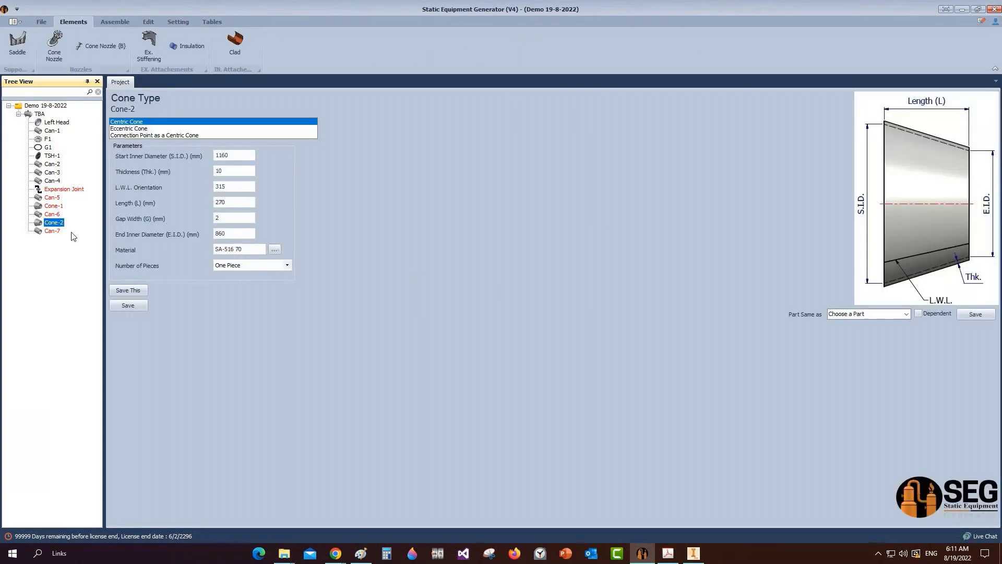
click(57, 231)
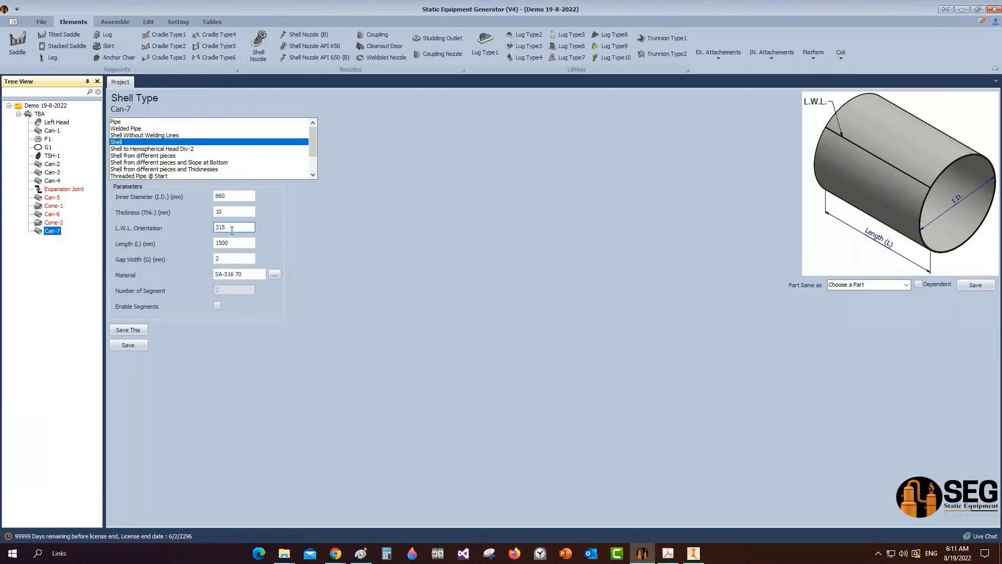
drag(230, 227, 146, 227)
text(45)
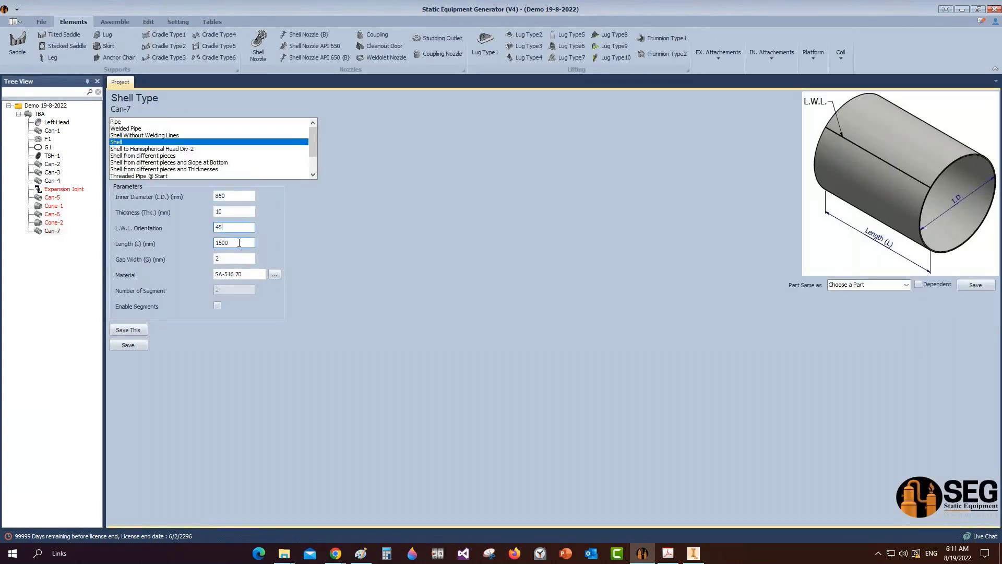
key(Tab)
text(17)
click(129, 344)
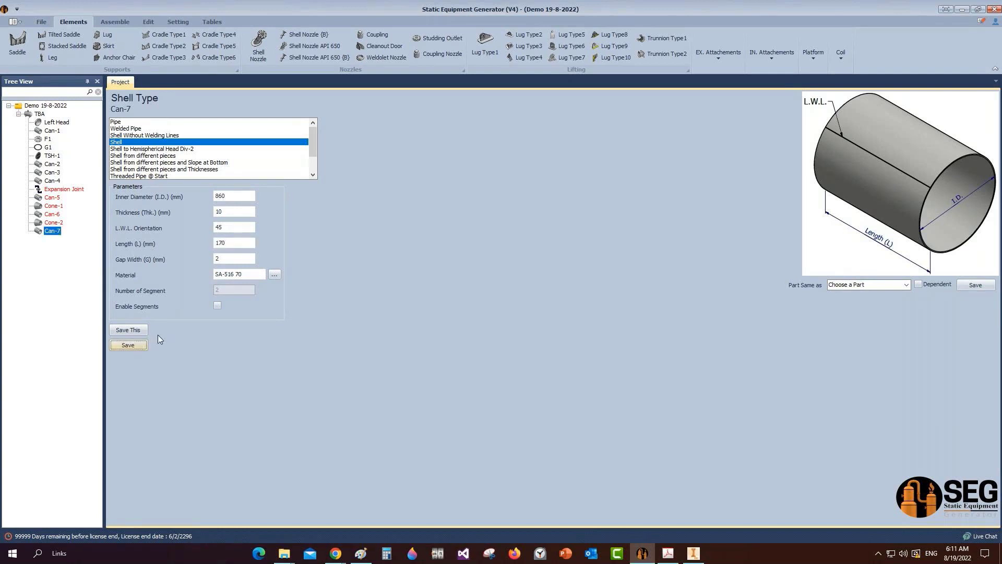
Step: Add a tubesheet named TSH-2 to TBA with the same parameters as TSH-1
click(42, 114)
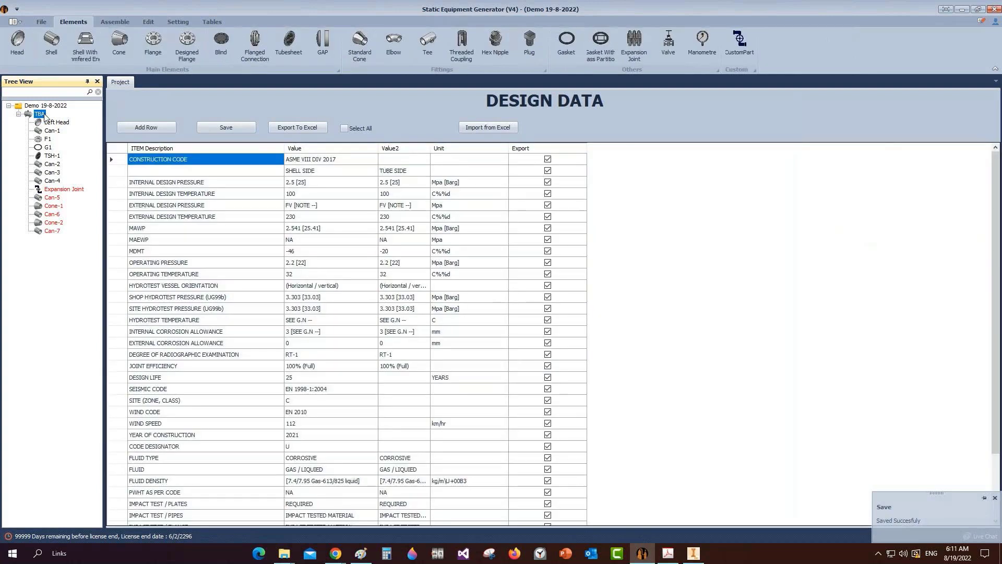
click(287, 47)
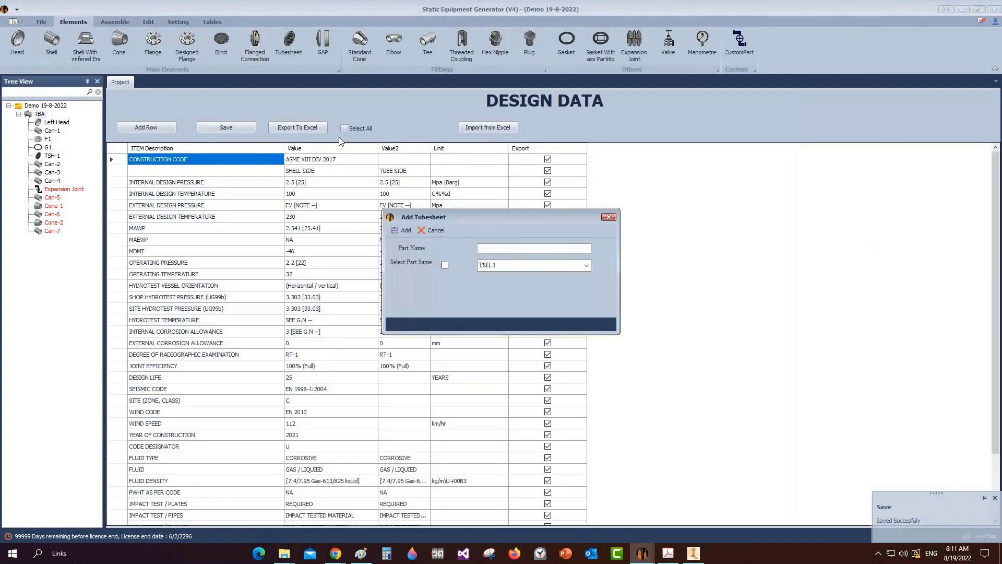
text(TSH-2)
click(445, 265)
click(404, 230)
Step: Set TSH-2's front-side pass partition to the plain 4 Passes layout
click(52, 240)
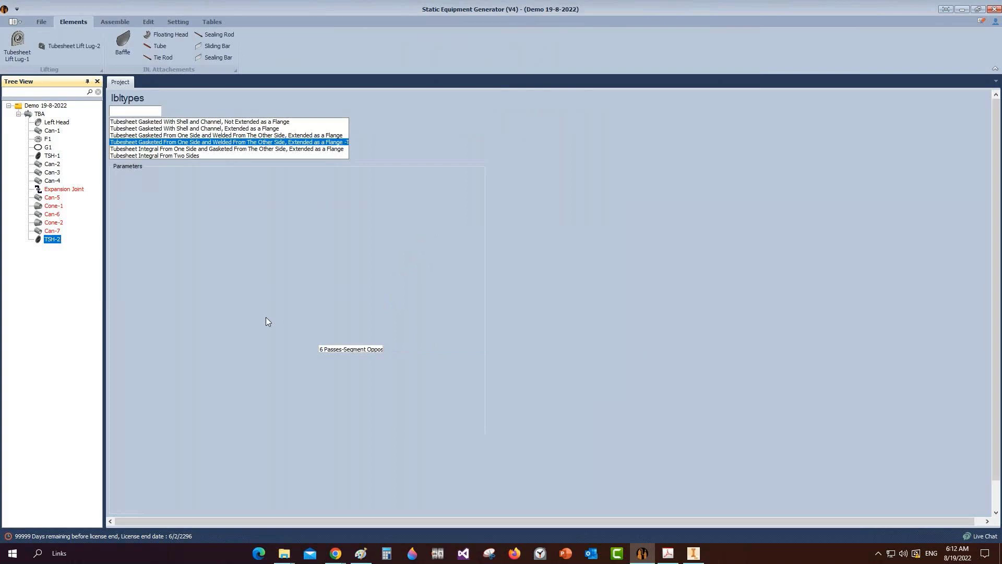
click(457, 361)
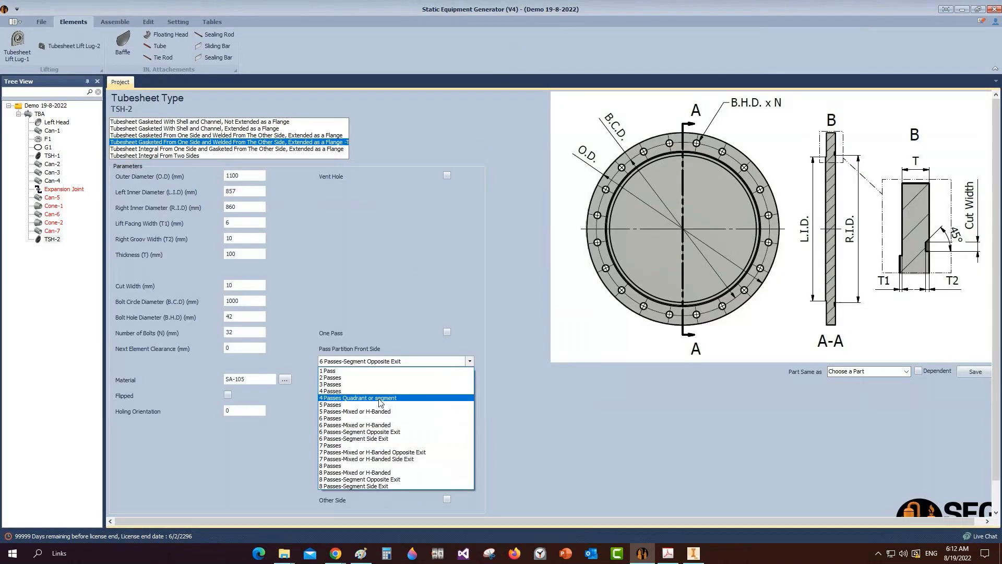
click(355, 392)
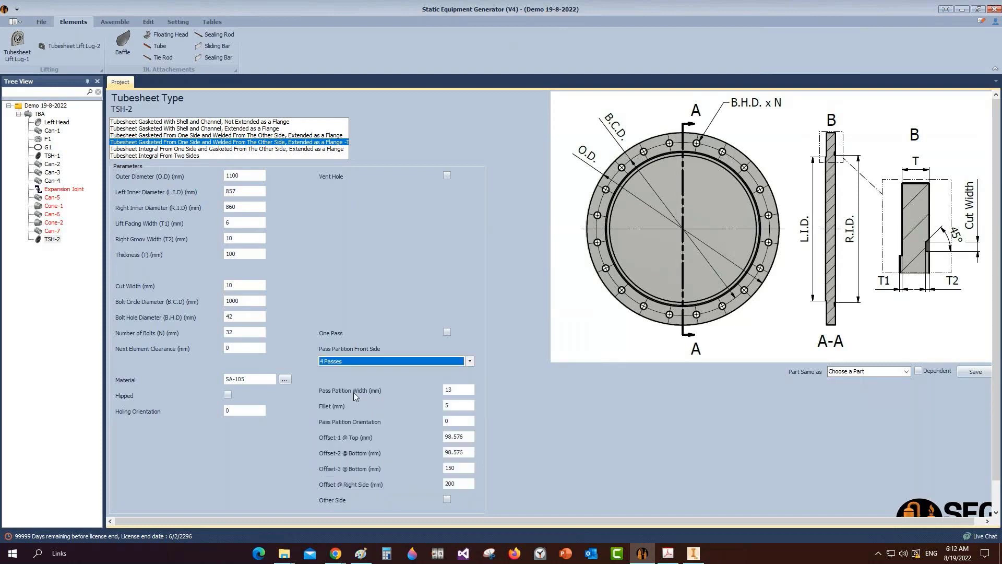
click(452, 408)
click(455, 420)
scroll(456, 414, down, 1)
mouse_move(667, 556)
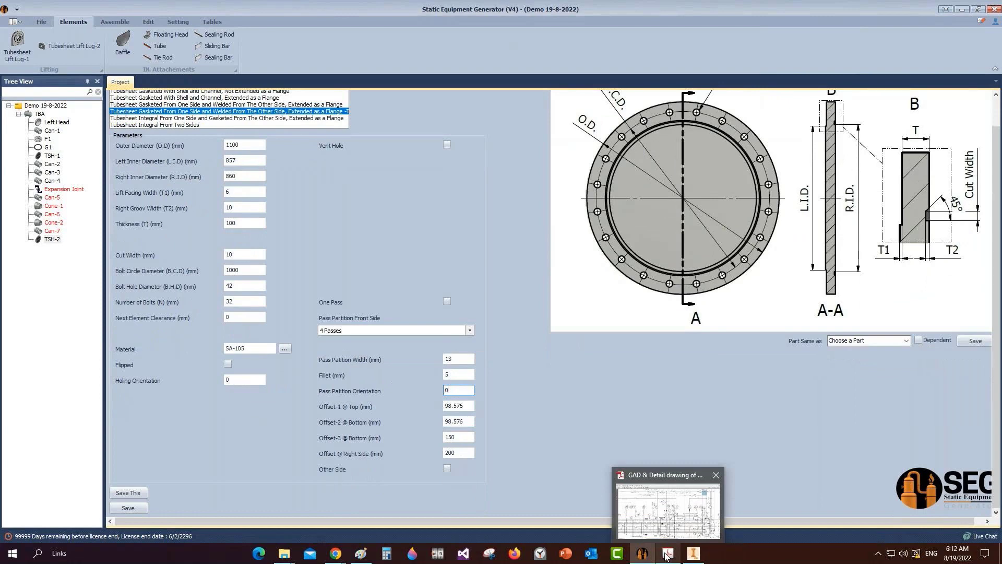
click(42, 24)
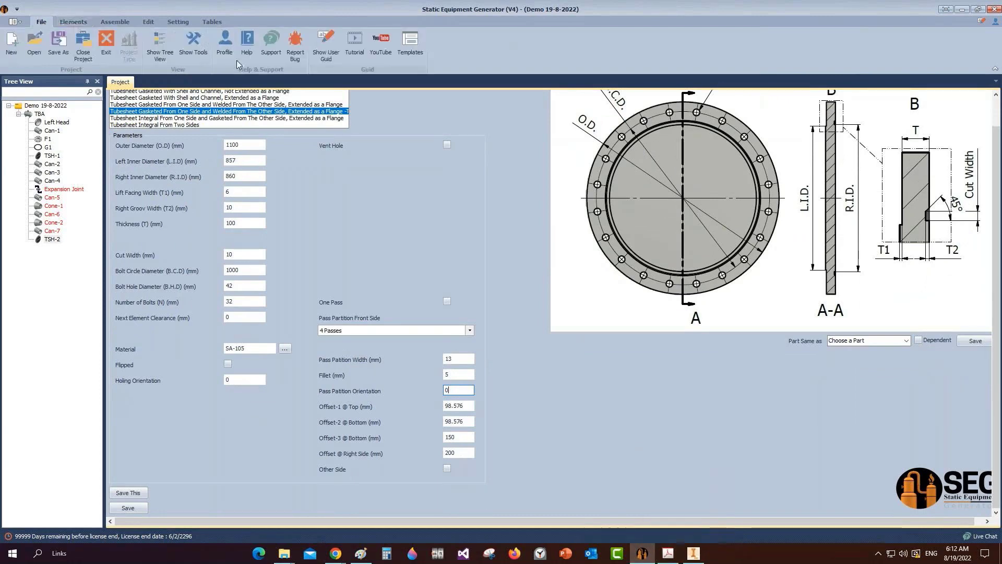
click(237, 51)
click(582, 304)
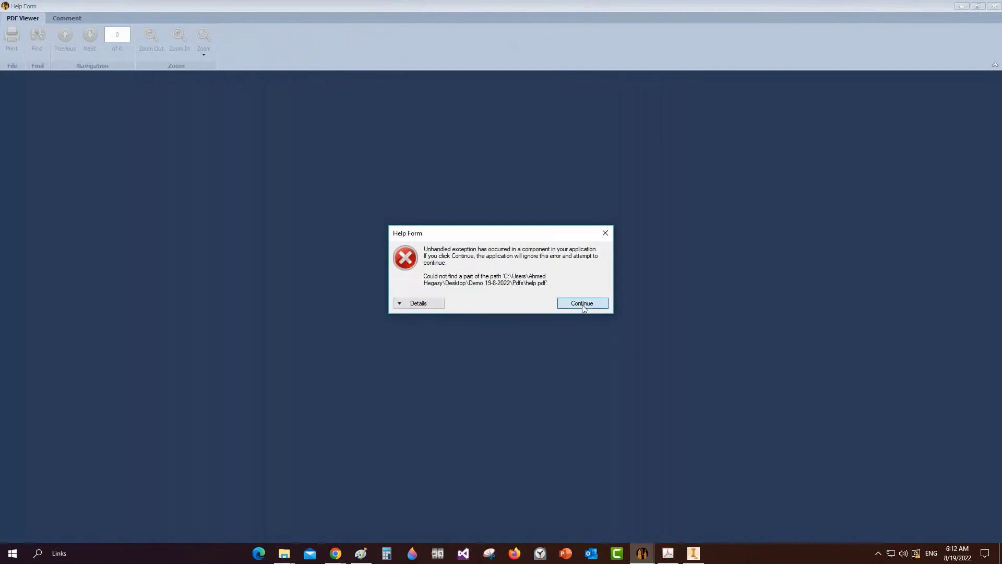
click(994, 8)
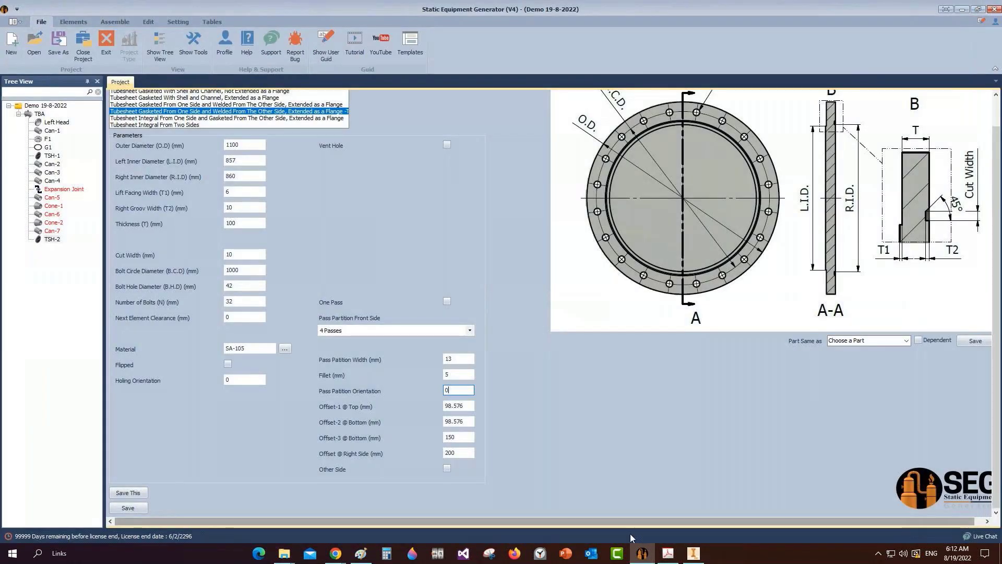
mouse_move(667, 547)
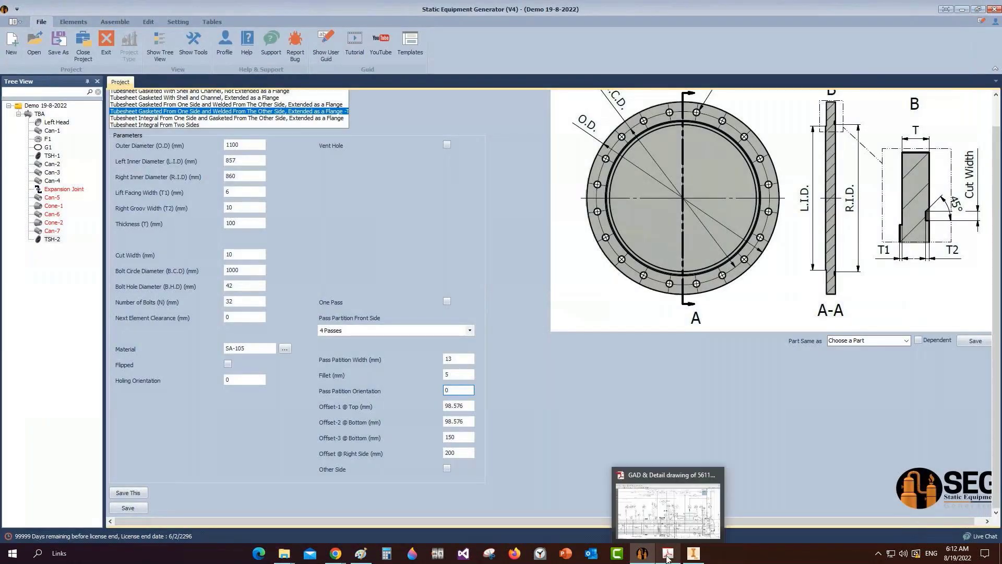
Step: Make TSH-2 flipped and save the tubesheet
click(132, 508)
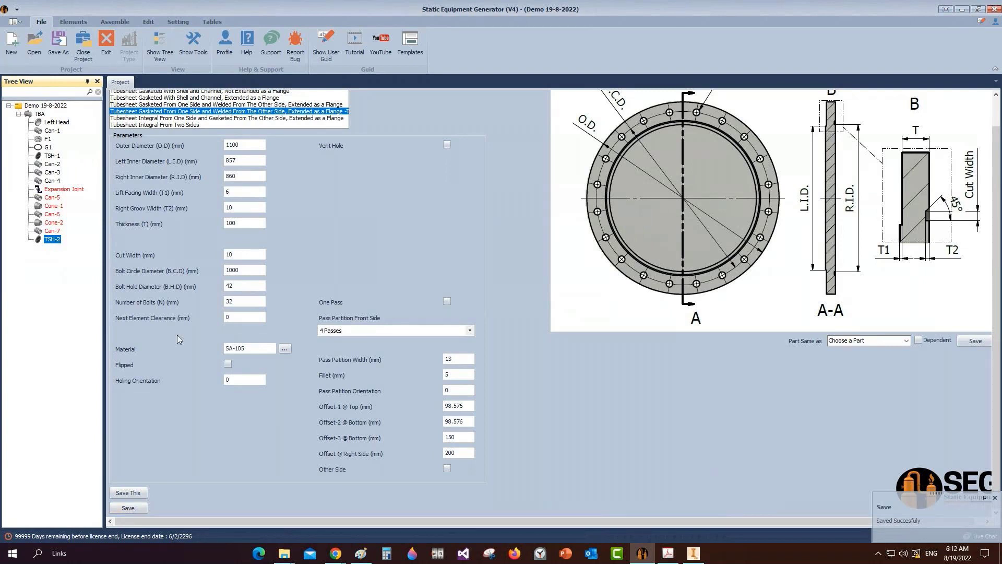
click(227, 364)
click(128, 508)
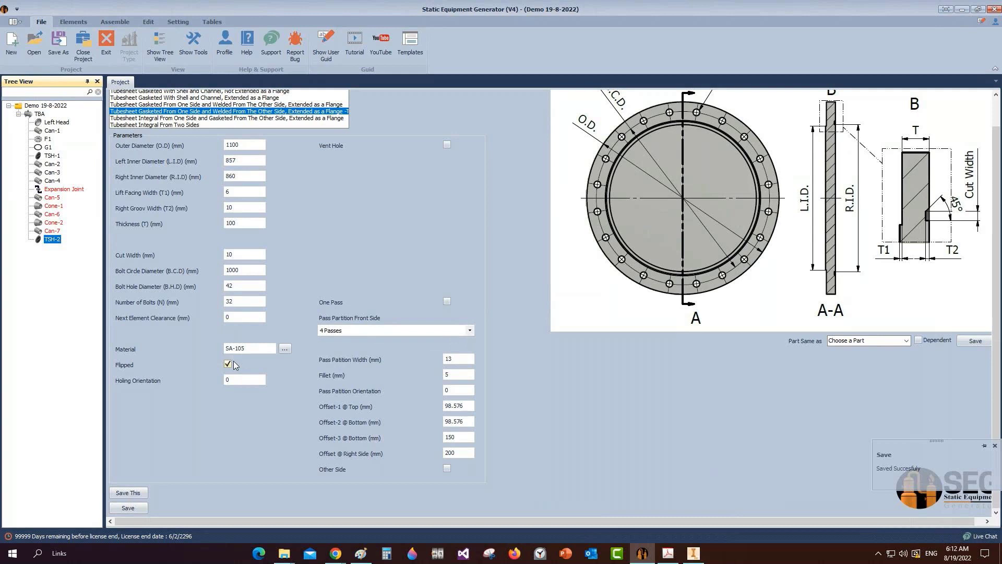
Step: Try to generate the tubesheet bundle from TSH-1
click(52, 159)
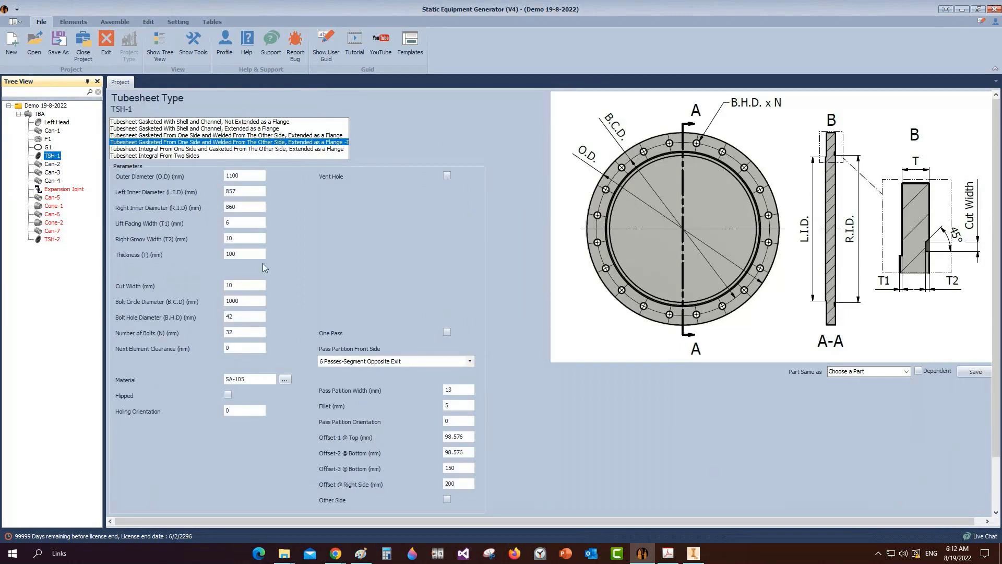
scroll(185, 400, down, 1)
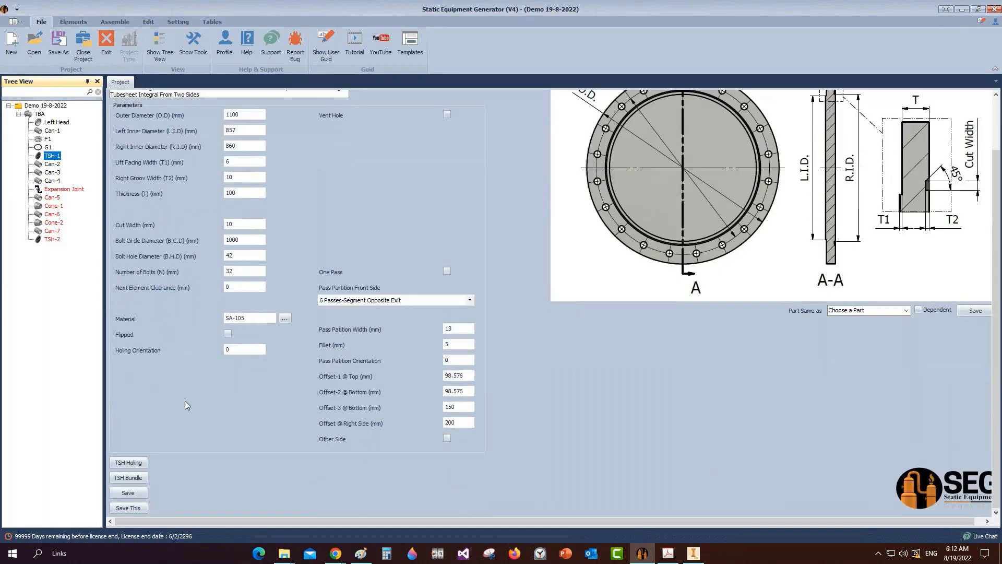
click(138, 478)
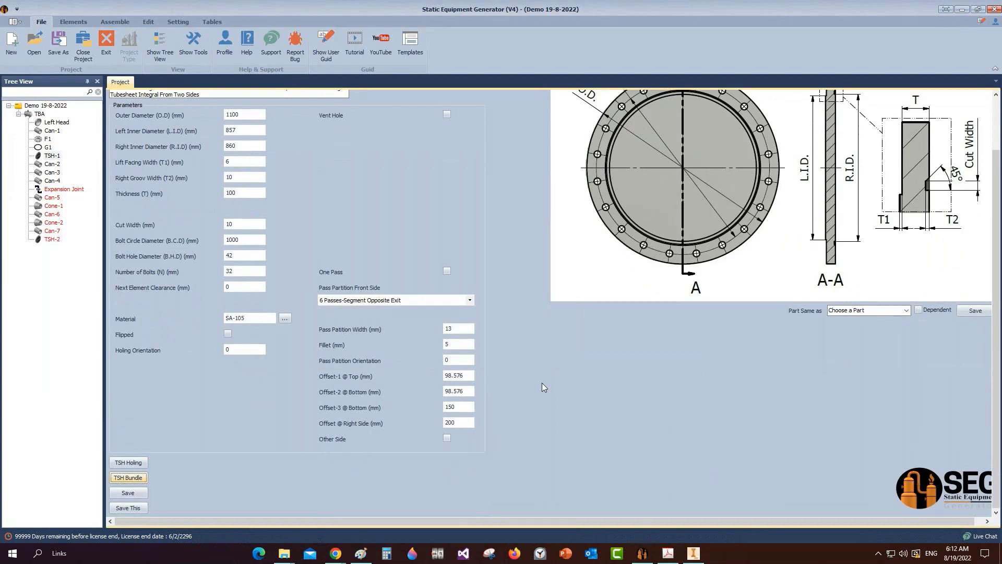
click(586, 305)
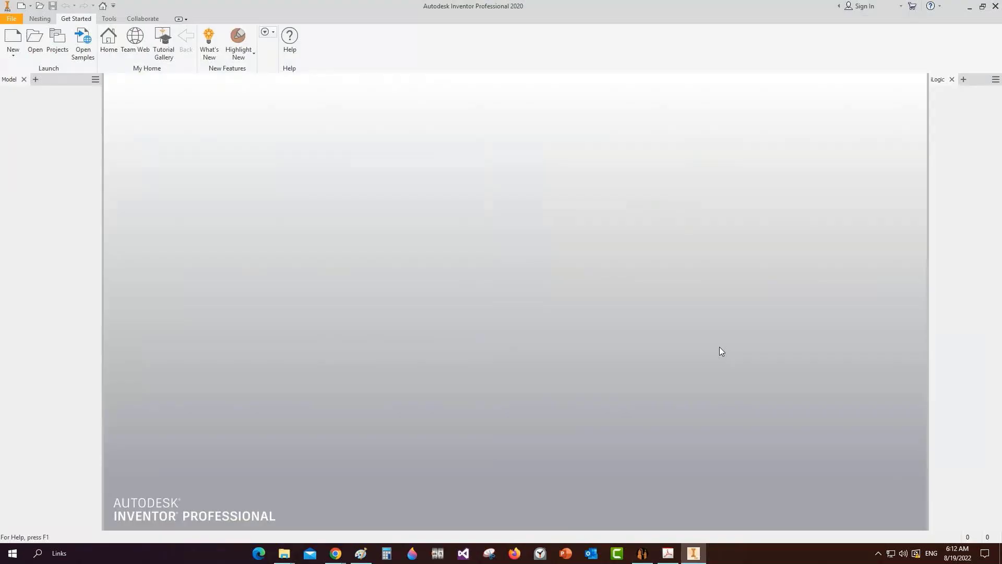
click(968, 7)
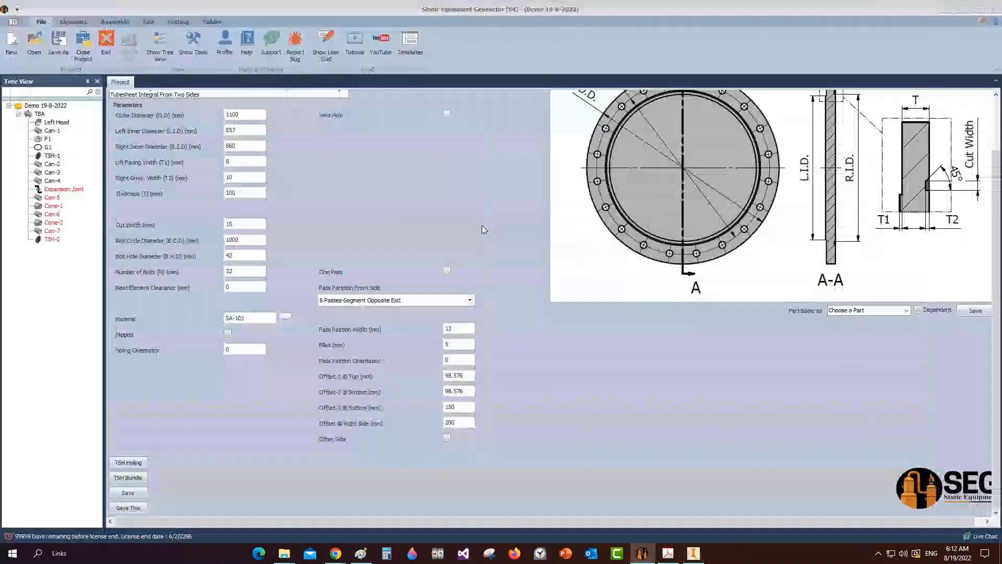
Step: Permanently delete the Tubesheet Bundle folder from the Demo 19-8-2022 project folder on the desktop and refresh the folder
click(963, 8)
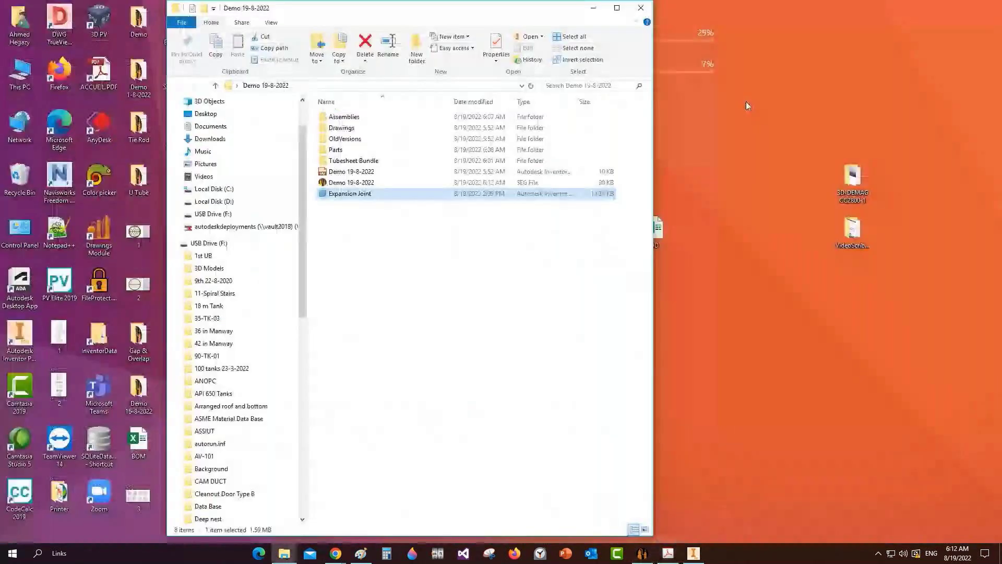
click(598, 11)
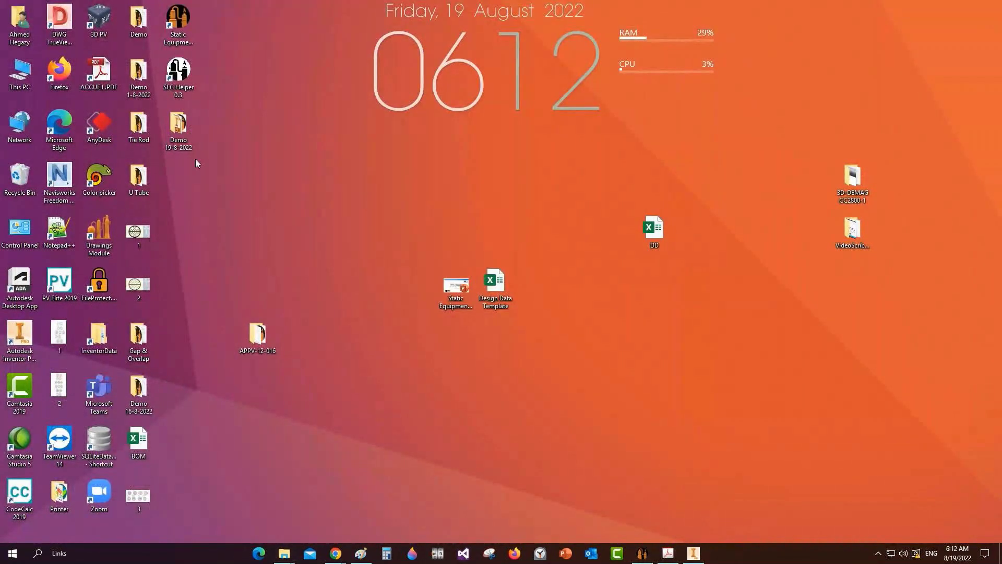
double_click(178, 139)
click(356, 182)
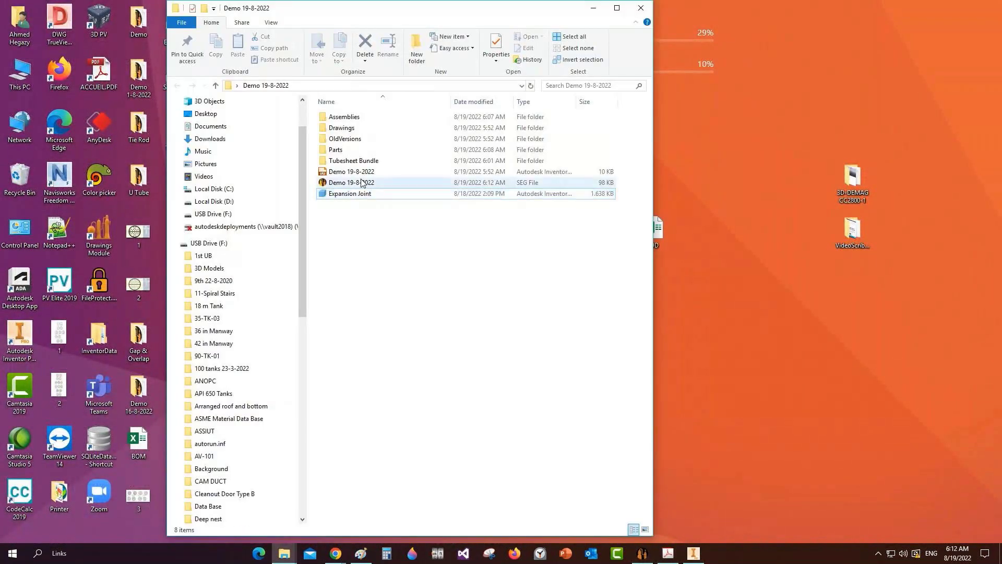
click(364, 161)
key(Delete)
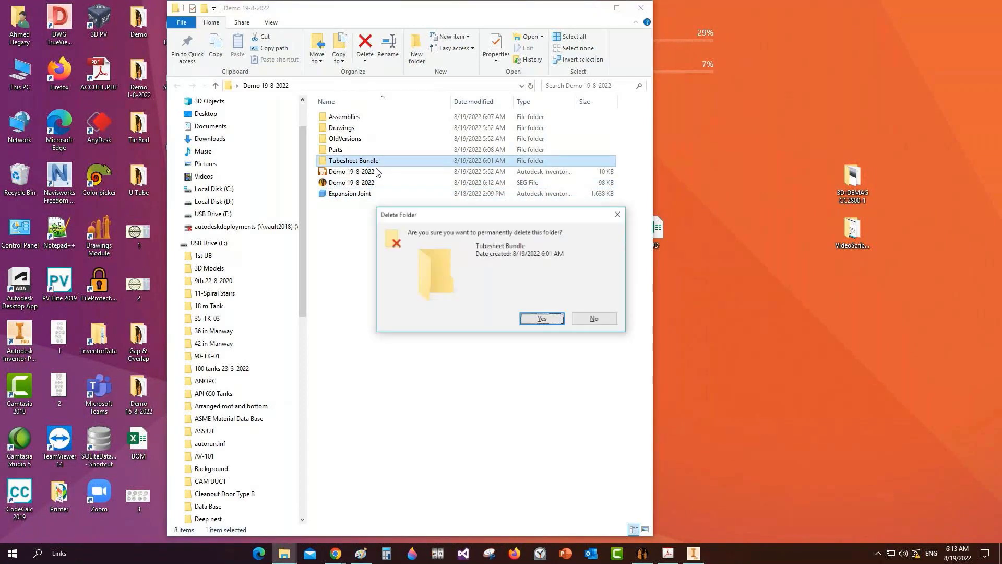
click(451, 265)
right_click(440, 266)
click(473, 309)
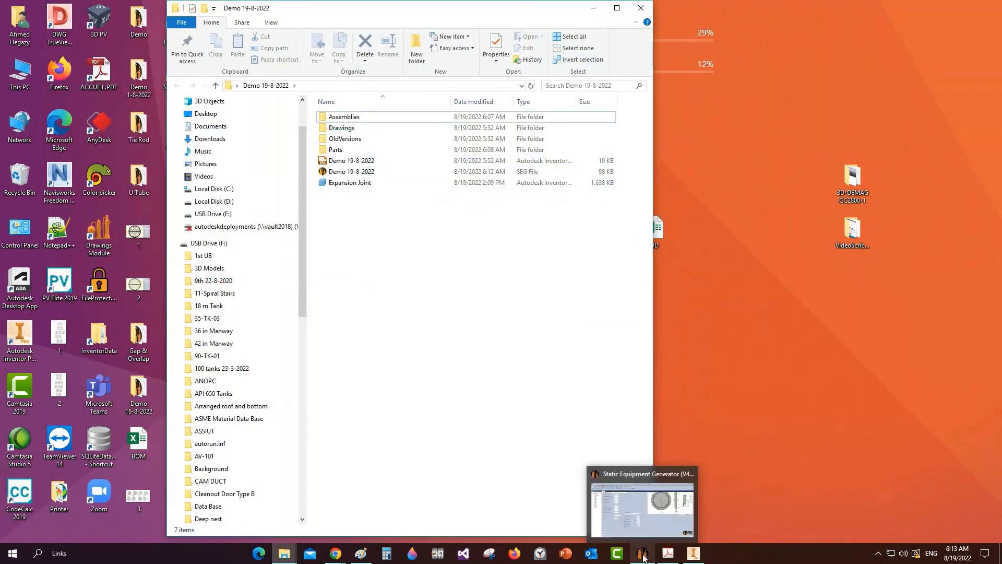
Step: Return to Static Equipment Generator, build the TBA assembly in Inventor with the newly added parts, and save it
click(641, 550)
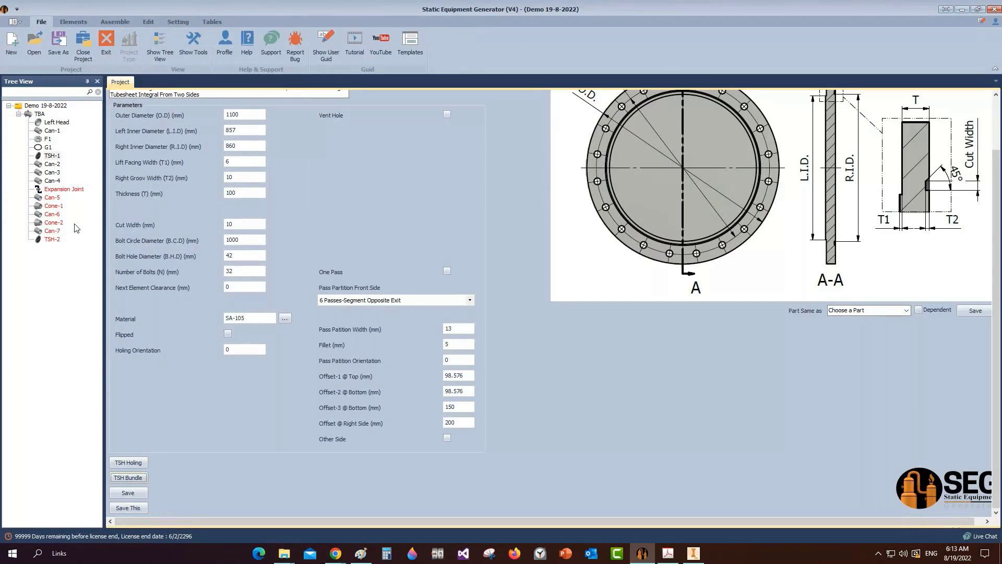
click(112, 21)
click(27, 48)
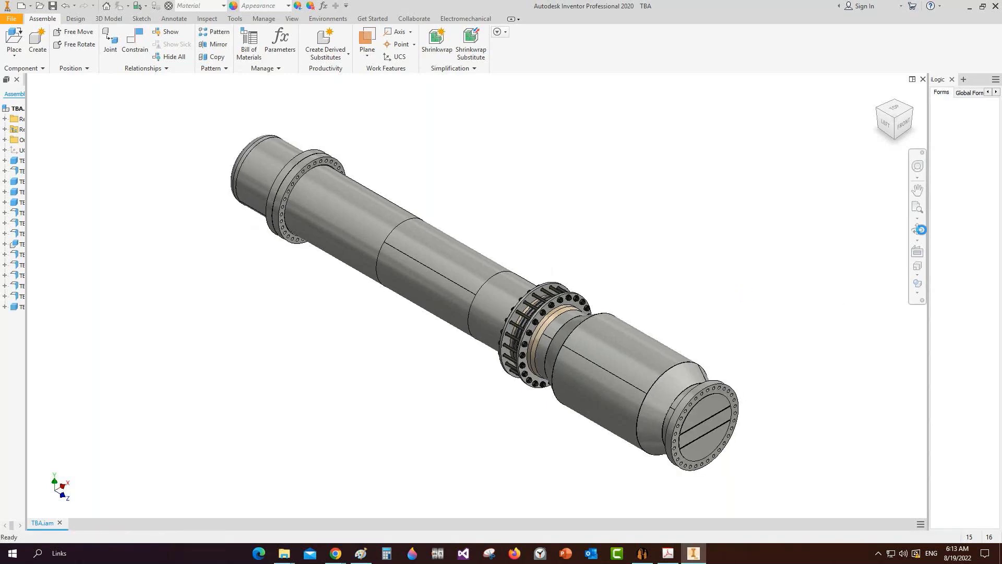
key(ctrl+s)
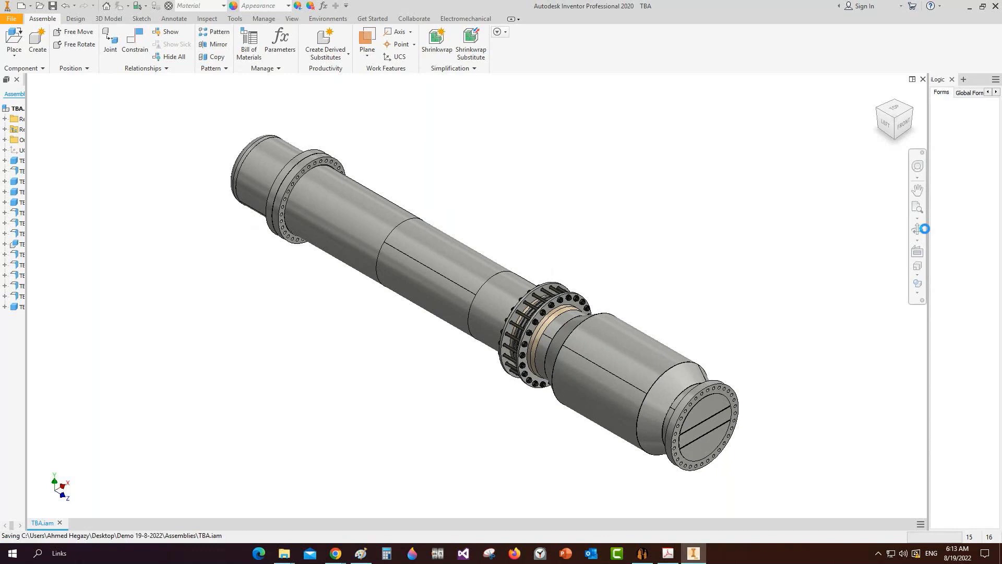
click(918, 231)
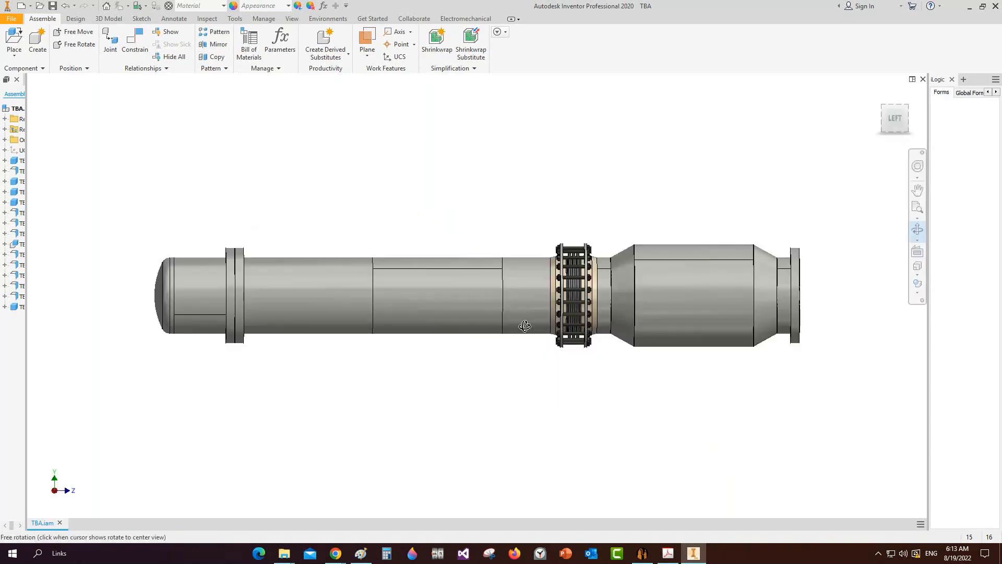
Step: Return to Static Equipment Generator, try to generate the tubesheet bundle from TSH-1 and inspect the error details
drag(524, 326, 500, 336)
key(Escape)
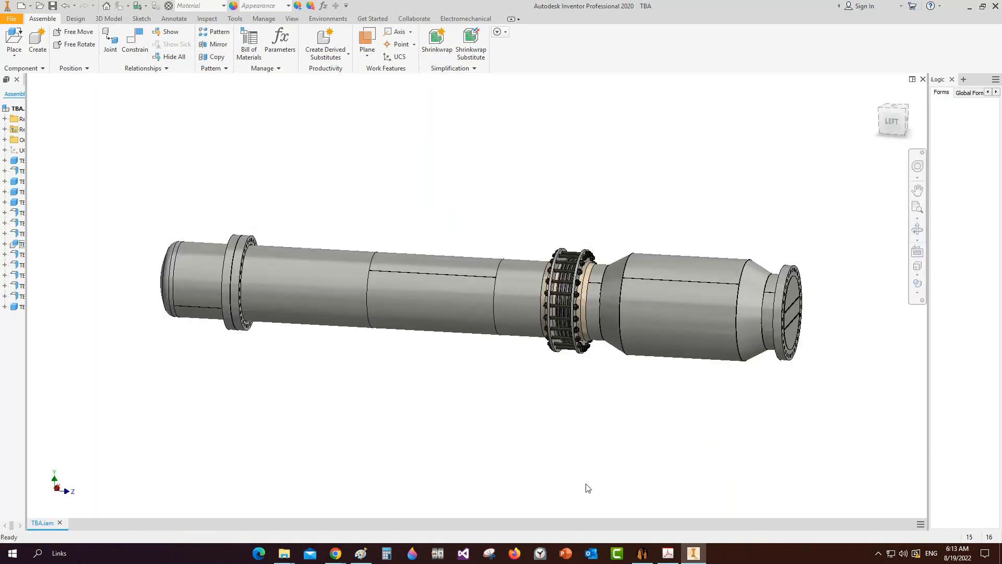
key(alt+Tab)
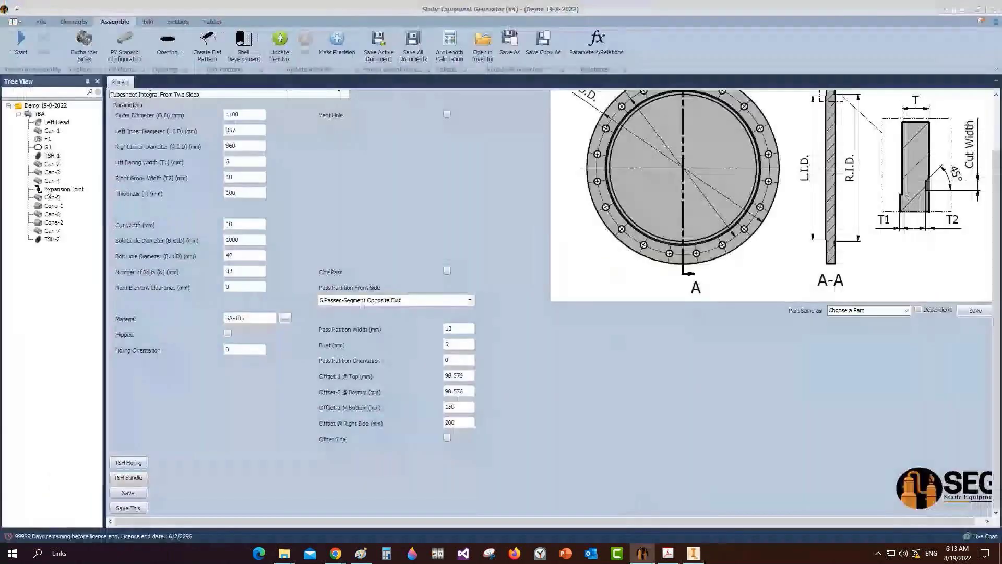
click(128, 477)
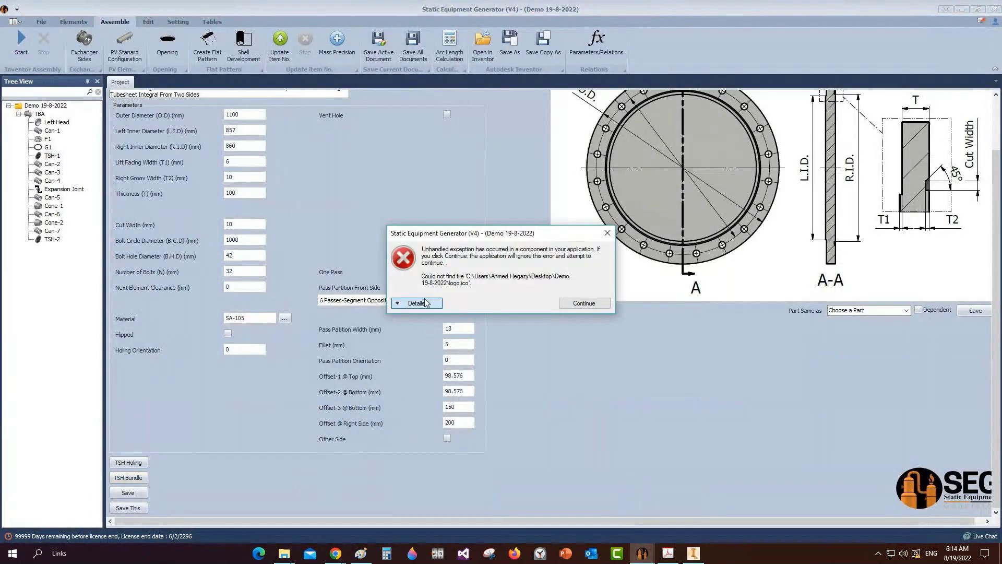
click(416, 303)
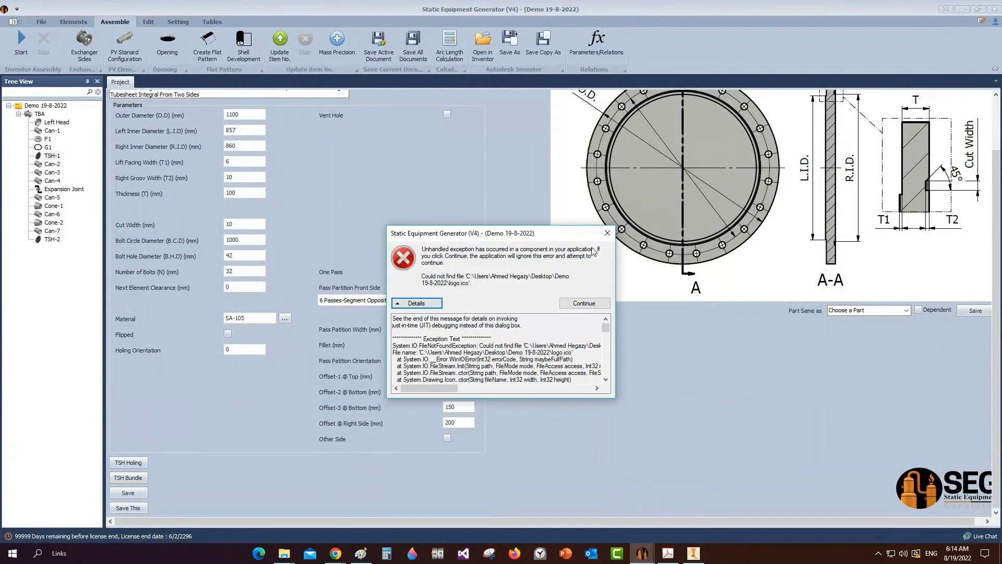
click(606, 233)
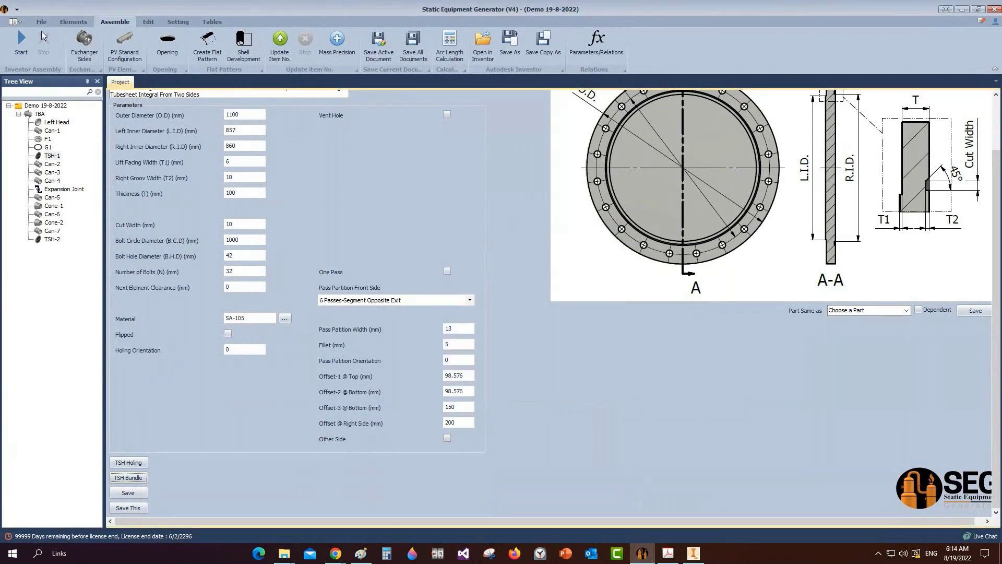
Step: Exit Static Equipment Generator, close Inventor and minimize the project folder window
click(42, 21)
click(105, 43)
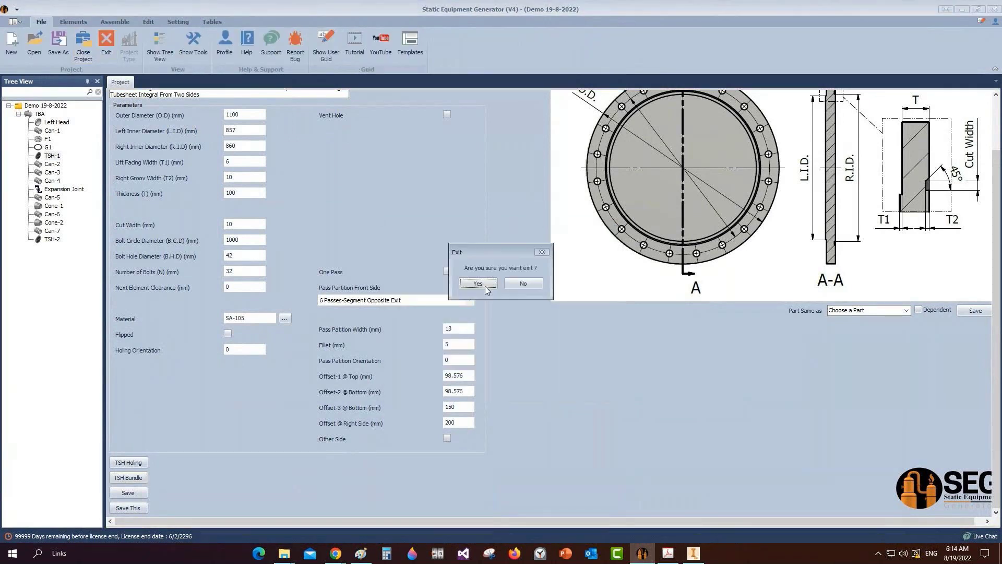
click(478, 284)
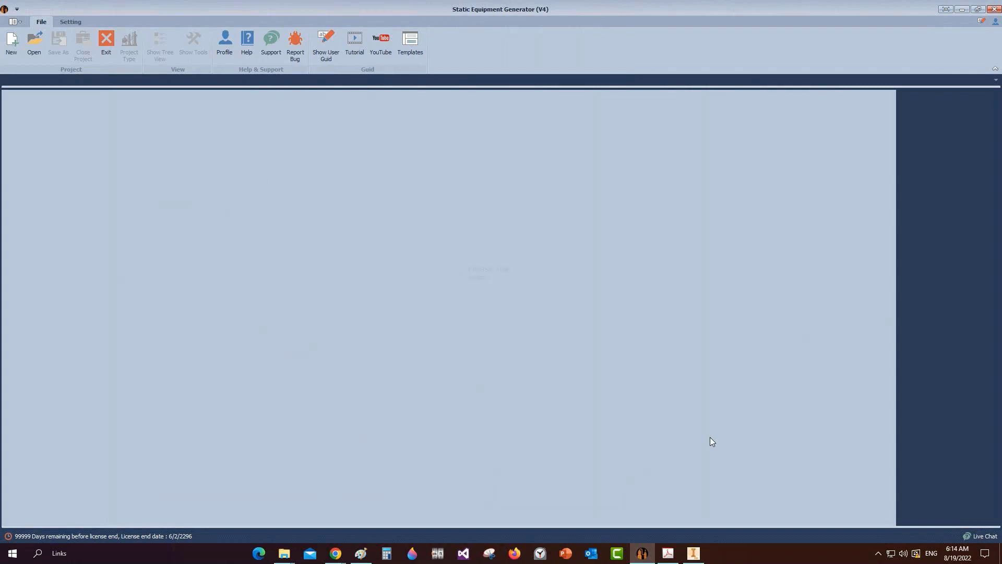
key(alt+Tab)
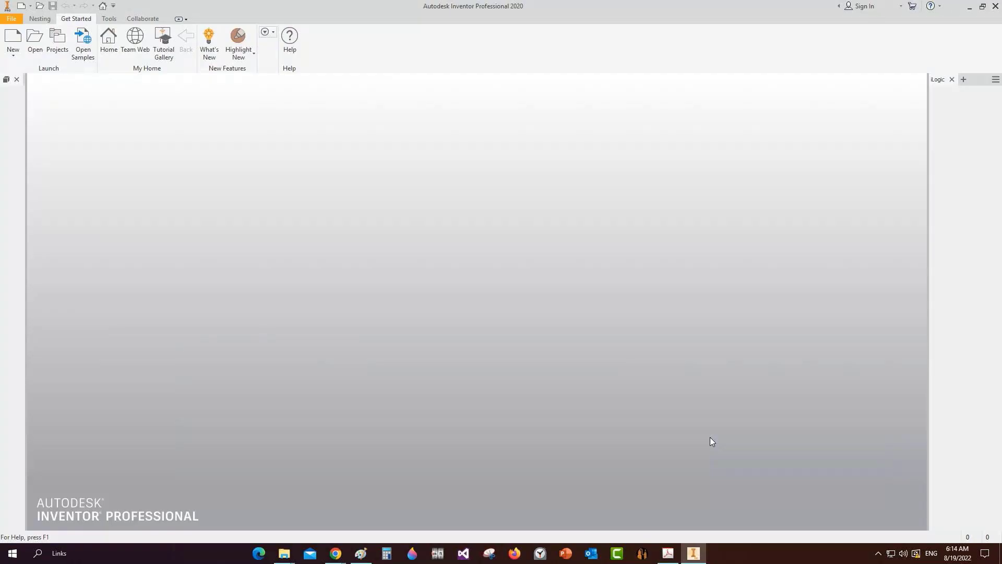
click(995, 6)
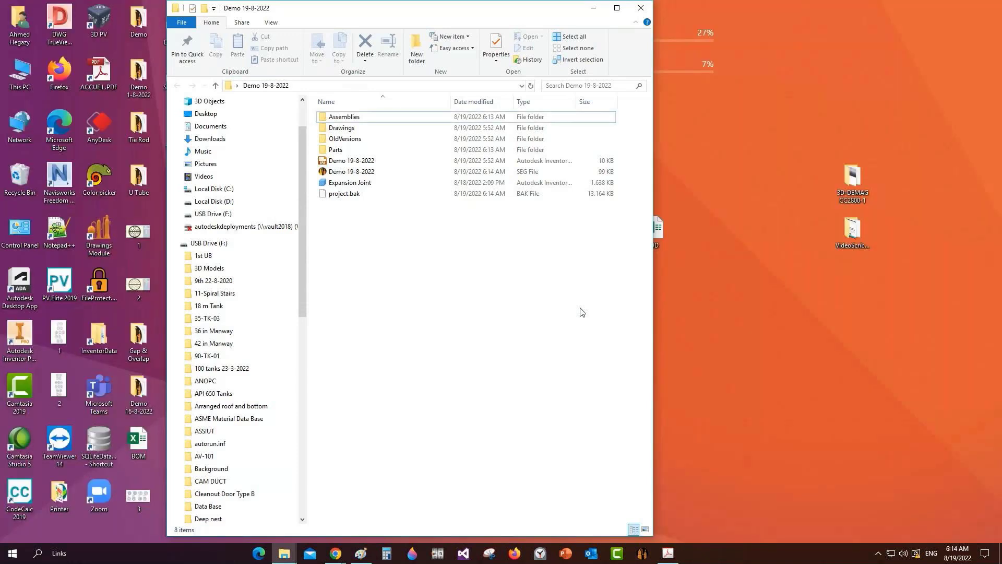
click(593, 8)
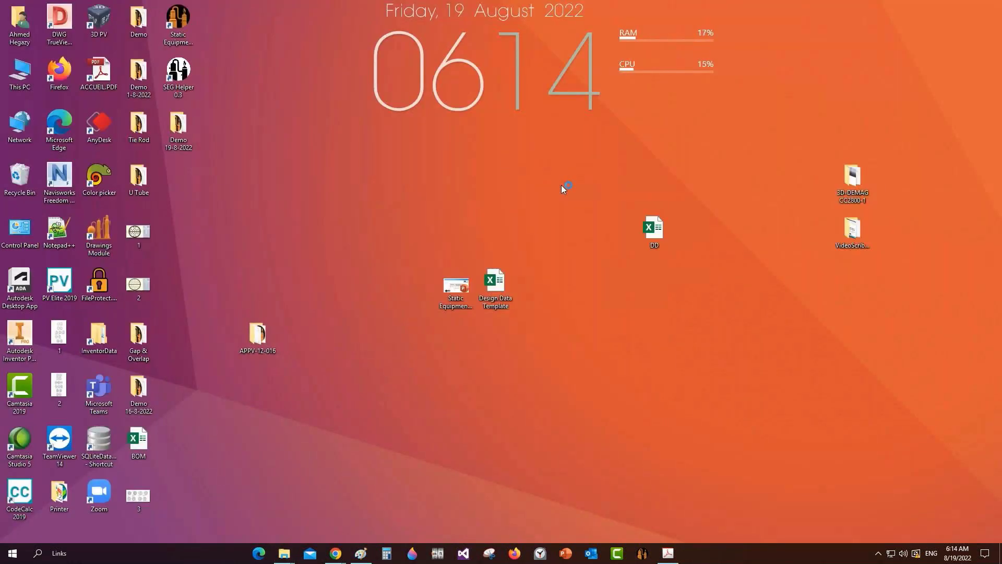
Step: Look through the running processes in Task Manager for leftover Autodesk processes and close it
key(ctrl+shift+Escape)
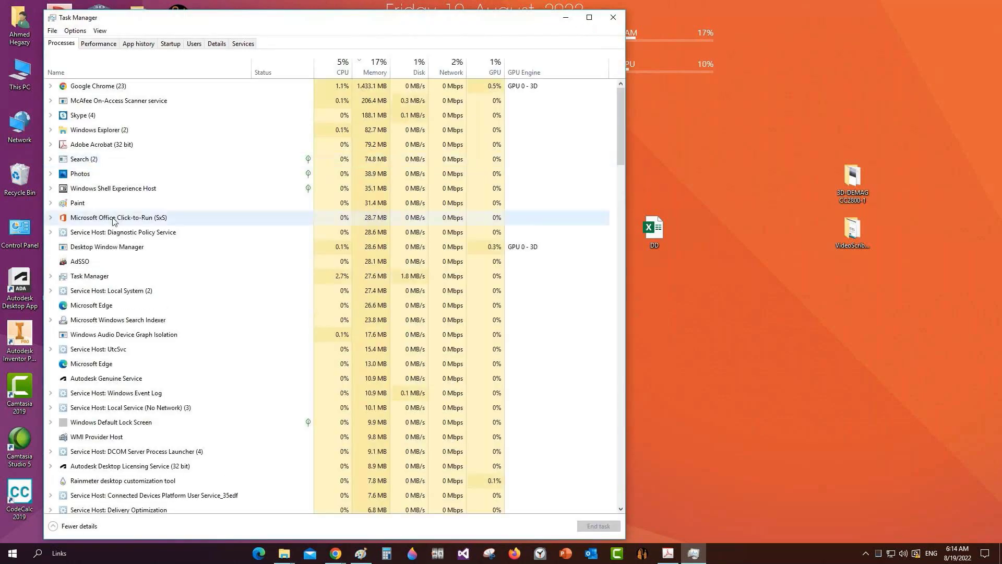
click(113, 194)
key(a)
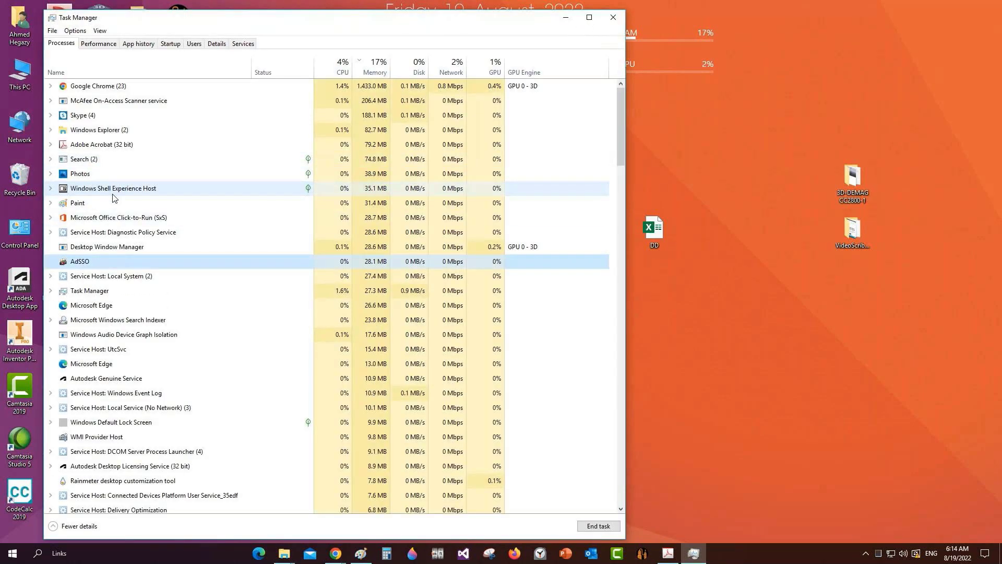
key(a)
key(a)
key(a)
key(a)
key(a)
key(a)
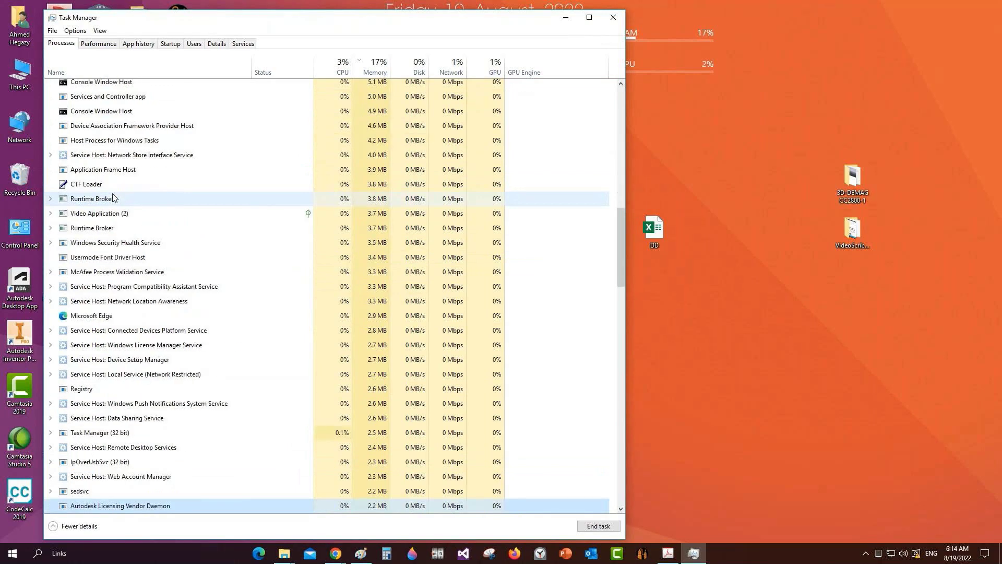
key(a)
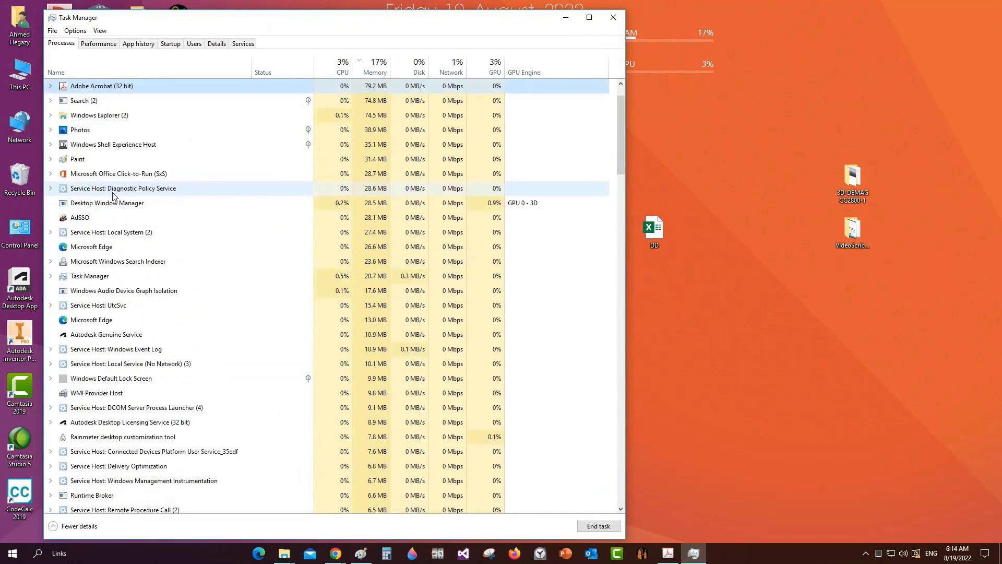
click(613, 17)
Step: Refresh the desktop, relaunch Inventor and check the contents of the Demo 19-8-2022 project folder
right_click(670, 101)
click(715, 133)
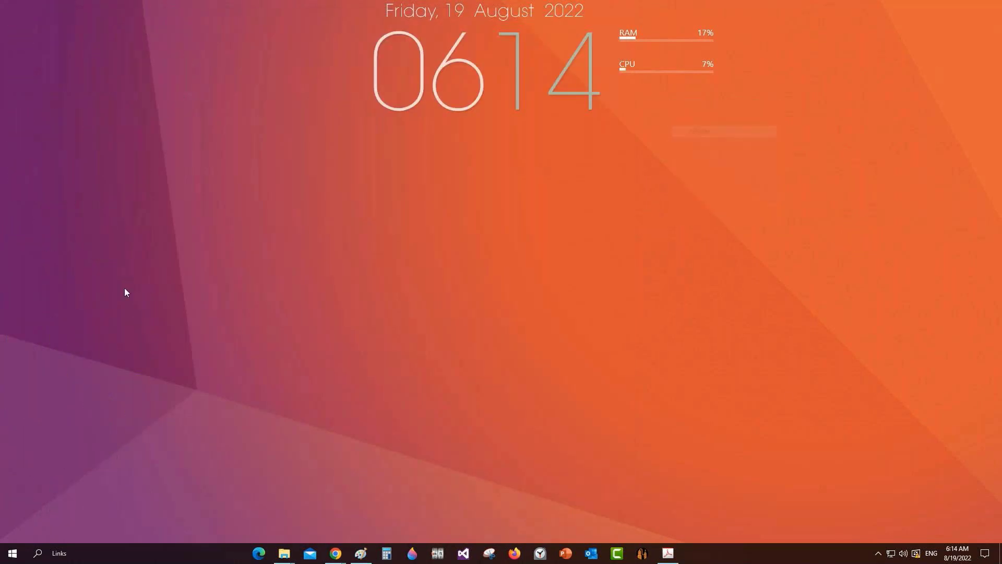
right_click(262, 127)
click(298, 157)
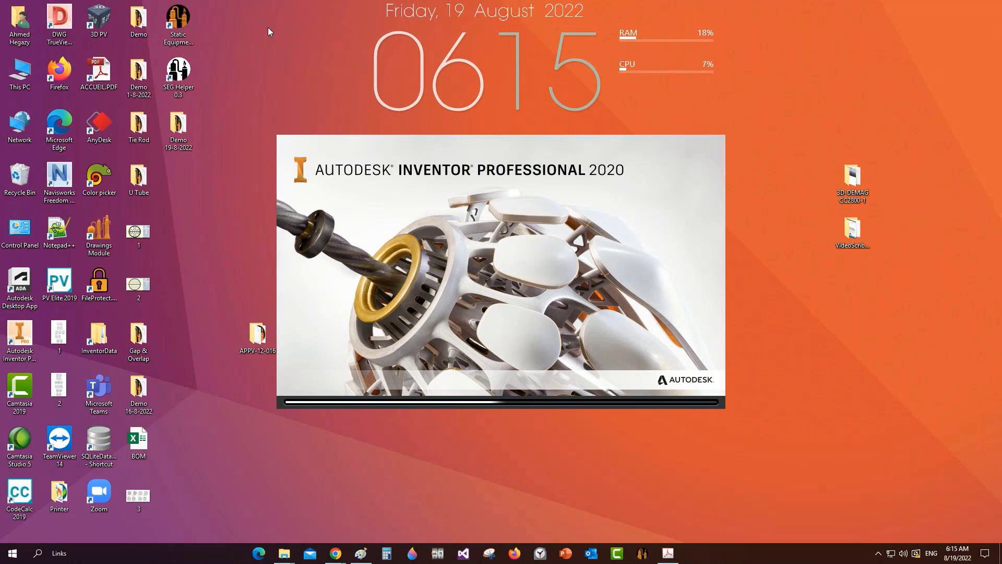
double_click(185, 136)
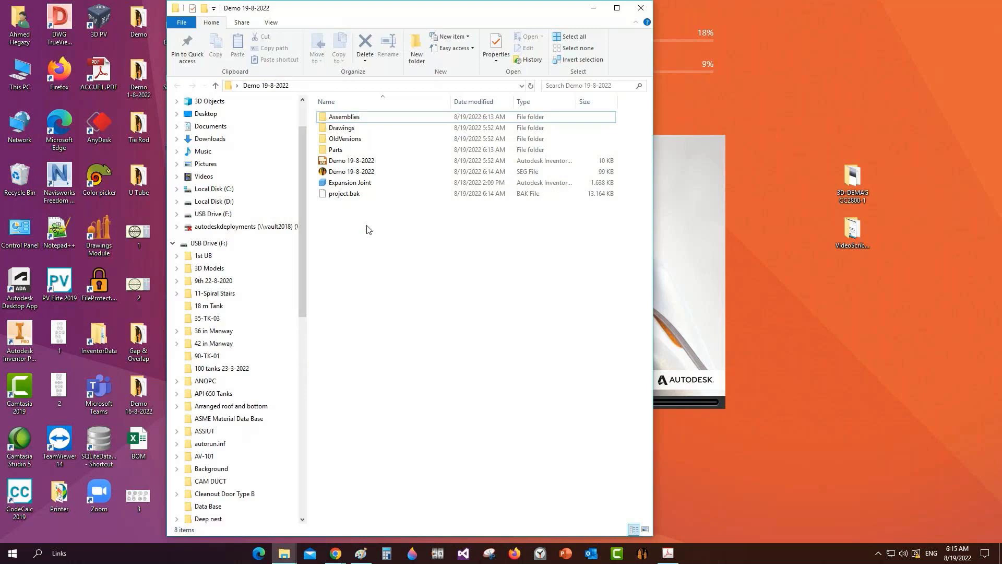
click(640, 7)
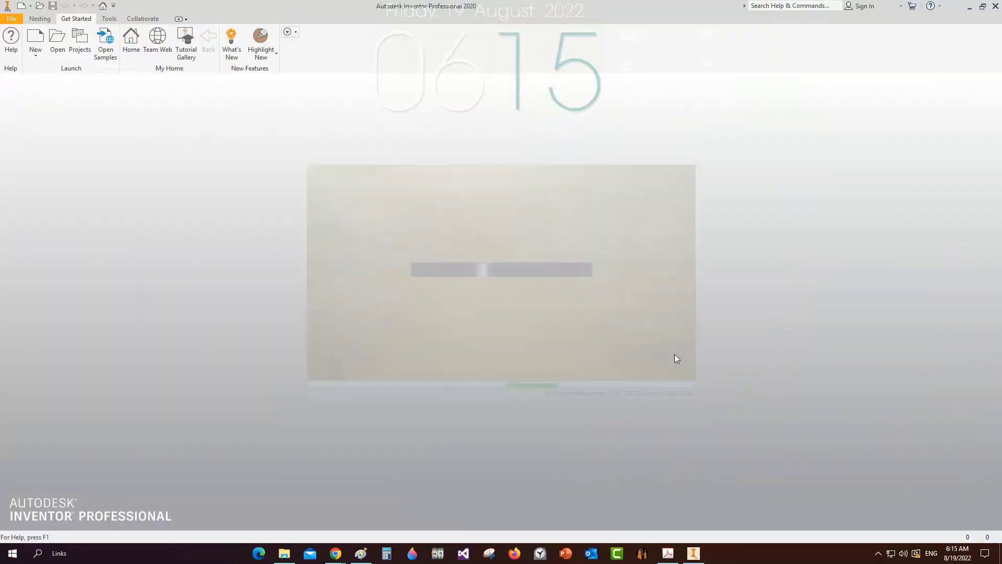
Step: Minimize Inventor and reopen the Demo 19-8-2022 project in Static Equipment Generator
click(744, 6)
click(968, 7)
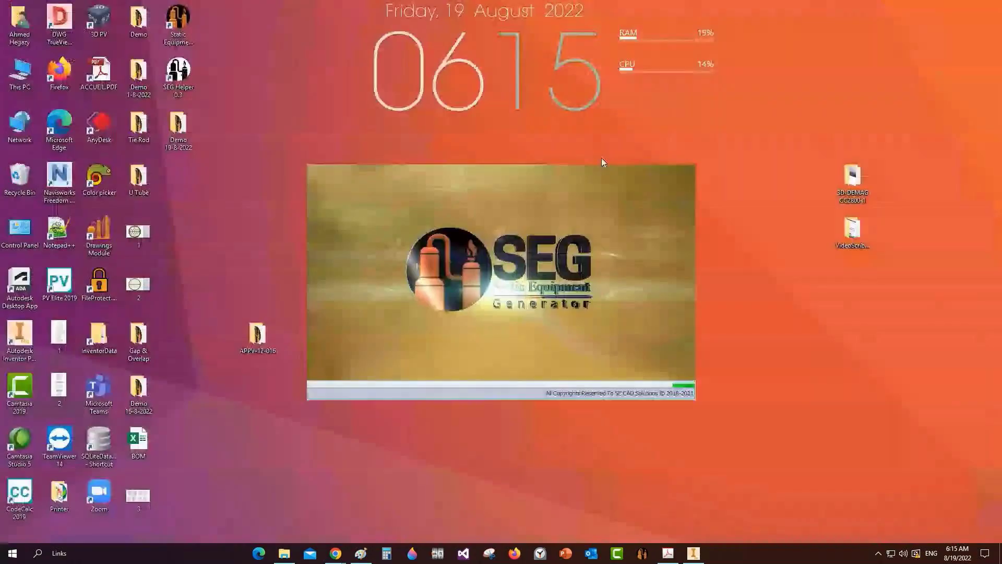
right_click(728, 43)
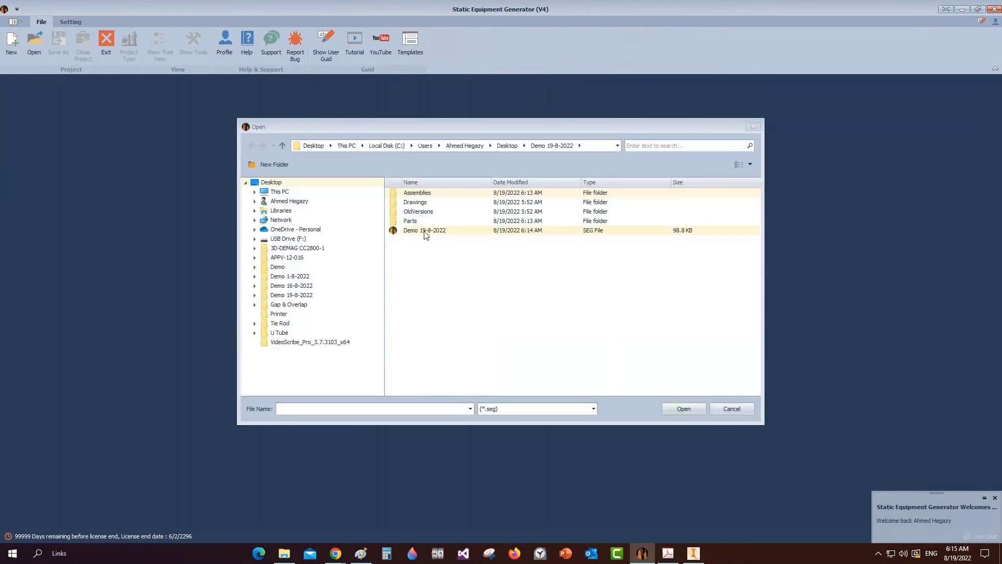
double_click(425, 231)
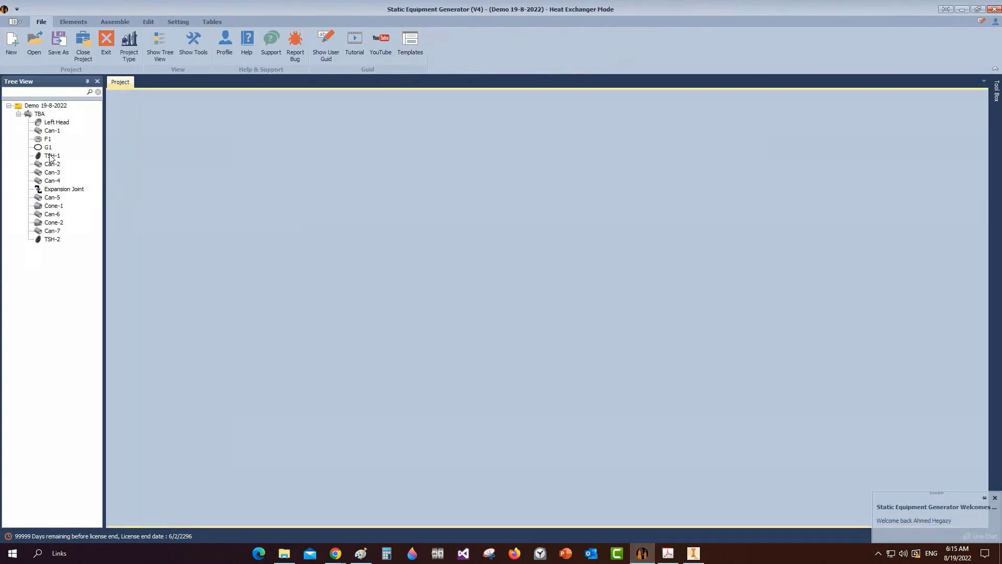
Step: Open the tube bundle layout of tubesheet TSH-1 and make its properties editable
click(50, 156)
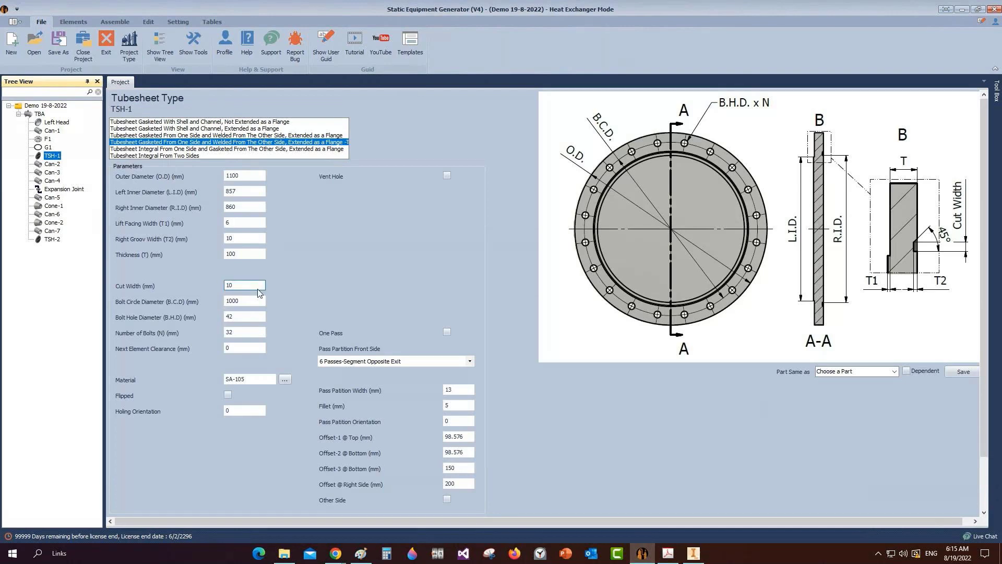
scroll(258, 290, down, 2)
click(134, 477)
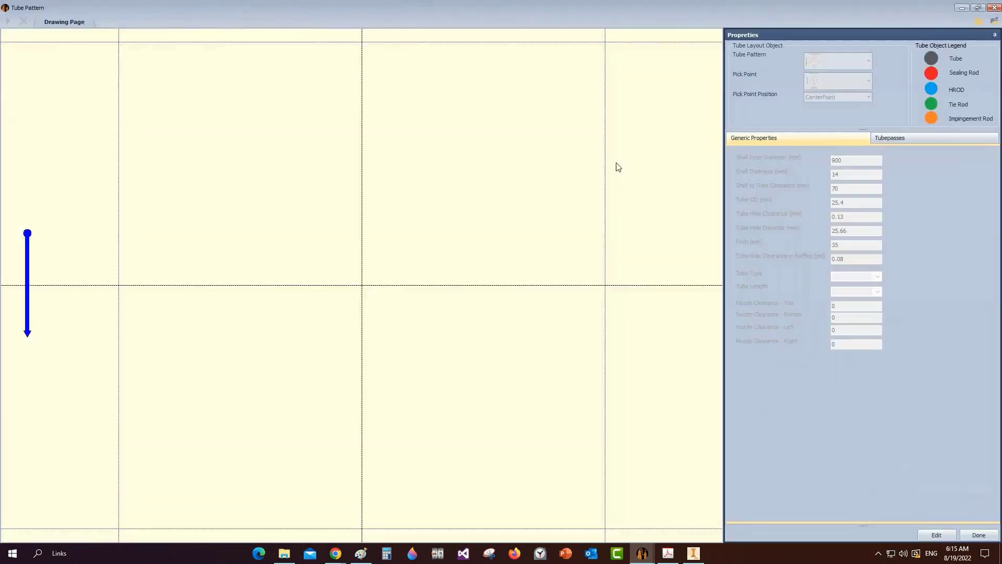
click(937, 535)
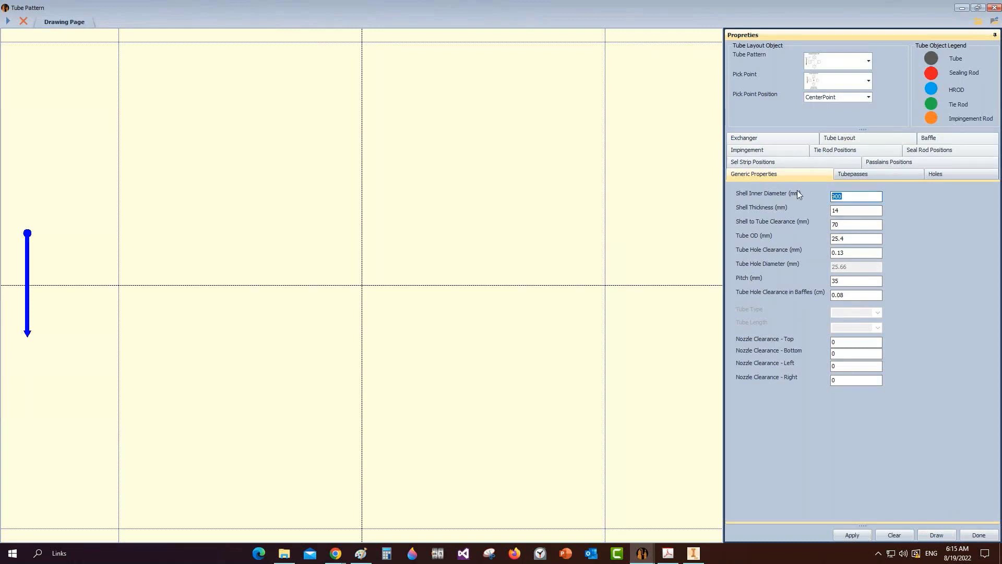
Step: Set shell inner diameter to 860 mm, shell thickness to 10 mm, shell-to-tube clearance to 50 mm, and top and bottom nozzle clearances to 100
text(860)
key(Tab)
text(10)
key(Tab)
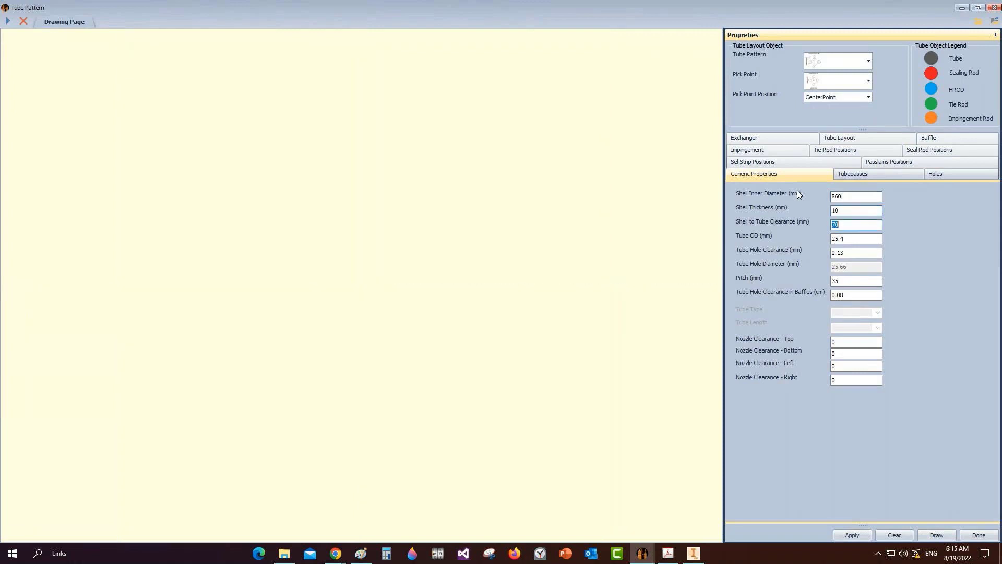
text(50)
key(Tab)
key(Tab)
key(Tab)
key(Tab)
key(Tab)
text(100)
key(Tab)
text(100)
Step: Choose the six-pass partition with one vertical and two horizontal lanes, enable vertical symmetry and draw the tube layout
click(862, 175)
click(871, 201)
scroll(872, 258, down, 3)
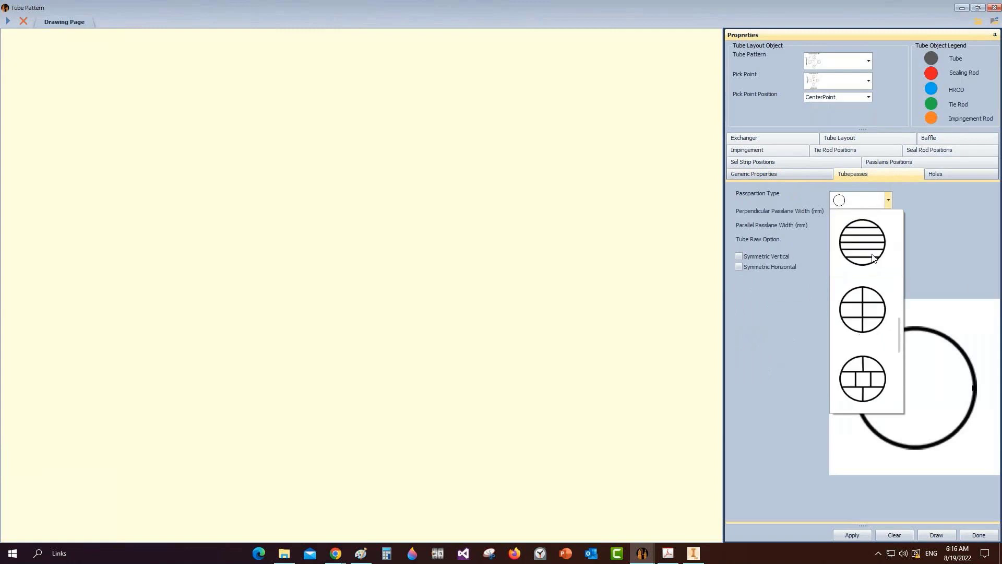
click(872, 258)
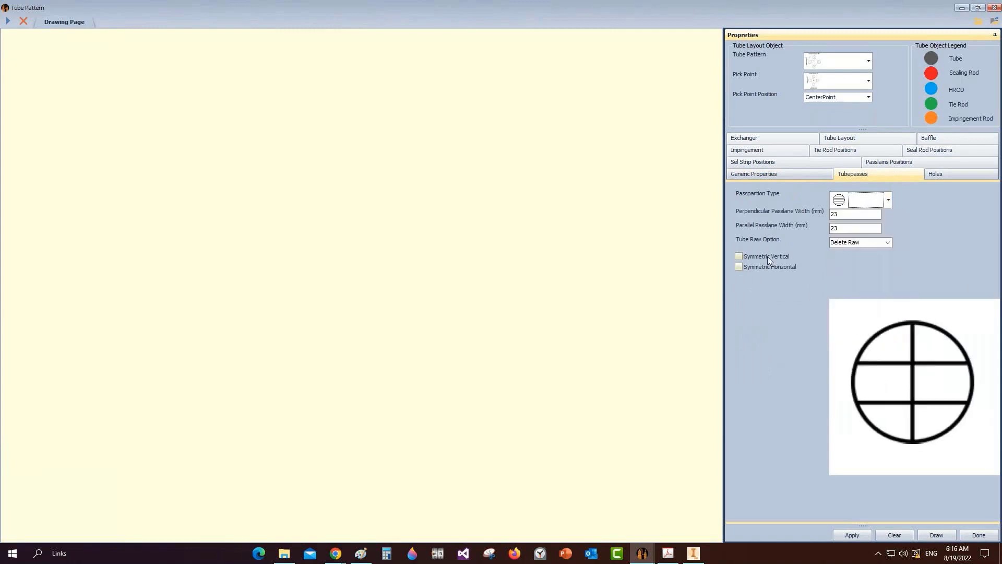
click(767, 255)
click(898, 166)
click(936, 534)
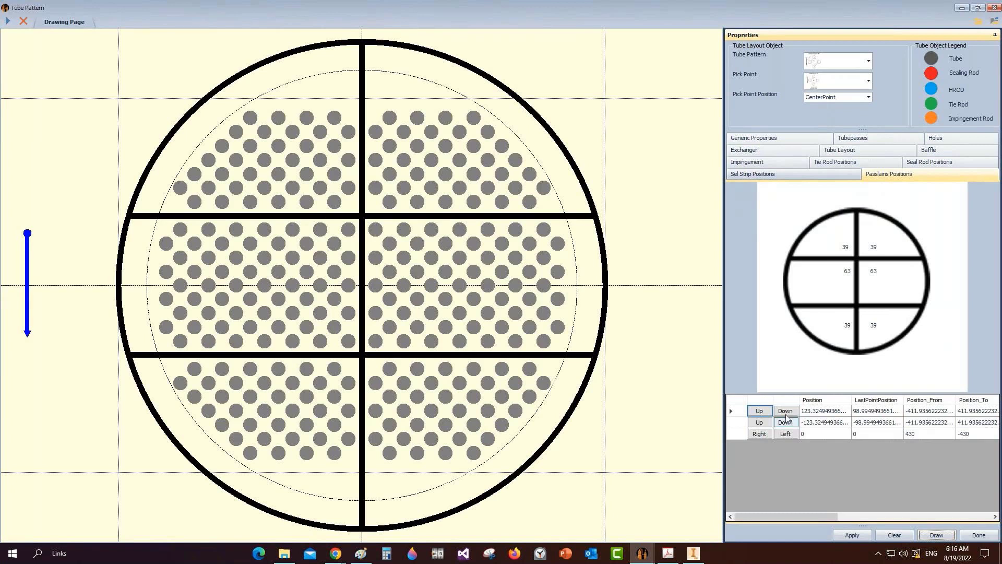
Step: Move both horizontal pass lanes one tube row toward the centre and save the tube layout file
click(786, 413)
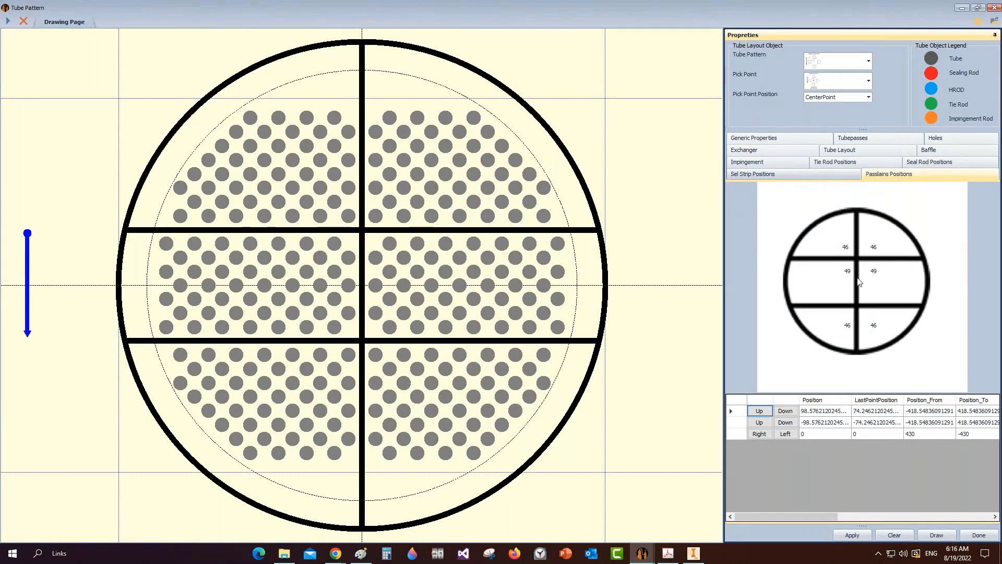
click(994, 22)
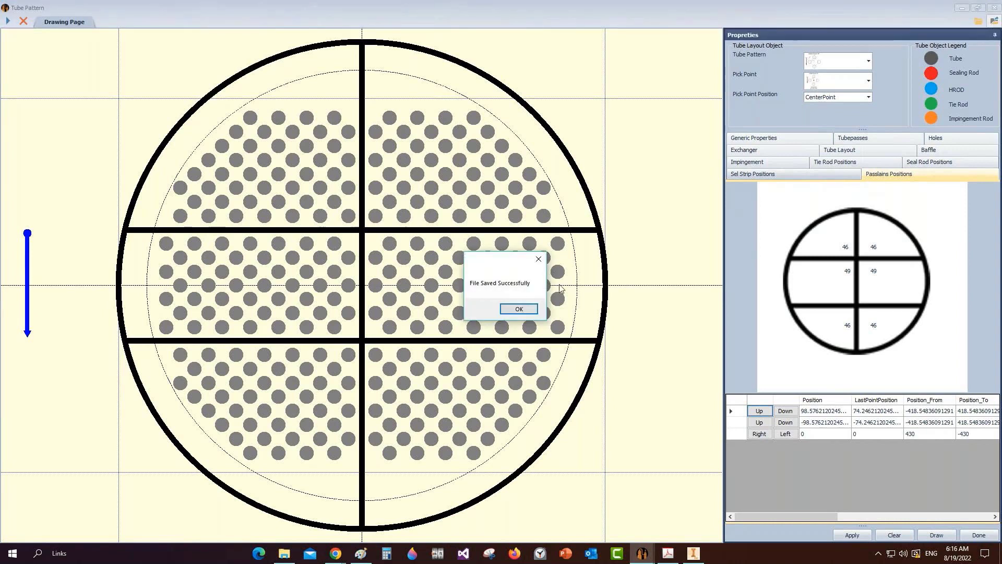
key(Return)
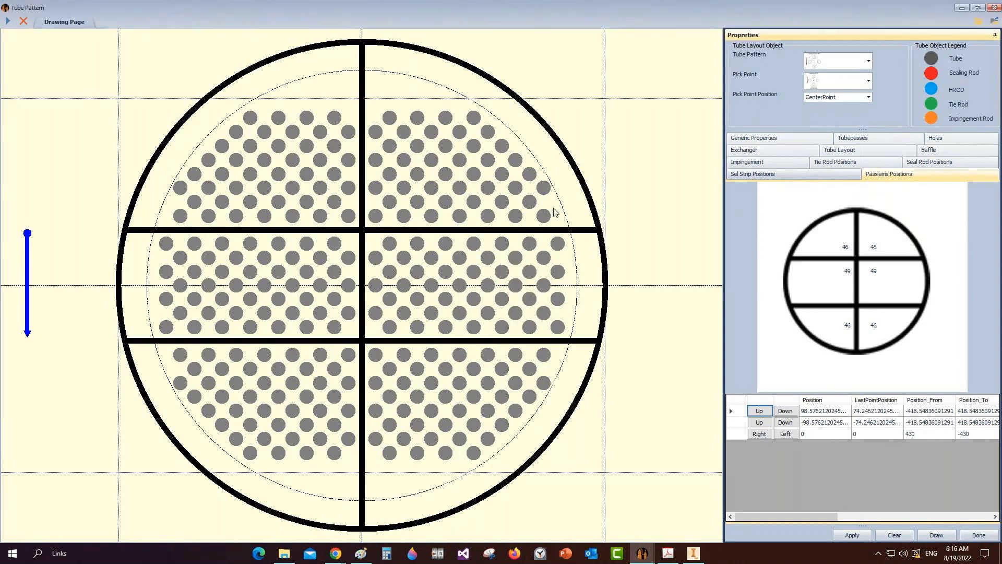
Step: Open the TBA-Tubesheet JSON file from the Tubesheet Bundle folder of the Demo 19-8-2022 project in Notepad++
click(692, 548)
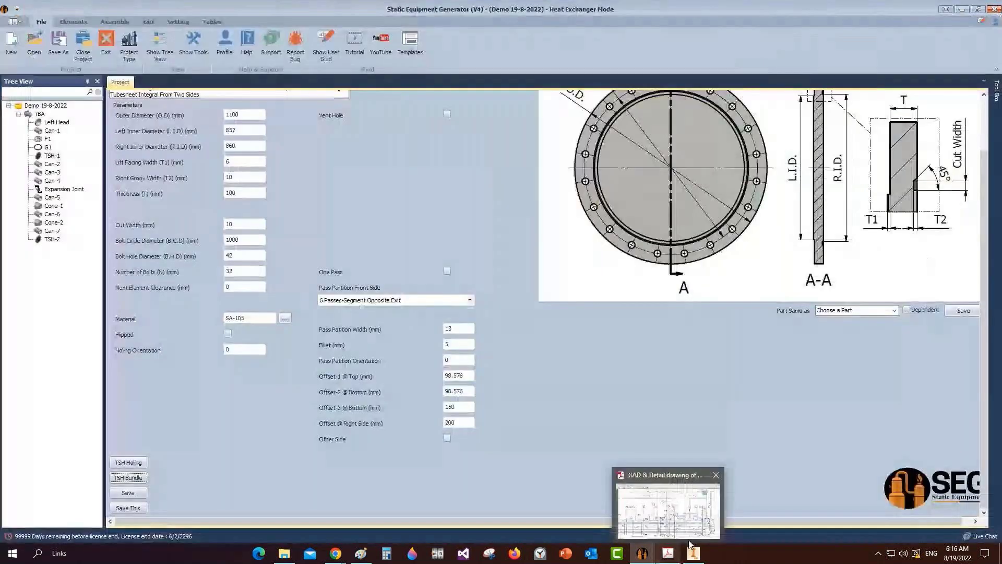
mouse_move(287, 554)
key(super+d)
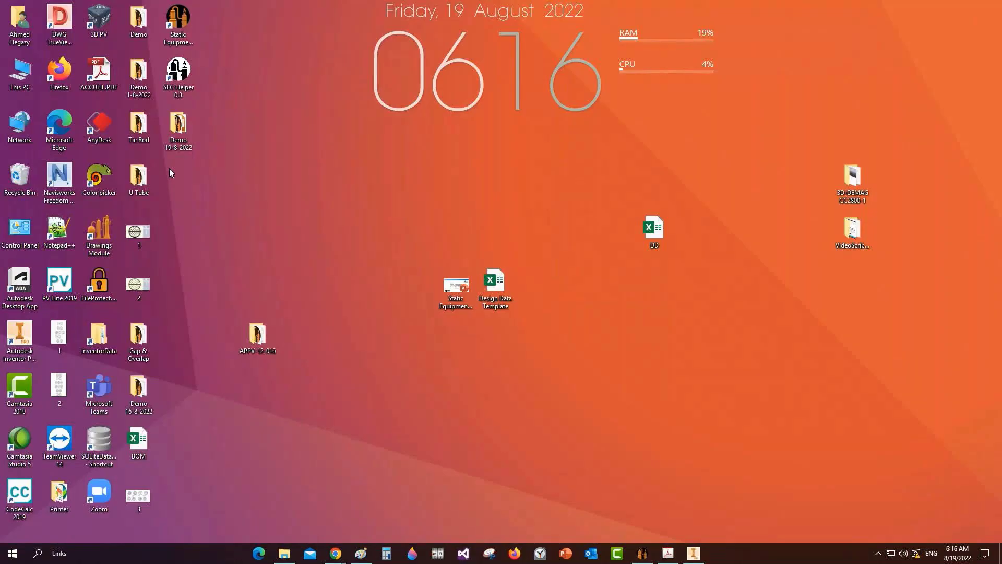
double_click(178, 137)
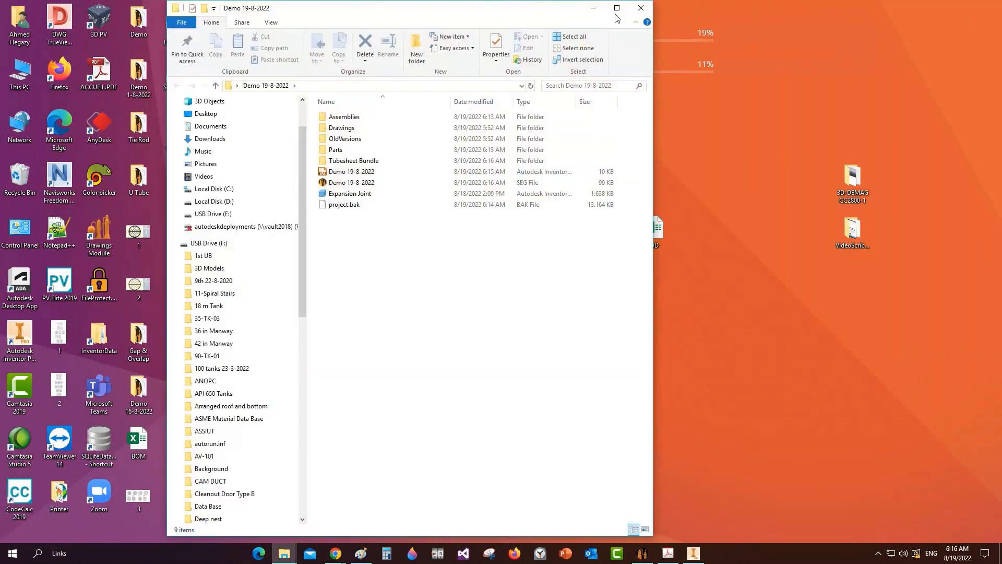
click(615, 9)
click(196, 158)
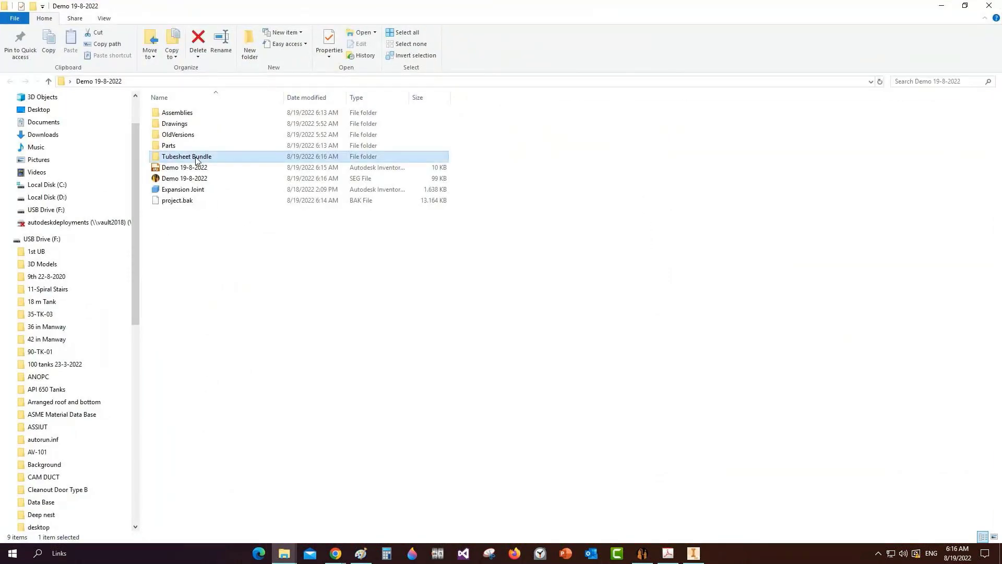
double_click(196, 159)
click(192, 119)
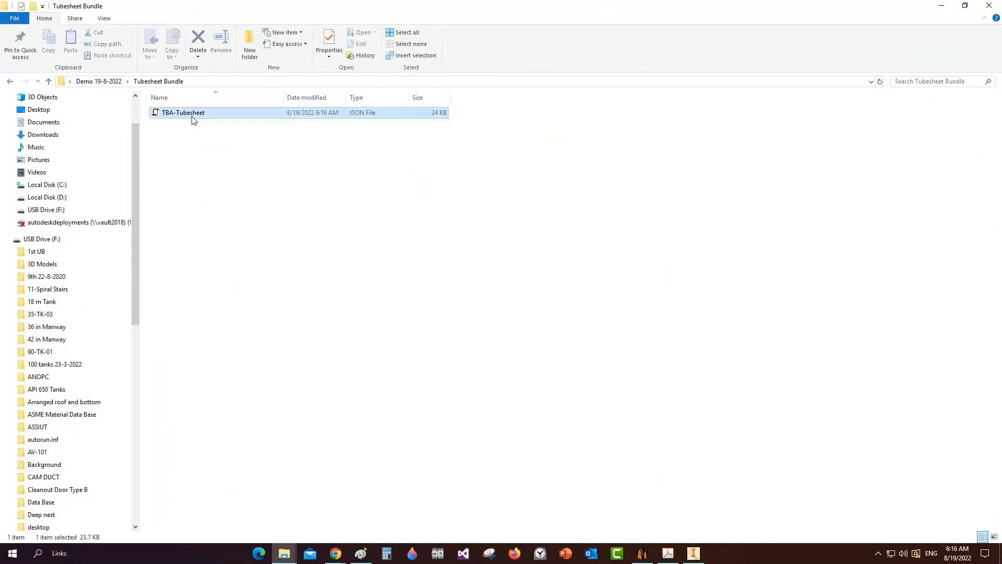
right_click(191, 115)
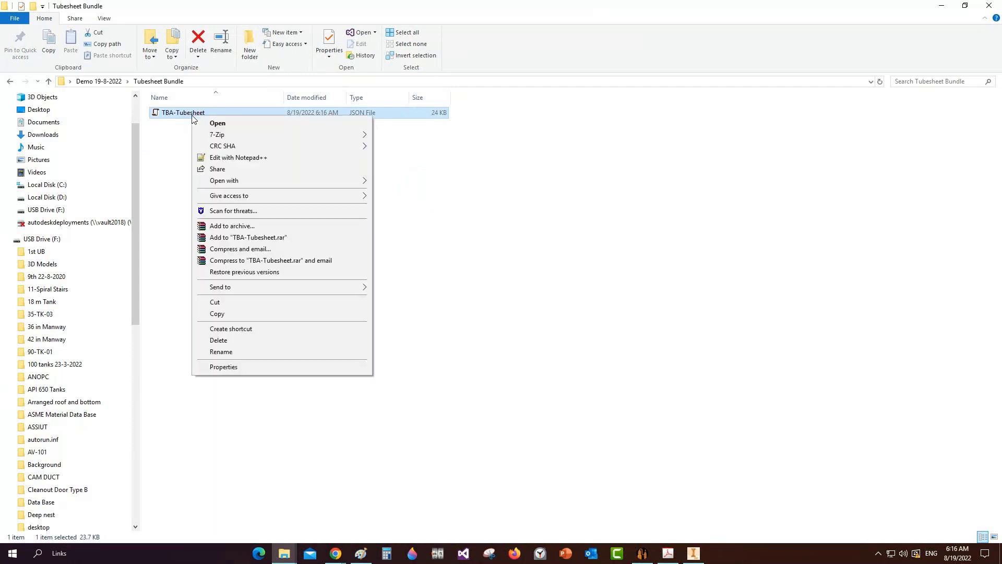
click(217, 160)
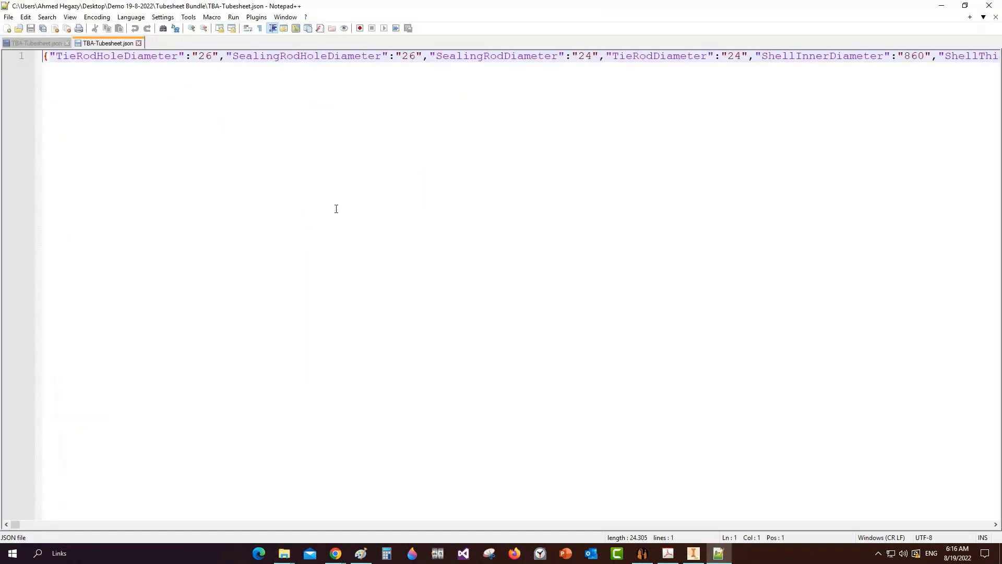
Step: Examine the tube location, rod and baffle entries at the end of the JSON file and close the file and its folder
key(ctrl+End)
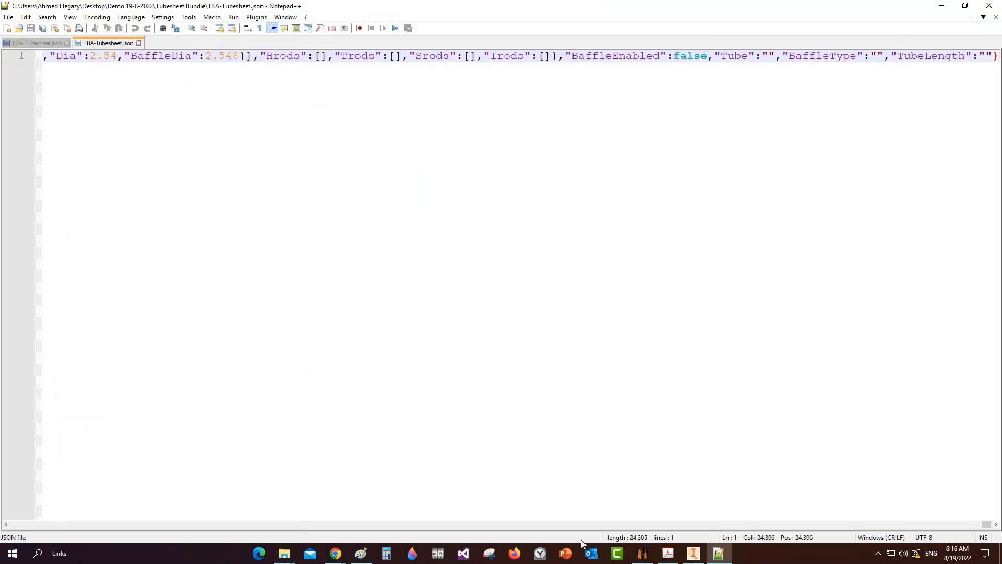
drag(647, 56, 998, 56)
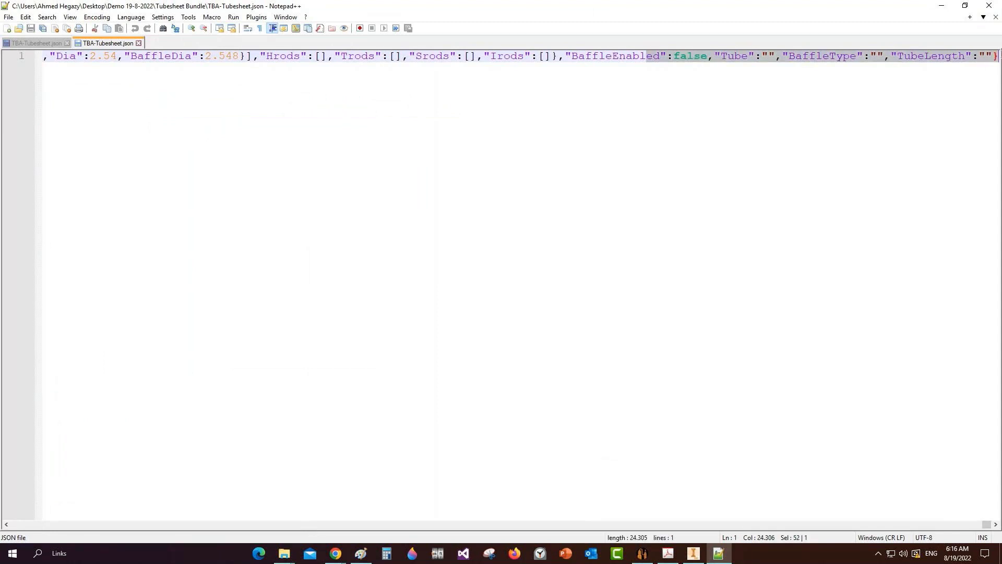
click(605, 70)
drag(185, 58, 36, 57)
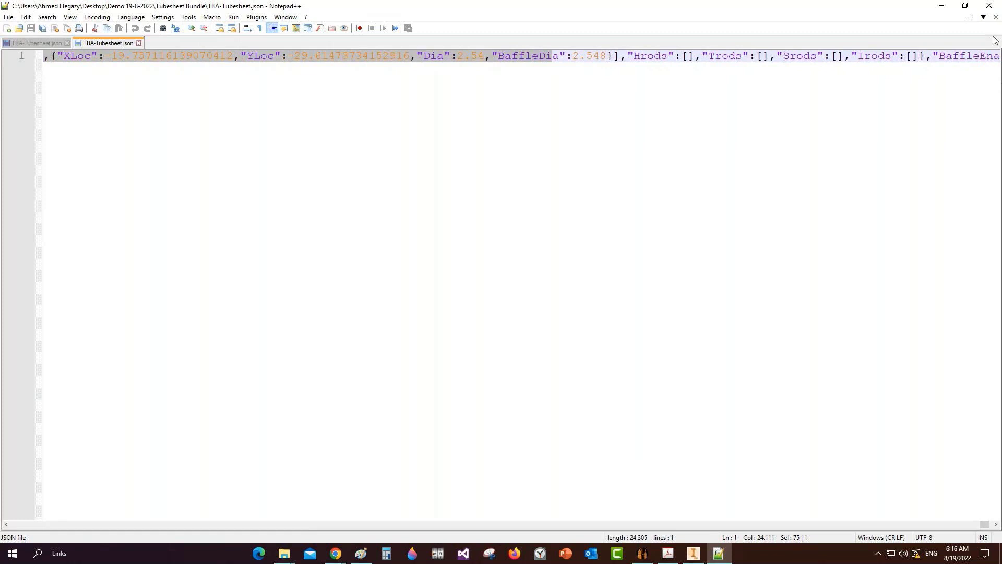
click(989, 5)
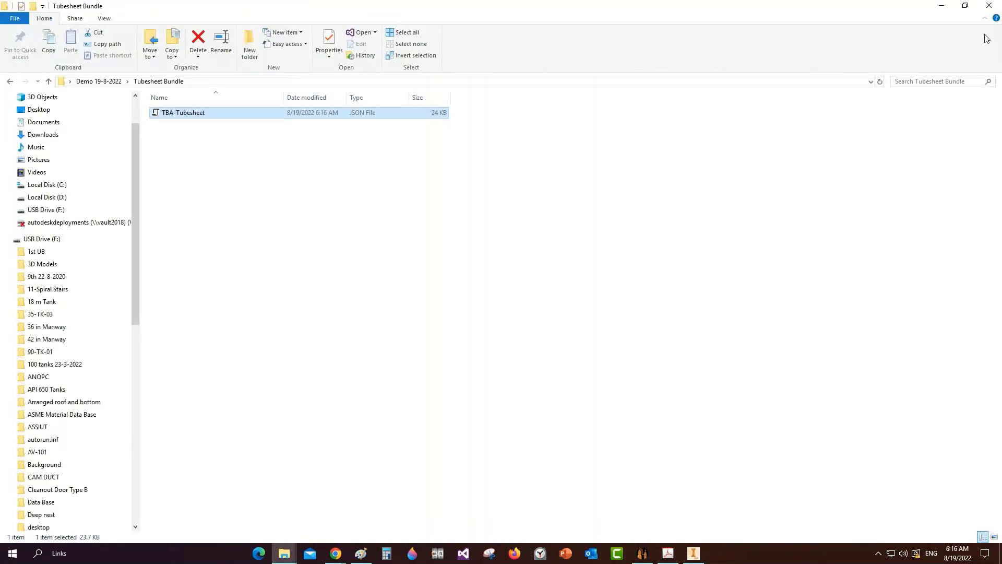
click(989, 5)
Step: In Static Equipment Generator, add a tube part named Tube under tubesheet TSH-1 and set its type to User Defined Tube
click(693, 553)
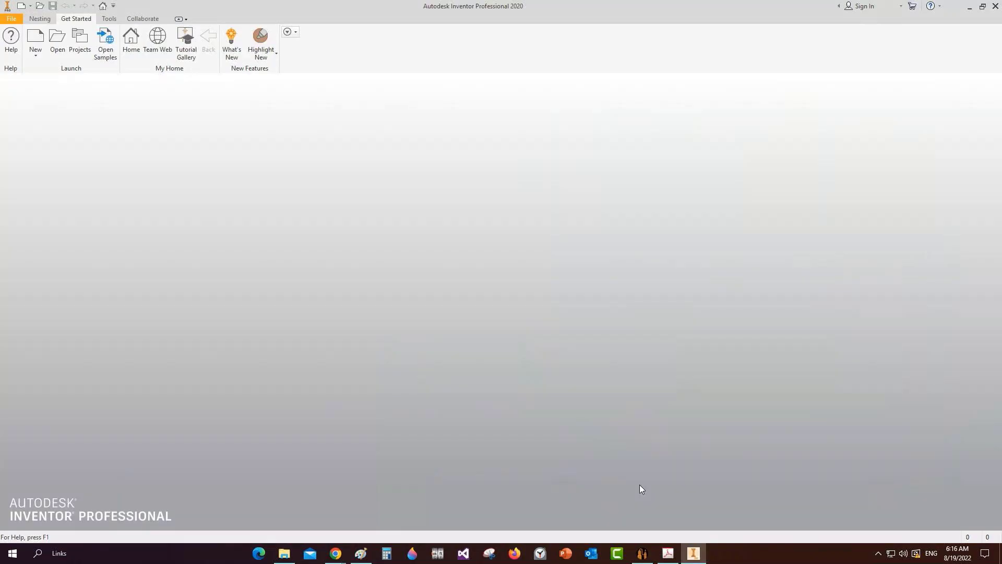
click(642, 553)
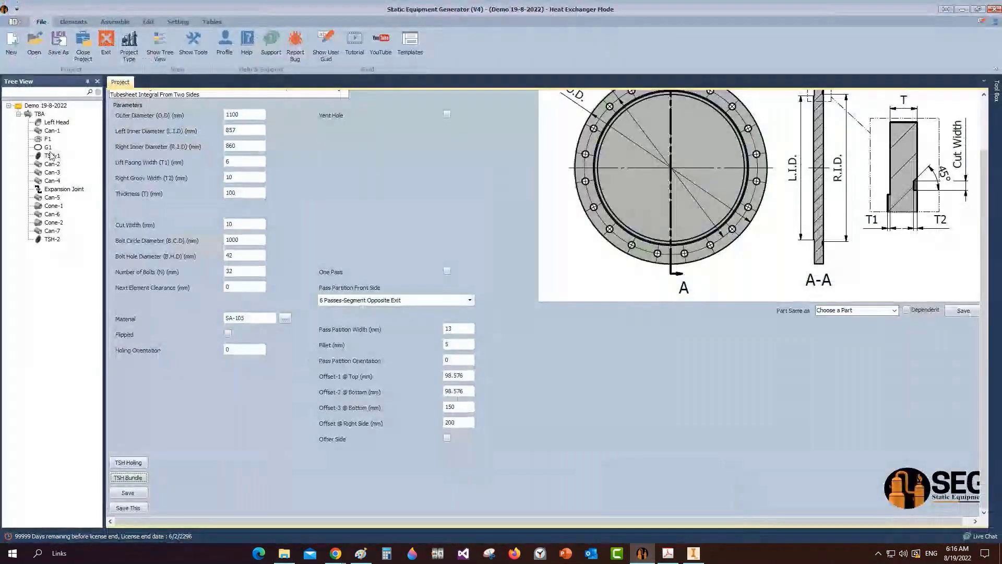
click(72, 23)
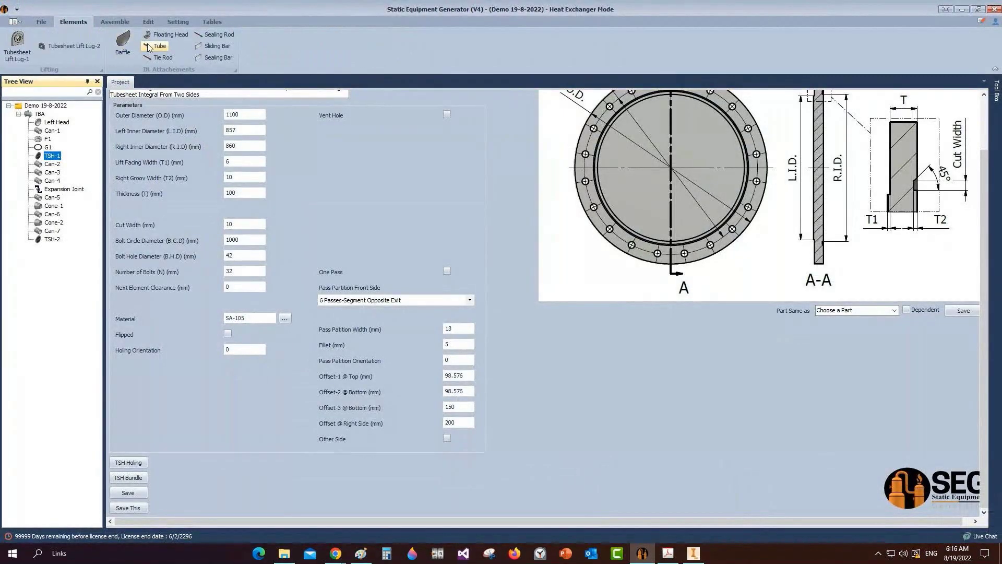
click(149, 48)
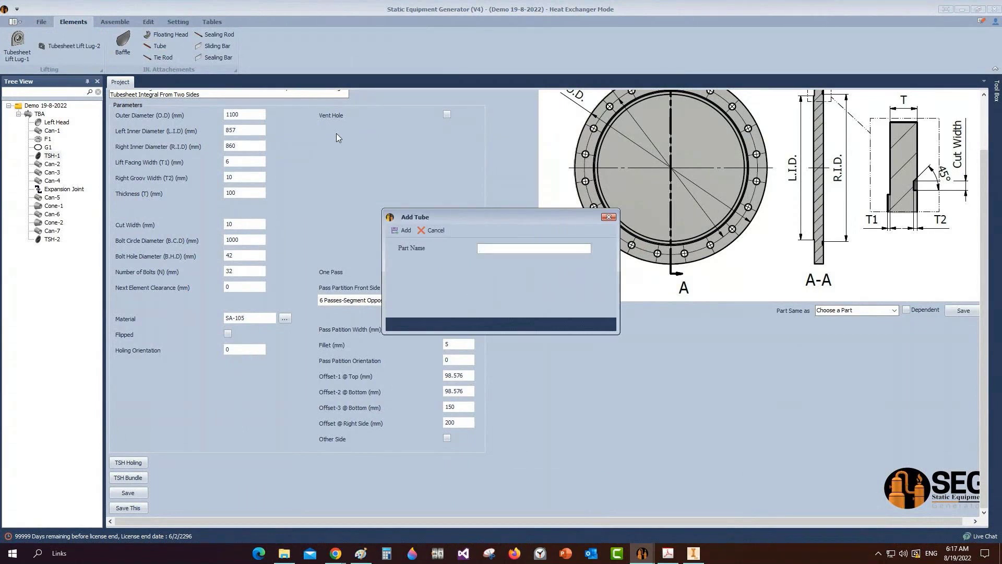
text(Tube)
key(Return)
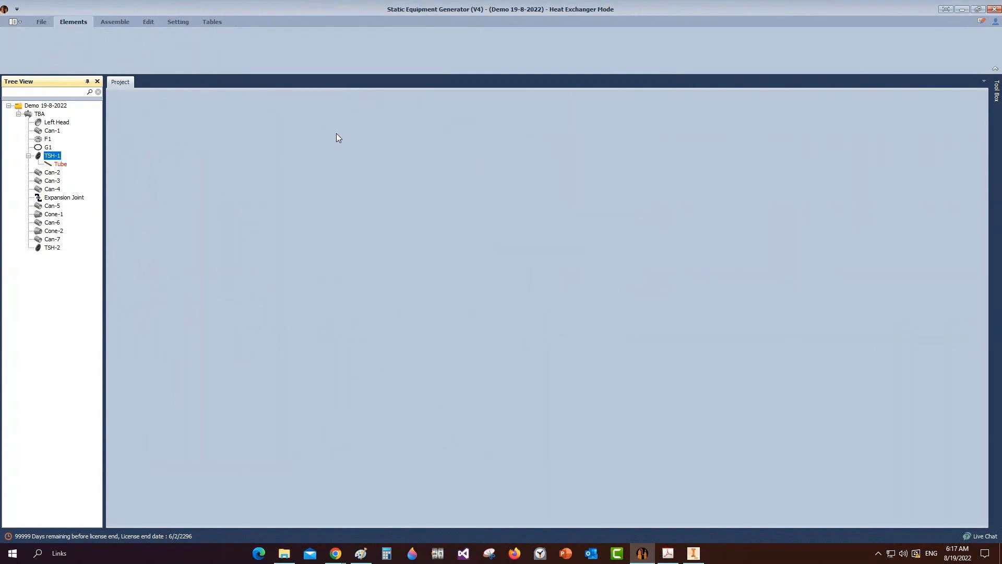
click(60, 164)
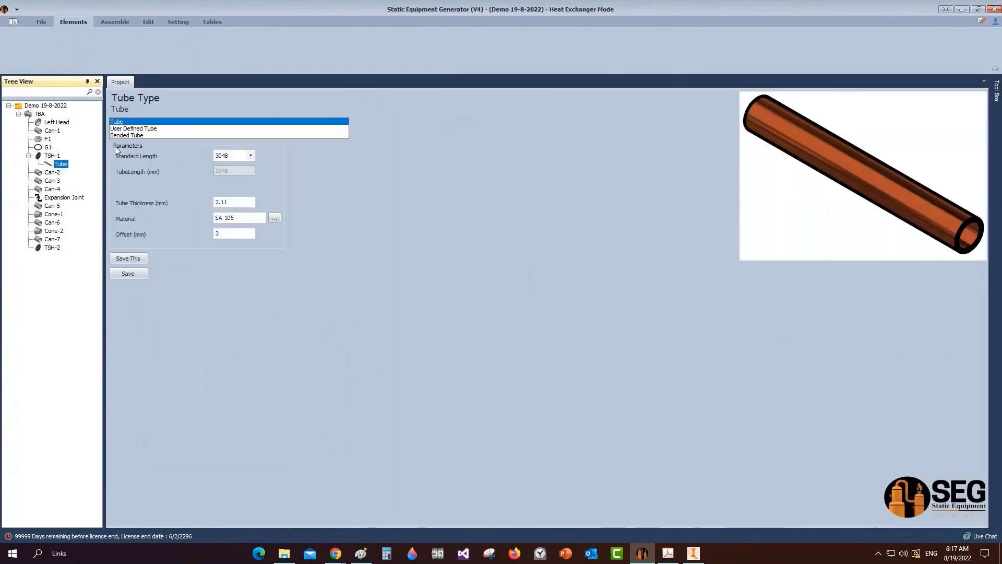
click(133, 128)
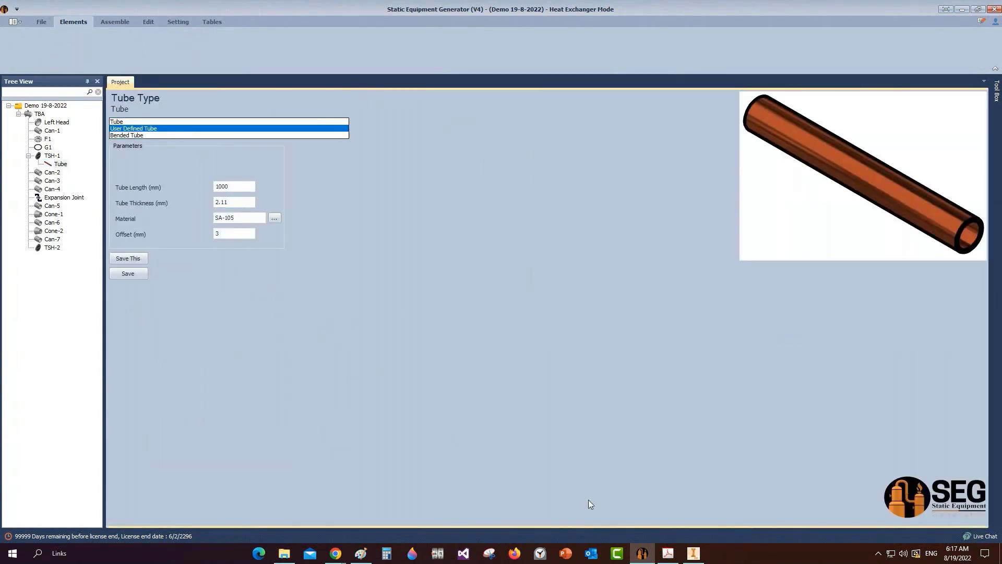
Step: Switch to Autodesk Inventor and open the most recent TBA assembly
click(693, 553)
mouse_move(645, 556)
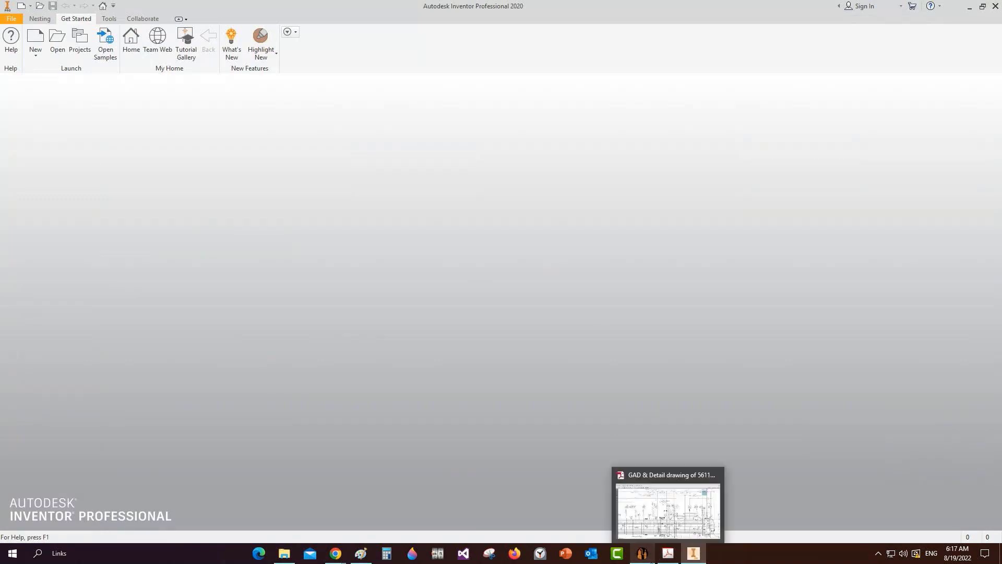
click(18, 20)
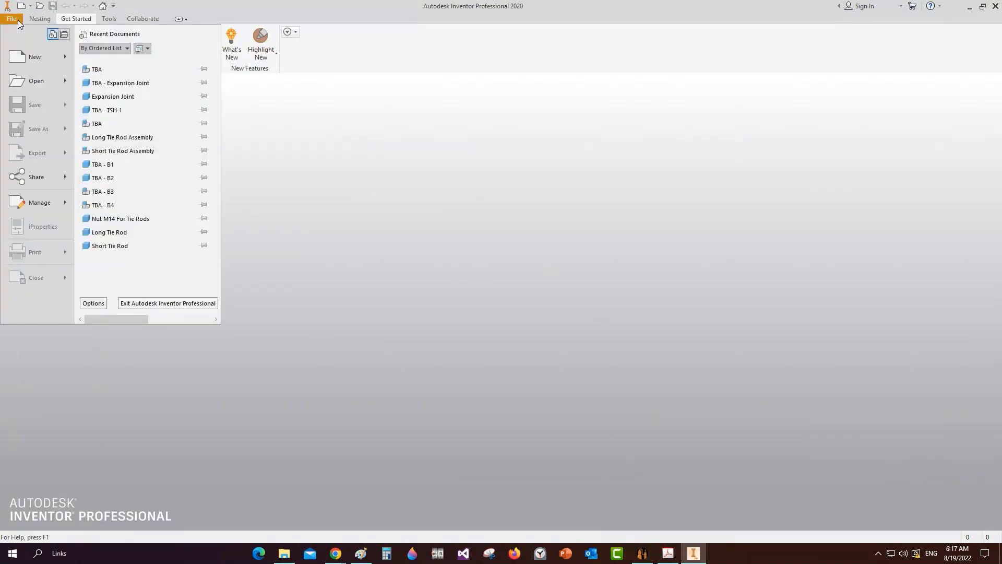
click(127, 68)
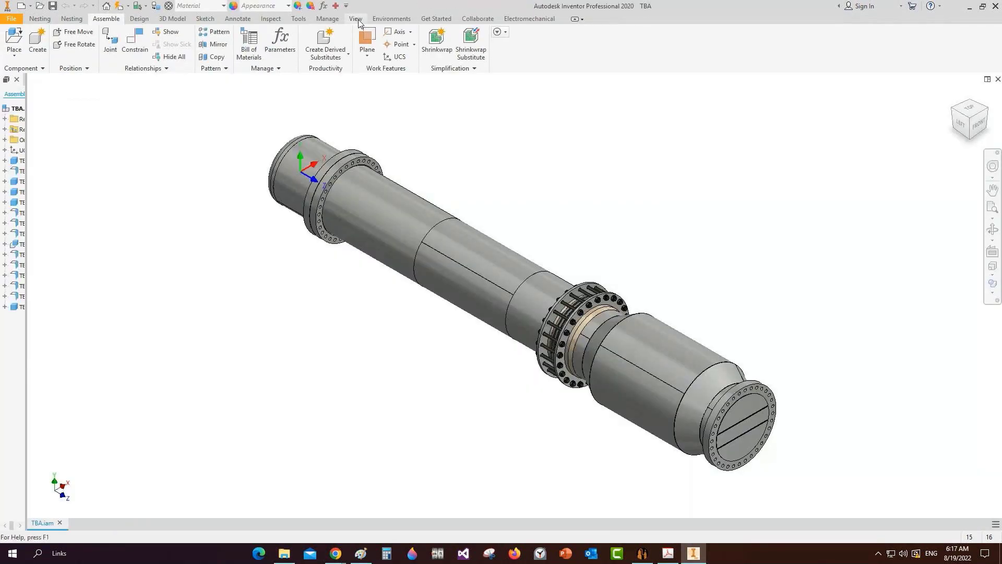
Step: Hide the coordinate system triad in the TBA assembly view
click(356, 20)
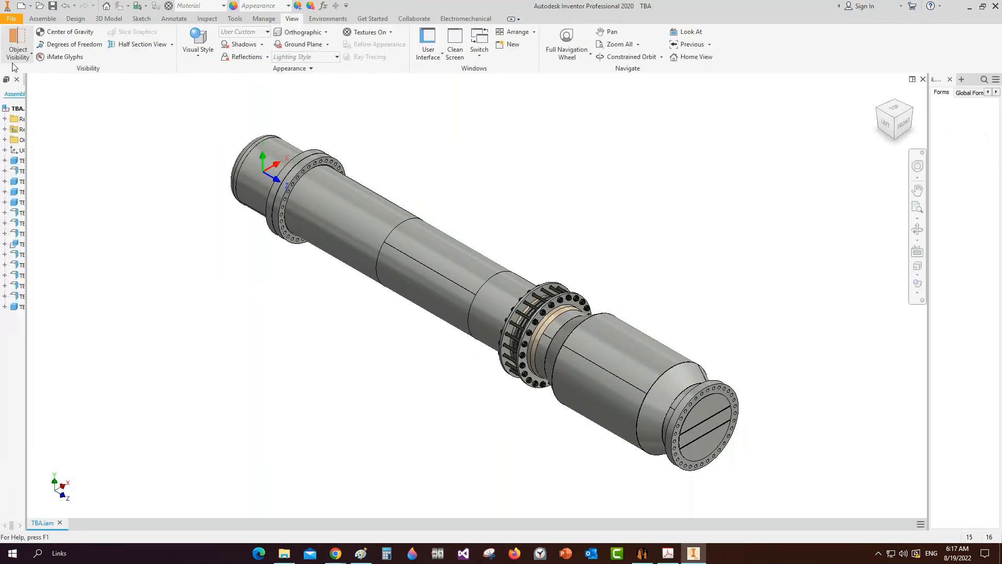
click(15, 57)
click(41, 256)
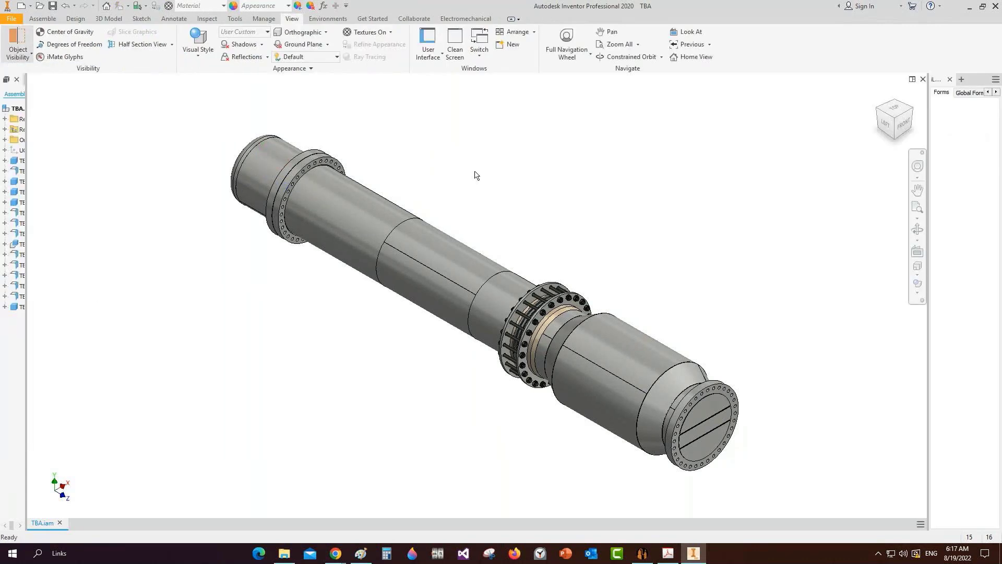
click(295, 161)
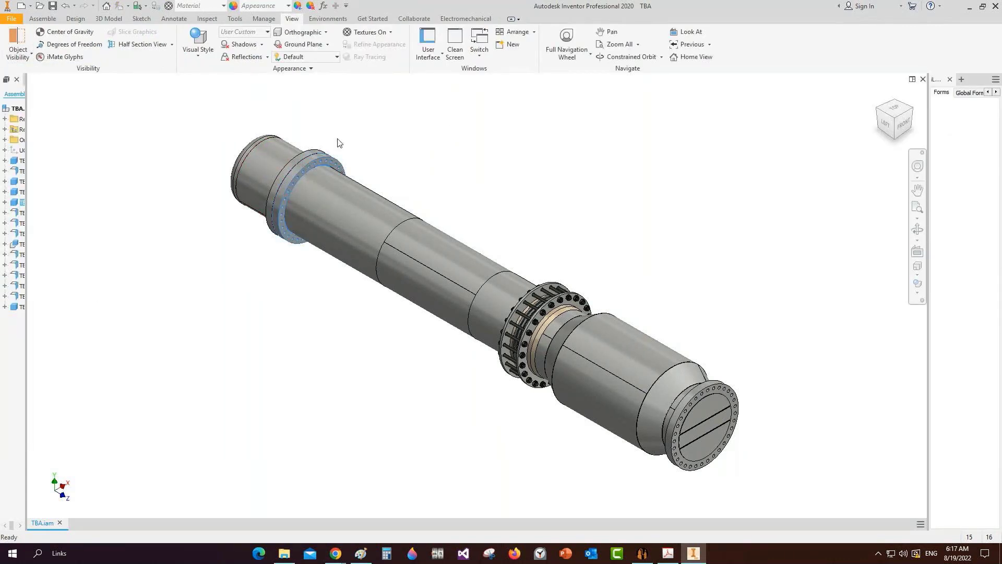
click(599, 163)
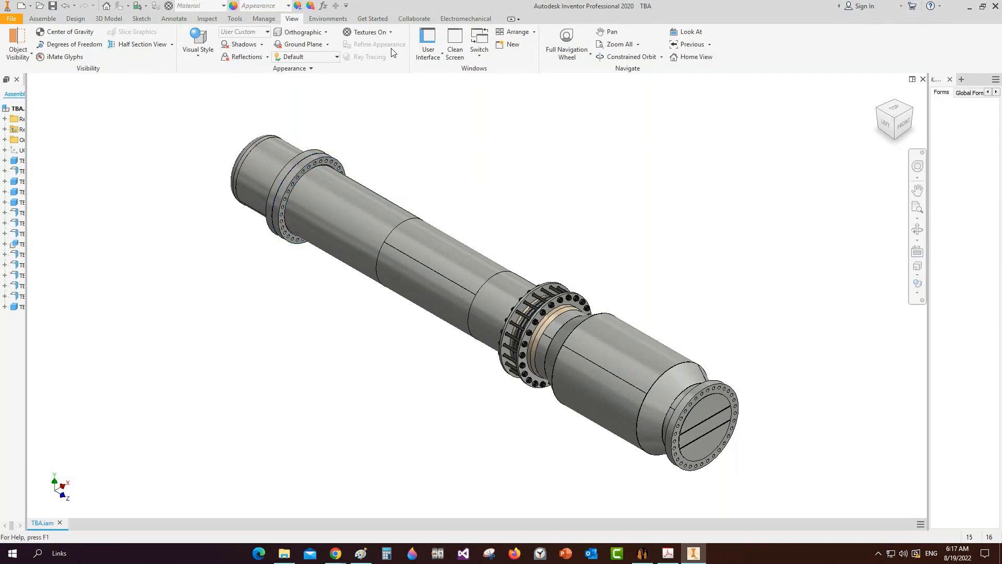
Step: Start a half section view of the exchanger assembly and expand its origin planes
click(138, 44)
click(6, 139)
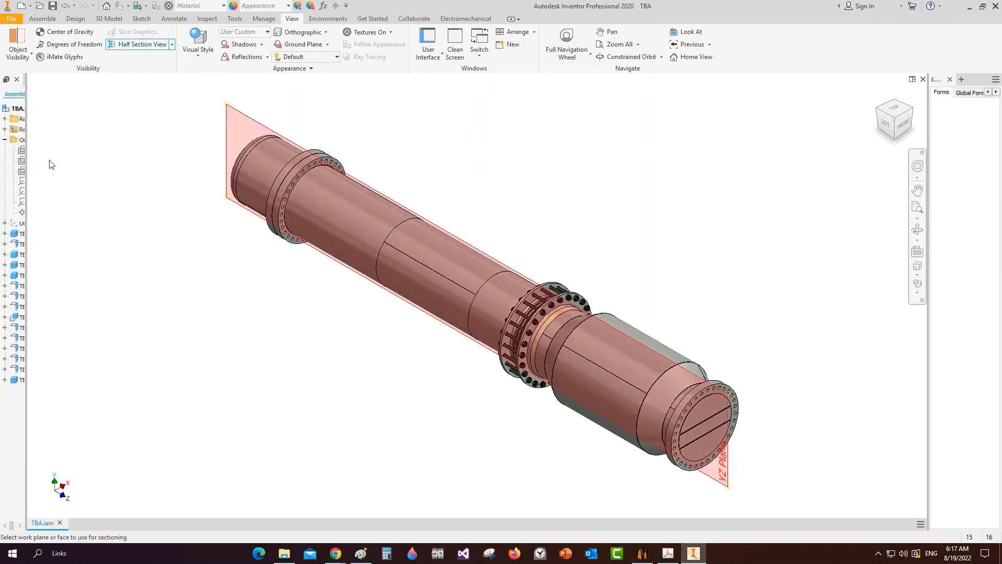
Step: Cut the assembly with a half section view along the YZ plane and widen the model browser
key(Return)
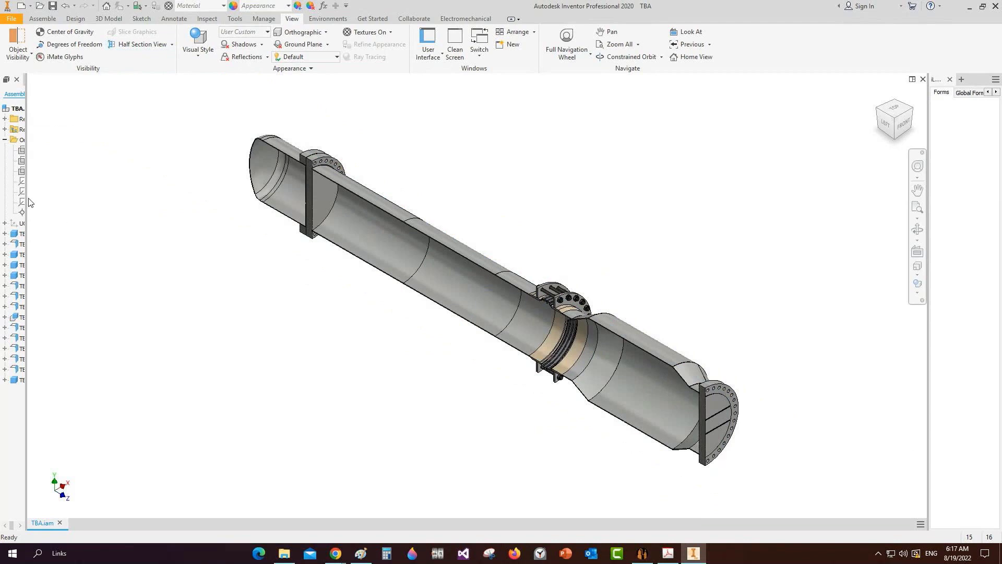
drag(27, 202, 79, 203)
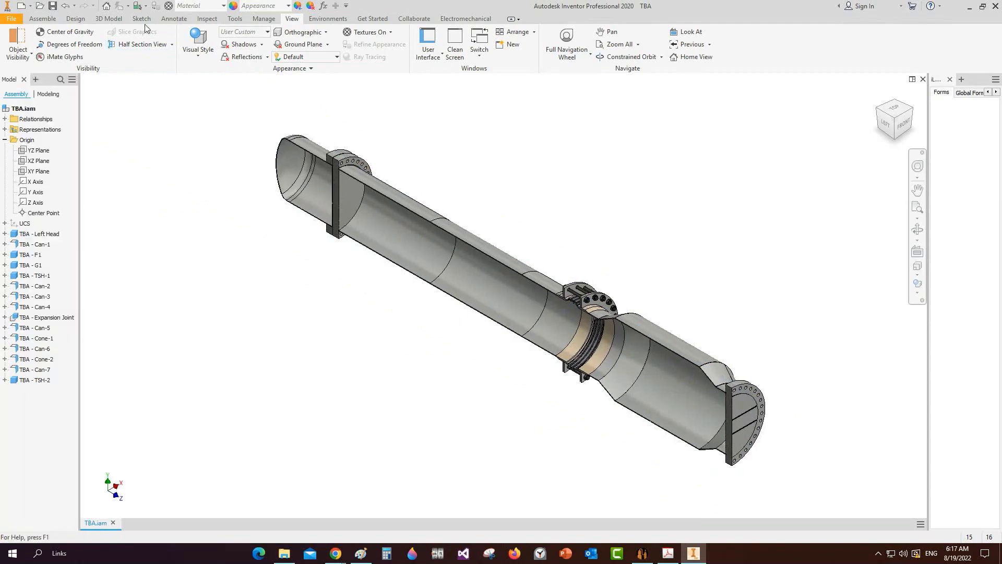
Step: Measure the distance between the outer faces of the two tubesheets at opposite ends of the shell
click(207, 19)
click(96, 41)
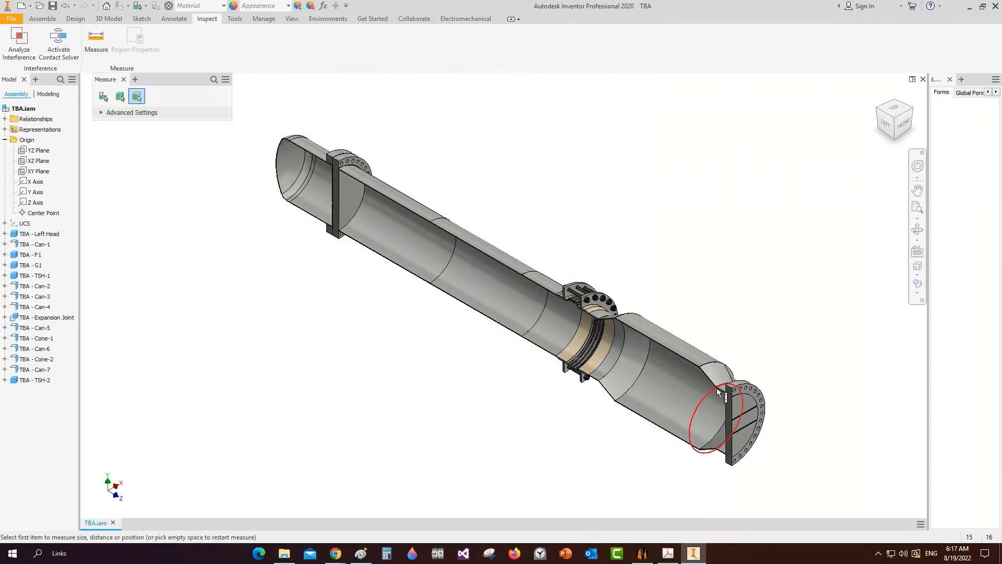
scroll(722, 395, up, 3)
scroll(741, 395, up, 3)
click(725, 408)
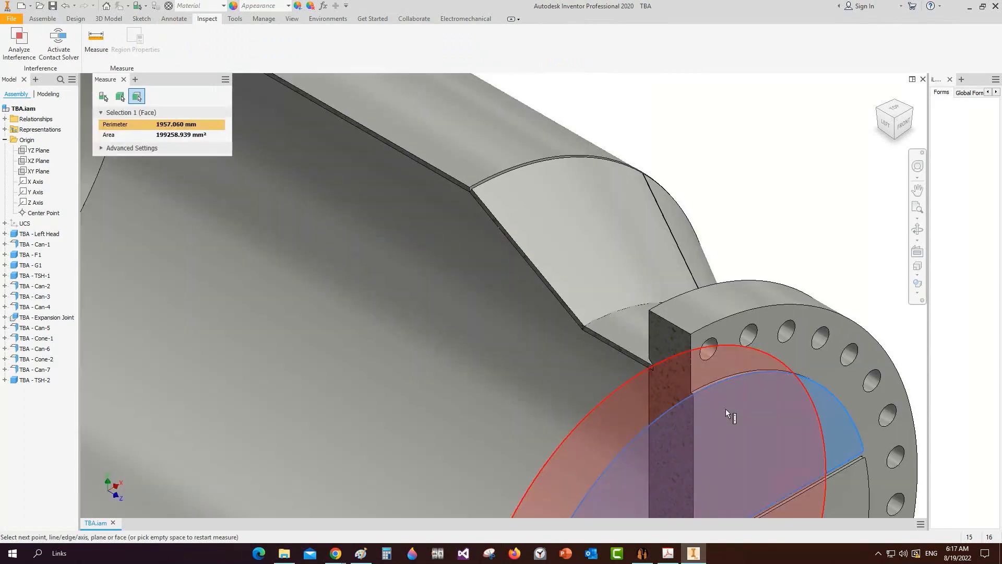
click(877, 112)
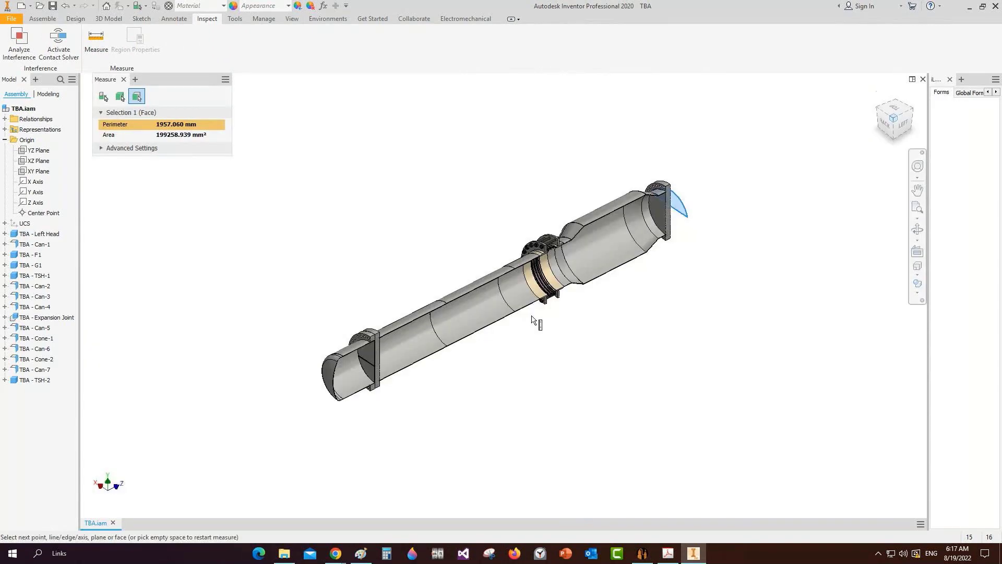
scroll(400, 317, up, 5)
scroll(400, 317, up, 4)
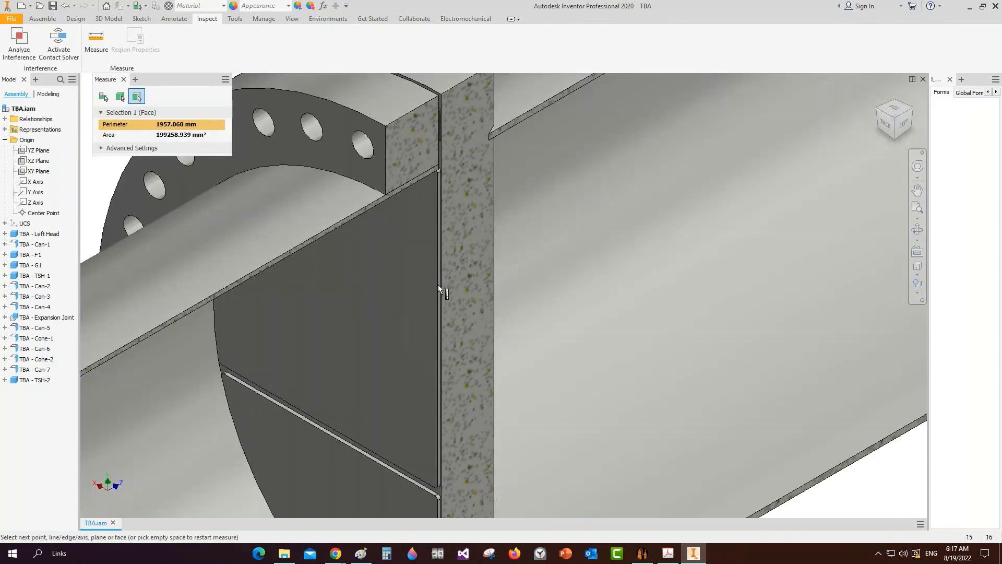
click(410, 278)
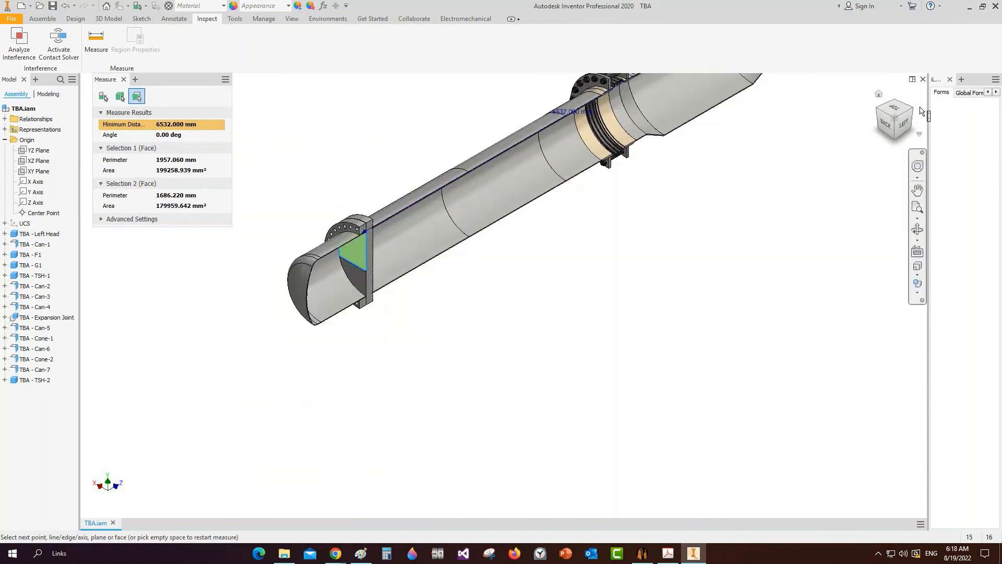
click(911, 110)
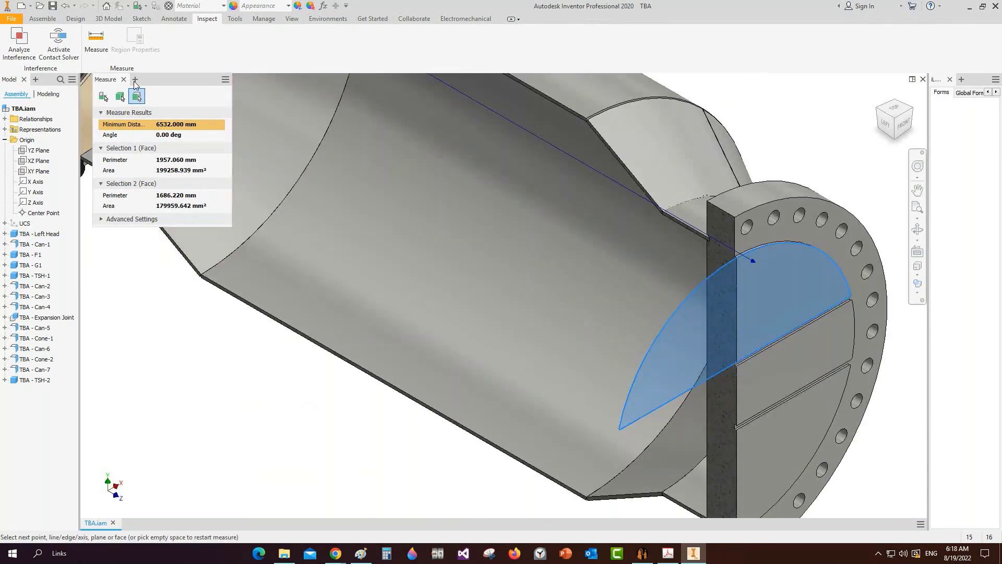
key(Escape)
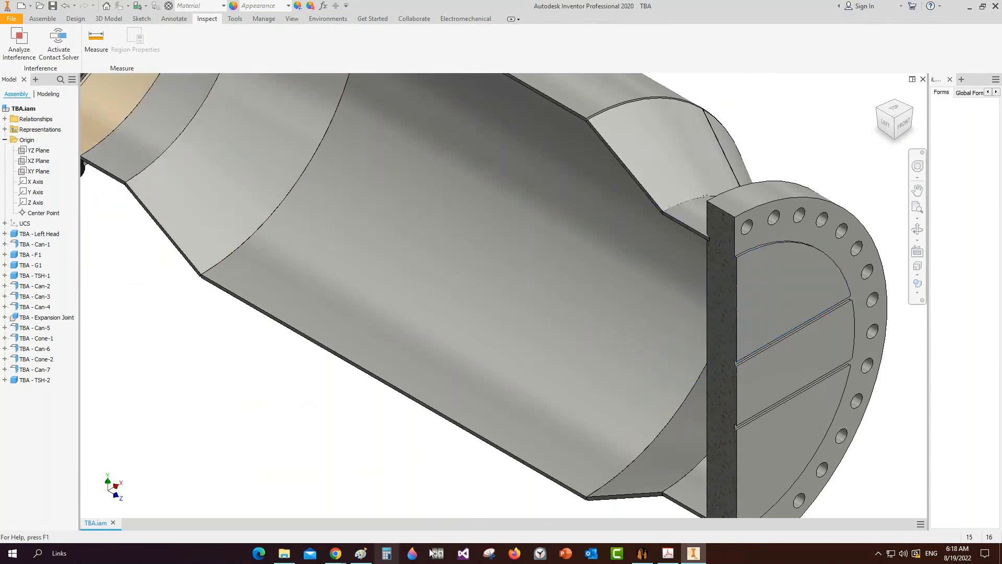
Step: Switch to Static Equipment Generator, set the user-defined tube's length to 6538 mm and save it
click(641, 552)
double_click(226, 187)
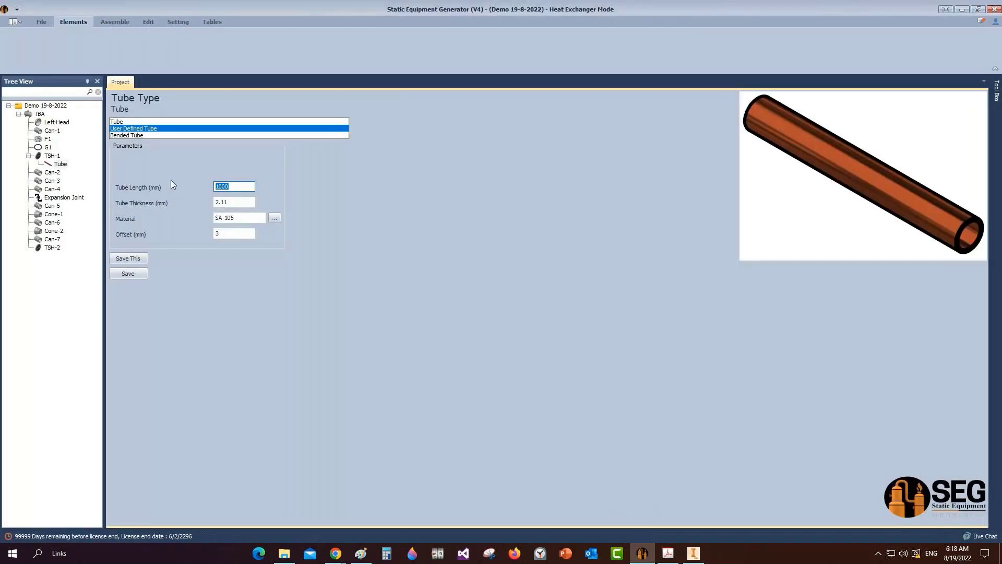
text(6538)
click(144, 271)
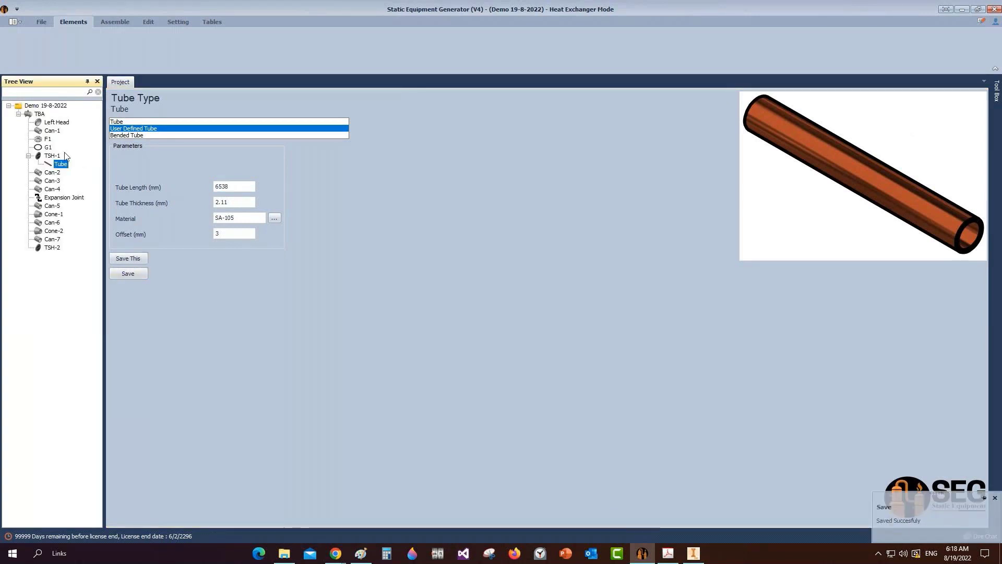
Step: Select tubesheet TSH-1, switch to the GAD drawing PDF and examine the baffle positions along the shell
click(64, 155)
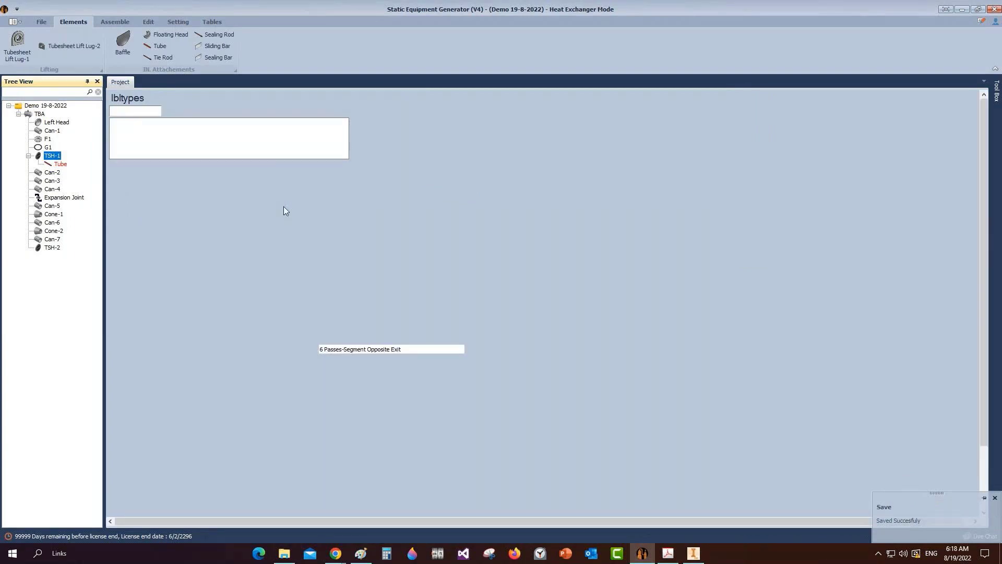
key(alt+Tab)
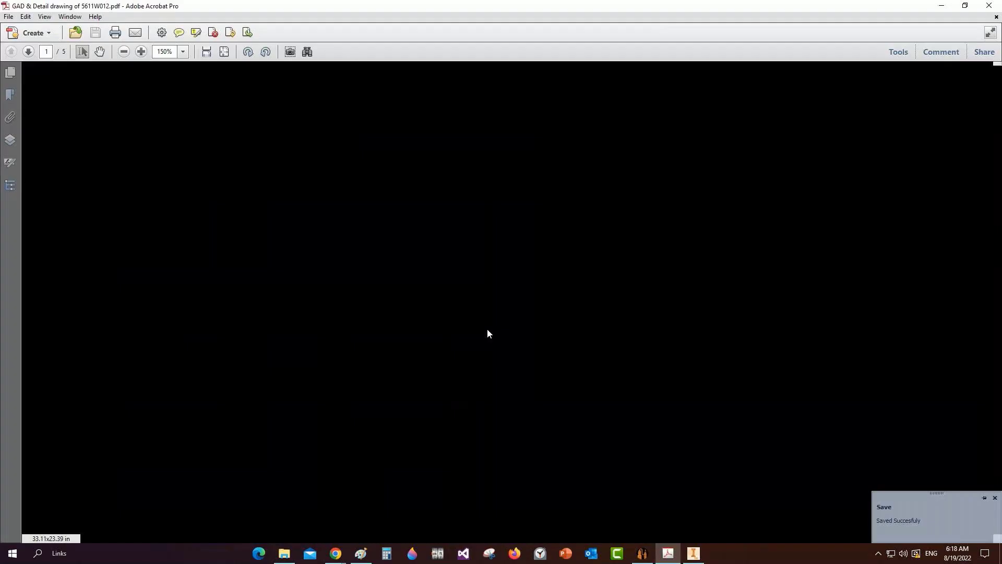
ctrl+scroll(489, 327, down, 4)
ctrl+scroll(242, 292, up, 4)
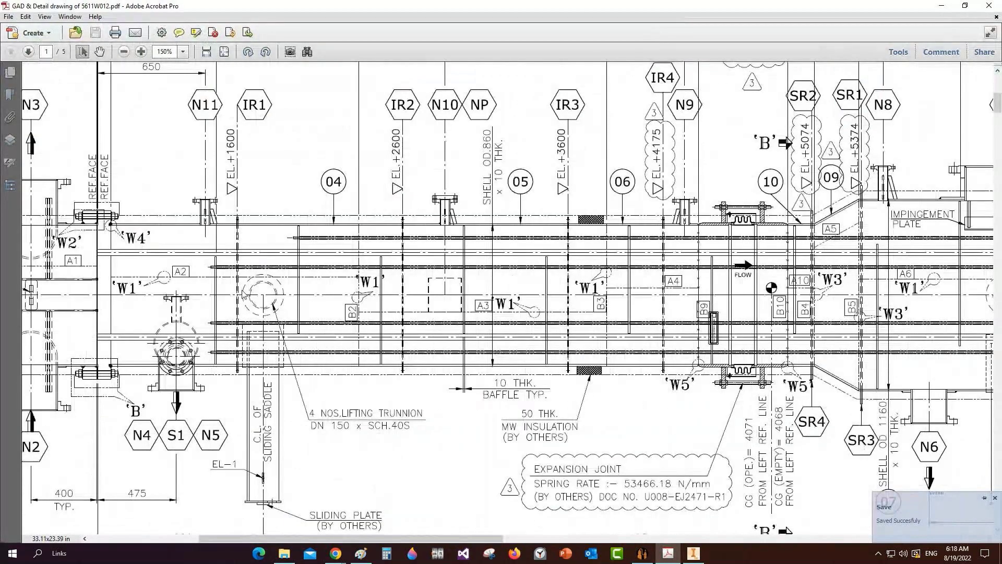
drag(243, 295, 268, 362)
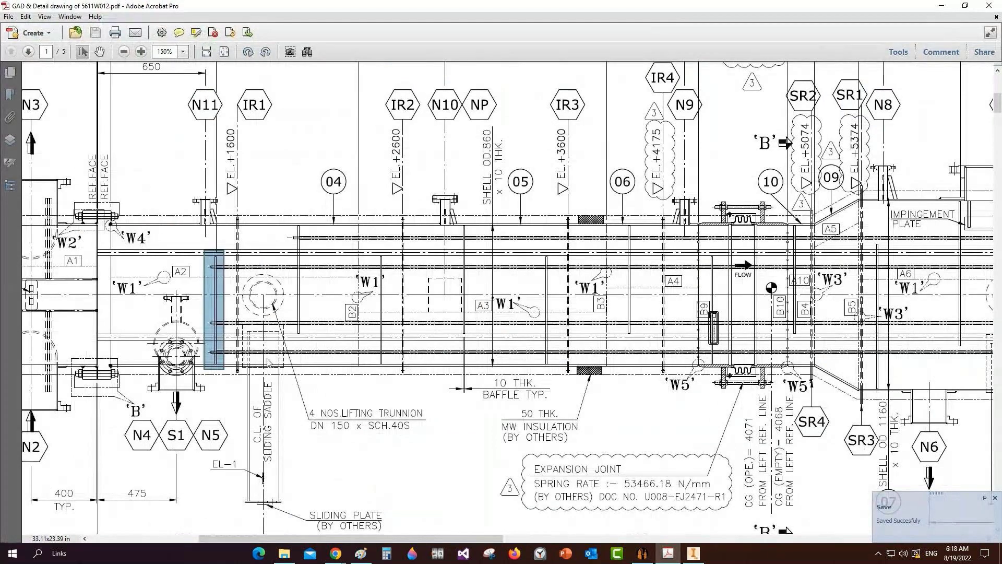
drag(374, 249, 405, 370)
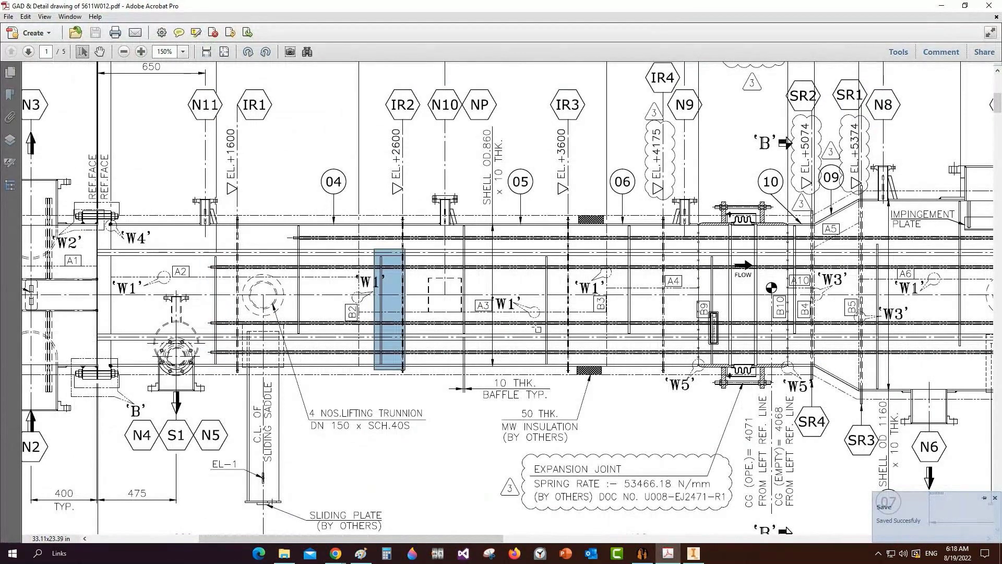
drag(542, 255, 562, 386)
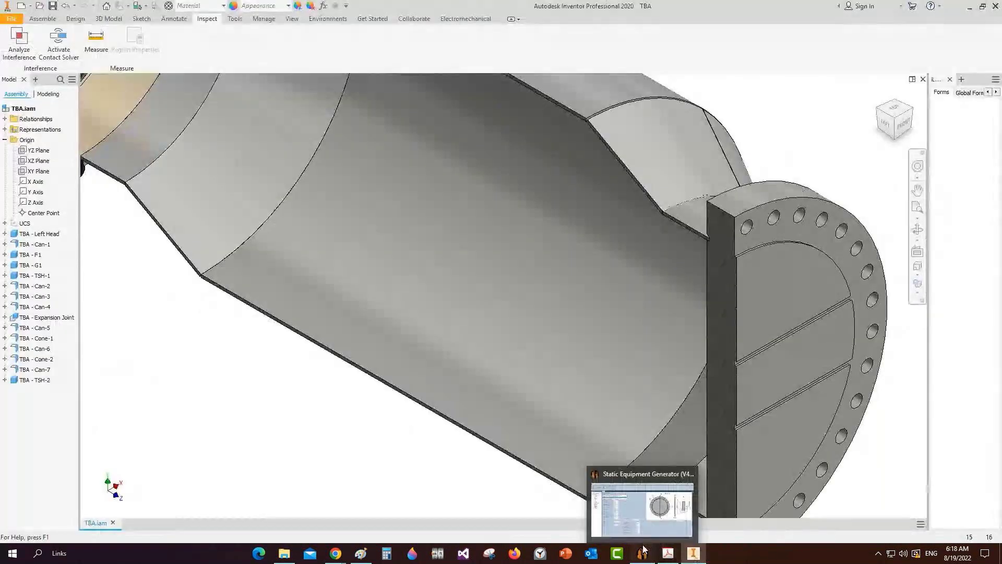
Step: Switch back to Static Equipment Generator and add a baffle named B1 to tubesheet TSH-1
click(643, 552)
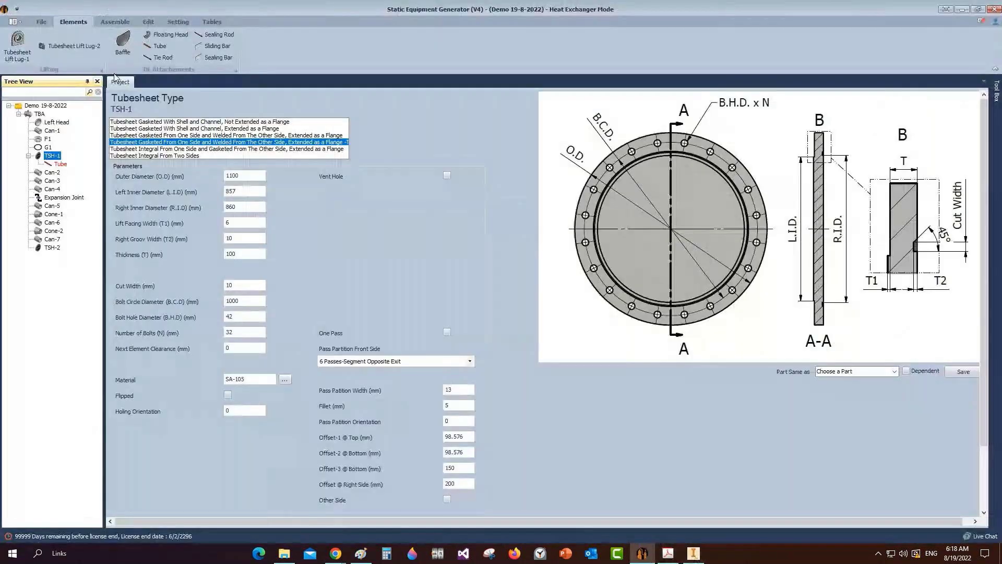
click(123, 44)
text(B1)
key(Return)
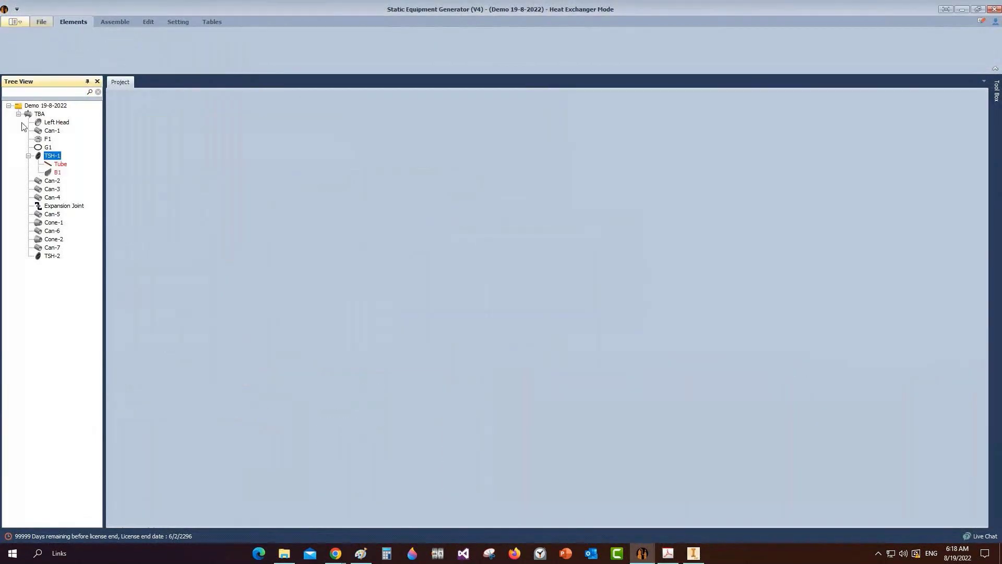
Step: Set baffle B1's shell ID to 860 mm, height to 600 mm, spacing to 940 mm and thickness to 10 mm
click(58, 172)
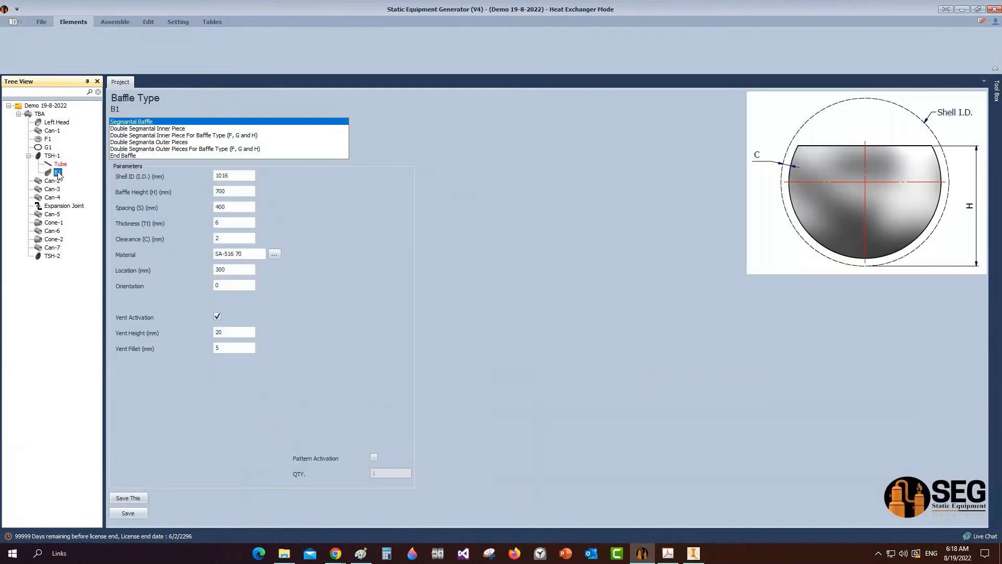
drag(236, 176, 175, 174)
text(8)
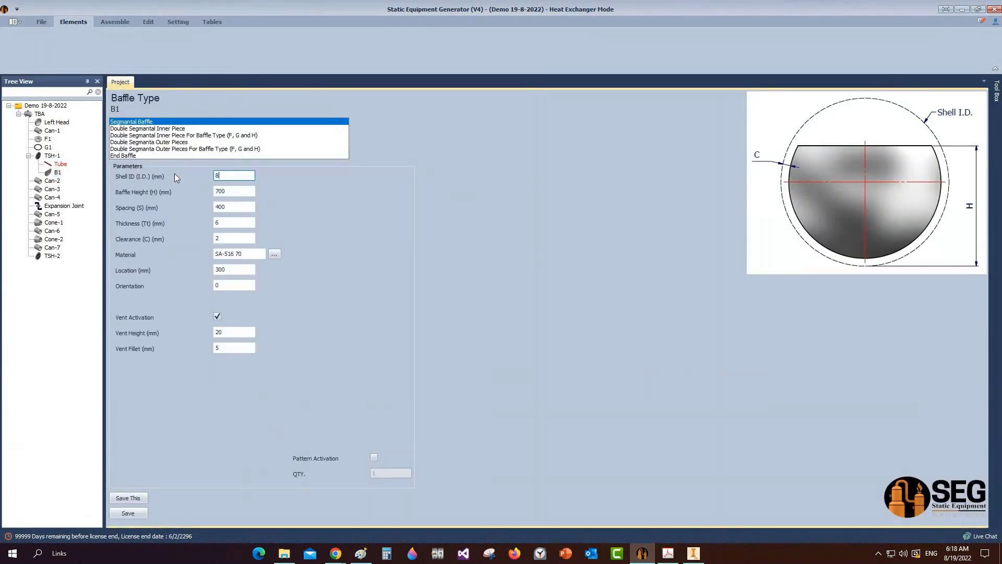
text(60)
key(Tab)
text(600)
key(Tab)
text(940)
key(Tab)
text(10)
key(Tab)
key(Tab)
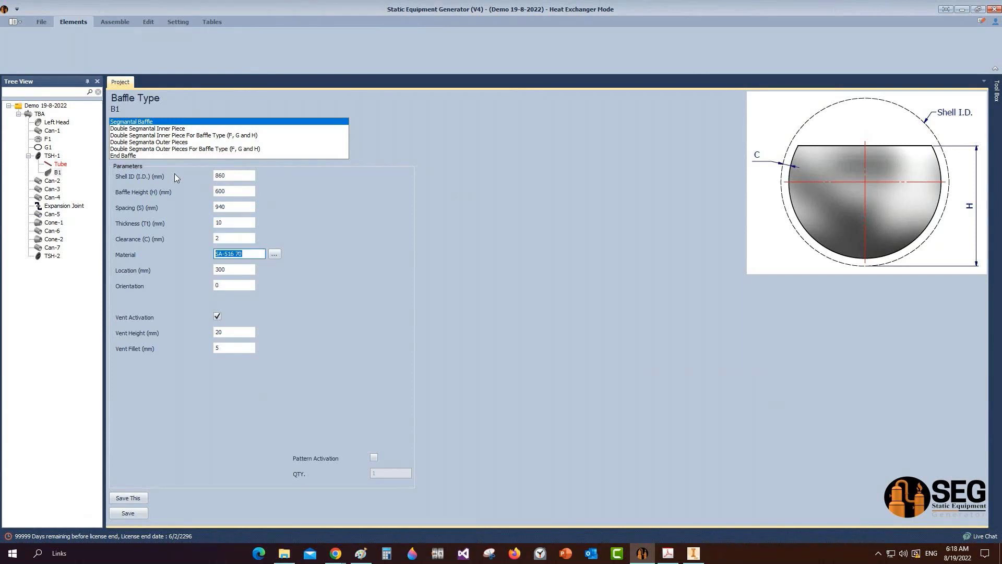
Step: Set baffle B1's location to 670 mm and its vent height to 10 mm
key(Tab)
key(Tab)
text(670)
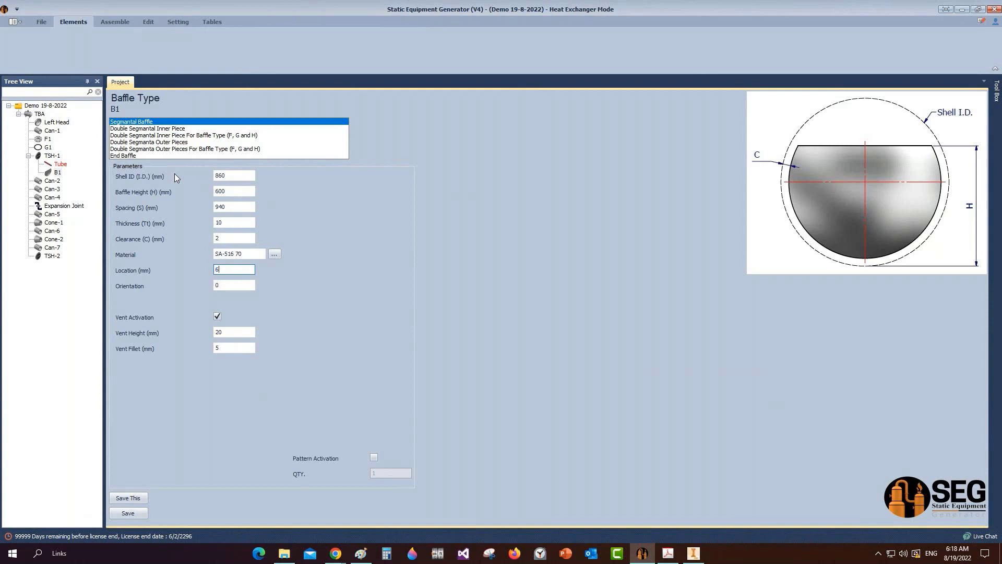
key(Tab)
key(Tab)
key(Tab)
text(10)
Step: Activate the pattern for baffle B1 with a quantity of 4 and save the baffle
click(374, 457)
key(Tab)
text(4)
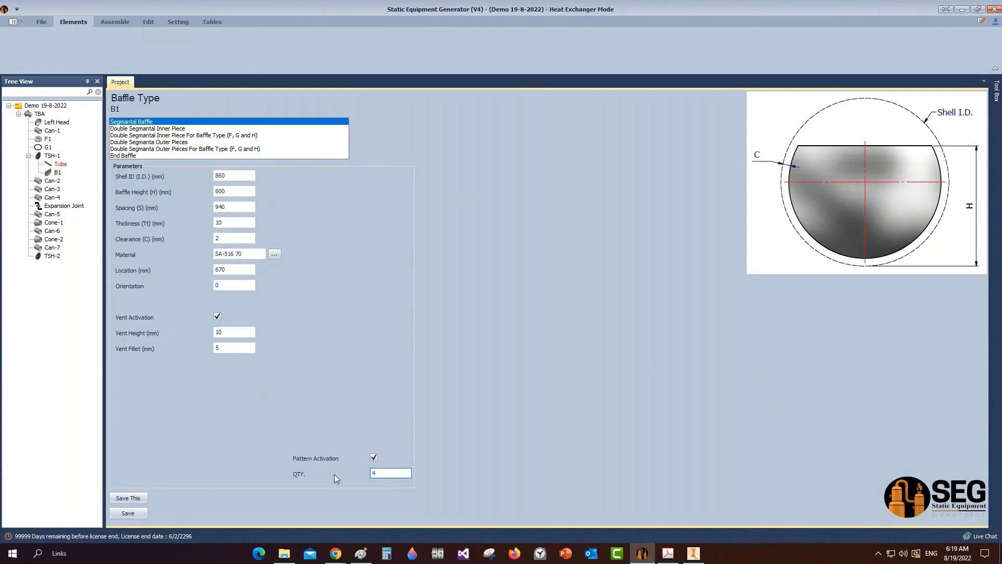
click(137, 510)
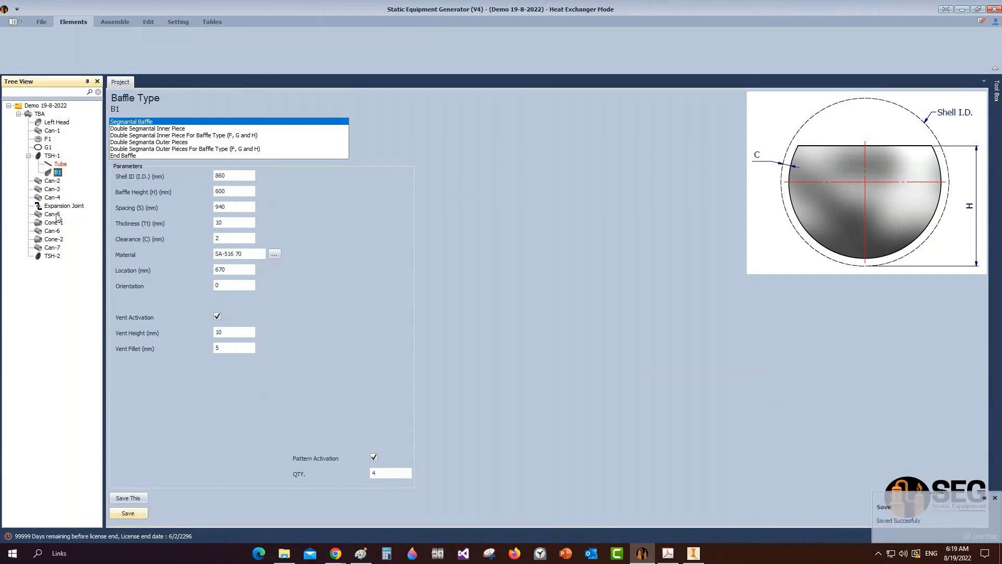
Step: Add a baffle named B2 to tubesheet TSH-1, copying its parameters from B1 without making it dependent
click(52, 156)
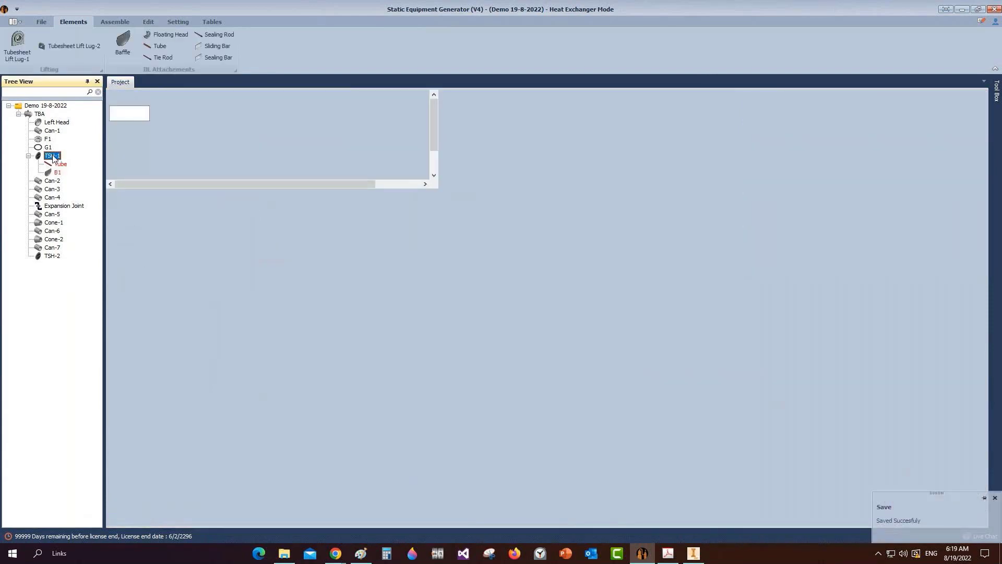
click(123, 47)
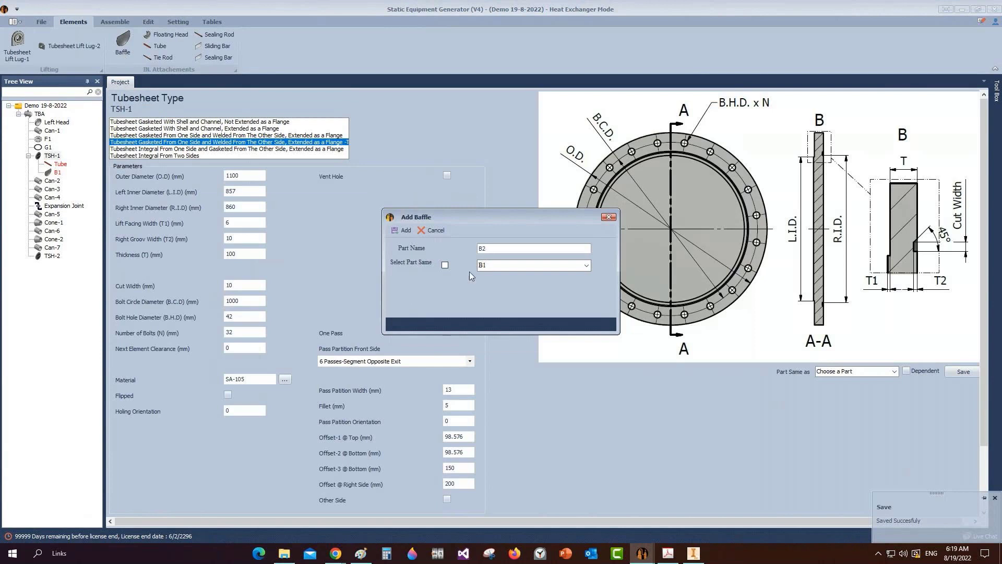
click(444, 264)
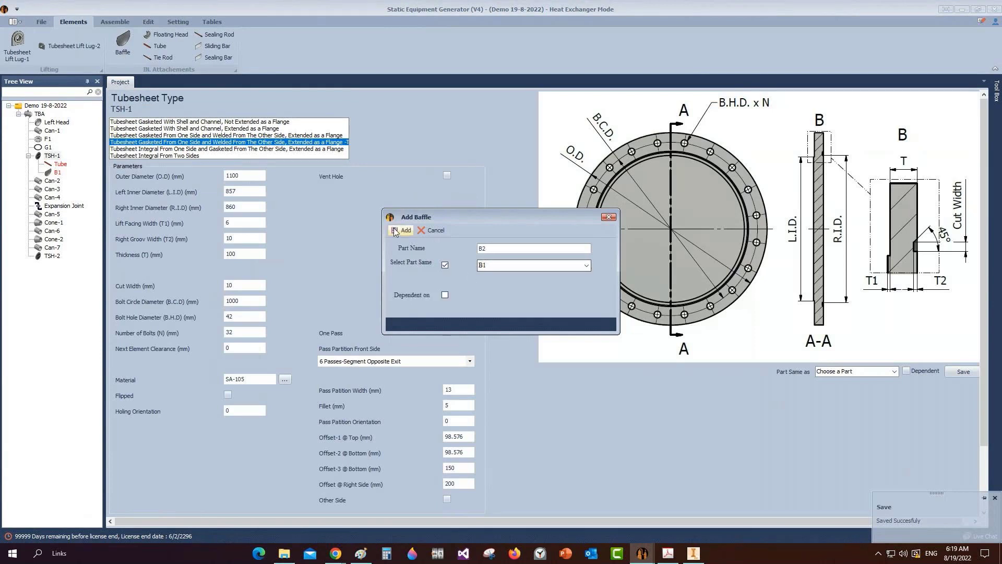
click(395, 233)
Step: Set baffle B2's location to 1150 mm and orientation to 180, deactivate its vent and save it
click(62, 181)
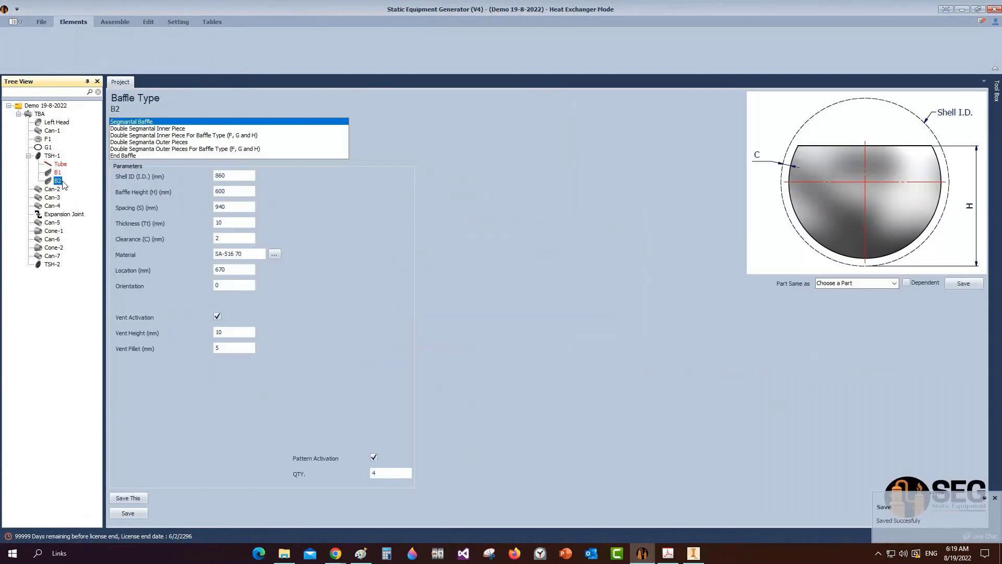
drag(234, 269, 187, 268)
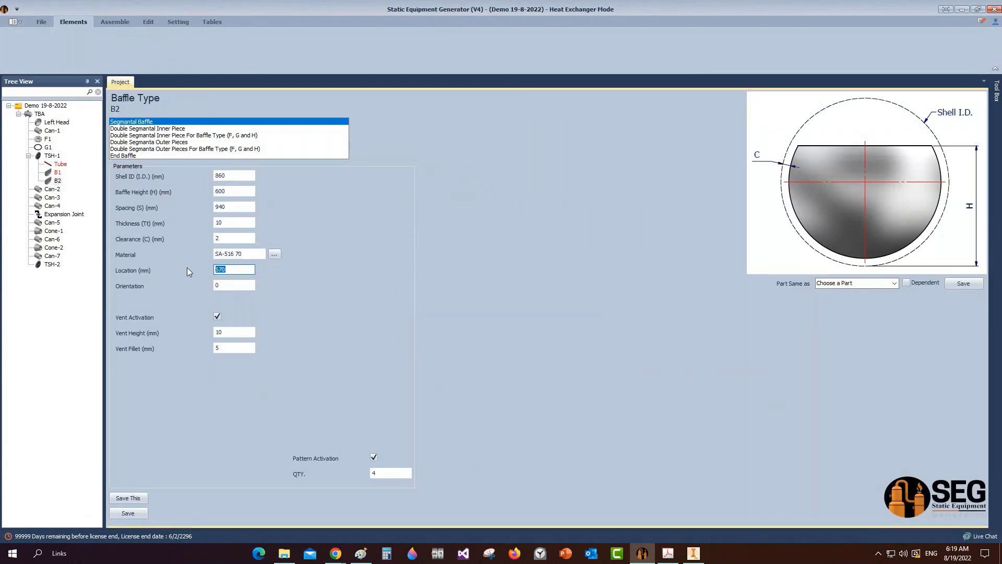
text(1150)
key(Tab)
text(18)
click(217, 316)
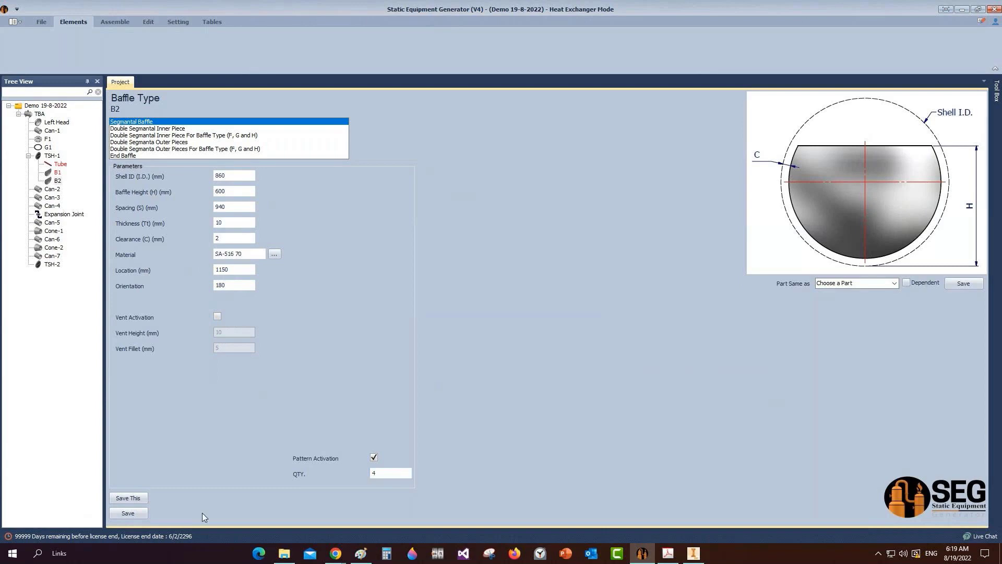
click(146, 515)
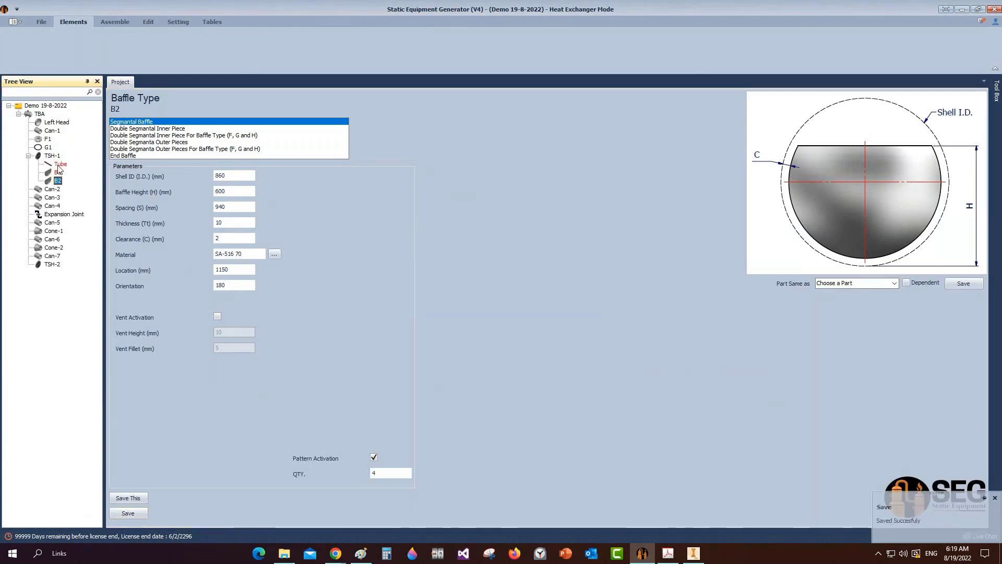
Step: Switch to the GAD drawing PDF and examine the baffle positions on both sides of the expansion joint
click(695, 555)
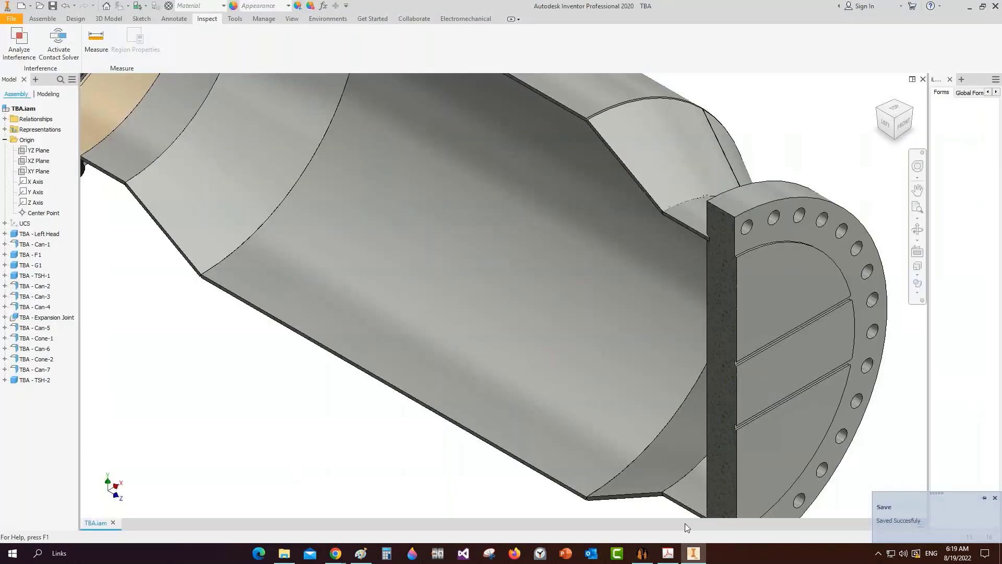
click(667, 557)
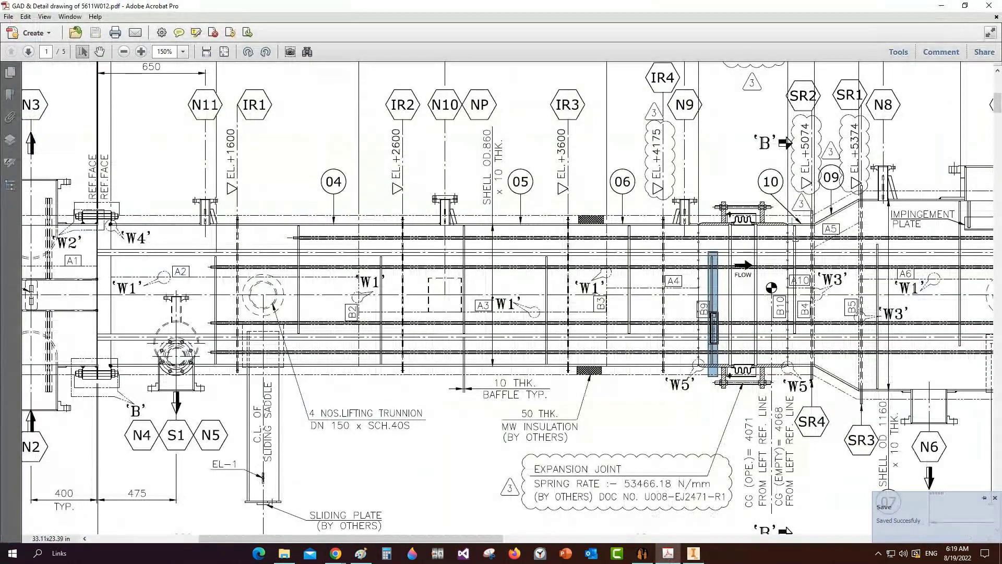
drag(795, 238, 797, 350)
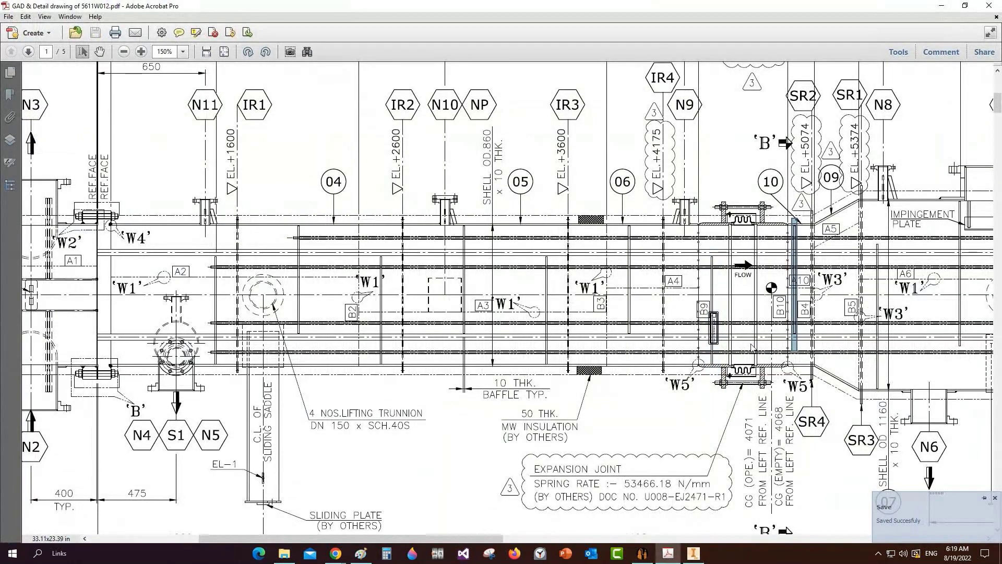
Step: Check the baffles in the larger shell on the drawing, then add a baffle named B3 to TSH-1 in Static Equipment Generator
middle_drag(888, 258, 740, 250)
click(729, 266)
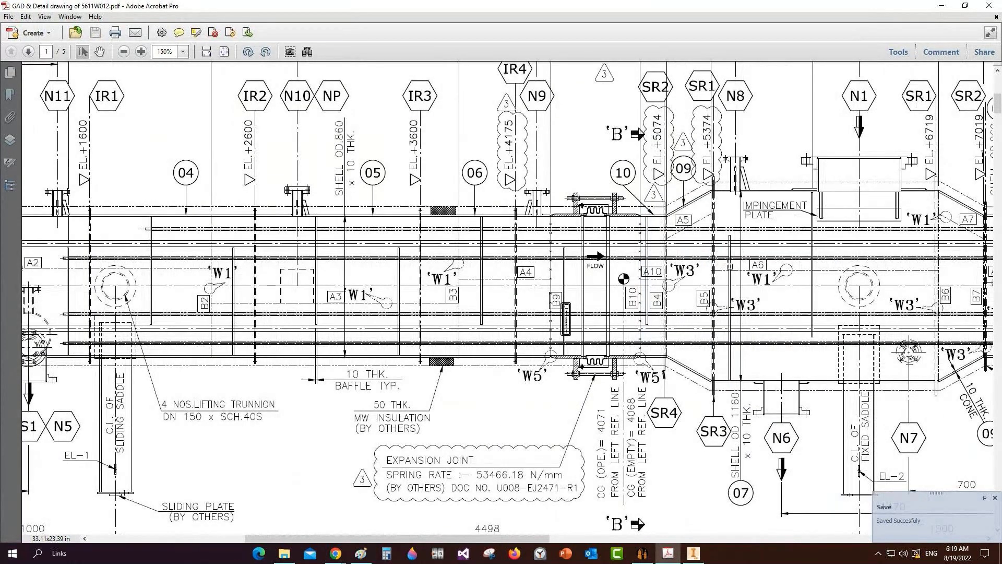
click(730, 266)
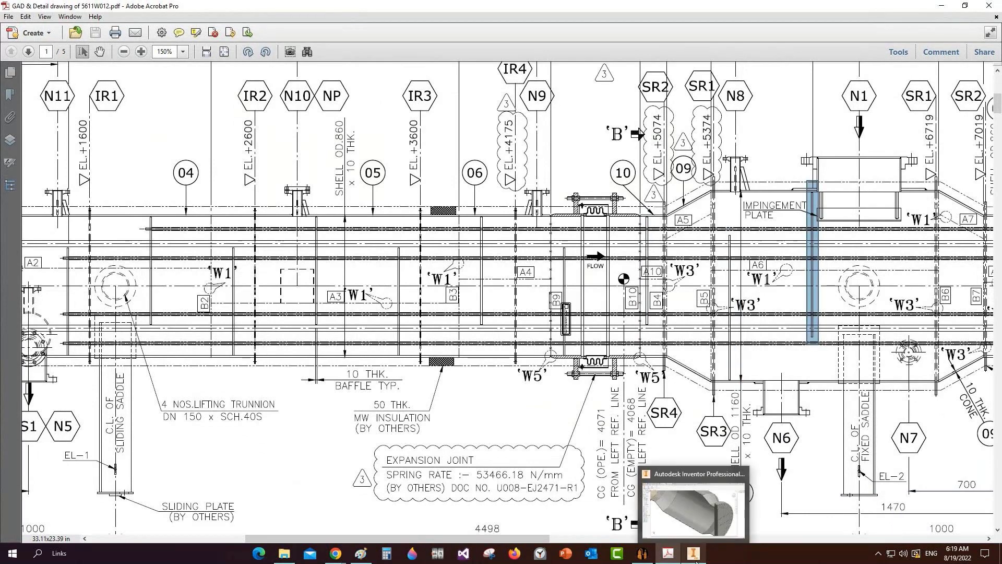
click(642, 553)
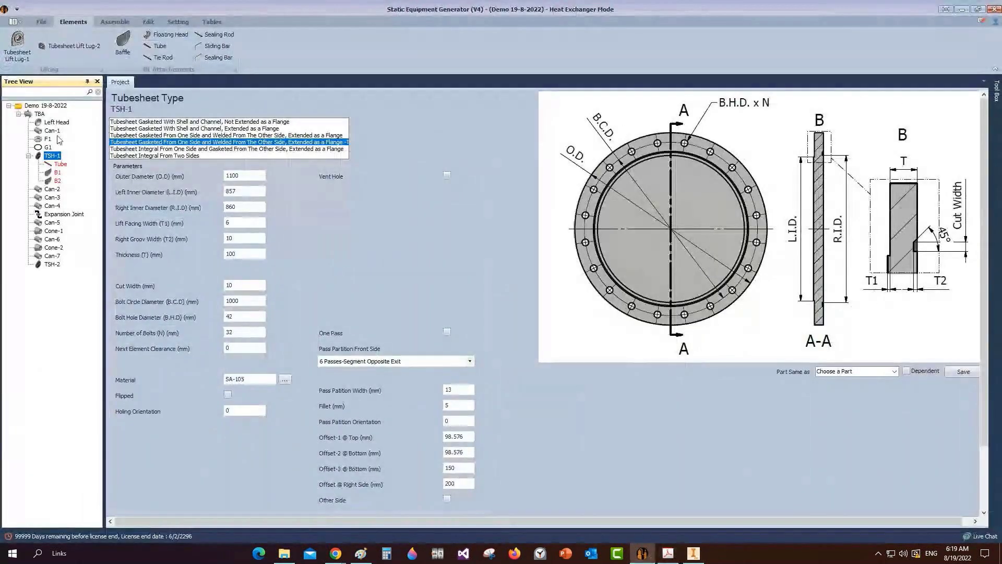
click(125, 43)
text(B3)
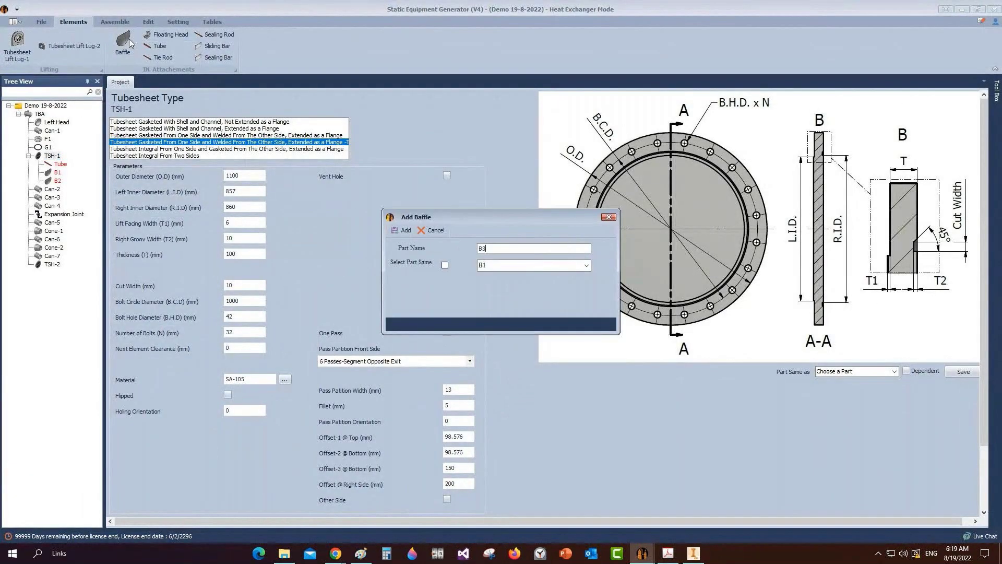
click(400, 230)
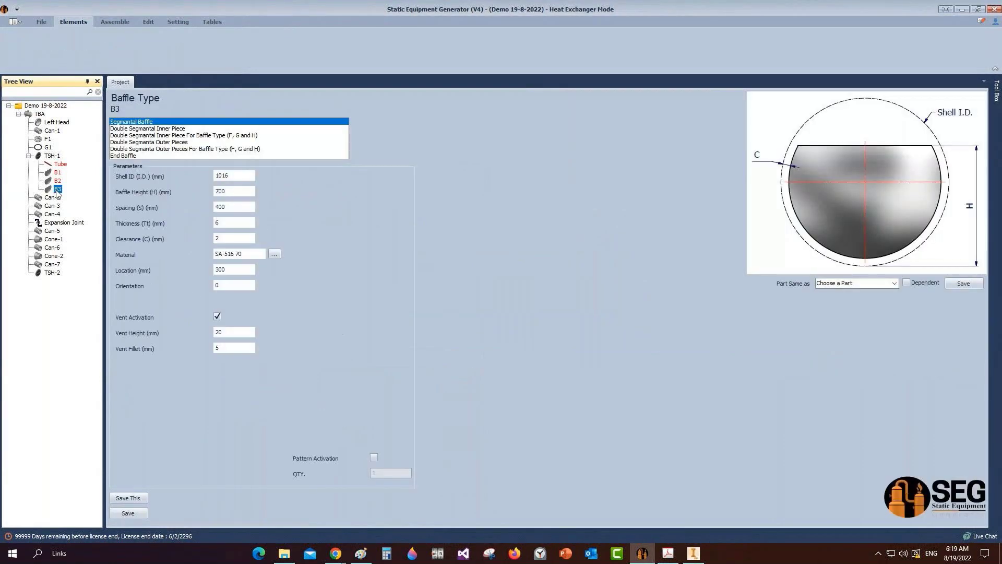
Step: Set baffle B3's shell ID to 1160 mm, baffle height to 850 mm, spacing to 400 mm and thickness to 10 mm
click(230, 176)
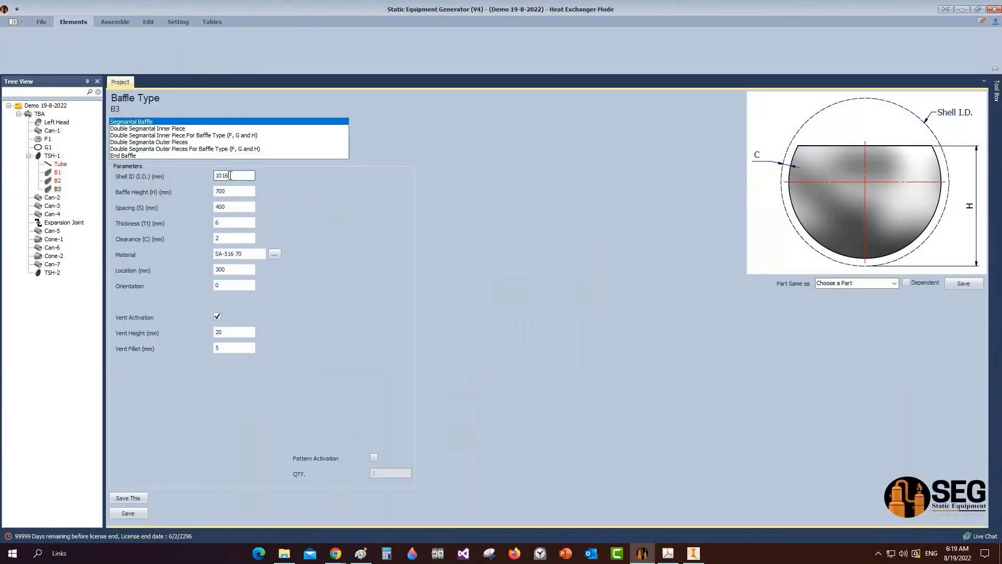
drag(230, 175, 167, 177)
text(1160)
key(Tab)
text(850)
key(Tab)
text(400)
key(Tab)
text(10)
key(Tab)
Step: Set baffle B3's location to 4600 mm and vent height to 10 mm, and save the baffle
key(Tab)
key(Tab)
key(Tab)
text(4600)
key(Tab)
key(Tab)
text(10)
click(135, 512)
Step: Add a baffle named B4 to tubesheet TSH-1, copying its parameters from B3 without making it dependent
click(52, 156)
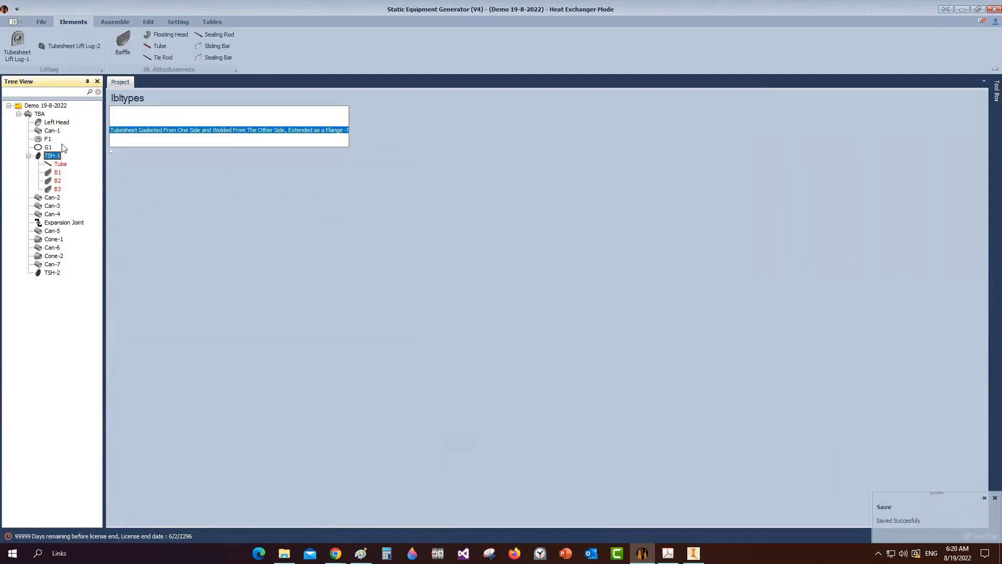
click(125, 49)
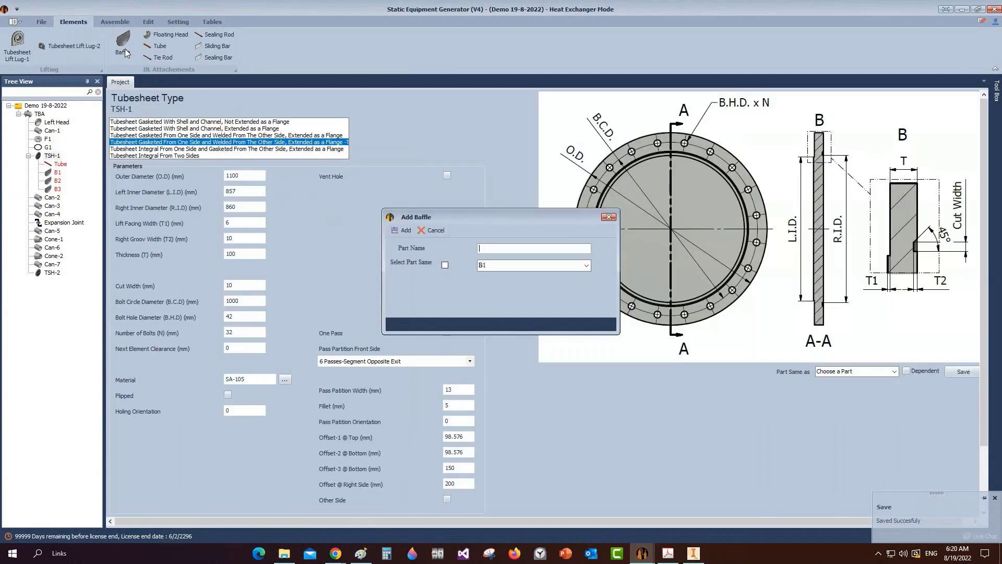
click(444, 264)
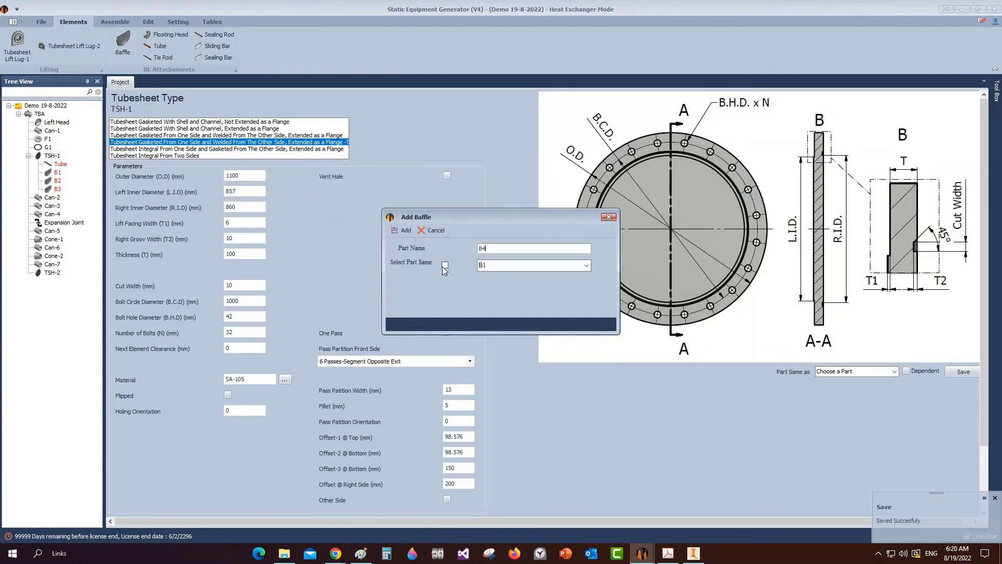
click(589, 268)
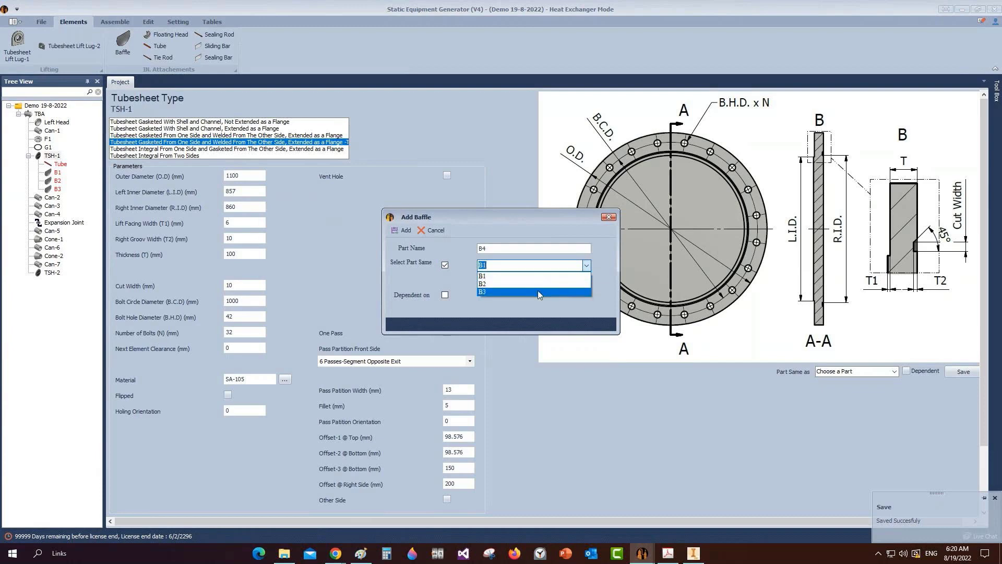
click(538, 290)
click(406, 230)
Step: Set baffle B4's location to 5050 mm and orientation to 180, deactivate its vent and save it
click(58, 197)
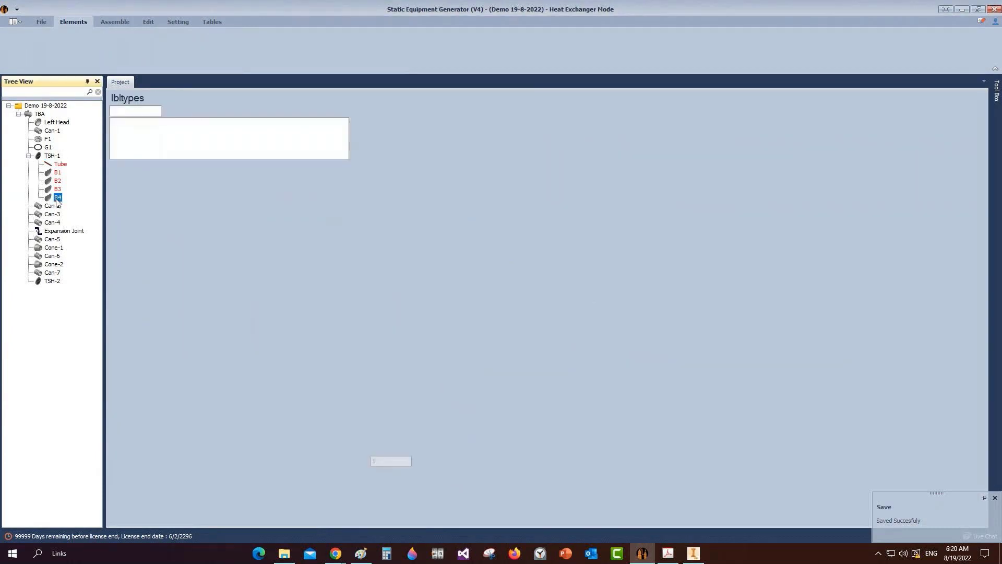
drag(235, 270, 196, 263)
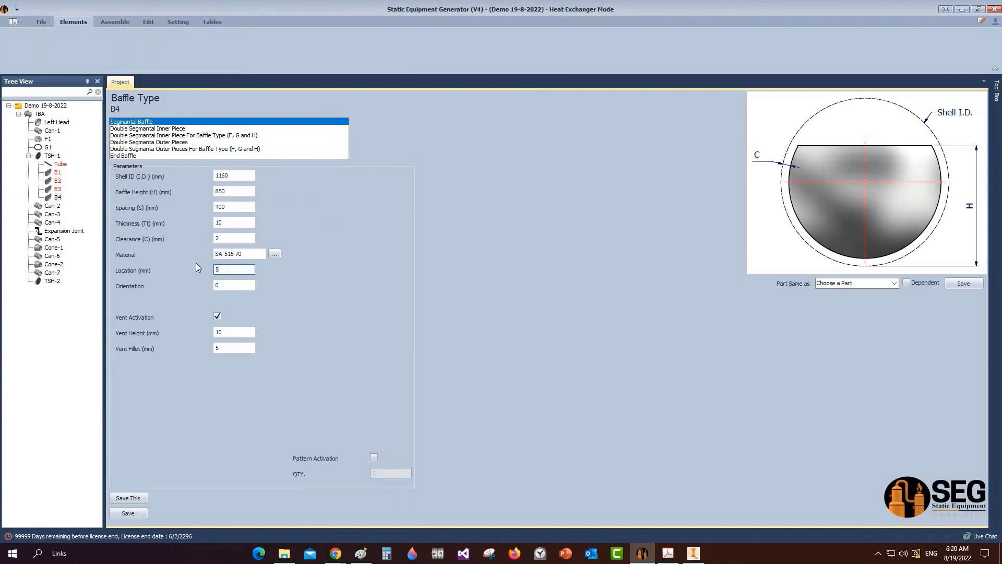
drag(230, 285, 208, 285)
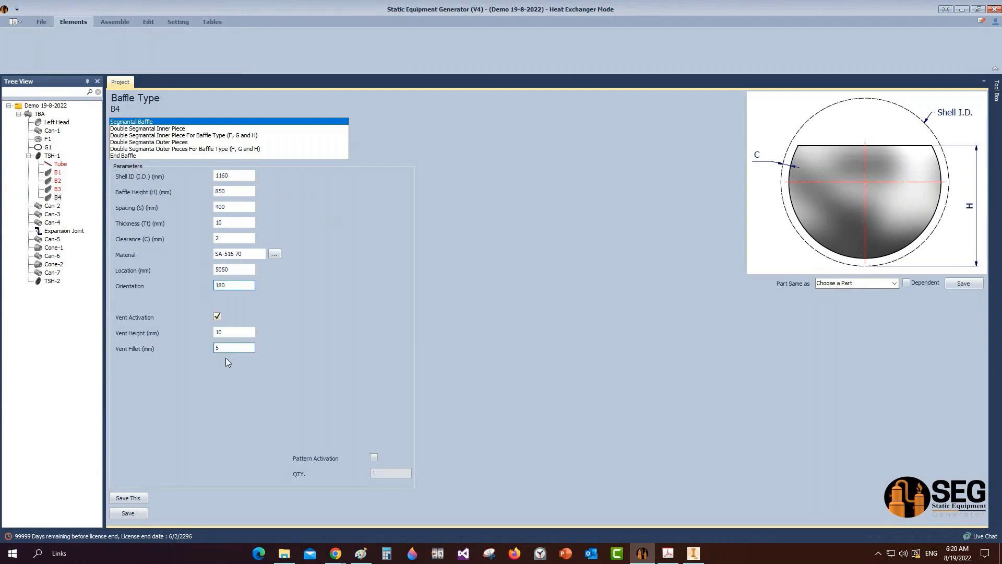
click(218, 316)
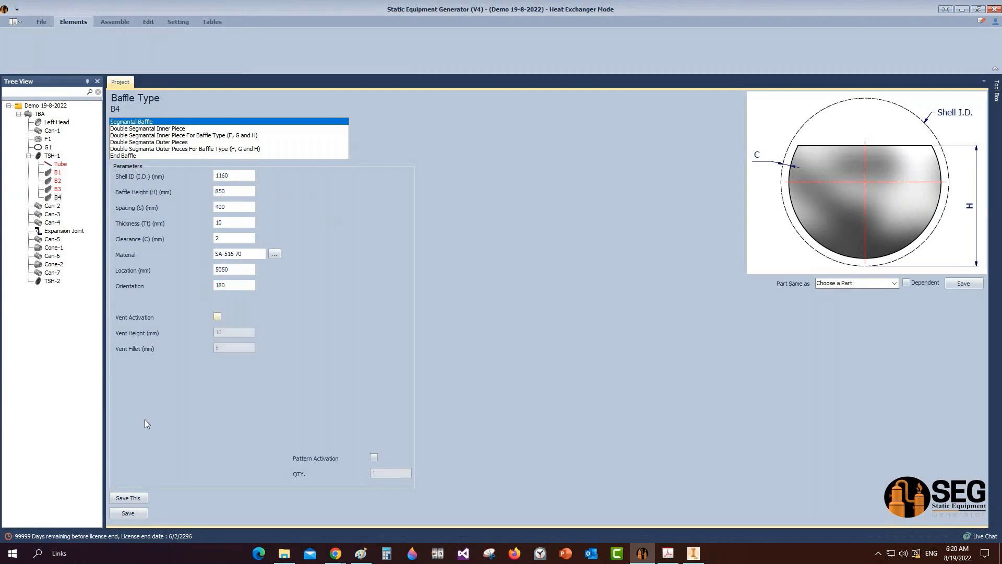
click(128, 513)
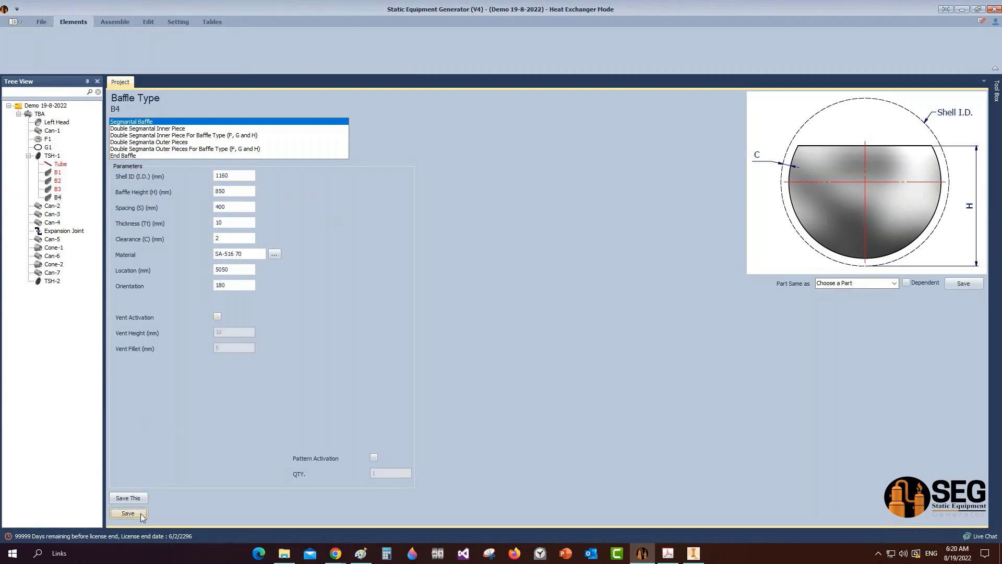
Step: Start the Inventor assembly build to generate the tube and baffles, show the model from its left side and save it
click(114, 22)
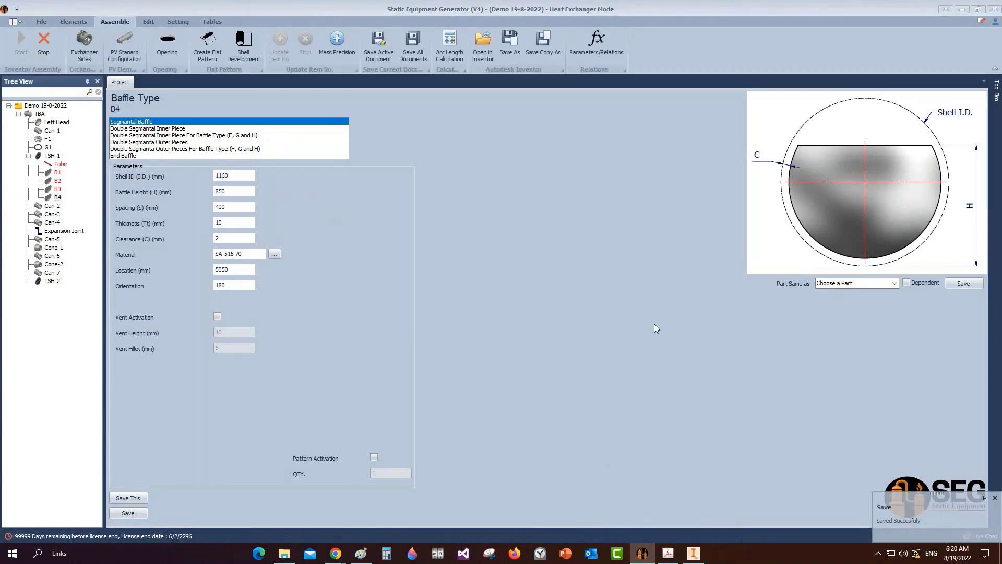
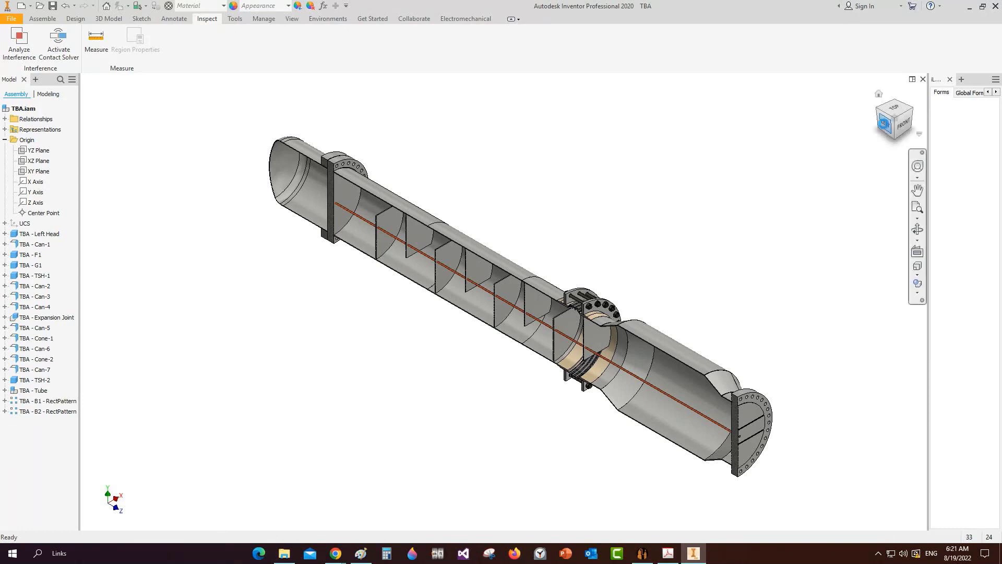
click(884, 123)
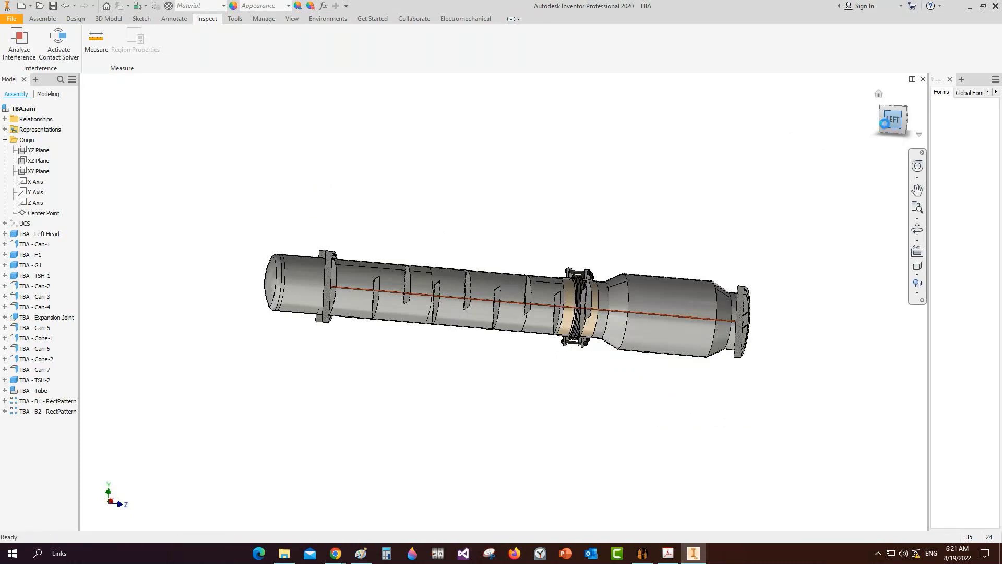
key(ctrl+s)
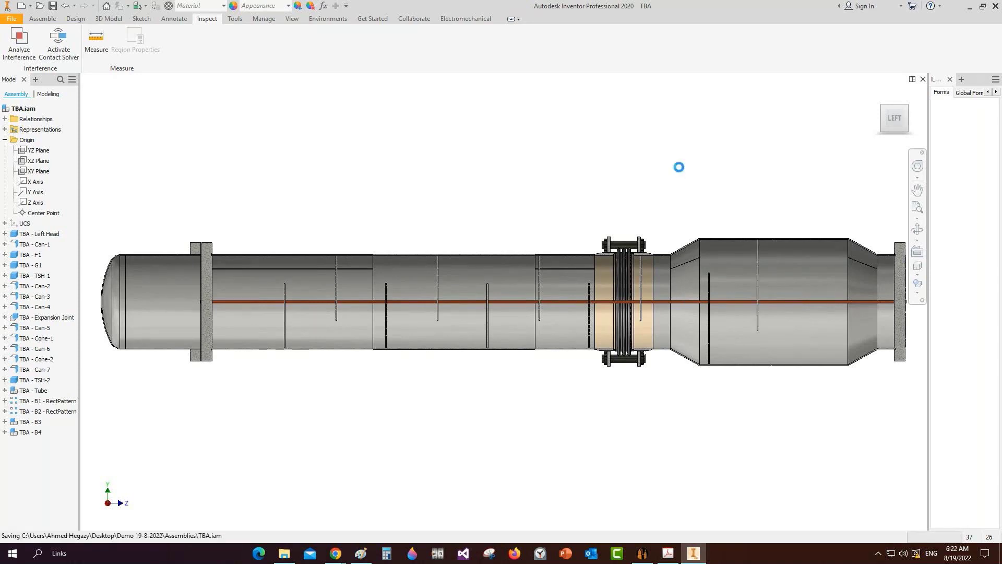
Step: Examine the tube and the baffles inside the shell, including those around the expansion joint and in the larger shell section
click(917, 230)
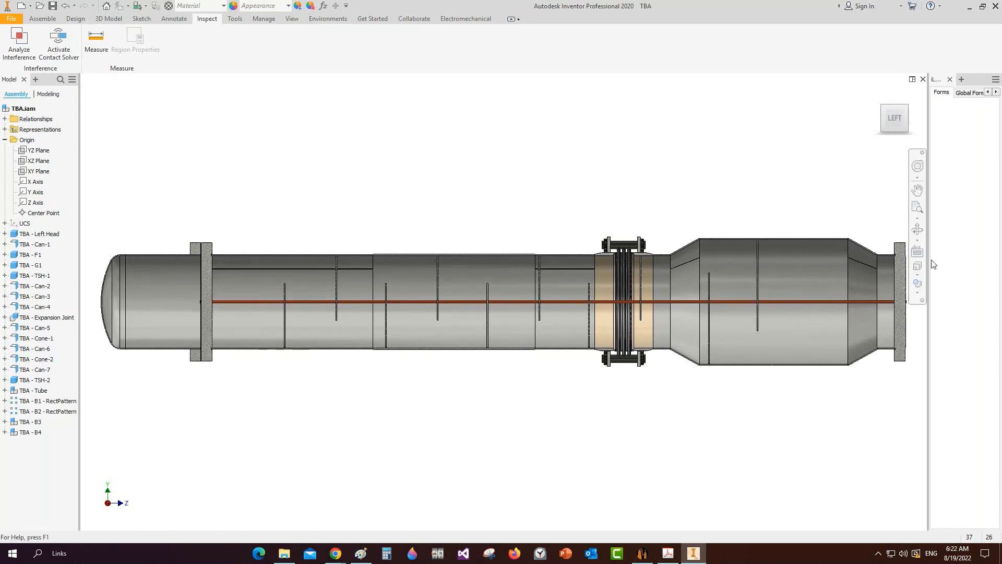
scroll(590, 297, down, 2)
drag(590, 297, 551, 313)
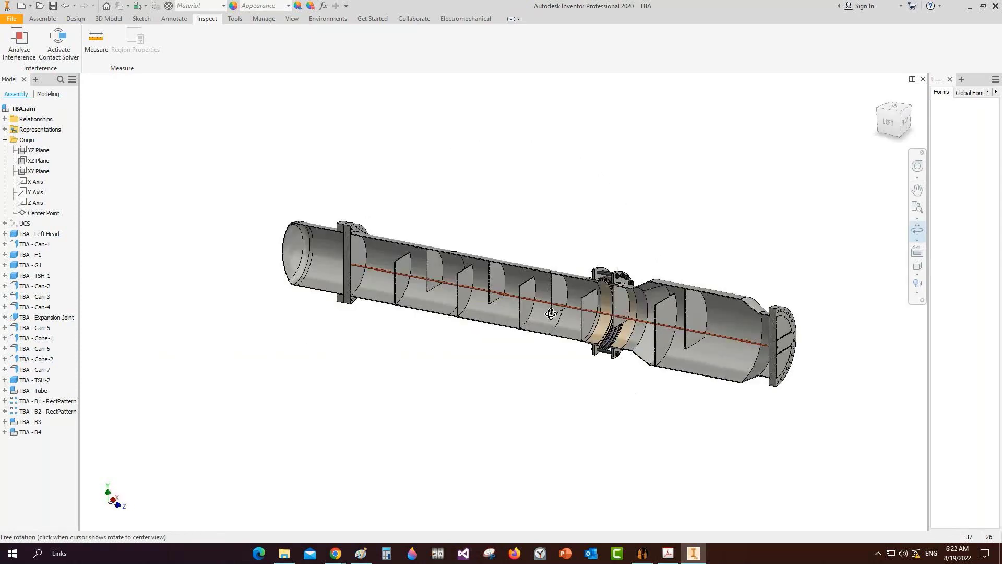
scroll(580, 292, up, 8)
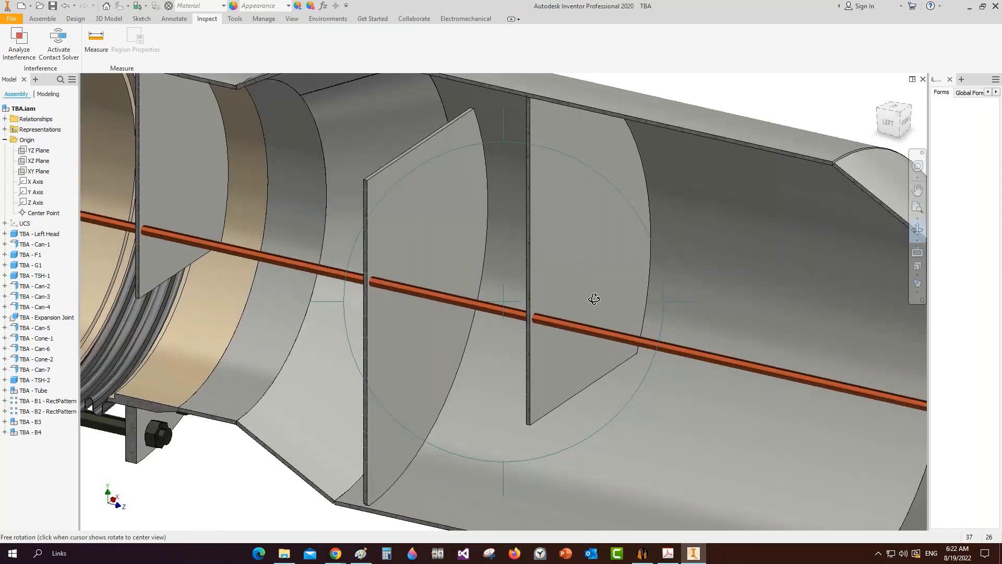
scroll(594, 299, down, 5)
drag(522, 320, 568, 302)
scroll(579, 312, down, 2)
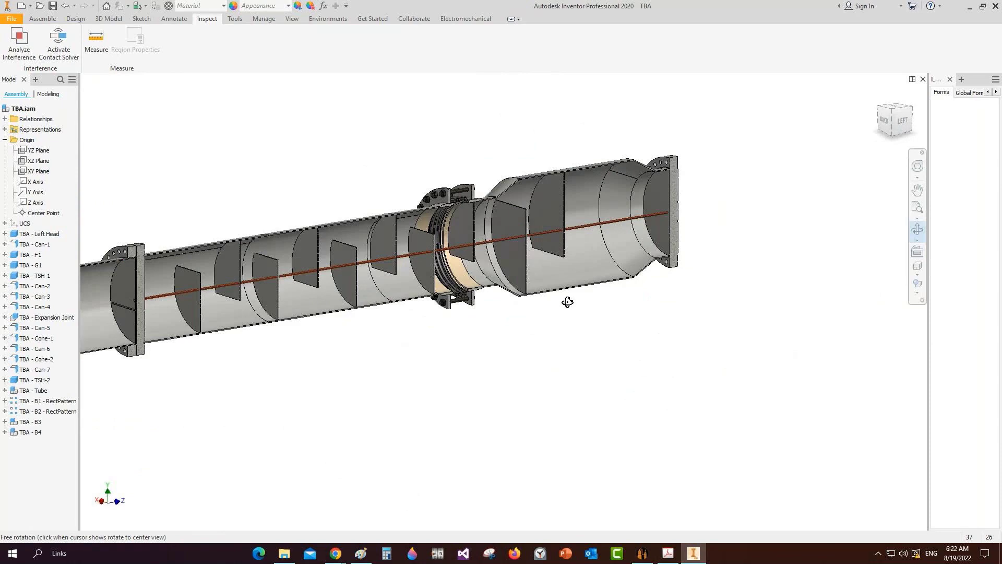
scroll(569, 301, down, 2)
scroll(572, 302, up, 4)
right_click(574, 293)
click(620, 262)
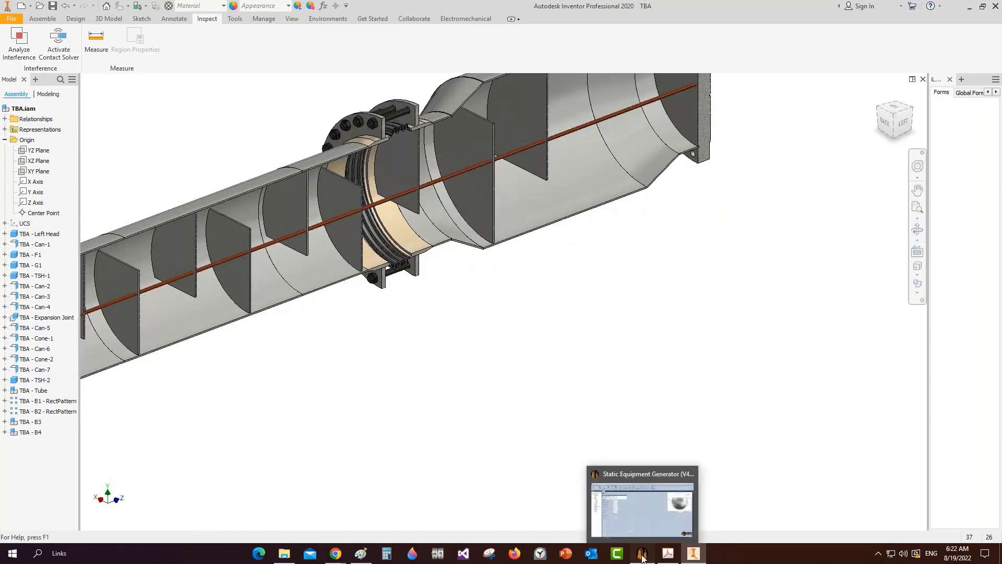
Step: Switch to Static Equipment Generator, open the holing form for tubesheet TSH-1 and start holing from its tube coordinate table
click(643, 557)
click(53, 156)
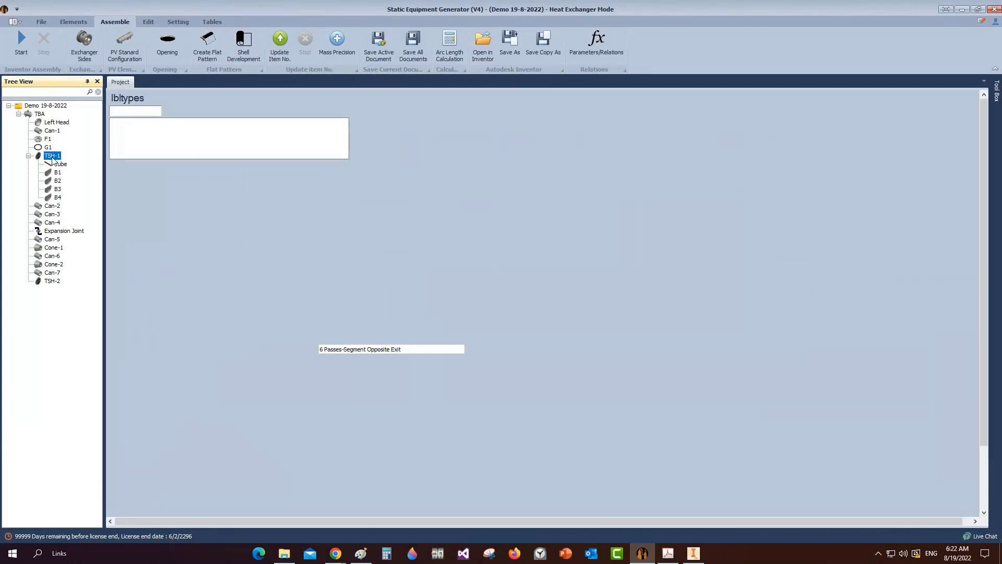
scroll(665, 366, down, 3)
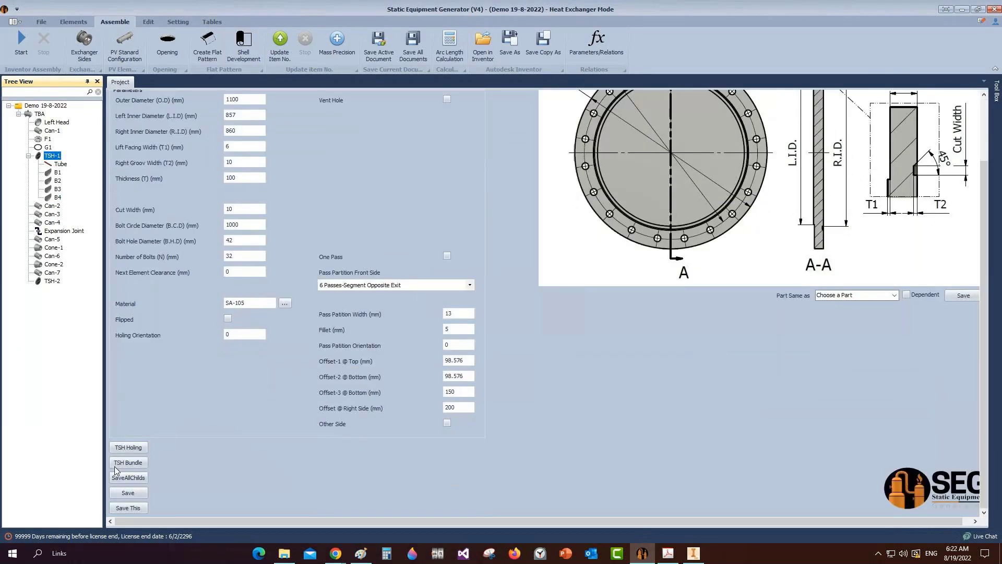
click(138, 447)
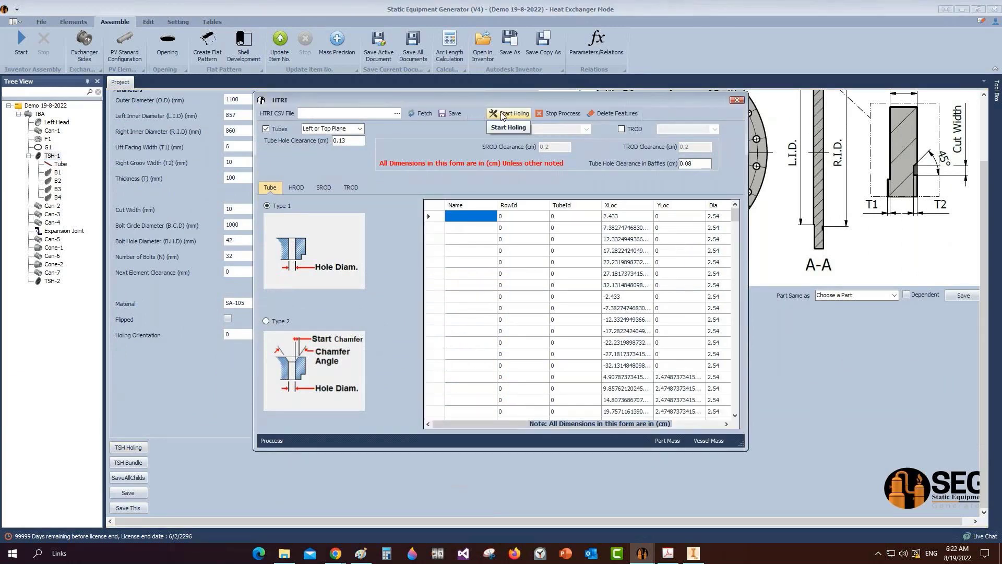
mouse_move(735, 215)
mouse_down()
mouse_move(737, 407)
mouse_move(741, 212)
mouse_up()
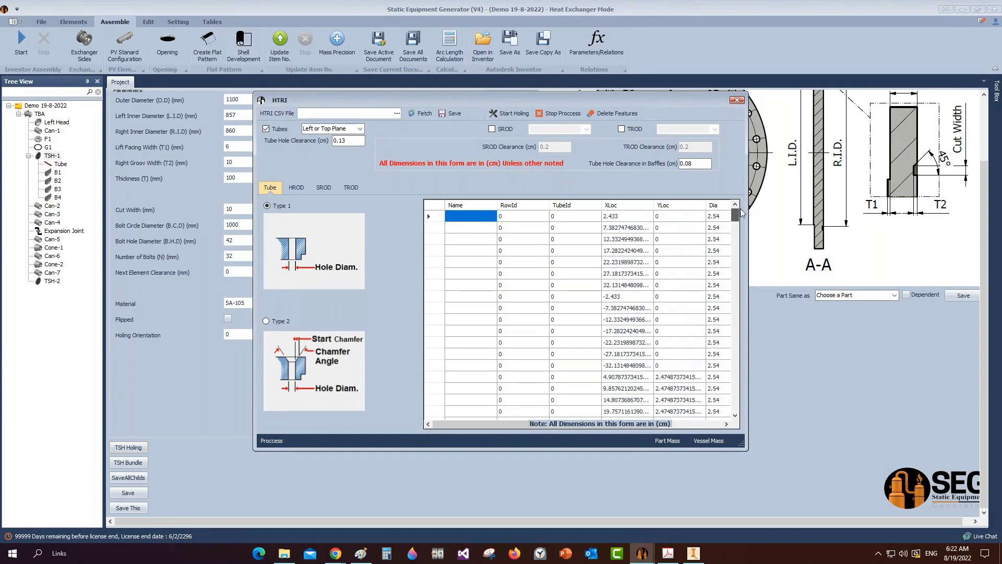
click(514, 117)
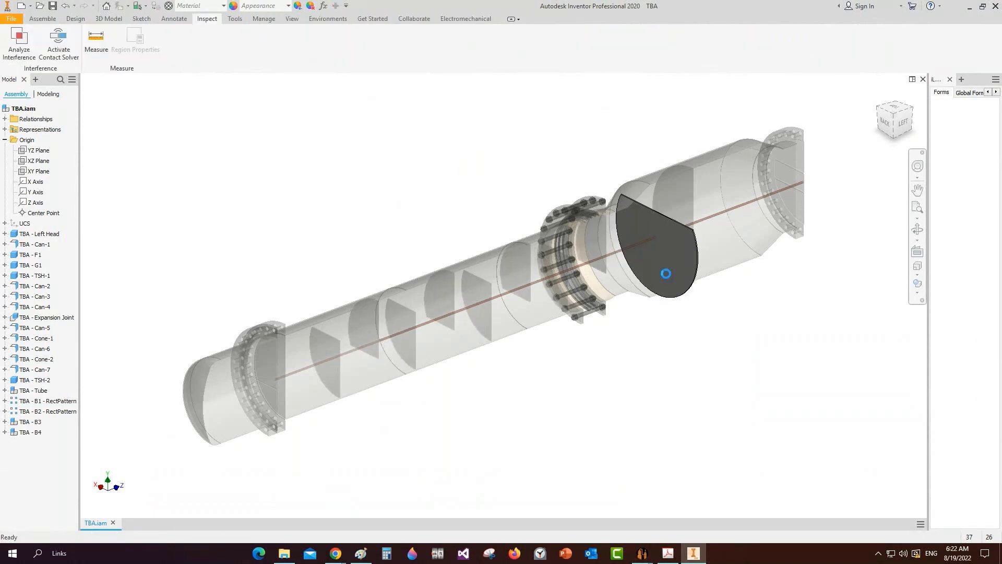
Step: Inspect the tube-hole layout on tubesheet TSH-1 up close in Inventor and save the TBA assembly
key(ctrl+s)
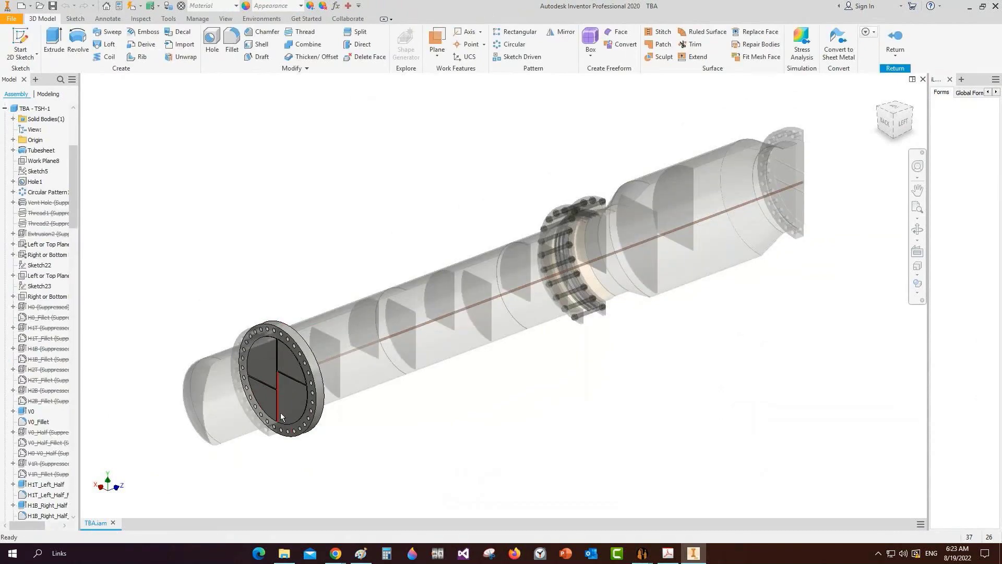
scroll(281, 411, down, 3)
middle_drag(280, 411, 503, 313)
scroll(347, 336, down, 3)
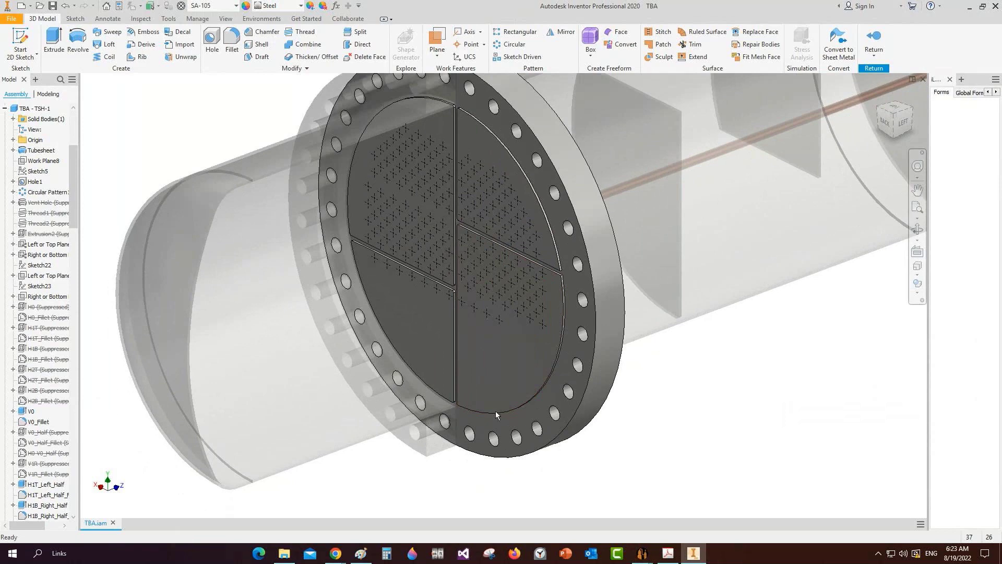
middle_drag(500, 364, 515, 339)
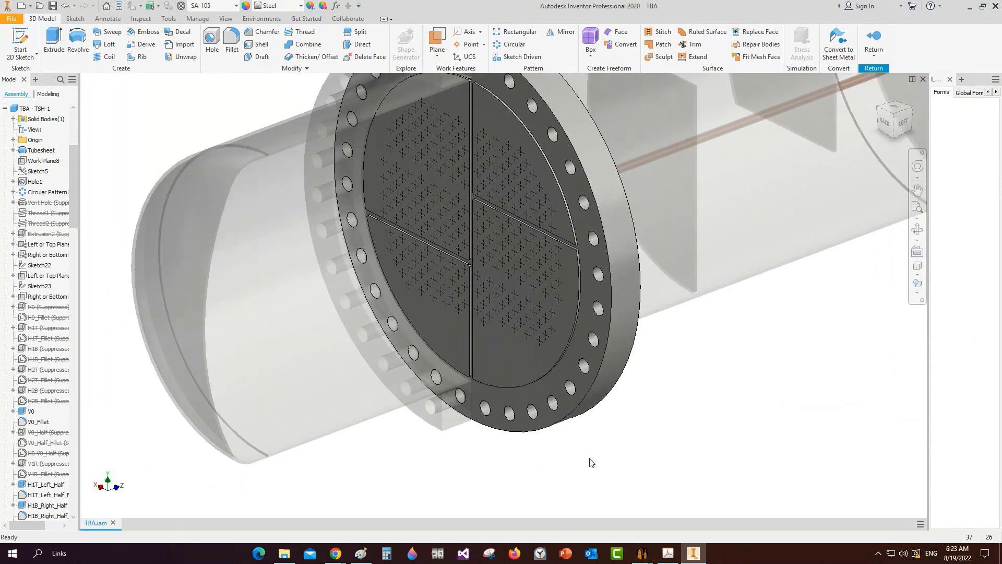
middle_click(593, 457)
middle_click(594, 457)
double_click(594, 457)
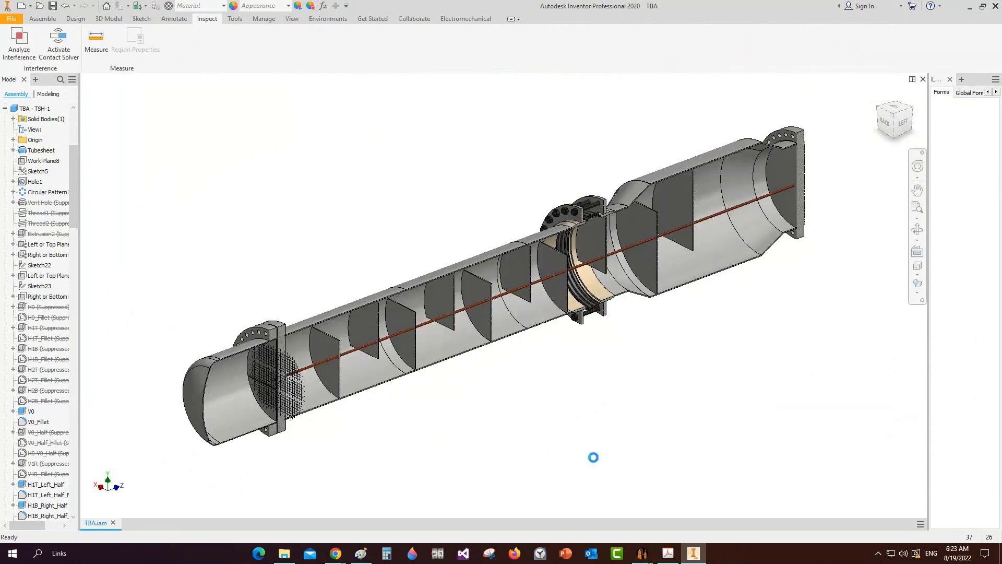
key(ctrl+s)
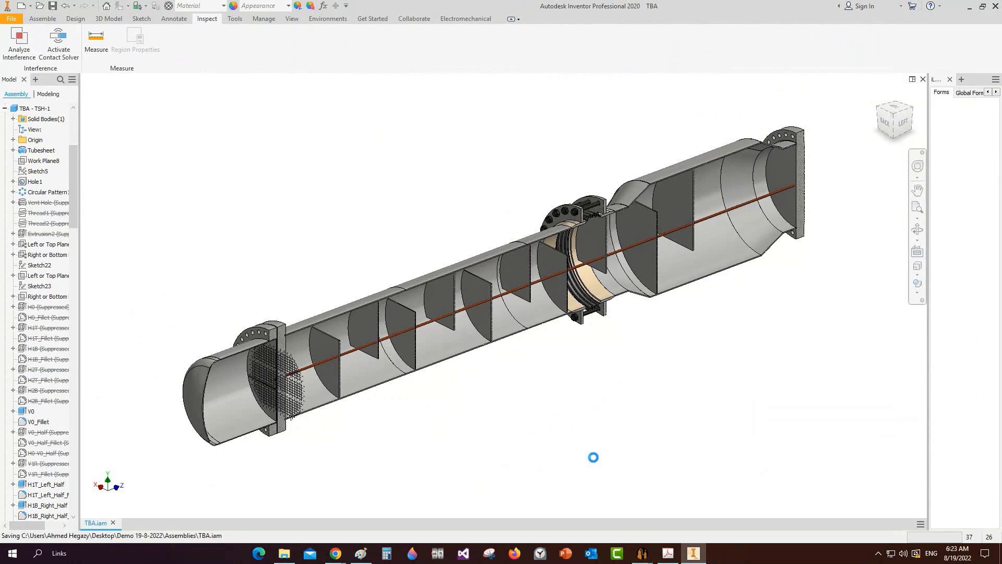
double_click(285, 369)
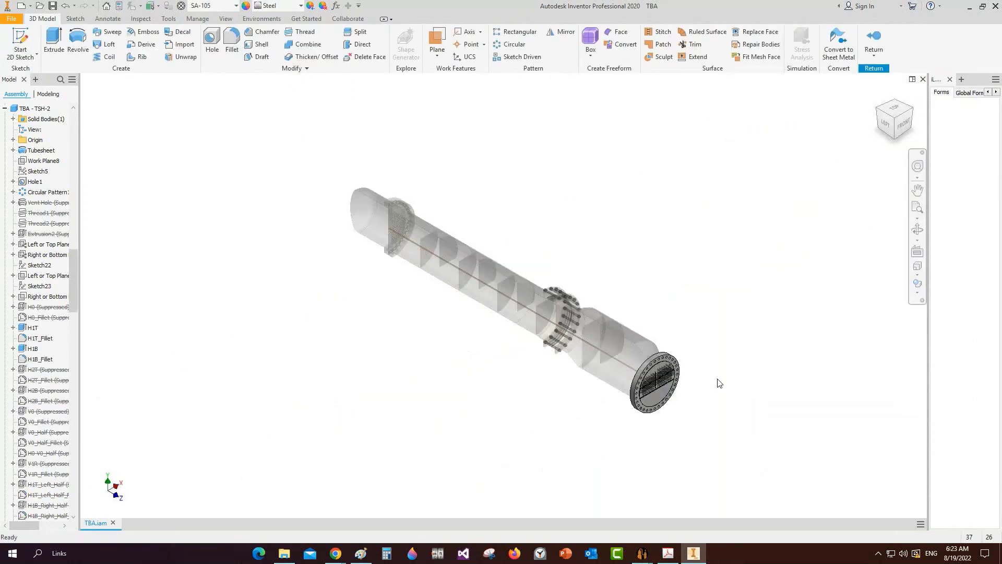
Step: Inspect the tube-hole layout on tubesheet TSH-2 up close and save the TBA assembly
scroll(716, 380, up, 3)
scroll(668, 410, up, 2)
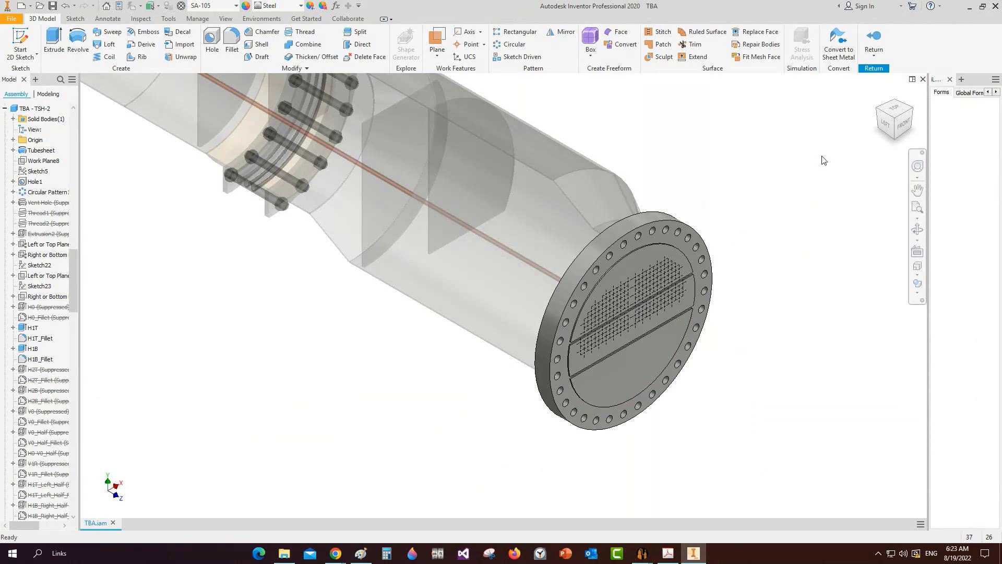
scroll(691, 425, down, 5)
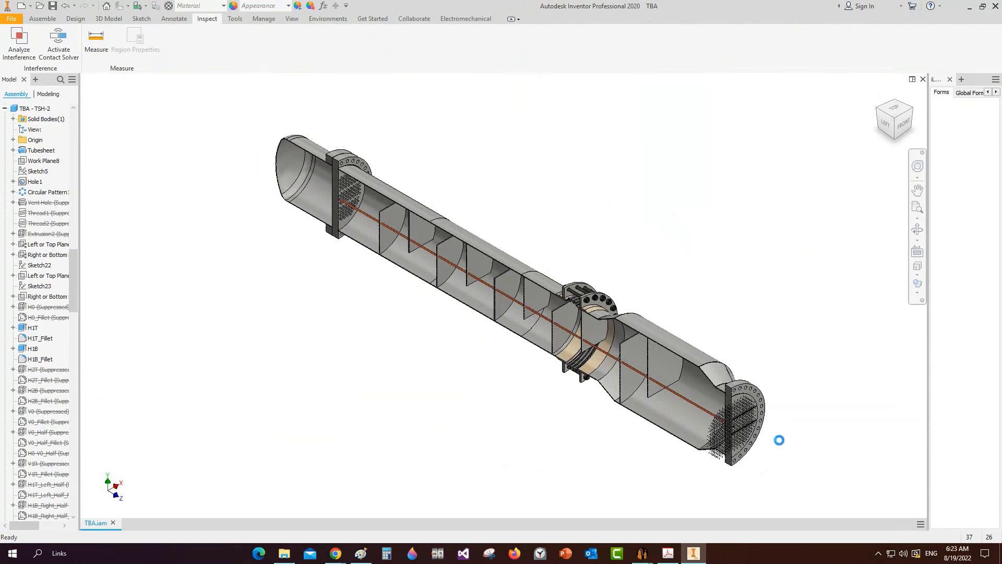
key(ctrl+s)
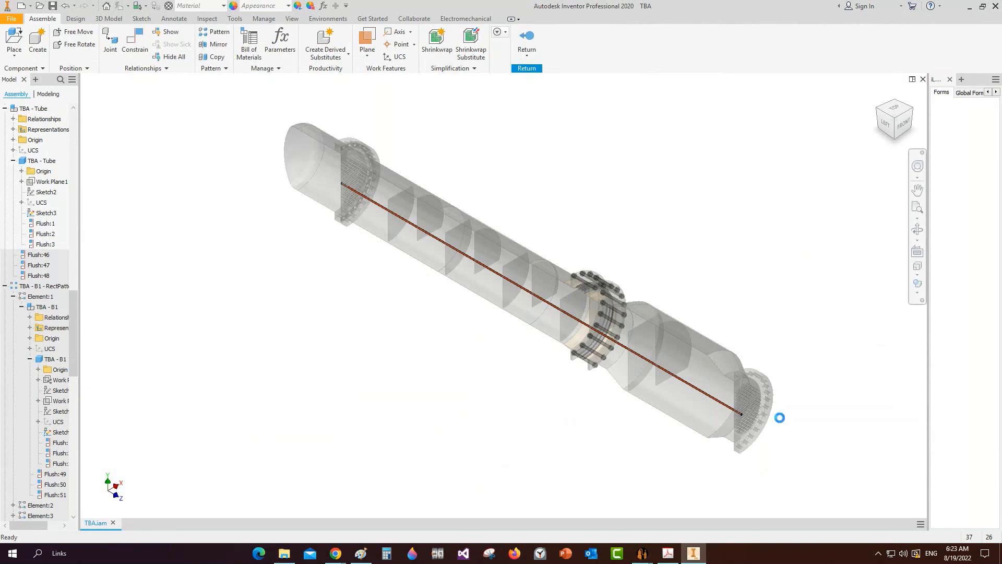
Step: Examine the tube and the tube location points around tubesheet TSH-1 and the first baffles
scroll(447, 202, up, 3)
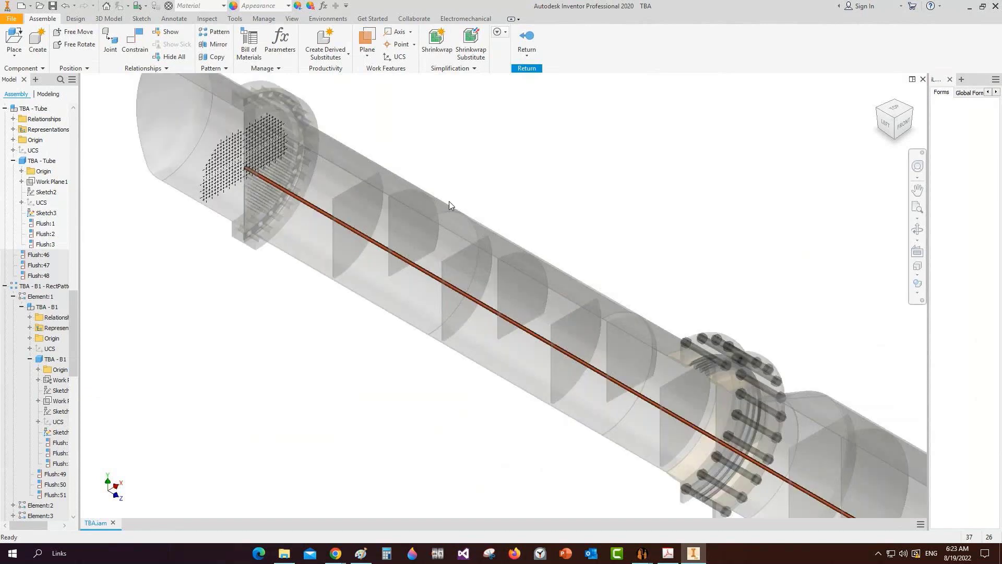
scroll(229, 142, up, 3)
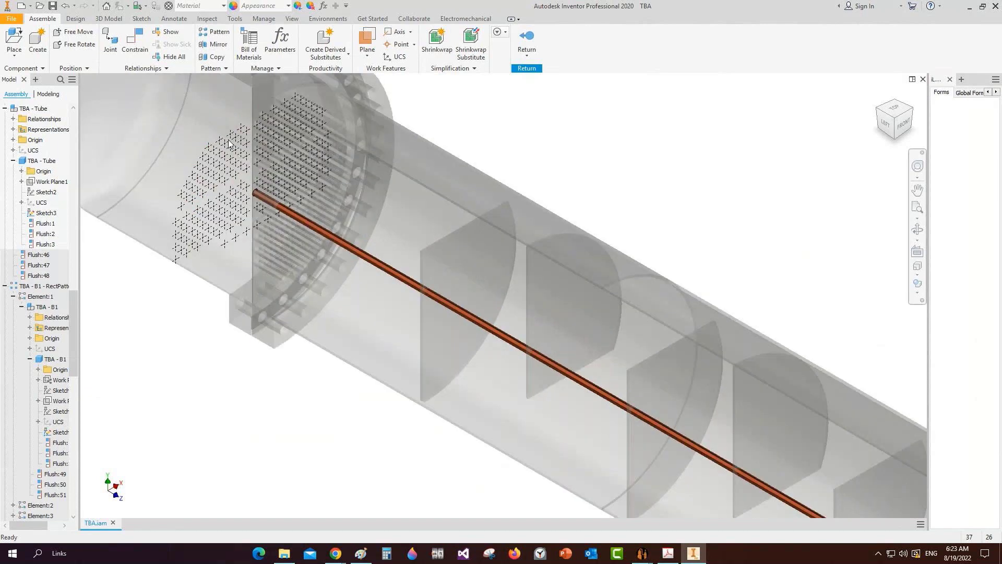
scroll(228, 142, up, 3)
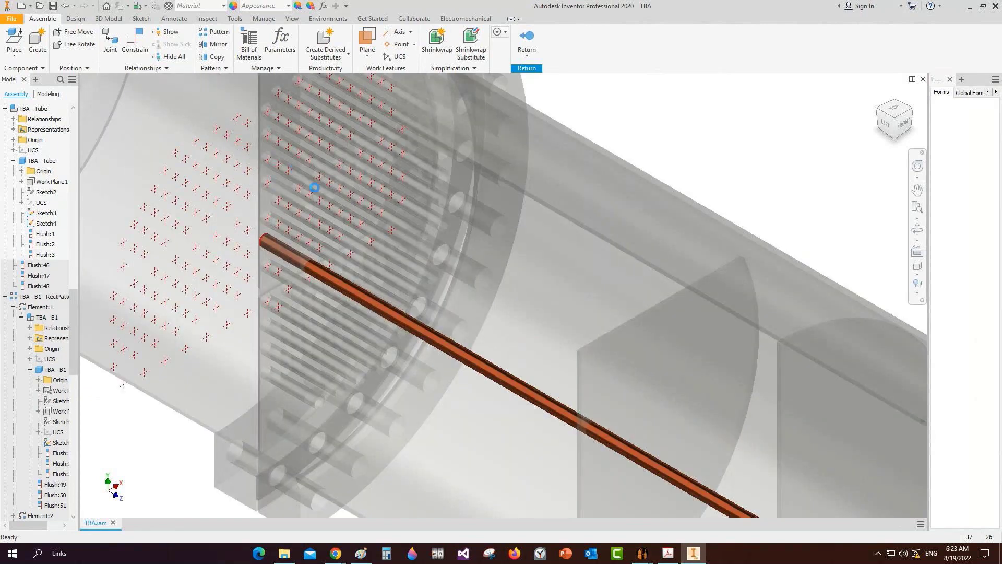
scroll(314, 187, down, 3)
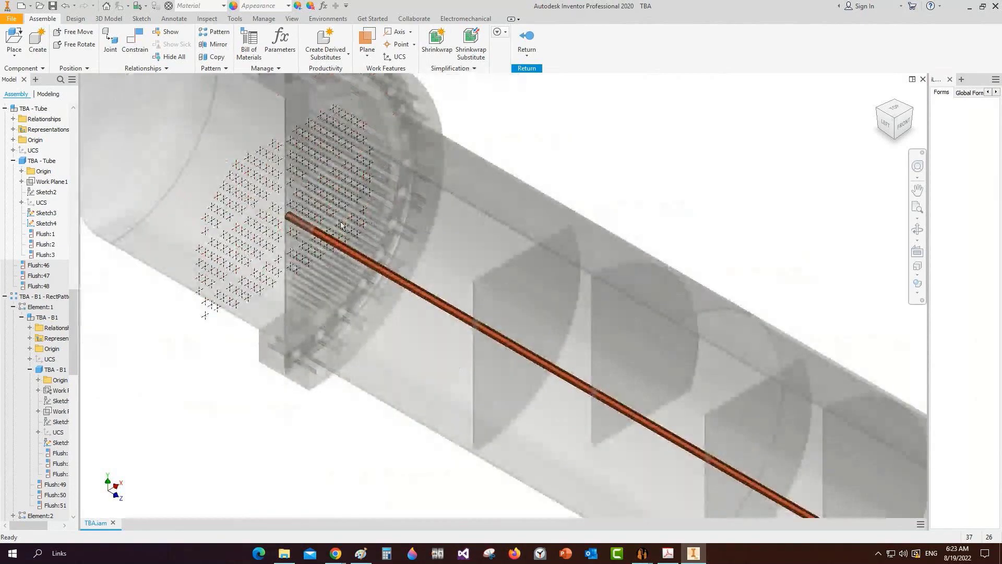
scroll(298, 201, up, 3)
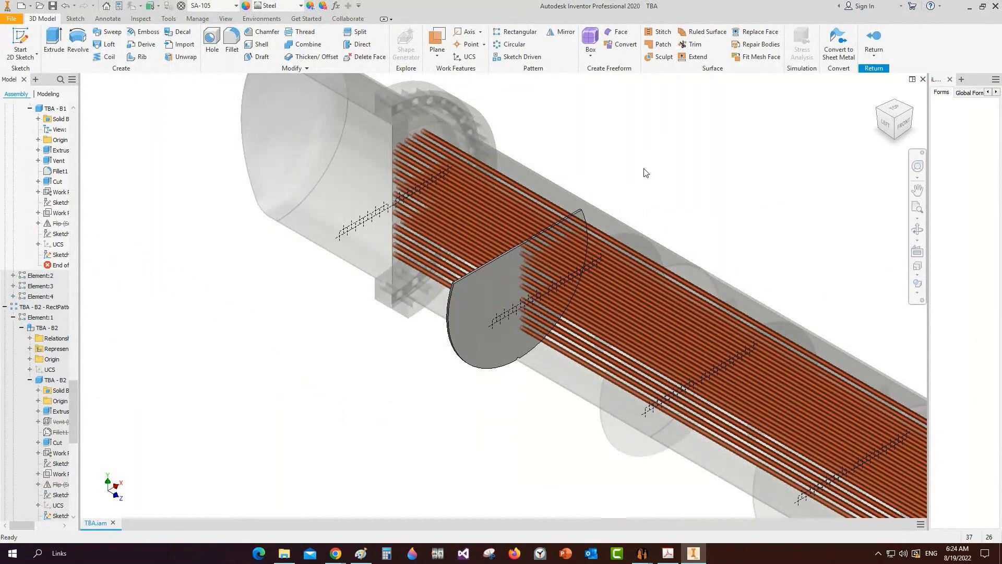
Step: Inspect the tube bundle and the B1 baffle hole points across the whole exchanger, and save the TBA assembly
key(Home)
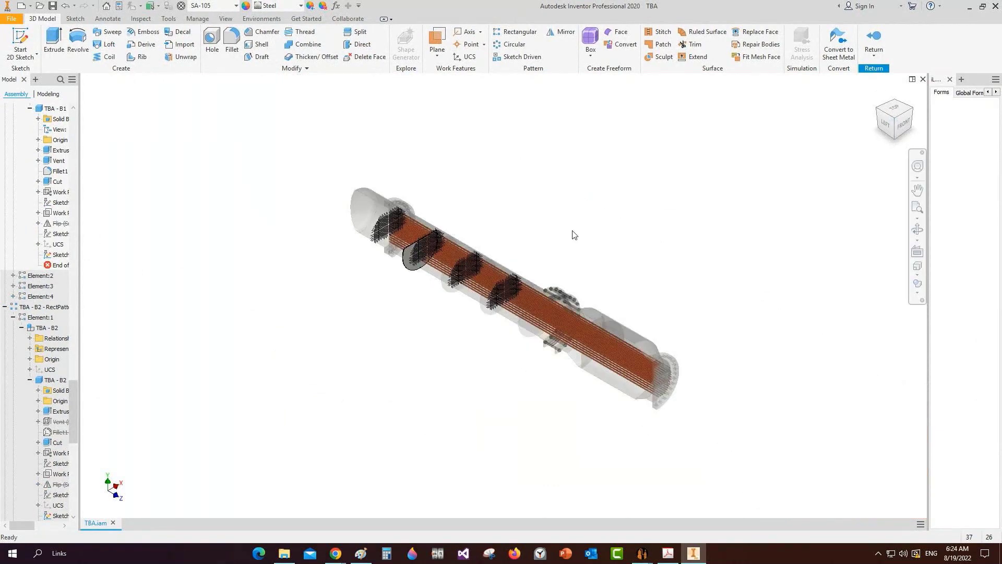
scroll(571, 234, up, 5)
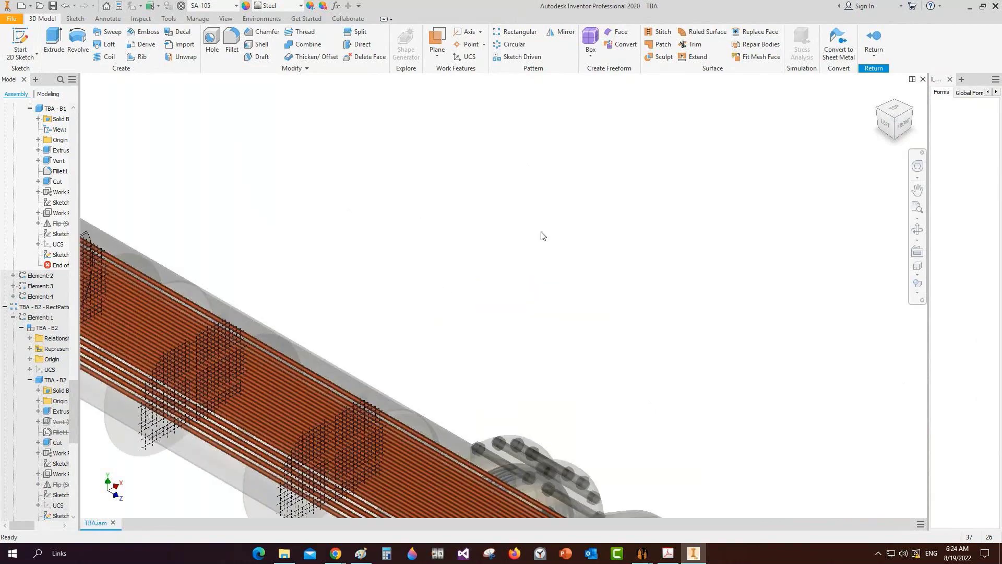
scroll(541, 236, down, 1)
scroll(541, 236, down, 5)
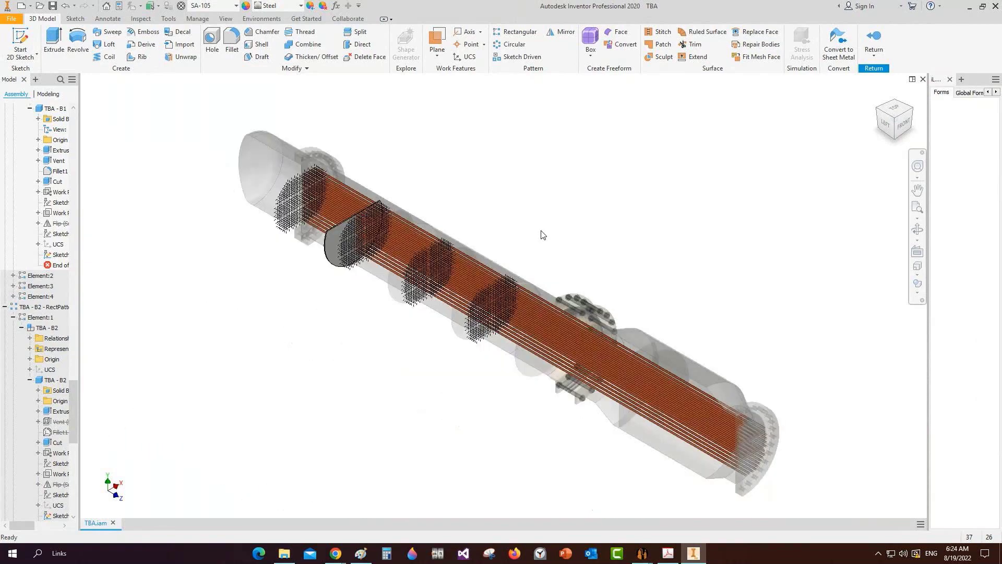
double_click(541, 235)
key(ctrl+s)
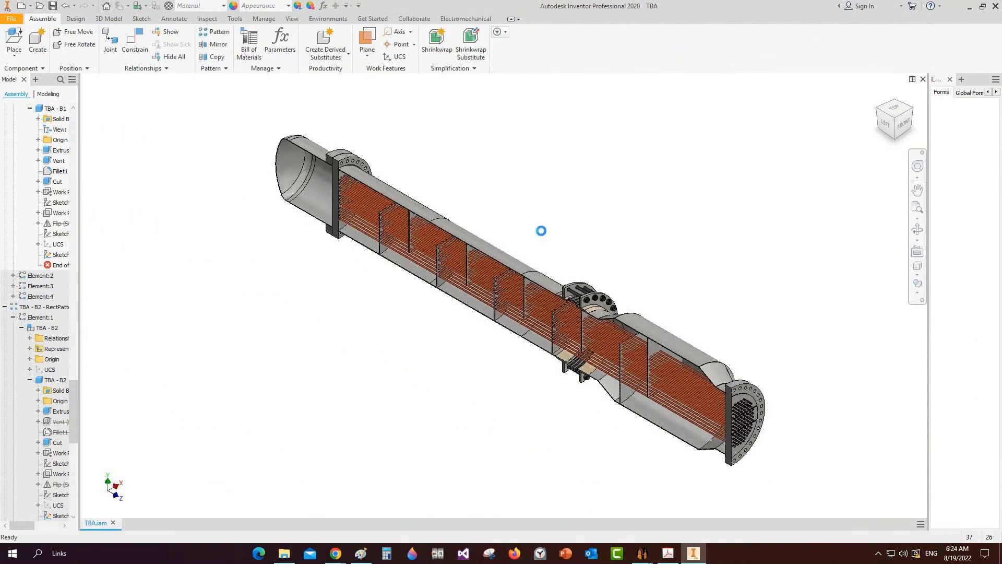
Step: Check the B2 baffles and their hole points in the whole-exchanger view, and save the assembly
double_click(542, 234)
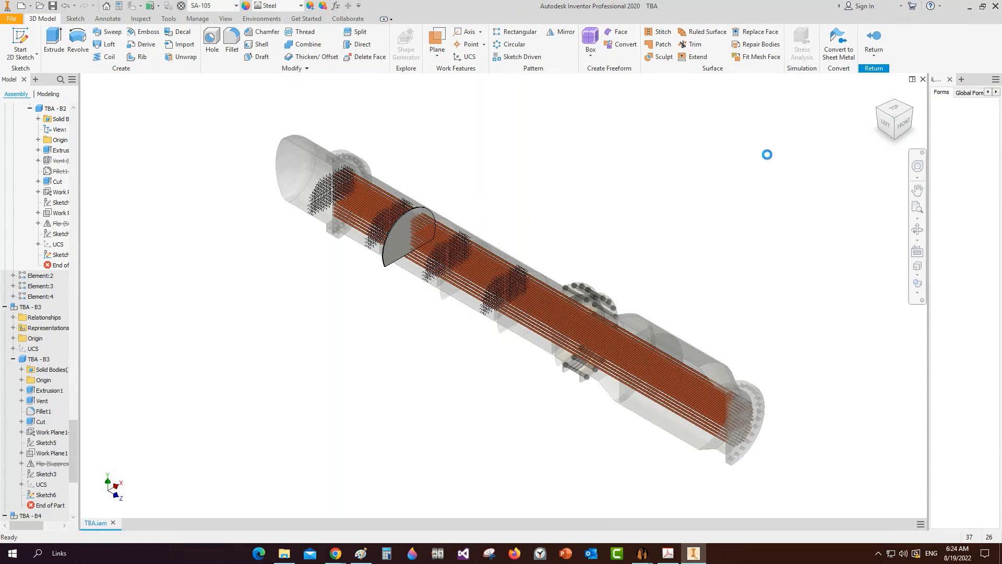
click(892, 120)
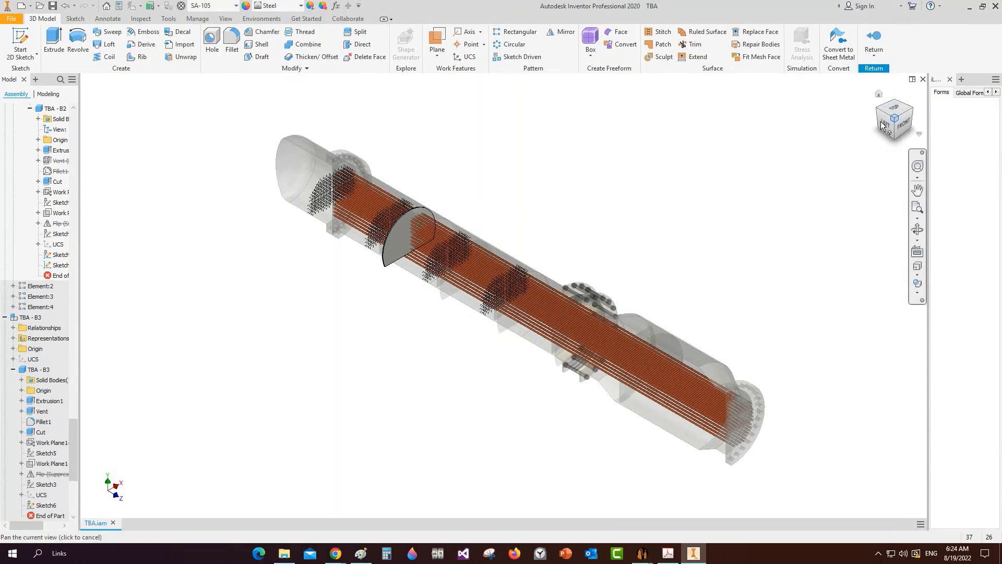
scroll(635, 194, down, 2)
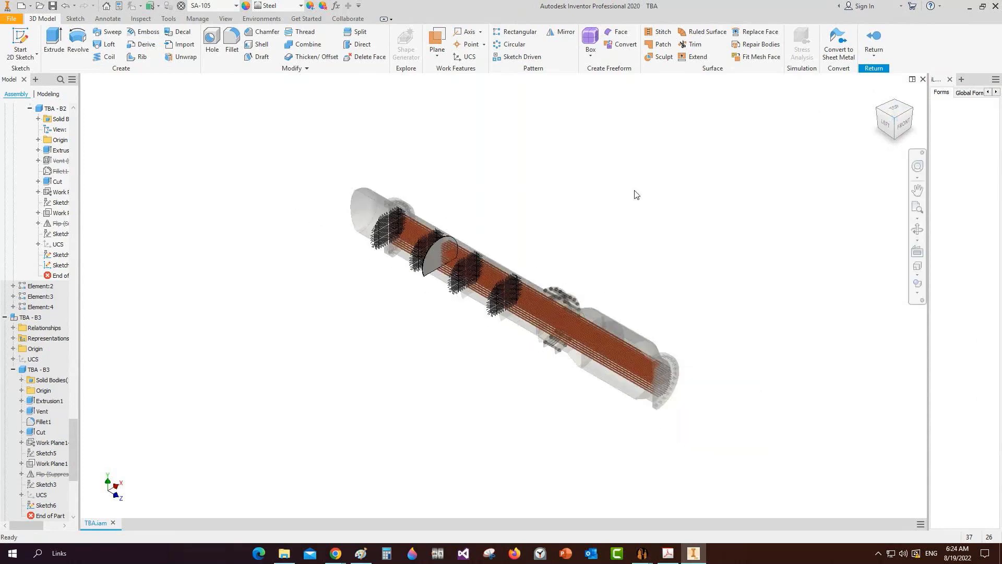
scroll(635, 194, up, 2)
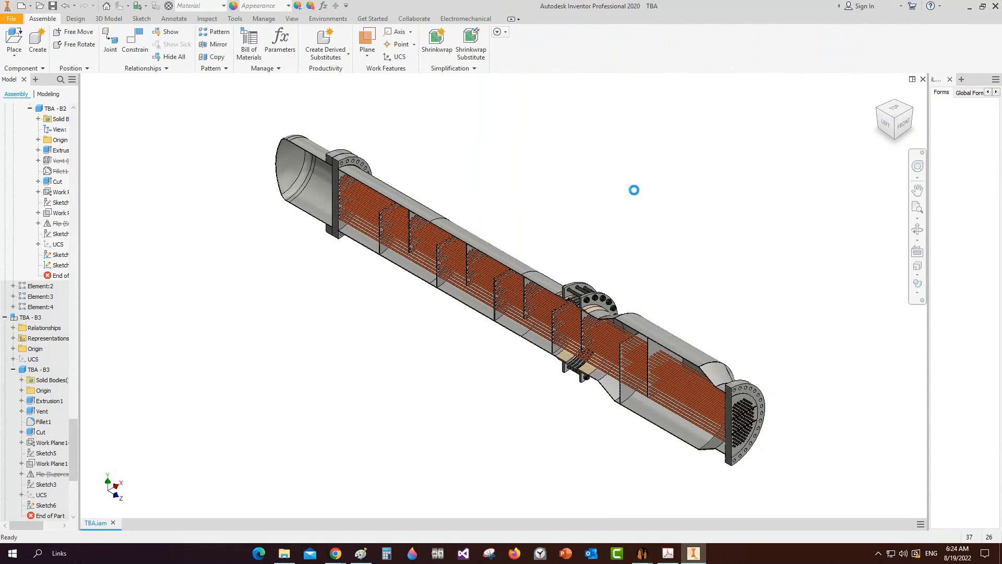
key(ctrl+s)
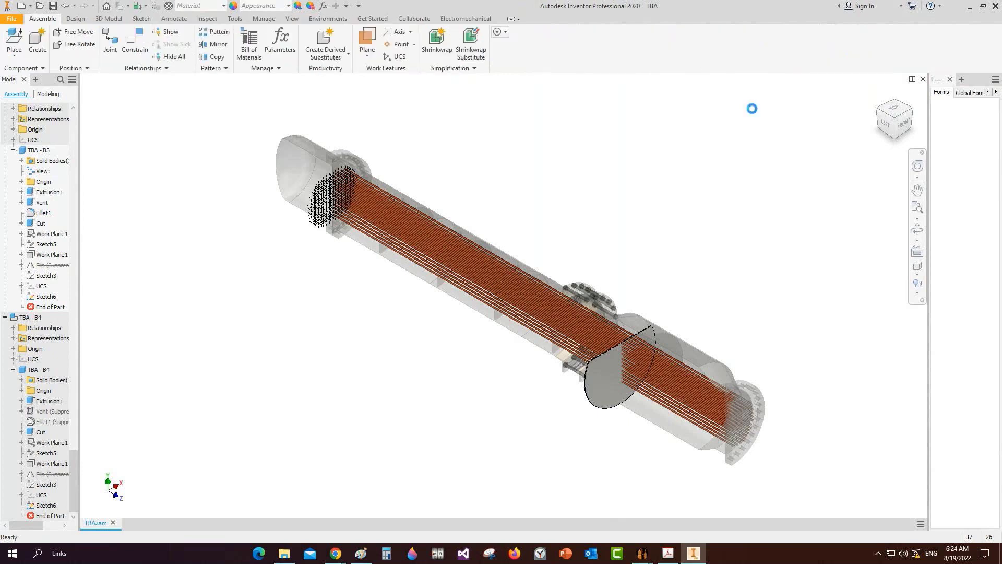
Step: Save the TBA assembly while baffles B3 and B4 are being holed
key(ctrl+s)
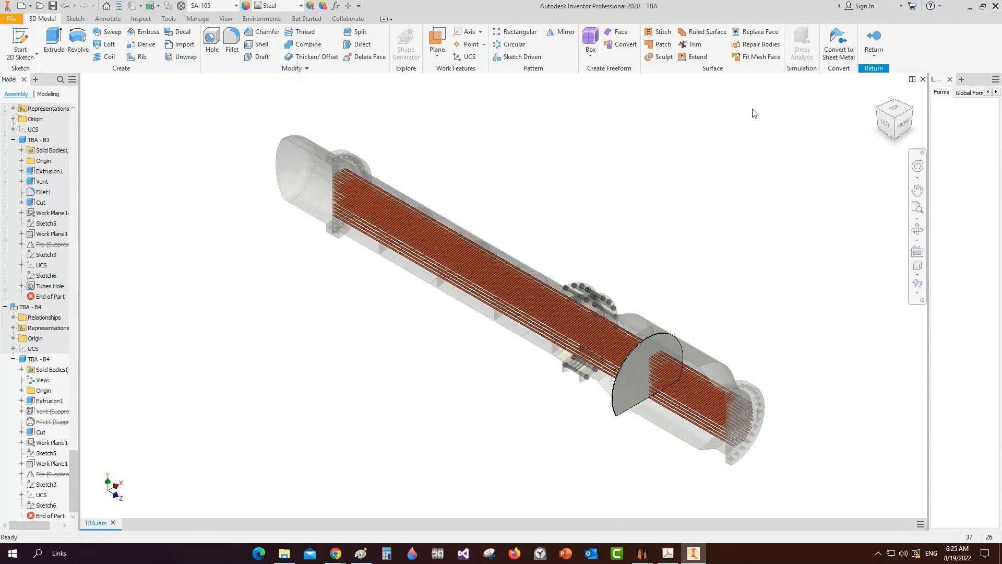
double_click(752, 109)
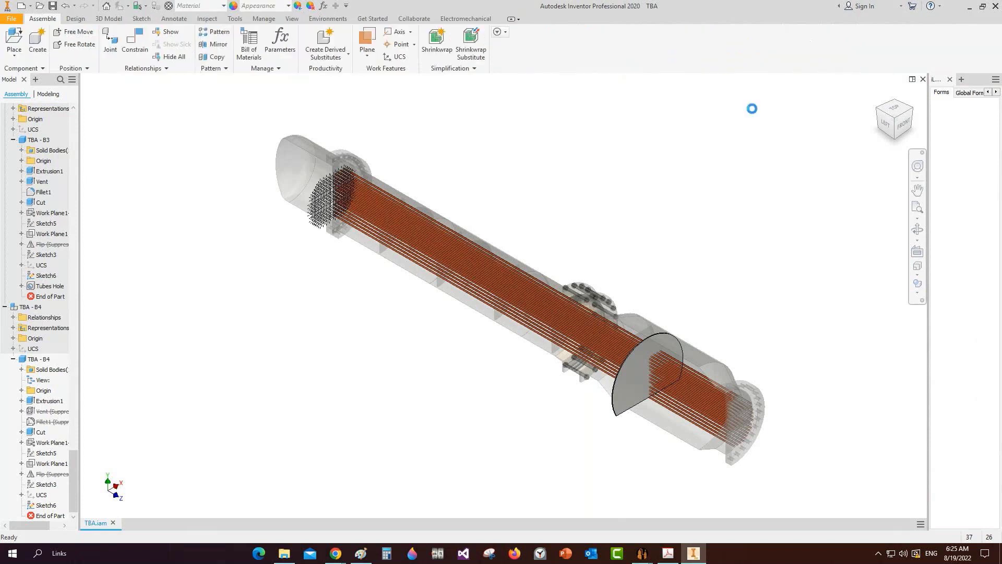
key(ctrl+s)
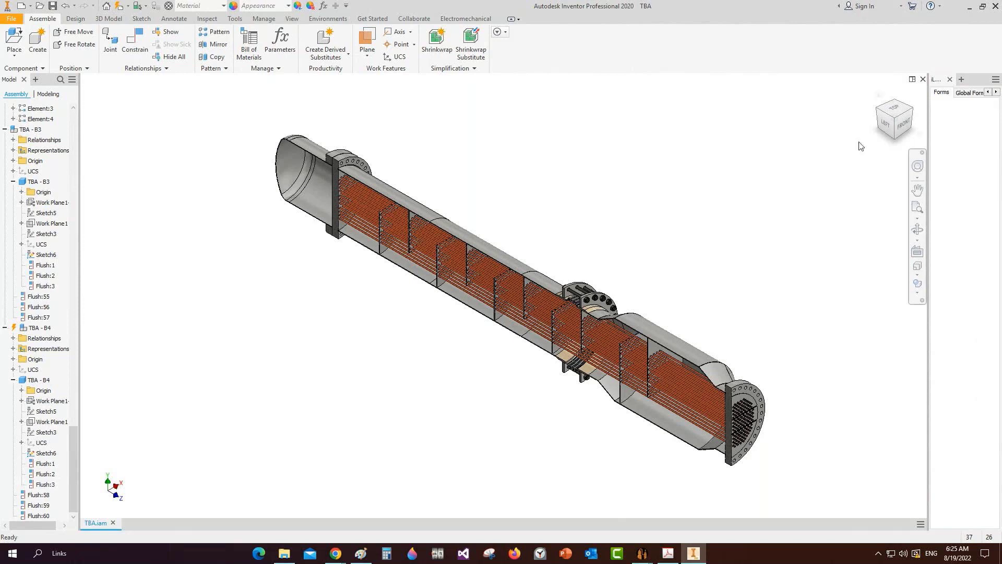
Step: Orbit the sectioned exchanger and examine the tubes passing through the holed baffles and tubesheet TSH-1
click(912, 231)
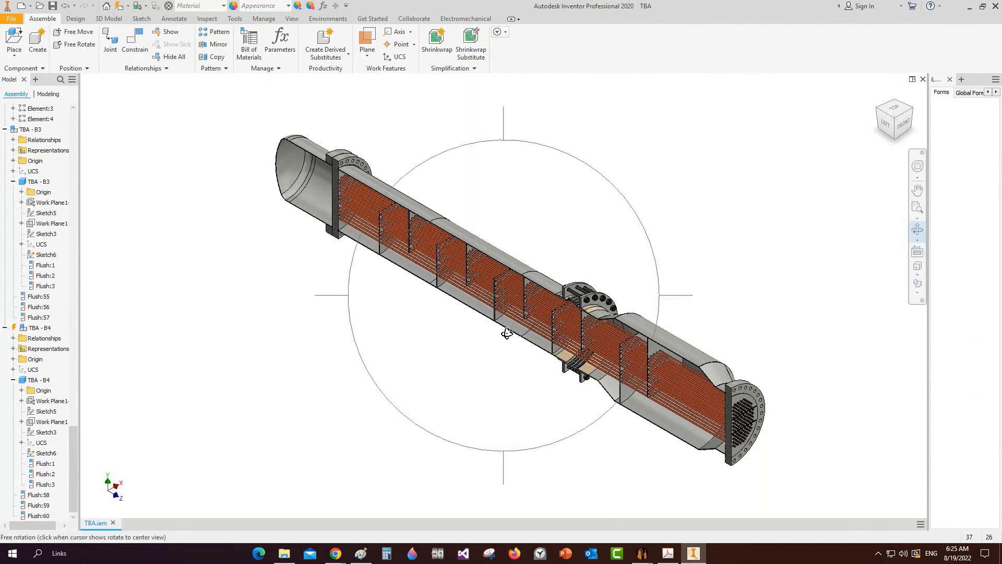
drag(504, 331, 579, 300)
scroll(393, 275, up, 3)
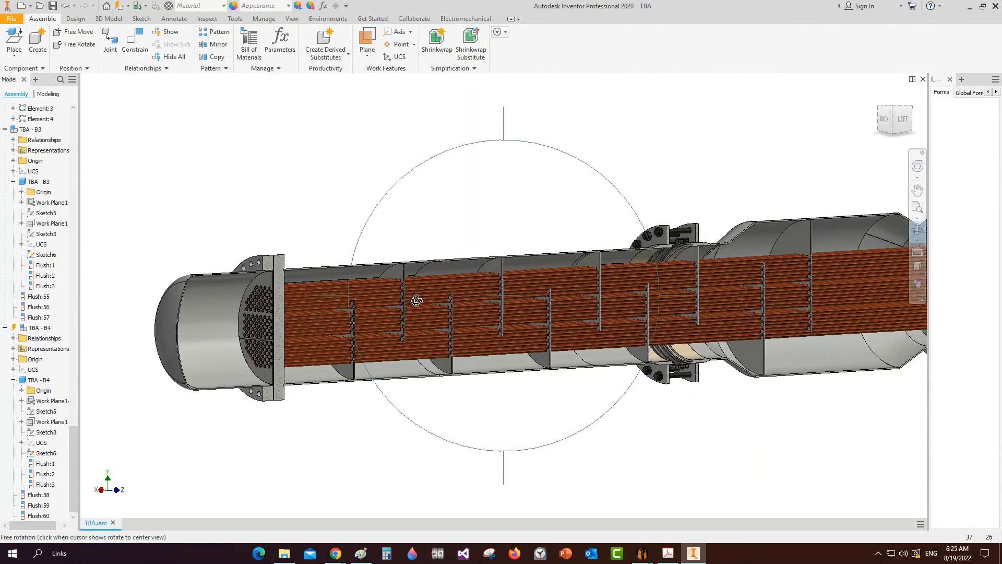
drag(416, 300, 409, 309)
scroll(409, 309, up, 4)
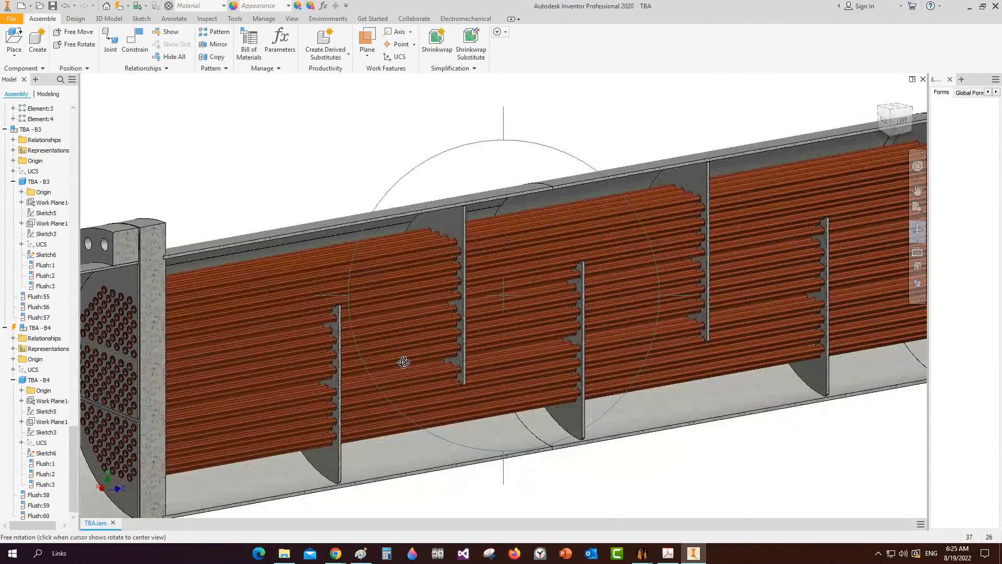
drag(403, 362, 396, 312)
key(Escape)
scroll(398, 332, down, 2)
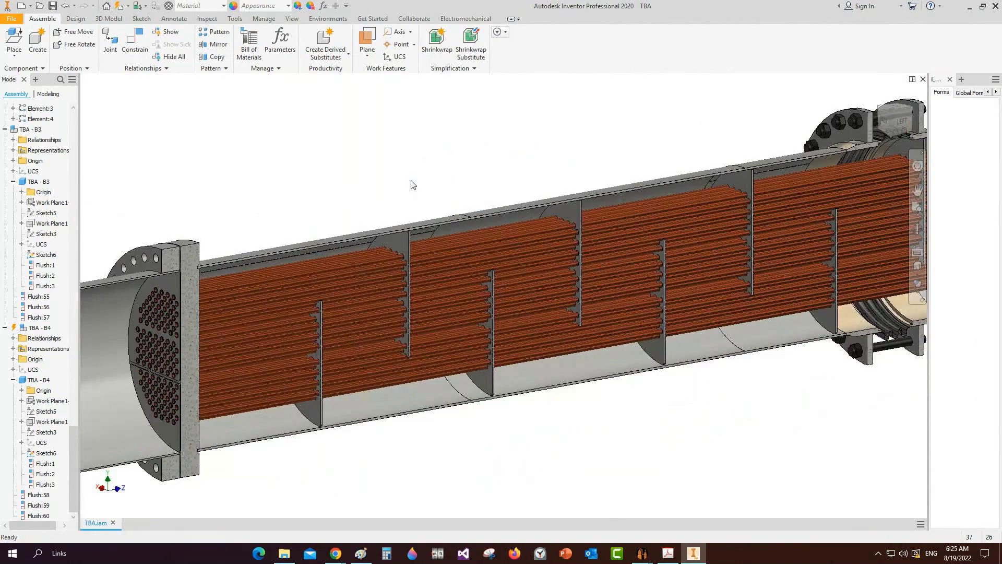
scroll(411, 184, down, 2)
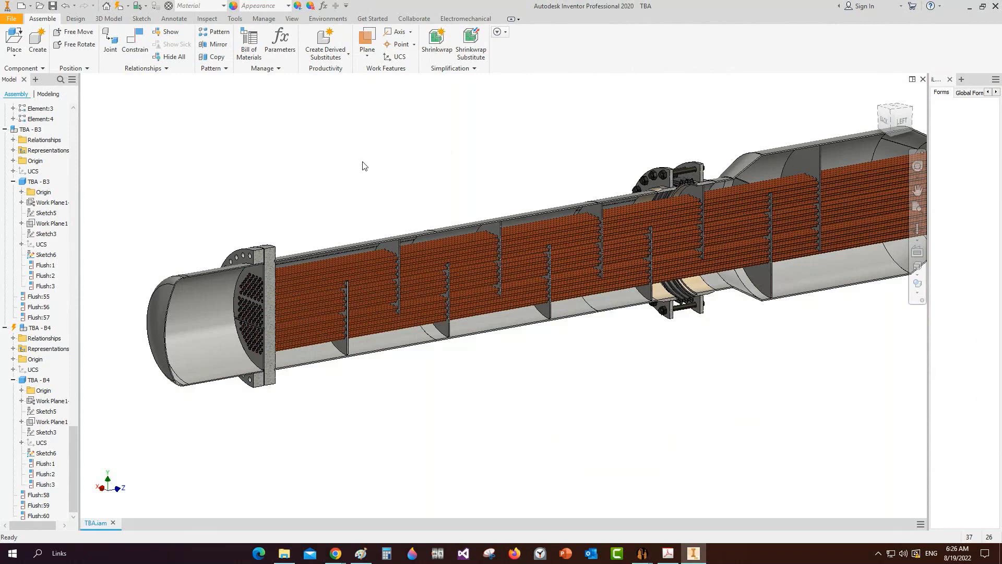
Step: View the exchanger from its left side and examine how the tubes fit into tubesheet TSH-2
click(902, 121)
scroll(747, 268, up, 5)
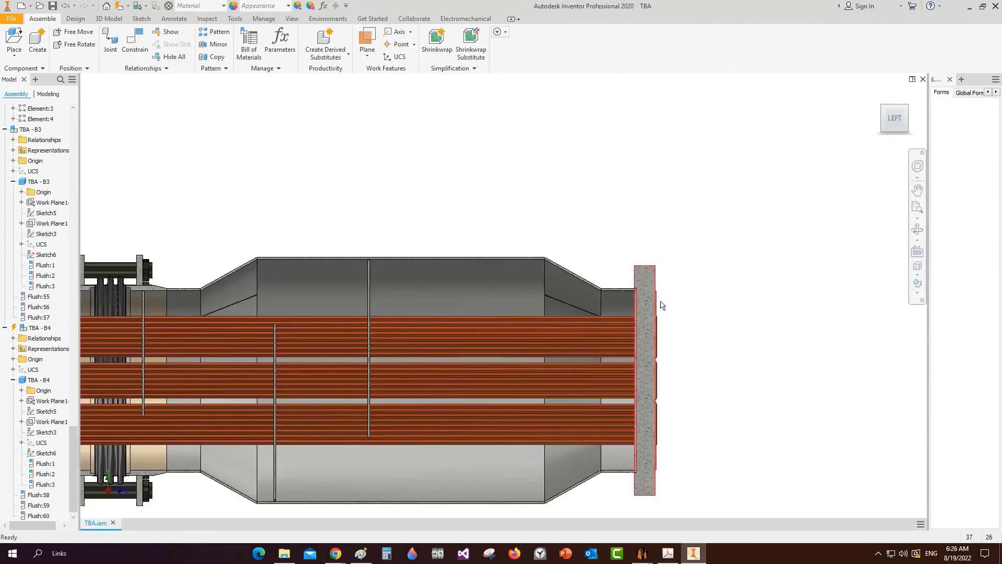
scroll(661, 304, up, 3)
key(F4)
drag(610, 275, 687, 230)
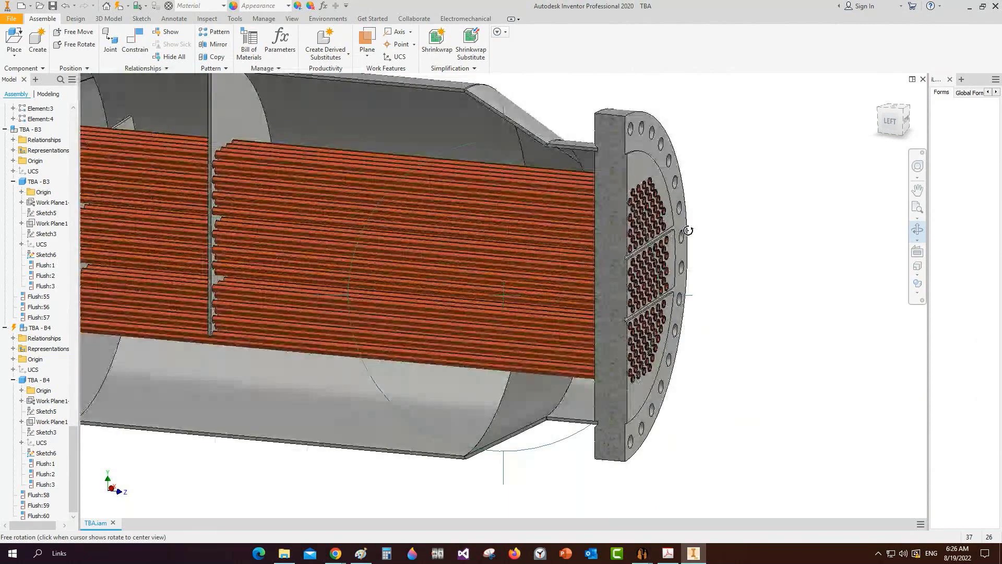
key(Escape)
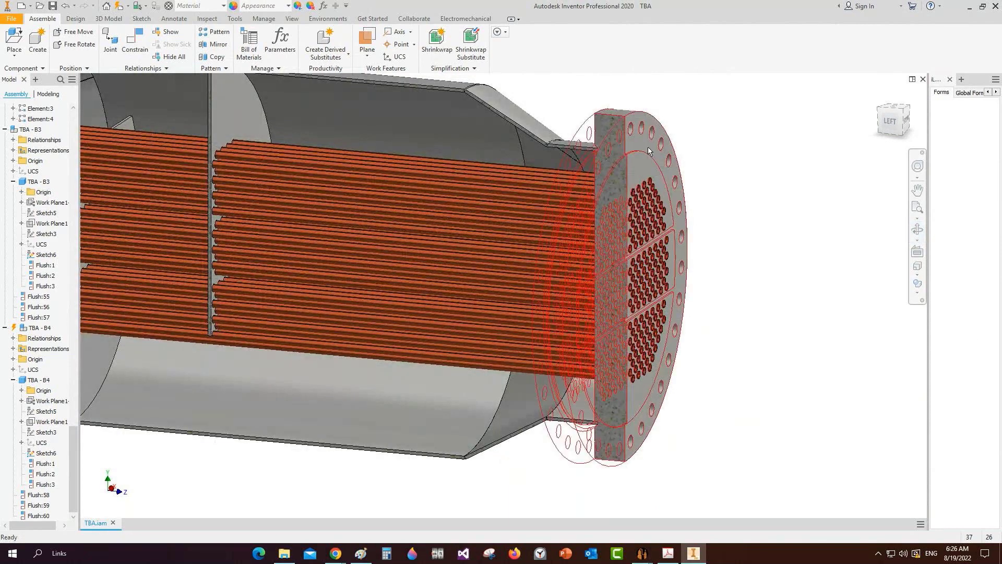
scroll(649, 151, down, 5)
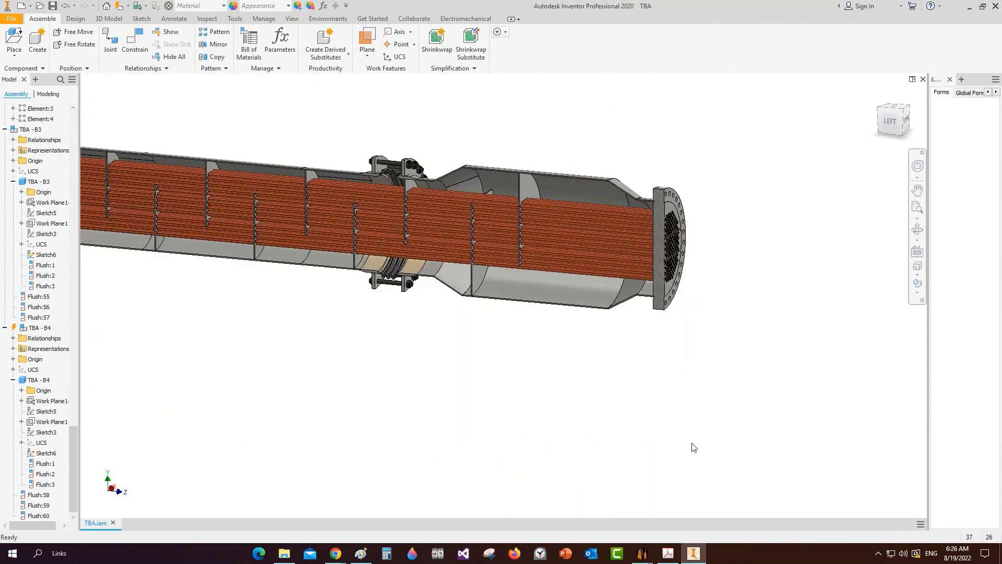
Step: Switch to the general arrangement PDF in Acrobat and examine the exchanger's right channel end beyond the tubesheet
click(669, 556)
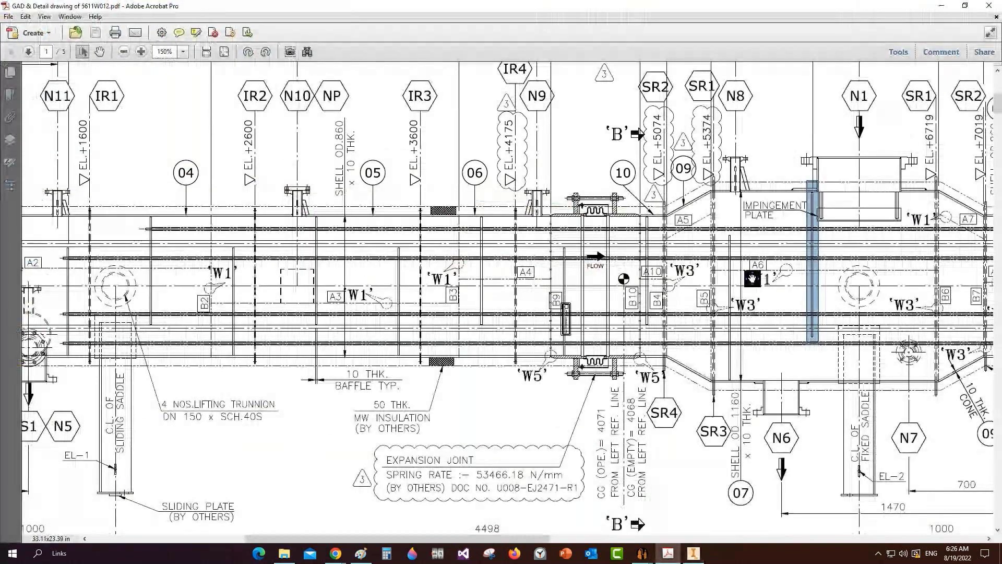
drag(752, 278, 320, 278)
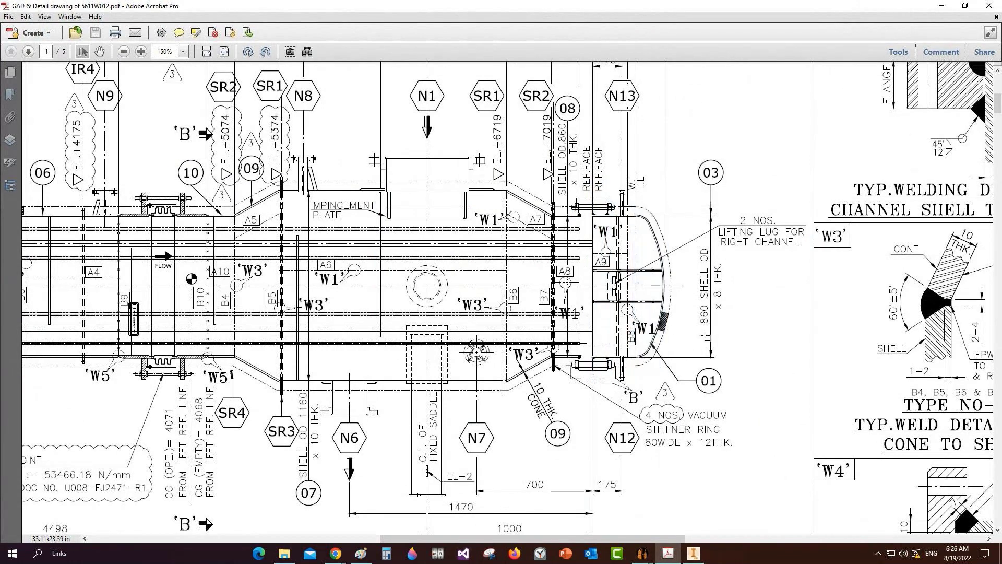
Step: Switch to Static Equipment Generator and add a gasket with pass partition named G2 to the TBA assembly
click(699, 560)
click(586, 514)
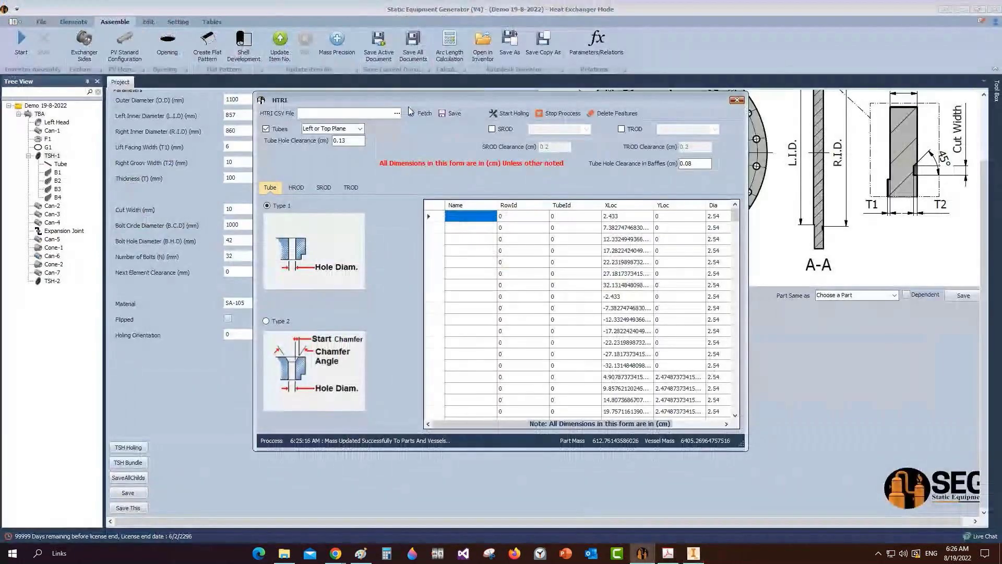
click(38, 116)
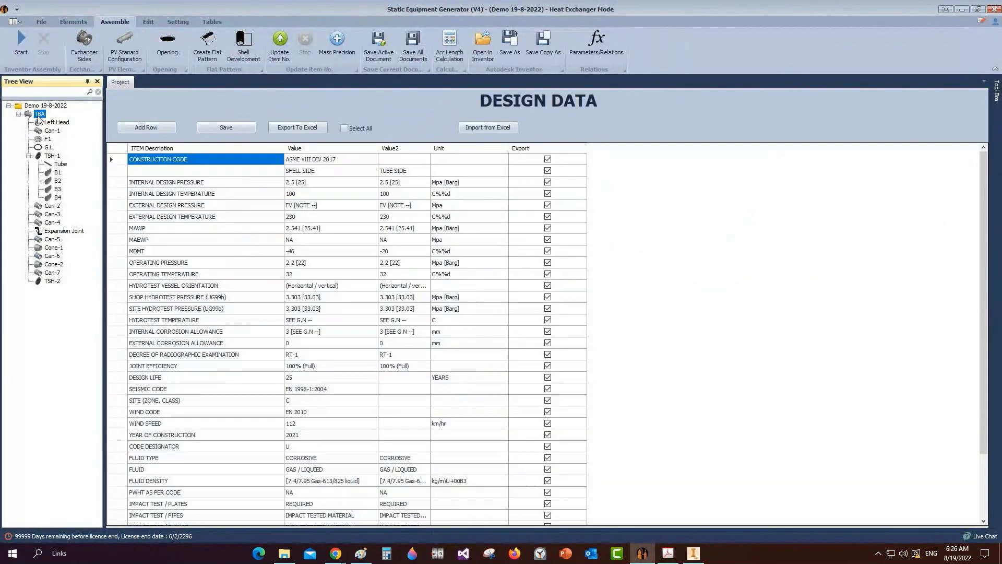
click(73, 21)
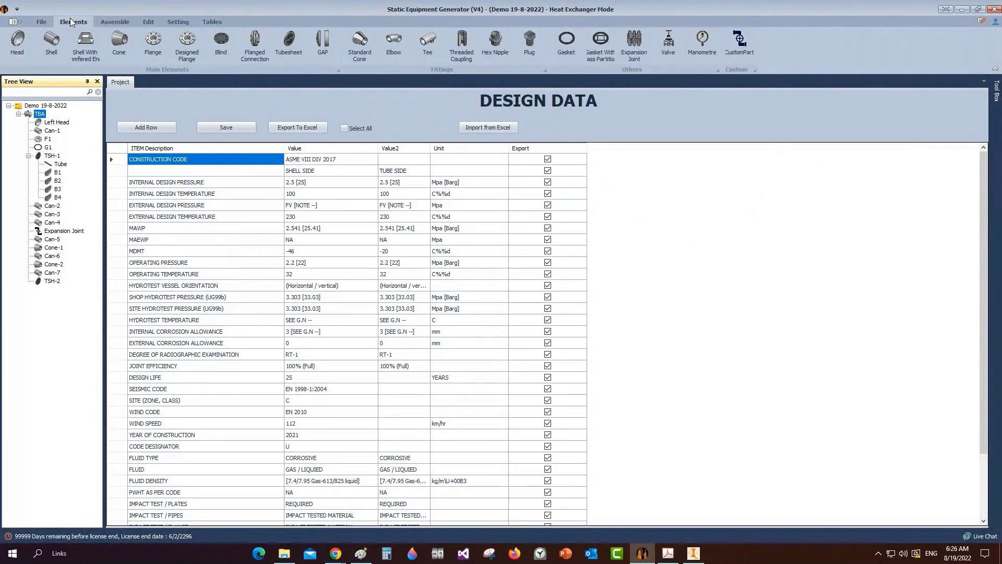
click(600, 45)
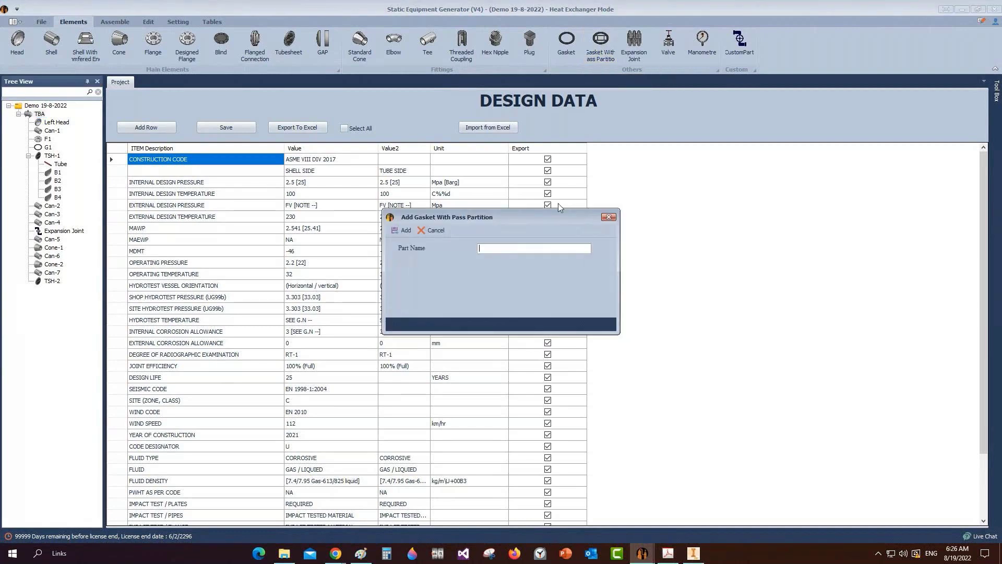
text(G2)
key(Return)
Step: Open gasket G2 and compare the 4 Passes Front Side and 6 Passes Segment Opposite Exit Front Side types
click(48, 289)
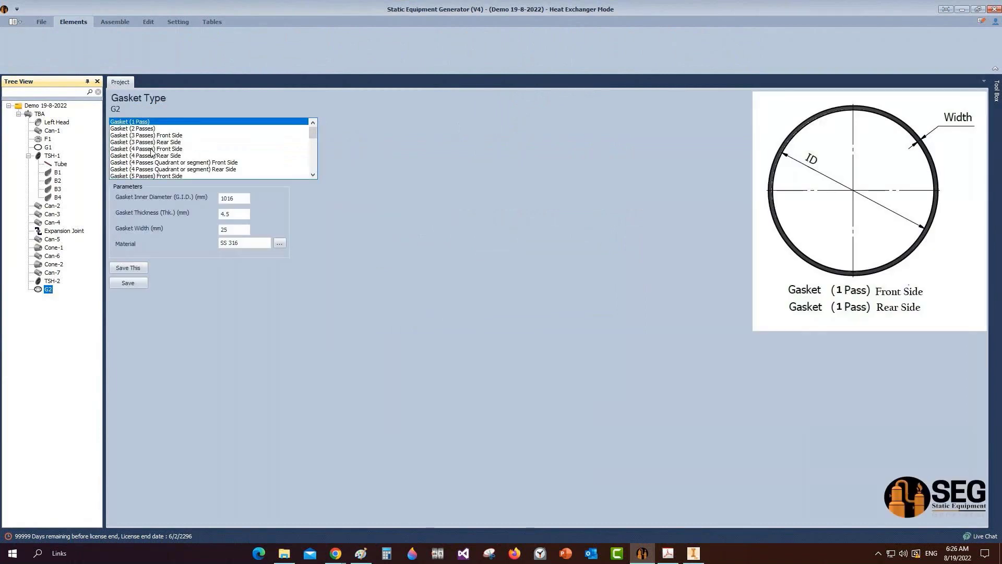
click(166, 149)
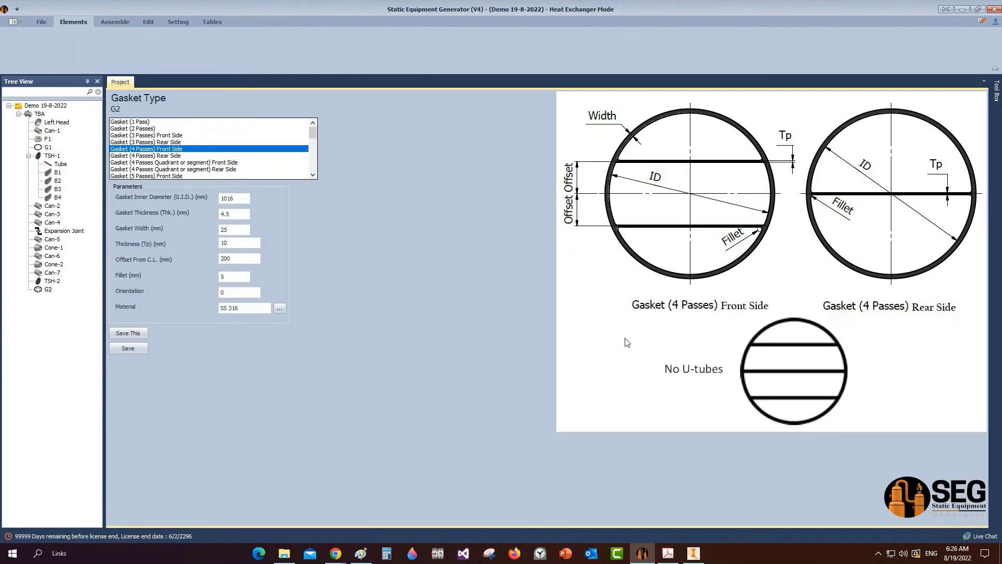
scroll(167, 174, down, 1)
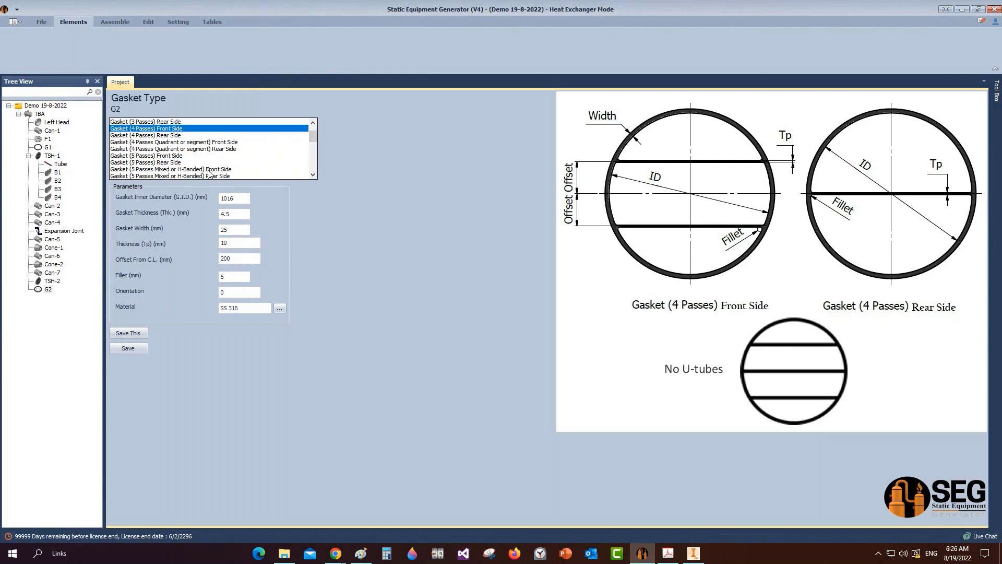
scroll(198, 174, down, 1)
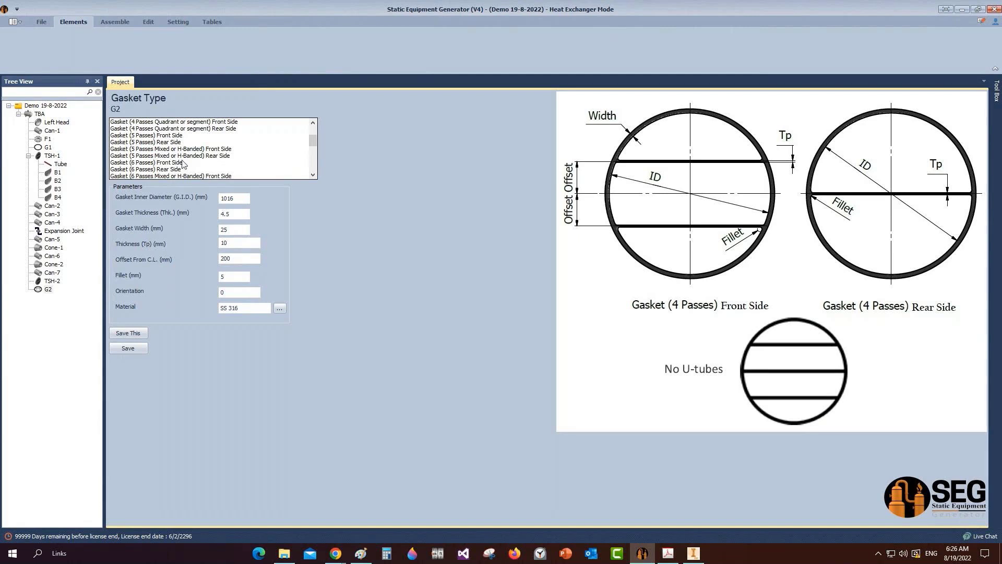
scroll(231, 172, down, 1)
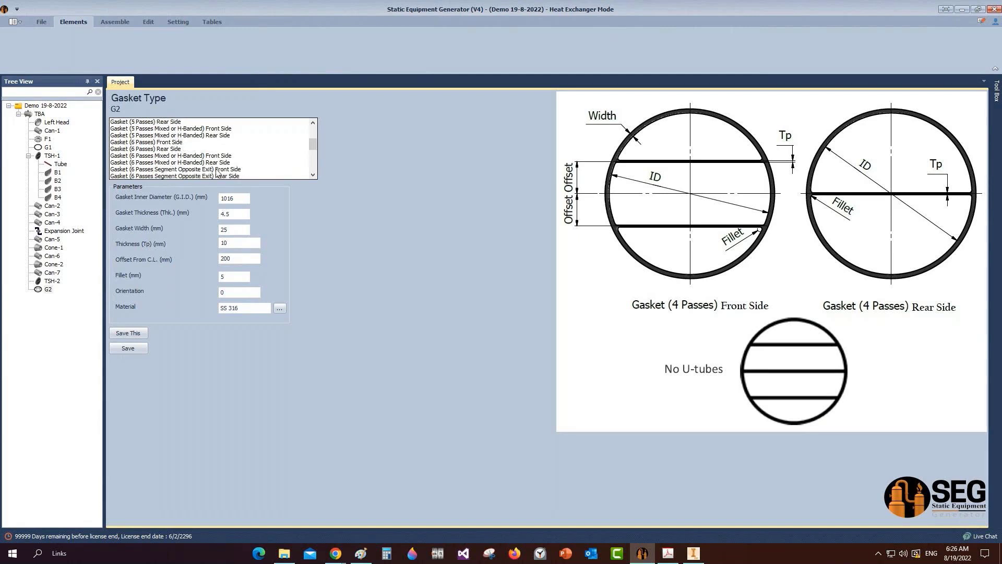
click(217, 170)
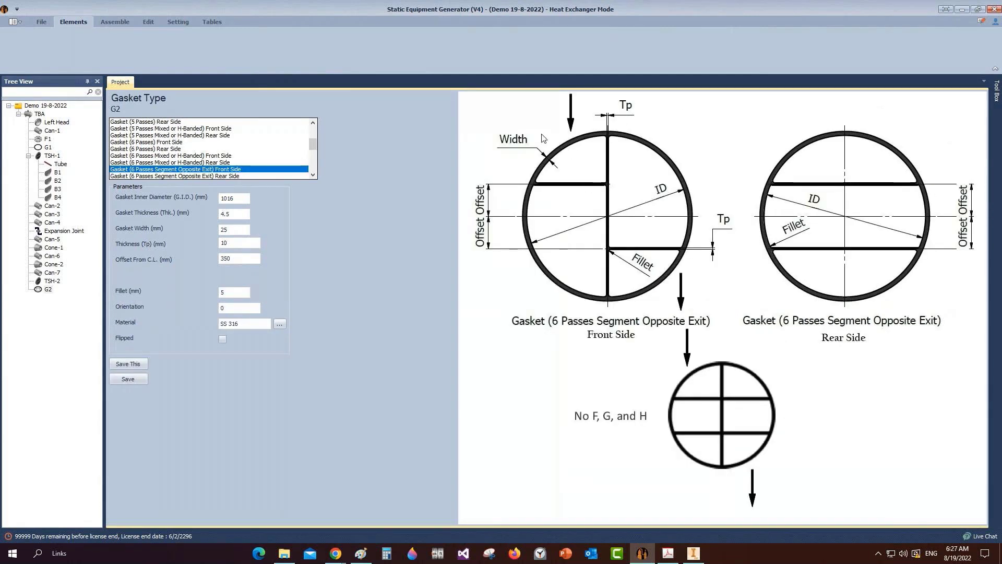
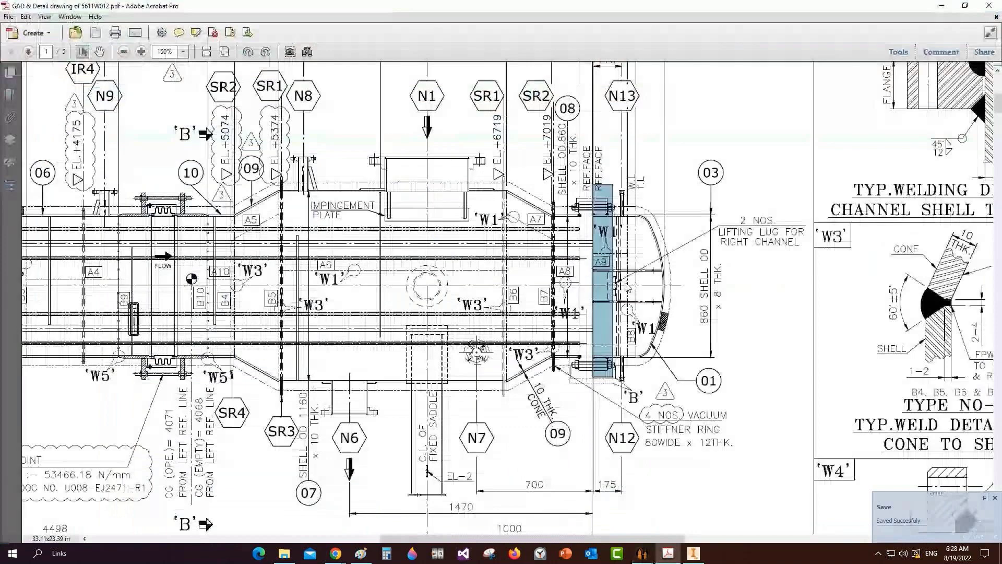
Step: Check the right channel in the drawing, then switch to Static Equipment Generator and add shell Can-8 with the same parameters as Can-1
scroll(644, 271, up, 1)
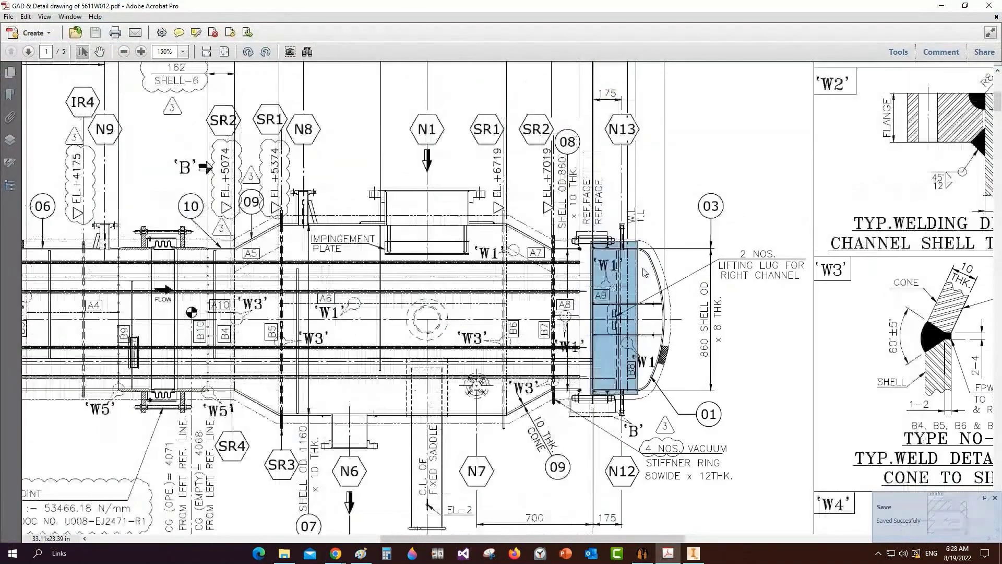
scroll(645, 271, up, 1)
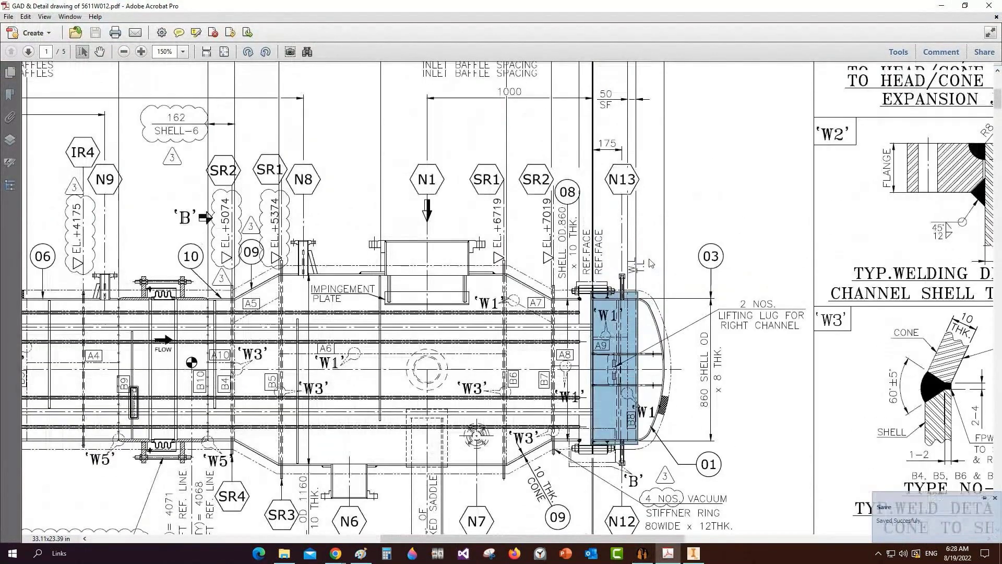
scroll(651, 264, up, 1)
click(693, 553)
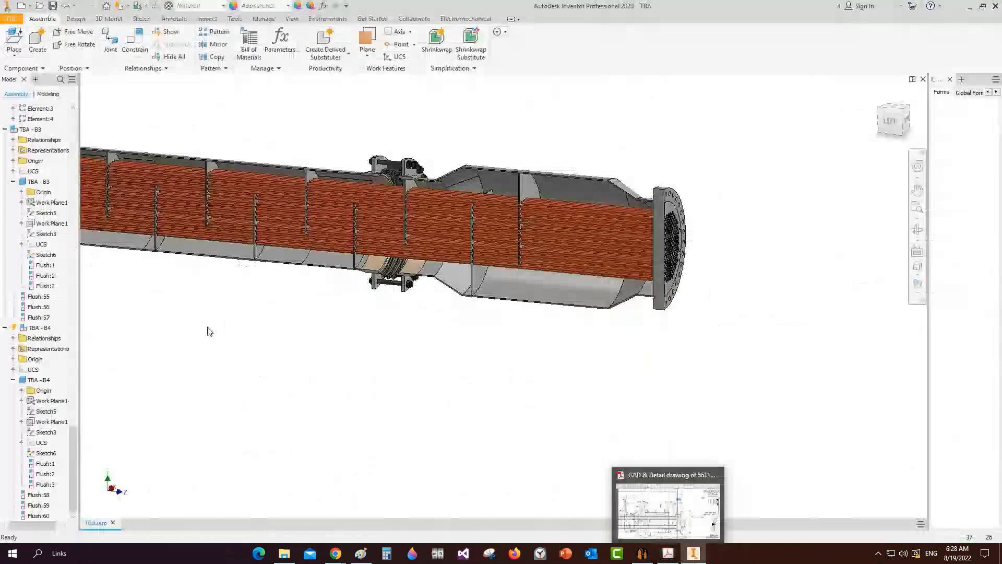
click(642, 556)
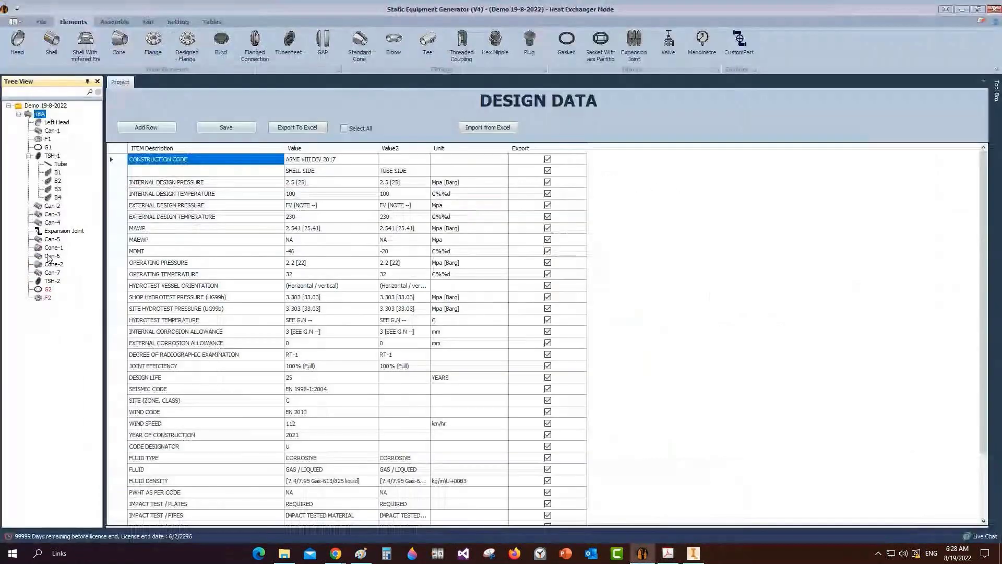
click(57, 40)
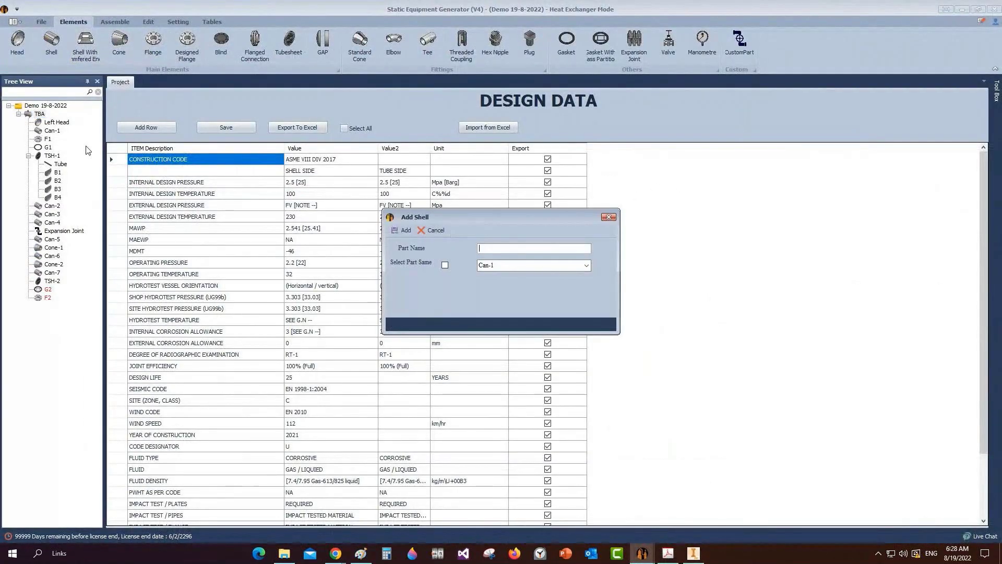
text(Can-)
click(445, 265)
click(405, 231)
click(59, 307)
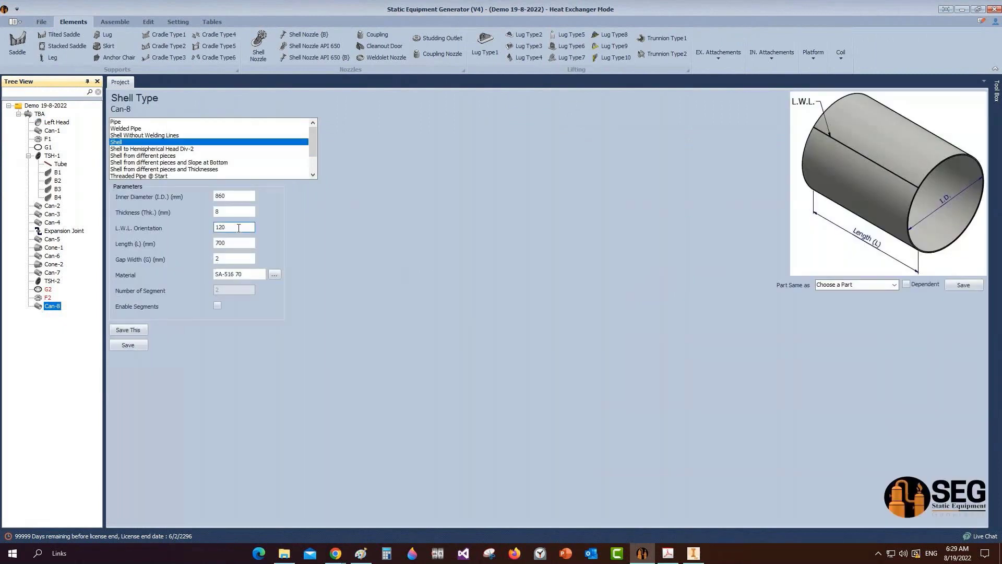
Step: Set Can-8's L.W.L. orientation to 45 and its length to 210 mm, and save the shell
drag(242, 228, 202, 229)
text(45)
key(Tab)
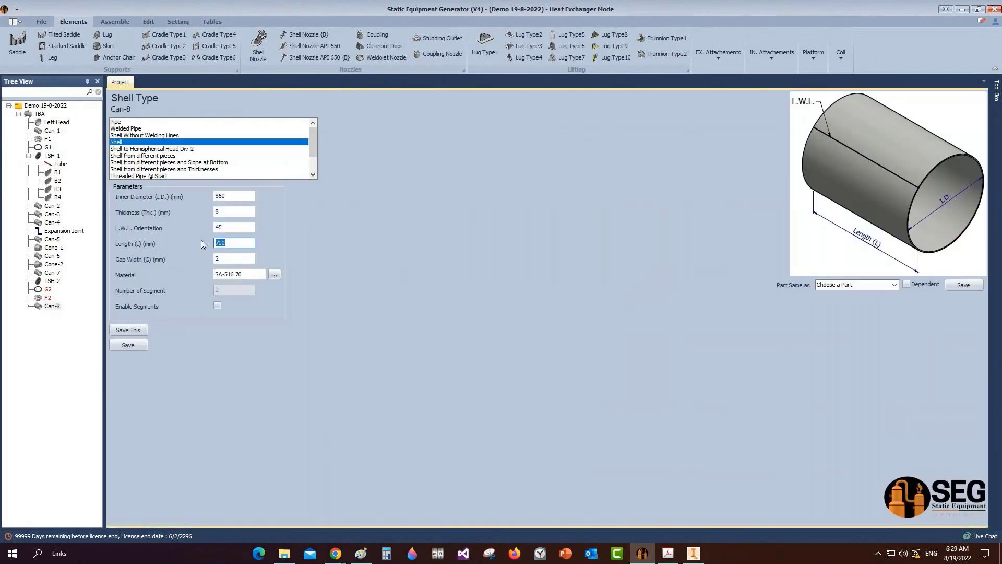
text(210)
click(128, 345)
Step: Add a head named Right Head to TBA with the same parameters as Left Head, make it flipped and save it
click(40, 114)
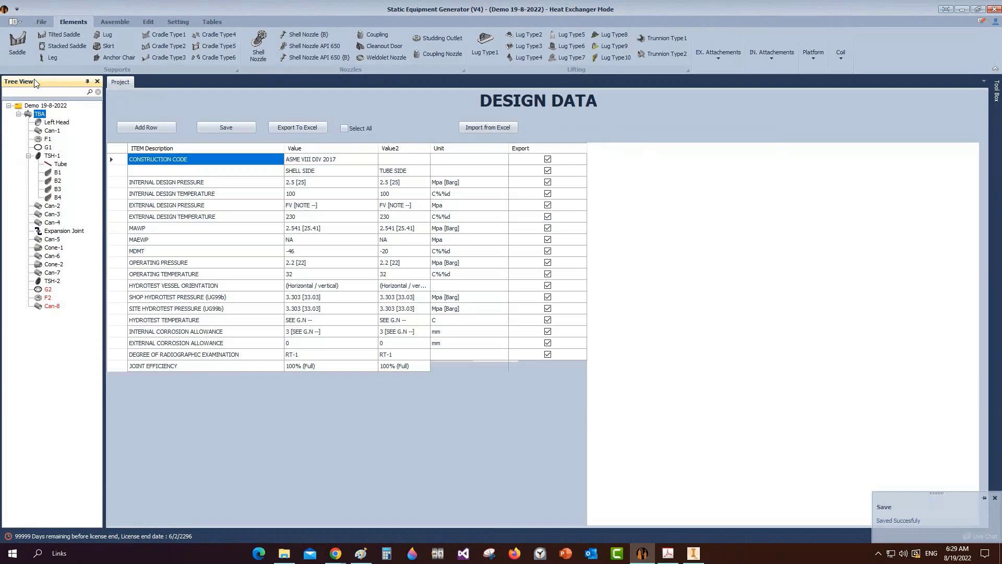
click(21, 47)
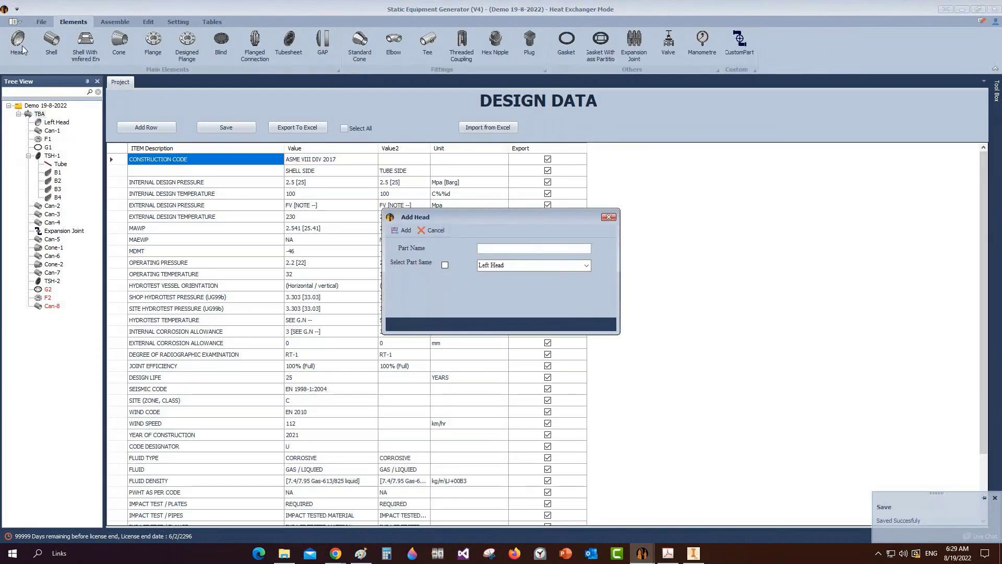
text(Right Head)
click(444, 265)
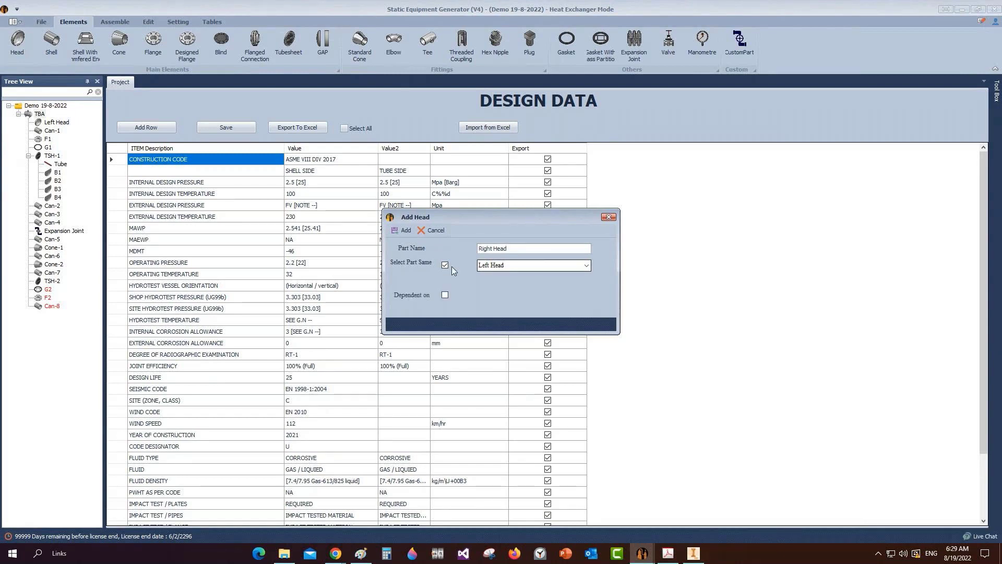
click(406, 231)
click(58, 314)
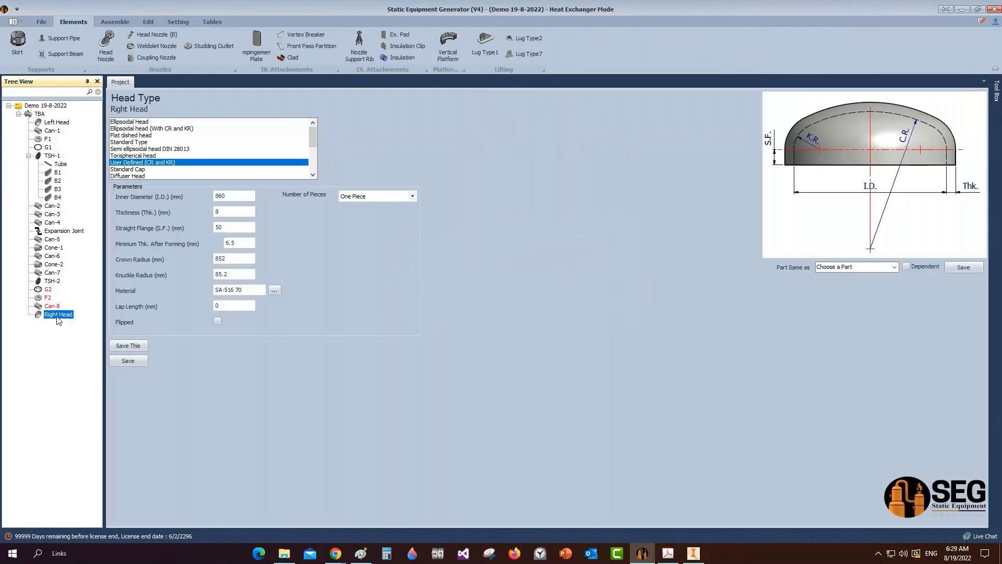
click(220, 323)
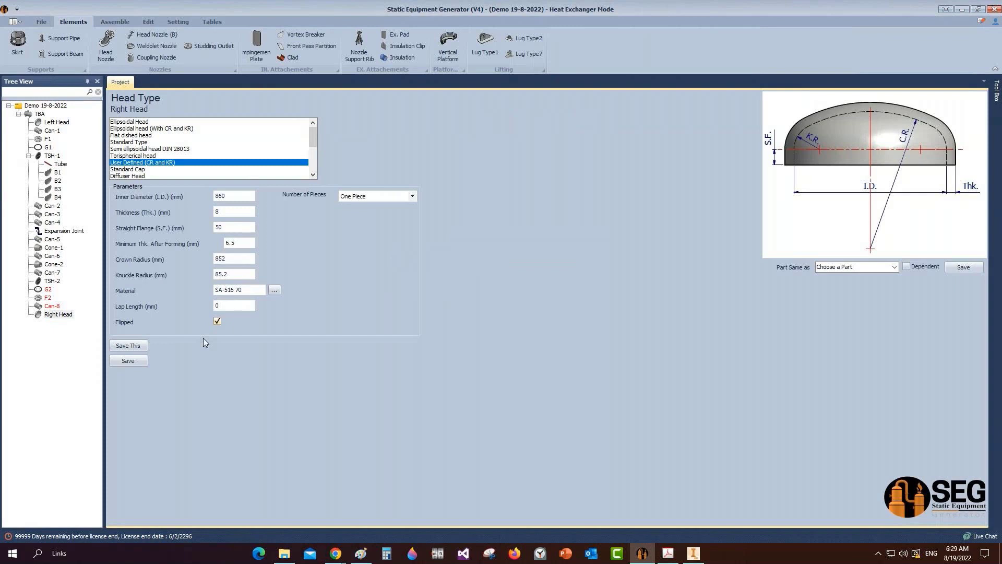
click(130, 367)
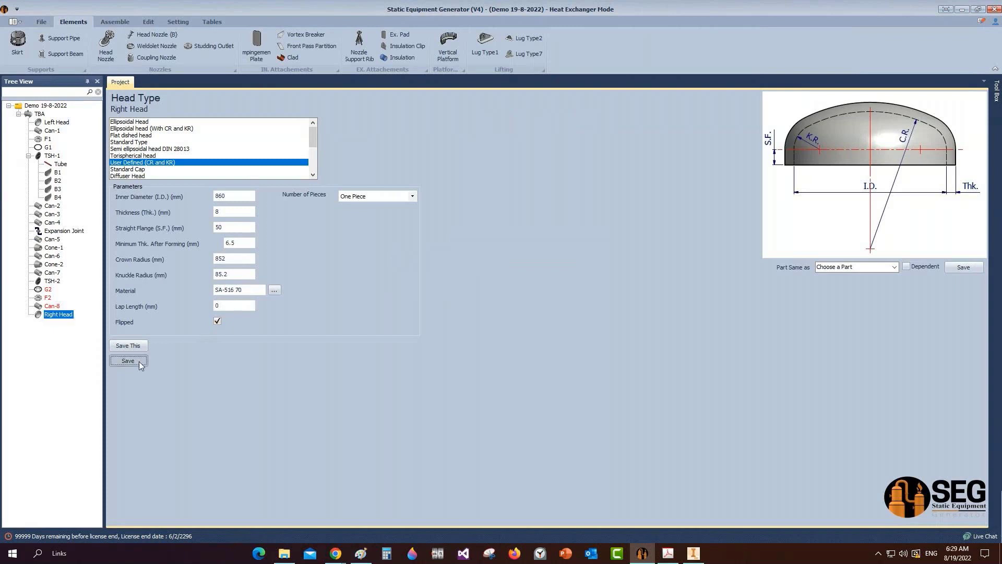
Step: Start assembling the new right-end parts, switch to Inventor and save the TBA assembly
click(104, 23)
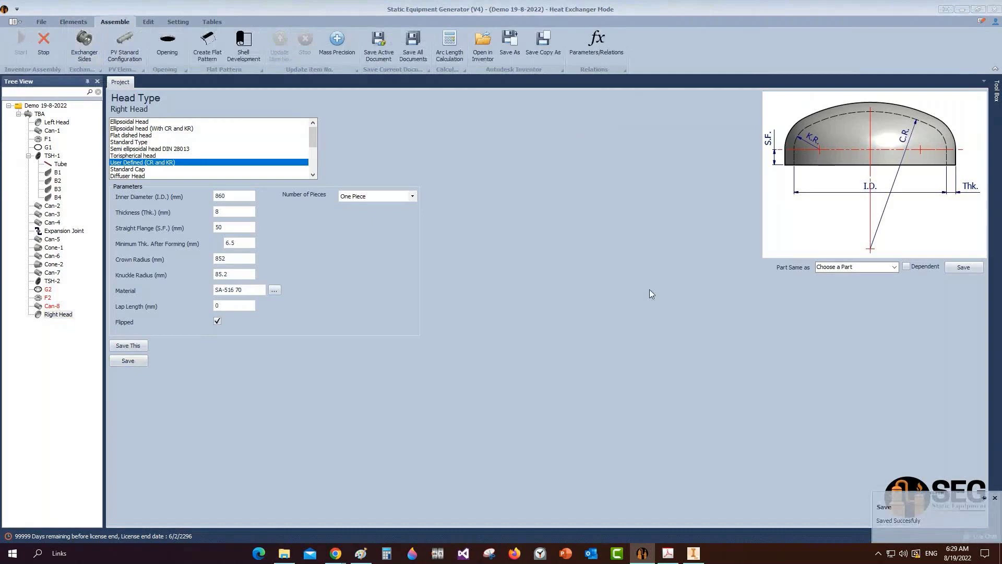
key(alt+Tab)
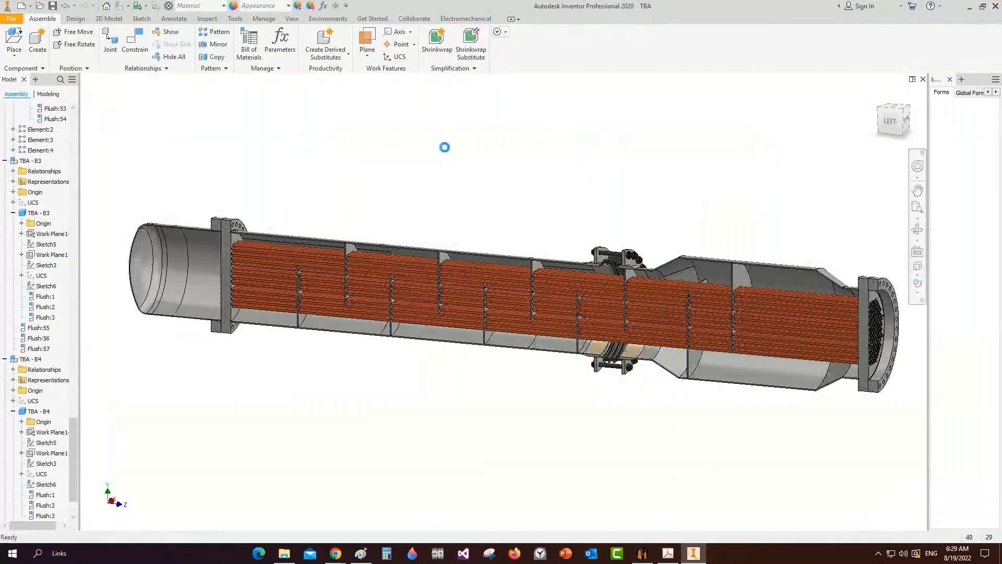
key(ctrl+s)
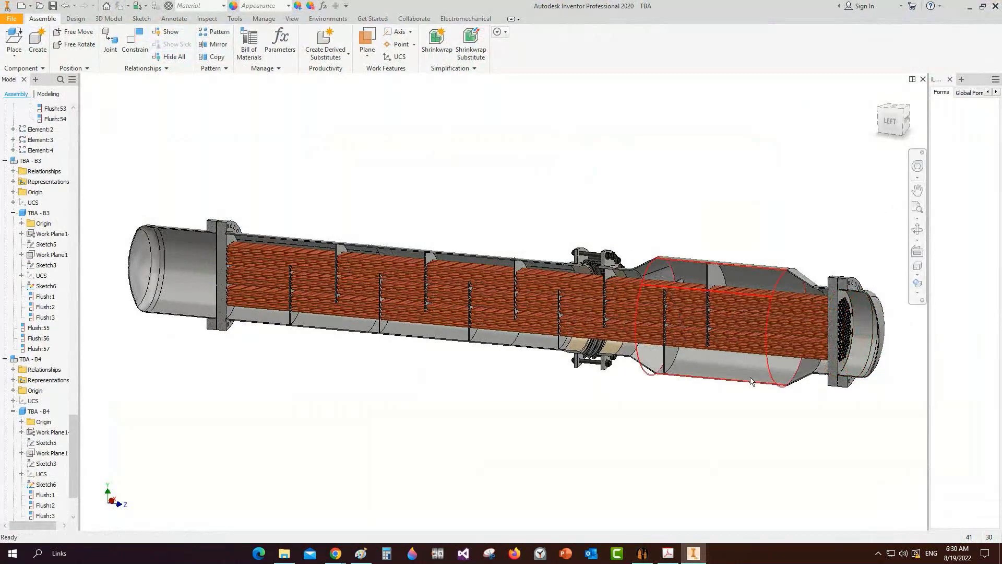
Step: Examine the gasket, flange, shell and head at the exchanger's right end, and inspect its left channel
scroll(829, 329, down, 3)
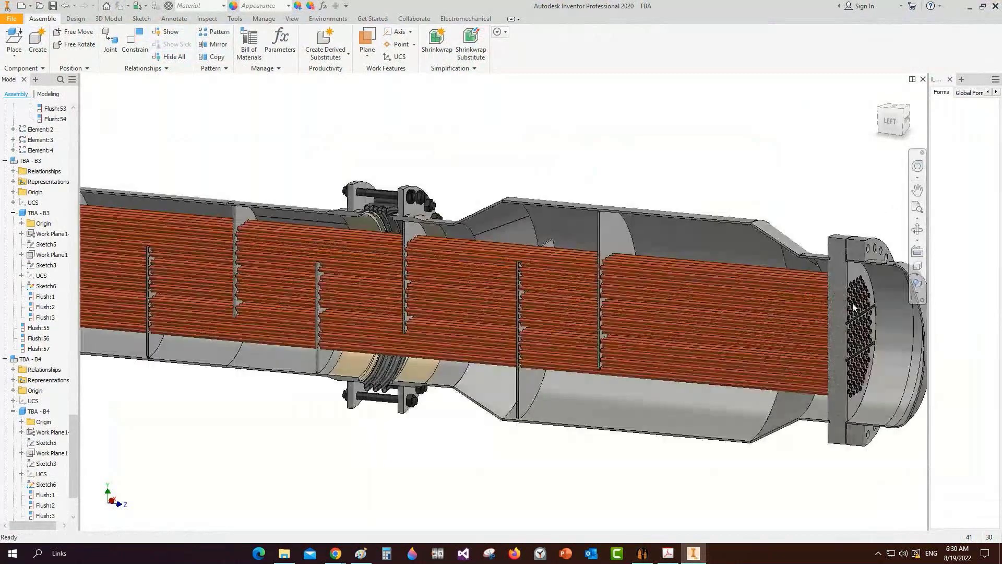
scroll(853, 307, down, 5)
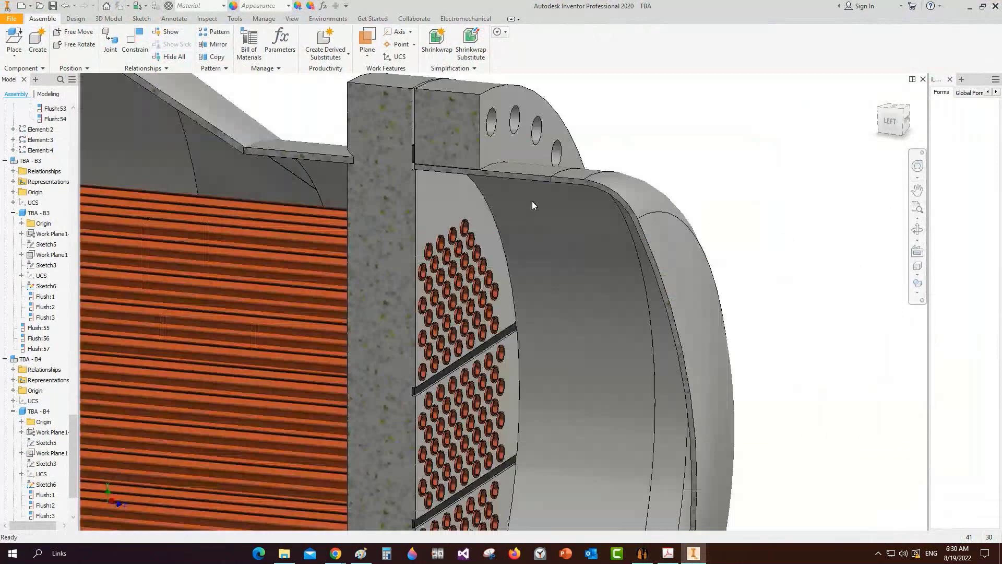
scroll(531, 202, down, 1)
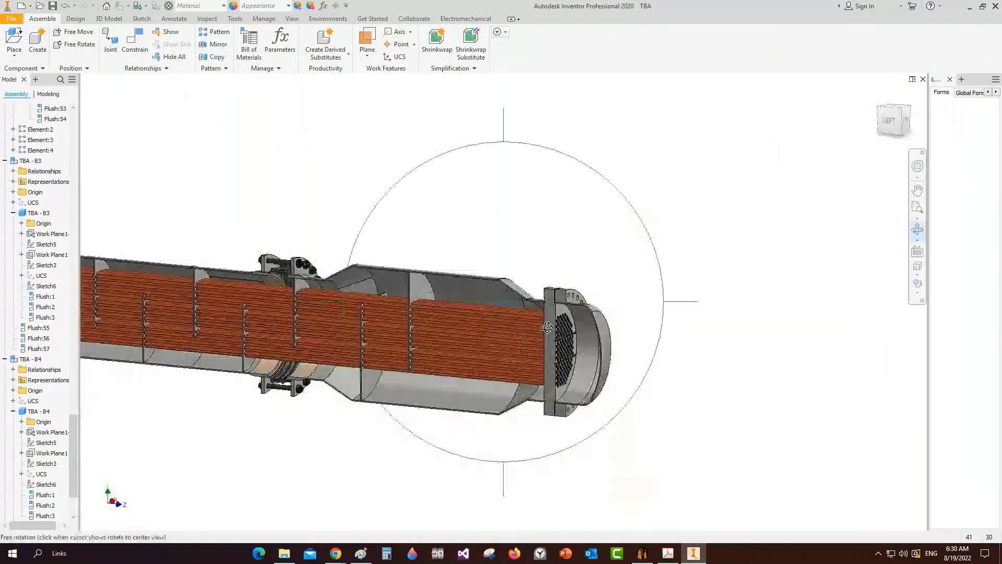
scroll(546, 328, down, 5)
scroll(572, 355, up, 6)
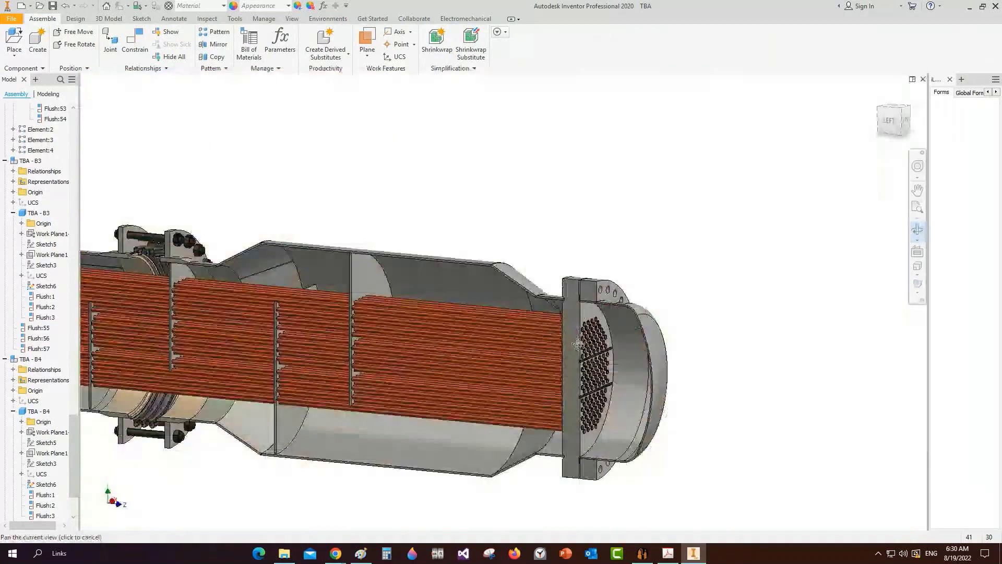
middle_drag(577, 343, 847, 315)
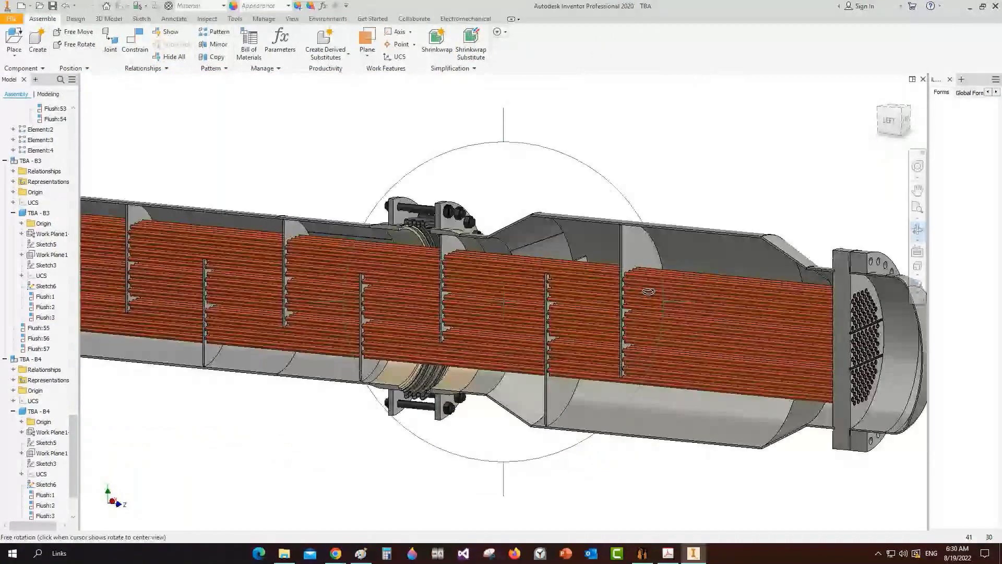
drag(648, 292, 315, 222)
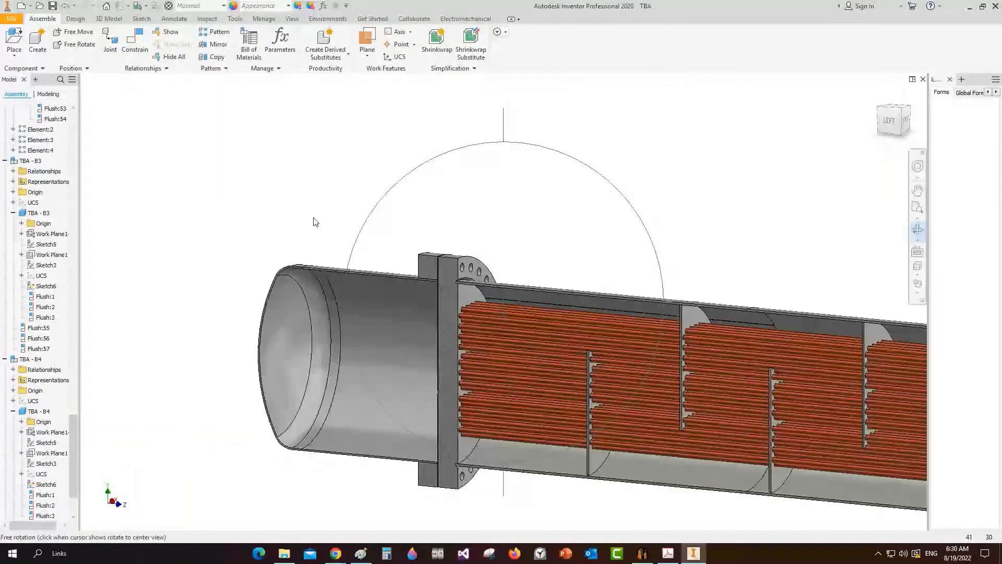
Step: Switch to the general arrangement PDF in Acrobat and mark the area around nozzle N3 on the left channel
key(alt+Tab)
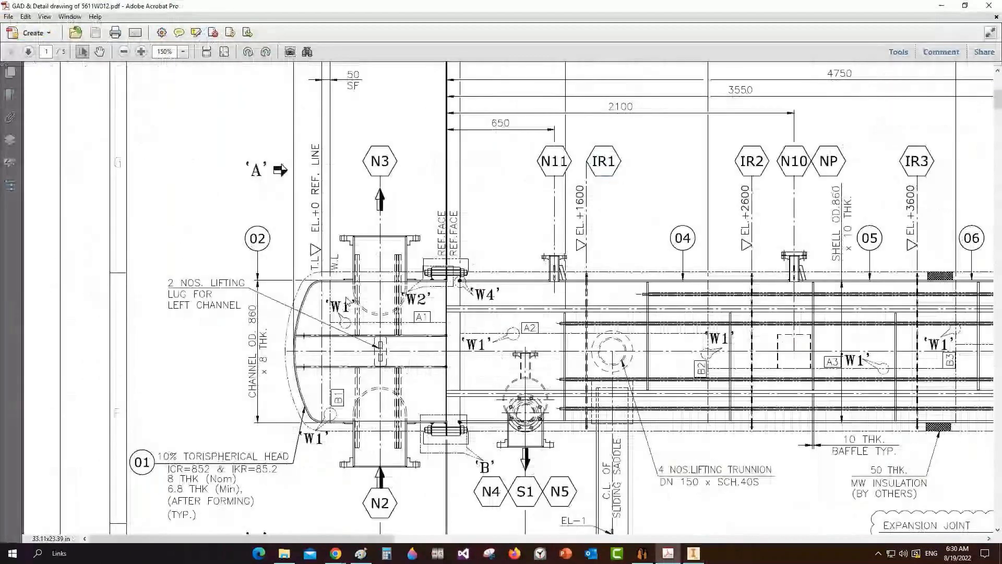
click(347, 301)
click(320, 134)
drag(320, 134, 413, 320)
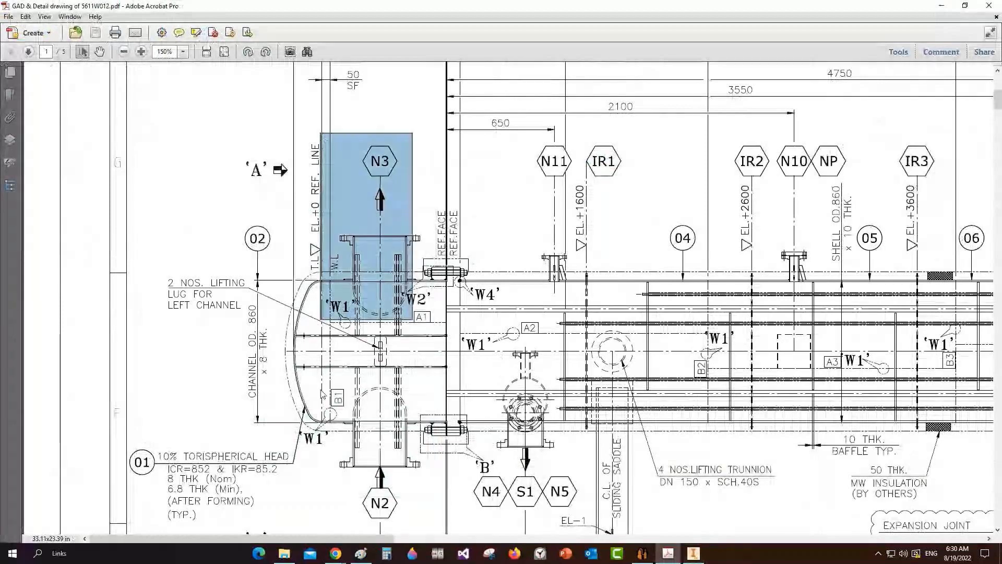
Step: Mark the pass partition area inside the left channel on the drawing, check the channel in Inventor and switch to Static Equipment Generator
drag(261, 327, 446, 371)
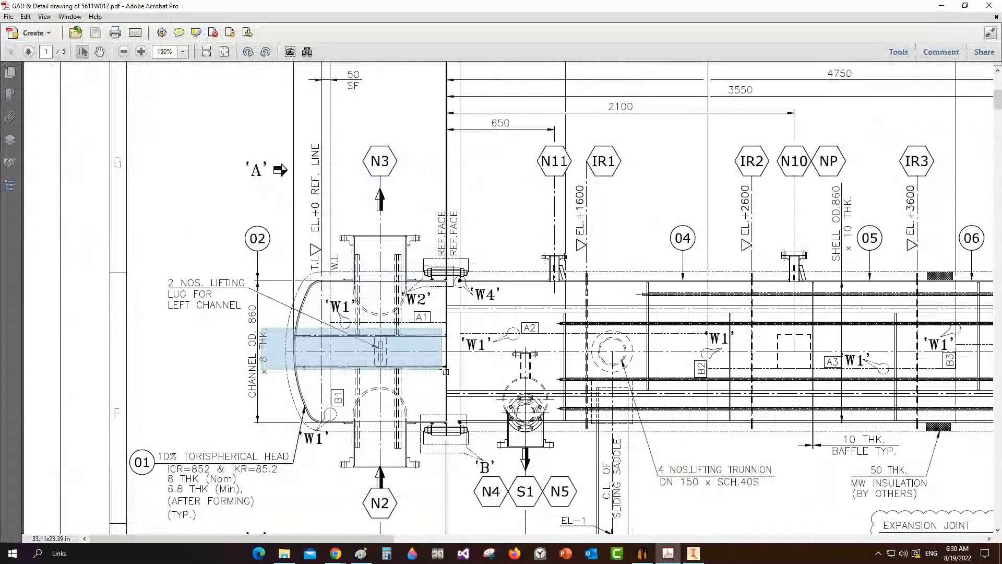
key(alt+Tab)
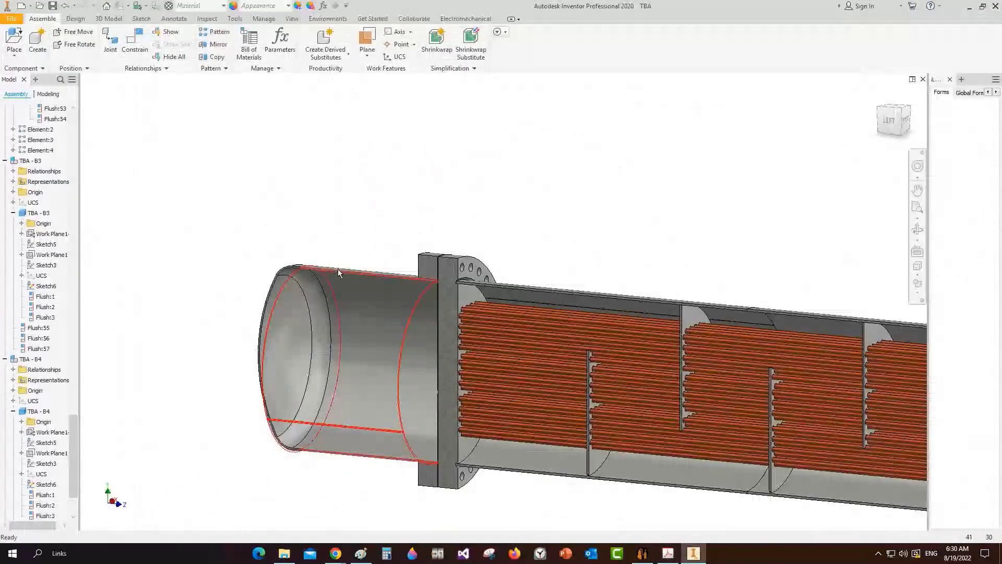
key(alt+Tab)
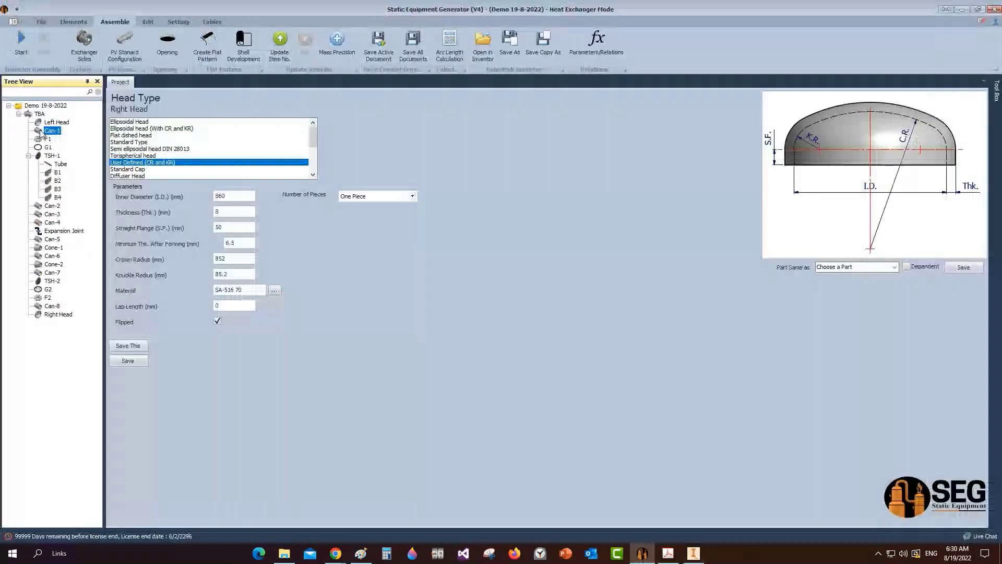
Step: Add a front pass partition named LH-PP to Left Head, checking the partition area on the drawing in Acrobat first
click(46, 123)
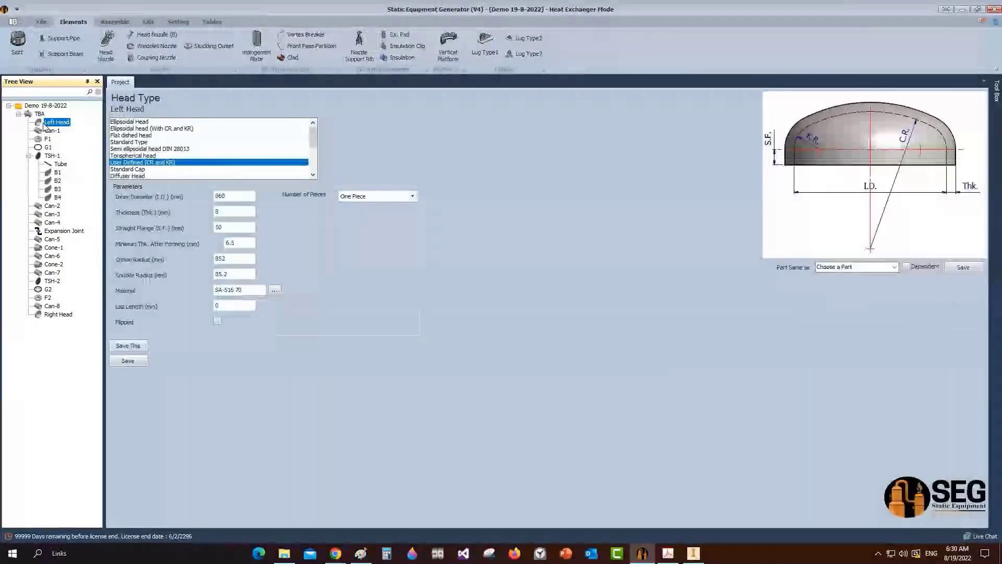
click(672, 561)
drag(269, 327, 460, 374)
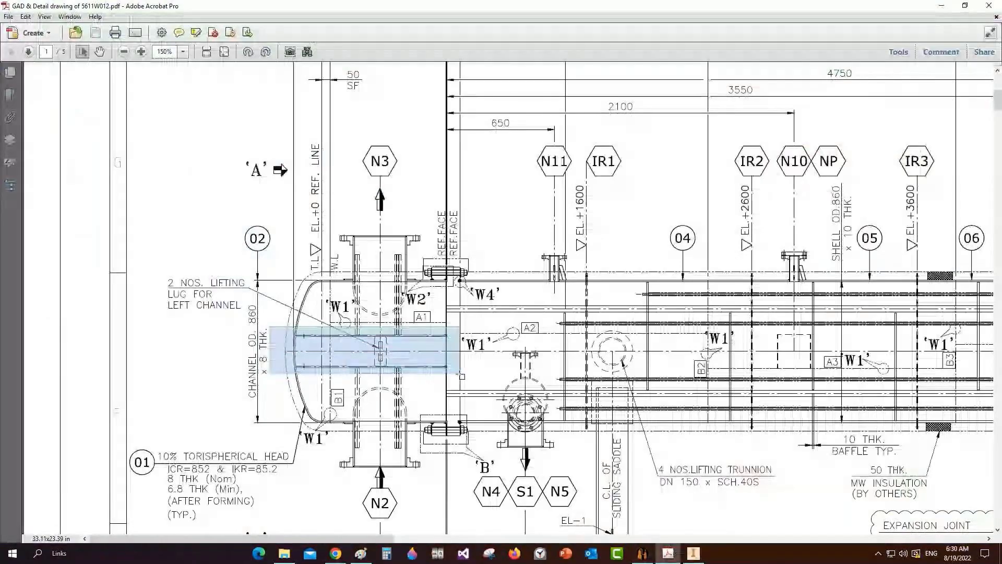
mouse_move(642, 553)
click(600, 504)
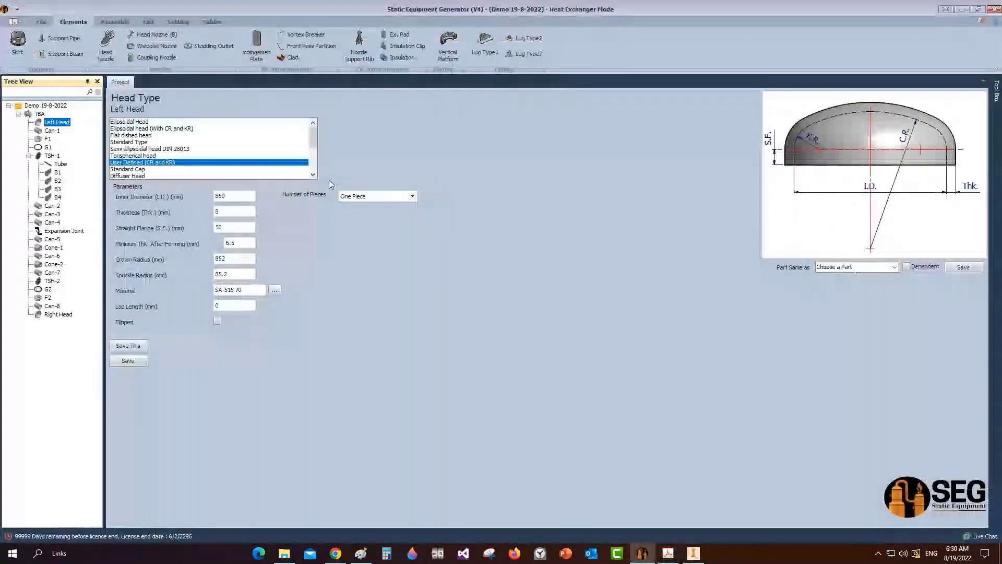
click(296, 47)
text(LH-PP)
key(Return)
click(67, 132)
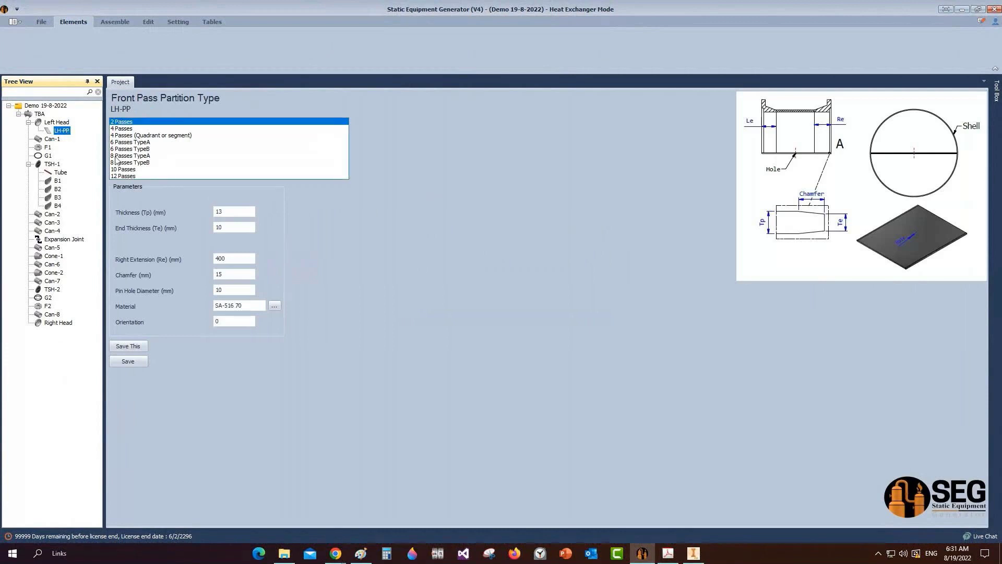
Step: Choose the 6 Passes TypeB layout for LH-PP, comparing it with TypeA and keeping the default thicknesses
click(144, 149)
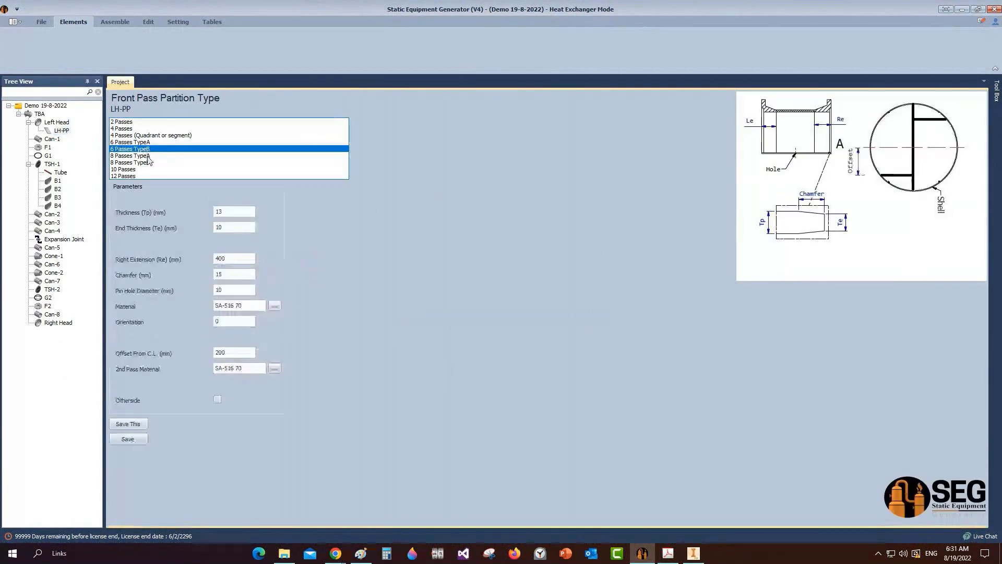
click(132, 143)
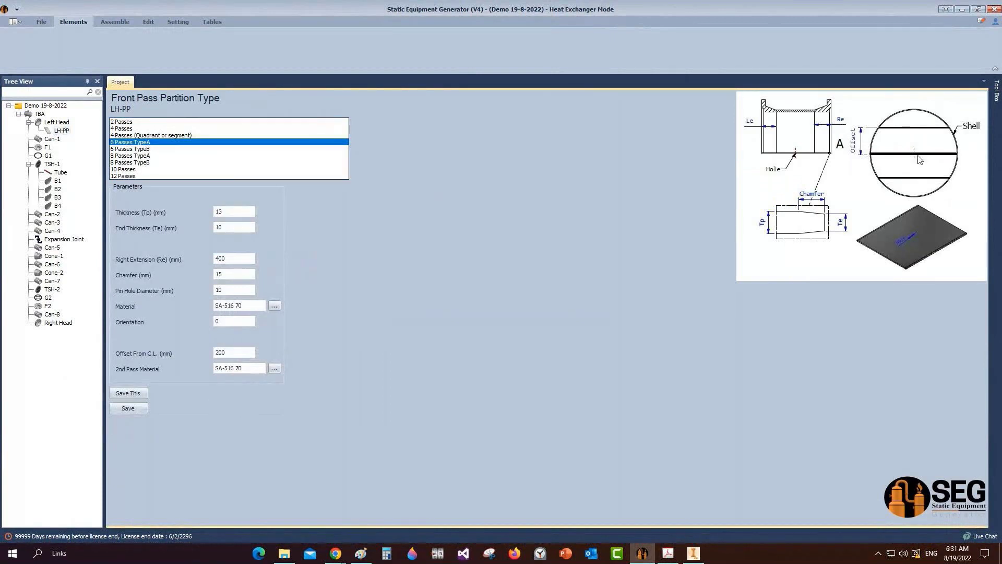
click(145, 149)
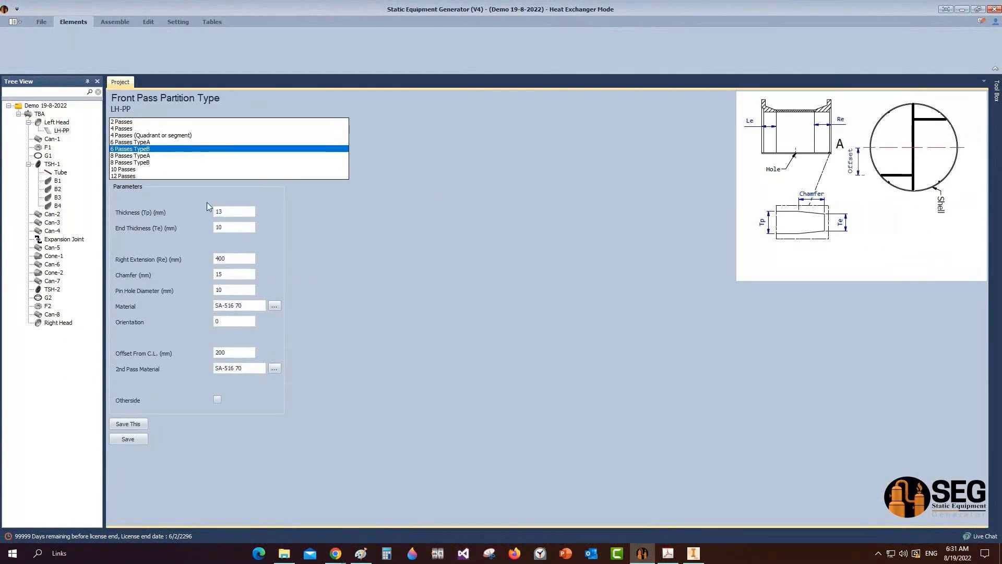
click(220, 211)
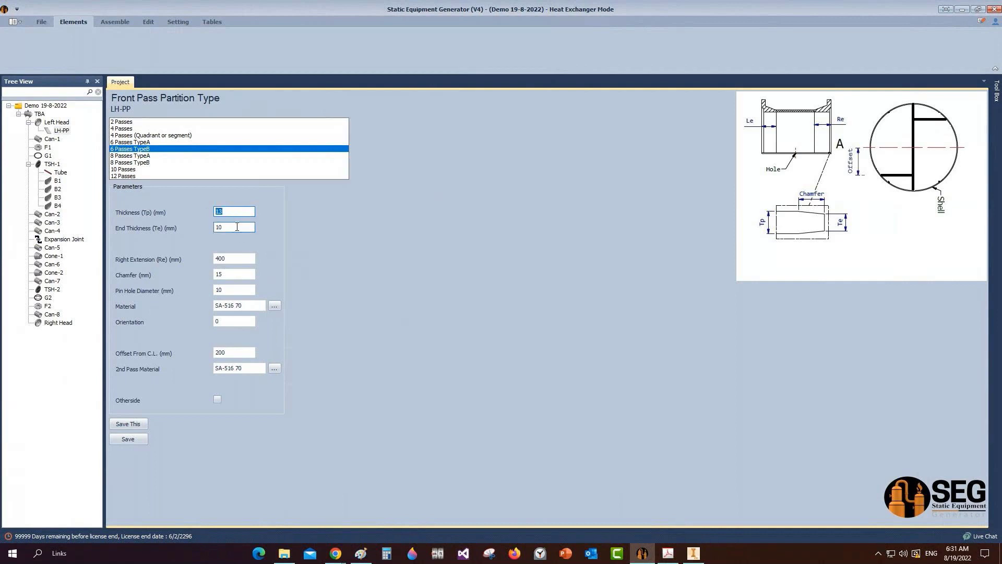
key(Tab)
key(Tab)
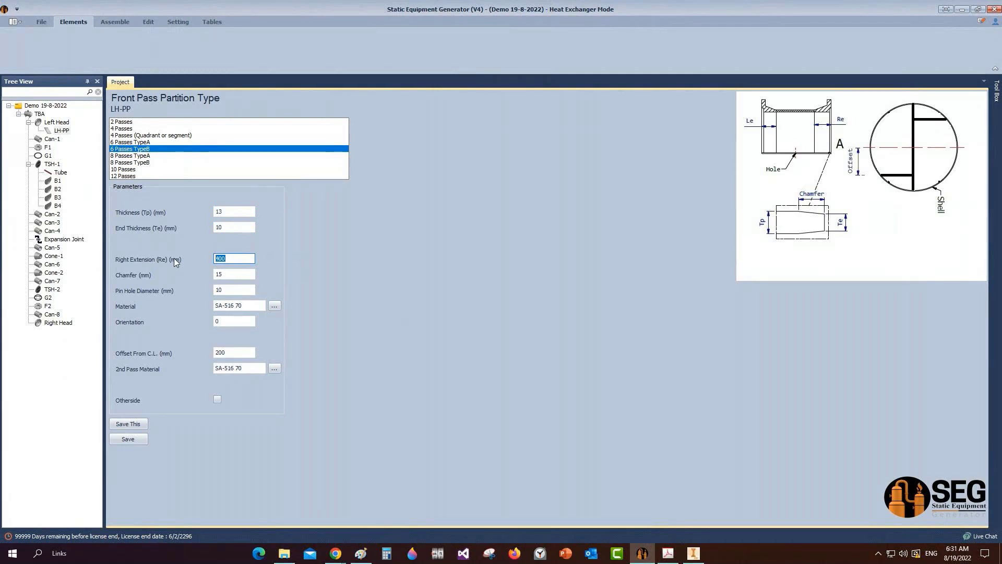
Step: Switch to Inventor and measure the distance from the tubesheet's grooved face to the circular edge where the left head meets the shell
click(693, 553)
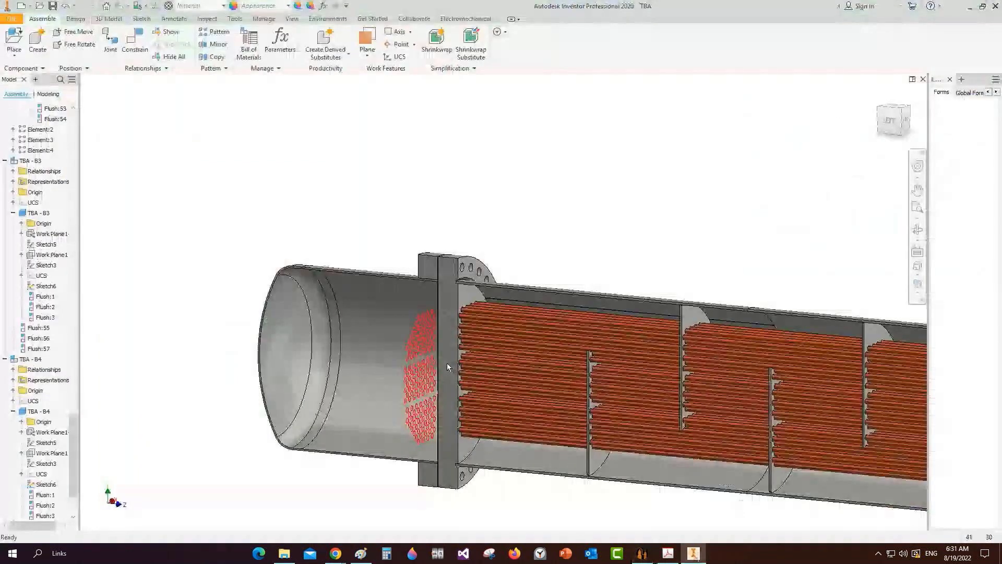
click(207, 18)
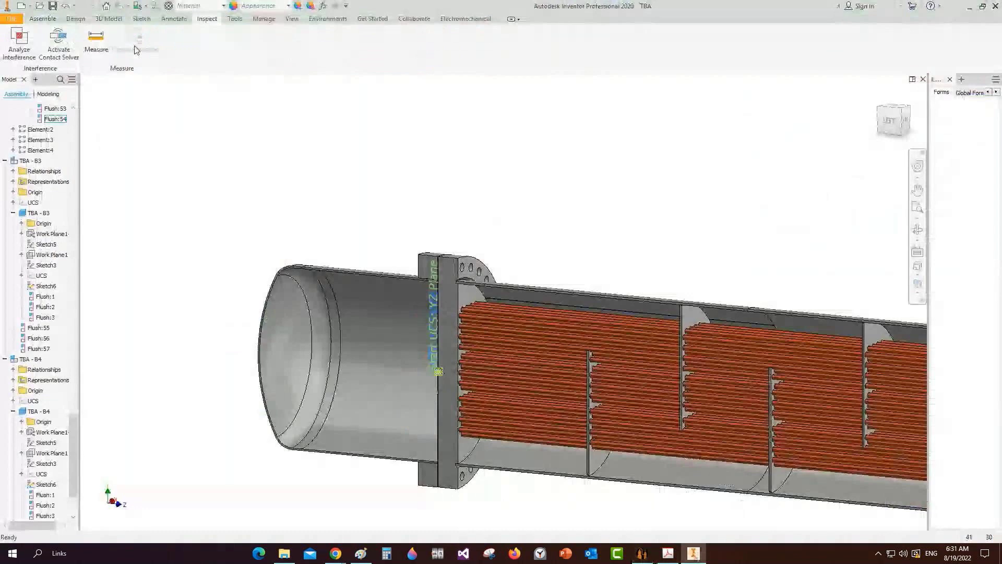
click(97, 42)
click(919, 231)
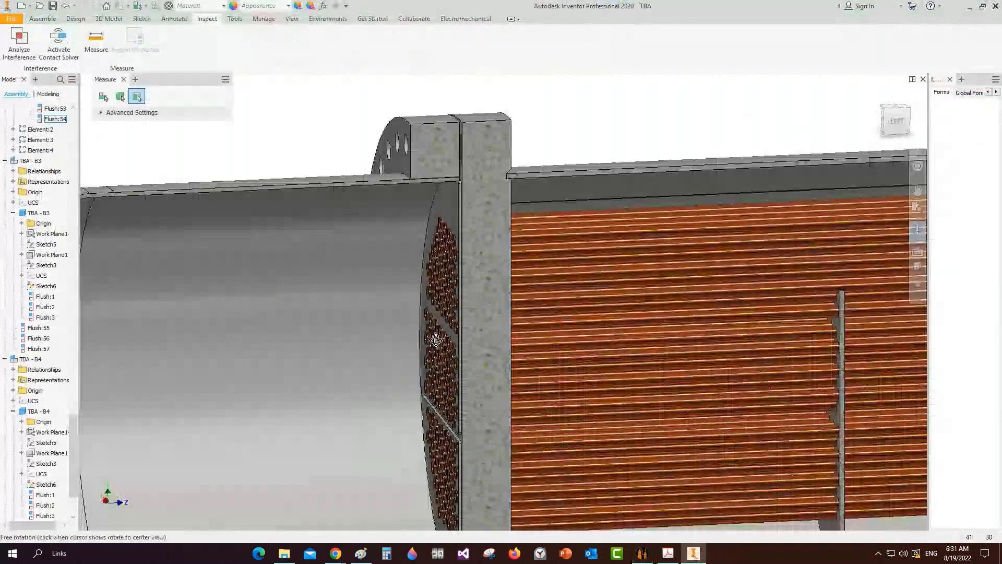
drag(435, 340, 480, 292)
key(Escape)
scroll(519, 370, up, 5)
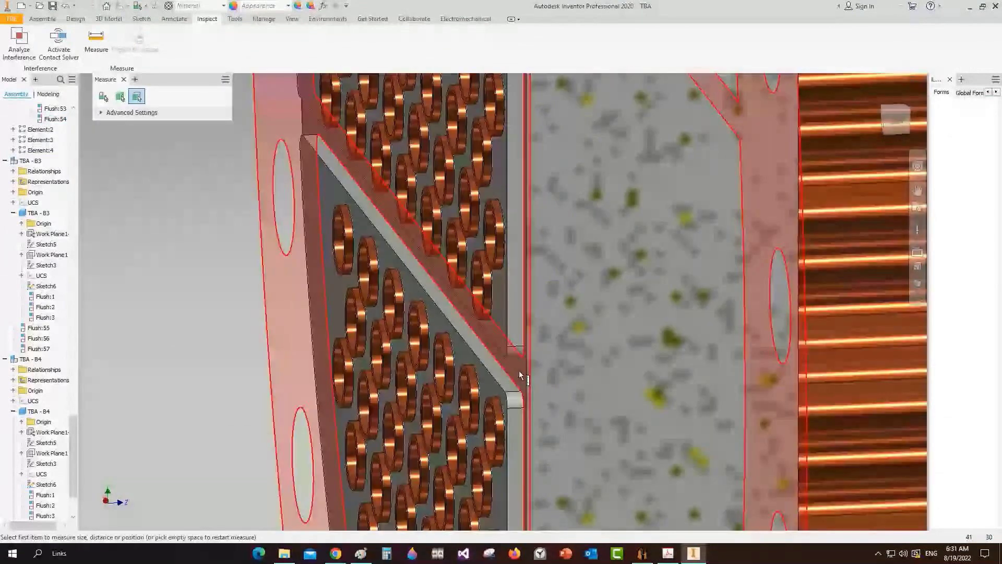
click(510, 365)
scroll(574, 303, down, 7)
shift+middle_drag(608, 307, 269, 434)
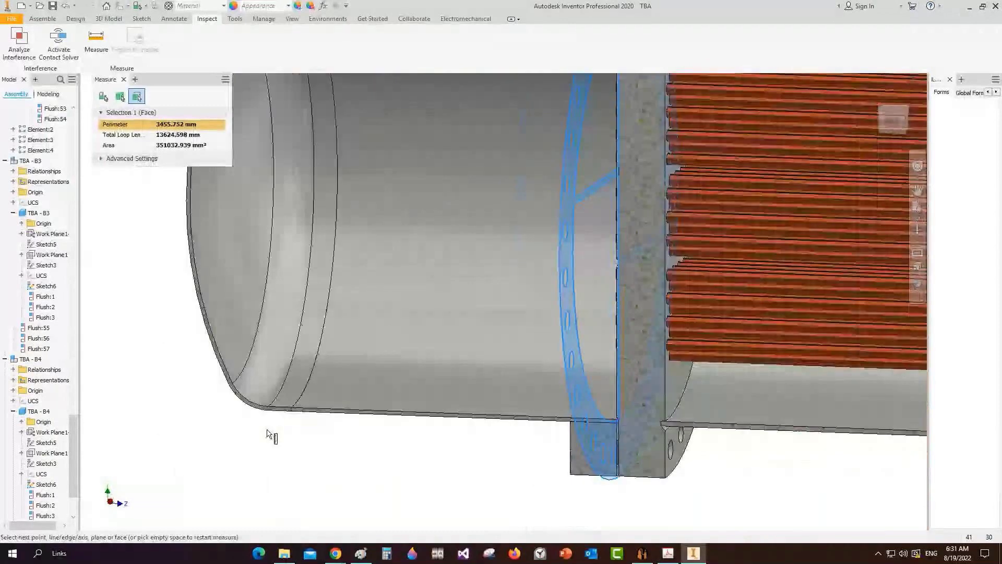
scroll(269, 434, up, 5)
click(359, 383)
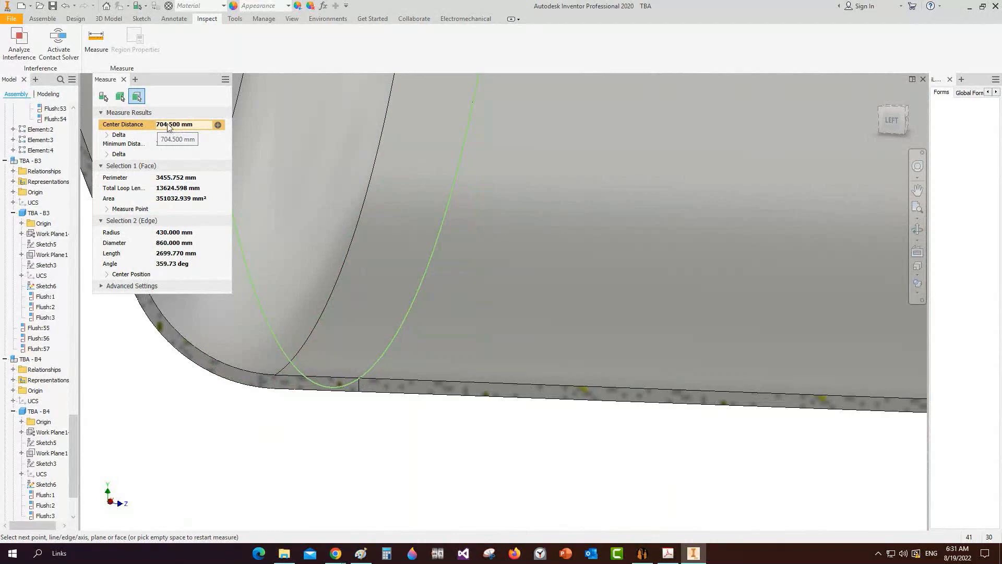
mouse_move(681, 556)
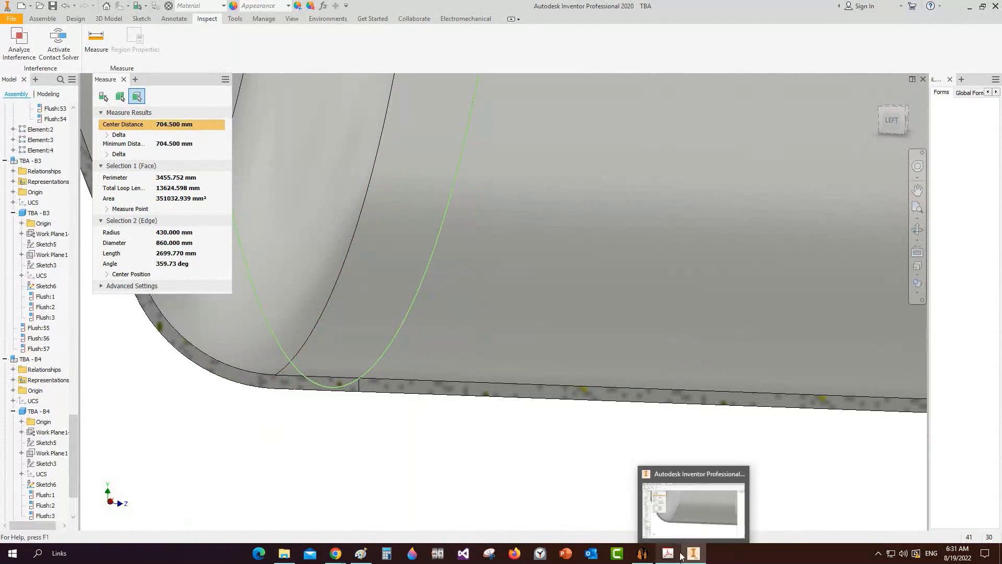
Step: In Static Equipment Generator, set LH-PP's right extension to 700 mm and its offset from the centre line to 98.576 mm, and save it
click(642, 553)
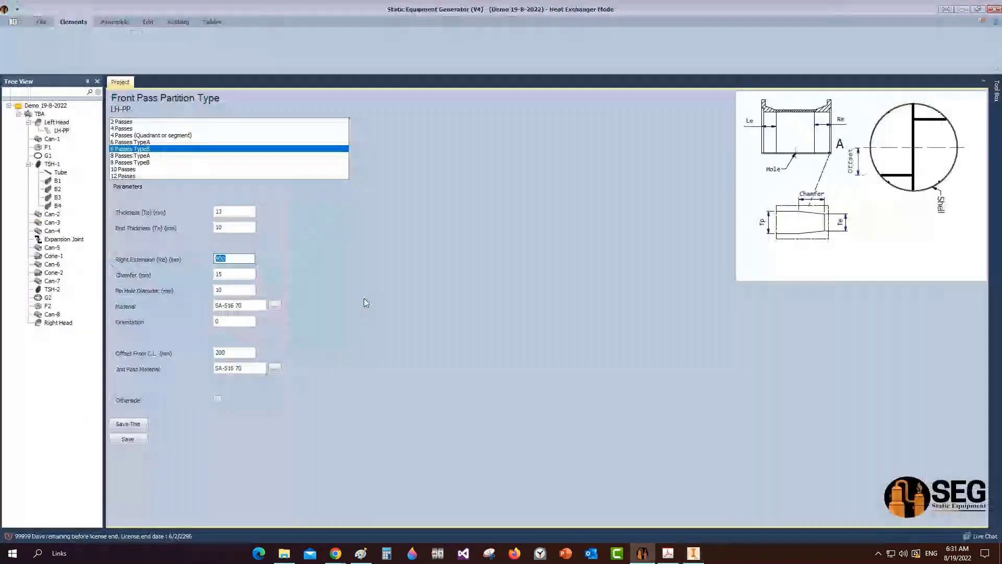
text(700)
key(Tab)
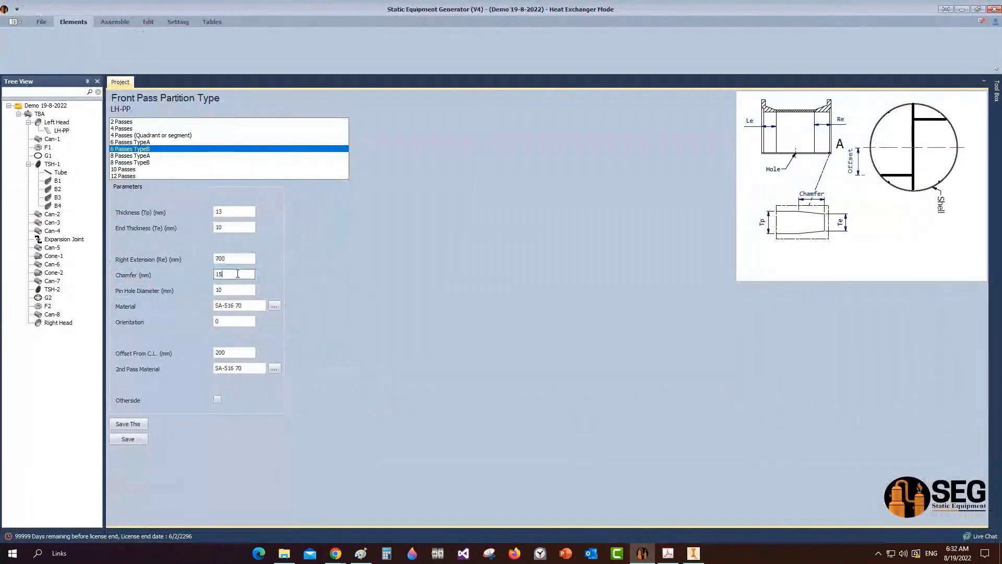
key(Tab)
click(219, 354)
double_click(219, 355)
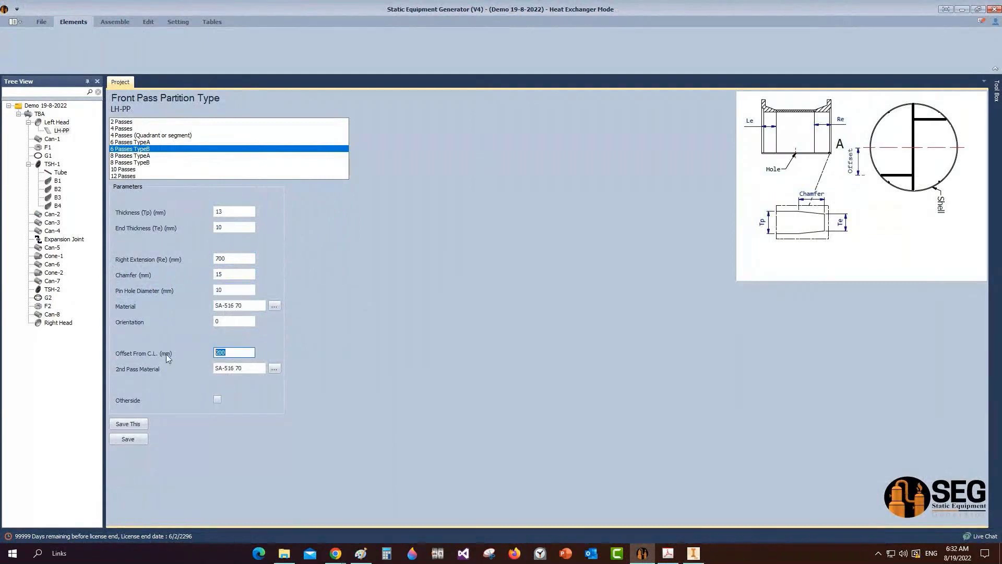
text(98.576)
click(137, 441)
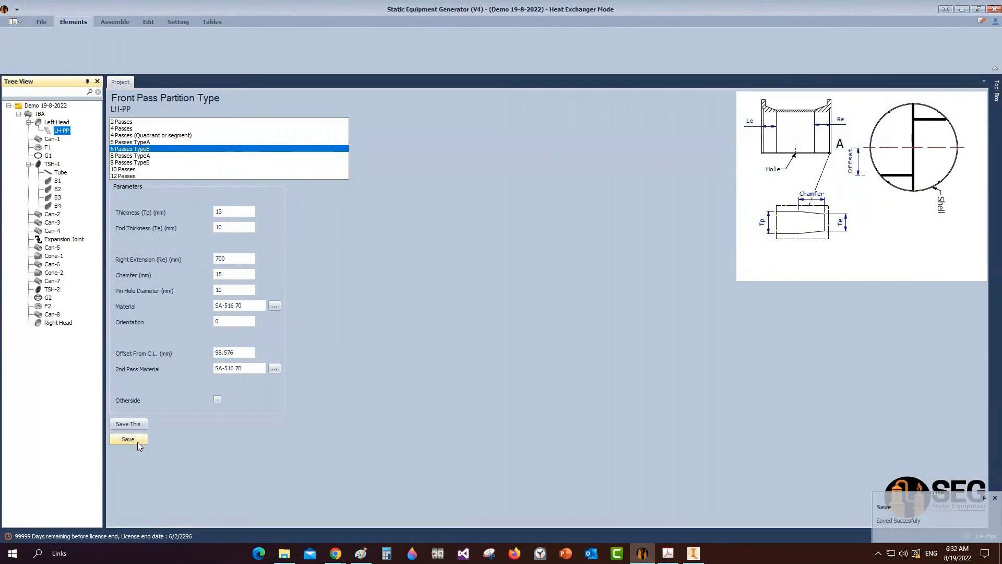
Step: Start assembling the LH-PP pass partition into the TBA model
click(252, 290)
click(226, 321)
click(111, 24)
click(21, 42)
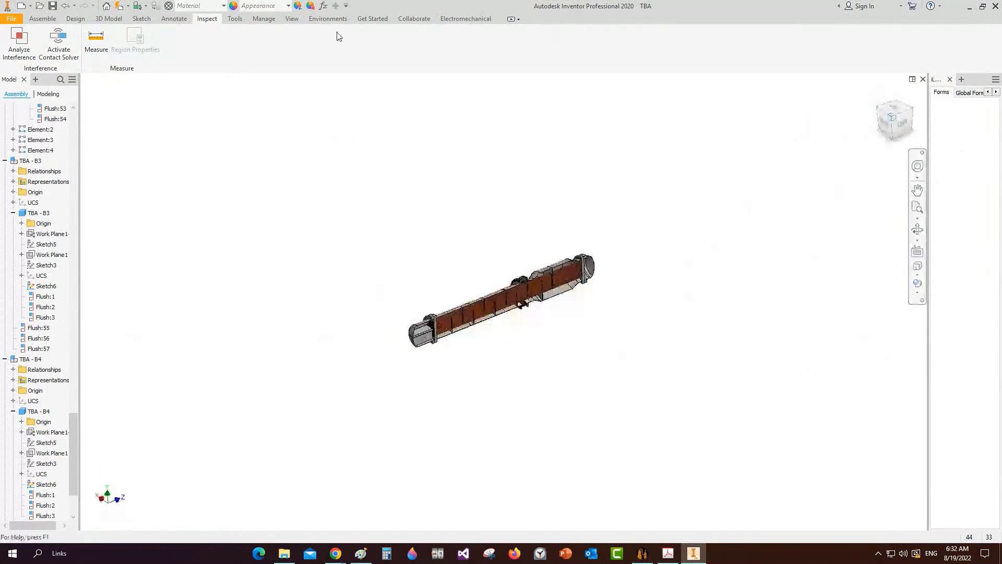
Step: Cut across the left channel in Inventor with a half section view parallel to the flange face, and examine the partitions from the back
click(292, 19)
click(138, 44)
scroll(477, 244, up, 5)
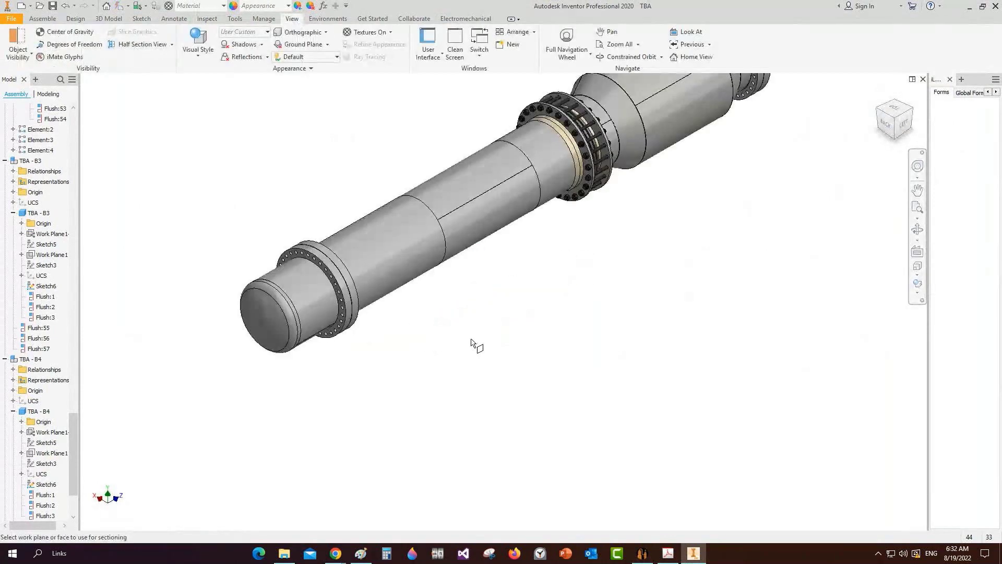
scroll(313, 261, up, 3)
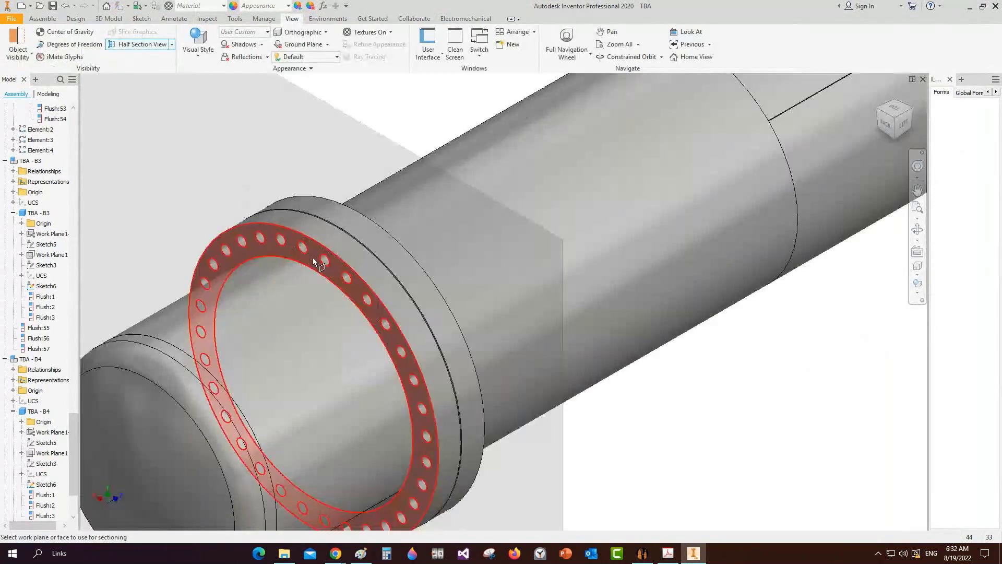
click(313, 261)
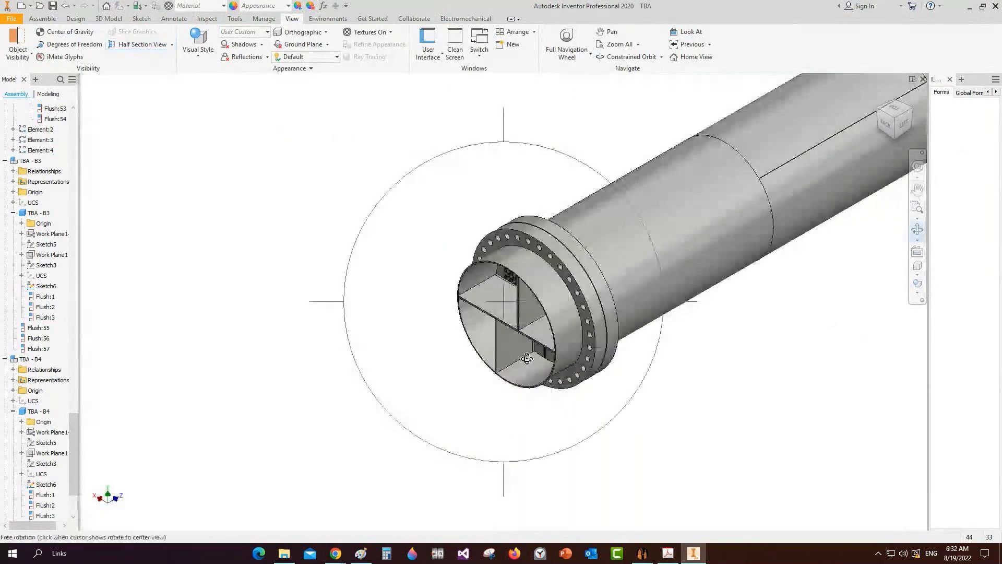
drag(526, 358, 571, 304)
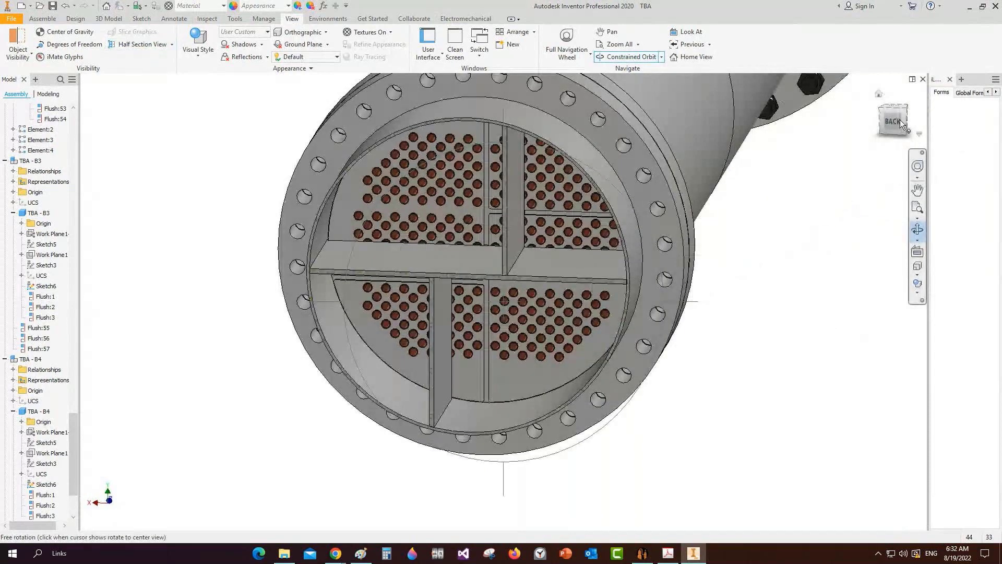
click(900, 123)
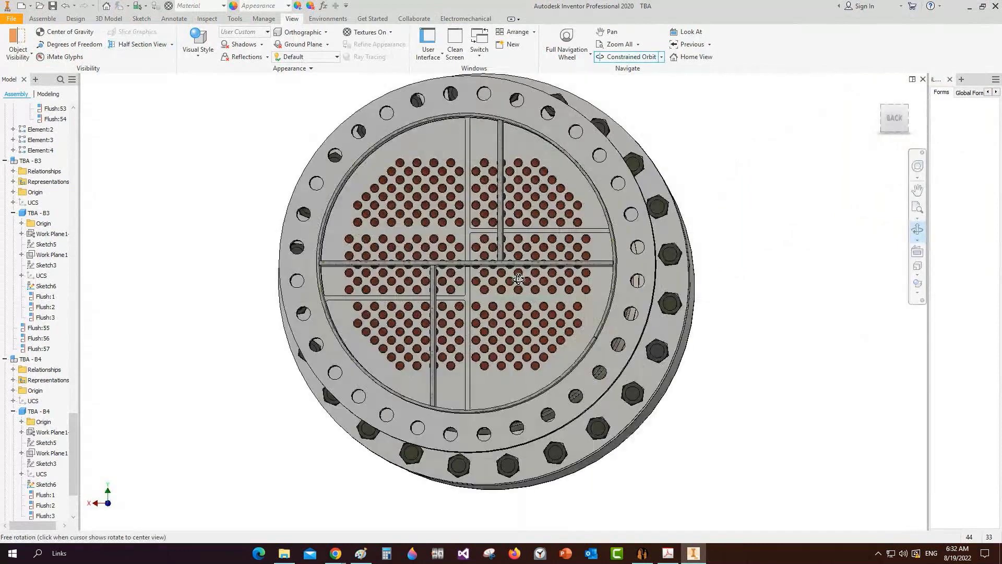
drag(518, 280, 498, 266)
right_click(499, 266)
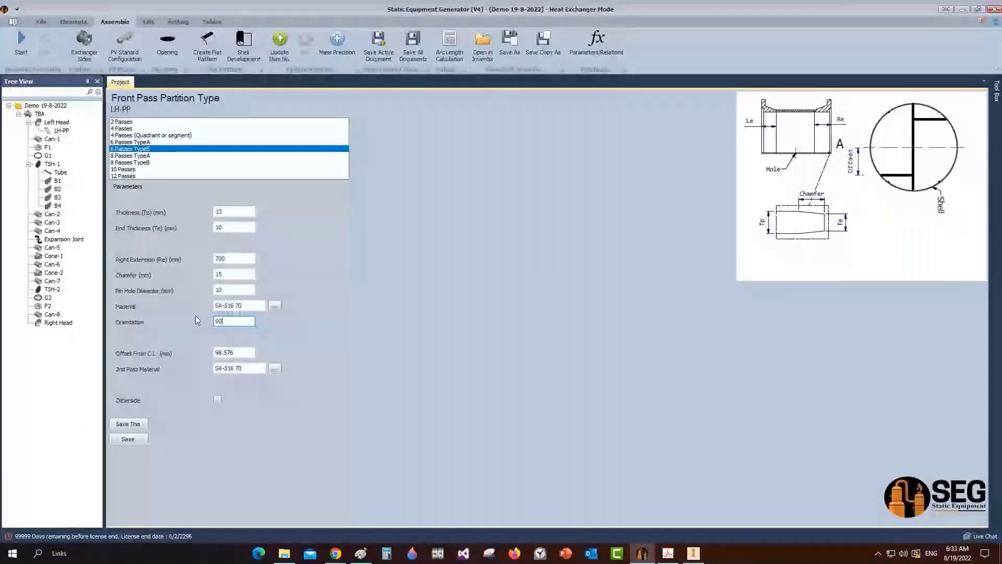
Step: Set LH-PP's orientation to 90 in Static Equipment Generator, save it, and check the partitions against the tubesheet grooves in Inventor
click(128, 438)
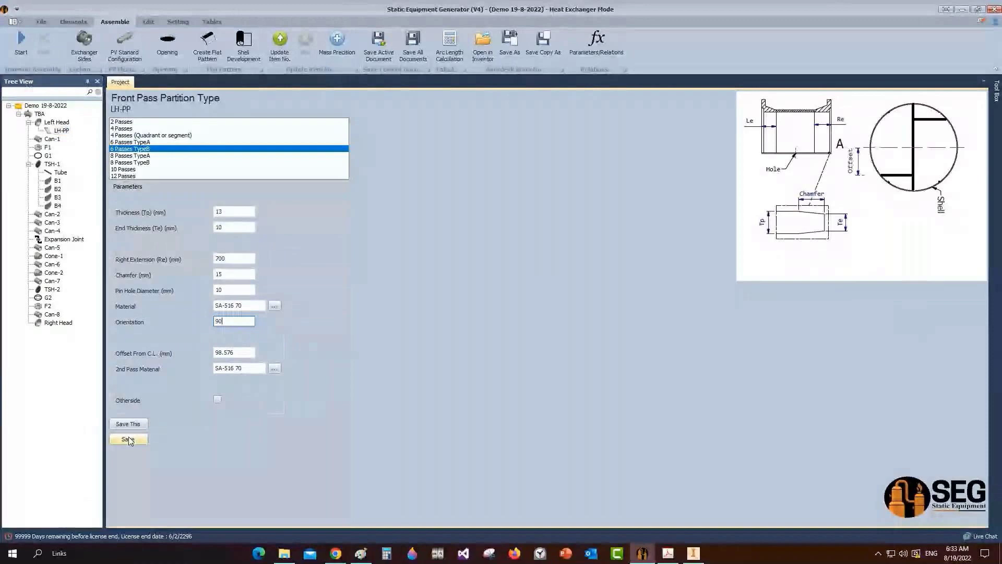
click(694, 554)
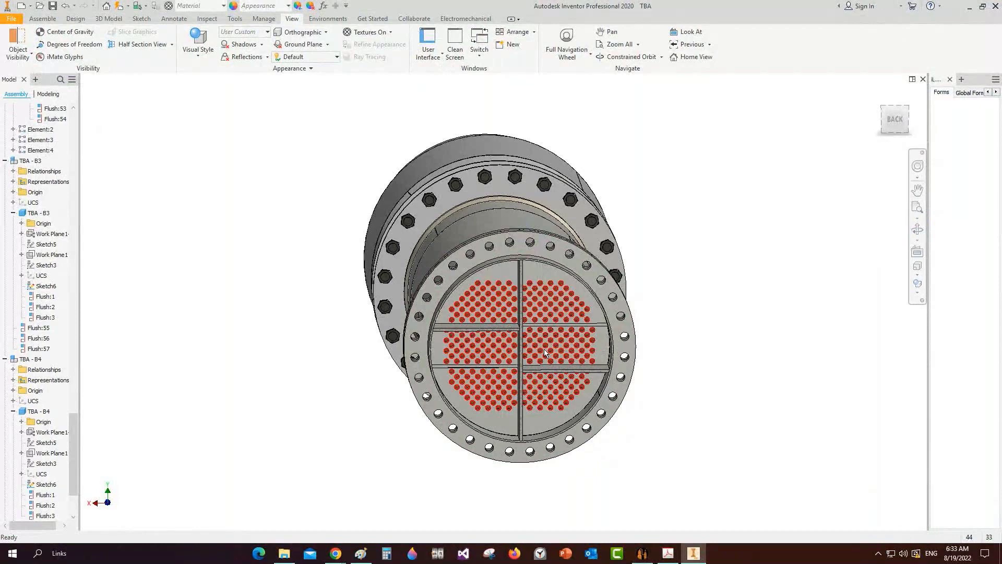
scroll(544, 349, up, 3)
key(F4)
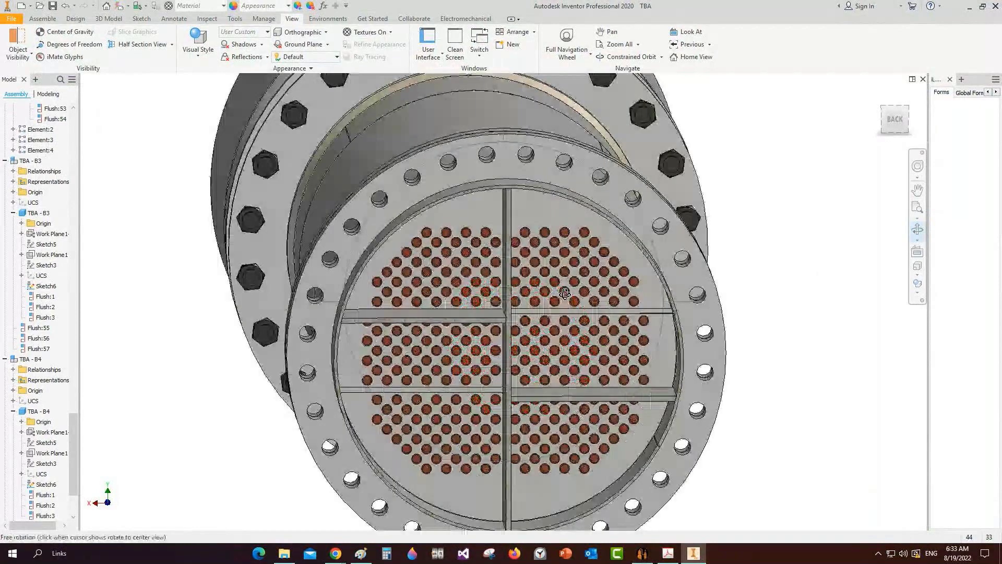
scroll(565, 293, up, 2)
drag(564, 293, 553, 255)
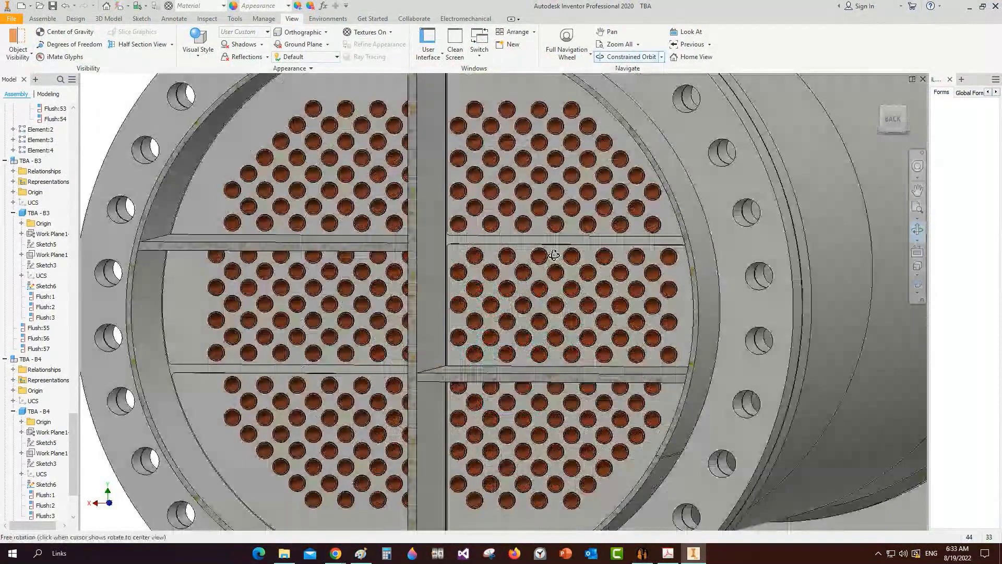
key(Escape)
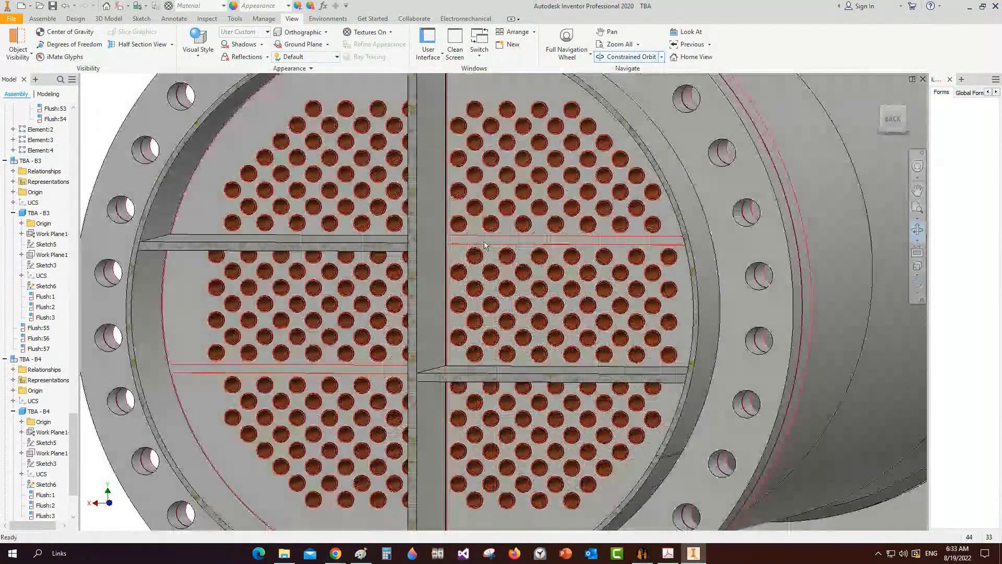
Step: Inspect the partitions against the tubesheet, then switch to Static Equipment Generator, enable Otherside for LH-PP and save it
key(F4)
scroll(519, 260, down, 2)
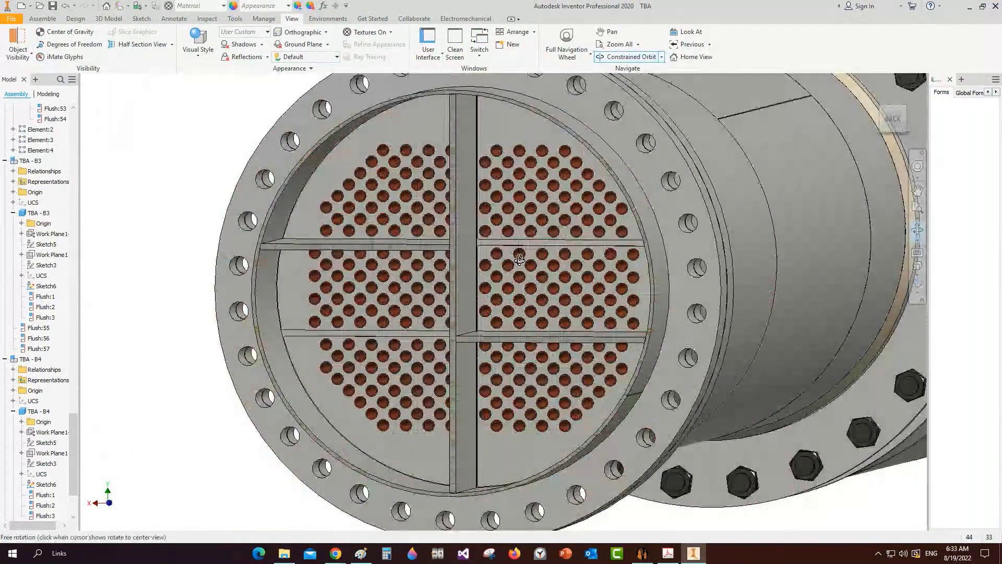
drag(520, 259, 561, 285)
scroll(562, 285, up, 2)
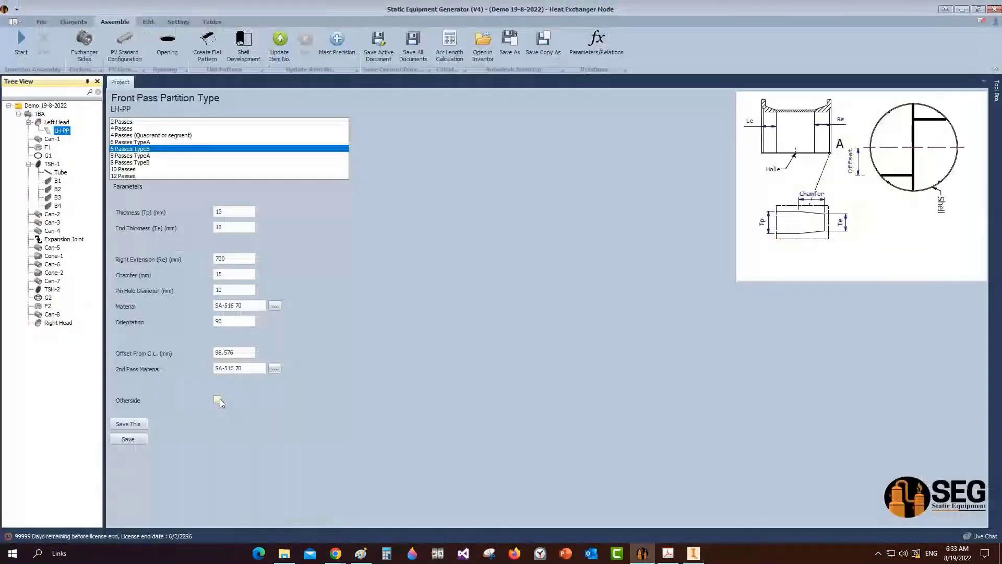
click(218, 399)
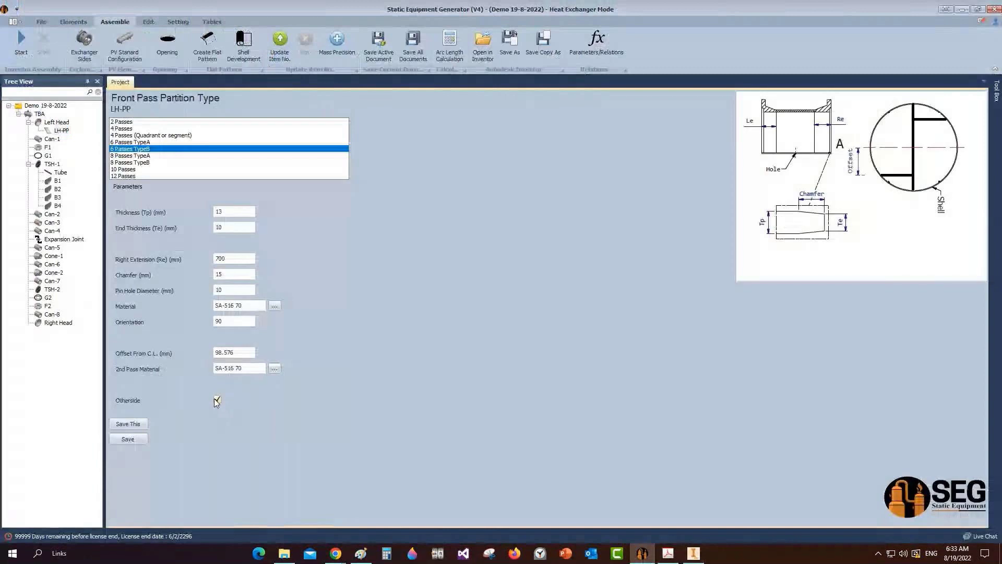
click(142, 440)
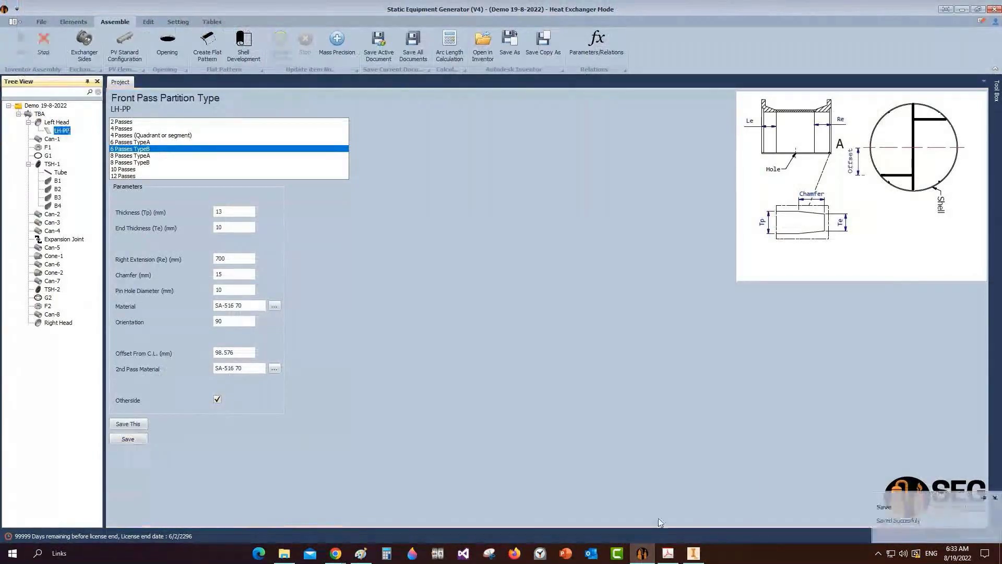
Step: Switch to Inventor, examine the flipped partitions in the left channel, end the half section view and view the exchanger from its left face
click(693, 553)
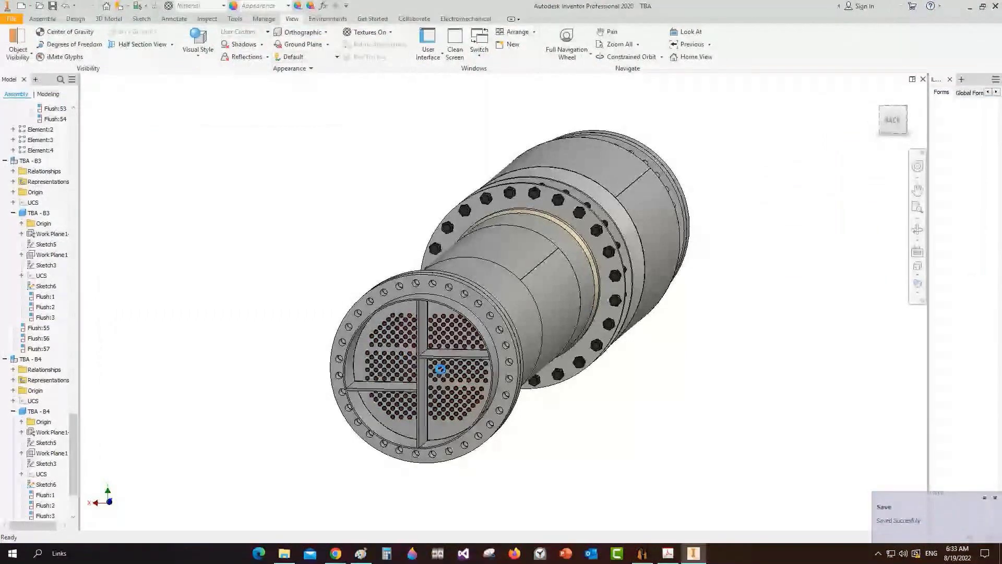
key(ctrl+s)
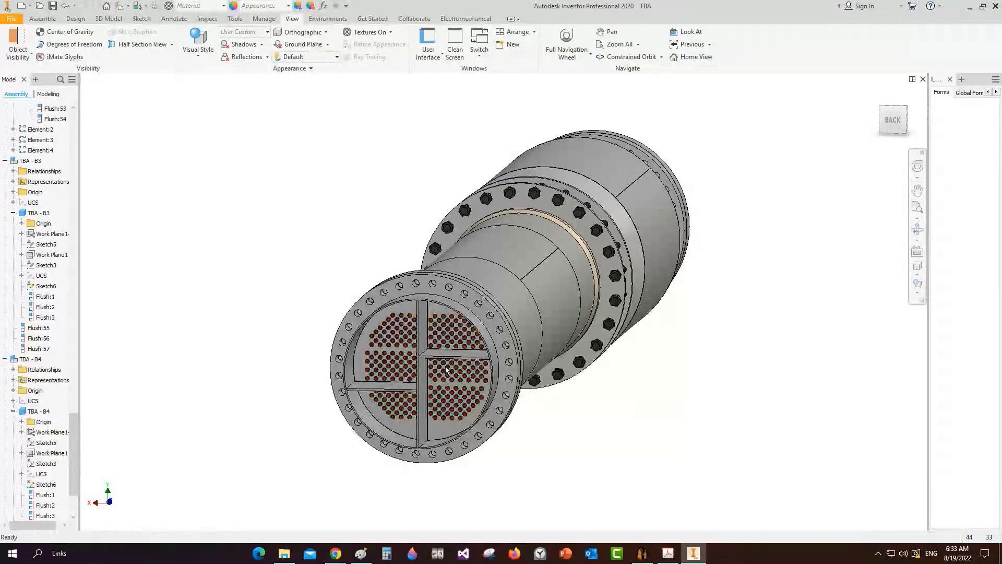
middle_drag(446, 369, 456, 341)
scroll(456, 324, down, 3)
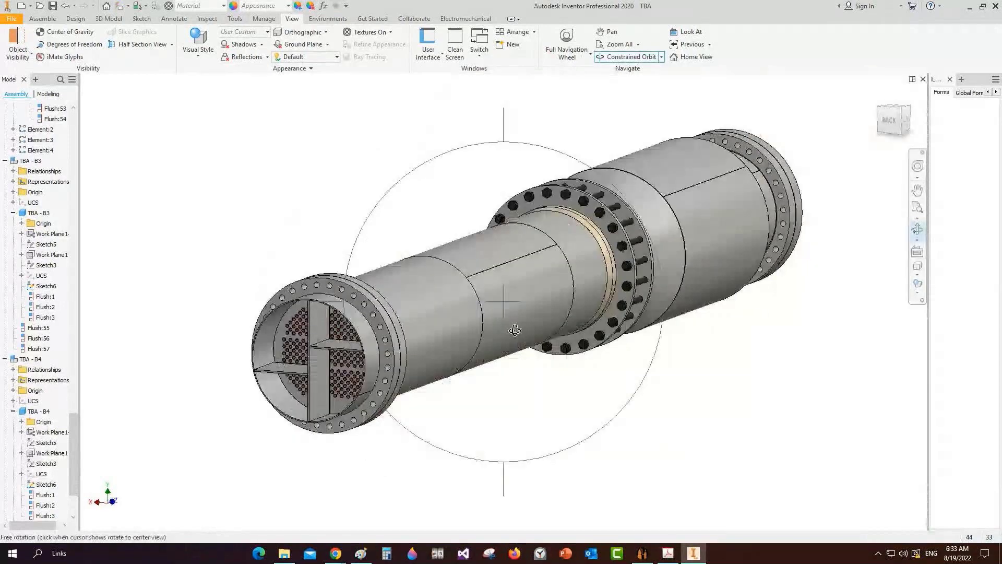
click(171, 45)
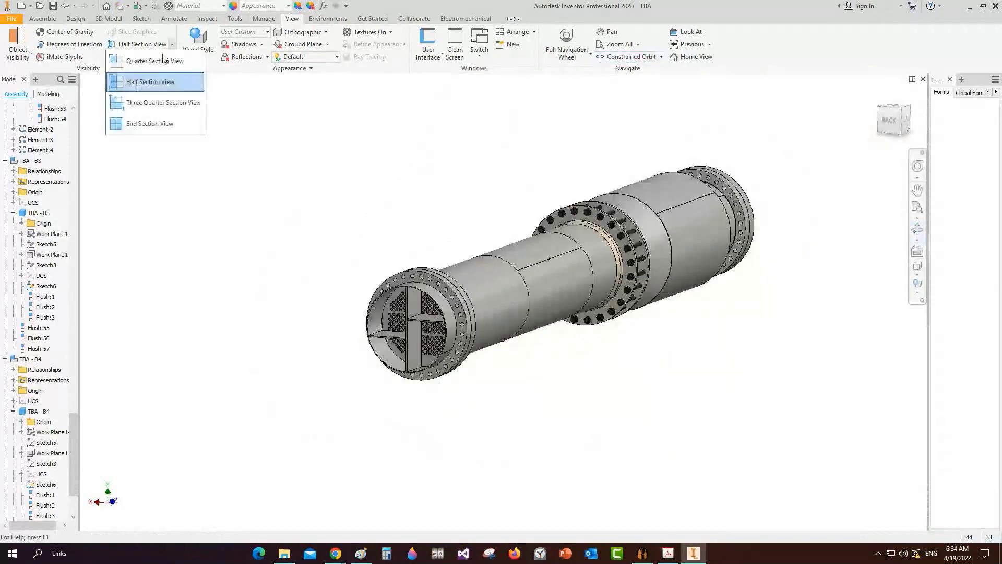
click(150, 123)
click(906, 119)
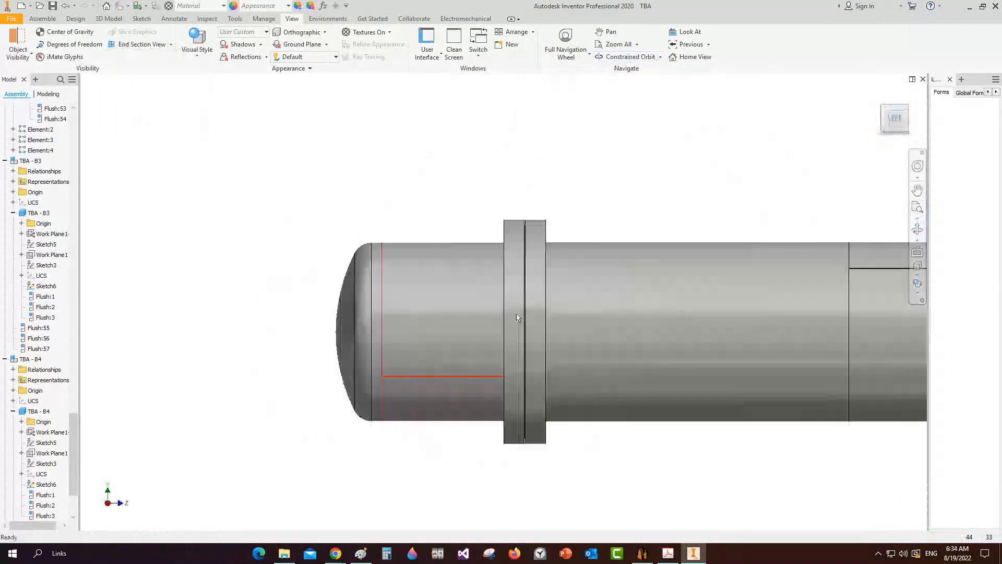
Step: In Static Equipment Generator, start adding a shell nozzle named N3 to Can-1
click(641, 554)
click(52, 139)
click(77, 23)
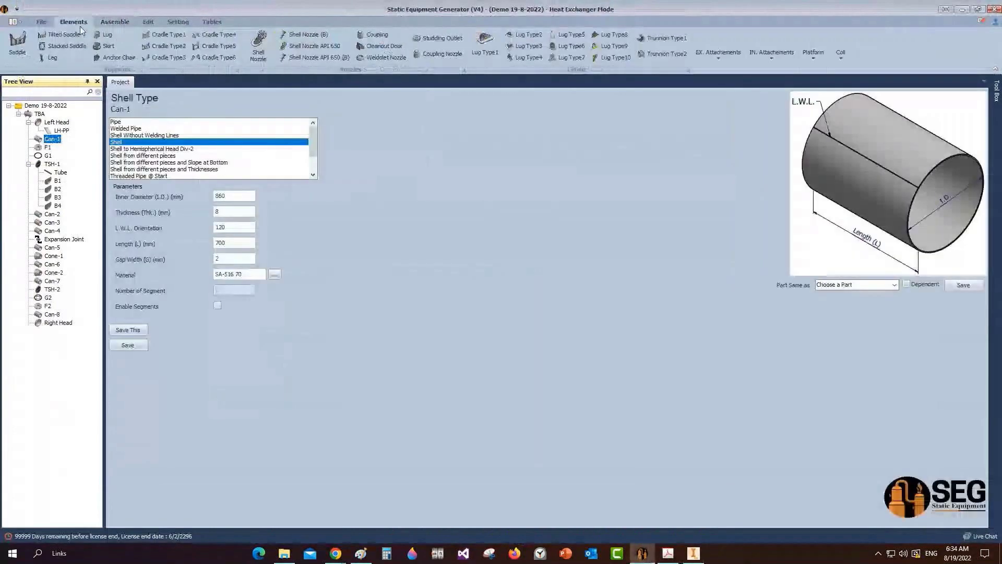
click(259, 46)
text(N)
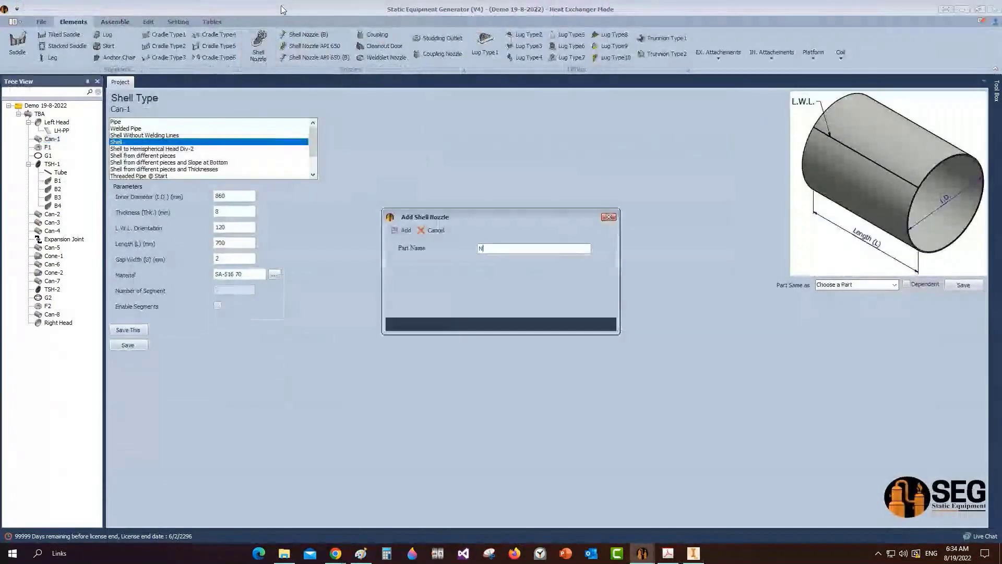
text(3)
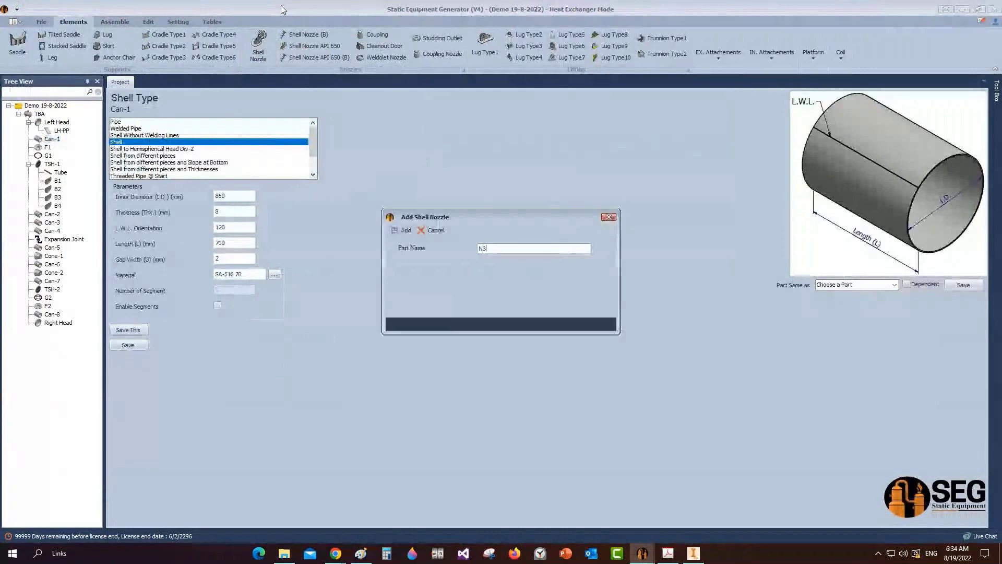
Step: In the PDF drawing, examine nozzle N3 in the general arrangement views on page 1 and its detail with the reinforcing pad on page 3
click(665, 554)
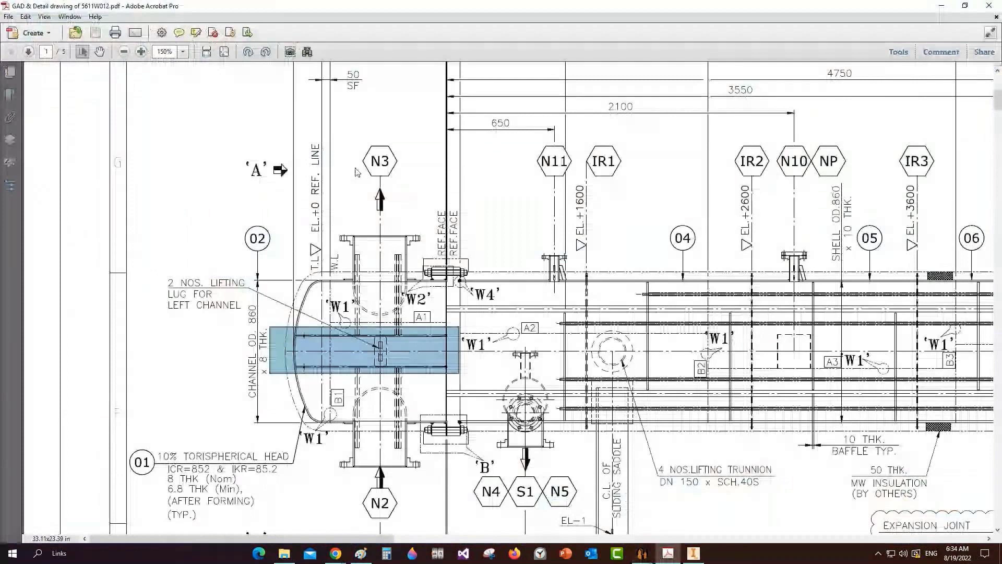
drag(329, 132, 420, 328)
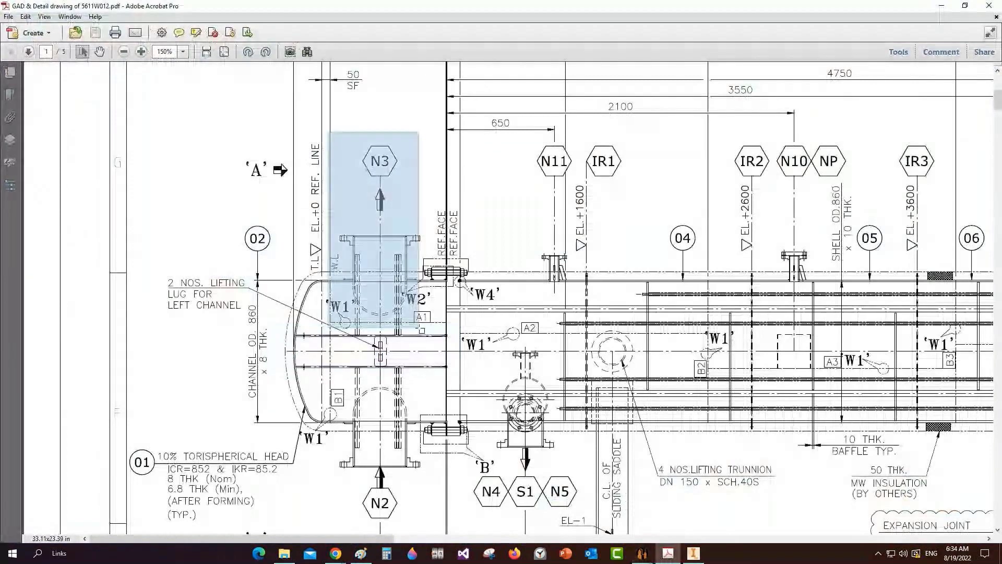
scroll(438, 341, down, 4)
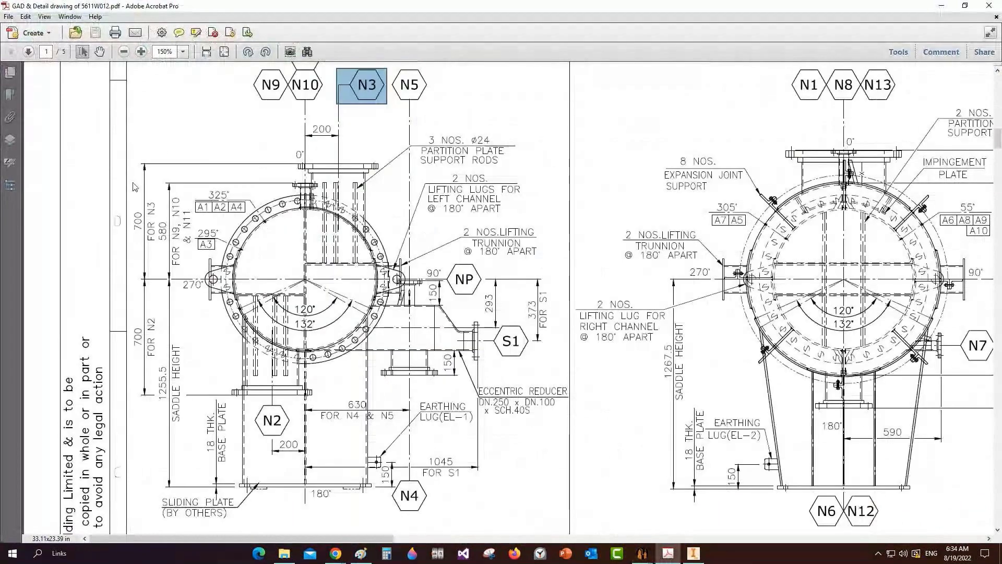
click(11, 73)
click(86, 221)
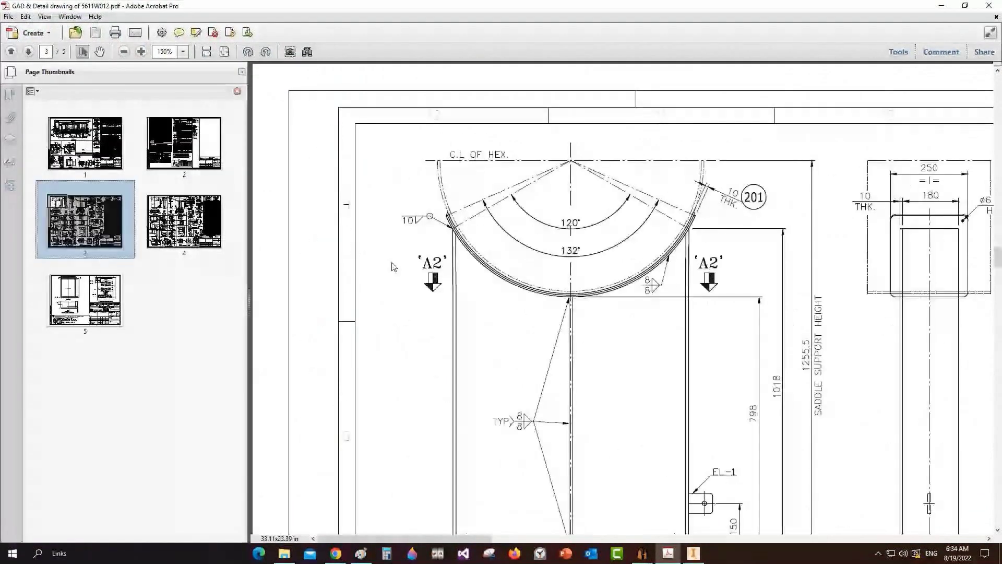
scroll(487, 333, down, 10)
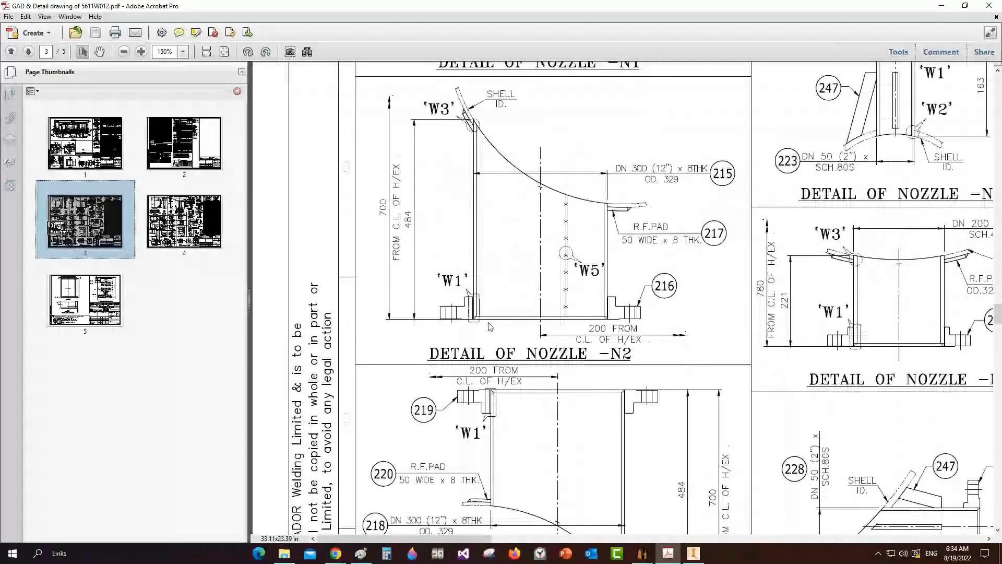
drag(346, 363, 625, 414)
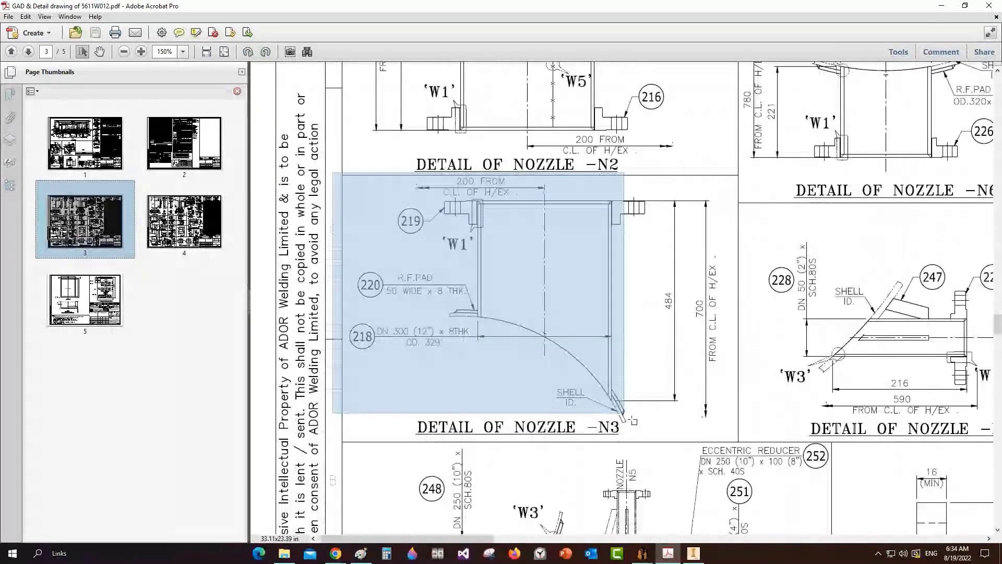
drag(336, 256, 485, 316)
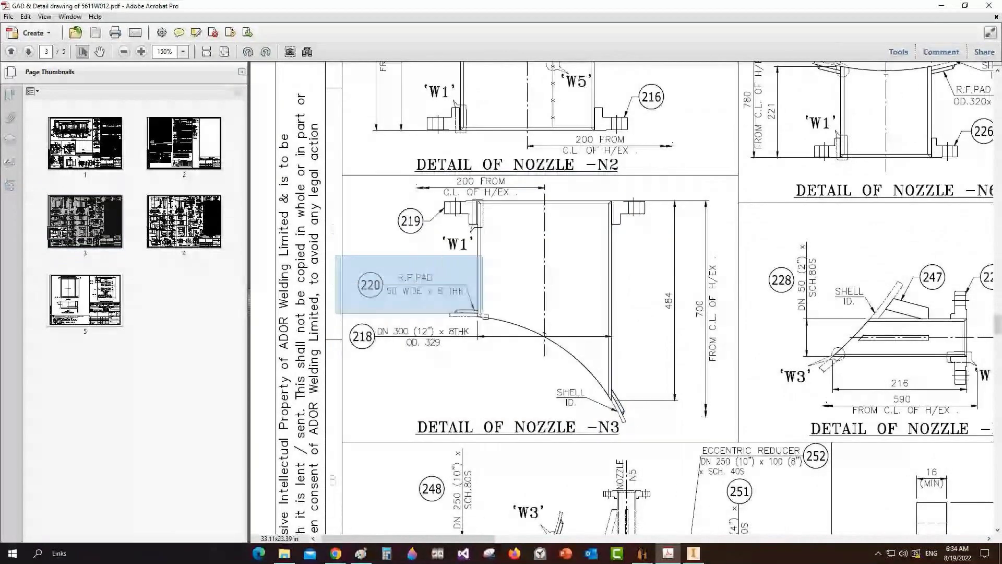
Step: Back in Static Equipment Generator, finish adding N3 and set its type to Nozzle From Plate Connected to shell
key(alt+Tab)
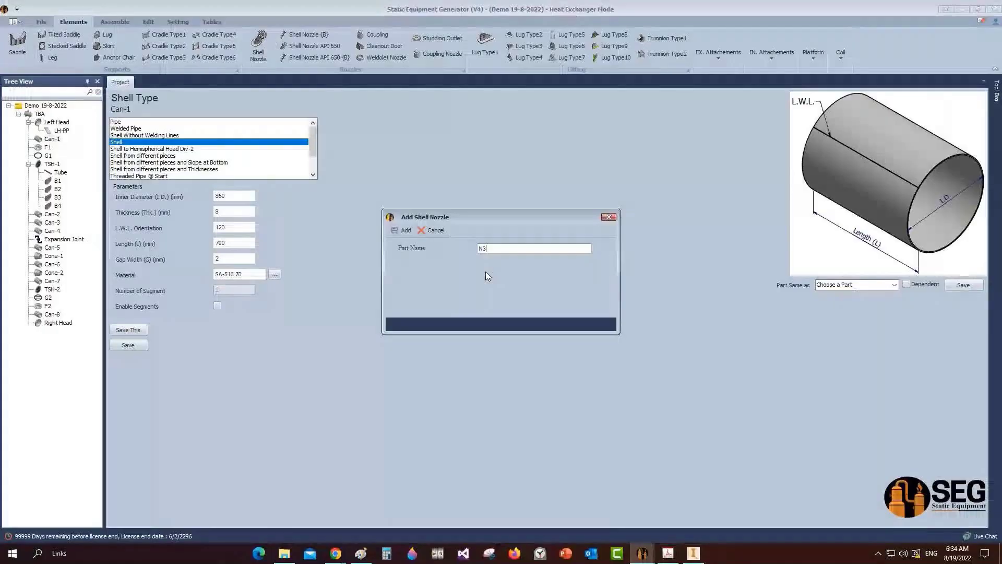
click(56, 149)
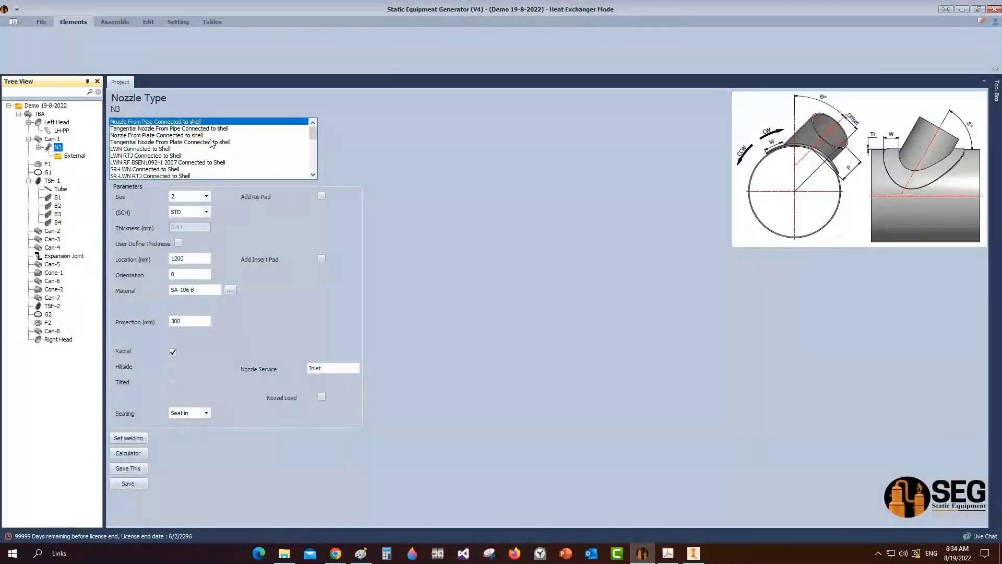
click(156, 135)
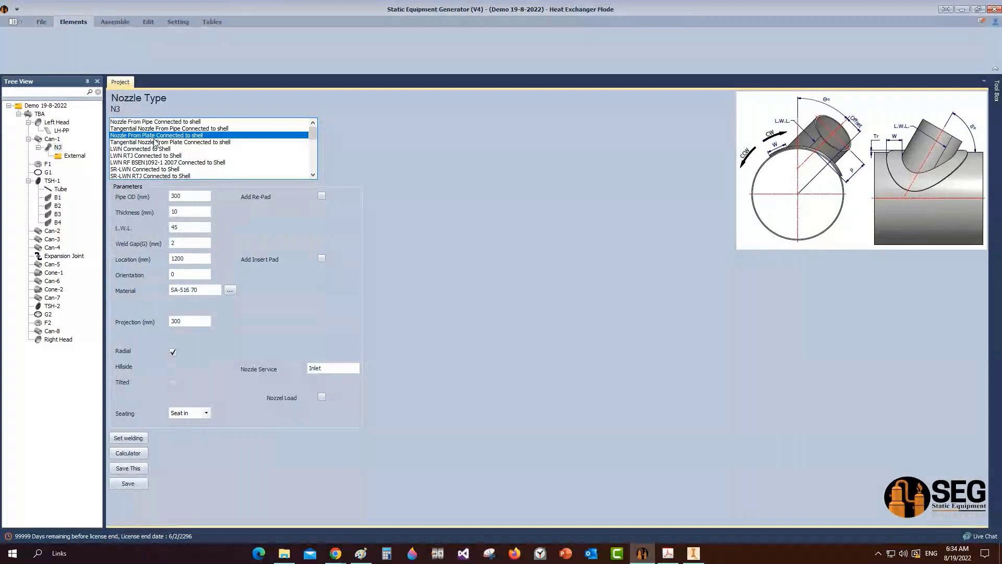
click(285, 300)
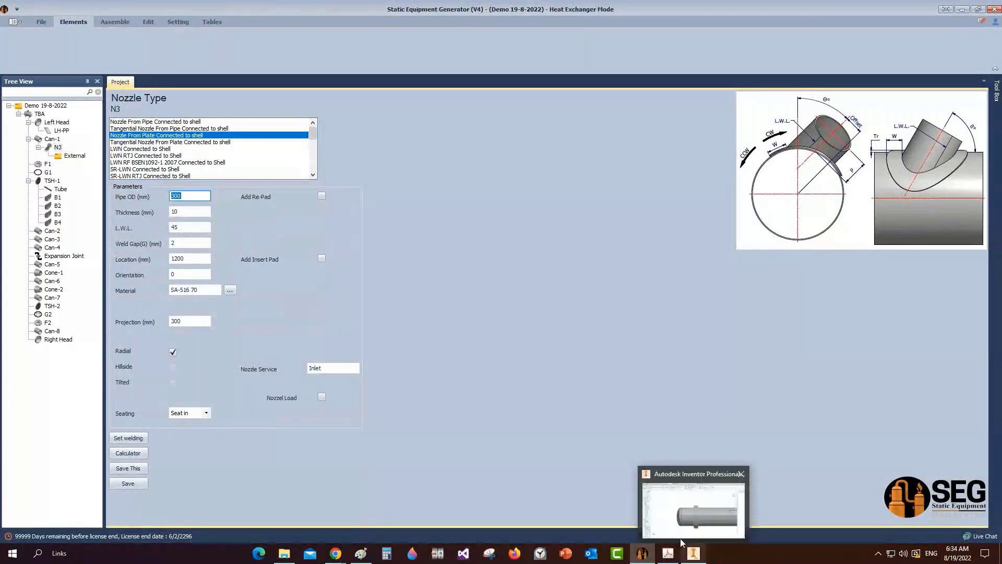
Step: Consult N3's detail drawing, then set its pipe OD to 328.8 mm, thickness 8 mm and location 300 mm, as a hillside nozzle offset 200 mm
click(670, 554)
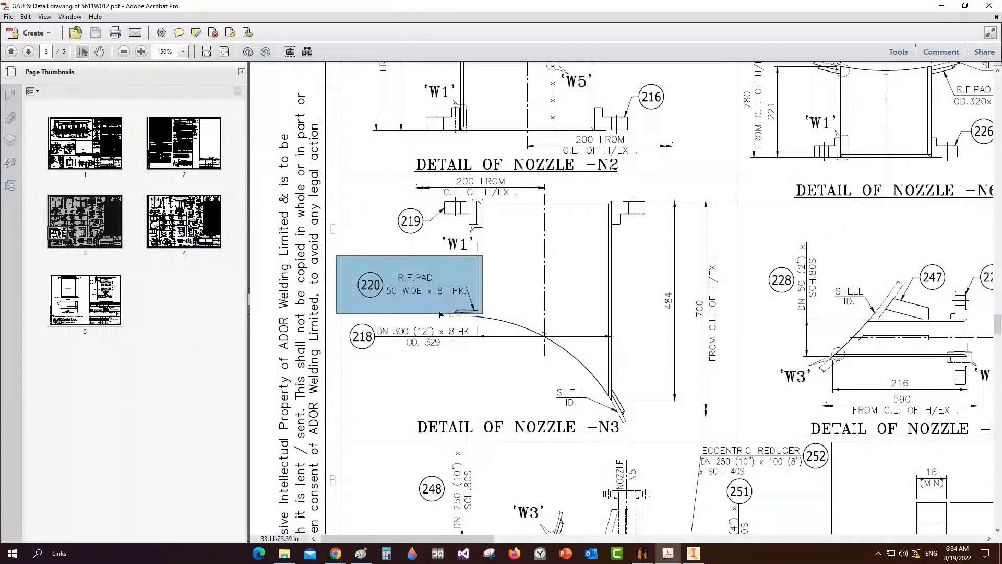
key(alt+Tab)
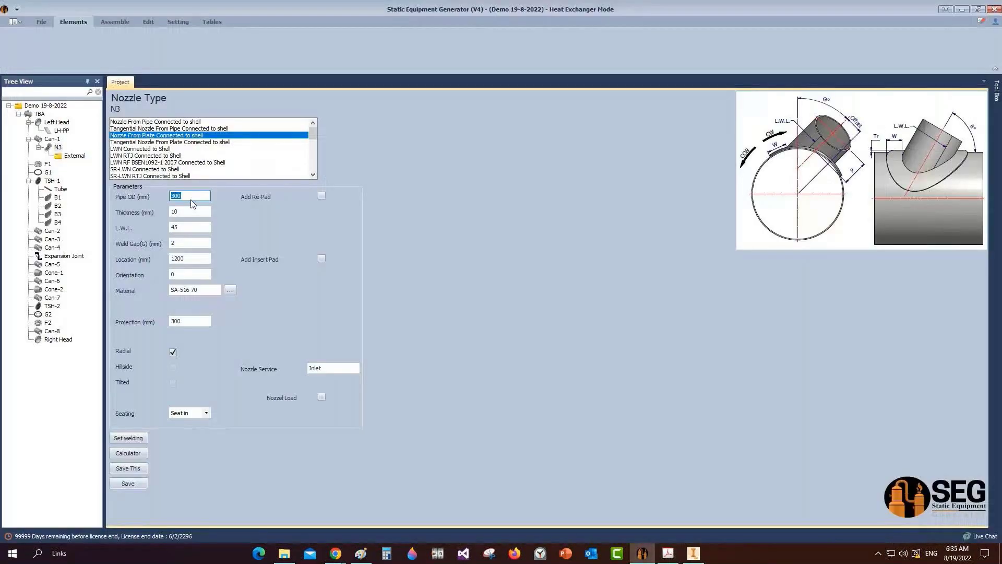
key(Tab)
key(Tab)
key(Tab)
key(Tab)
text(300)
key(Tab)
click(173, 352)
click(172, 368)
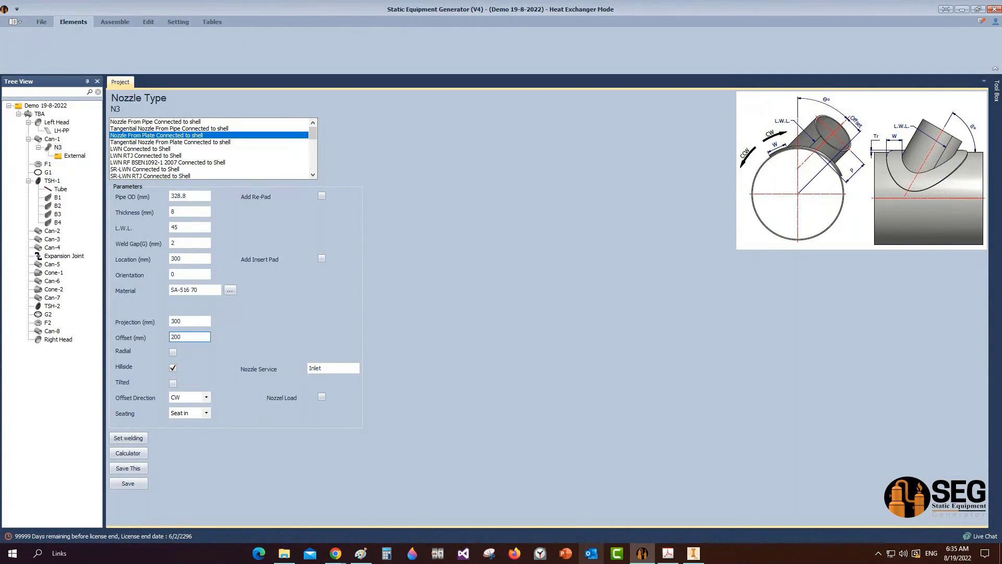
Step: Check N3's offset from the centre line in the PDF drawing, and choose CW as its offset direction in Static Equipment Generator
click(668, 553)
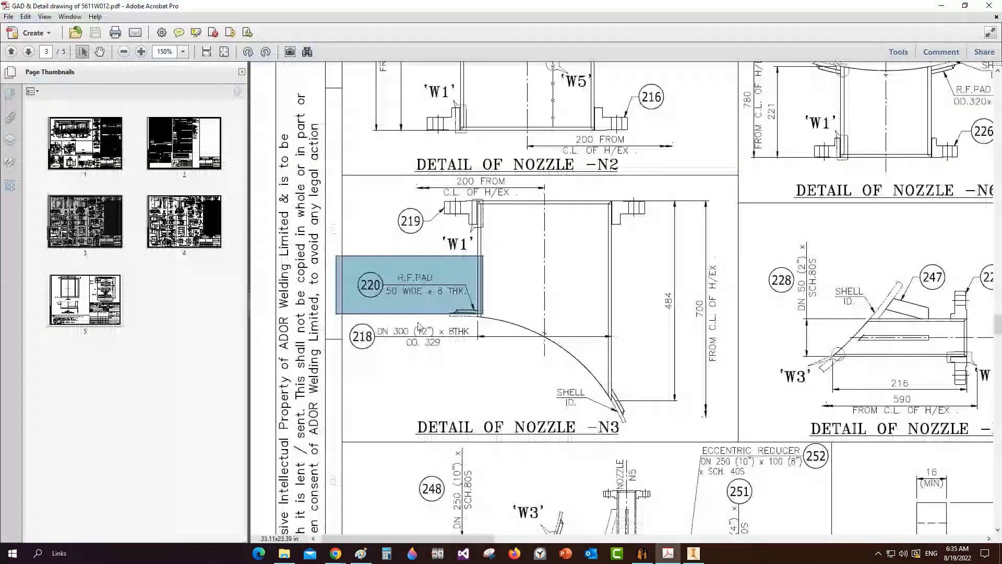
click(474, 189)
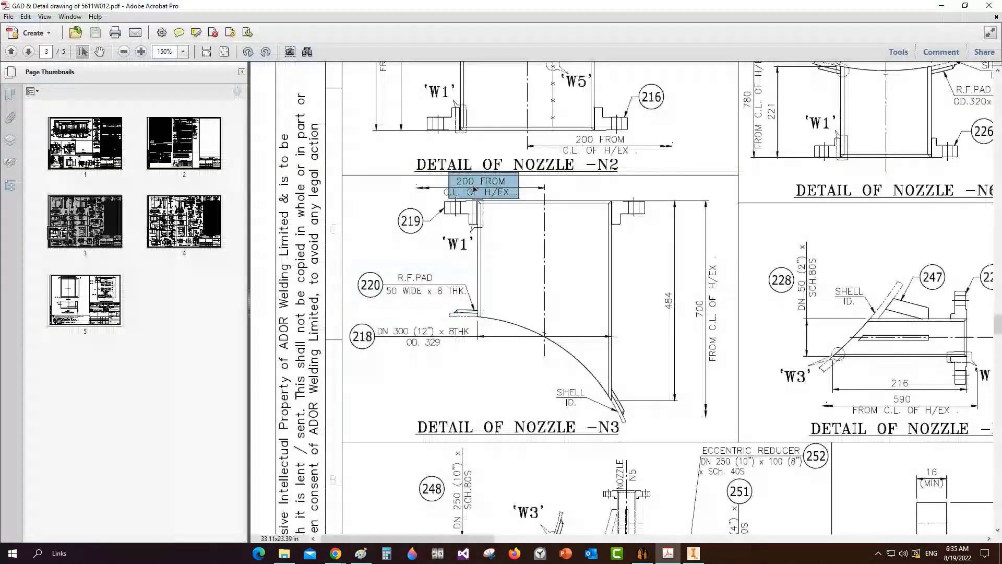
click(642, 553)
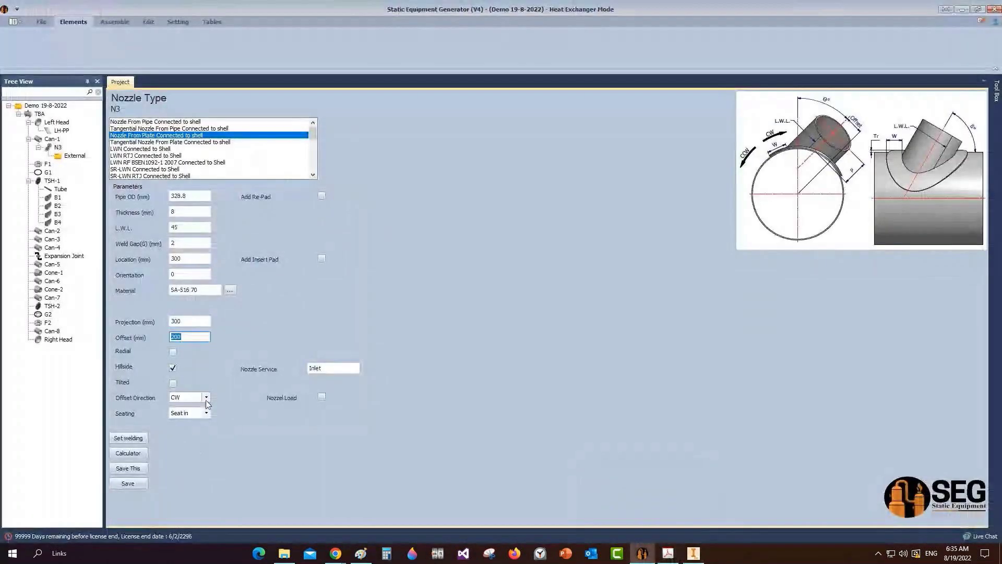
click(190, 399)
click(191, 400)
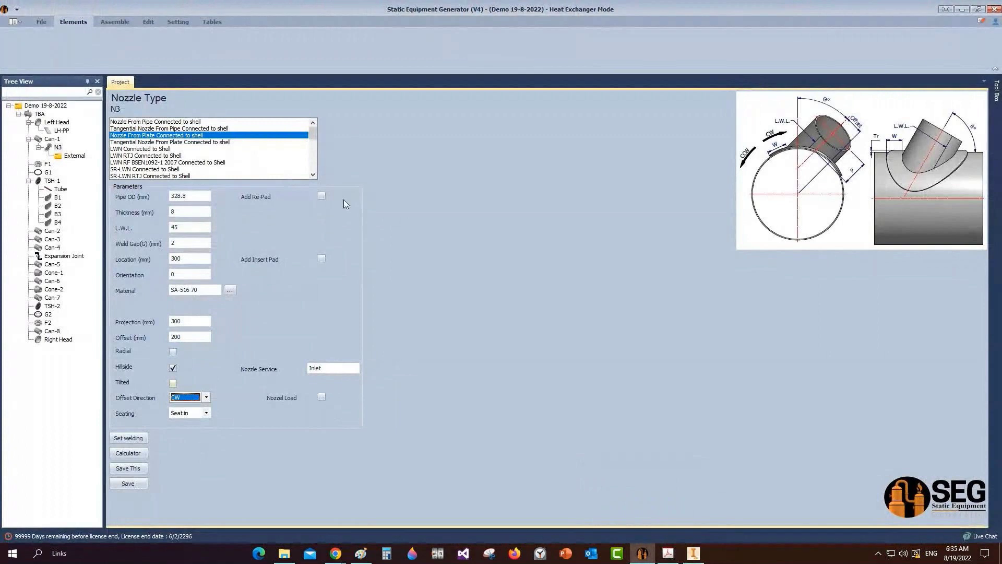
Step: Add a reinforcing pad 50 mm wide and 8 mm thick to nozzle N3, and save the nozzle
click(322, 196)
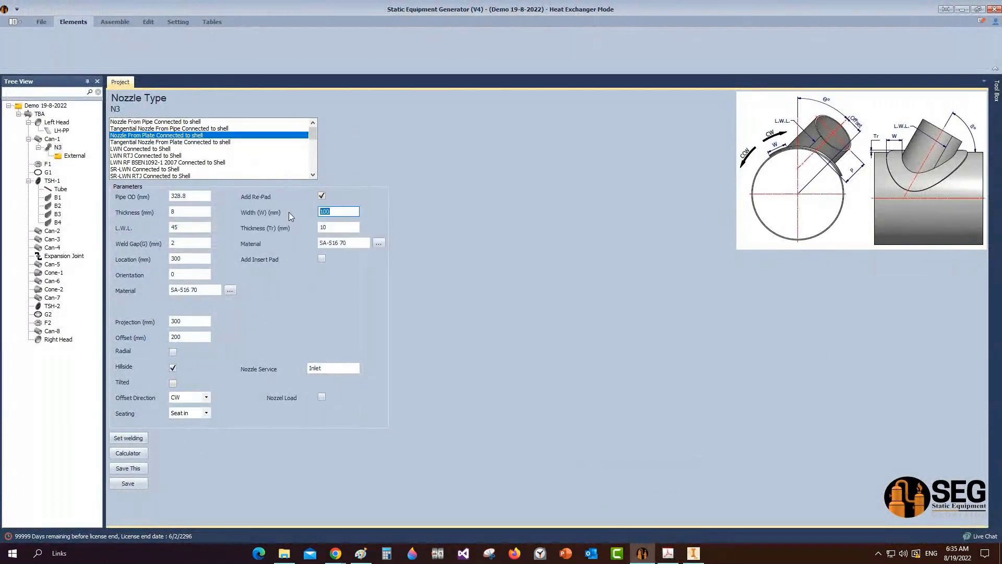
text(50)
key(Tab)
text(8)
click(137, 482)
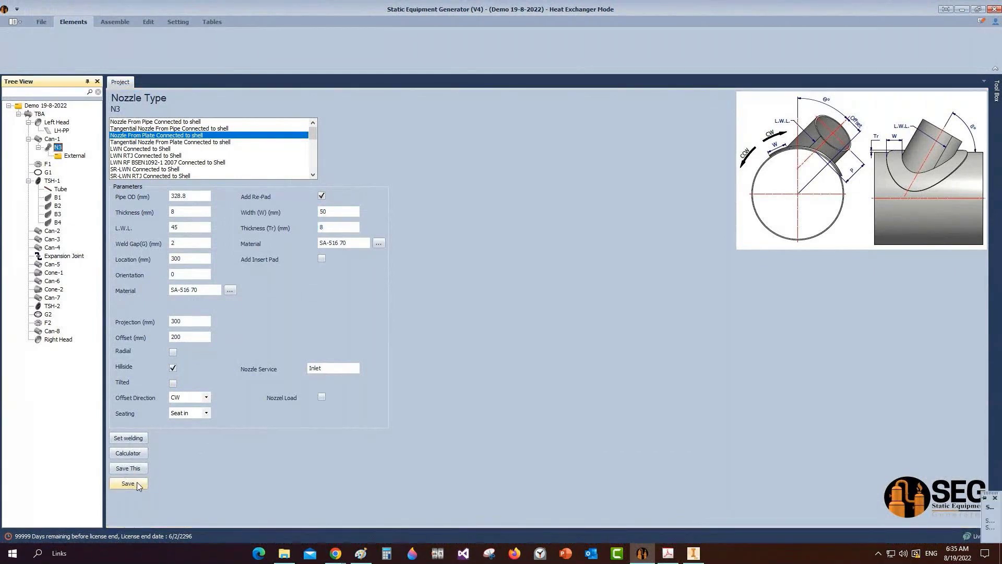
Step: Check N3's size and flange data in the PDF nozzle schedule, and add N3-Flange under N3's External node in Static Equipment Generator
mouse_move(661, 551)
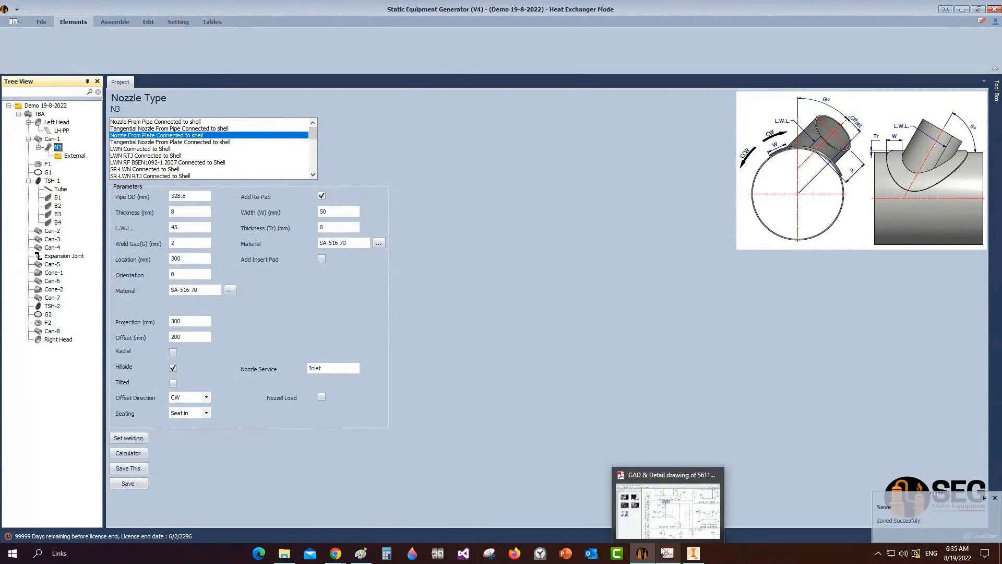
click(665, 554)
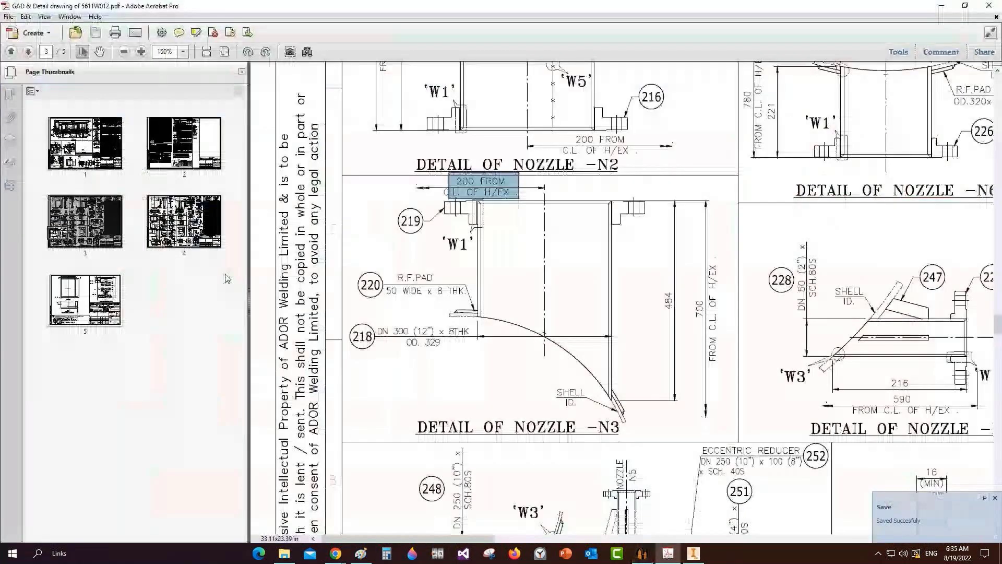
click(83, 134)
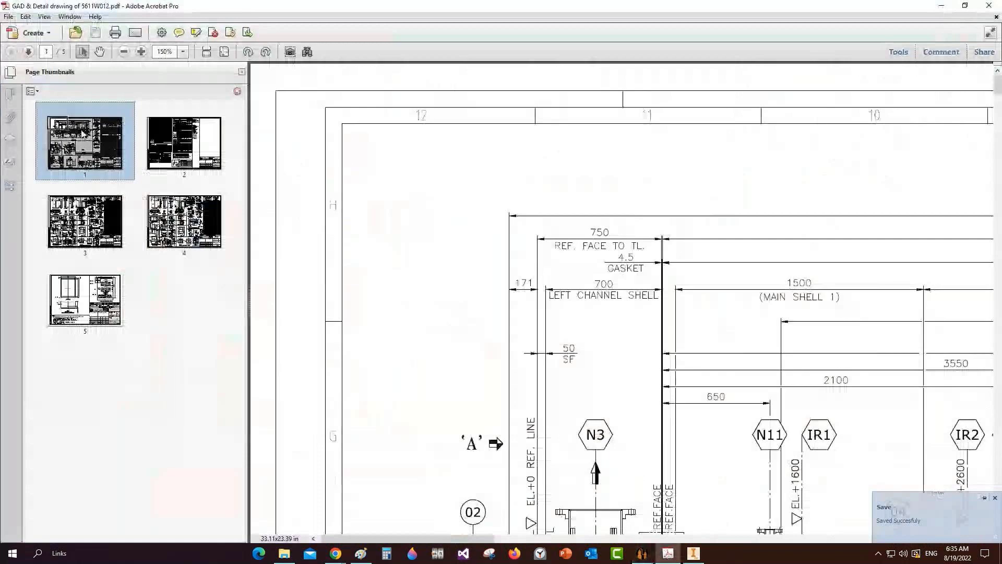
middle_drag(527, 274, 743, 291)
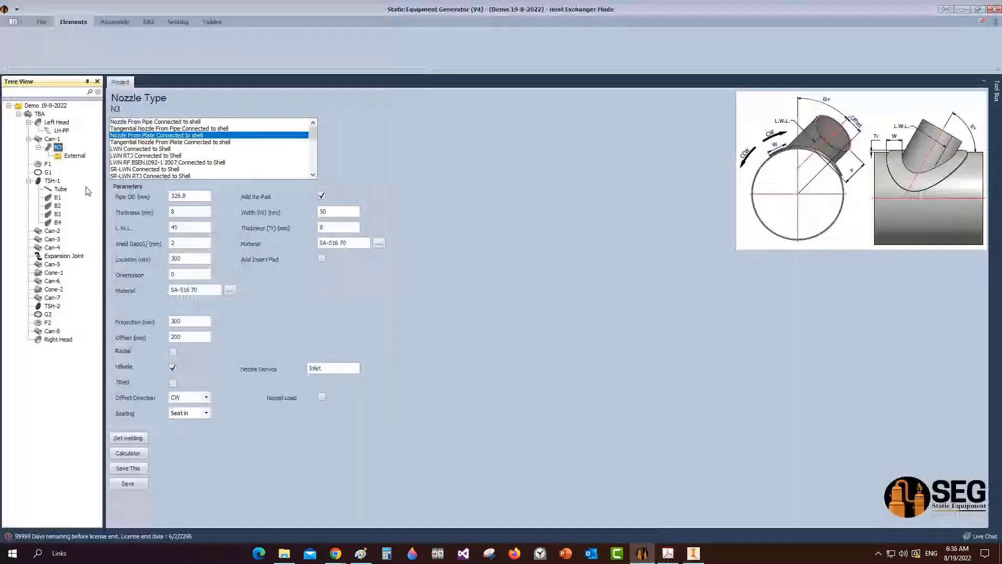
click(74, 155)
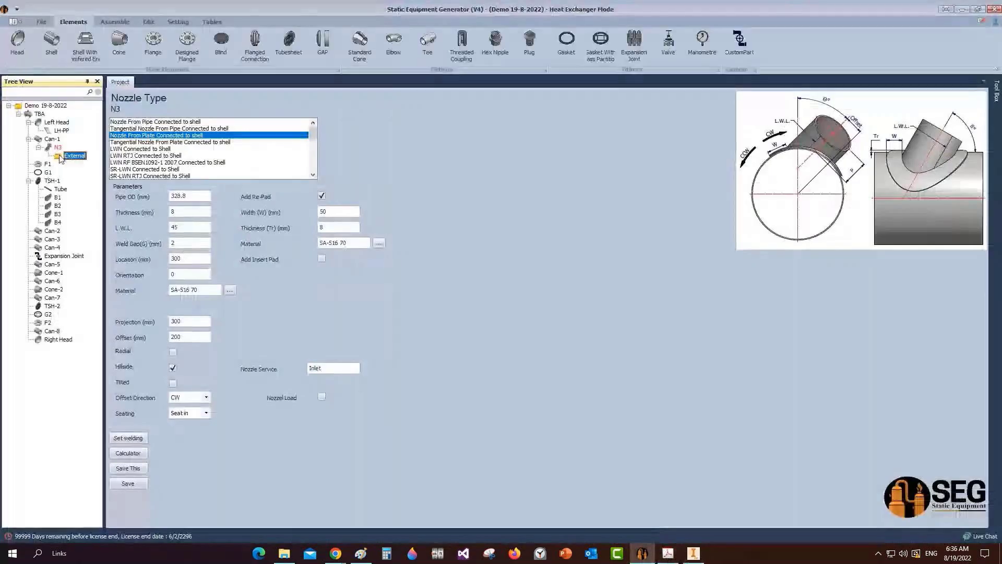
click(150, 46)
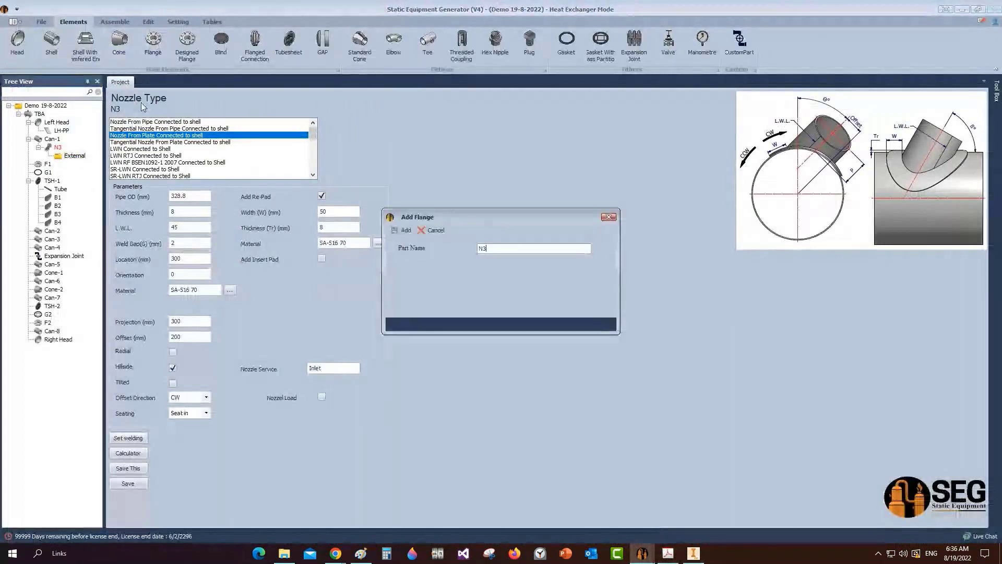
text(Flange)
key(Return)
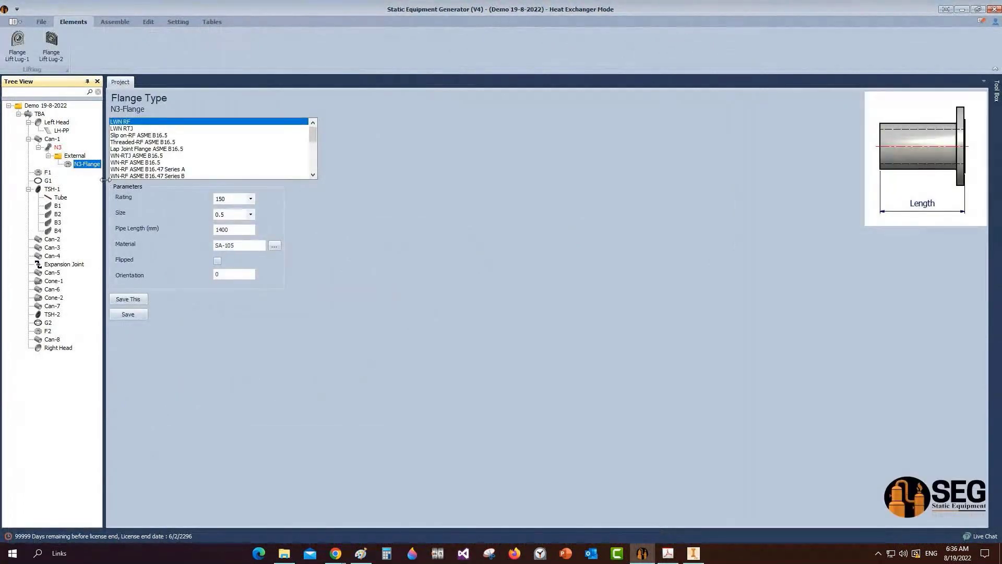
Step: Make N3-Flange a size 12 Slip on-RF ASME B16.5 flange with a 15 mm offset from the raised face, and save it
drag(104, 180, 126, 178)
click(152, 136)
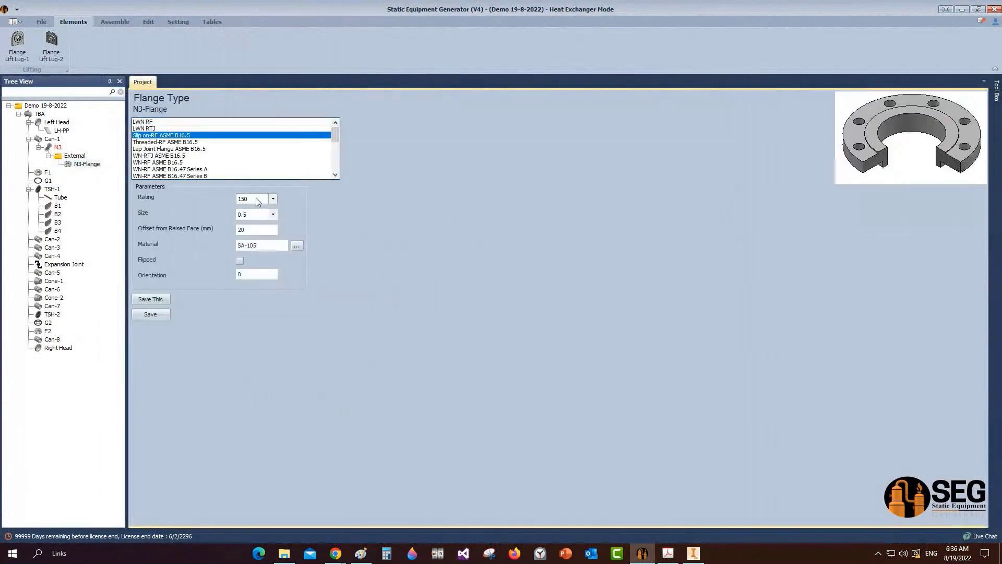
click(255, 214)
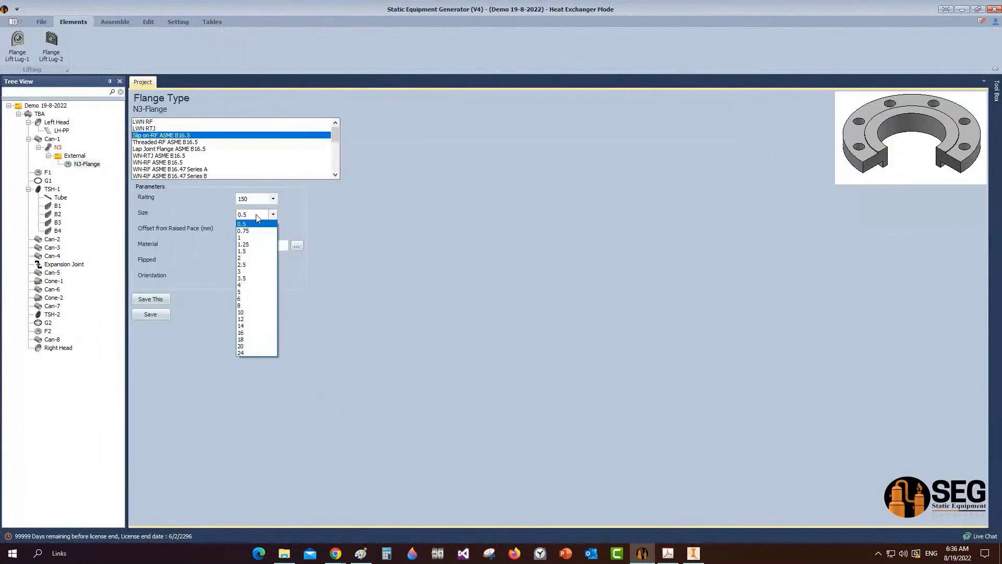
click(256, 319)
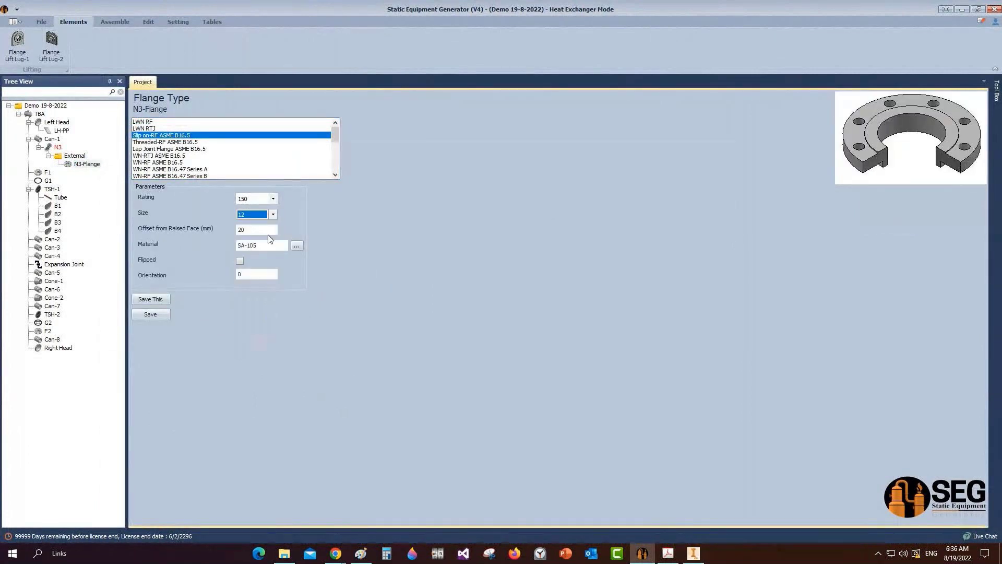
text(15)
click(161, 317)
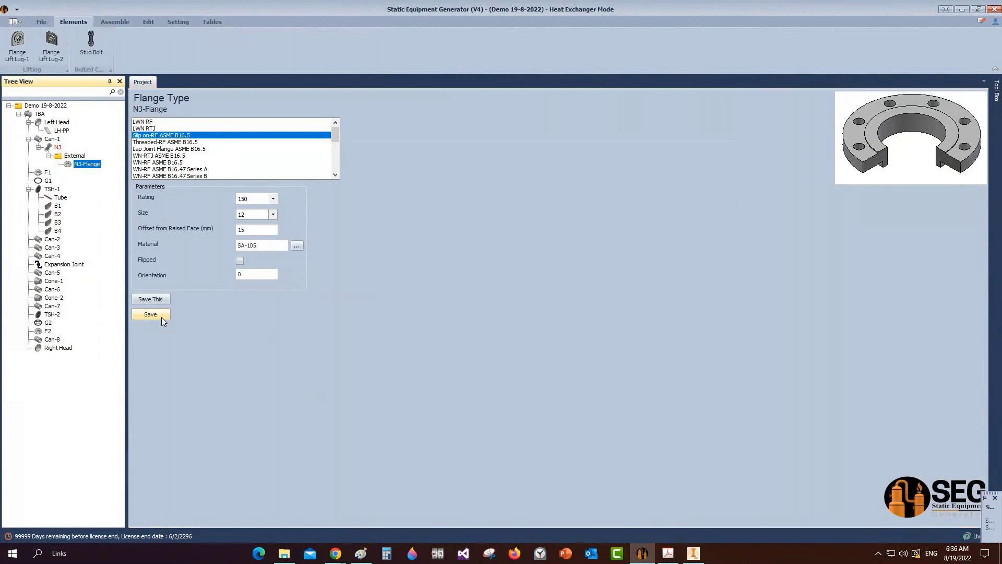
Step: Open the nozzle calculator for N3, and look up N3's projection from the centre line in the PDF drawing's end view
click(57, 147)
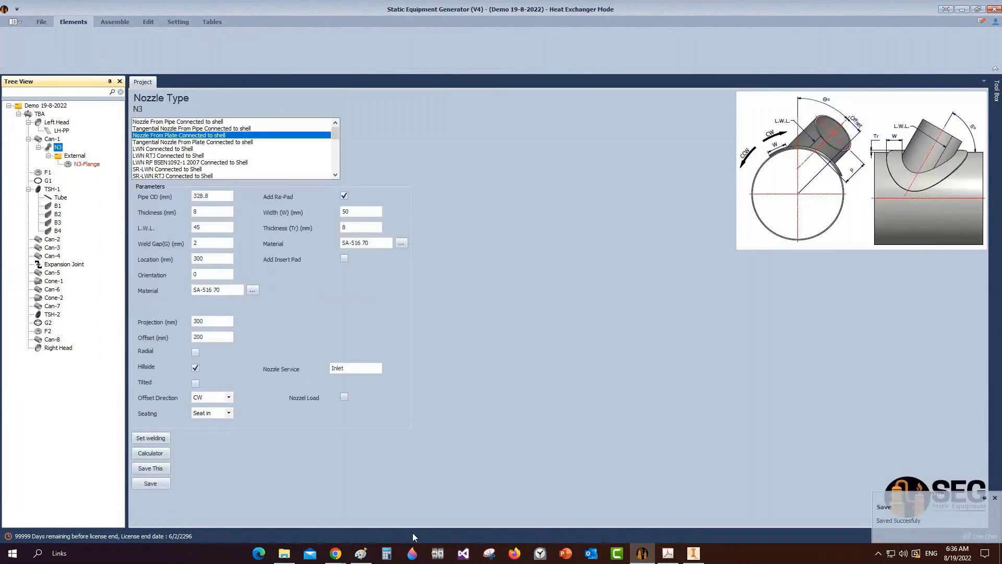
click(168, 452)
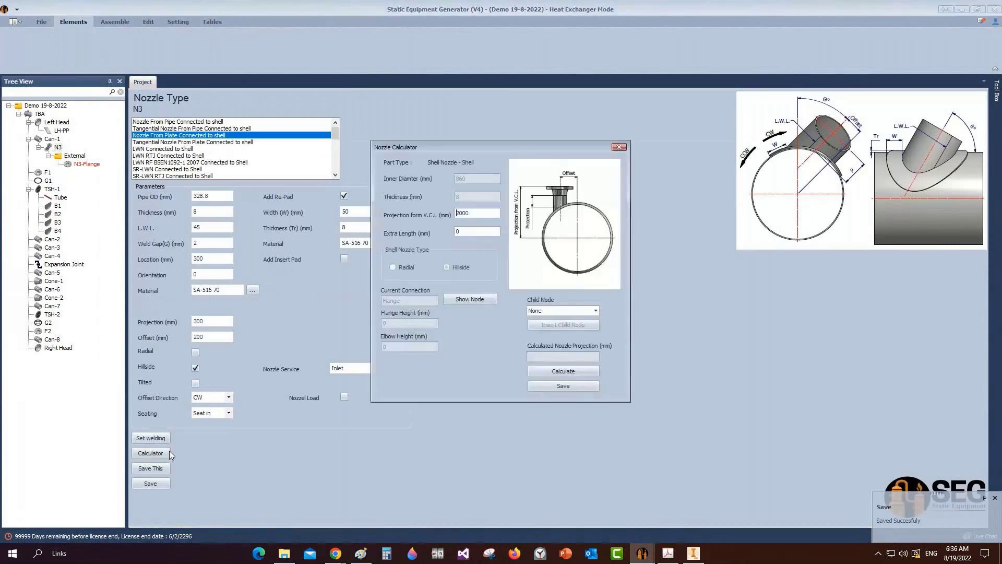
click(670, 556)
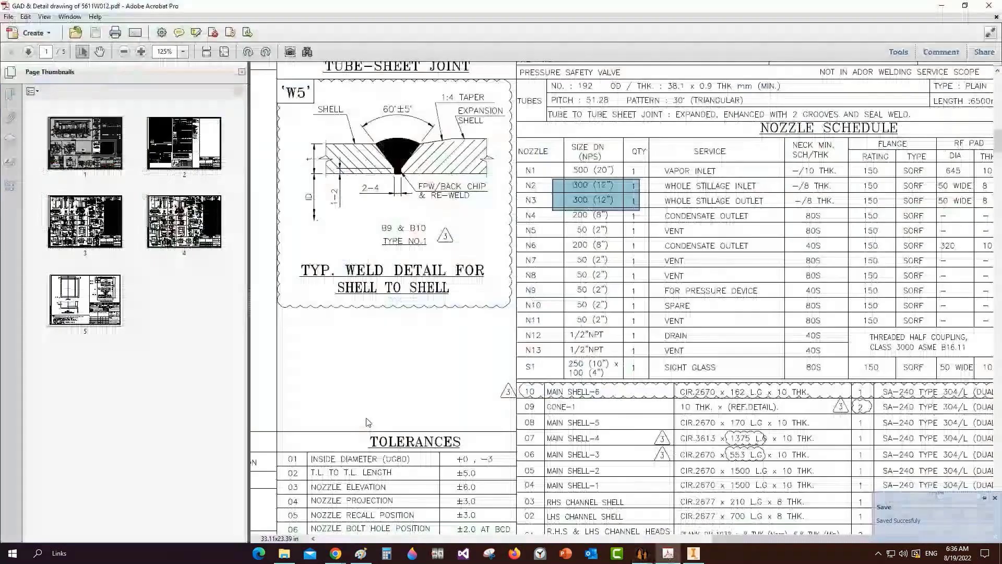
click(96, 163)
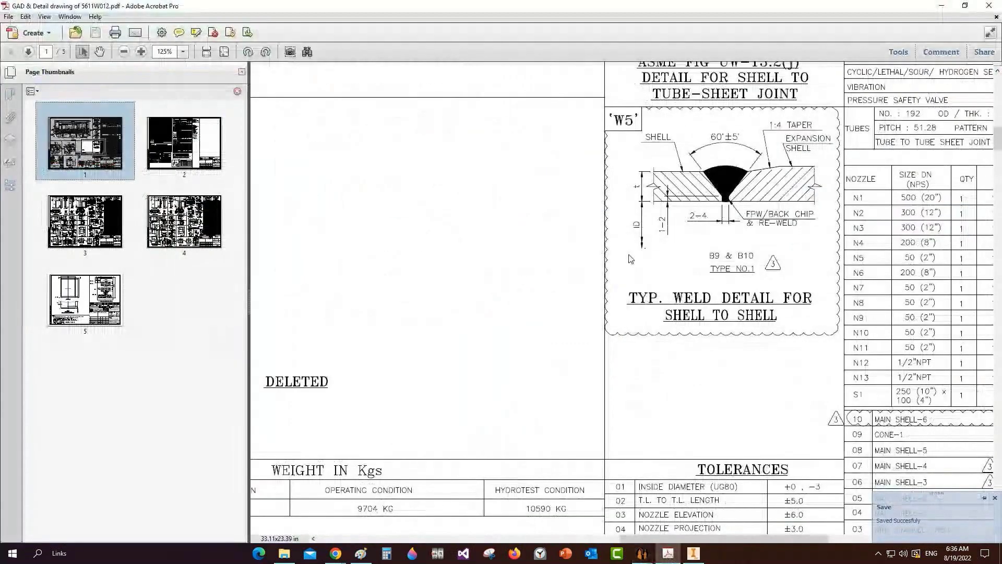
ctrl+scroll(548, 270, down, 2)
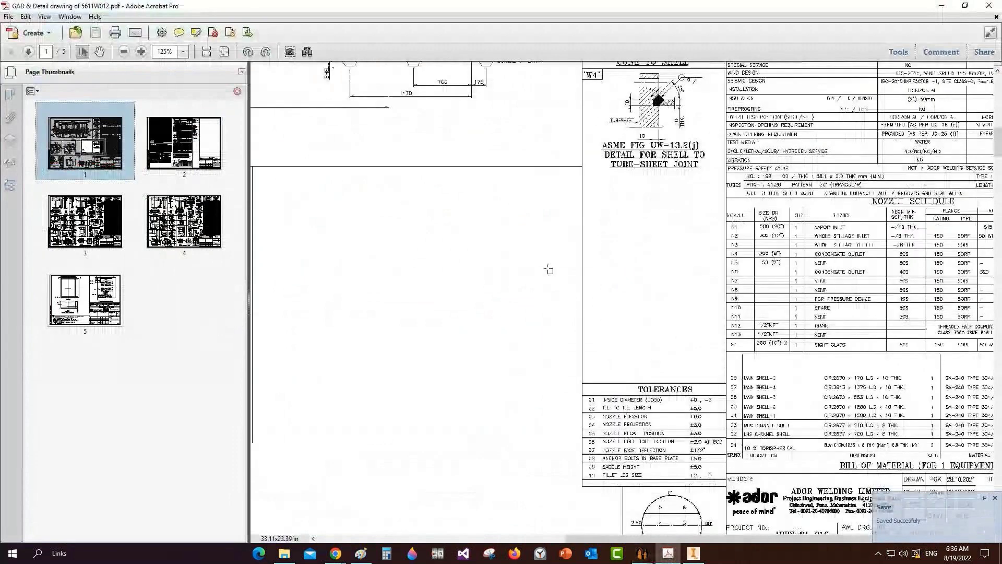
ctrl+scroll(548, 269, down, 5)
ctrl+scroll(315, 277, up, 5)
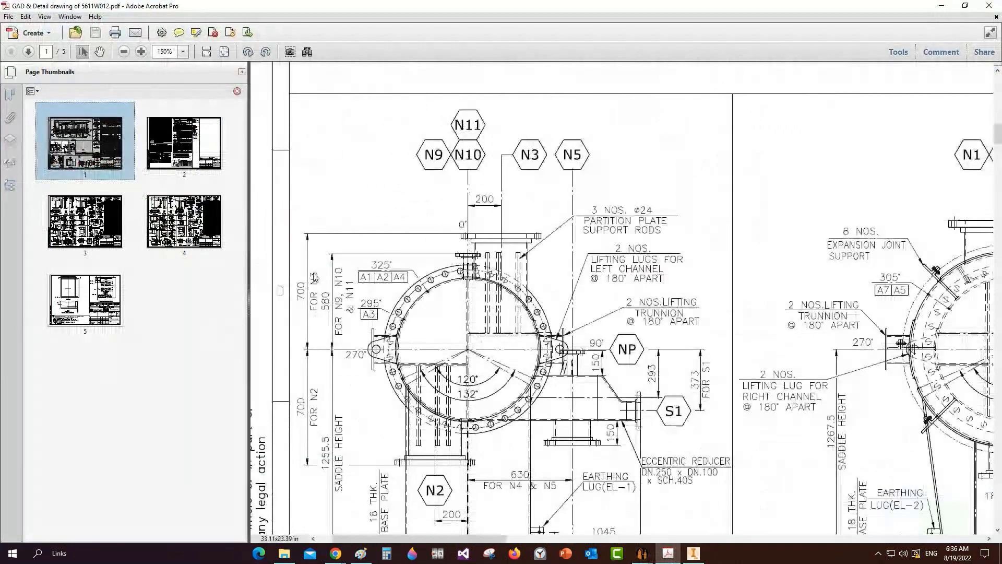
Step: Back in Static Equipment Generator, calculate N3's projection from 700 mm off the vessel centre line, and save the result
mouse_move(642, 553)
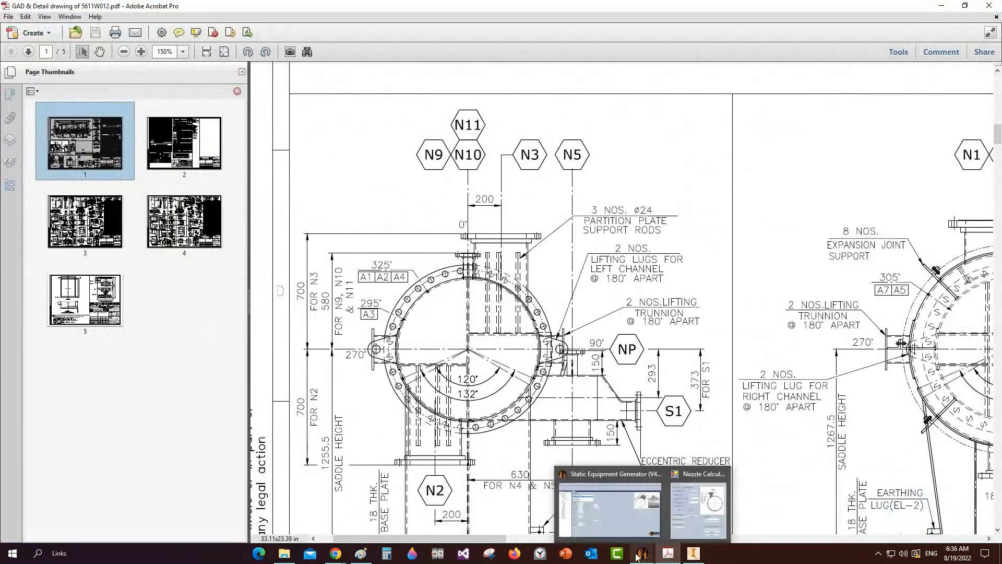
click(634, 509)
text(700)
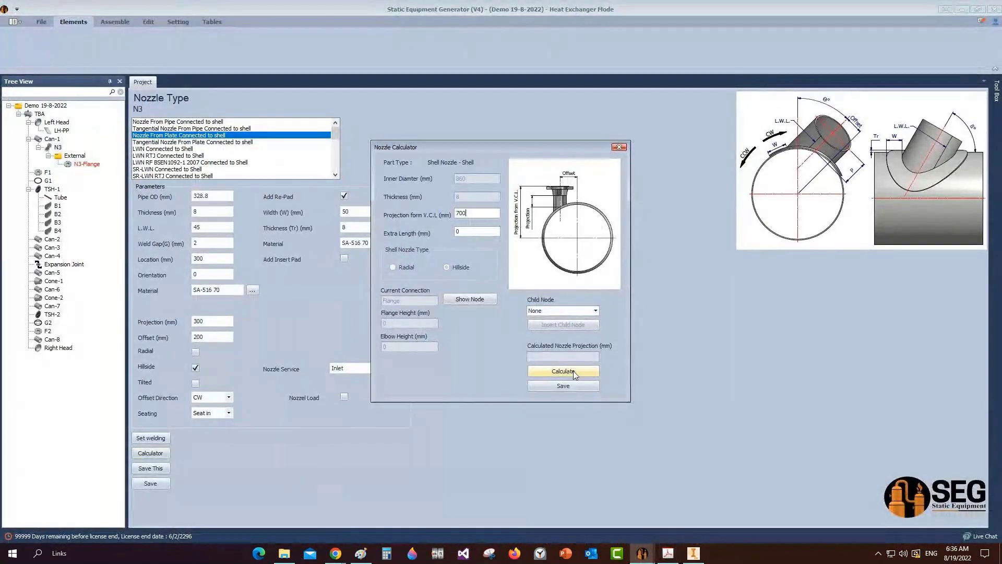
click(573, 370)
click(558, 386)
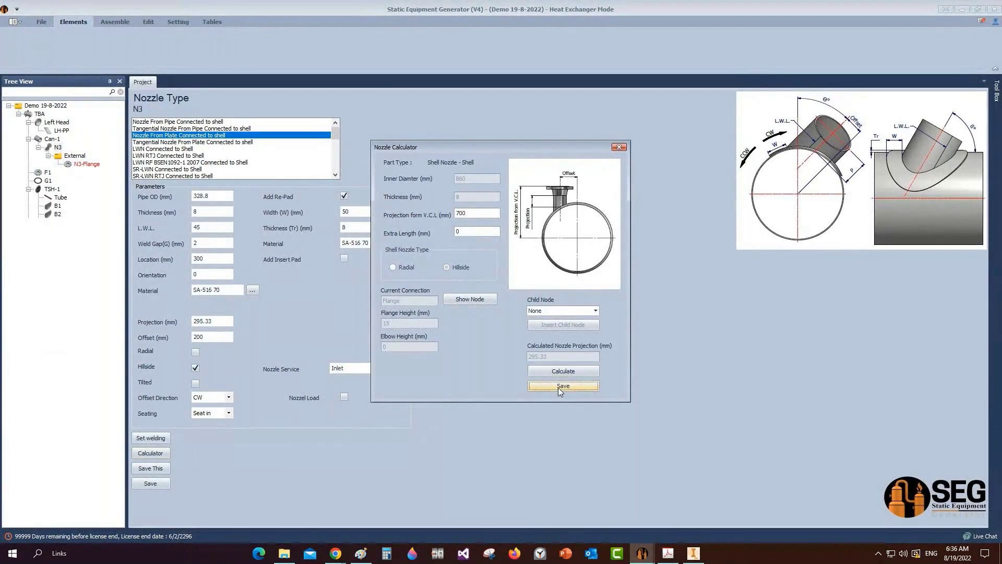
click(232, 321)
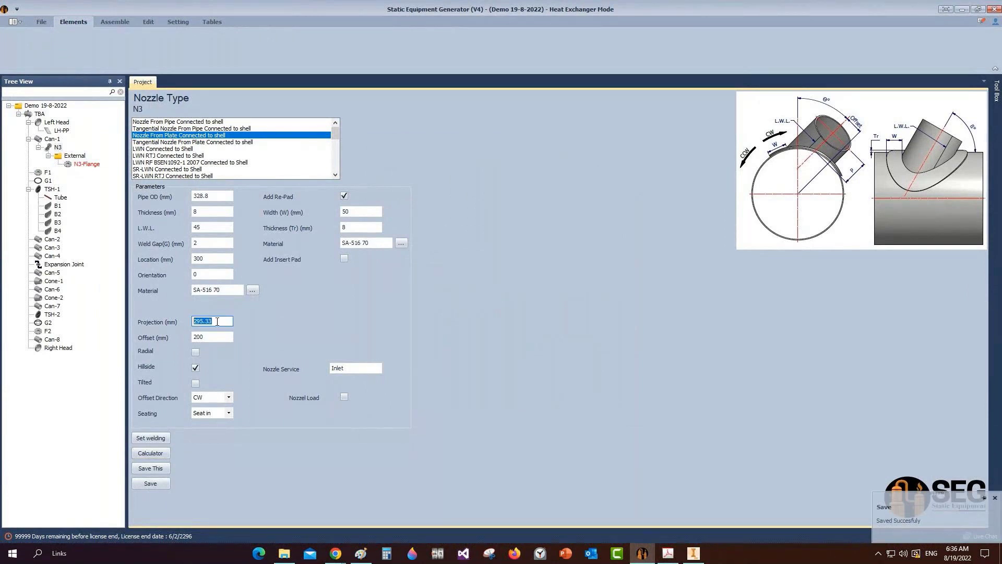
Step: Set weld sizes A and B to 8 mm in N3's welding detail, and save it
click(151, 438)
double_click(596, 298)
text(8)
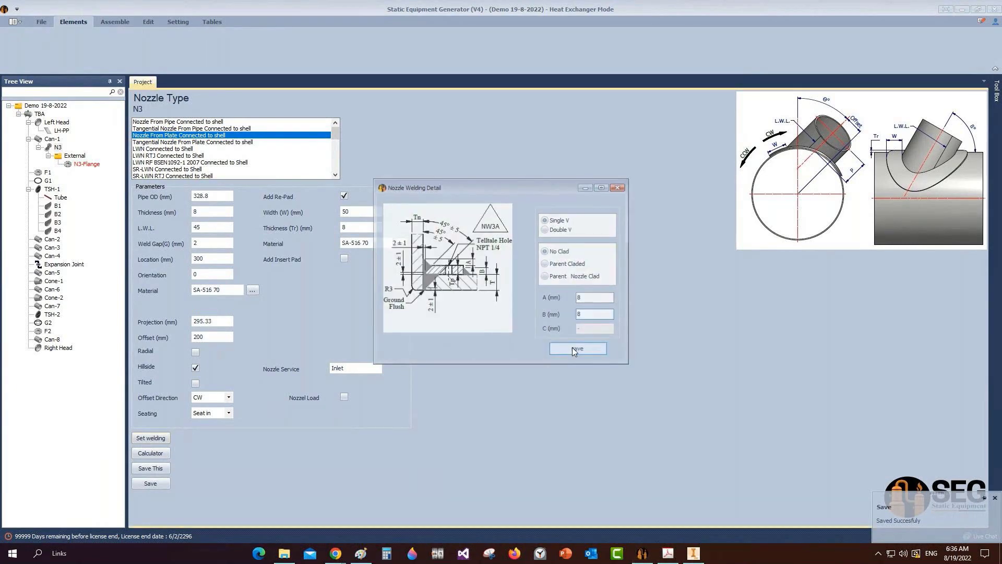
click(572, 348)
Step: Review N3's service, flange class, type, facing, projection, pad and weld style entries in the nozzle table, and close the table
click(212, 22)
click(89, 42)
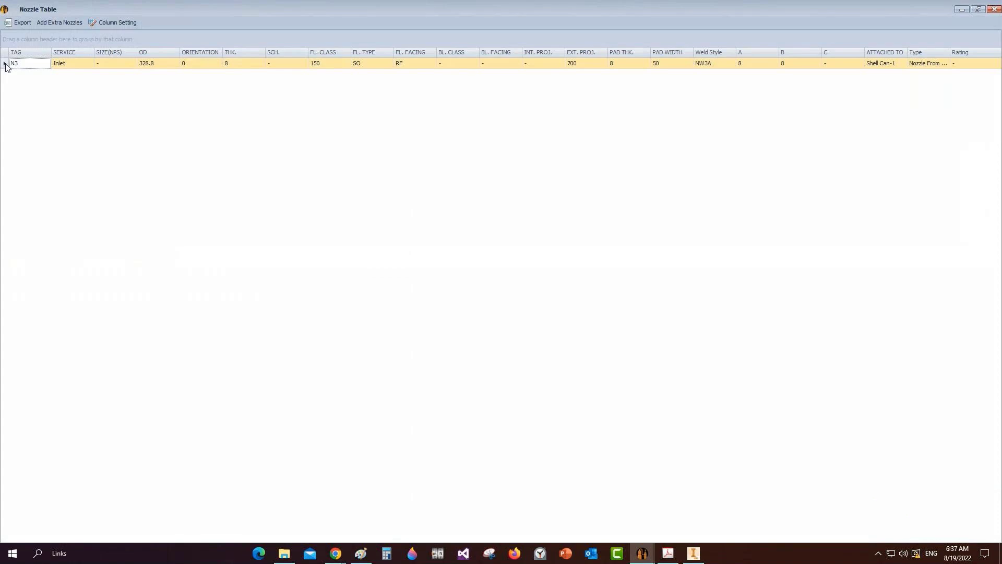
click(79, 64)
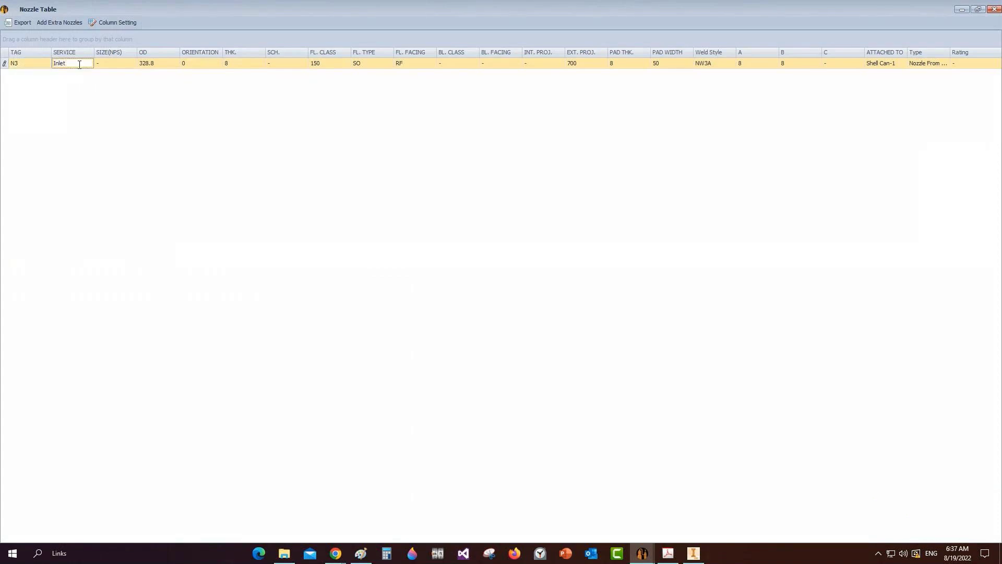
double_click(71, 64)
click(714, 63)
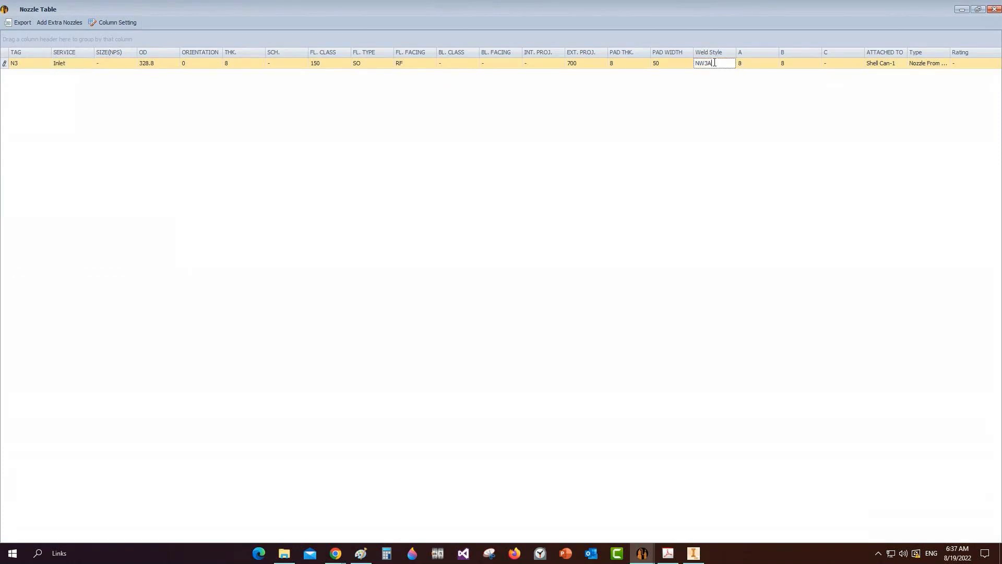
click(616, 66)
click(673, 65)
click(585, 62)
click(413, 65)
click(373, 65)
click(347, 64)
click(365, 64)
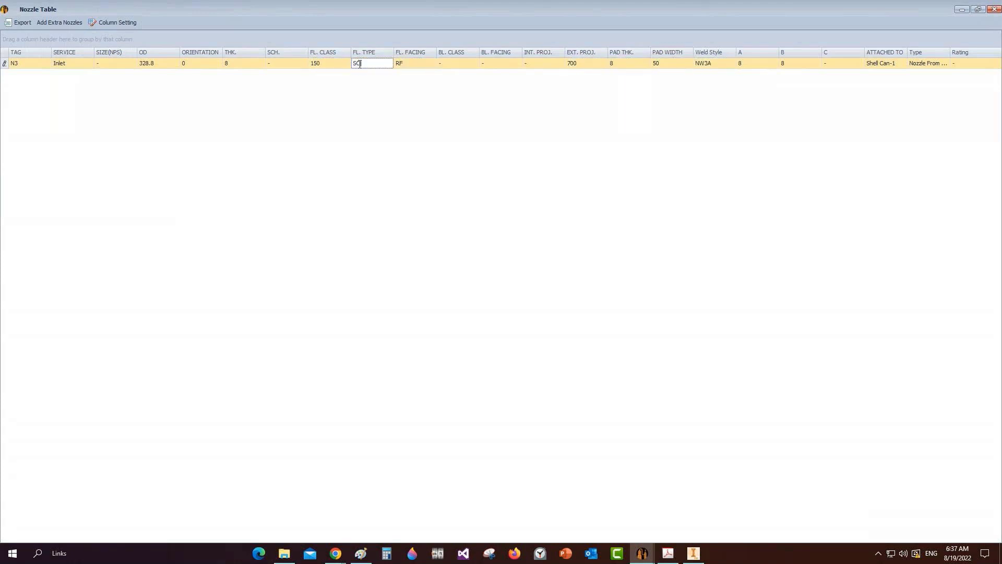
click(318, 63)
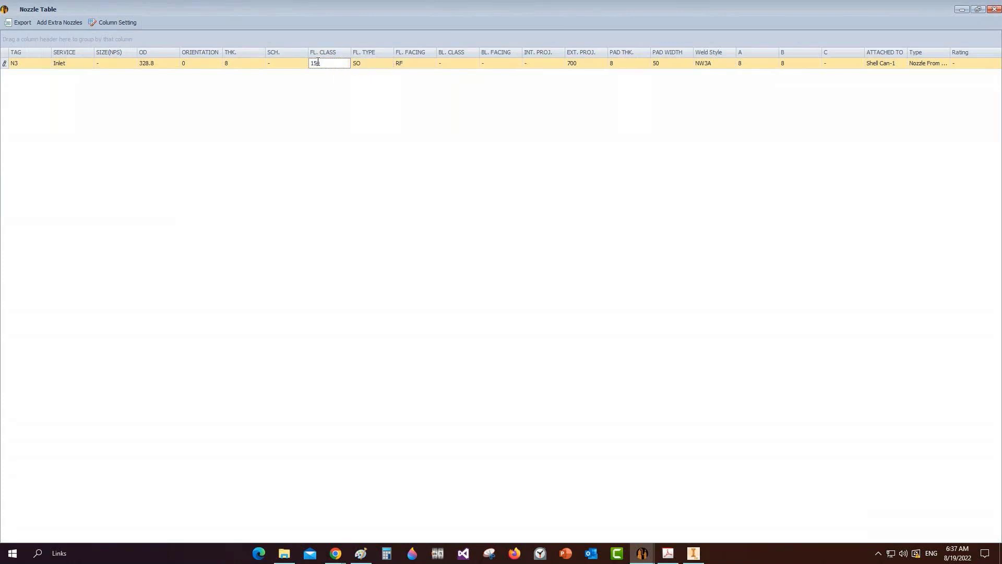
click(415, 64)
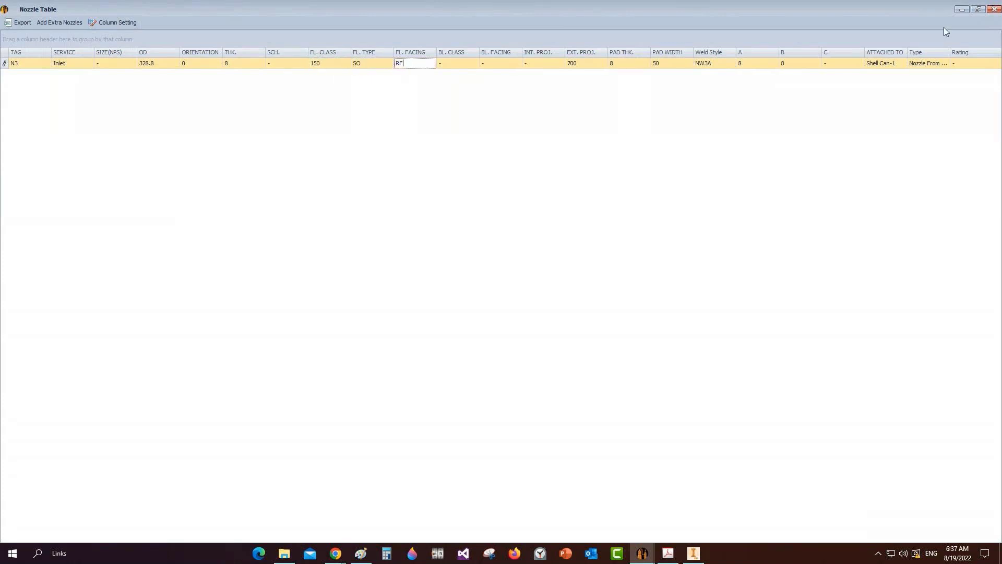
click(993, 9)
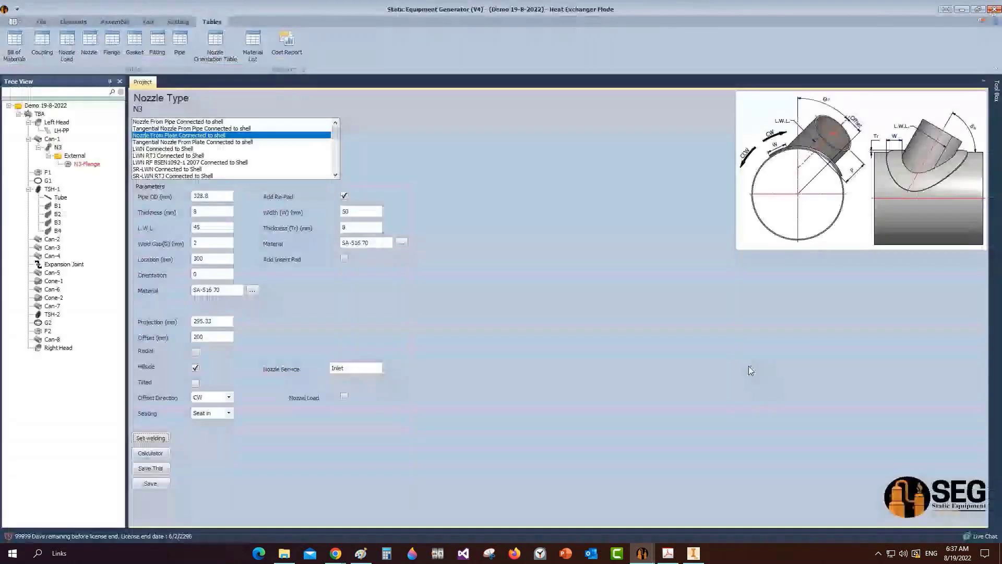
Step: Add a shell nozzle named N2 to Can-1
click(52, 139)
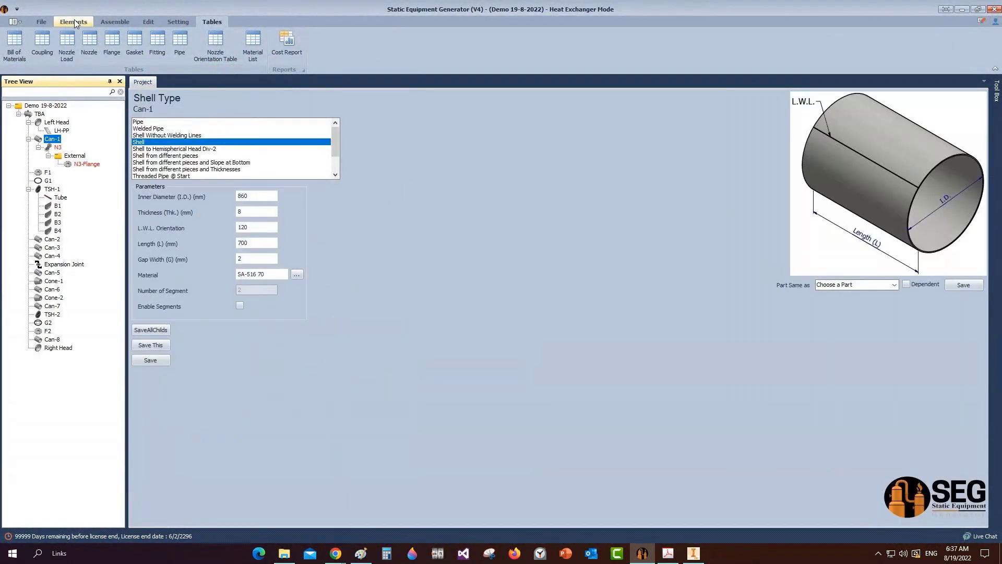
click(74, 22)
click(258, 48)
text(N2)
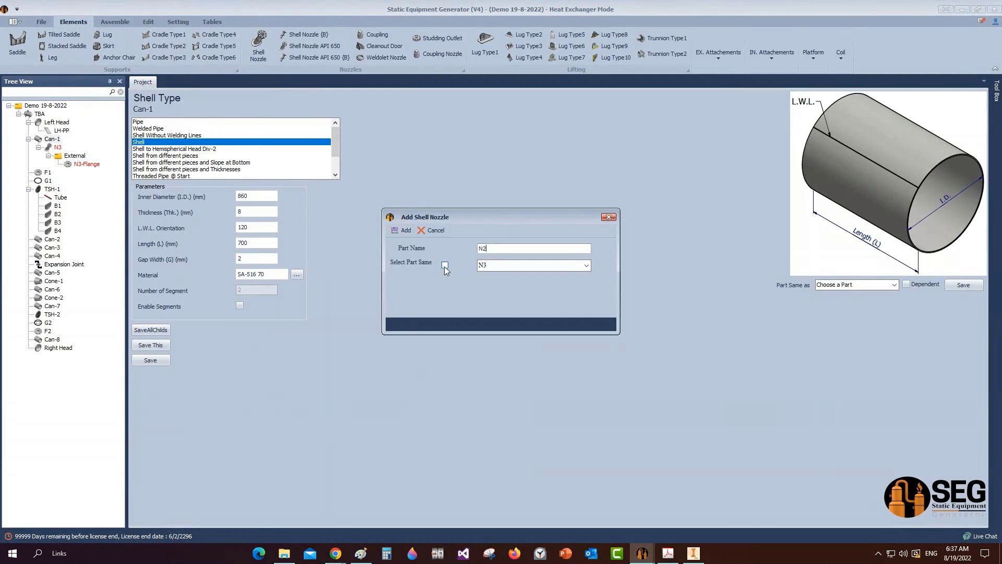
click(403, 230)
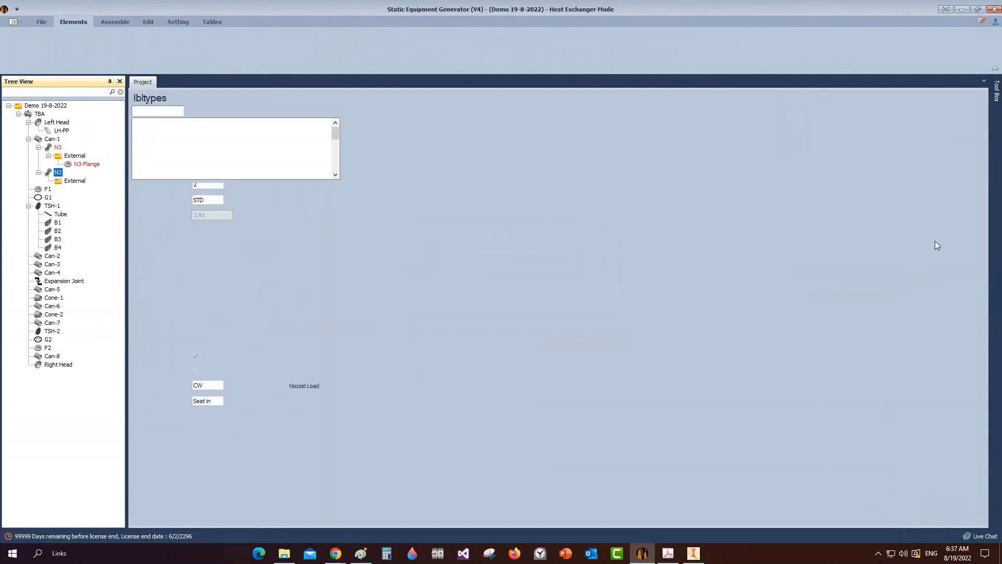
Step: Copy the parameters of nozzle N3 to N2 as the same part, and save
click(897, 256)
click(844, 273)
click(974, 259)
click(499, 284)
Step: Add a flange named N2-Flange under N2's External node, and select it for editing
click(75, 181)
click(155, 44)
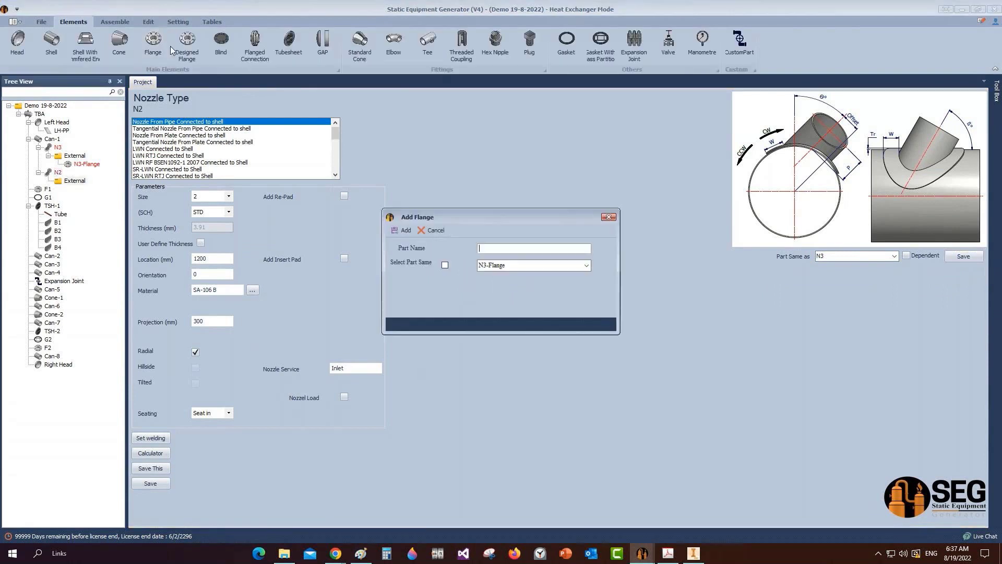
text(N2-Flange)
key(Return)
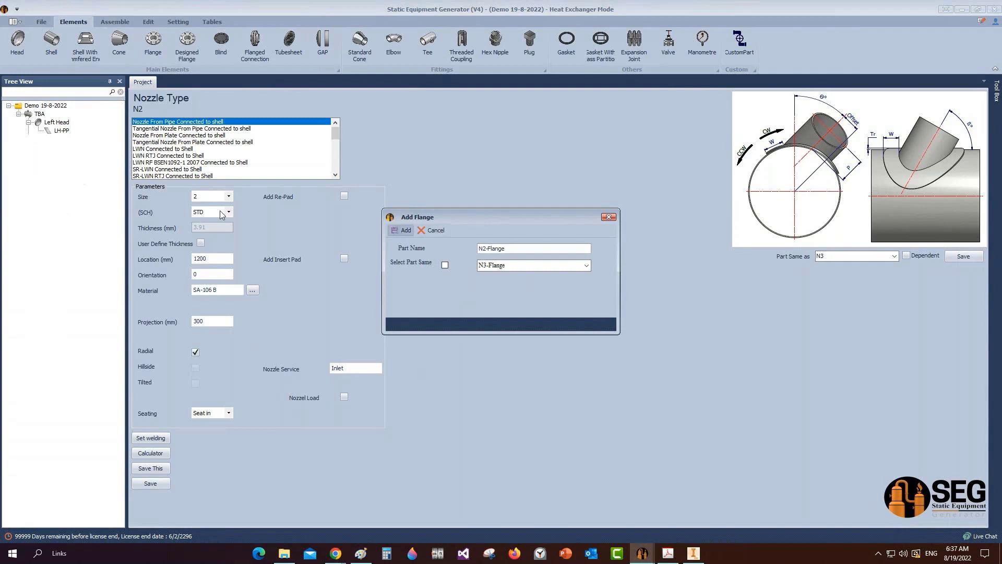
click(86, 188)
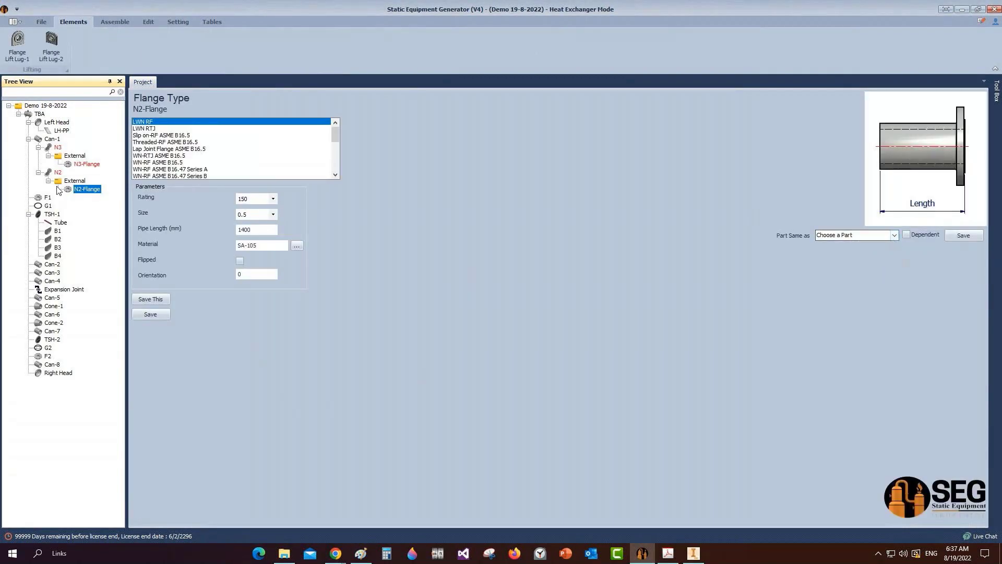
Step: Set nozzle N2's orientation to 180 and save the nozzle
click(58, 172)
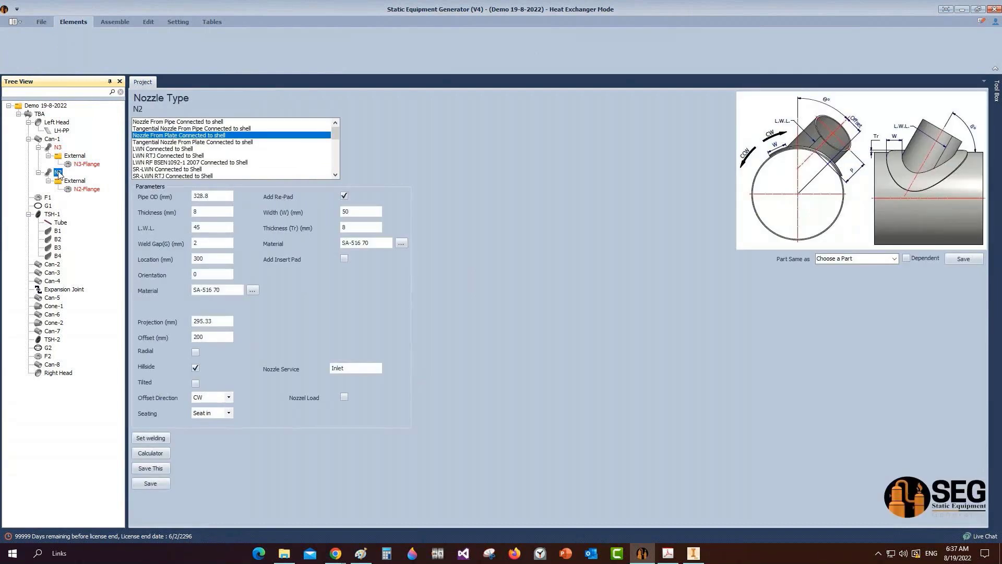
click(158, 280)
text(180)
click(154, 484)
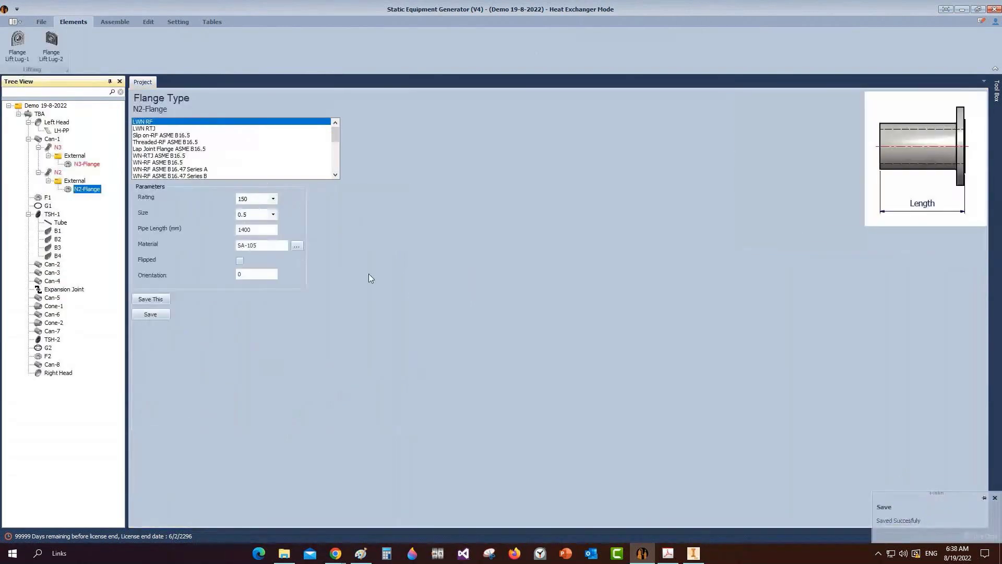
Step: Copy the parameters of N3-Flange to N2-Flange as the same part, and save
click(894, 237)
click(850, 251)
click(970, 235)
click(501, 280)
Step: Examine nozzles N3 and N2 on the left channel in the PDF drawing's elevation view
mouse_move(670, 557)
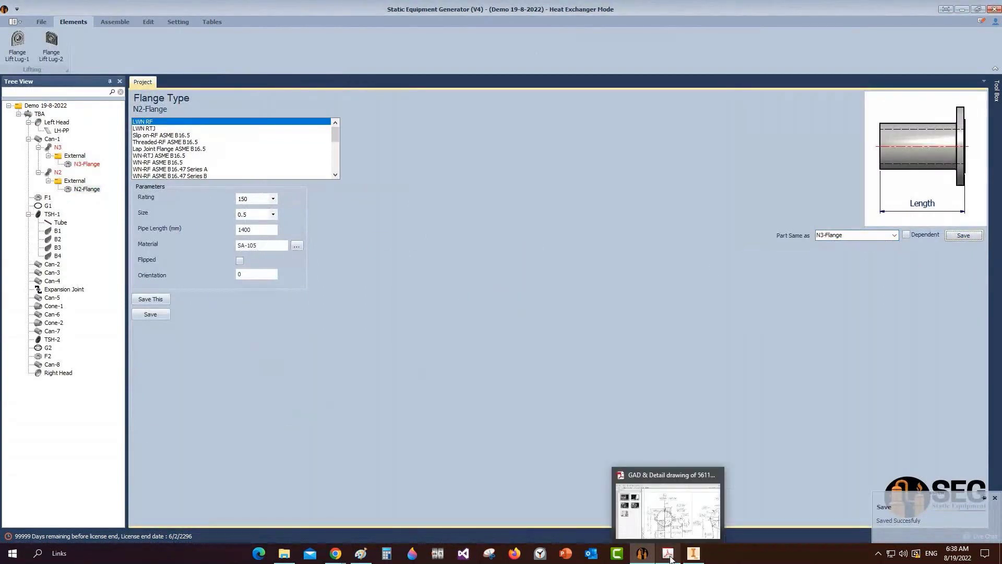
click(670, 556)
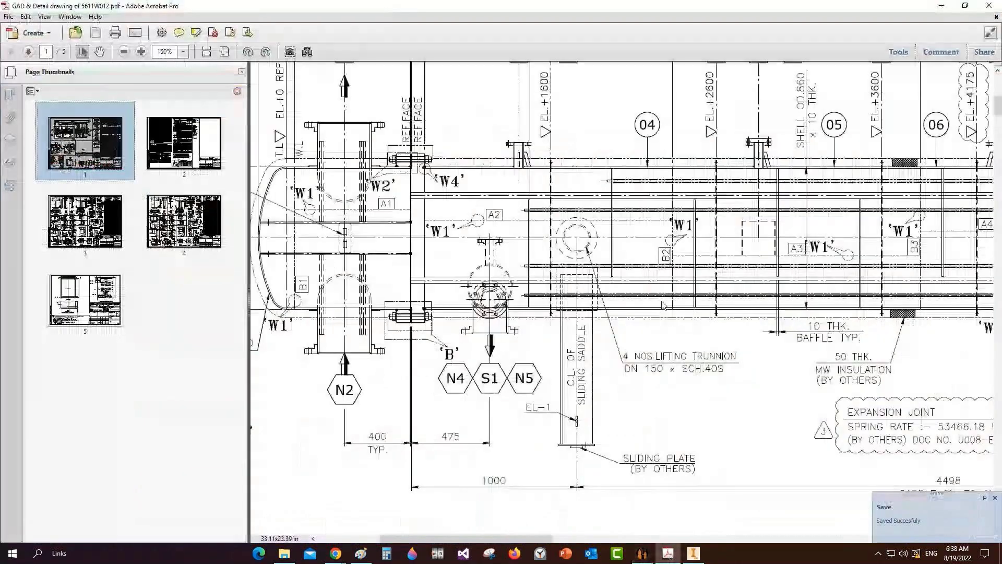
drag(292, 104, 464, 424)
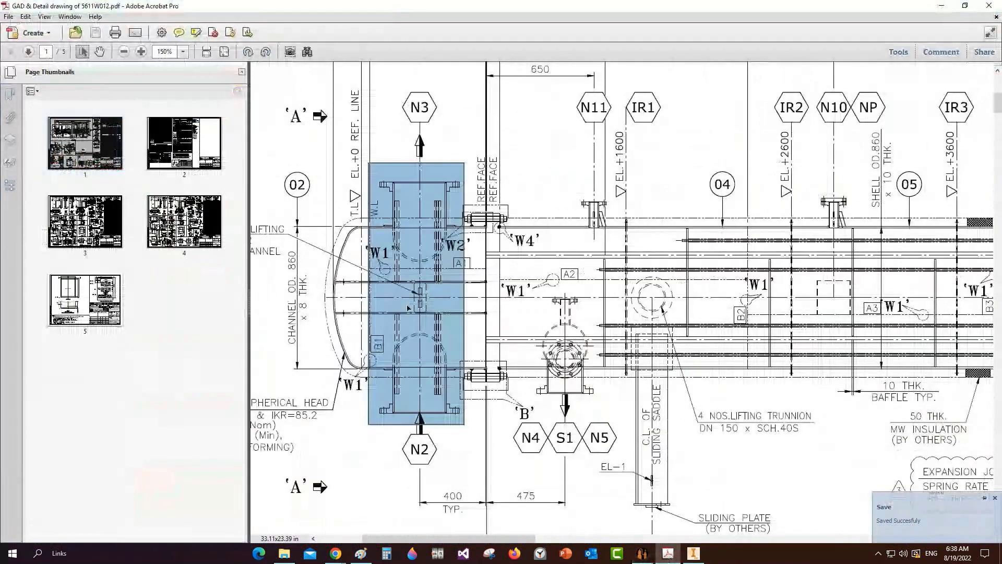
drag(378, 320, 453, 421)
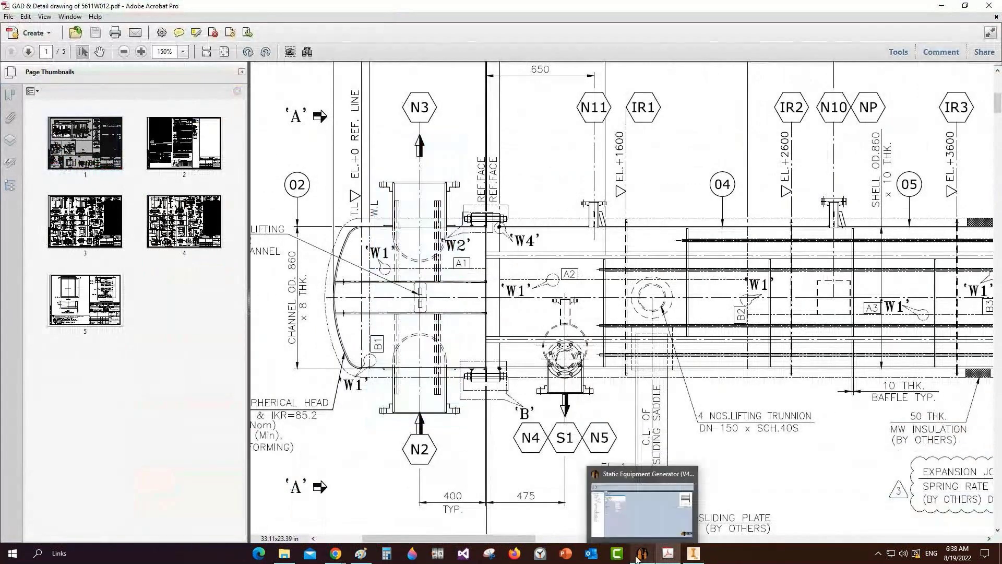
Step: Return to Static Equipment Generator, run the assembly to generate nozzles N3 and N2 with their flanges in Inventor, and save
click(642, 553)
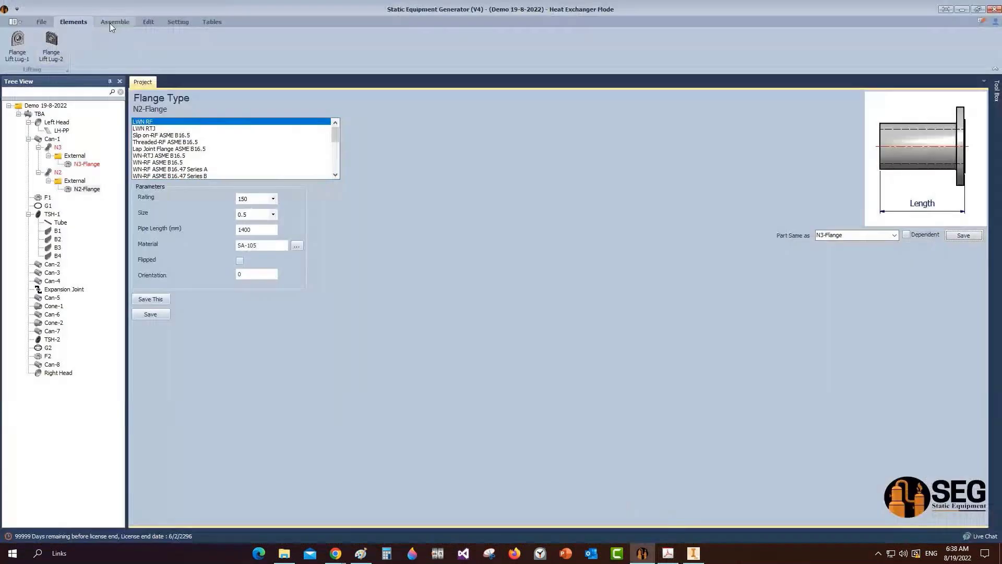
click(694, 552)
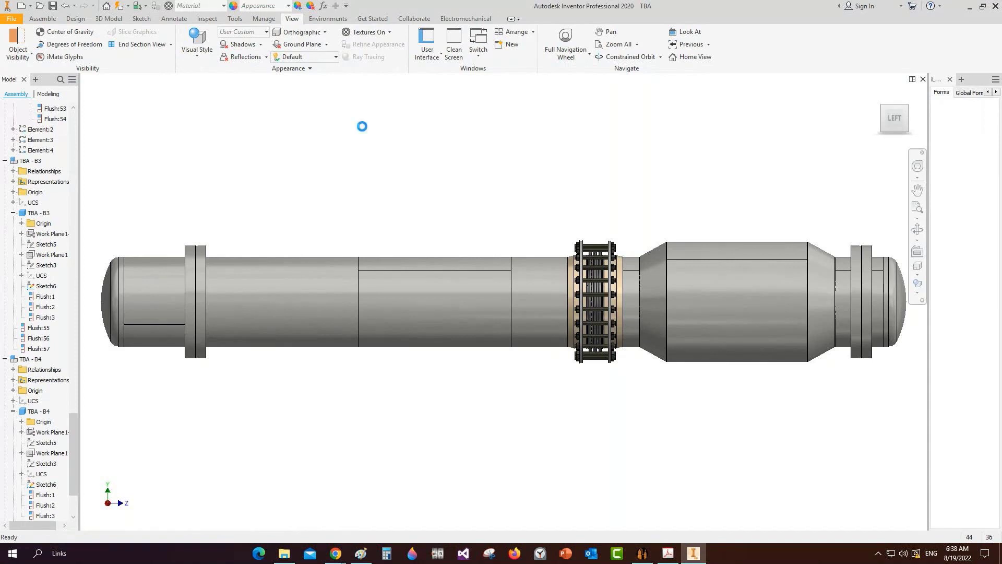
key(ctrl+s)
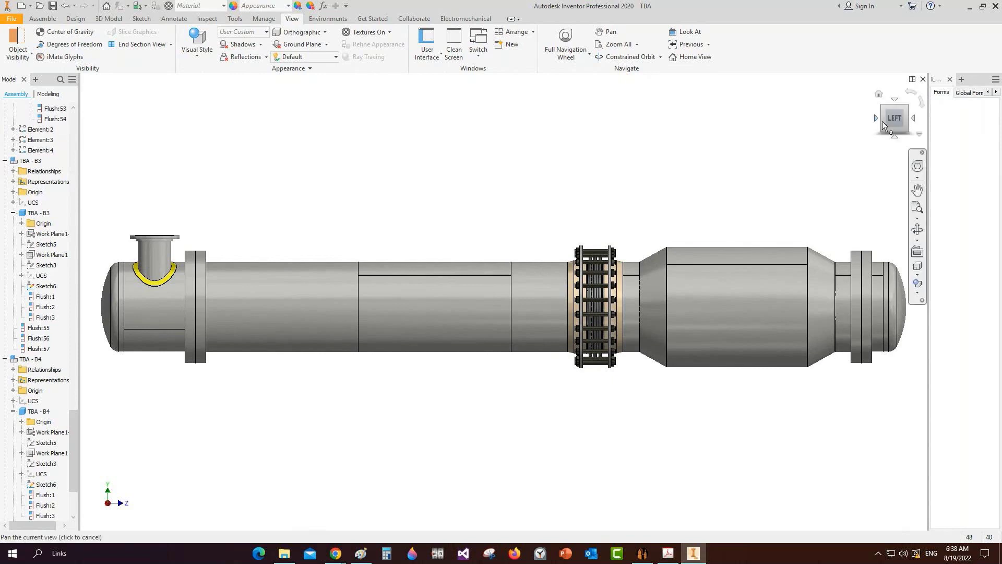
key(ctrl+s)
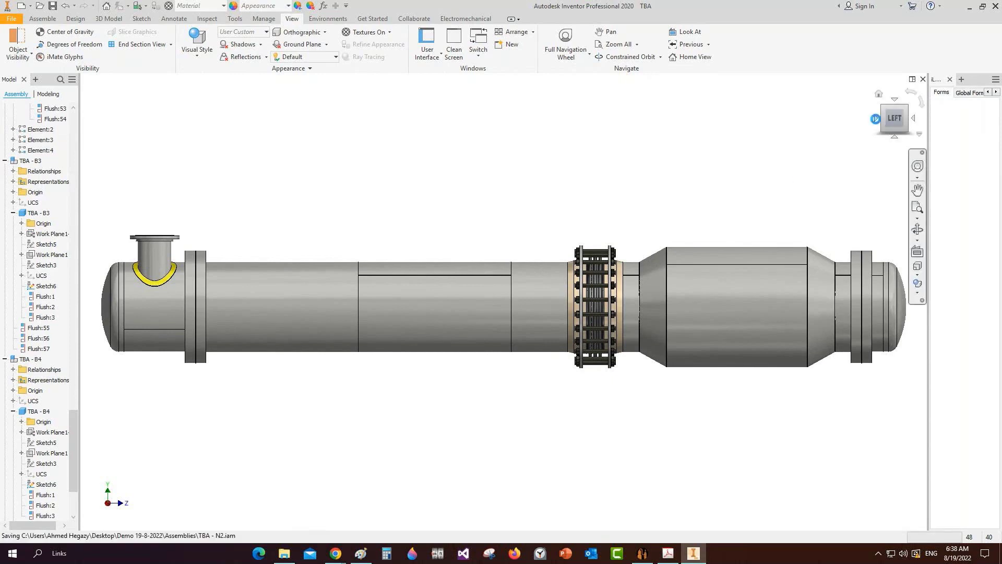
Step: Inspect both channel nozzles from the exchanger's back end, and open the N3 nozzle subassembly
click(875, 119)
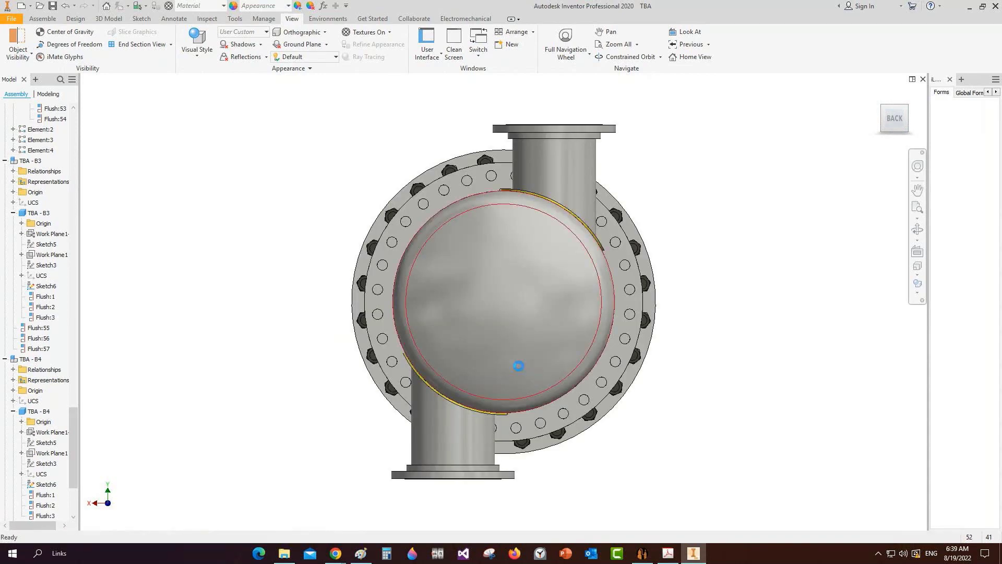
key(F4)
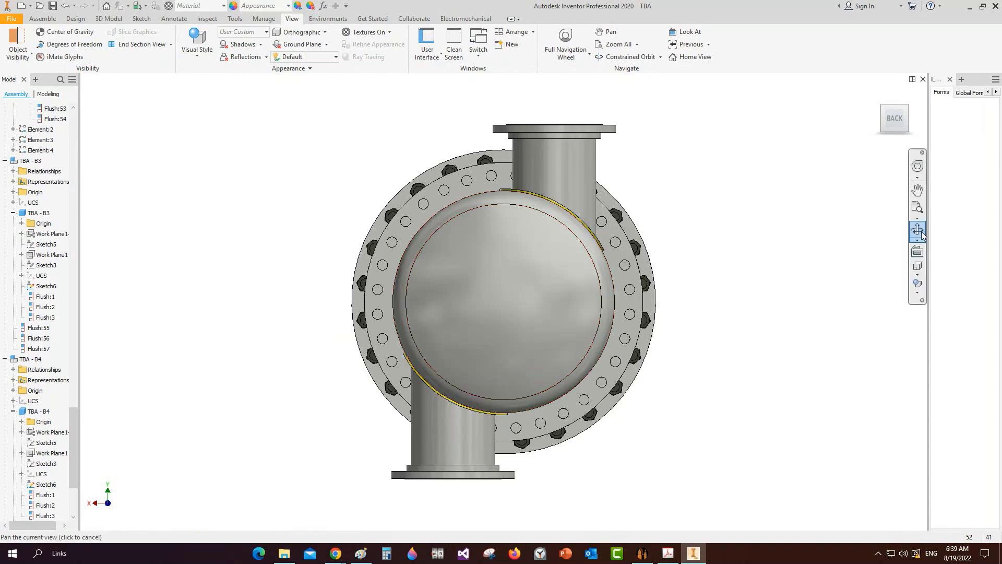
drag(570, 256, 483, 232)
right_click(482, 232)
click(517, 214)
right_click(464, 211)
click(473, 165)
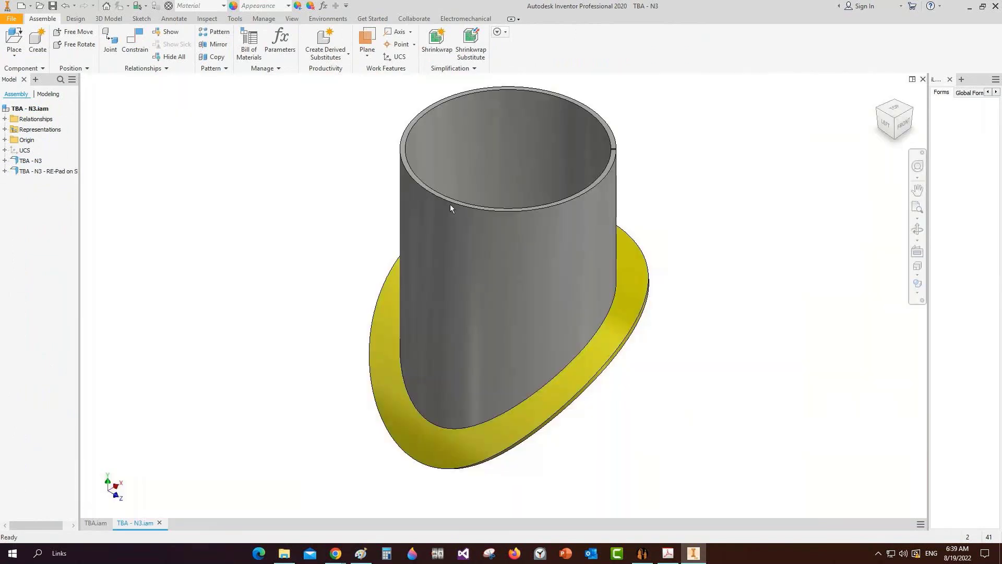
Step: Open the N3 nozzle neck part, examine its flat pattern, and close the part
right_click(517, 264)
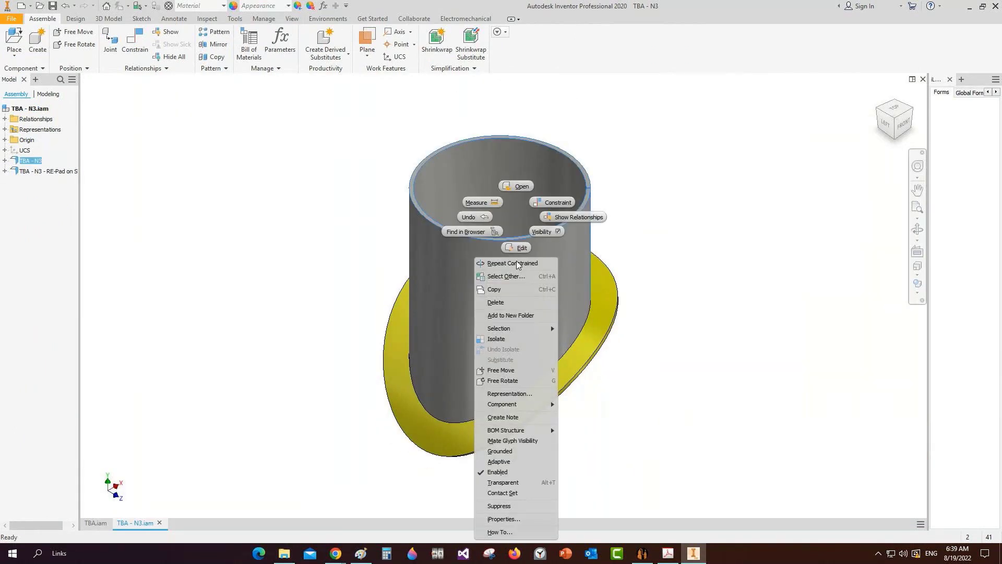
click(519, 187)
click(610, 41)
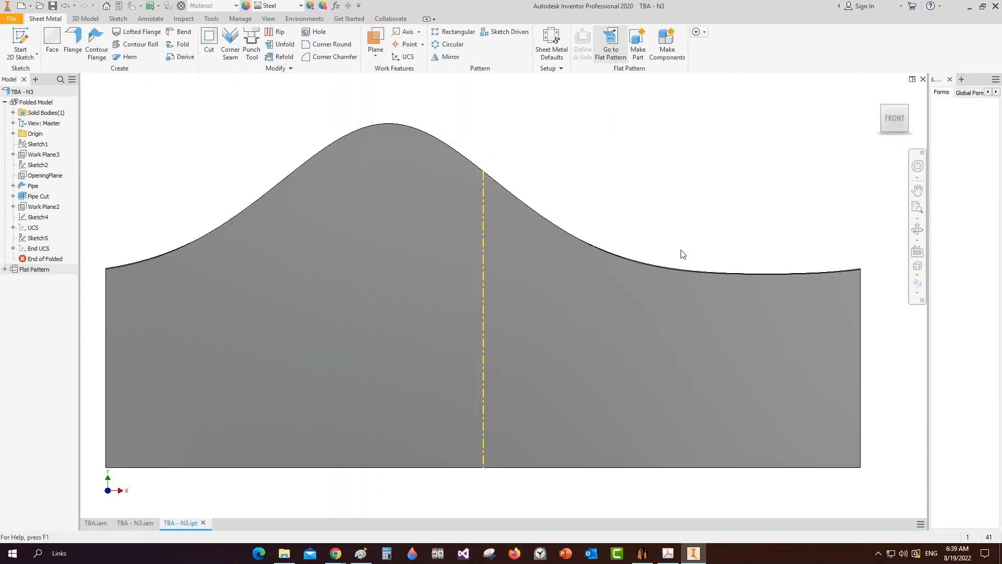
click(917, 230)
scroll(627, 243, down, 2)
shift+middle_drag(627, 243, 541, 292)
click(922, 79)
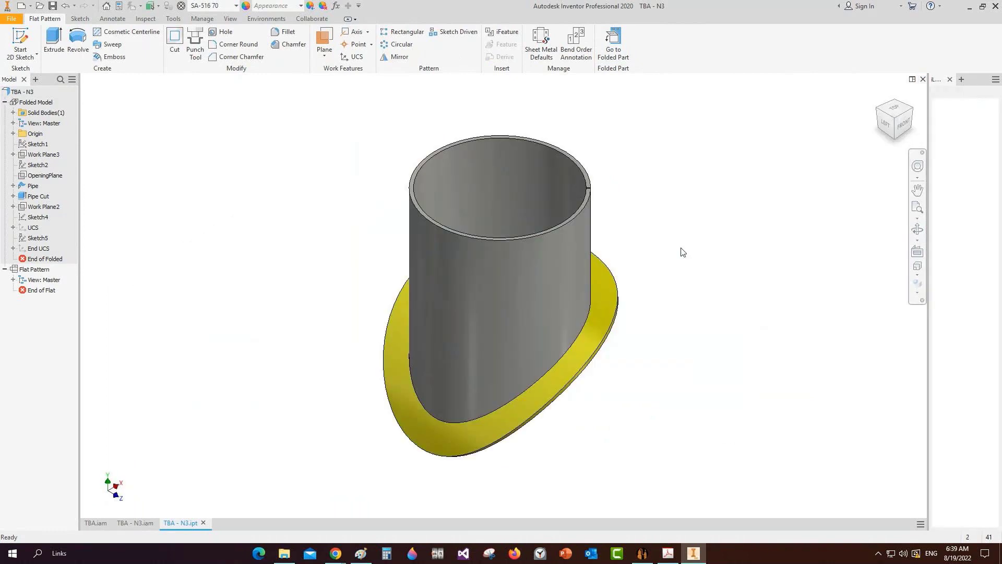
Step: Open N3's reinforcing pad part, create its flat pattern, and close the part and the N3 subassembly
right_click(604, 214)
click(604, 186)
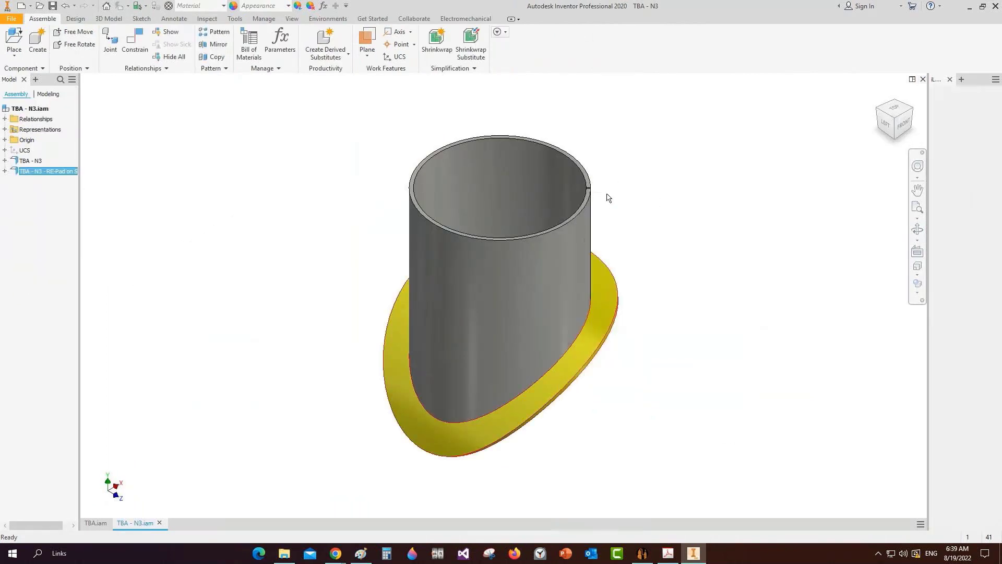
click(588, 191)
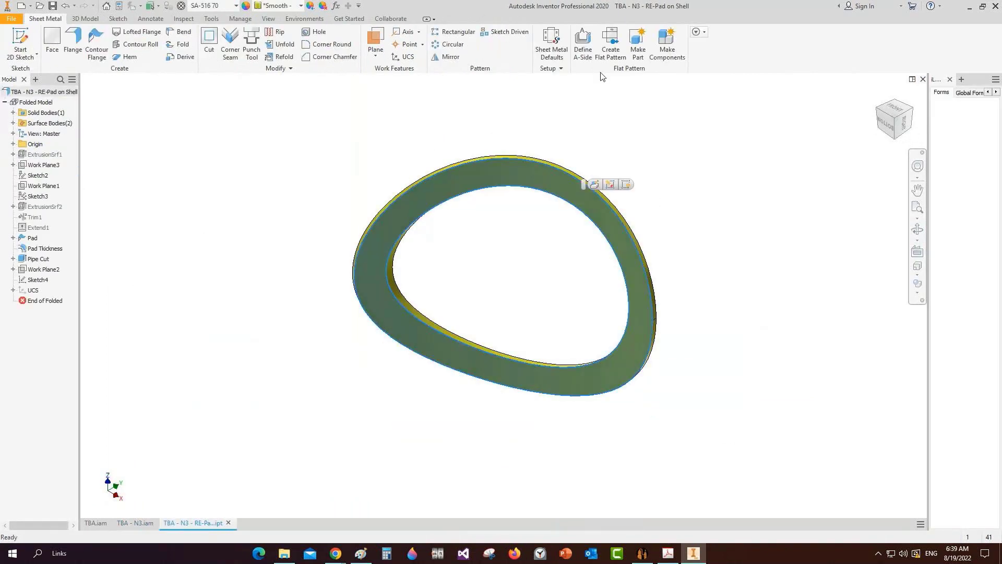
click(611, 46)
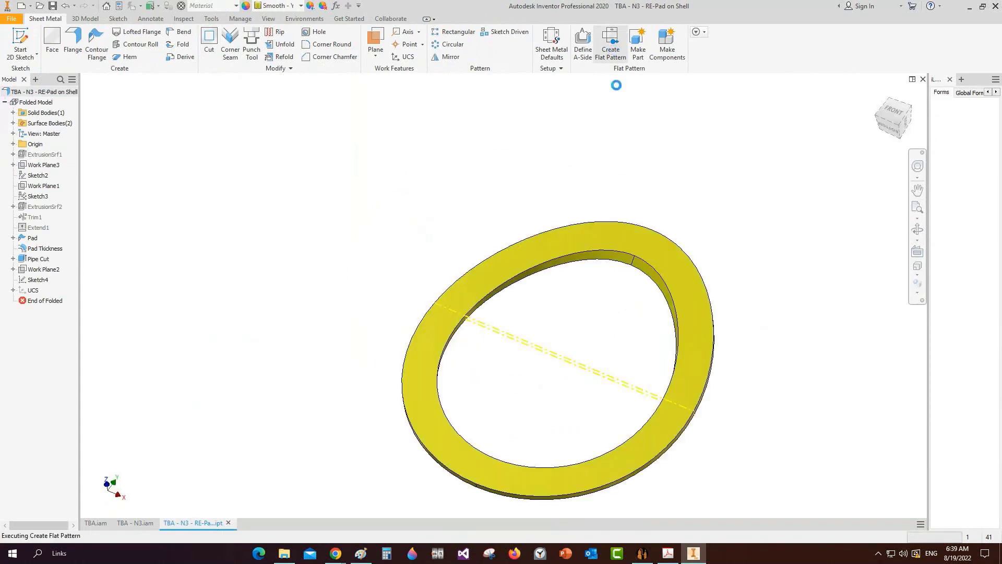
scroll(544, 257, down, 2)
drag(544, 258, 577, 262)
key(Escape)
click(922, 78)
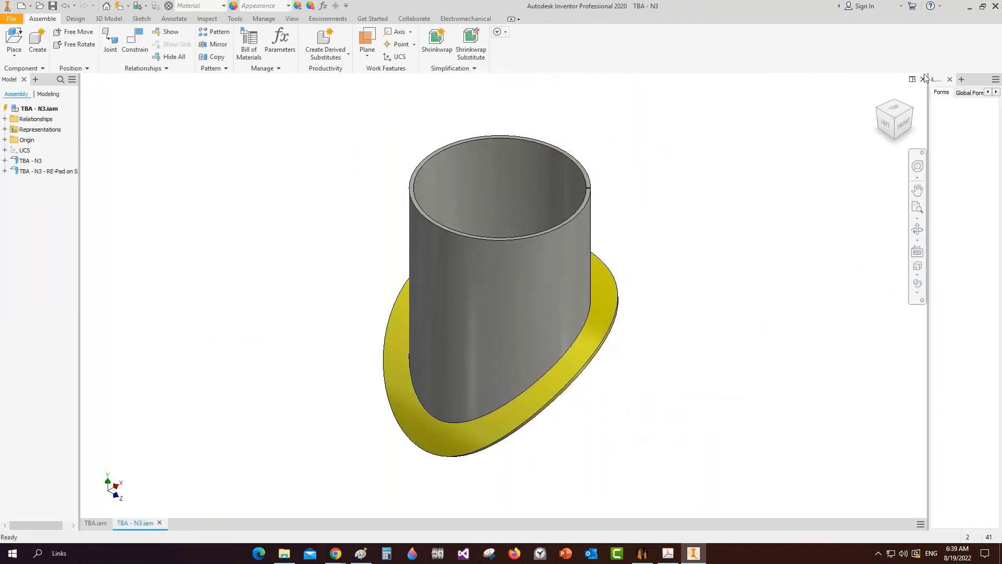
click(923, 79)
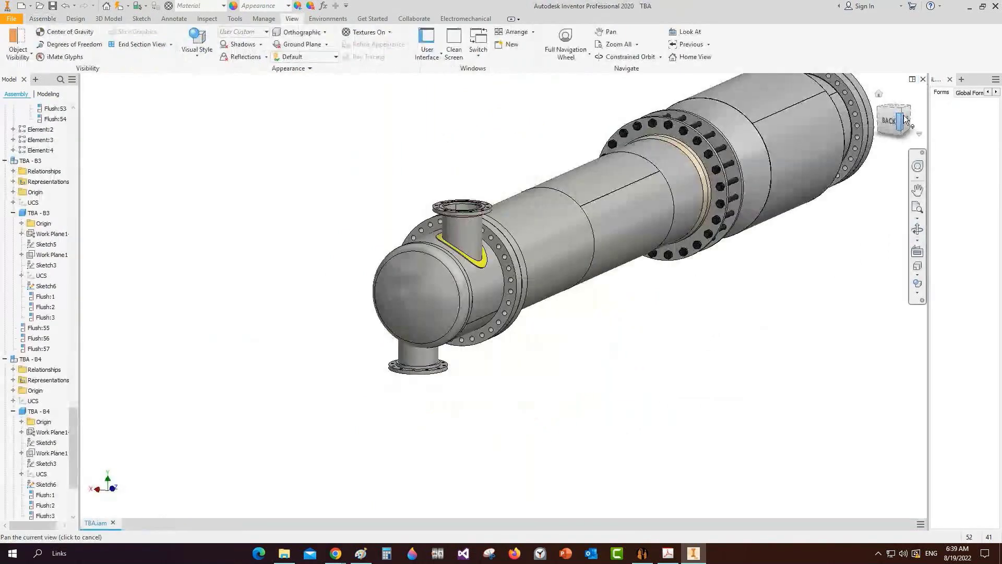
click(908, 122)
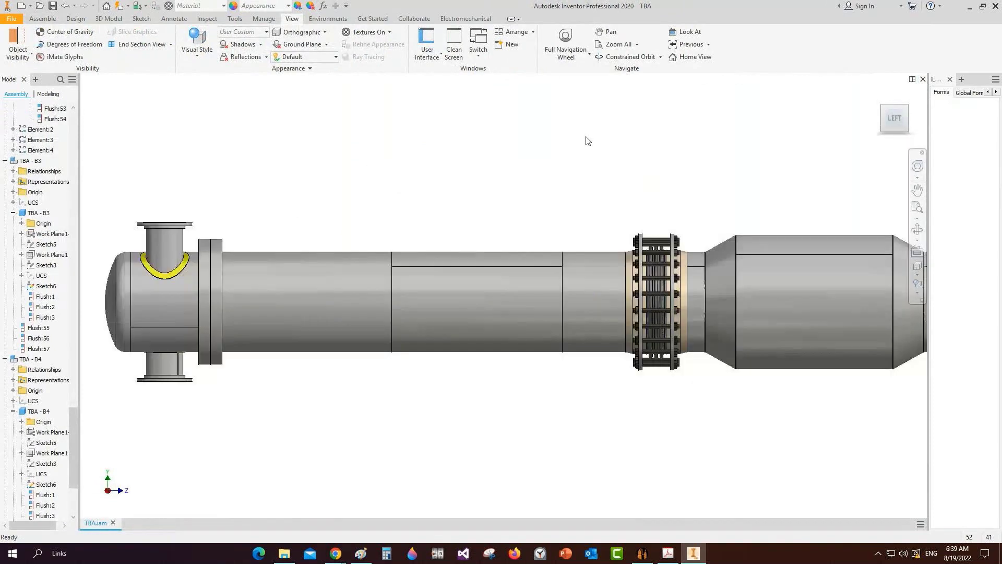
Step: Examine the sliding saddle and nozzles N11, N10 and N9 in the PDF drawing's elevation view
mouse_move(669, 554)
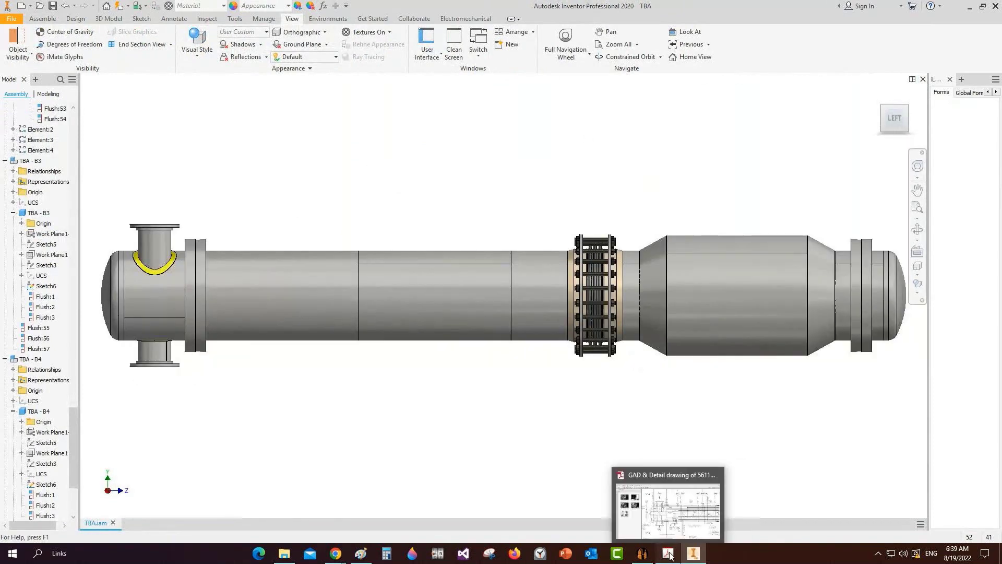
click(670, 554)
ctrl+scroll(593, 346, down, 1)
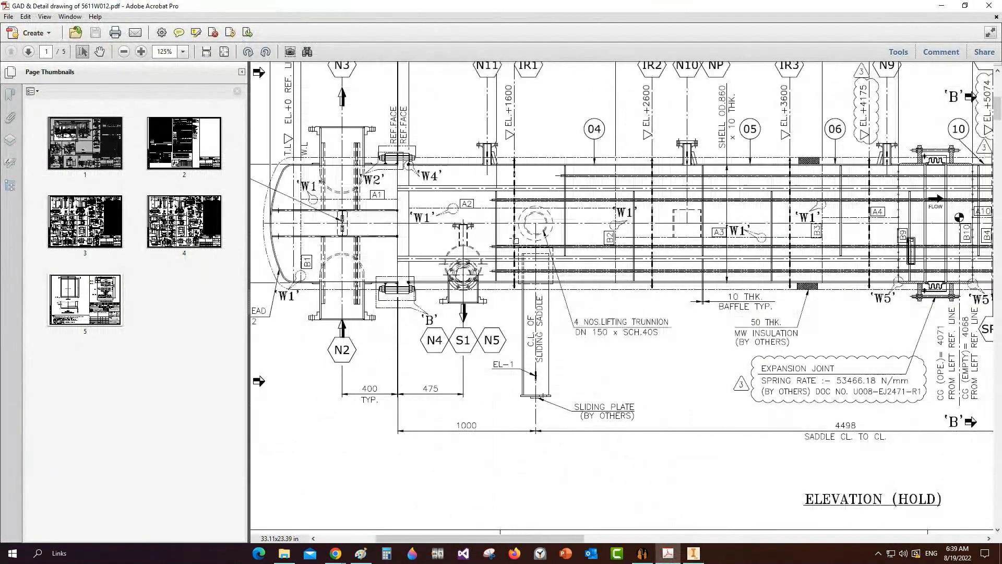
drag(513, 237, 558, 405)
drag(478, 130, 514, 171)
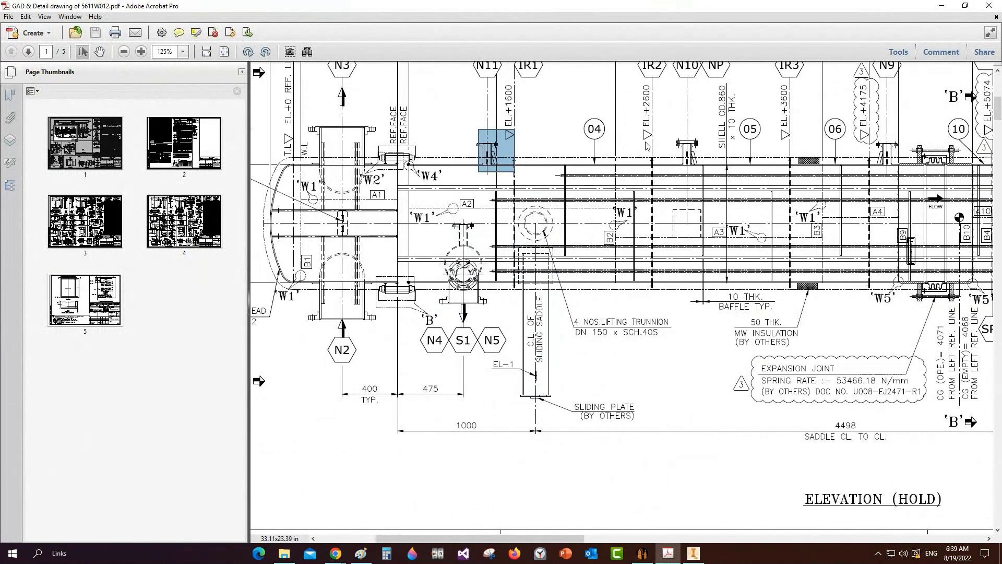
drag(675, 128, 742, 171)
drag(865, 128, 905, 169)
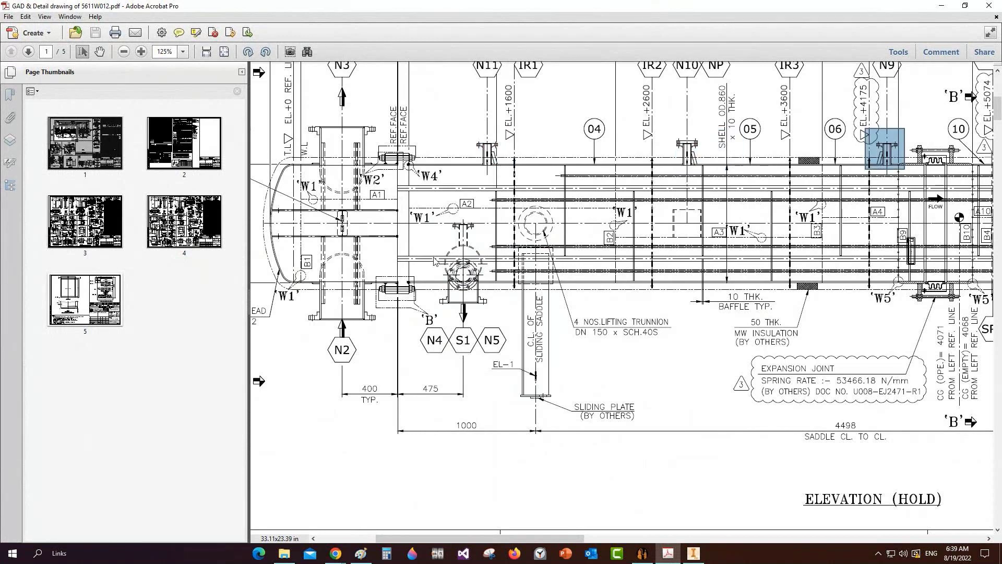
drag(501, 210, 573, 411)
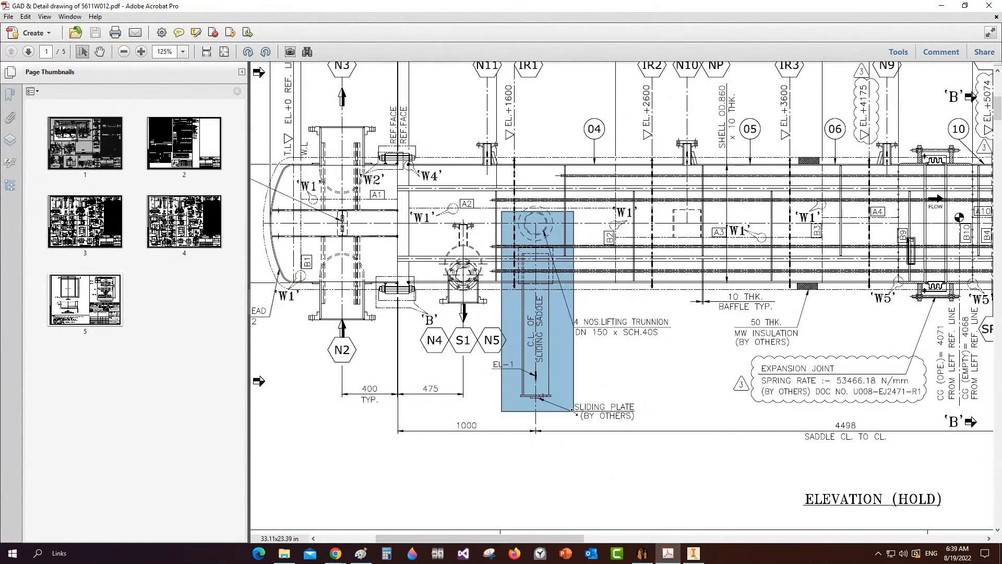
Step: In Static Equipment Generator, add a saddle named Left Saddle to Can-2
click(693, 552)
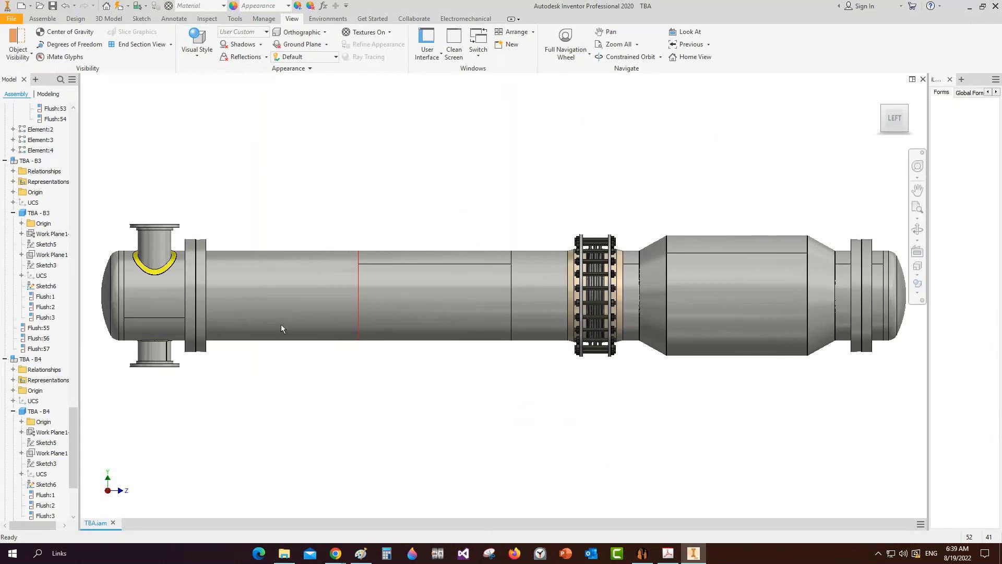
click(642, 552)
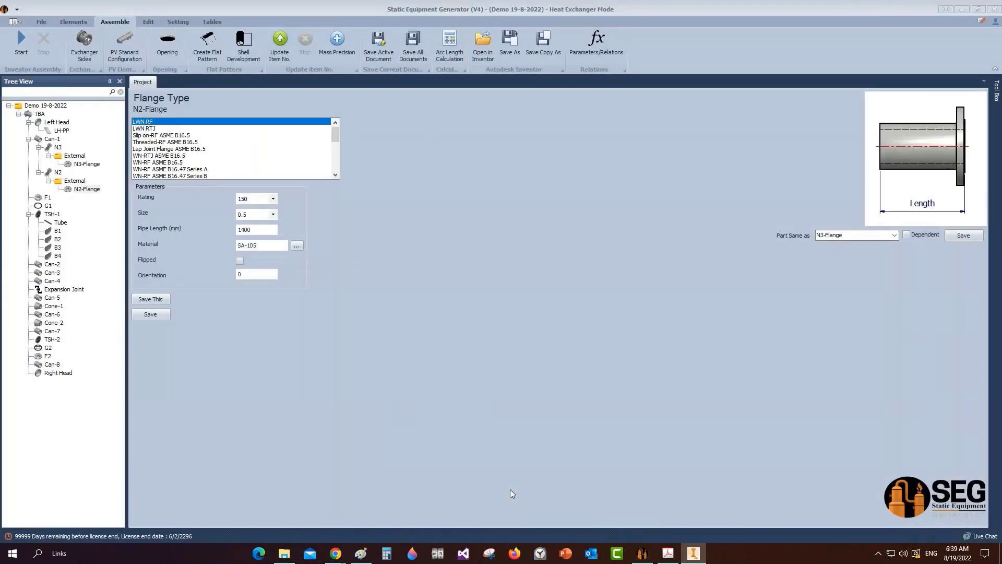
click(49, 265)
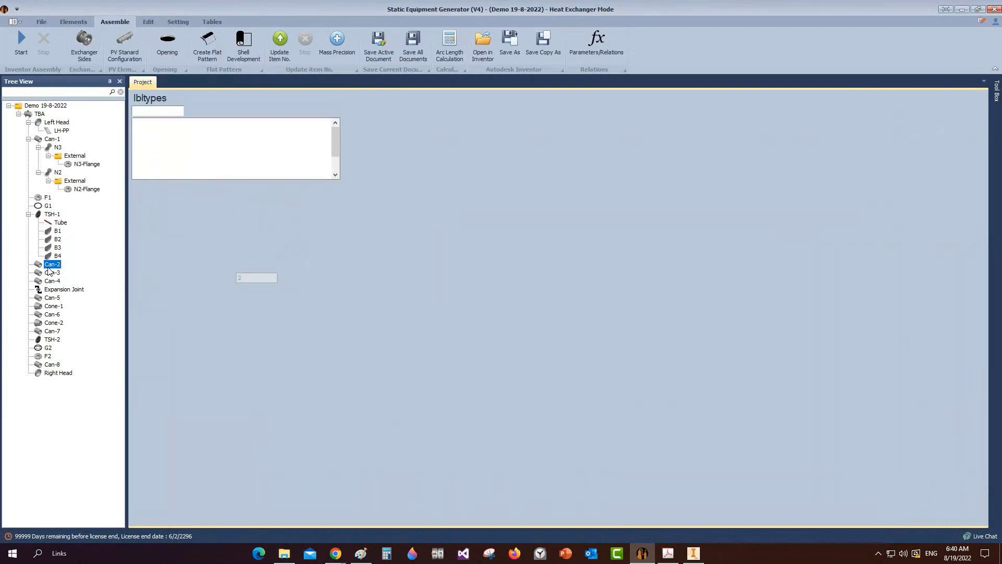
click(67, 23)
click(17, 43)
text(Le)
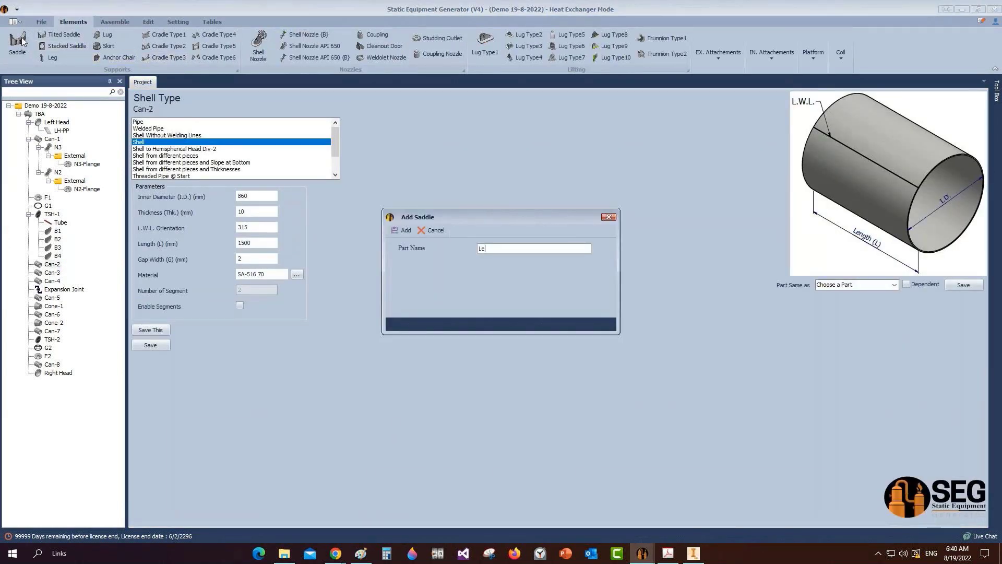
text(ft Sa)
text(ddl)
text(e)
key(Return)
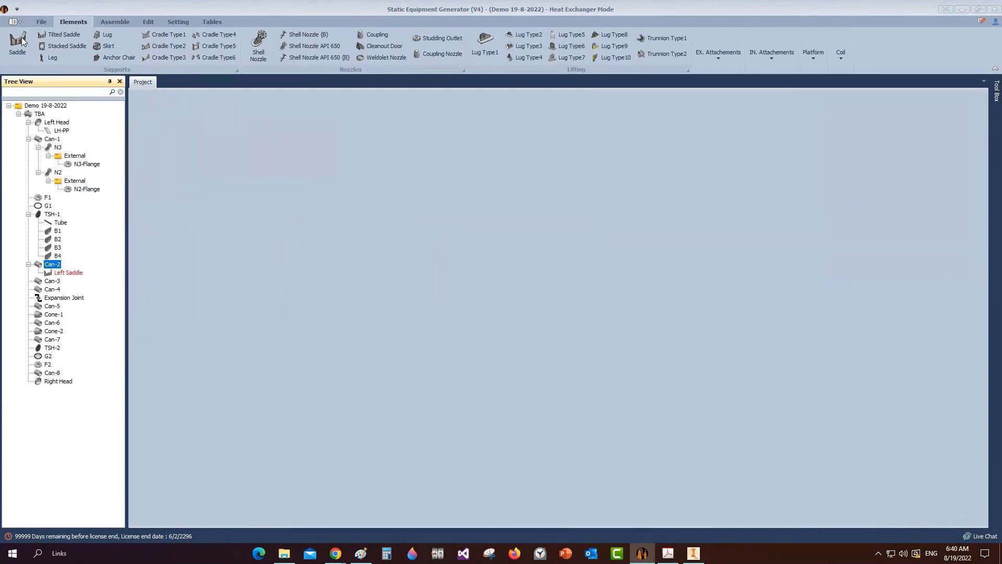
Step: Set the Left Saddle's type to Saddle Web Plate Case1 (Left), consulting the sliding saddle detail on page 3 of the PDF drawing
click(67, 273)
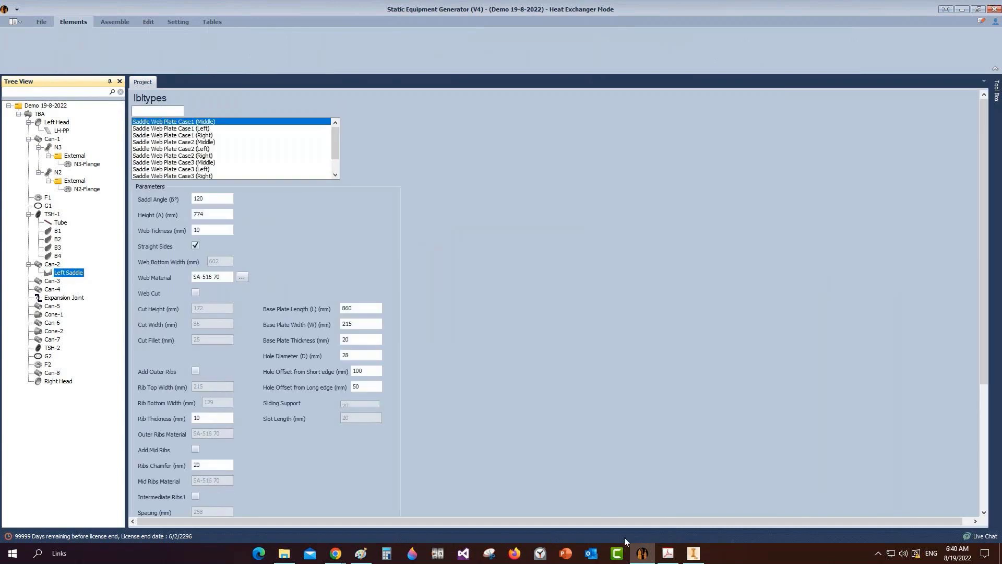
click(668, 553)
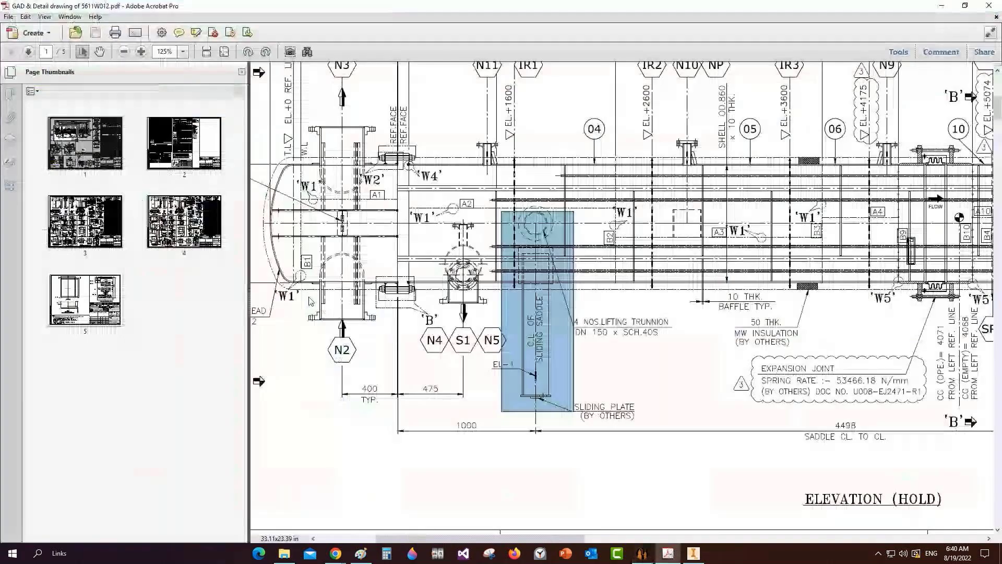
click(118, 236)
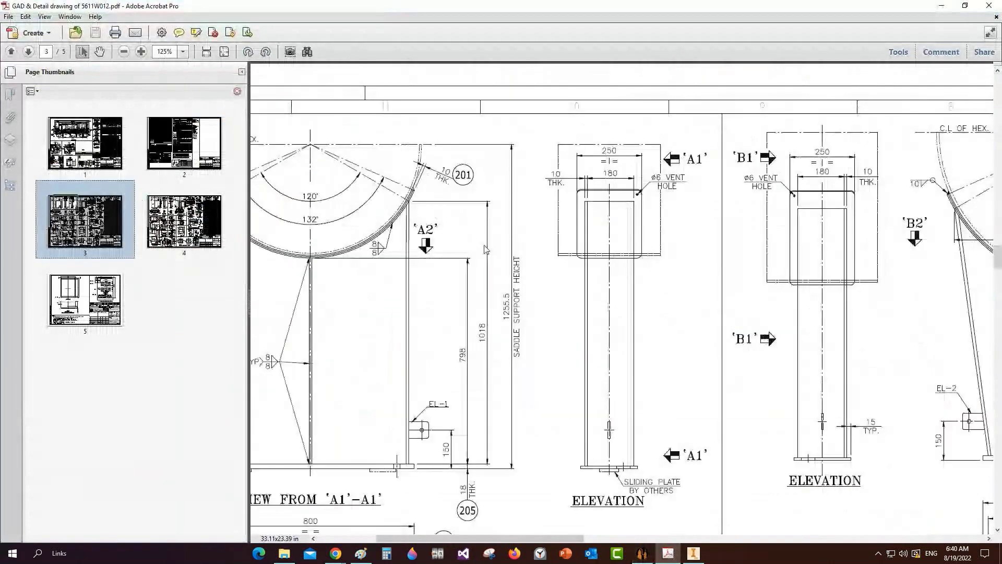
scroll(537, 287, left, 1)
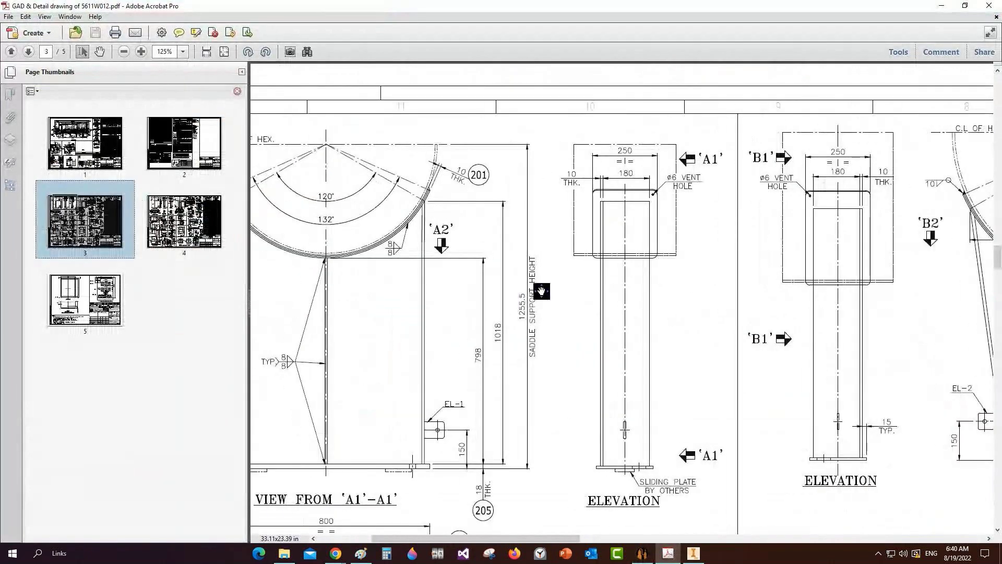
ctrl+scroll(320, 333, down, 3)
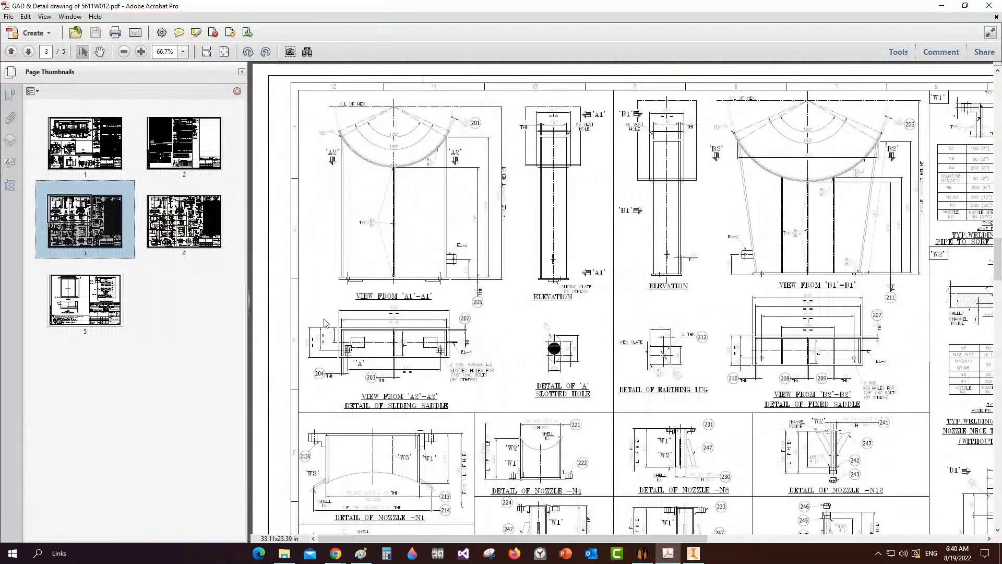
click(544, 294)
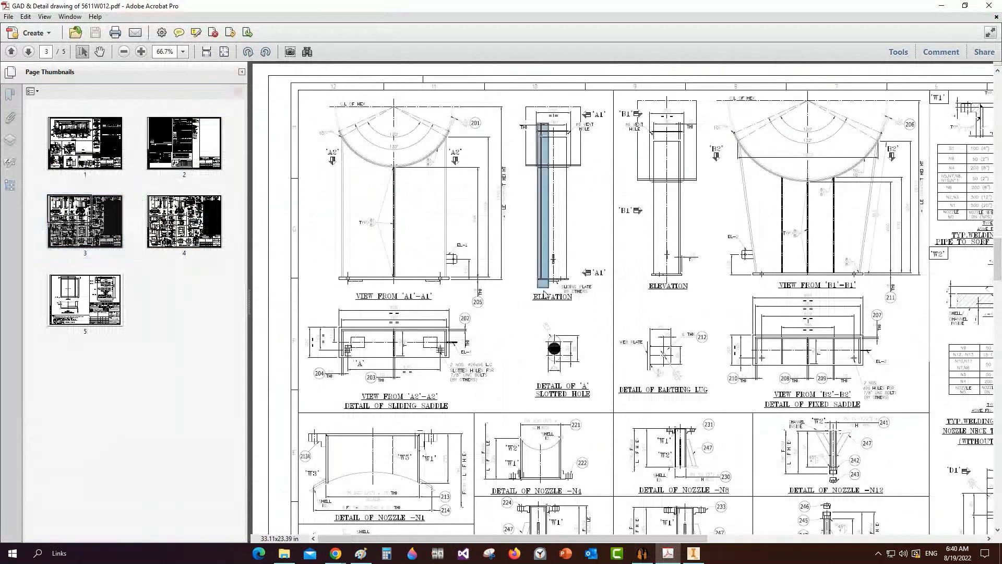
click(685, 557)
click(643, 555)
click(203, 131)
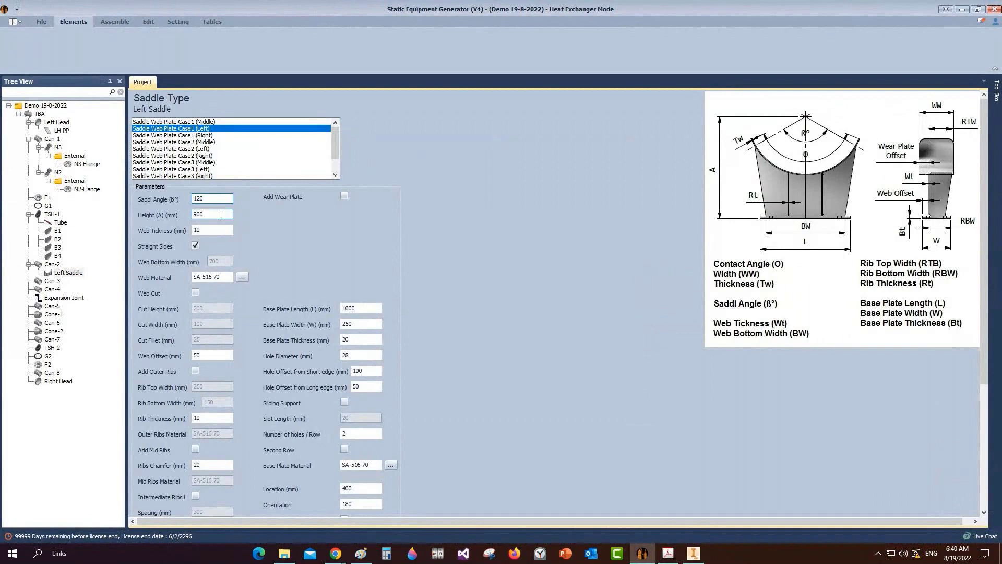
Step: Look up the saddle support height in the PDF drawing and set the Left Saddle's height in Static Equipment Generator to 1225.5 mm
click(668, 552)
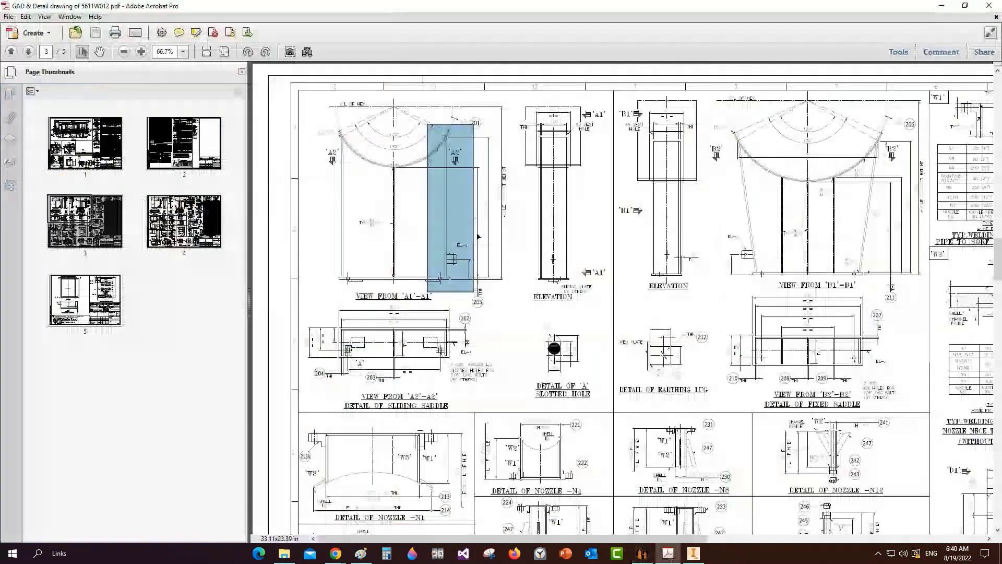
drag(495, 175, 515, 208)
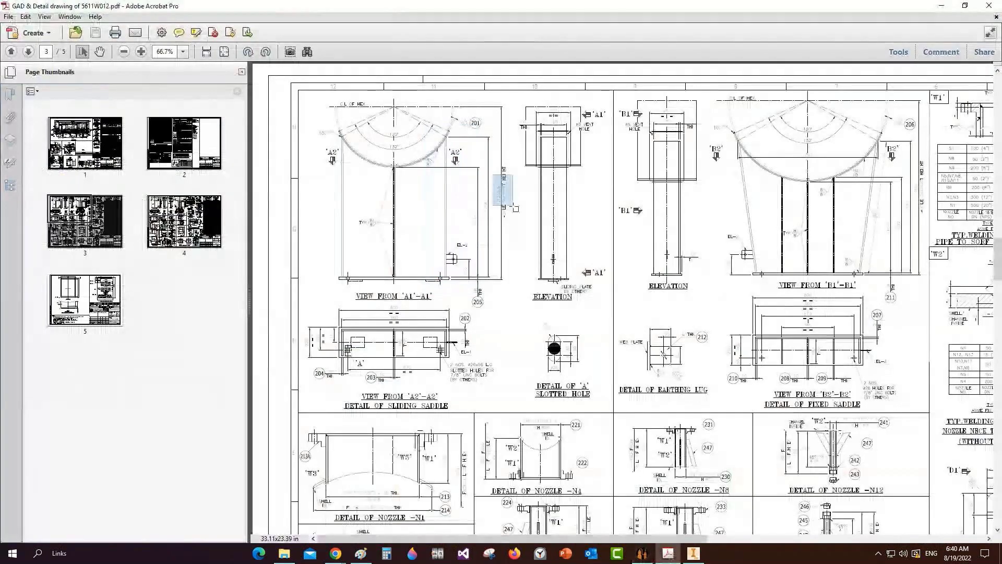
ctrl+scroll(515, 208, up, 2)
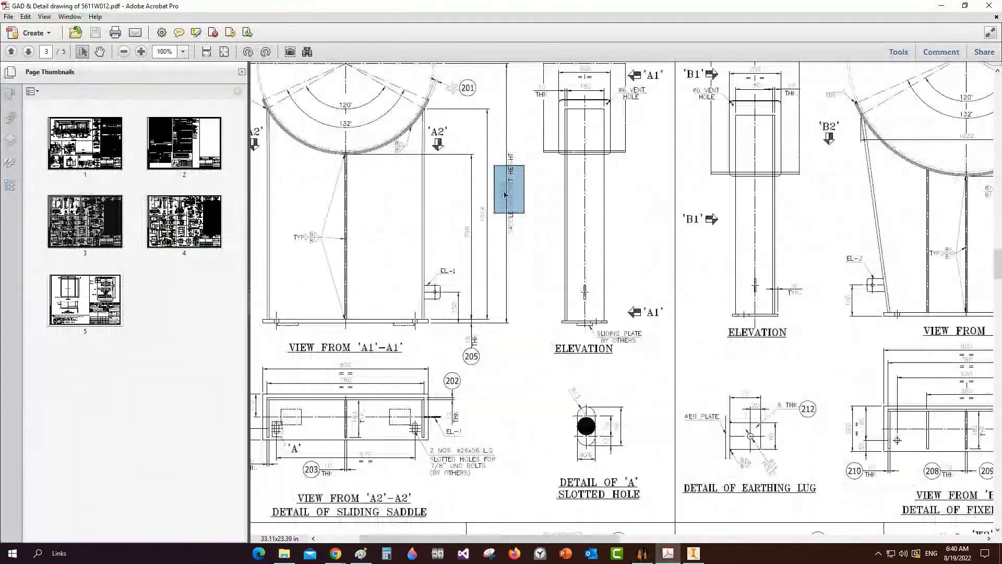
click(642, 553)
text(1225.5)
click(201, 230)
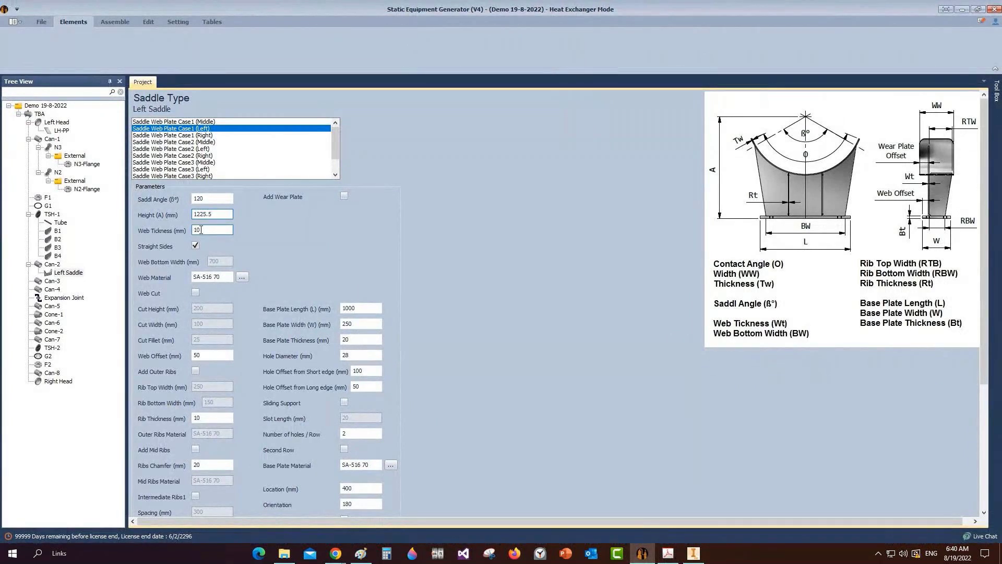
Step: Add a wear plate to the Left Saddle with a contact angle of 132 and a width of 250 mm
click(343, 196)
click(350, 210)
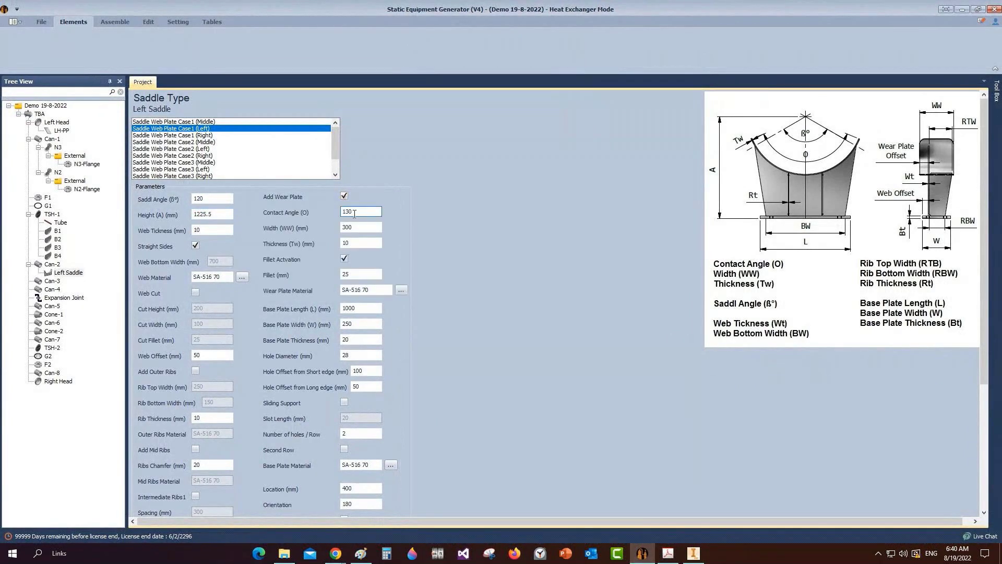
text(2)
key(Tab)
text(250)
key(Tab)
key(Tab)
key(Tab)
key(Tab)
Step: Using the sliding saddle detail in the PDF drawing, set the saddle's base plate to 800 mm long, 220 mm wide and 18 mm thick
click(663, 554)
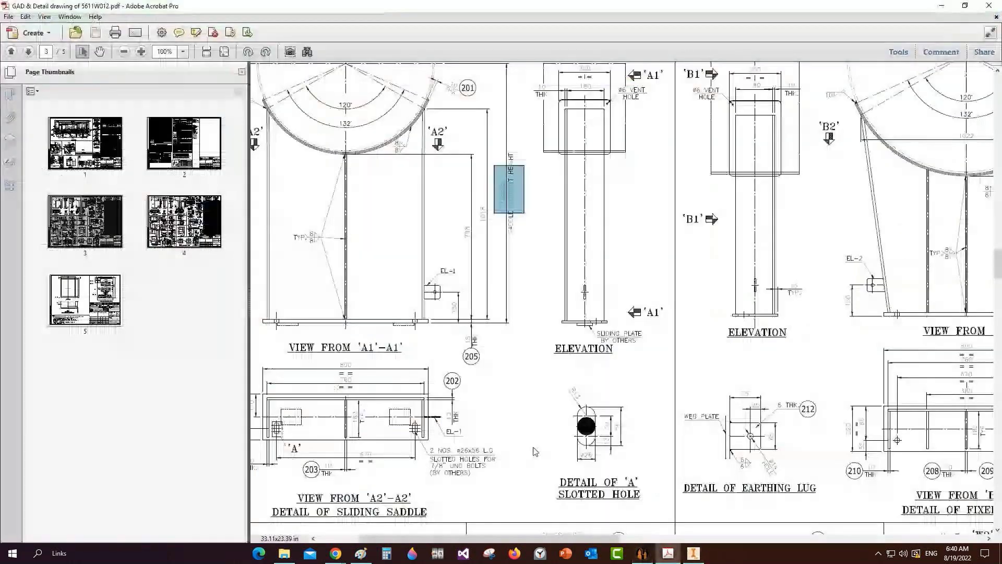
middle_drag(533, 452, 652, 428)
drag(453, 332, 475, 349)
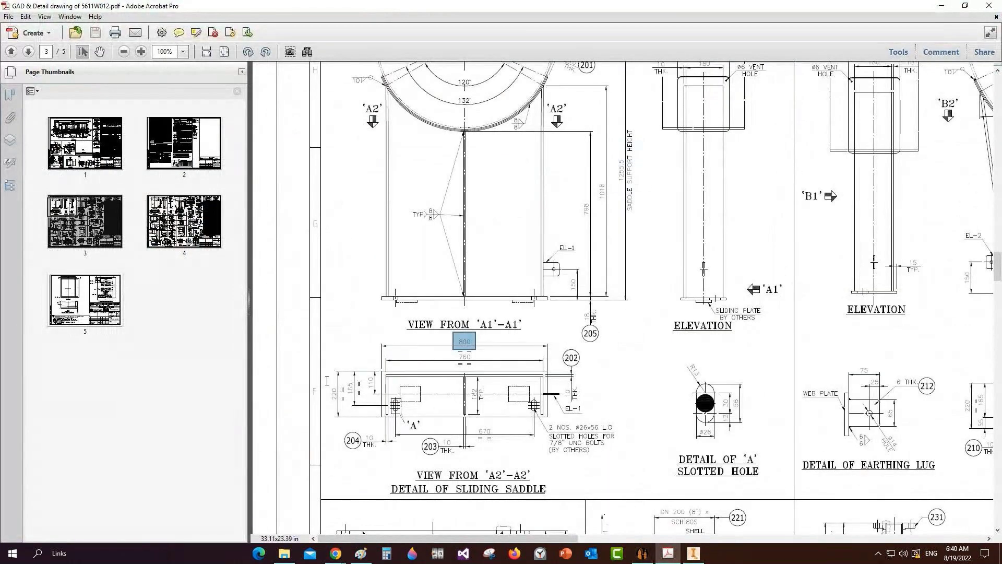
drag(327, 381, 341, 405)
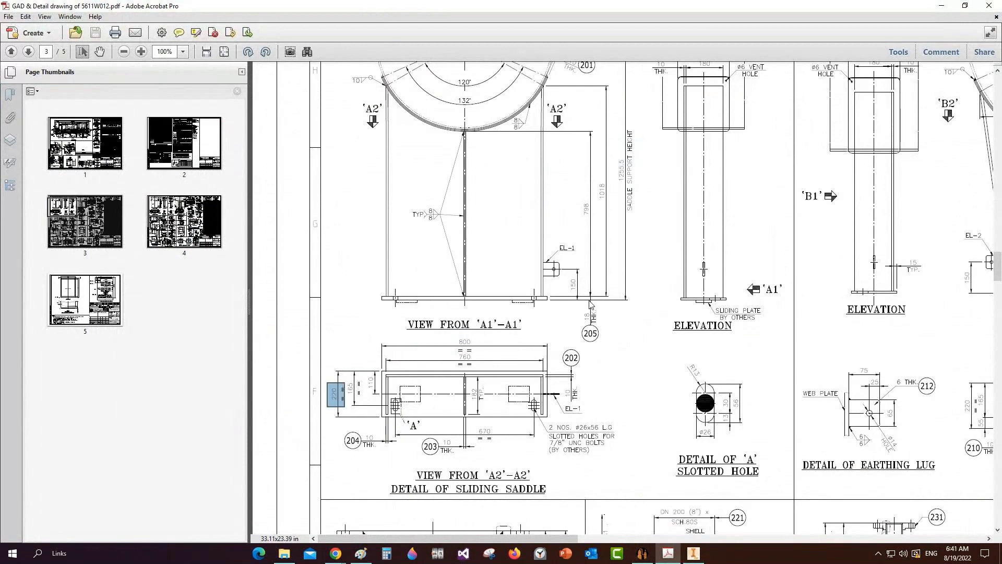
drag(583, 281, 601, 331)
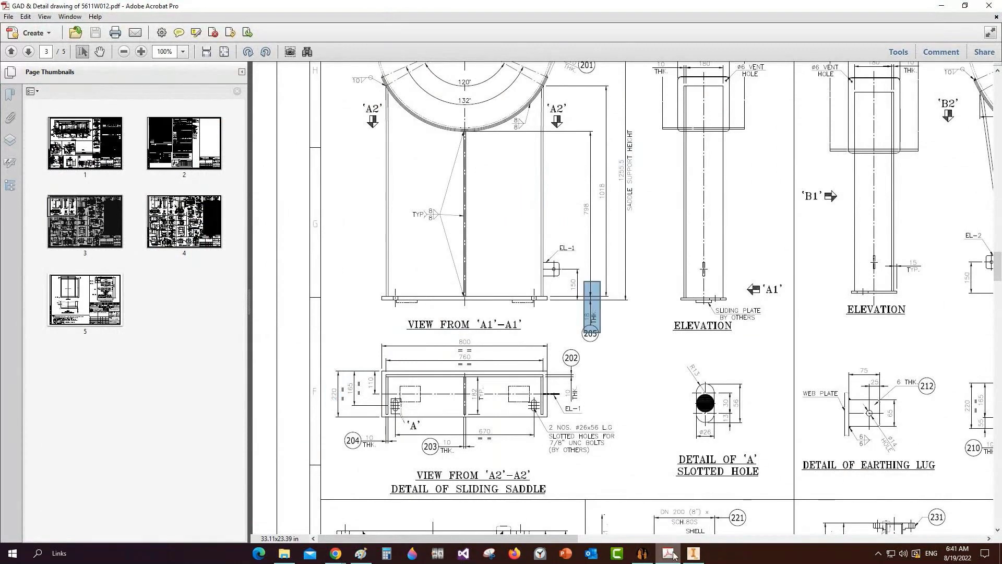
click(694, 553)
click(642, 557)
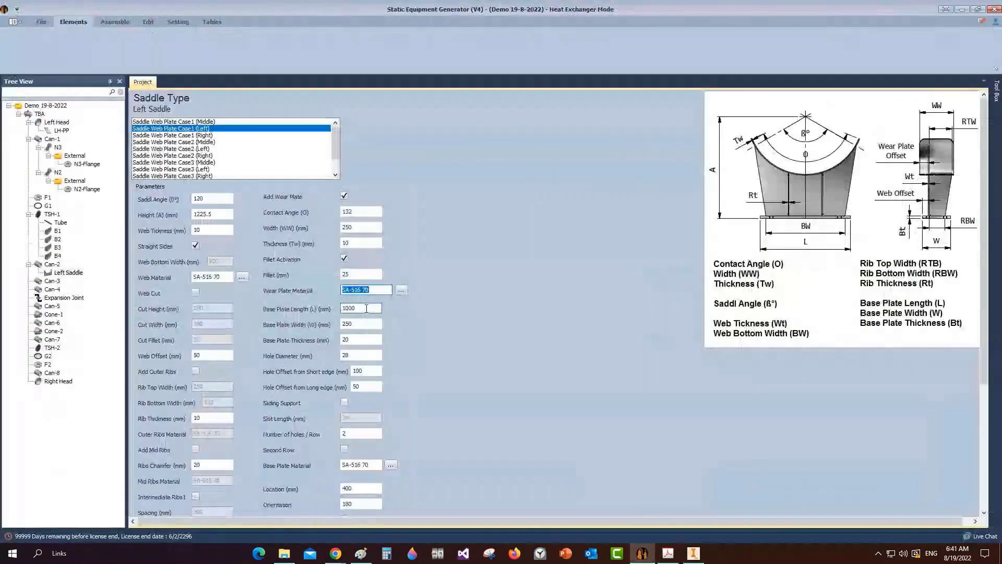
text(800)
key(Tab)
text(220)
key(Tab)
text(18)
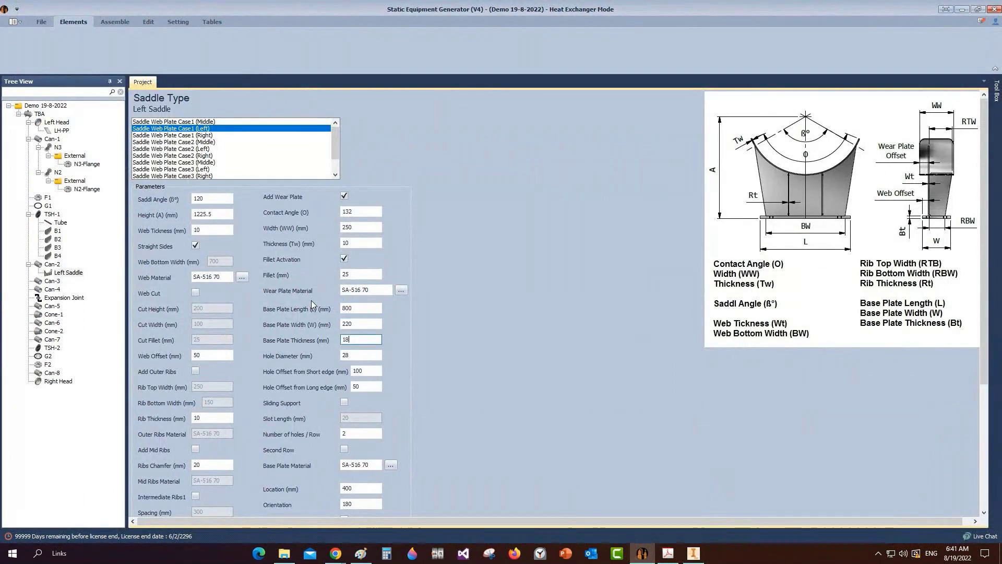
Step: Set the base plate hole diameter to 26 mm, with offsets of 65 mm from the short edge and 55 mm from the long edge
key(Tab)
text(26)
key(Tab)
text(65)
key(Tab)
text(55)
Step: Check the sliding saddle's position in the PDF elevation on page 1 and set the Left Saddle's location to 910 mm
scroll(267, 309, down, 2)
click(358, 426)
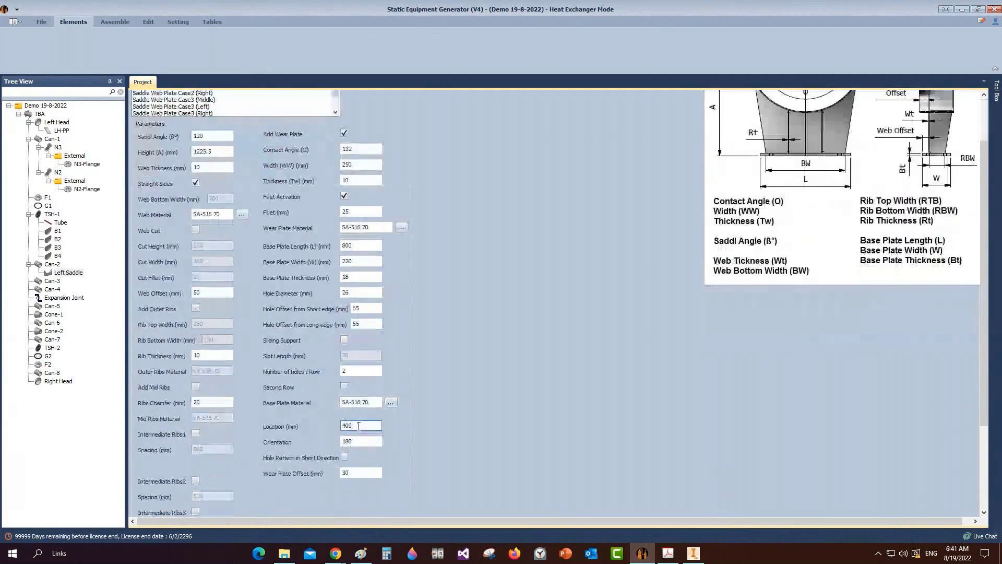
double_click(359, 426)
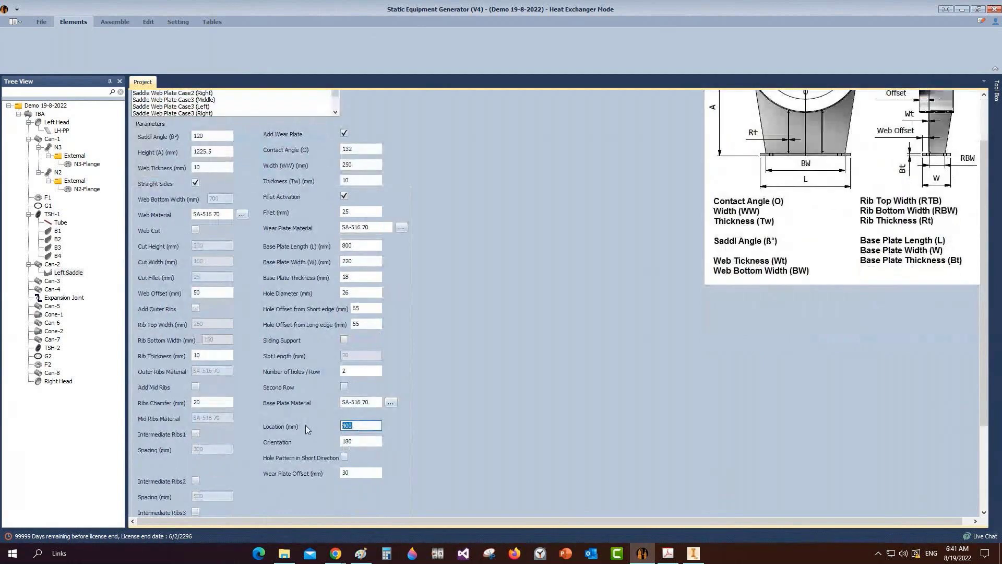
click(679, 553)
click(86, 143)
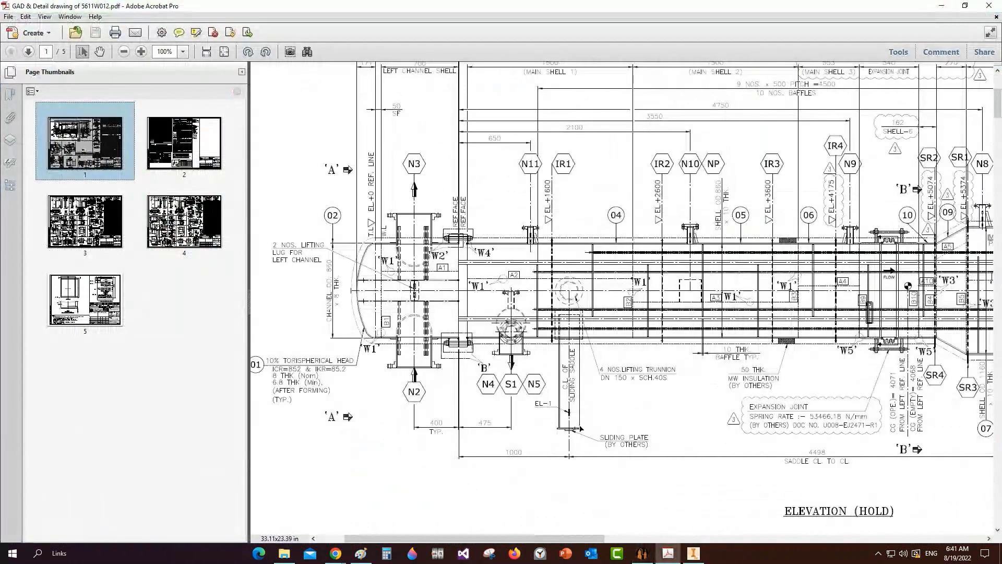
click(471, 333)
ctrl+scroll(468, 342, up, 1)
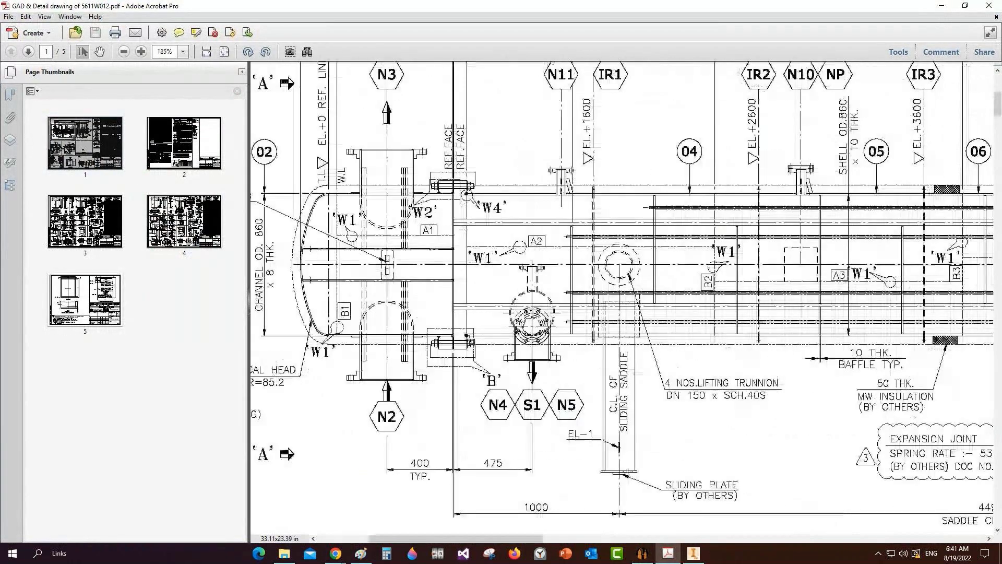
ctrl+scroll(466, 340, up, 6)
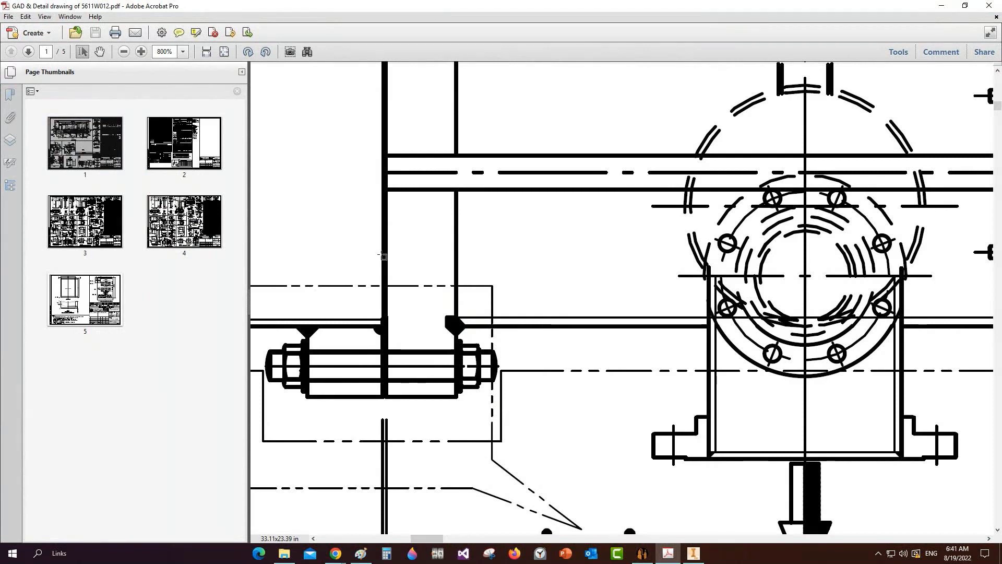
ctrl+scroll(383, 256, down, 4)
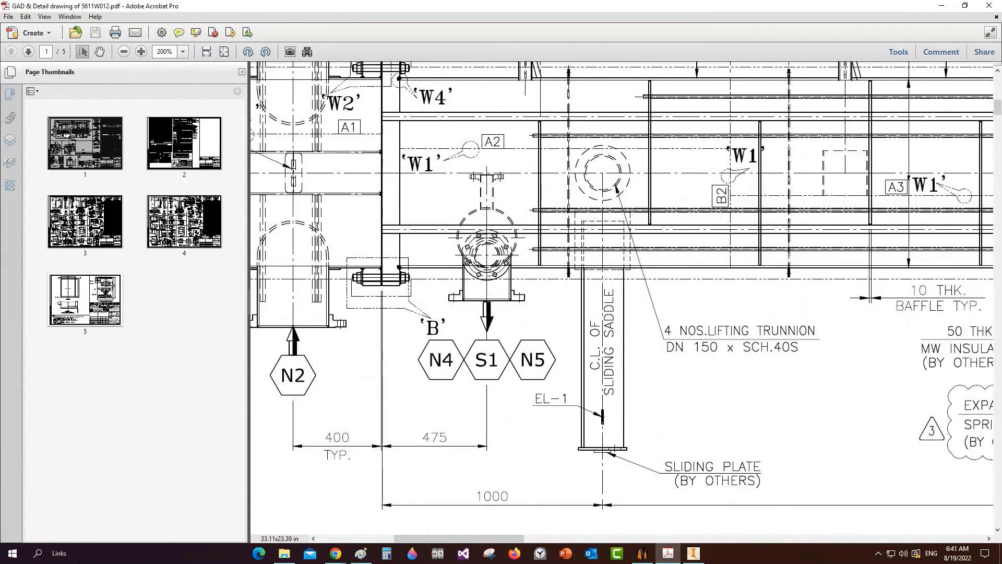
click(693, 553)
click(642, 553)
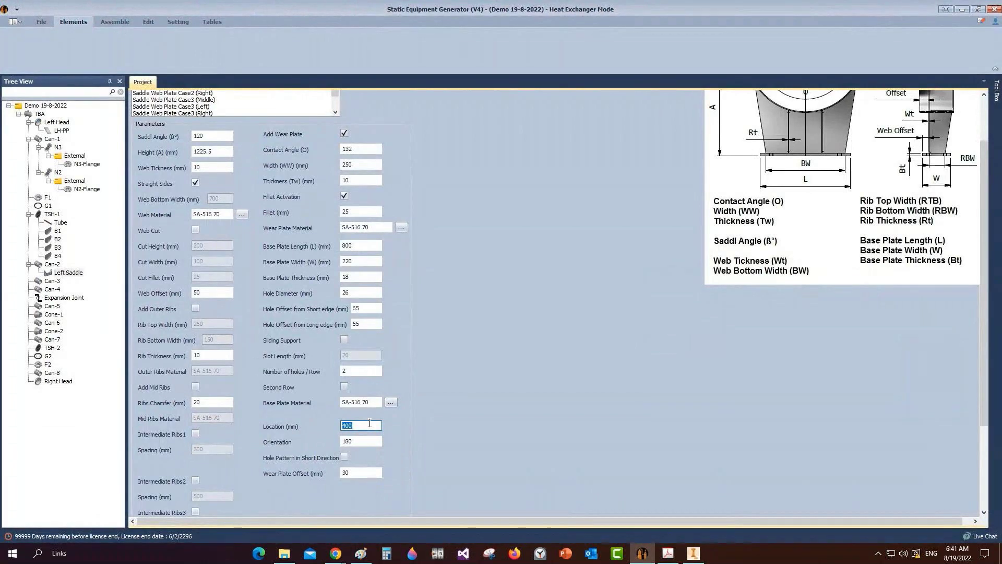
text(910)
key(Tab)
key(Tab)
Step: Set the web offset to 15 mm and add outer ribs with top and bottom widths of 190 mm
double_click(212, 294)
text(15)
click(195, 308)
key(Tab)
text(190)
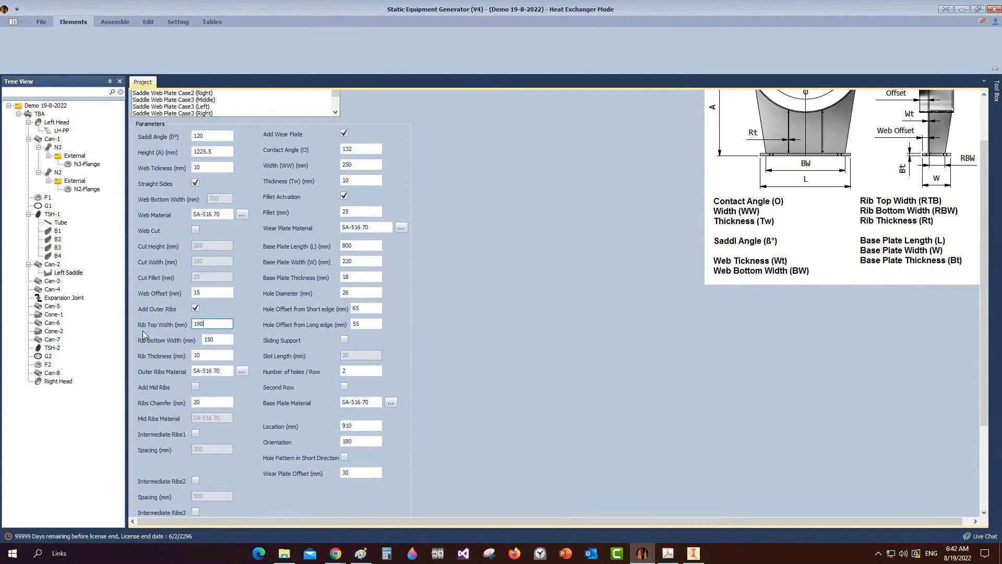
key(Tab)
text(190)
key(Tab)
Step: Add mid ribs to the Left Saddle and check the central rib in view A1-A1 of the PDF drawing
click(195, 386)
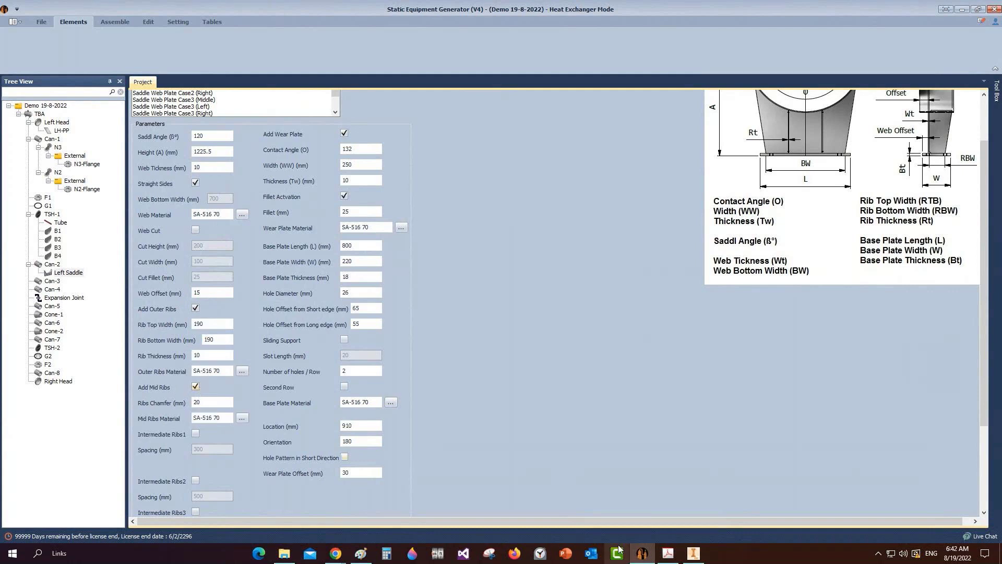
mouse_move(666, 559)
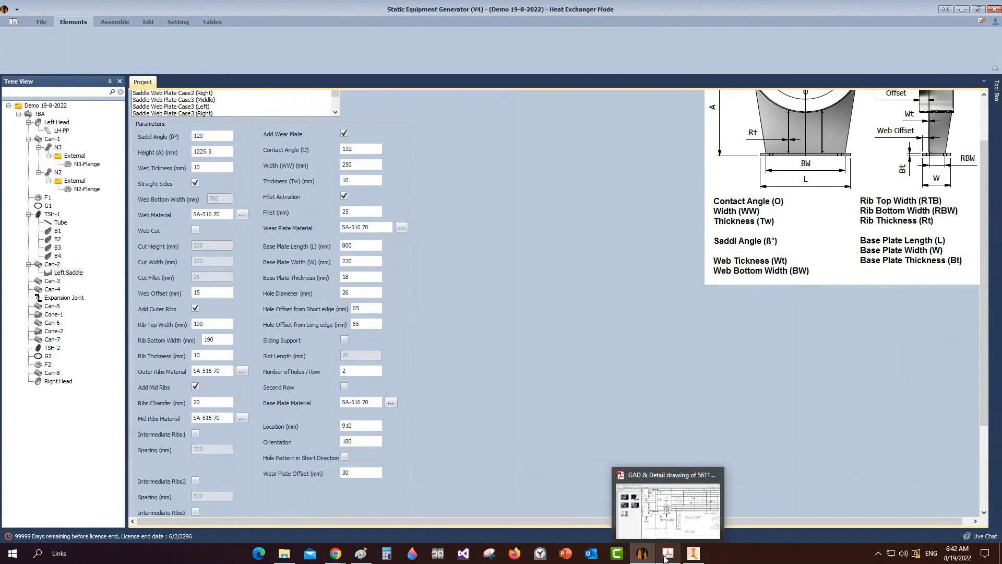
click(666, 555)
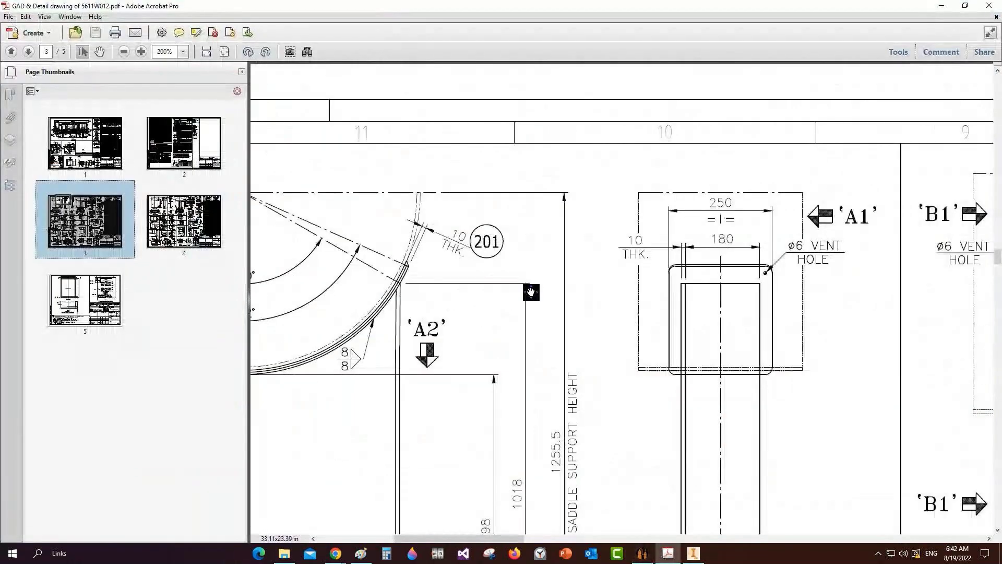
ctrl+scroll(531, 292, down, 1)
ctrl+scroll(512, 298, down, 2)
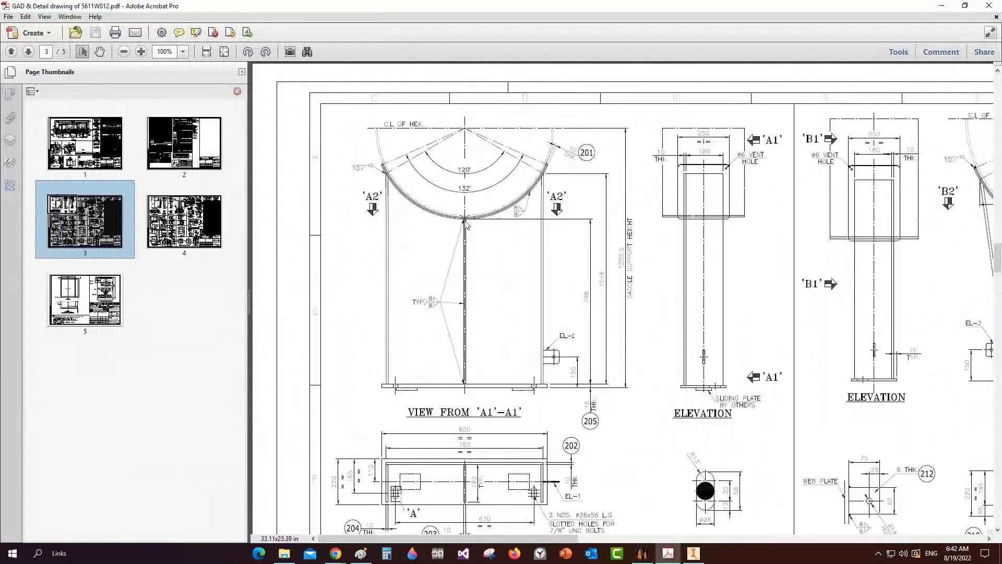
drag(452, 209, 484, 399)
key(alt+Tab)
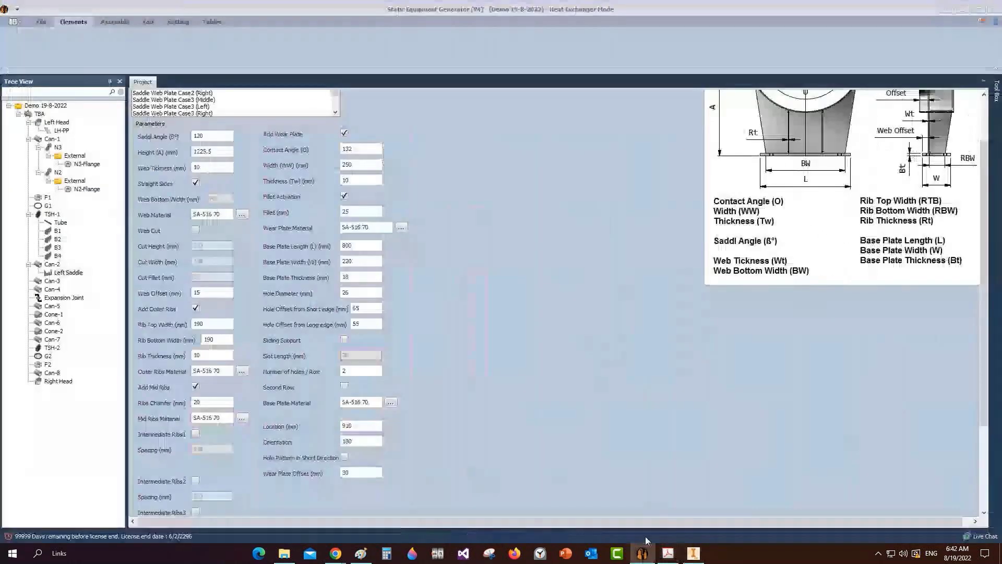
Step: Enable the sliding support option for the Left Saddle and check the slotted hole detail on page 3 of the PDF drawing
scroll(209, 448, down, 3)
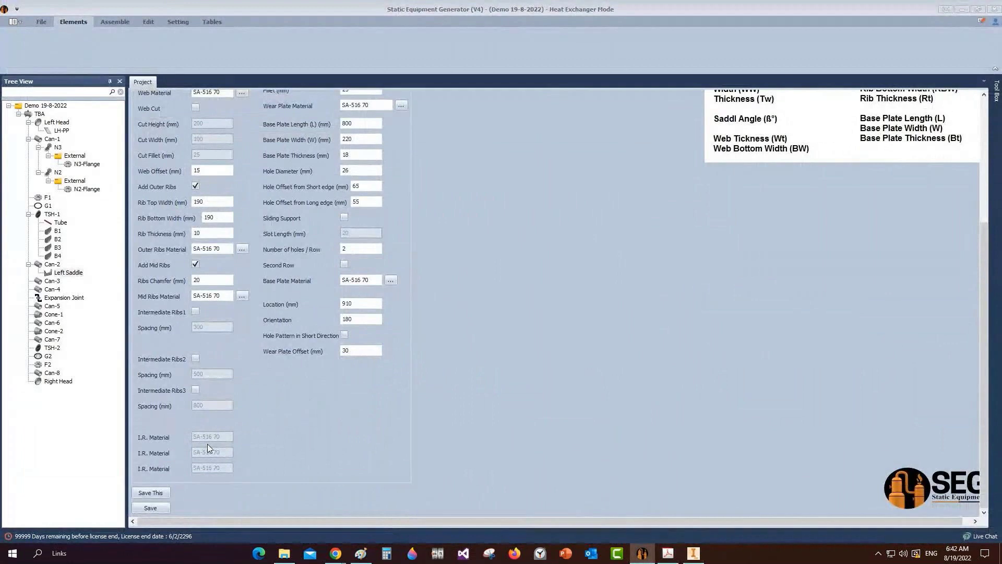
click(344, 217)
click(666, 554)
drag(664, 484, 751, 528)
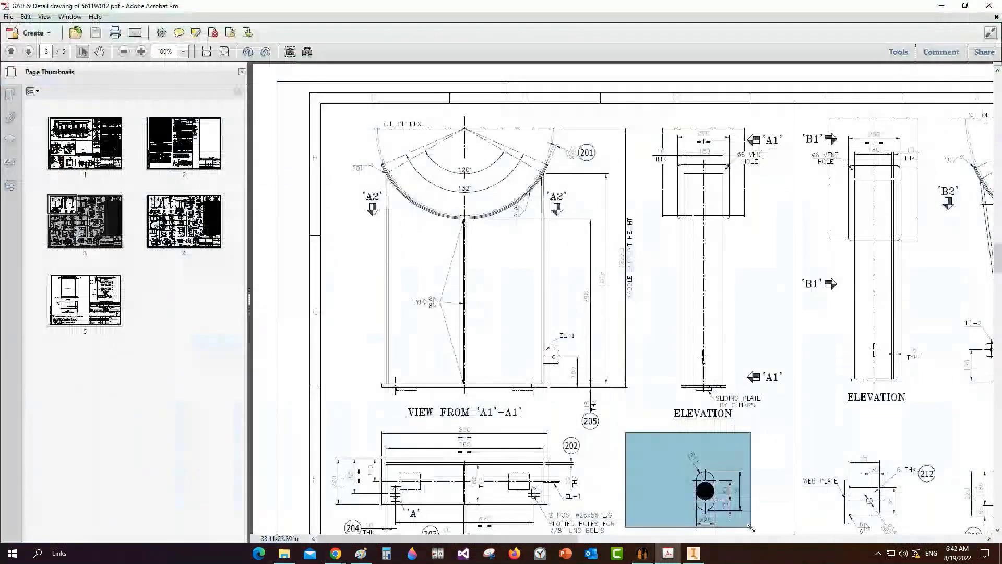
click(663, 444)
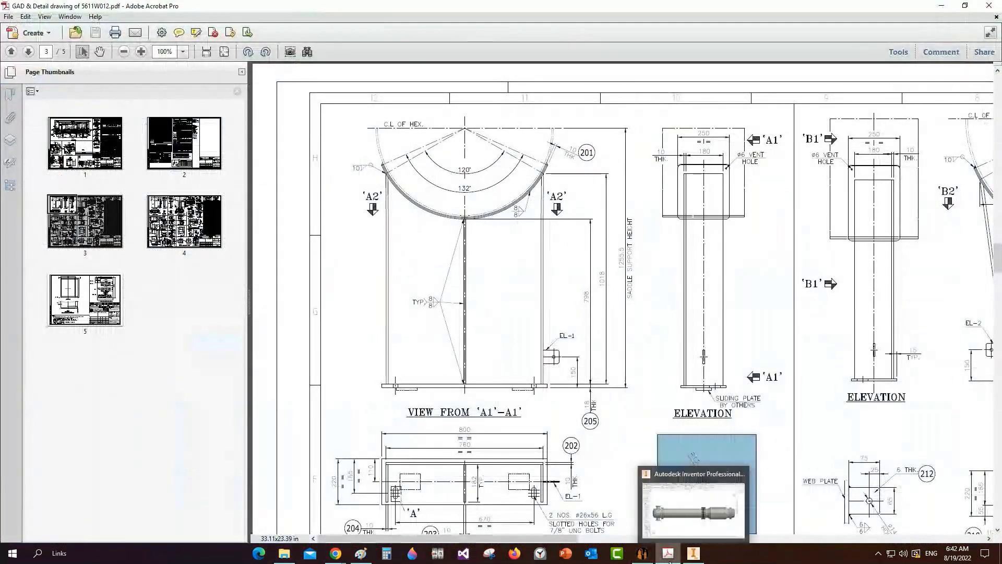
click(642, 553)
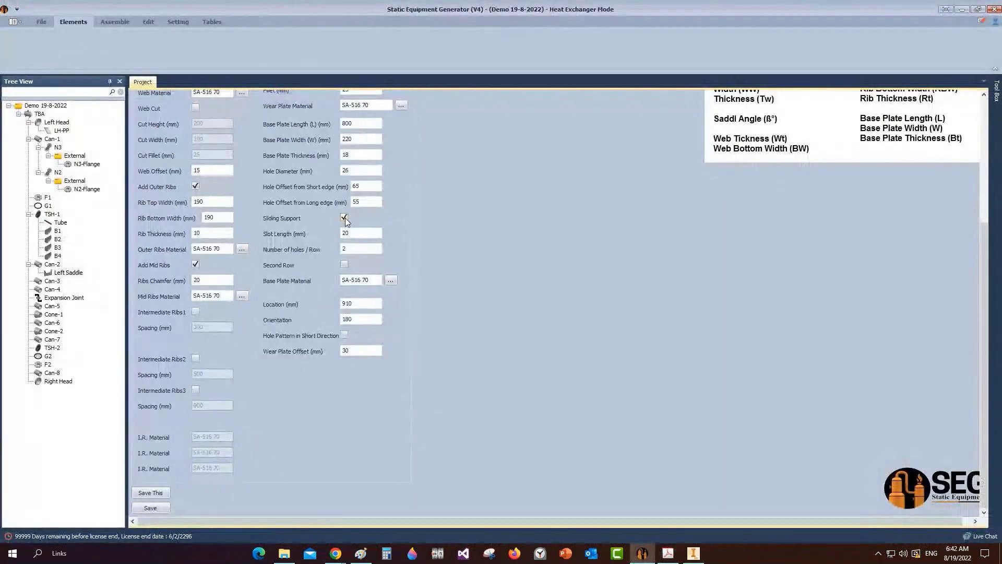
Step: Recheck the slot detail in the PDF, set the Left Saddle's slot length to 30 mm and save the parameters
click(668, 553)
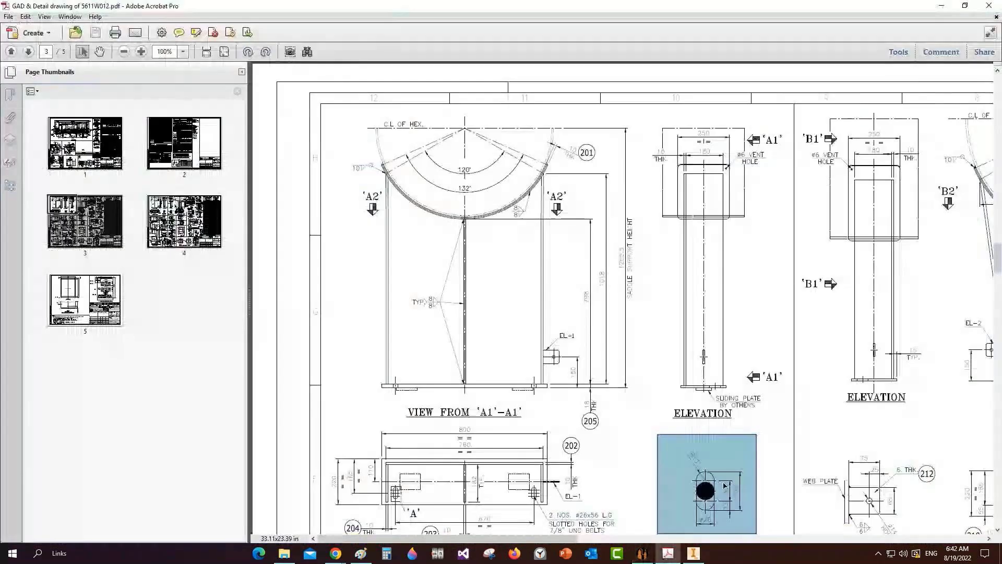
drag(719, 479, 734, 501)
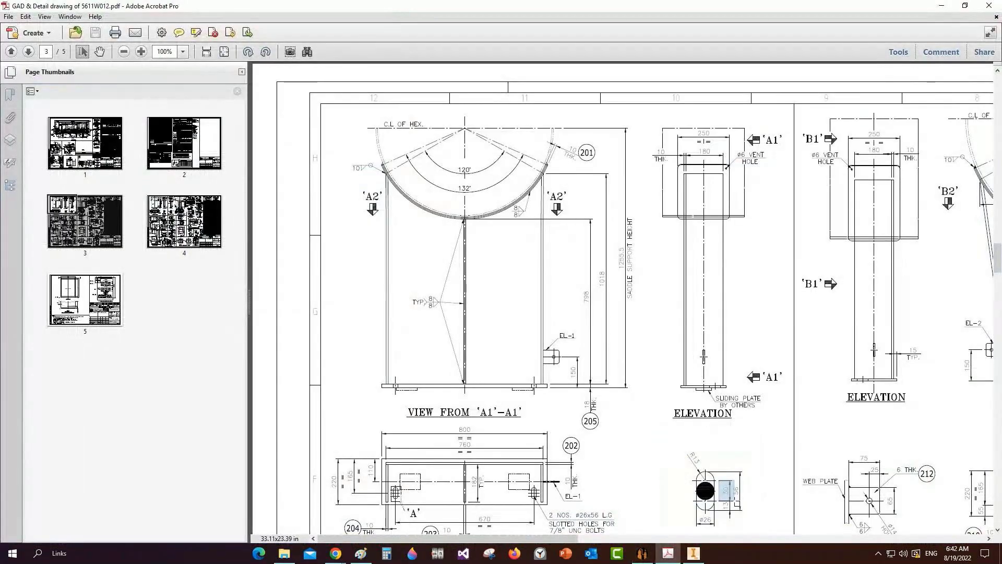
click(642, 553)
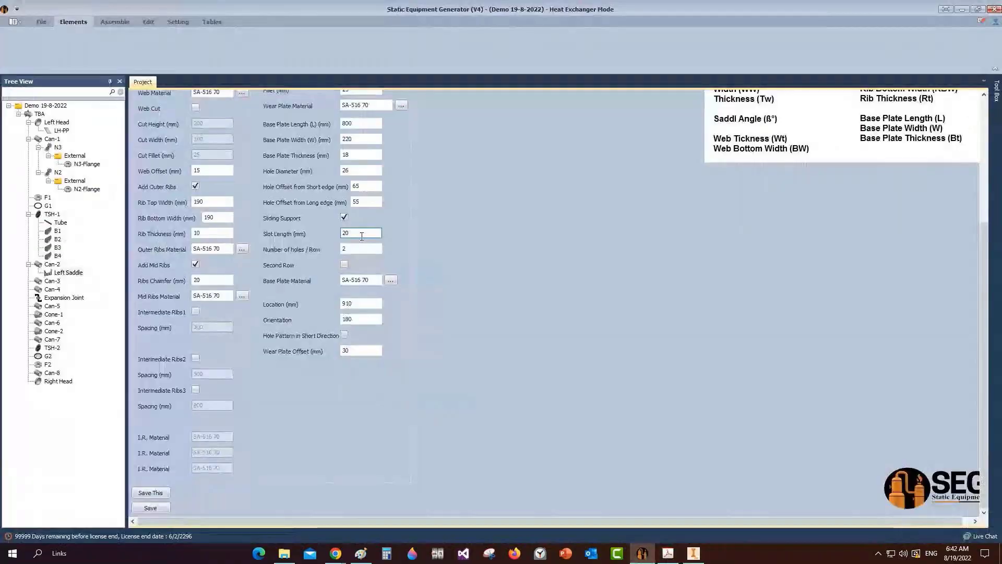
text(30)
click(162, 508)
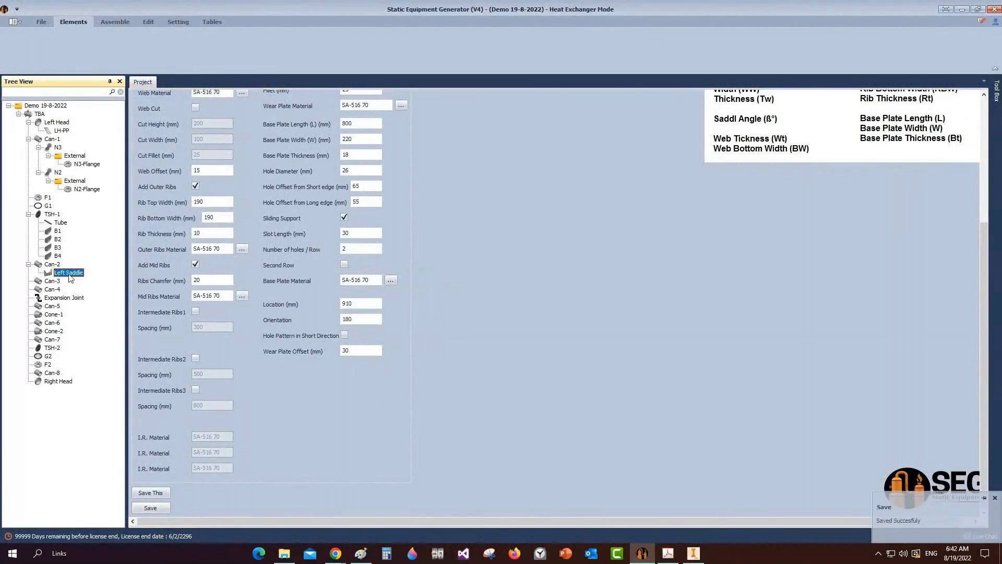
Step: Enable only Child Preview in the application settings, generate the Left Saddle assembly in Inventor and save it
click(116, 22)
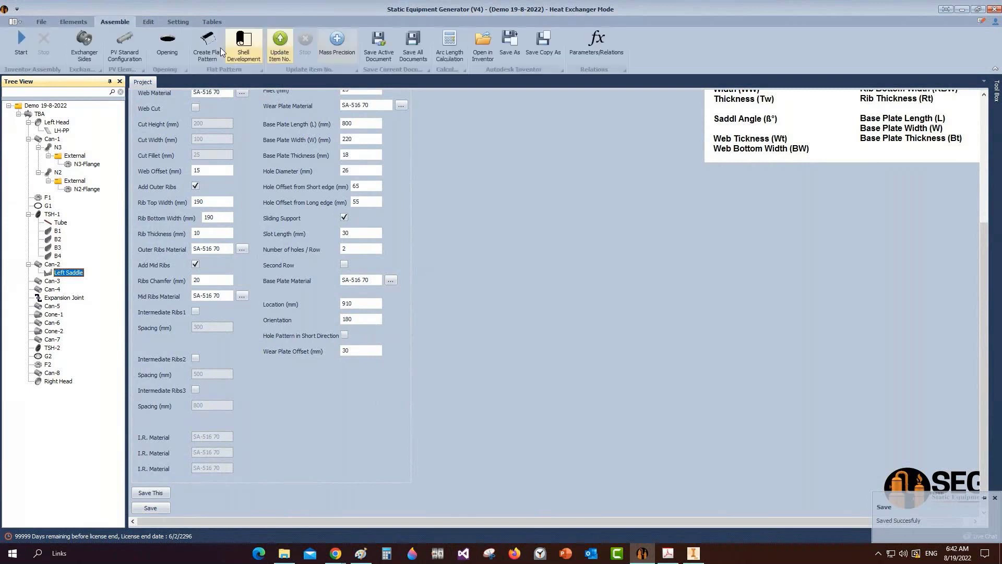
click(178, 22)
click(156, 45)
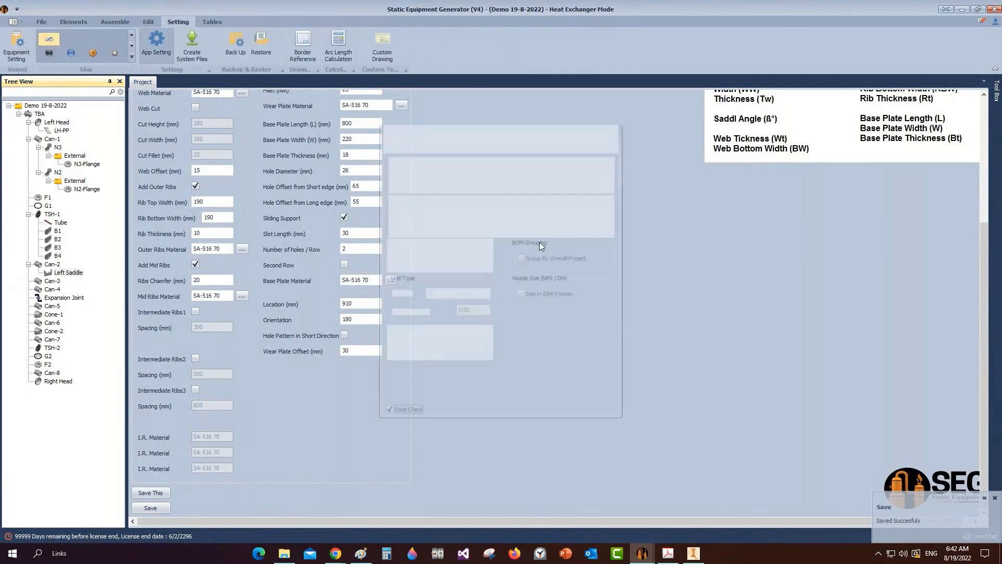
click(555, 176)
click(483, 176)
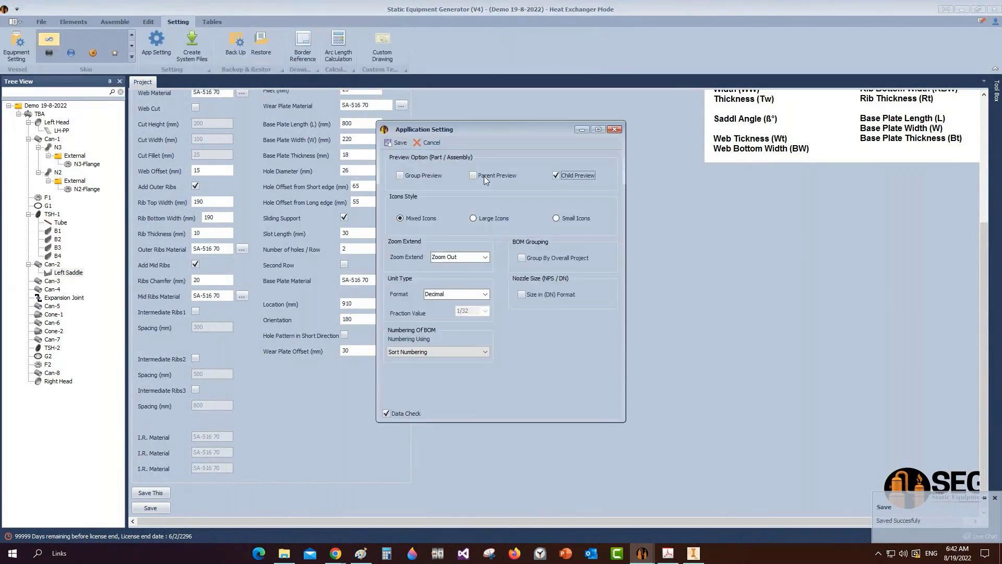
click(397, 143)
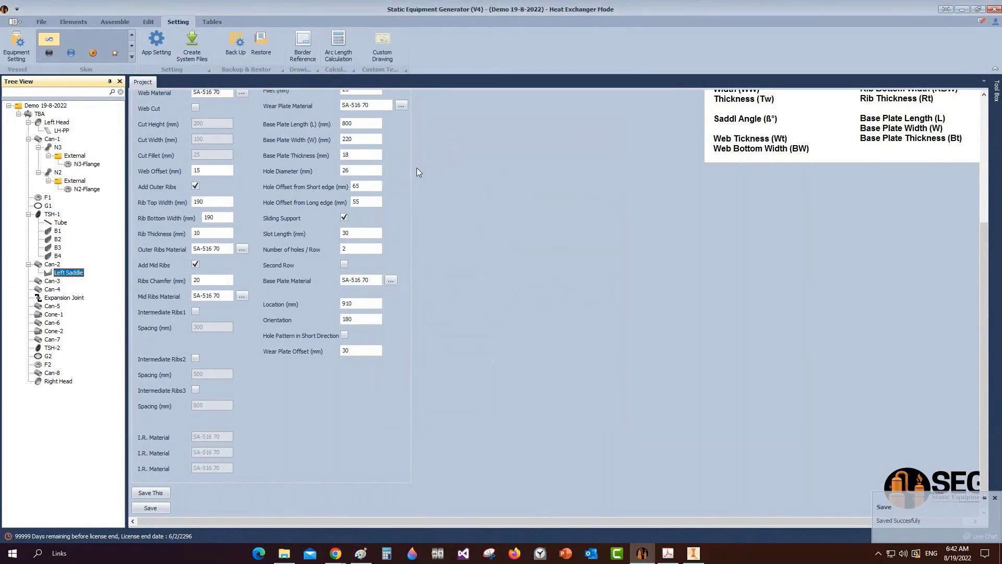
click(116, 22)
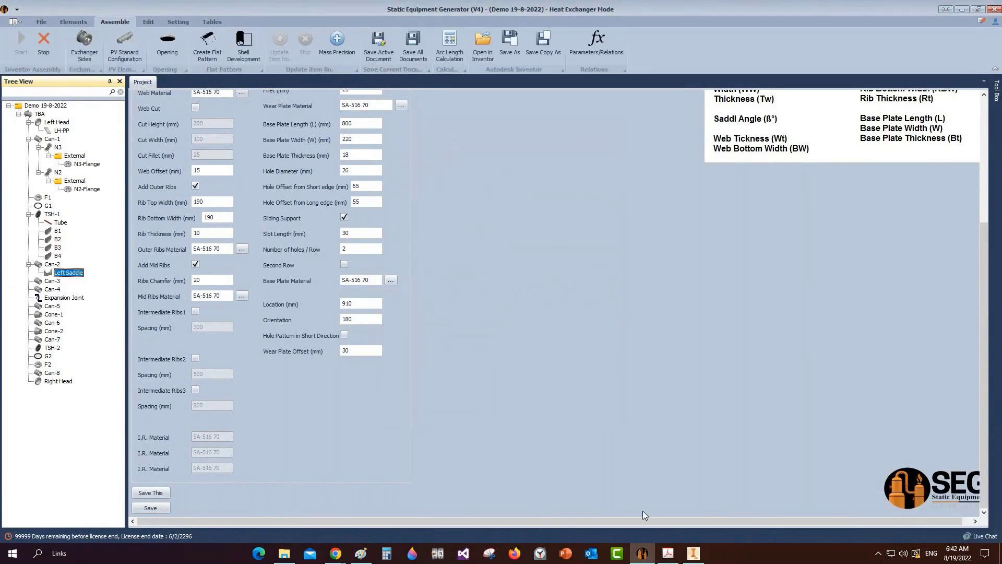
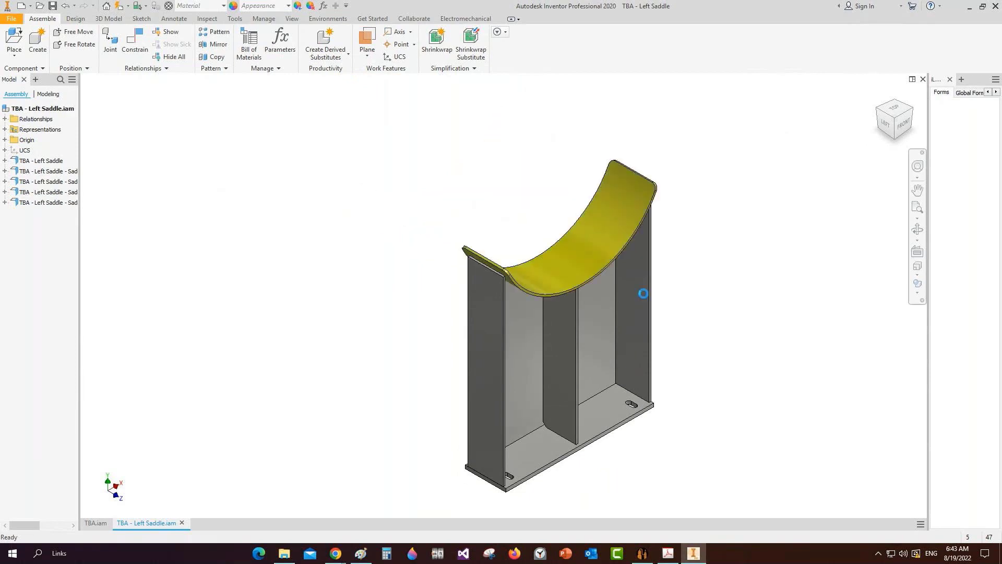
key(ctrl+s)
Step: Examine the N4, N5 and S1 nozzle arrangement on page 1 of the PDF, in the elevation and in view A-A
click(668, 553)
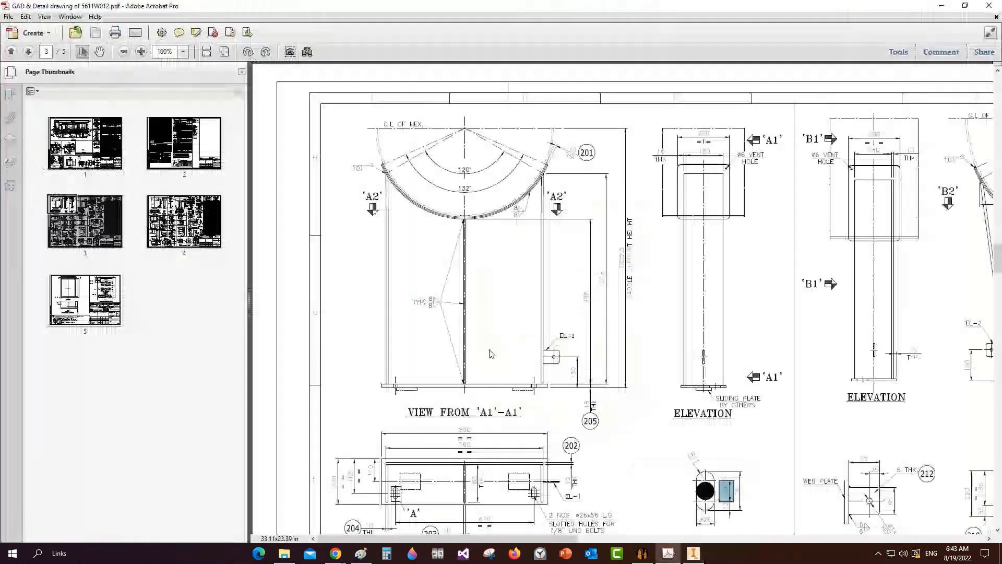
click(98, 148)
scroll(510, 237, down, 4)
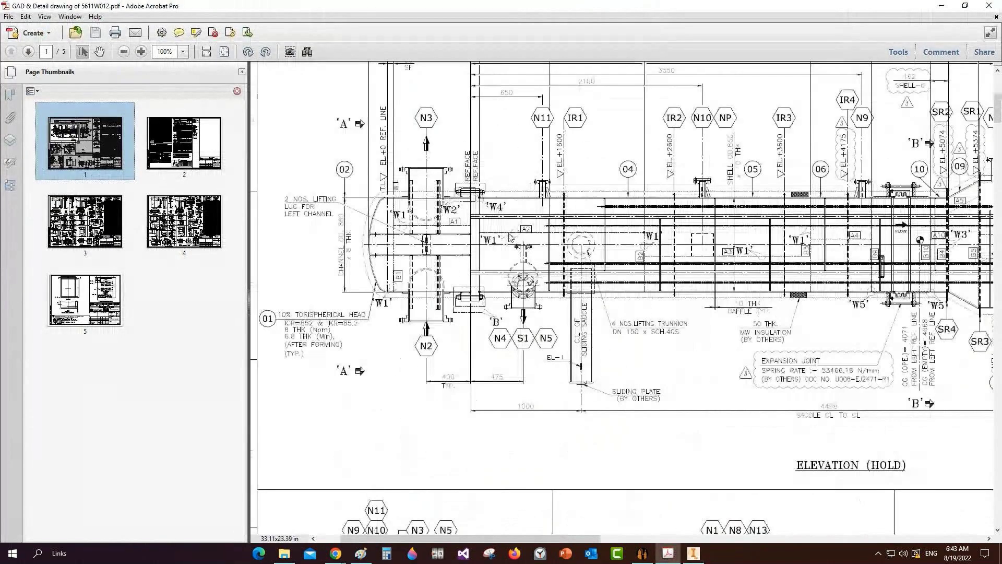
drag(496, 239, 565, 365)
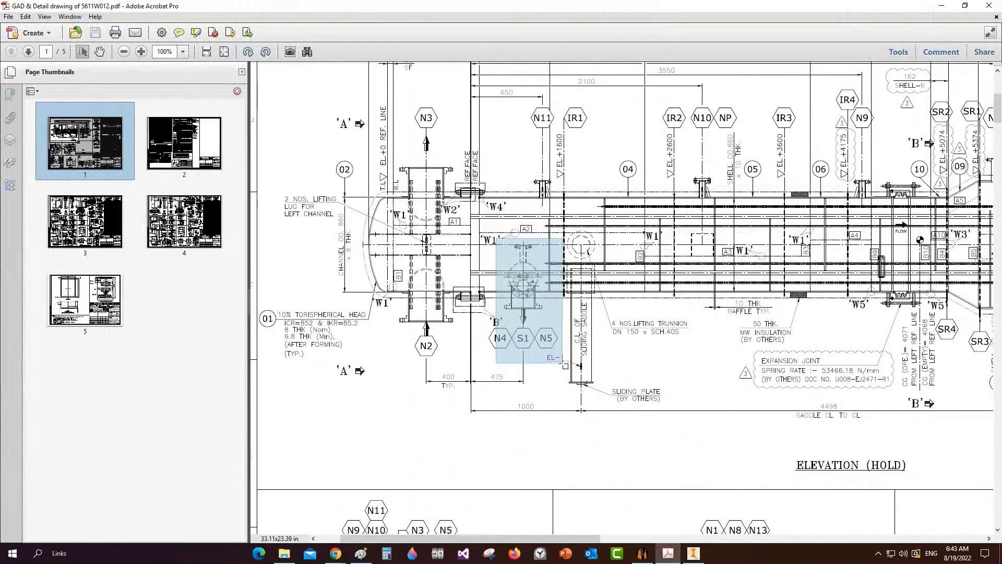
scroll(525, 354, down, 4)
scroll(524, 353, down, 4)
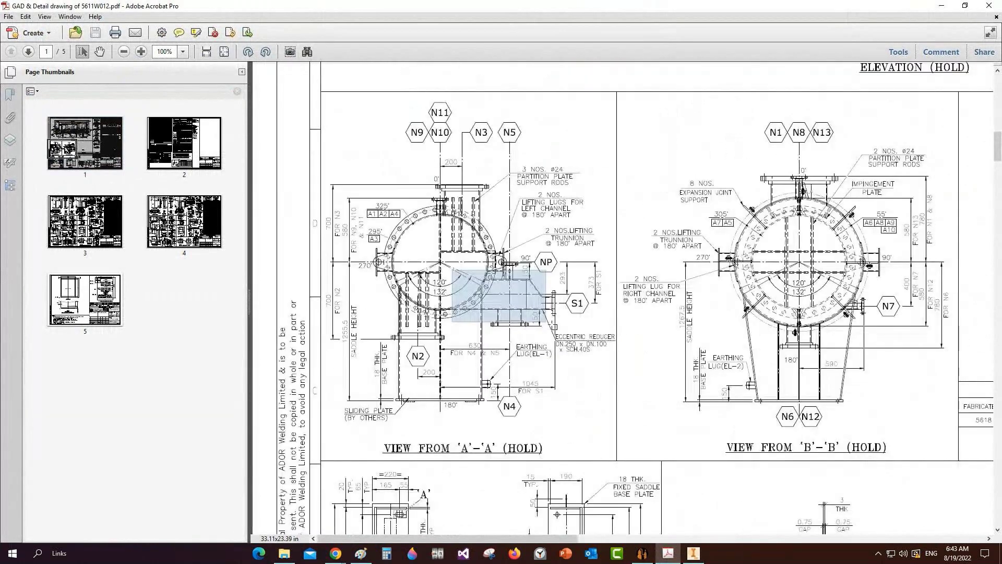
drag(546, 322, 572, 334)
drag(526, 275, 555, 317)
drag(529, 272, 465, 315)
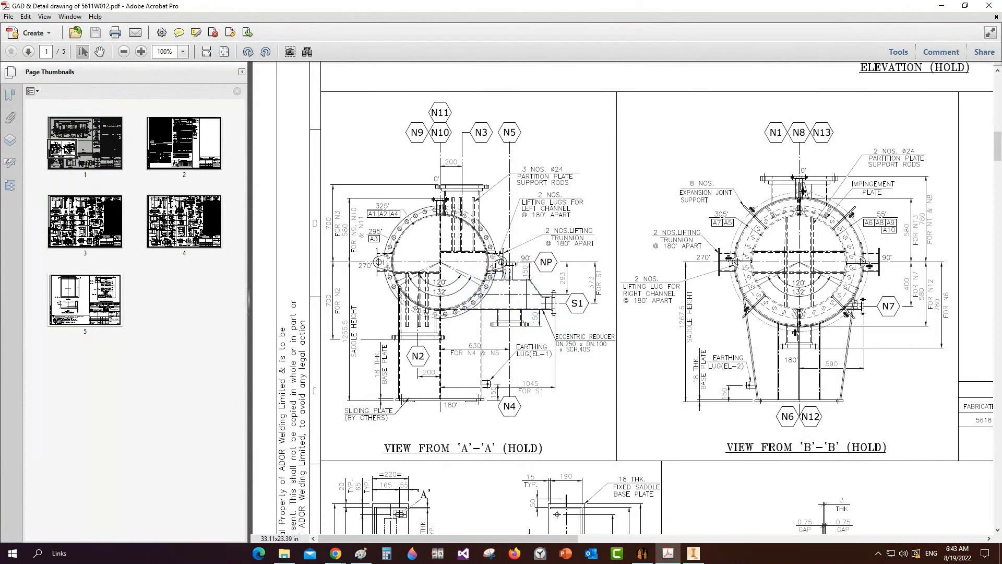
drag(533, 248, 472, 340)
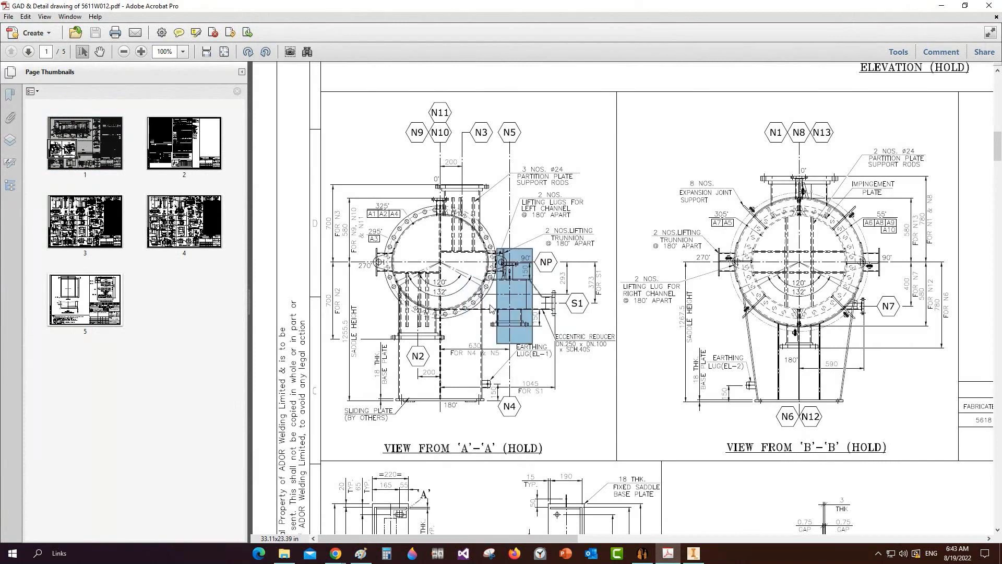
drag(464, 247, 536, 336)
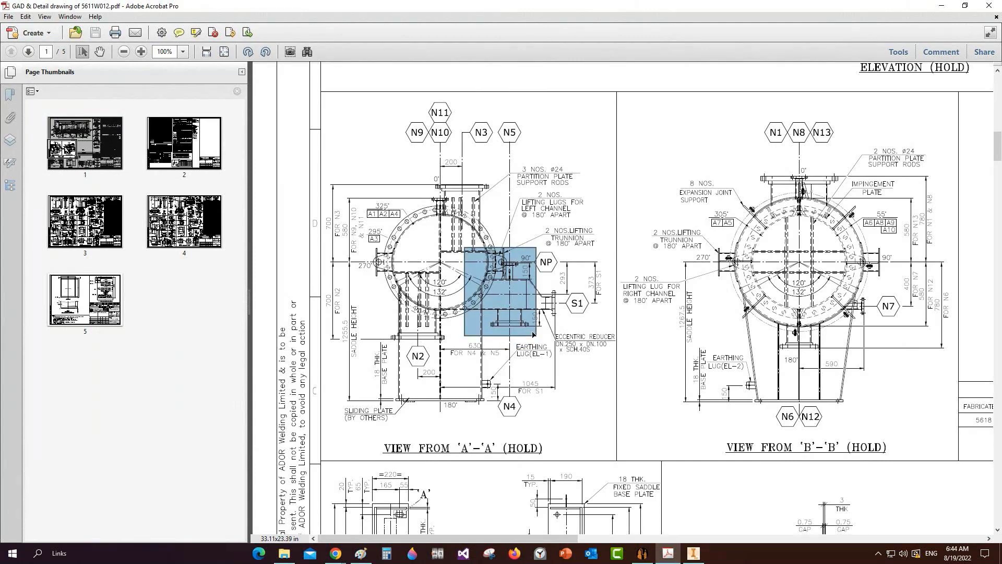
click(524, 271)
drag(504, 253, 519, 292)
Step: Add a shell nozzle named S1 to Can-2 in Static Equipment Generator and open its parameters
click(642, 553)
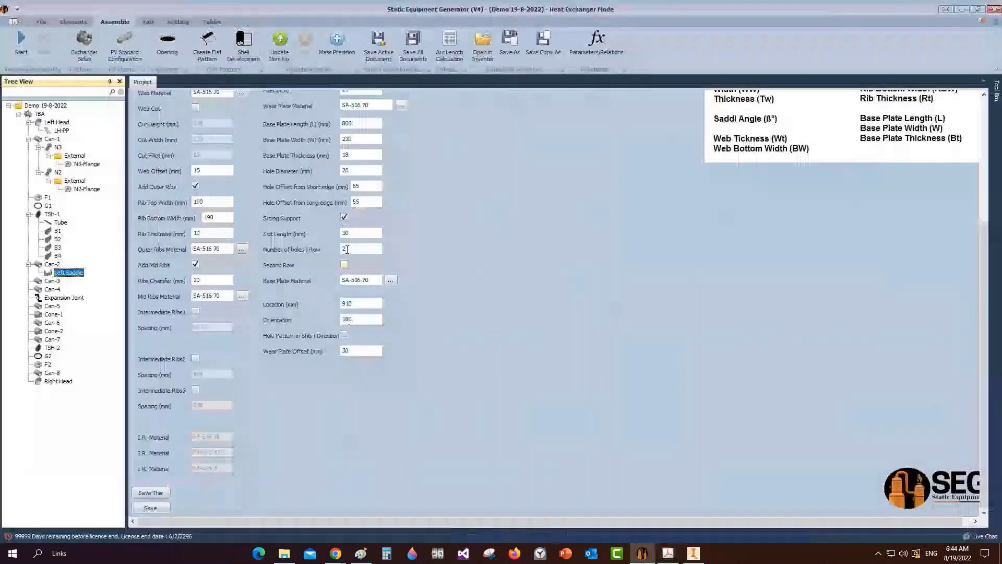
click(52, 264)
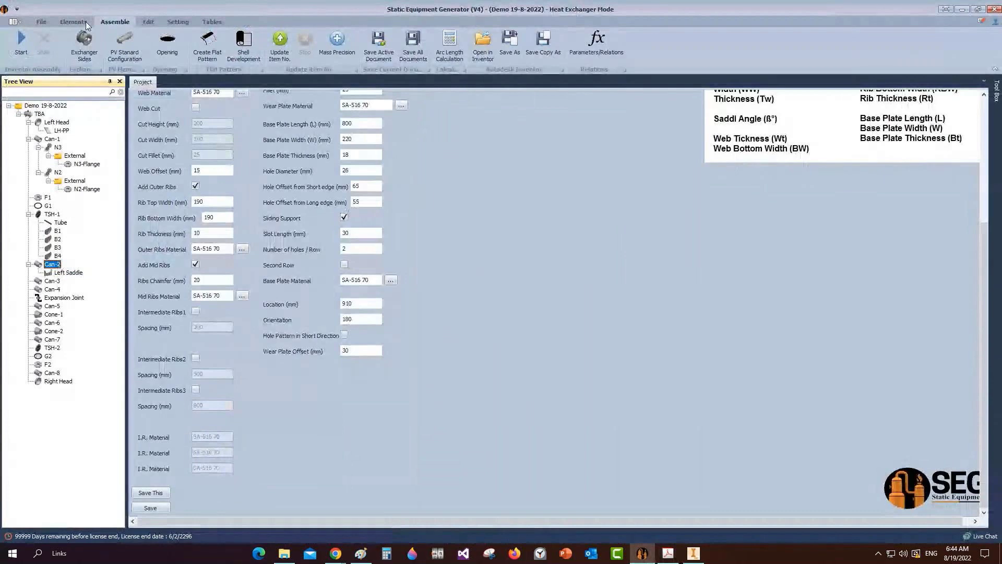
click(85, 24)
click(258, 52)
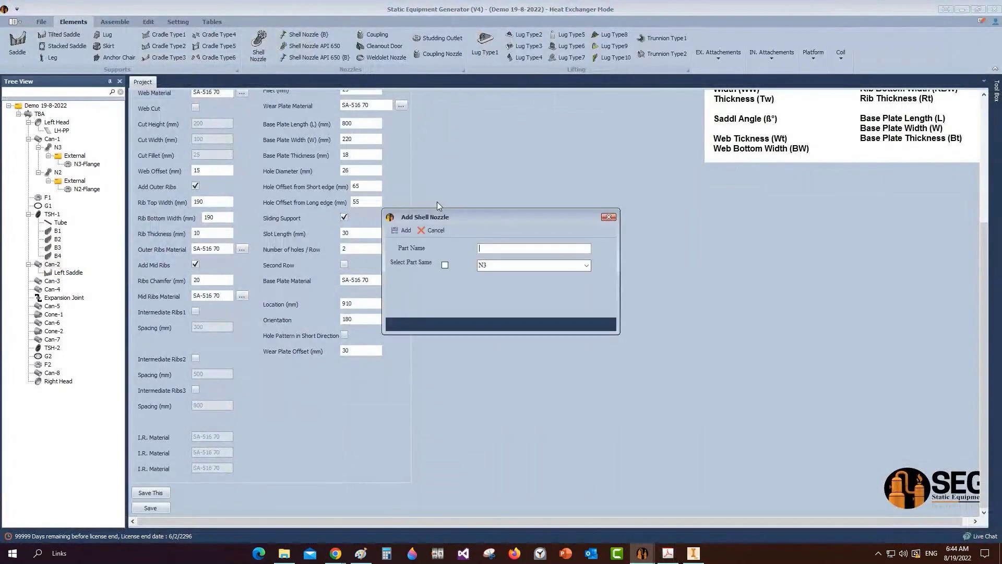
text(S1)
key(Return)
click(57, 283)
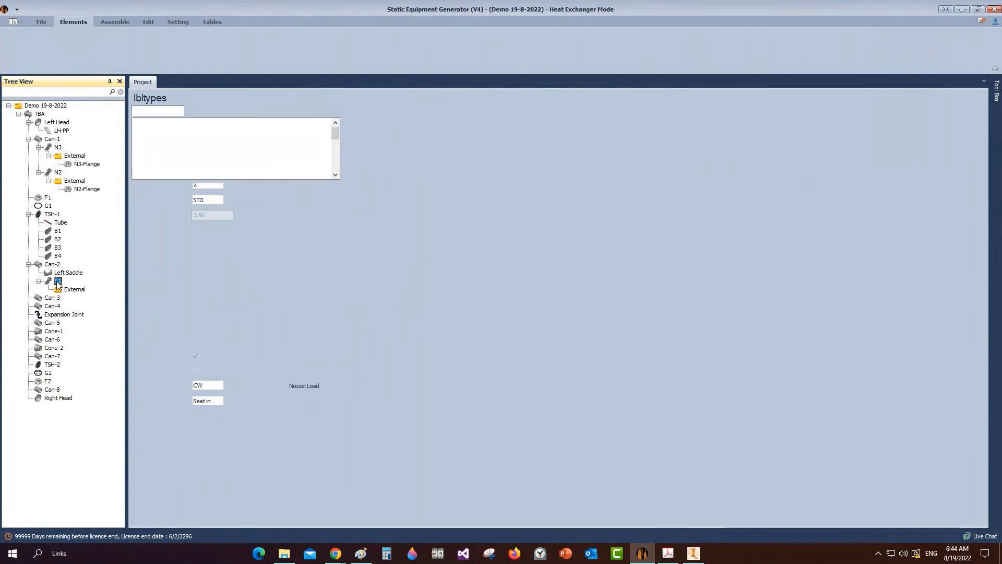
Step: Look up S1 in the PDF nozzle schedule and set the nozzle's size to 10 and its schedule to 80S
click(663, 555)
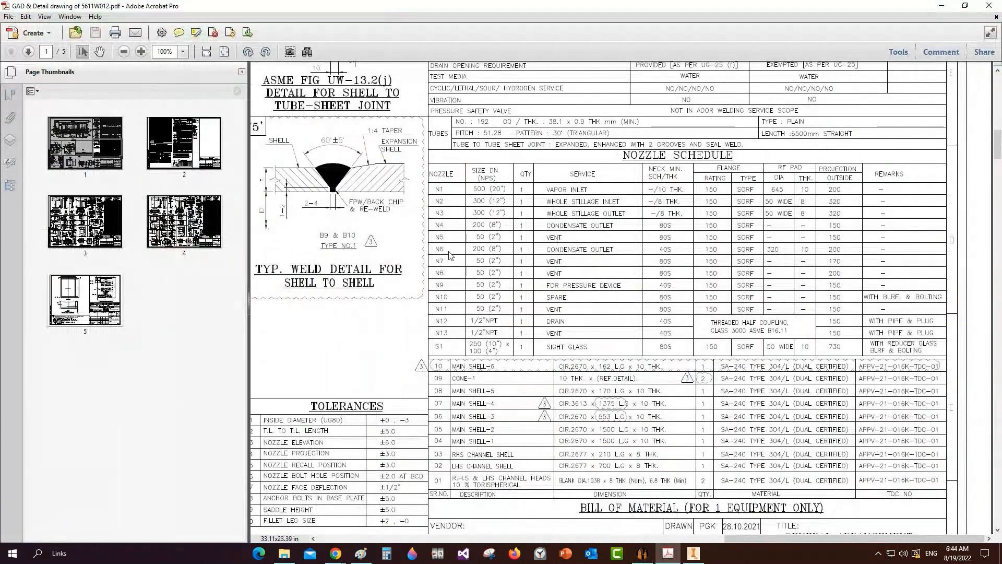
drag(448, 340, 527, 360)
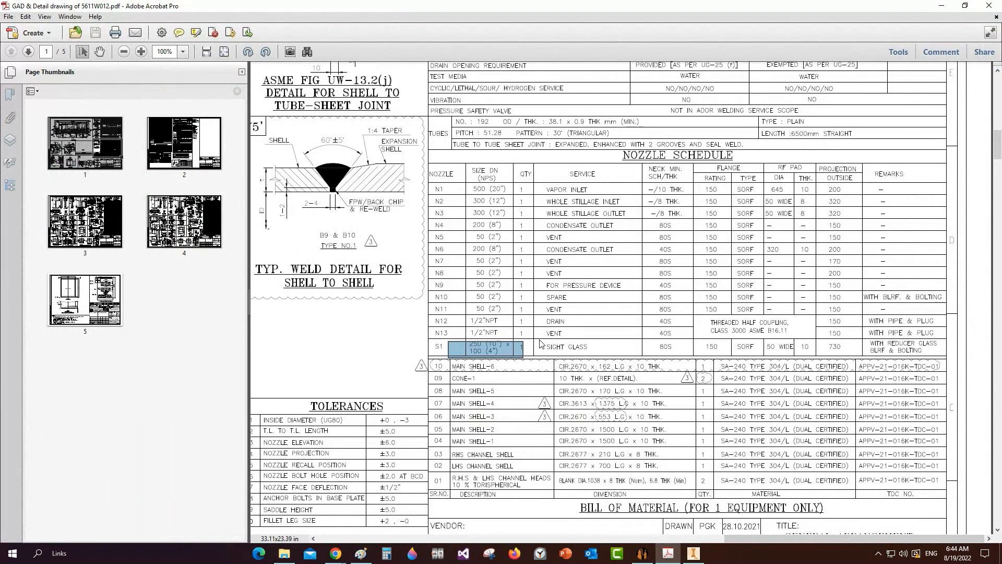
click(492, 351)
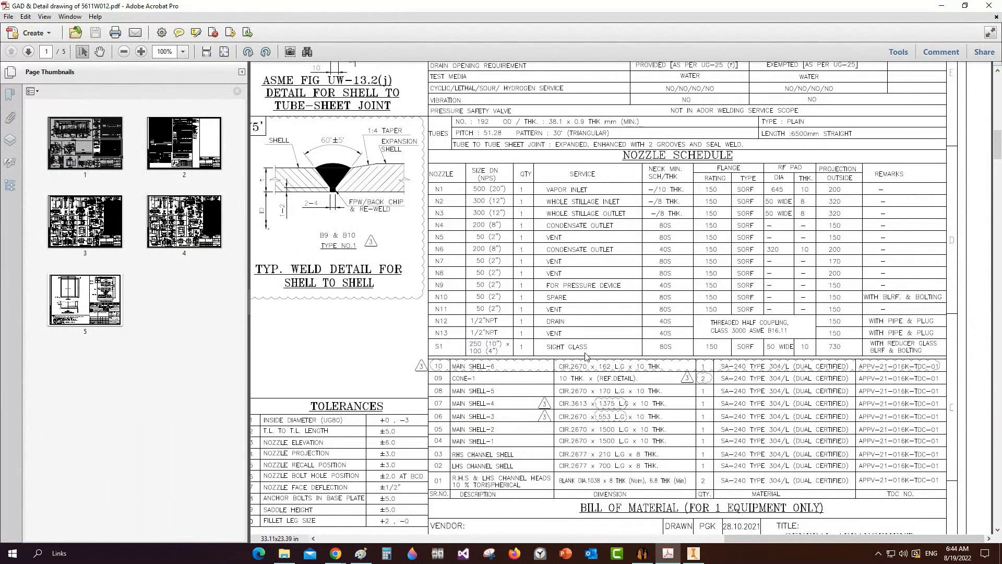
drag(656, 344, 689, 355)
key(alt+Tab)
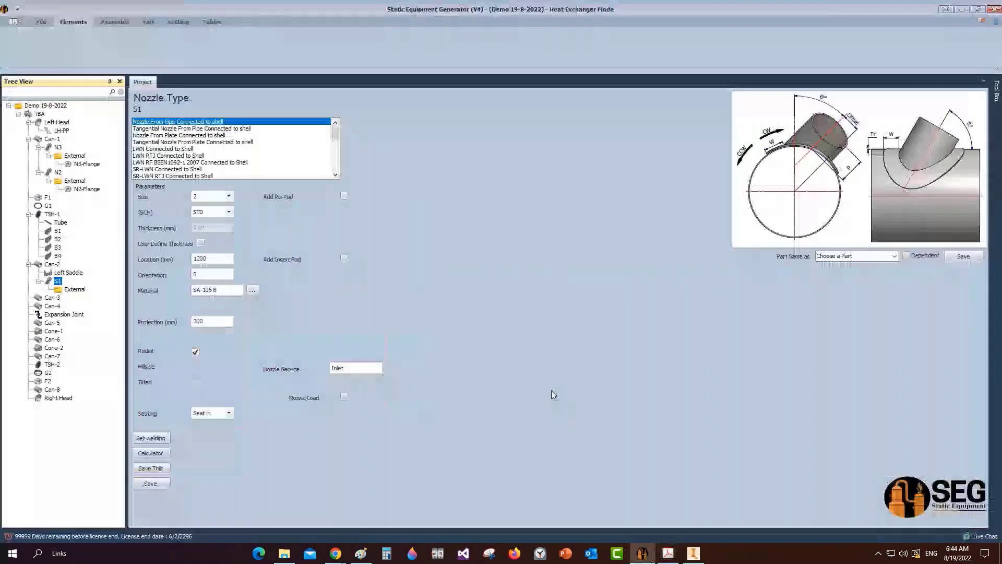
click(228, 197)
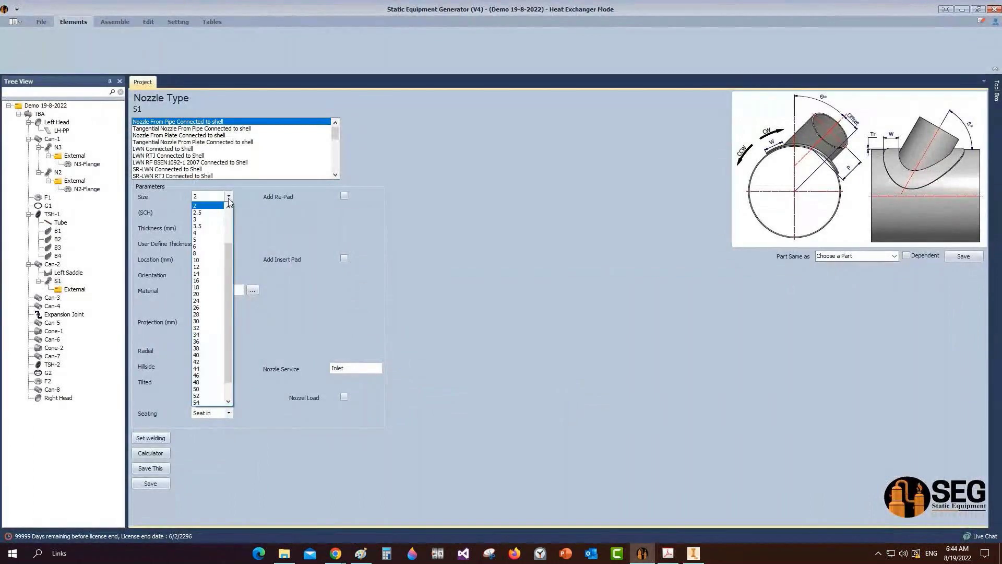
click(208, 260)
click(228, 212)
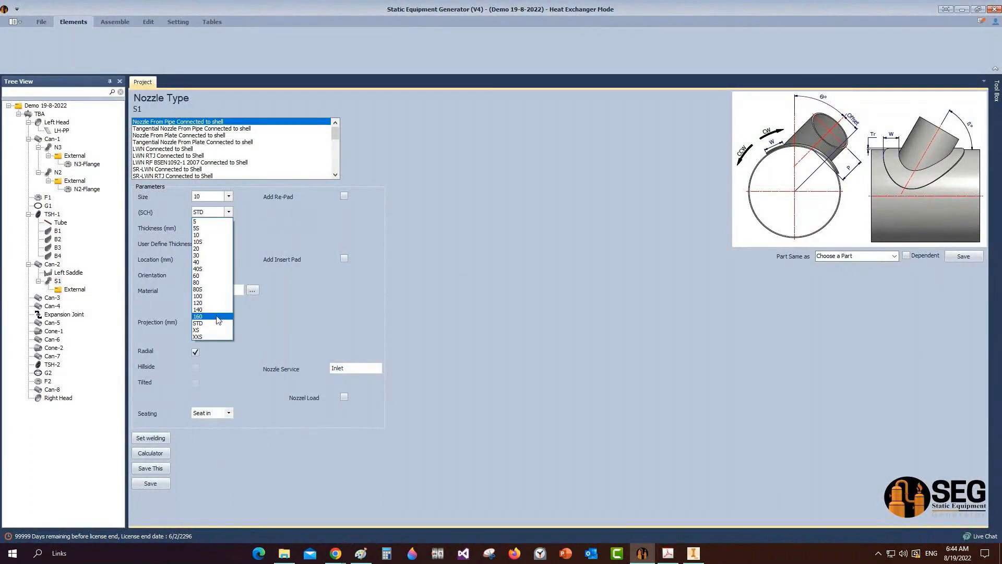
click(209, 289)
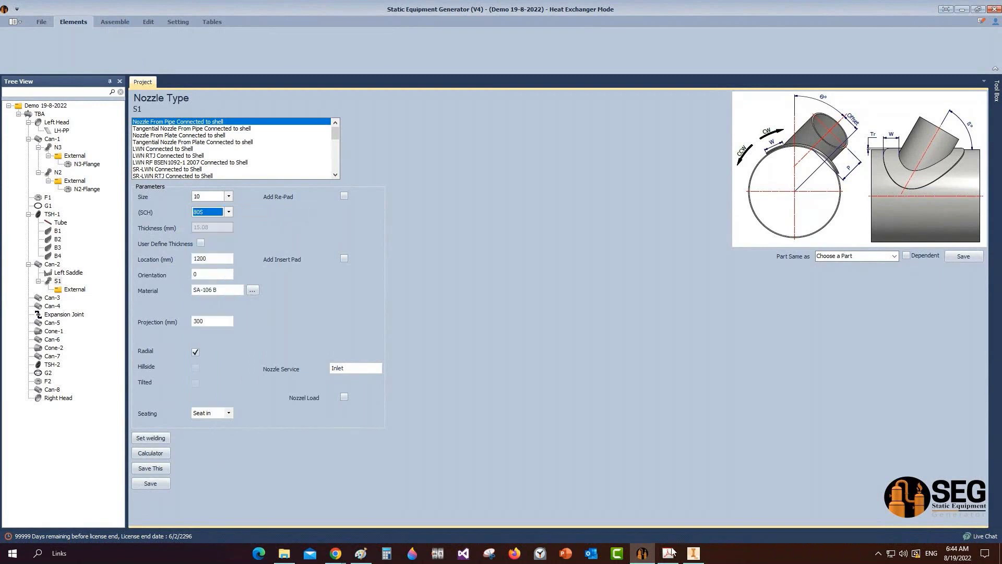
Step: Look up S1's reinforcement pad in the PDF nozzle schedule and add a re-pad 50 mm wide to the nozzle in Static Equipment Generator
click(671, 553)
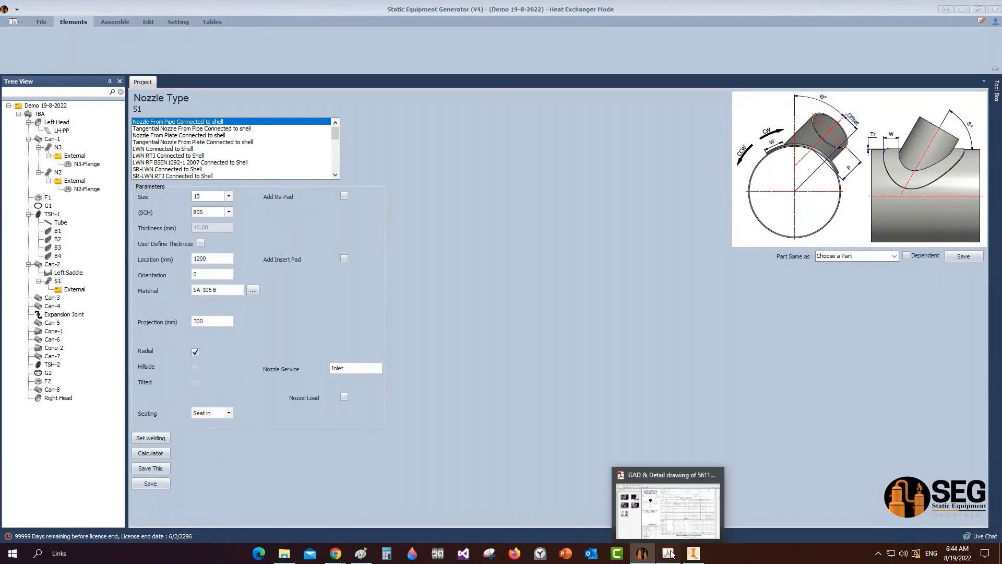
click(669, 509)
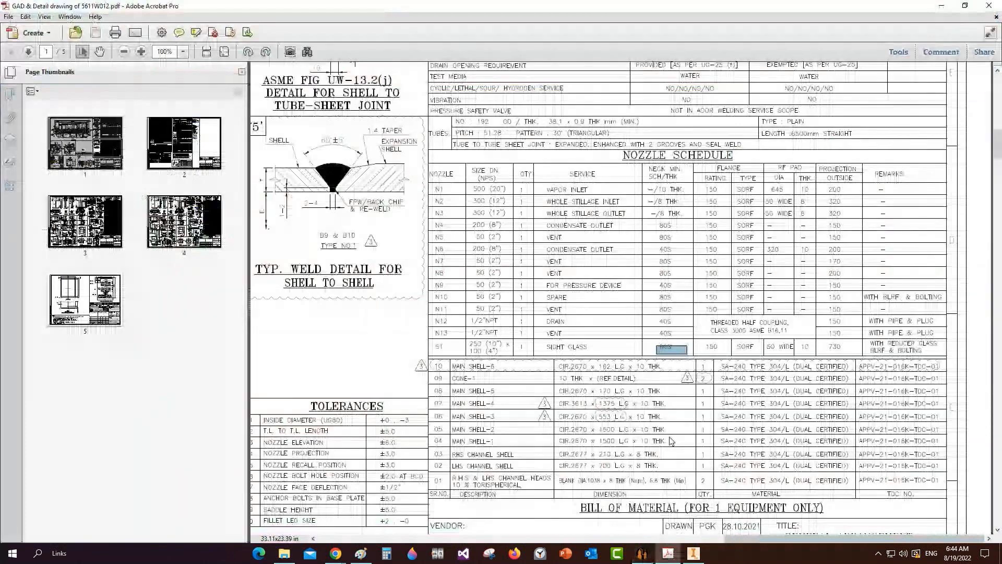
drag(765, 341, 806, 355)
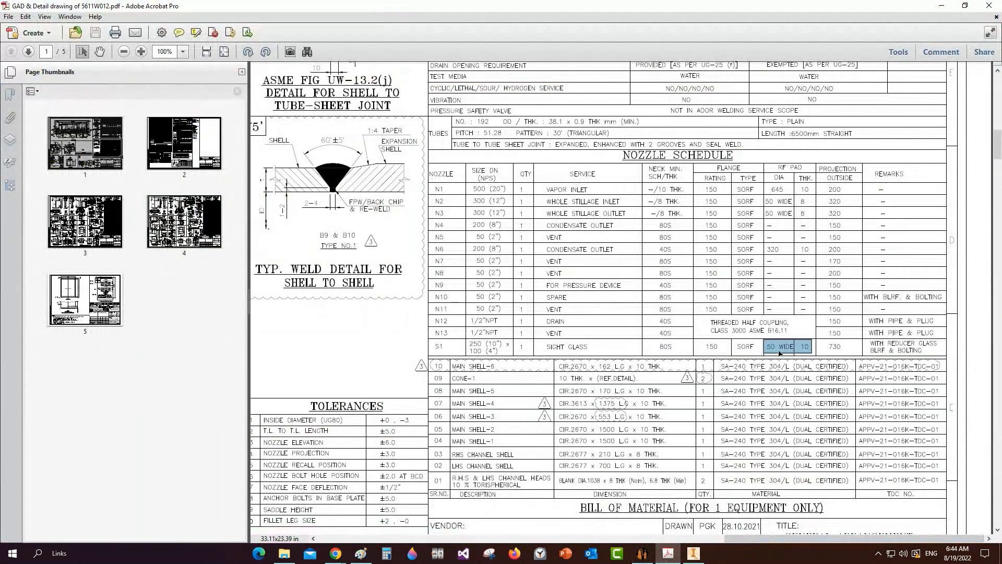
click(642, 554)
click(344, 195)
drag(360, 212, 307, 218)
text(50)
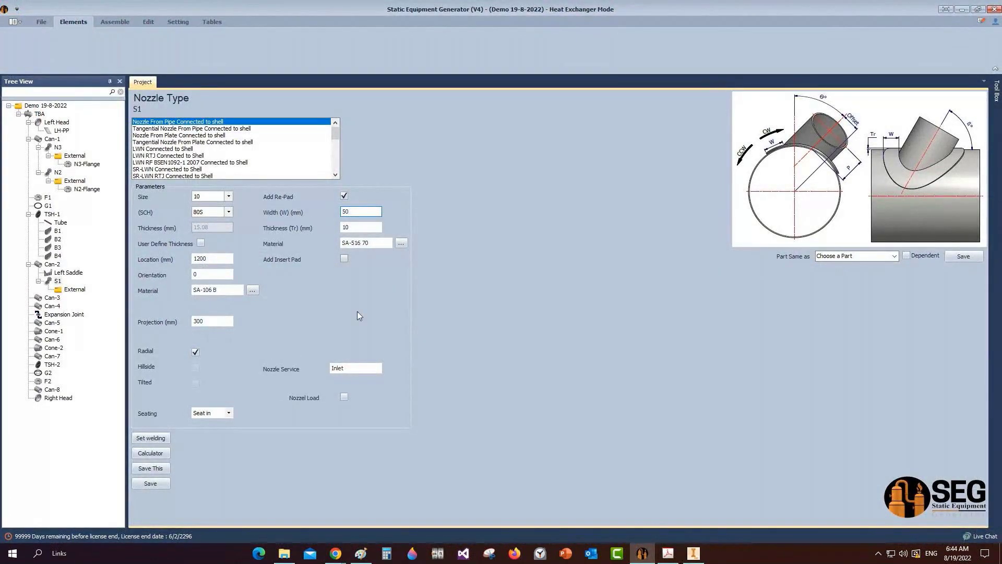
Step: Set S1's location to 385 mm and, after checking view A-A in the PDF, its orientation to 90
drag(219, 262, 148, 259)
text(385)
key(Tab)
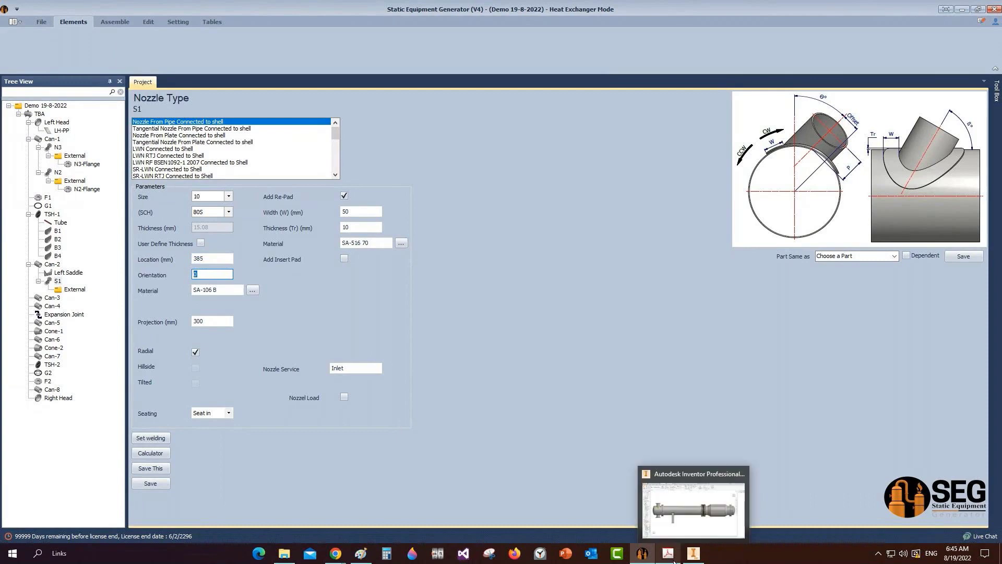
mouse_move(663, 556)
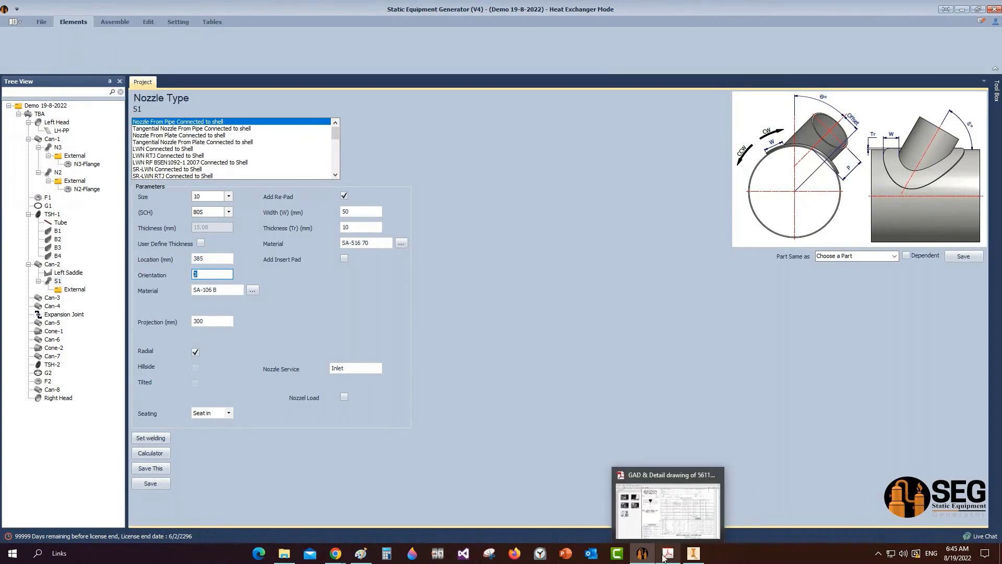
click(663, 556)
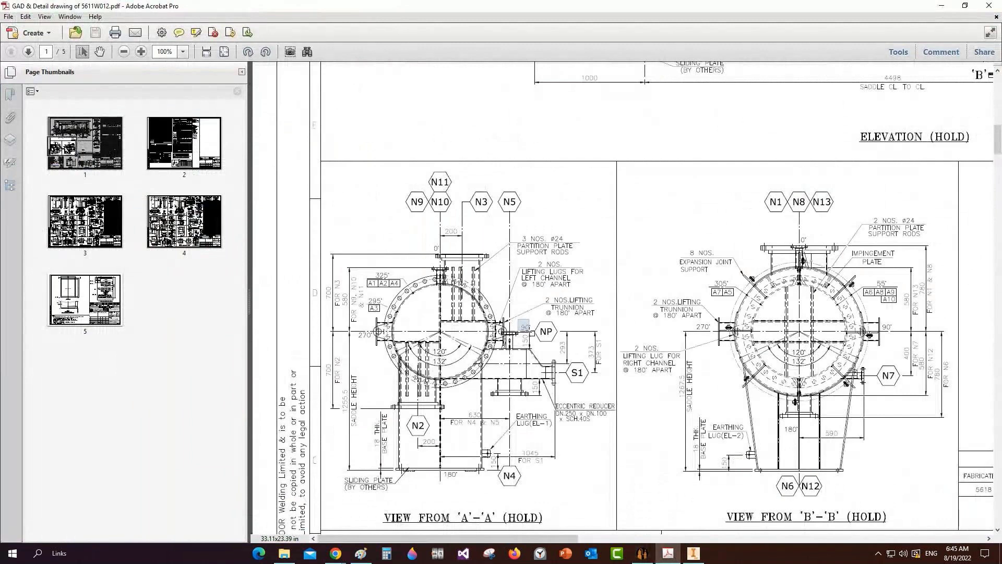
drag(529, 331, 572, 359)
click(642, 553)
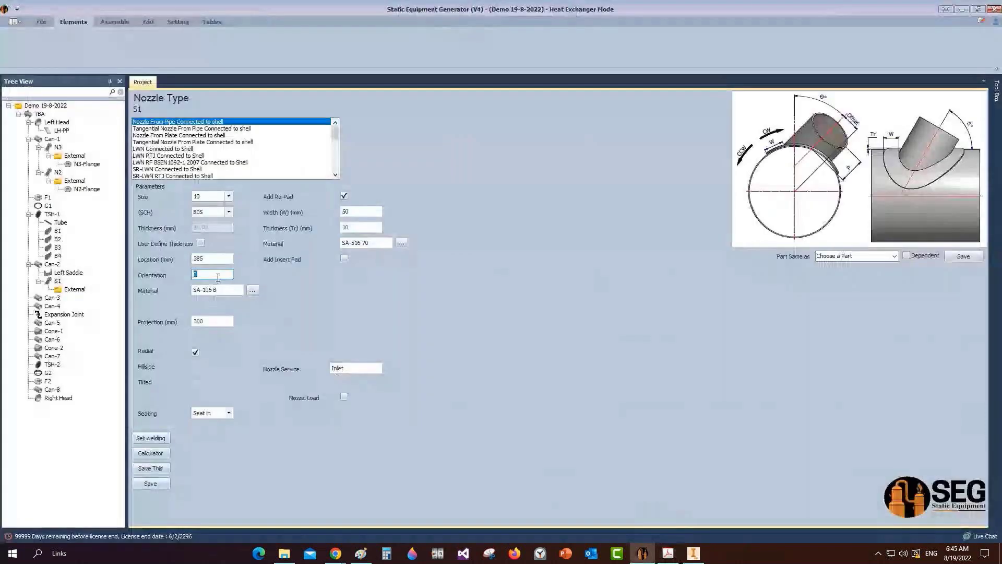
text(90)
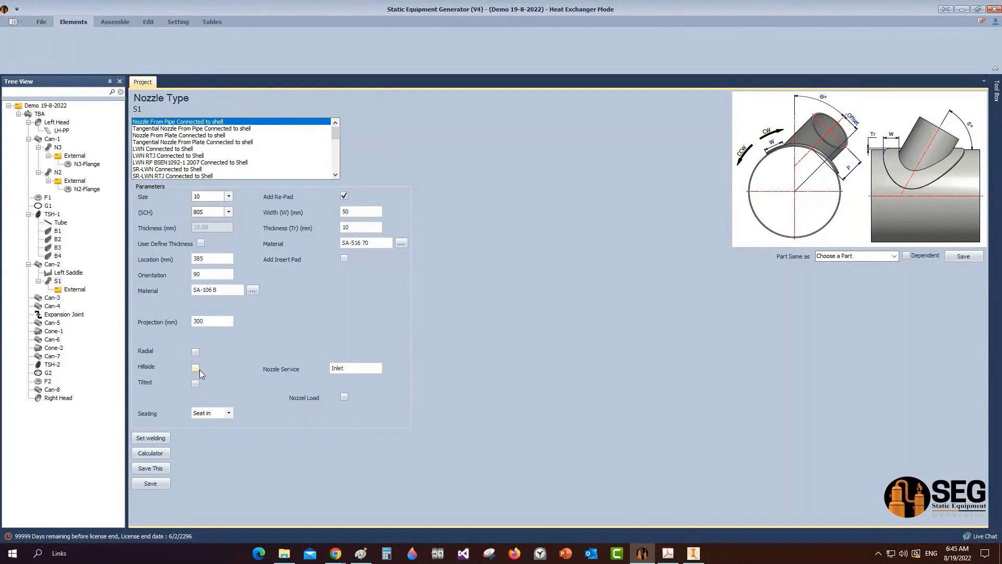
Step: Make S1 a hillside nozzle with a 293 mm offset, recheck view A-A in the PDF, and save the nozzle
click(195, 368)
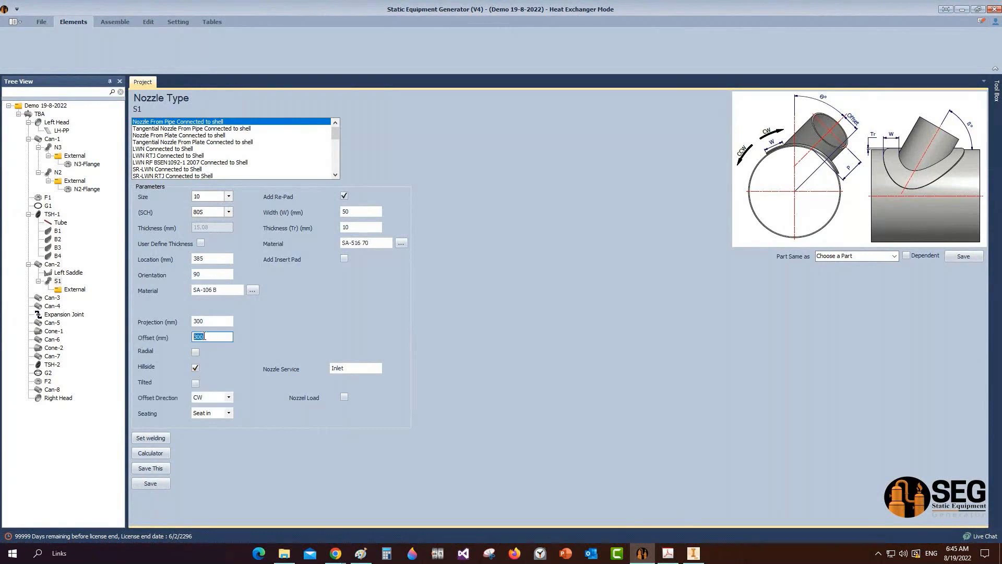
text(293)
click(673, 551)
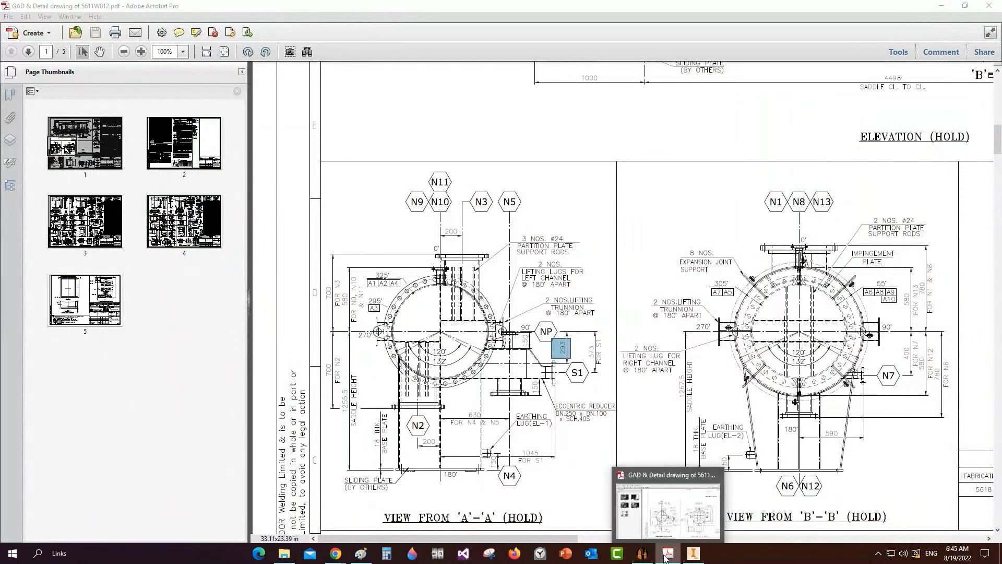
click(664, 557)
click(162, 482)
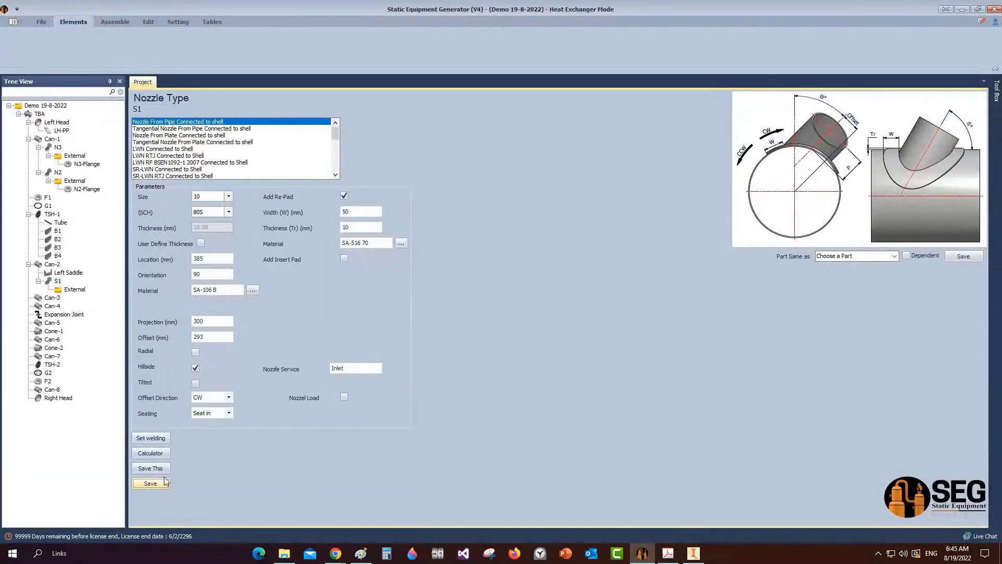
Step: Calculate S1's projection with the Nozzle Calculator from a vessel centreline projection of 780 mm and save the result to the nozzle
click(150, 453)
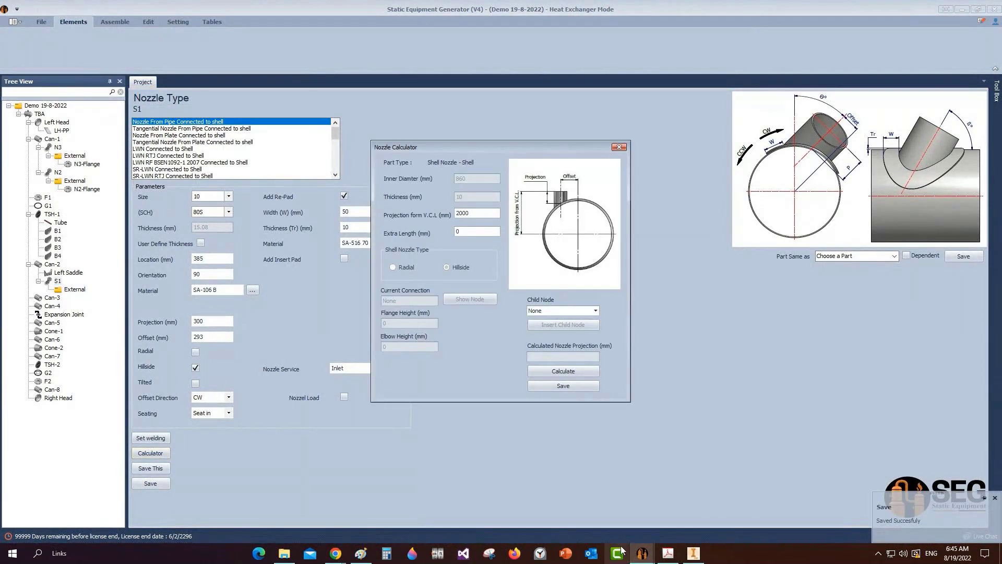
drag(493, 218, 379, 214)
text(780)
click(550, 370)
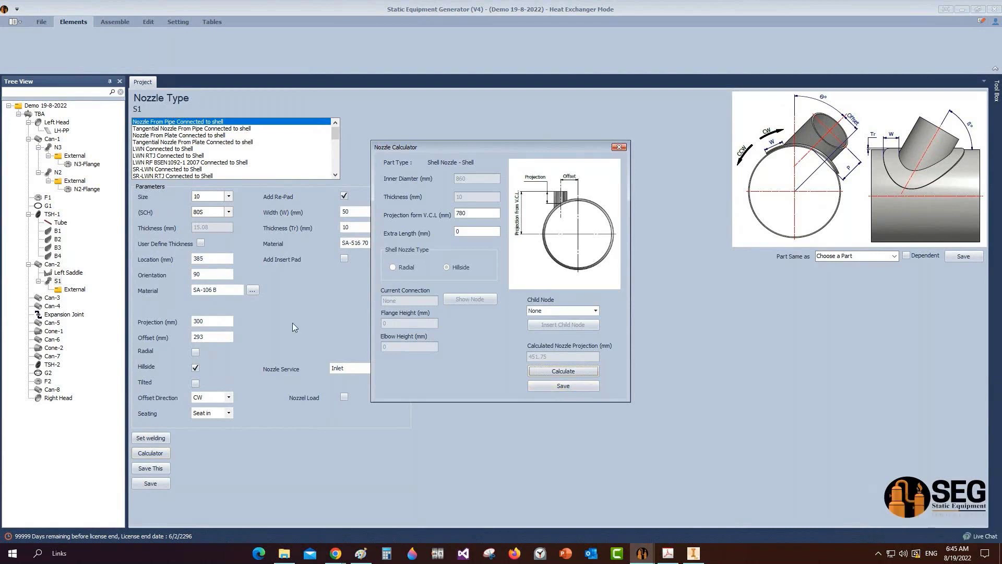
click(563, 385)
double_click(208, 321)
Step: Generate the S1 nozzle assembly in Inventor and inspect the nozzle on the shell beside the left saddle
click(85, 289)
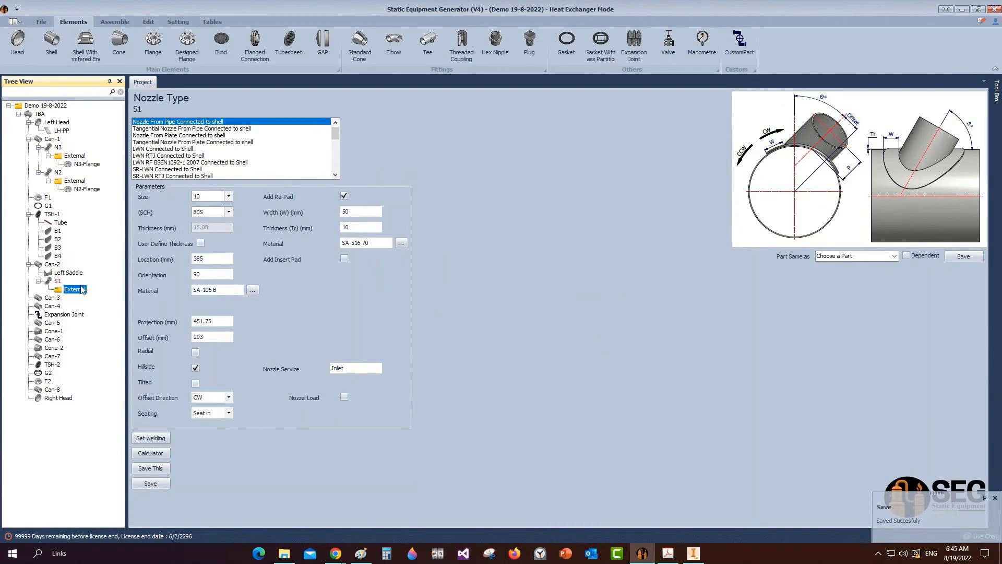
click(115, 22)
click(21, 49)
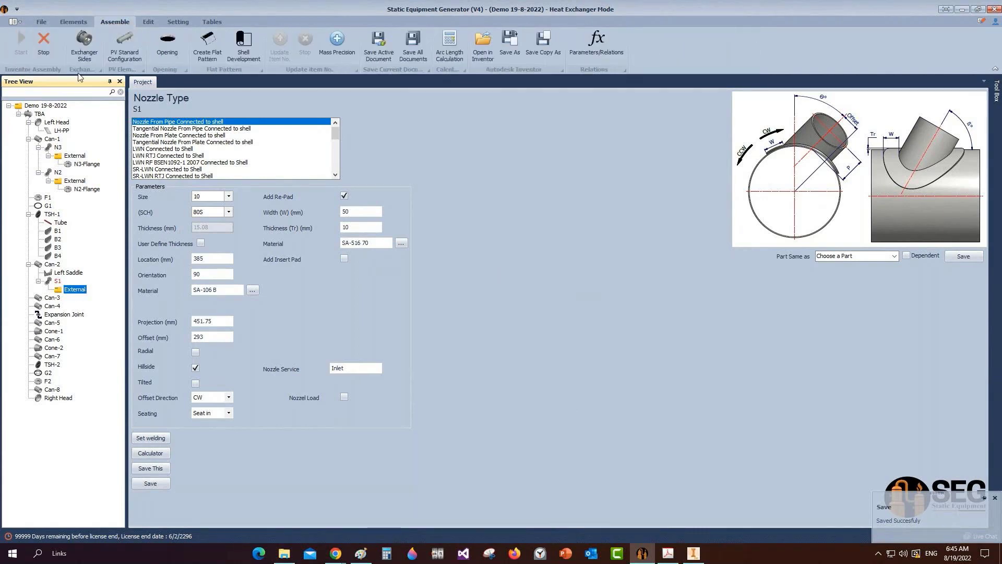
mouse_move(668, 553)
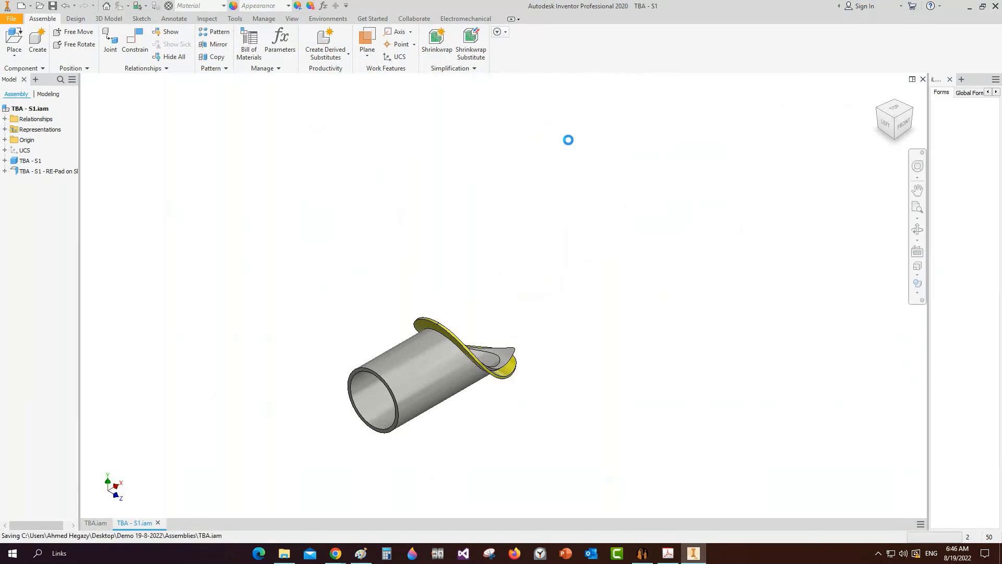
click(917, 229)
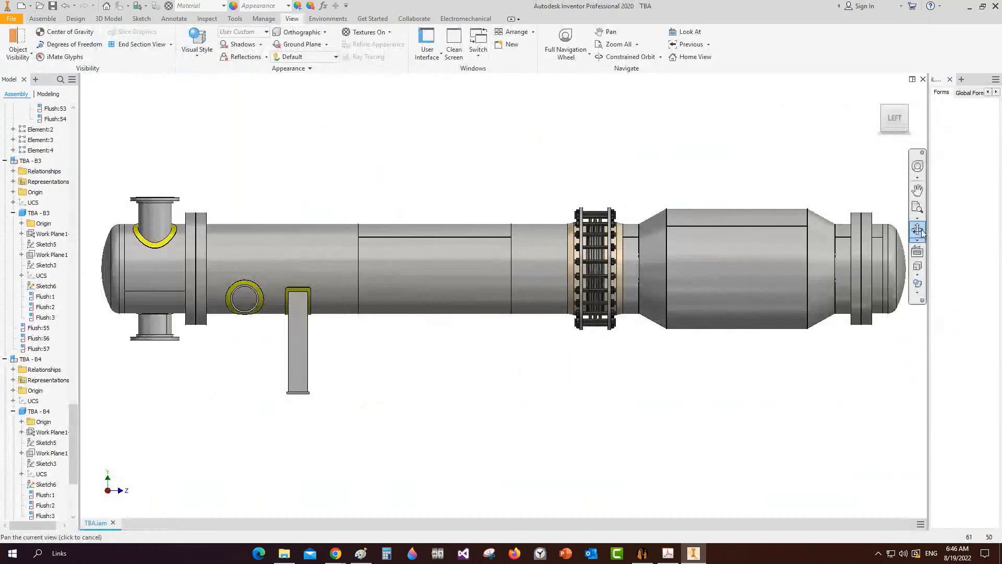
drag(542, 282, 600, 329)
scroll(261, 412, down, 5)
middle_drag(600, 328, 517, 207)
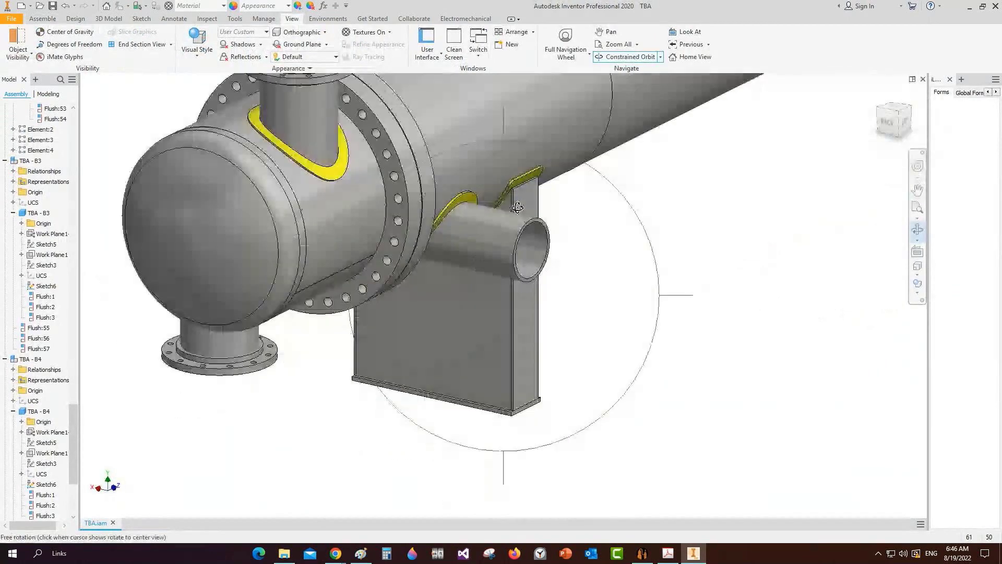
key(Escape)
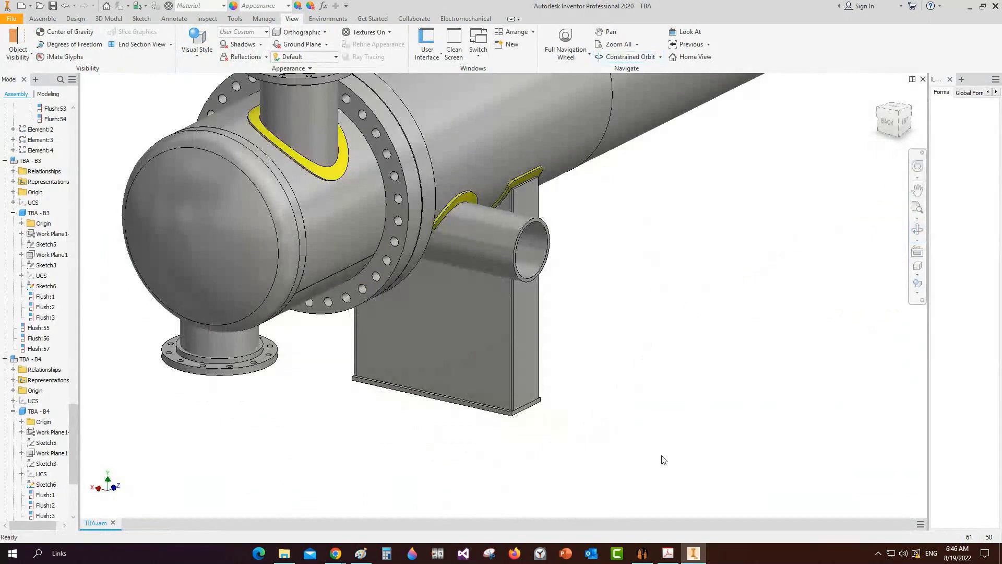
Step: Locate nozzle N4 in view A-A of the PDF and select nozzle S1 in Static Equipment Generator's model tree
click(666, 555)
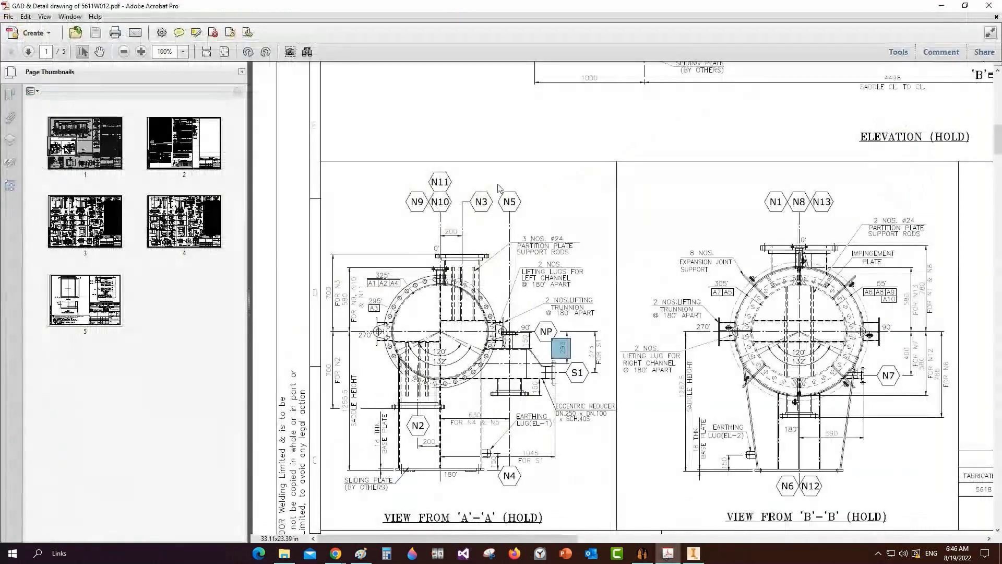
drag(495, 460, 530, 490)
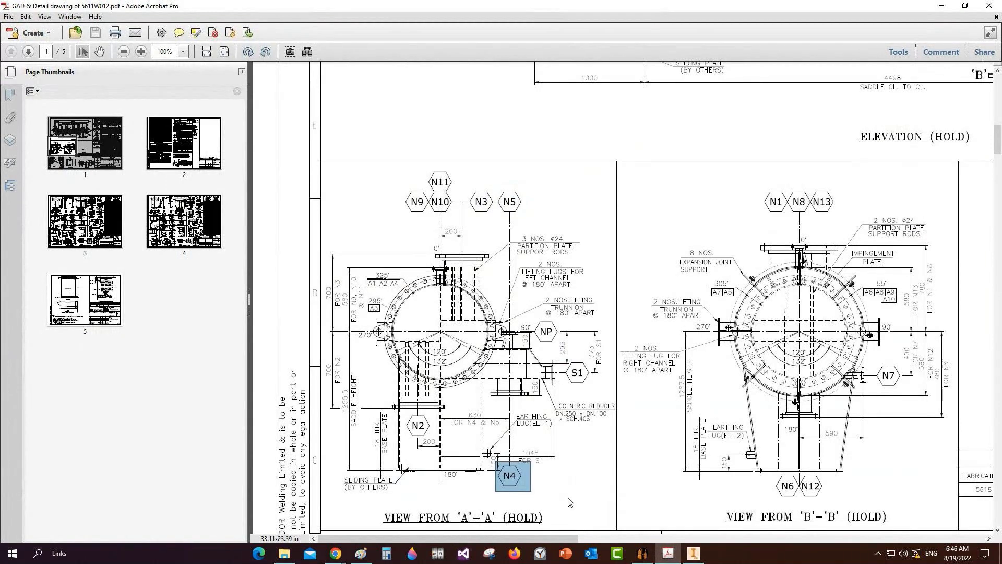
mouse_move(653, 547)
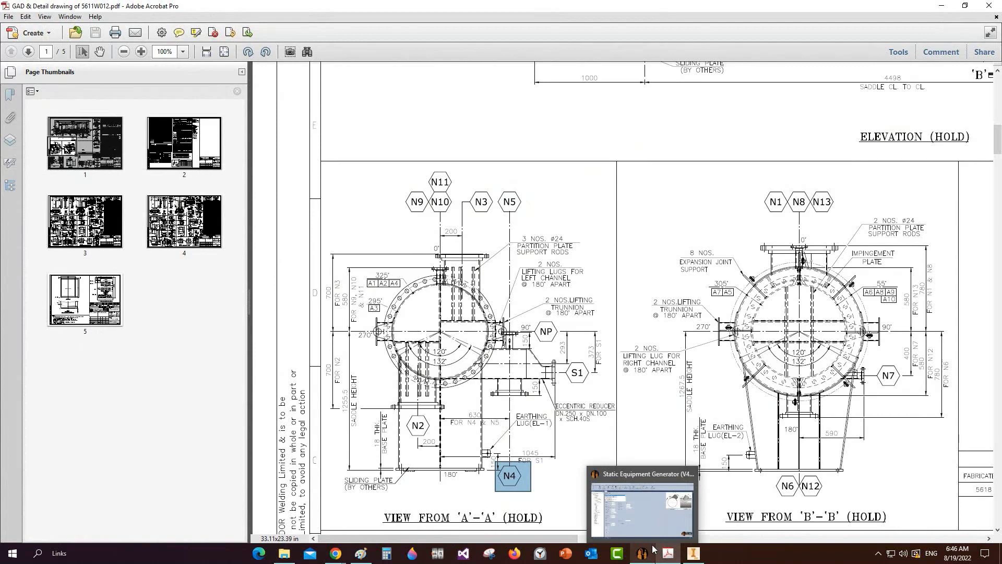
click(653, 548)
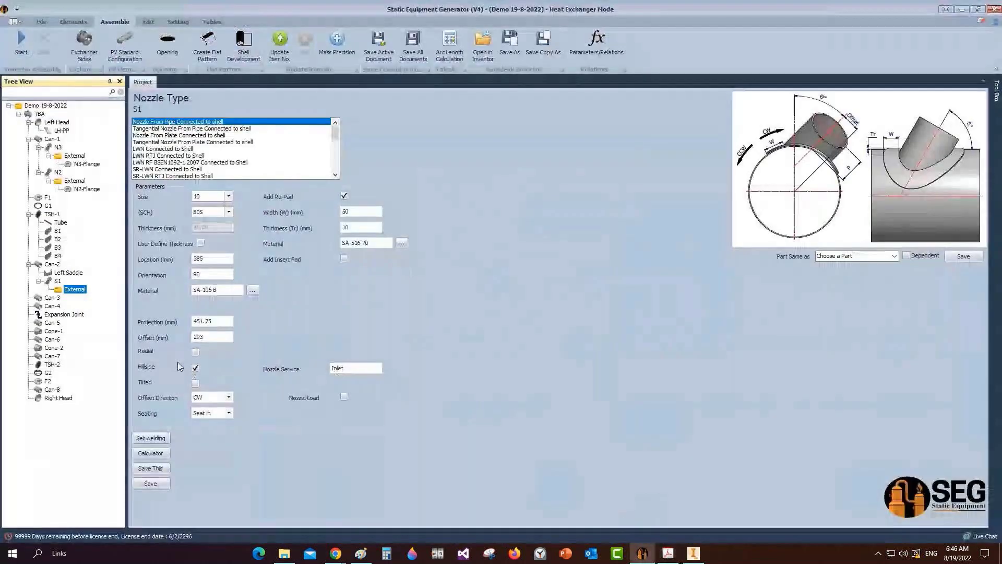
click(58, 282)
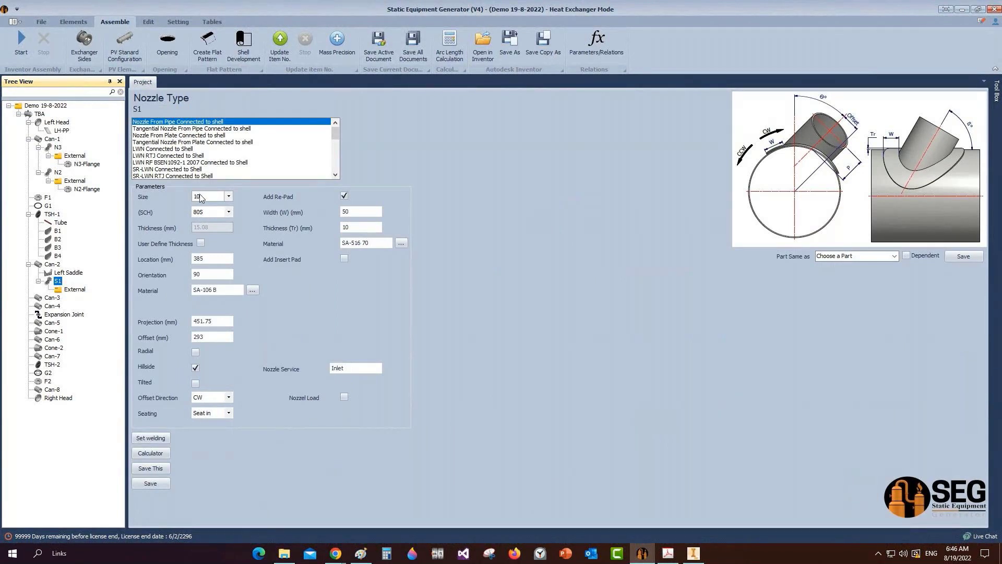
Step: Add a shell part named S1-CP under the External node of nozzle S1
click(75, 289)
click(70, 25)
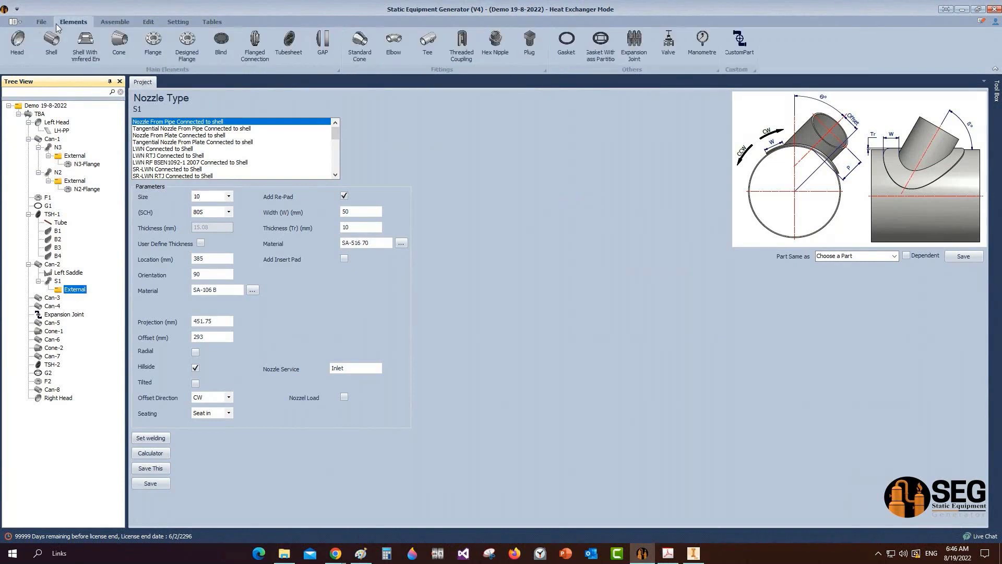
click(55, 61)
text(S)
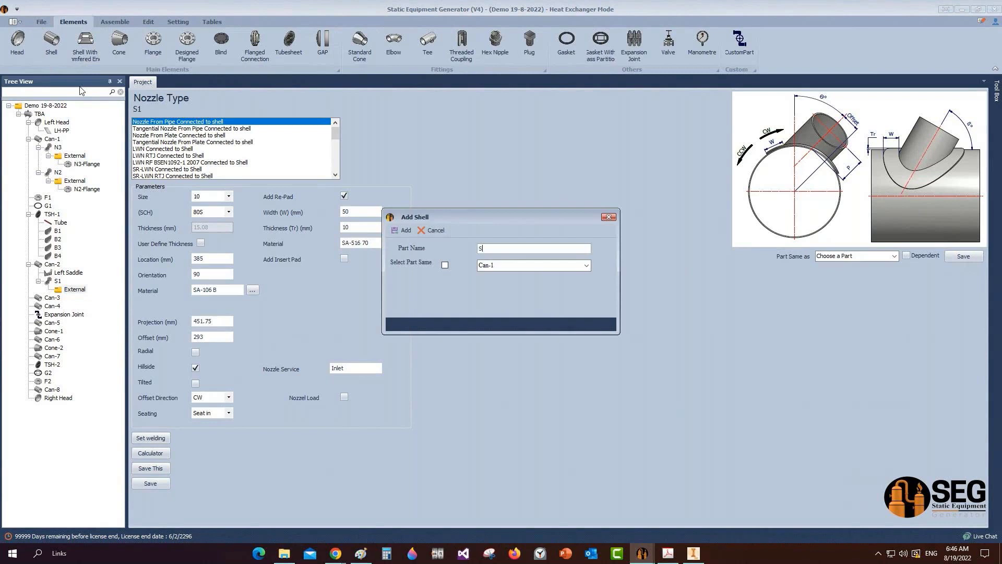
text(1-CP)
key(Return)
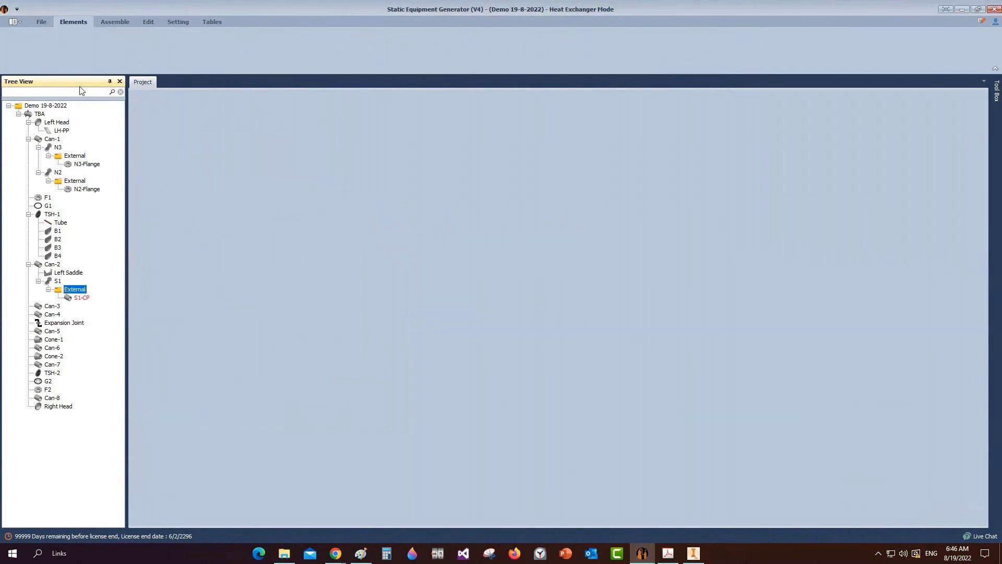
Step: Define S1-CP as a Connection Point for nozzles as a Pipe with outer diameter 10 and schedule 80S, and save it
click(65, 299)
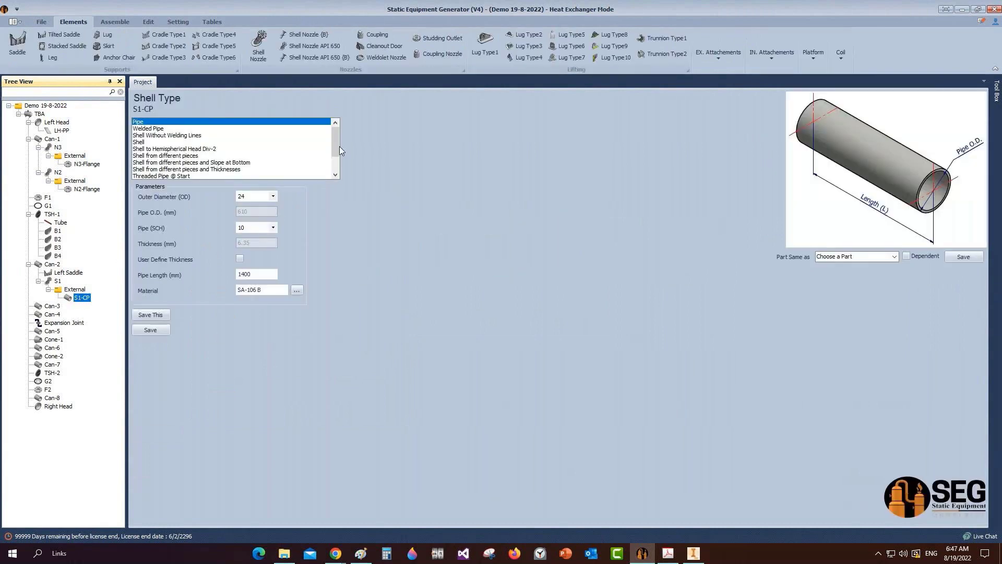
drag(336, 142, 331, 173)
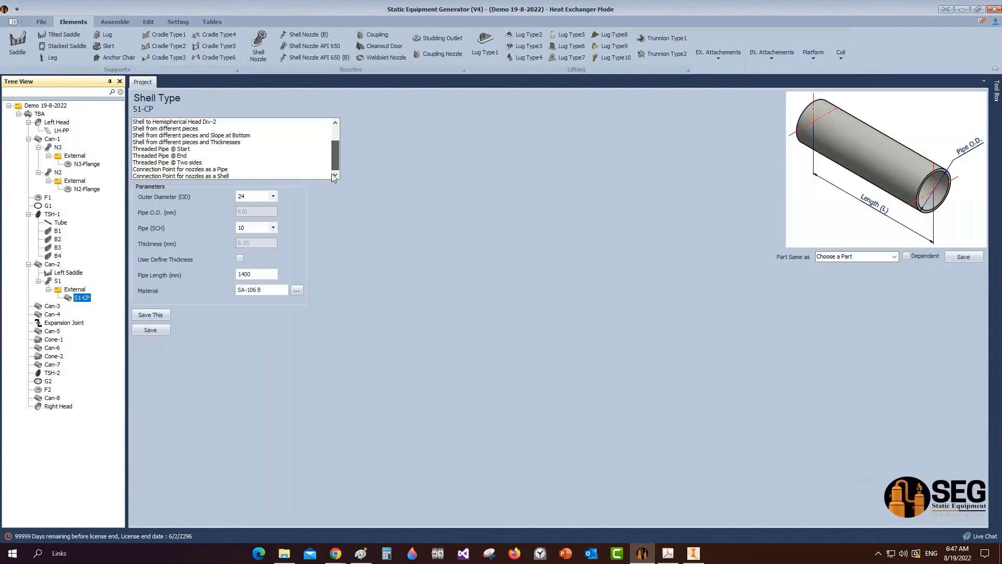
click(209, 169)
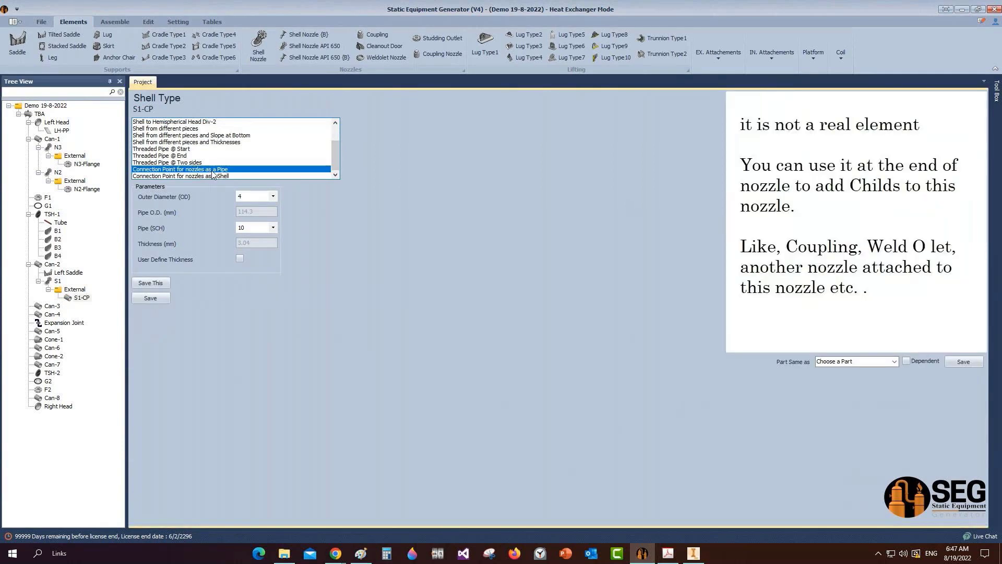
click(273, 195)
click(252, 237)
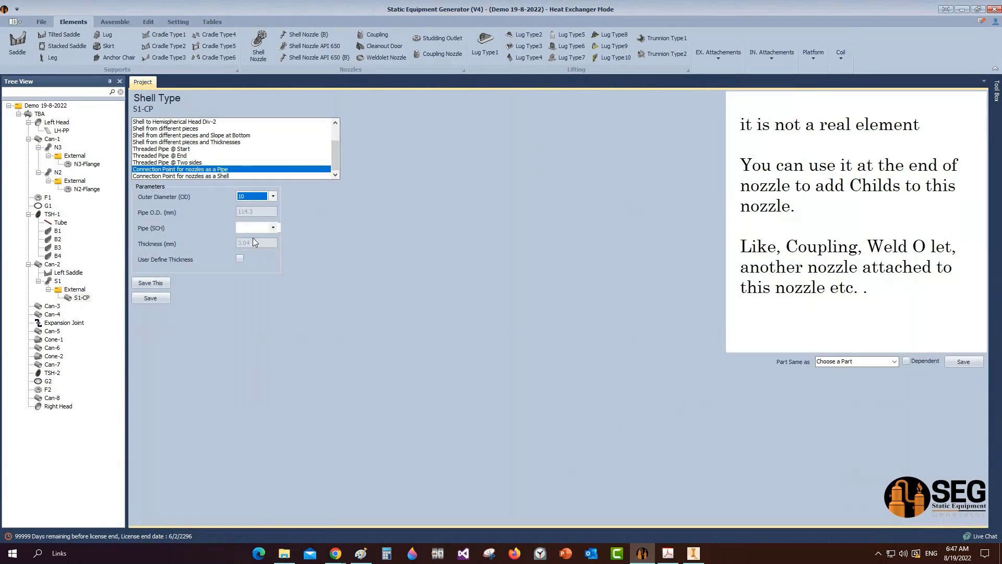
click(256, 230)
click(253, 311)
click(159, 298)
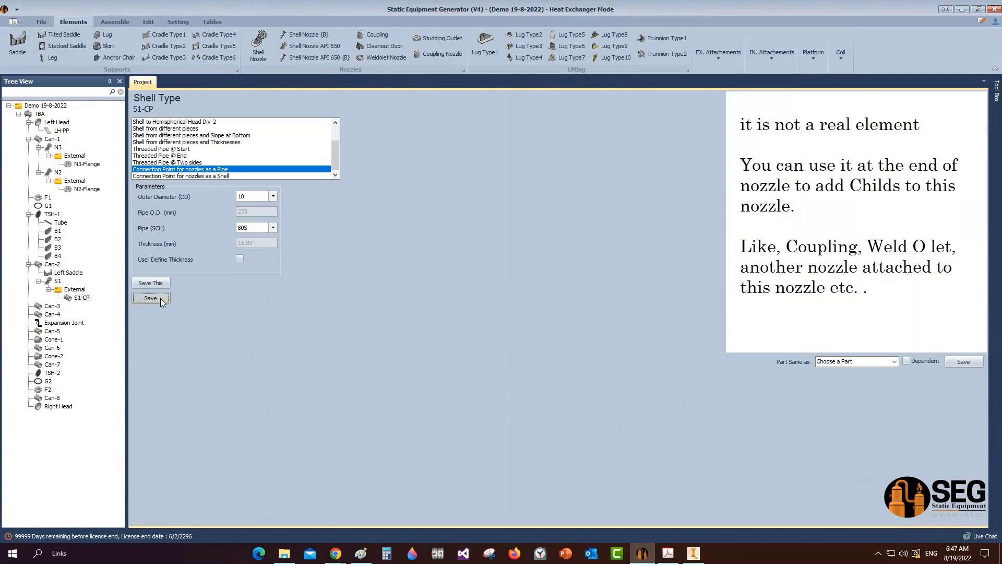
Step: Add a shell nozzle named N4 to the S1-CP connection point and open its parameters
click(75, 299)
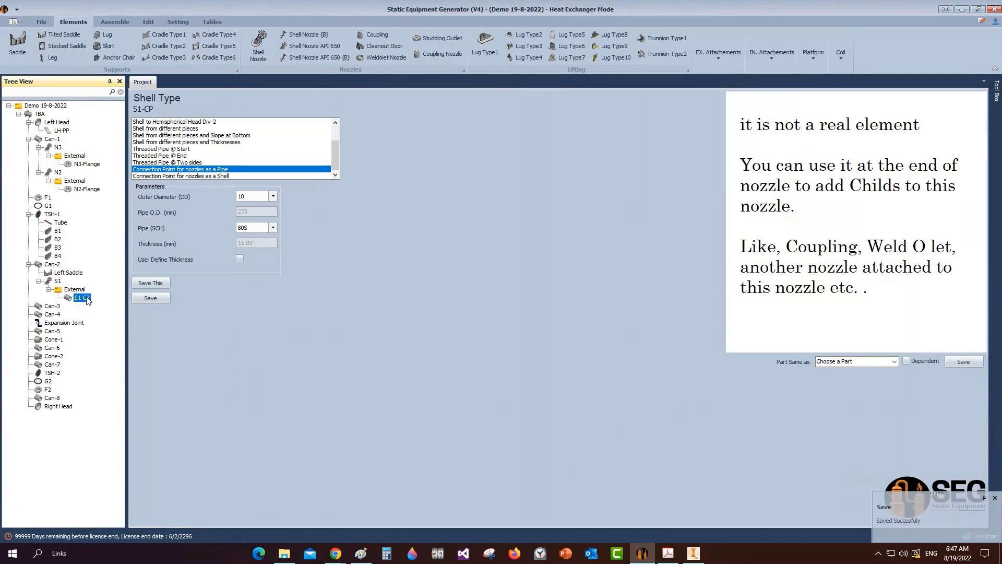
click(259, 54)
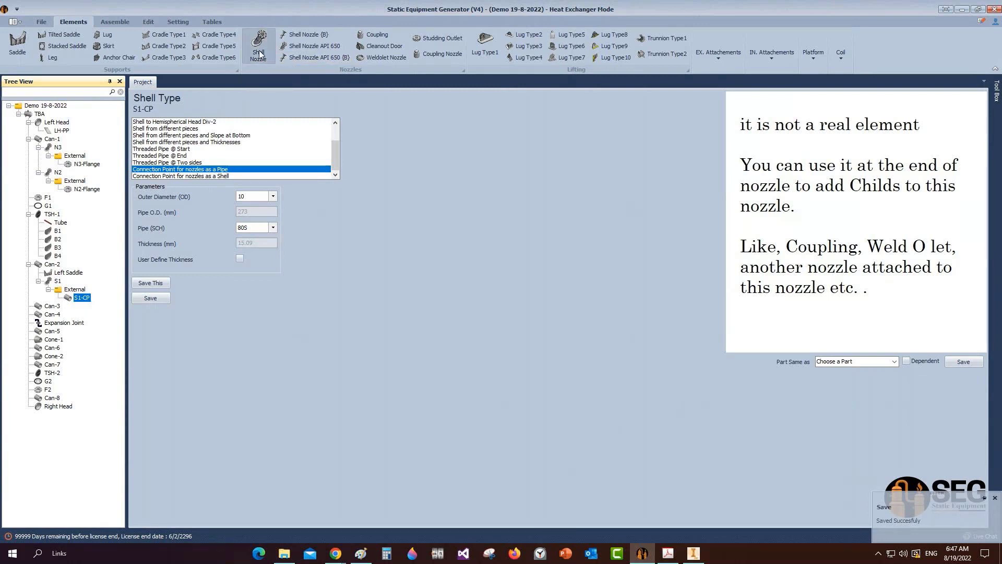
text(4)
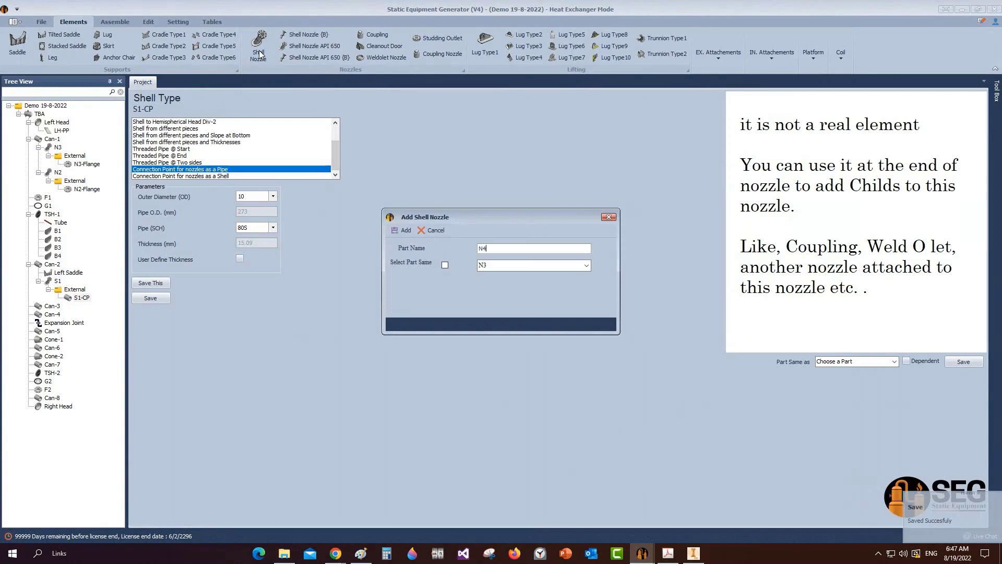
key(Return)
click(87, 307)
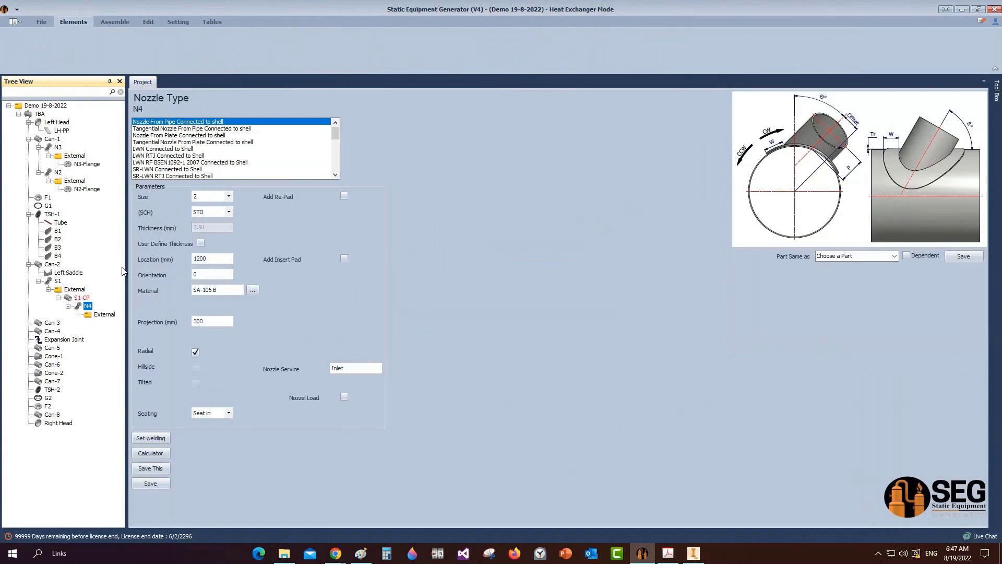
Step: Switch to the drawing PDF in Acrobat and look up nozzle N4's size, neck schedule and flange rating in the nozzle schedule
click(671, 554)
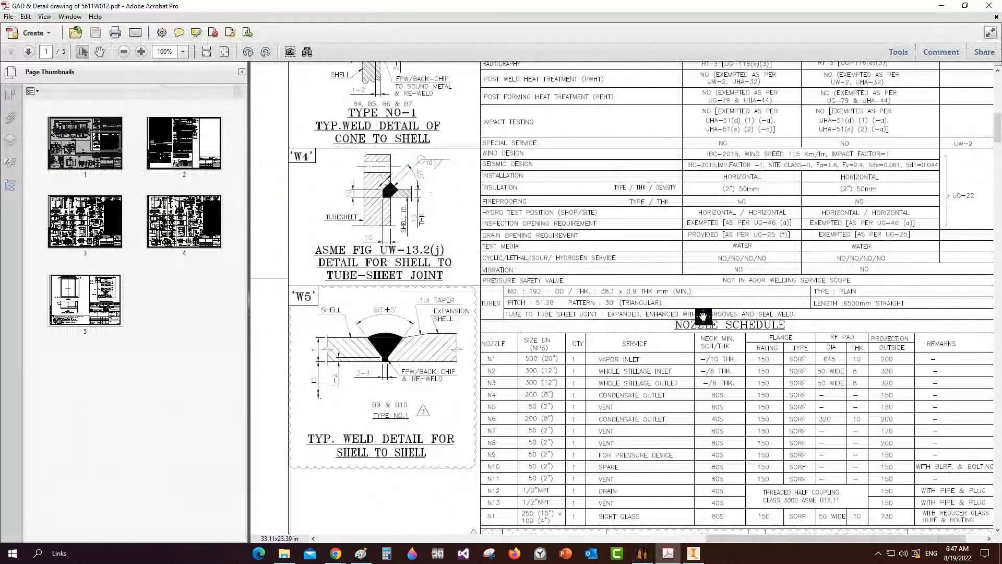
middle_drag(703, 316, 647, 179)
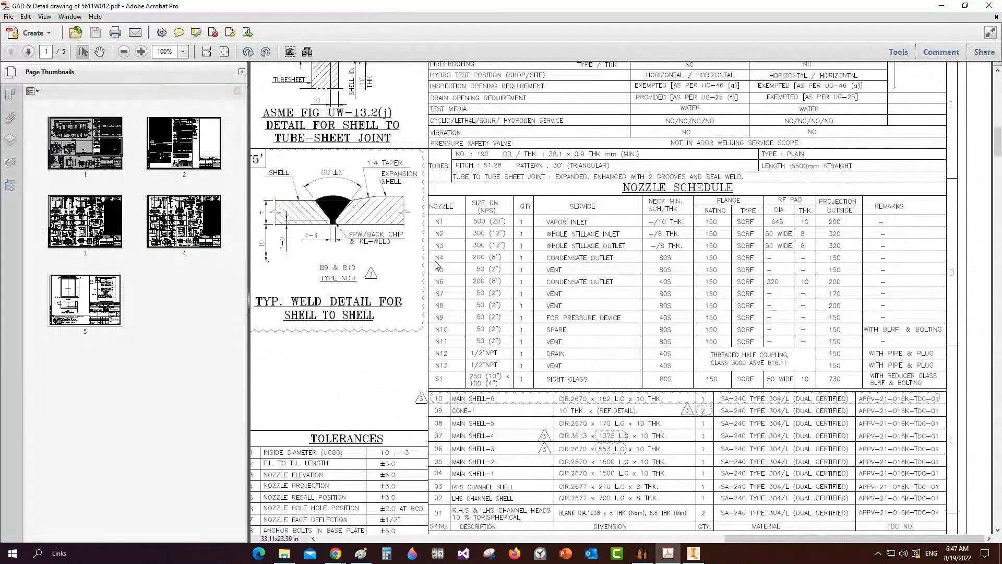
drag(435, 264, 493, 261)
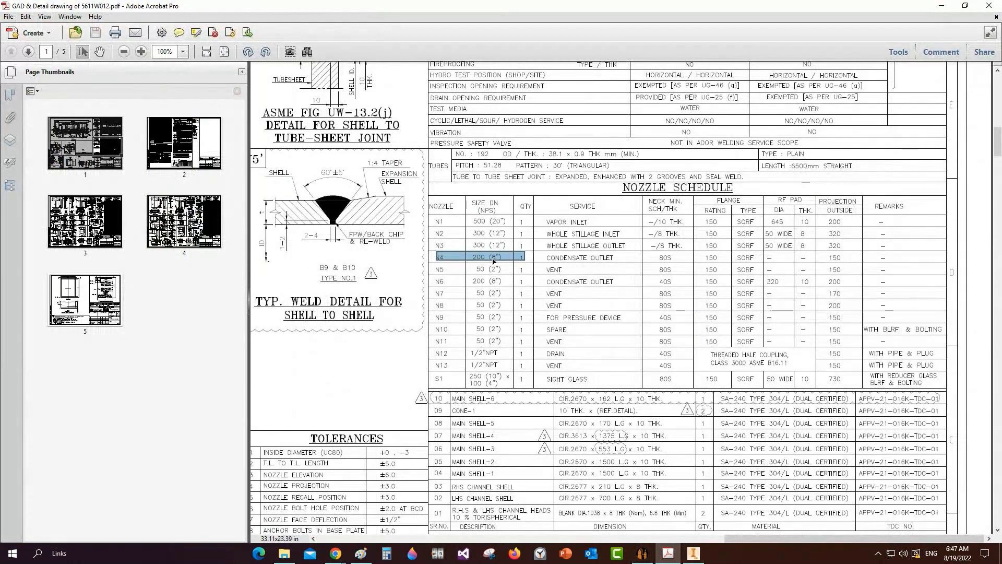
double_click(660, 259)
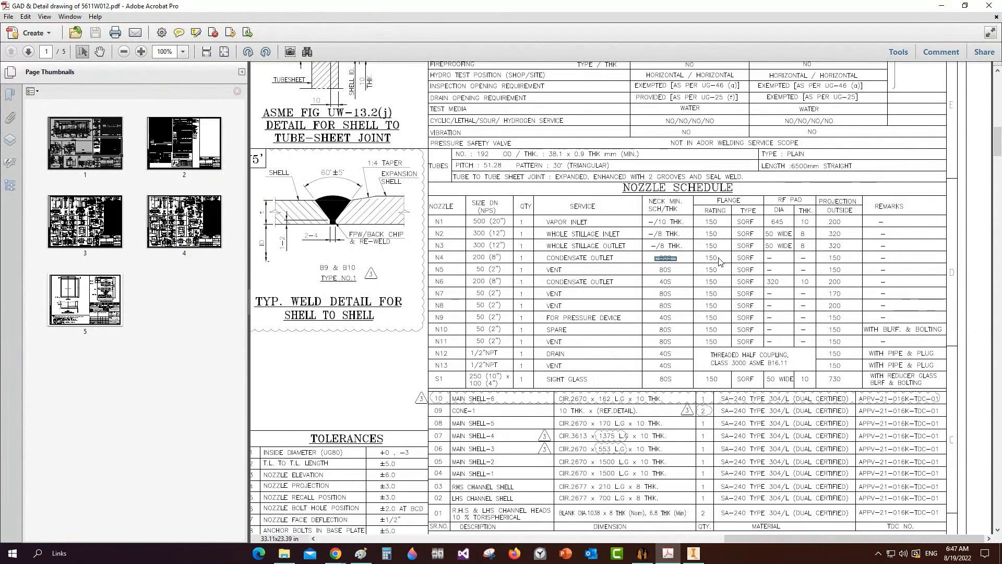
double_click(715, 258)
mouse_move(671, 556)
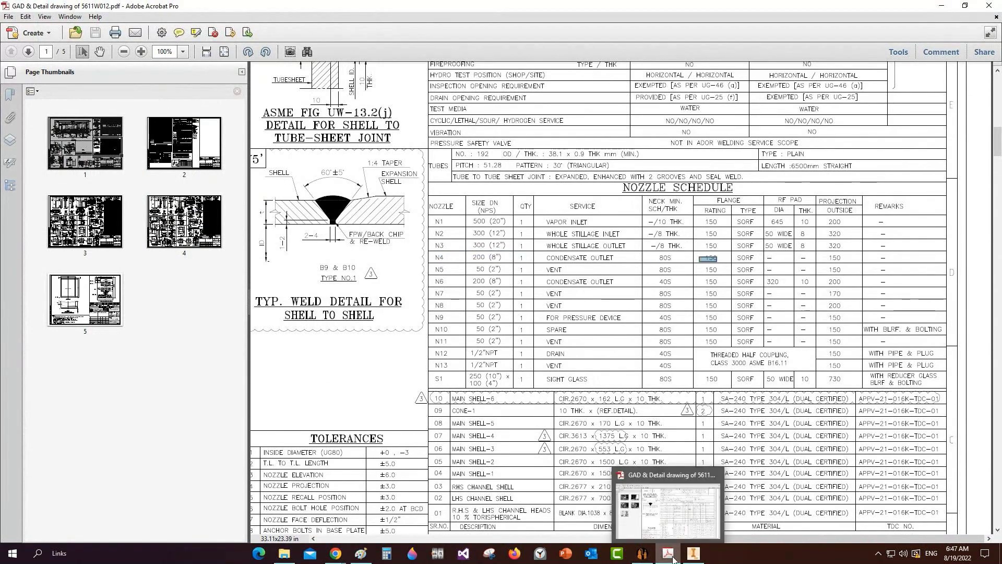
click(672, 558)
Step: In Static Equipment Generator, set nozzle N4's size to 8 and its schedule to 80S
click(222, 197)
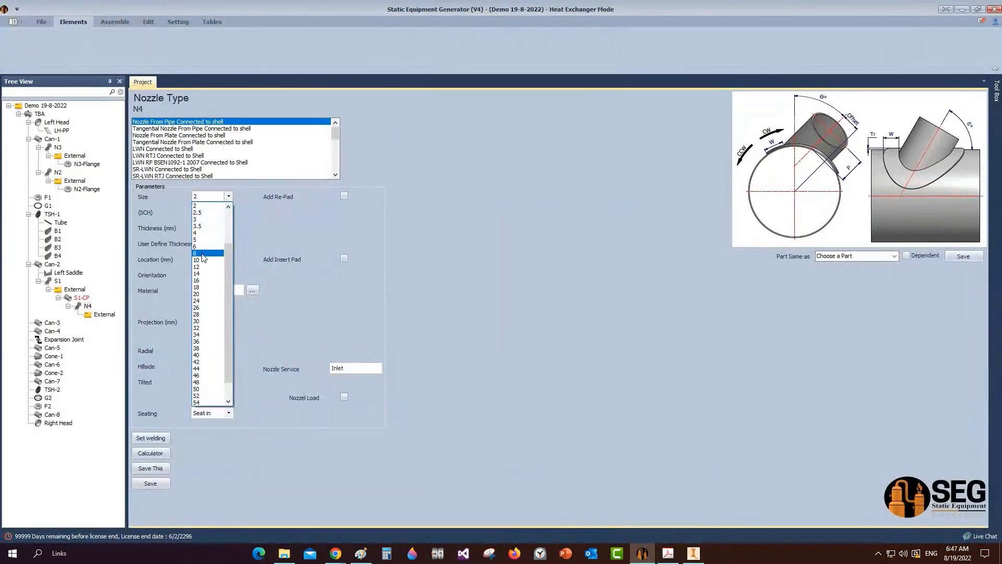
click(203, 254)
click(210, 212)
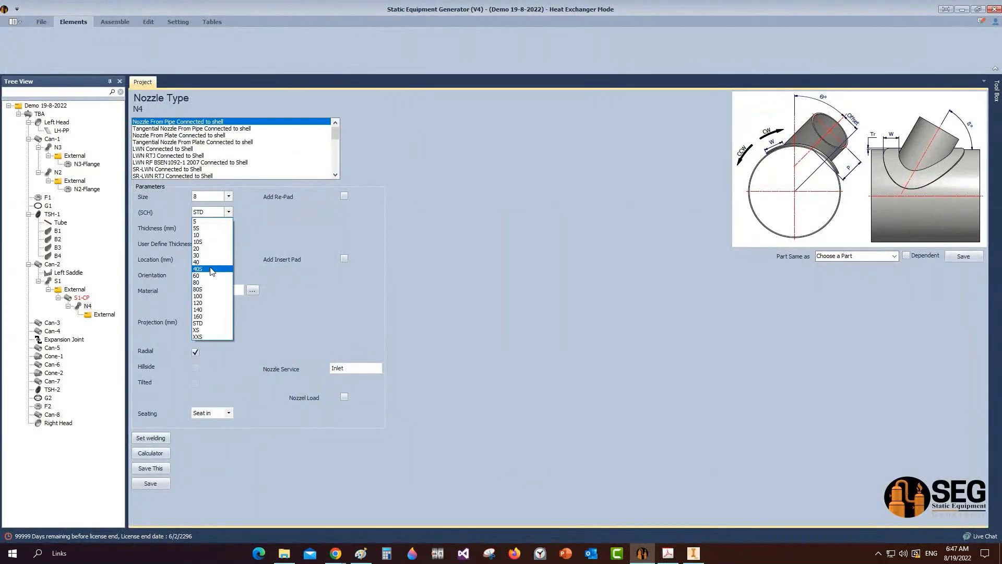
click(211, 288)
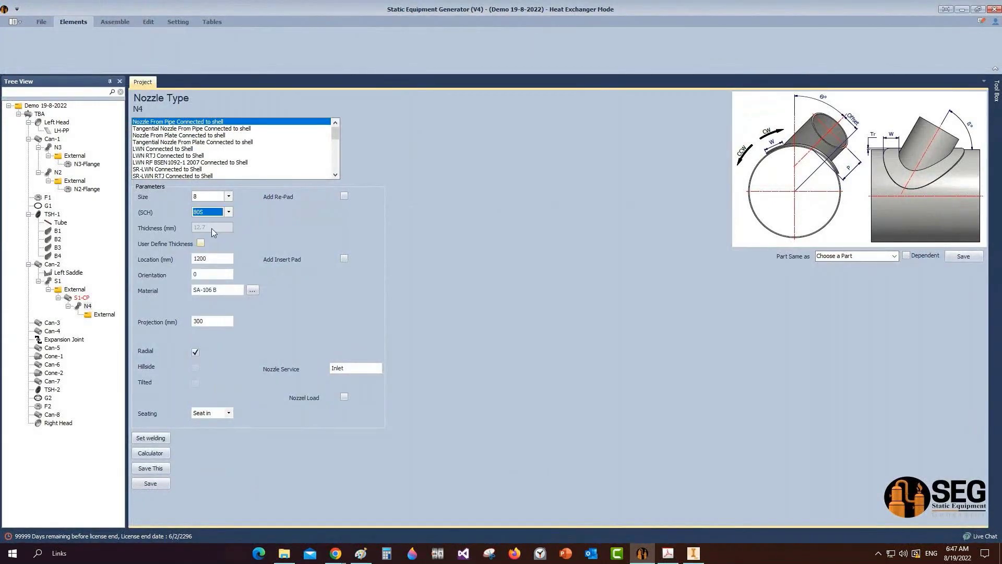
Step: Set nozzle N4's location to -150 mm and its orientation to 90, and save the nozzle
click(220, 259)
double_click(219, 259)
text(-15)
key(Tab)
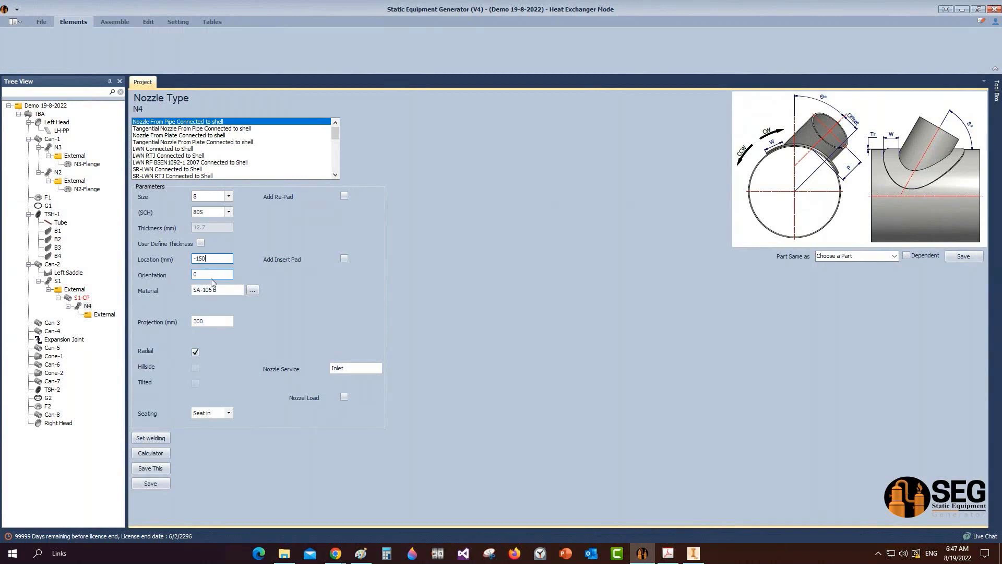
key(BackSpace)
text(90)
double_click(358, 366)
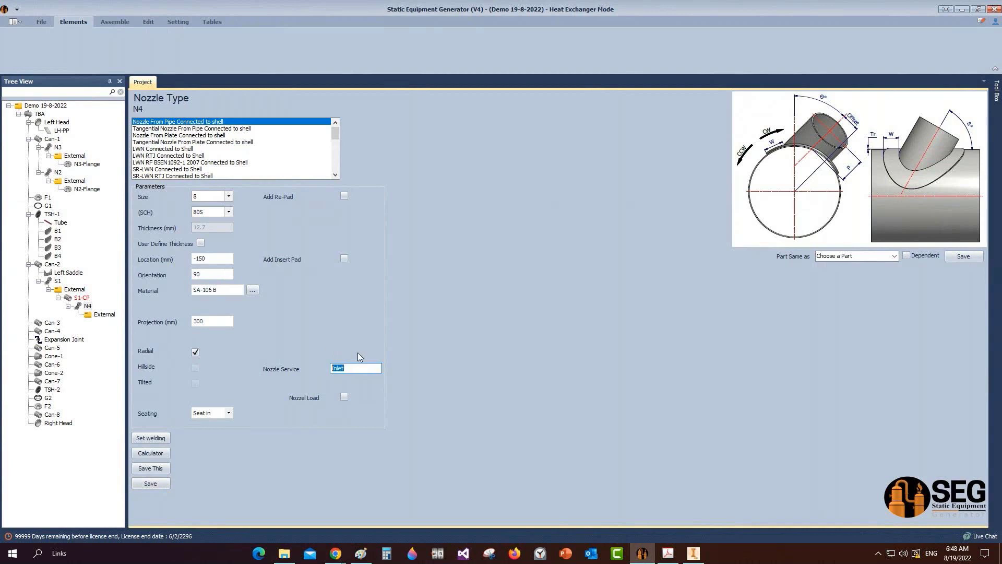
click(160, 482)
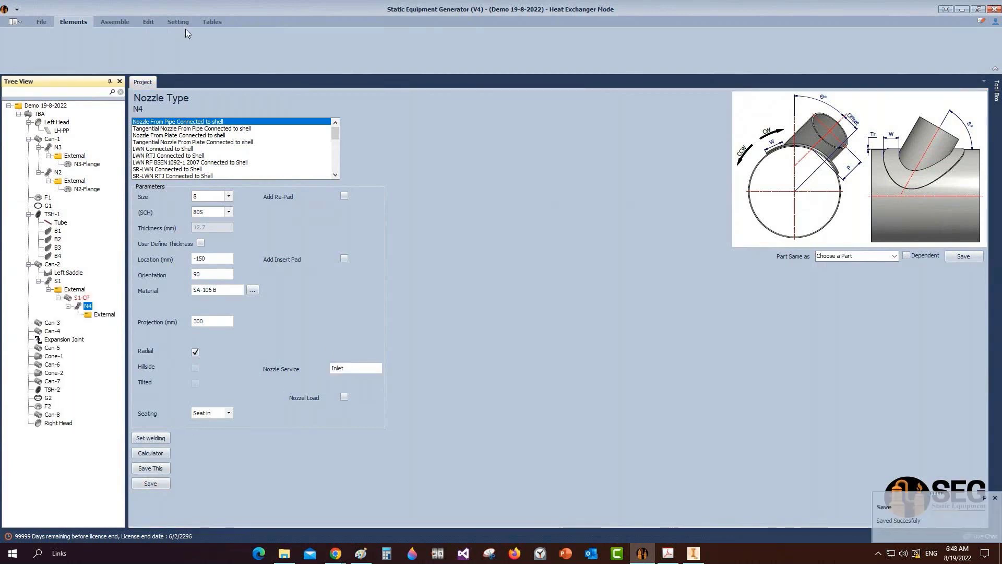
Step: Add a flange named N4-Flange under the External node of nozzle N4 and open its parameters
click(105, 315)
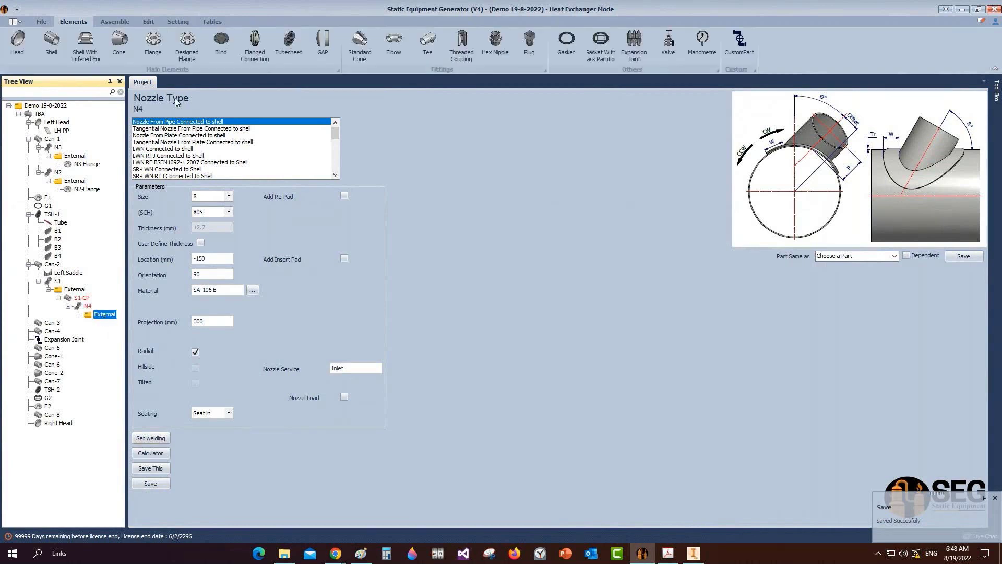
click(160, 44)
text(N4-Flange)
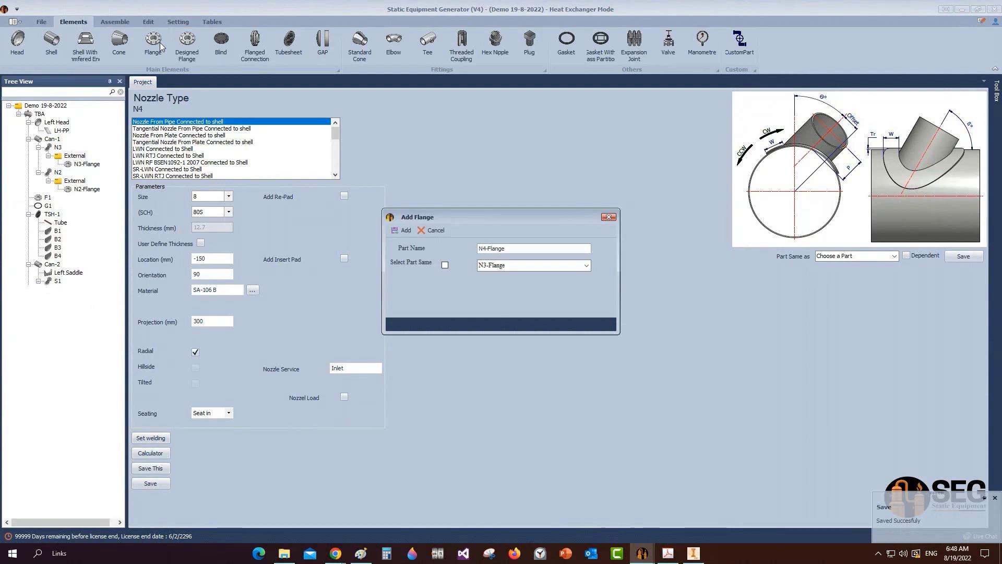
key(Return)
click(114, 324)
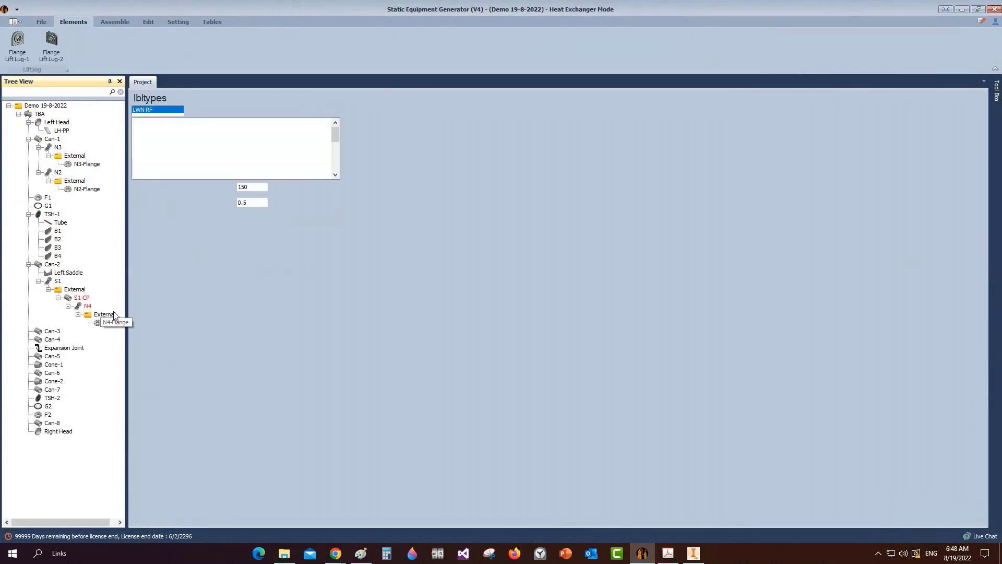
Step: Define N4-Flange as Slip on-RF ASME B16.5, size 8, with a 10 mm offset from the raised face, and save it
click(149, 136)
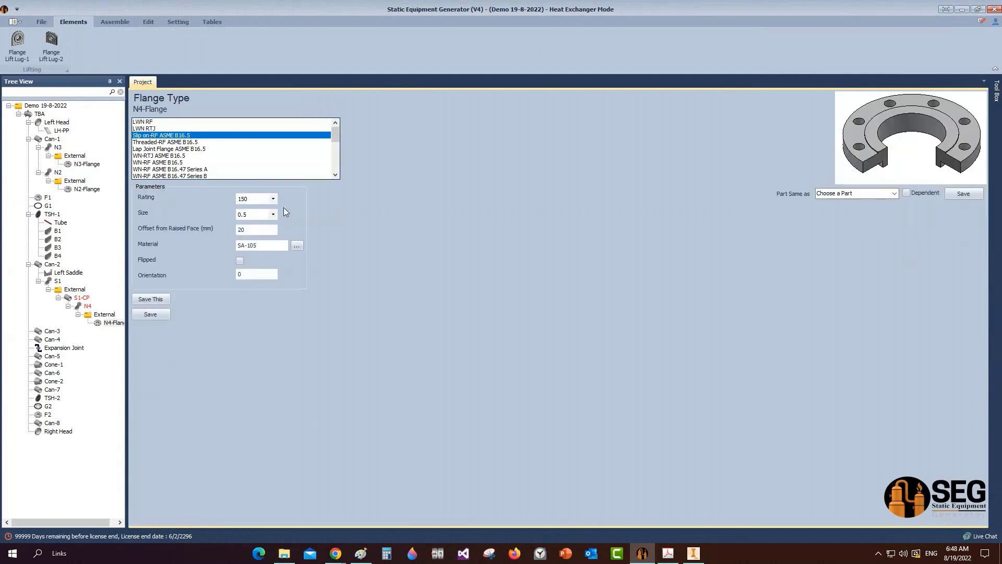
click(272, 214)
click(256, 306)
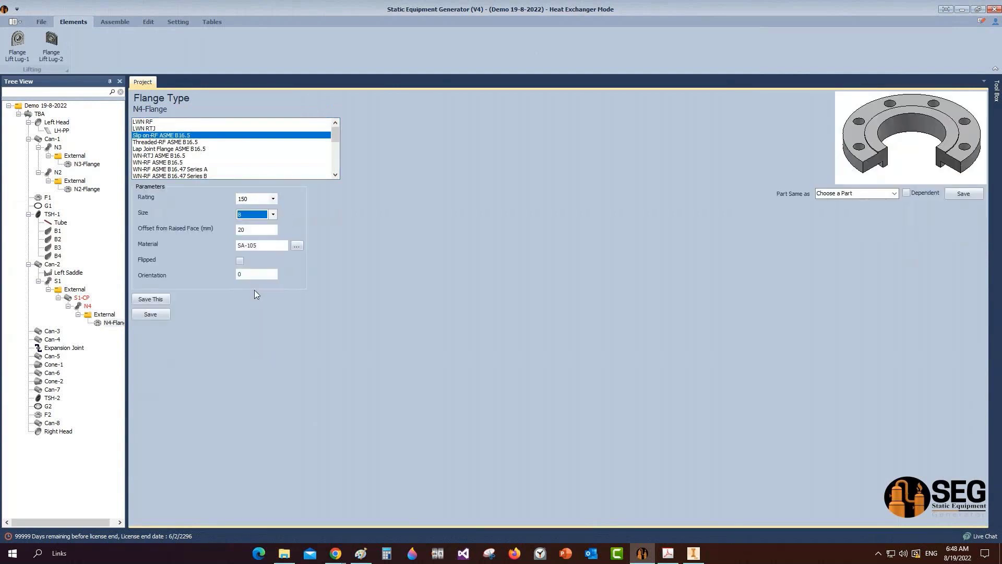
click(256, 230)
text(10)
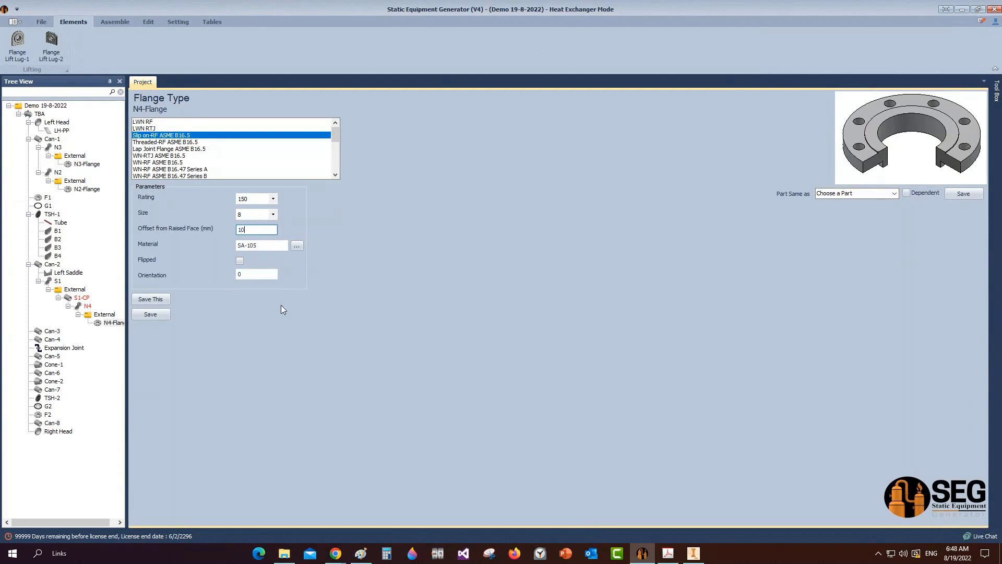
click(164, 314)
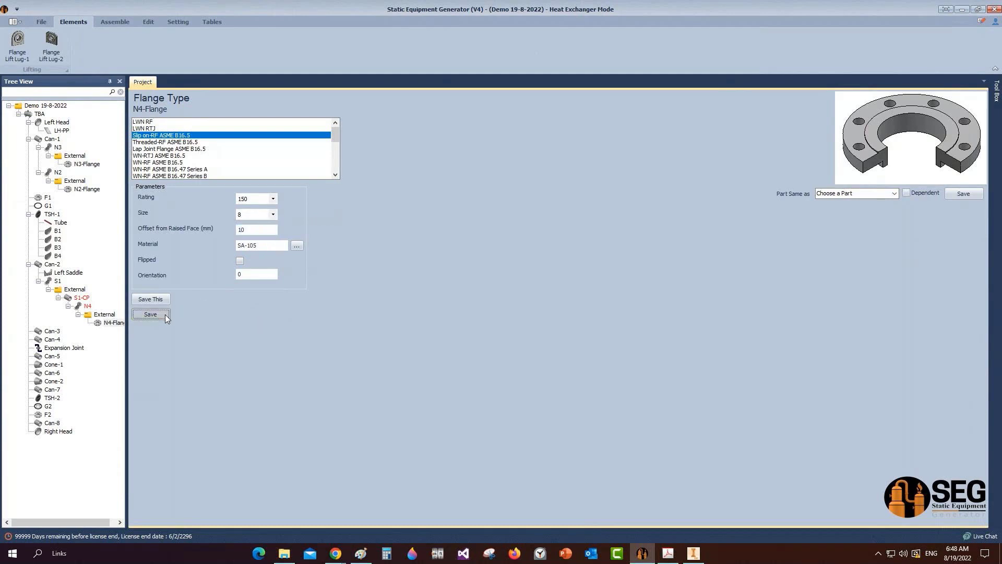
Step: Open the projection calculator for nozzle N4 and look up the nozzle's projection in view A-A of the PDF drawing
click(83, 306)
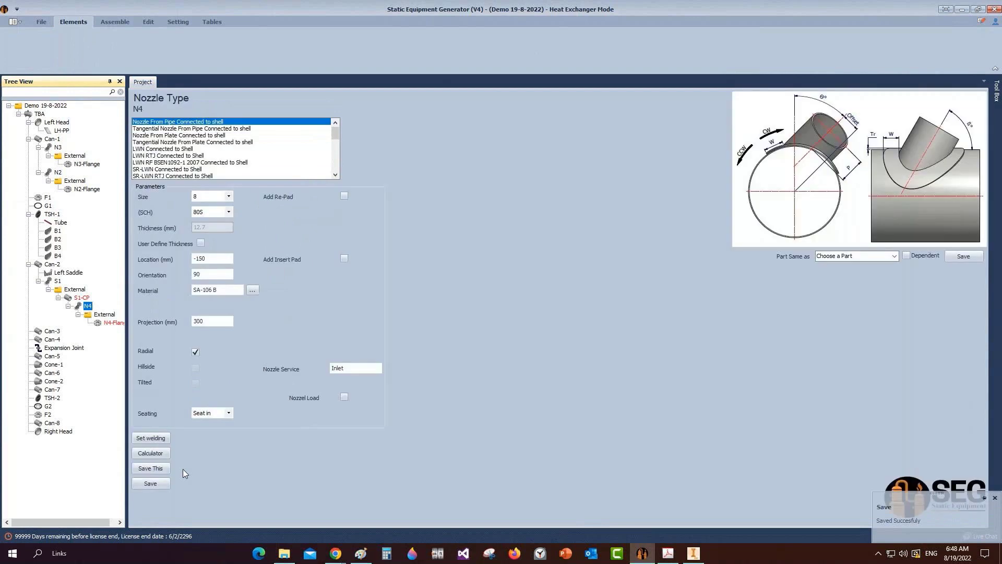
click(151, 453)
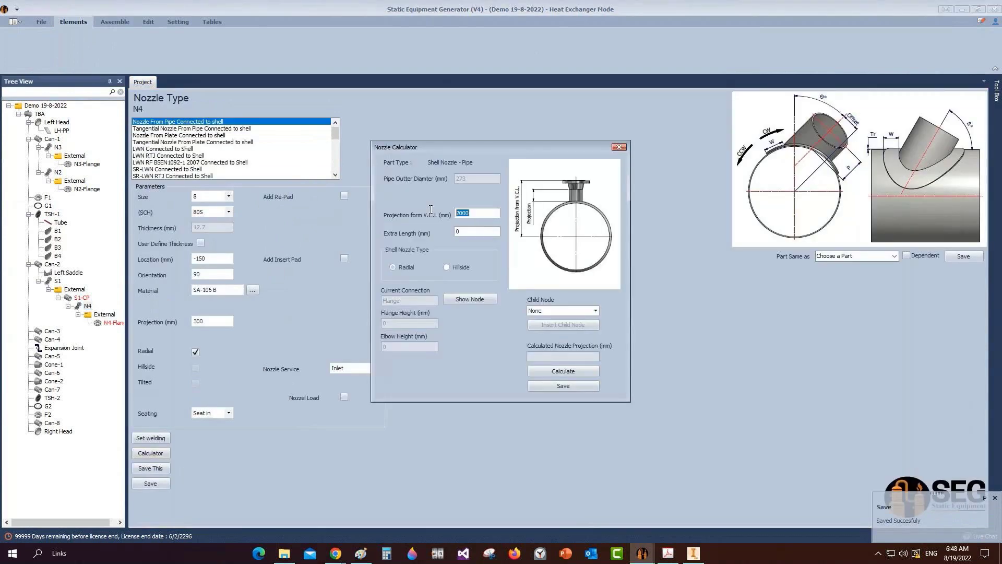
click(673, 554)
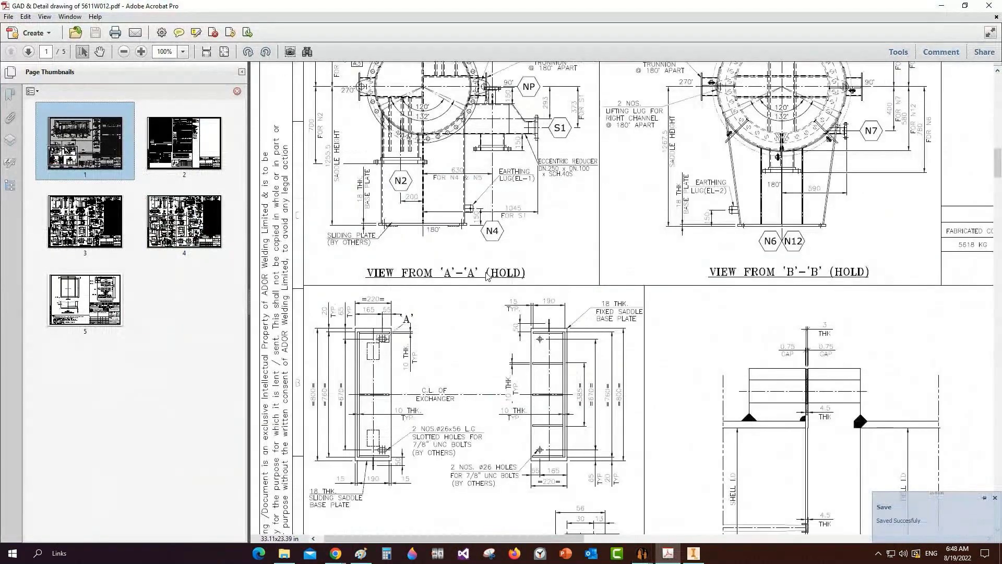
scroll(486, 276, up, 5)
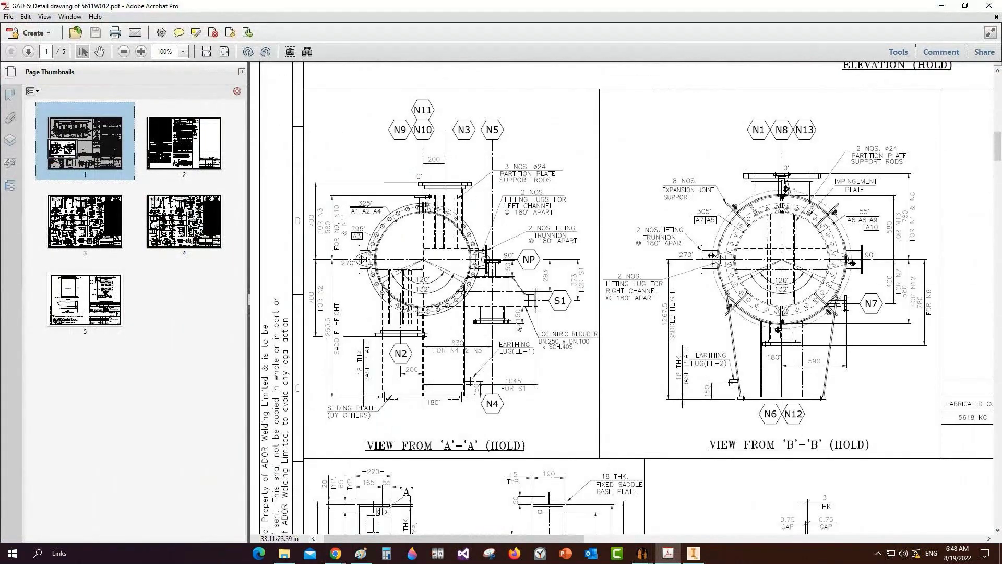
ctrl+scroll(519, 312, up, 4)
drag(508, 289, 546, 347)
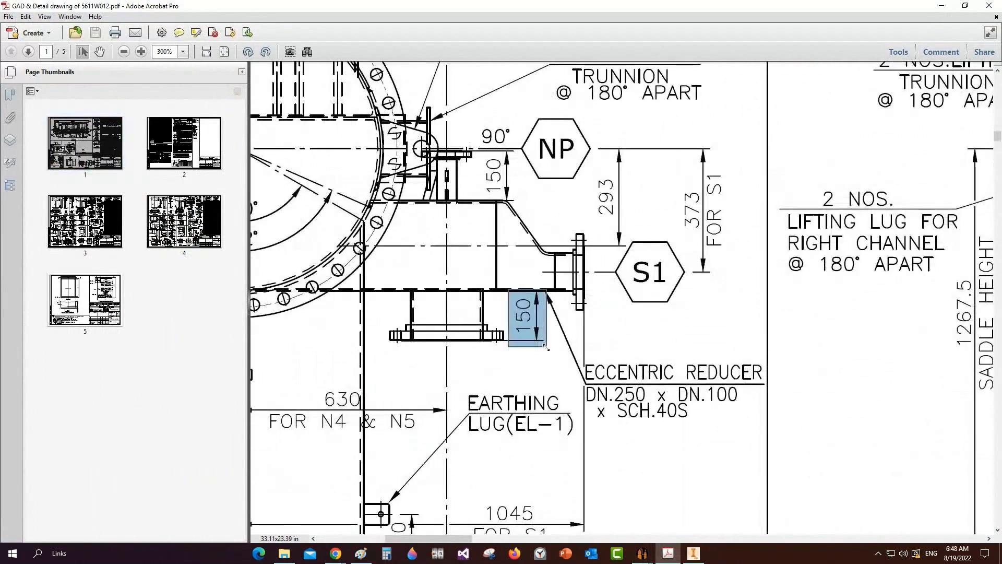
click(520, 296)
drag(511, 282, 546, 347)
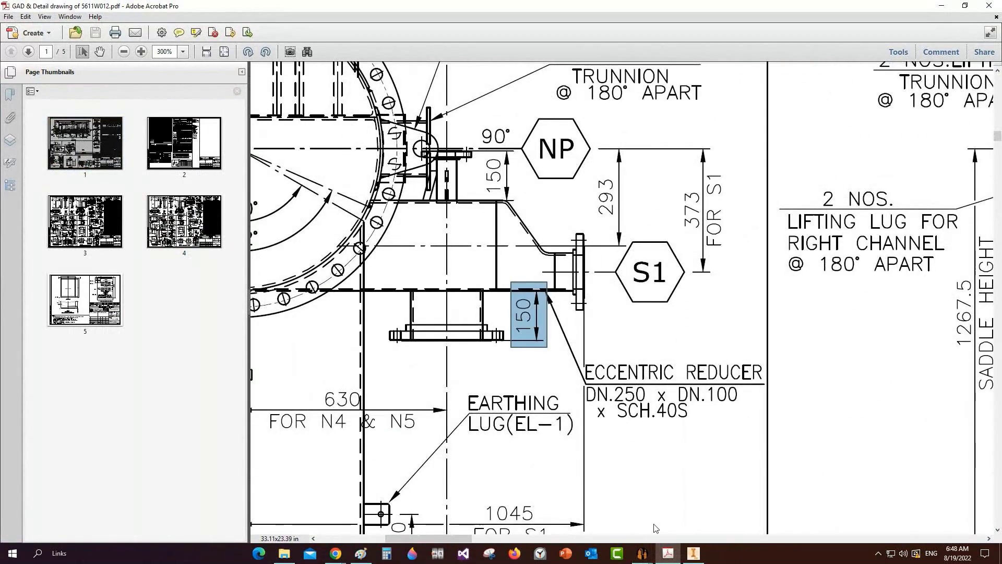
Step: Back in Static Equipment Generator, calculate nozzle N4's projection with 296.5 mm from the vessel centre line and save the result
mouse_move(646, 554)
click(615, 513)
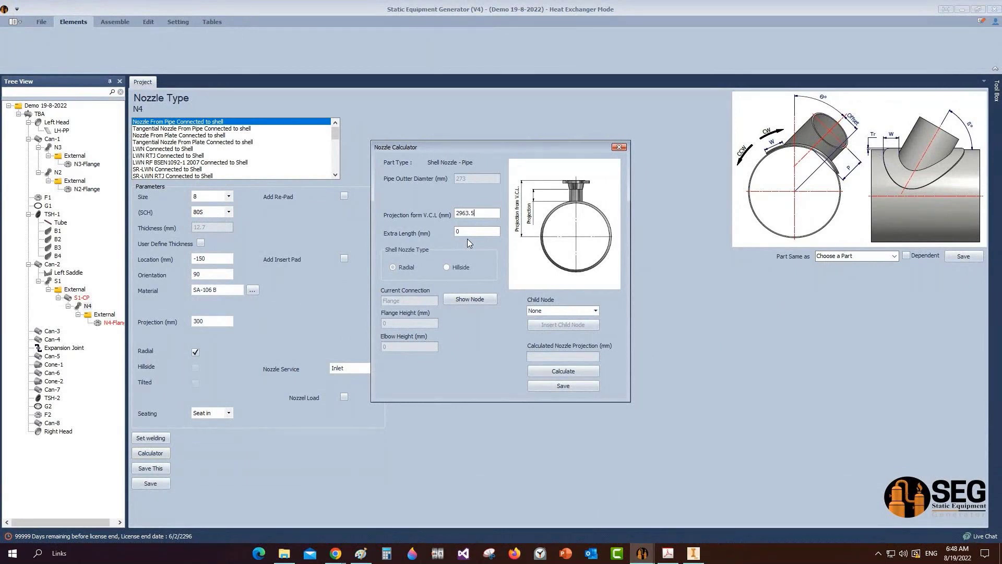
drag(466, 214, 469, 215)
click(597, 372)
click(551, 385)
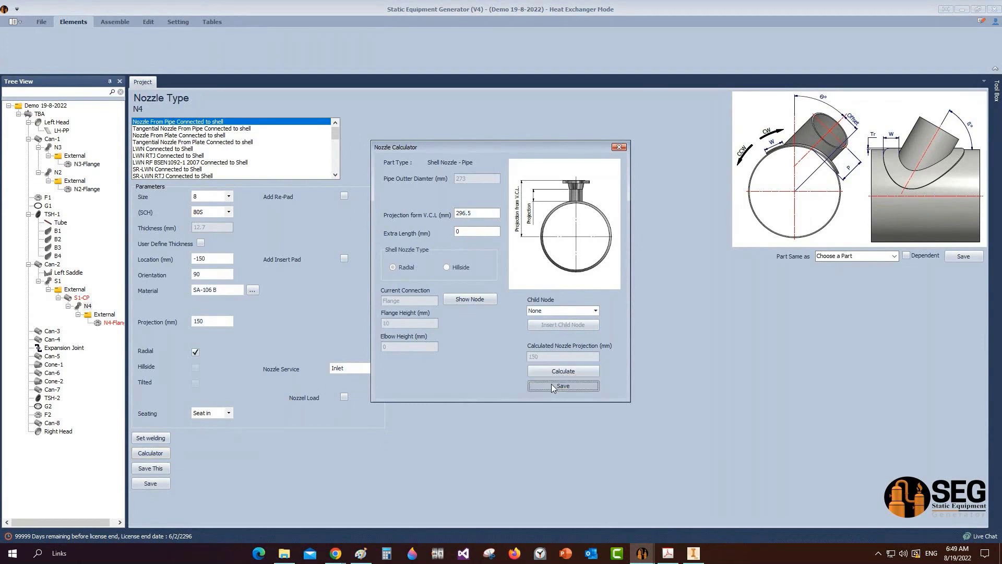
click(206, 333)
Step: Add a shell nozzle named N5 to connection point S1-CP and open its parameters
click(57, 280)
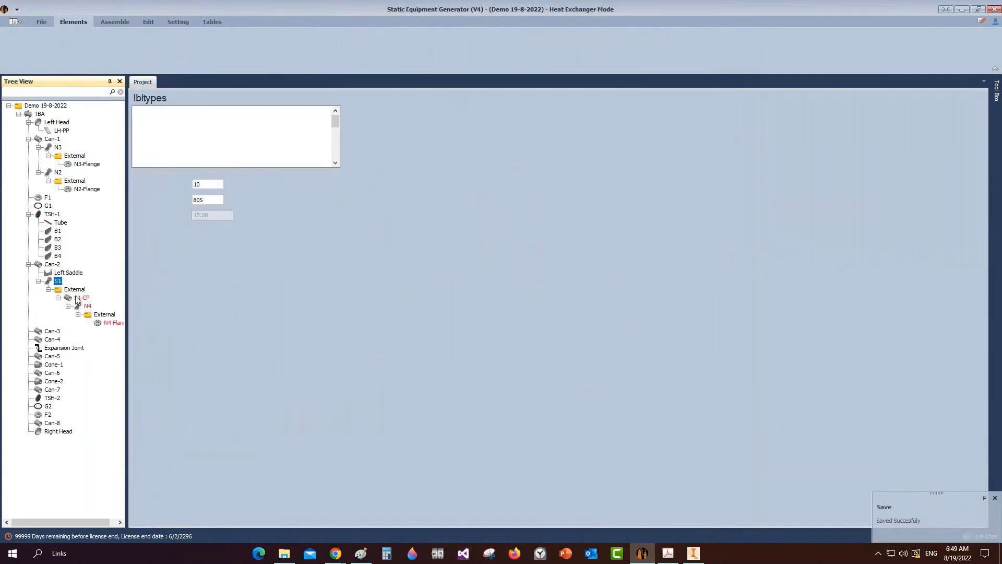
click(78, 298)
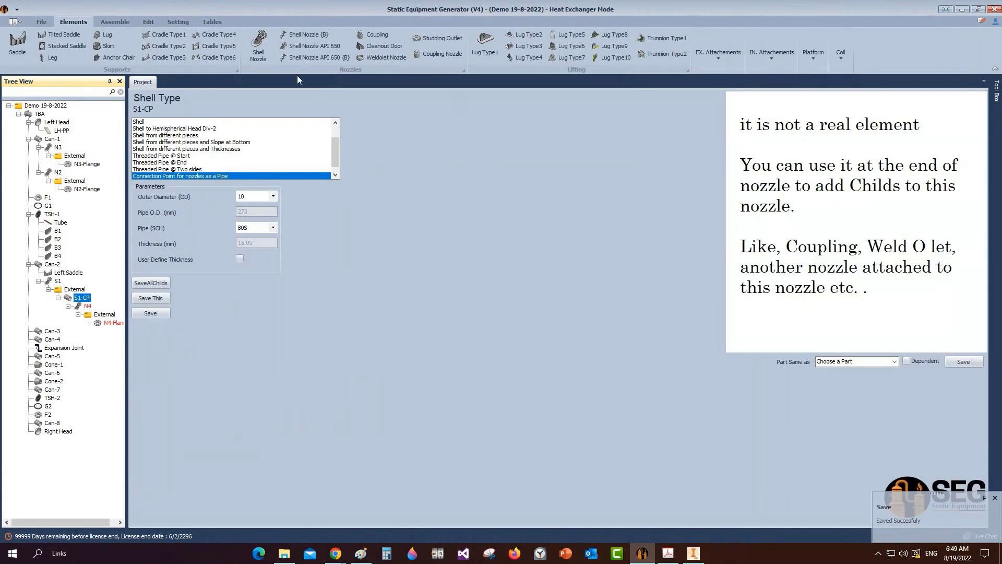
click(255, 50)
text(5)
click(402, 230)
click(87, 331)
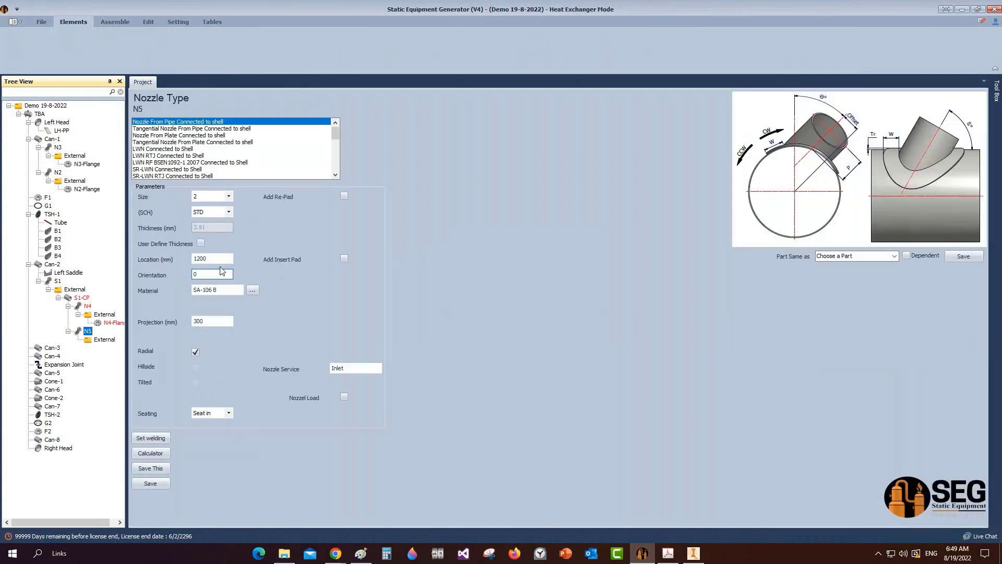
Step: Set nozzle N5's schedule to 80S, its location to -150 mm and its orientation to 270, and save the nozzle
click(229, 212)
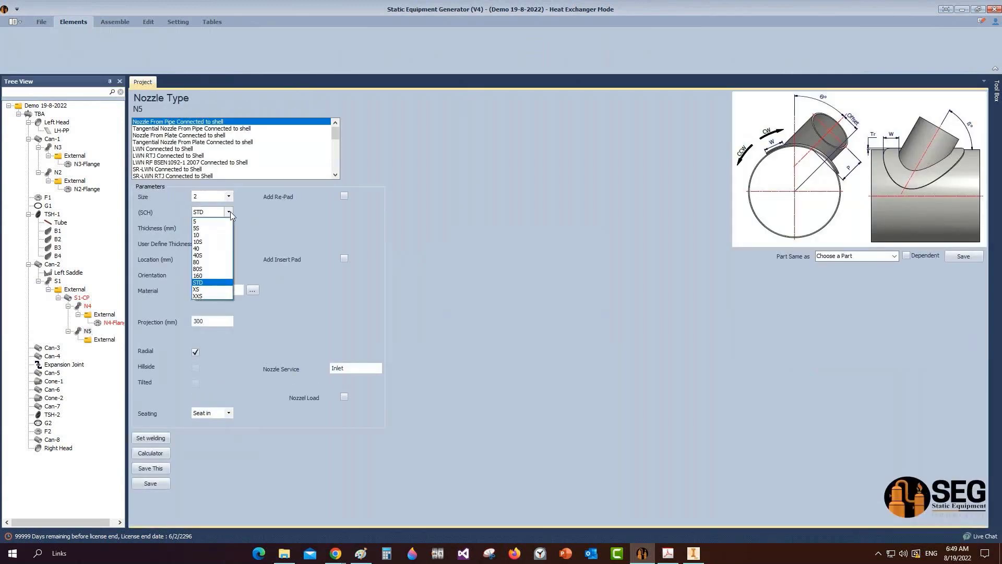
click(211, 269)
drag(218, 261, 170, 261)
text(1)
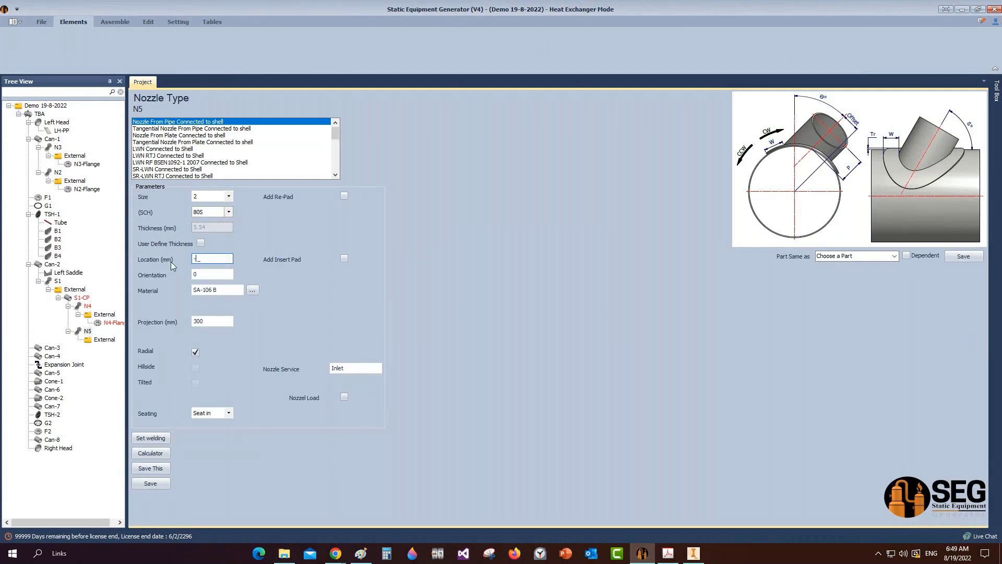
text(50)
key(Tab)
text(270)
key(Tab)
click(148, 484)
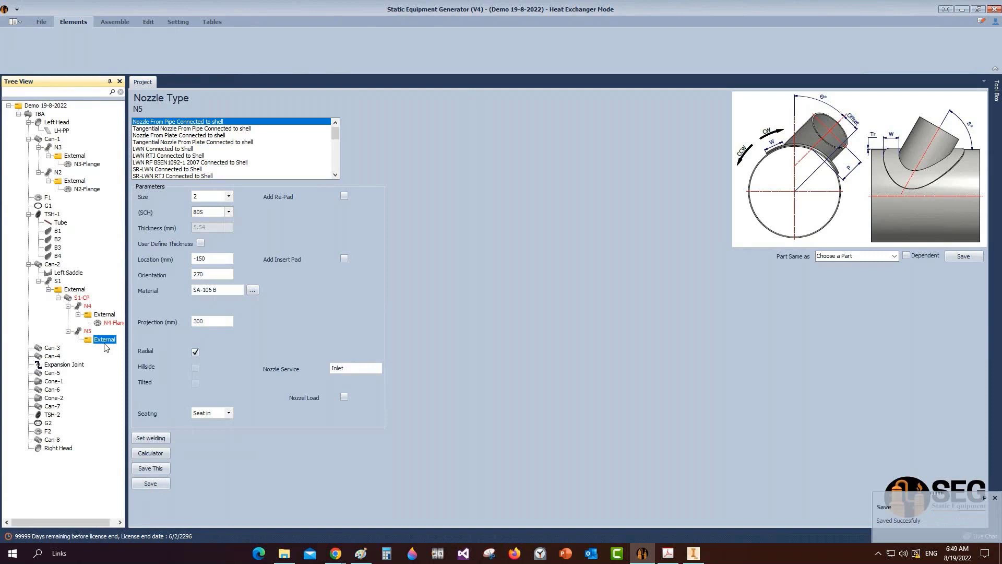
Step: Add a flange named N5-Flange under the External node of nozzle N5 and open its parameters
click(74, 22)
click(155, 51)
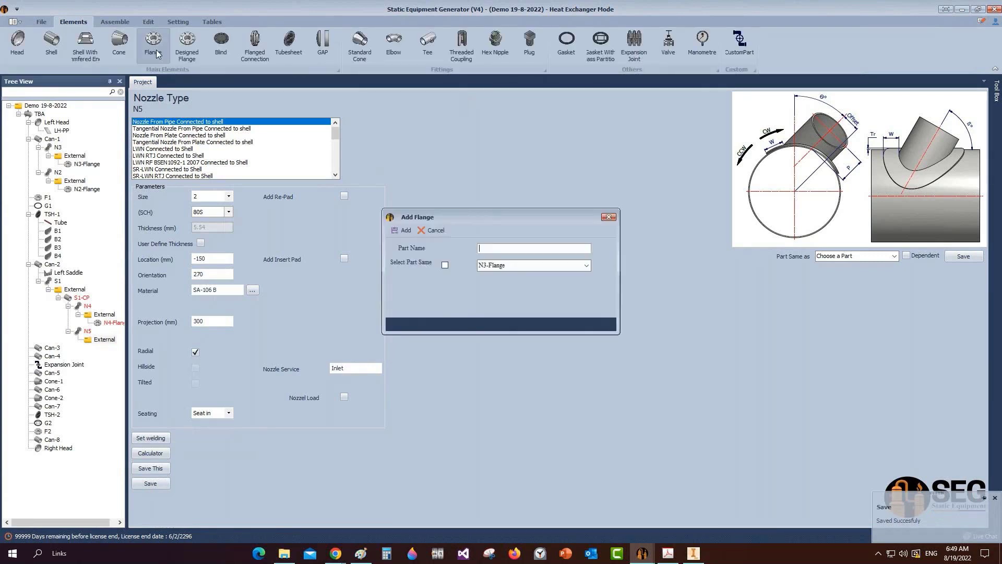
text(N5-Flange)
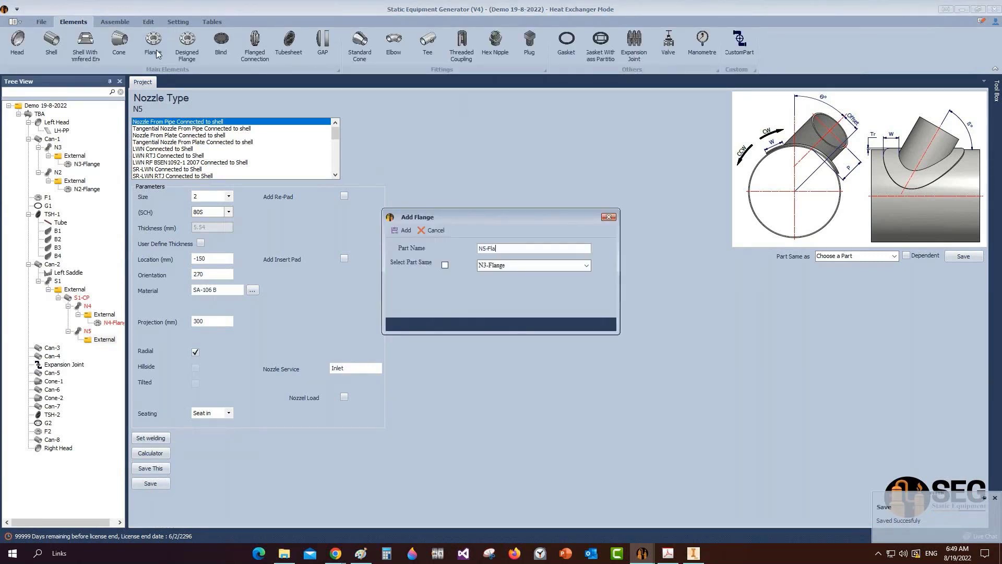
key(Return)
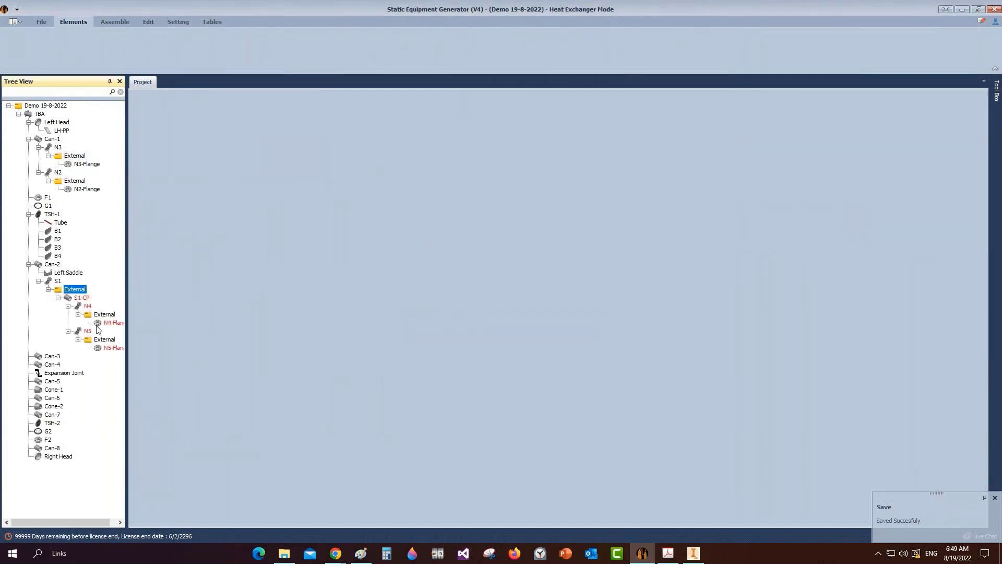
click(112, 348)
Step: Define N5-Flange as Slip on-RF ASME B16.5, sized for nozzle N5, with a 5 mm offset from the raised face, and save it
click(160, 136)
click(272, 214)
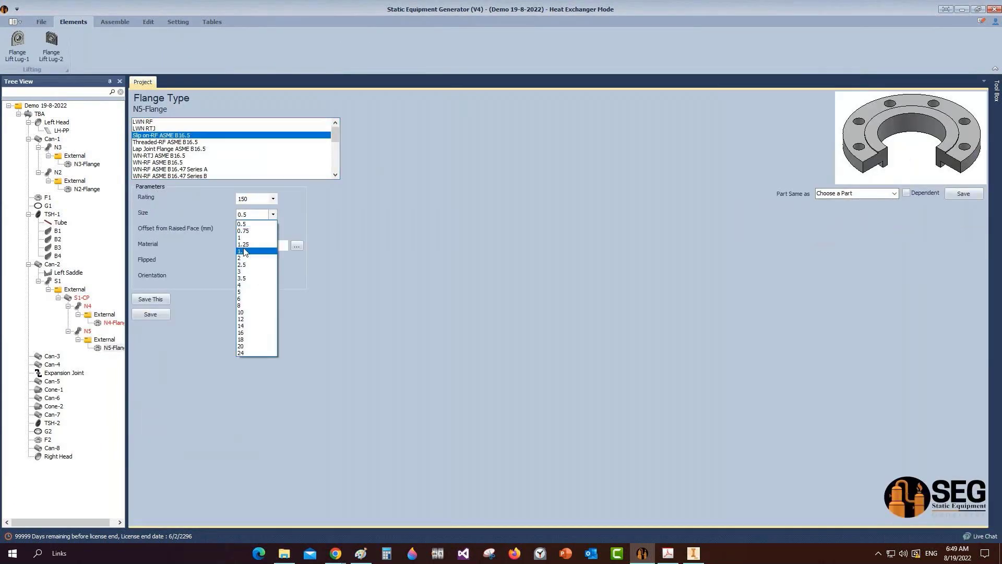
click(255, 249)
key(Tab)
click(161, 316)
Step: Check nozzle N5's projection in the drawing, calculate it with 291.5 mm from the vessel centre line, and save the result
click(89, 331)
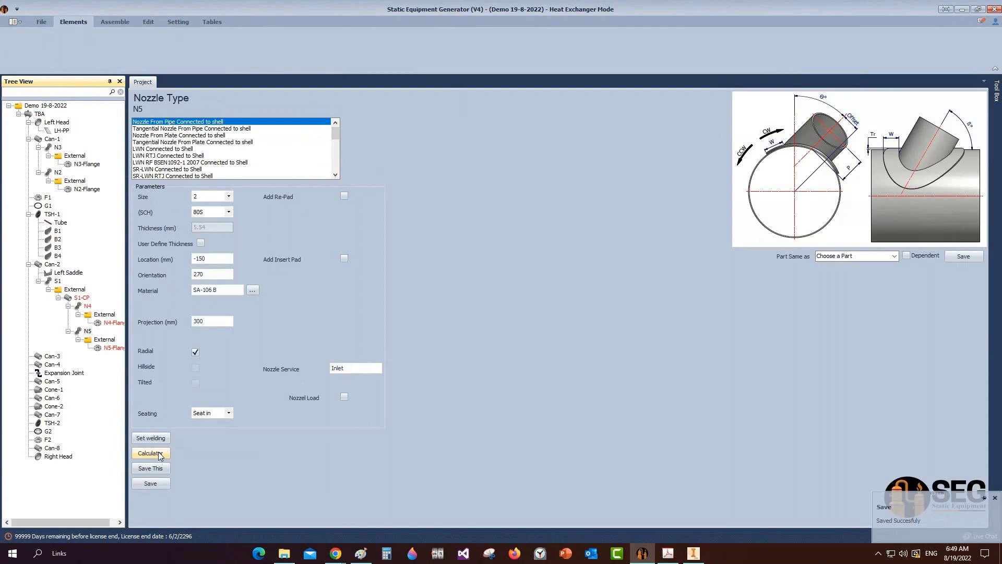
click(159, 453)
click(668, 553)
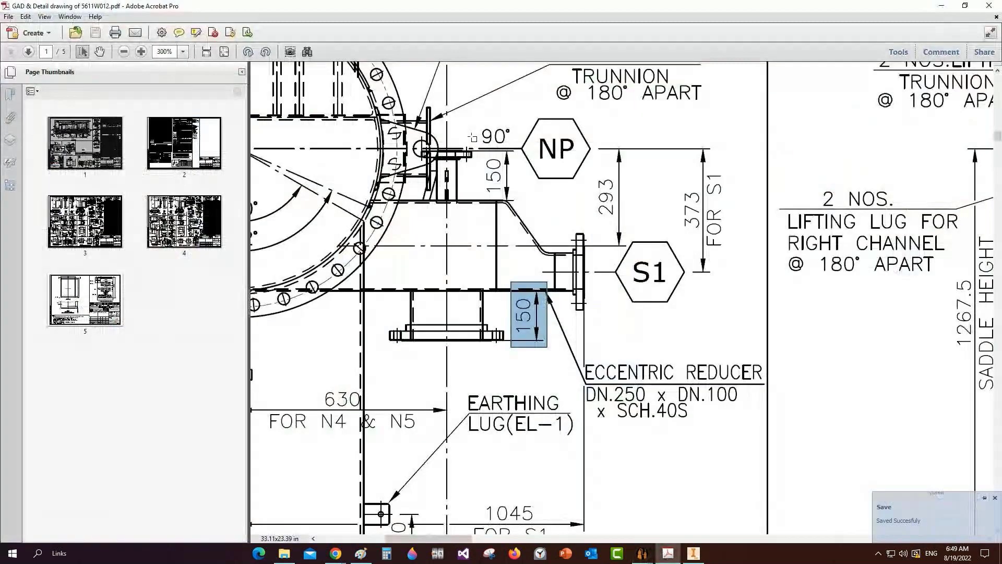
drag(473, 137, 519, 208)
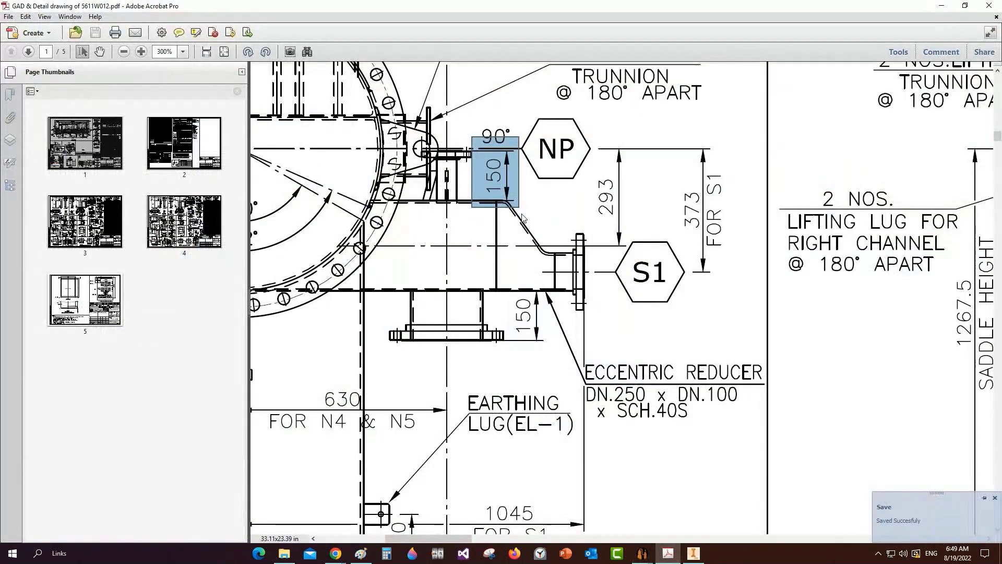
mouse_move(642, 553)
click(613, 507)
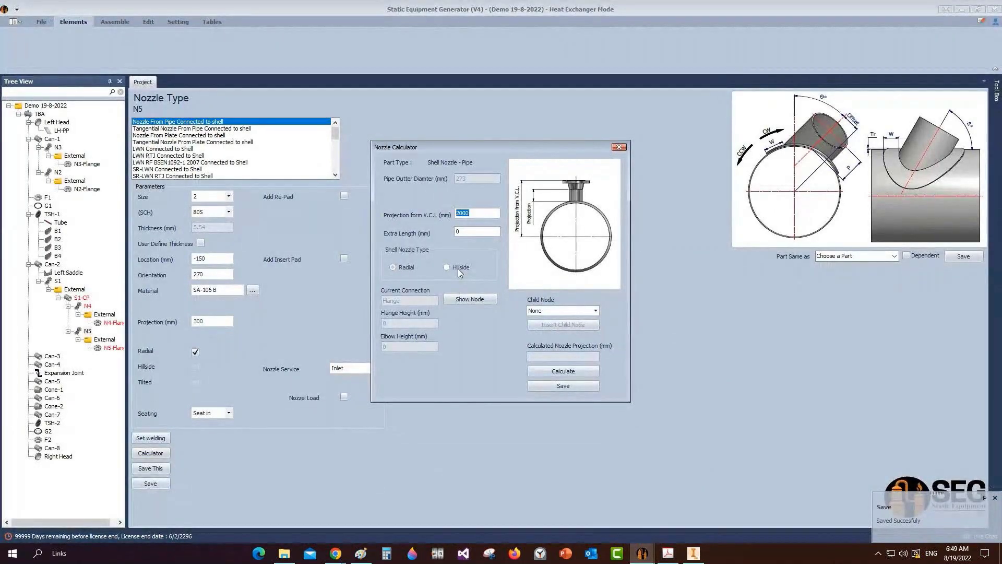
text(291.5)
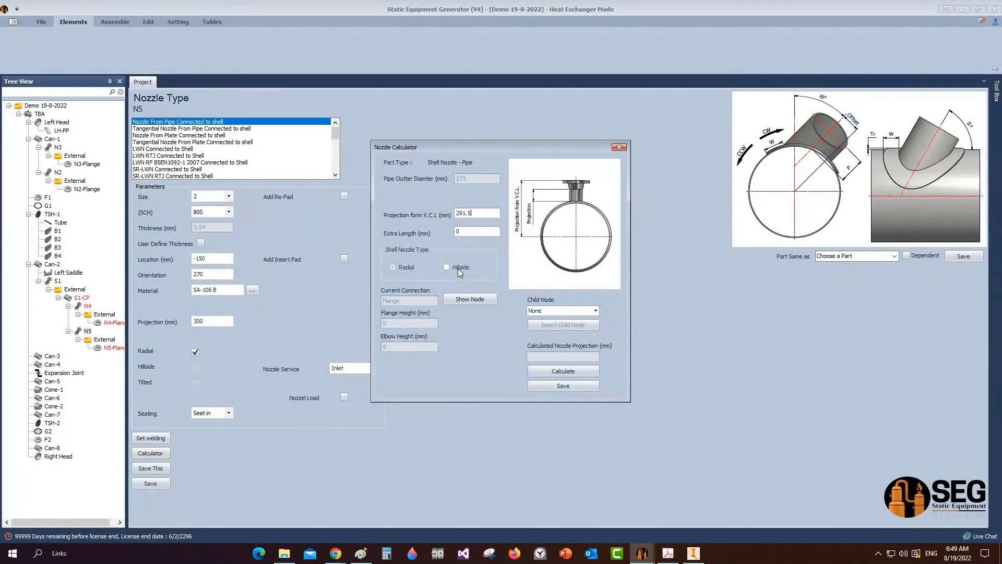
click(560, 372)
click(557, 385)
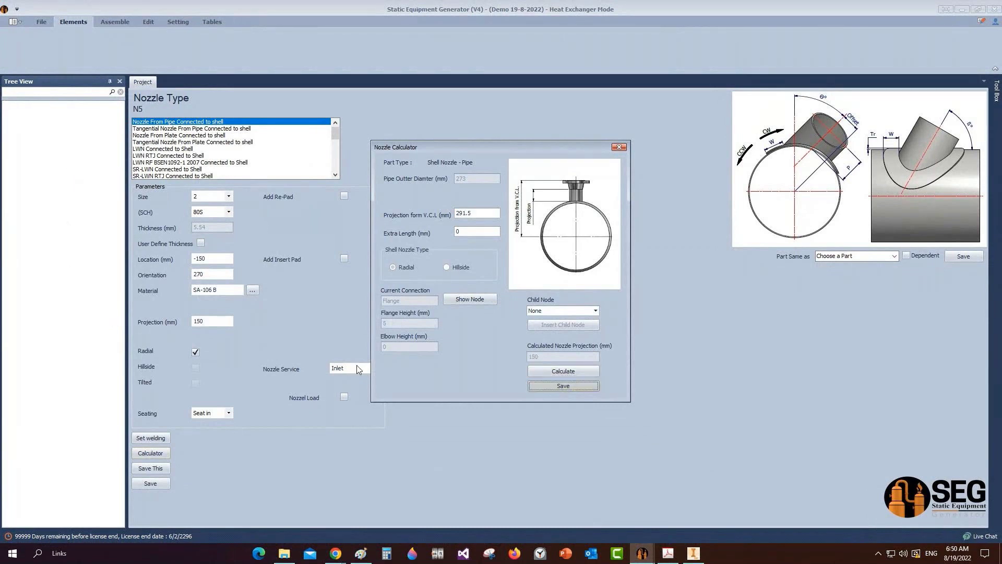
Step: Start the assembly build to generate nozzles N4 and N5 with their flanges in Inventor
click(116, 23)
click(28, 48)
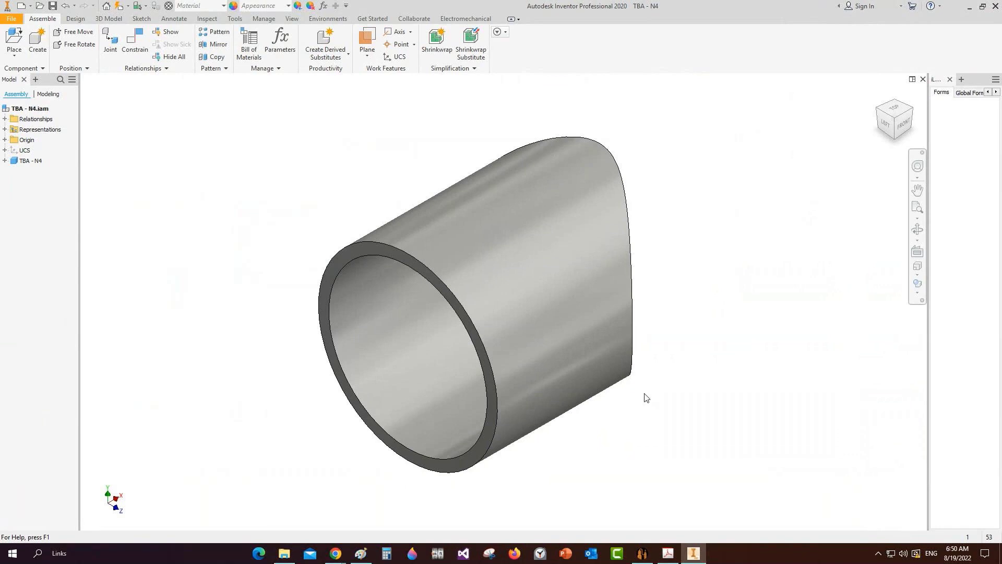
key(ctrl+s)
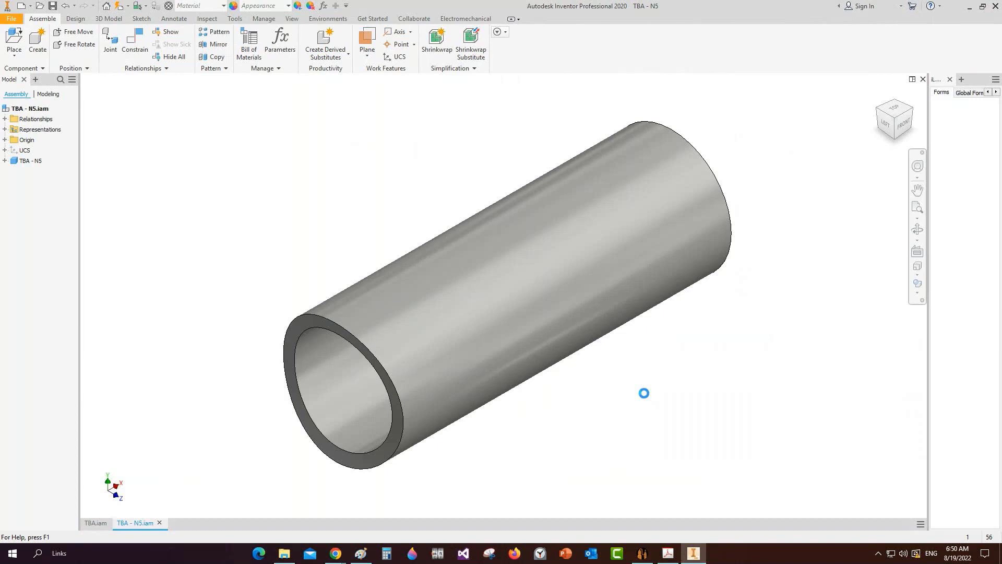
Step: Examine nozzle N5 and its support rib above nozzle S1 in the PDF drawing
click(670, 557)
click(485, 229)
drag(420, 167, 468, 213)
drag(419, 167, 467, 212)
click(476, 217)
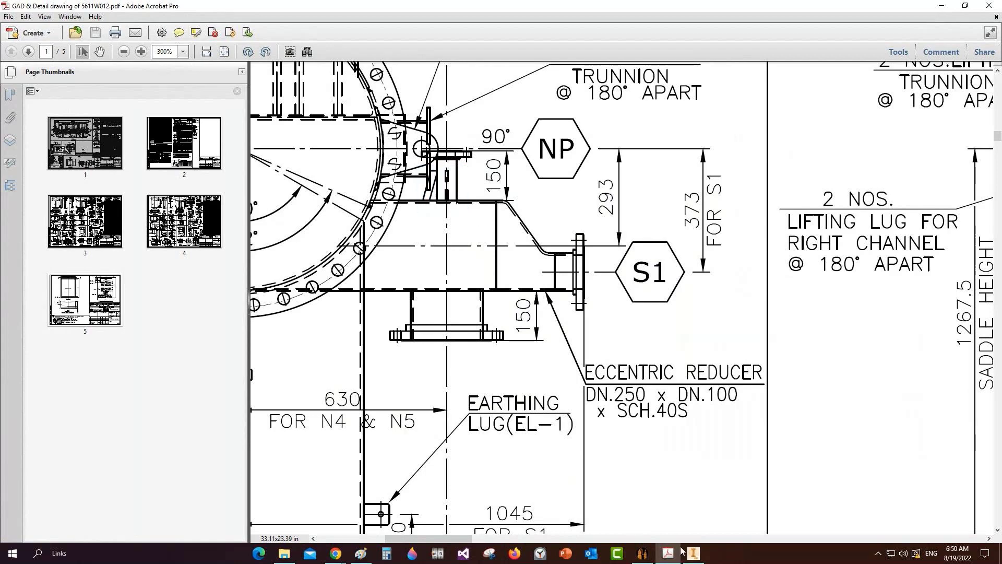
Step: Switch to Inventor and inspect nozzles N4 and N5 attached to nozzle S1 in the TBA assembly from several angles
click(643, 555)
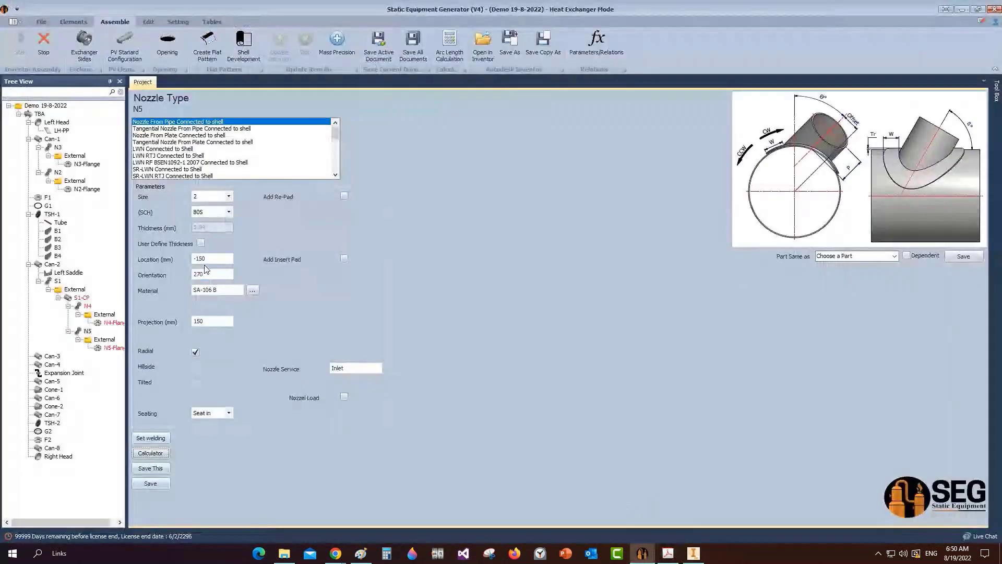
click(693, 553)
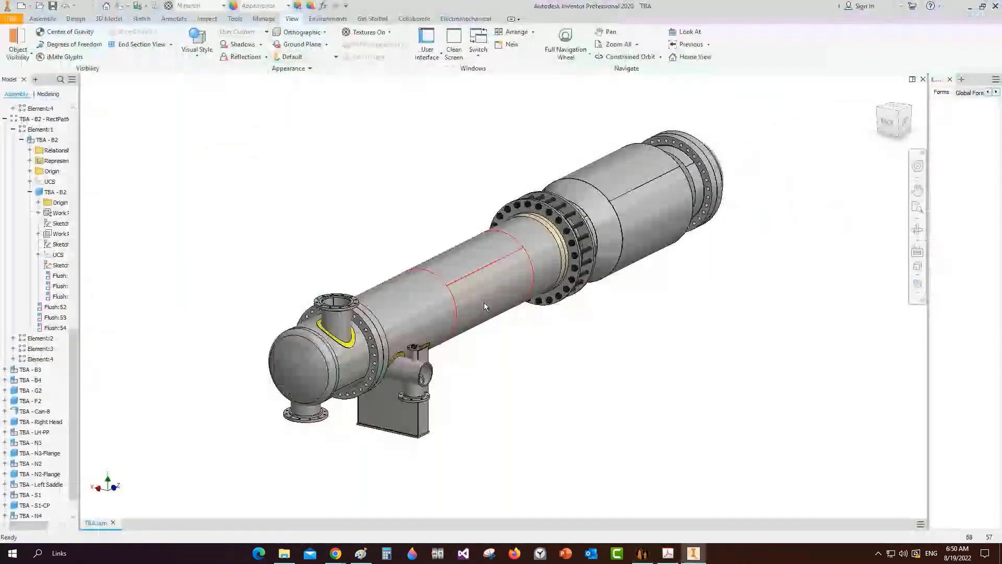
scroll(444, 345, down, 5)
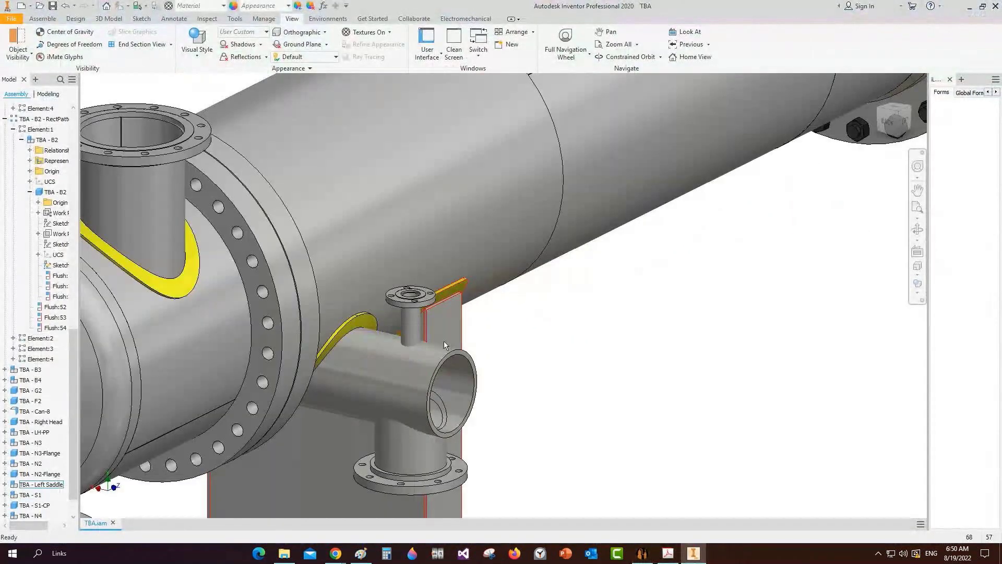
click(918, 230)
scroll(557, 280, up, 5)
drag(557, 280, 547, 397)
Step: In Static Equipment Generator, add a nozzle support rib named N5-Rib to connection point S1-CP and open its parameters
click(643, 553)
click(78, 298)
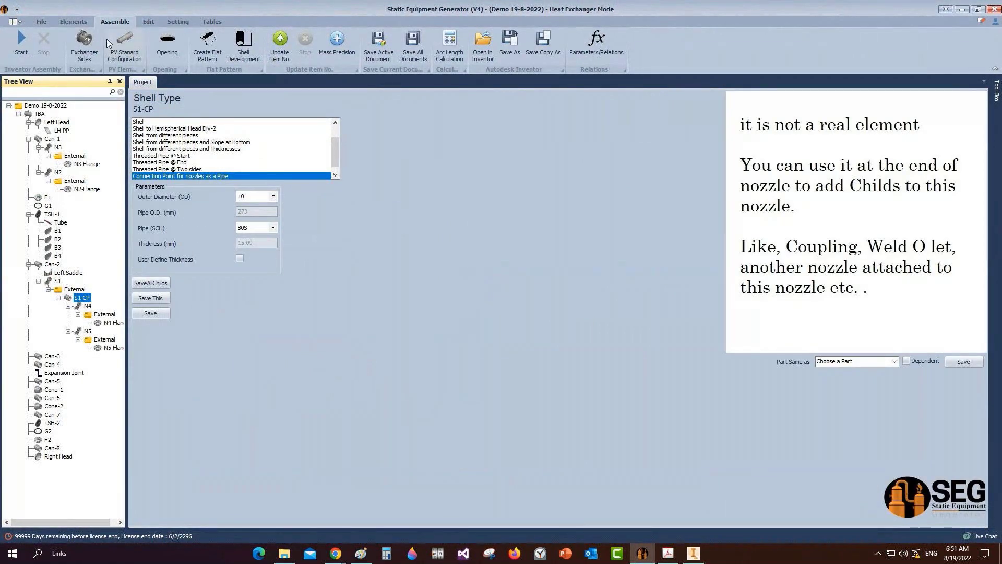
scroll(108, 43, up, 1)
click(718, 58)
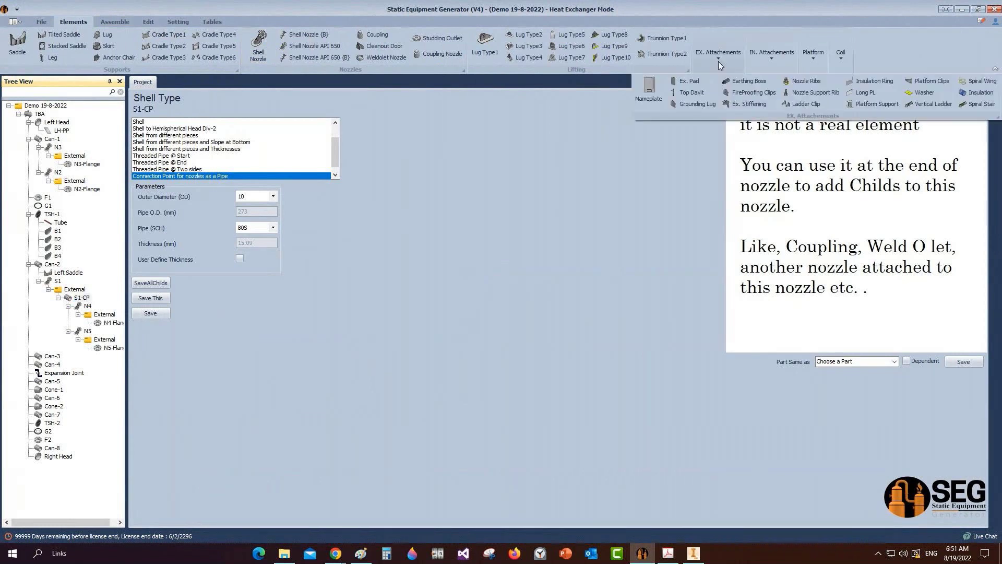
click(832, 97)
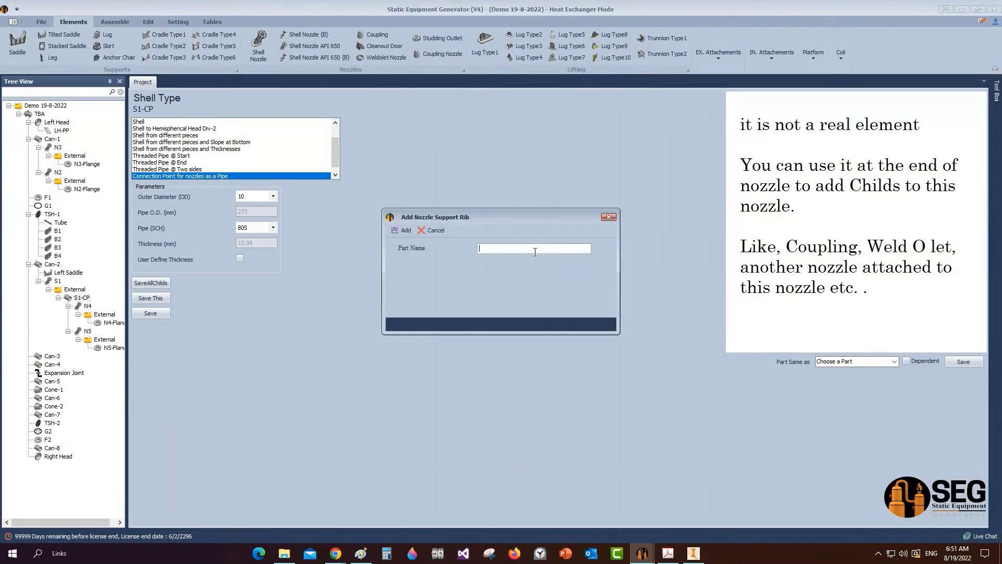
text(N5-Ribs)
key(BackSpace)
key(Return)
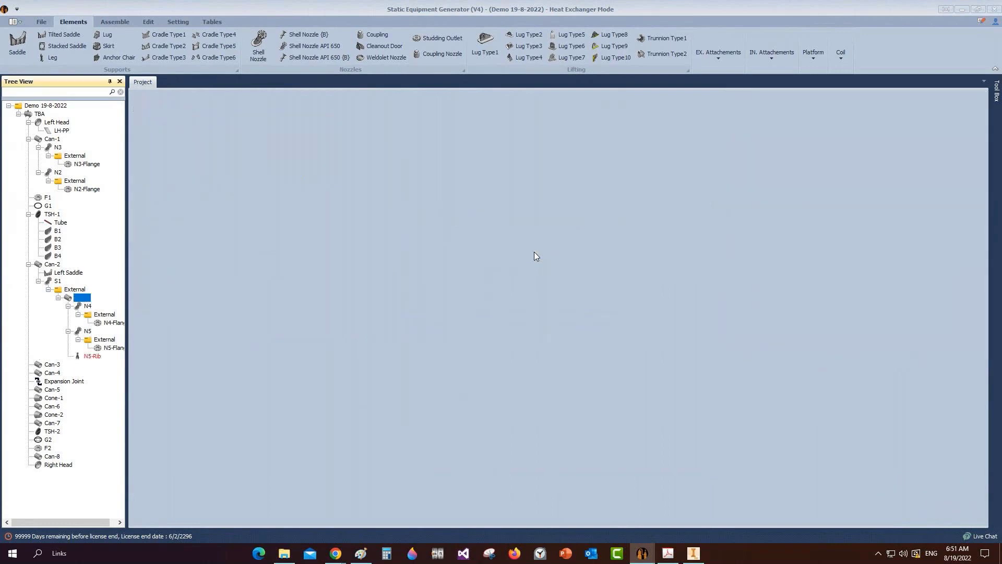
click(92, 356)
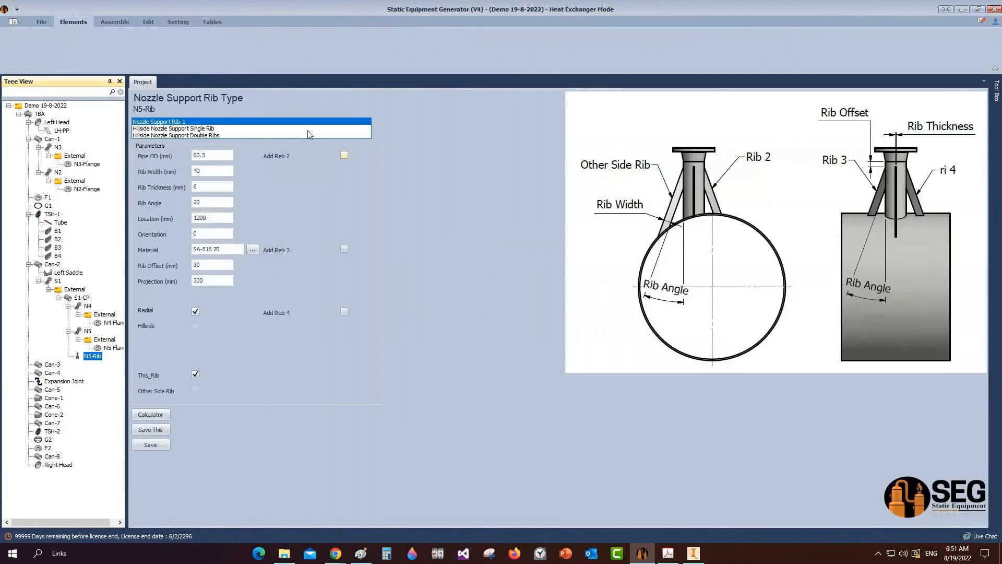
Step: Compare the single and double hillside rib types for N5-Rib, then return to the Nozzle Support Rib-1 type
click(218, 129)
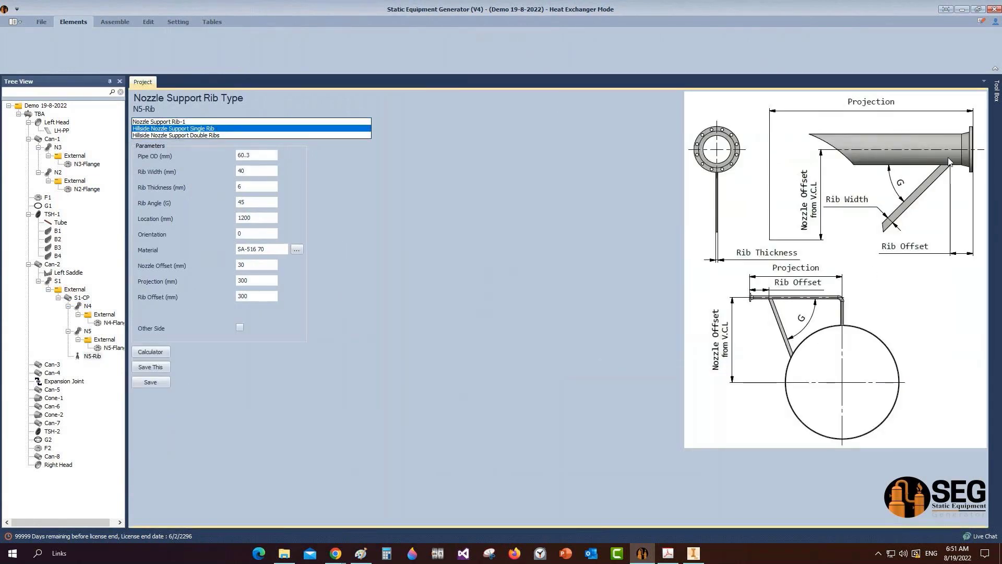
click(188, 136)
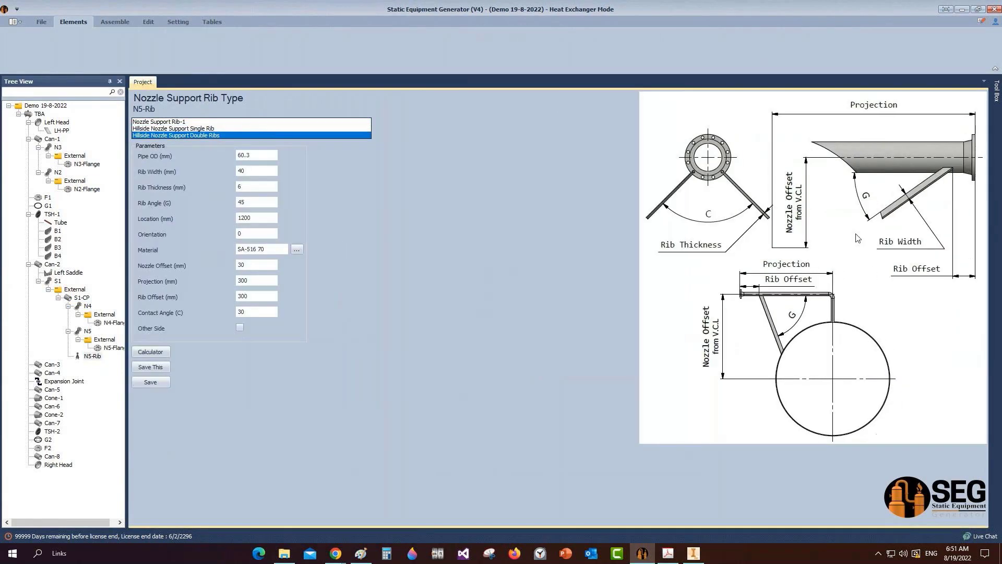
click(188, 122)
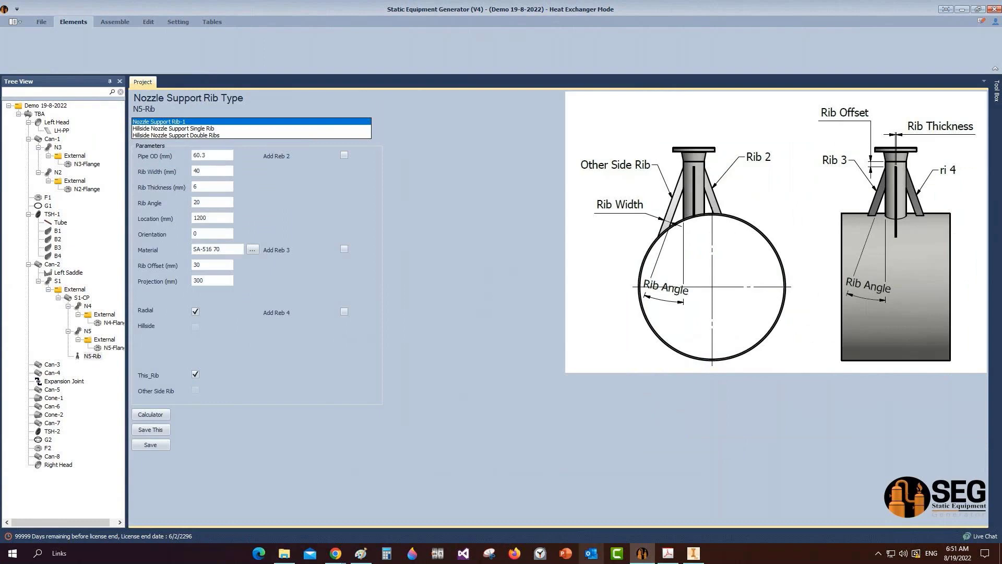
Step: Switch to Inventor and measure the diameter of the pipe seat edge inside nozzle N5's flange
click(693, 553)
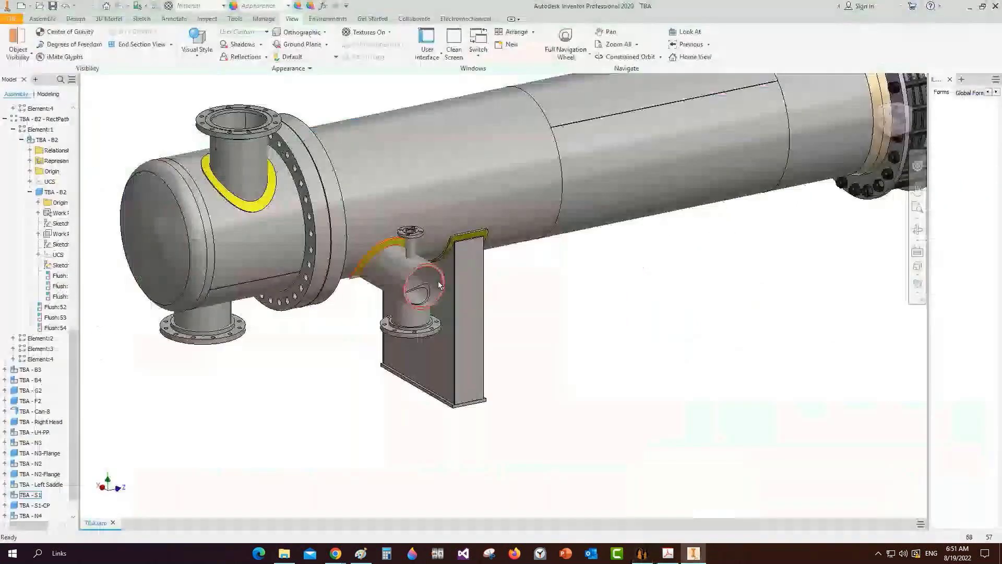
scroll(437, 281, down, 8)
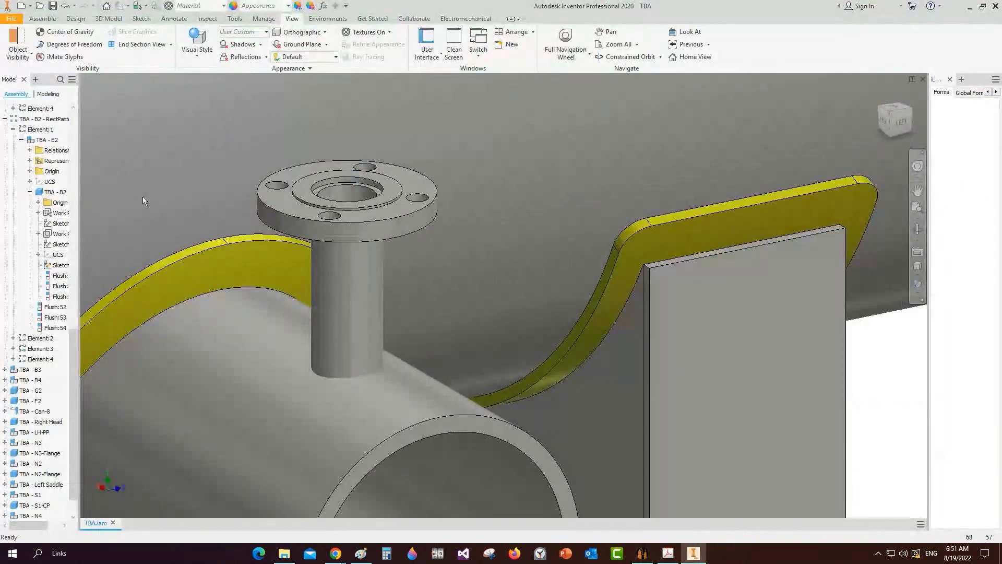
click(207, 18)
click(96, 39)
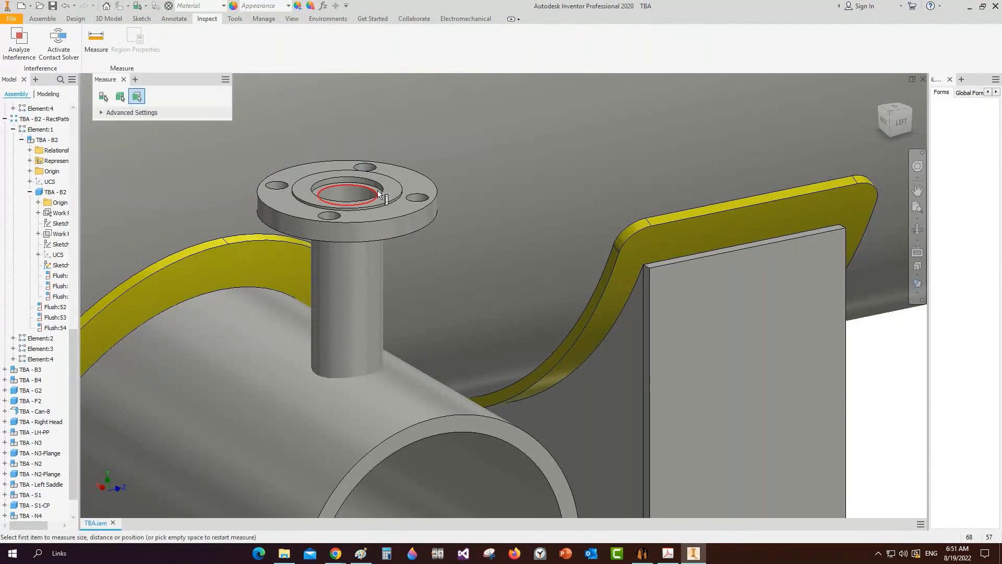
scroll(375, 185, down, 3)
click(374, 185)
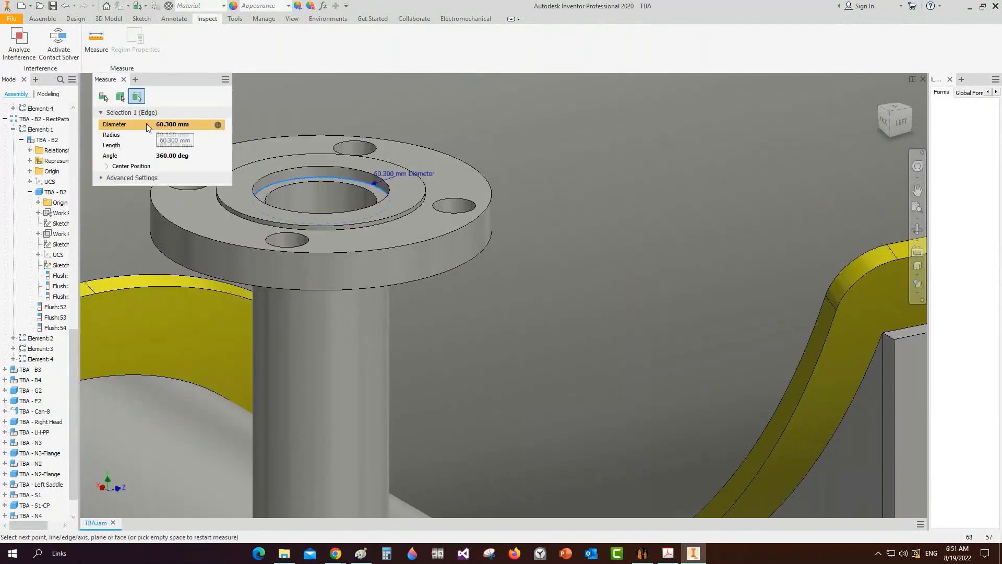
click(123, 79)
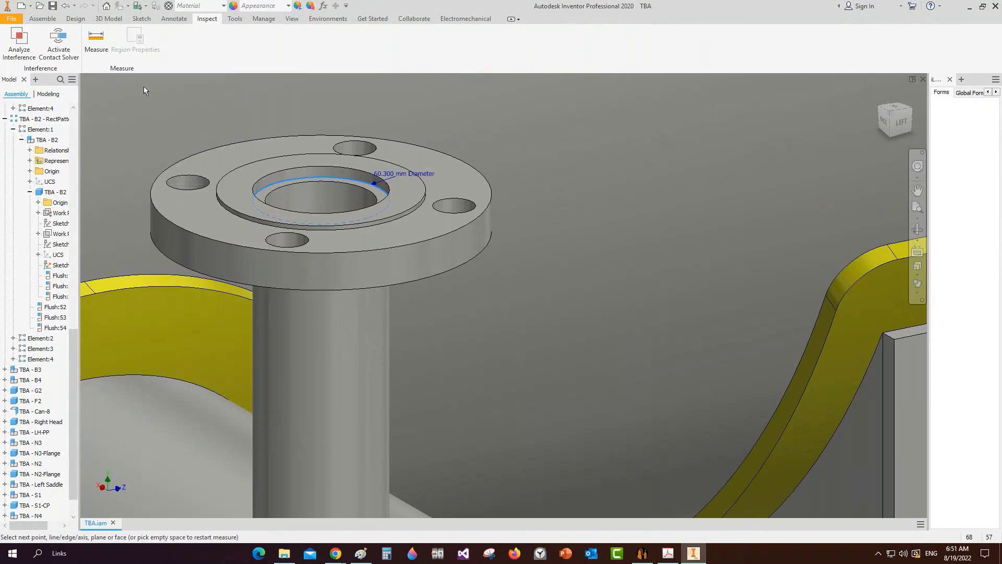
Step: In Static Equipment Generator, set N5-Rib's location to -150 mm, orientation to 270, rib offset to 40 mm and projection to 150 mm
click(646, 556)
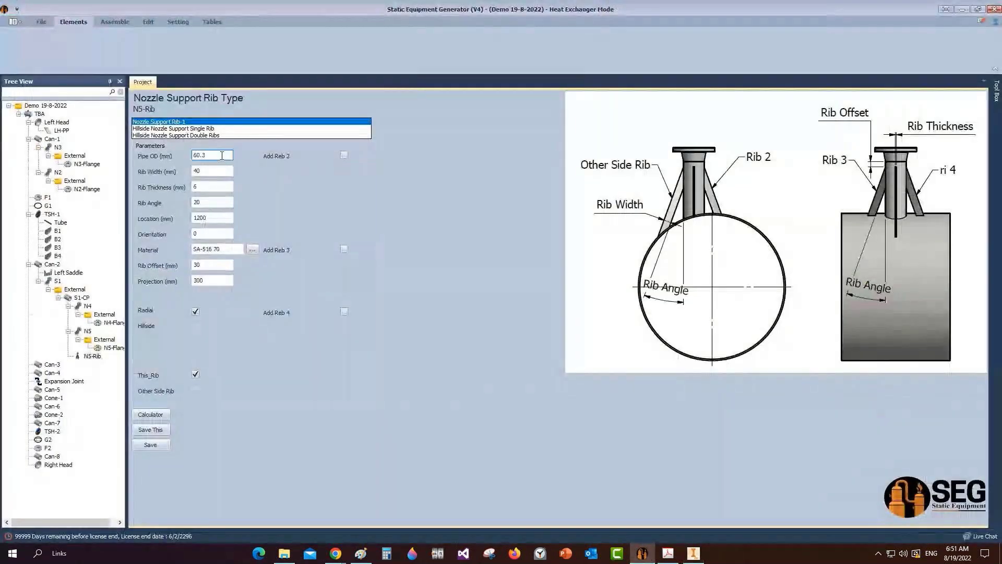
drag(209, 171, 158, 170)
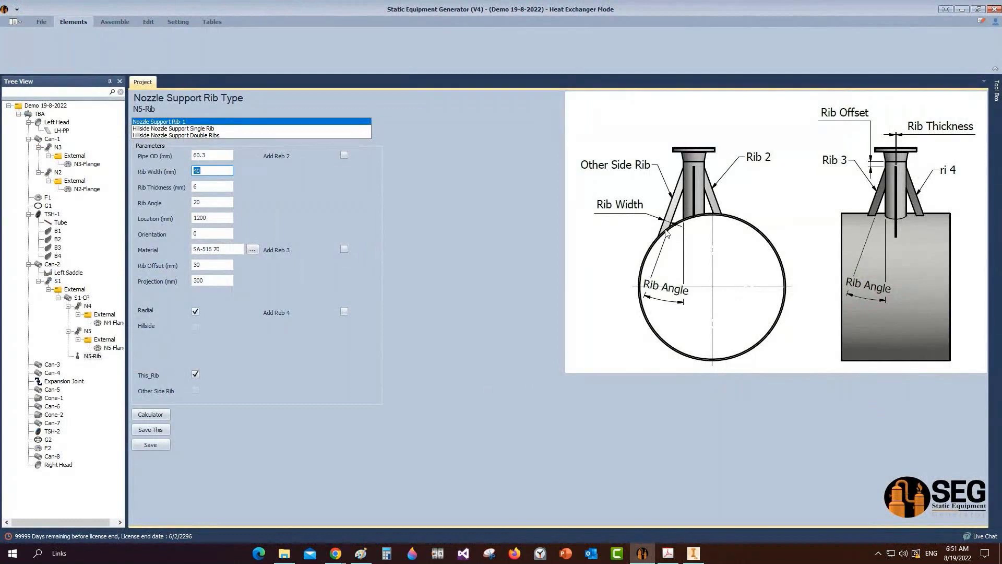
drag(208, 202, 184, 204)
key(Tab)
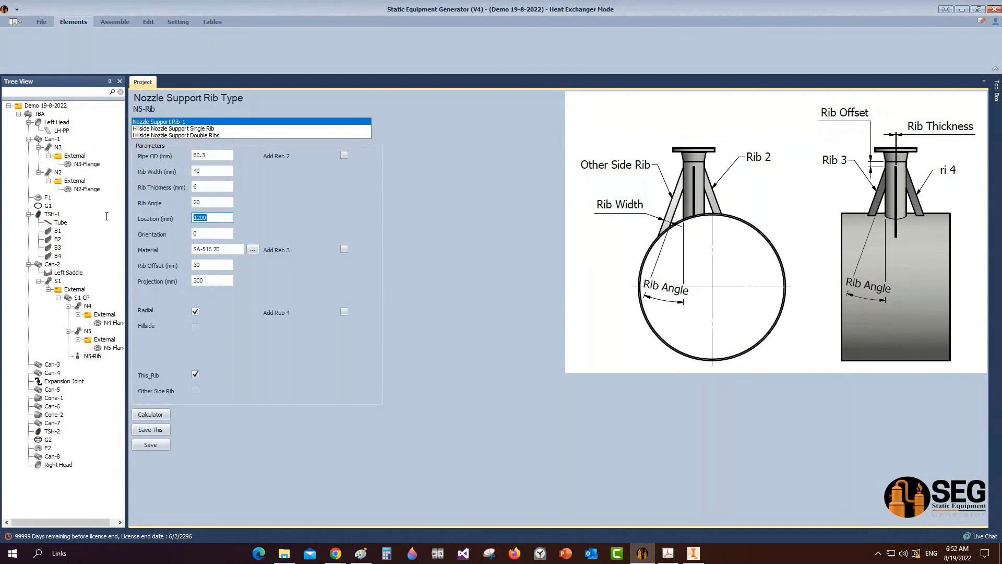
text(-150)
key(Tab)
text(270)
key(Tab)
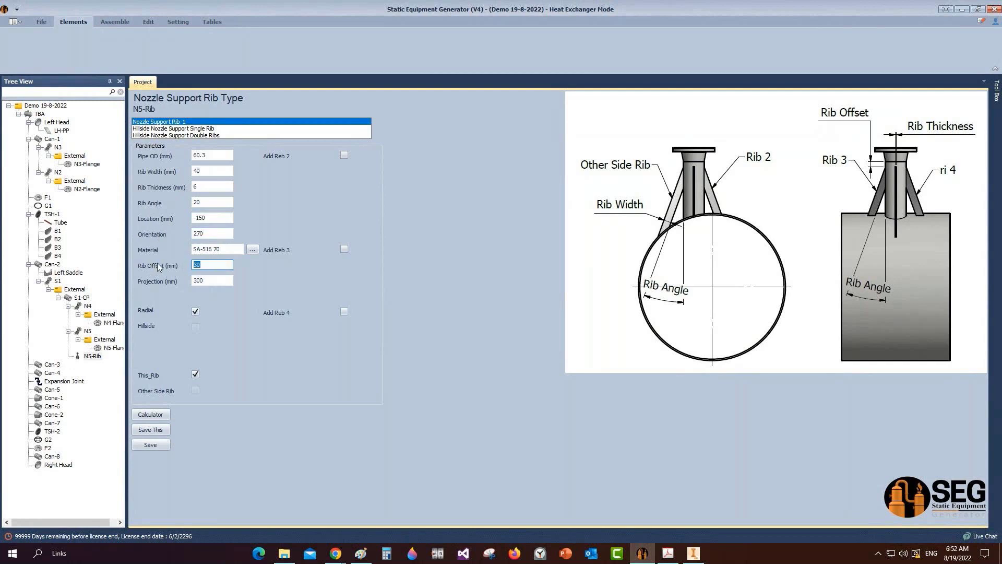
text(40)
key(Tab)
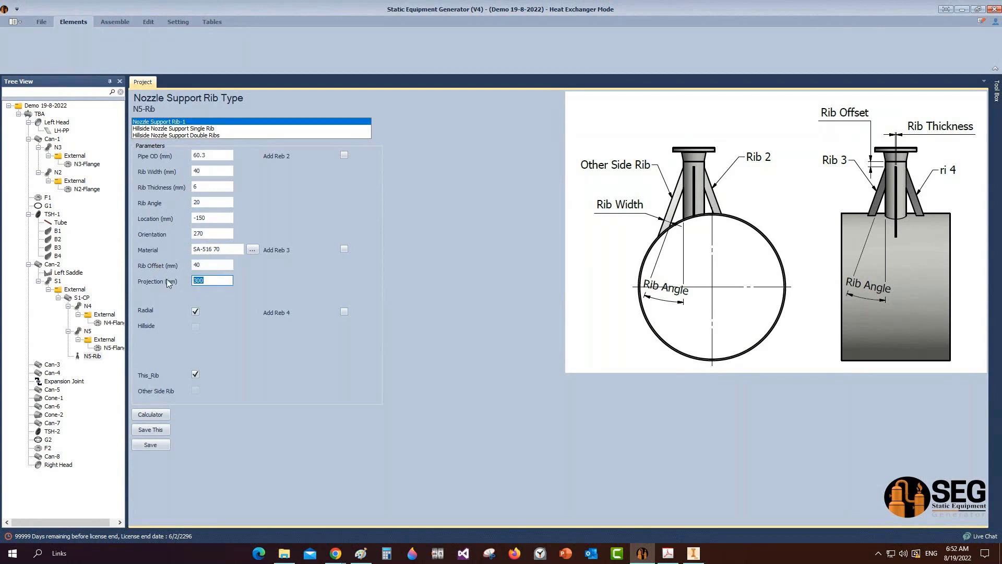
text(150)
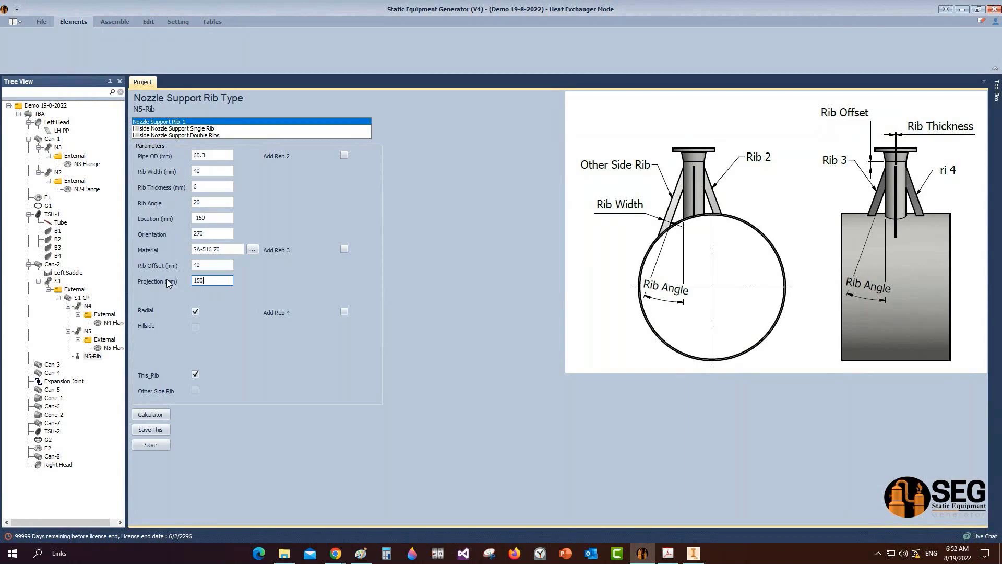
Step: Switch to the PDF drawing and examine the projection and support rib arrangement of the small nozzle above S1
click(668, 552)
mouse_move(414, 138)
mouse_down()
mouse_move(510, 189)
mouse_move(518, 207)
mouse_up()
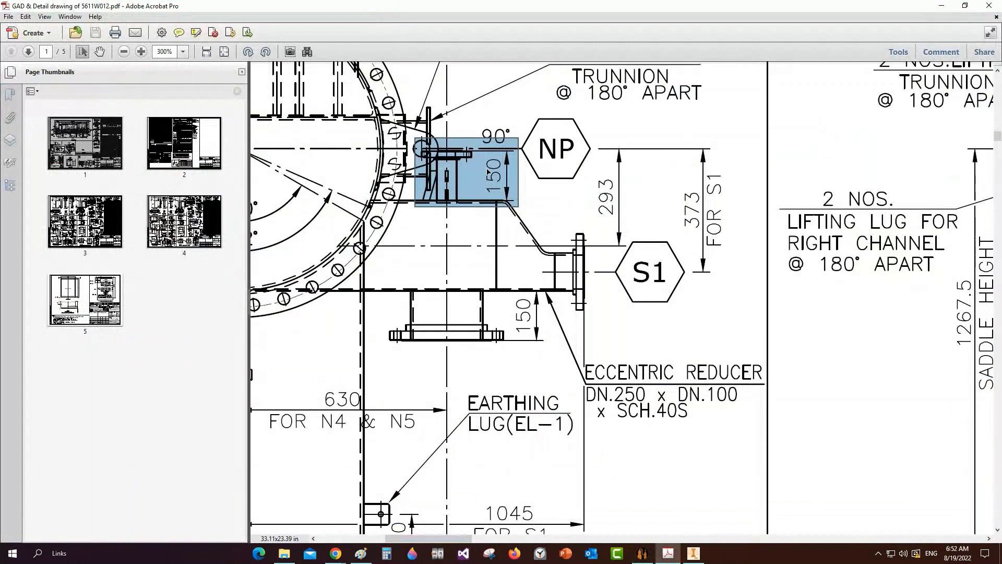
click(464, 153)
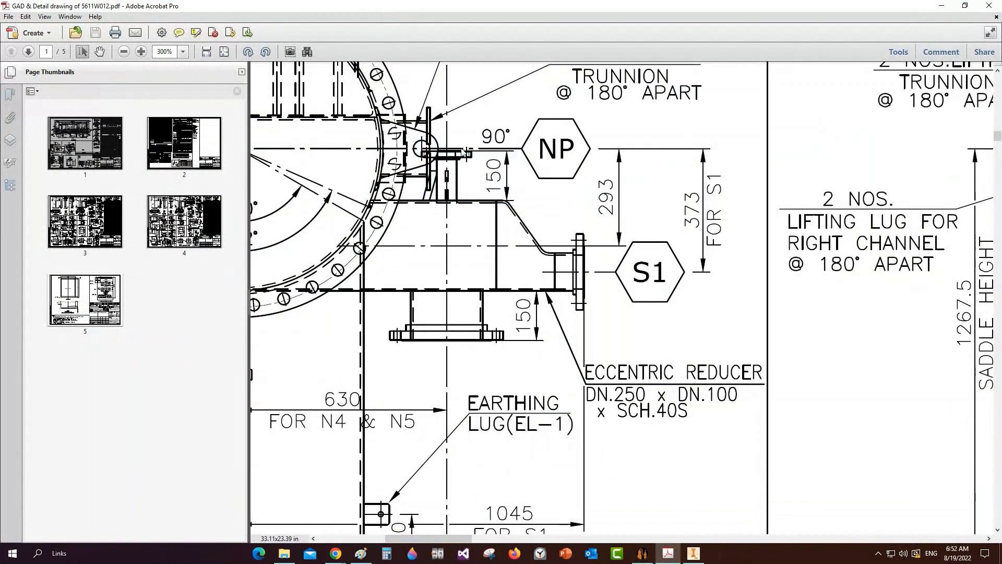
ctrl+scroll(465, 152, up, 3)
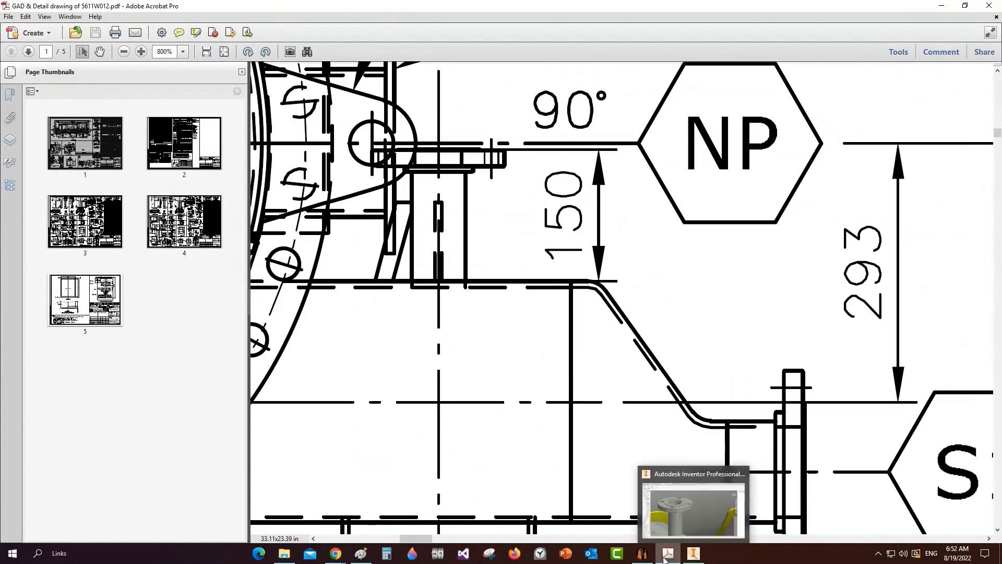
Step: In Static Equipment Generator, switch N5-Rib's first rib to Other Side Rib and add ribs 2, 3 and 4, with This_Rib_2 enabled
click(642, 552)
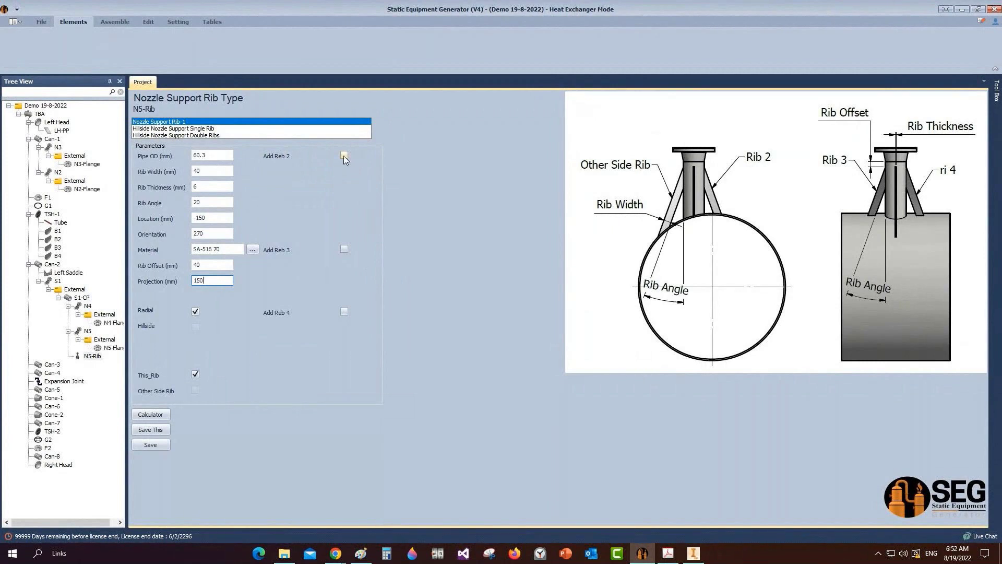
click(195, 390)
click(343, 155)
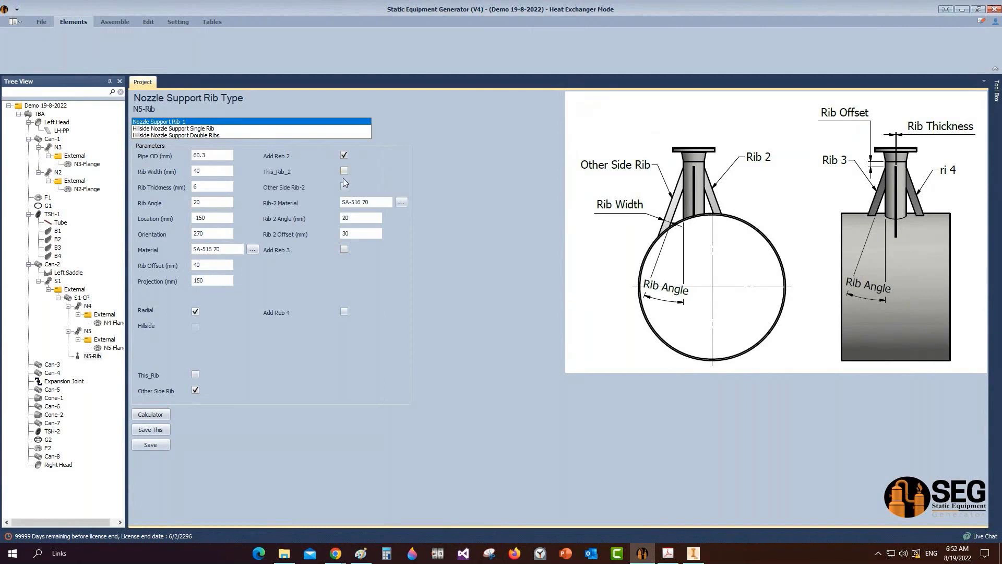
click(344, 171)
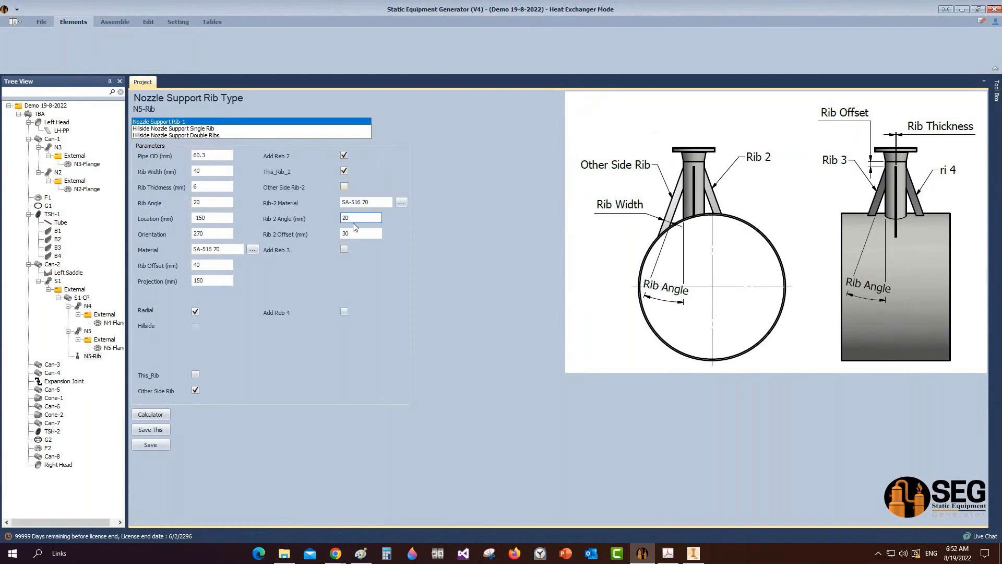
click(345, 249)
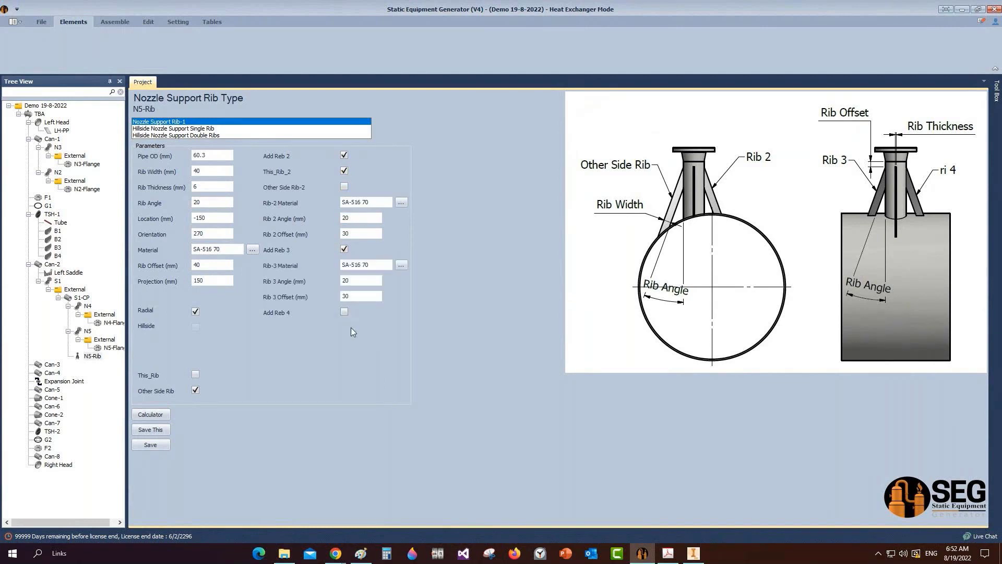
click(344, 312)
Step: Set the offsets of ribs 2, 3 and 4 to 40 mm and save N5-Rib
click(364, 233)
key(BackSpace)
key(BackSpace)
text(40)
key(Tab)
text(40)
key(Tab)
text(40)
click(163, 445)
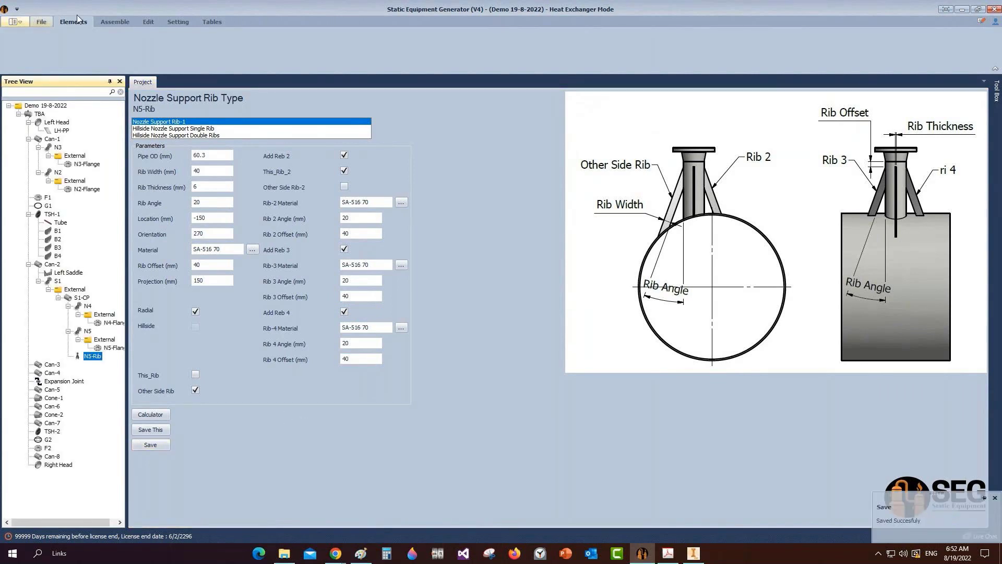
Step: Start the assembly build to generate the N5 support ribs and switch to Inventor
click(111, 24)
click(20, 43)
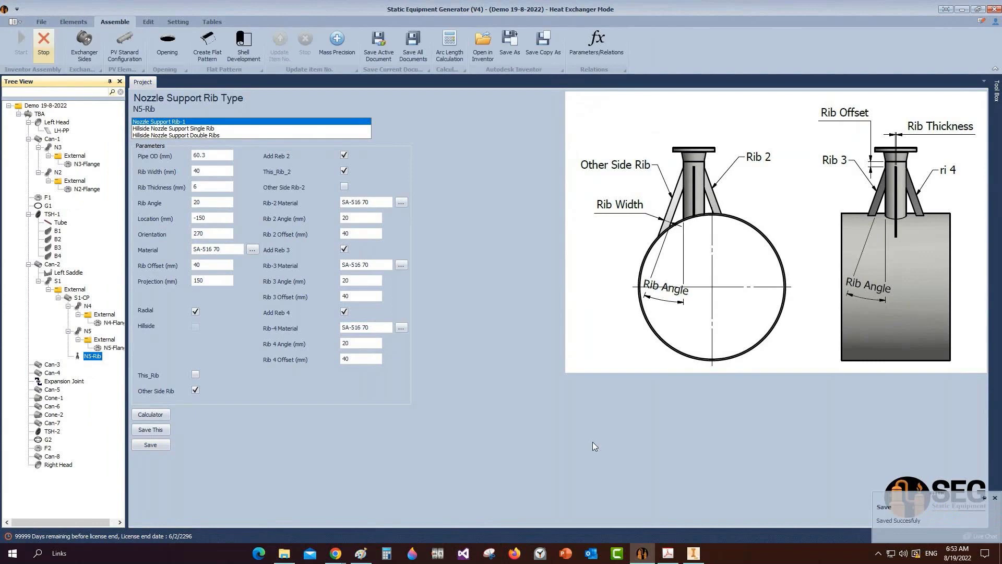
click(693, 552)
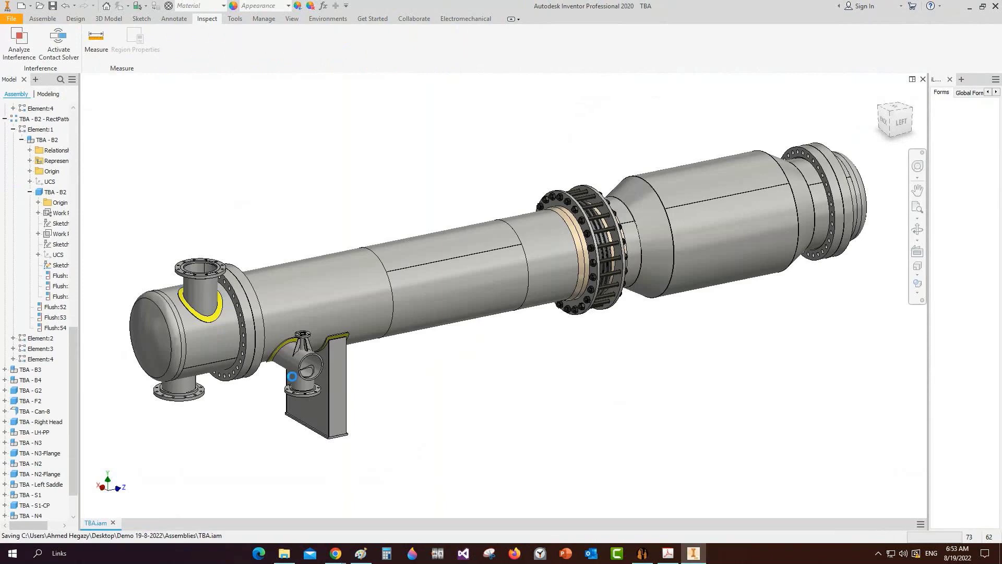
Step: Inspect the four support ribs around nozzle N5 in the TBA assembly from several angles, including the back view
scroll(303, 354, up, 5)
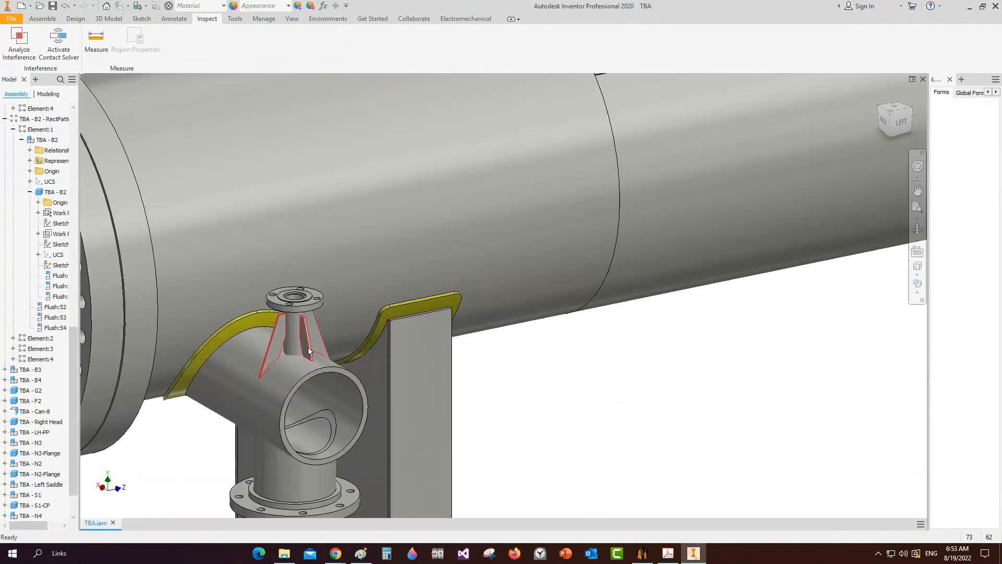
click(917, 230)
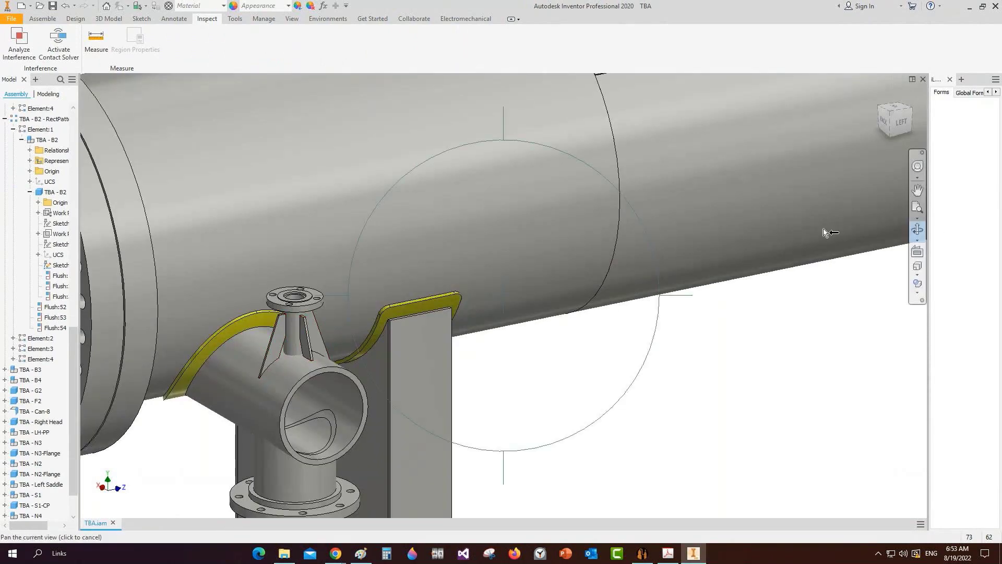
scroll(740, 271, down, 3)
drag(552, 309, 644, 307)
scroll(363, 265, up, 5)
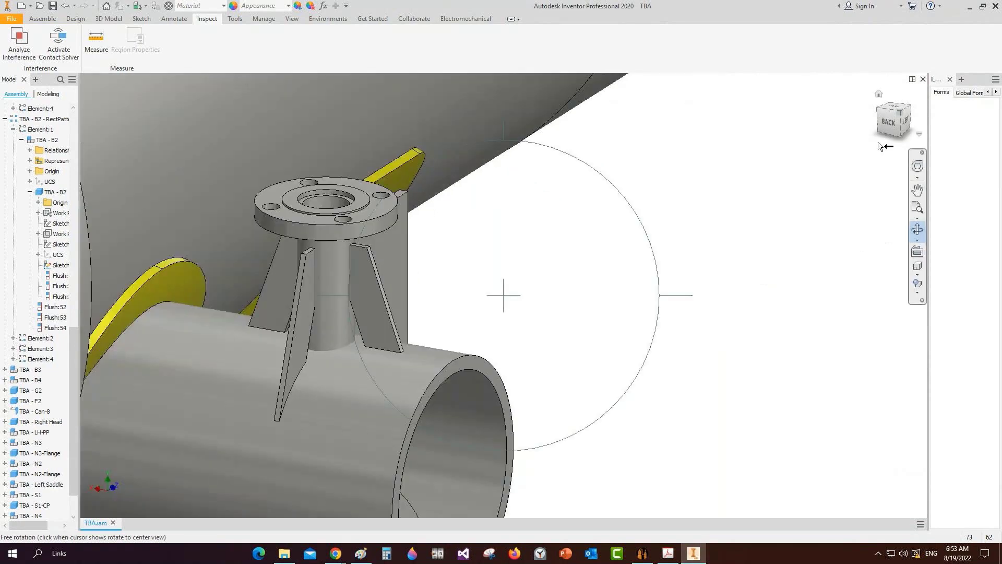
click(888, 122)
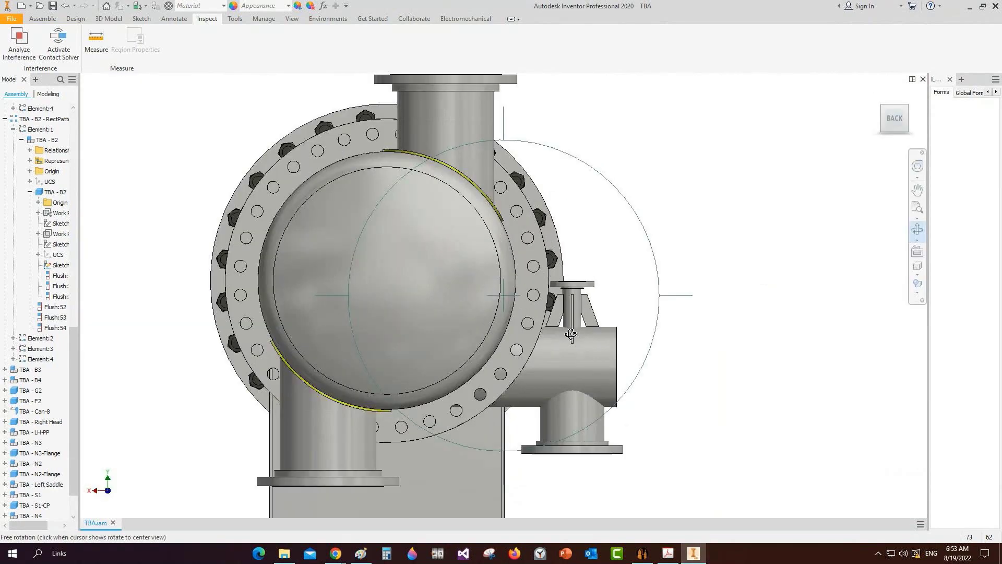
scroll(570, 334, up, 5)
shift+middle_drag(538, 304, 445, 198)
right_click(444, 199)
click(496, 203)
Step: Examine the flange at the end of nozzle S1 in the PDF drawing and compare it with the Inventor assembly
click(642, 553)
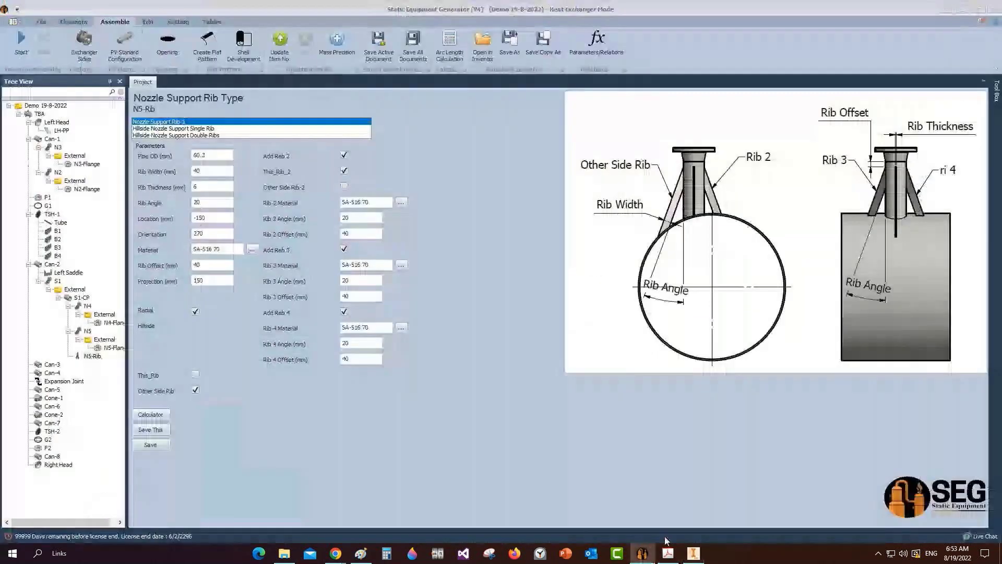
click(668, 553)
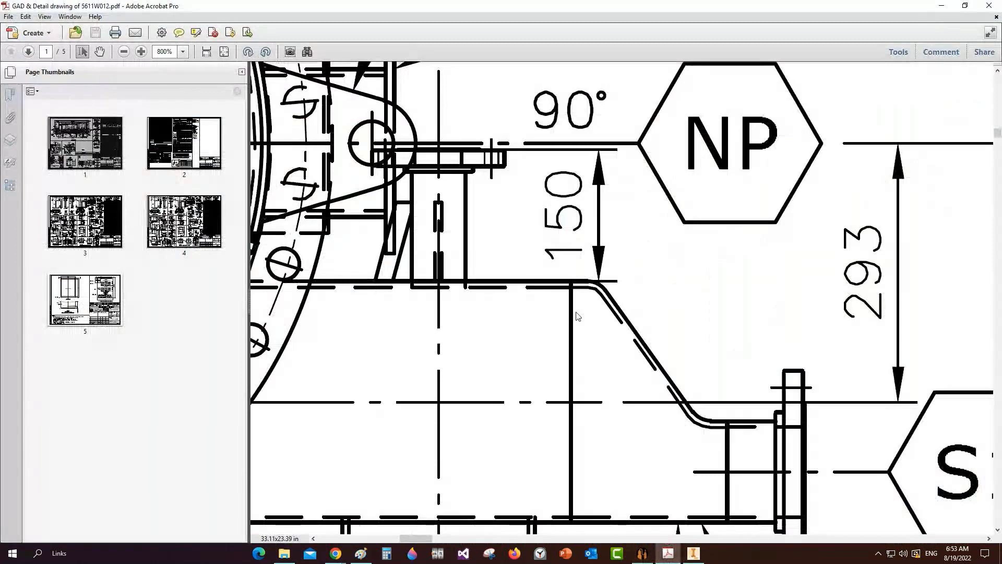
ctrl+scroll(576, 304, down, 3)
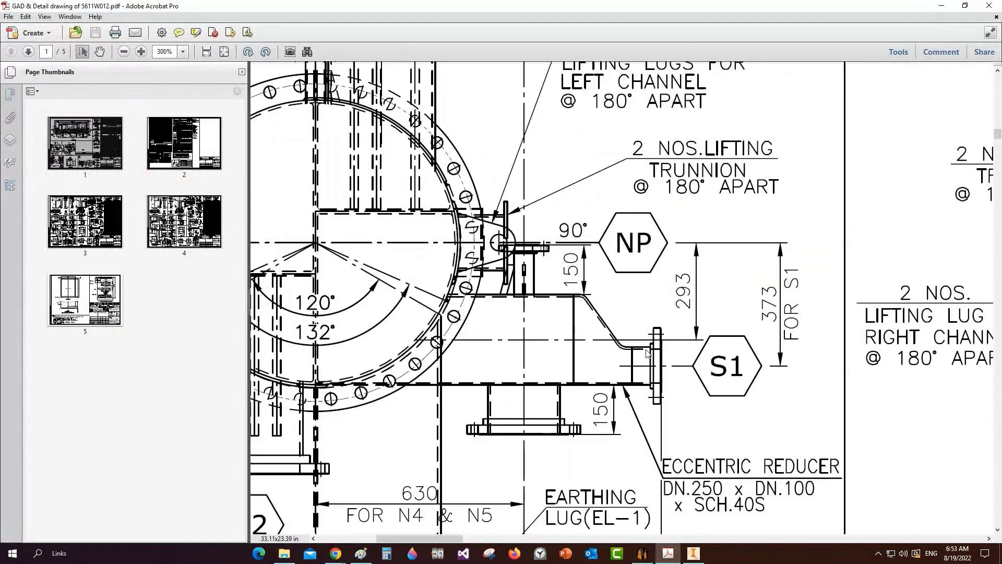
drag(641, 311, 666, 388)
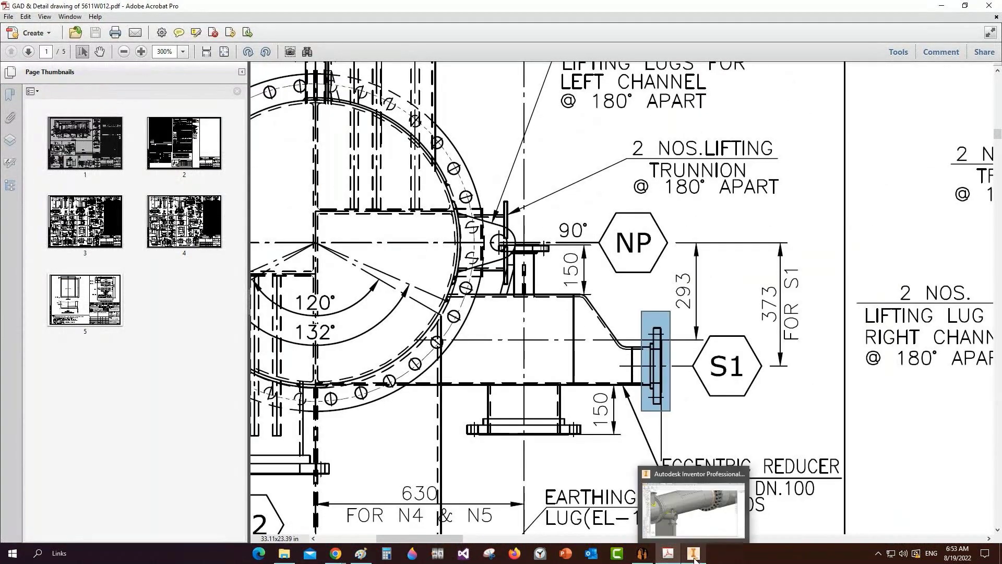
click(694, 553)
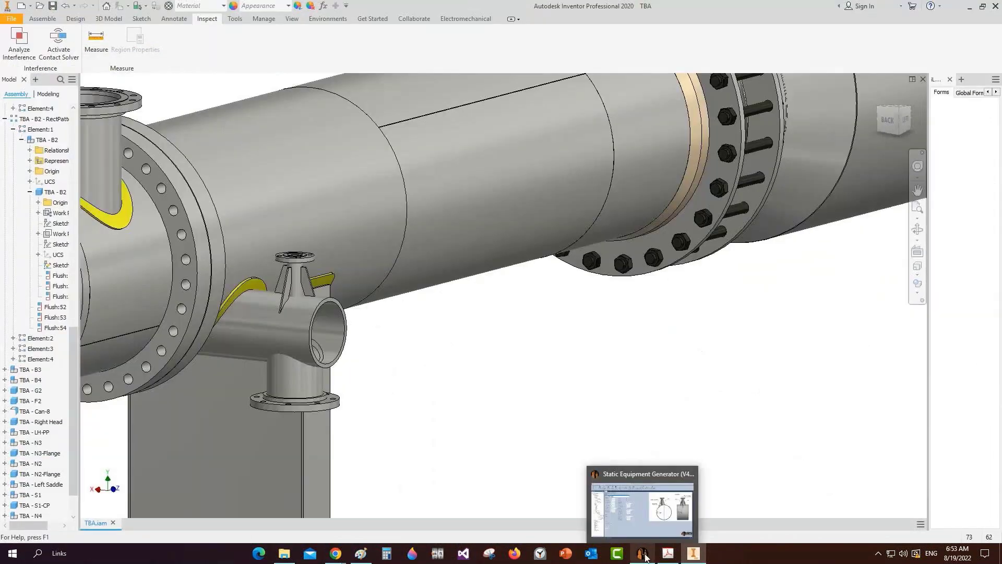
Step: Switch to Static Equipment Generator and add a standard cone named EC-R to the external parts of nozzle S1
click(643, 553)
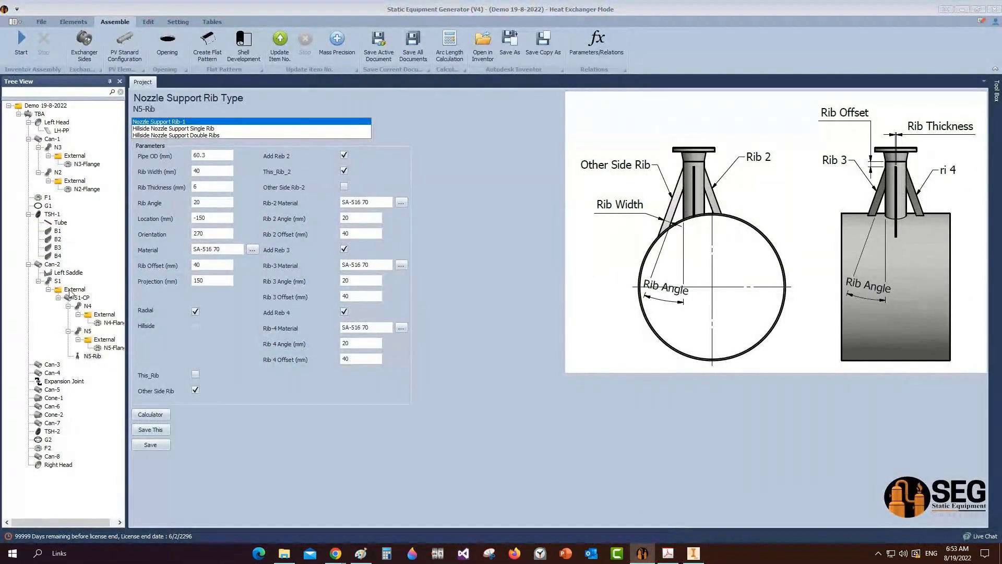
click(66, 291)
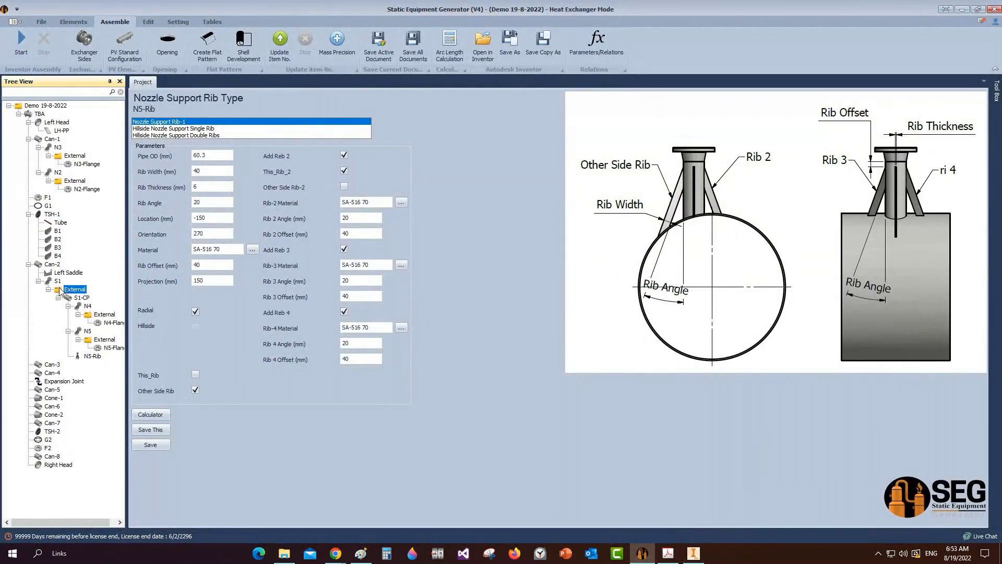
click(73, 21)
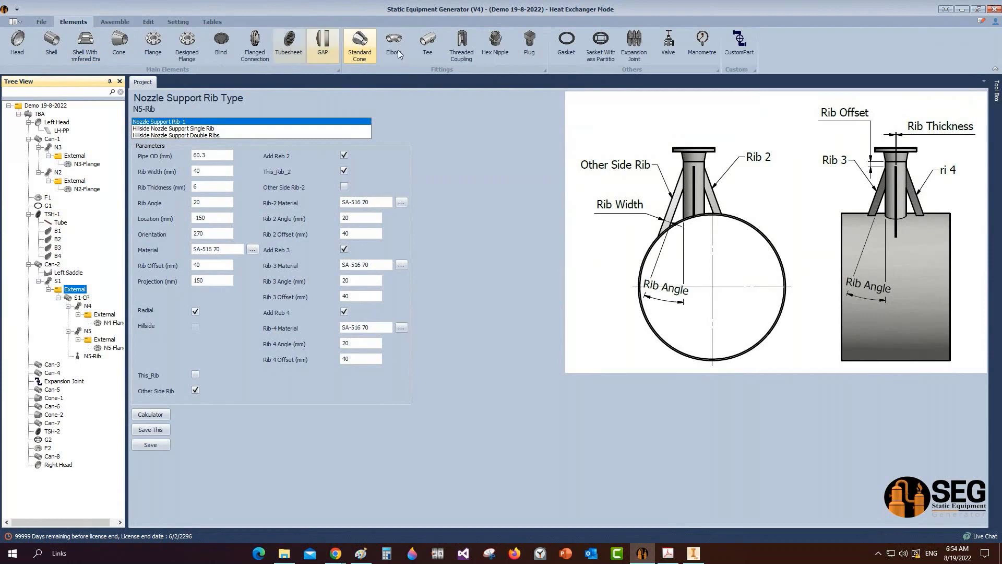
click(362, 47)
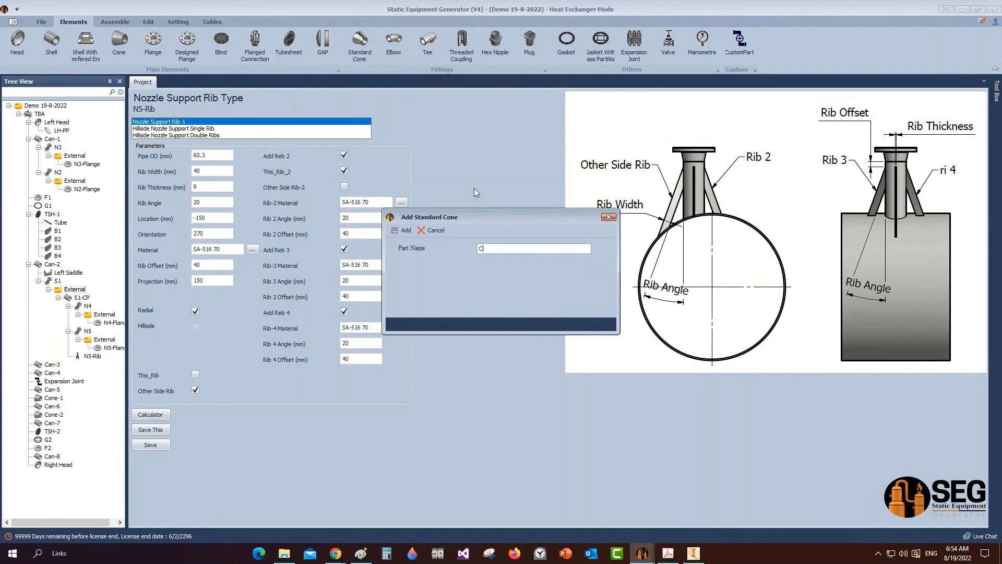
text(EC-R)
click(407, 231)
Step: Make EC-R a Standard Eccentric Cone with a start outer diameter of 10 and start schedule 80S
click(80, 364)
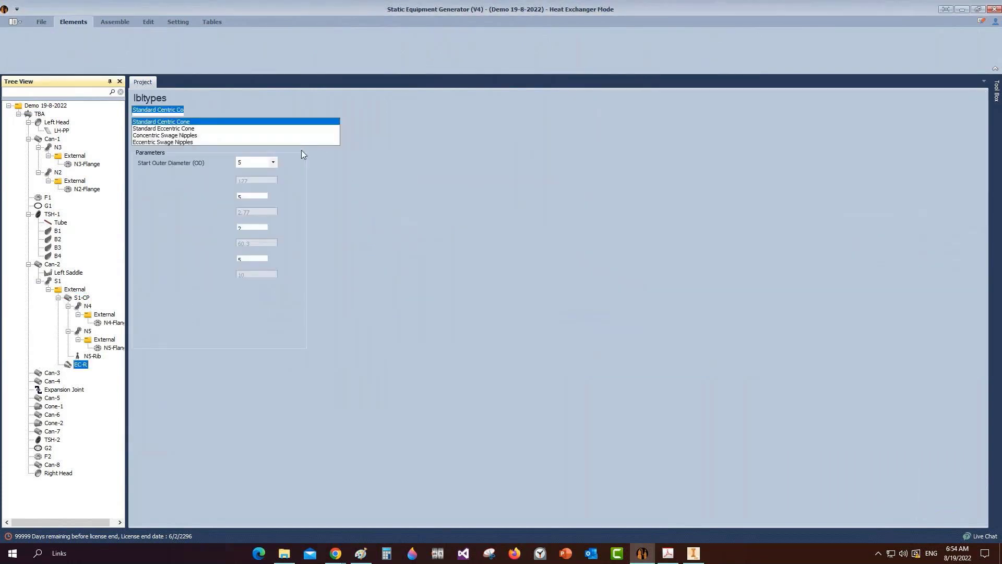
click(164, 128)
click(272, 162)
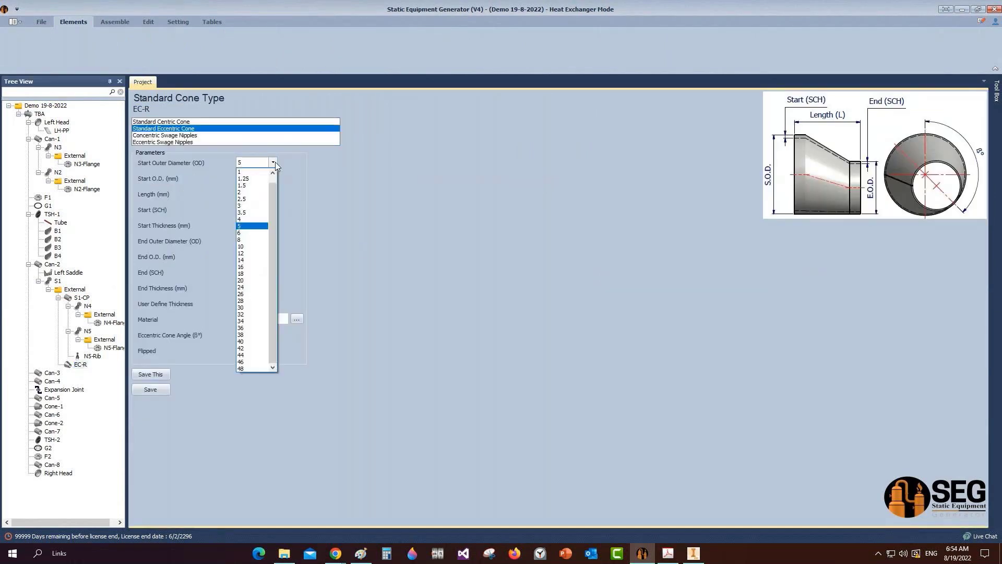
click(243, 246)
click(272, 209)
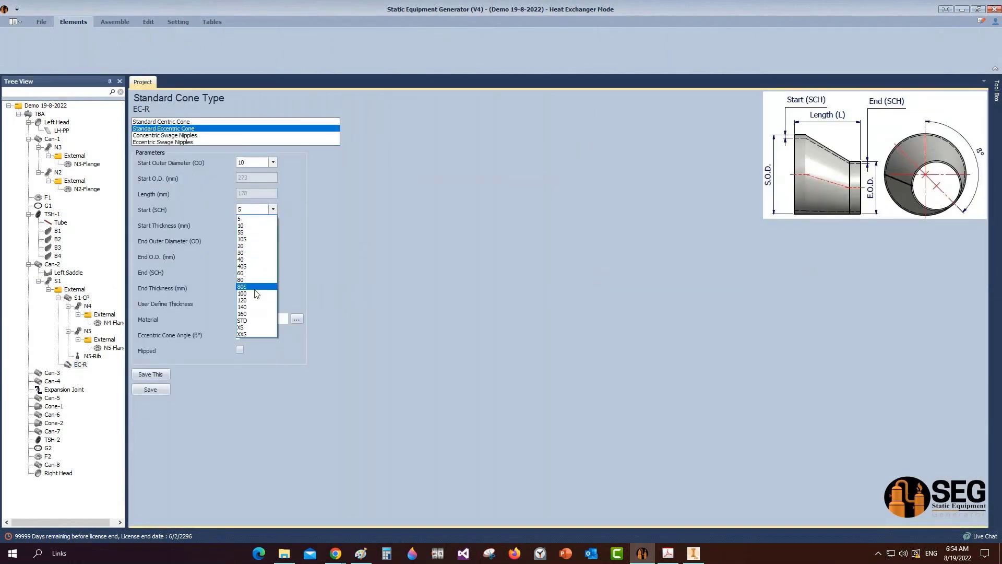
click(255, 289)
Step: Set EC-R's end outer diameter to 4 and its end schedule to 80S, and save the cone
click(272, 241)
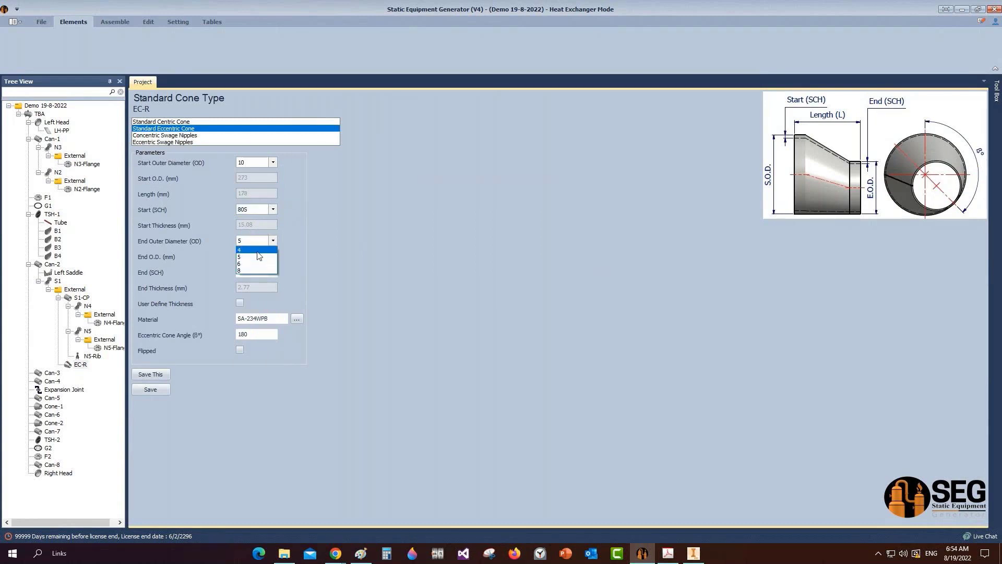
click(256, 251)
click(260, 272)
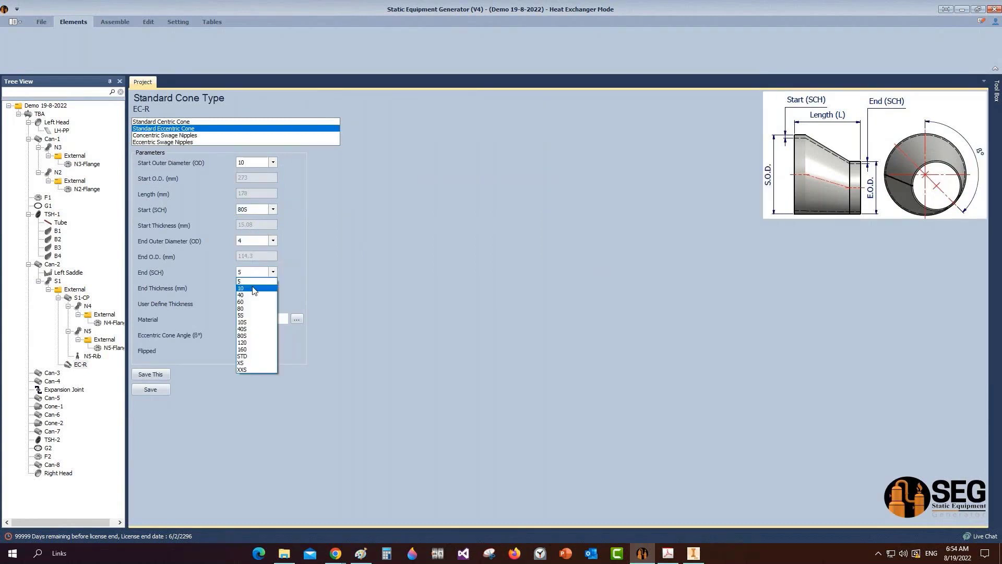
click(255, 336)
click(166, 391)
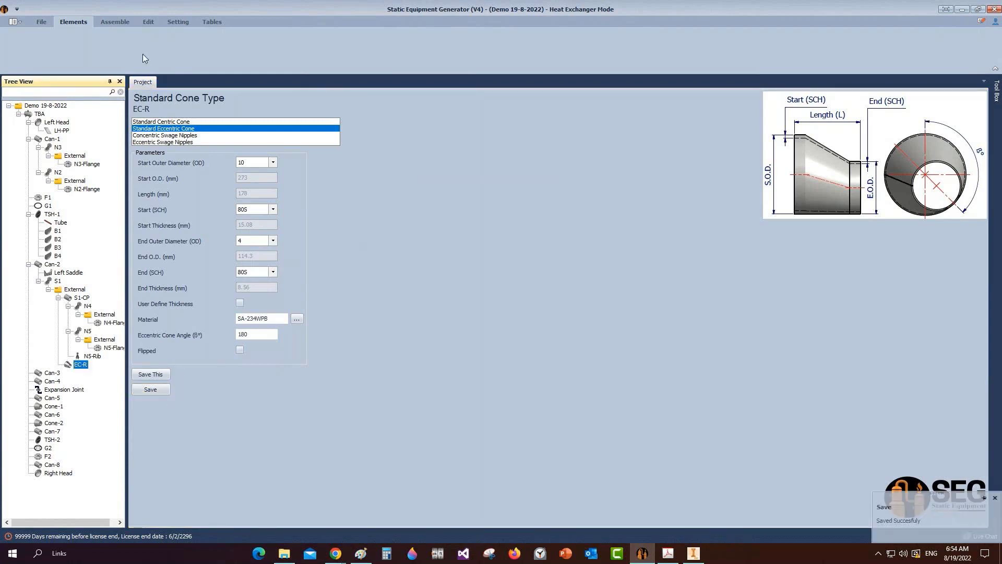
Step: Build the assembly with the EC-R reducer and compare its orientation in Inventor with the eccentric reducer at S1 in the PDF drawing
click(117, 23)
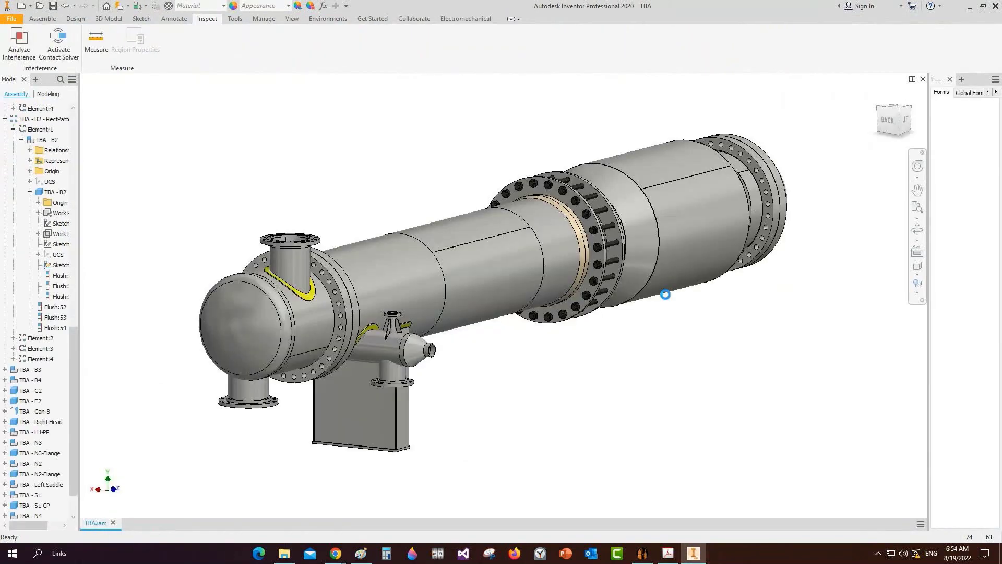
click(907, 120)
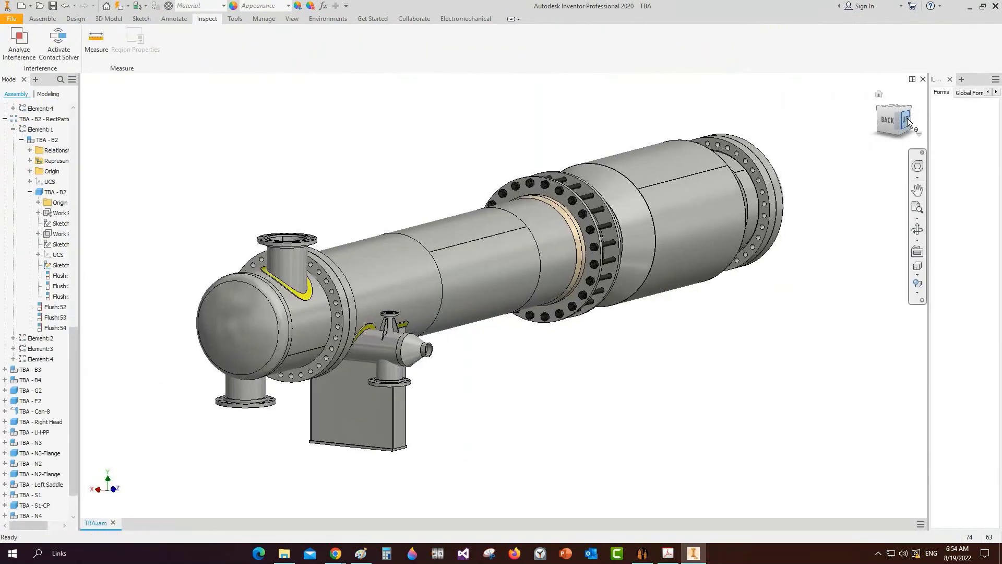
middle_drag(908, 123, 903, 122)
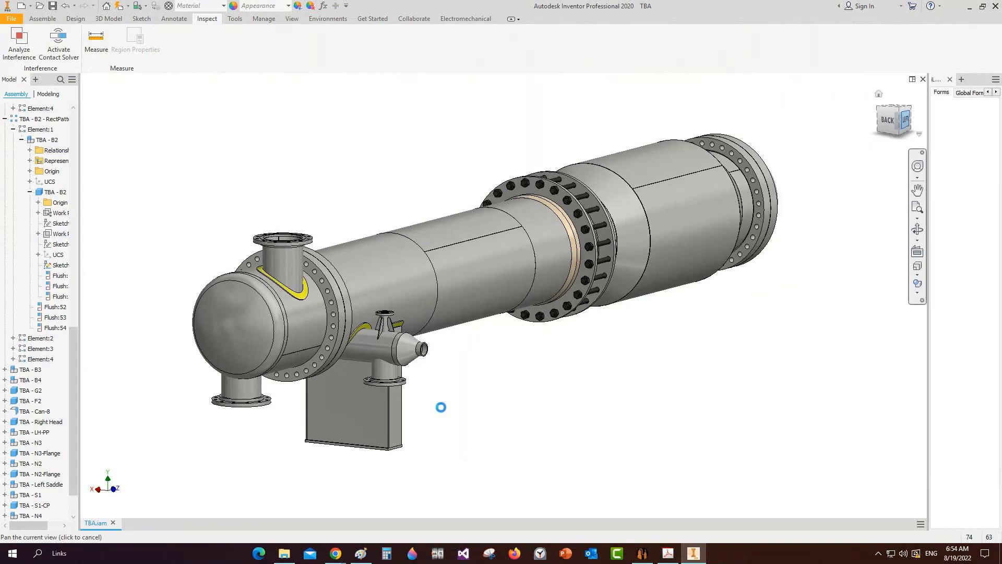
click(668, 553)
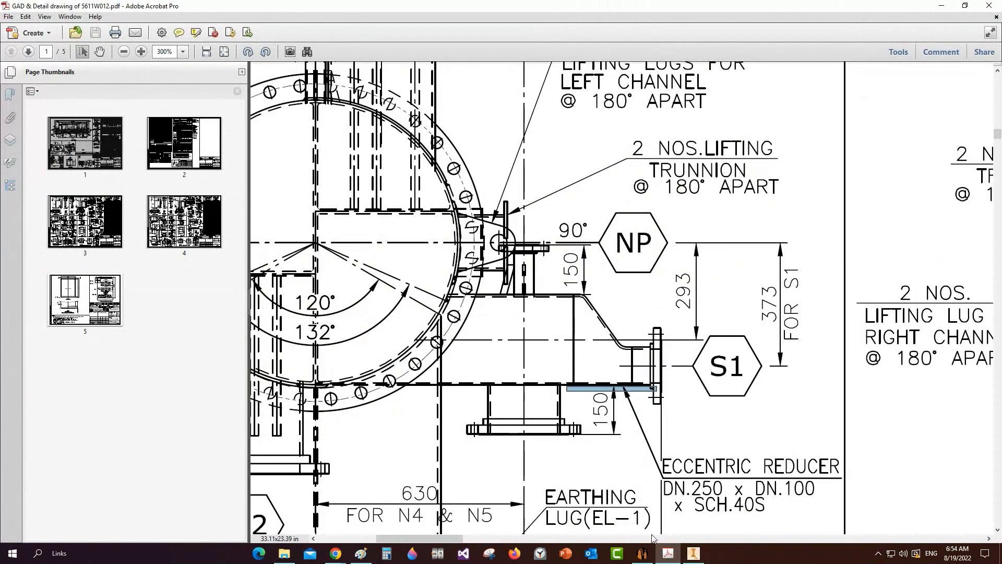
click(652, 553)
click(692, 554)
mouse_move(572, 347)
shift+middle_down()
mouse_move(698, 240)
mouse_move(729, 297)
mouse_move(801, 230)
mouse_move(838, 302)
mouse_move(885, 142)
mouse_move(850, 248)
shift+middle_up()
scroll(729, 297, down, 3)
right_click(850, 248)
shift+middle_drag(909, 134, 923, 82)
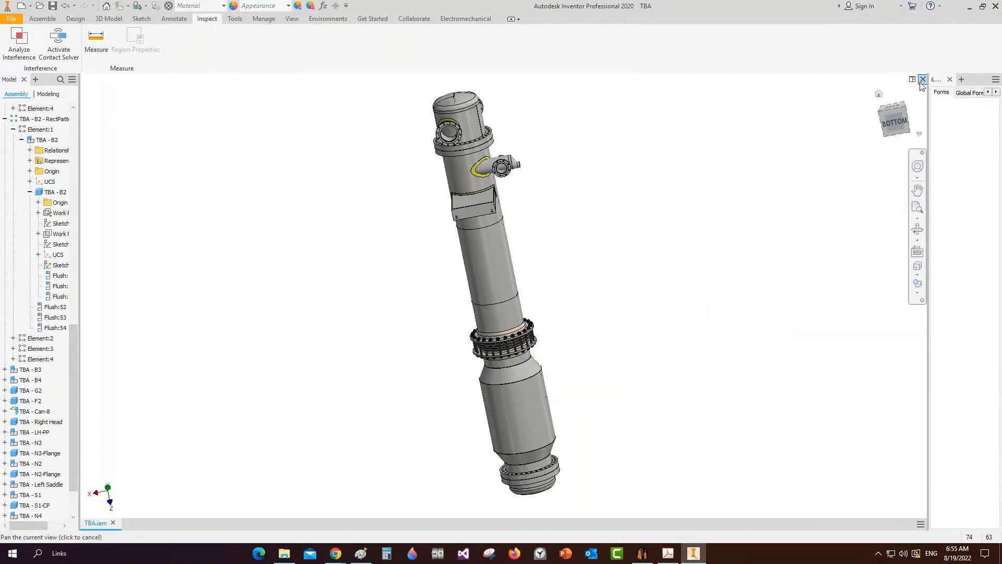
click(922, 79)
Step: Run the assembly build again and examine the eccentric reducer on nozzle S1 from the left view in Inventor
click(642, 552)
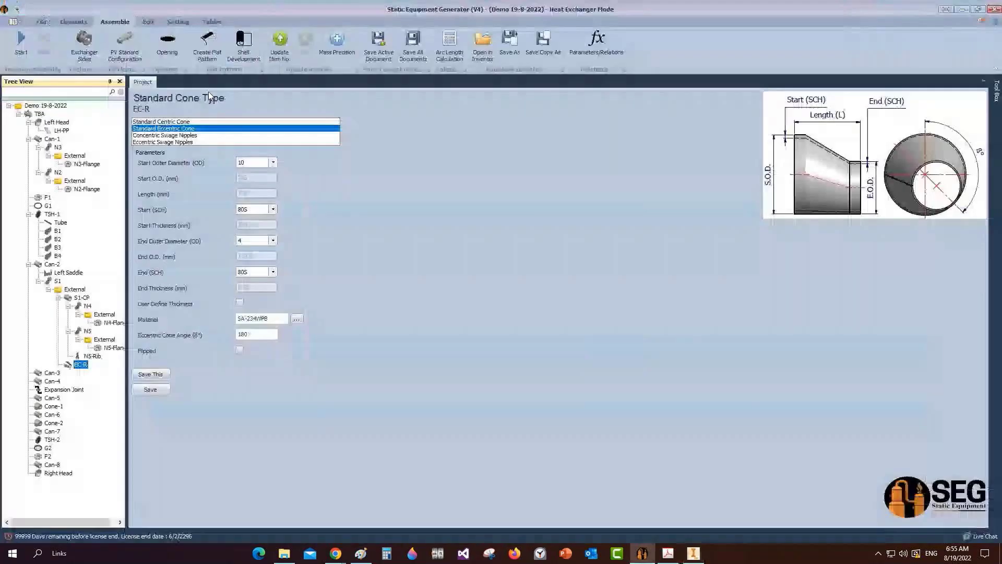
click(21, 45)
click(693, 553)
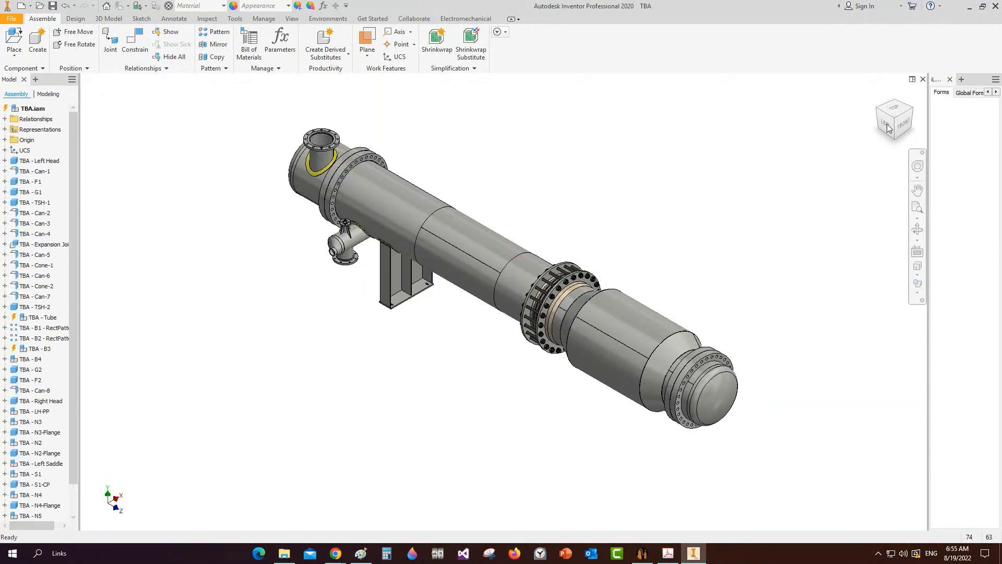
click(887, 125)
scroll(339, 311, up, 5)
scroll(339, 311, up, 10)
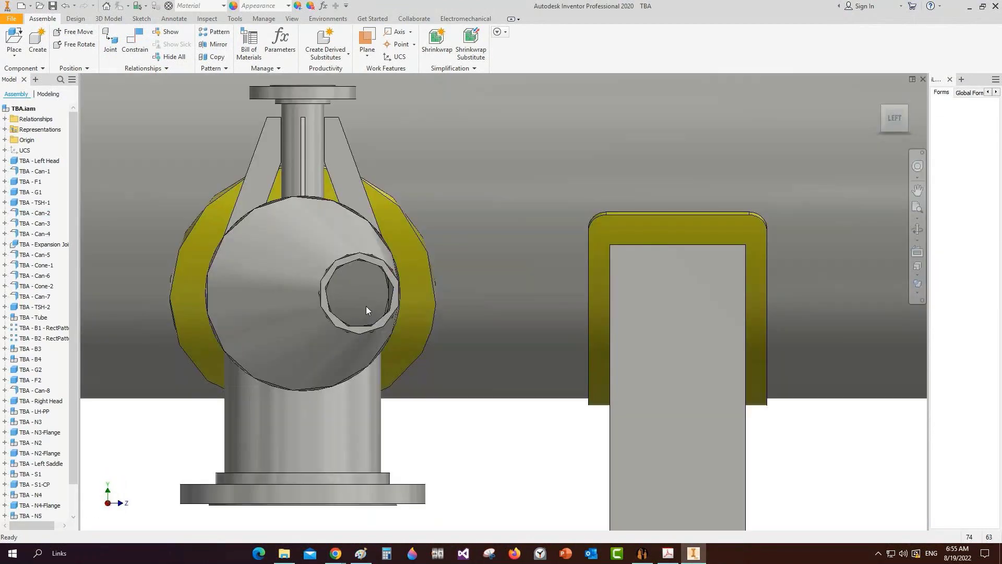
scroll(440, 290, down, 6)
scroll(440, 290, up, 3)
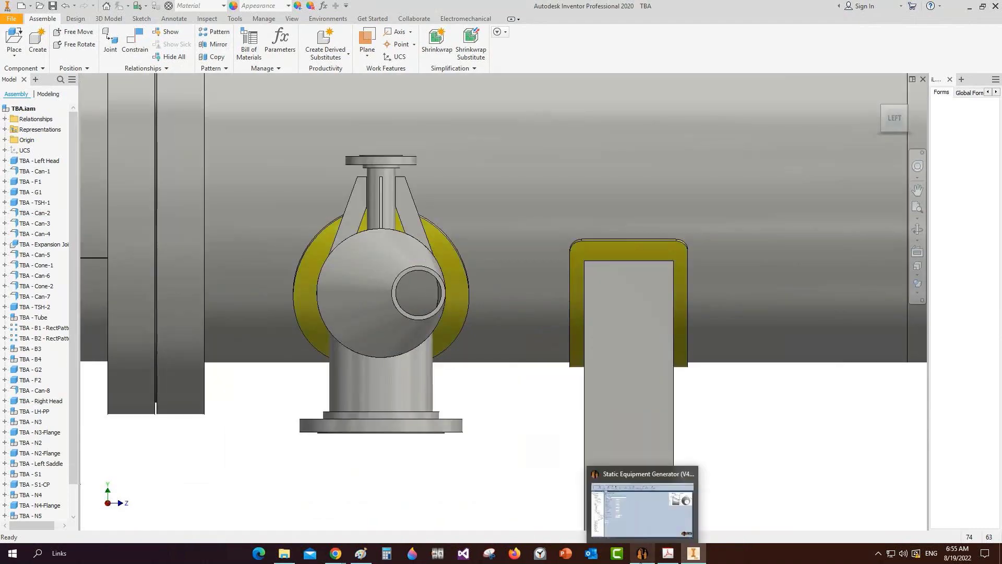
Step: Set the eccentric cone angle of EC-R to 270°, save it and rebuild the assembly
click(642, 557)
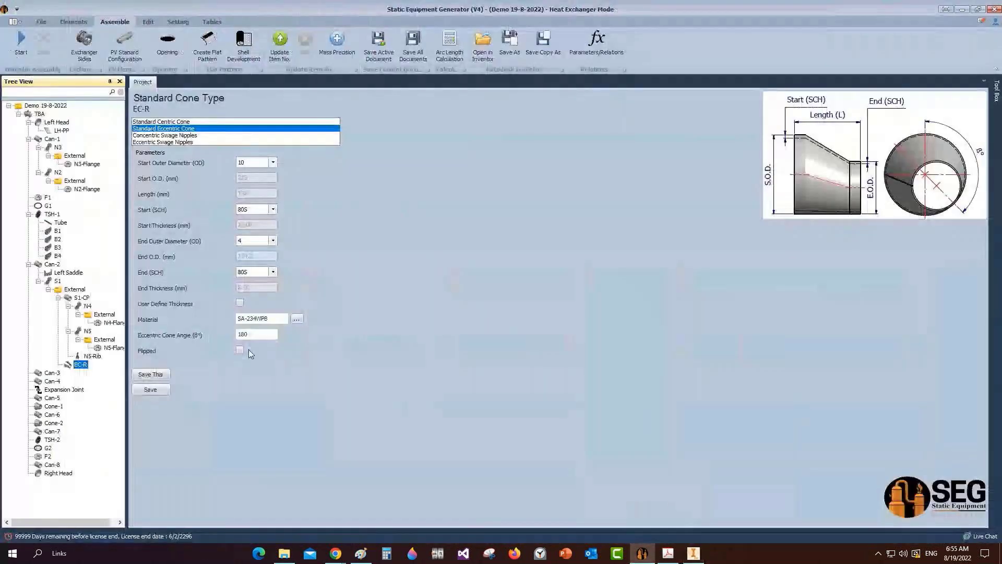
click(150, 391)
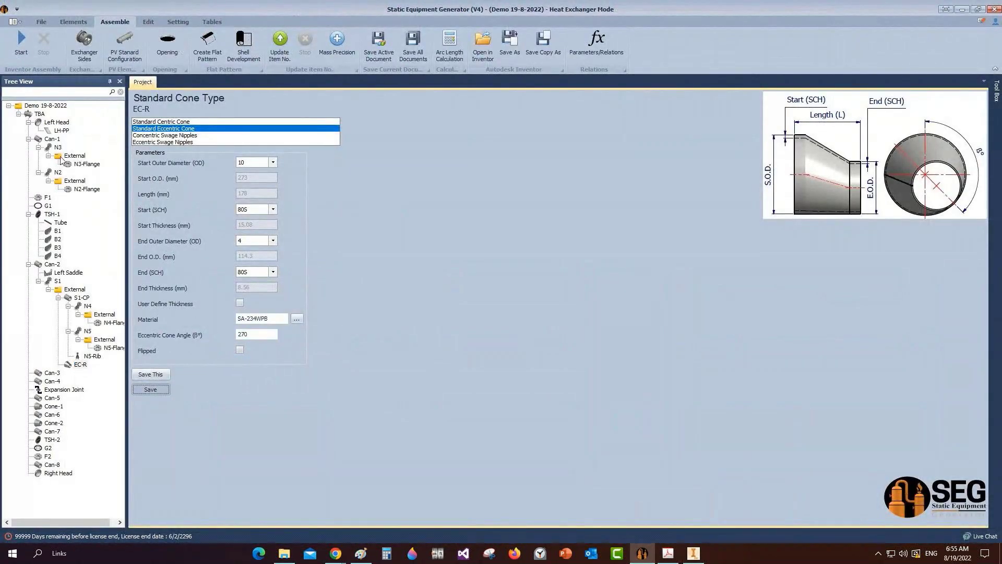
click(693, 553)
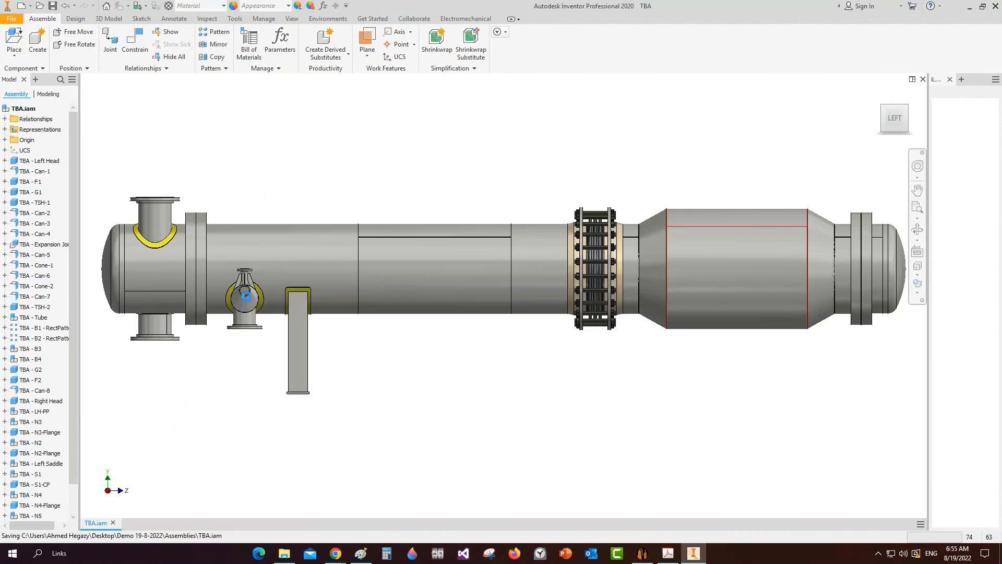
Step: Check the direction of the reducer's offset end on nozzle S1 in Inventor, from the left and at an angle
scroll(239, 287, up, 6)
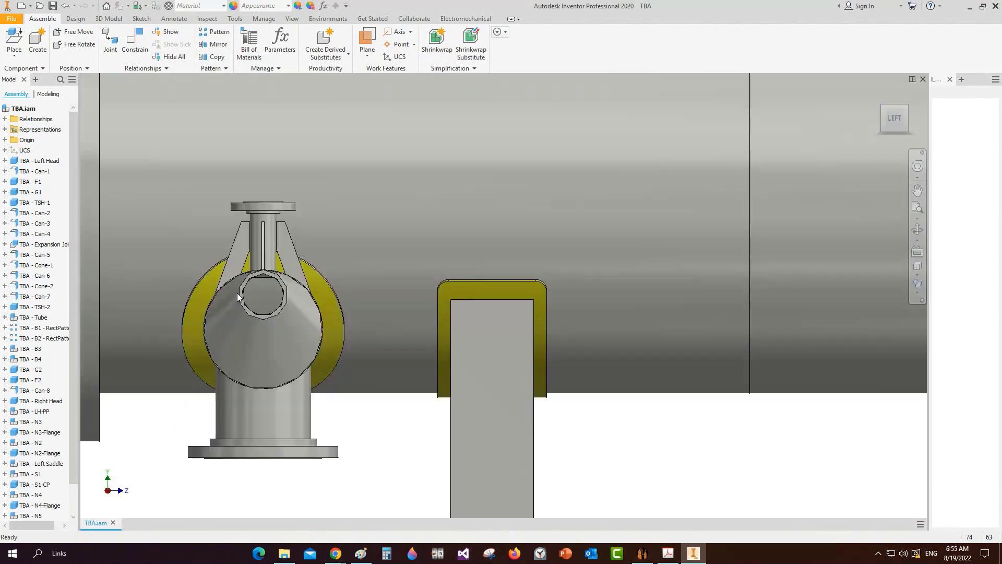
click(917, 230)
drag(595, 268, 579, 292)
middle_drag(469, 284, 481, 235)
scroll(481, 250, up, 2)
right_click(481, 251)
click(426, 251)
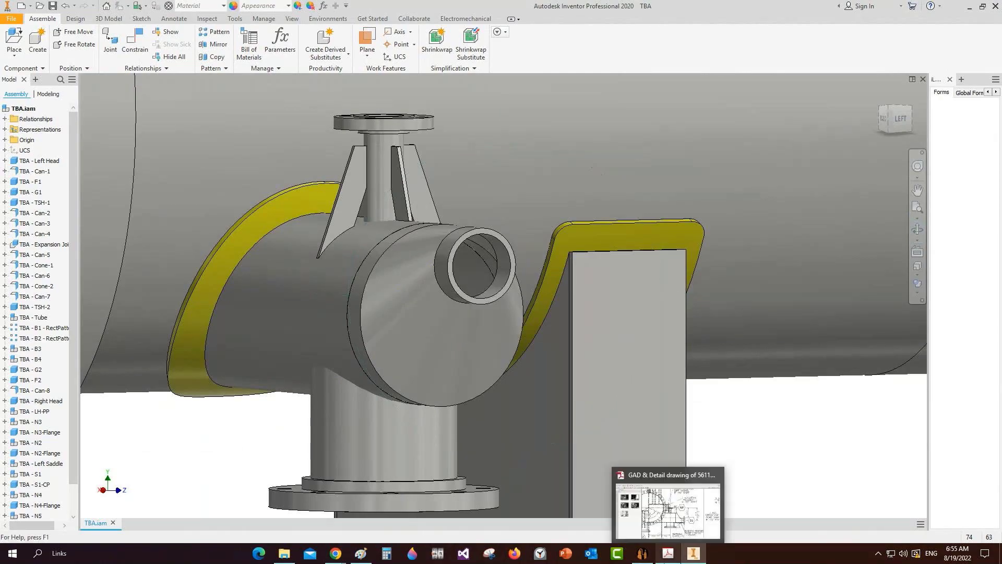
Step: Return to Static Equipment Generator, set EC-R's eccentric cone angle to 90° and save the cone
click(642, 553)
double_click(255, 335)
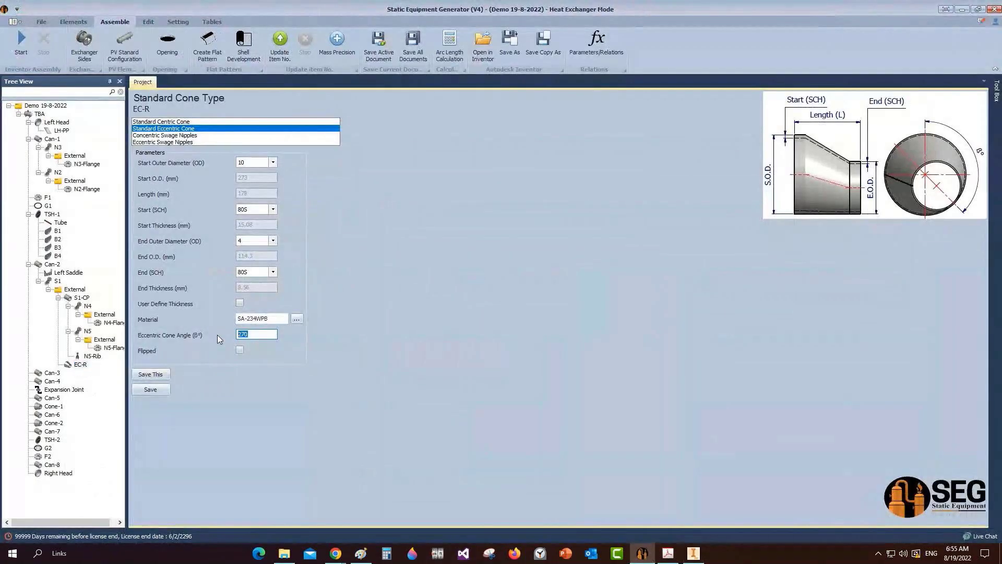
text(90)
click(150, 389)
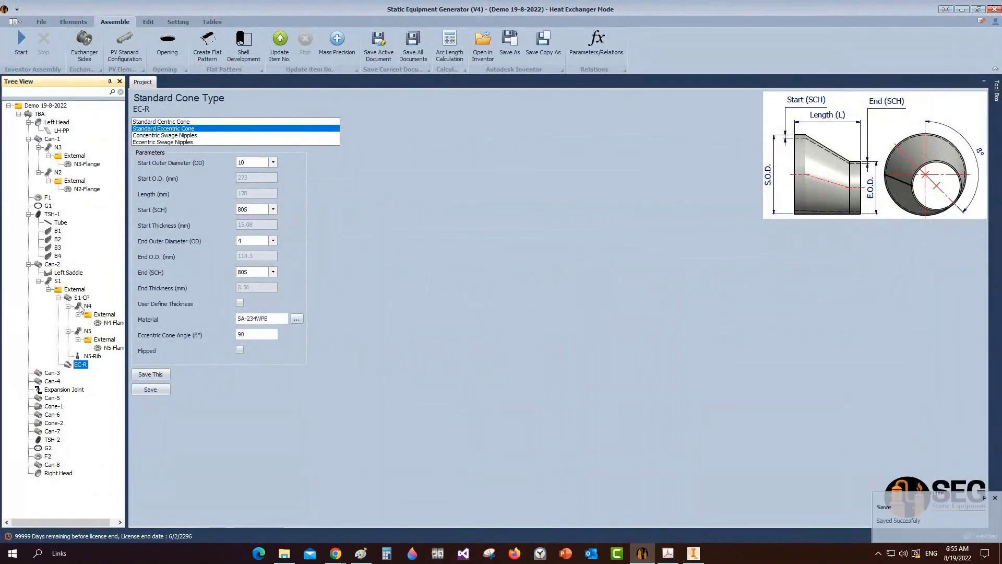
Step: Add a shell named S1-Pipe to the external parts of nozzle S1
click(74, 289)
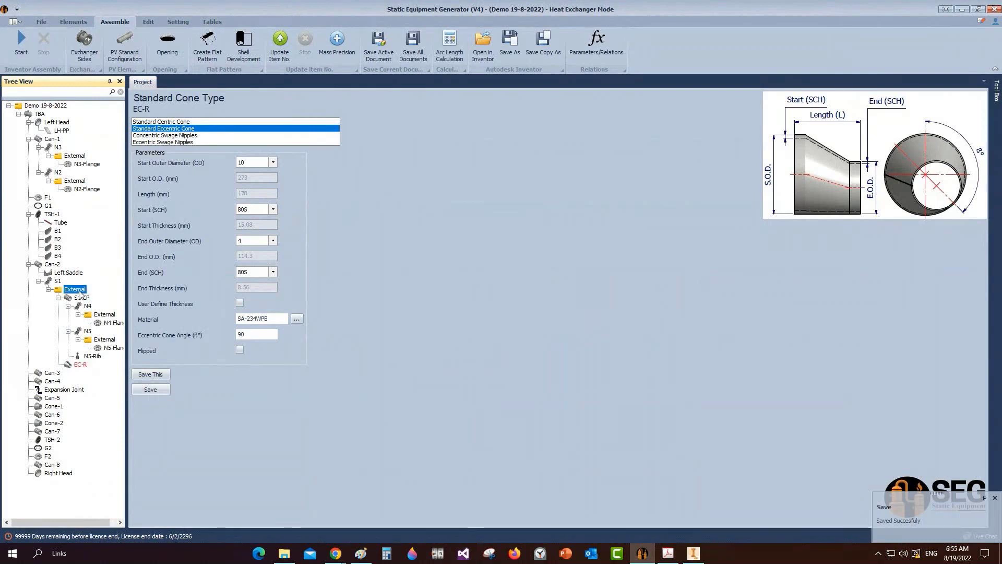
click(73, 21)
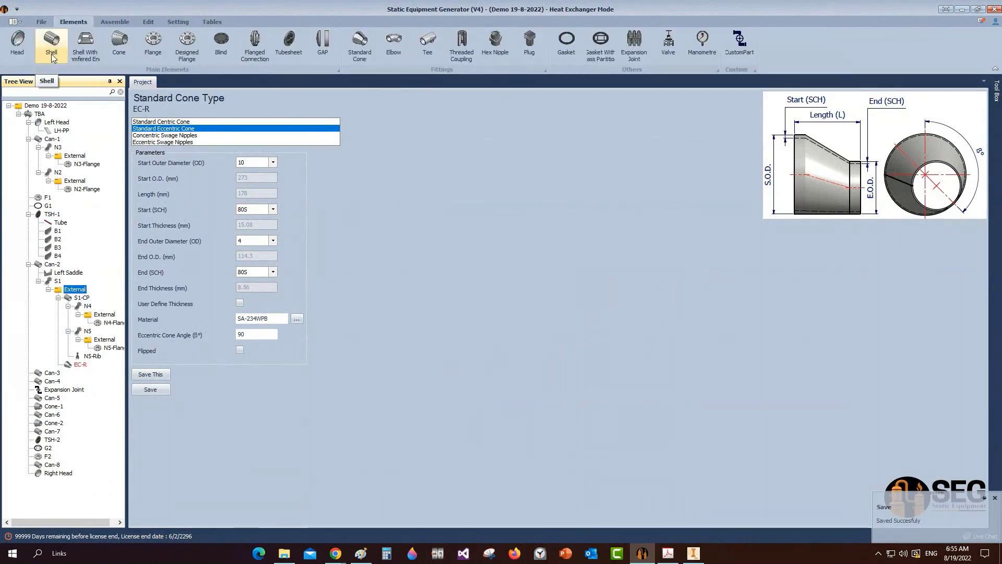
click(51, 52)
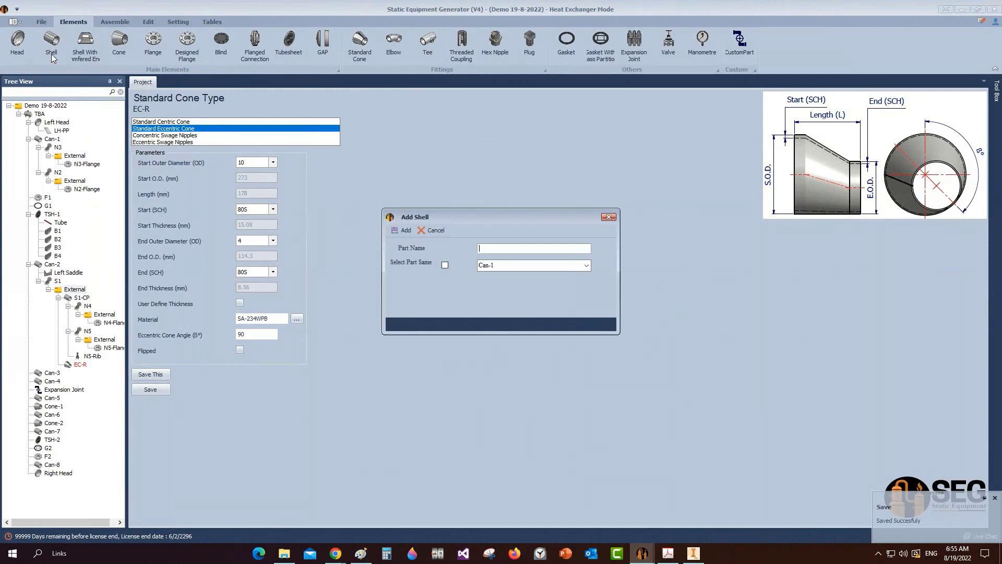
text(S1-Pipe)
click(403, 230)
Step: Define S1-Pipe as a pipe with outer diameter 4, schedule 80S and length 82 mm, and save it
click(83, 373)
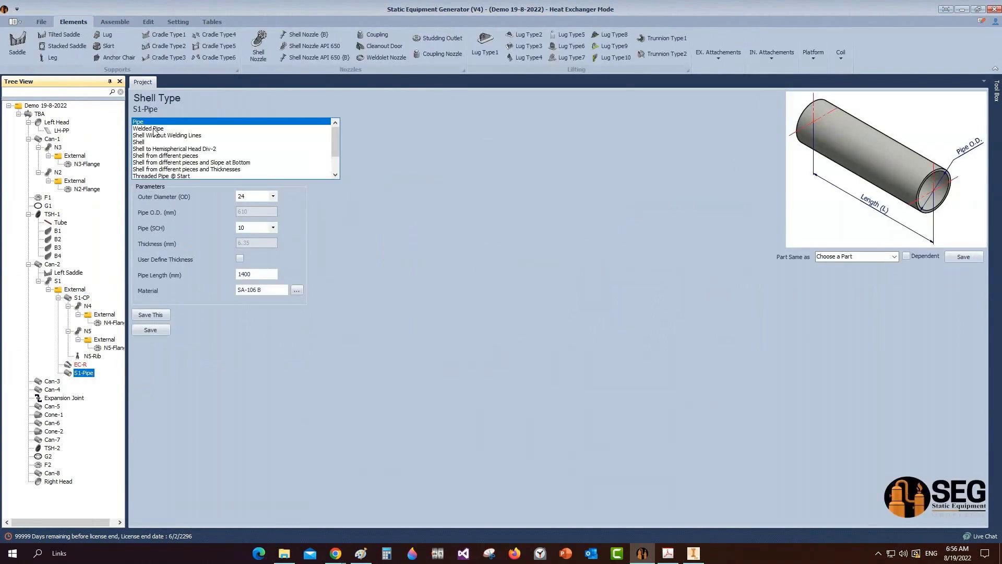
click(273, 196)
click(263, 232)
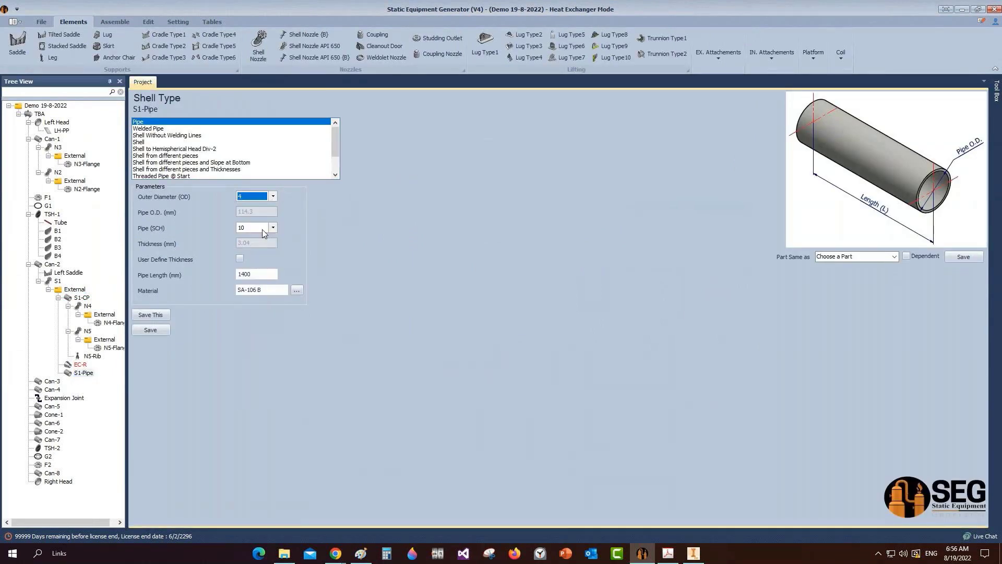
click(264, 231)
click(256, 296)
drag(258, 274, 187, 277)
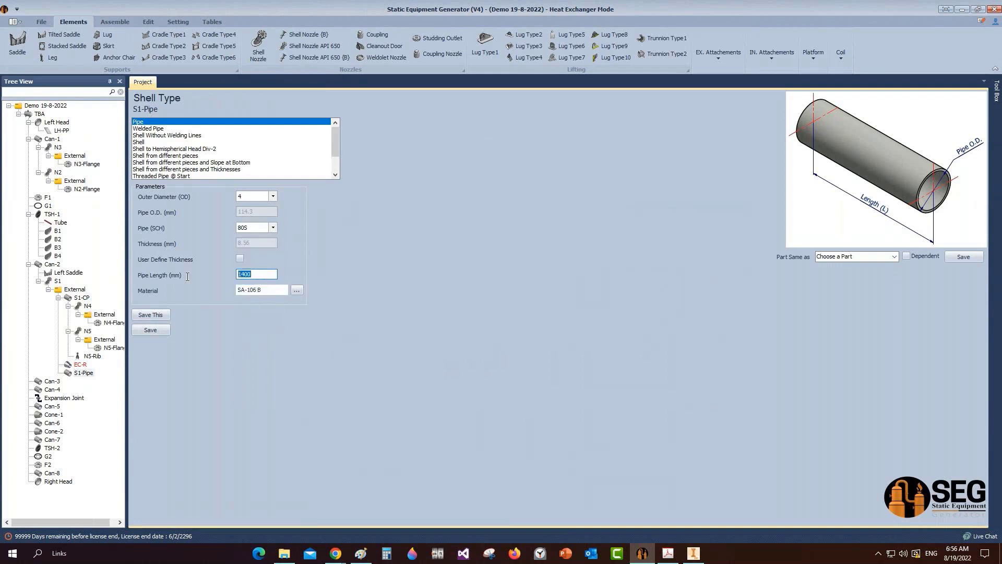
text(82)
click(151, 330)
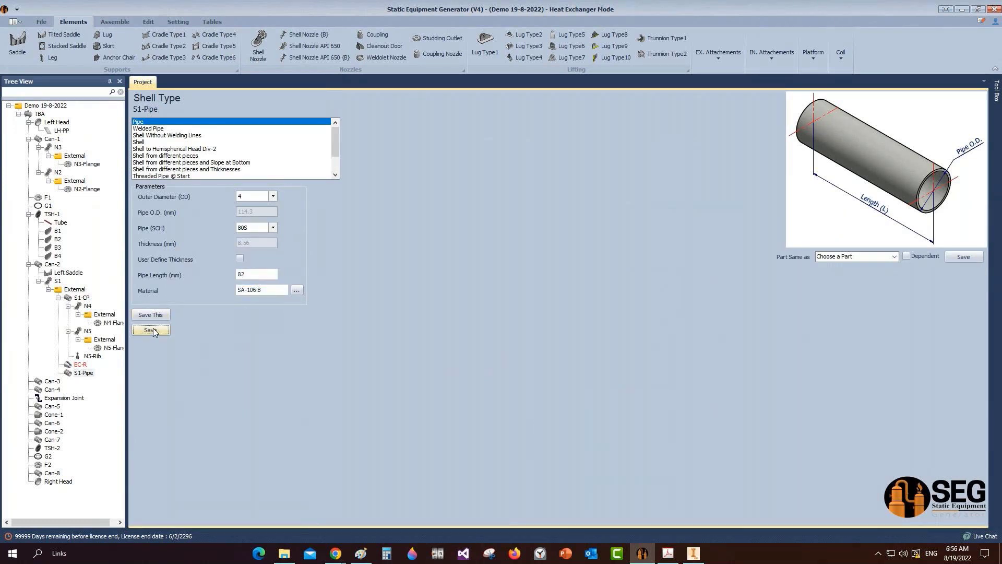
Step: Add a flange named S1-Flange to the external parts of nozzle S1
click(66, 290)
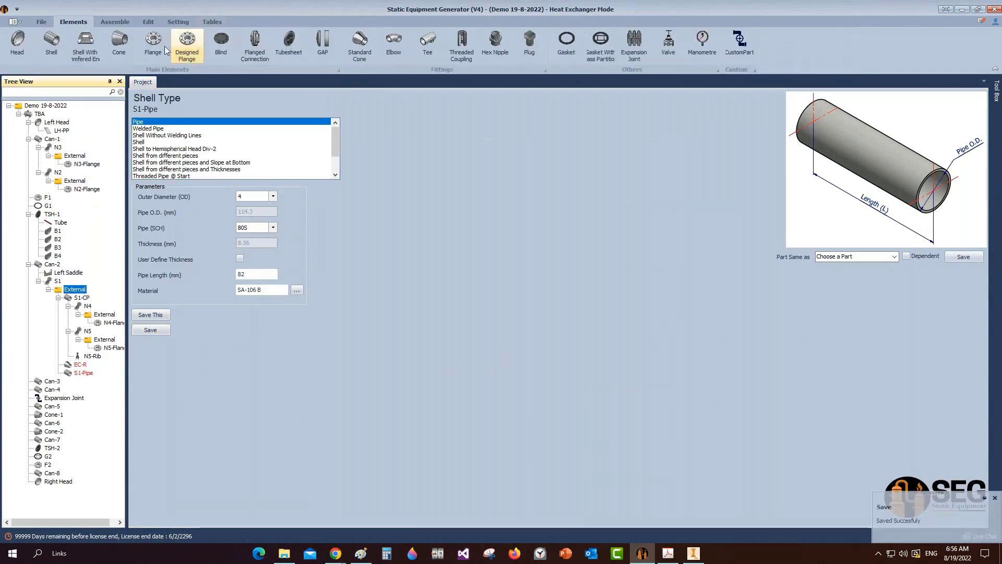
click(159, 40)
text(S1-)
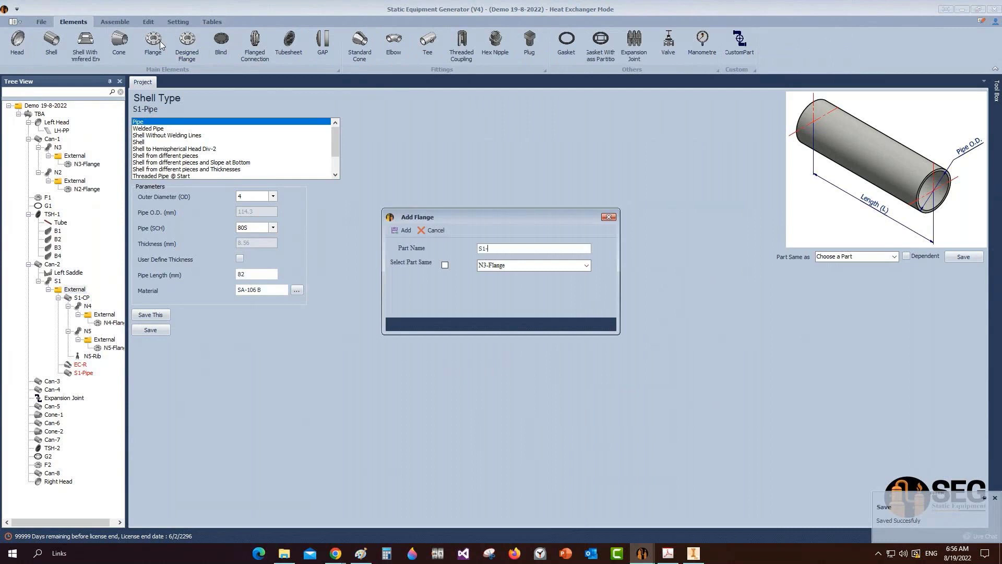
text(Flange)
key(Return)
Step: Define S1-Flange as Slip on-RF ASME B16.5, rating 150, size 4, with a 5 mm offset from raised face, and save it
click(93, 382)
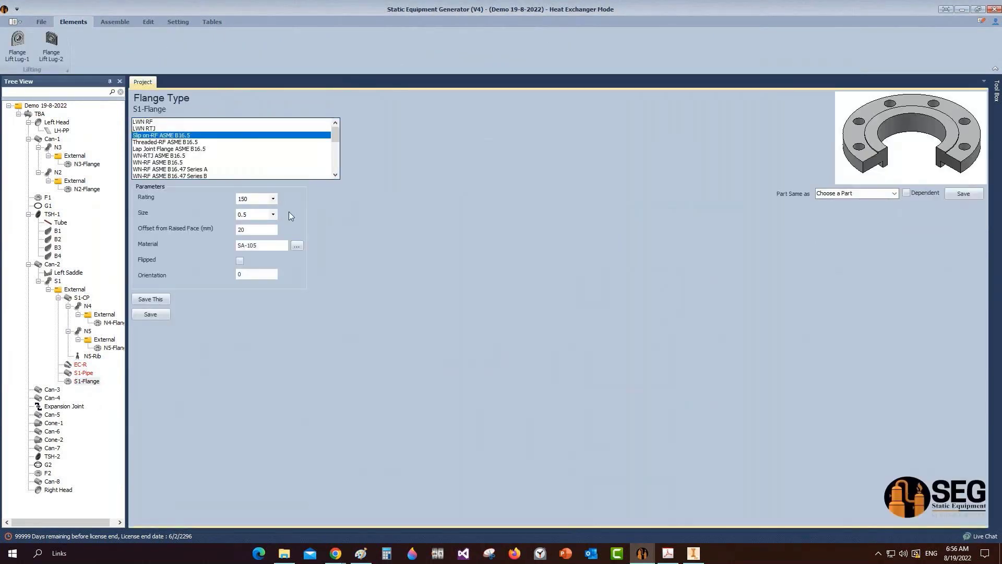
click(270, 214)
click(253, 278)
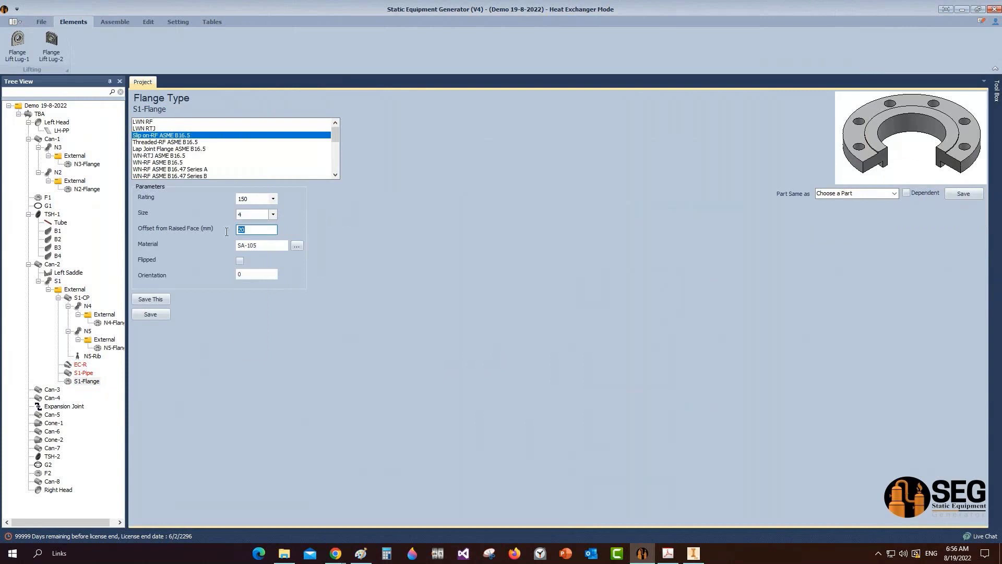
click(161, 315)
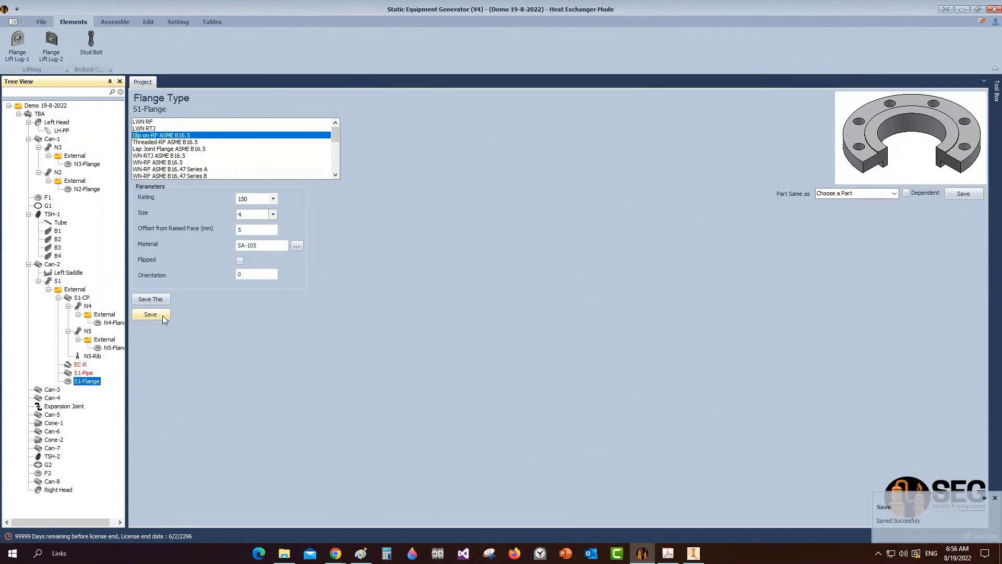
Step: Assemble the newly saved S1 parts and switch to Inventor to view the model
click(112, 22)
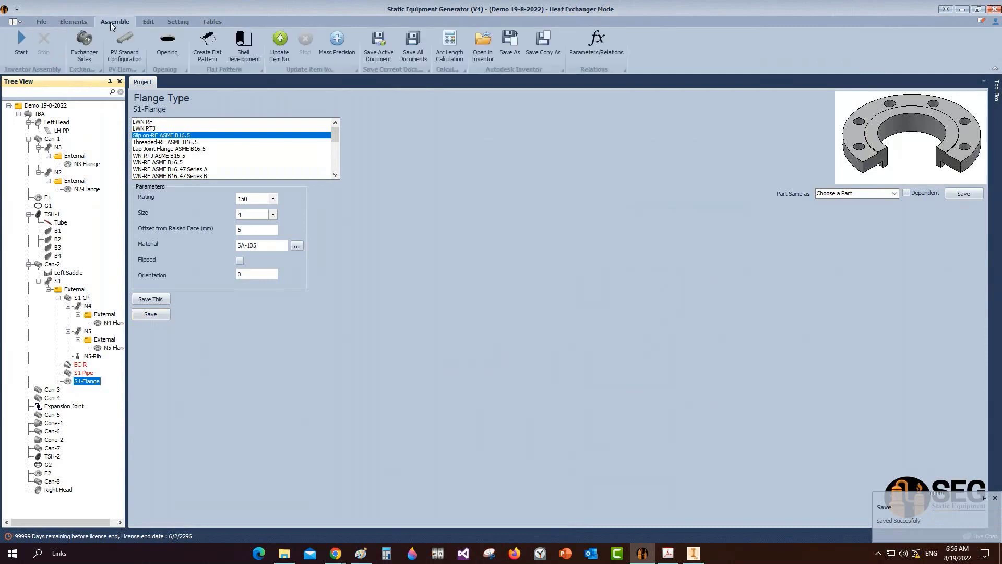
click(693, 553)
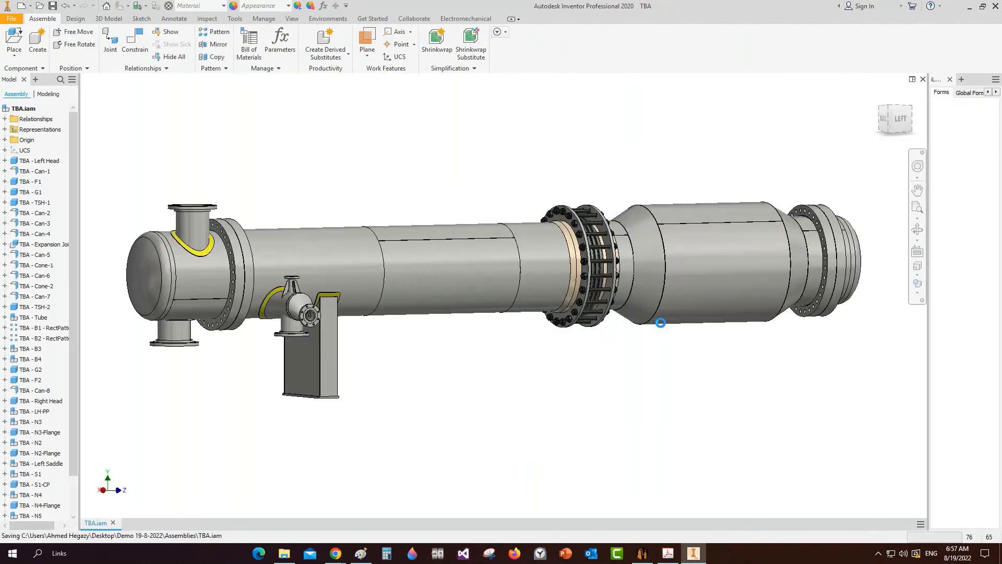
Step: Switch to the PDF drawing in Acrobat and examine the elevation view around nozzles S1, N4 and N5, then N11, N10 and N9
click(667, 557)
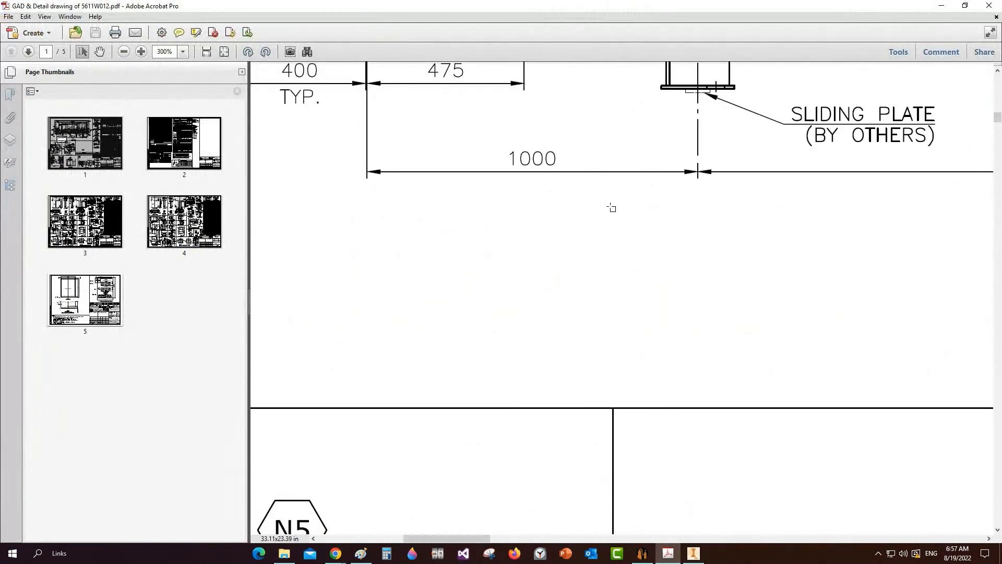
ctrl+scroll(611, 207, down, 3)
ctrl+scroll(607, 196, down, 2)
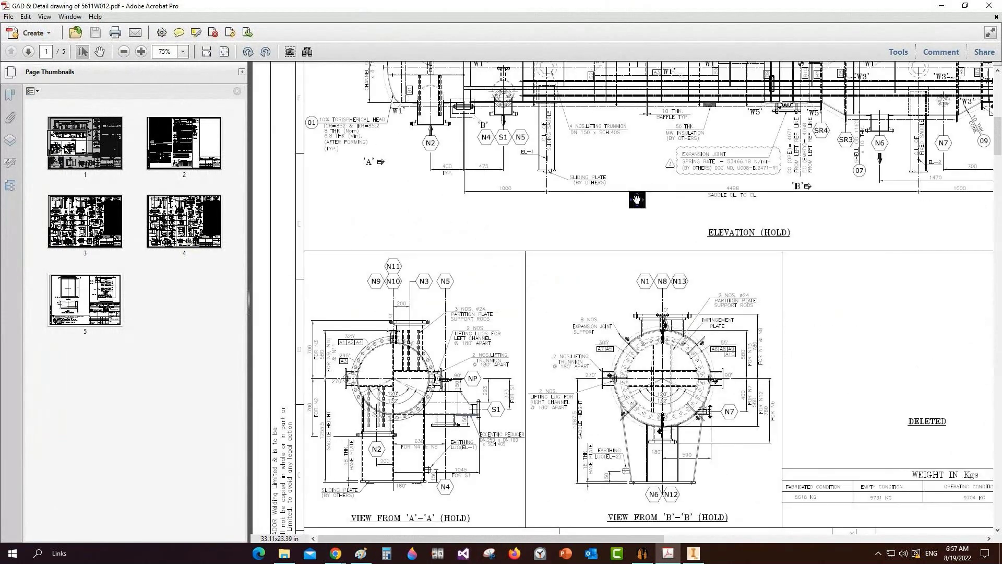
ctrl+scroll(420, 189, up, 2)
drag(418, 171, 513, 322)
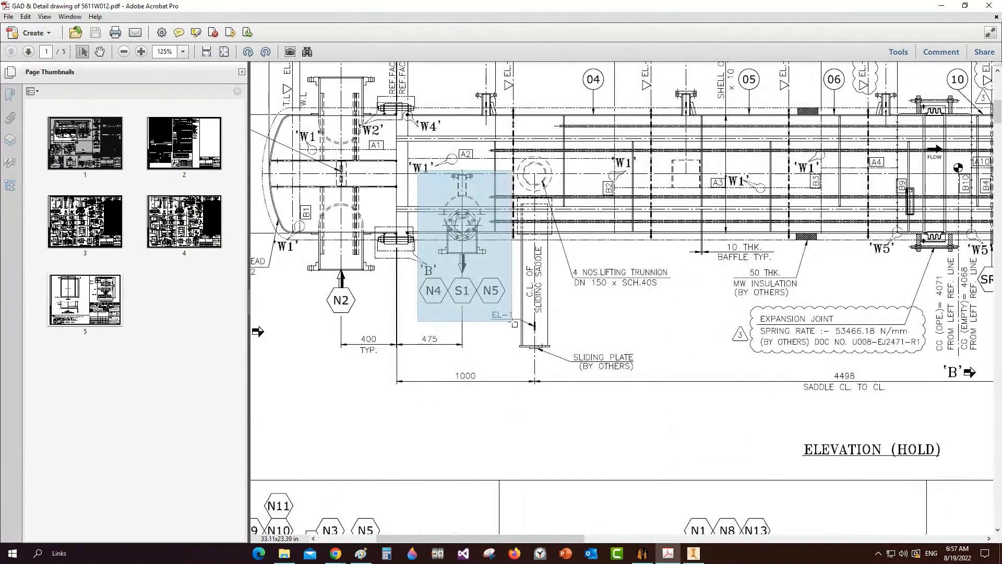
scroll(581, 272, up, 3)
scroll(581, 273, up, 1)
drag(462, 101, 510, 227)
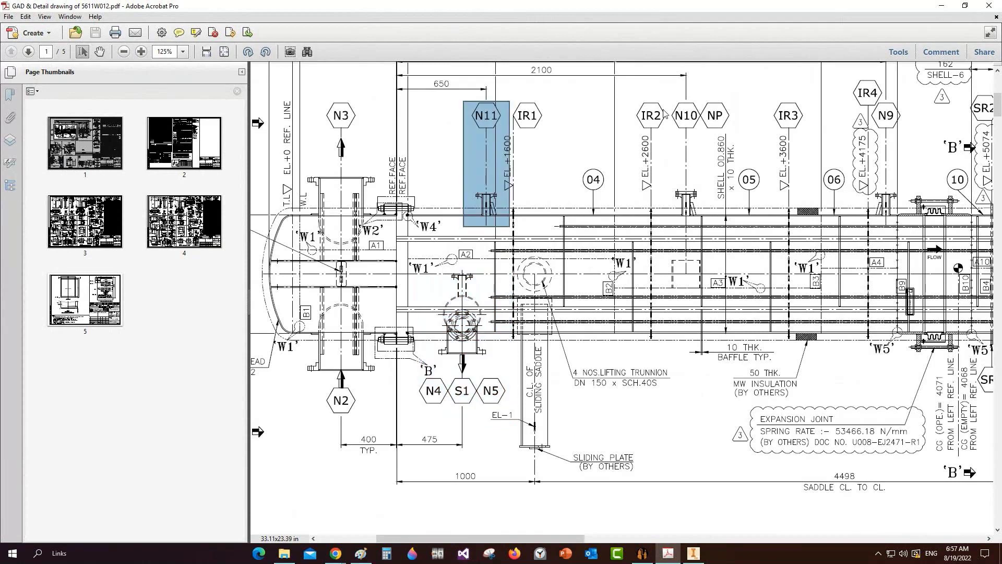
drag(670, 90, 707, 223)
drag(866, 97, 907, 226)
Step: Return to Static Equipment Generator and add a shell nozzle named N11 to Can-2
click(642, 553)
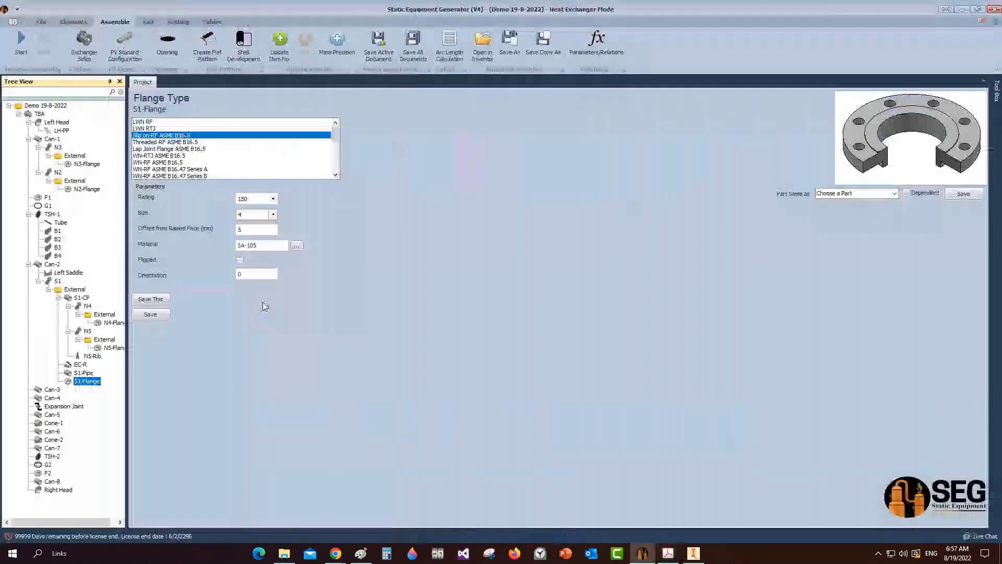
click(51, 265)
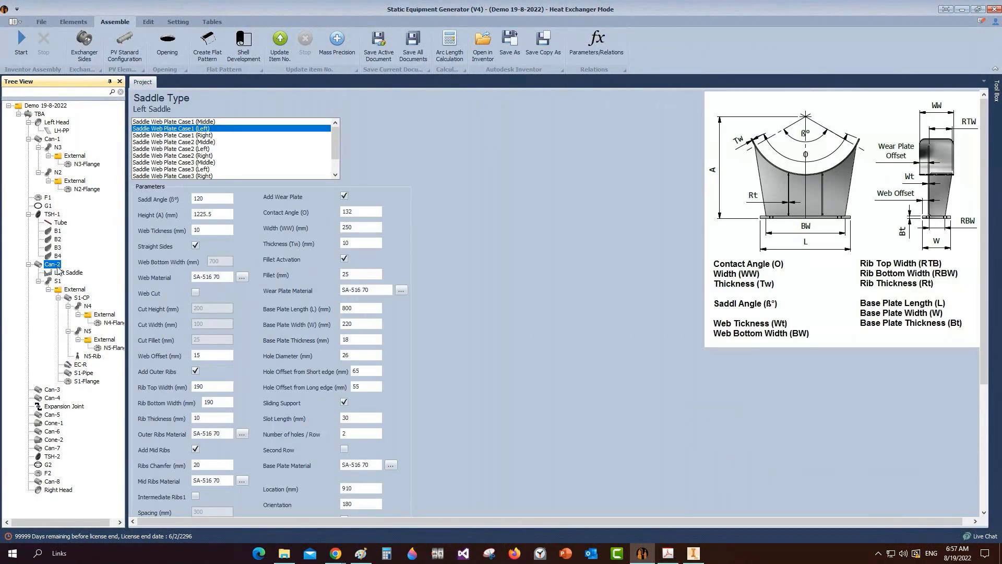
click(75, 22)
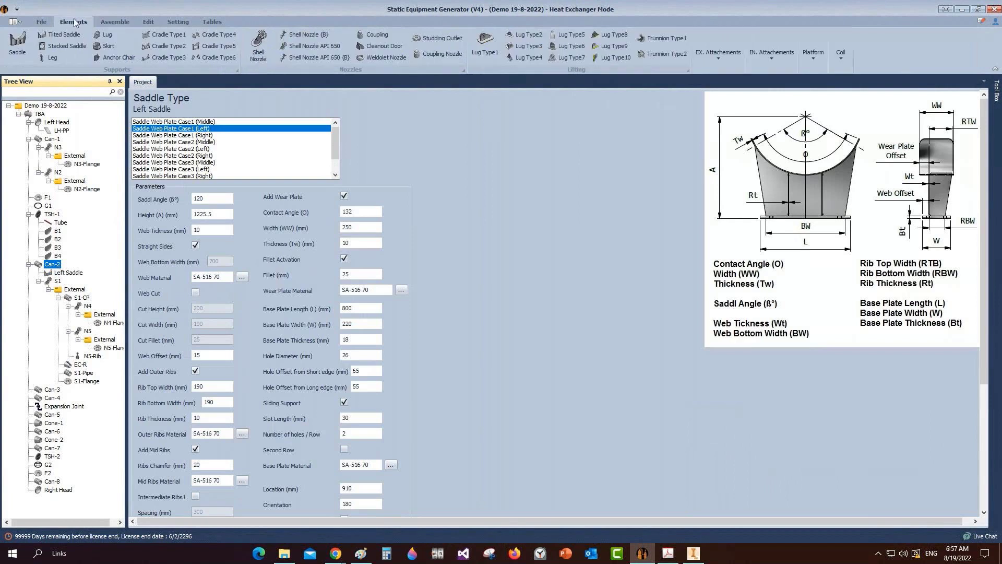
click(259, 41)
text(N11)
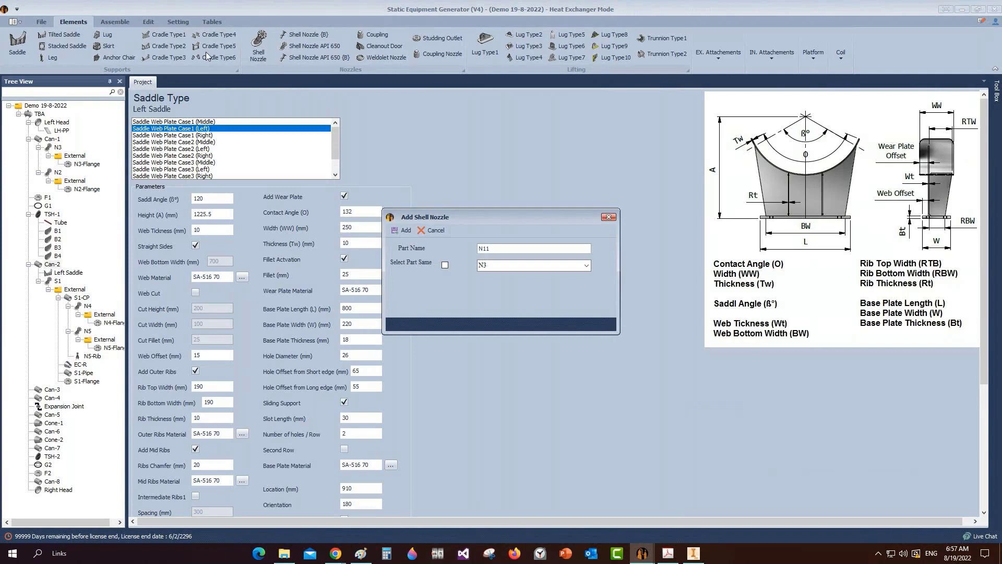
key(Return)
Step: Open N11's parameters, then look up its size and schedule in the drawing's nozzle schedule
click(55, 386)
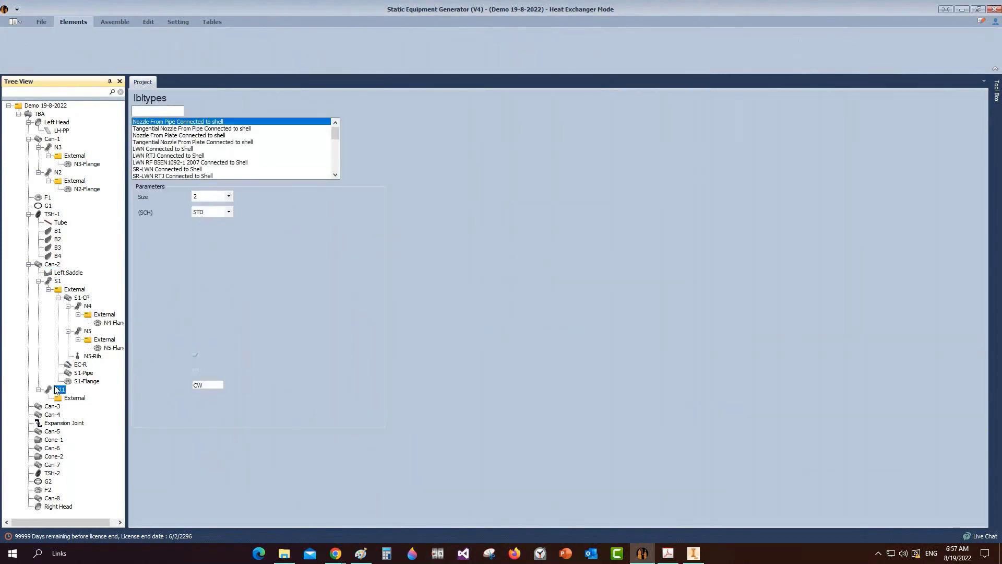
click(664, 555)
middle_drag(797, 368, 740, 399)
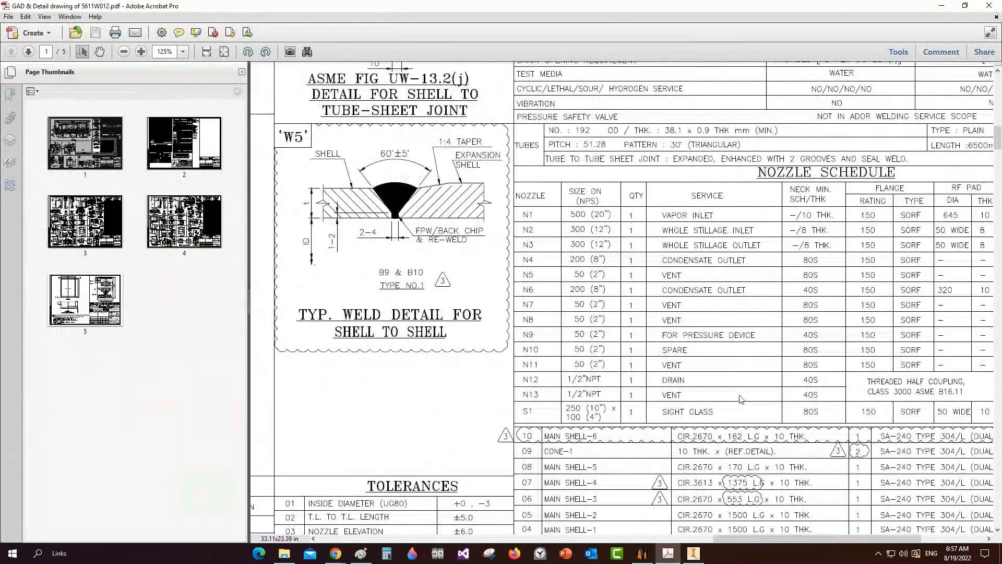
drag(571, 359, 922, 370)
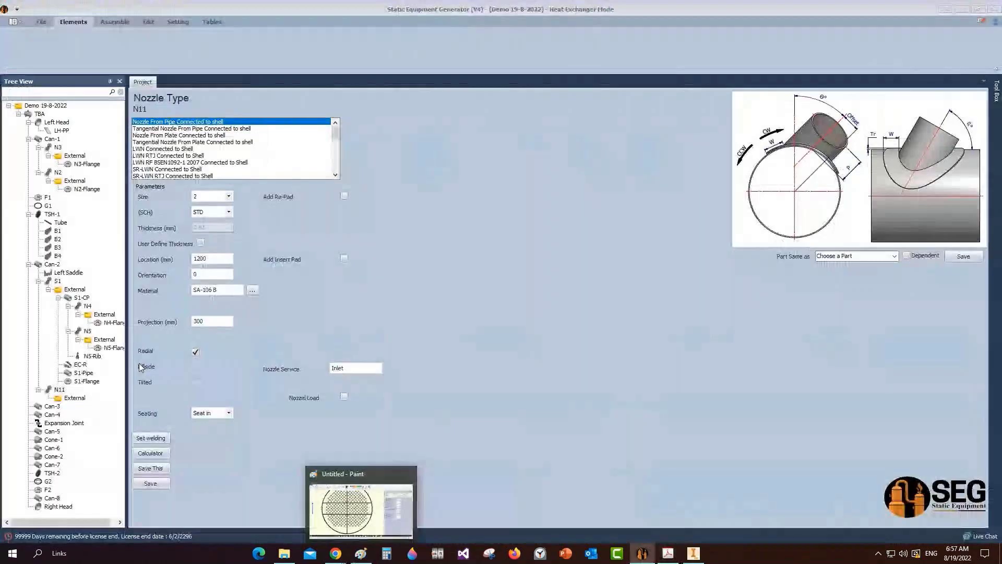
Step: Set nozzle N11's schedule to 80S and its location to 560 mm, and save the nozzle
click(229, 211)
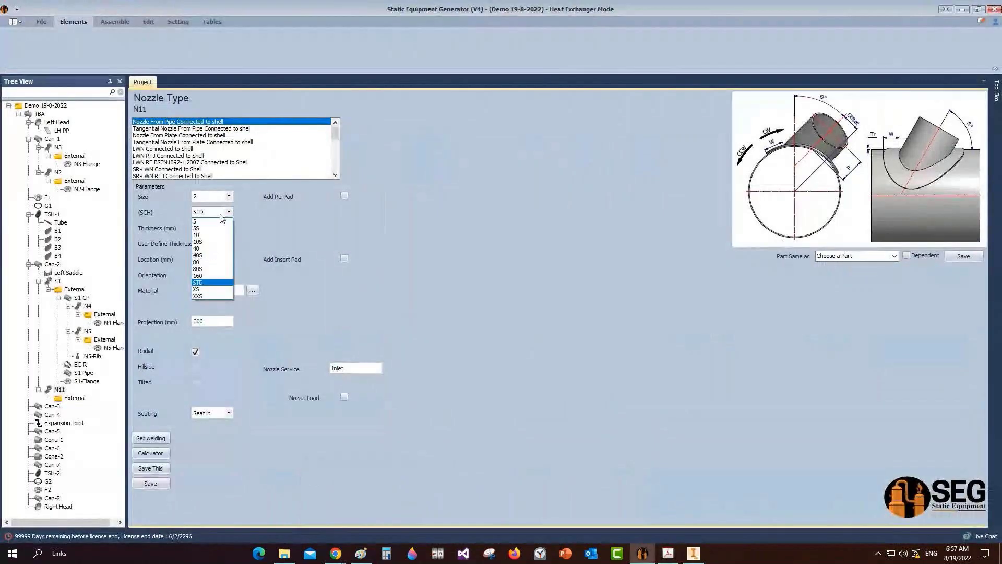
click(211, 268)
double_click(198, 259)
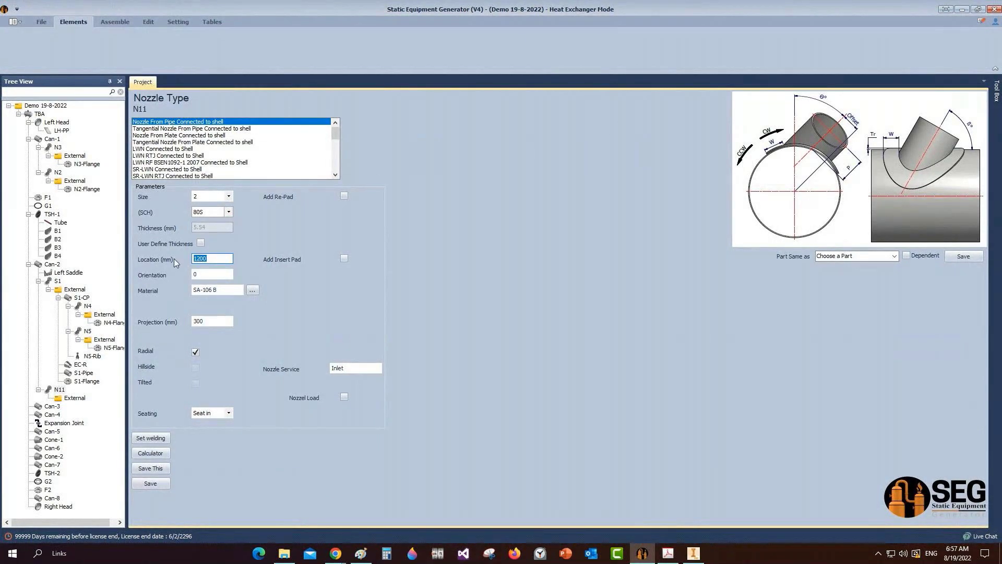
key(Tab)
key(Tab)
click(150, 484)
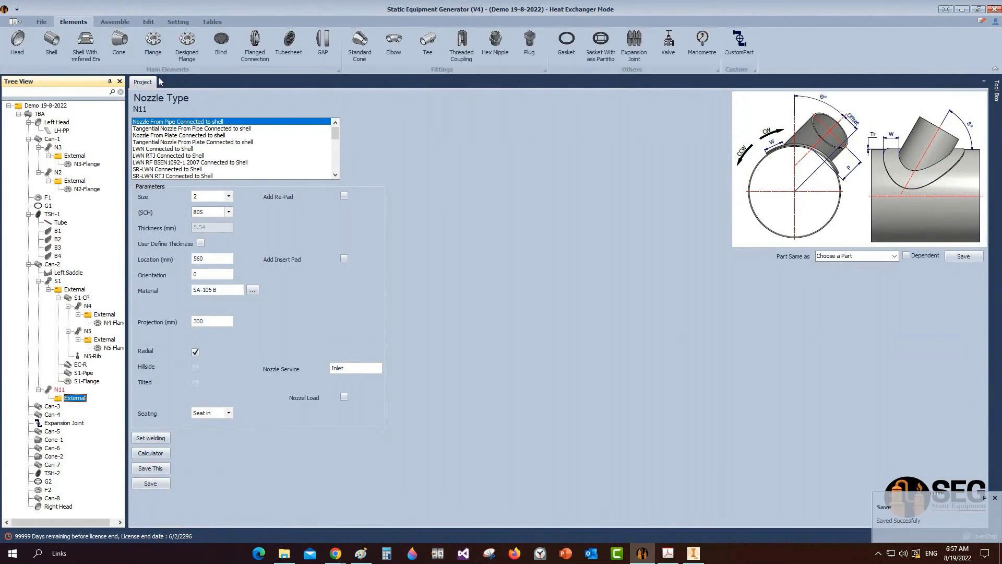
Step: Add a flange named N11-Flange to the external parts of nozzle N11
click(153, 44)
text(N11)
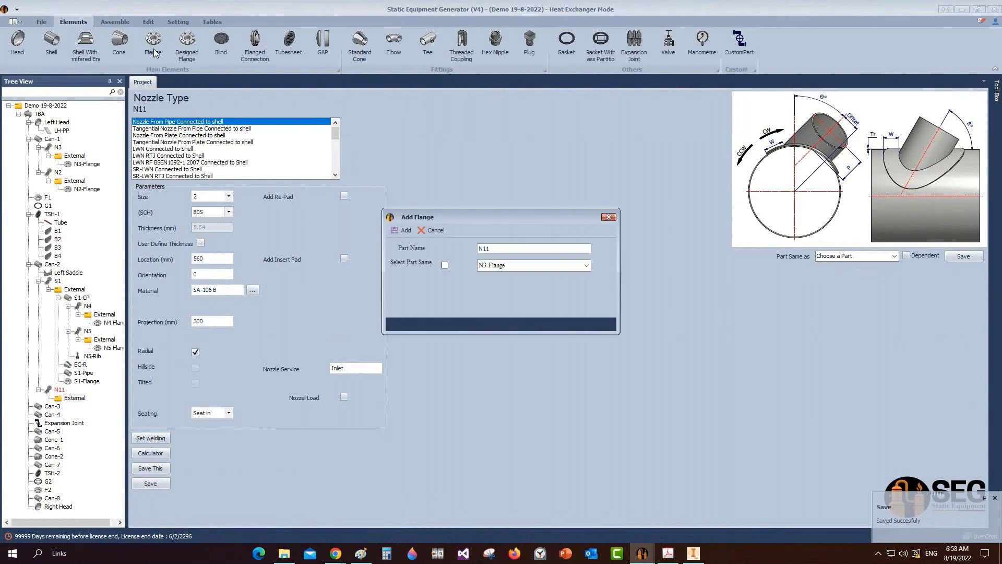
text(-Flange)
click(402, 230)
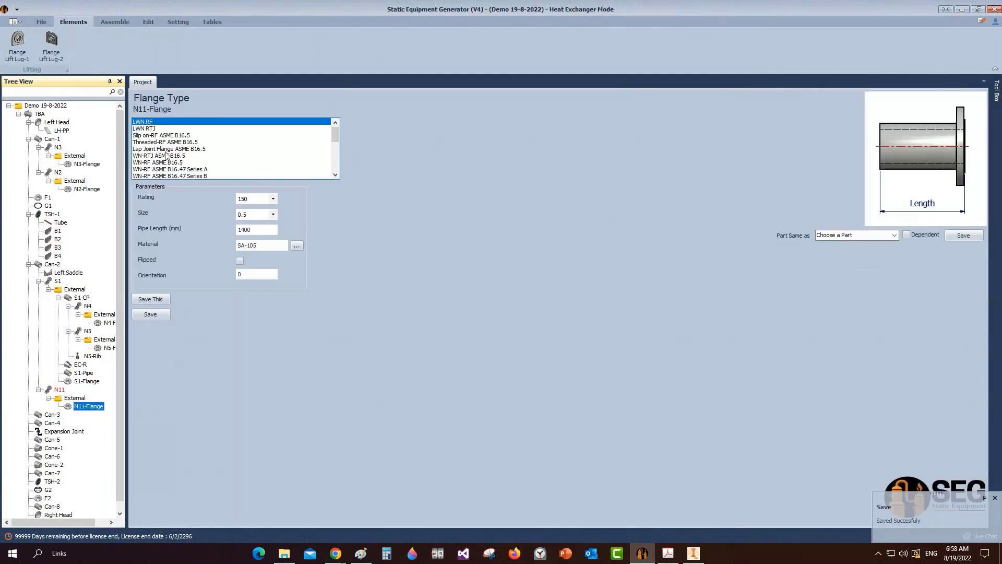
Step: Define N11-Flange as Slip on-RF ASME B16.5, rating 150, size 2, with a 5 mm offset from raised face, and save it
click(164, 136)
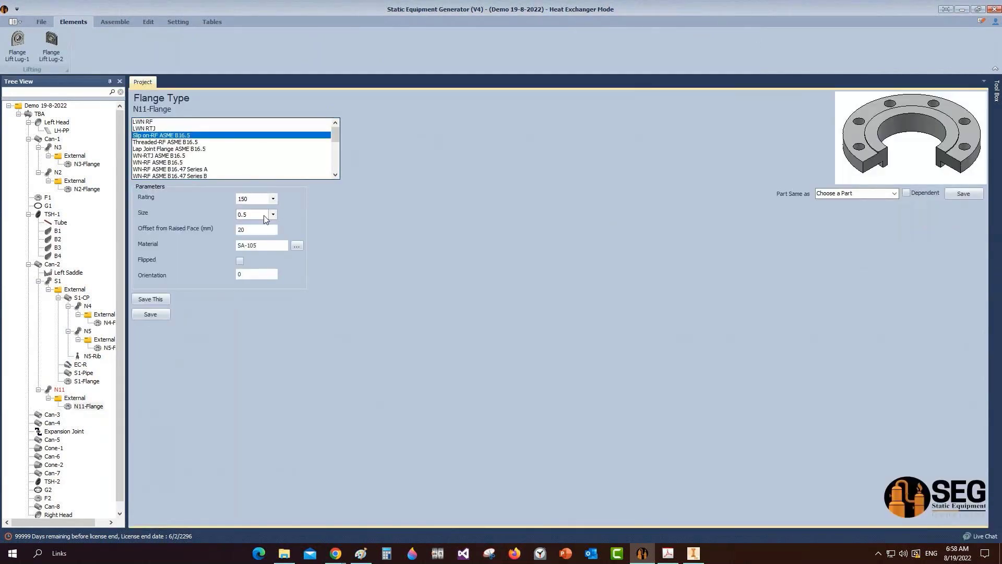
click(265, 218)
click(253, 261)
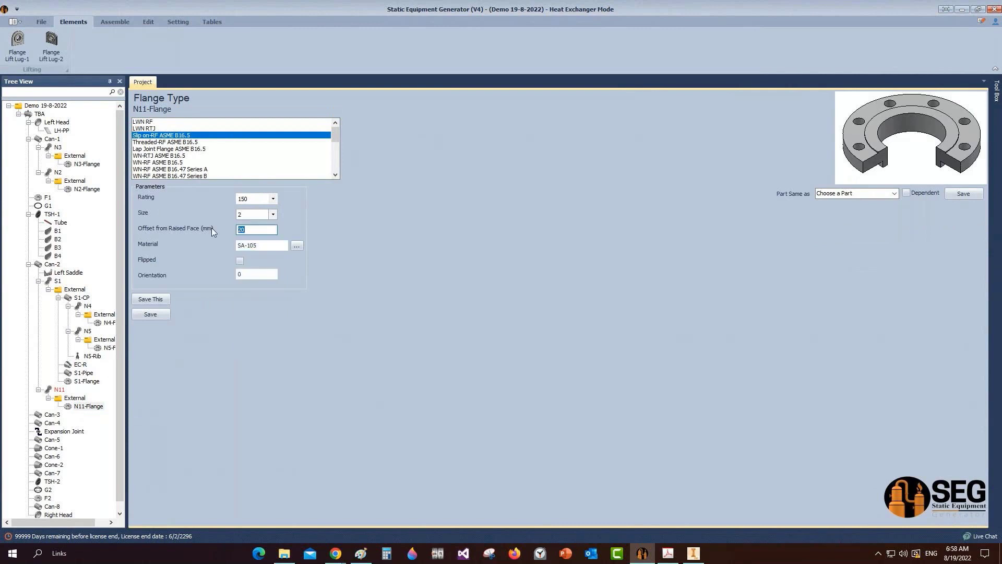
click(159, 312)
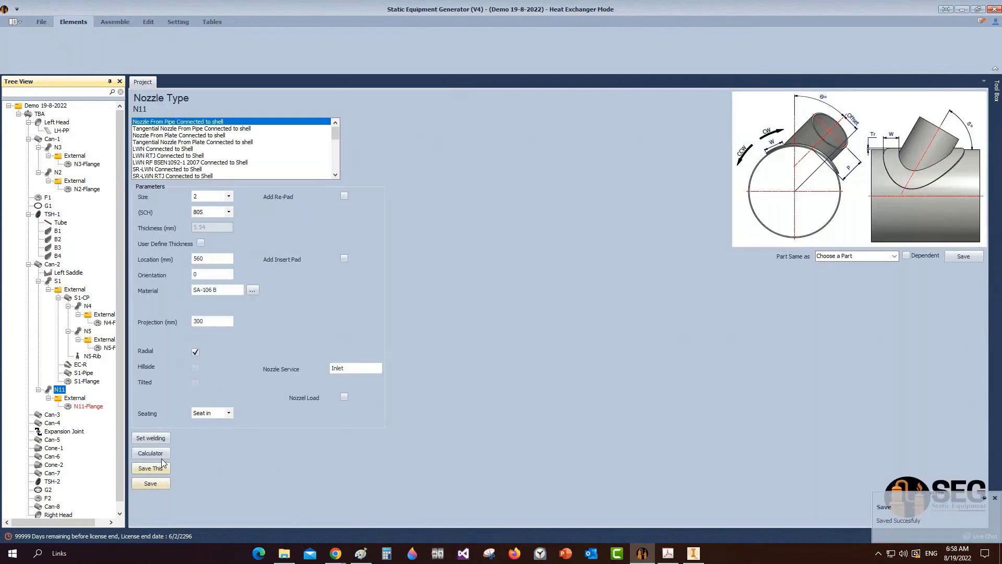
Step: Calculate nozzle N11's projection from a 580 mm projection from the vessel centreline, and save the result to the nozzle
click(156, 453)
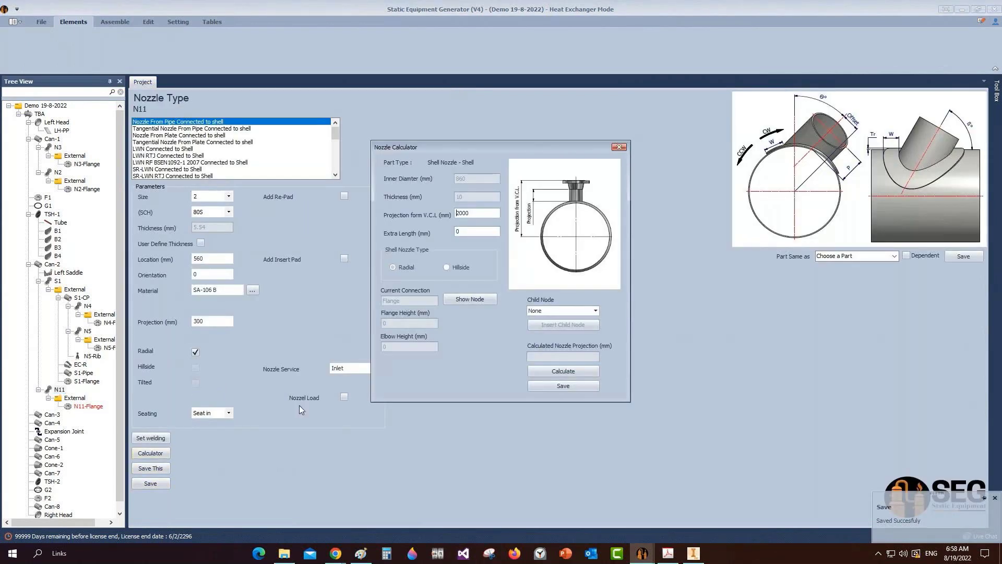
drag(470, 214, 435, 217)
text(580)
click(542, 374)
click(554, 387)
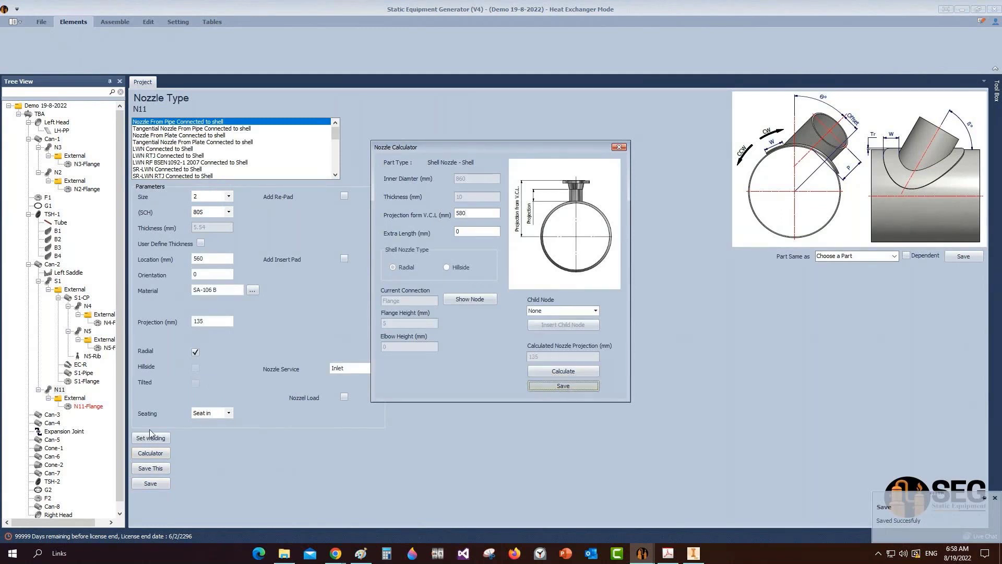
Step: Add a shell nozzle named N10 to Can-2
click(51, 264)
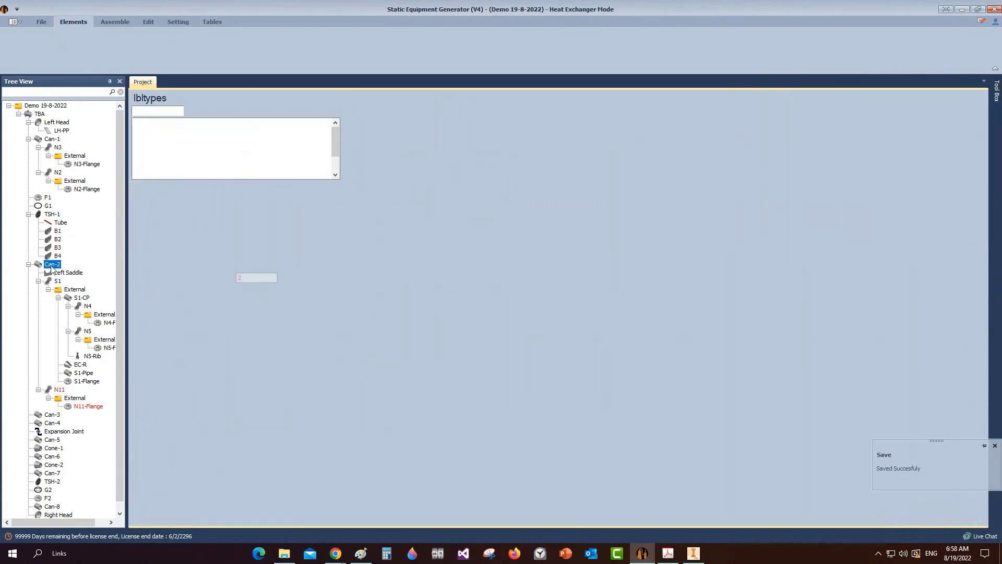
click(267, 43)
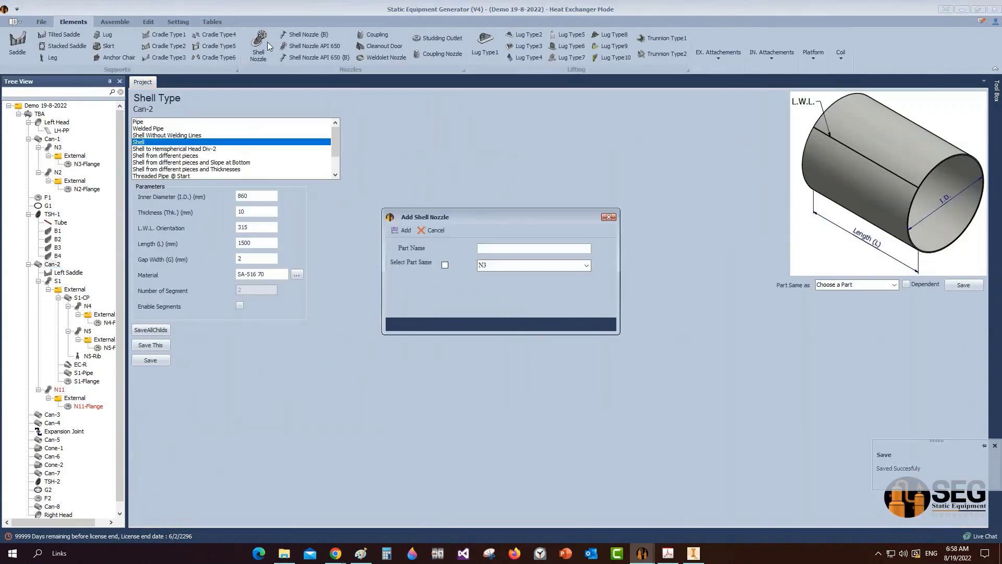
text(N10)
key(Return)
Step: Define nozzle N10 as the same part as N11 and save it
click(66, 415)
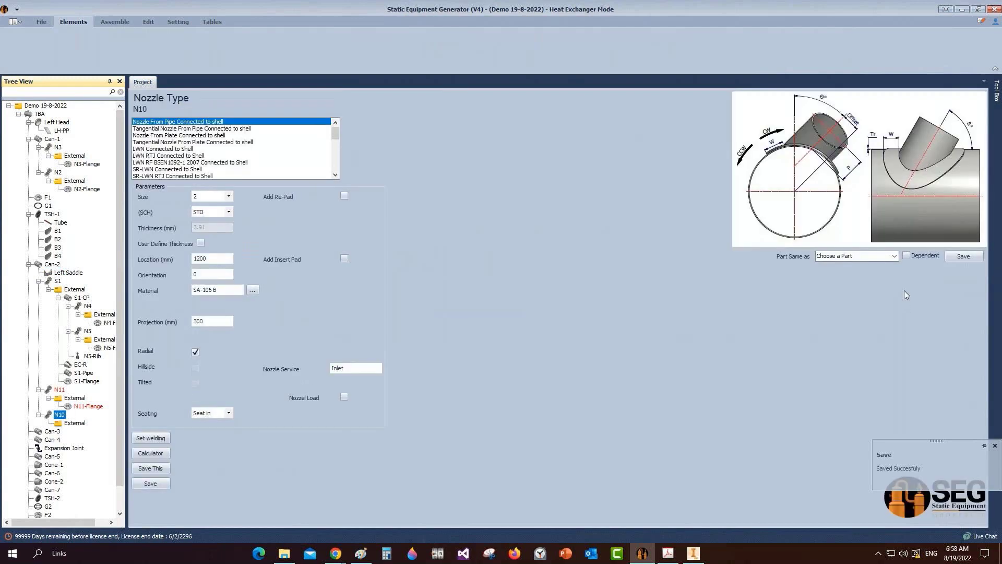
click(893, 256)
click(835, 272)
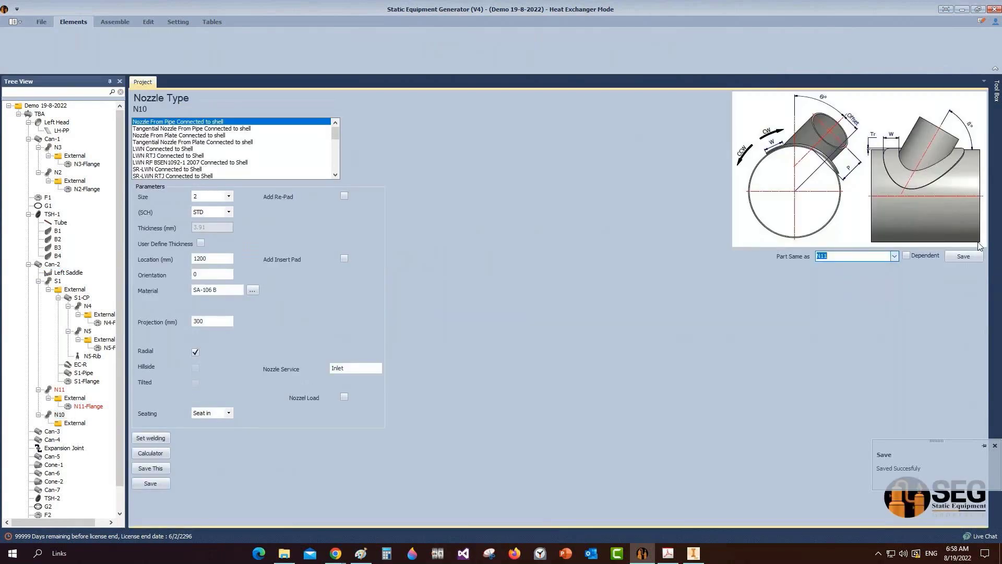
click(500, 283)
Step: Add a flange named N10-Flange to nozzle N10, define it as the same part as N11-Flange, and save it
click(74, 423)
click(154, 44)
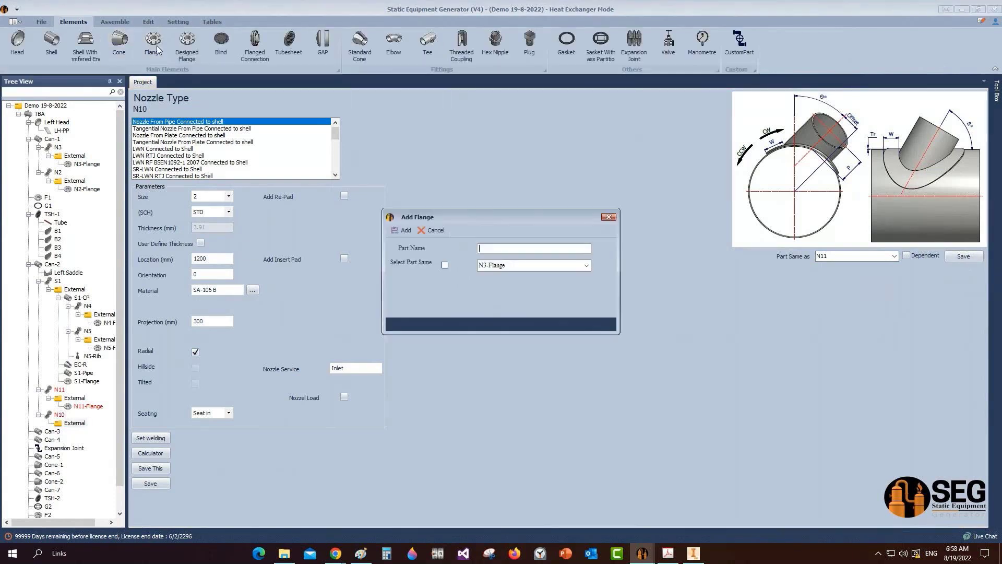
text(N10-Flange)
key(Return)
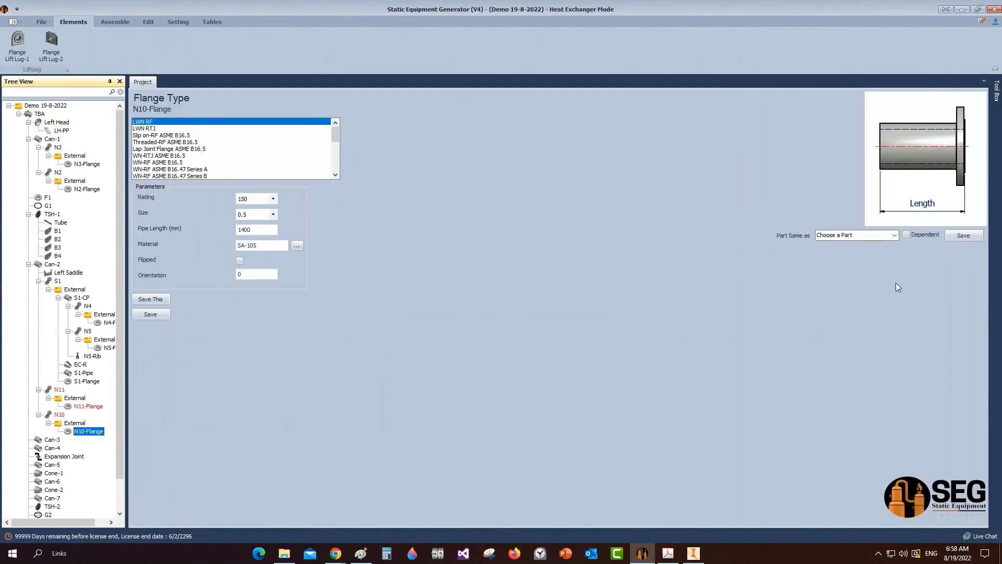
click(892, 236)
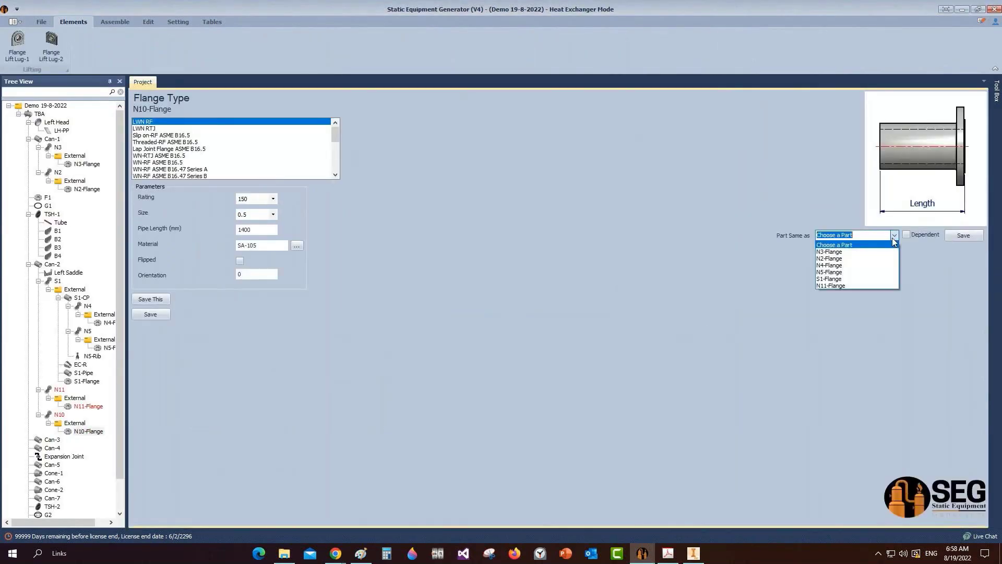
click(857, 286)
click(963, 236)
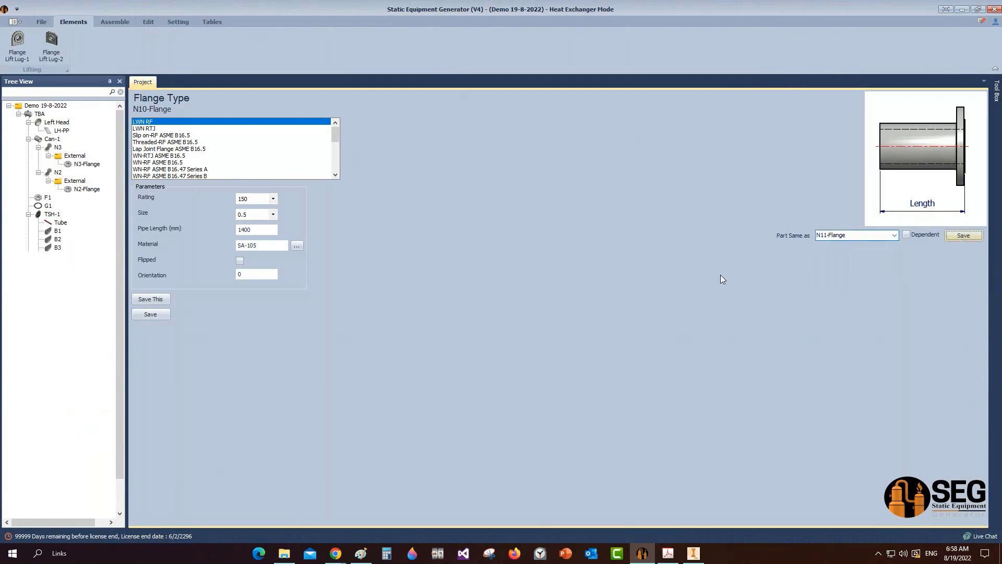
click(500, 283)
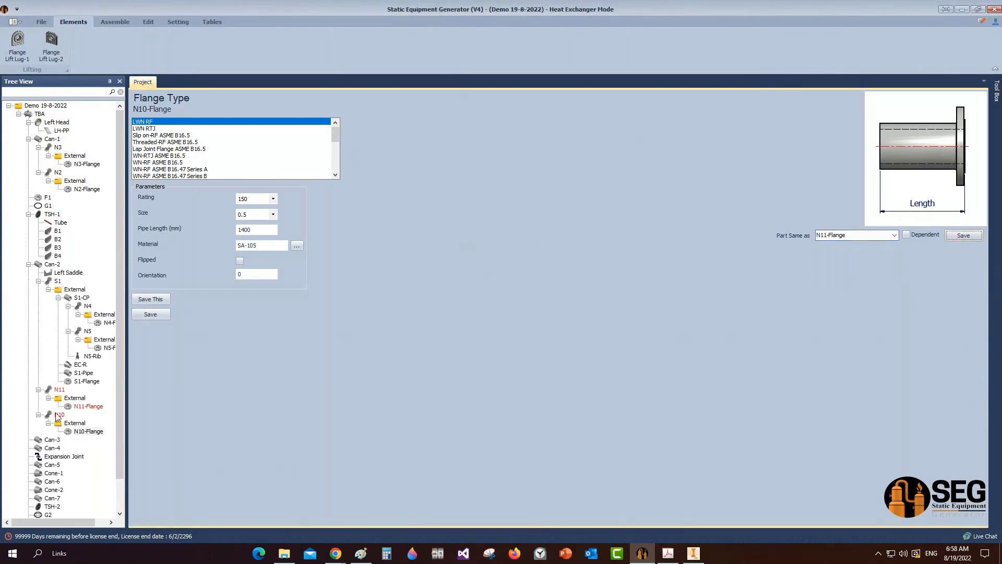
Step: Set nozzle N10's location to 2010 mm and save it
click(59, 414)
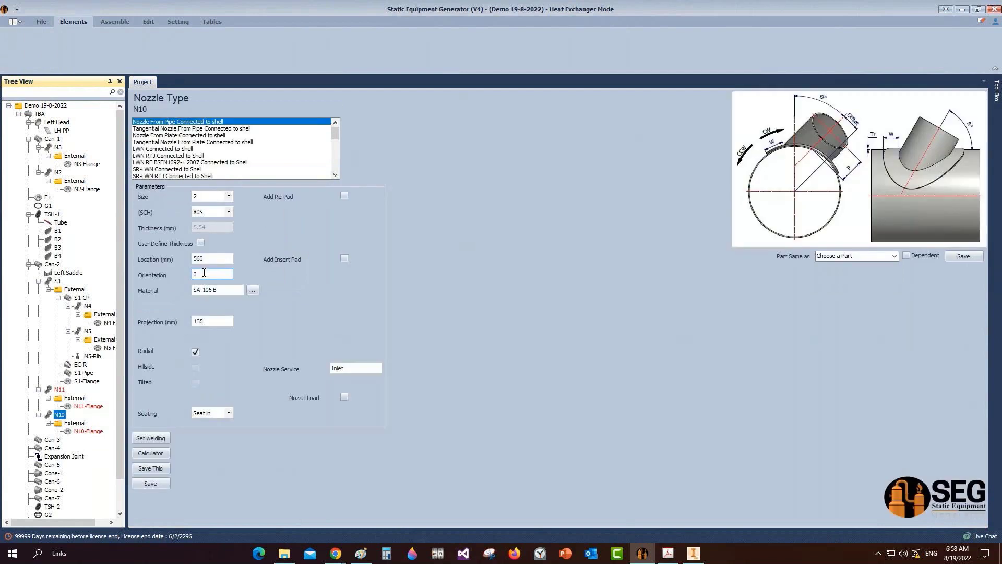
drag(211, 259, 171, 253)
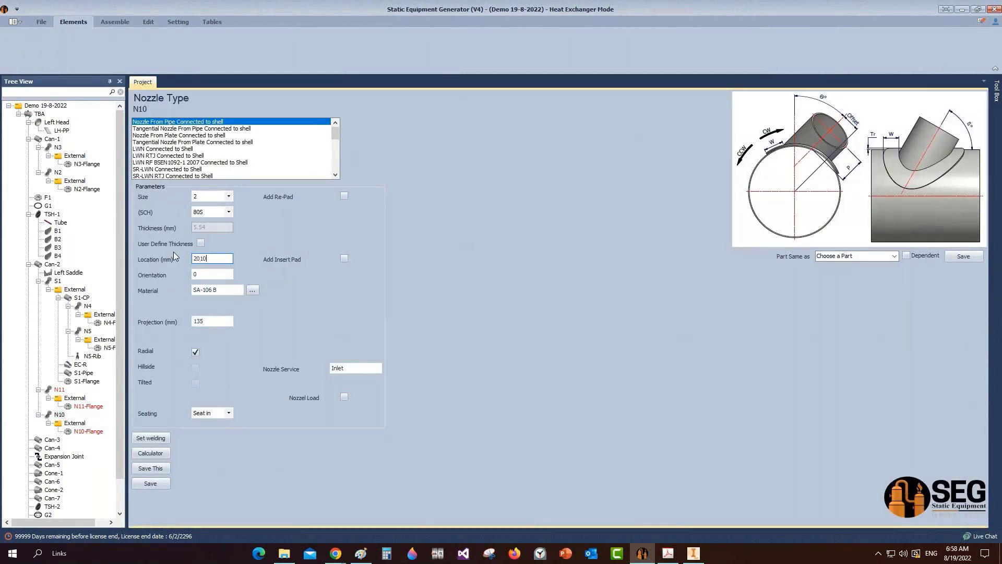
click(156, 483)
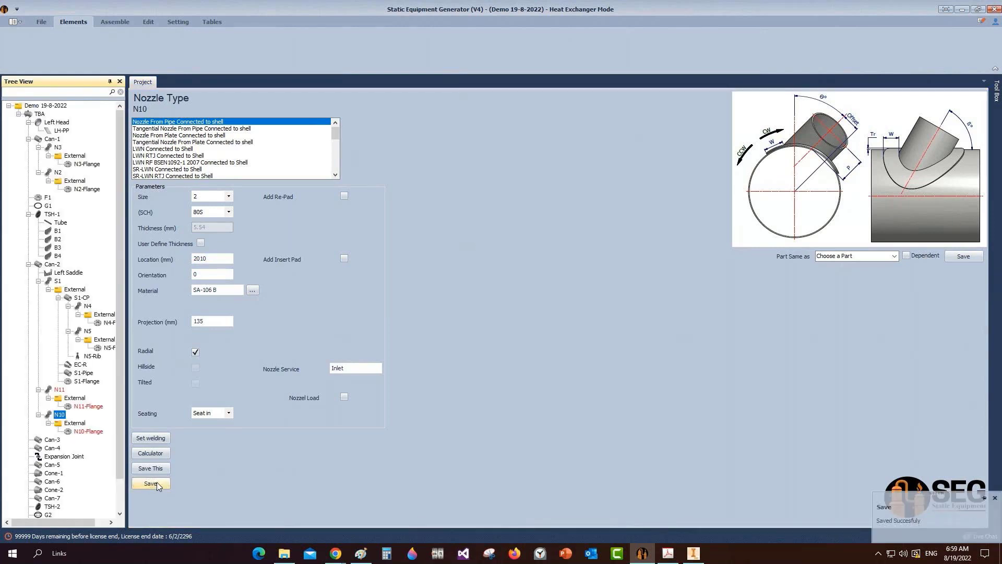
Step: Examine the flanged end of nozzle N10 on the general arrangement drawing
click(81, 424)
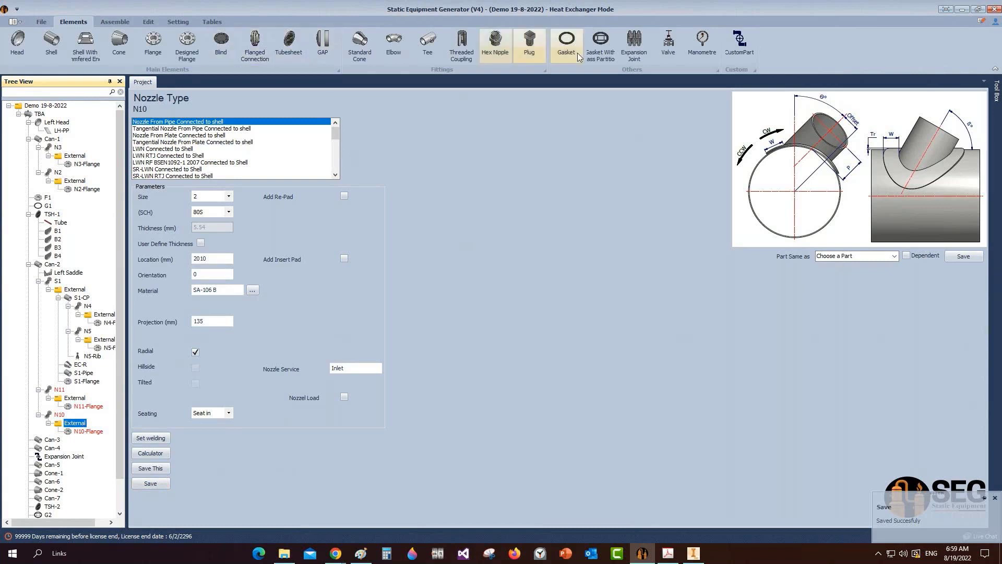
click(670, 556)
ctrl+scroll(493, 179, up, 5)
ctrl+scroll(493, 179, up, 6)
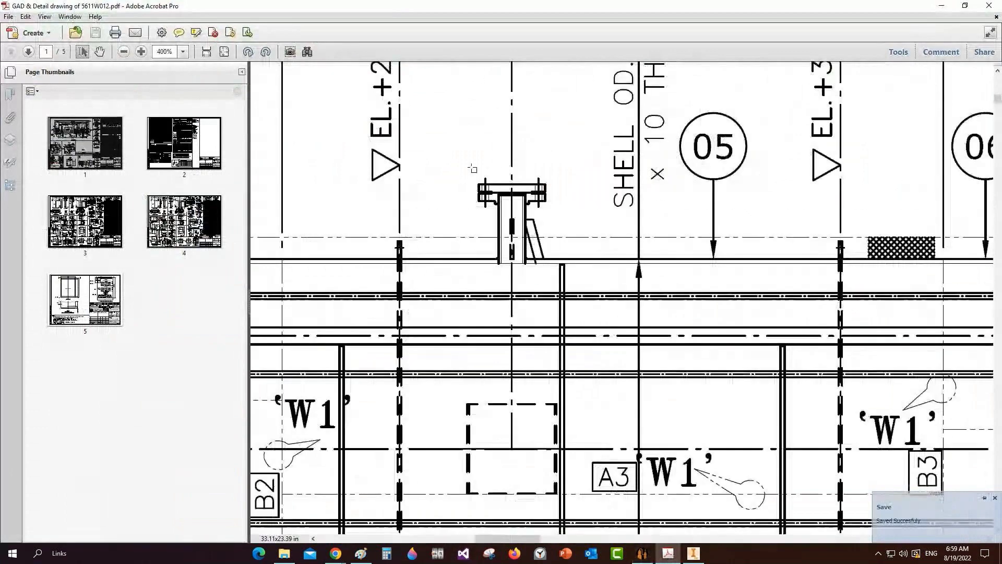
drag(472, 168, 558, 212)
ctrl+scroll(560, 218, down, 3)
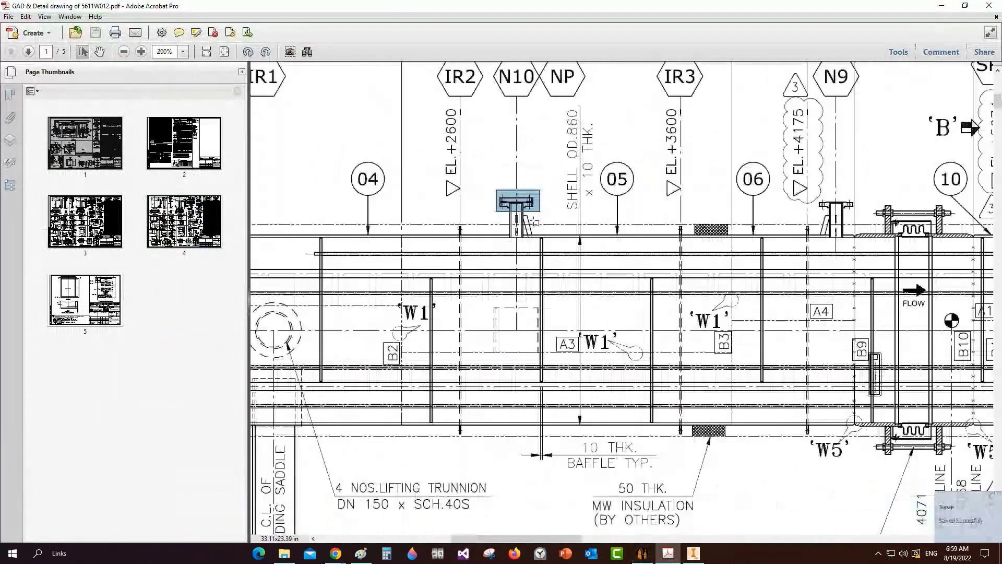
ctrl+scroll(535, 222, down, 3)
click(642, 553)
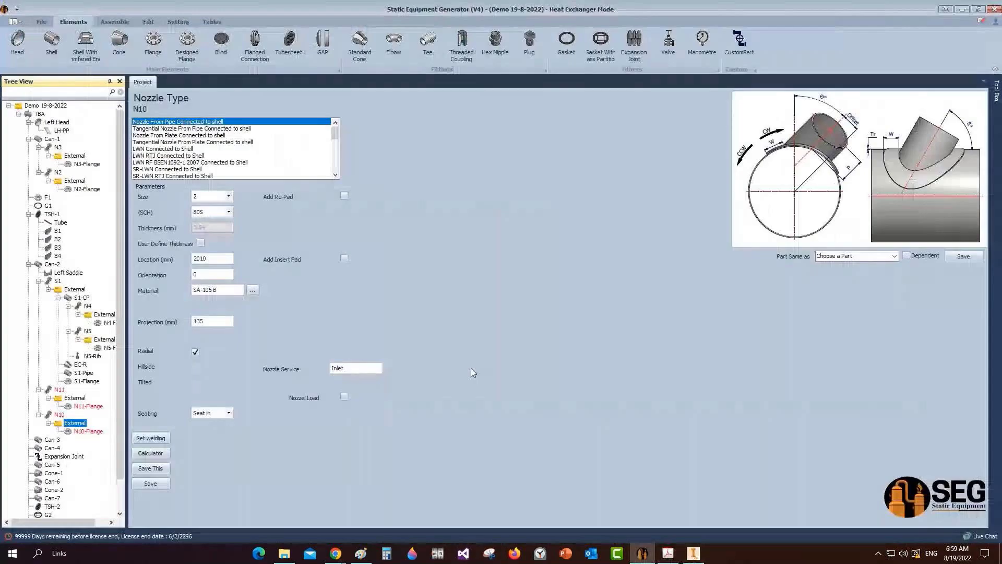
Step: Add a gasket named N10-Gasket to nozzle N10's external parts and open its definition
click(566, 49)
text(N10-)
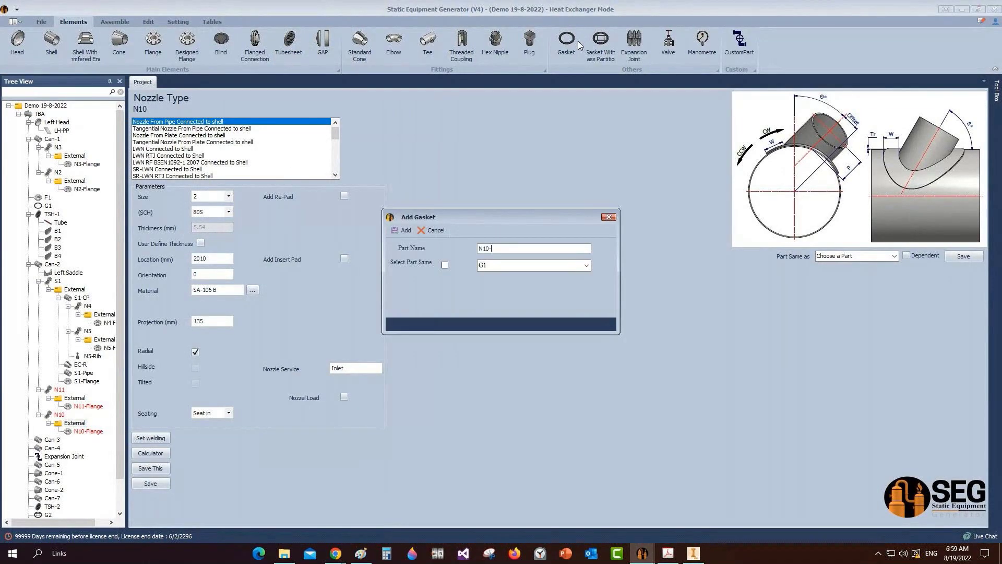
text(Gasket)
key(Return)
click(89, 439)
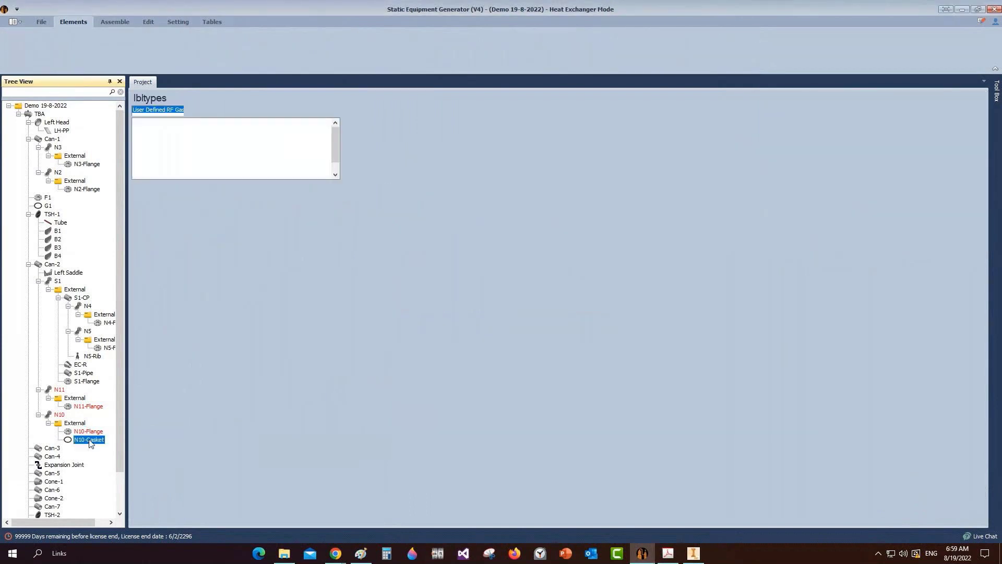
Step: Define N10-Gasket as RF Gasket For ASME B16.5 Flanges, rating 150, size 2, and save it
click(214, 135)
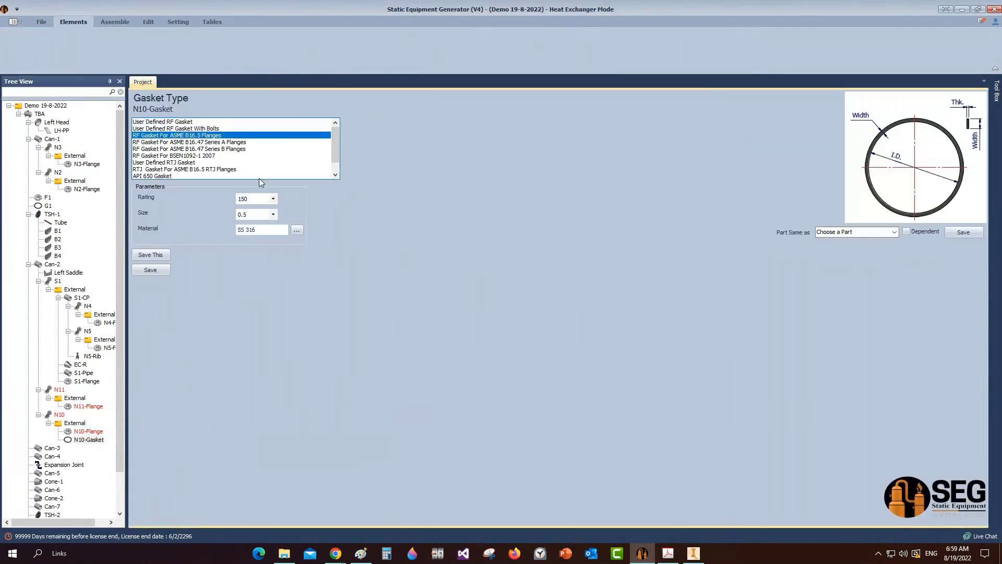
click(257, 214)
click(257, 271)
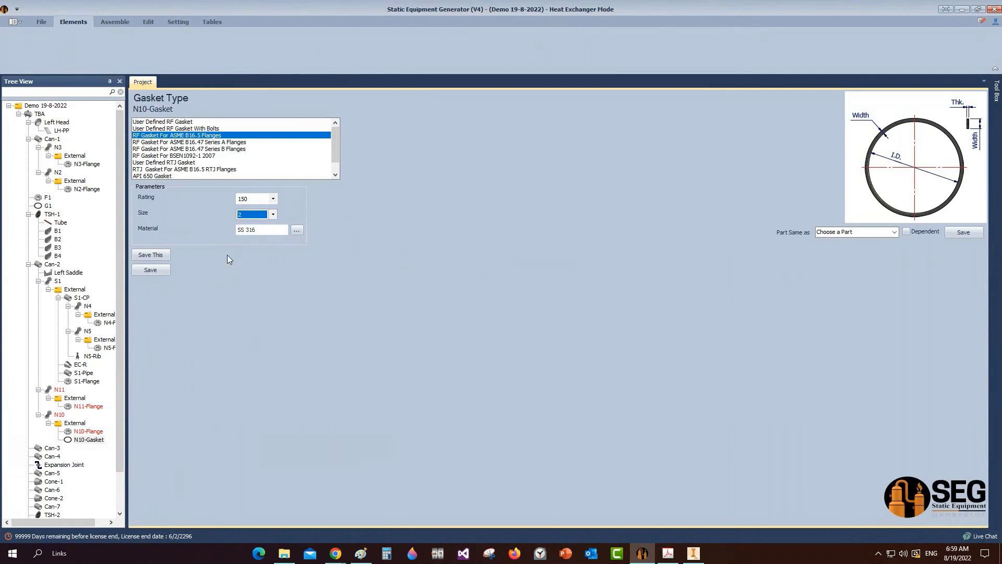
click(151, 270)
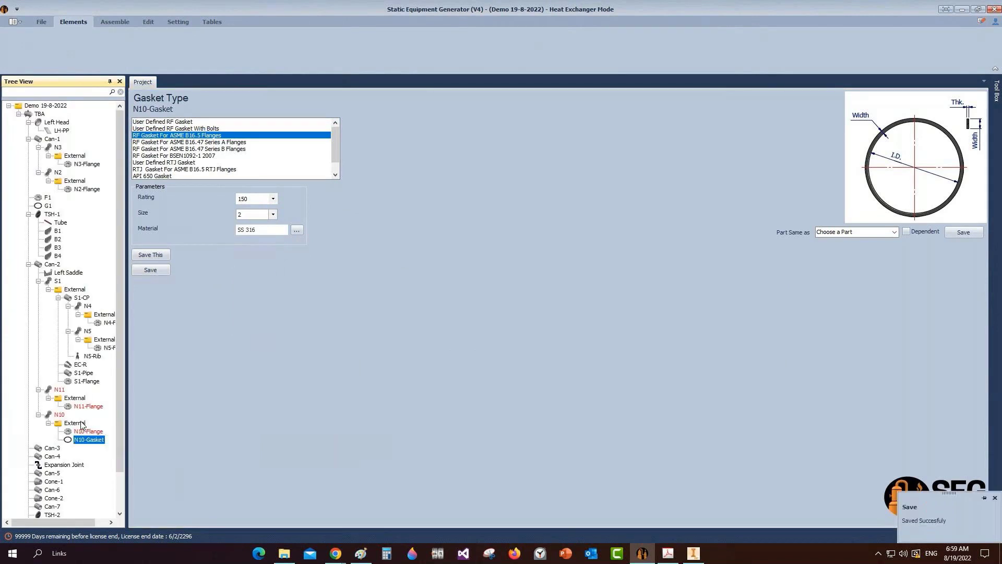
Step: Add a blind named N10-Blind to nozzle N10's external parts and open its definition
click(77, 423)
click(222, 52)
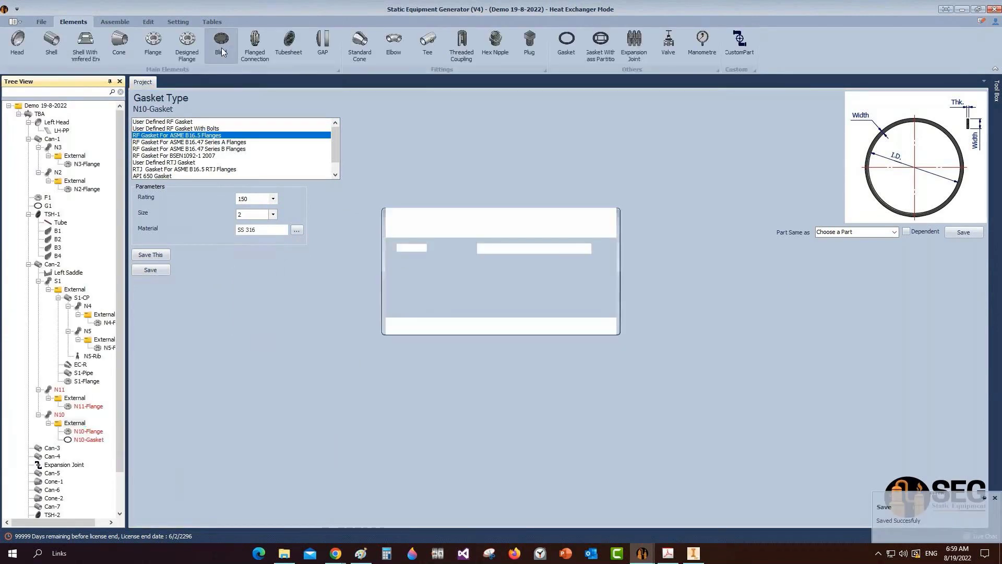
text(Blind)
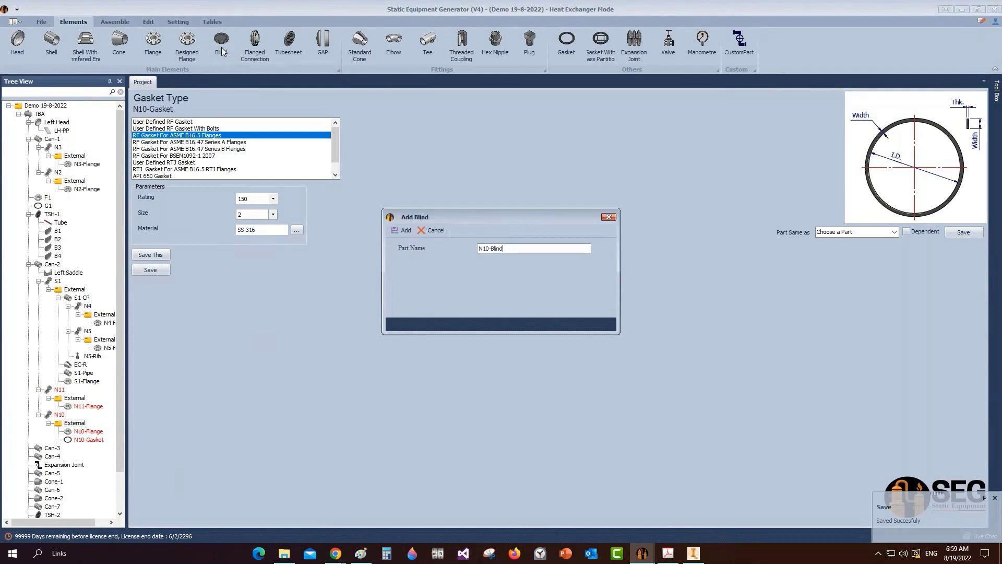
key(Return)
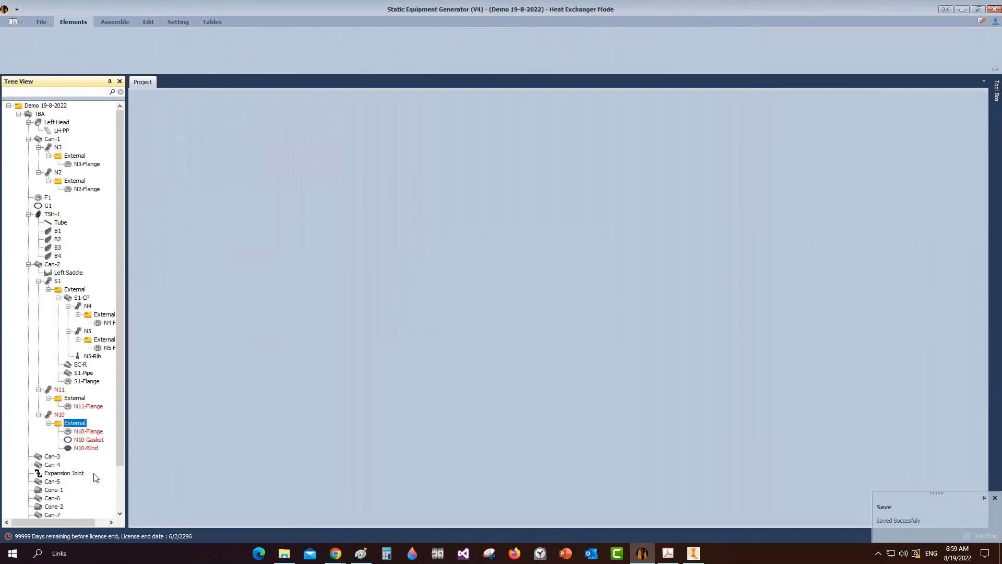
click(86, 449)
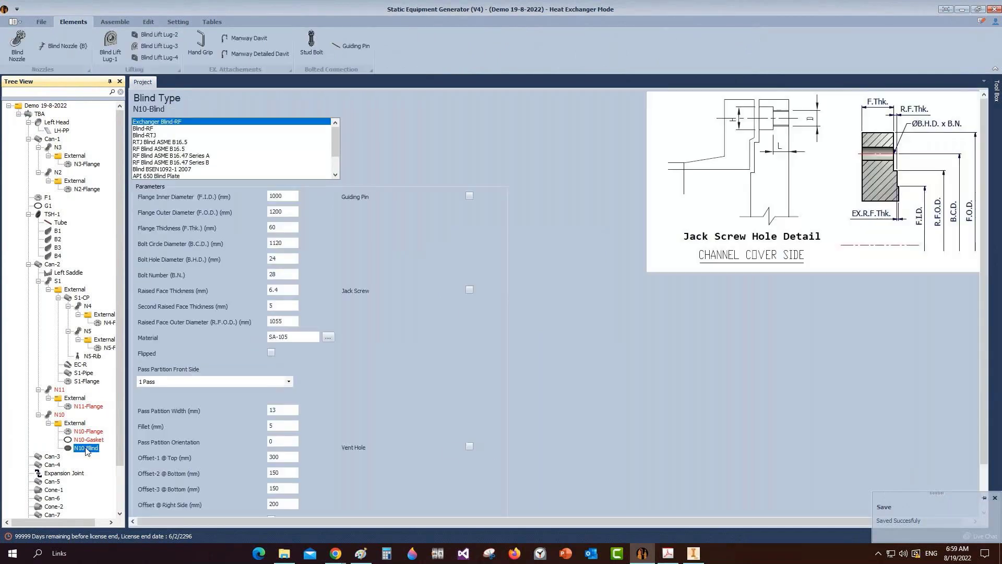
Step: Define N10-Blind as a flipped RF Blind ASME B16.5, rating 150, size 2, and save it
click(159, 149)
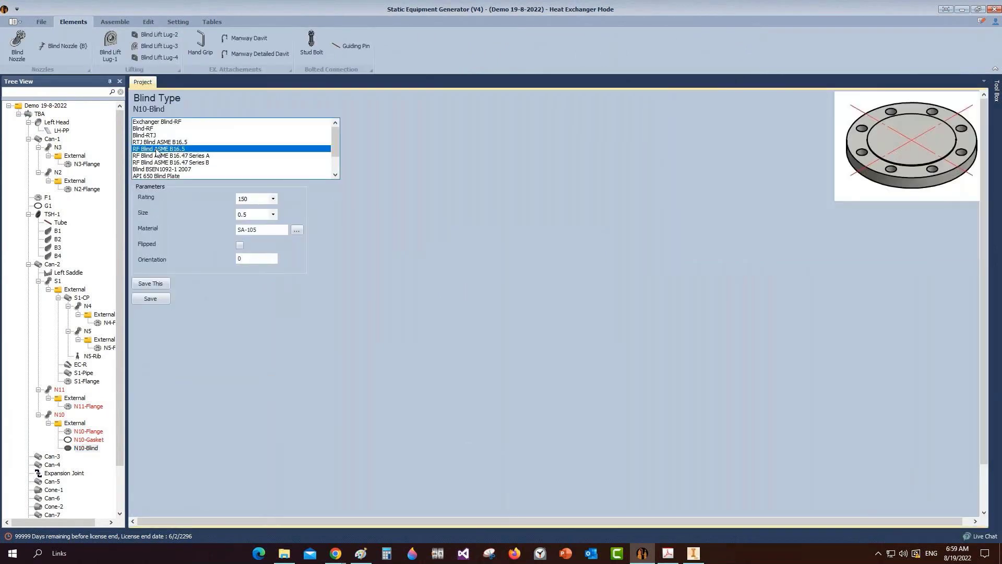
click(258, 215)
click(245, 256)
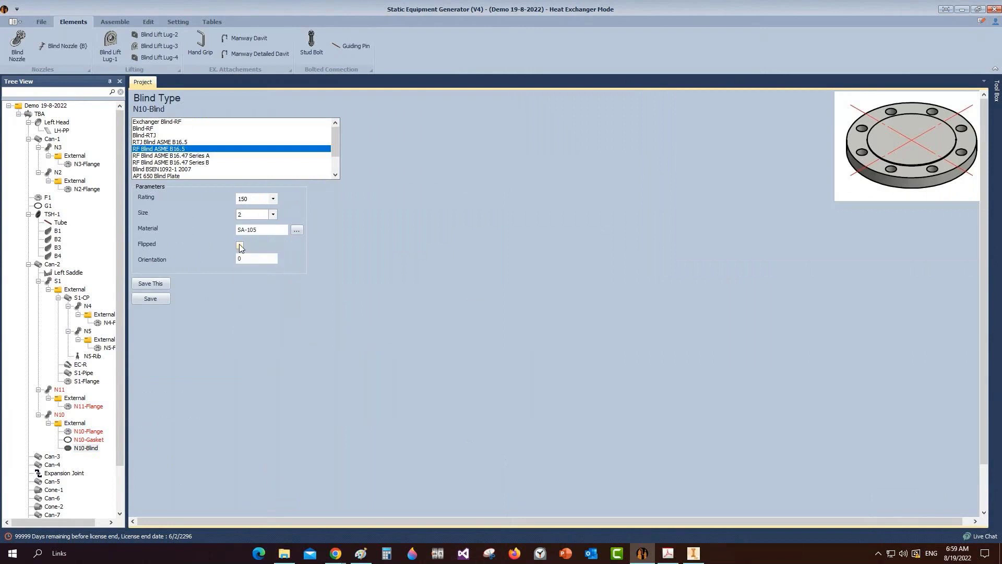
click(151, 299)
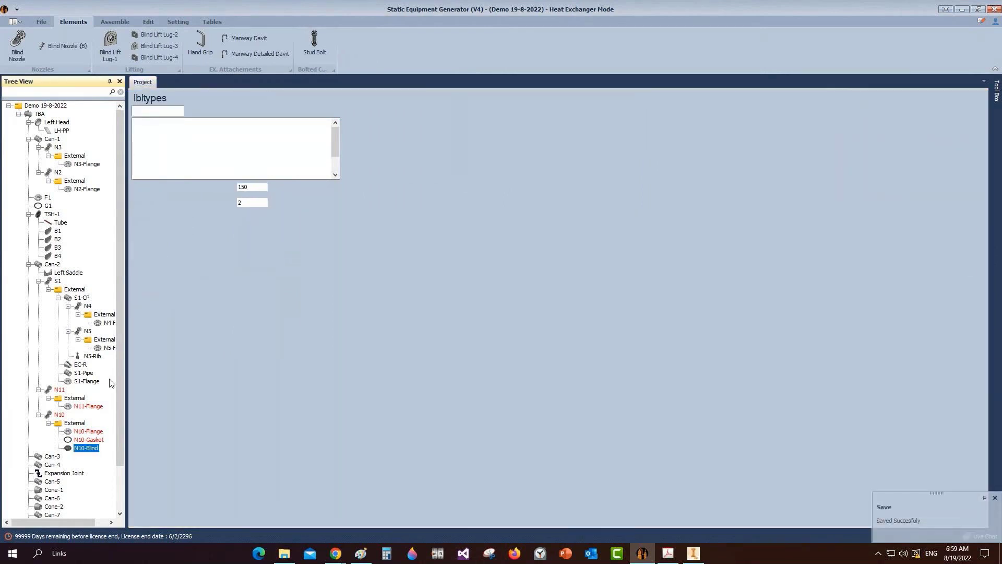
Step: Add a stud bolt named N10-Stud to N10-Blind and open its definition
click(314, 52)
text(N1)
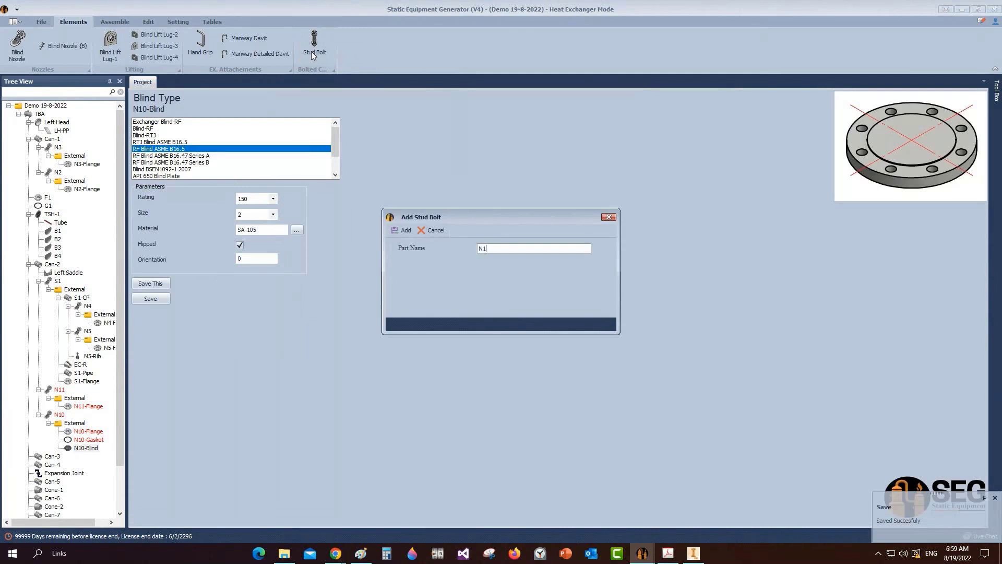
text(0-Stud)
key(Return)
click(99, 456)
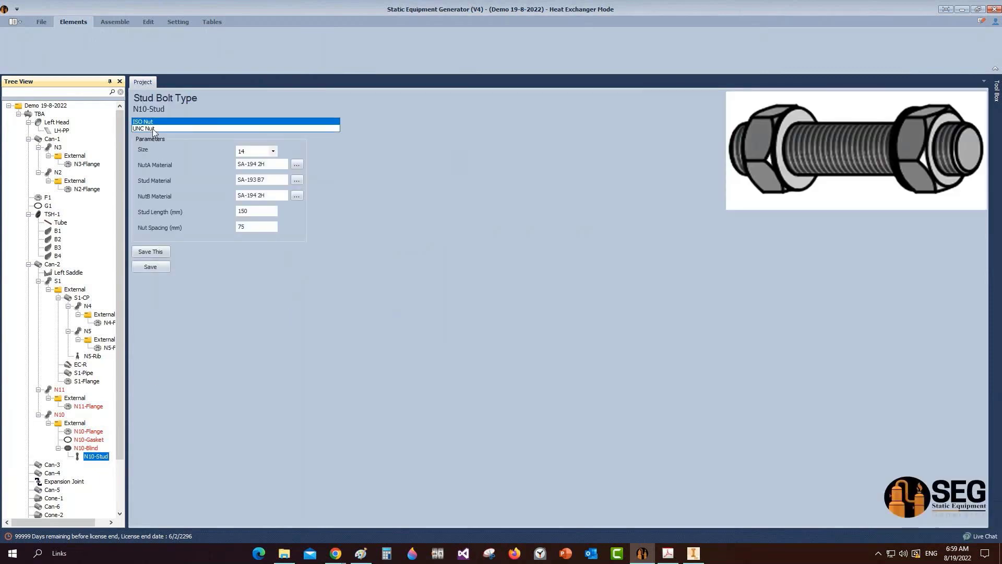
Step: Set N10-Stud to the UNC Nut type with size 5/8
click(219, 128)
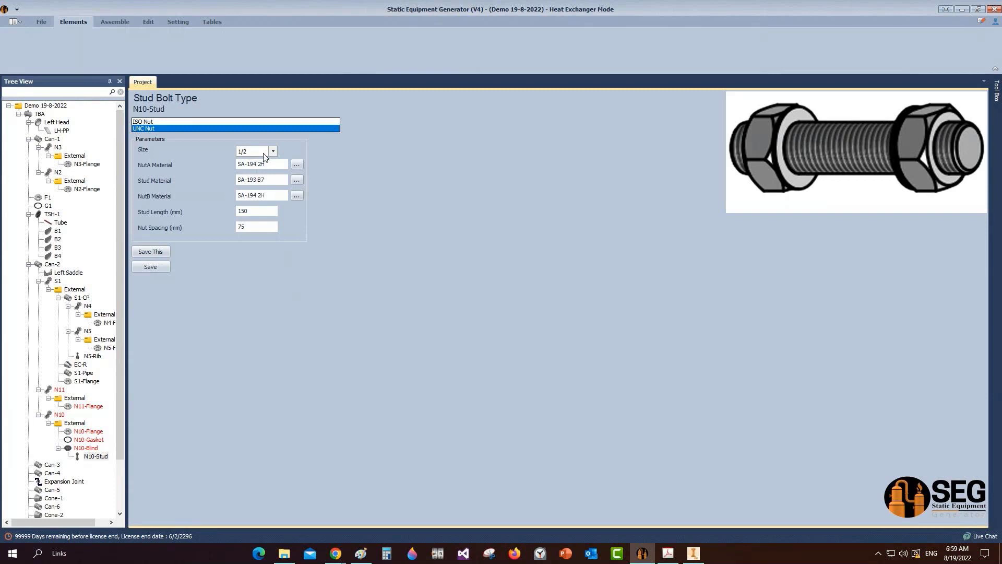
click(264, 157)
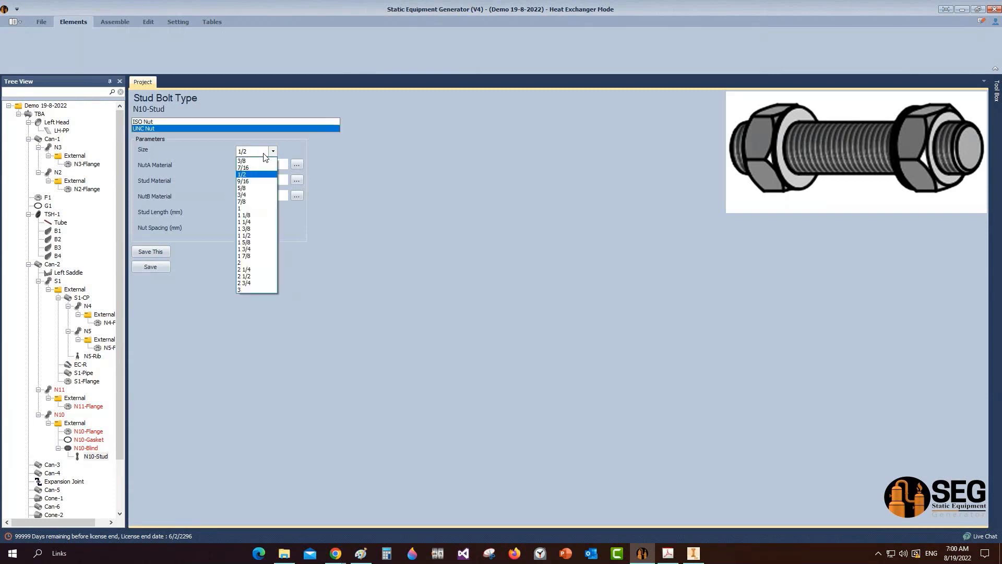
click(249, 194)
Step: Look up the ASME B16.5 stud bolt diameter and length for 2-inch flanges in the piping equipment catalogue PDF
mouse_move(642, 553)
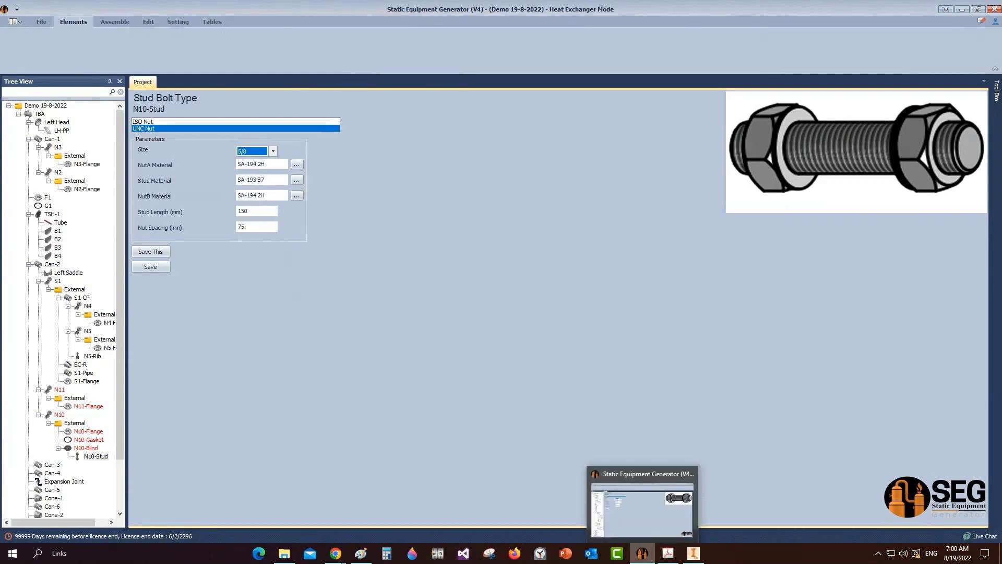
click(963, 9)
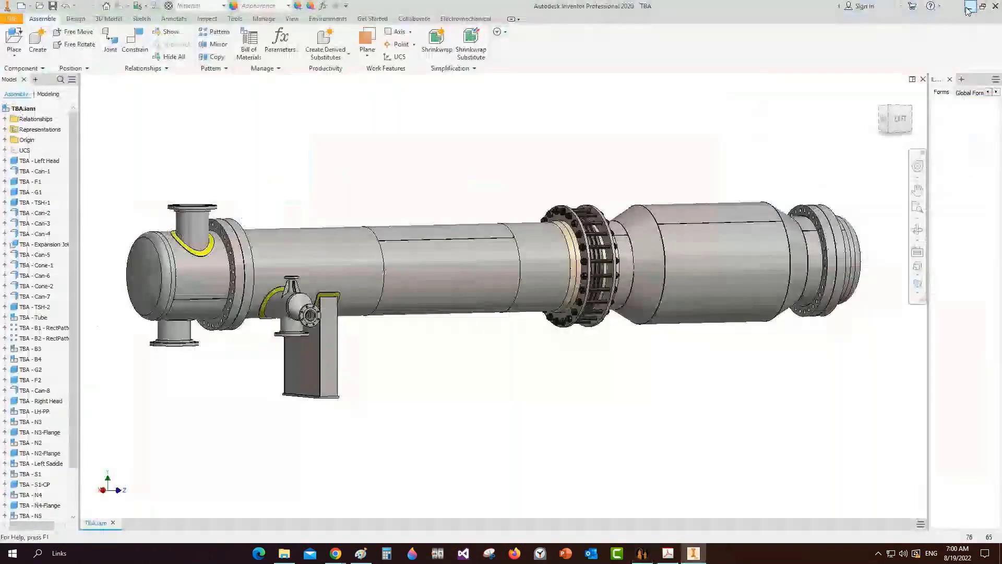
click(967, 10)
click(942, 6)
double_click(108, 86)
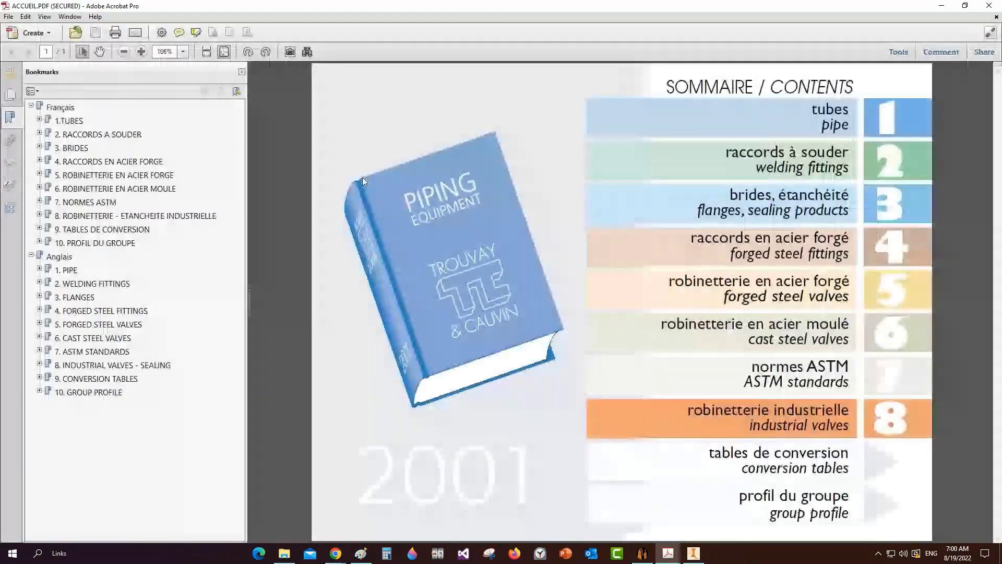
click(39, 296)
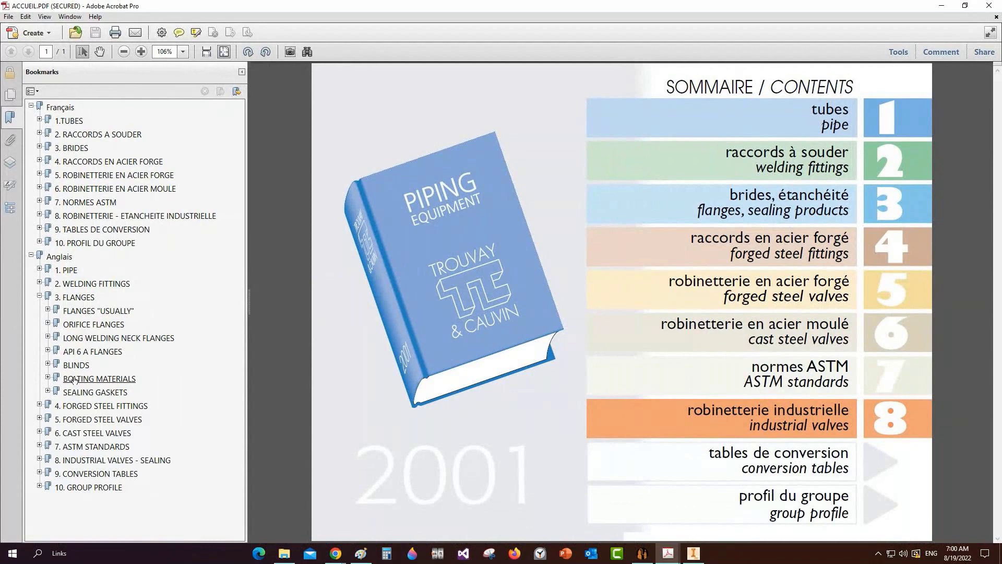
click(74, 379)
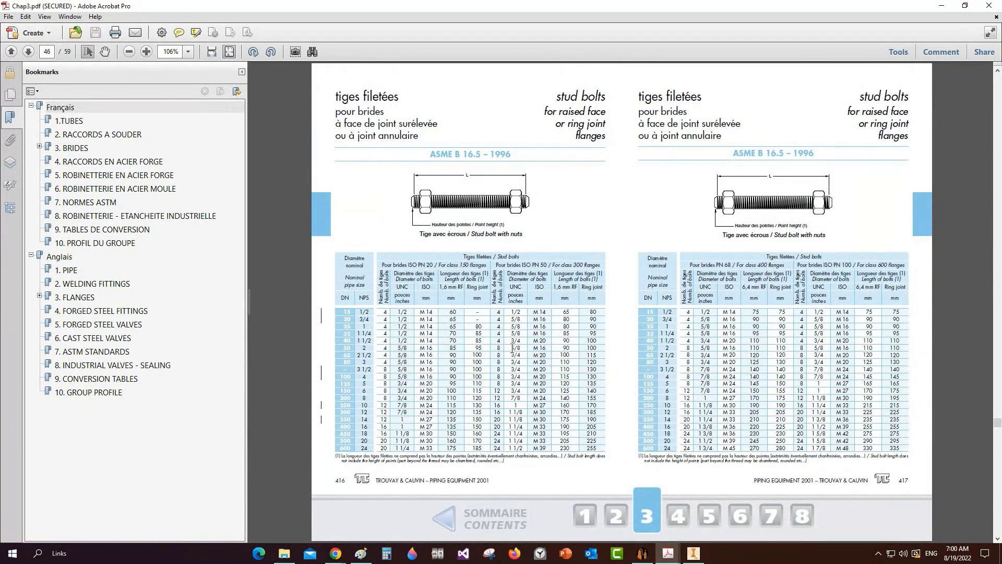
drag(512, 347, 518, 352)
scroll(539, 349, up, 2)
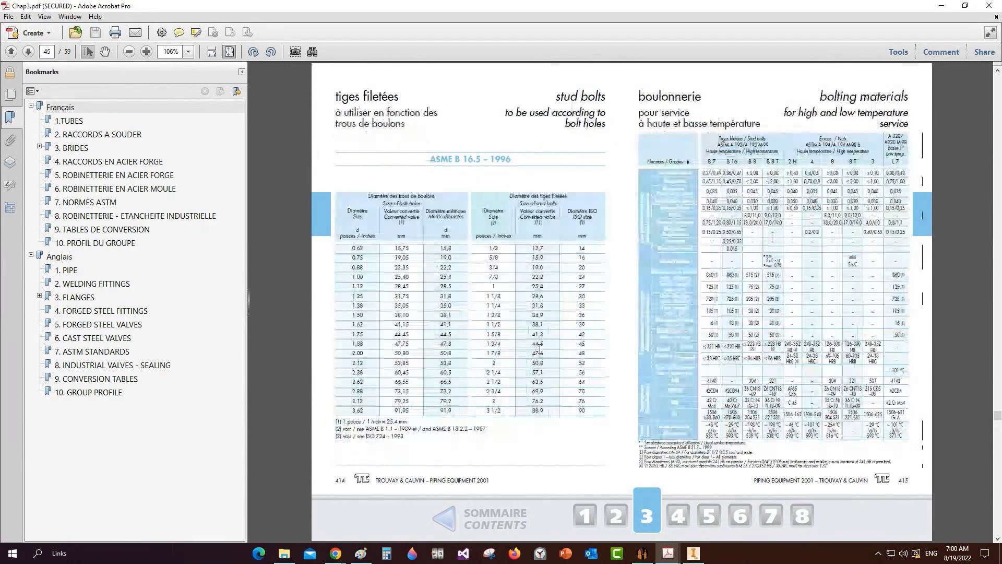
scroll(539, 349, down, 2)
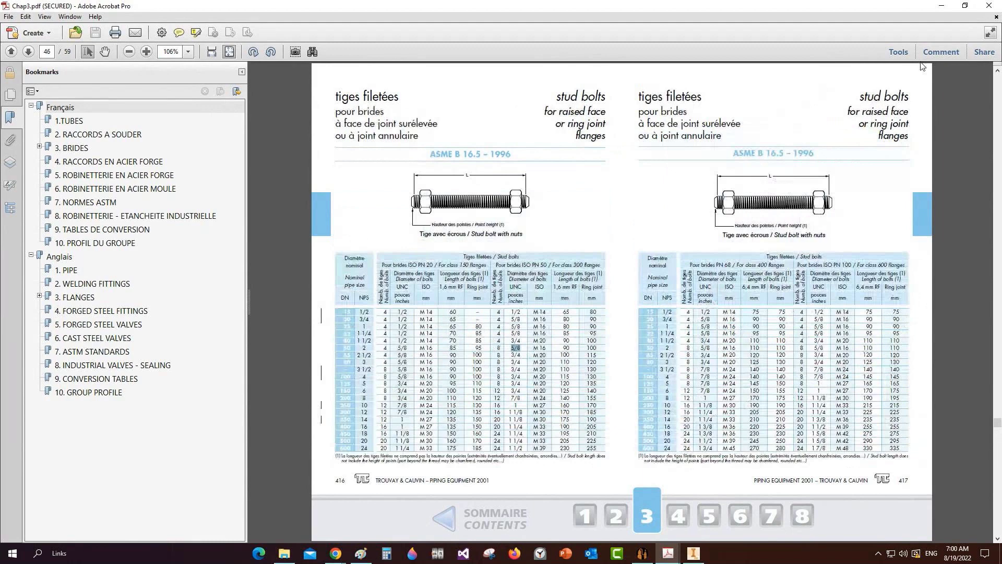
Step: Close the catalogue, set N10-Stud's stud length to 85 mm and nut spacing to 43.5 mm, and save it
click(454, 350)
double_click(454, 350)
click(991, 6)
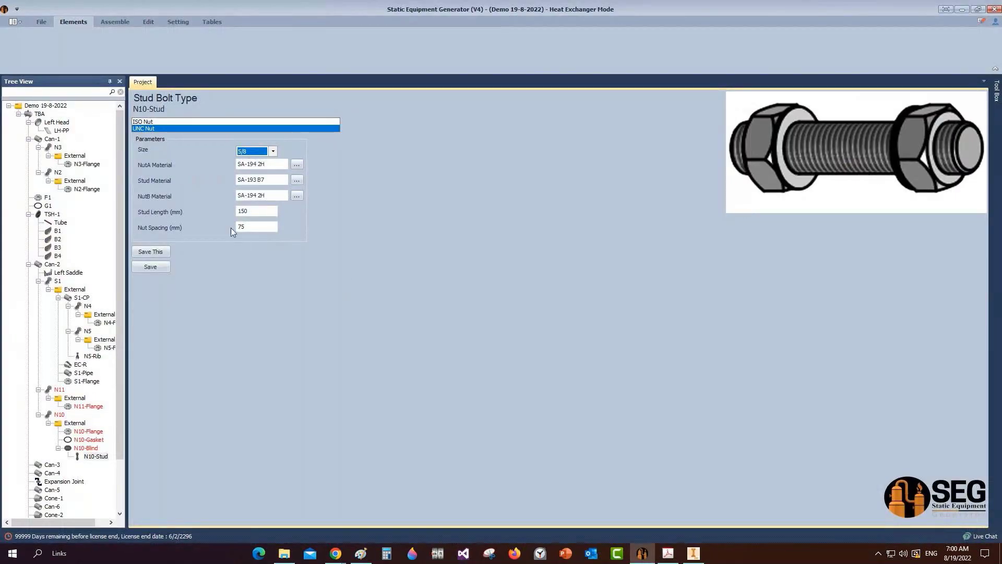
key(Tab)
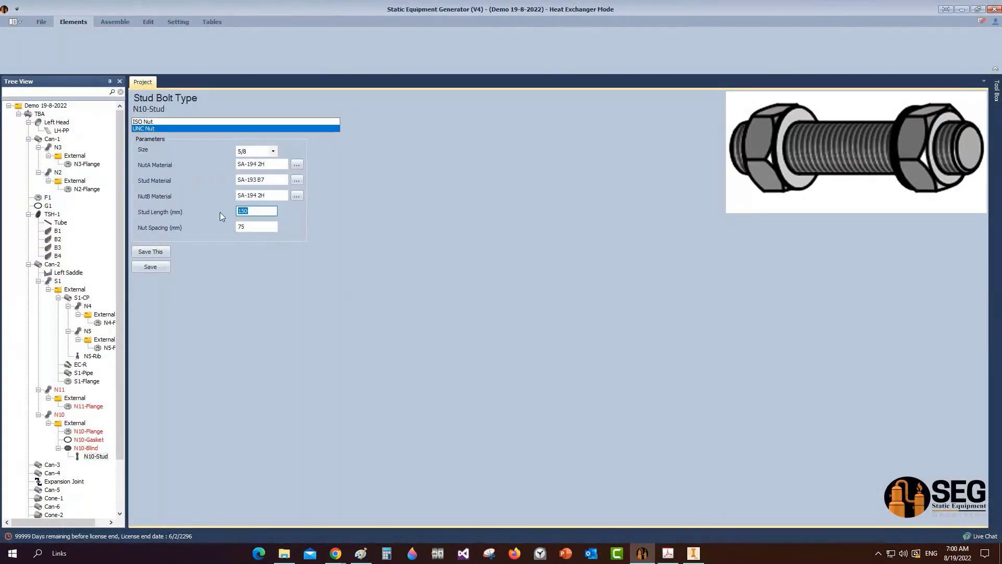
text(85)
key(Tab)
click(150, 266)
Step: Add a shell nozzle named N9 to Can-2
click(115, 23)
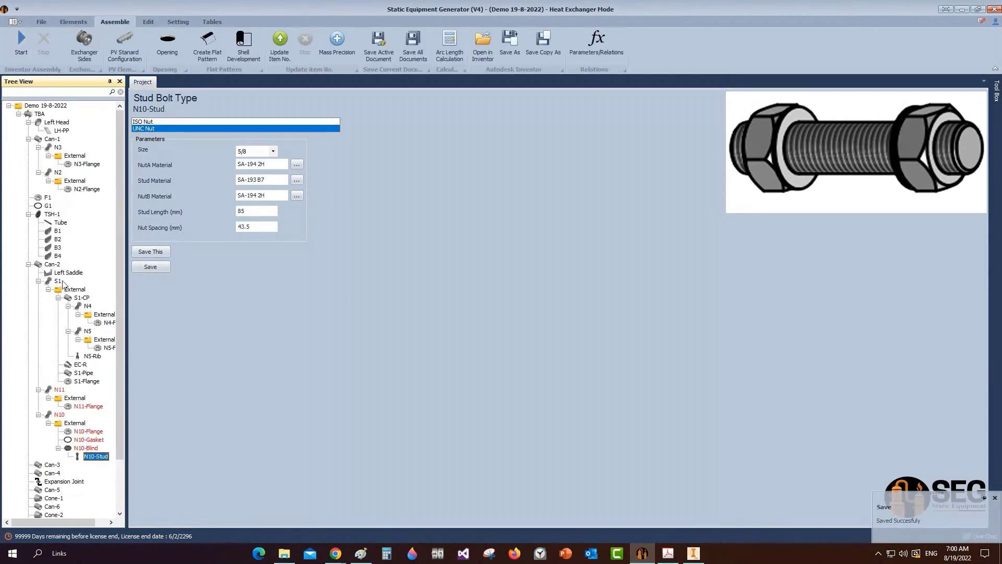
click(55, 265)
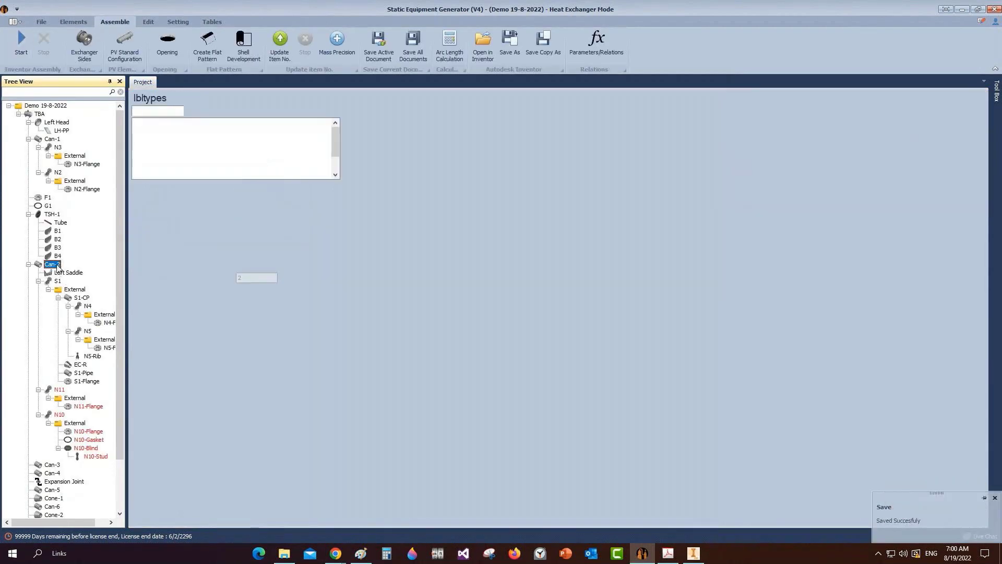
click(79, 22)
click(261, 49)
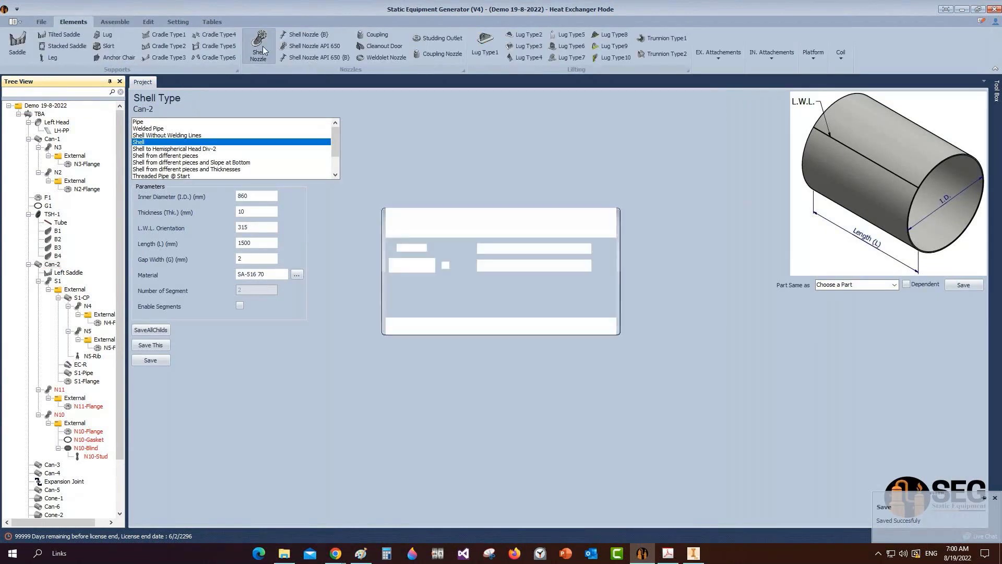
text(N9)
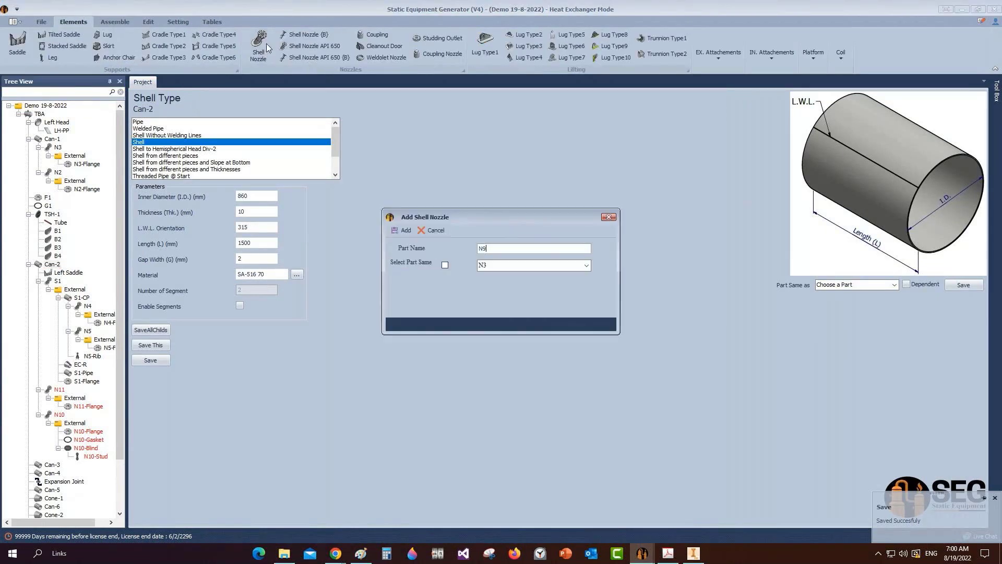
click(403, 230)
Step: Copy nozzle N11's definition to N9 and save it
click(50, 466)
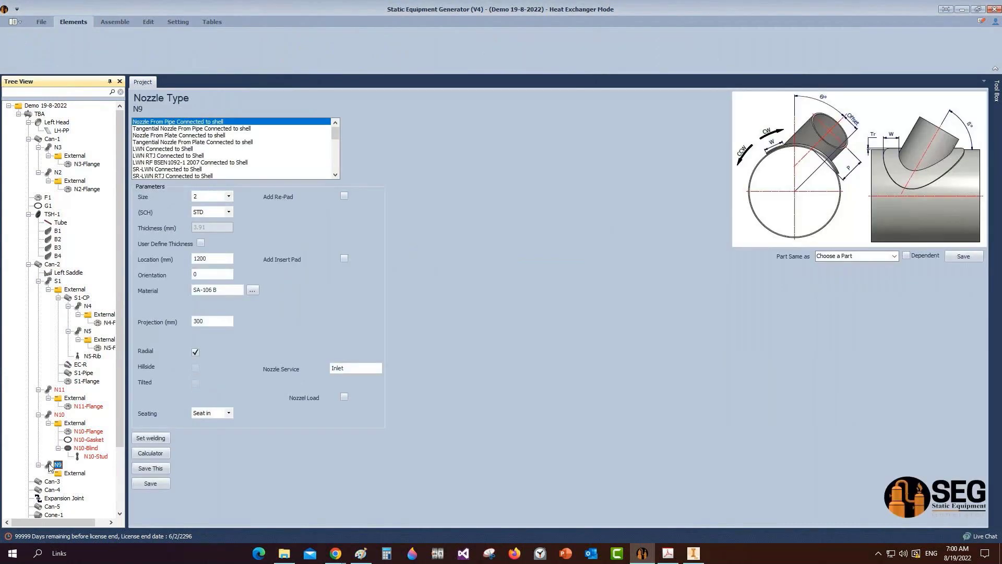
click(892, 256)
click(837, 306)
click(969, 258)
click(503, 284)
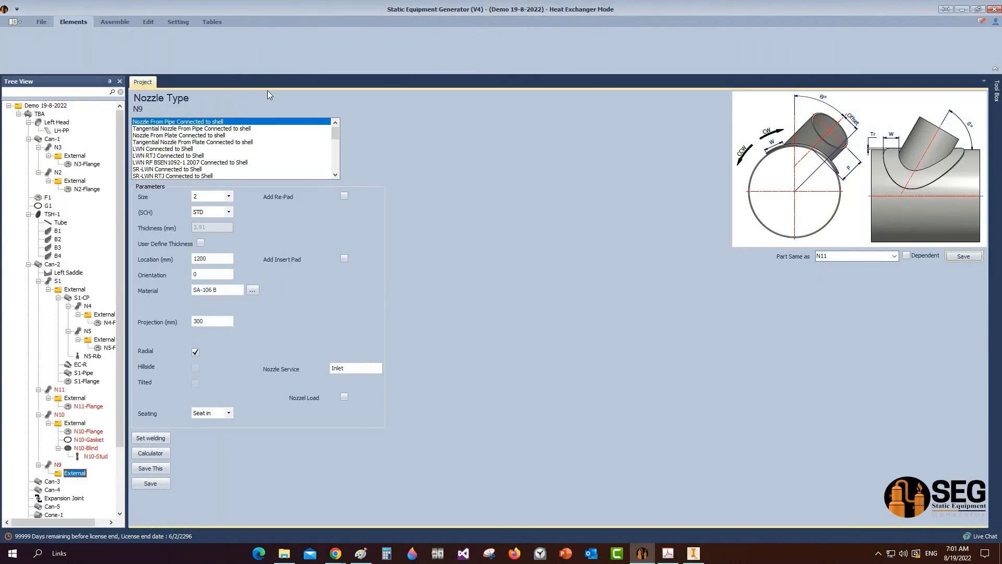
Step: Add a flange named N9-Flange to N9's external side and copy S1-Flange's definition to it
click(154, 42)
text(N9-Flange)
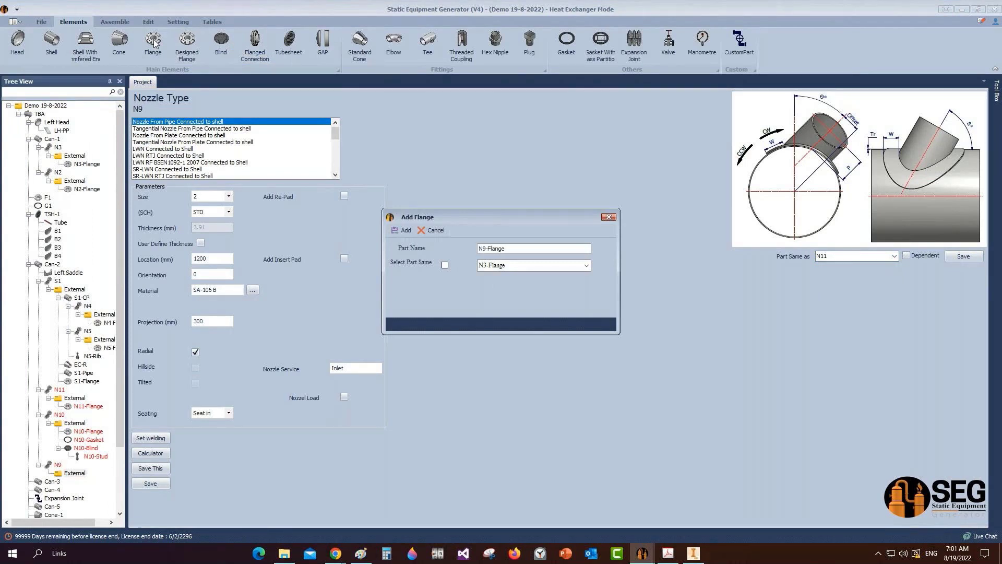
key(Return)
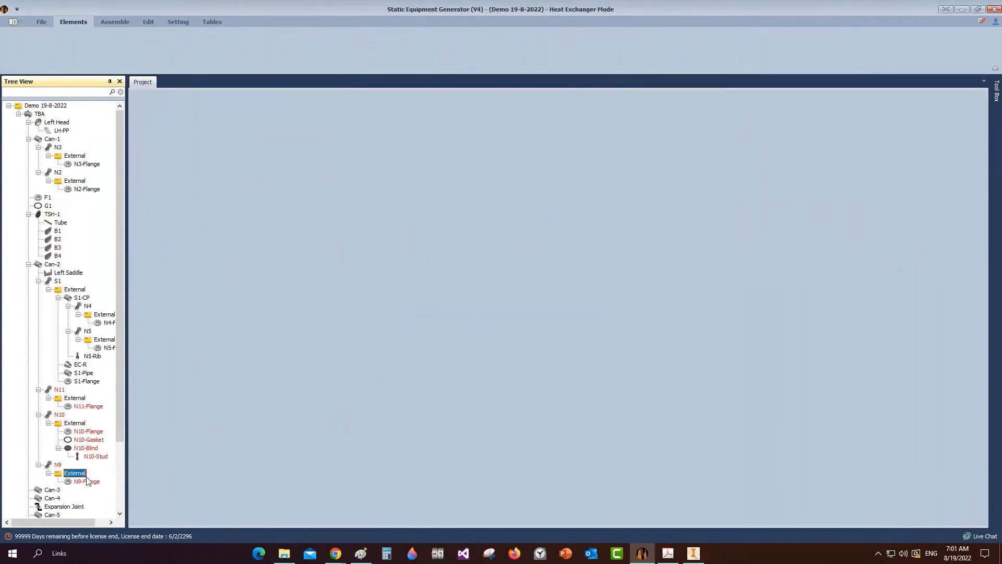
click(87, 481)
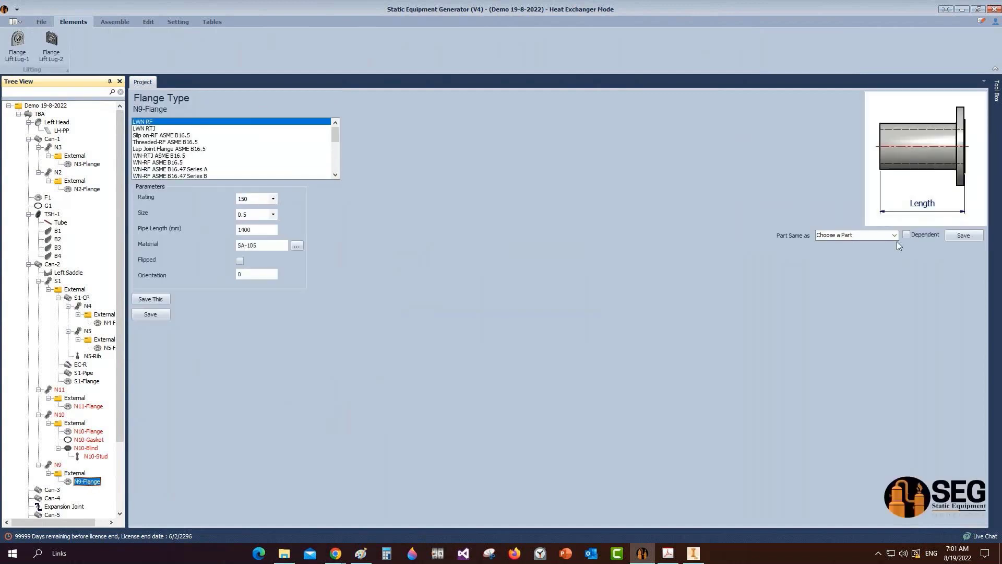
click(895, 235)
click(848, 286)
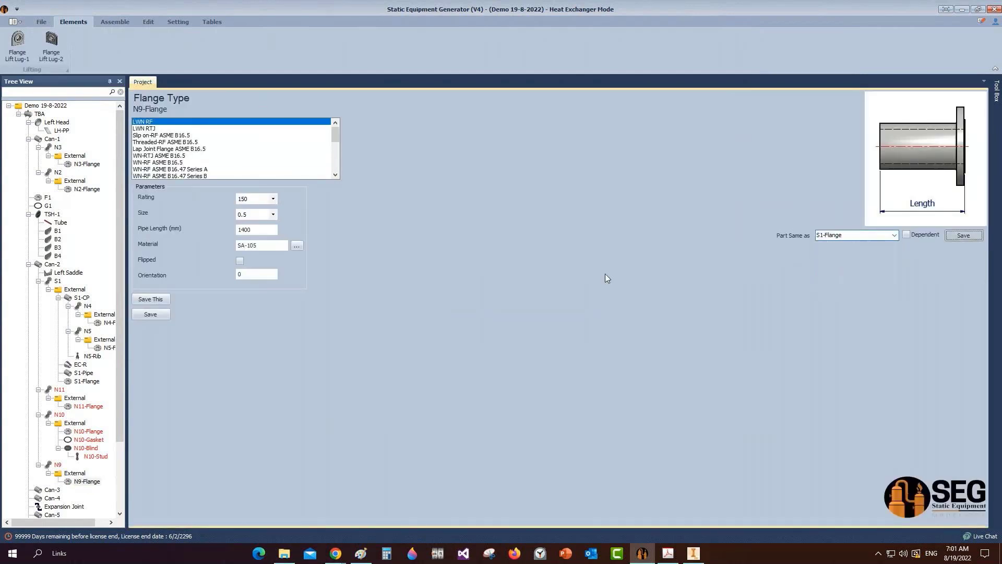
click(537, 279)
Step: Set nozzle N9's location to 3260 mm and save it
click(58, 464)
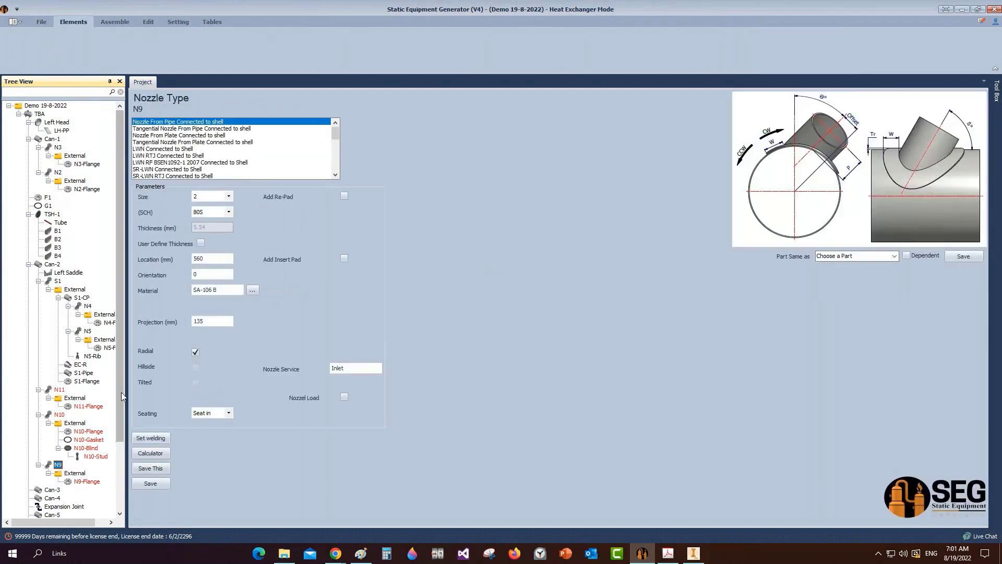
click(201, 259)
text(3260)
click(155, 484)
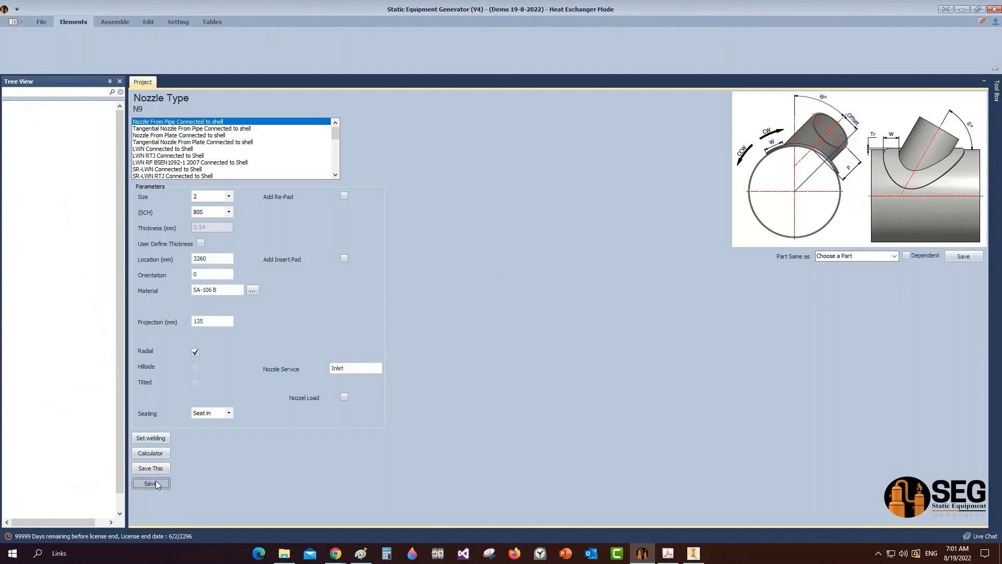
Step: Switch to Autodesk Inventor and inspect the N9 nozzle and the fit of its flange up close
click(702, 554)
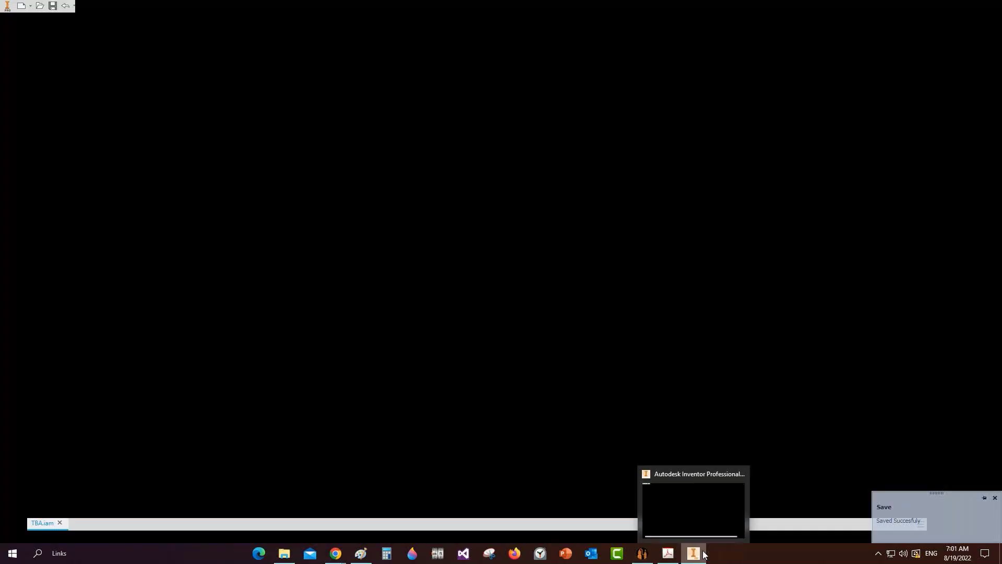
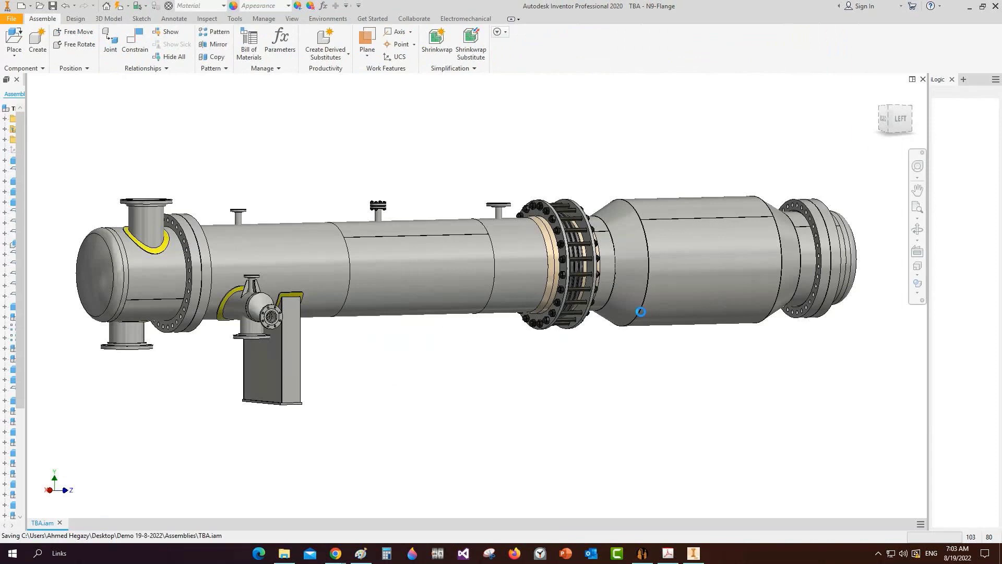
scroll(470, 202, up, 3)
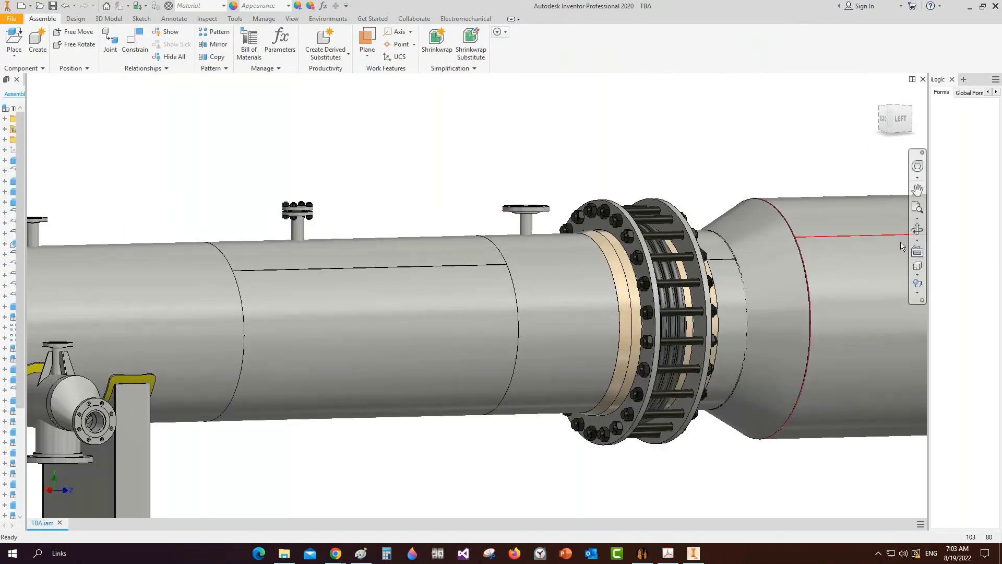
click(917, 229)
scroll(545, 251, up, 5)
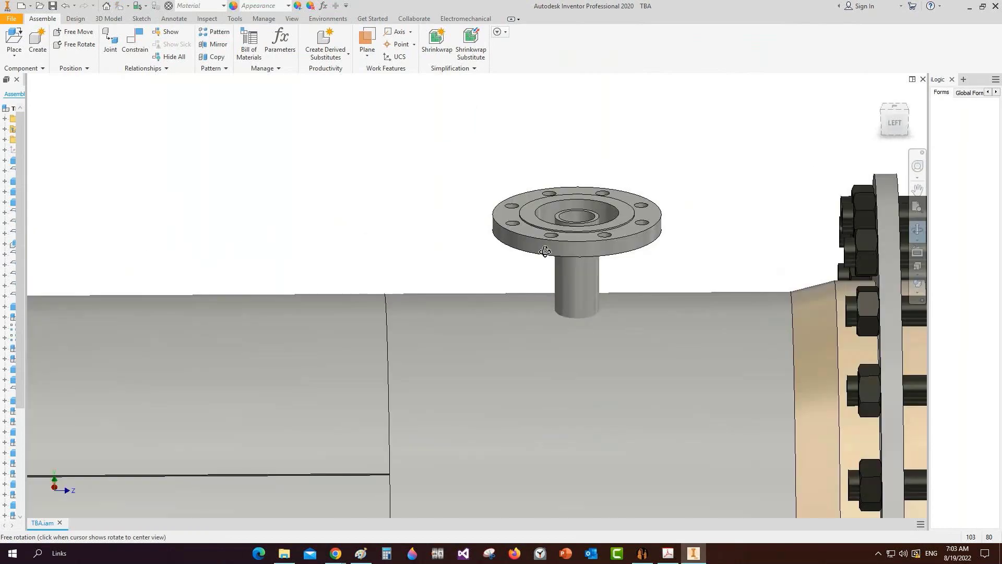
drag(545, 251, 524, 281)
key(Escape)
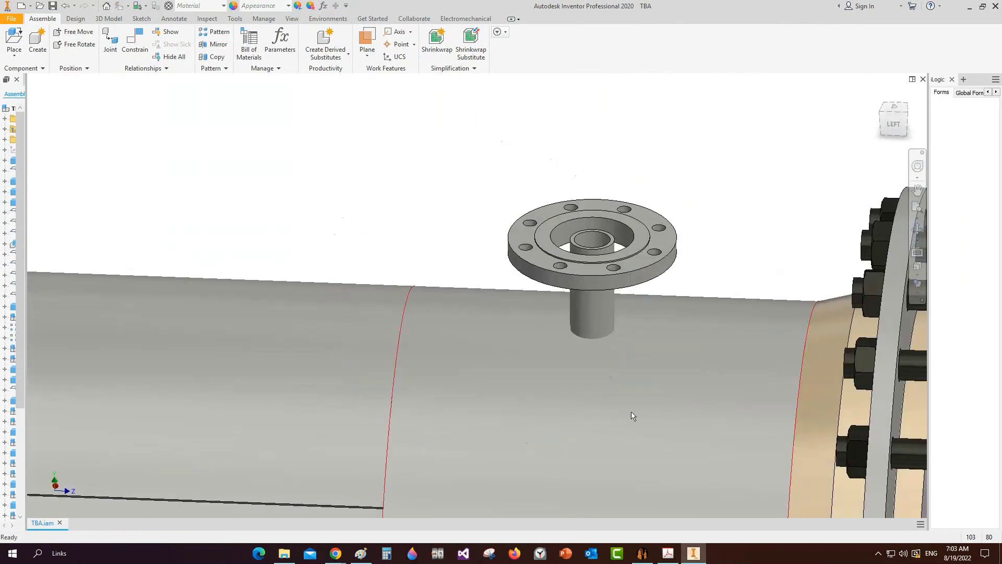
Step: Back in Static Equipment Generator, set N9-Flange's size to 2 and save it
click(650, 555)
click(86, 480)
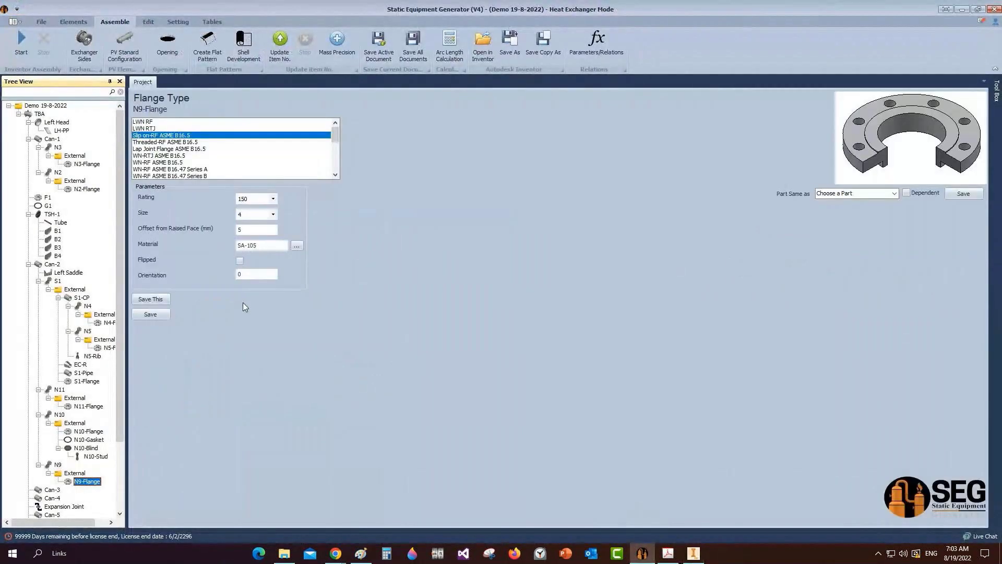
click(256, 214)
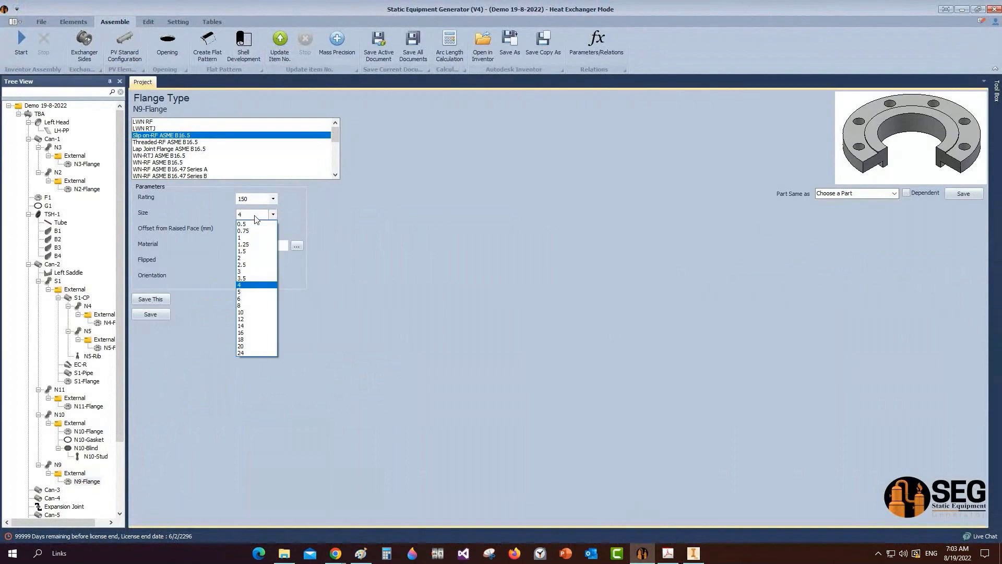
click(247, 258)
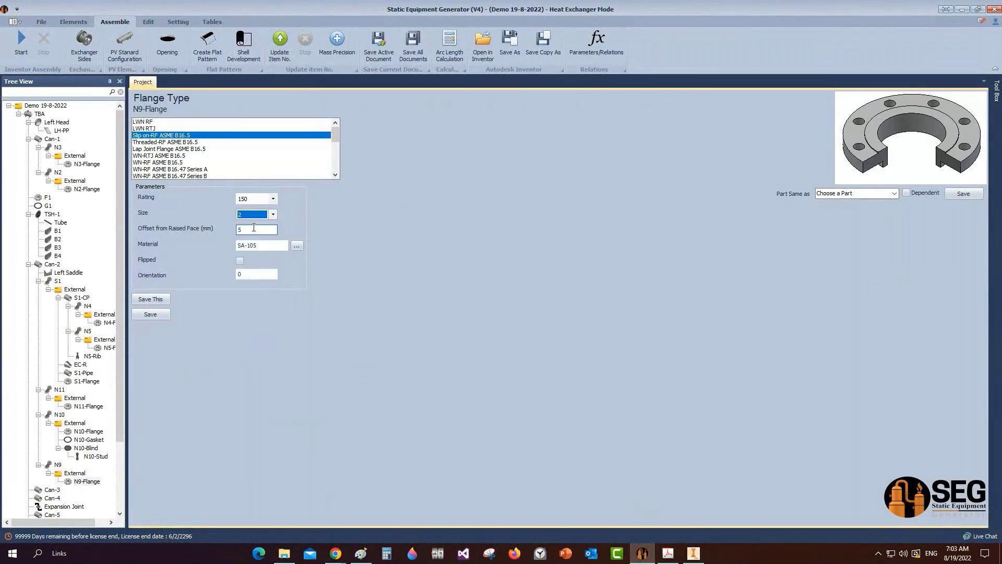
click(166, 313)
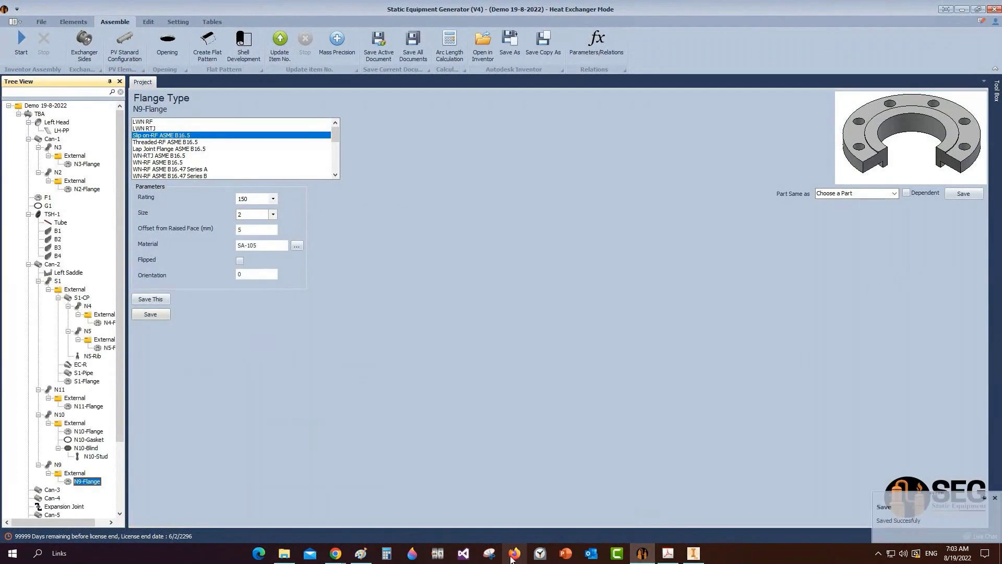
Step: Examine the lifting trunnions and the IR1, IR2 and IR3 positions along the shell in the general arrangement drawing PDF
click(665, 555)
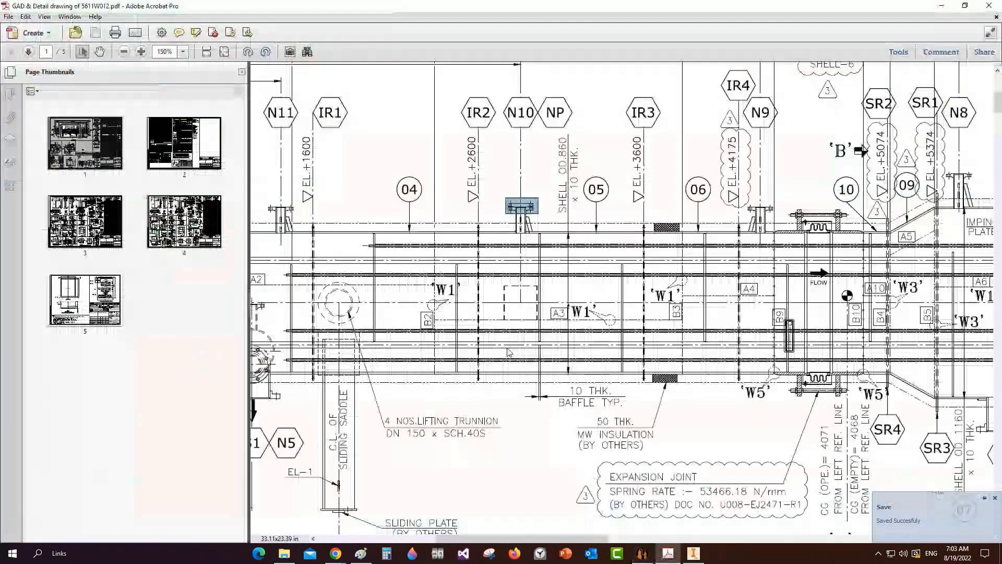
scroll(508, 352, right, 5)
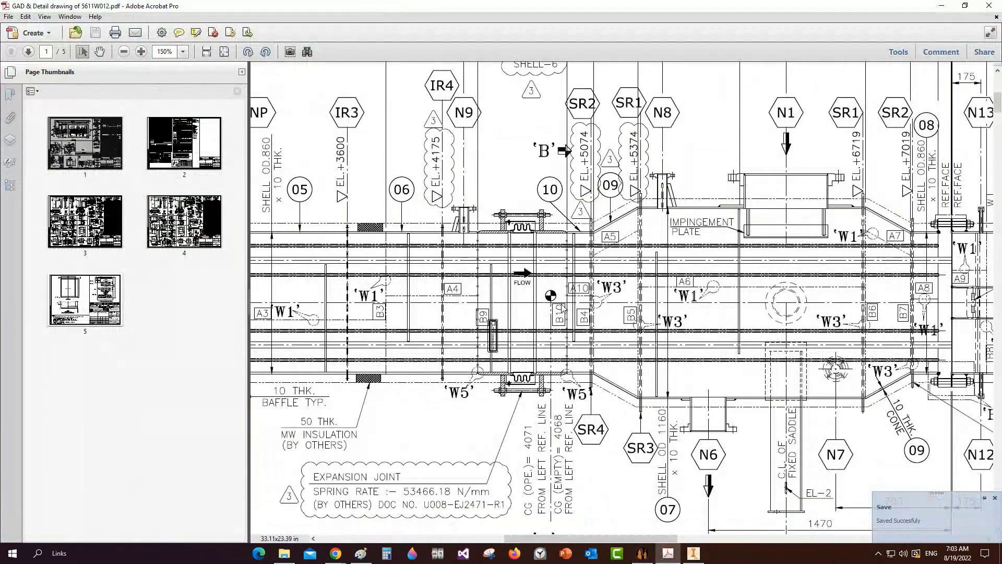
scroll(561, 308, left, 7)
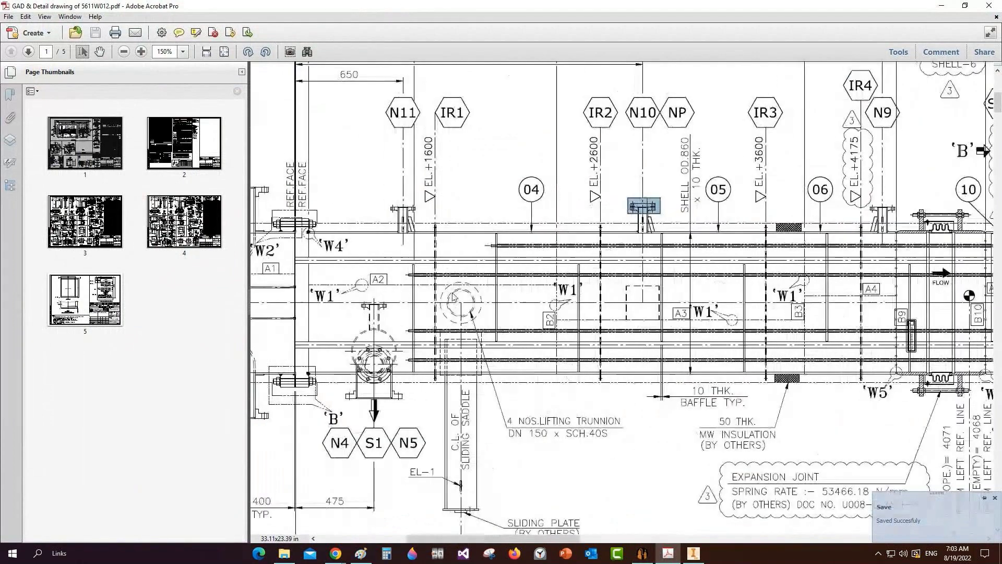
drag(427, 275, 485, 326)
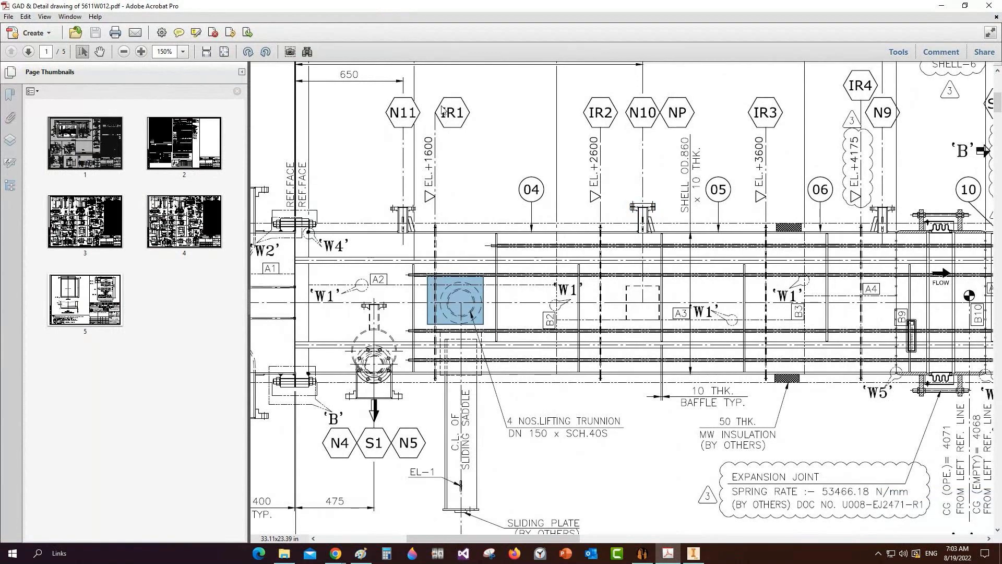
drag(432, 93, 473, 148)
drag(577, 93, 599, 126)
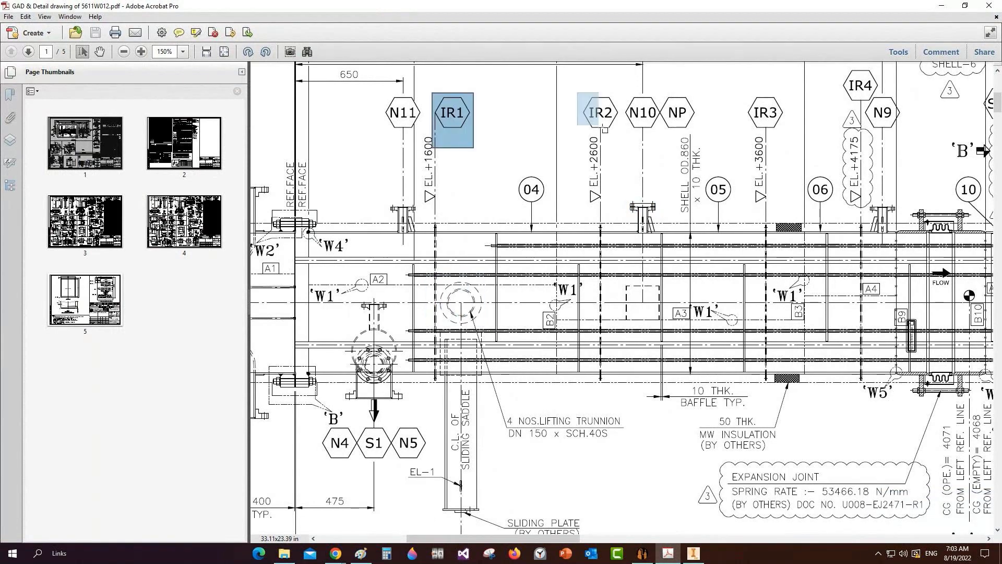
drag(738, 95, 780, 143)
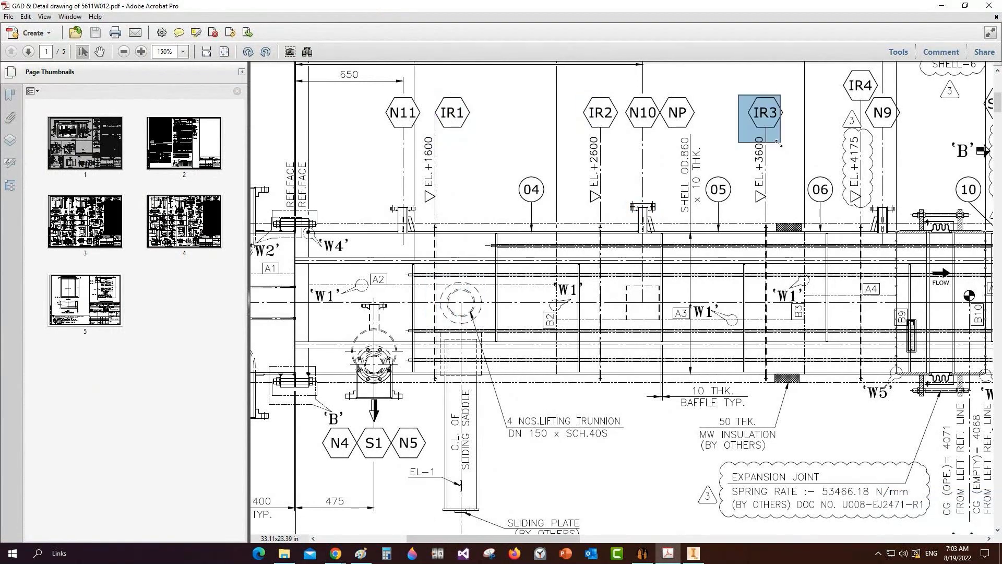
Step: Back in Static Equipment Generator, add a Trunnion Type1 named Trunnion-1 to Can-2 and open its definition
click(650, 559)
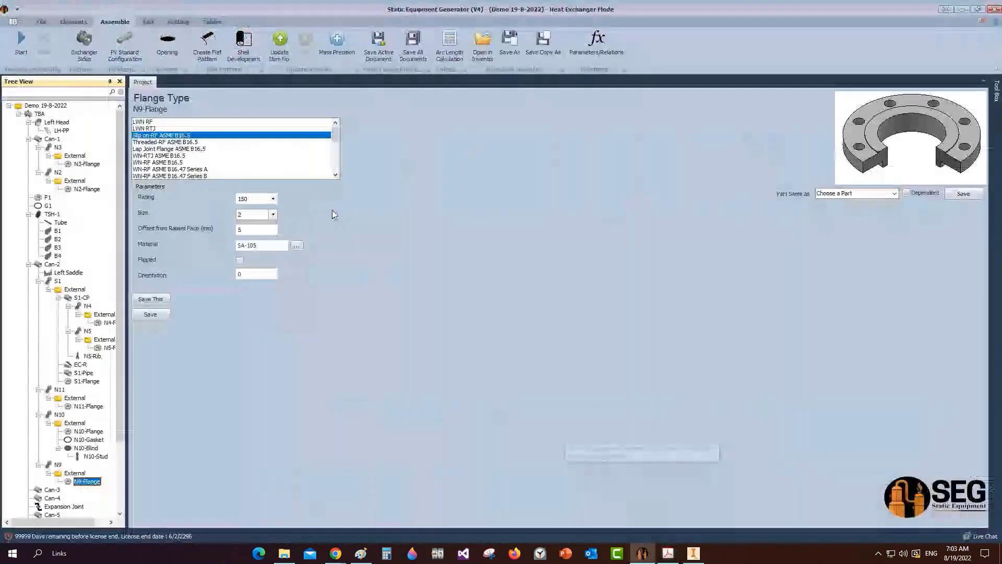
click(53, 265)
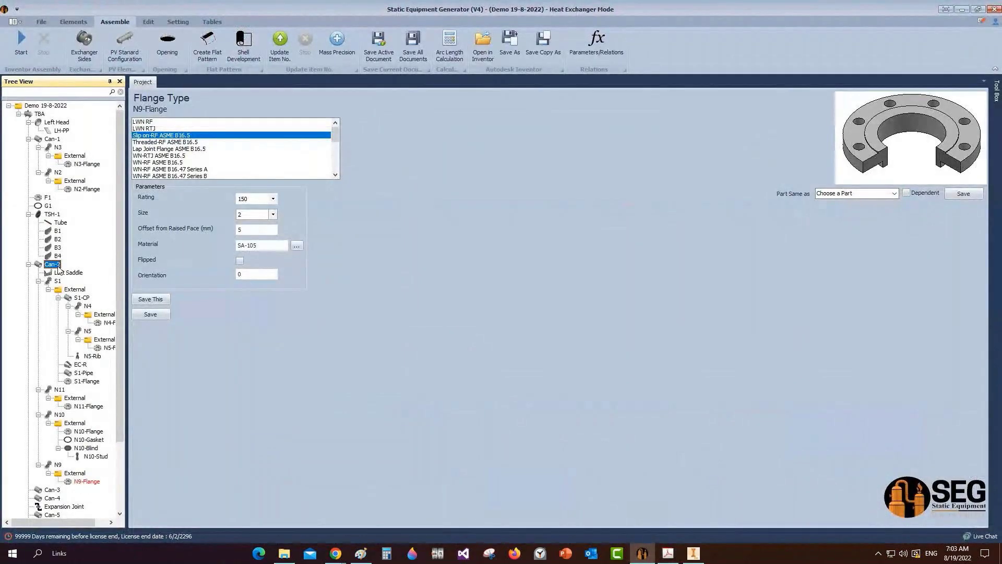
click(73, 21)
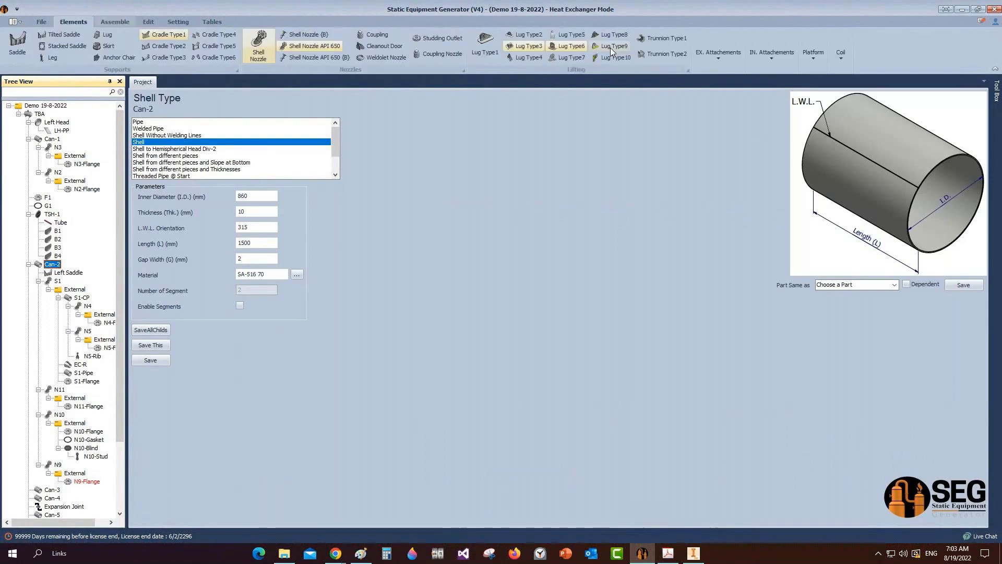
click(657, 39)
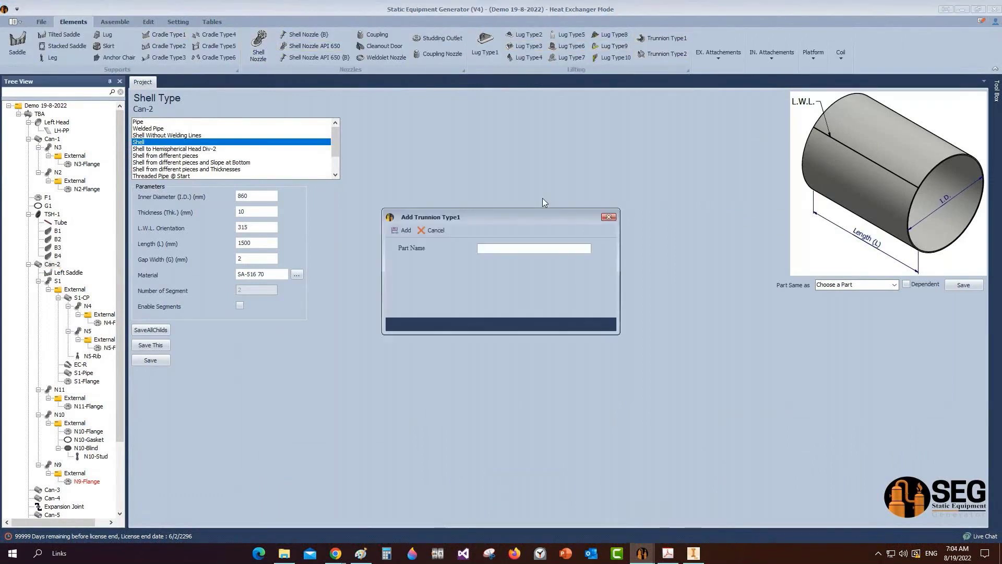
text(Trunnion-1)
key(Return)
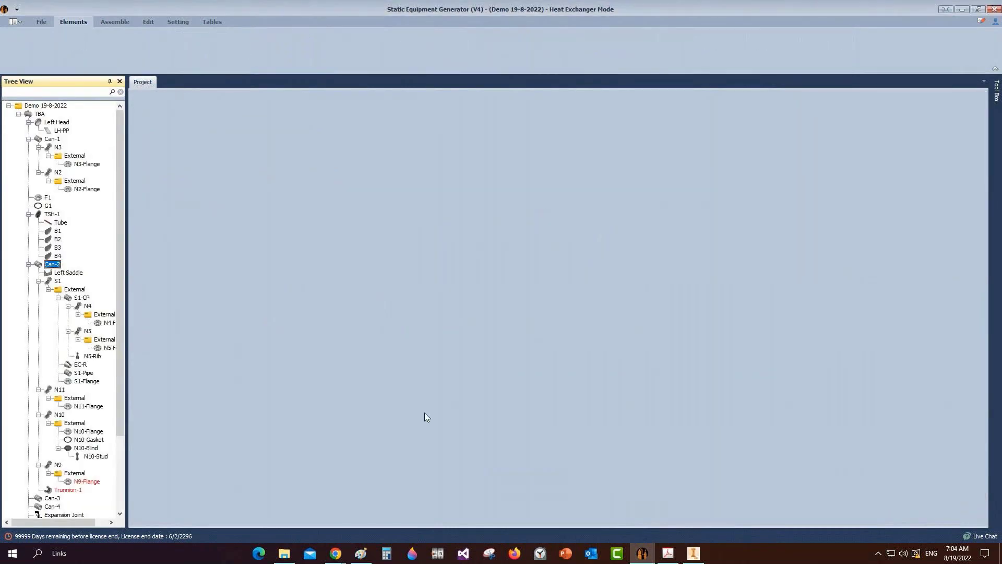
click(70, 491)
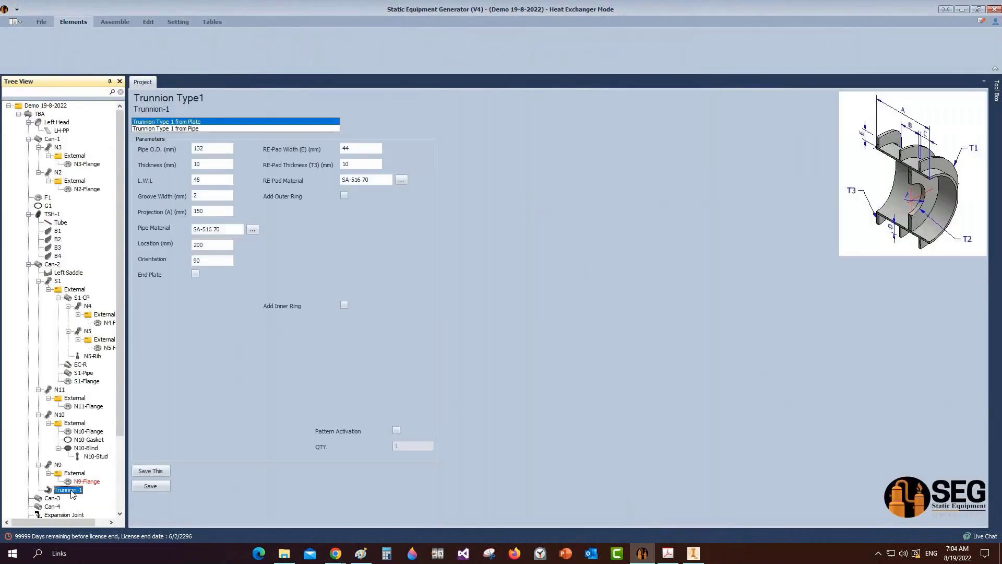
Step: Set Trunnion-1's type to Trunnion Type 1 from Pipe and consult the lifting trunnion detail on page 3 of the drawing PDF
click(184, 127)
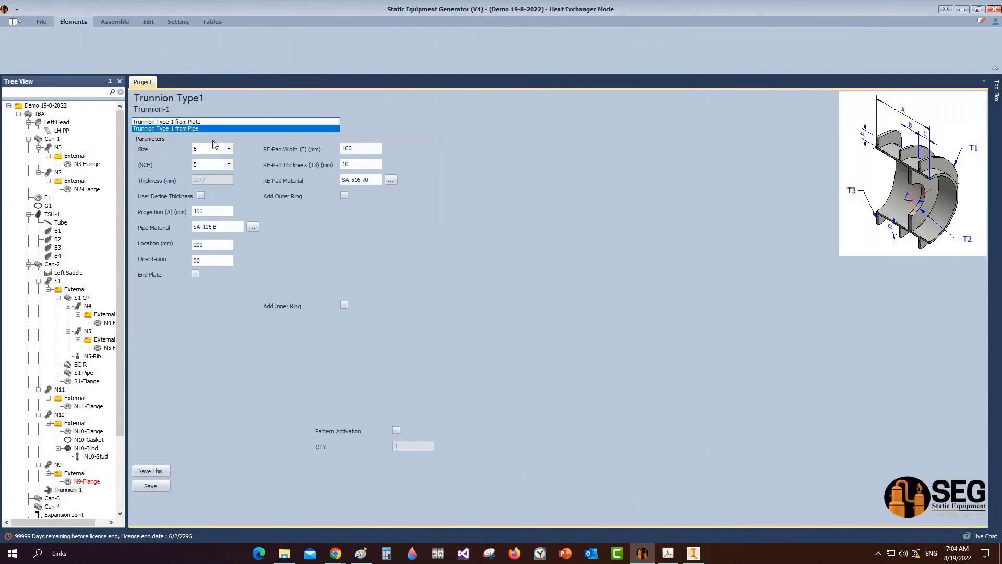
click(661, 552)
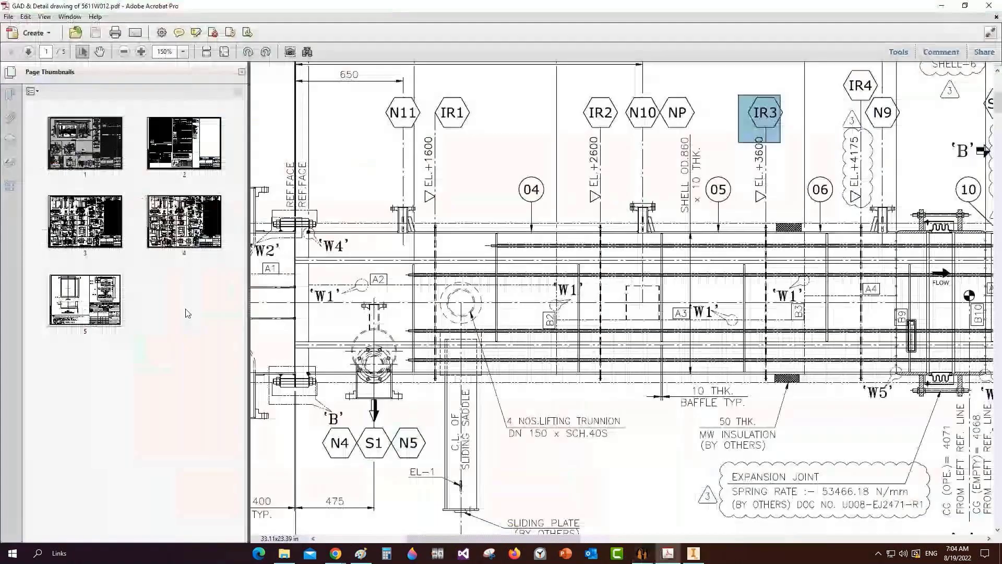
click(85, 221)
middle_drag(661, 311, 583, 355)
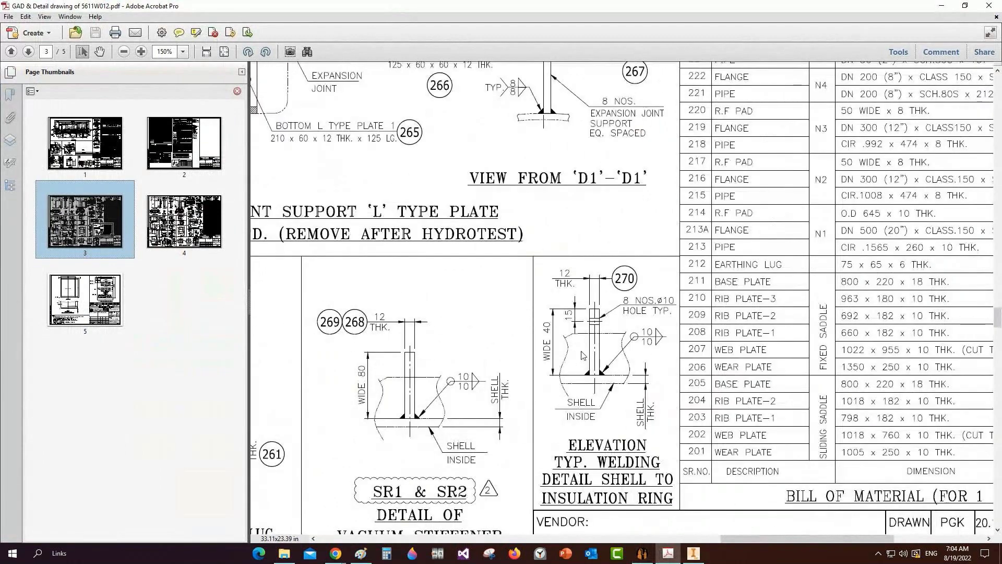
ctrl+scroll(534, 335, down, 3)
ctrl+scroll(534, 336, up, 4)
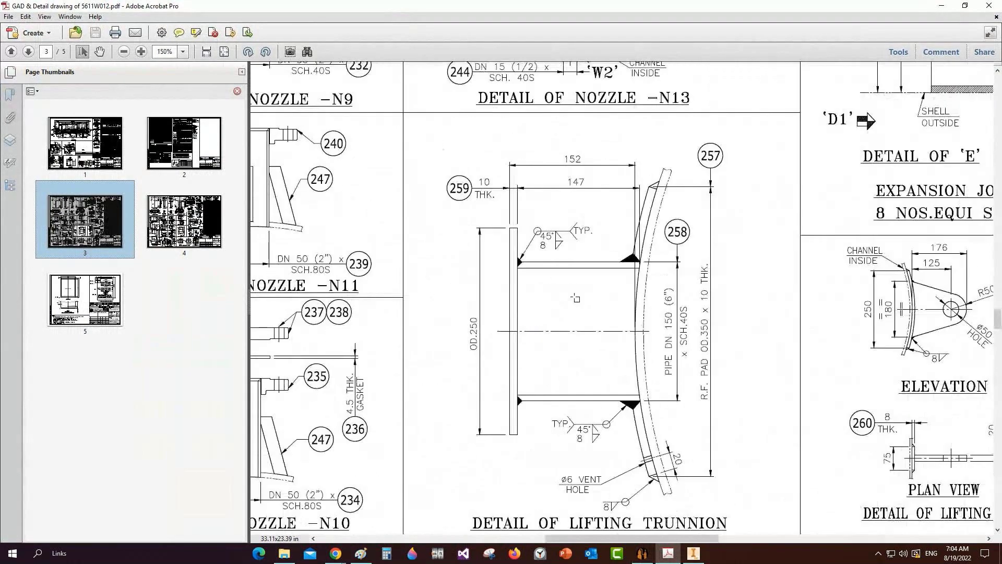
scroll(576, 298, down, 1)
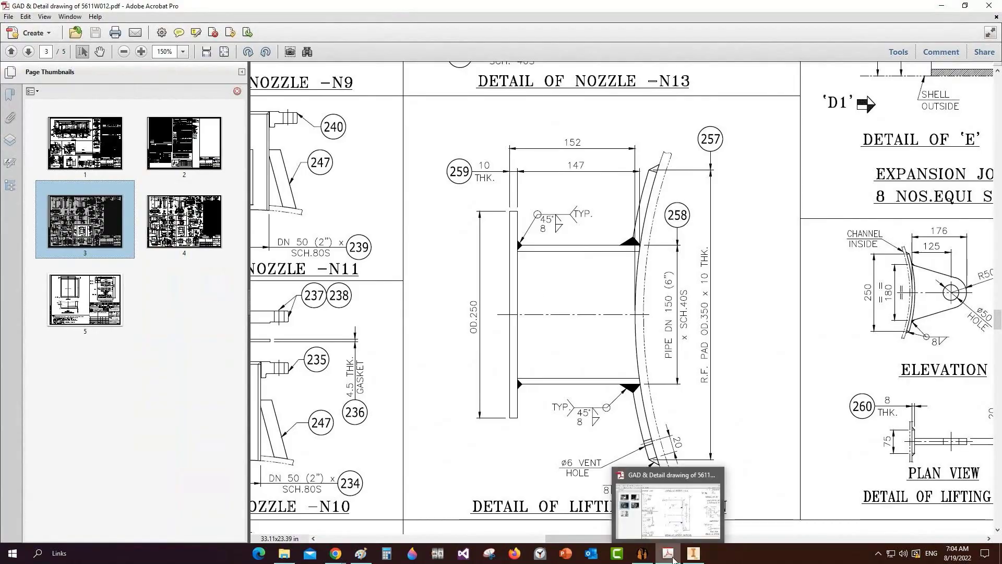
Step: Back in Static Equipment Generator, set Trunnion-1's pipe schedule to 40S, projection to 145 mm and location to 910 mm
click(642, 552)
click(208, 164)
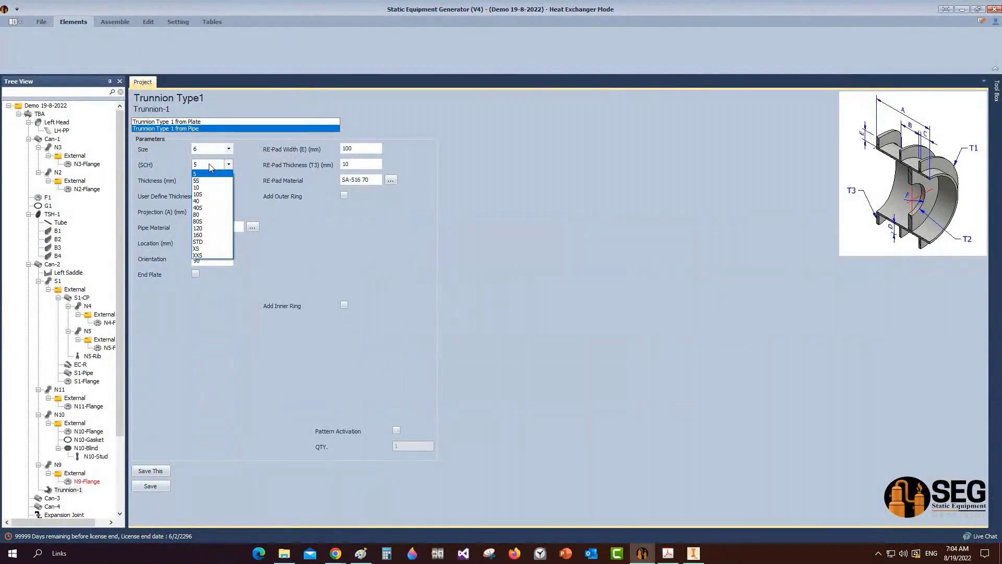
click(198, 207)
click(195, 211)
text(145)
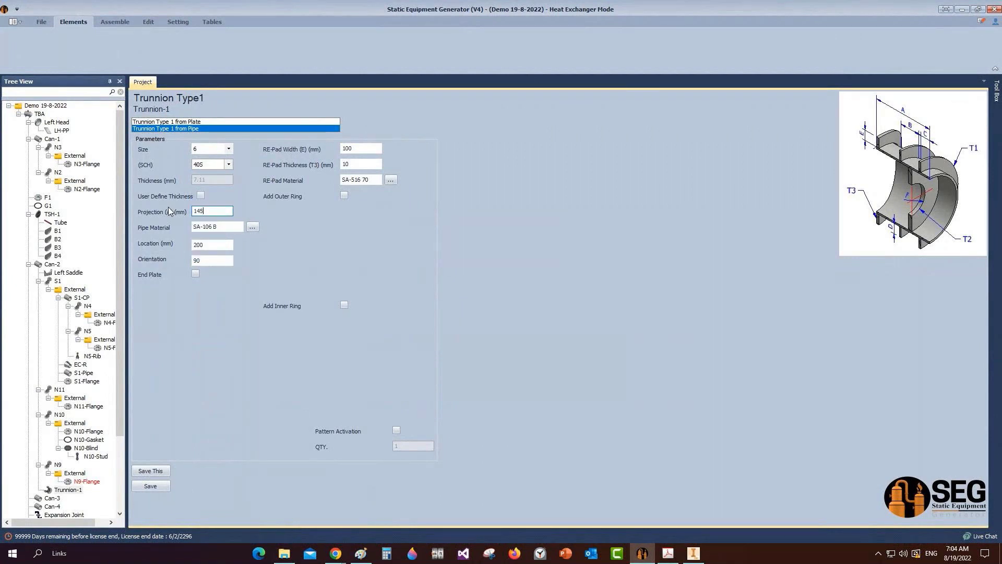
key(Tab)
key(Tab)
key(Tab)
text(910)
key(Tab)
Step: Add an end plate to Trunnion-1 with an outside diameter of 250 mm
click(195, 273)
key(Tab)
text(25)
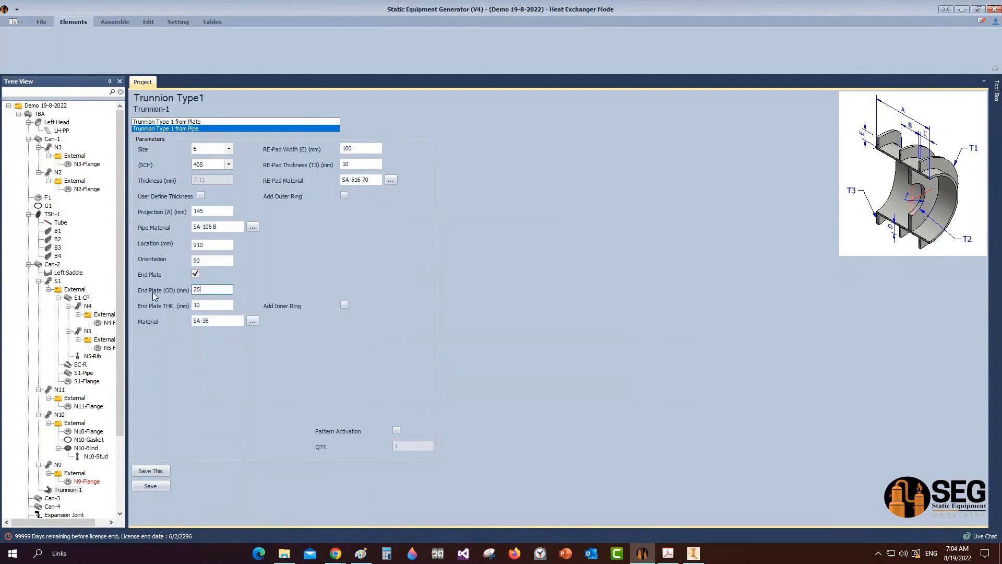
text(0)
key(Tab)
click(342, 149)
Step: Activate the pattern for Trunnion-1 with a quantity of 2 and save the definition
click(396, 430)
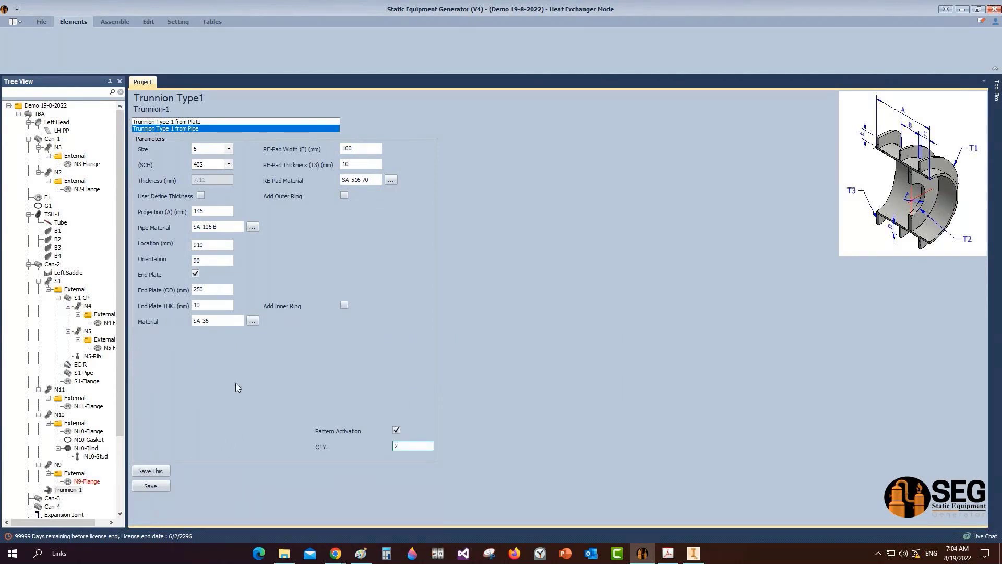
click(161, 487)
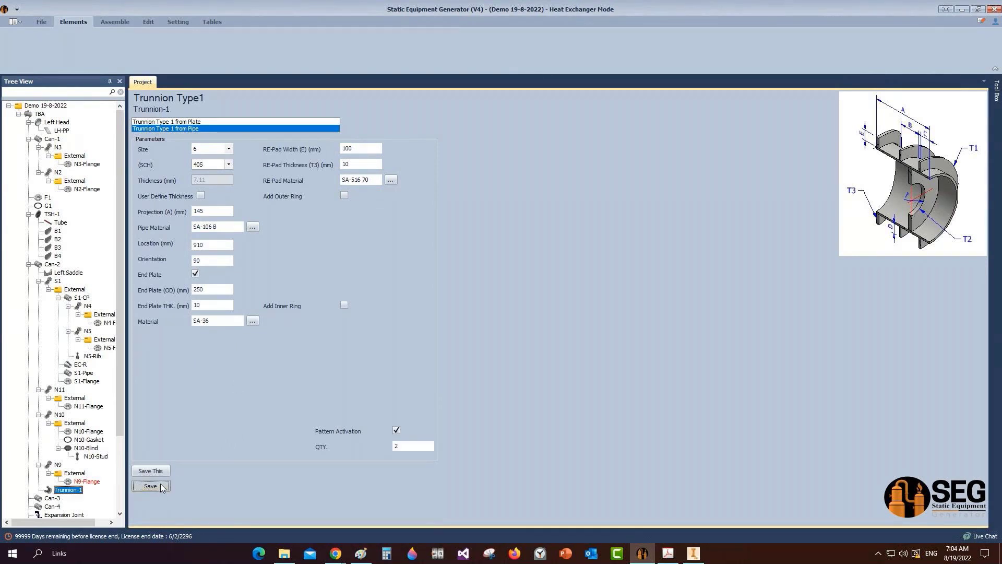
Step: Start the Inventor assembly, generate Trunnion-1 and bring up its model in Autodesk Inventor
click(113, 23)
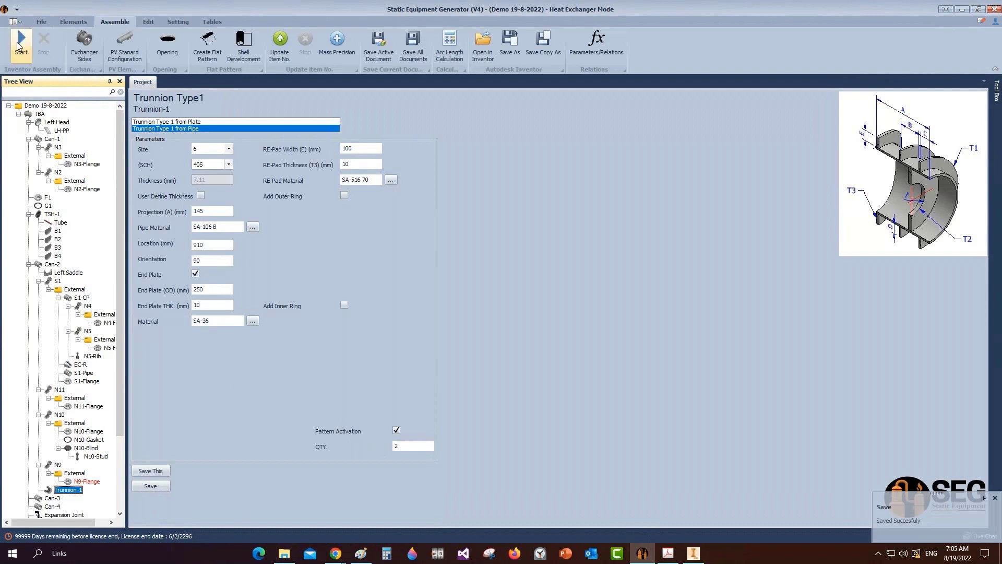
click(21, 46)
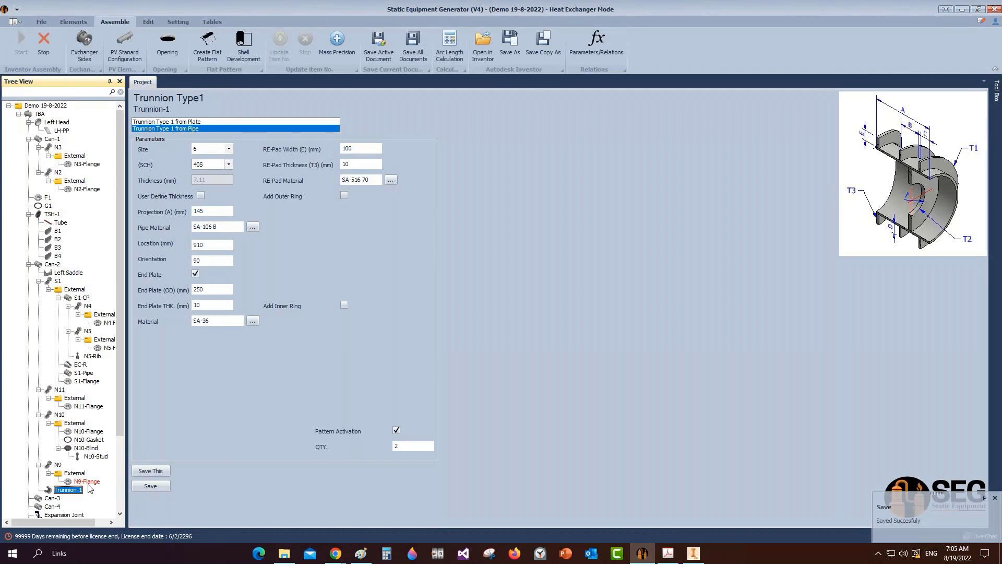
mouse_move(690, 558)
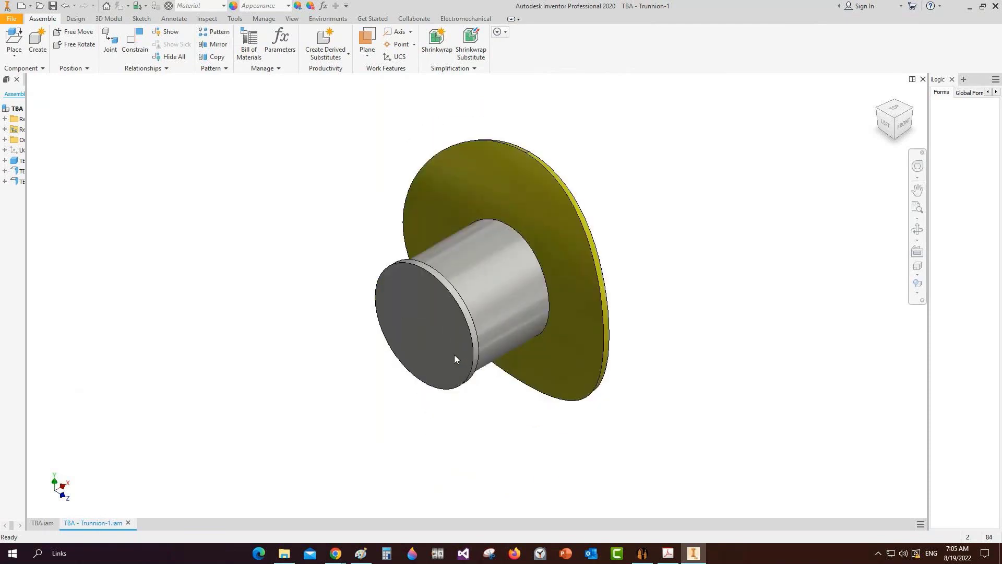
key(ctrl+s)
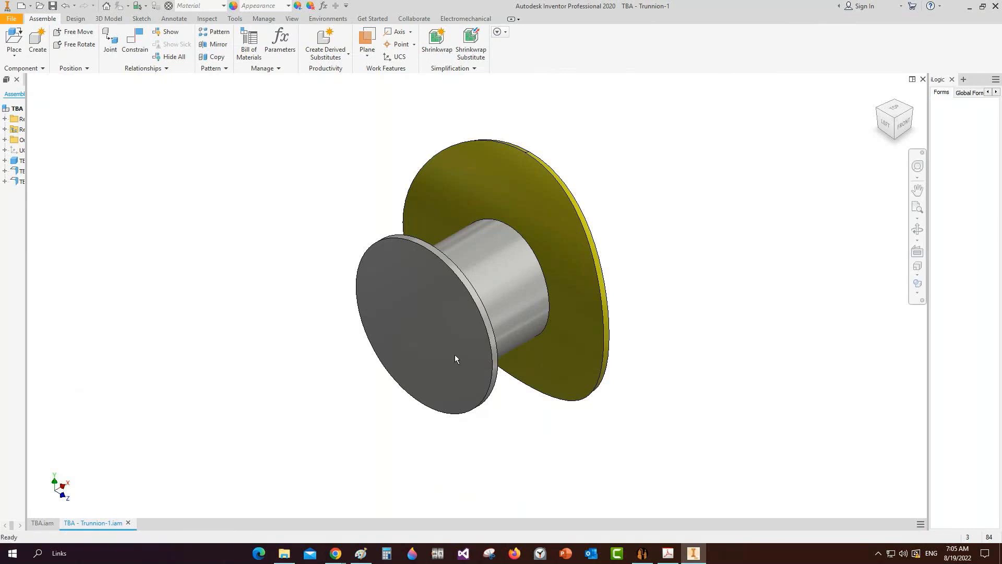
Step: Switch to the drawing PDF and examine the lifting trunnion above the sliding saddle in the page 1 elevation
click(666, 557)
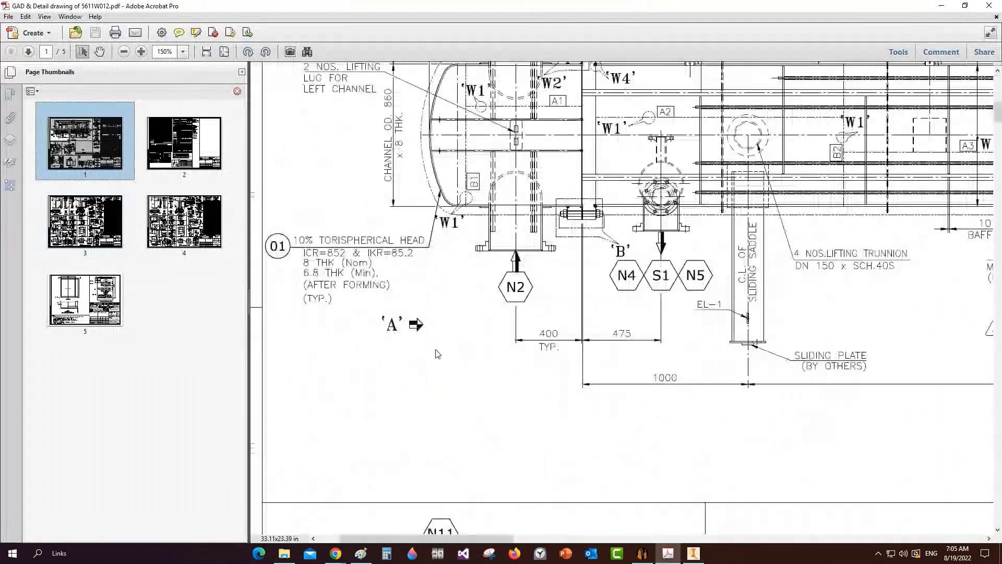
middle_drag(810, 146, 761, 157)
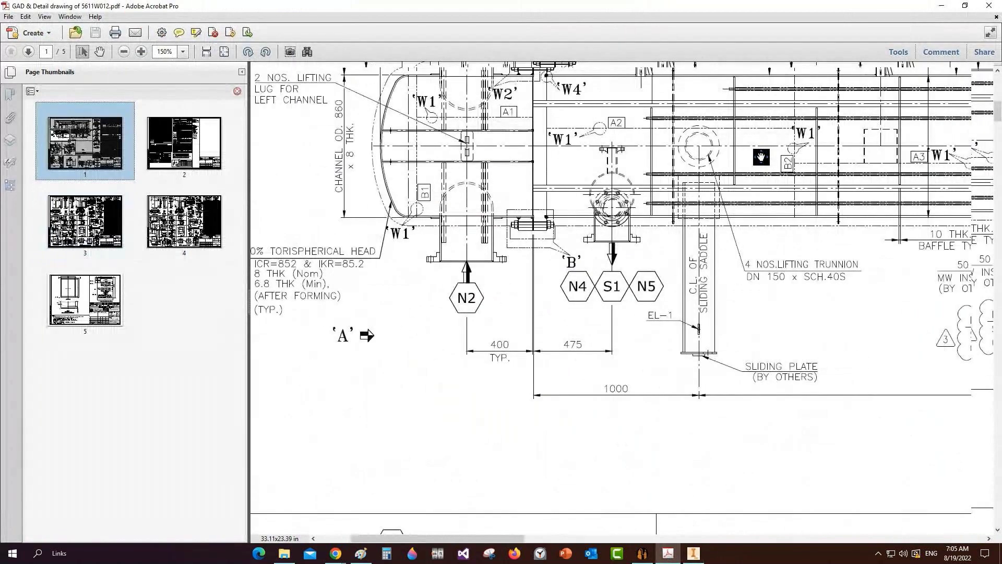
ctrl+scroll(761, 157, up, 1)
ctrl+scroll(639, 161, up, 2)
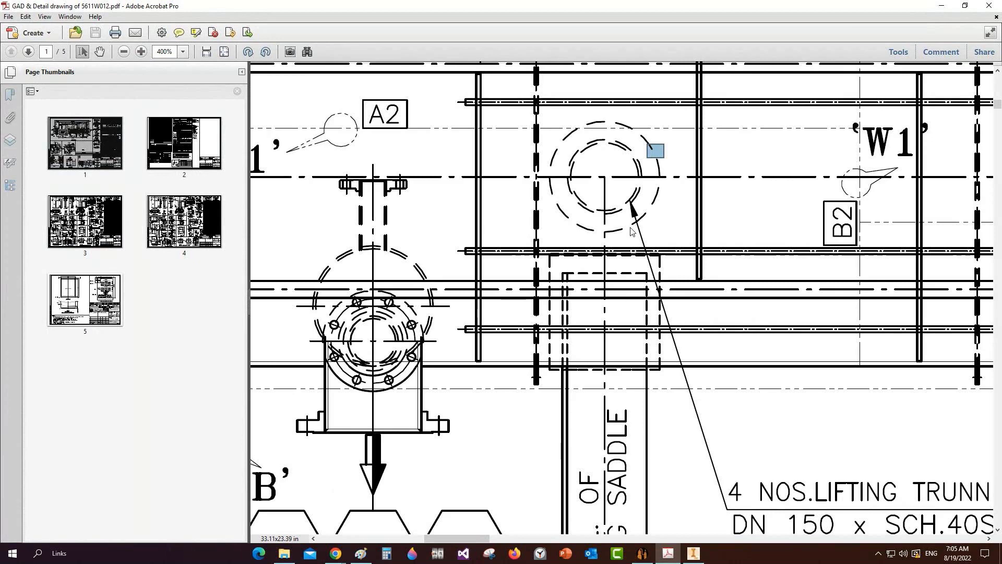
click(693, 553)
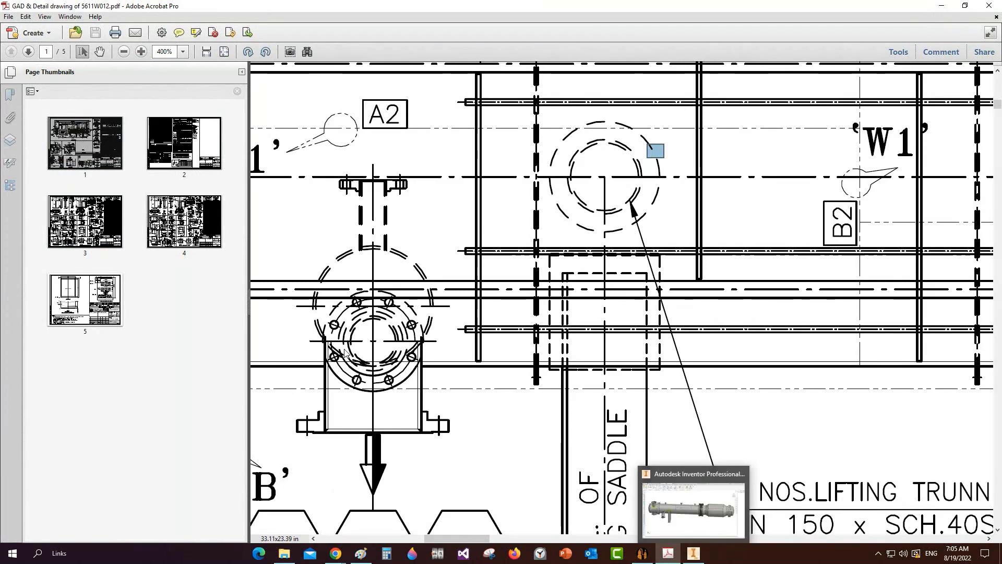
Step: Find the lifting trunnion detail on page 3 of the PDF and examine its end plate and reinforcement pad dimensions
click(74, 202)
scroll(626, 308, up, 1)
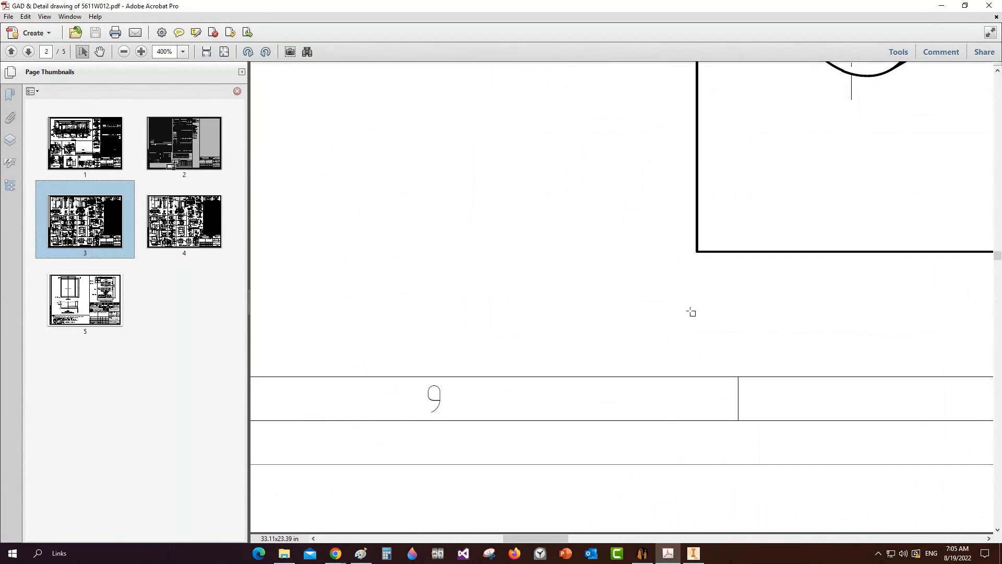
ctrl+scroll(695, 293, down, 4)
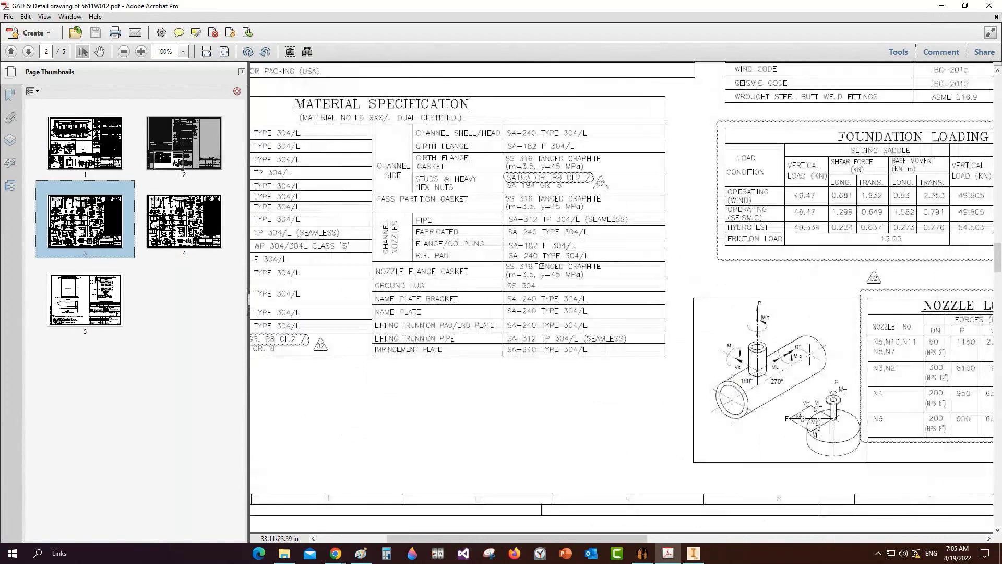
scroll(758, 338, down, 3)
ctrl+scroll(758, 337, down, 1)
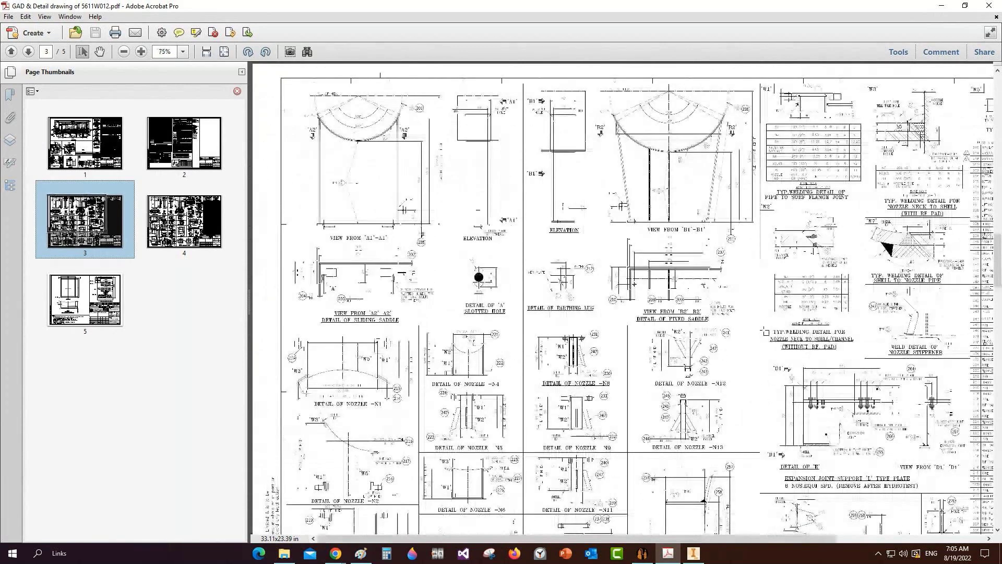
ctrl+scroll(853, 460, down, 1)
middle_drag(929, 531, 827, 384)
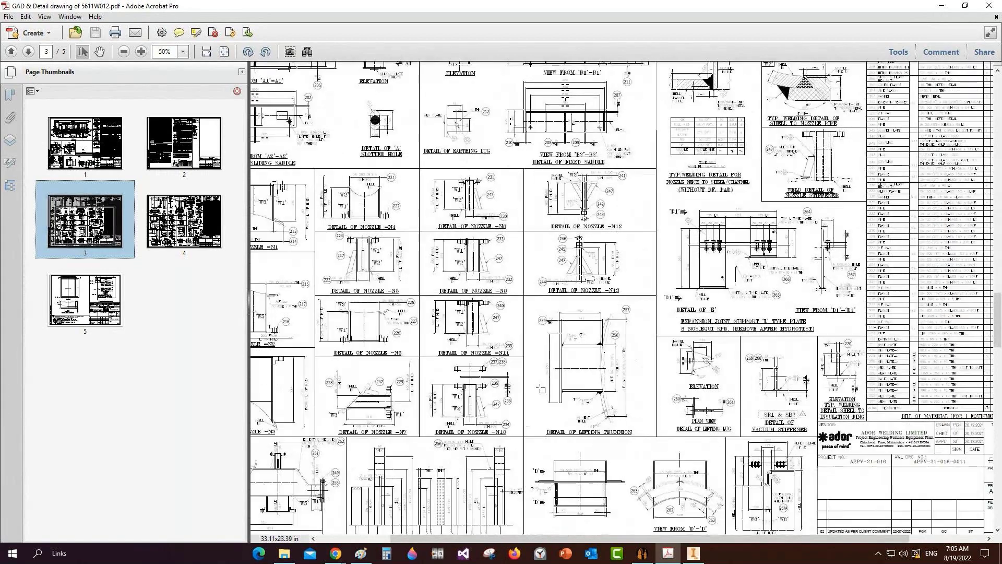
ctrl+scroll(540, 387, up, 4)
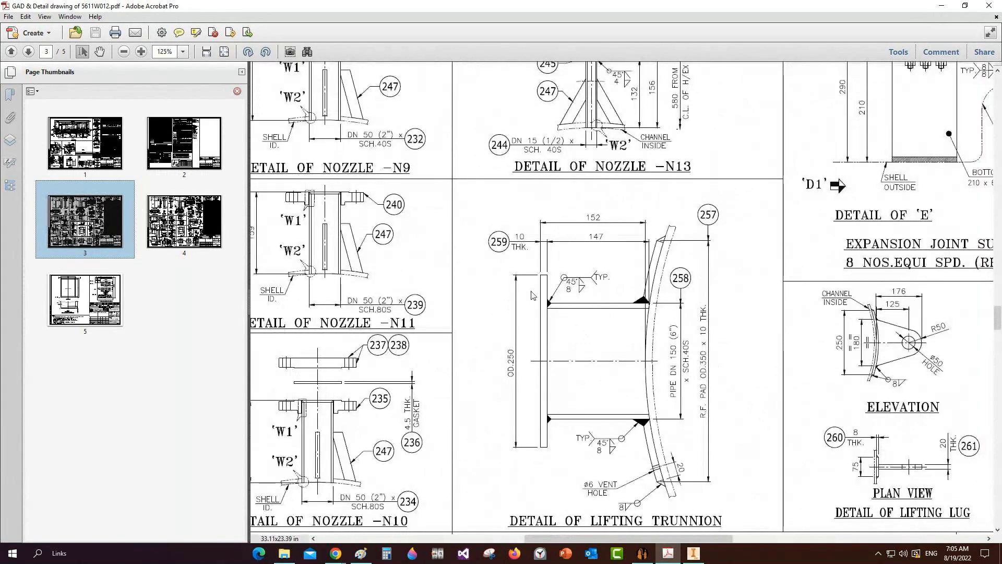
drag(495, 265, 556, 458)
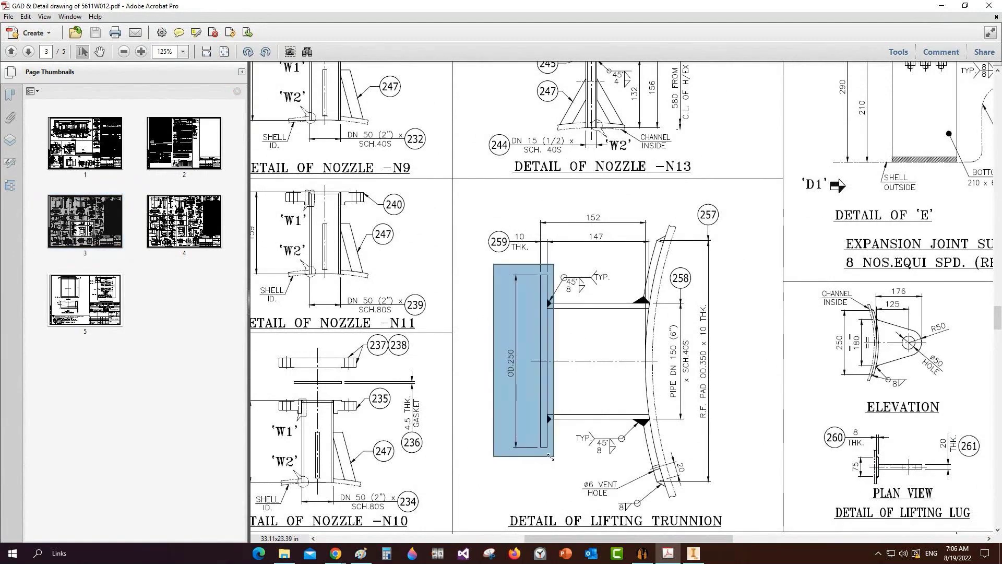
drag(632, 225, 709, 443)
Step: Switch to Autodesk Inventor and inspect where the trunnion's reinforcement pad meets the left saddle's wear plate
click(693, 552)
scroll(293, 277, up, 3)
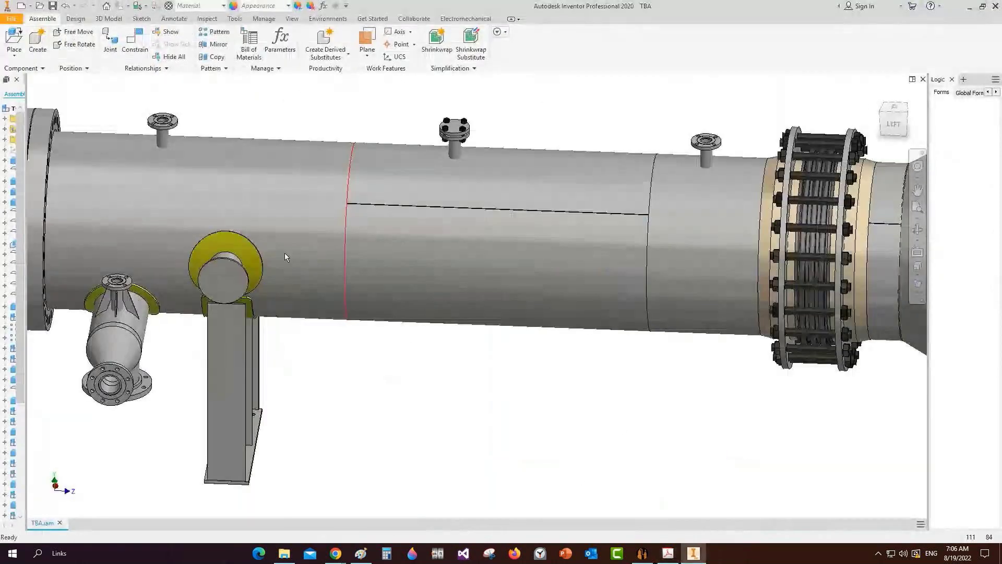
click(917, 230)
drag(292, 366, 284, 308)
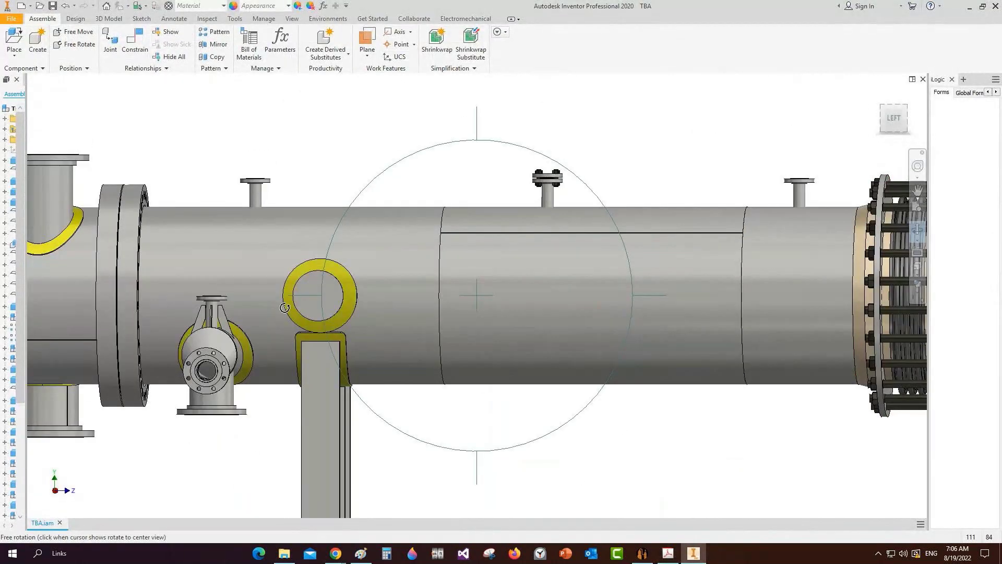
scroll(284, 308, up, 3)
drag(448, 316, 512, 353)
middle_drag(512, 353, 461, 203)
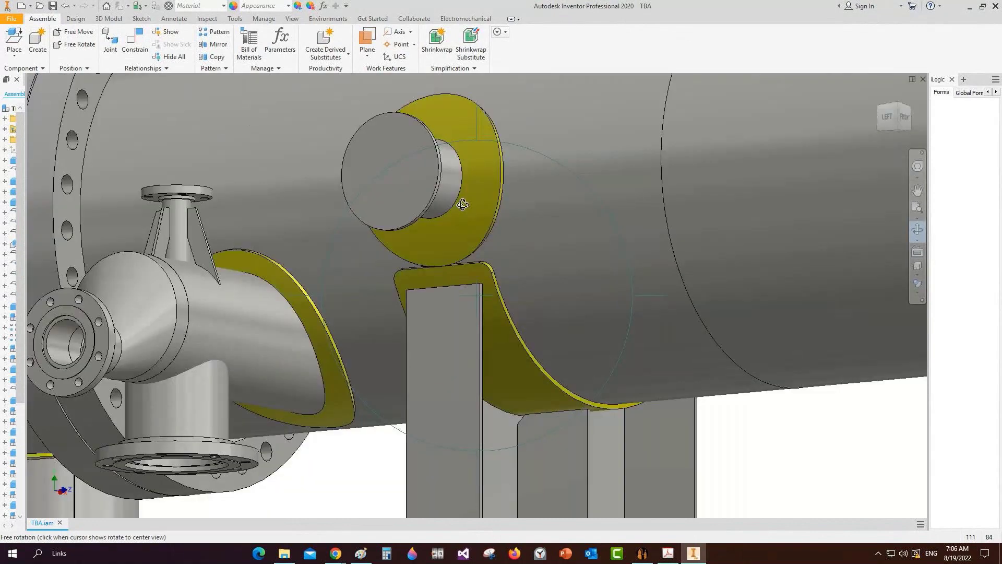
key(Escape)
scroll(472, 203, up, 2)
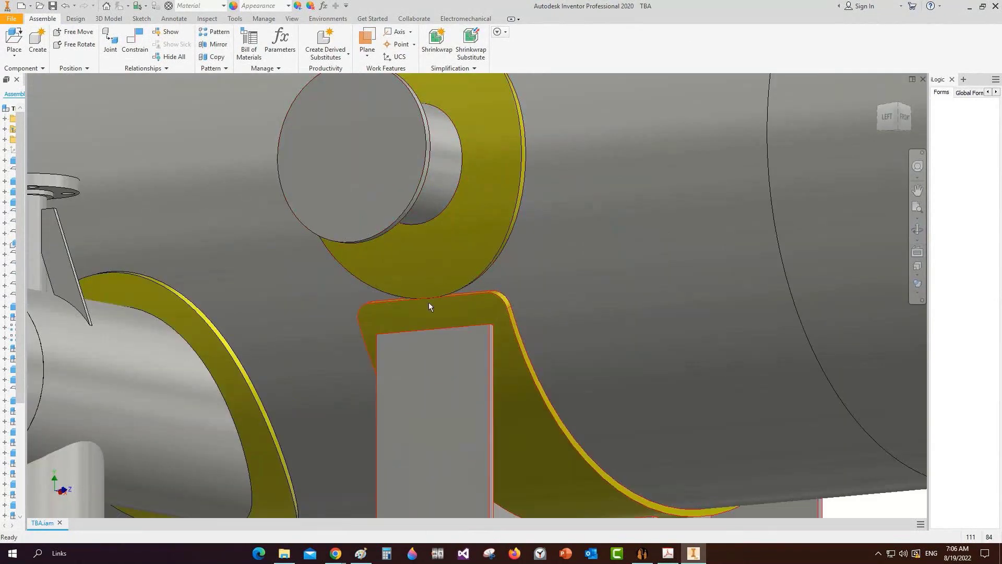
scroll(439, 299, up, 2)
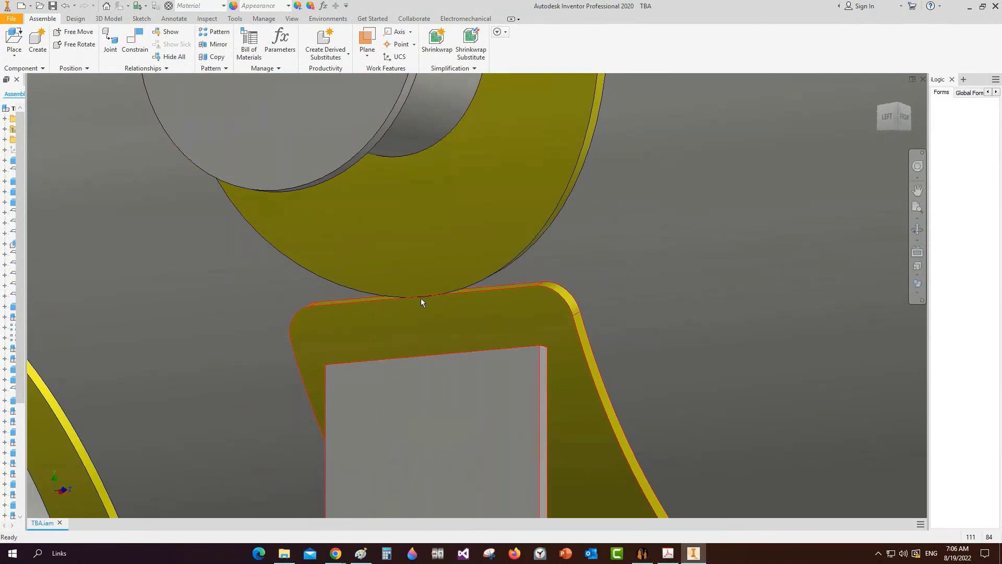
scroll(434, 302, up, 3)
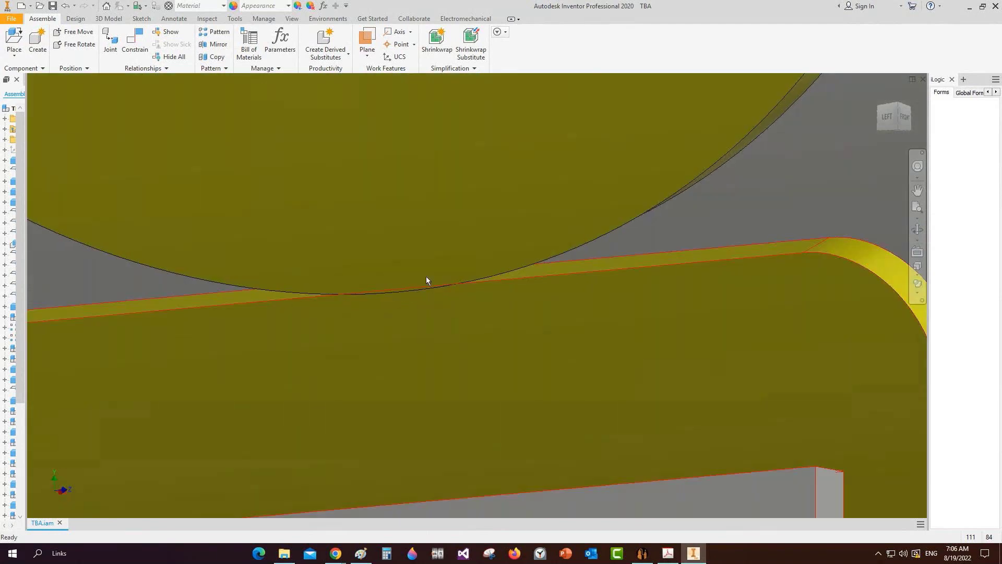
scroll(402, 289, down, 5)
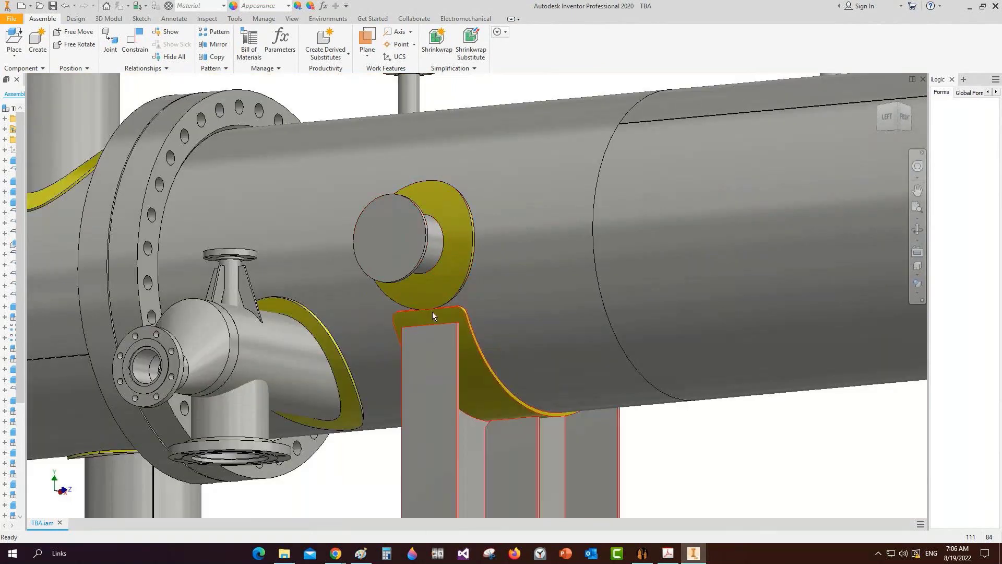
Step: Return to page 1 of the drawing PDF and compare the trunnion pad's clearance from the sliding saddle's wear plate
click(666, 554)
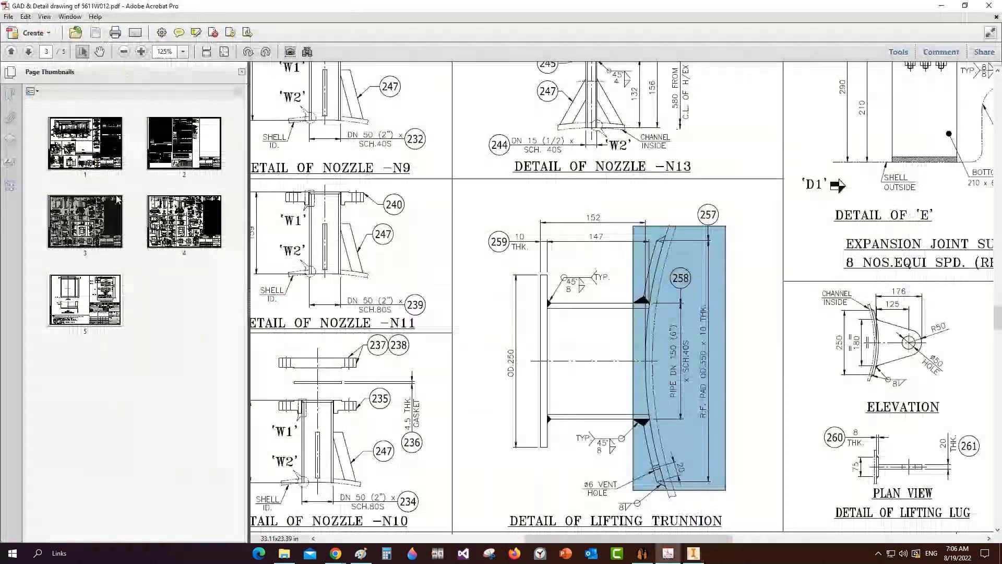
click(97, 151)
scroll(481, 297, down, 5)
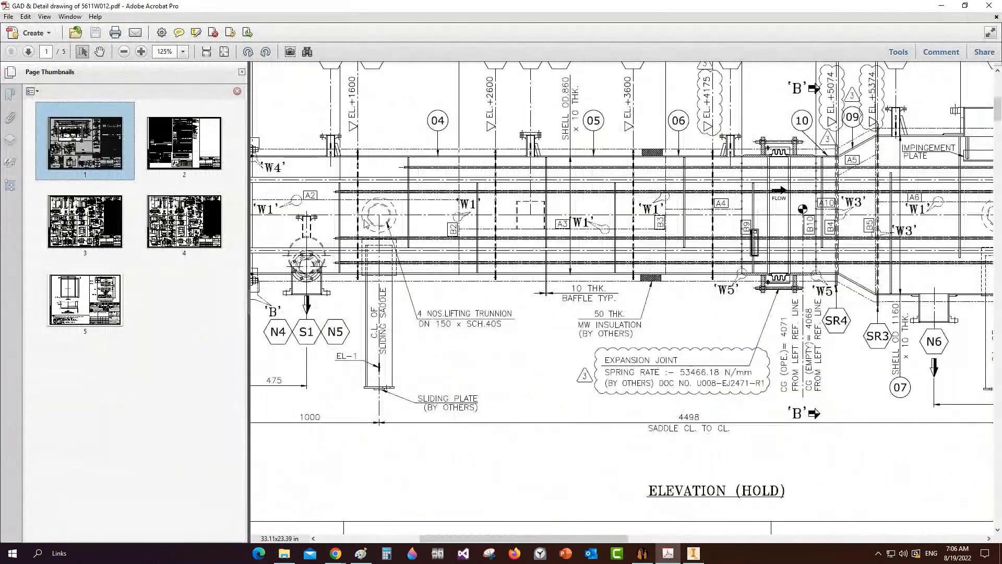
ctrl+scroll(365, 224, up, 3)
ctrl+scroll(409, 197, up, 1)
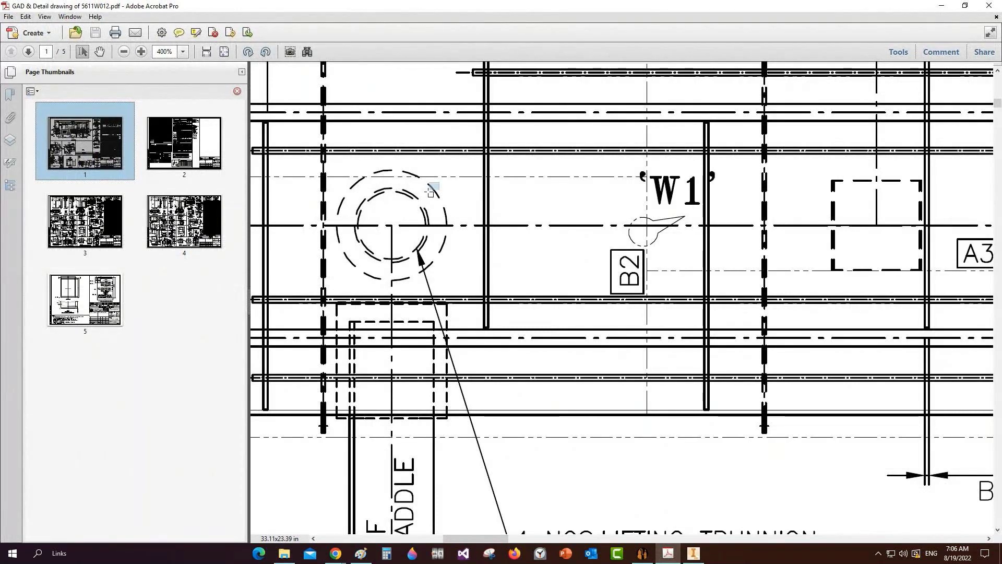
ctrl+scroll(433, 191, up, 1)
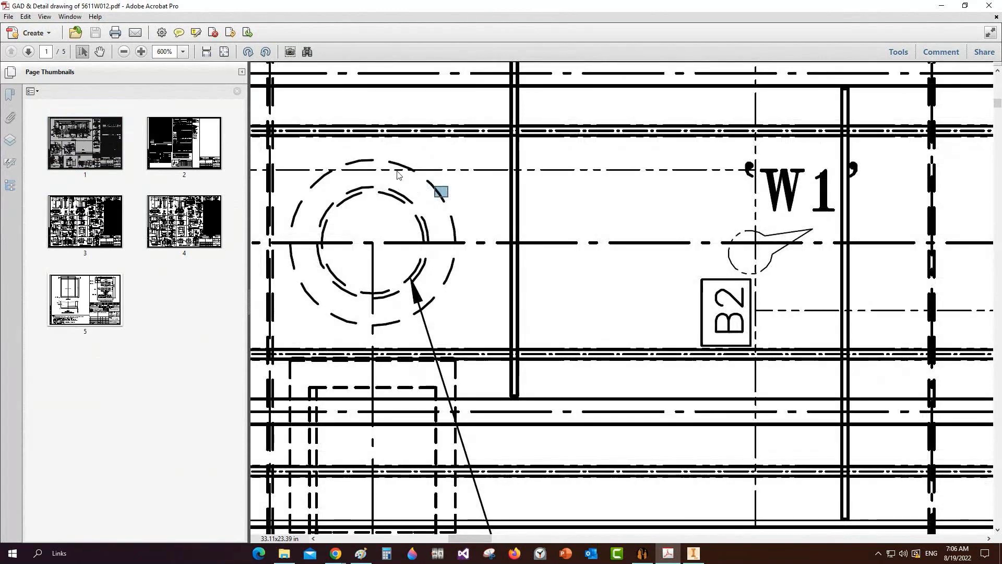
Step: Switch to Autodesk Inventor and inspect the lifting trunnion above the left saddle, then view the shell from the side
ctrl+scroll(397, 174, down, 2)
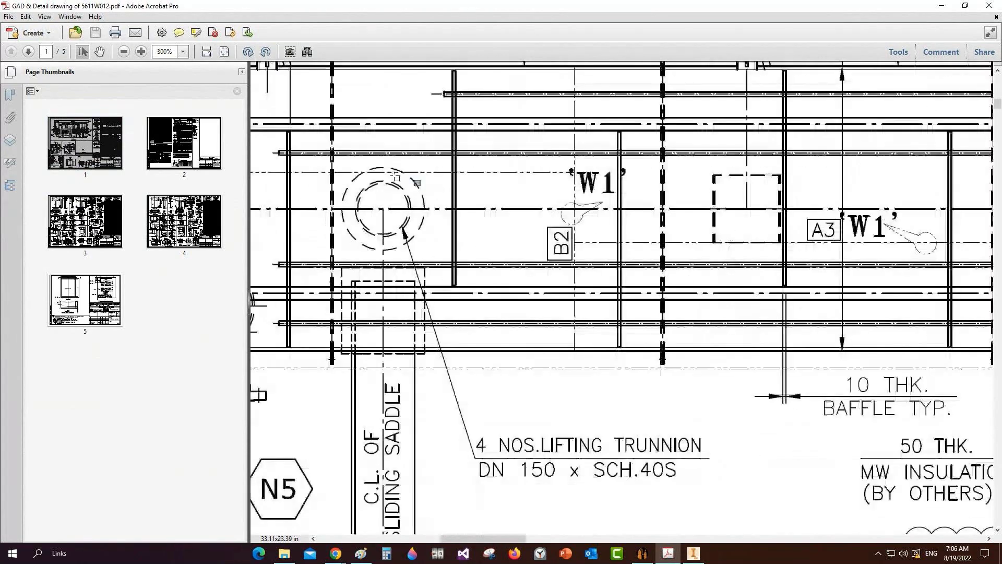
ctrl+scroll(397, 178, down, 2)
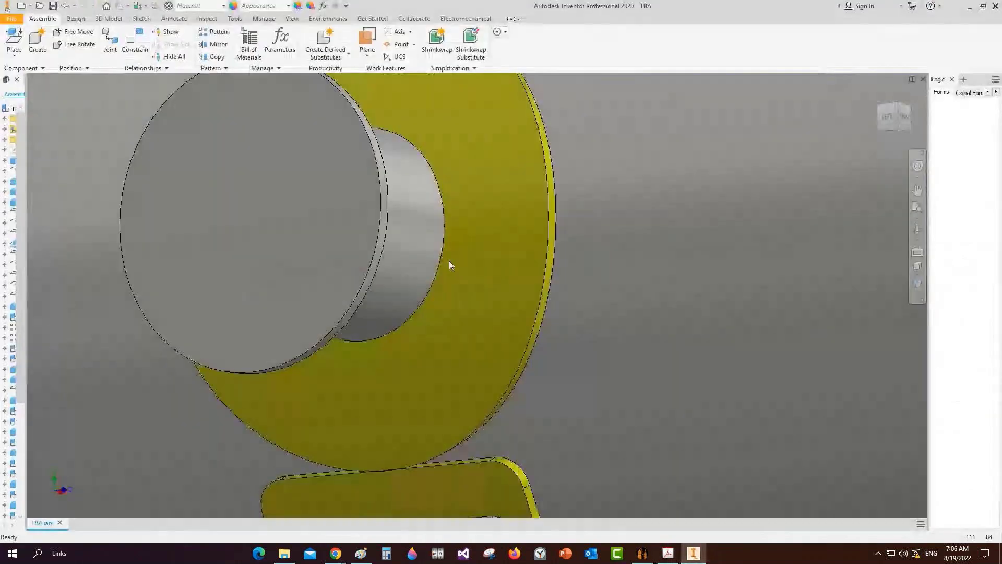
scroll(448, 261, down, 4)
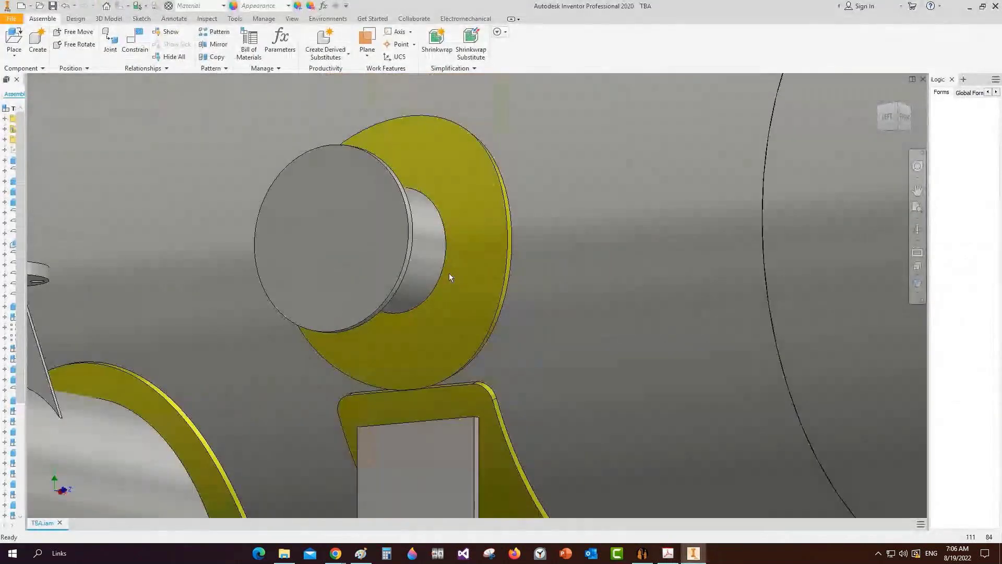
middle_drag(448, 276, 418, 297)
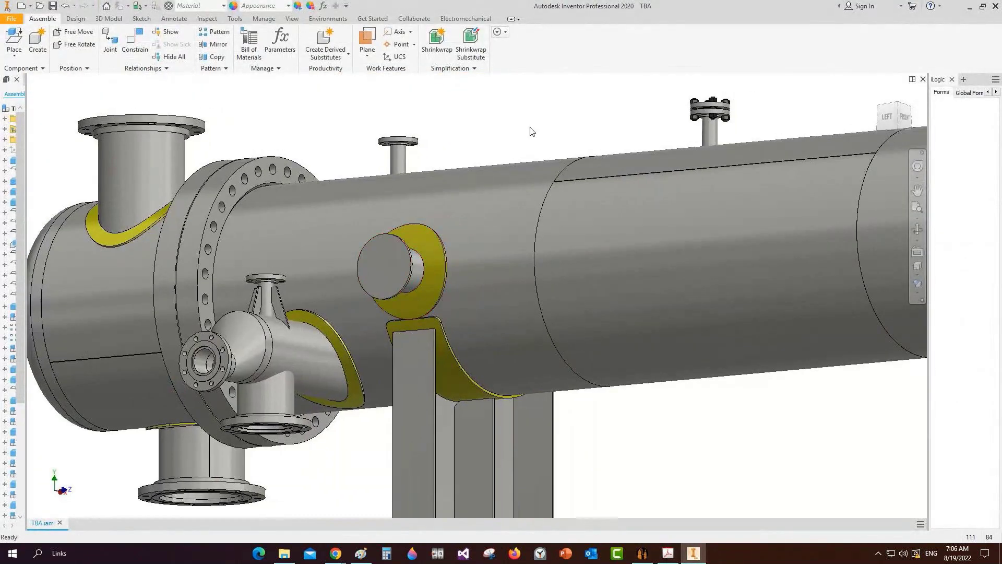
click(917, 229)
scroll(443, 256, down, 2)
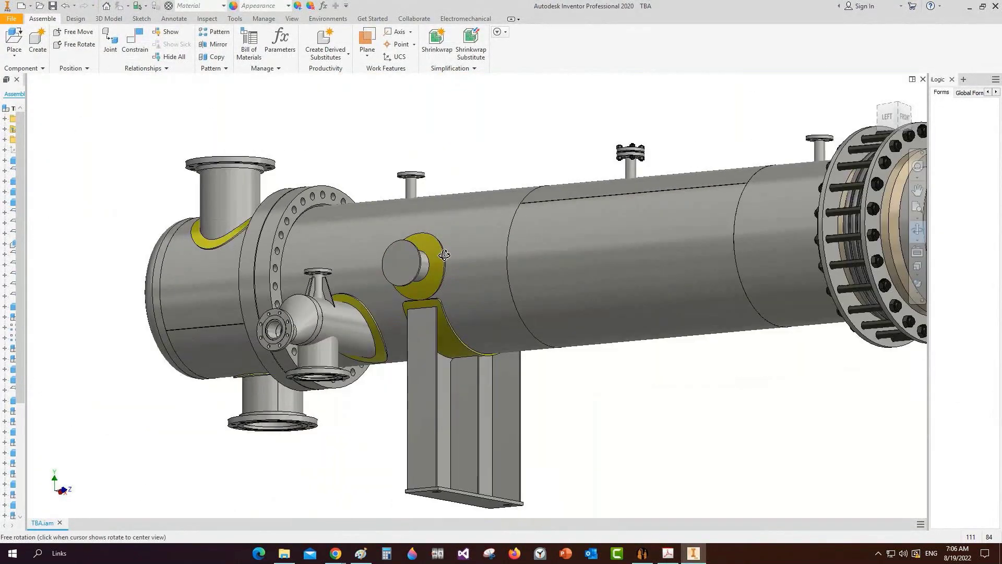
drag(444, 254, 466, 291)
key(Escape)
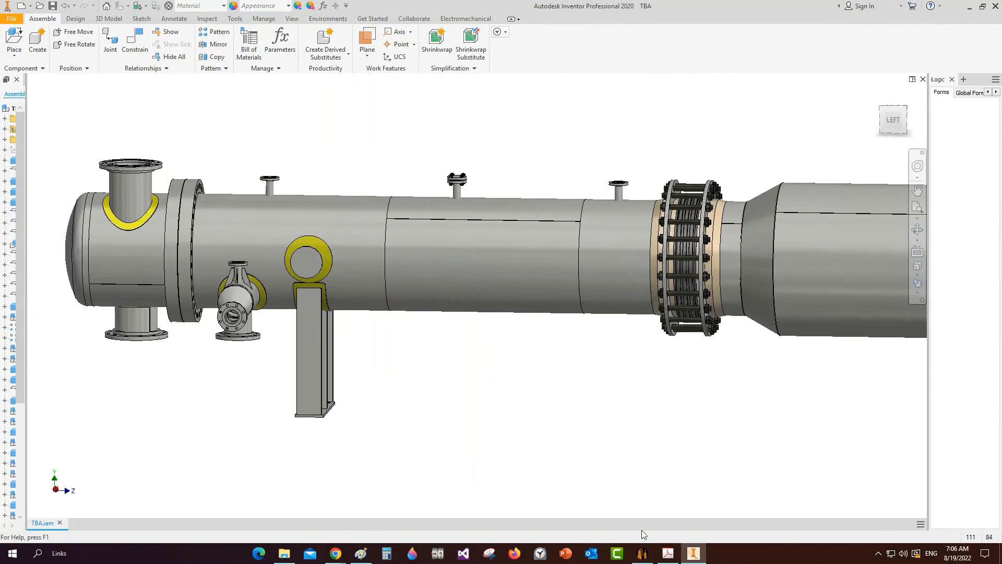
Step: Return to page 1 of the drawing PDF and examine the positions of the rings along the shell, including IR1, IR2 and IR3
click(672, 551)
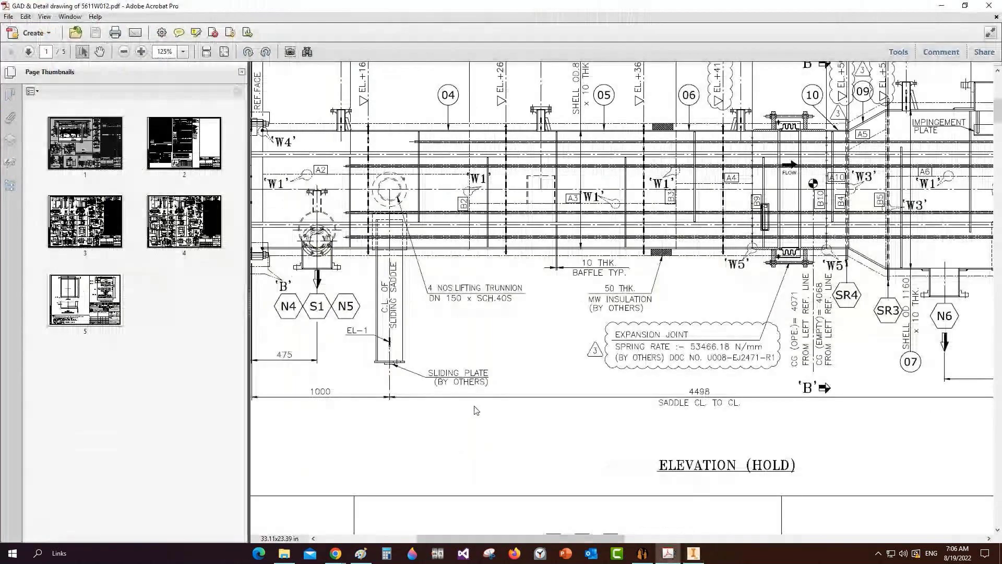
scroll(358, 163, up, 2)
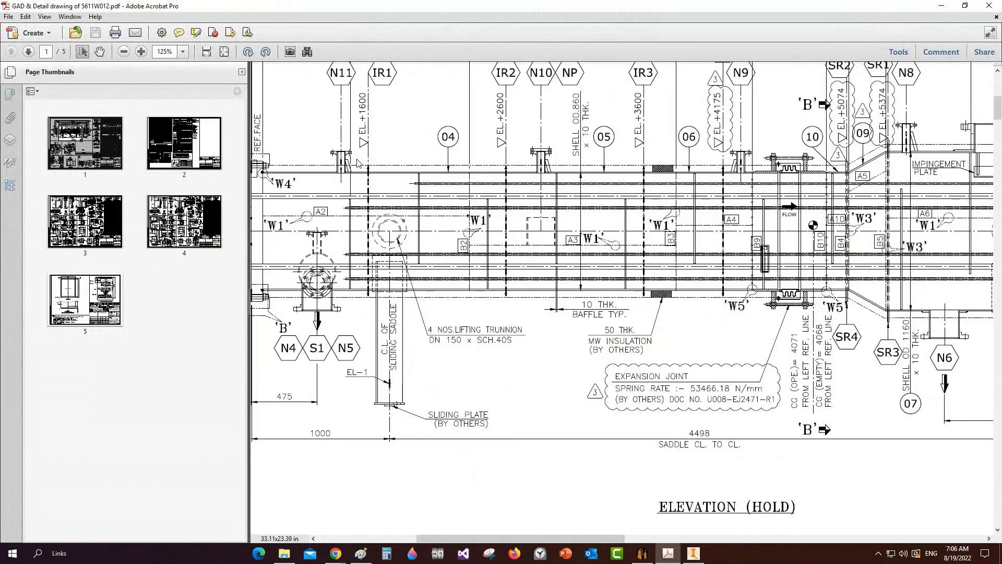
drag(357, 159, 377, 309)
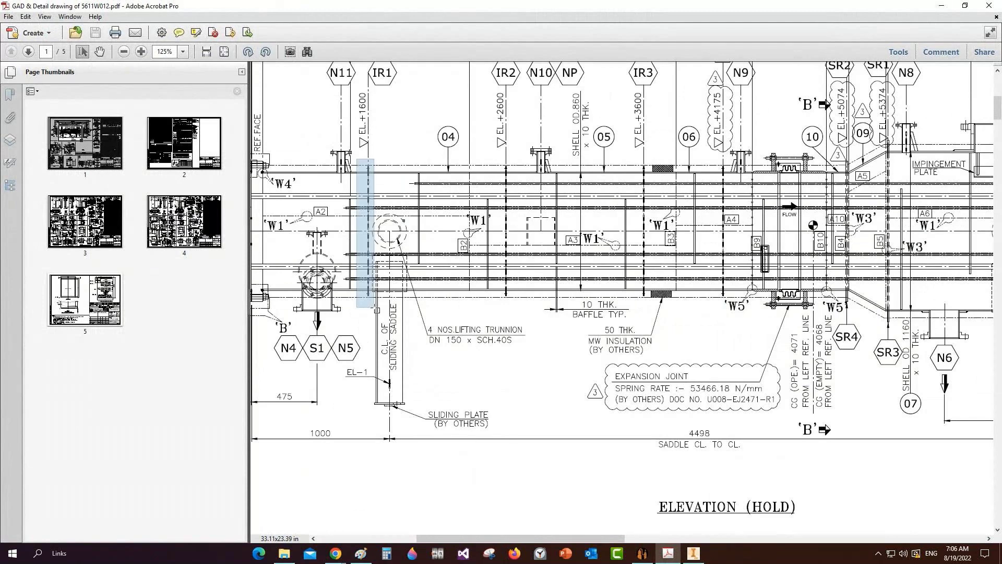
drag(500, 155, 518, 303)
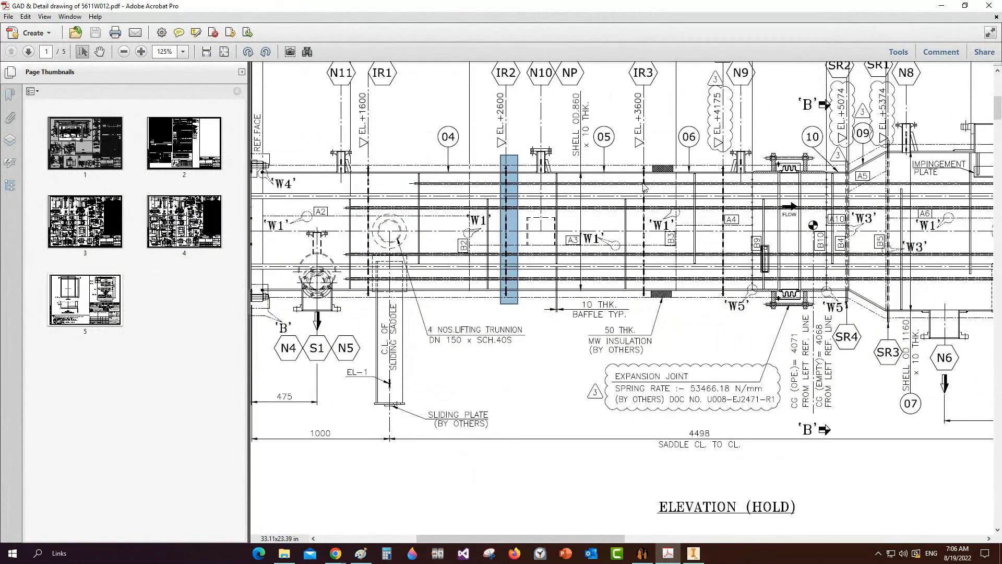
drag(637, 155, 665, 317)
drag(721, 161, 725, 294)
mouse_move(691, 554)
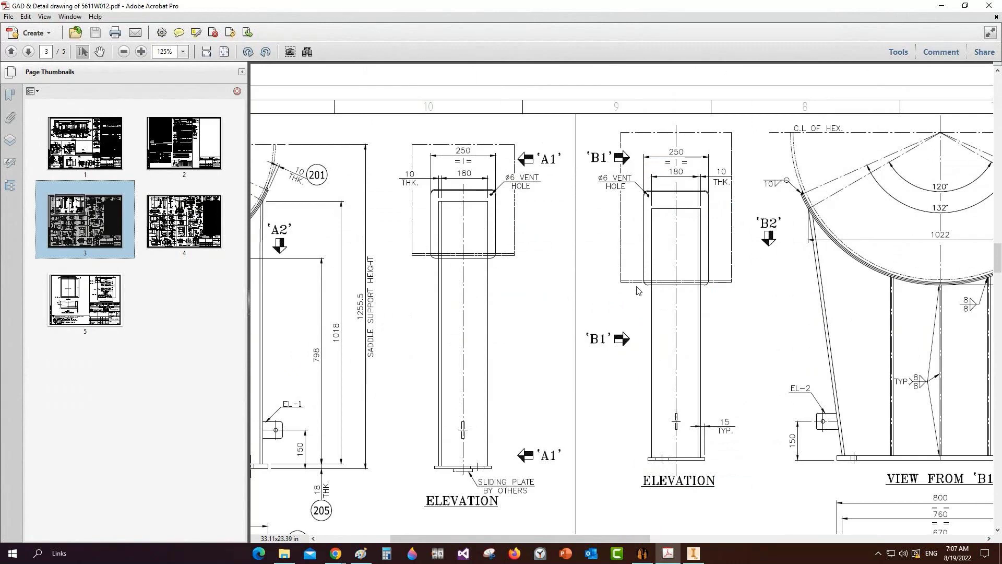
Step: Examine the SR1 and SR2 vacuum stiffener detail on page 3 for its ring thickness and width, and return to page 1
ctrl+scroll(638, 291, down, 2)
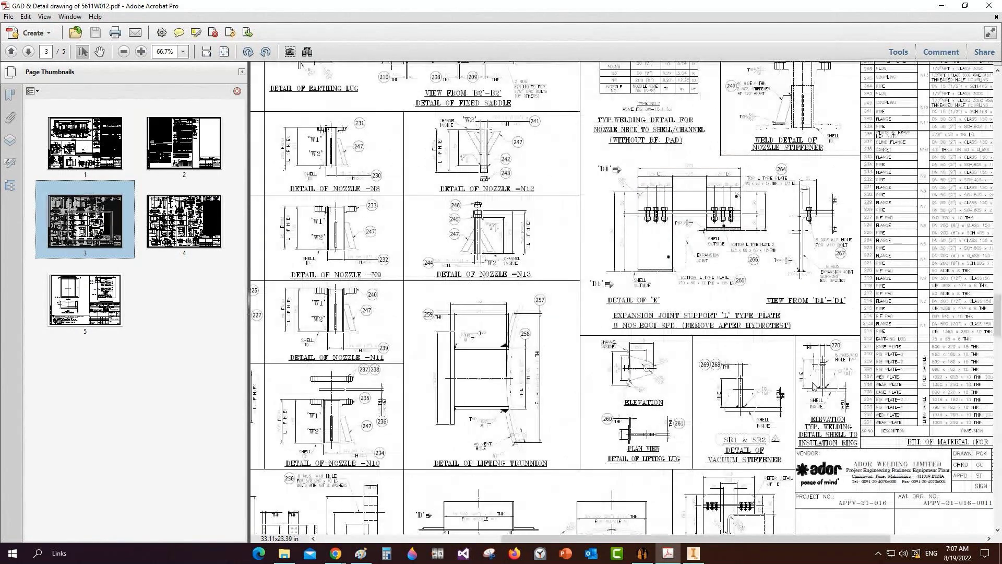
ctrl+scroll(740, 394, up, 4)
drag(705, 419, 682, 363)
drag(676, 314, 727, 339)
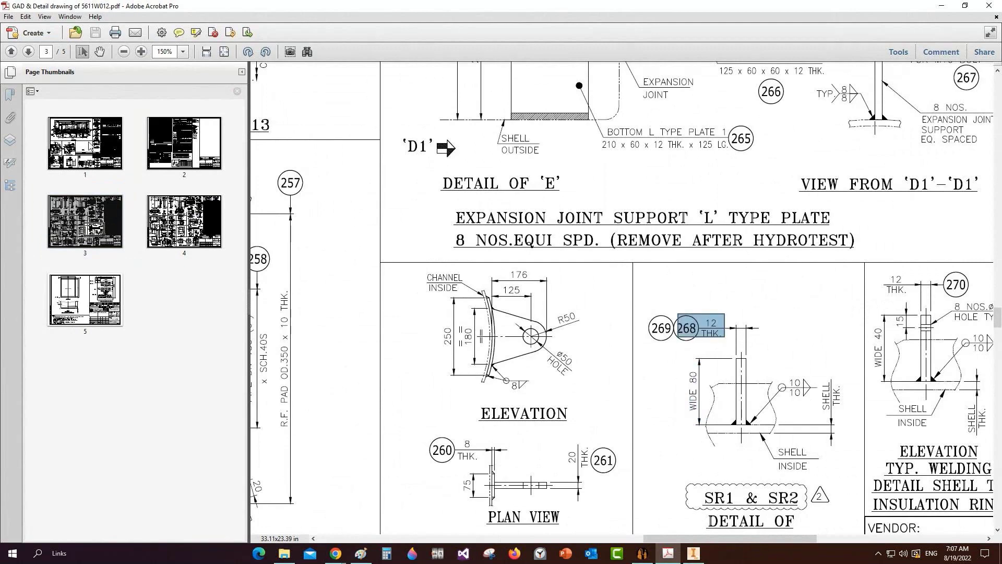
click(90, 146)
Step: Switch to Static Equipment Generator and add an external stiffening ring named IR1 to Can-2
click(642, 553)
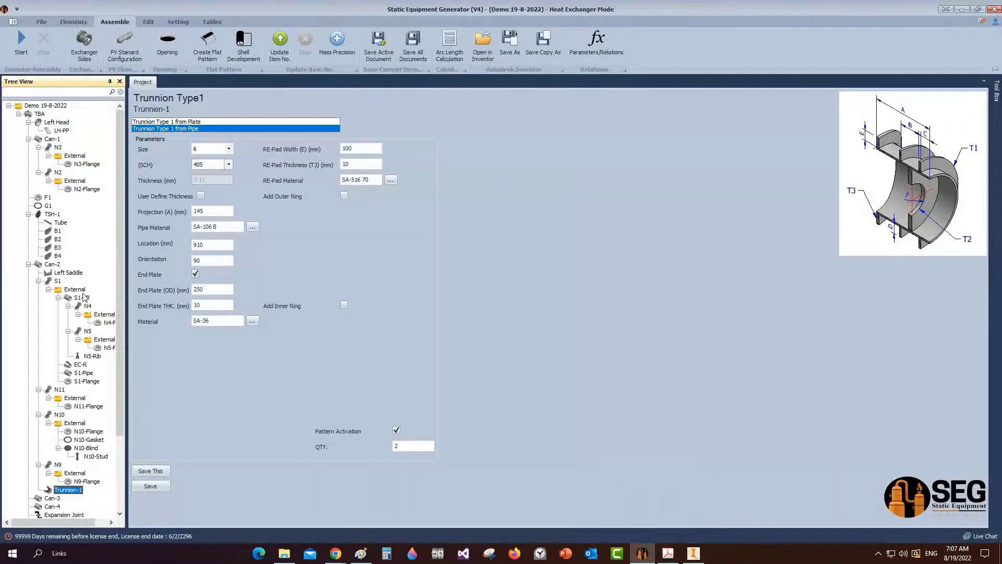
click(52, 265)
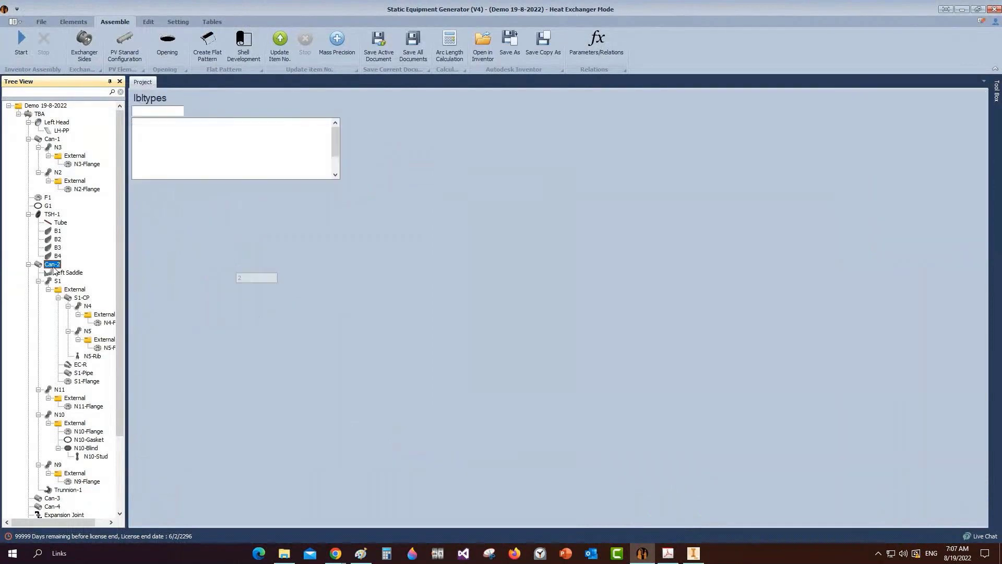
click(73, 21)
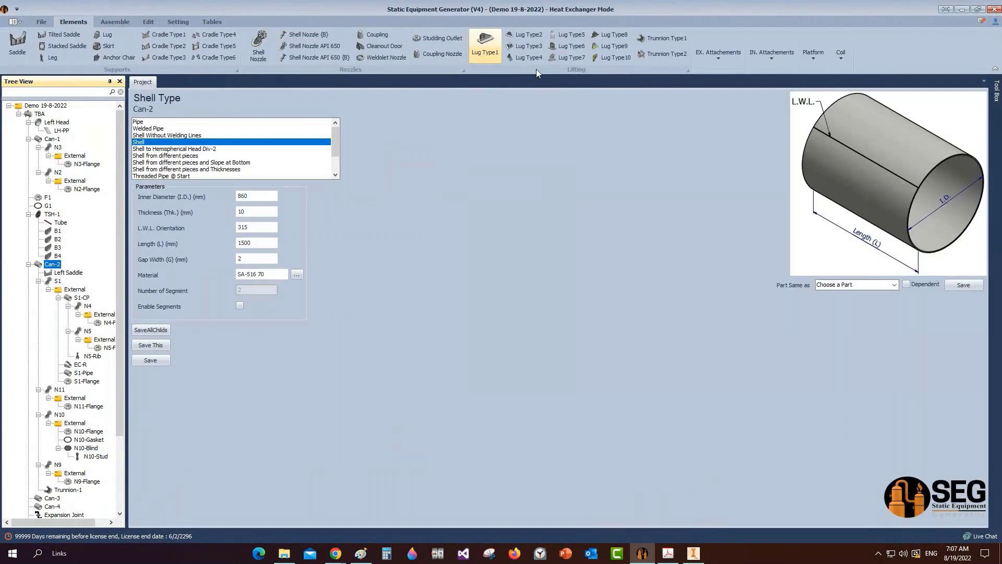
click(724, 61)
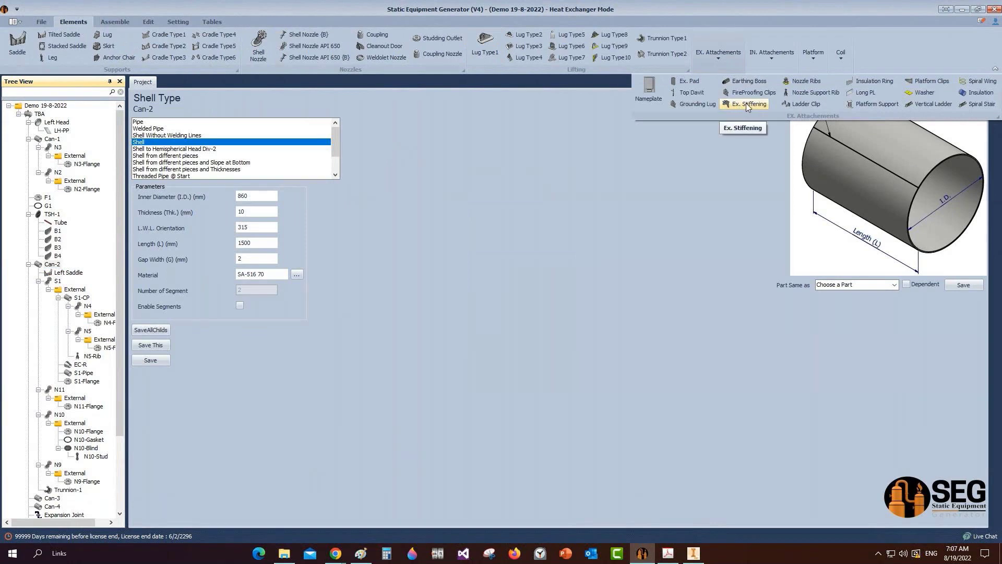
click(746, 104)
text(IR1)
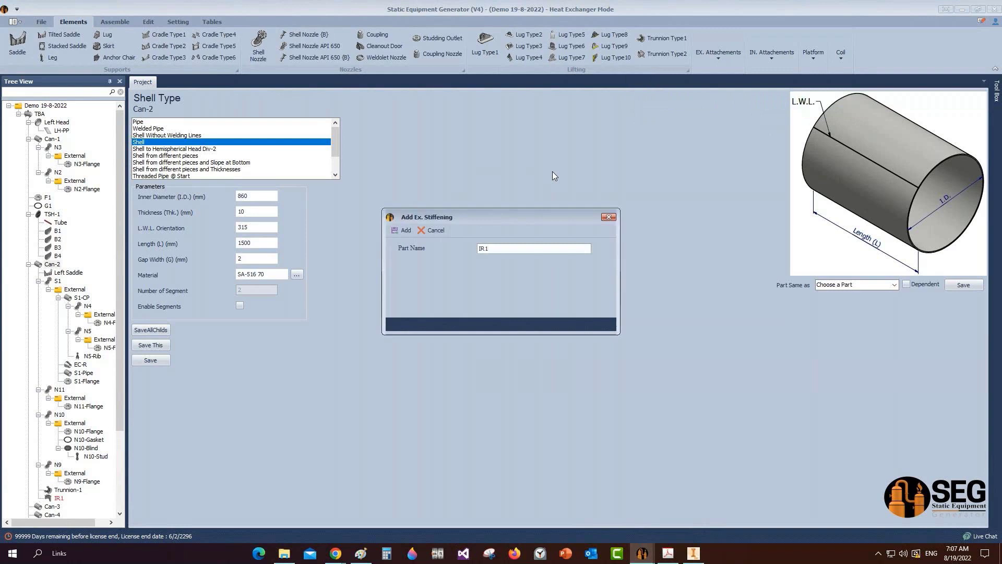
key(Return)
Step: Define IR1 as a Ring Plate with height 80 mm, thickness 12 mm and location 700 mm, and save it
click(58, 497)
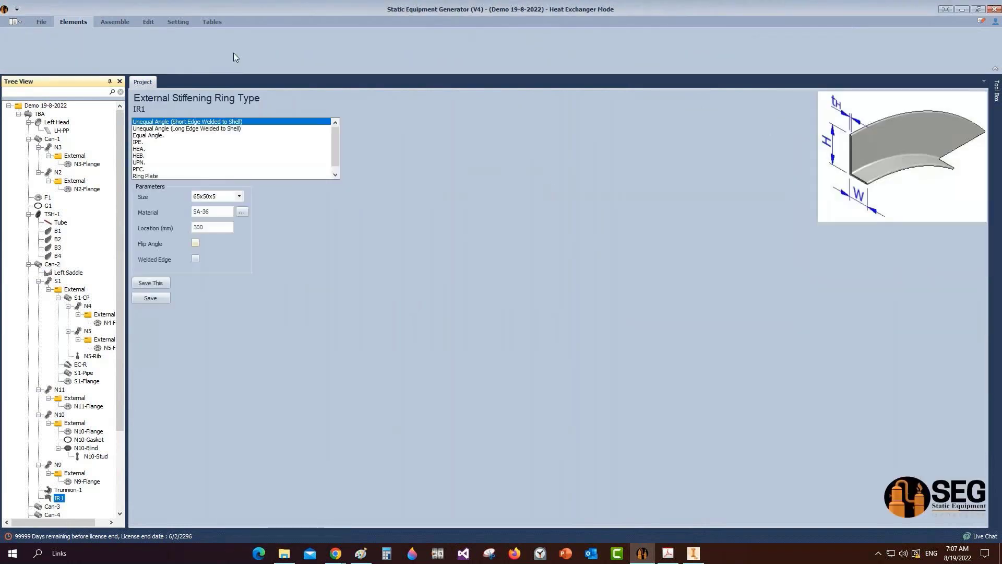
click(146, 176)
drag(204, 196, 181, 215)
text(80)
text(12)
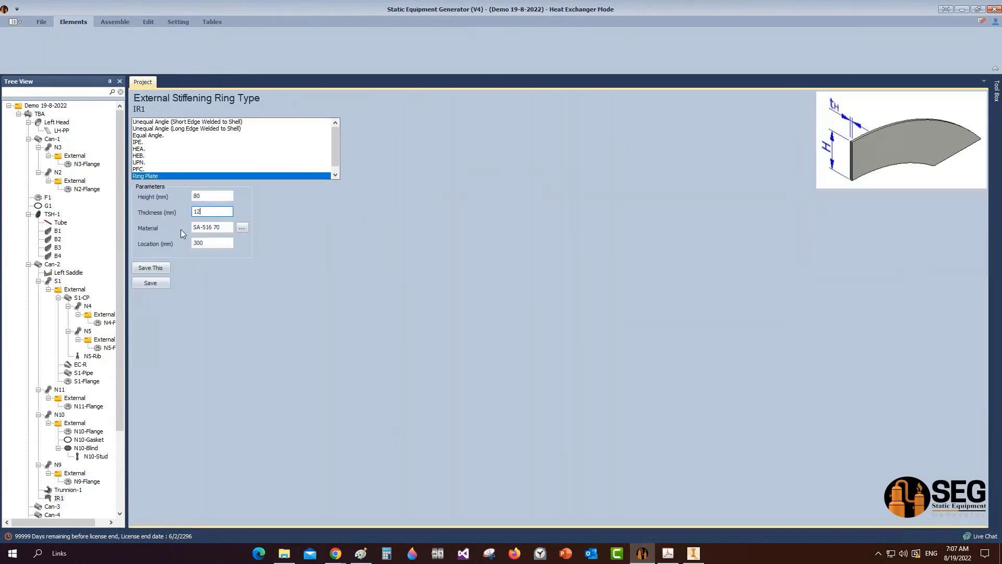
key(Tab)
text(700)
click(150, 283)
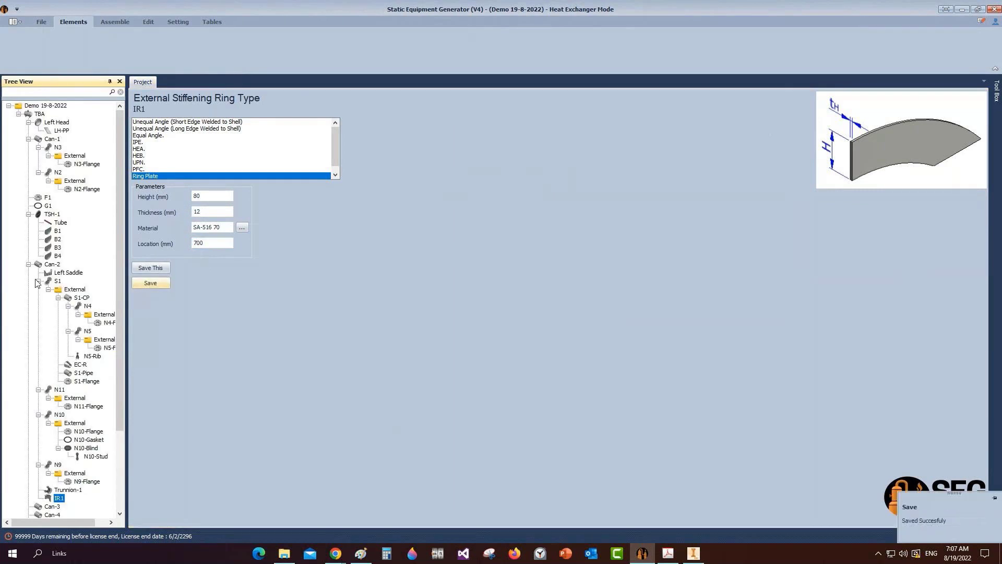
Step: Add an external stiffening ring named IR2 to Can-2, using IR1 as the same part
click(48, 266)
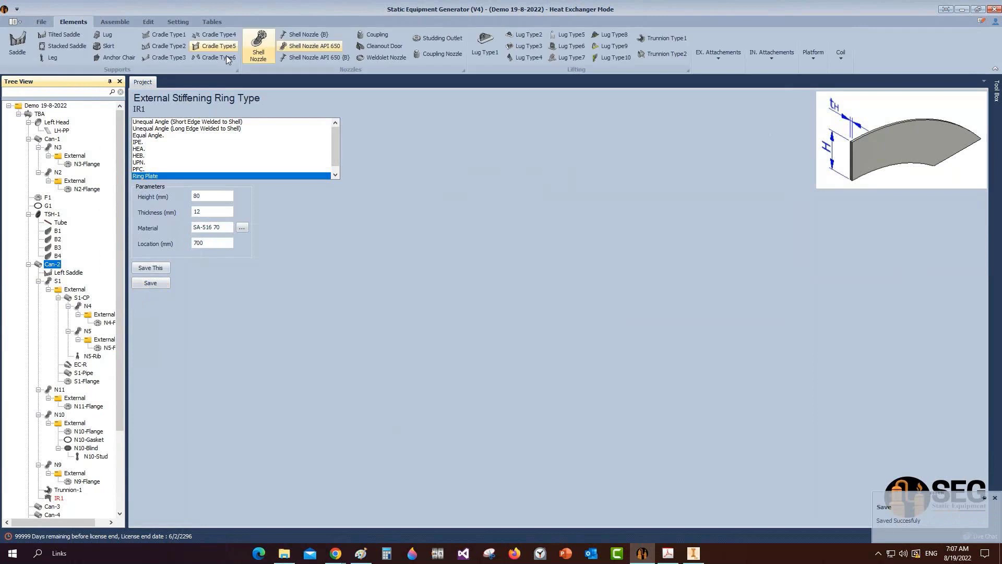
click(729, 61)
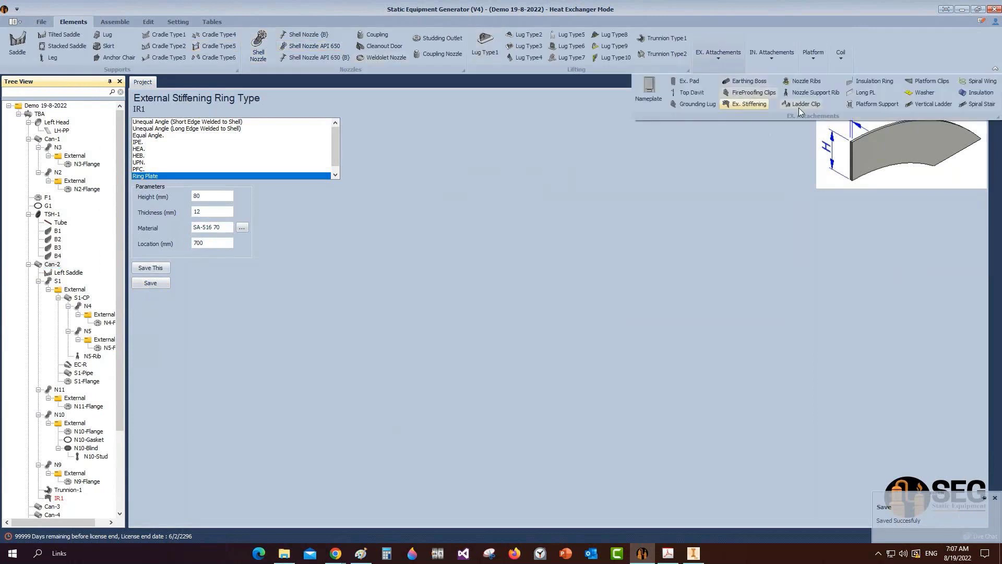
click(750, 105)
text(IR2)
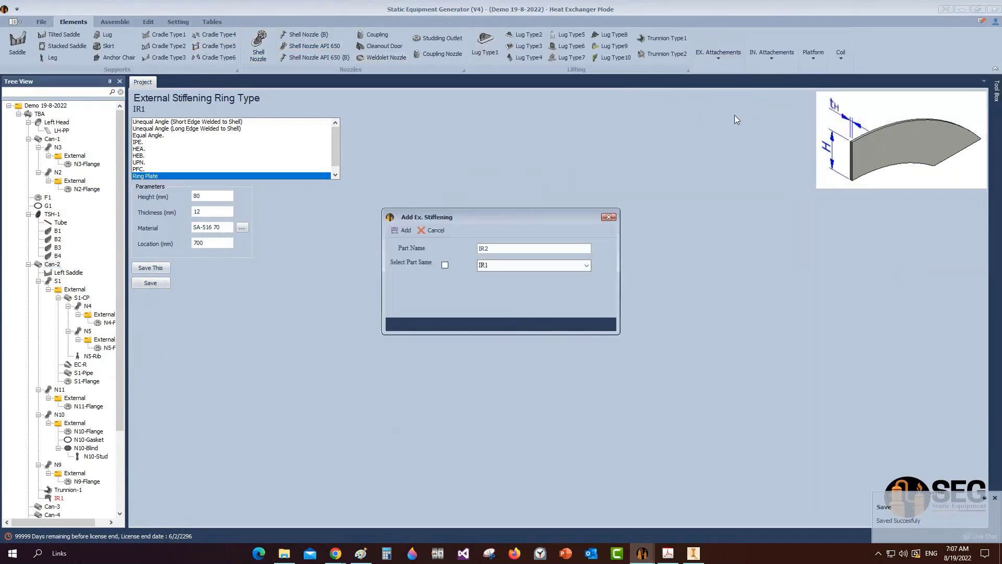
click(445, 266)
click(400, 231)
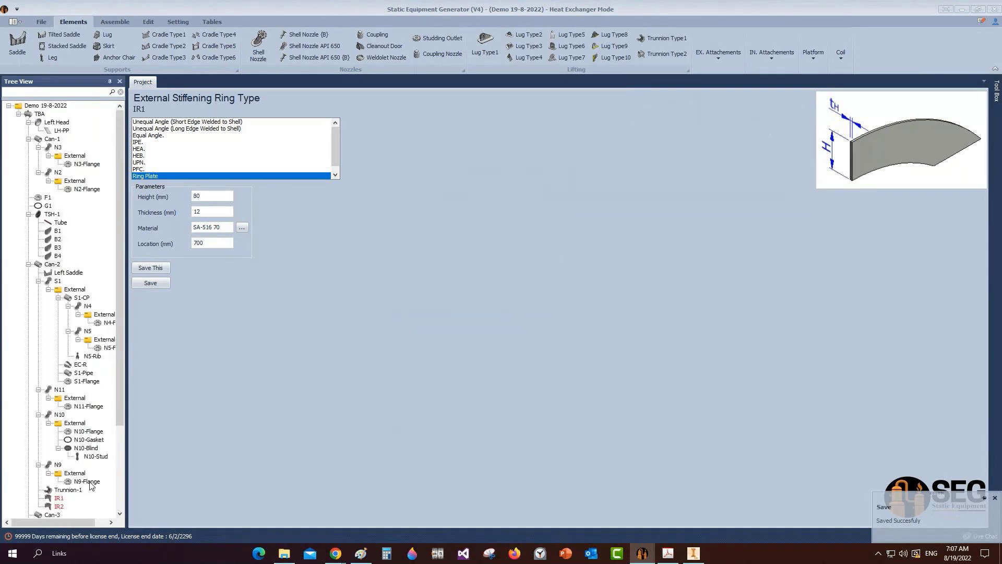
Step: Set the location of stiffening ring IR2 to 1850 mm and save it
click(56, 431)
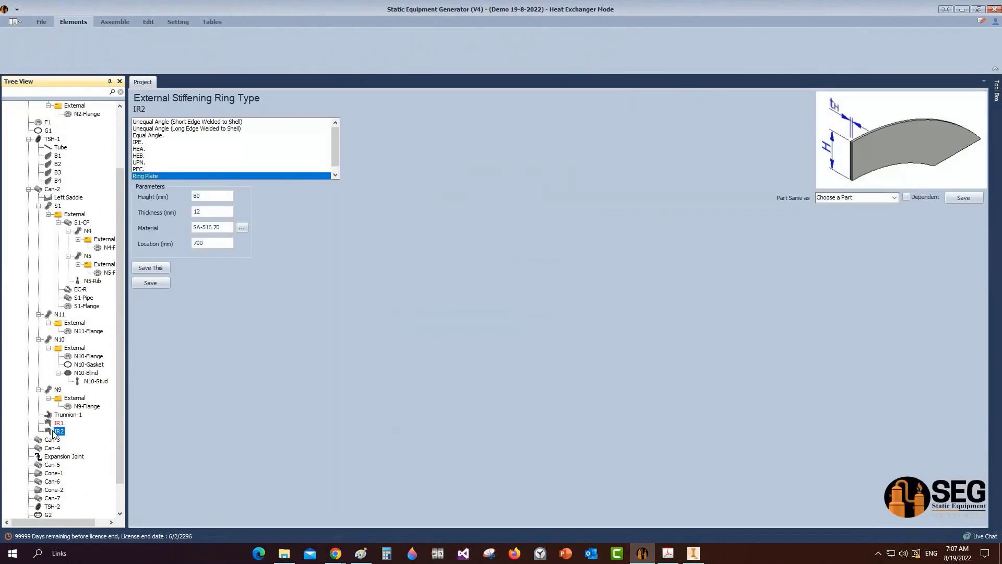
click(212, 243)
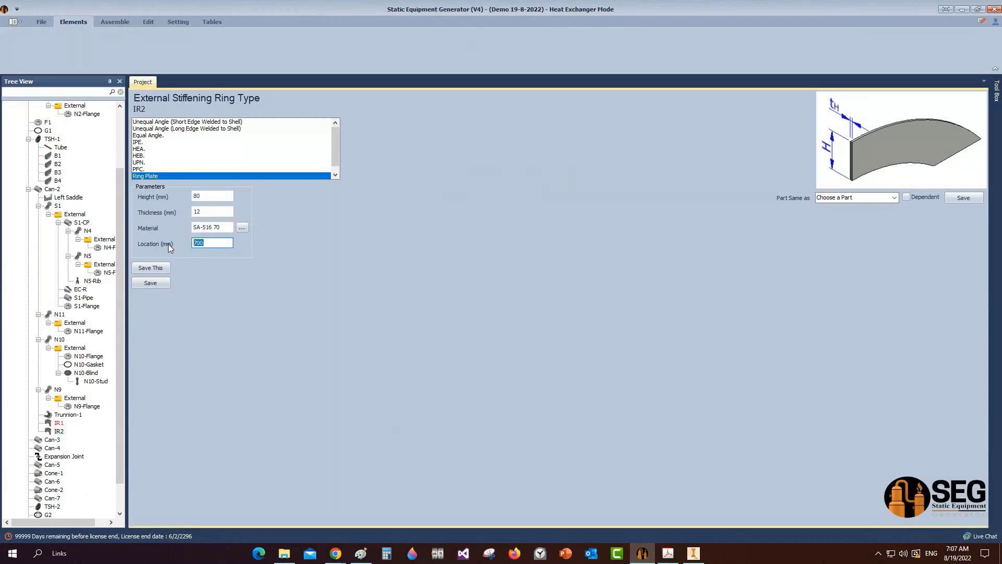
text(1850)
click(141, 285)
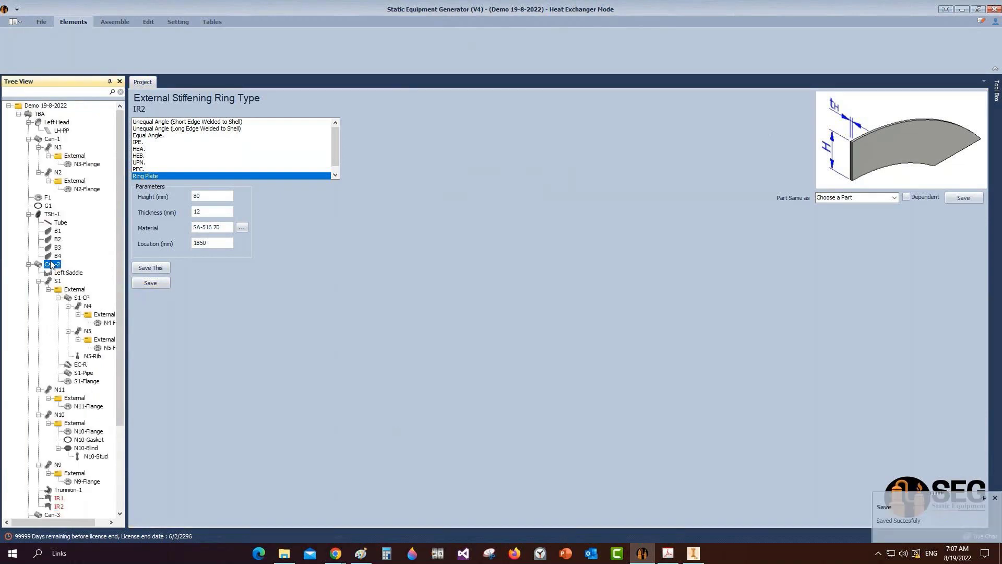
Step: Add external stiffening ring IR3 to Can-2 with IR1 as the same part, and save its location as 2500 mm
click(716, 62)
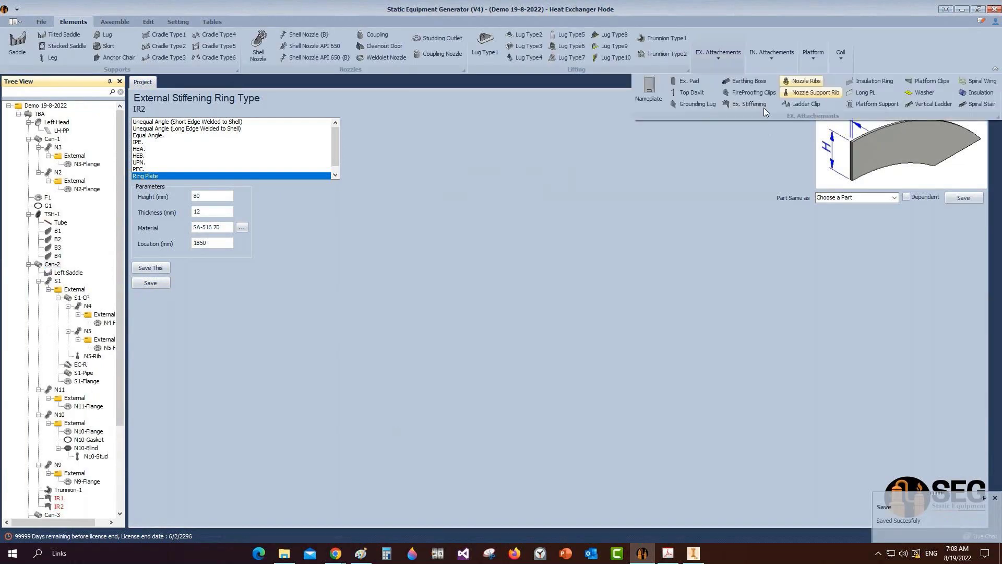
click(758, 106)
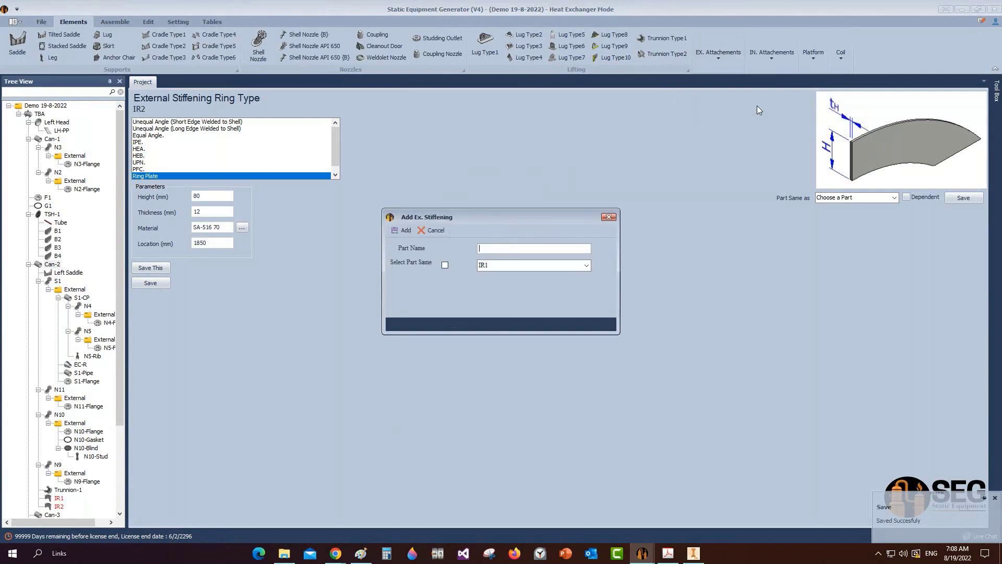
text(IR3)
click(445, 265)
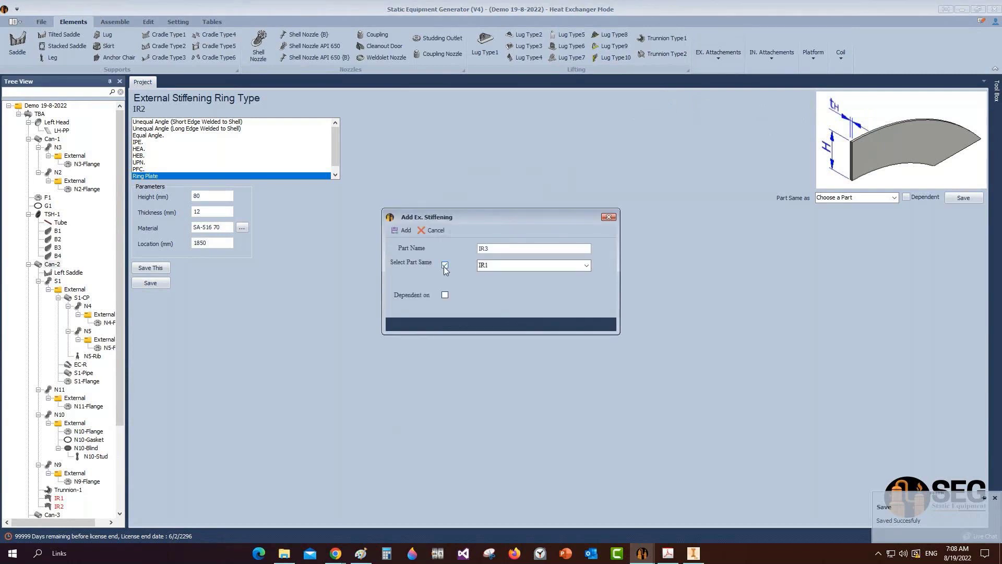
click(406, 230)
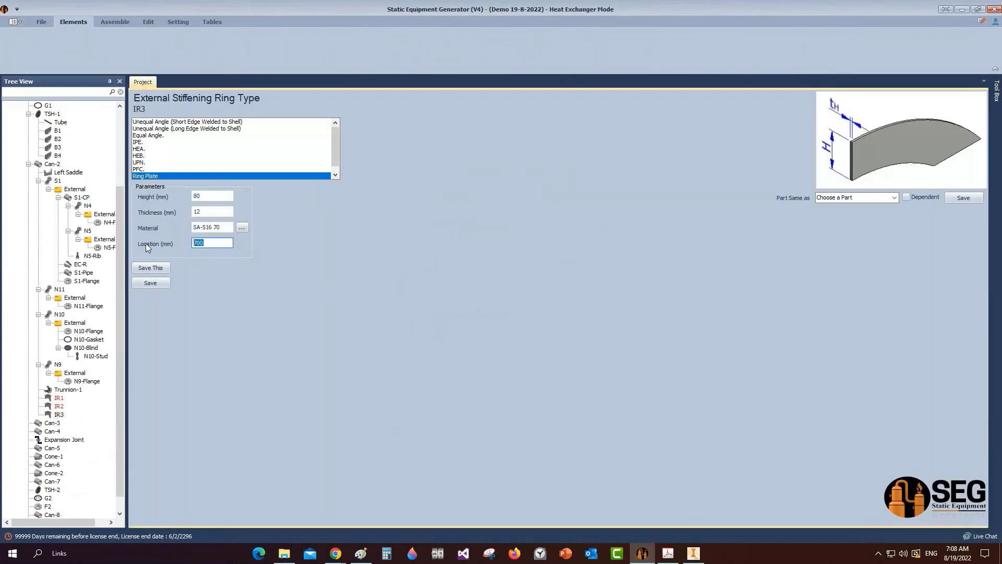
text(2500)
click(156, 283)
Step: Add an external stiffening ring named IR4 to Can-2, using IR1 as the same part
click(51, 256)
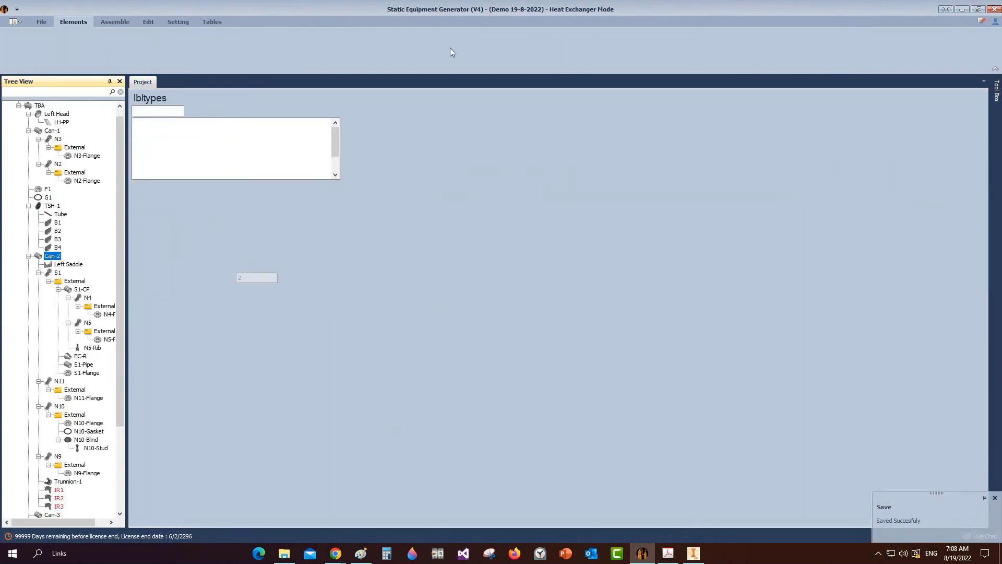
click(720, 62)
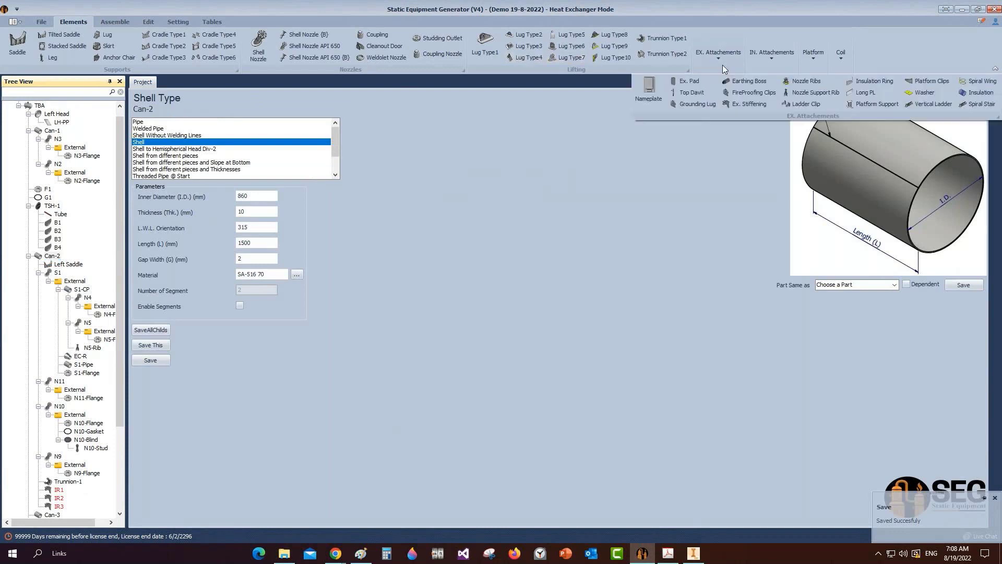
click(748, 104)
text(IR4)
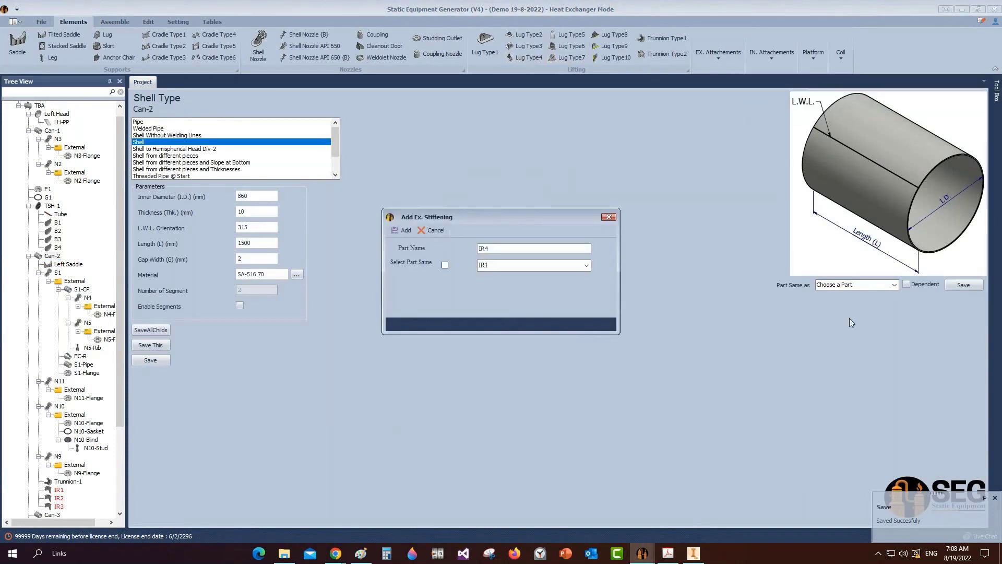
click(394, 265)
click(402, 230)
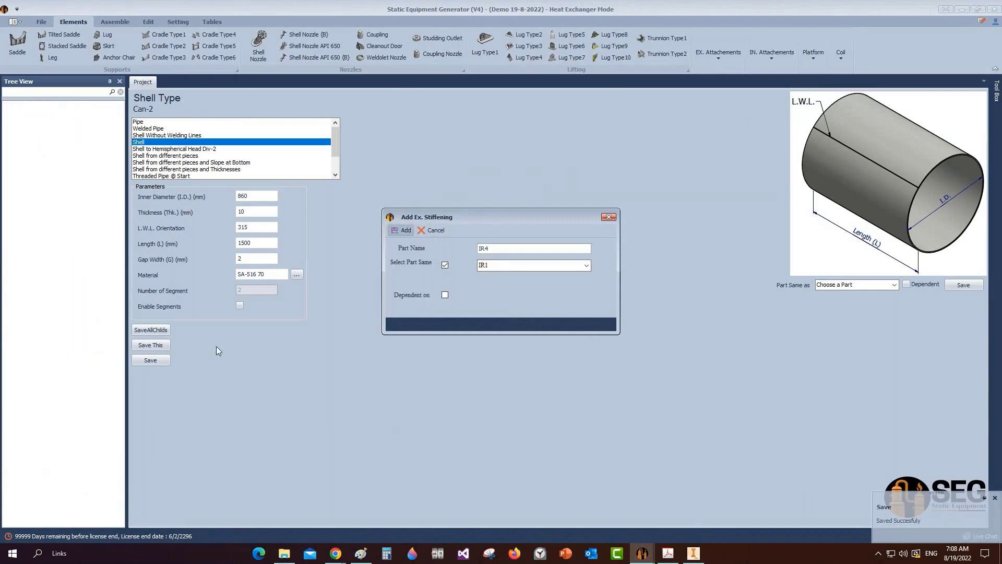
Step: Set the location of stiffening ring IR4 to 3100 mm and save it
scroll(73, 504, down, 2)
click(61, 474)
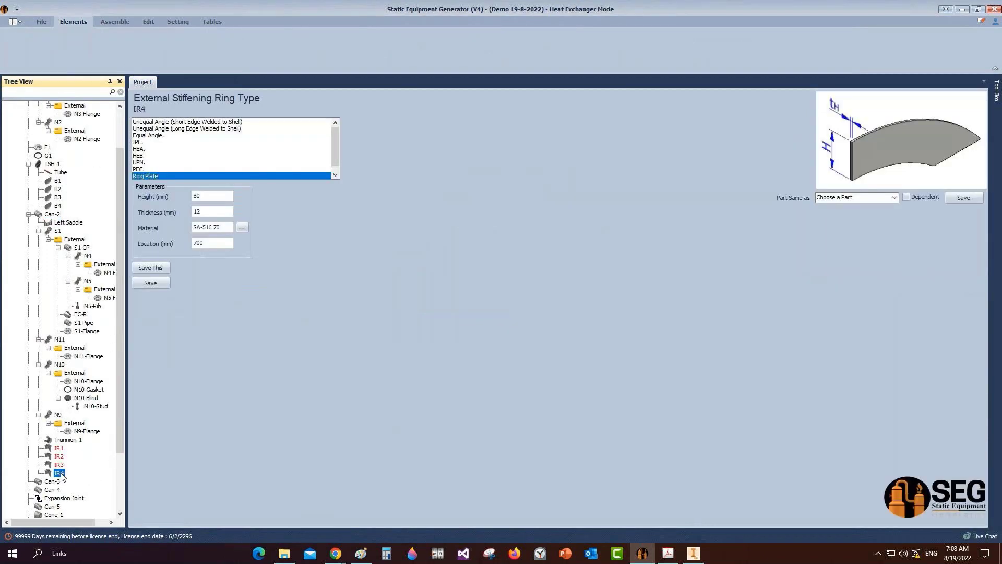
drag(210, 243, 143, 244)
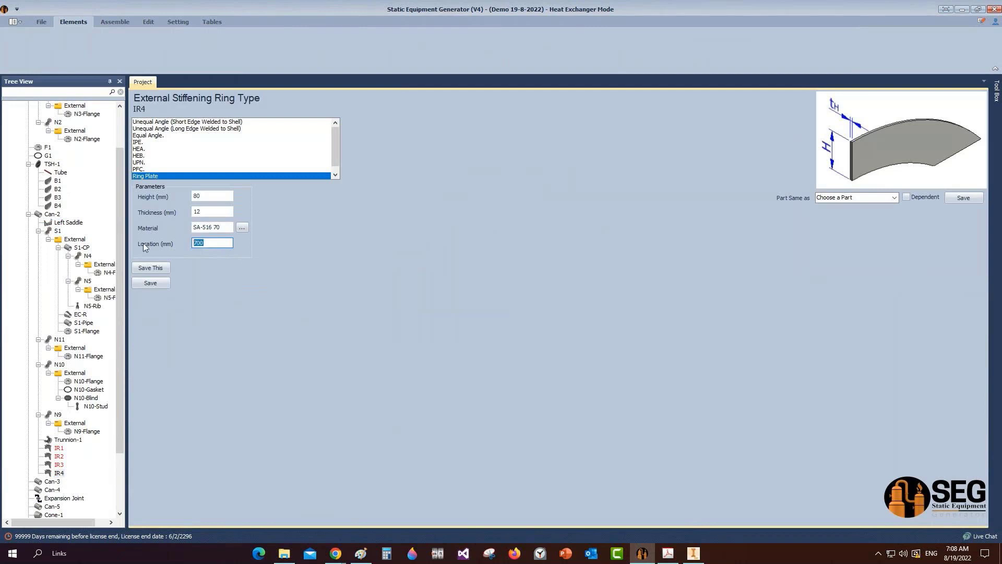
text(3100)
click(148, 284)
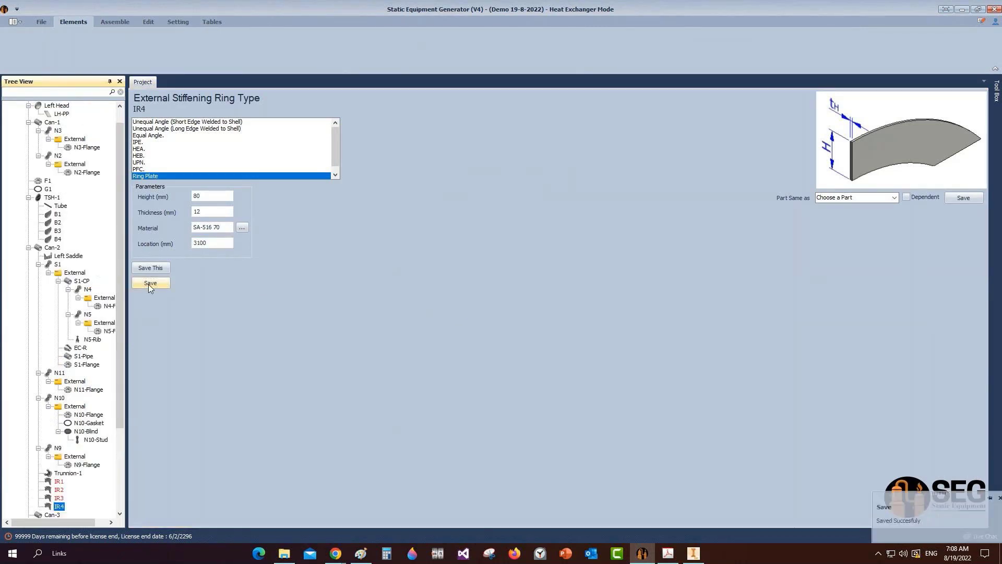
Step: Switch to the PDF drawing and examine the elevation for ring SR2's position and the length of Shell-6 beside the expansion joint
click(675, 557)
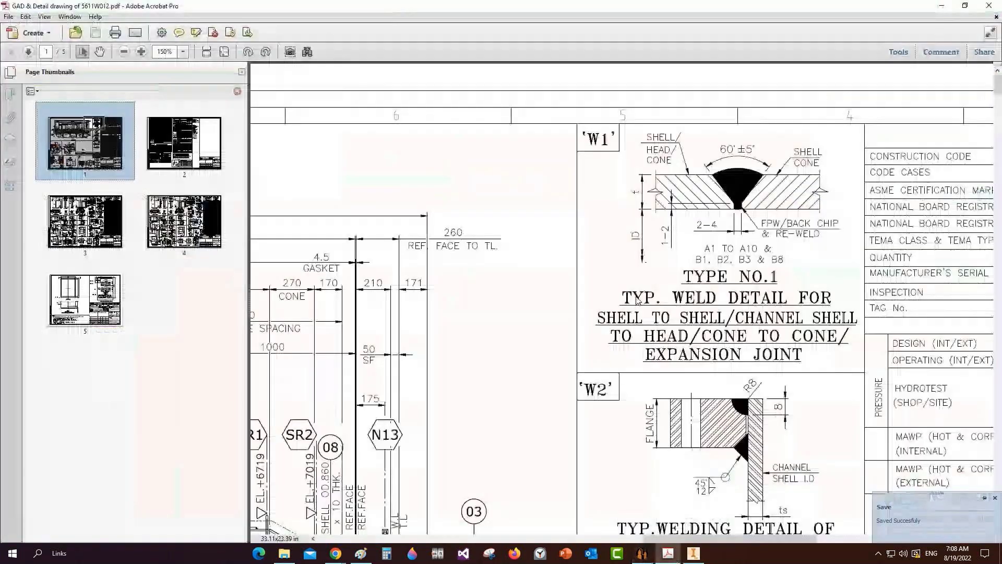
ctrl+scroll(547, 264, down, 1)
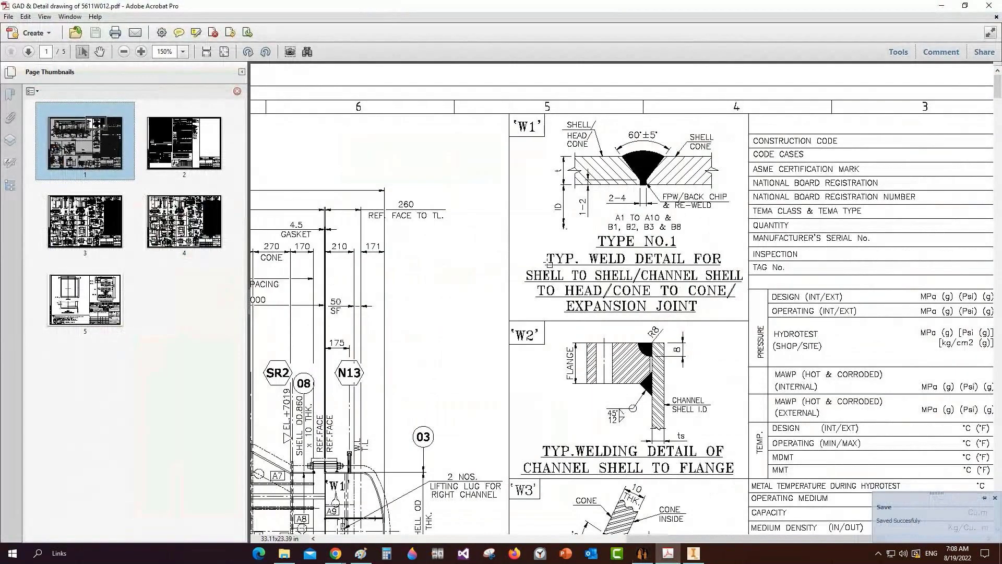
ctrl+scroll(548, 263, down, 3)
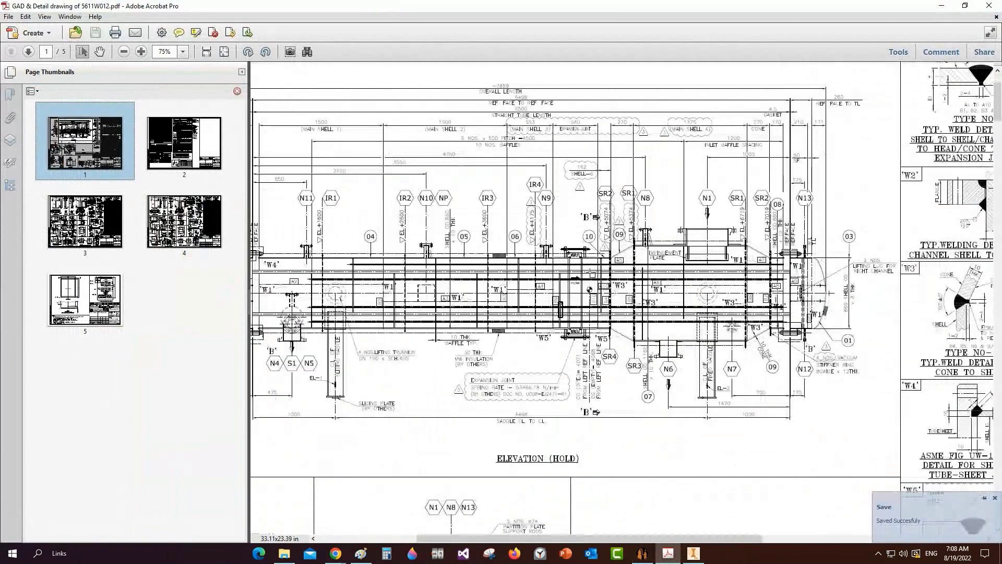
ctrl+scroll(591, 273, up, 3)
ctrl+scroll(616, 271, up, 1)
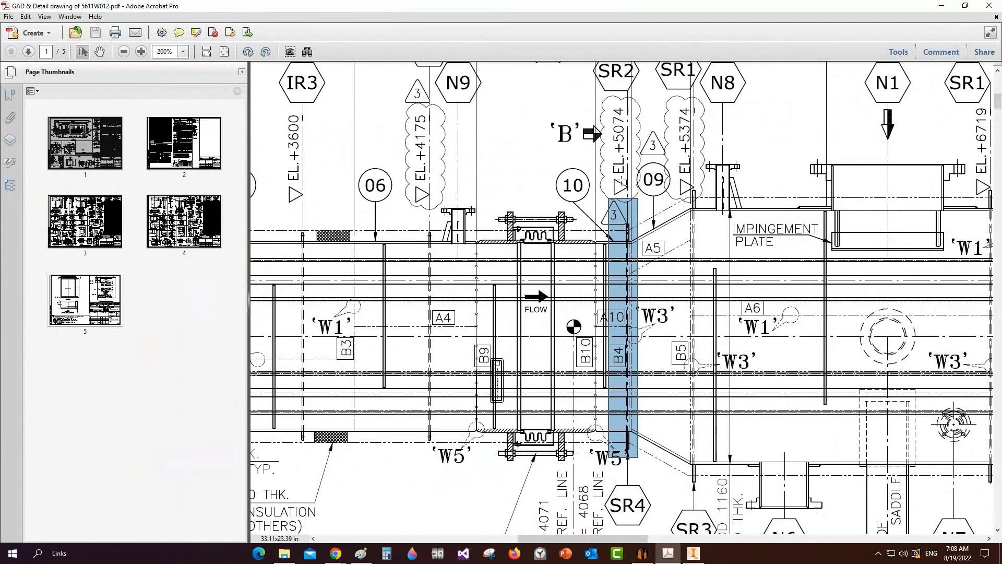
ctrl+scroll(622, 181, down, 2)
scroll(616, 164, up, 1)
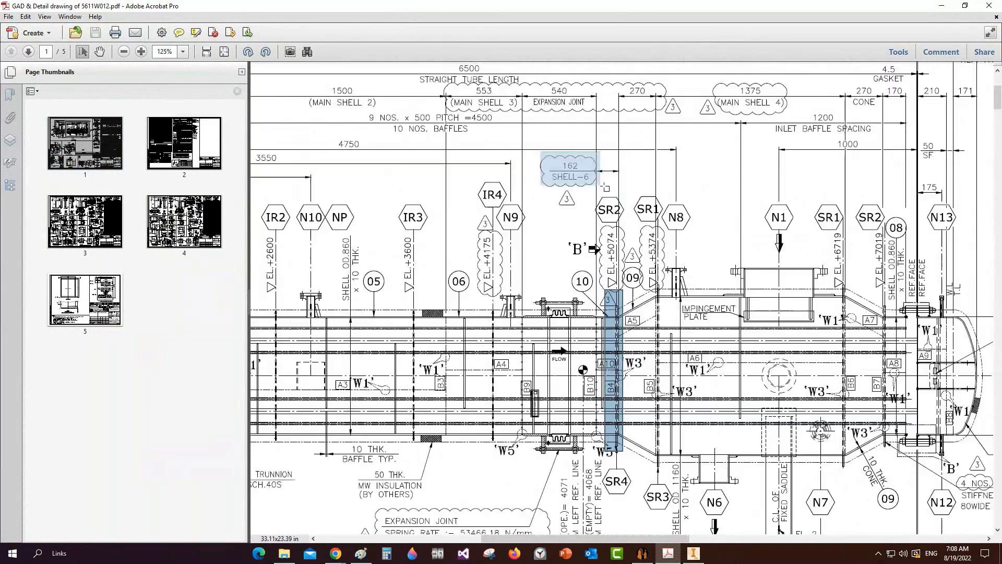
click(605, 184)
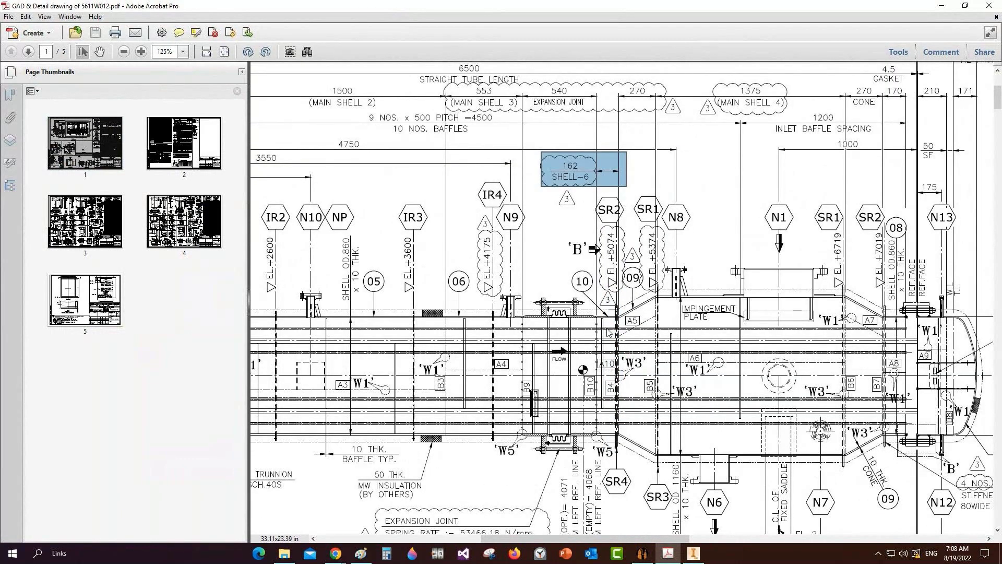
Step: Switch back to Static Equipment Generator and add an external stiffening ring named SR-2 to Can-5
mouse_move(659, 557)
click(642, 553)
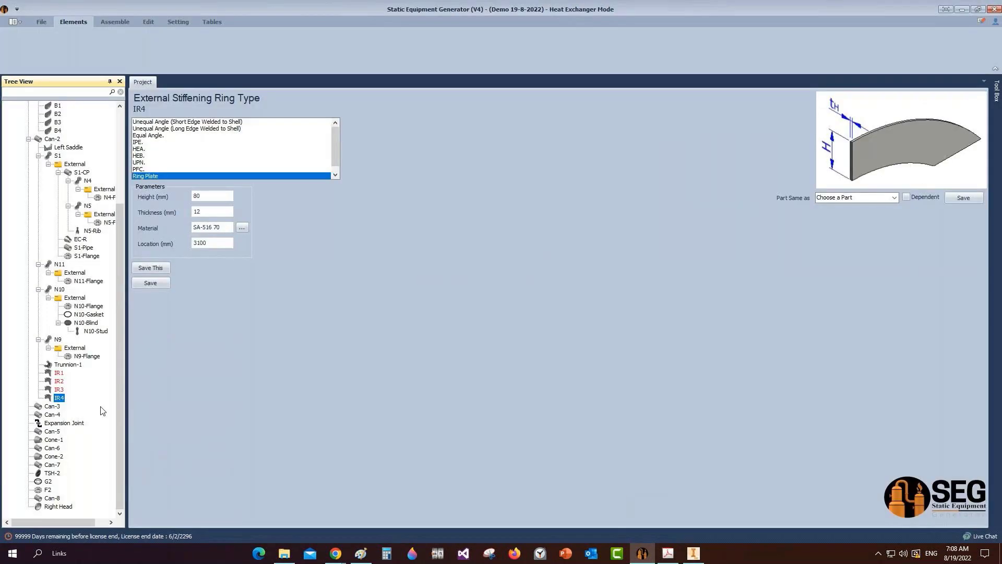
click(50, 432)
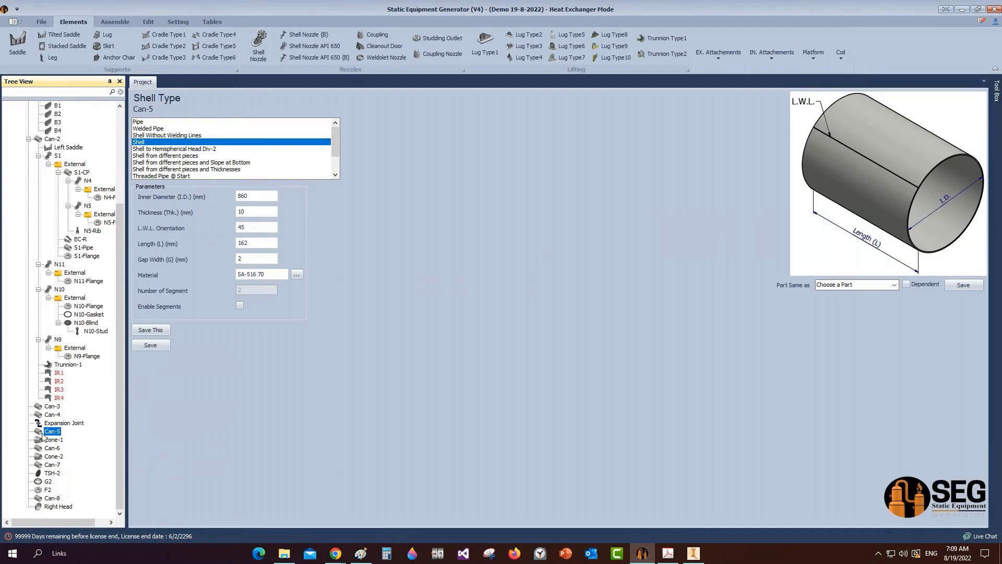
click(716, 56)
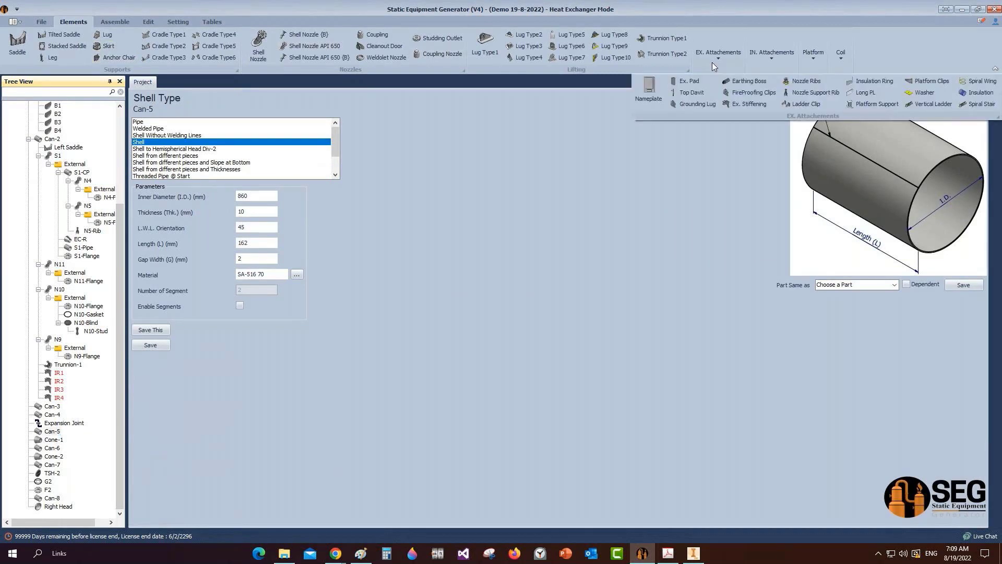
click(739, 105)
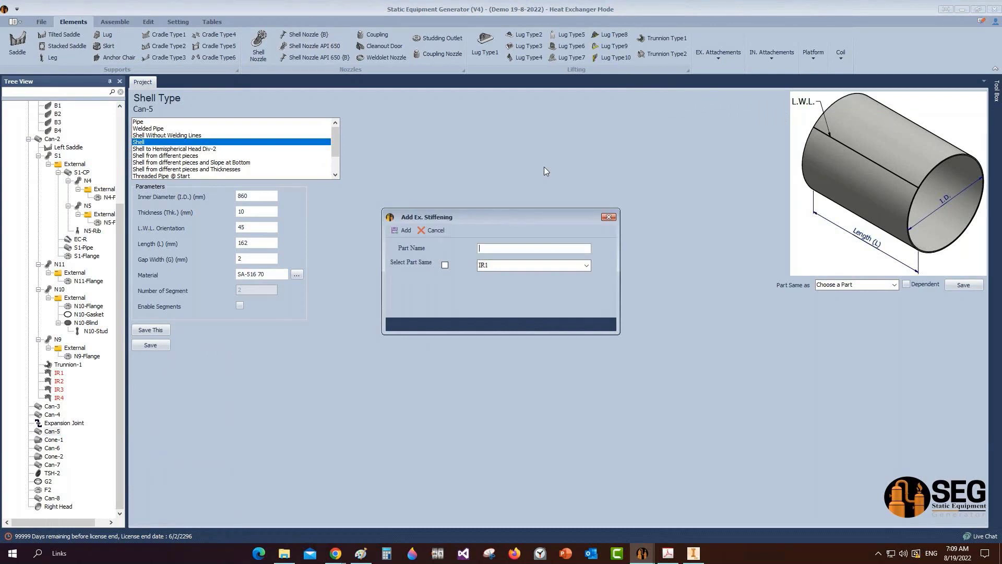
text(SR-2)
key(Return)
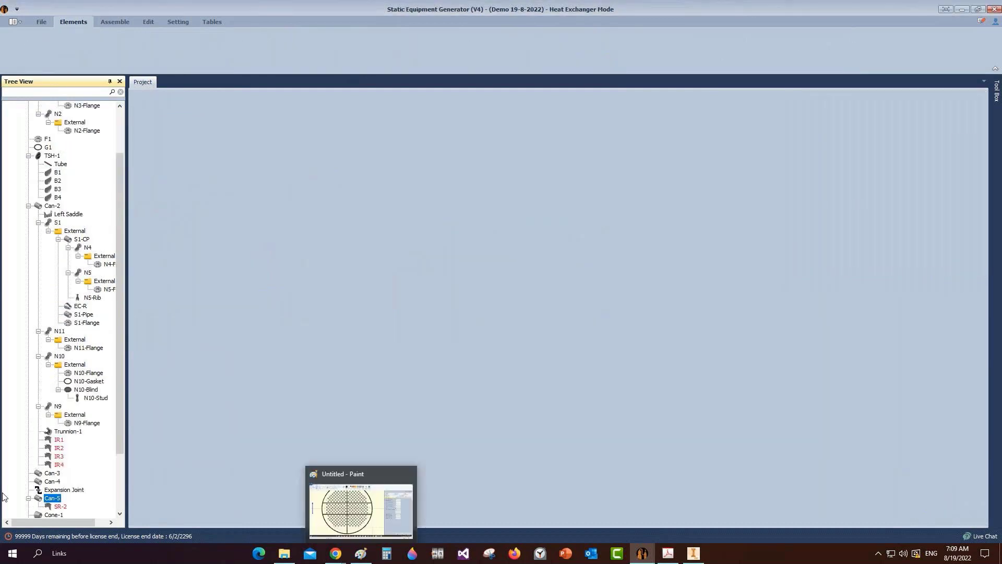
Step: Define SR-2 as a Ring Plate with height 80 mm, thickness 12 mm and location 150 mm, and save it
click(59, 507)
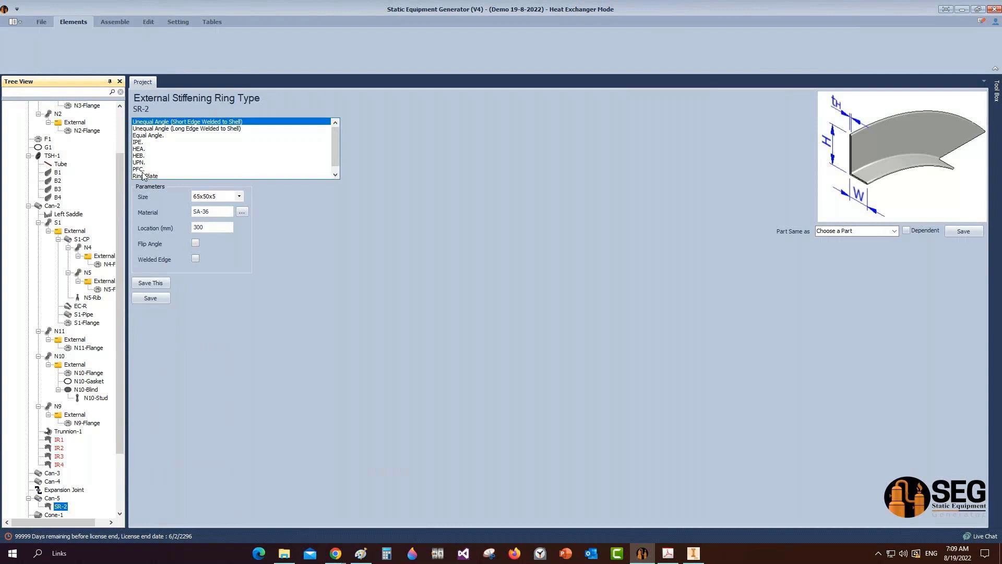
click(139, 170)
click(144, 177)
key(Tab)
text(80)
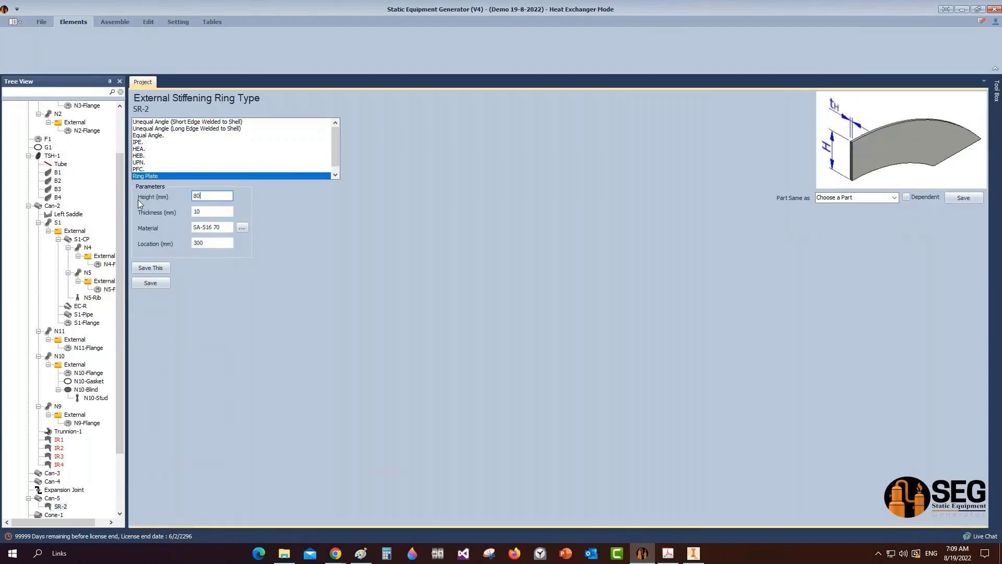
key(Tab)
text(12)
key(Tab)
key(Tab)
text(150)
click(145, 284)
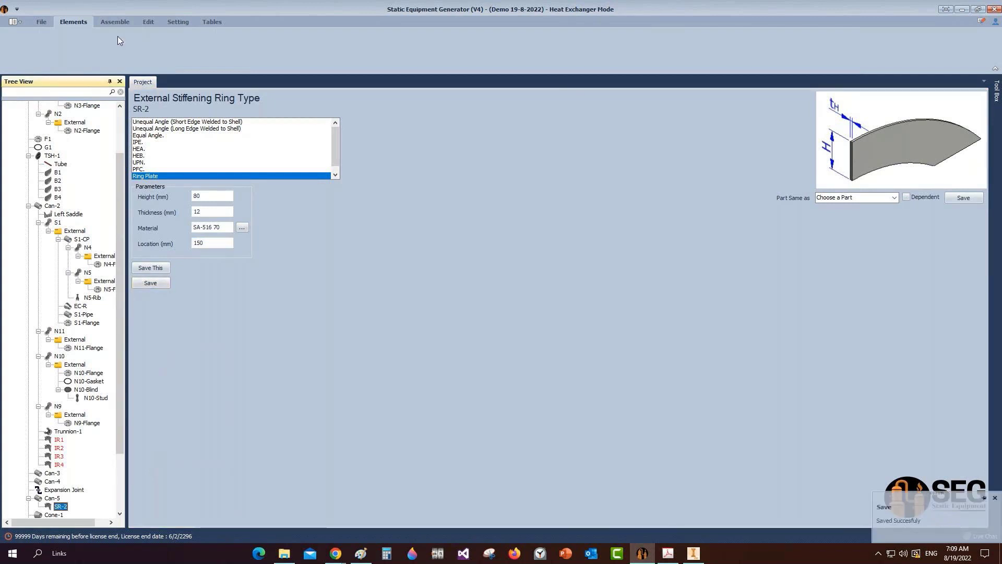
Step: Run the assembly to generate the new stiffening rings in Inventor
click(115, 22)
click(23, 40)
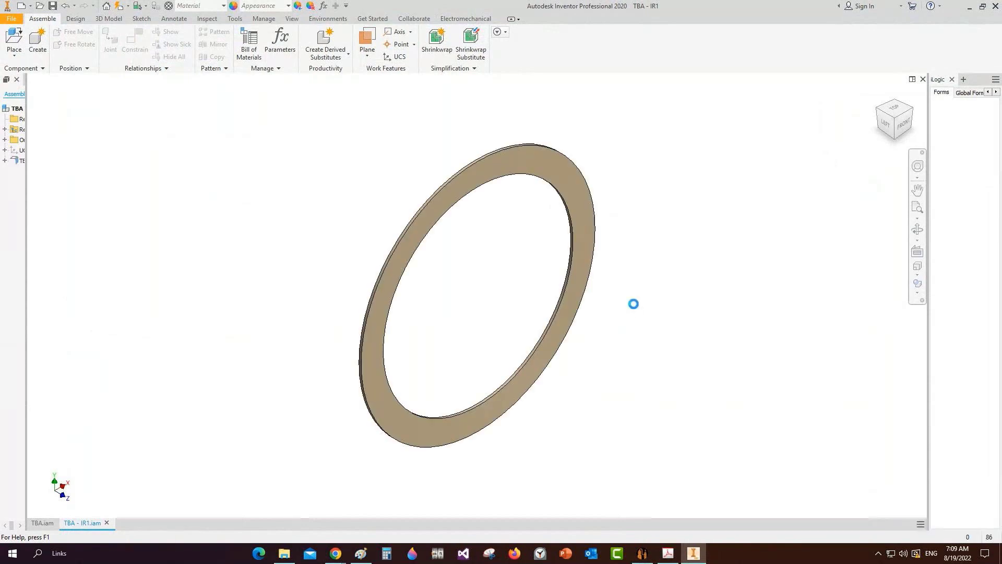
scroll(634, 308, up, 3)
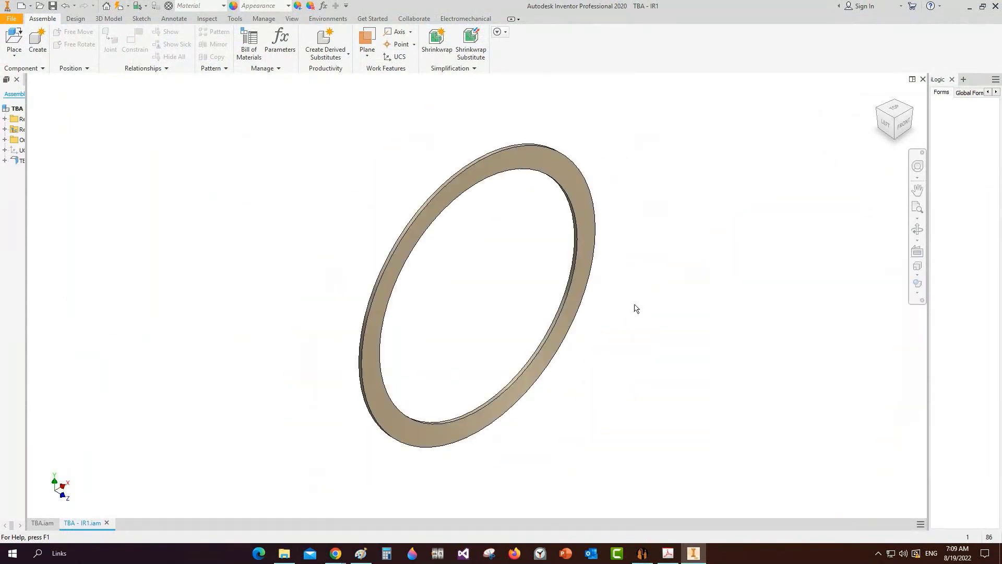
Step: In the PDF elevation, examine the fixed saddle and nozzles N8, N1, N6 and N7 on the 1160 mm diameter shell
click(667, 554)
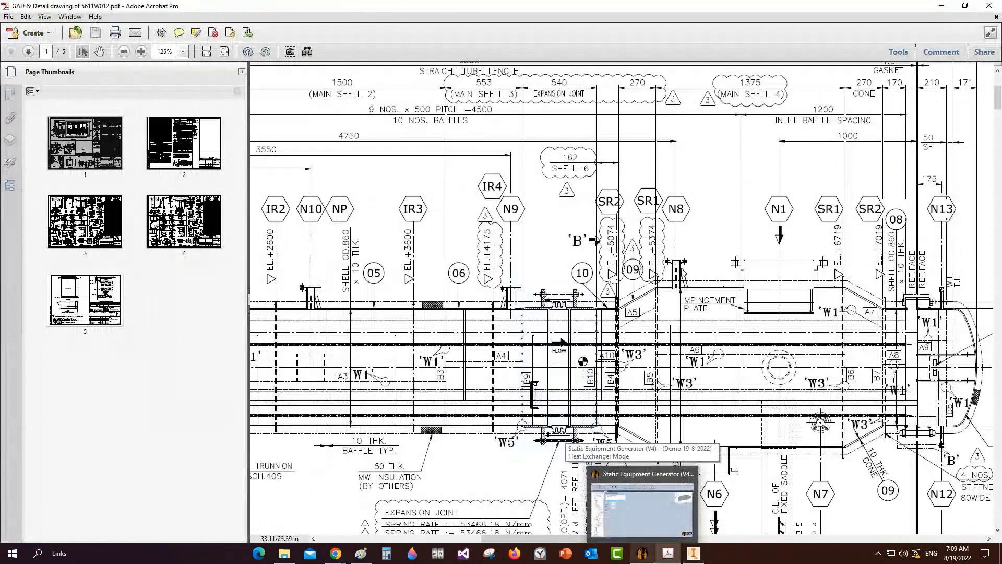
scroll(683, 271, down, 1)
middle_drag(617, 256, 474, 183)
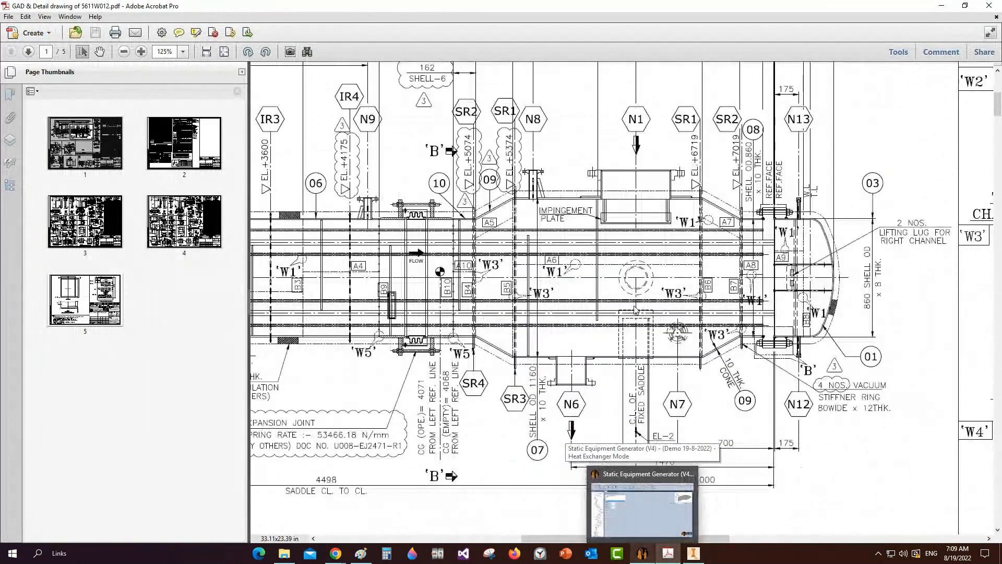
drag(634, 310, 661, 466)
drag(592, 290, 648, 453)
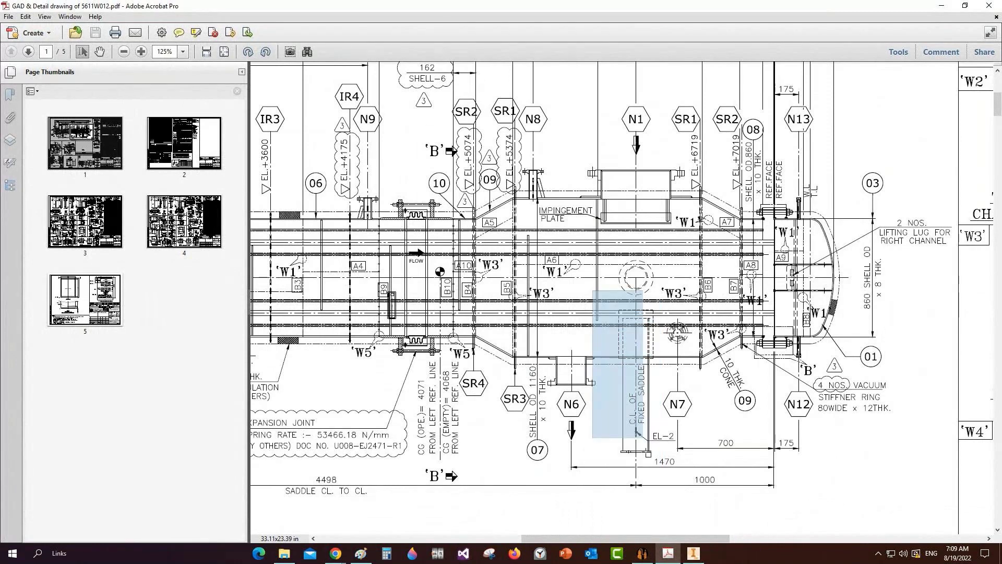
click(554, 200)
drag(513, 155, 557, 220)
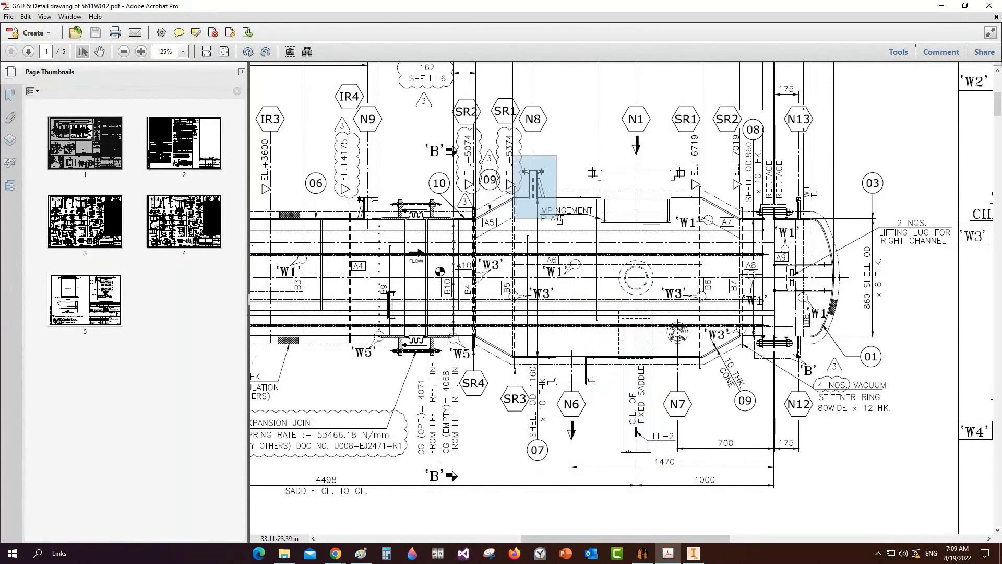
drag(520, 97, 555, 150)
drag(620, 99, 655, 161)
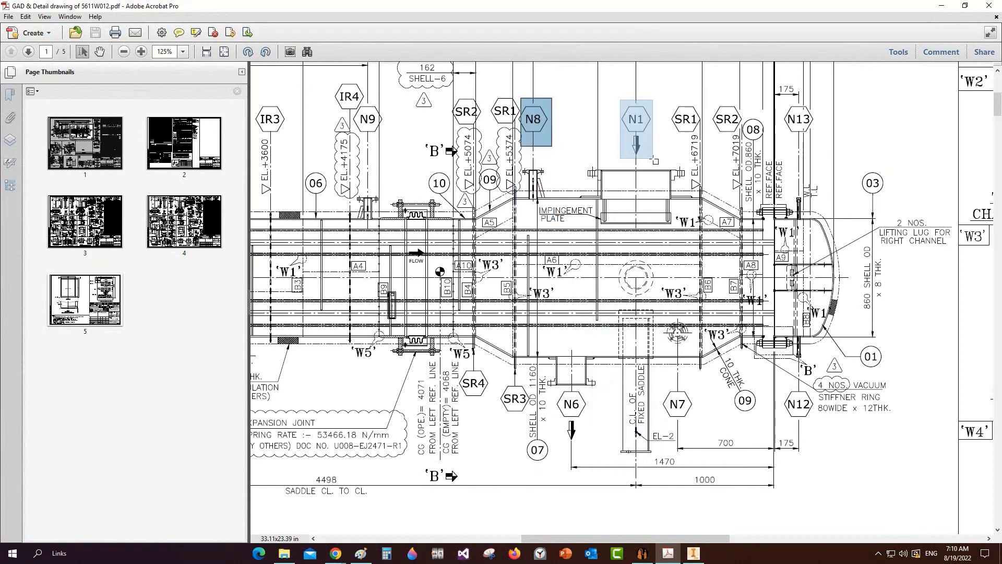
drag(551, 384, 599, 432)
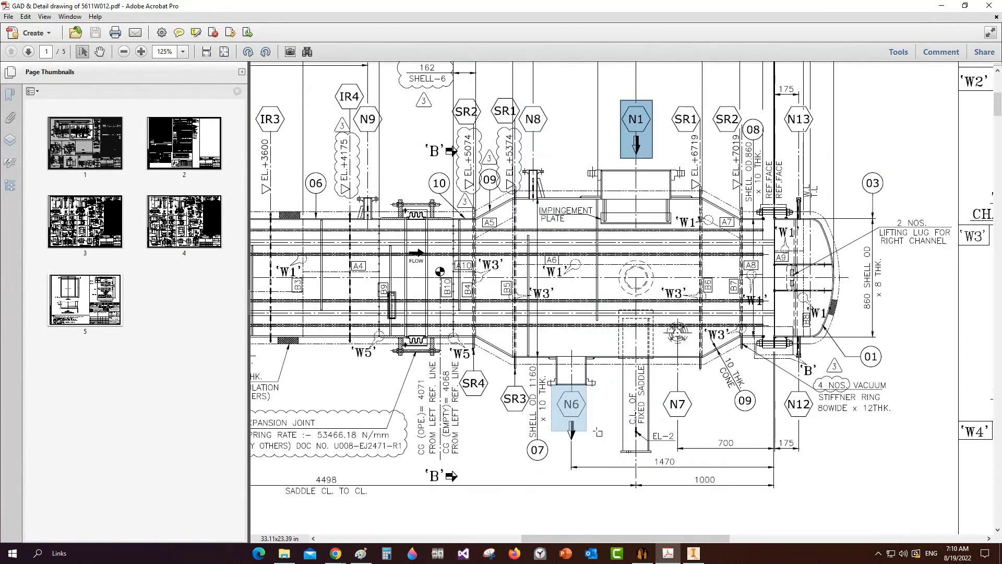
drag(669, 316, 694, 423)
drag(655, 311, 699, 425)
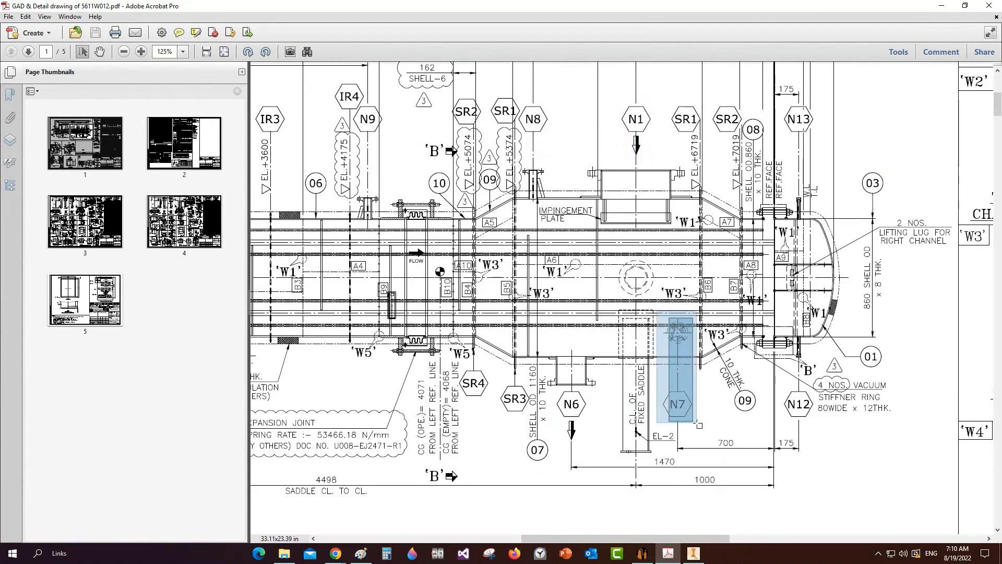
Step: Examine the lifting trunnion, the SR1 stiffening rings at both shell ends and the N1 impingement plate in the drawing
drag(611, 261, 658, 296)
drag(509, 177, 525, 368)
drag(690, 167, 711, 373)
drag(589, 190, 679, 225)
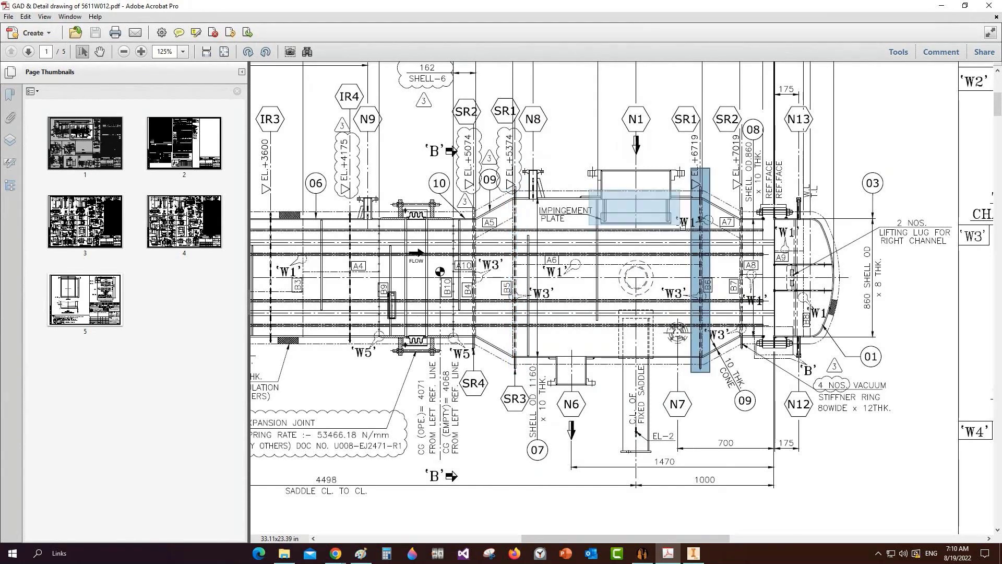
Step: Check the generated stiffening rings on the Inventor heat exchanger assembly against the PDF drawing
click(693, 552)
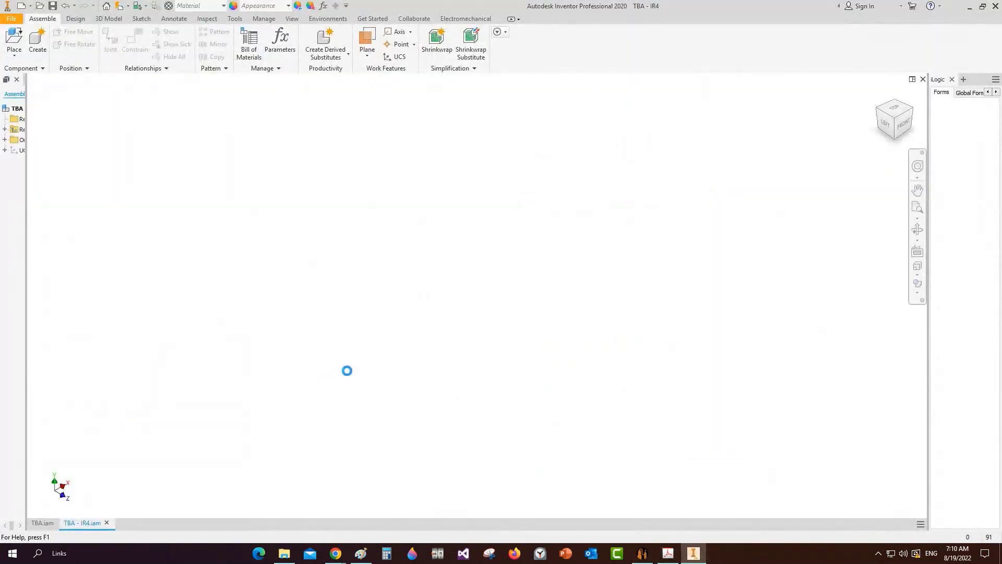
mouse_move(670, 557)
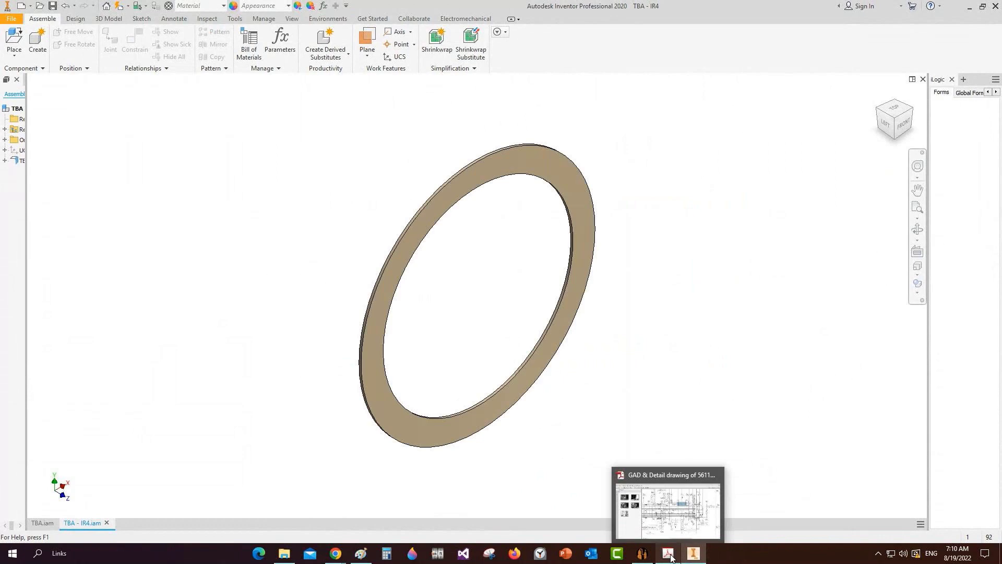
click(671, 554)
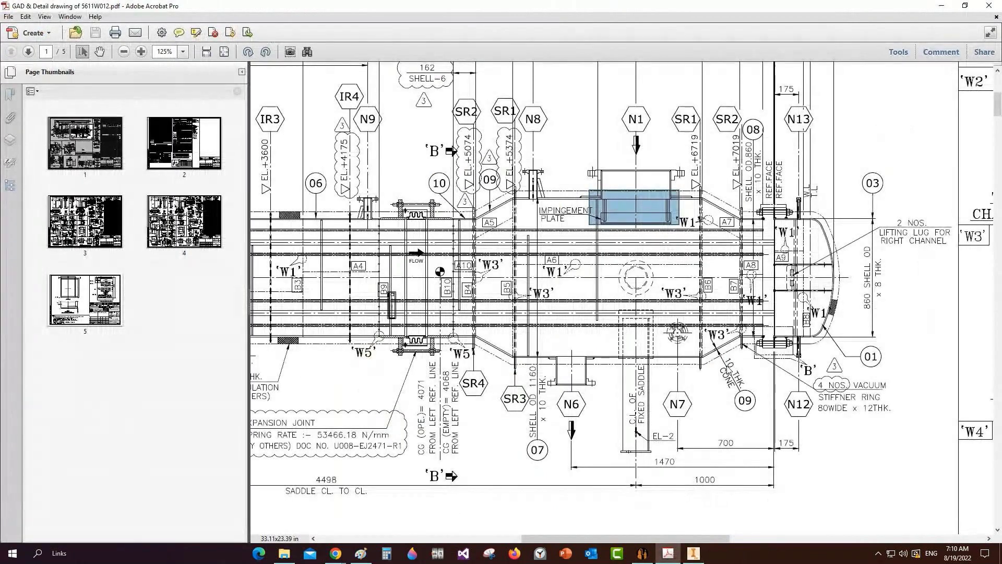
click(696, 554)
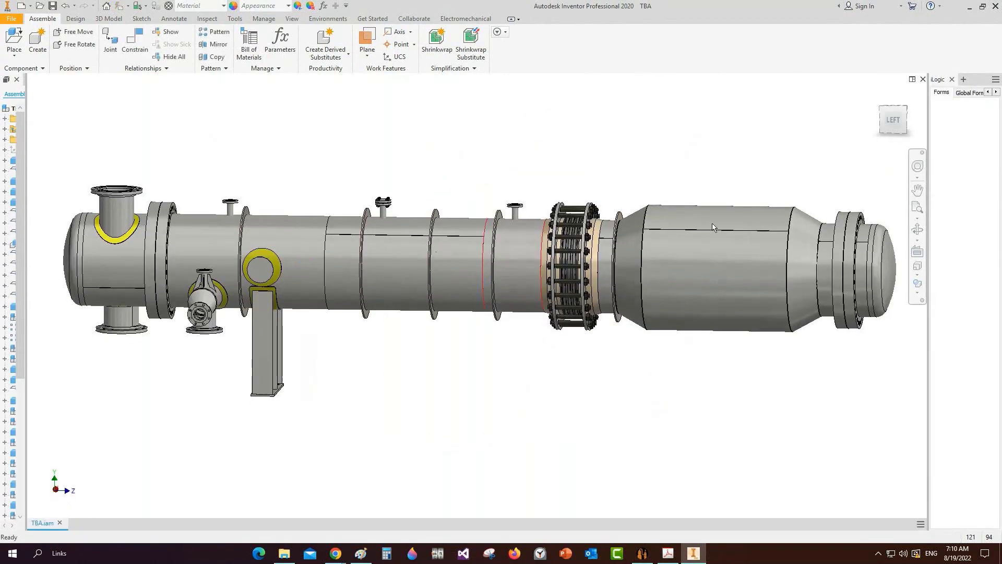
Step: Inspect the large cylindrical shell between the cones in Inventor and identify its component in the assembly tree
mouse_move(496, 279)
shift+middle_down()
mouse_move(540, 280)
mouse_move(506, 287)
shift+middle_up()
drag(506, 286, 499, 285)
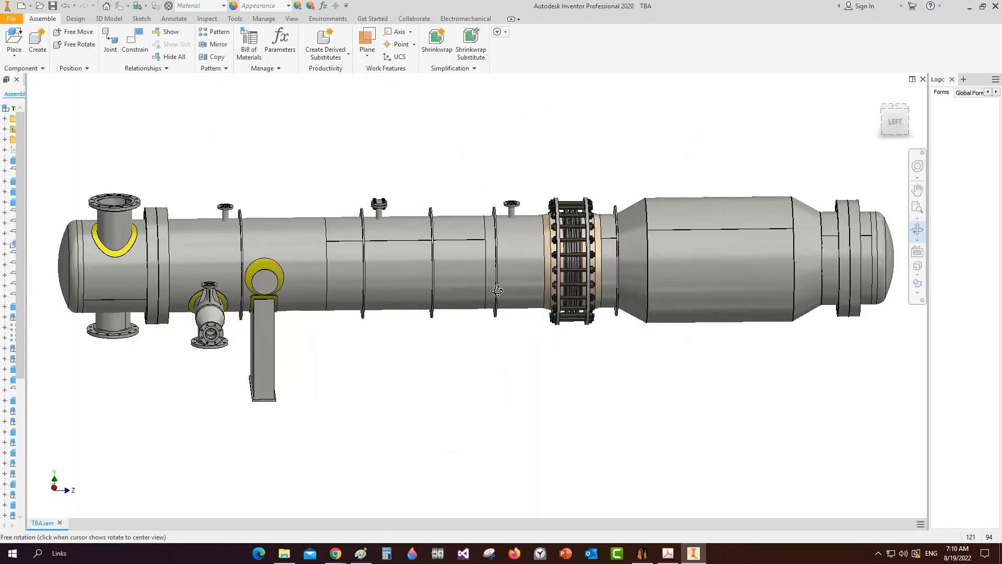
scroll(388, 263, up, 2)
drag(539, 319, 490, 318)
scroll(482, 300, down, 2)
drag(477, 282, 542, 213)
key(Escape)
click(544, 339)
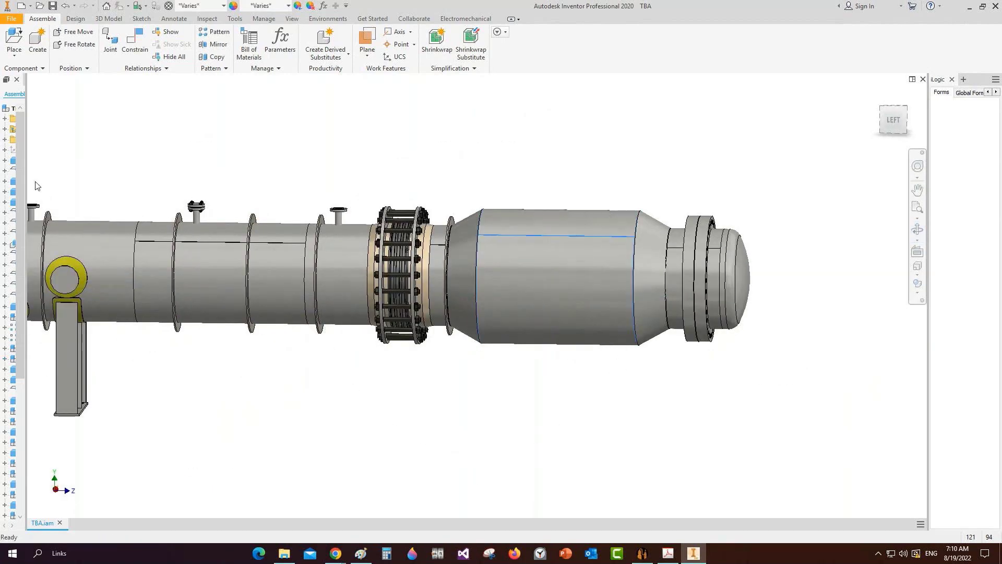
drag(25, 185, 86, 186)
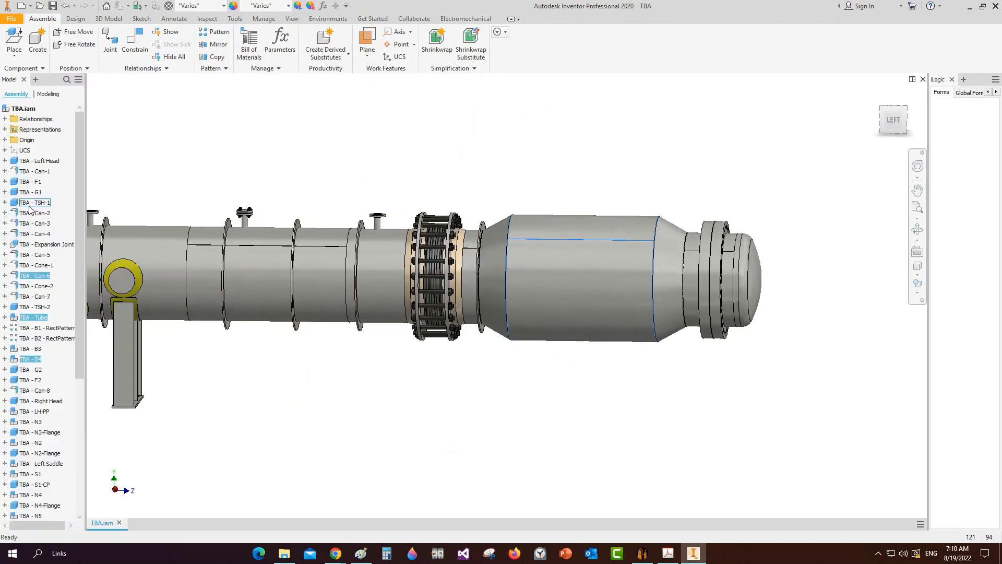
click(40, 277)
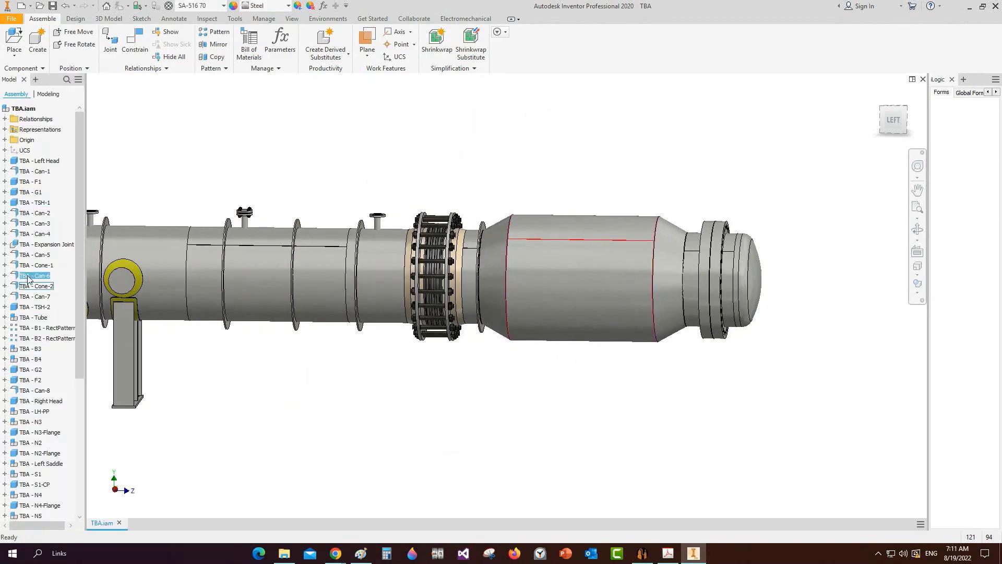
Step: Switch to Static Equipment Generator and add a saddle named Right Saddle to Can-6
click(642, 553)
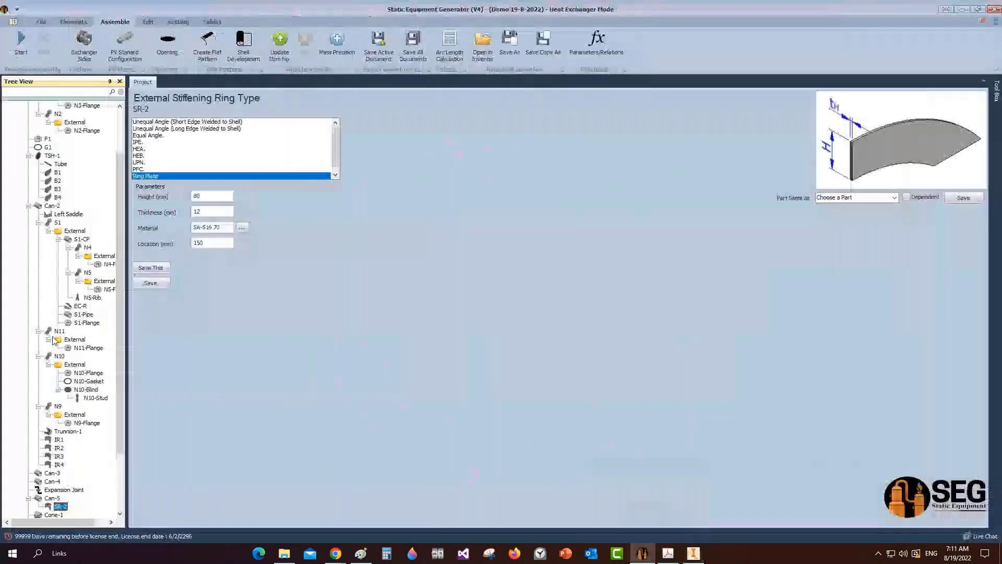
scroll(54, 340, down, 3)
click(53, 448)
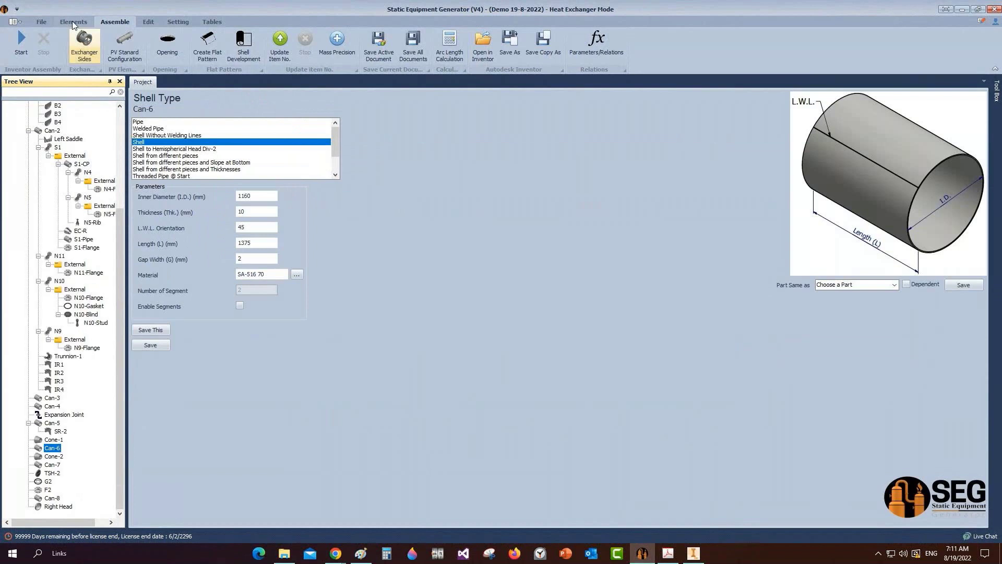
click(74, 22)
click(20, 43)
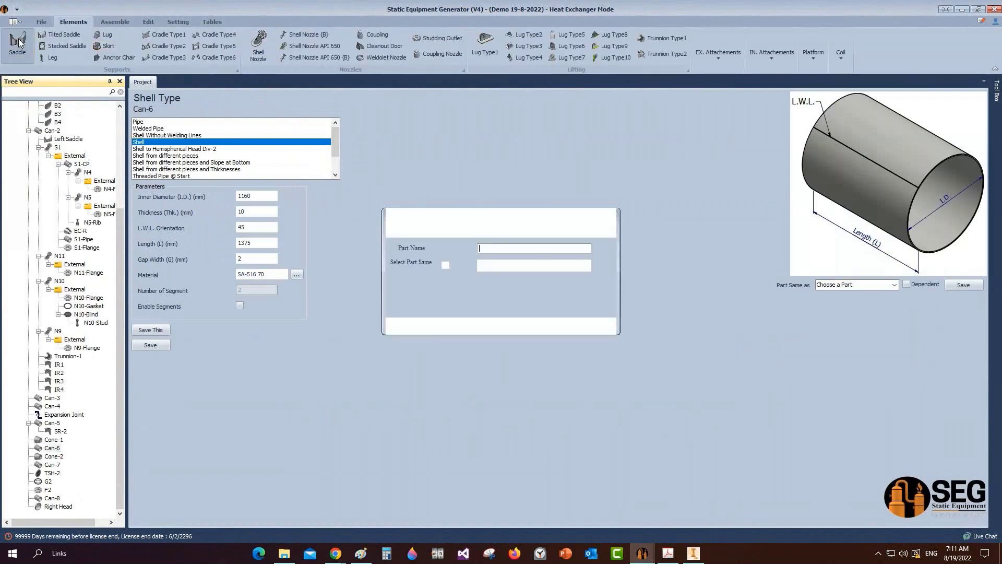
text(Right Saddle)
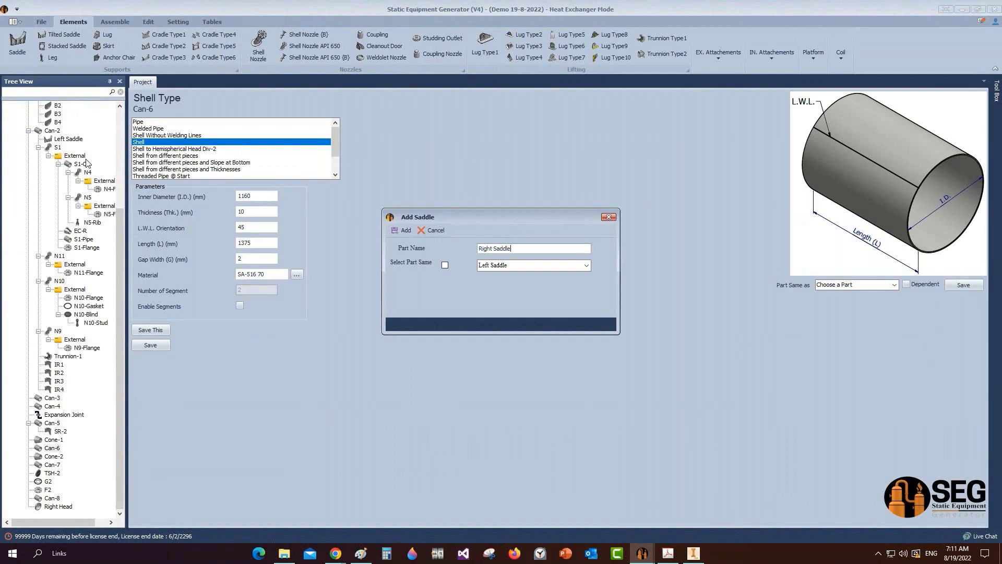
click(404, 231)
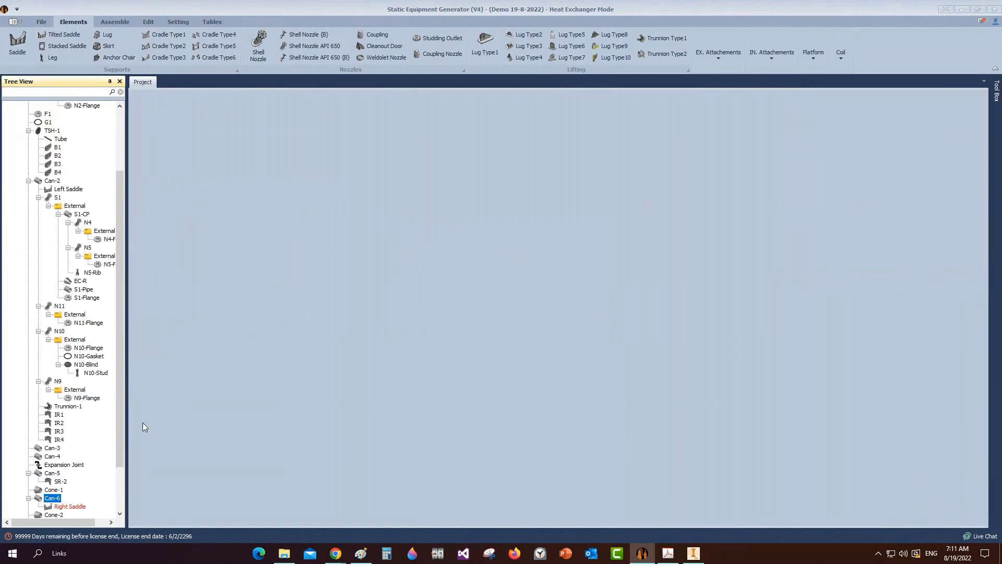
Step: Switch to the PDF drawing and examine the fixed saddle's view B1-B1 on page 3
click(667, 553)
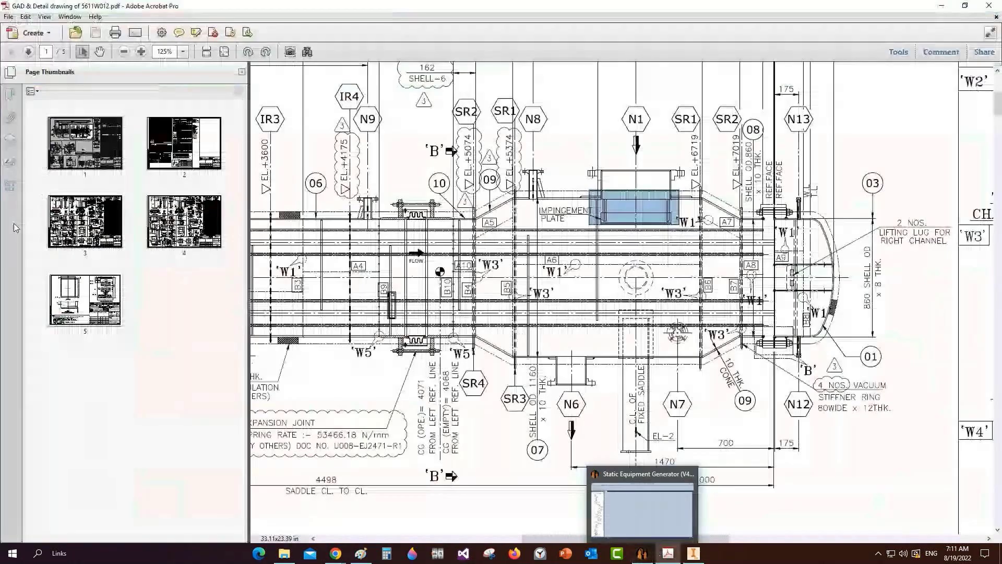
click(86, 221)
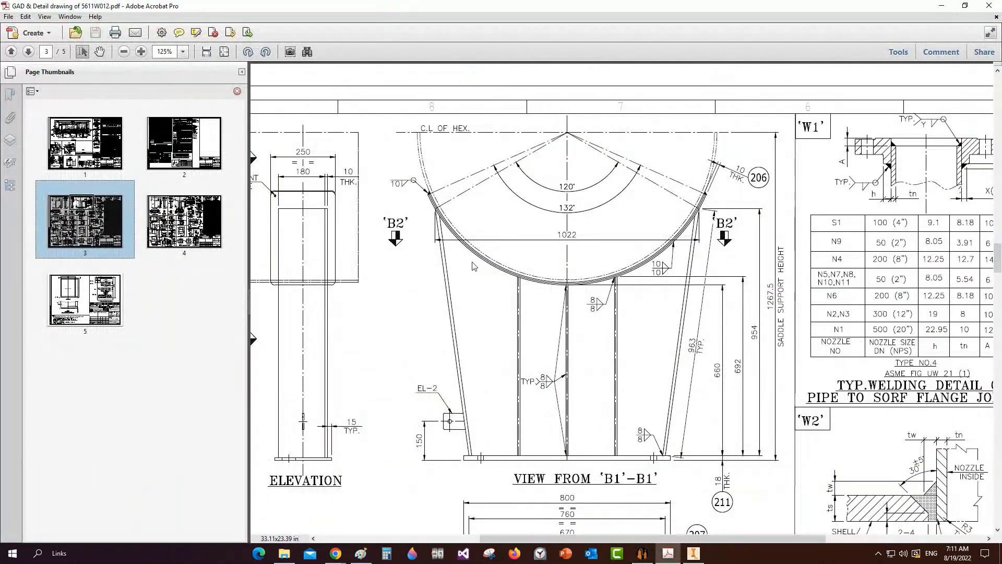
ctrl+scroll(472, 266, down, 2)
scroll(637, 157, up, 1)
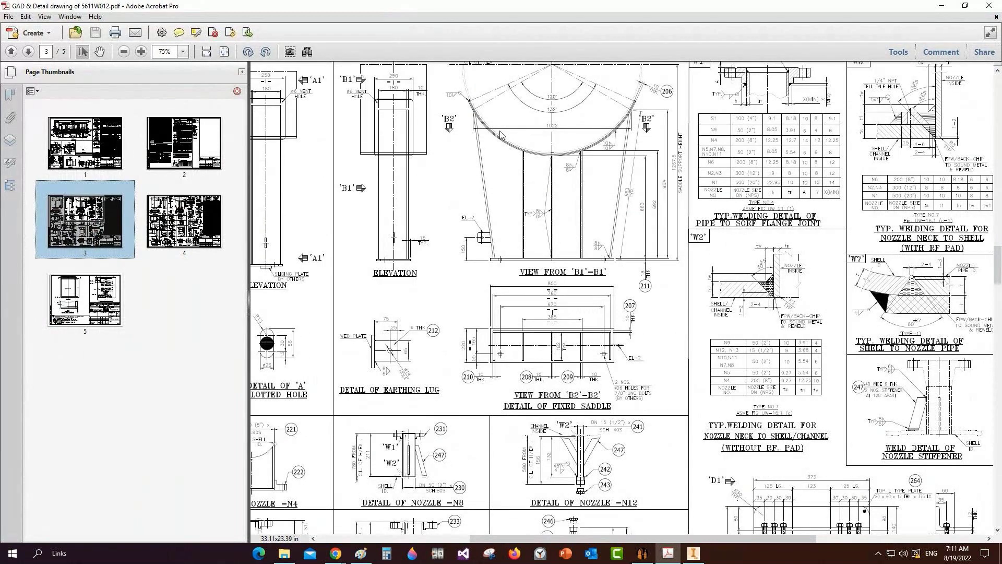
mouse_move(454, 91)
mouse_down()
mouse_move(642, 280)
mouse_move(654, 275)
mouse_up()
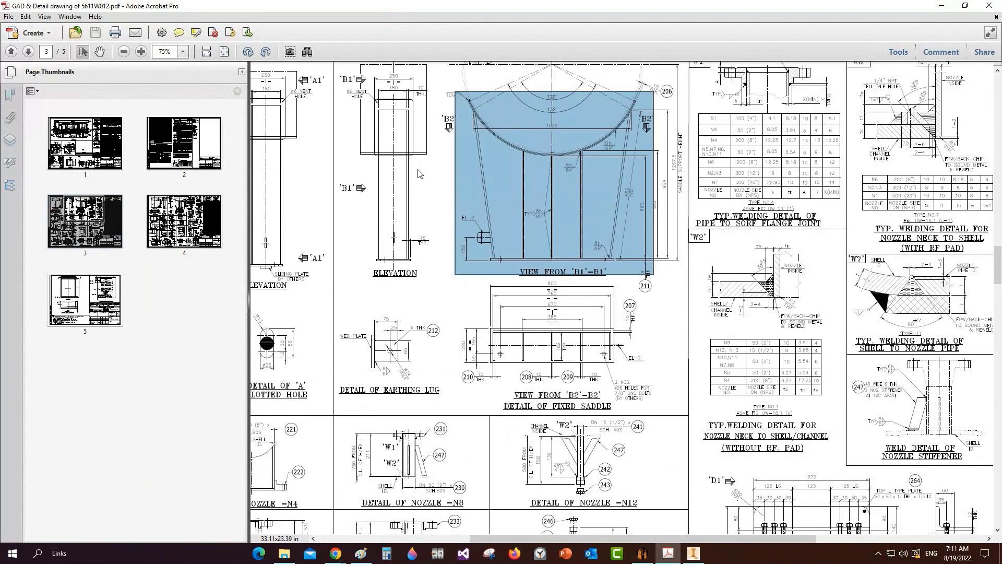
click(545, 192)
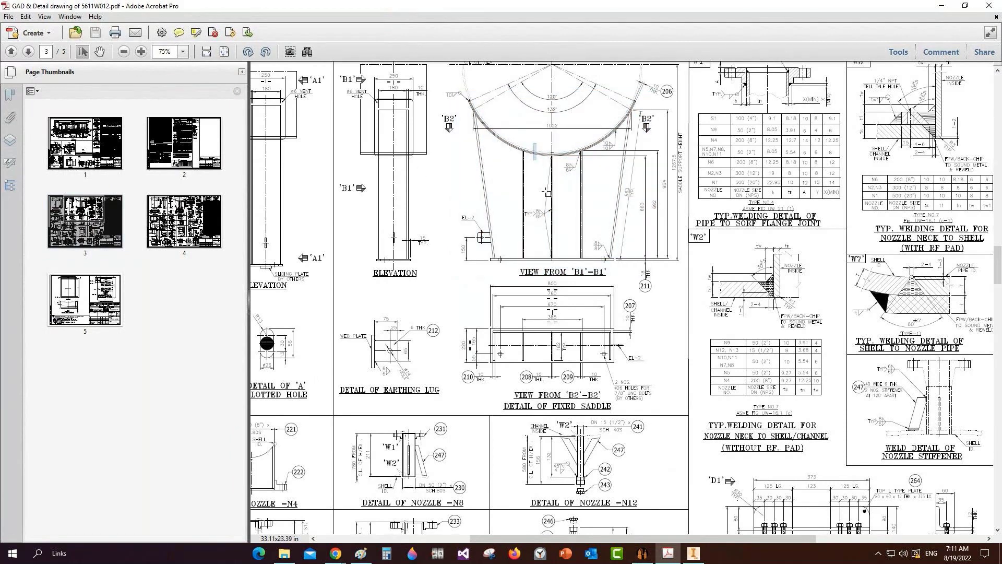
Step: Examine the fixed saddle's inner ribs, outer side plates and base plate in the detail views
drag(546, 192, 569, 267)
drag(510, 134, 597, 268)
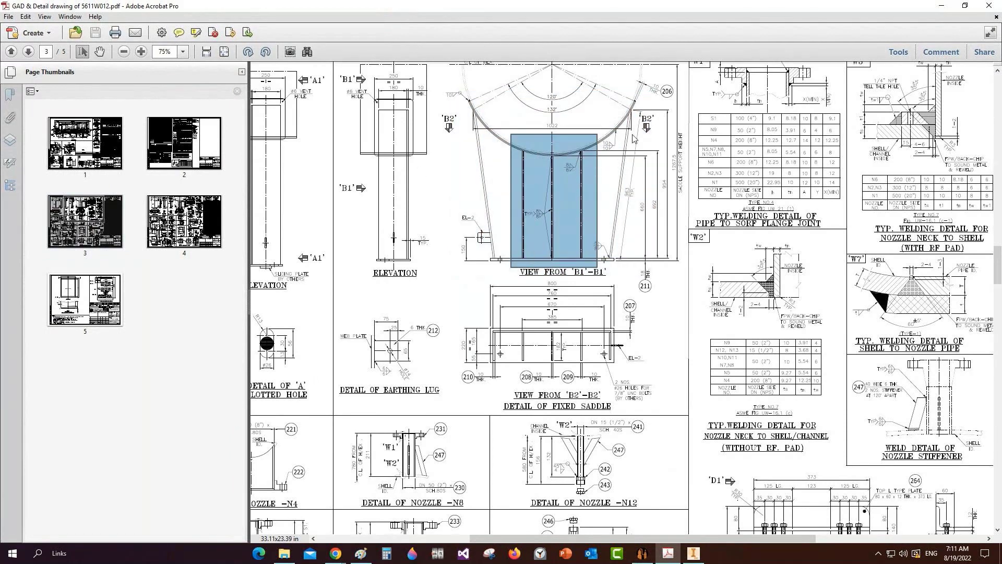
drag(617, 99, 629, 269)
click(587, 255)
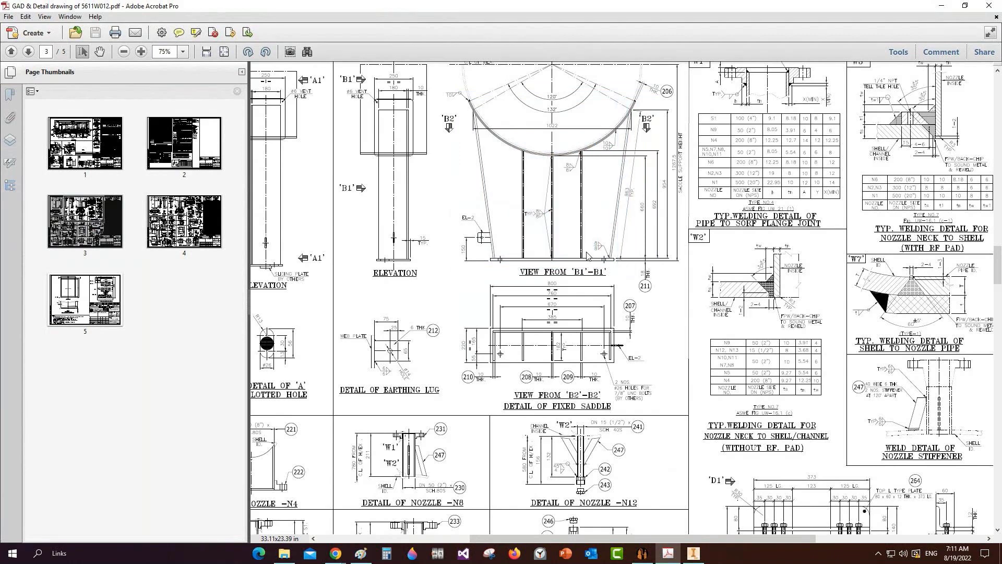
drag(489, 254, 622, 269)
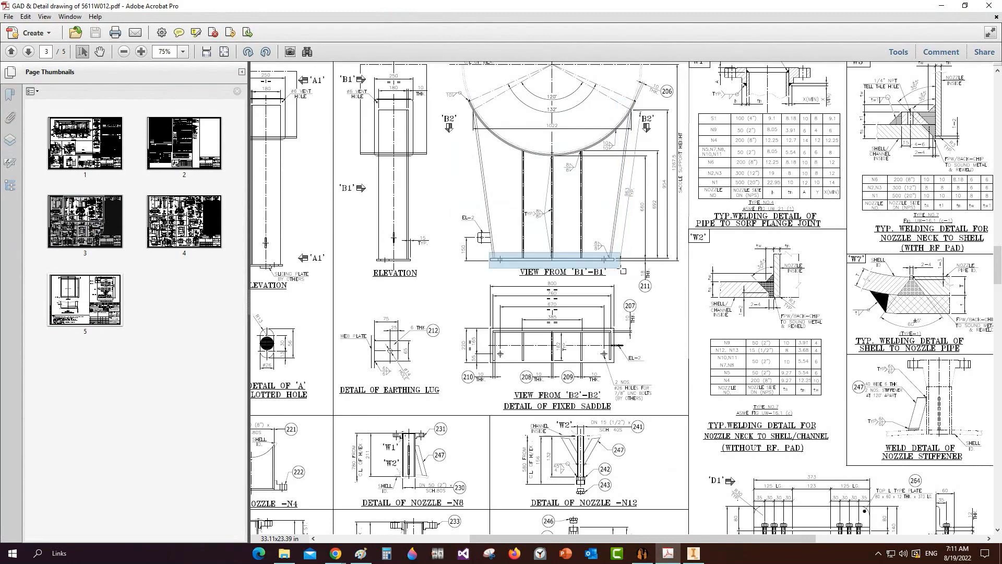
middle_drag(621, 269, 355, 262)
drag(452, 128, 477, 304)
middle_drag(637, 277, 783, 289)
drag(539, 257, 674, 272)
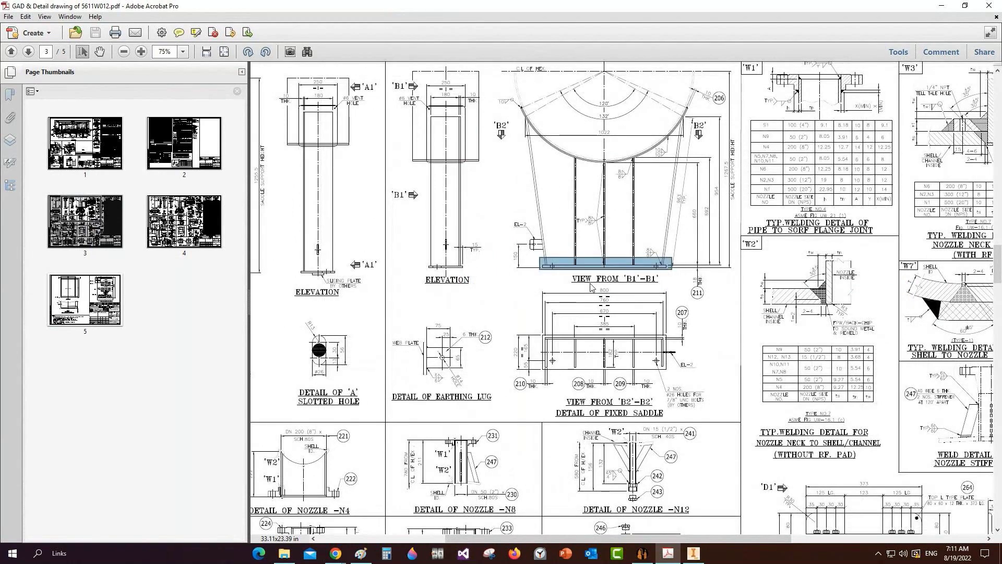
Step: Return to Static Equipment Generator, choose Saddle Web Plate Case1 (Right) for Right Saddle and open its Height (A) for editing
click(642, 552)
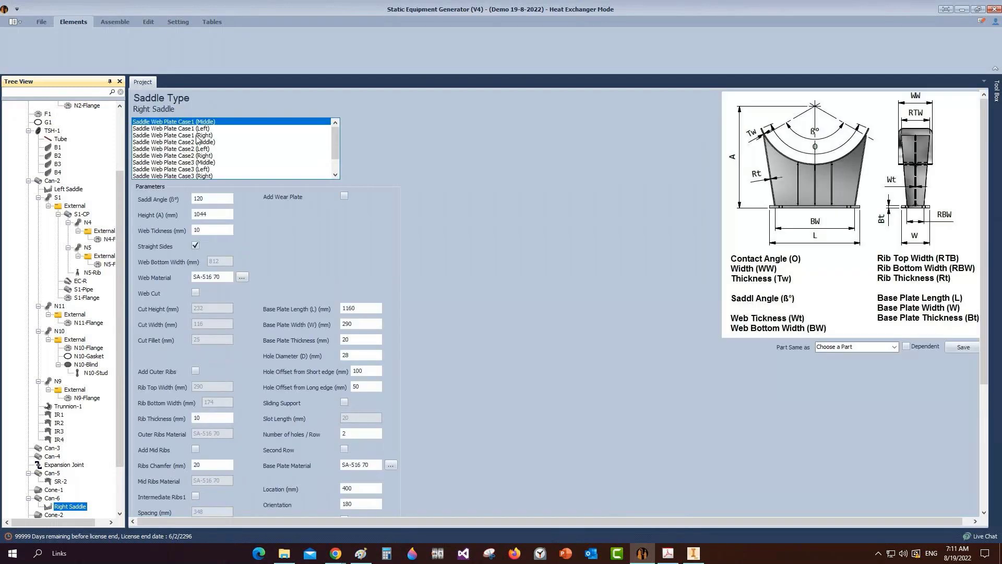
click(197, 135)
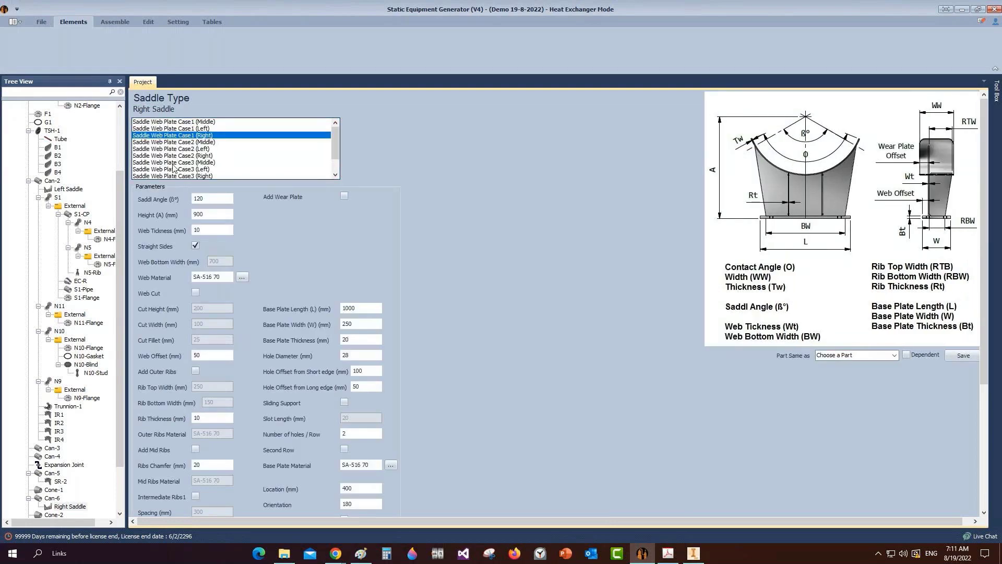
scroll(233, 217, down, 2)
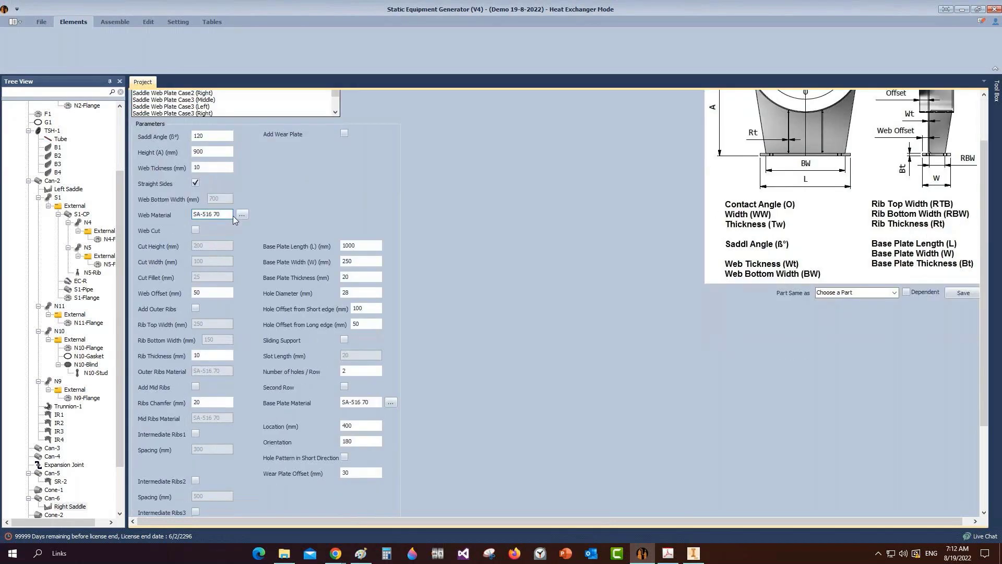
drag(216, 151, 159, 155)
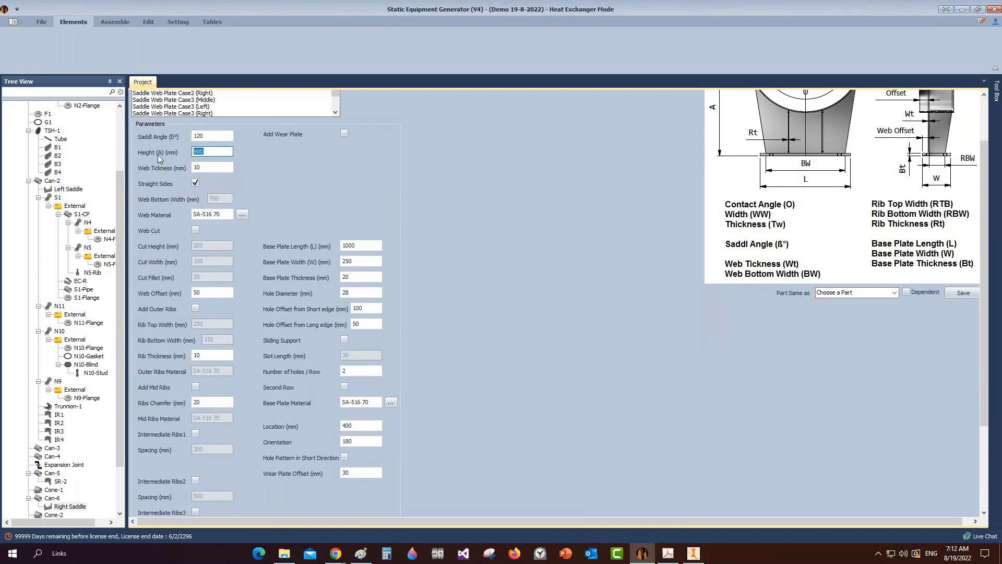
Step: Check the saddle support height in the PDF drawing and set the right saddle's Height (A) to 1267.5 mm
click(670, 554)
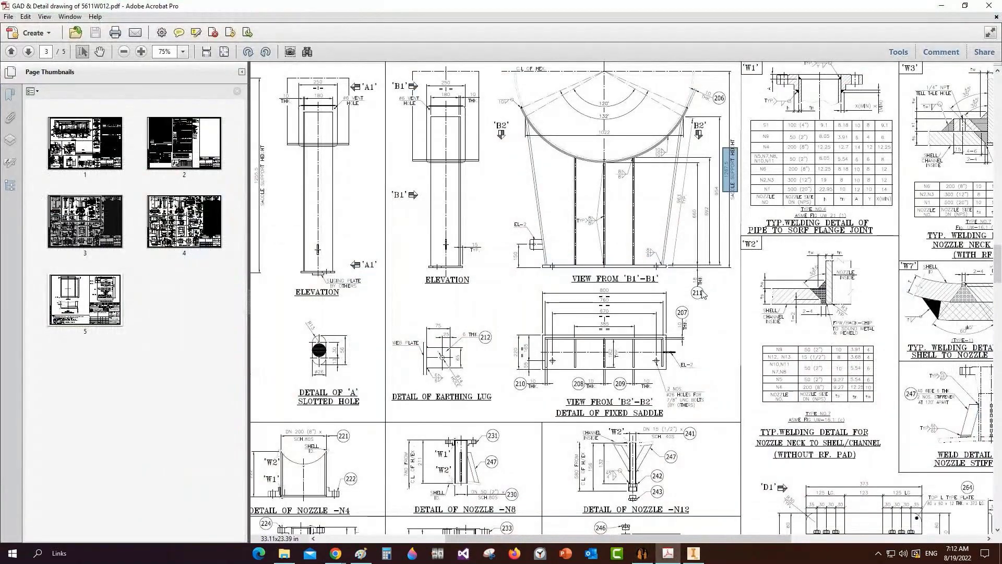
click(638, 559)
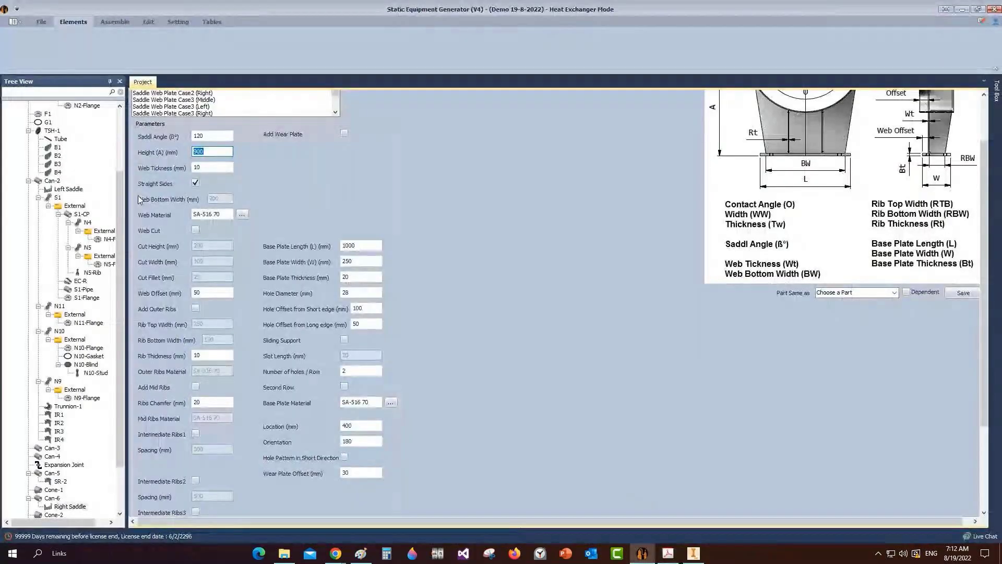
text(1267.5)
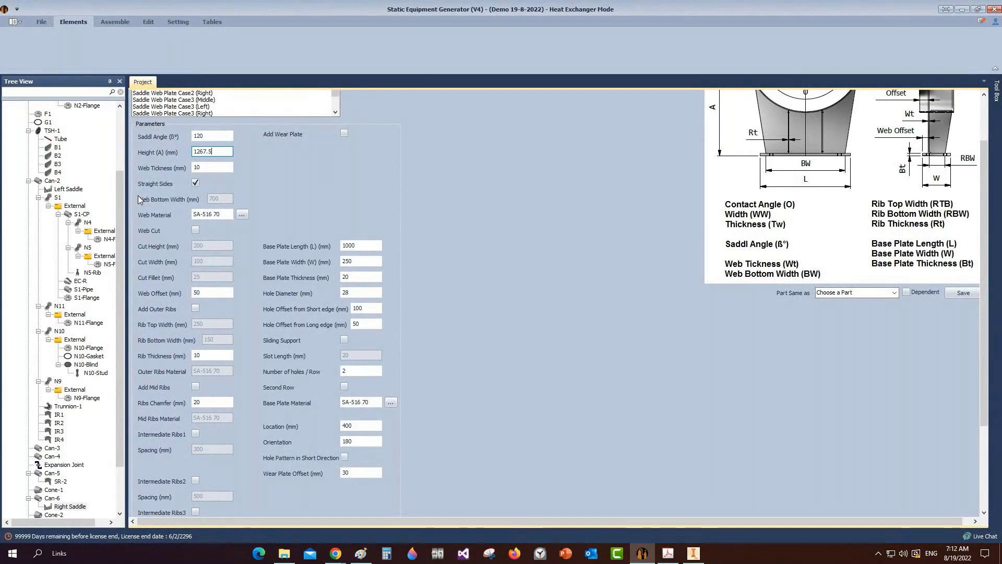
Step: Add a wear plate to the right saddle with a 132° contact angle and a width of 250 mm
click(343, 135)
click(349, 150)
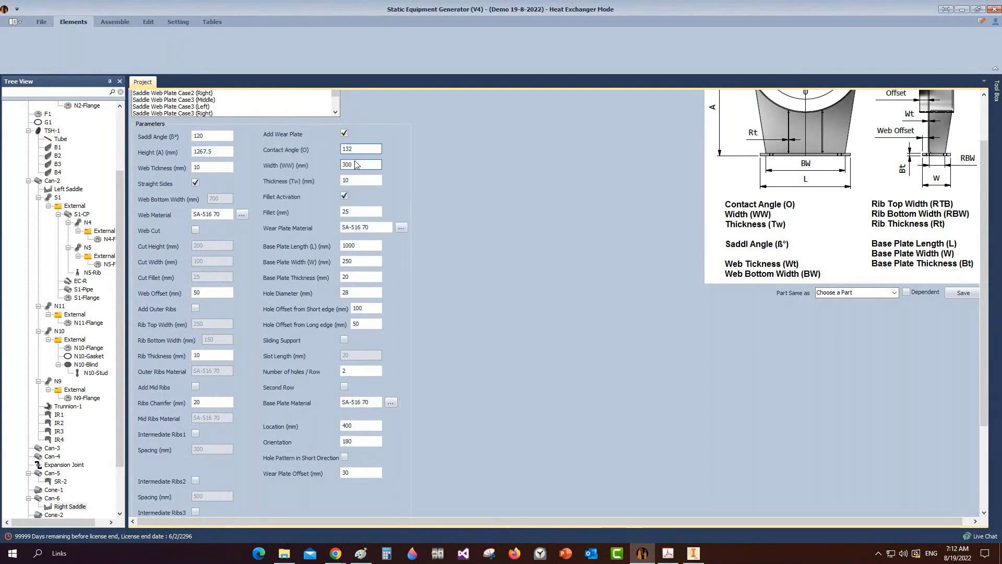
click(356, 165)
text(25)
key(Tab)
key(Tab)
key(Tab)
key(Tab)
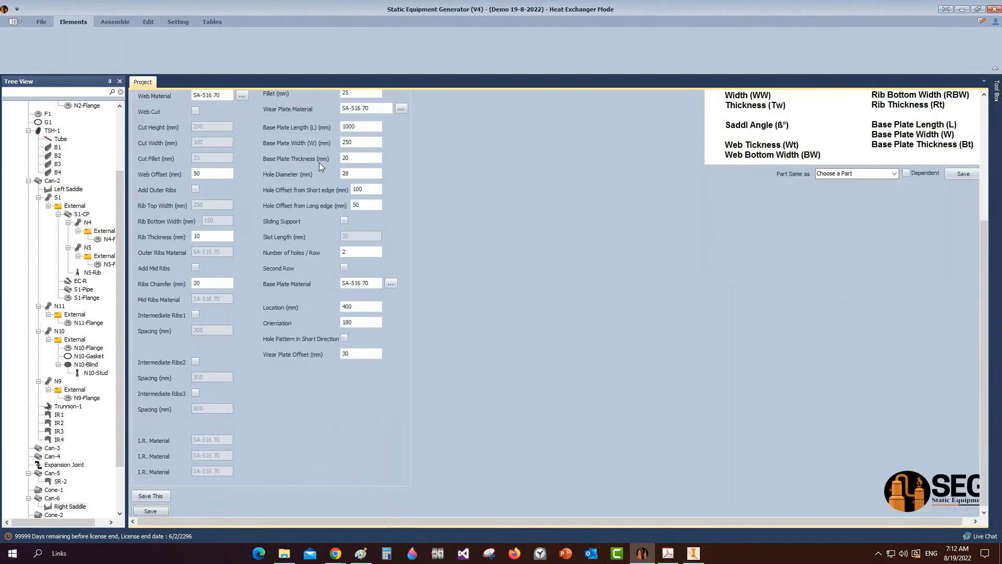
Step: Set the saddle's base plate length to 800 mm, width to 220 mm and thickness to 18 mm
key(Tab)
text(800)
key(Tab)
text(220)
key(Tab)
text(18)
Step: Set the base plate hole diameter to 26 mm, short and long edge offsets to 65 and 165 mm, and the saddle location to 905 mm
key(Tab)
text(26)
key(Tab)
text(65)
key(Tab)
text(165)
click(349, 306)
click(354, 358)
Step: Consult the fixed saddle detail in the PDF, turn off Straight Sides and set the web bottom width to 740 mm
scroll(182, 189, up, 2)
click(195, 300)
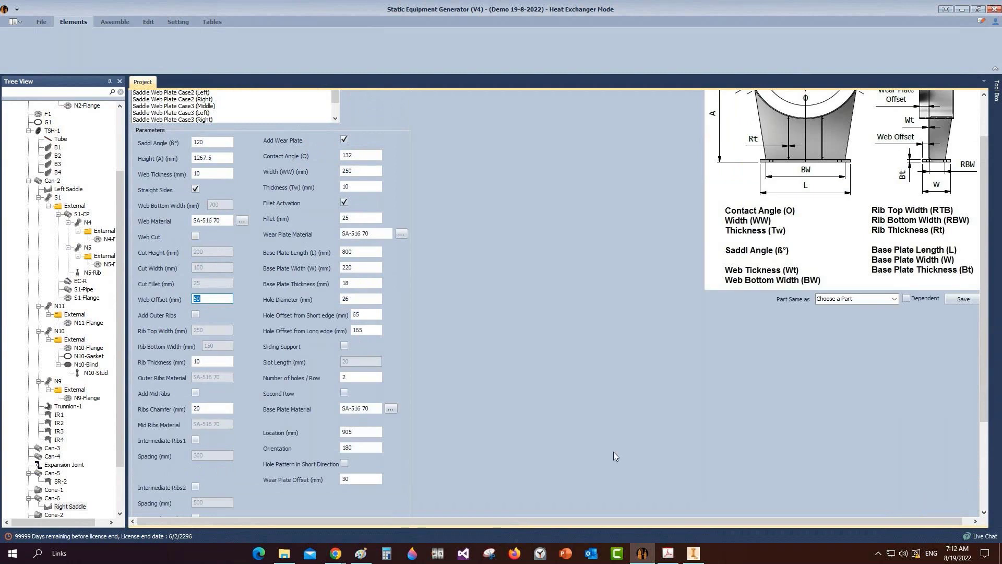
click(668, 558)
ctrl+scroll(583, 270, up, 2)
drag(538, 258, 736, 272)
double_click(622, 325)
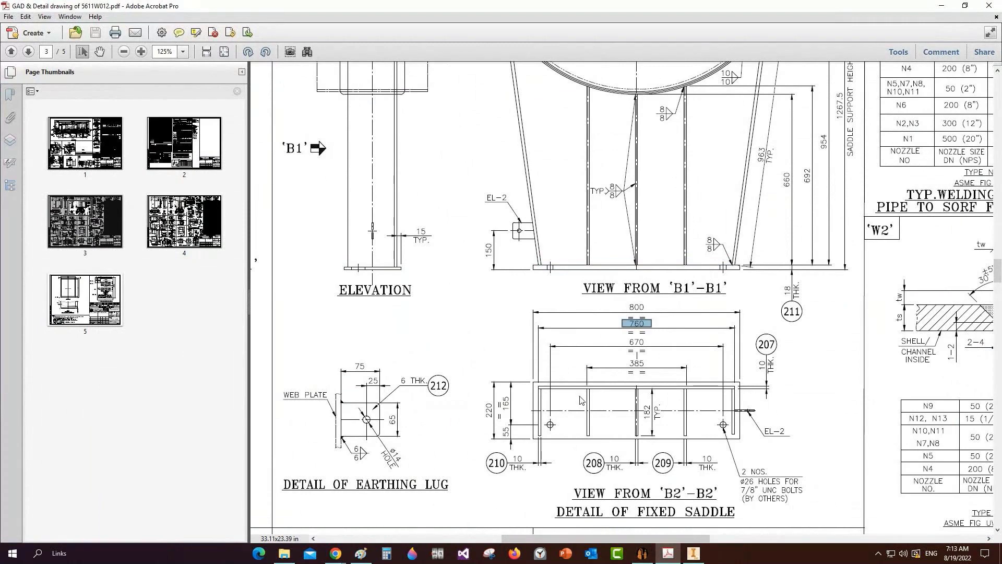
click(651, 556)
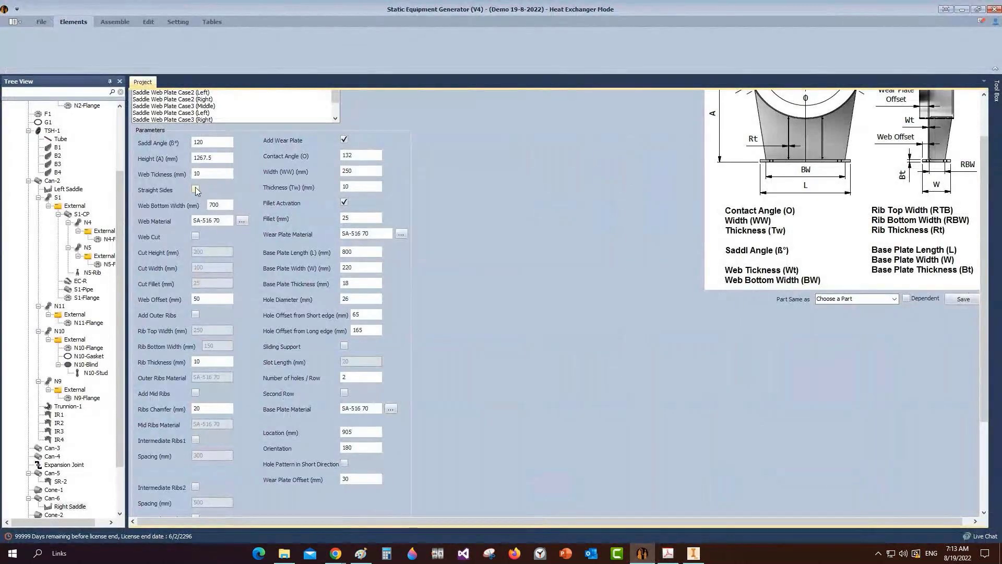
key(Tab)
text(74)
Step: Add outer ribs with top and bottom widths of 190 mm, and set the web offset to 15 mm
click(195, 313)
click(166, 301)
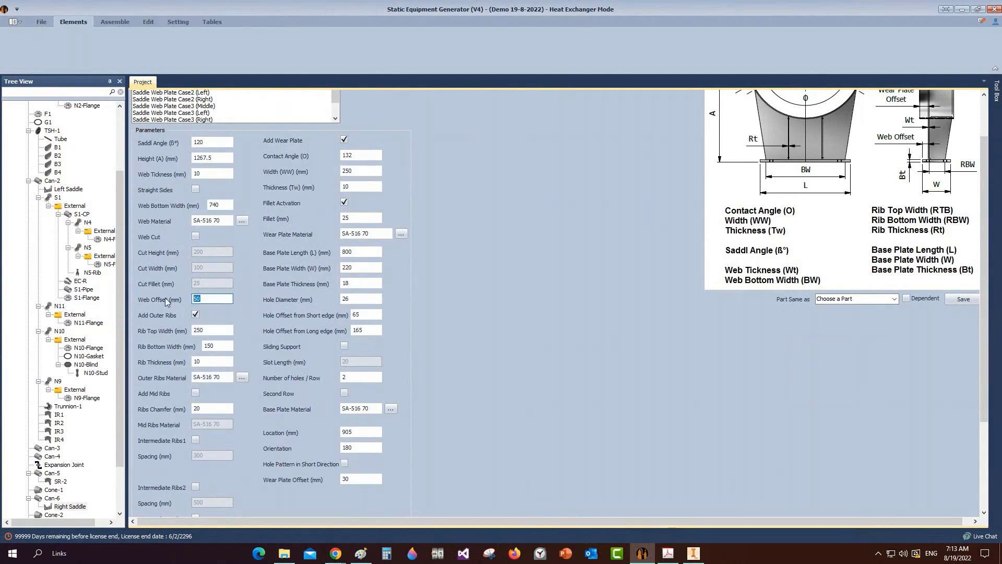
text(15)
key(BackSpace)
key(BackSpace)
key(BackSpace)
text(190)
key(Tab)
text(190)
Step: Add mid ribs and a first set of intermediate ribs spaced 385 mm as in the PDF drawing, and save the saddle
click(197, 393)
click(195, 440)
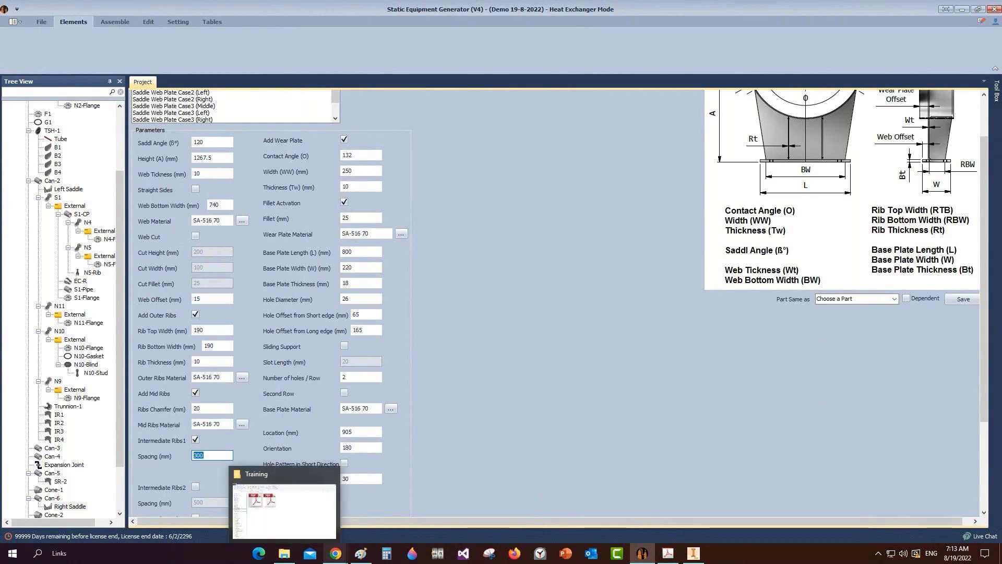
mouse_move(638, 552)
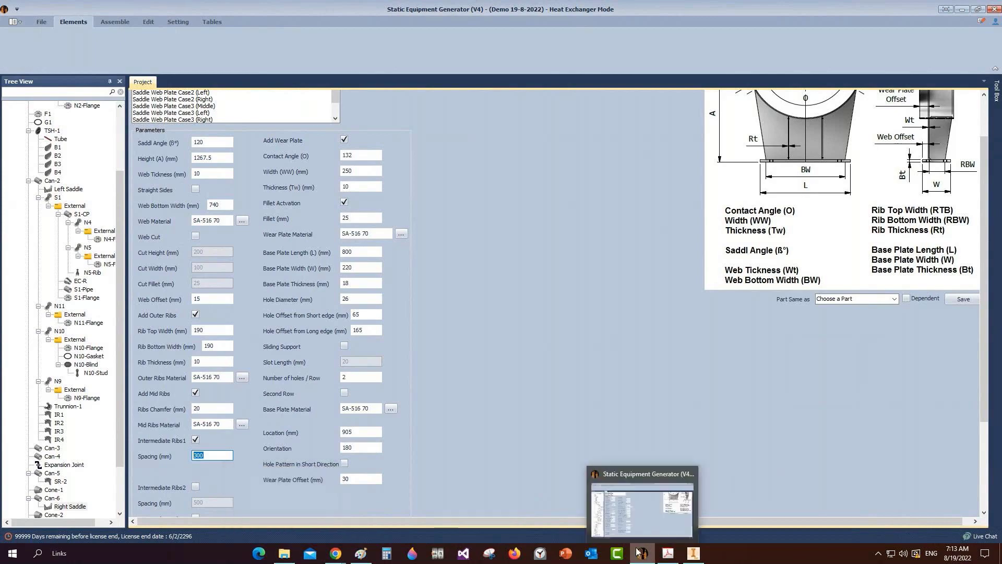
click(668, 552)
drag(619, 353, 656, 376)
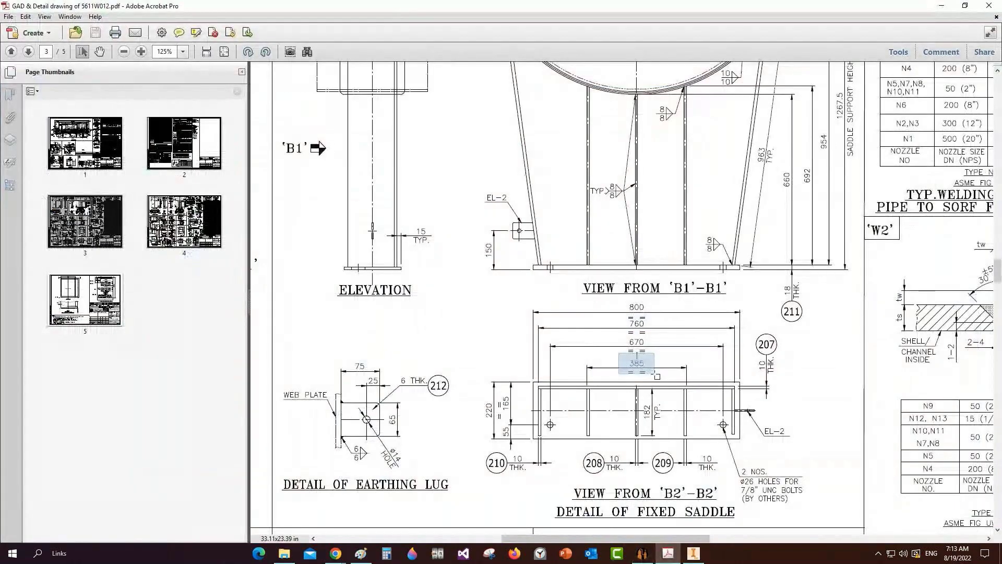
click(642, 552)
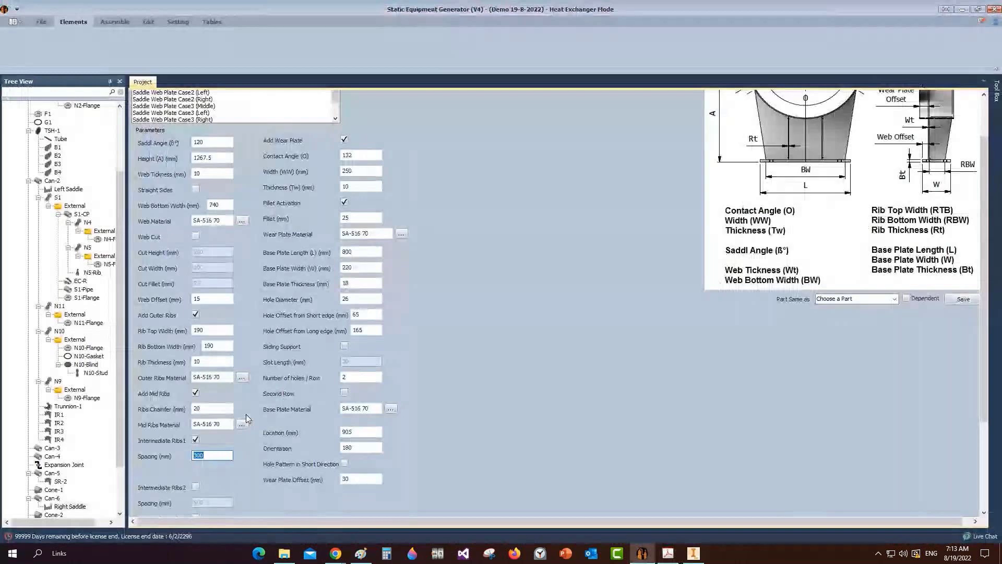
text(385)
scroll(150, 513, down, 2)
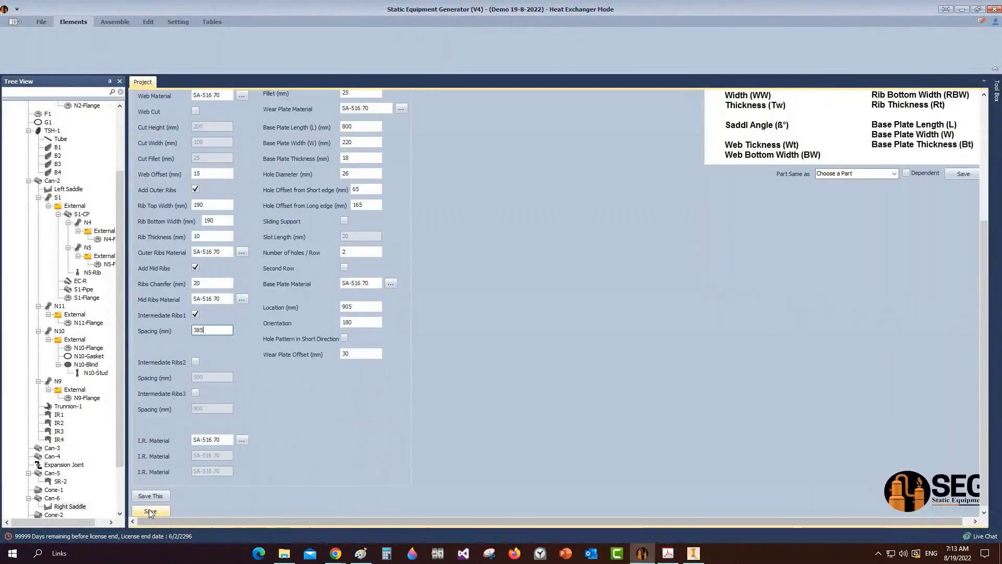
click(149, 510)
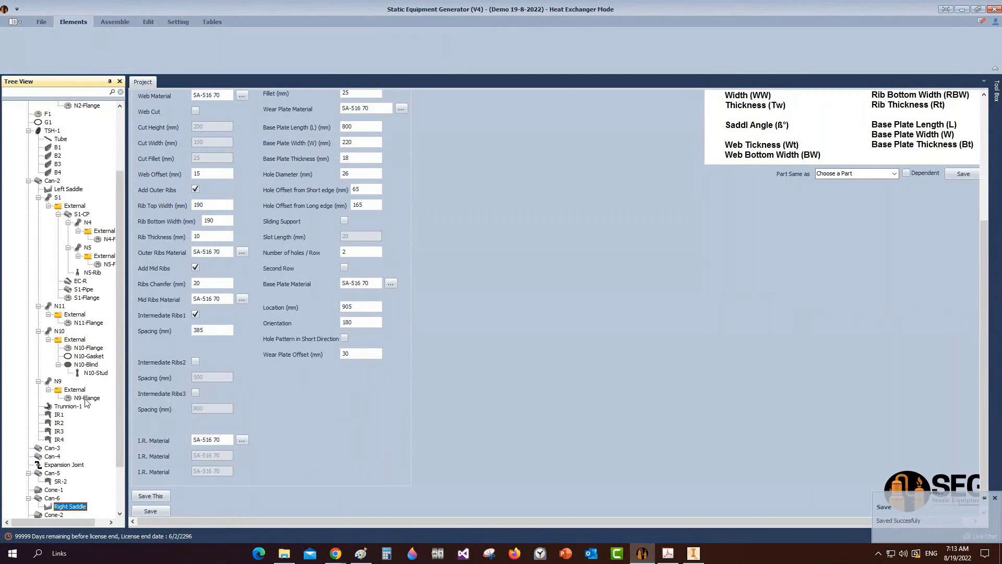
Step: Check nozzle N8 on the PDF elevation drawing and add a shell nozzle named N8 to Can-6
scroll(60, 498, down, 2)
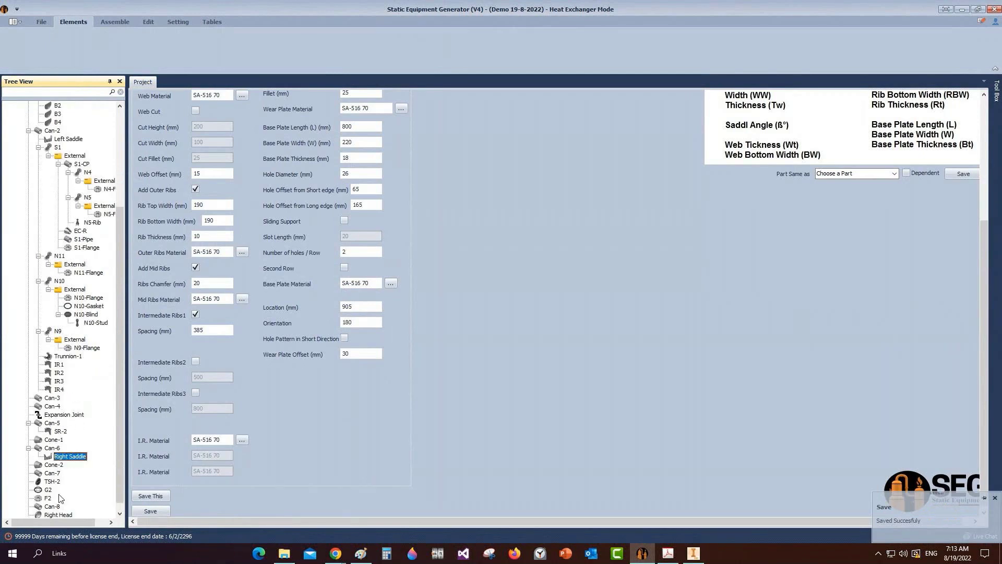
click(52, 449)
mouse_move(642, 553)
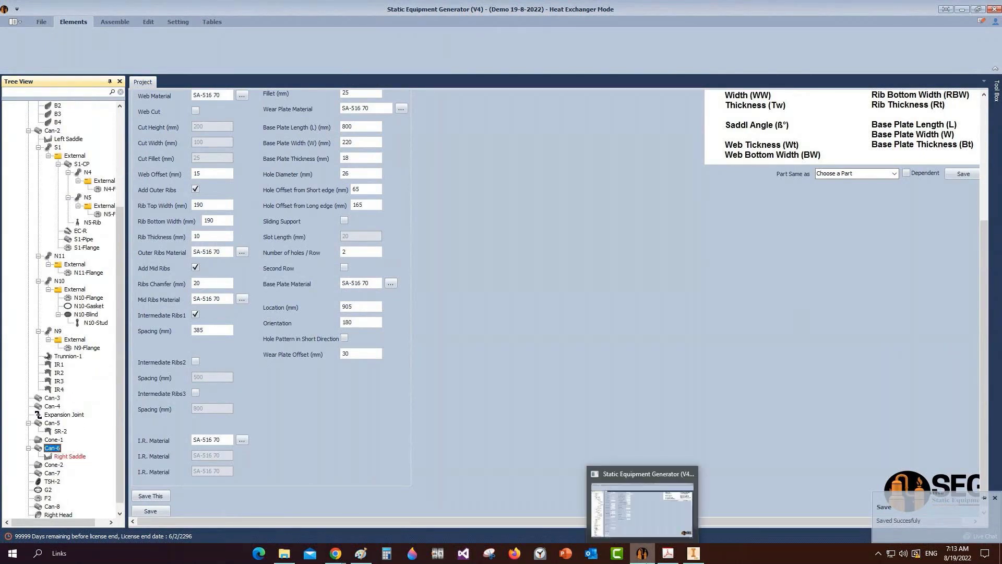
click(668, 553)
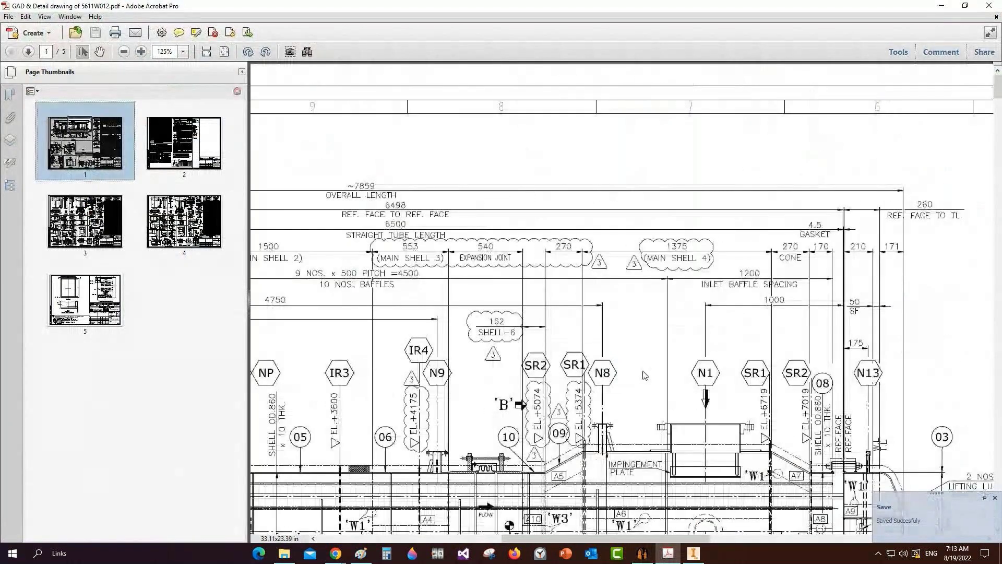
middle_drag(644, 374, 633, 372)
click(652, 500)
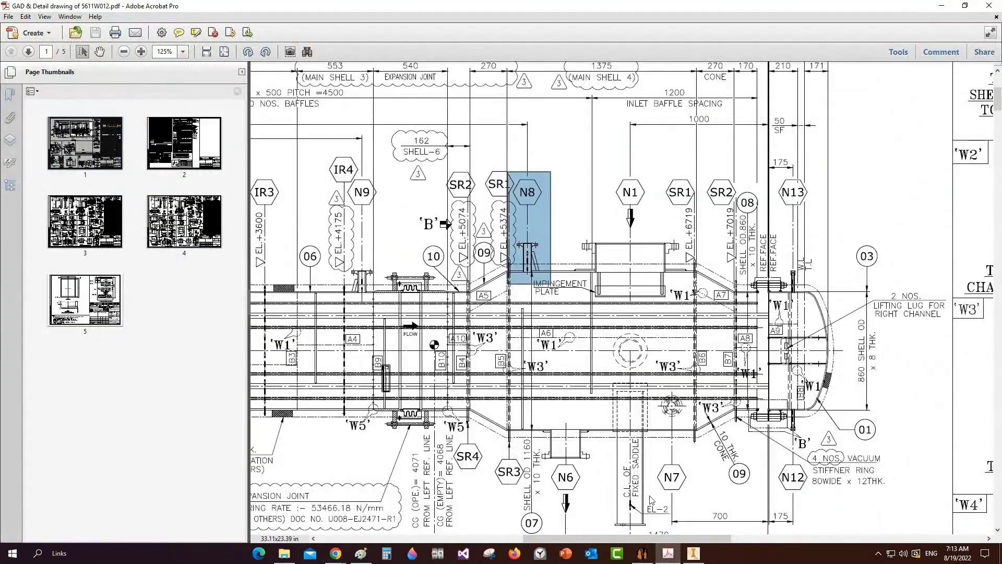
click(642, 553)
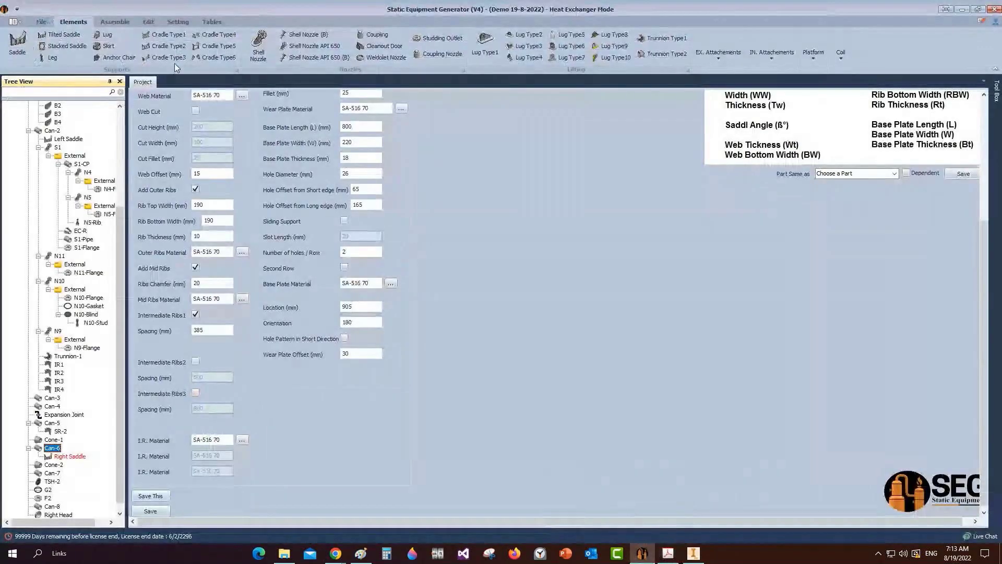
click(259, 44)
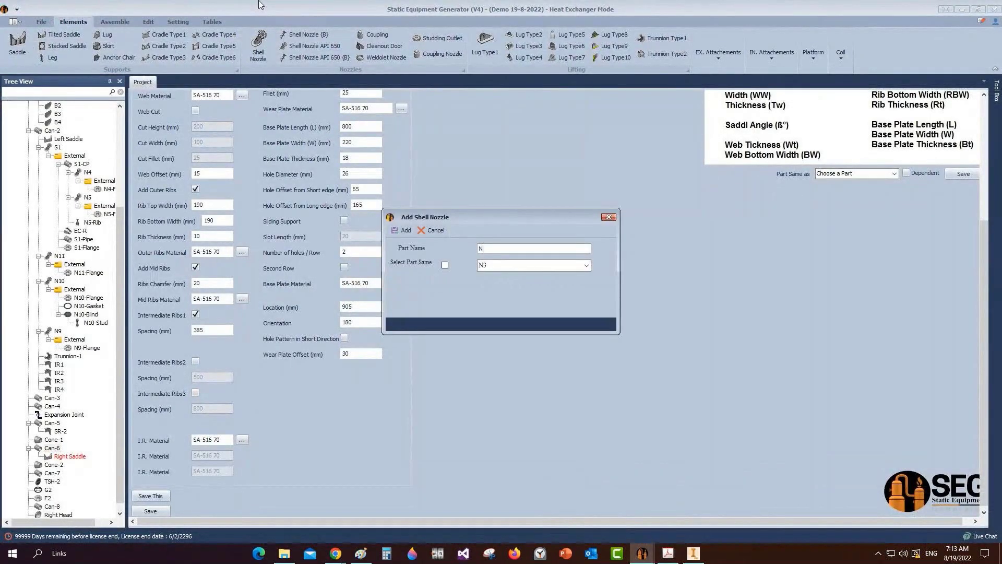
text(N8)
click(402, 230)
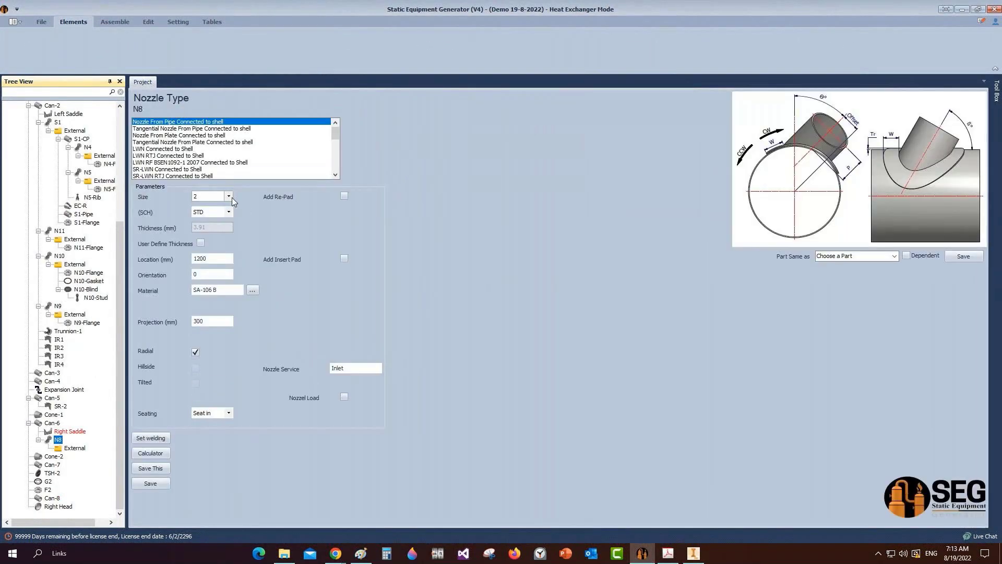
Step: Set nozzle N8's pipe schedule to 80S and save the nozzle
click(228, 211)
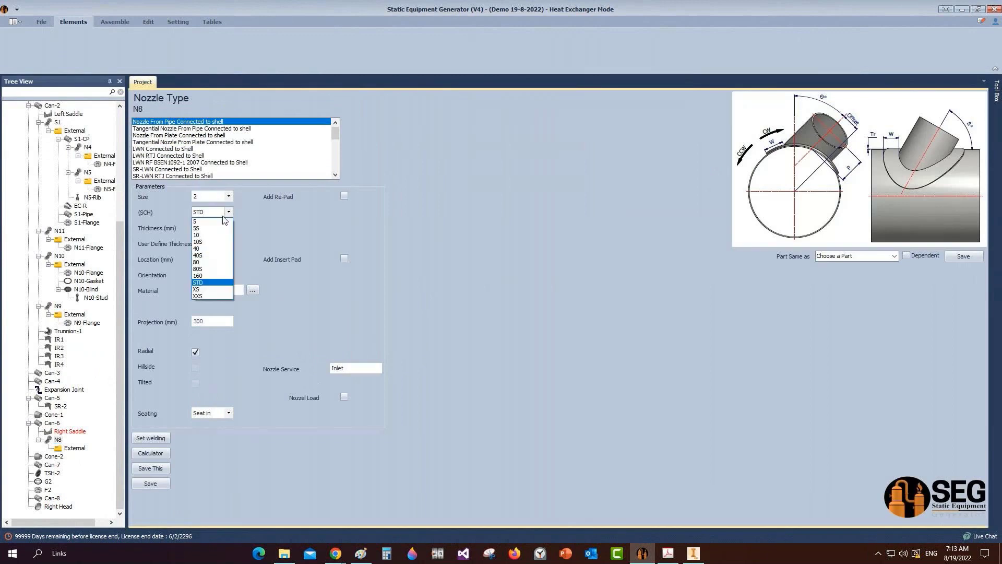
click(208, 269)
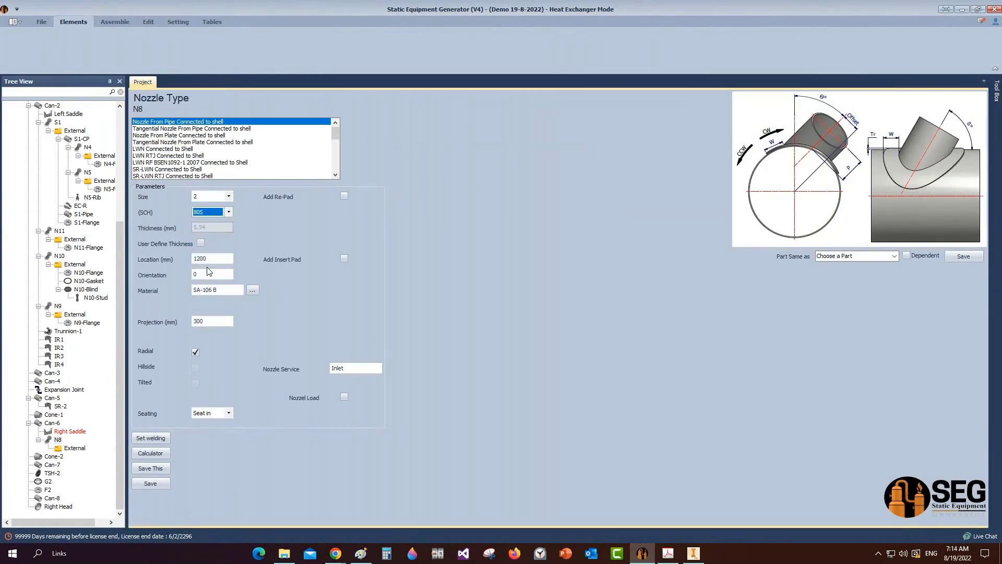
click(148, 482)
Step: Add a flange named N8-Flange to the External node of nozzle N8
click(75, 507)
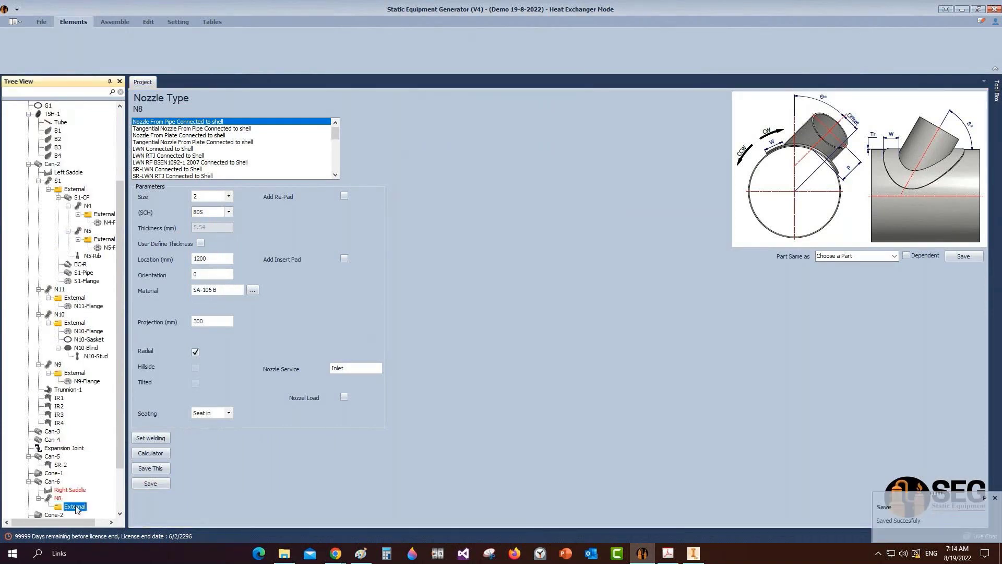
click(155, 48)
text(N)
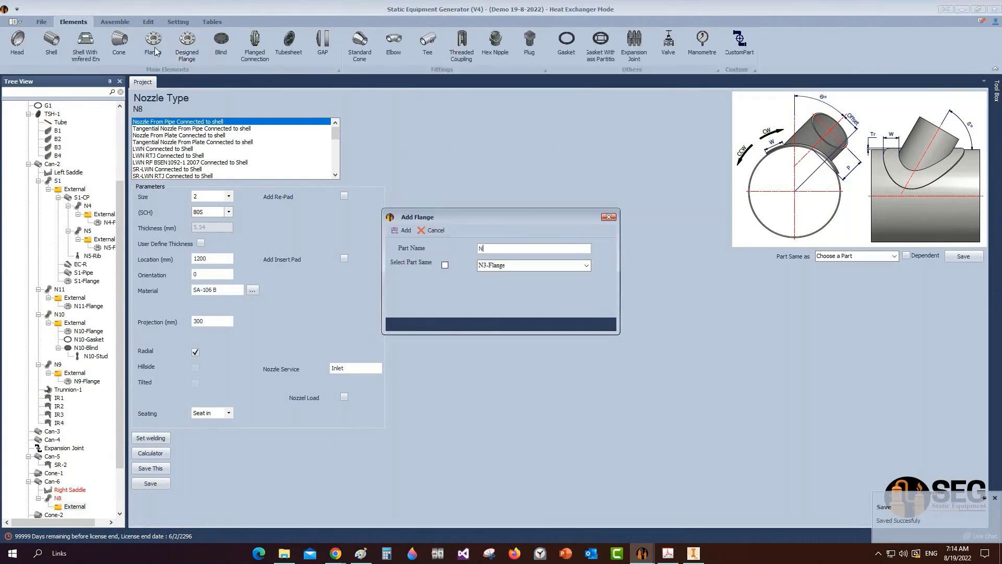
text(8-Flange)
key(Return)
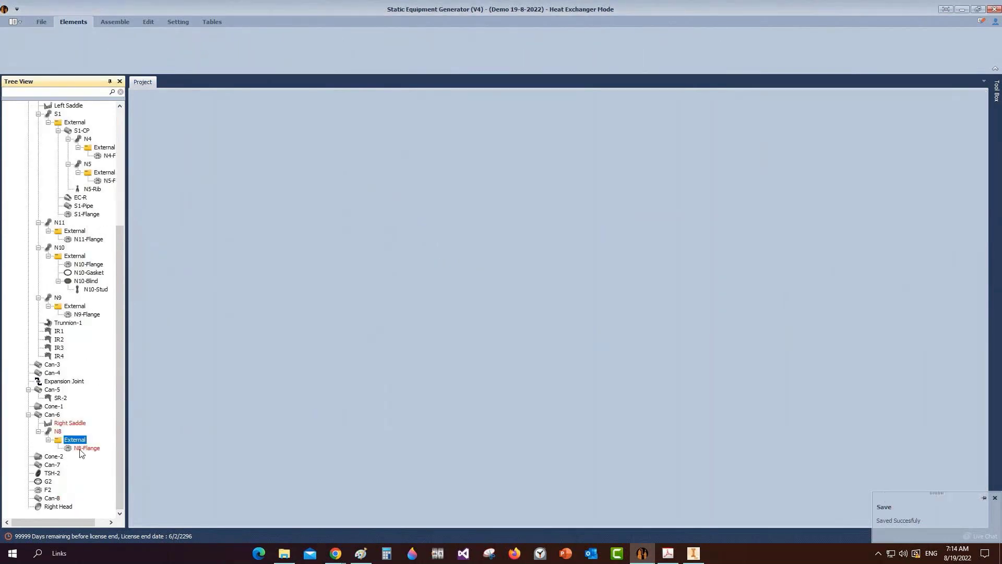
Step: Make N8-Flange the same as N11-Flange and save it
click(83, 448)
click(895, 236)
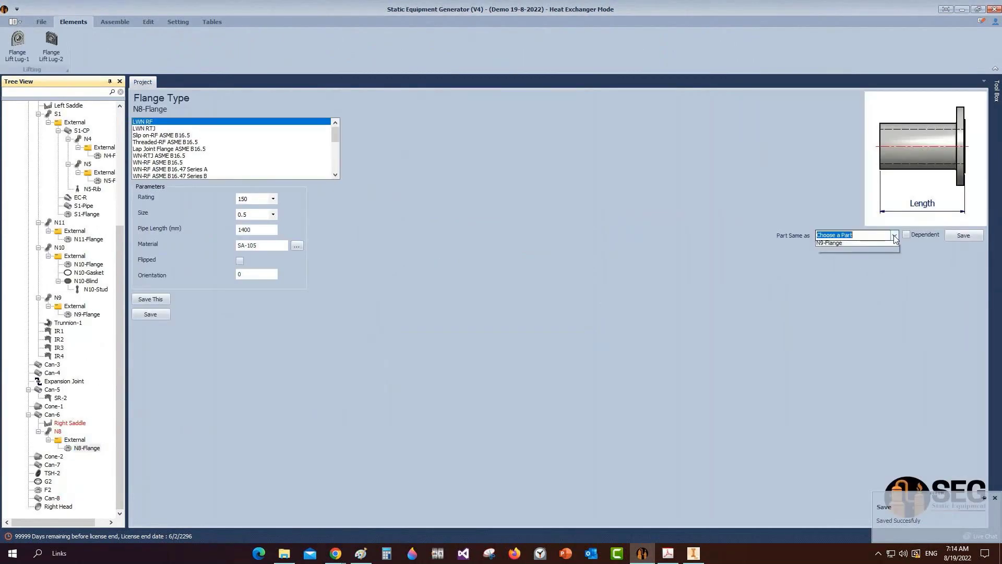
click(855, 288)
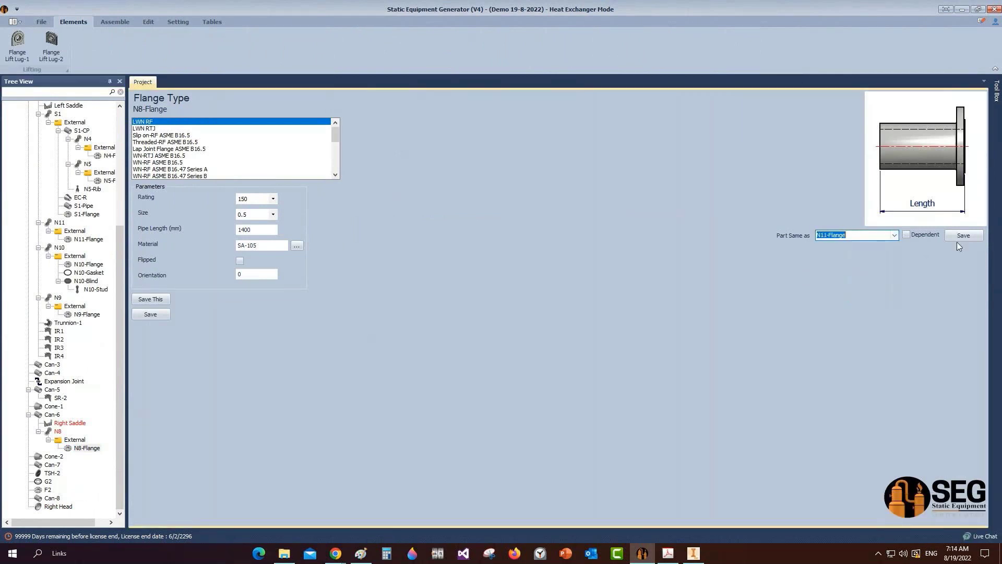
click(963, 235)
click(500, 284)
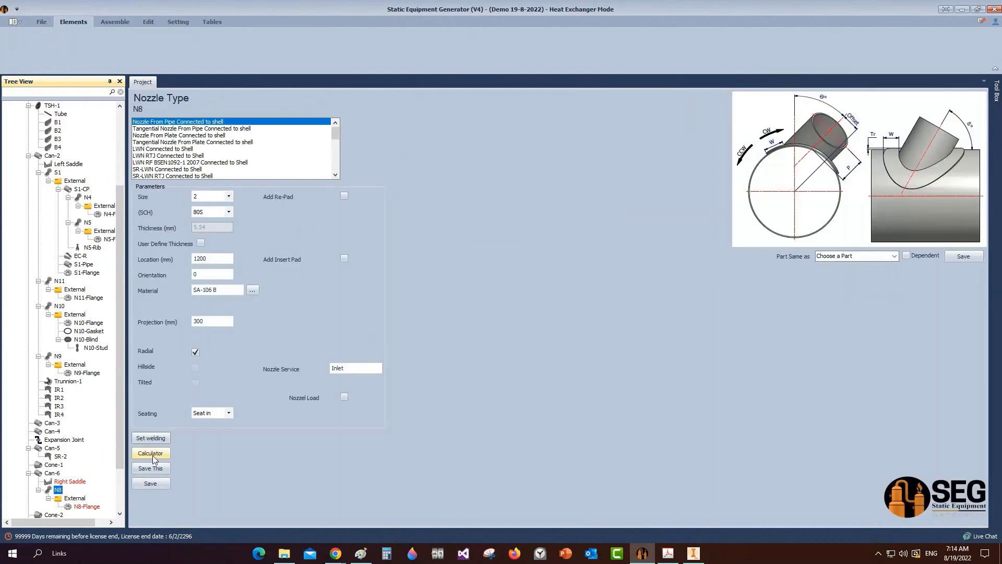
Step: Look up nozzle N8's centreline projection on the PDF drawing, set Projection from V.C.L to 780 mm in the nozzle calculator and save
click(152, 454)
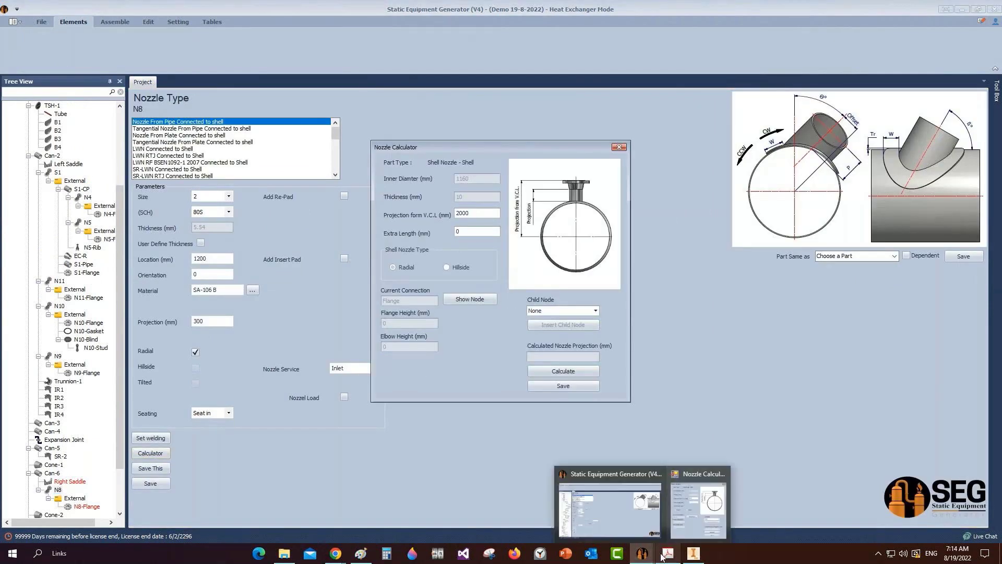
click(664, 553)
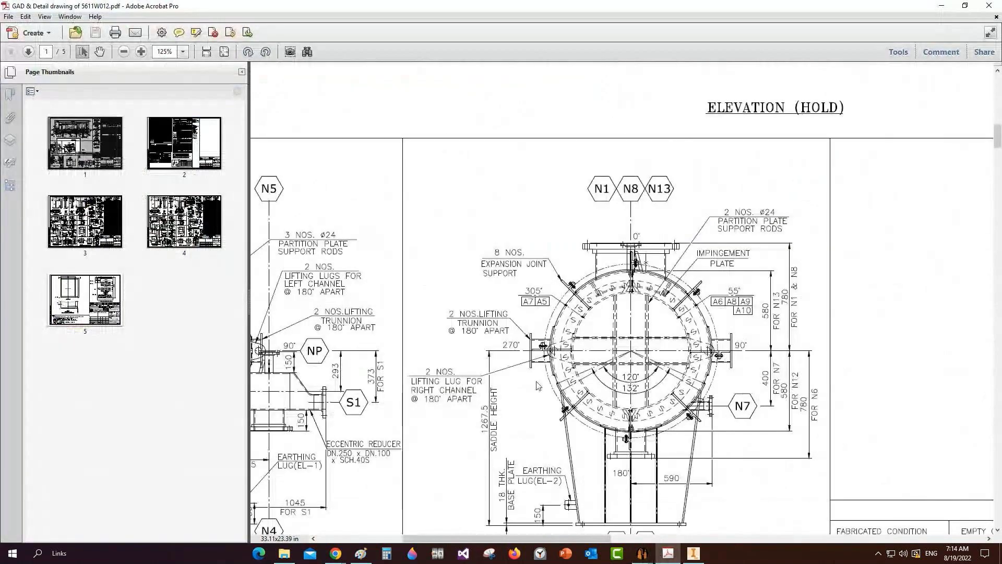
double_click(786, 295)
scroll(754, 228, up, 3)
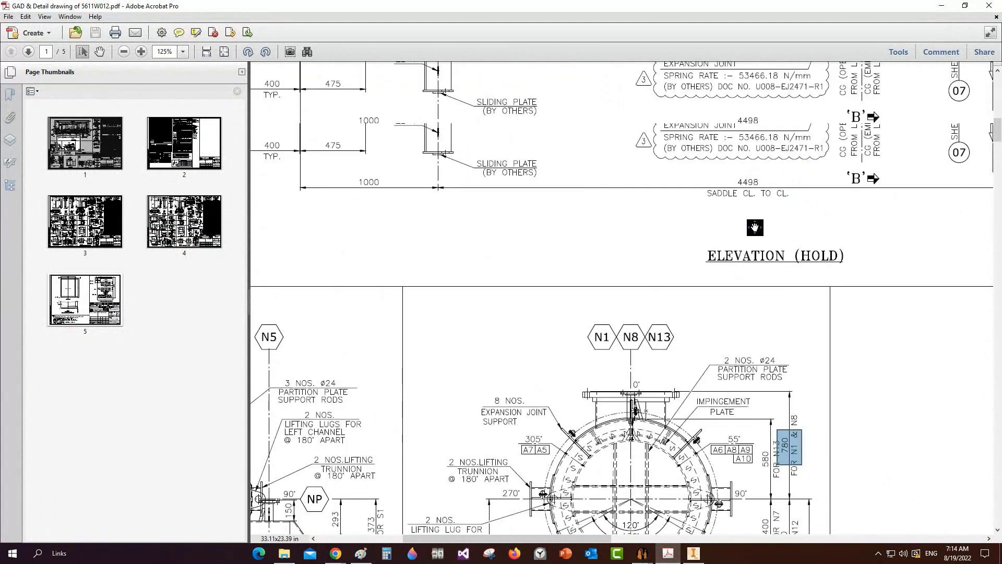
scroll(754, 227, up, 6)
drag(772, 213, 592, 258)
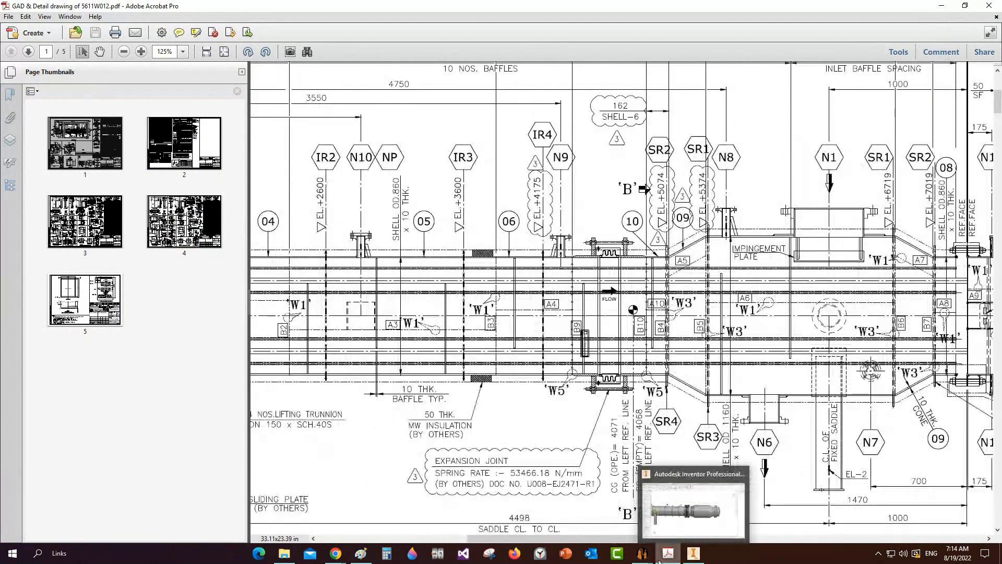
click(642, 552)
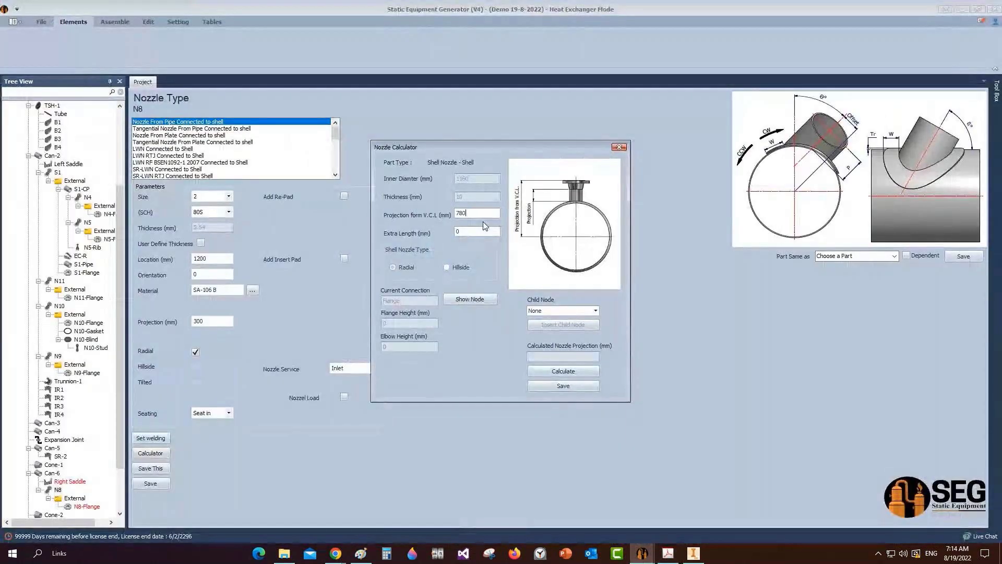
click(559, 384)
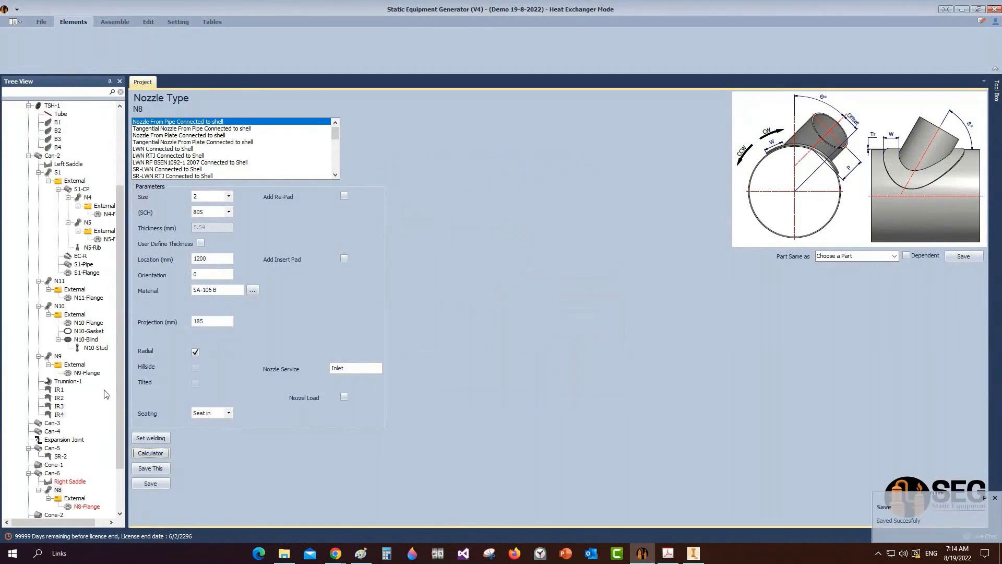
Step: Add a shell nozzle named N1 to Can-6 and open its parameters
scroll(57, 412, down, 3)
click(52, 414)
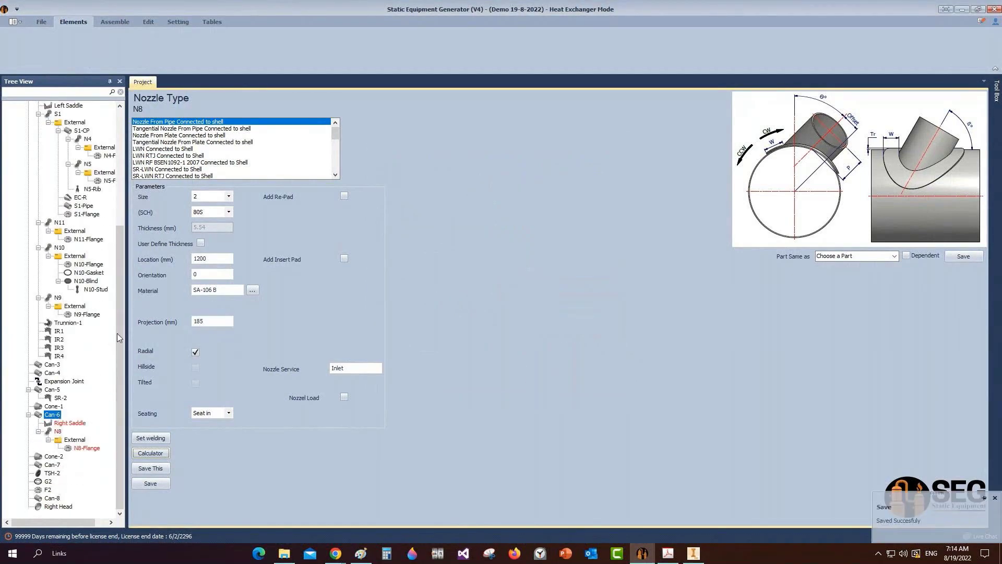
click(263, 43)
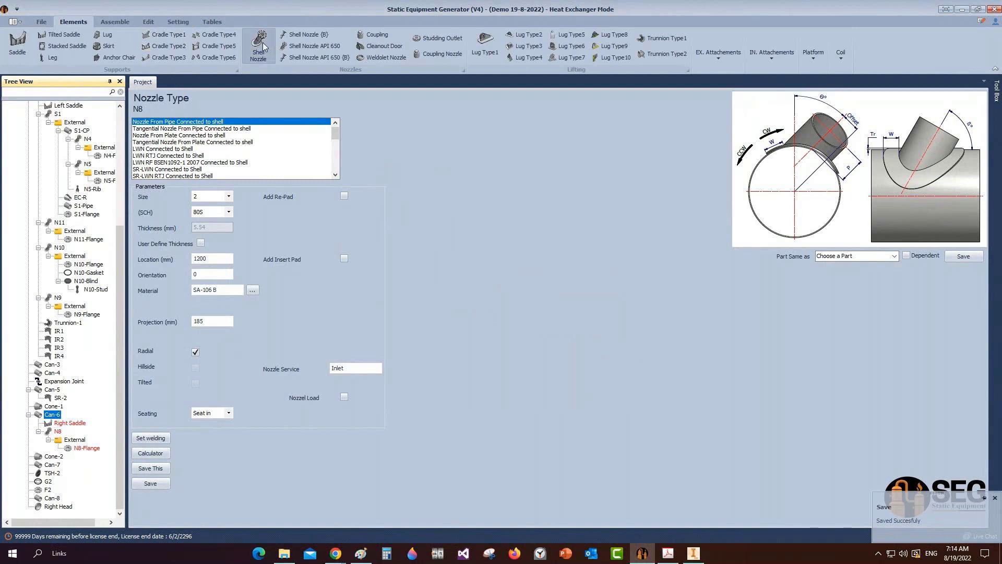
text(N1)
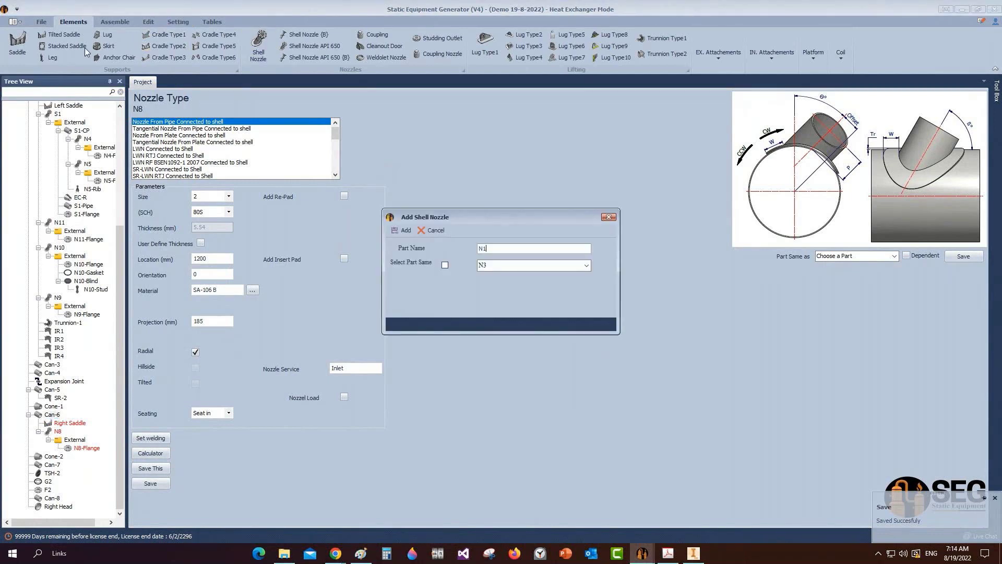
key(Return)
click(56, 439)
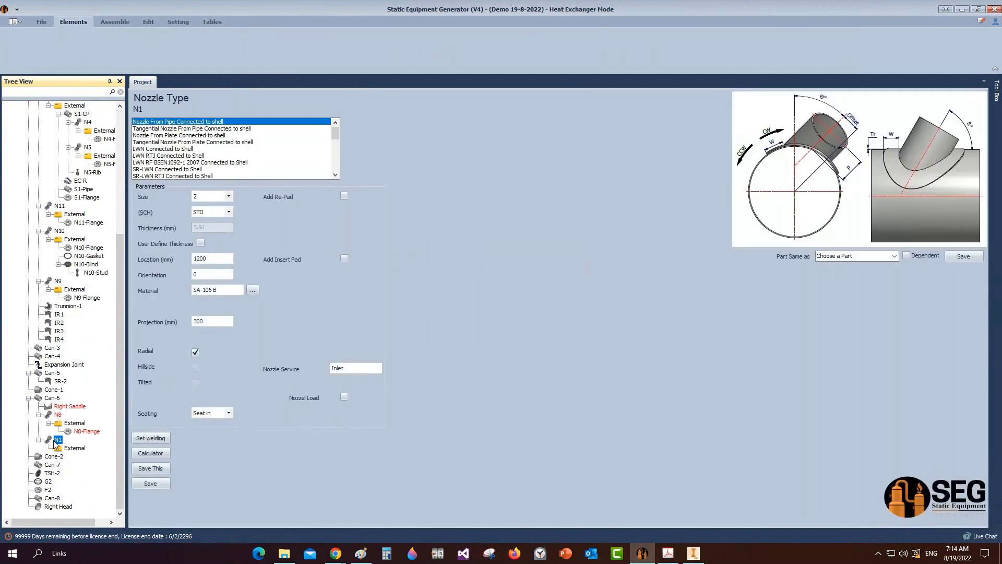
Step: Check nozzle N1's location on the PDF elevation and its size and neck thickness in the nozzle schedule
click(669, 553)
scroll(459, 515, right, 5)
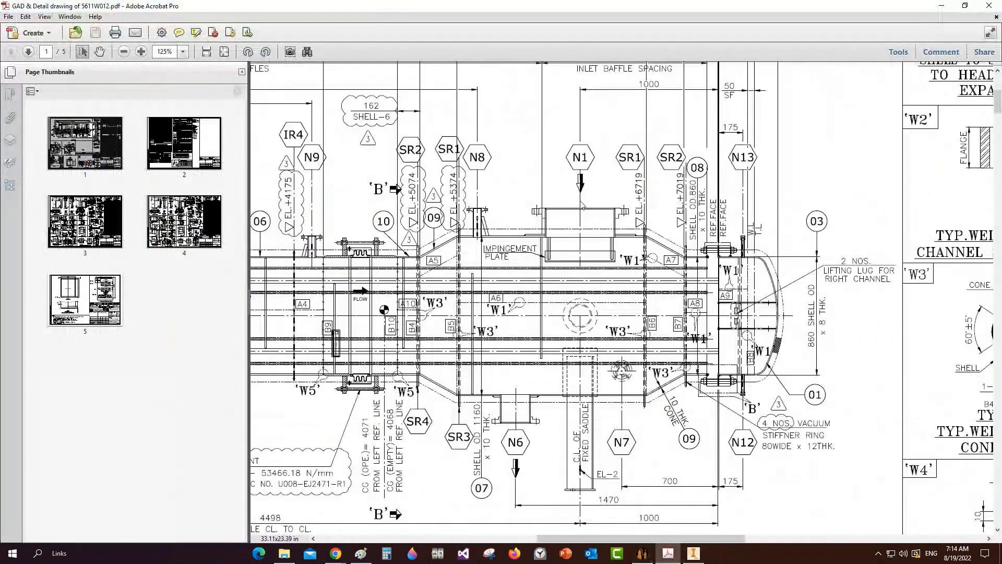
mouse_move(583, 206)
middle_down()
mouse_move(620, 379)
mouse_move(633, 278)
middle_up()
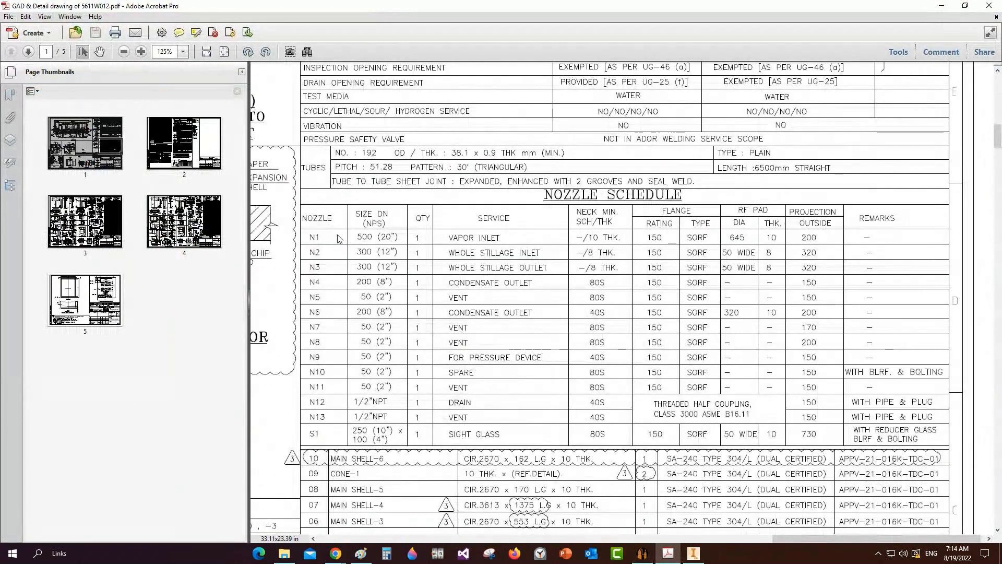
drag(338, 239, 482, 241)
click(572, 235)
drag(572, 234, 627, 245)
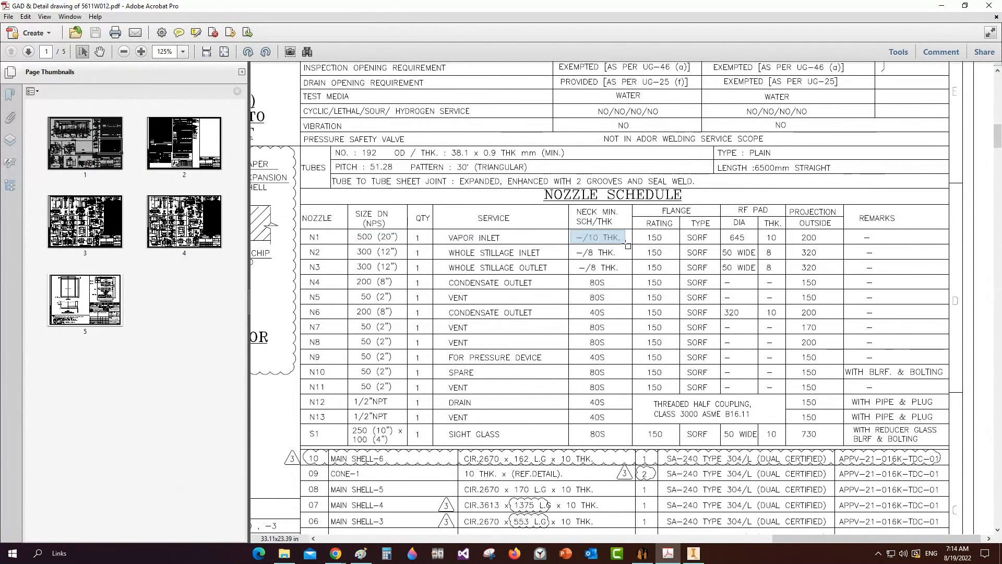
click(642, 552)
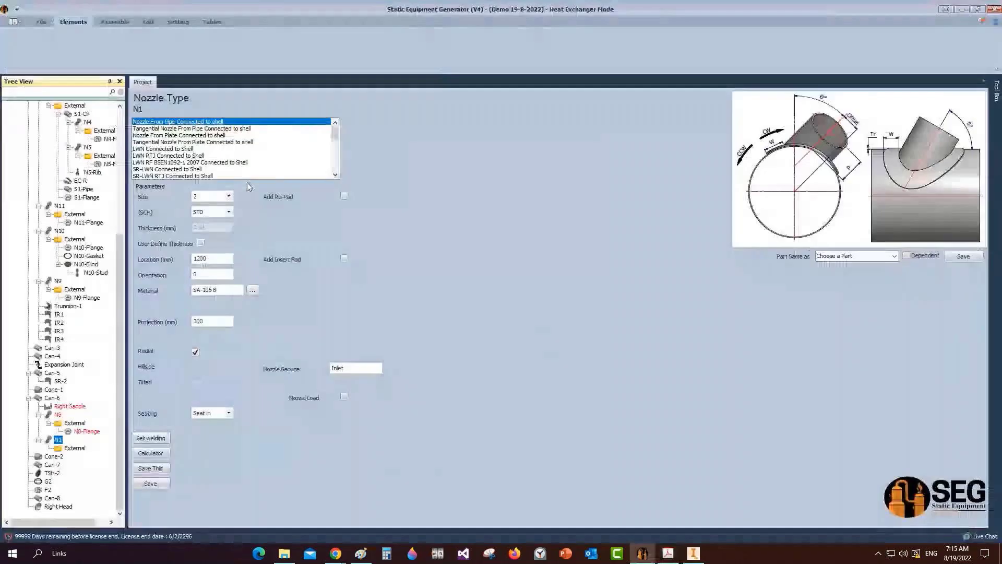
Step: Define N1 as a Nozzle From Plate Connected to shell with 508 mm pipe OD, 10 mm thickness and 905 mm location
click(182, 135)
drag(210, 196, 175, 196)
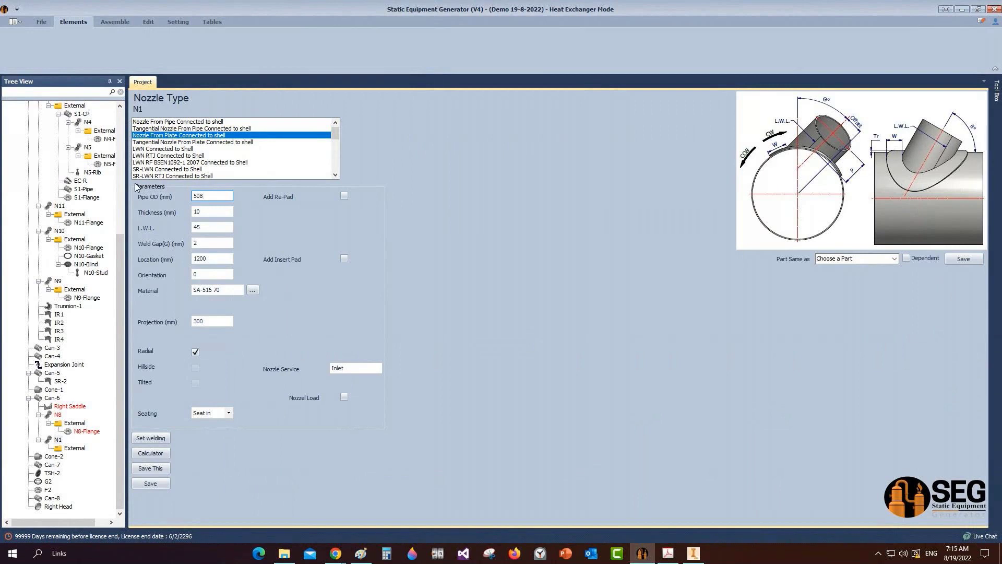
key(Tab)
key(Tab)
key(Tab)
key(Tab)
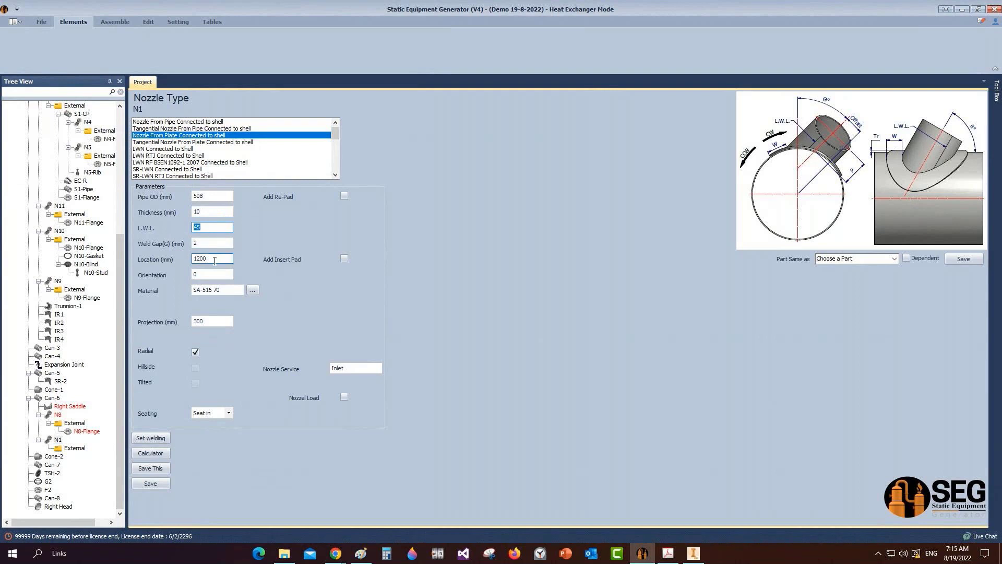
text(905)
key(Tab)
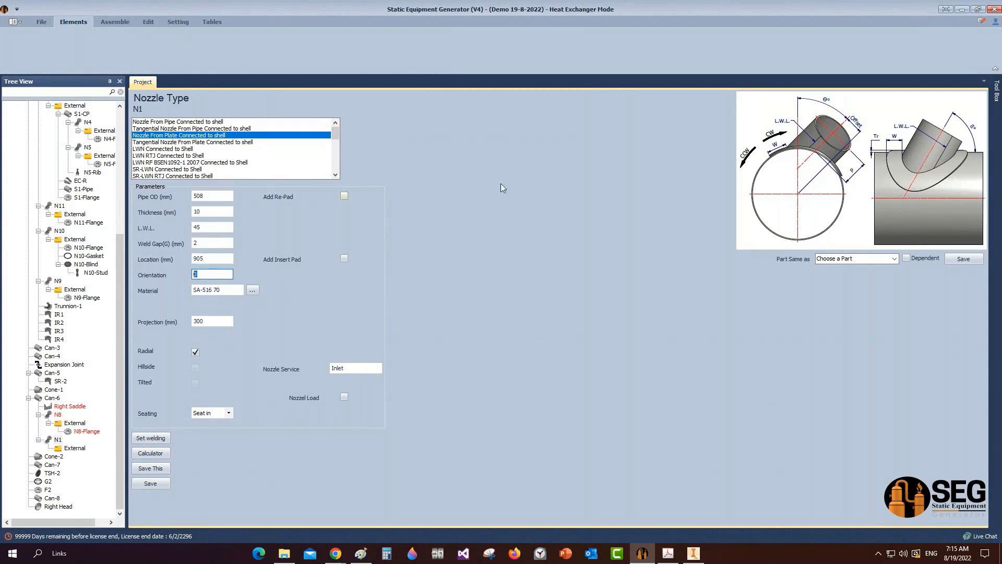
Step: Add a re-pad to N1, check the N1 detail on PDF page 3, set the pad width to 75 mm and save the nozzle
click(346, 198)
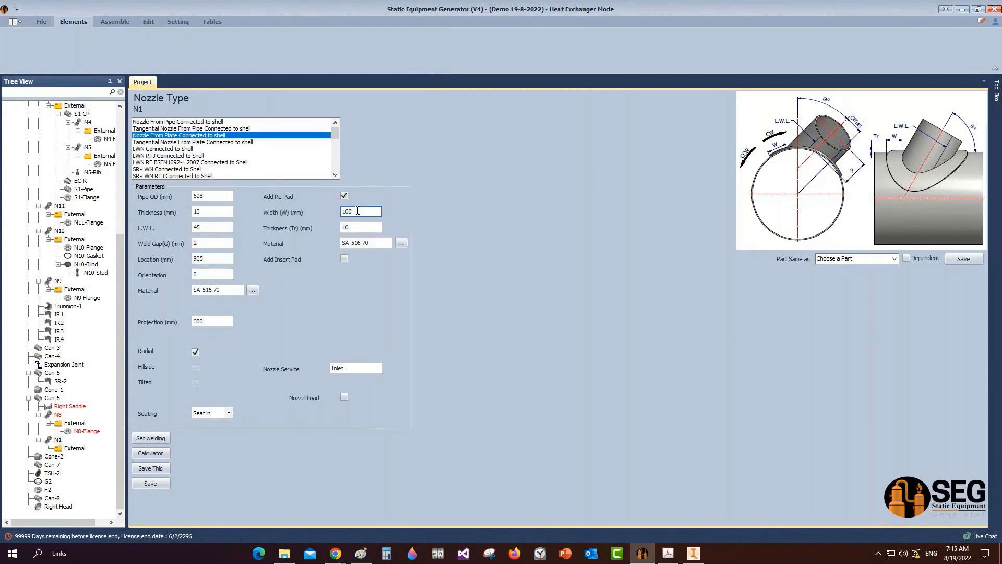
click(667, 554)
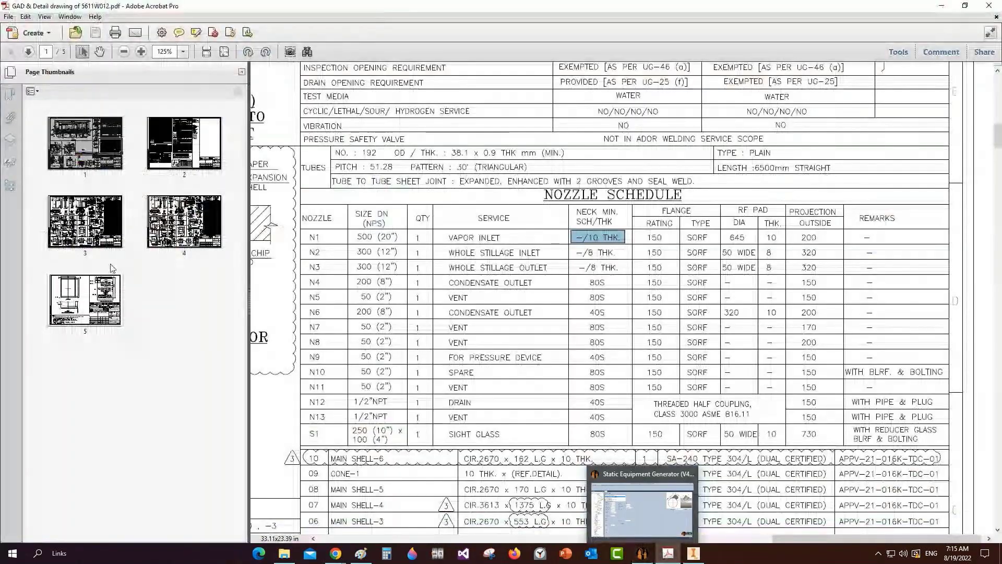
click(99, 238)
click(62, 216)
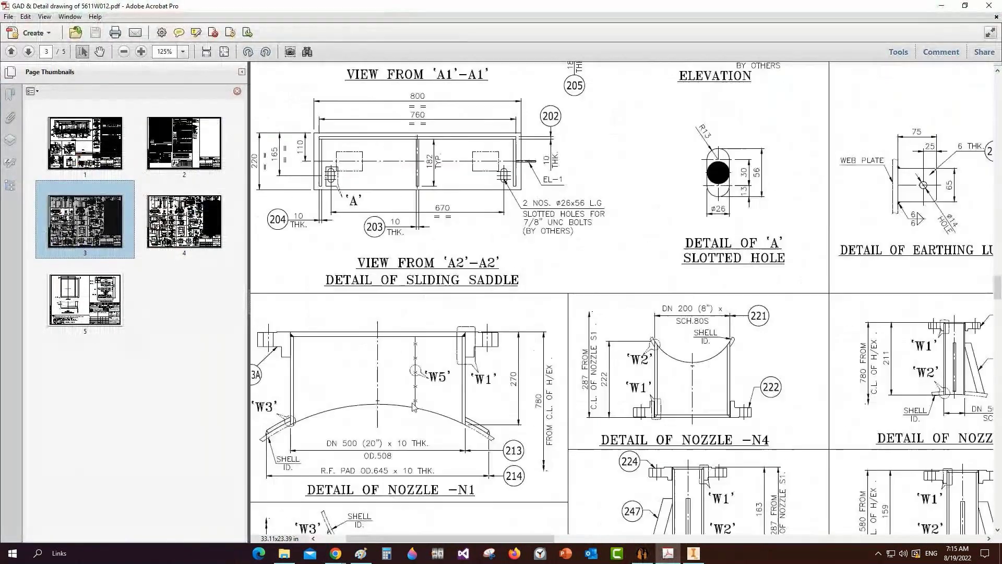
click(58, 217)
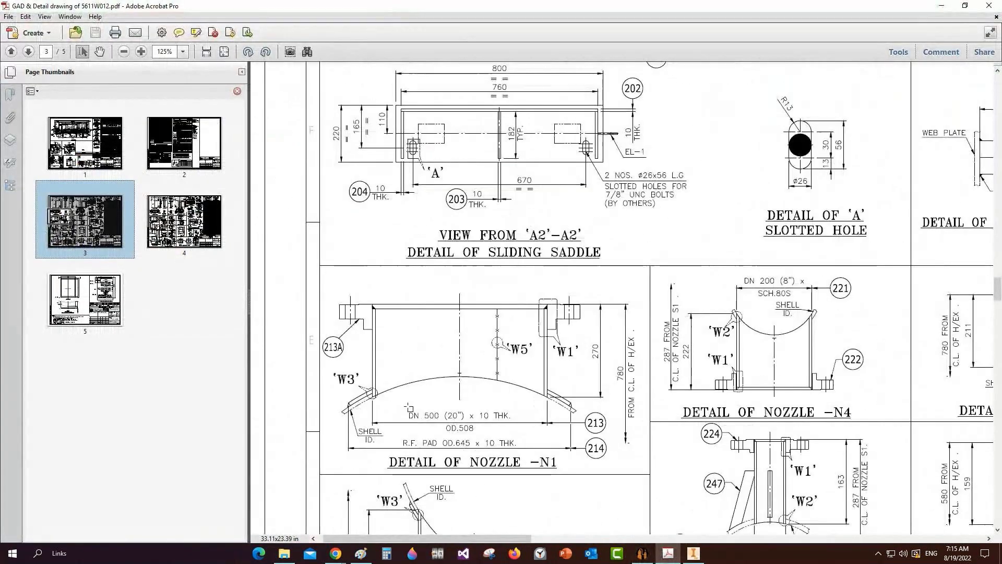
drag(407, 407, 509, 455)
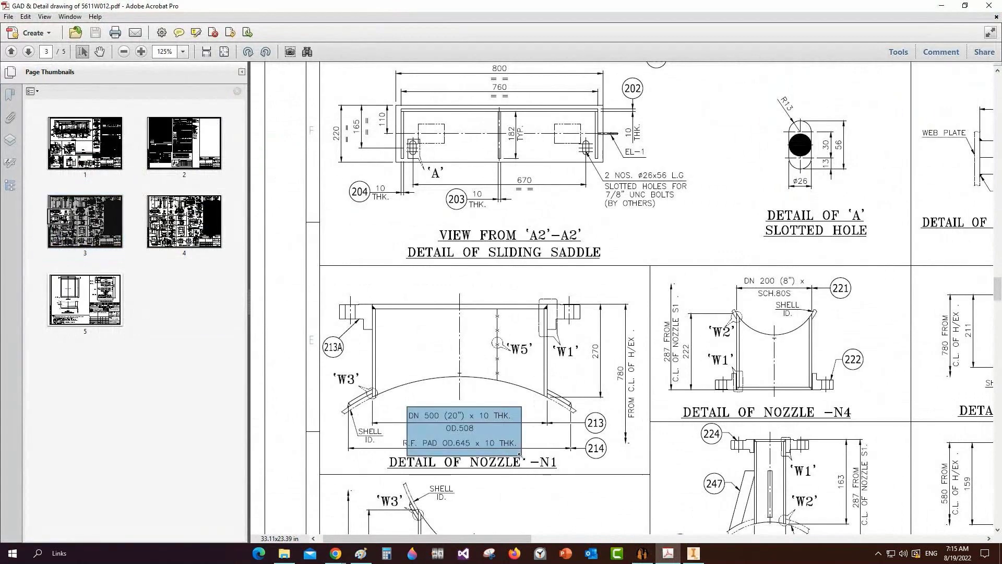
click(642, 552)
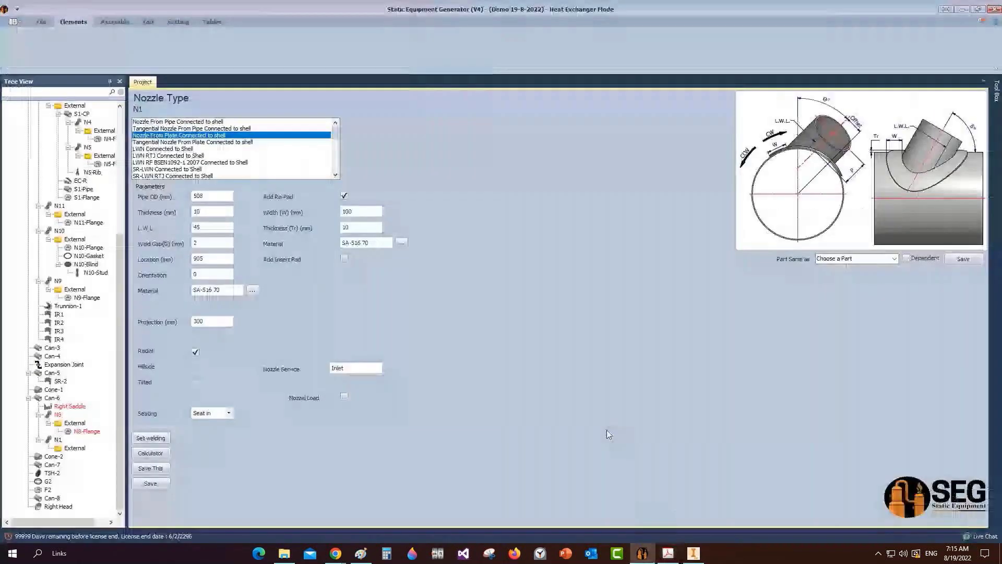
double_click(360, 211)
text(75)
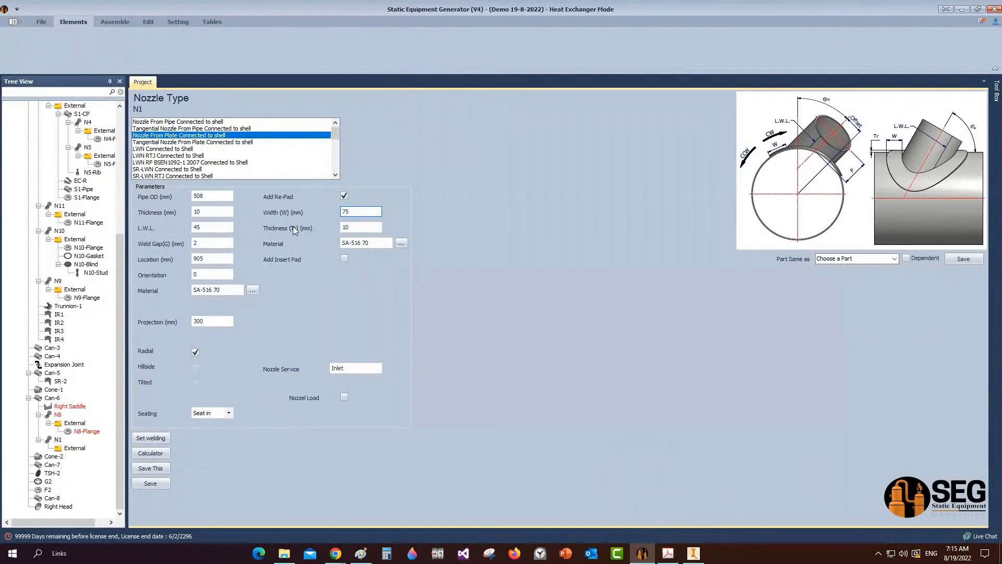
key(Tab)
click(161, 486)
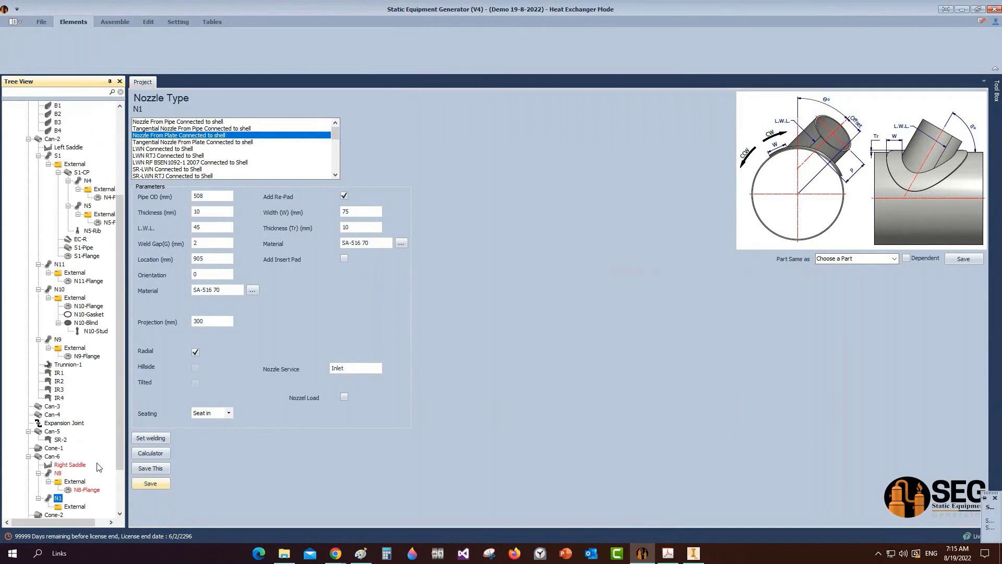
Step: Add a flange named N1-Flange to the External node of nozzle N1
click(73, 21)
click(153, 47)
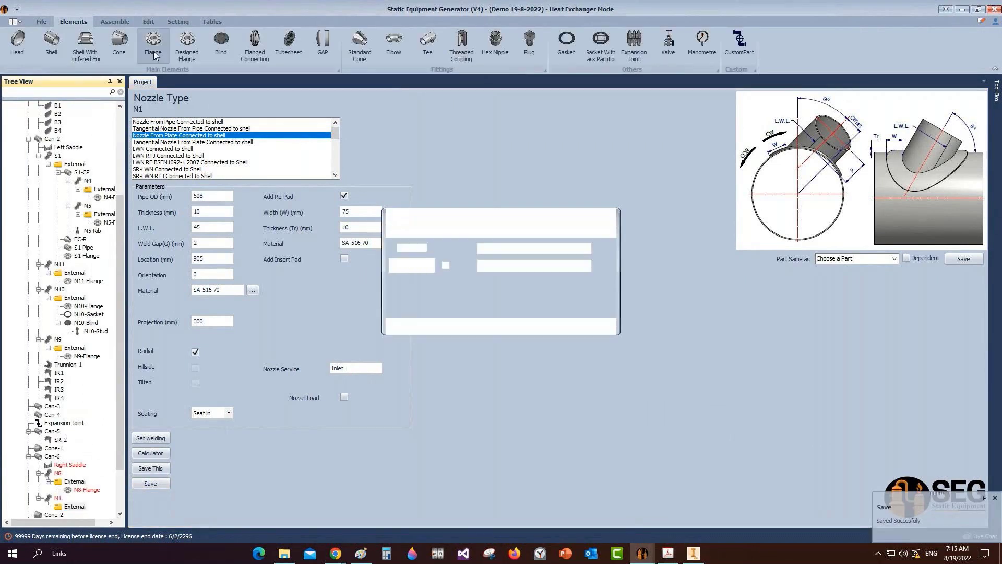
text(N1-Flange)
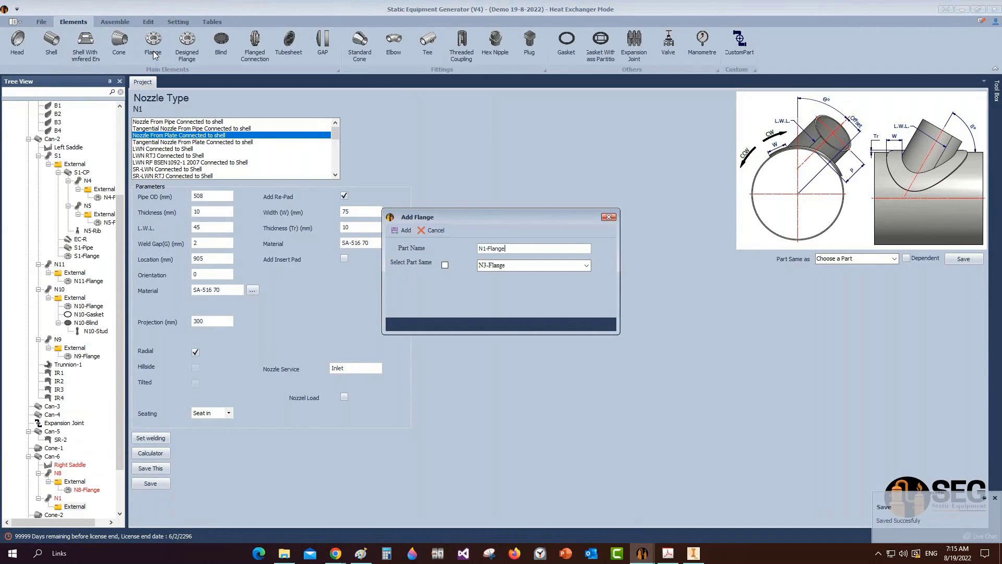
key(Return)
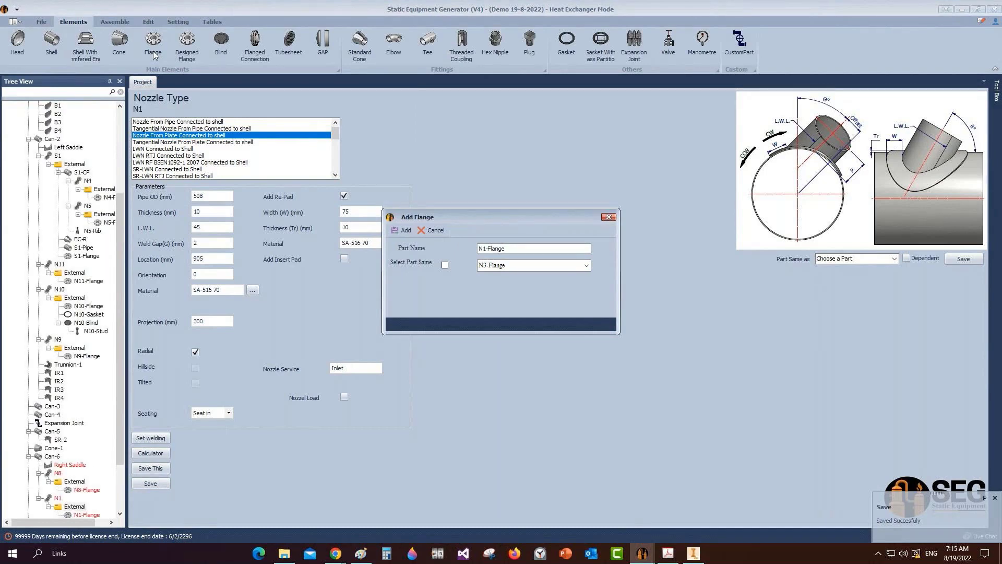
Step: Define N1-Flange as a Slip on-RF ASME B16.5 flange of size 20 and save it
scroll(91, 455, down, 3)
click(88, 449)
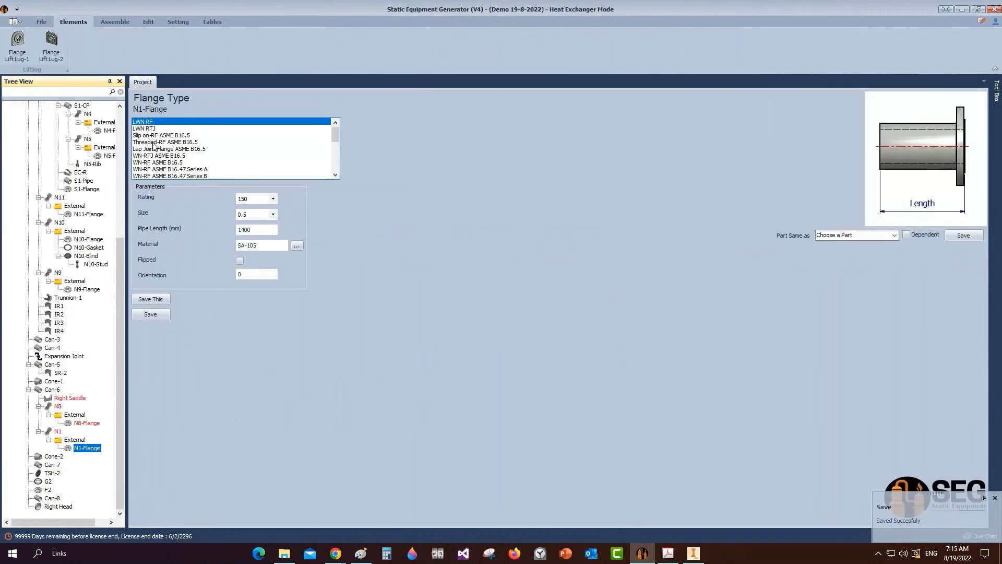
click(157, 135)
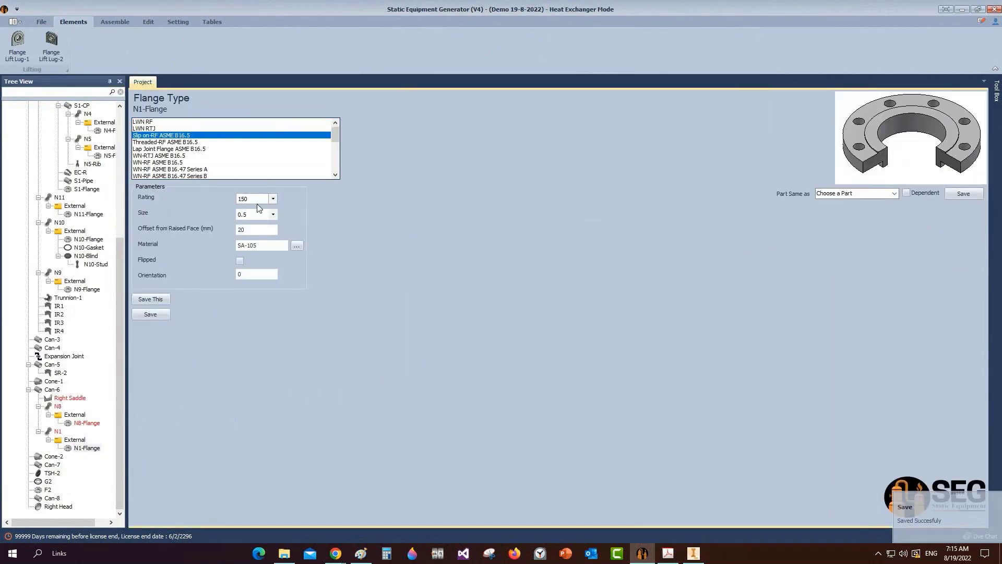
click(256, 214)
click(250, 345)
click(261, 230)
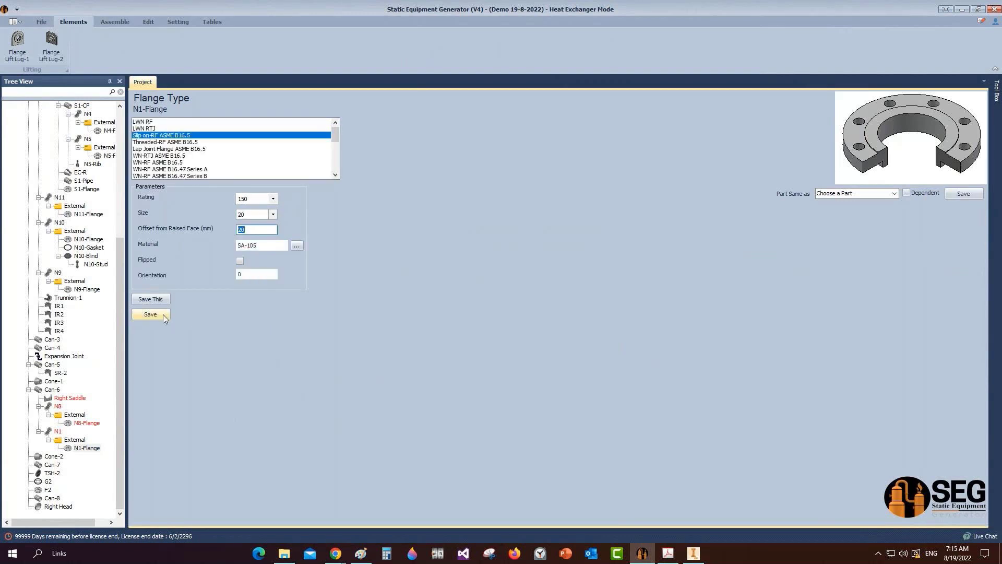
click(163, 314)
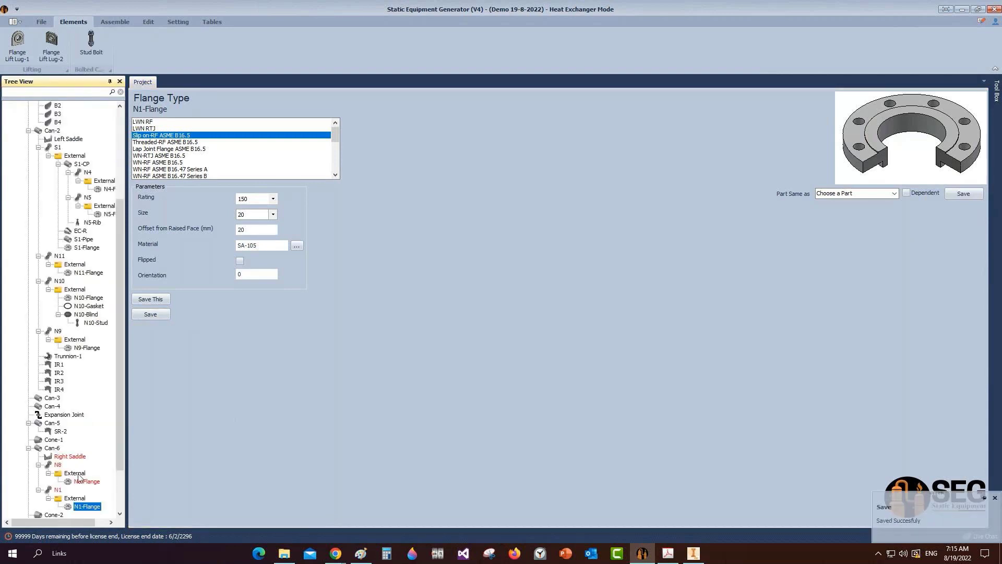
Step: Calculate nozzle N1's projection with Projection from V.C.L set to 780 mm and save the result
click(57, 489)
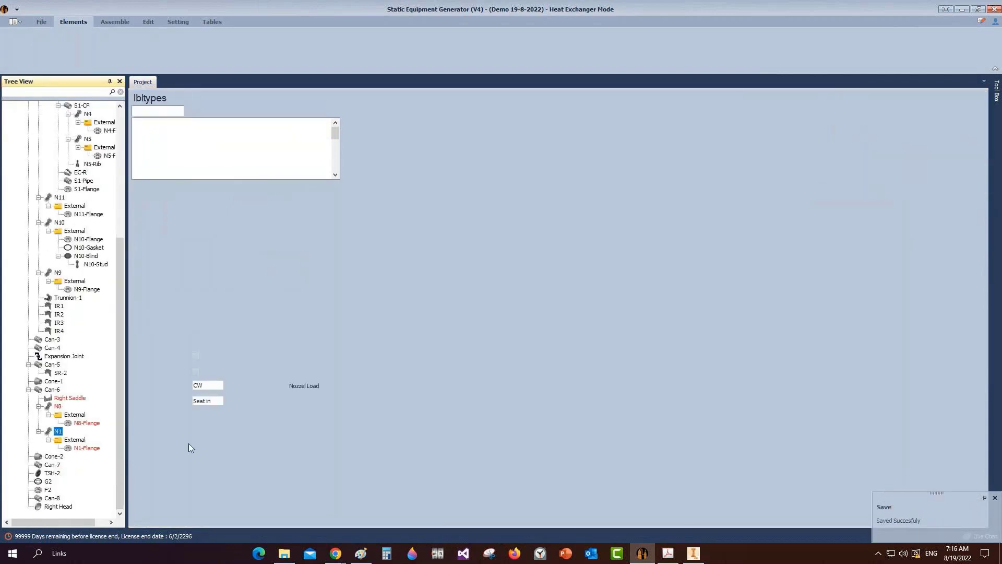
click(165, 453)
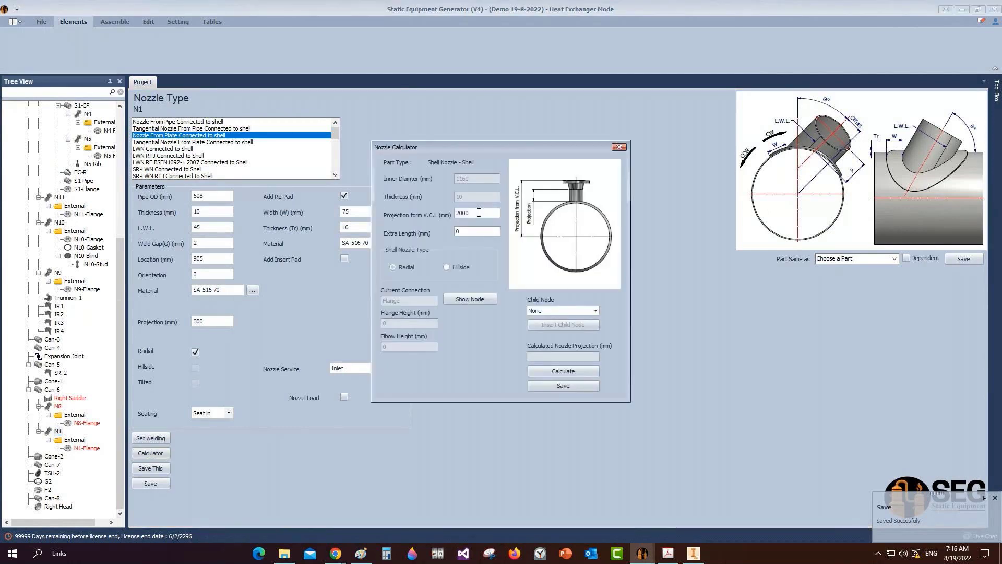
text(780)
click(547, 369)
click(556, 387)
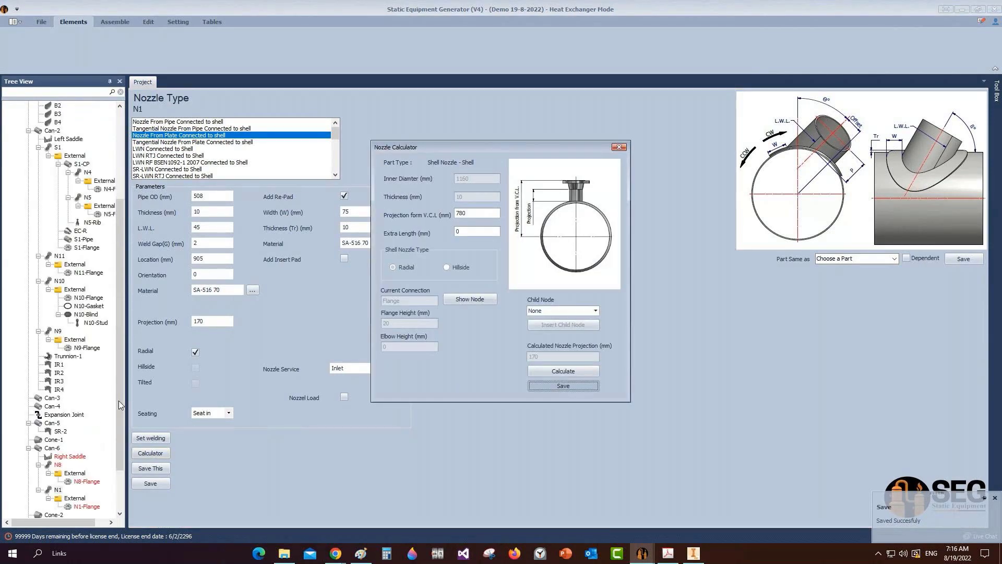
Step: Add a shell nozzle named N7 to Can-6
scroll(119, 401, down, 3)
click(58, 390)
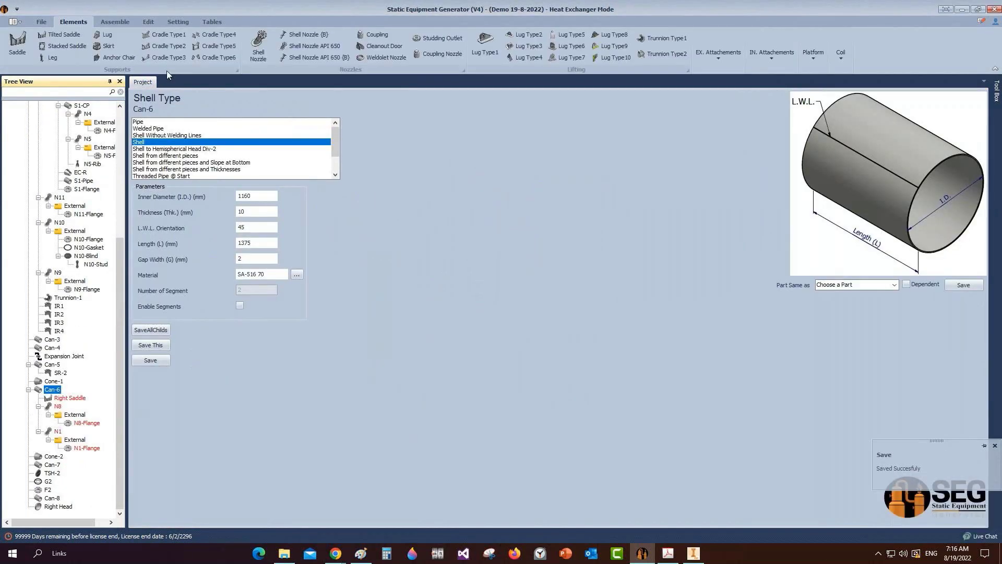
click(260, 47)
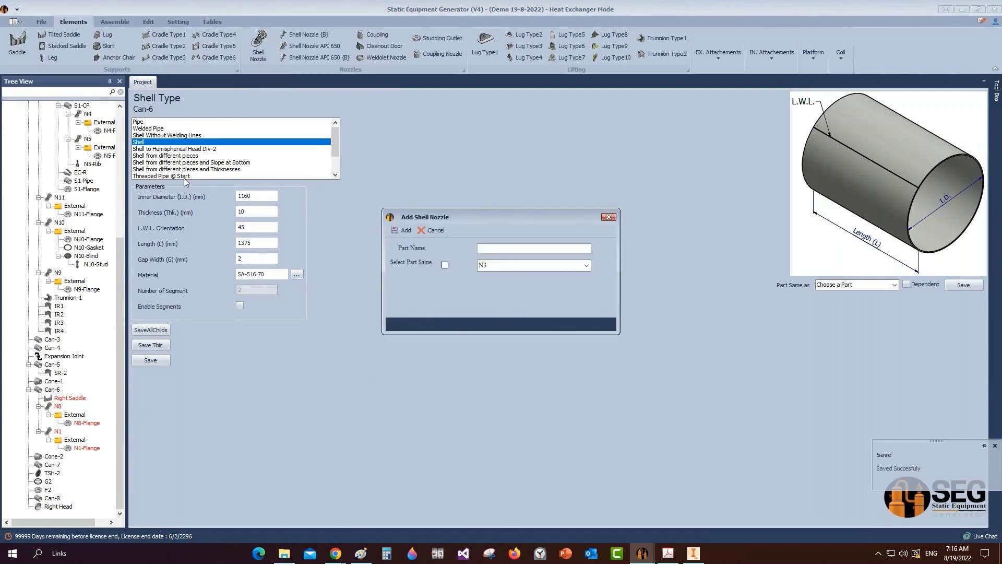
text(N7)
click(400, 231)
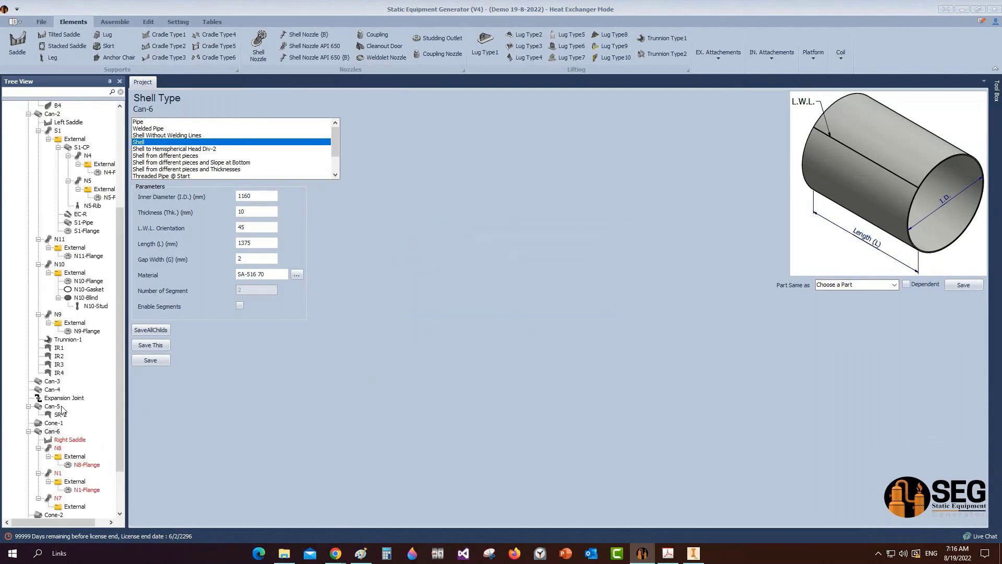
Step: Switch to the PDF drawing in Adobe Acrobat and examine N7's location, offset and projection in page 1's elevation and View B-B
click(667, 554)
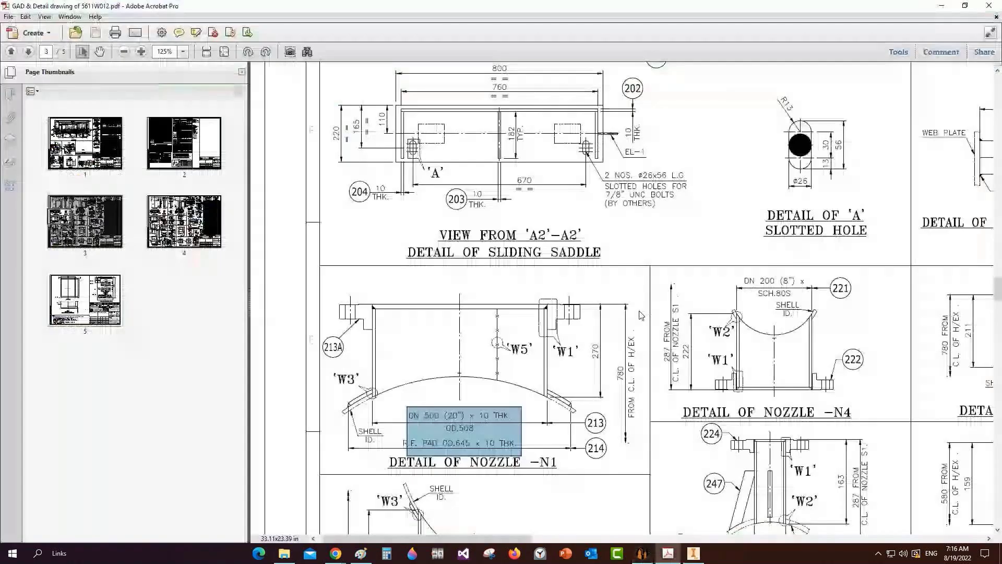
key(Home)
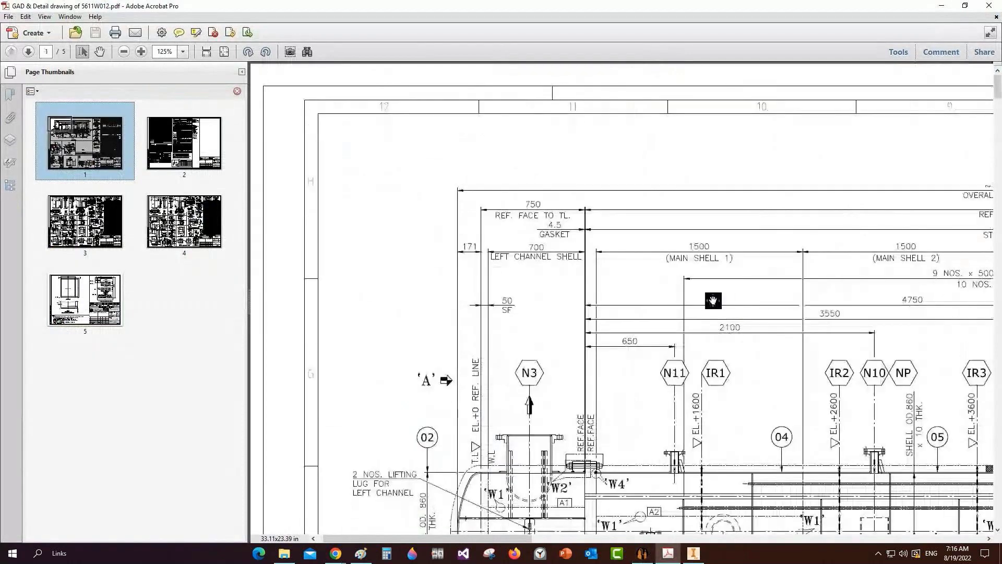
middle_drag(713, 301, 788, 369)
middle_drag(783, 150, 709, 193)
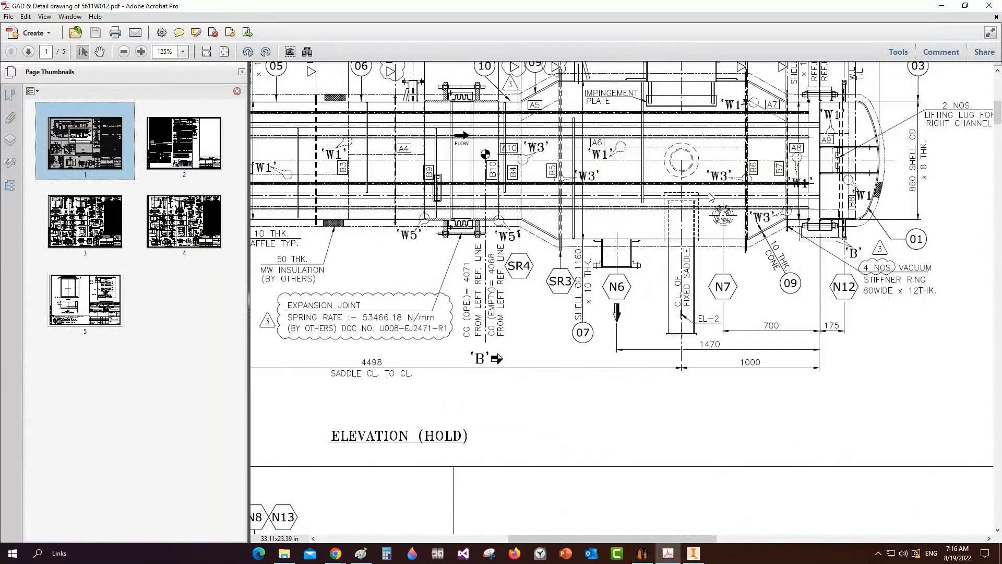
drag(709, 193, 741, 309)
middle_drag(573, 393, 899, 102)
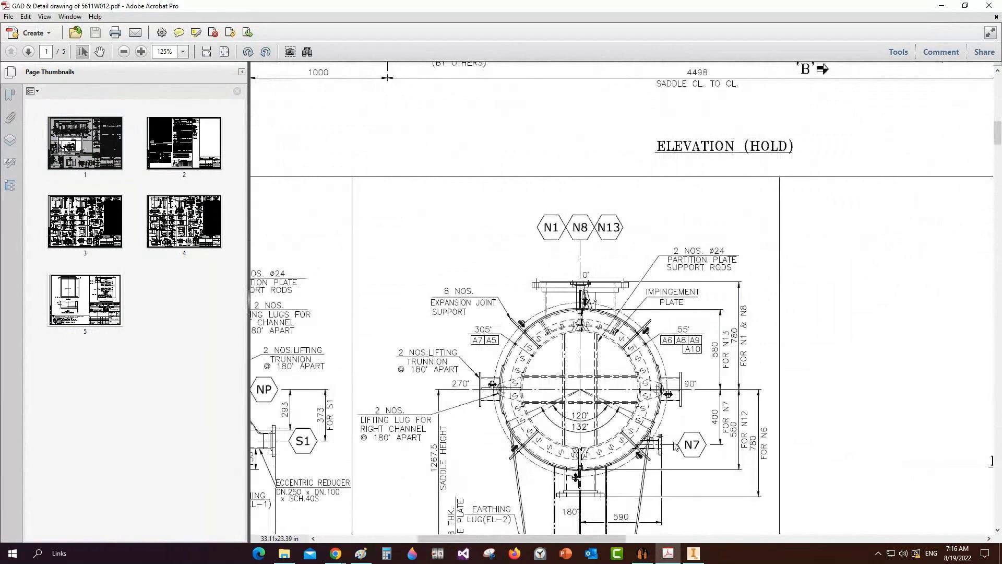
scroll(708, 318, down, 3)
drag(705, 304, 730, 333)
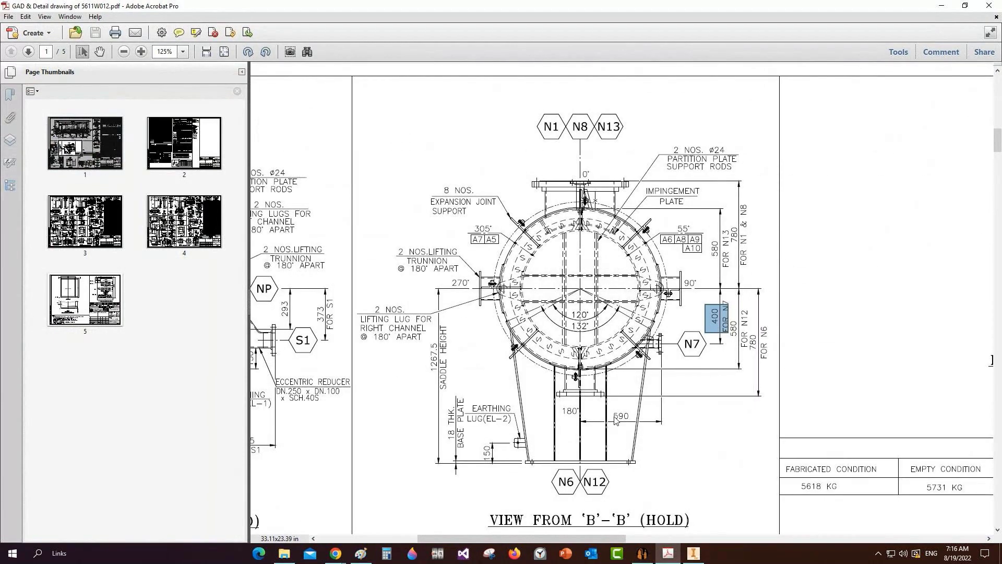
Step: Return to Static Equipment Generator and set nozzle N7's schedule to 80S and its location to 1205 mm
click(642, 553)
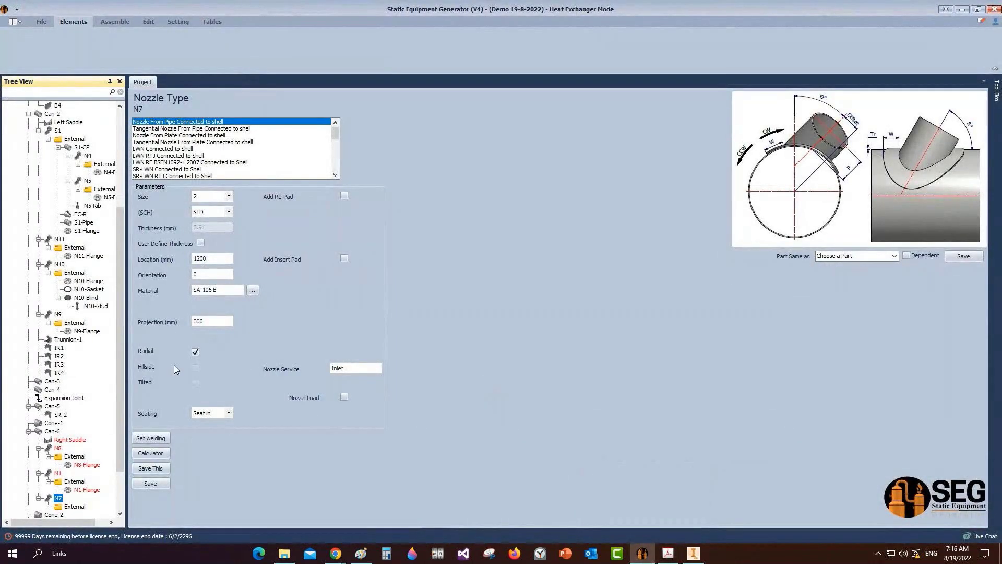
click(224, 212)
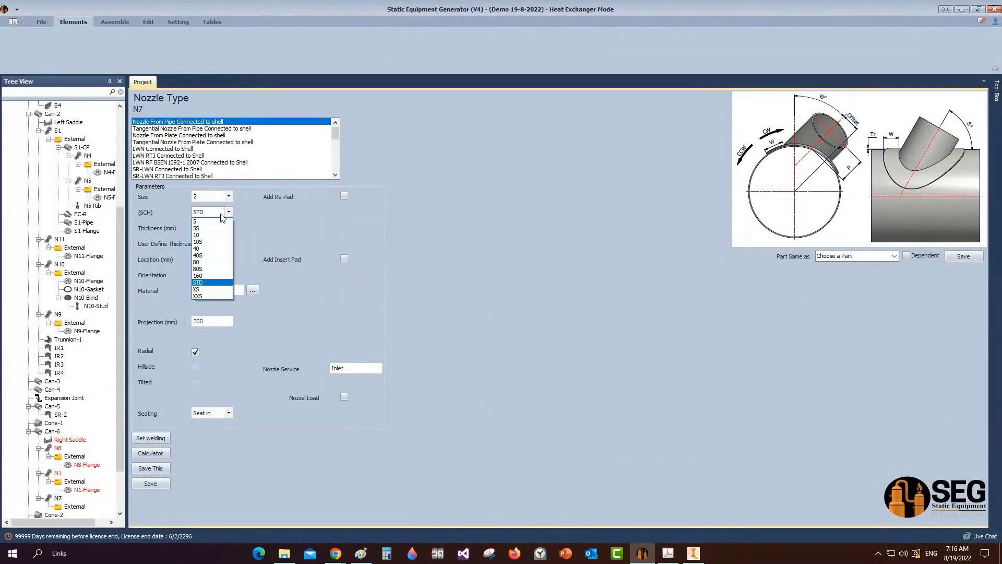
click(199, 268)
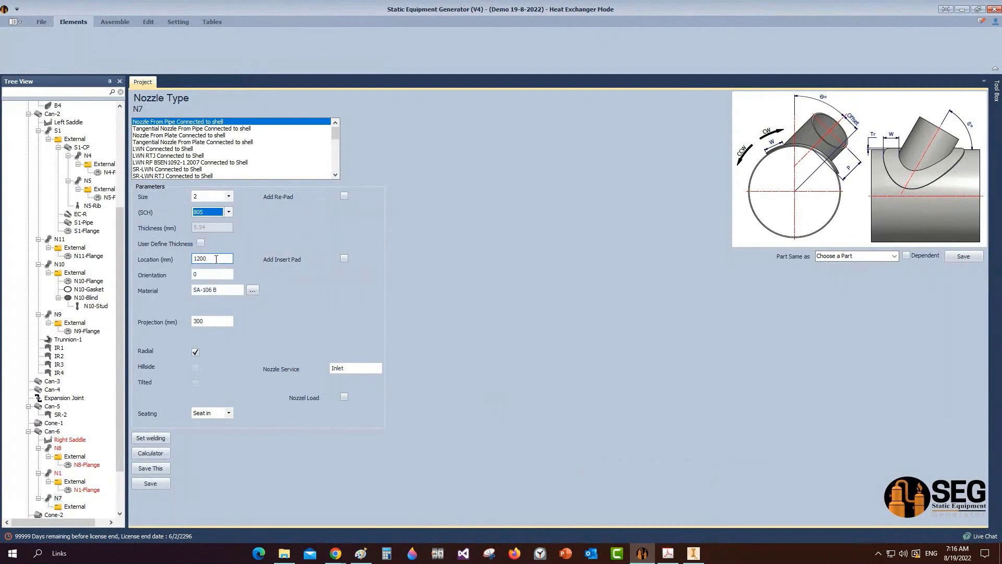
double_click(216, 260)
Step: Change nozzle N7 from radial to hillside with orientation 90 and offset 400 mm, and save it
click(195, 354)
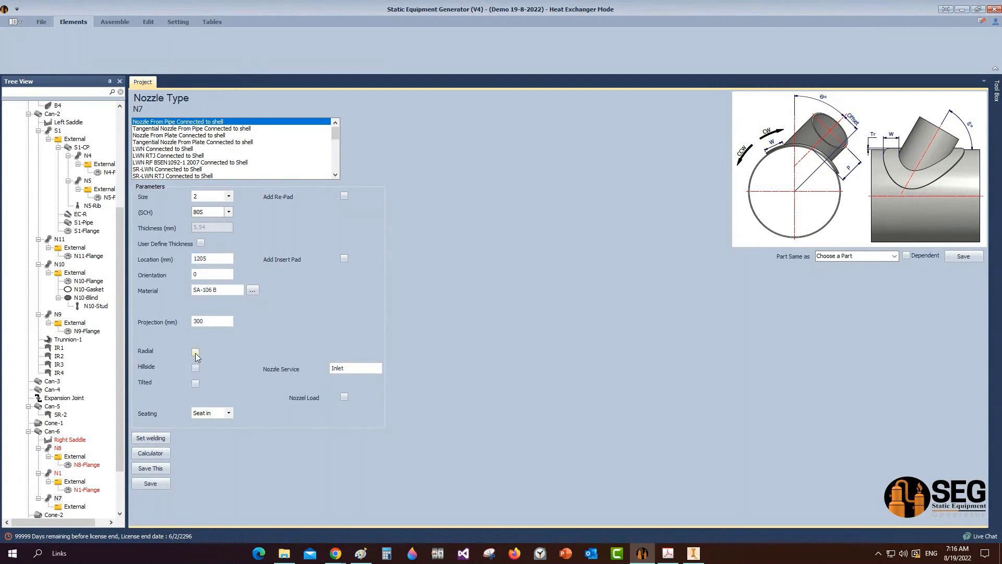
double_click(213, 274)
text(90)
click(196, 367)
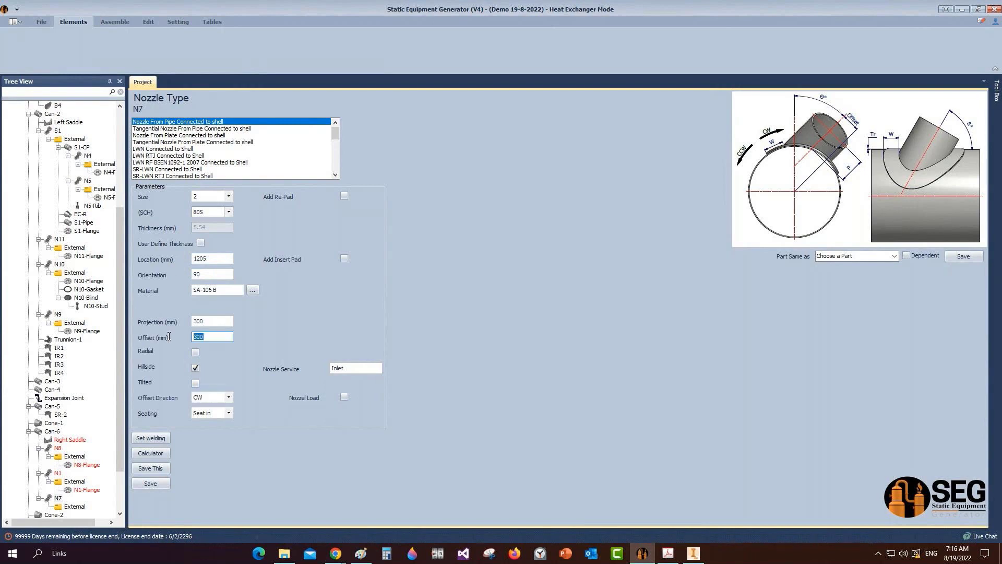
text(4)
click(168, 467)
Step: Add a flange named N7-Flange to the External node of nozzle N7
click(75, 506)
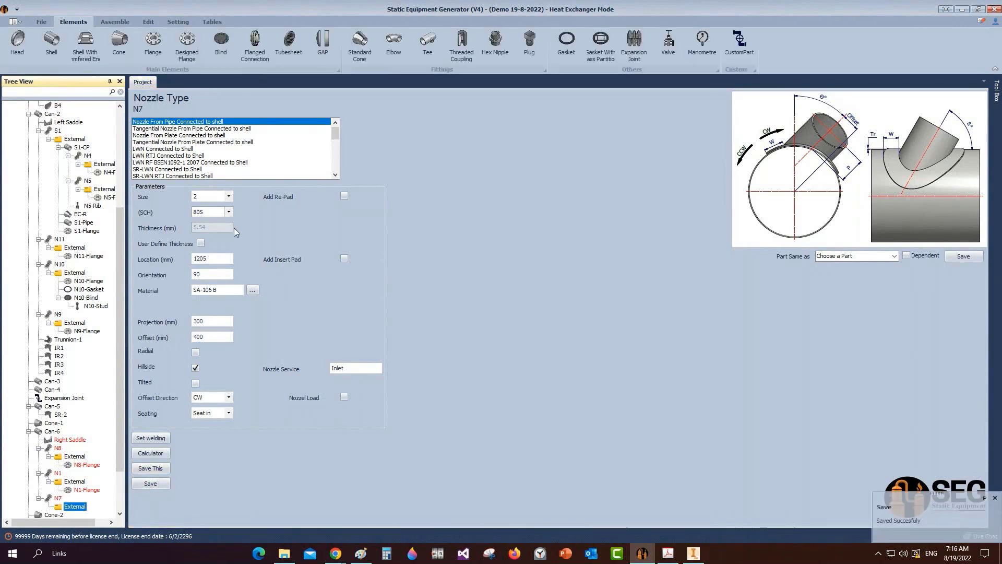
click(149, 52)
text(N7-Flang)
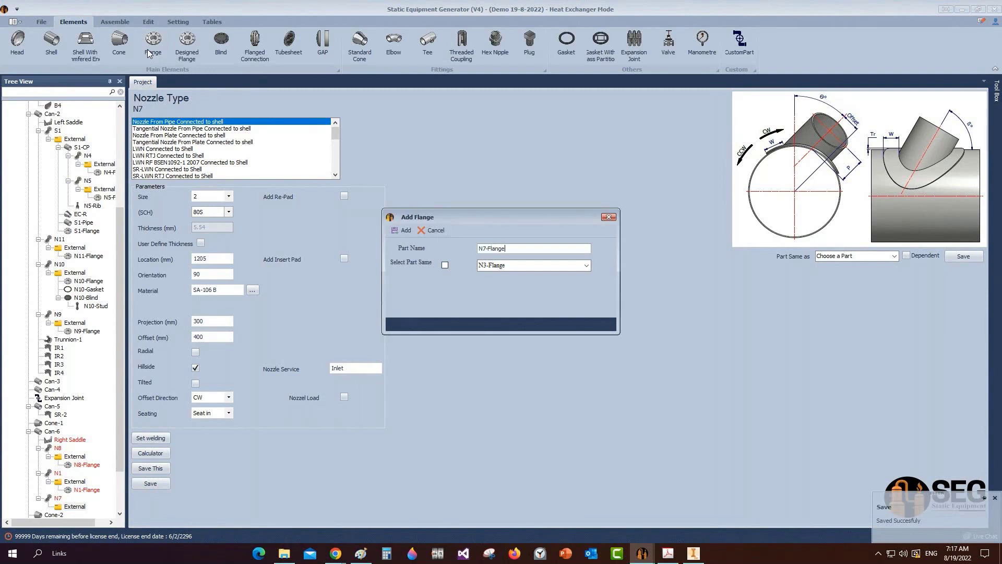
text(e)
key(Return)
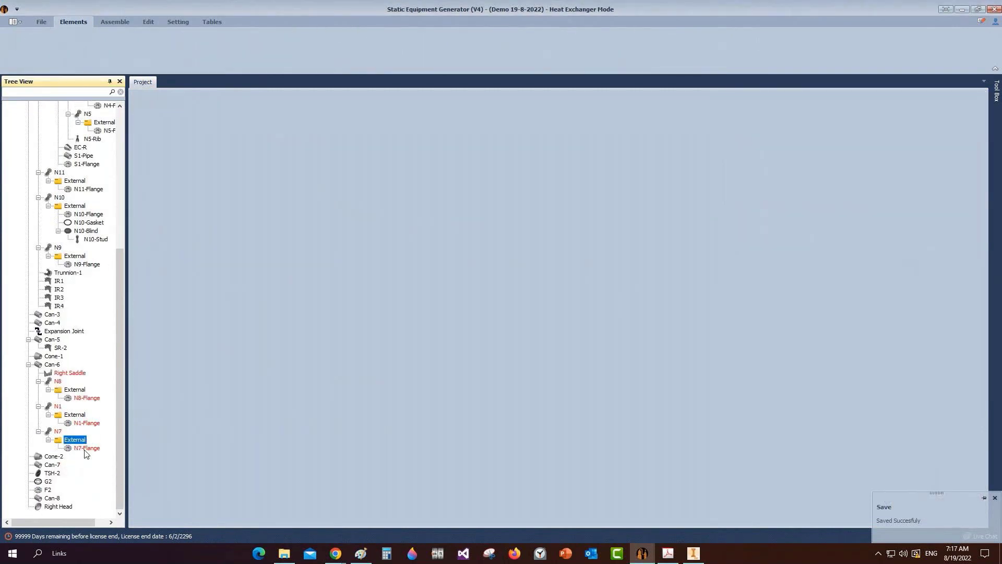
Step: Define N7-Flange as the same part as N10-Flange and save it
click(86, 449)
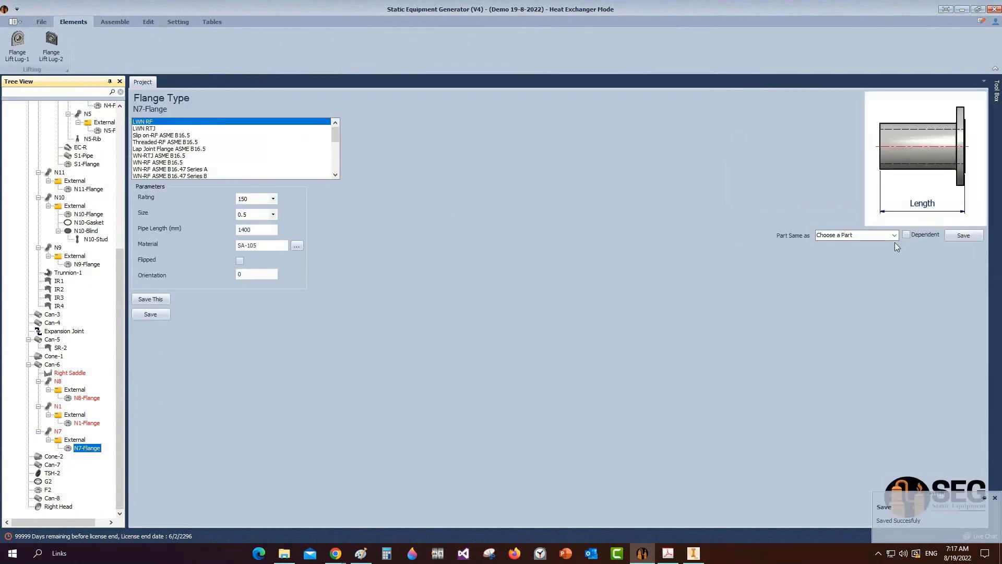
click(894, 235)
click(864, 280)
click(961, 236)
click(490, 287)
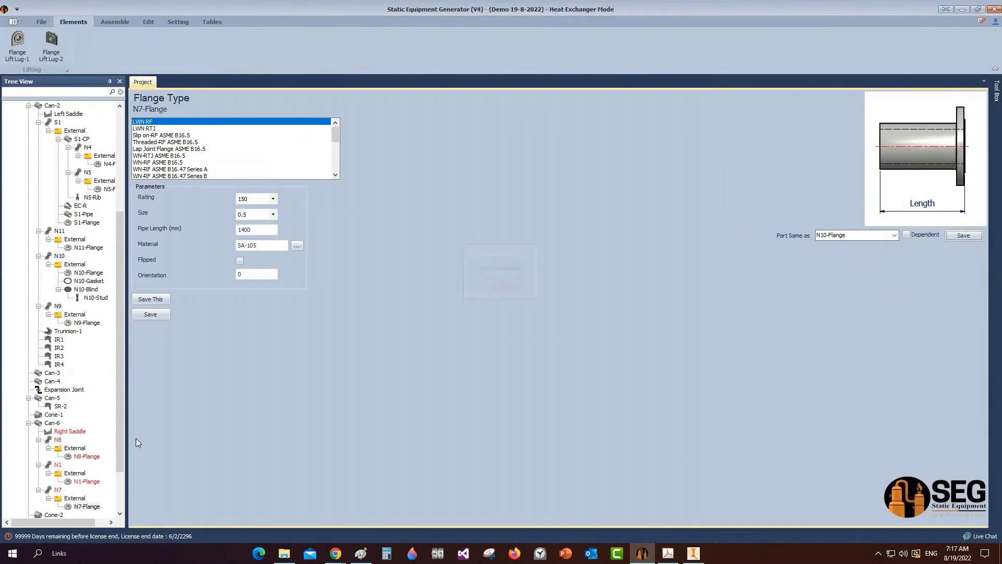
Step: Check N7's projection in the PDF, calculate it with Projection from V.C.L set to 590 mm and save the result
click(57, 490)
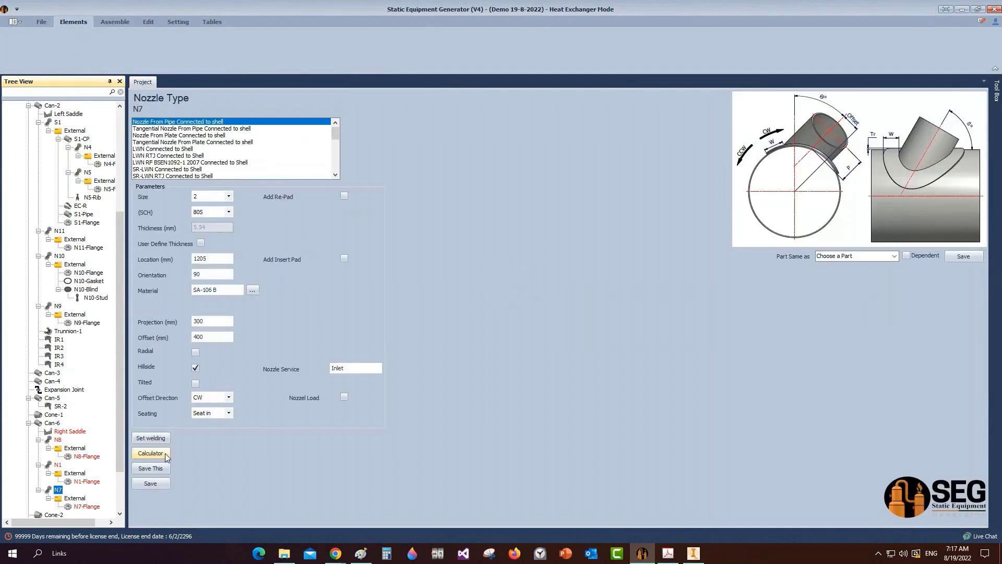
click(165, 453)
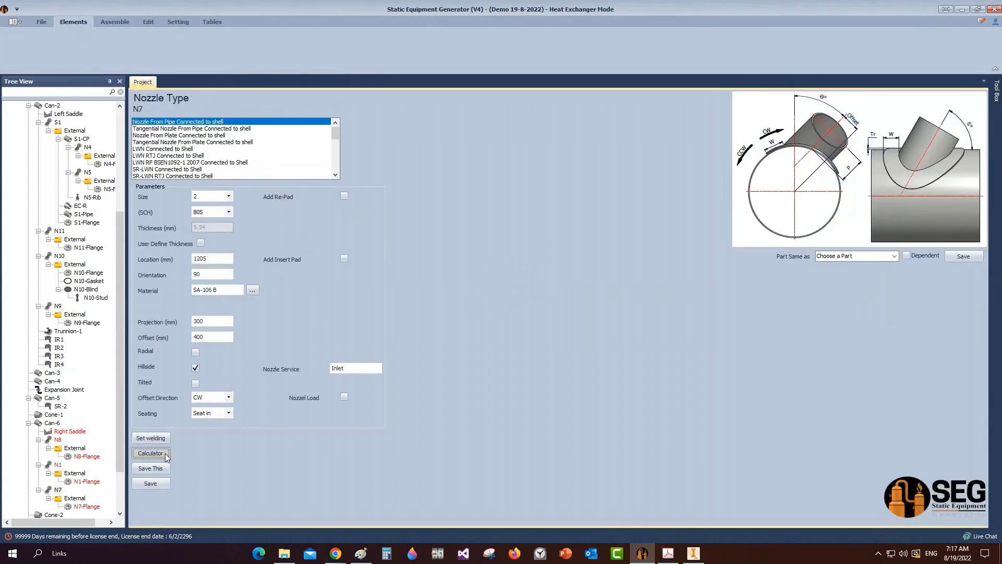
mouse_move(668, 552)
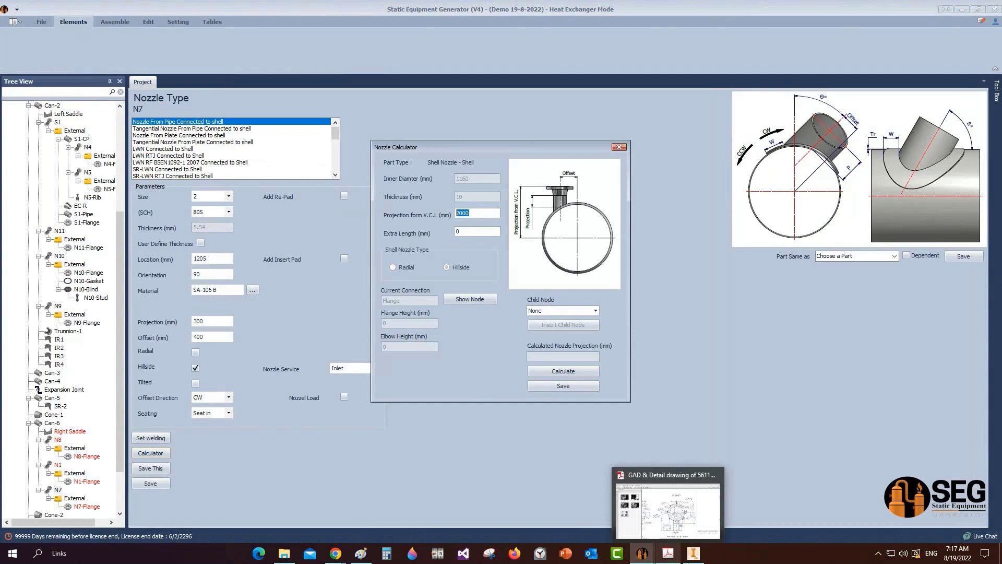
click(667, 553)
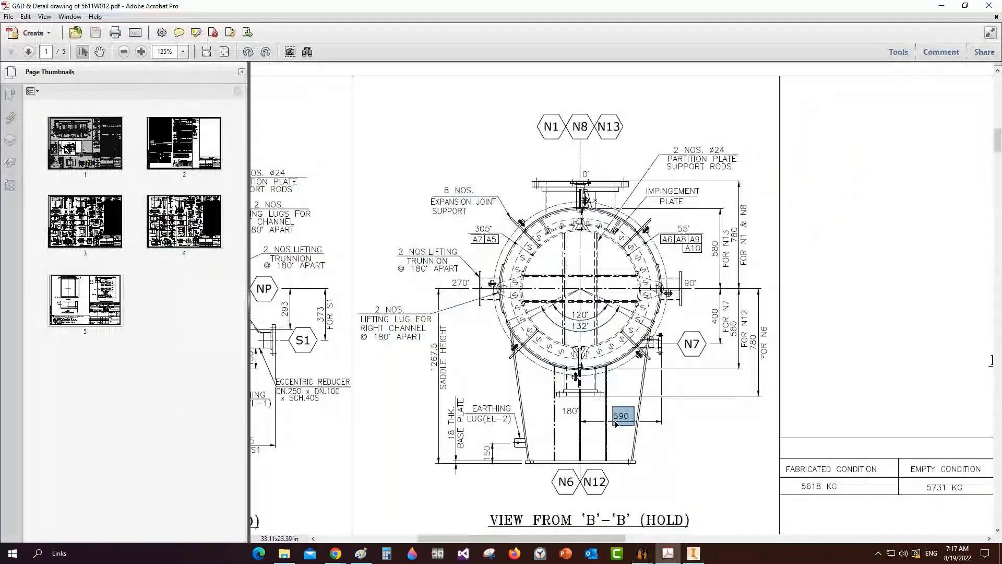
mouse_move(641, 553)
click(610, 508)
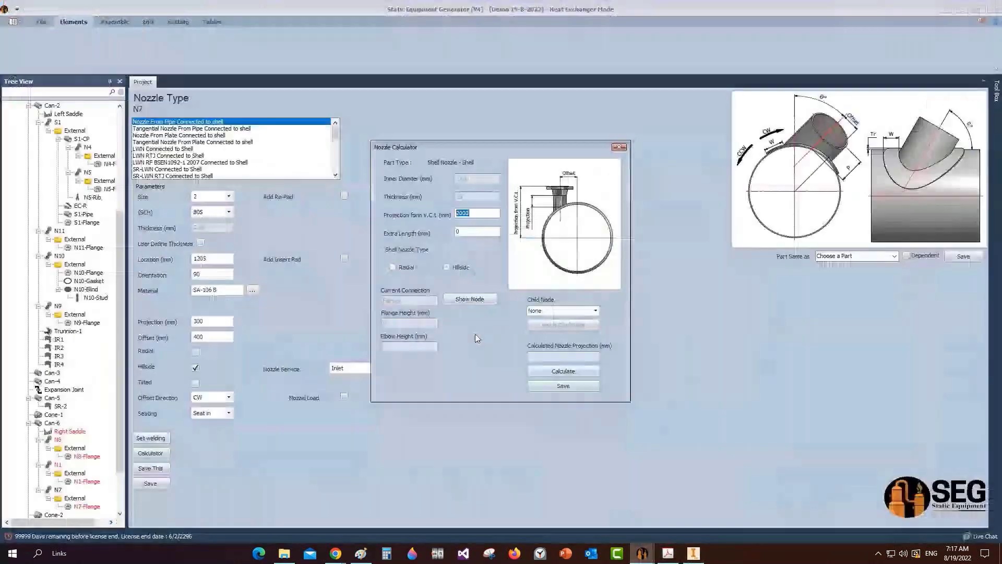
text(590)
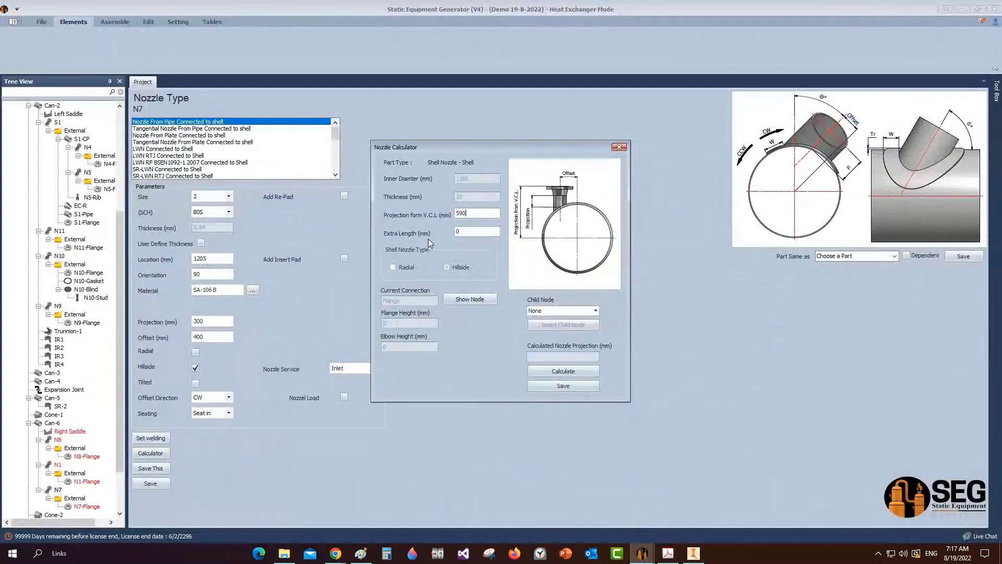
click(563, 371)
click(544, 385)
Step: Check nozzle N6 in the PDF elevation and add a shell nozzle named N6 to Can-6
click(52, 424)
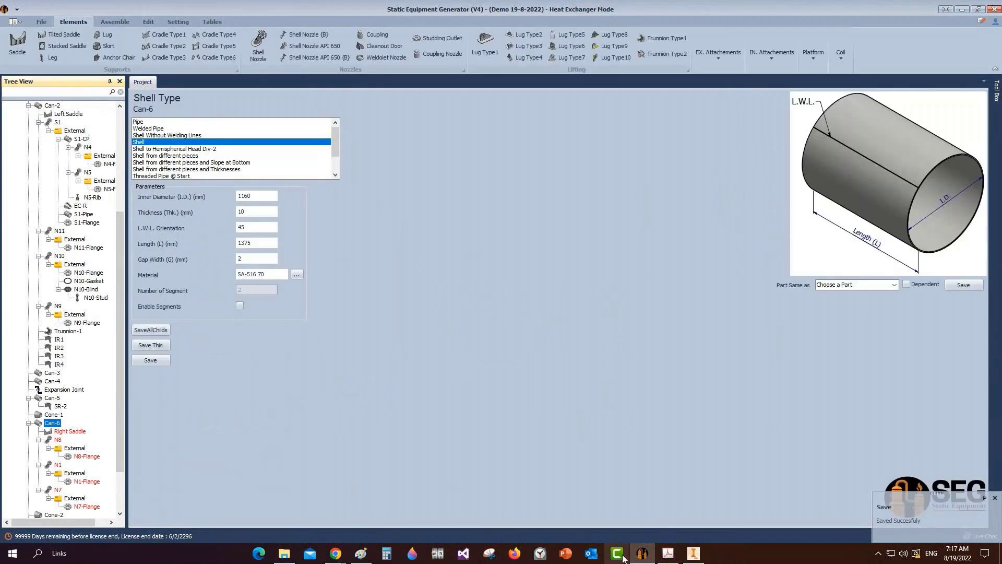
click(668, 553)
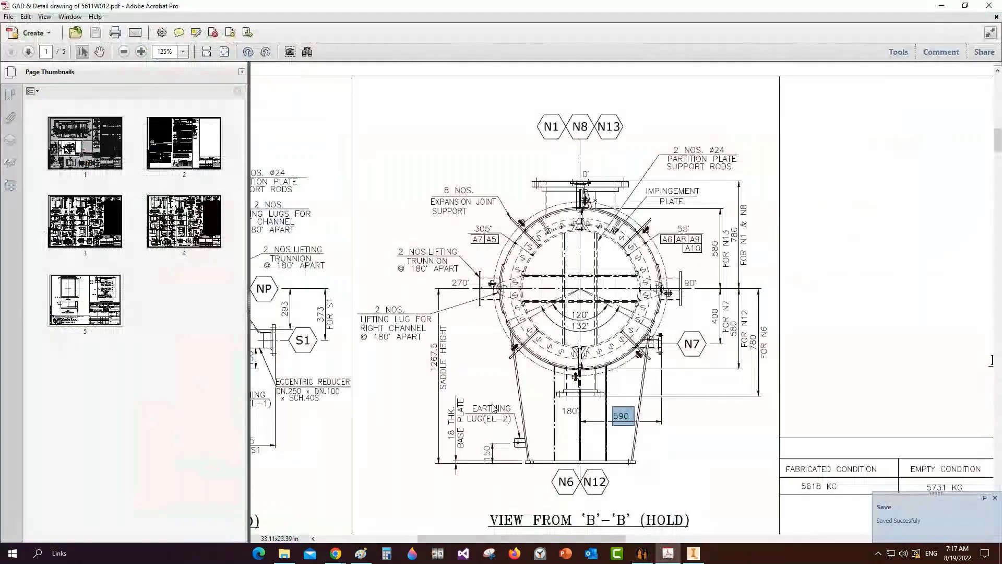
scroll(517, 381, up, 10)
drag(490, 293, 542, 379)
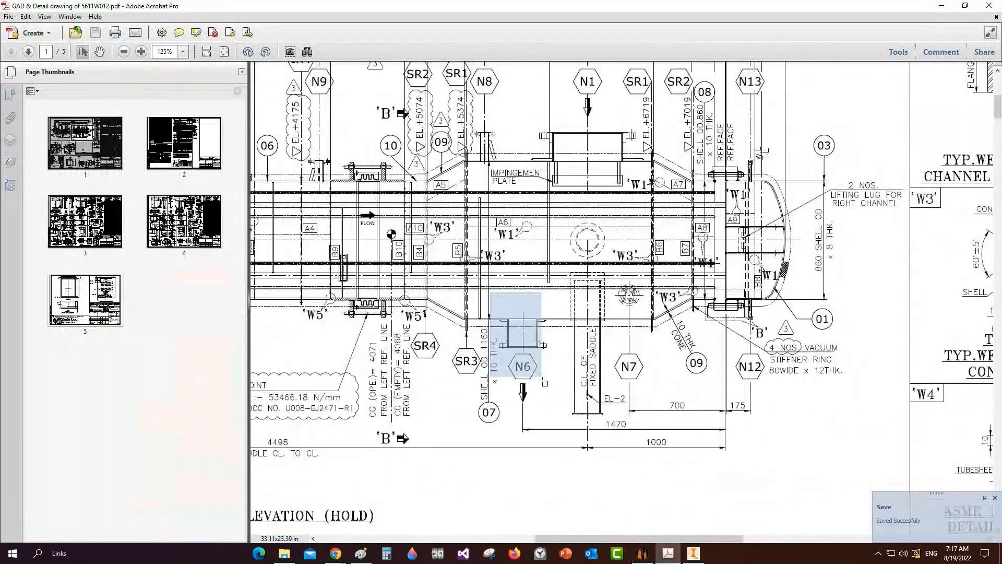
click(642, 553)
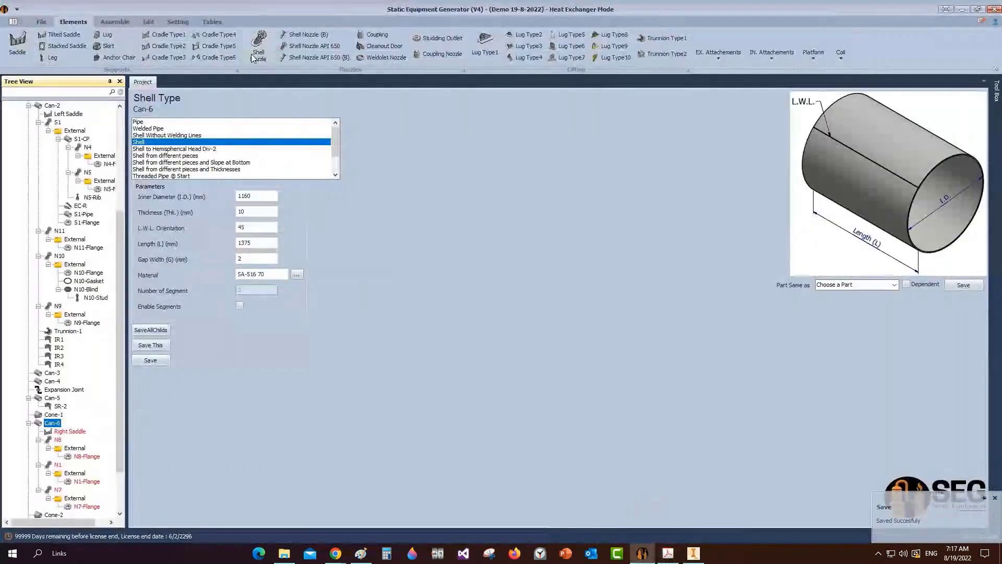
click(253, 56)
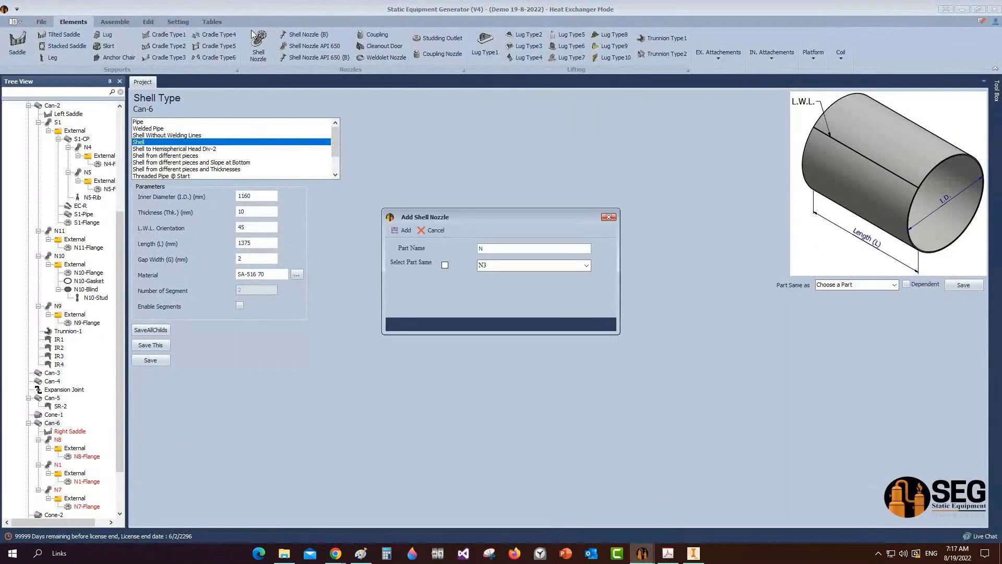
click(398, 230)
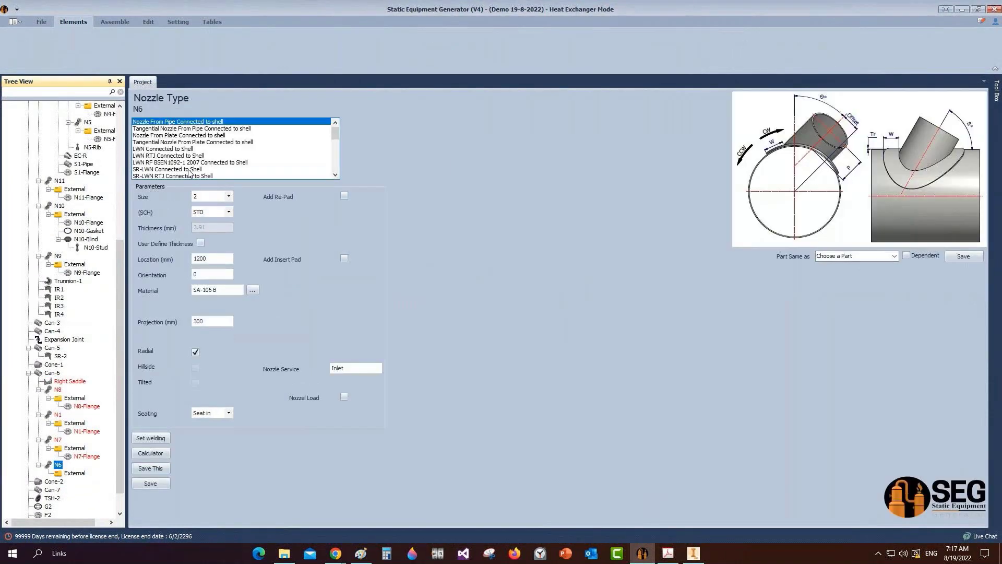
Step: Set nozzle N6 to size 8, schedule 80S, location 435 mm and orientation 180
click(228, 196)
click(211, 253)
click(228, 212)
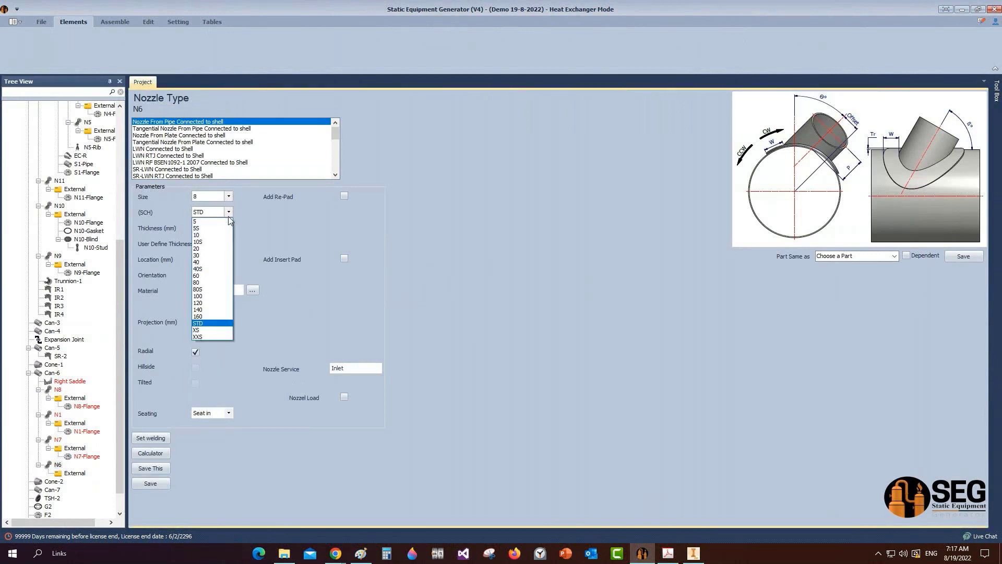
click(211, 289)
click(220, 259)
double_click(220, 259)
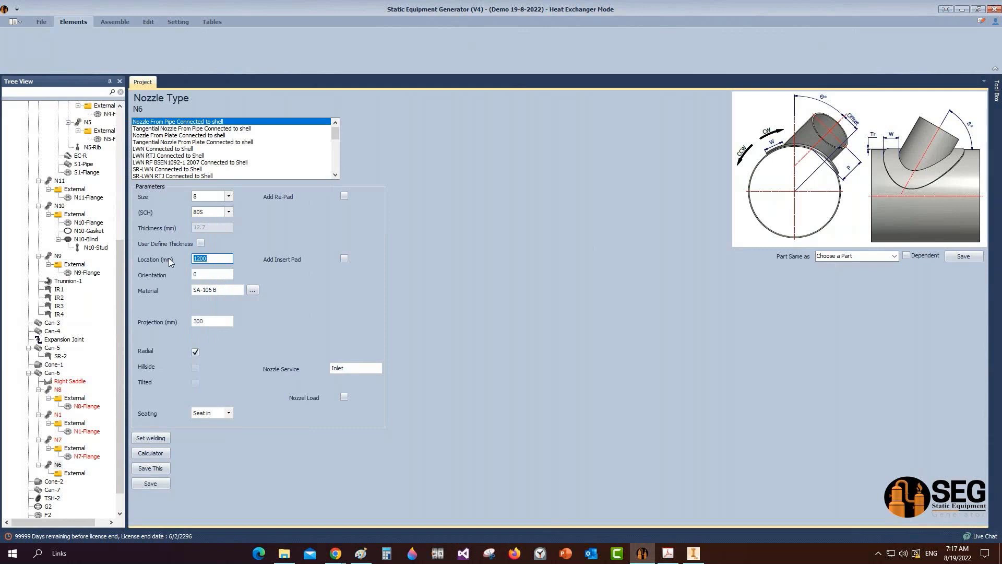
text(435)
key(Tab)
text(180)
Step: Add a re-pad with a width of 60 mm to nozzle N6 and save the nozzle
click(344, 196)
double_click(359, 212)
text(60)
key(Tab)
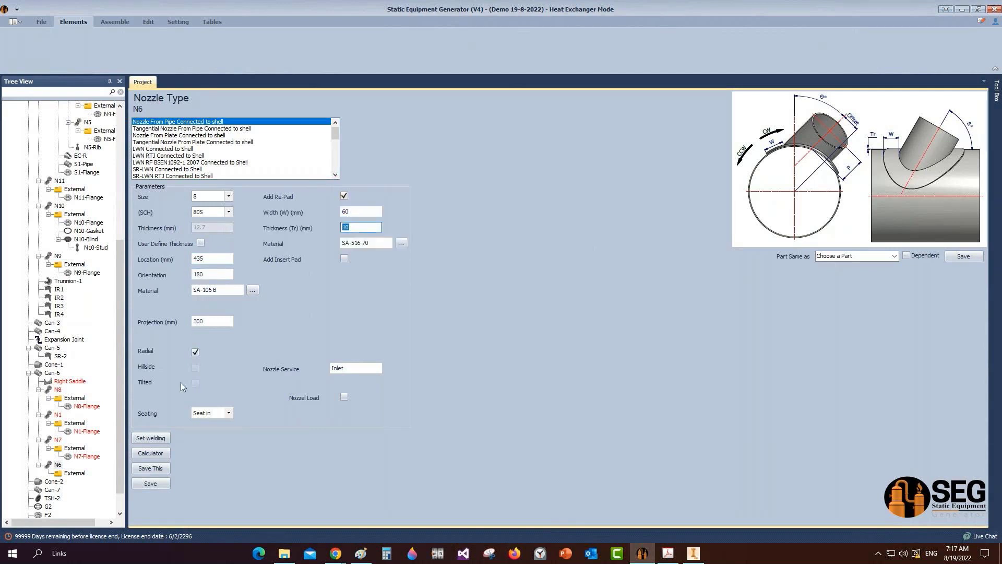
click(157, 484)
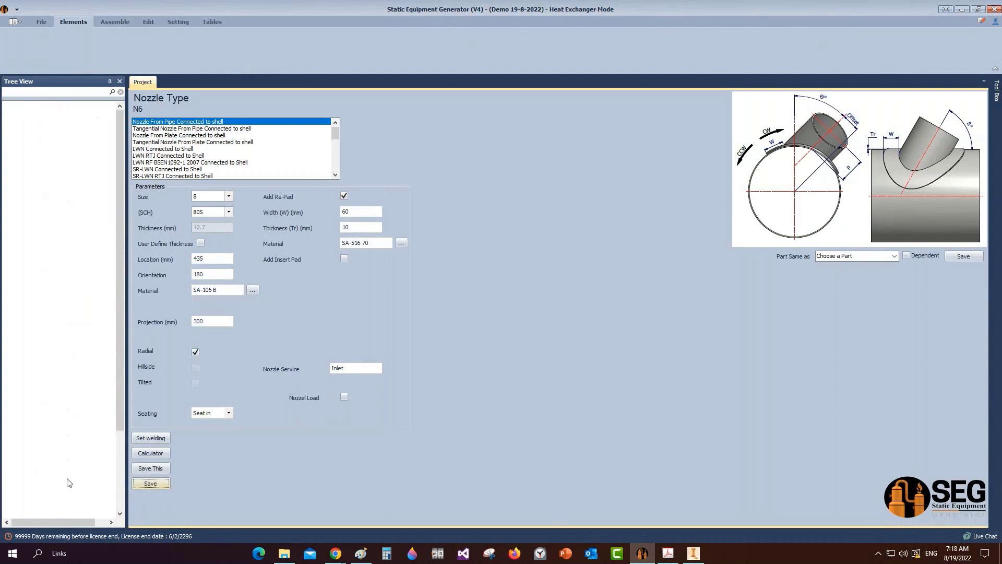
Step: Add a flange named N6-Flange to nozzle N6's External node and open its parameters
click(74, 506)
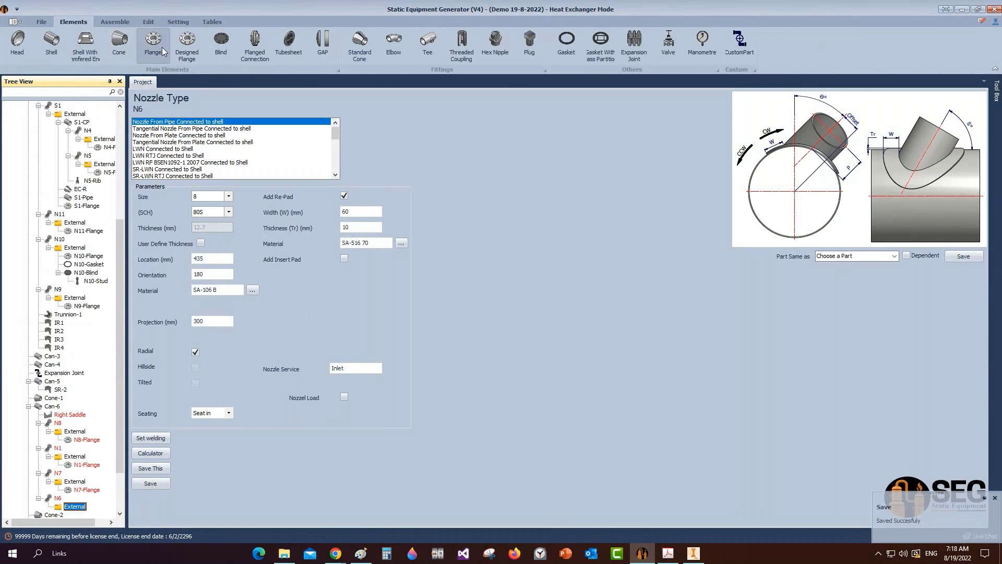
click(163, 50)
text(N6)
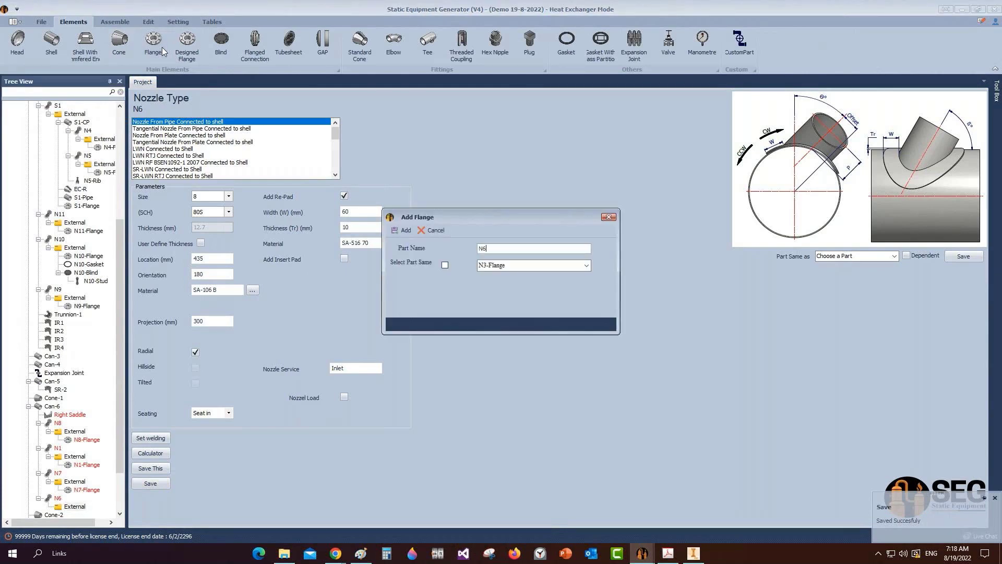
text(-Flange)
key(Return)
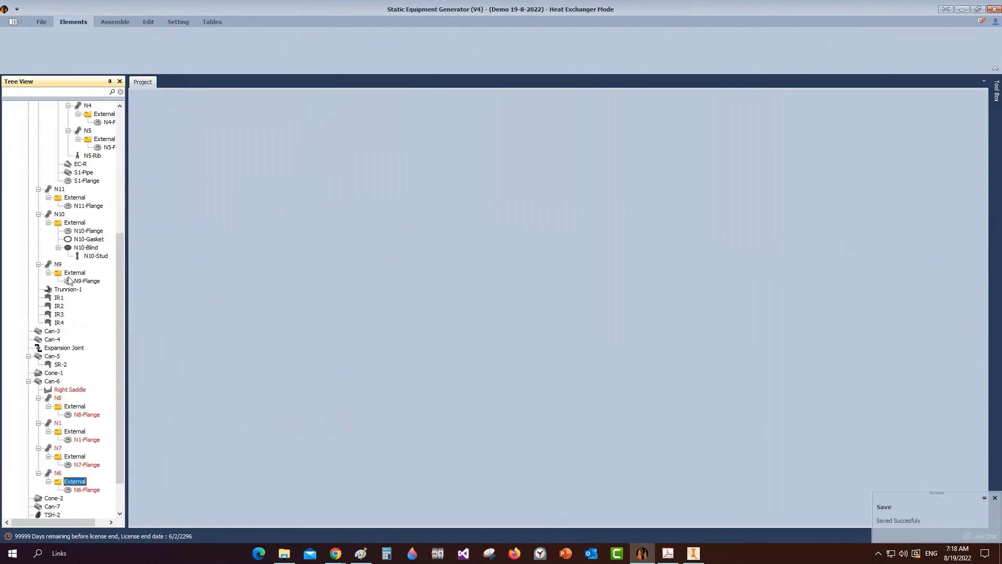
scroll(68, 280, down, 2)
click(87, 448)
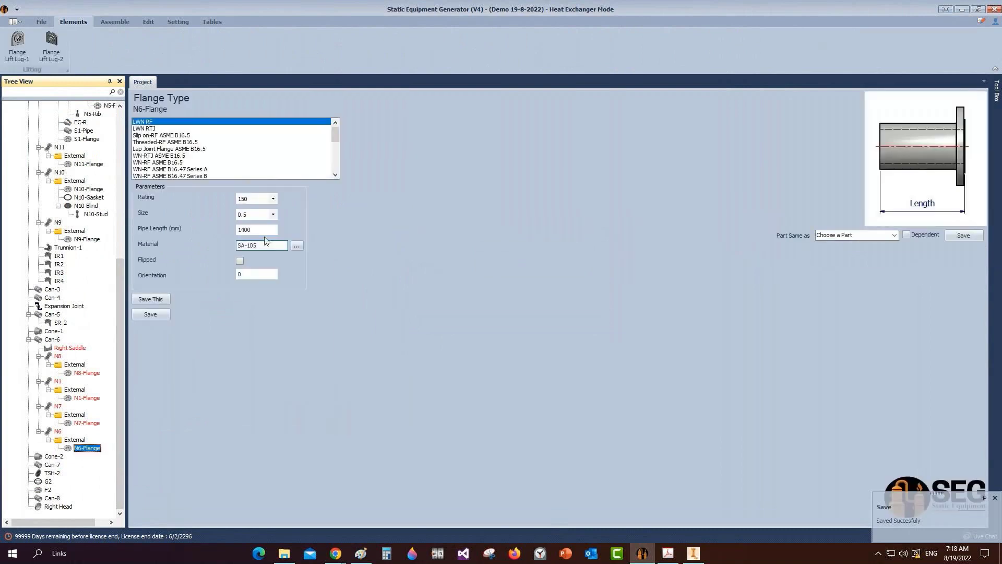
click(271, 214)
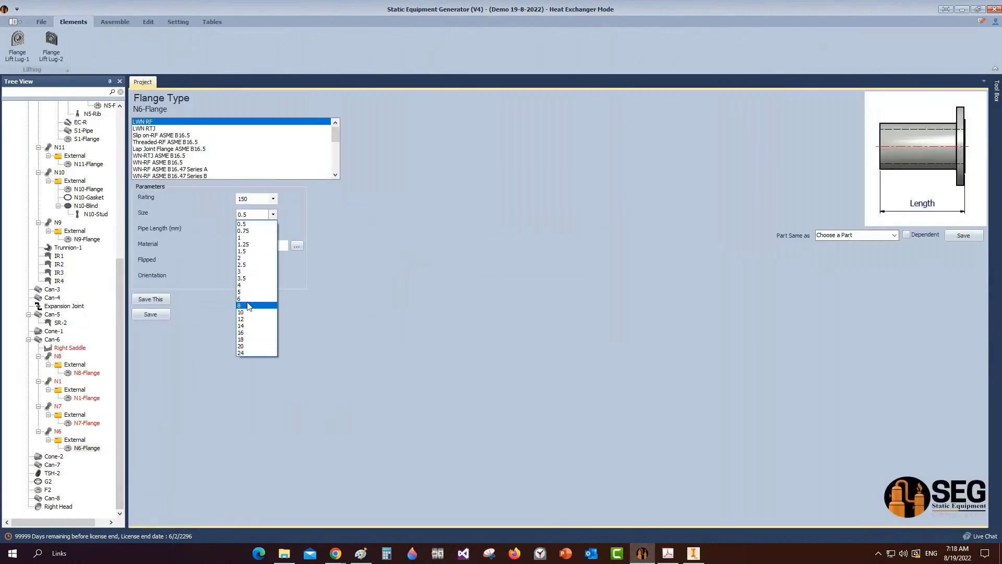
click(250, 305)
click(259, 231)
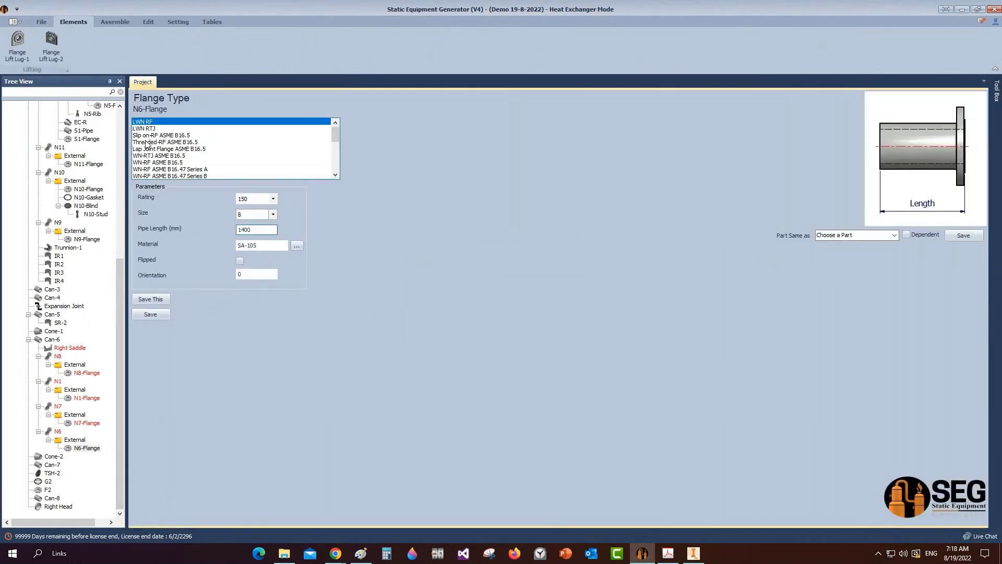
Step: Define N6-Flange as Slip on-RF ASME B16.5, size 8, with a 10 mm offset from raised face, and save it
click(147, 135)
click(272, 214)
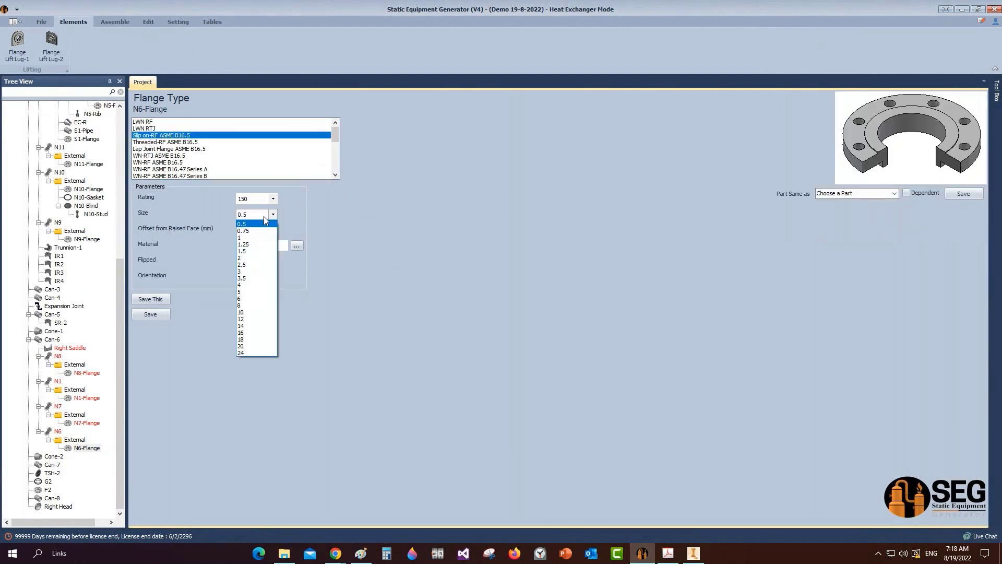
click(240, 305)
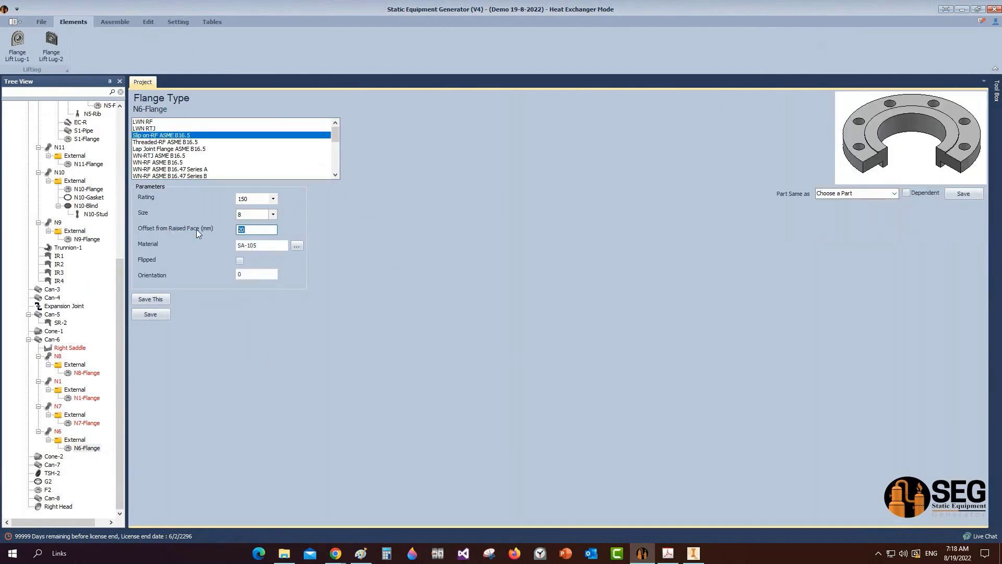
text(10)
click(151, 314)
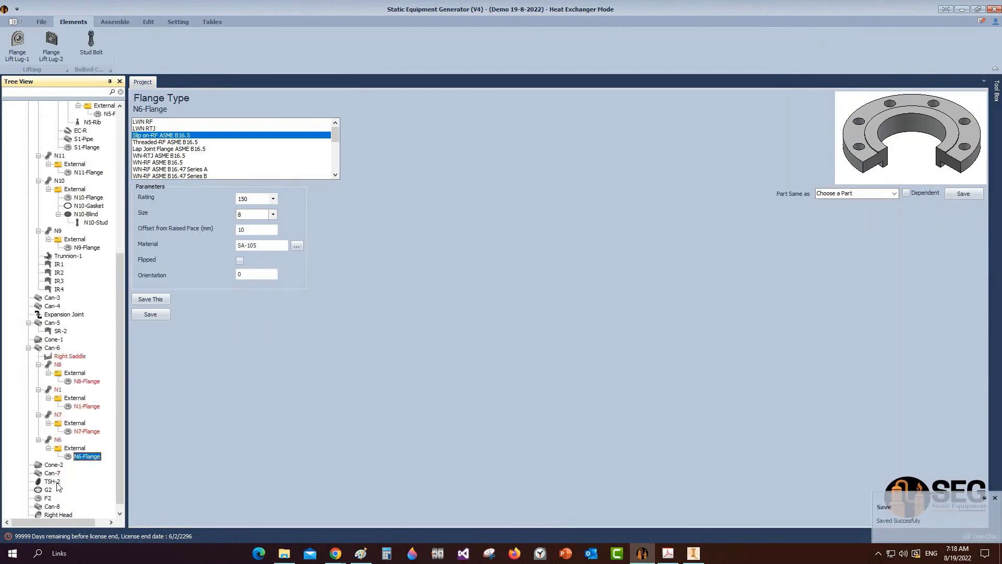
Step: Calculate nozzle N6's projection with Projection from V.C.L set to 780 mm and save the result
click(58, 439)
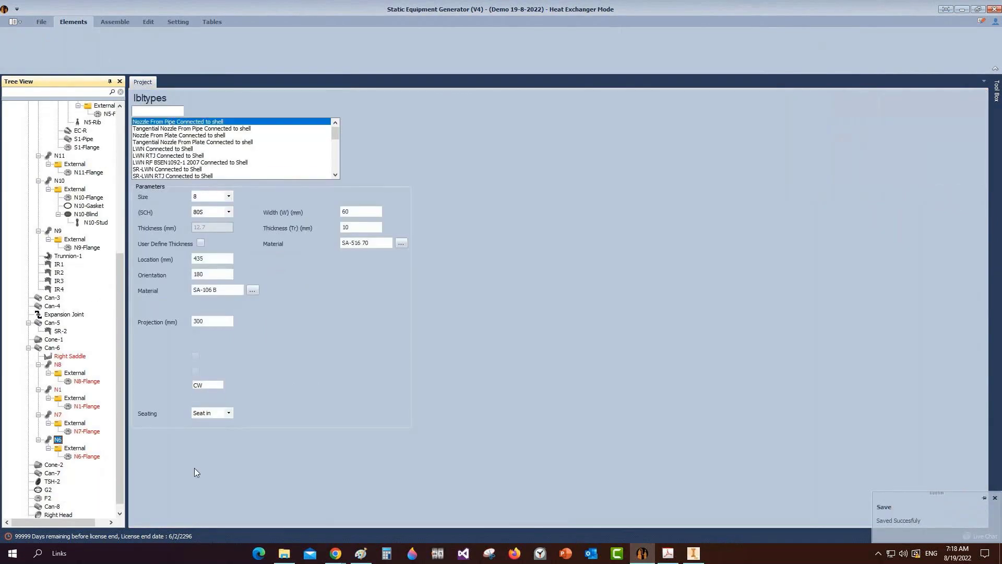
click(156, 453)
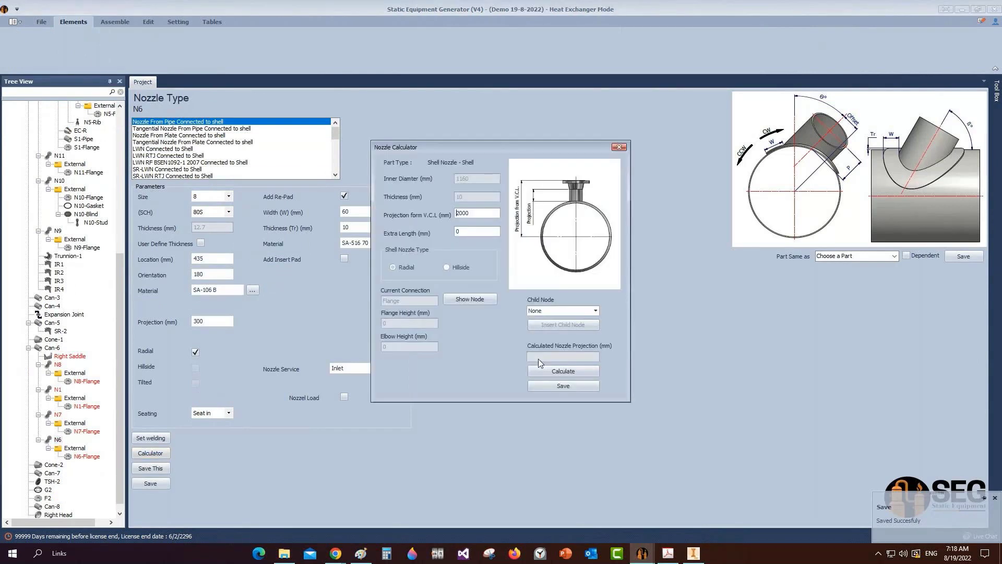
key(ctrl+a)
text(780)
click(549, 374)
click(549, 385)
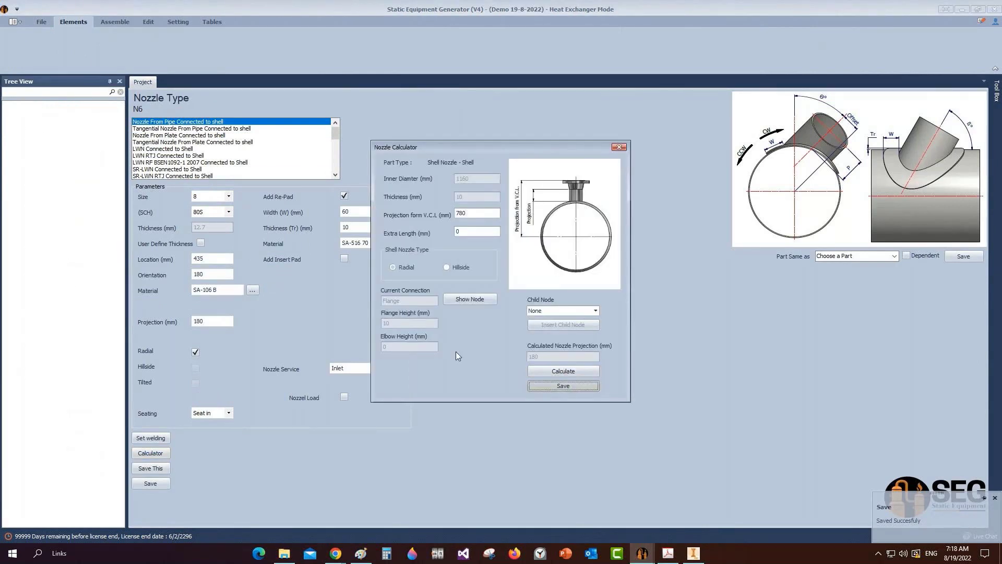
Step: Start assembling the new Can-6 parts and switch to Inventor
click(112, 22)
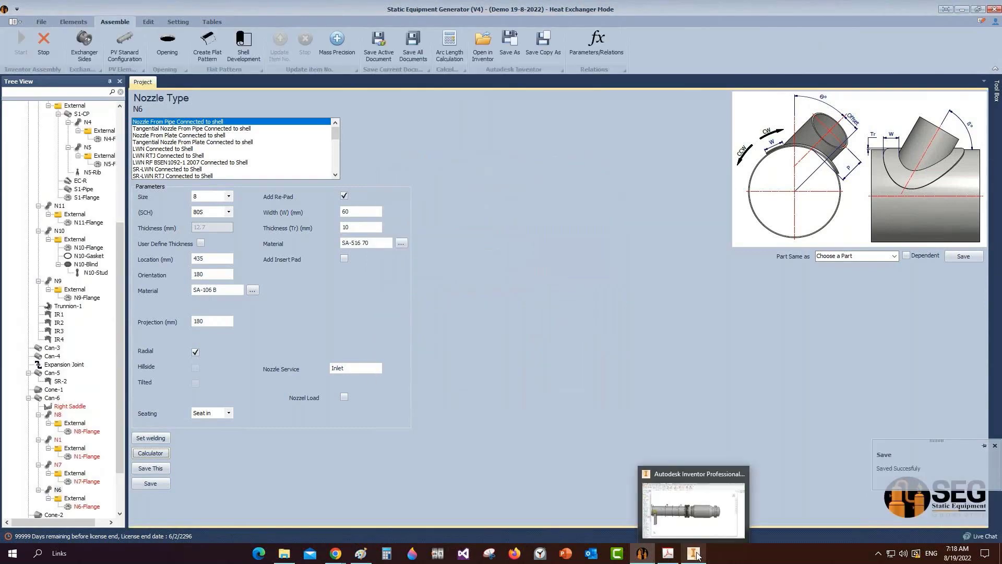
click(697, 554)
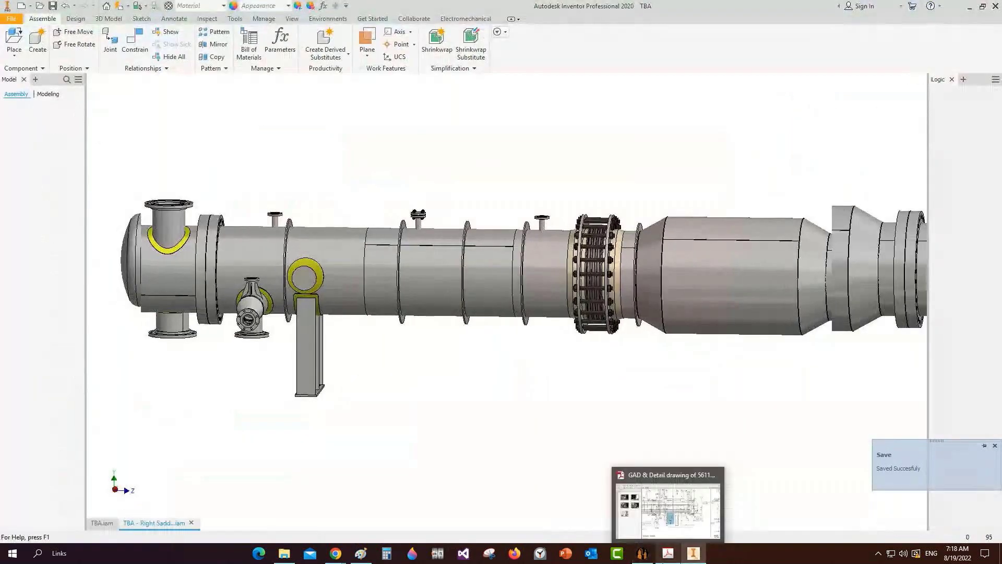
Step: Examine the stiffener rings, the circular attachment below N1, the right channel's lifting lugs and nozzles N12 and N13 in the PDF elevation
click(668, 556)
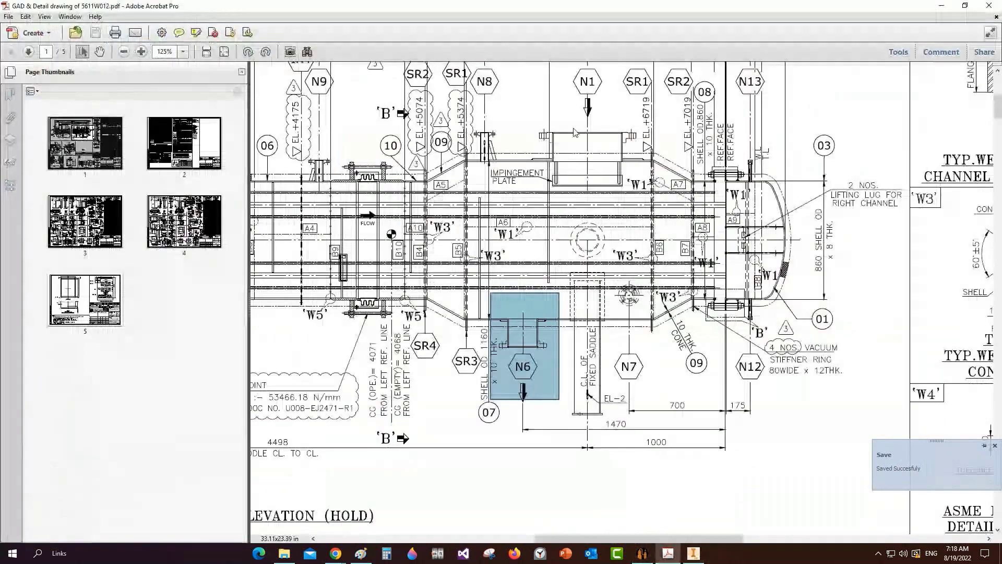
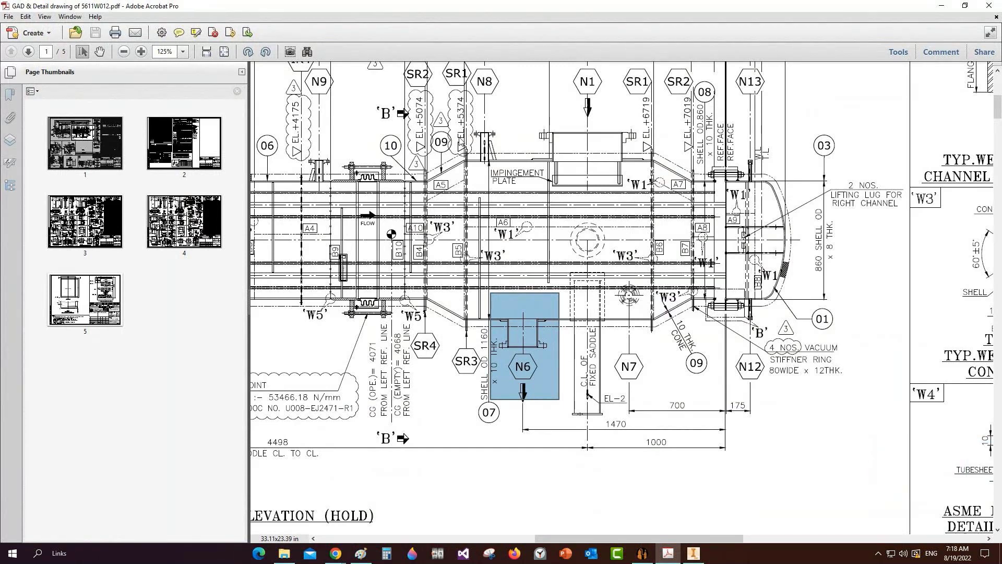
drag(468, 238, 474, 335)
drag(647, 136, 660, 326)
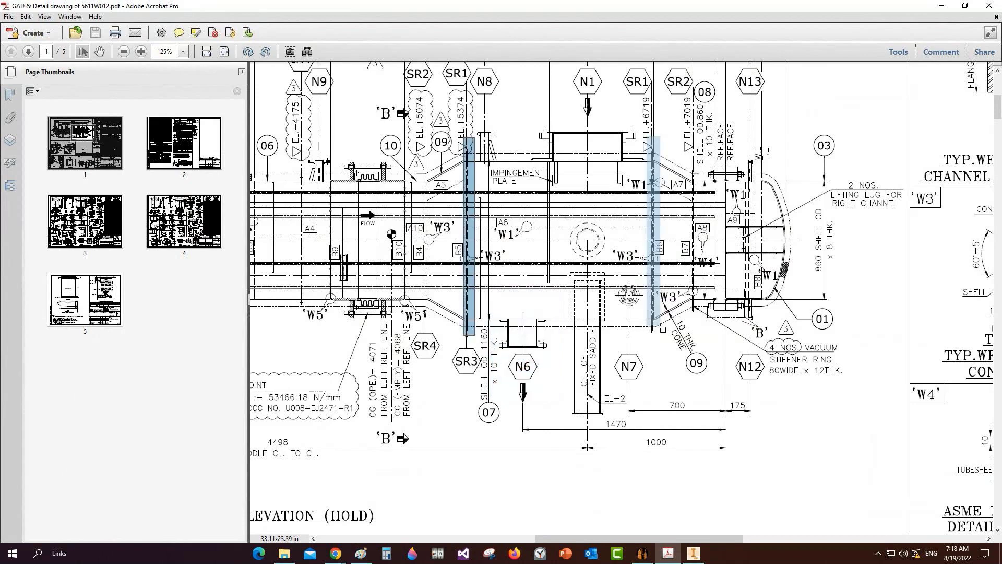
click(563, 219)
drag(563, 220, 611, 267)
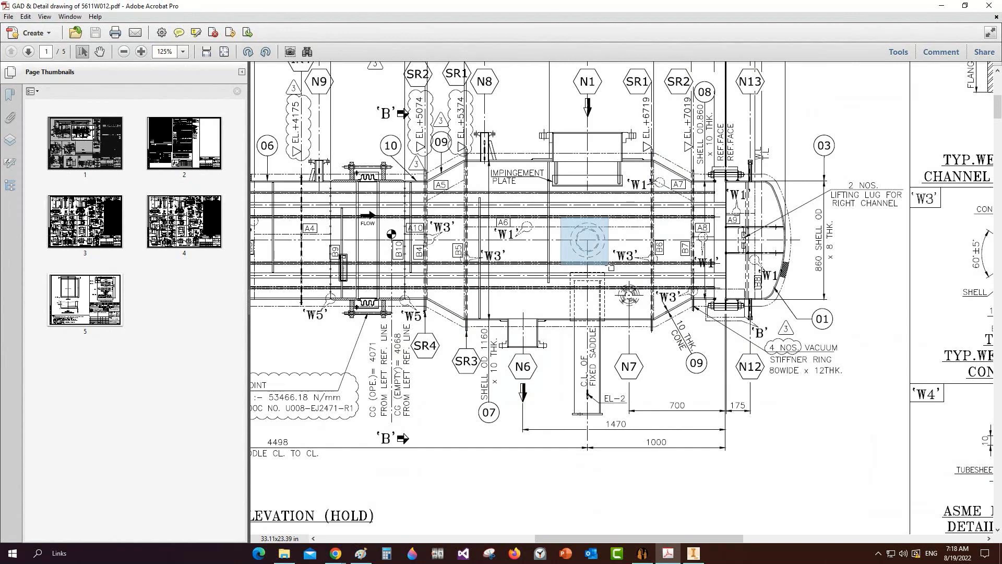
drag(611, 267, 611, 268)
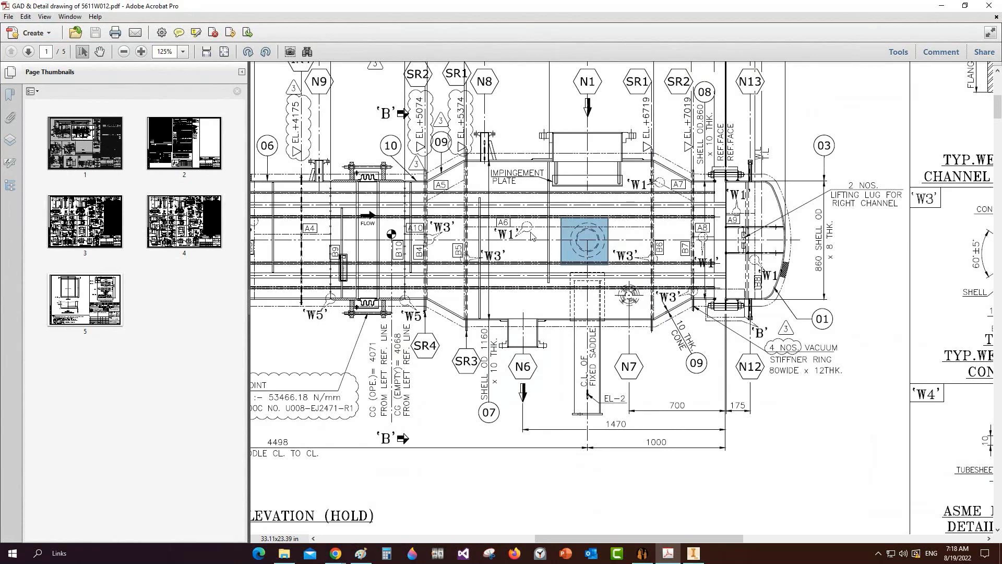
drag(685, 156, 697, 309)
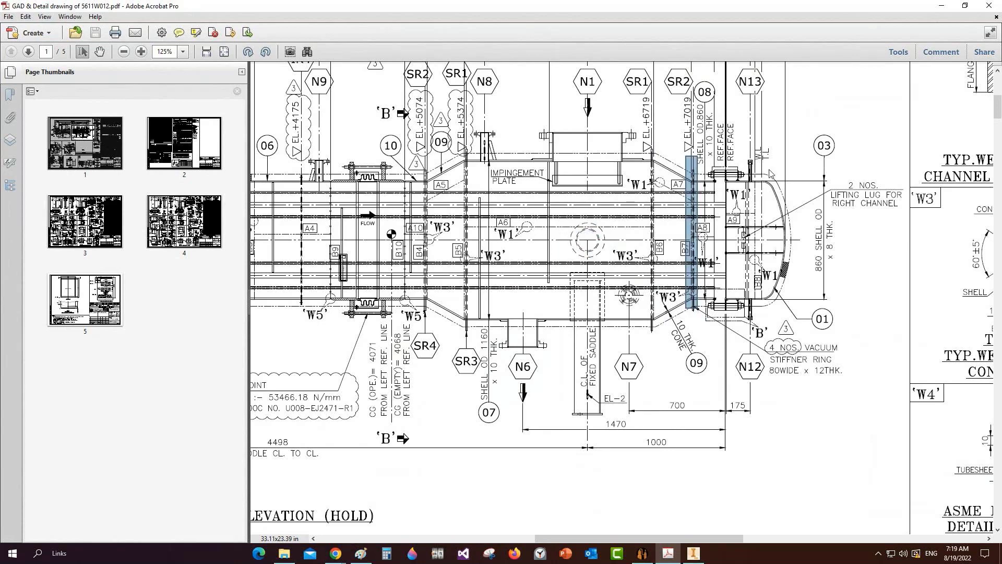
click(741, 146)
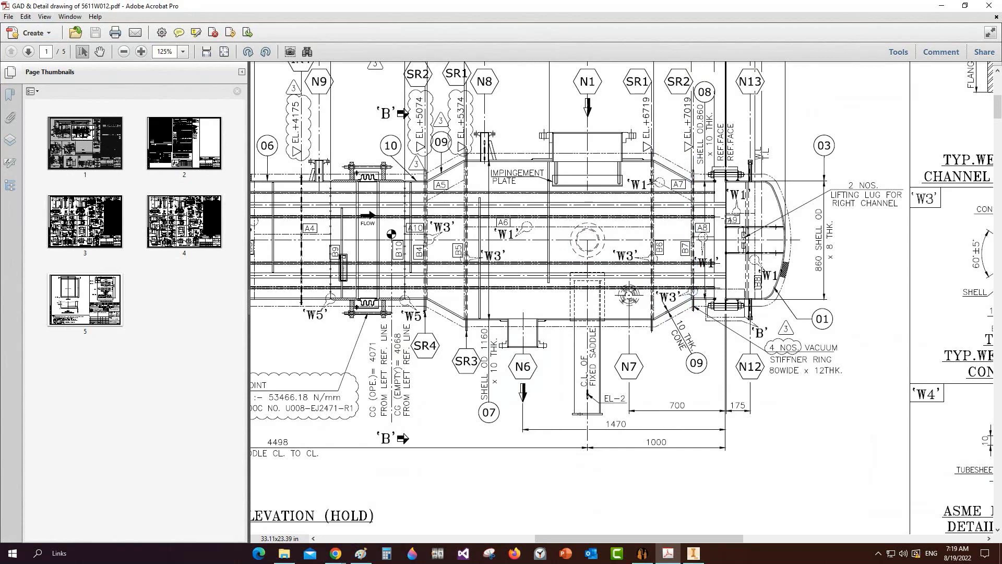
drag(723, 219, 796, 260)
drag(746, 151, 761, 324)
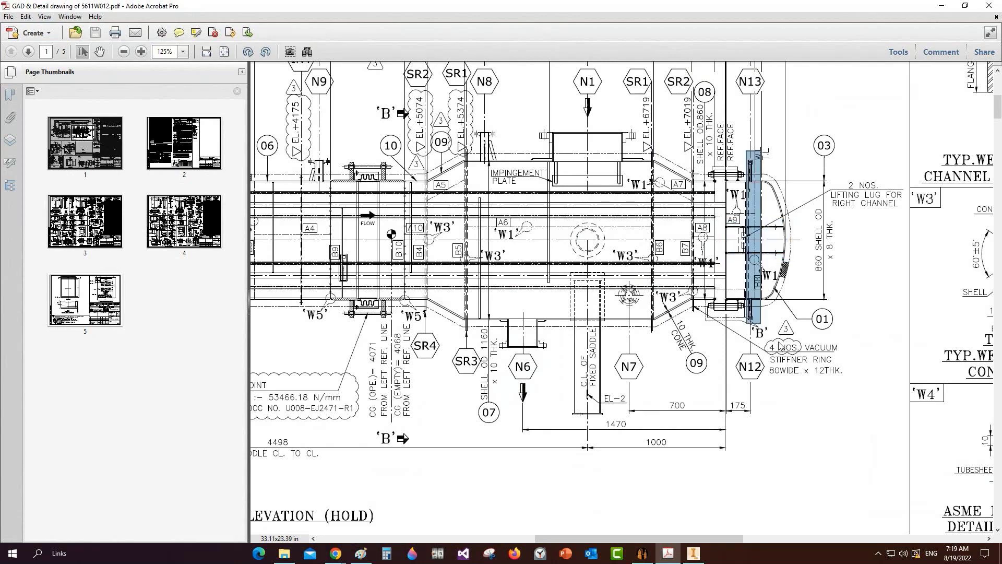
Step: Switch to Inventor and inspect the Right Saddle, N8, N1 and N6 assemblies as they are generated
click(693, 552)
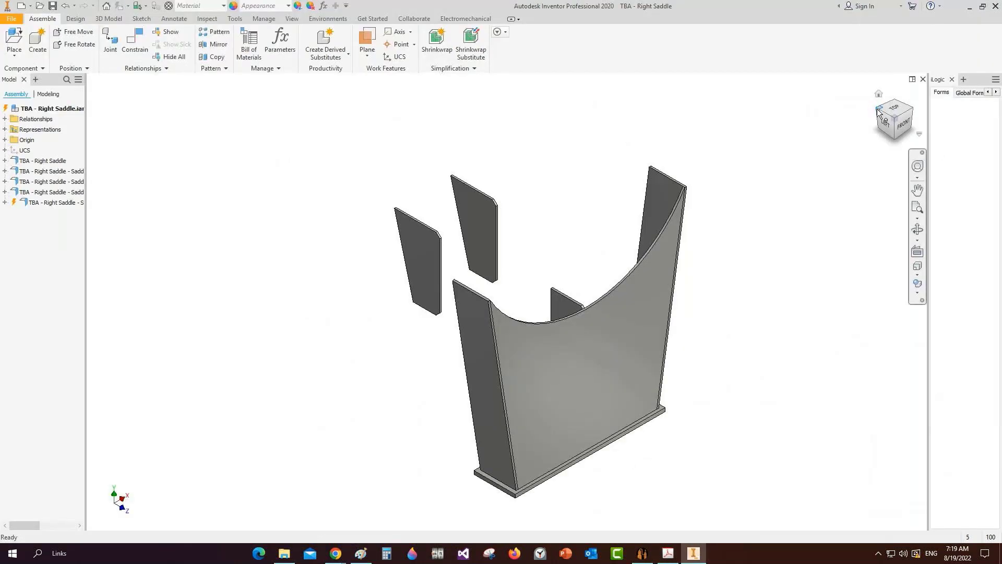
click(878, 113)
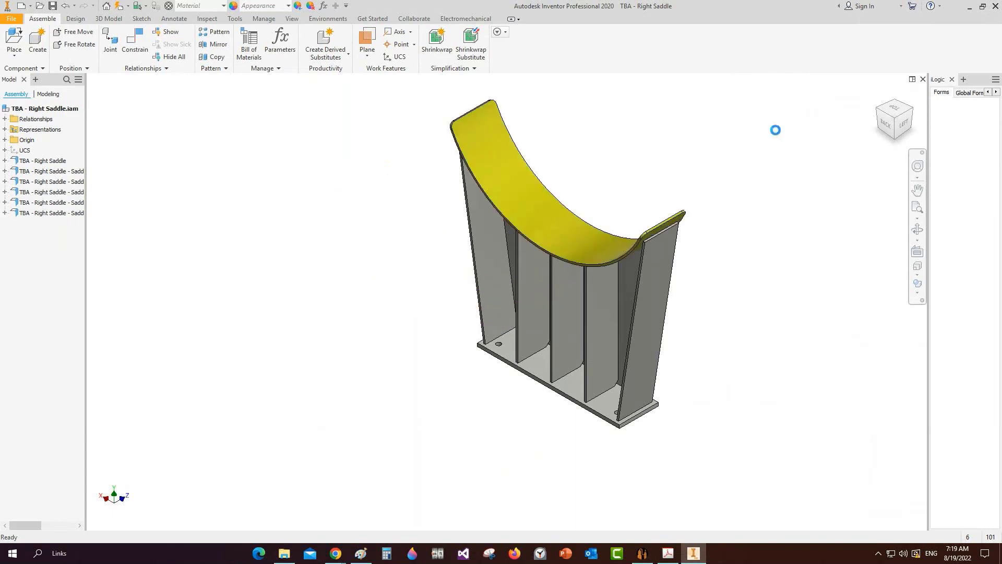
key(ctrl+s)
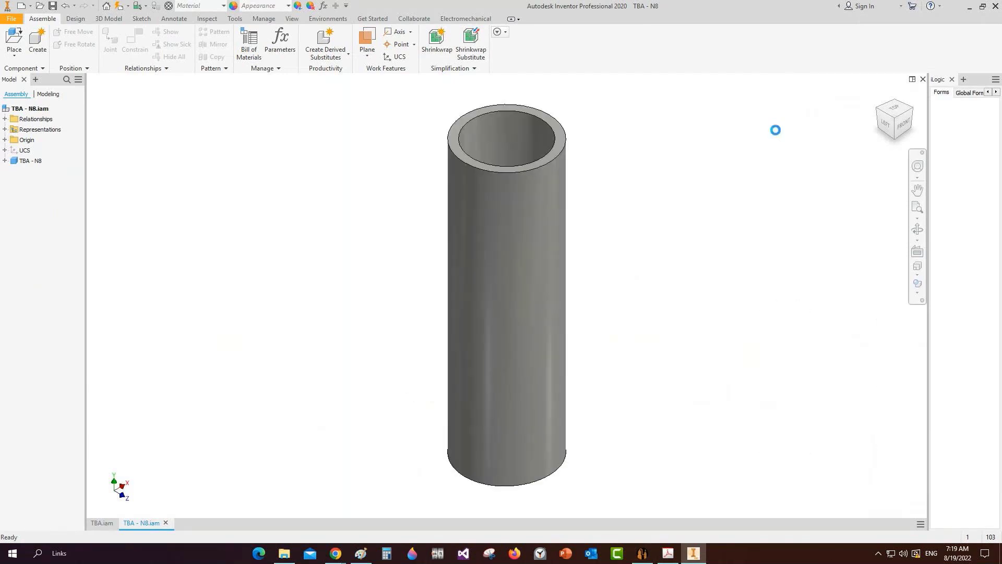
key(ctrl+s)
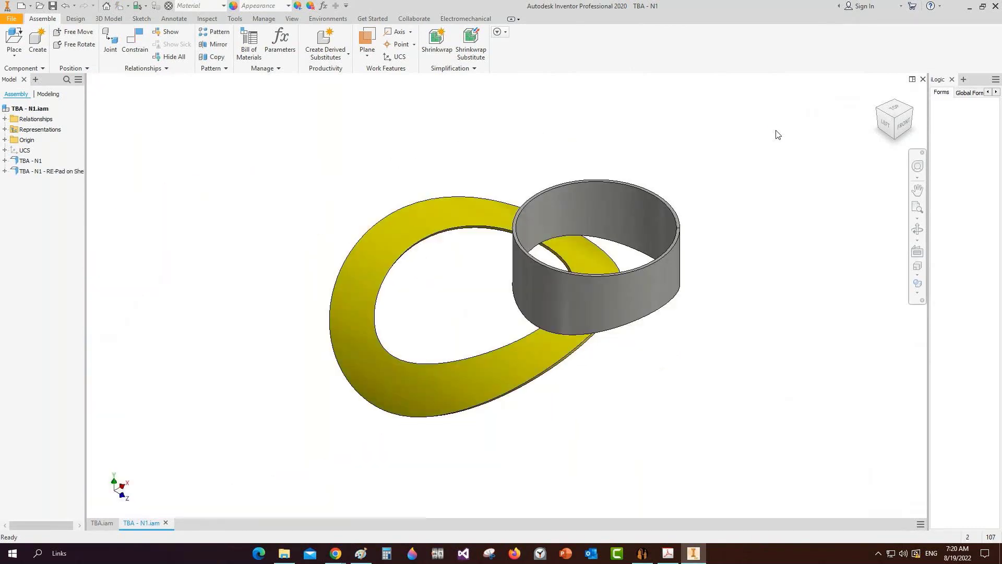
key(ctrl+s)
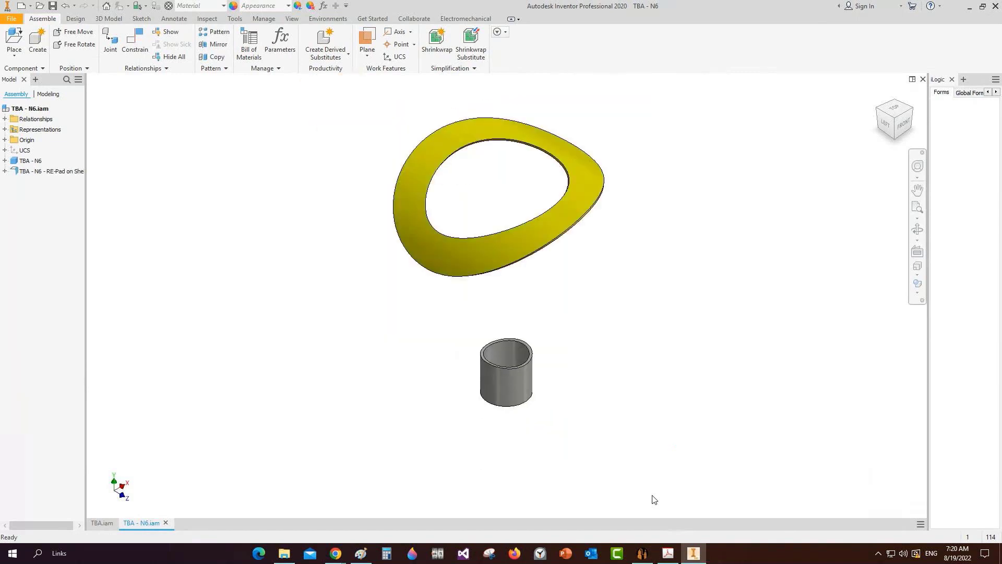
Step: Return to Static Equipment Generator, set nozzle N8's location to 185 mm and save the nozzle
click(643, 554)
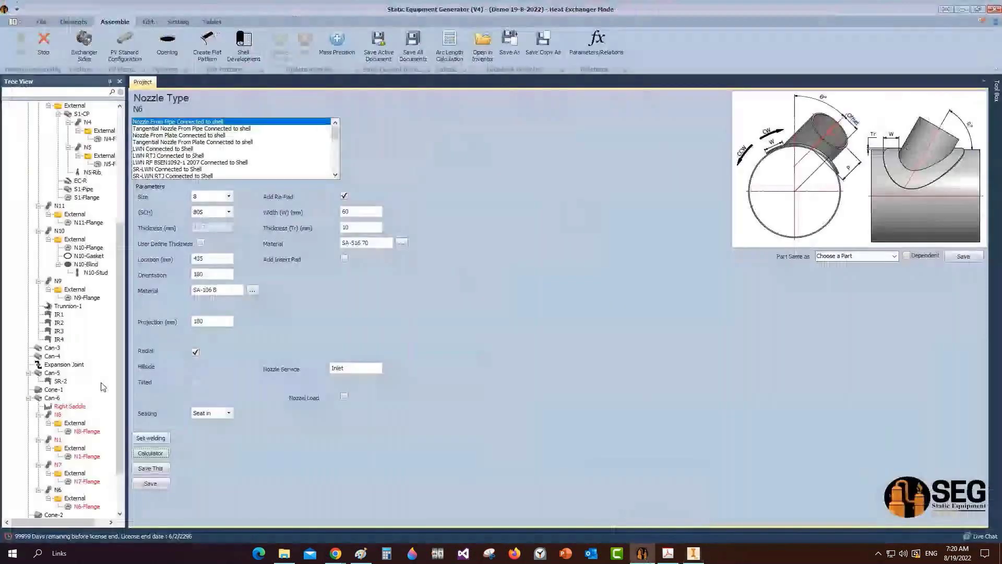
click(58, 415)
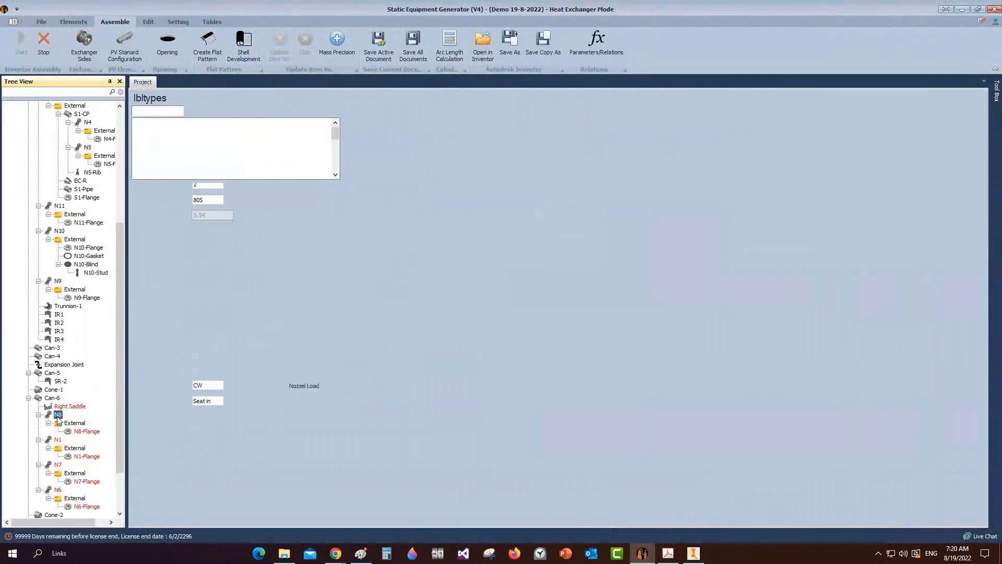
click(187, 265)
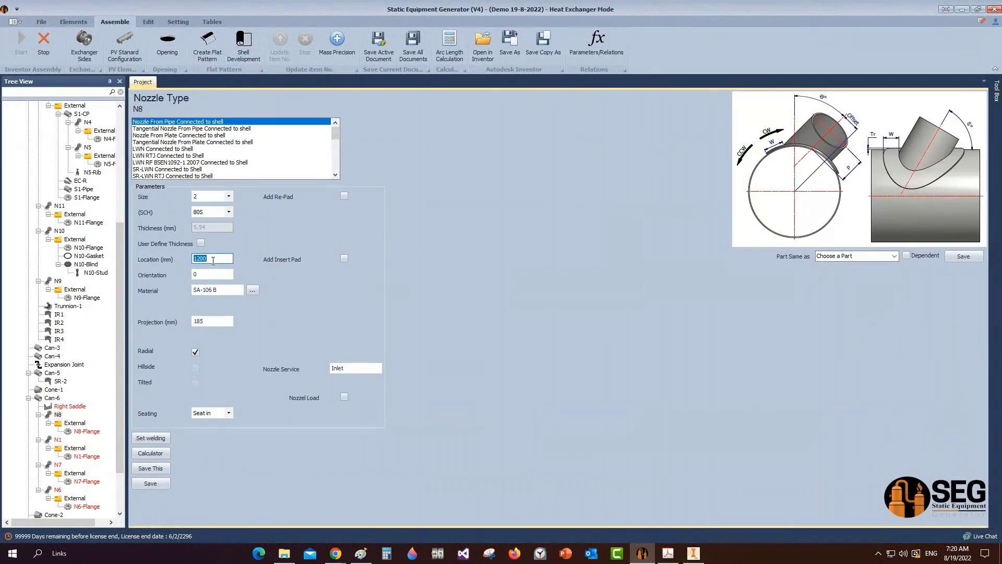
text(185)
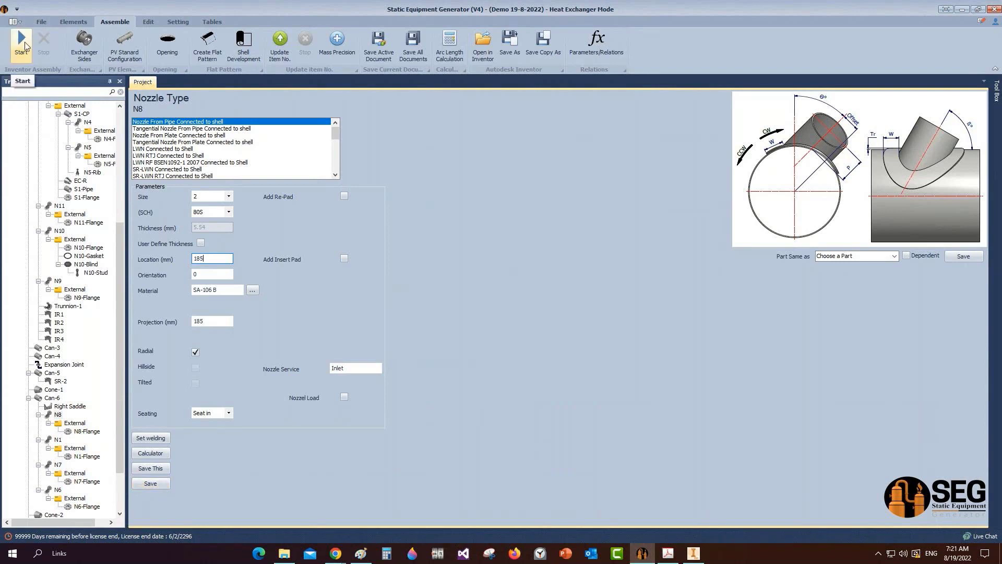
click(25, 47)
click(151, 483)
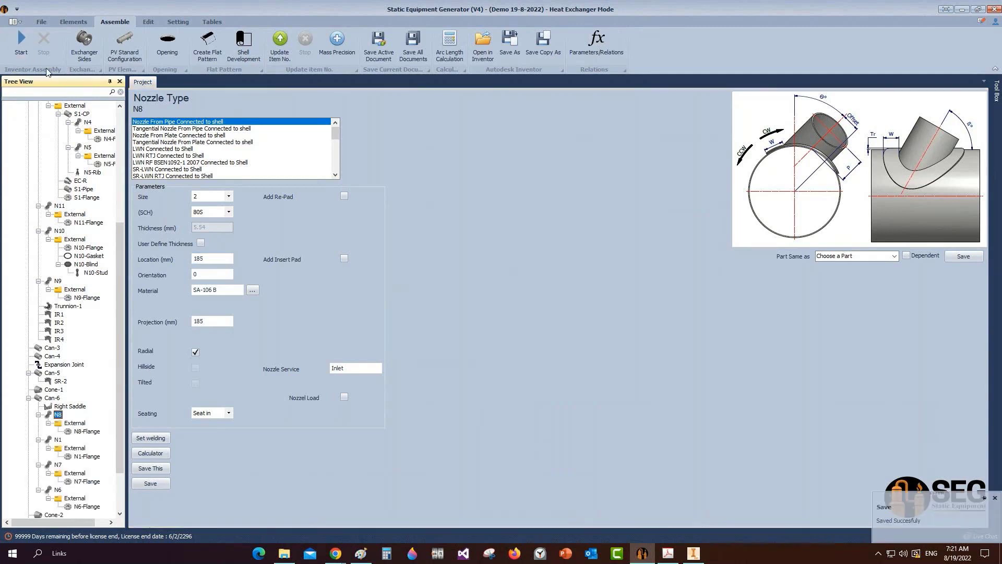
Step: Run the assembly again, check Can-6's nozzles and saddle from the left in Inventor, and return to Static Equipment Generator
click(20, 43)
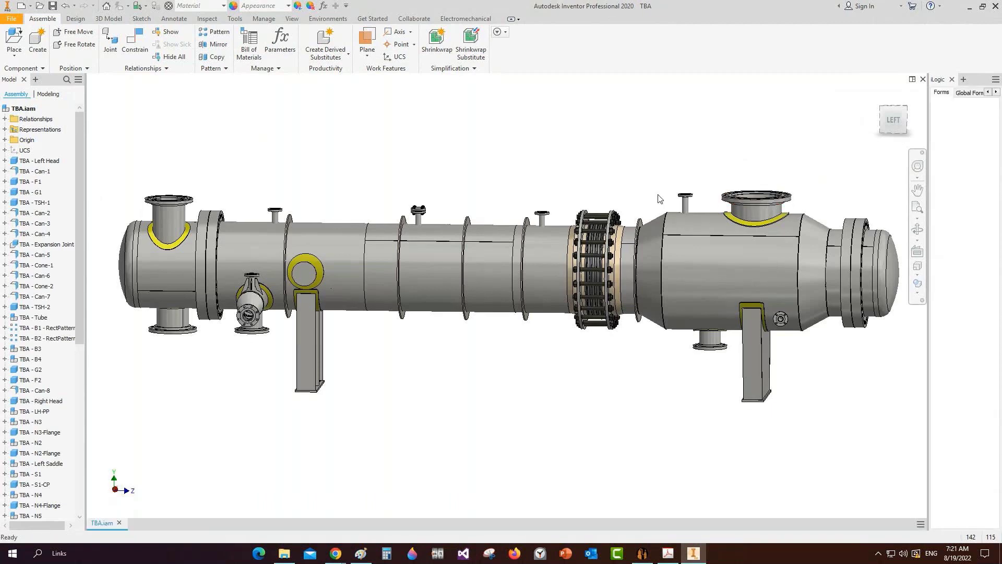
click(896, 122)
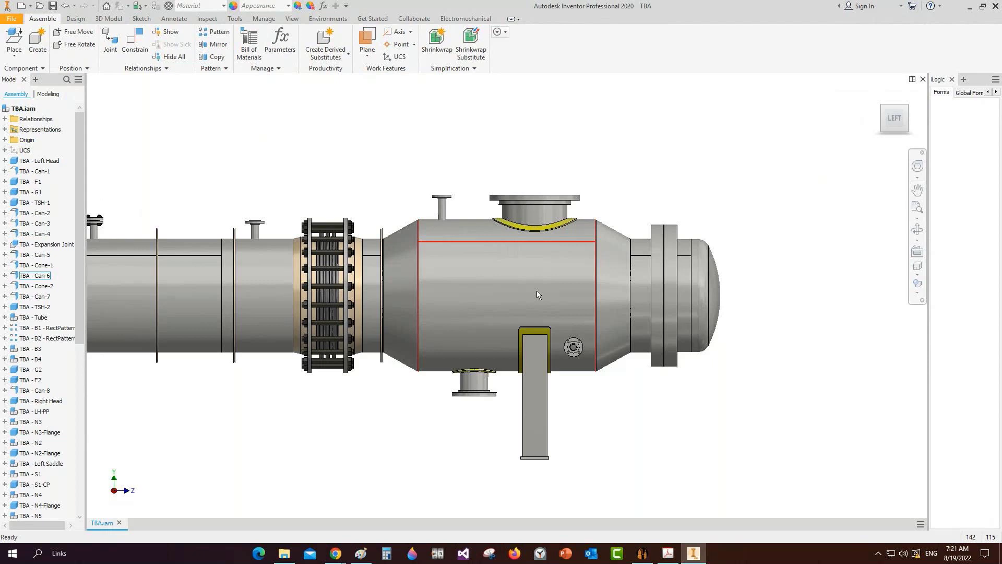
click(642, 553)
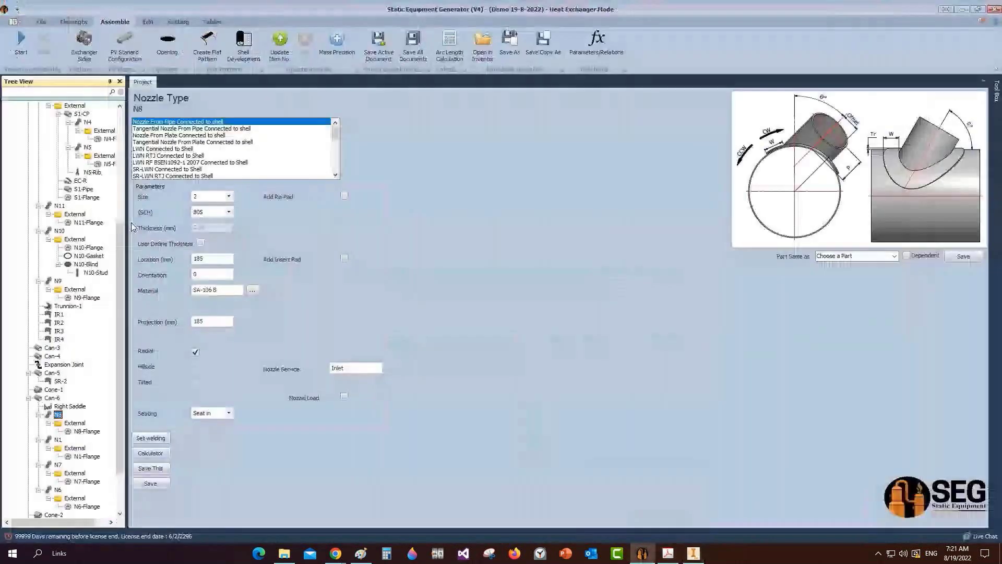
Step: Add a Trunnion Type1 named Trunnion-2 to Can-6
click(52, 398)
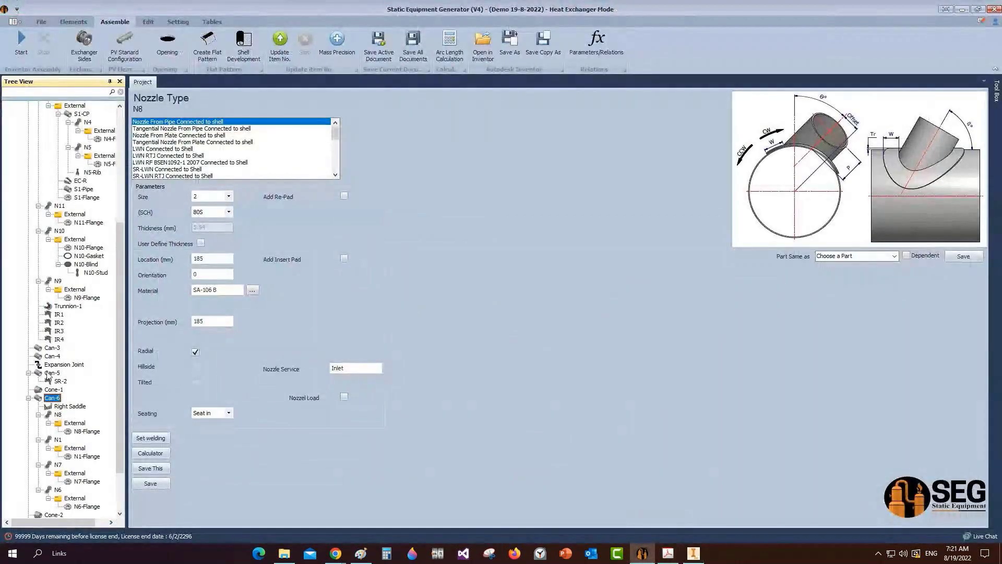
click(73, 22)
click(667, 37)
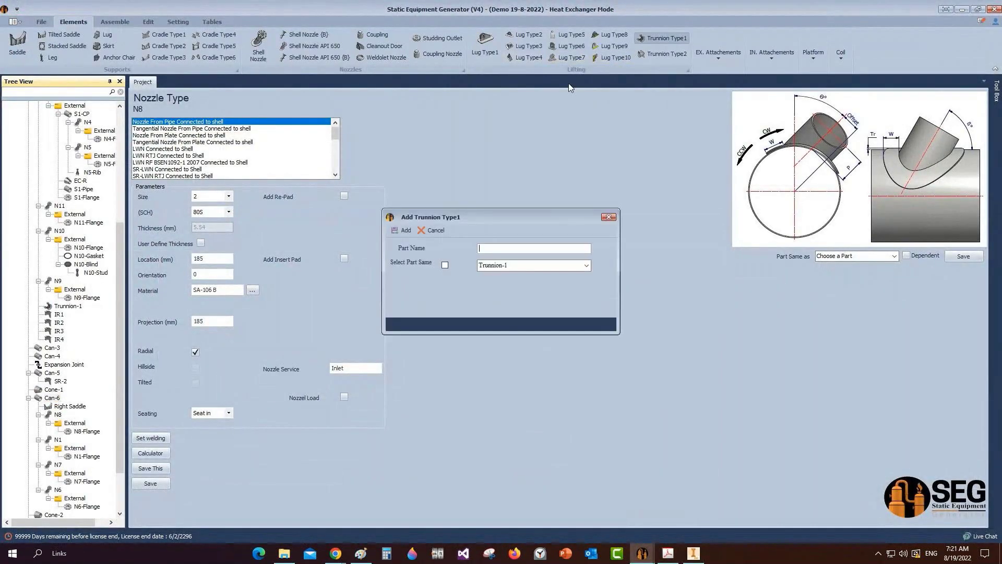
text(Trunnion-2)
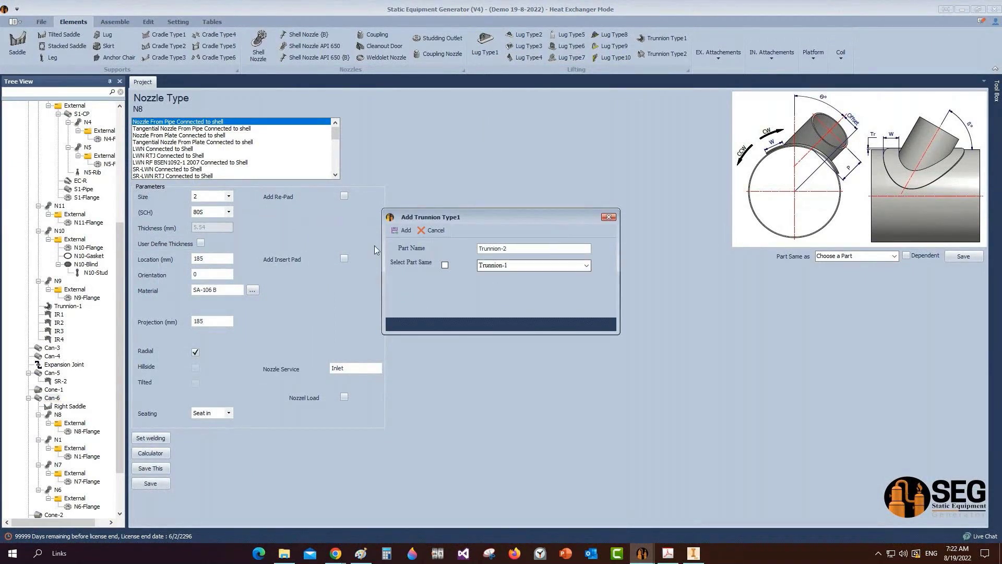
click(401, 230)
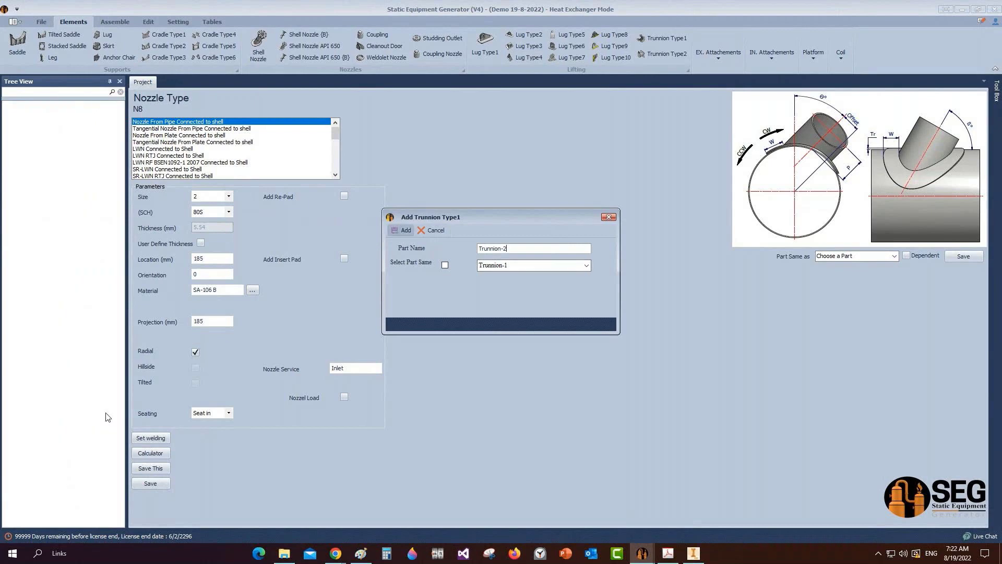
Step: Make Trunnion-2 the same as Trunnion-1 and save the copied parameters
click(70, 449)
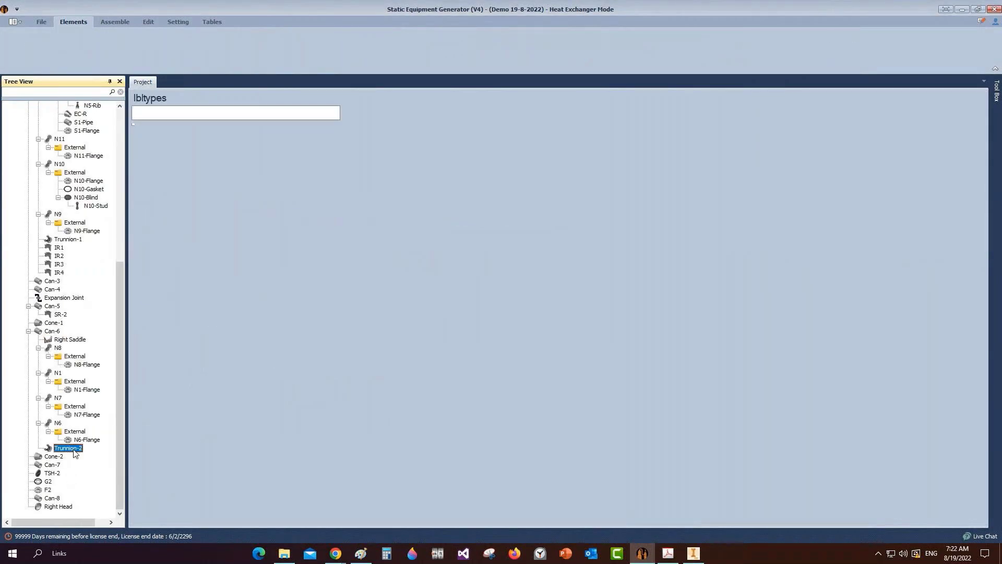
click(888, 266)
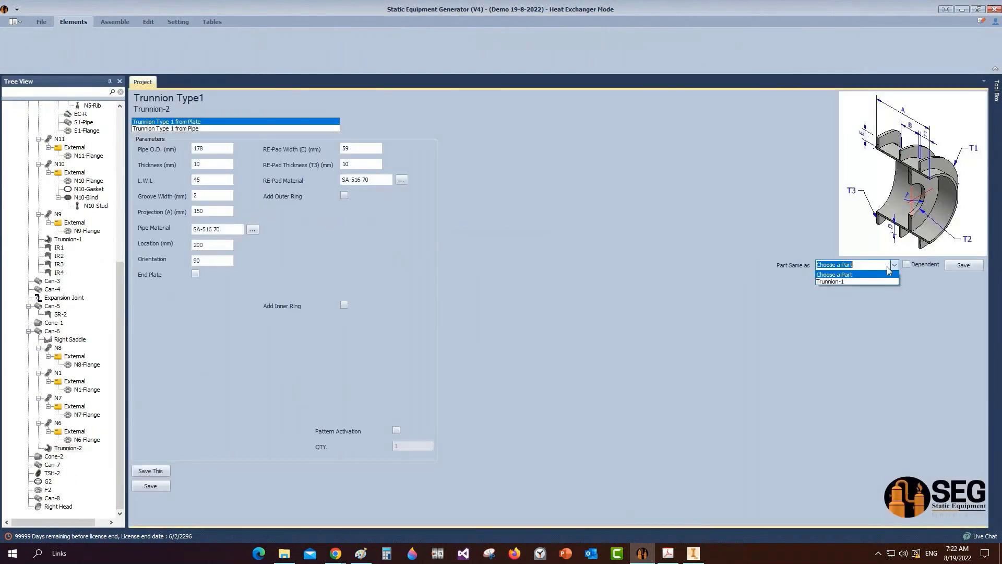
click(858, 281)
click(963, 265)
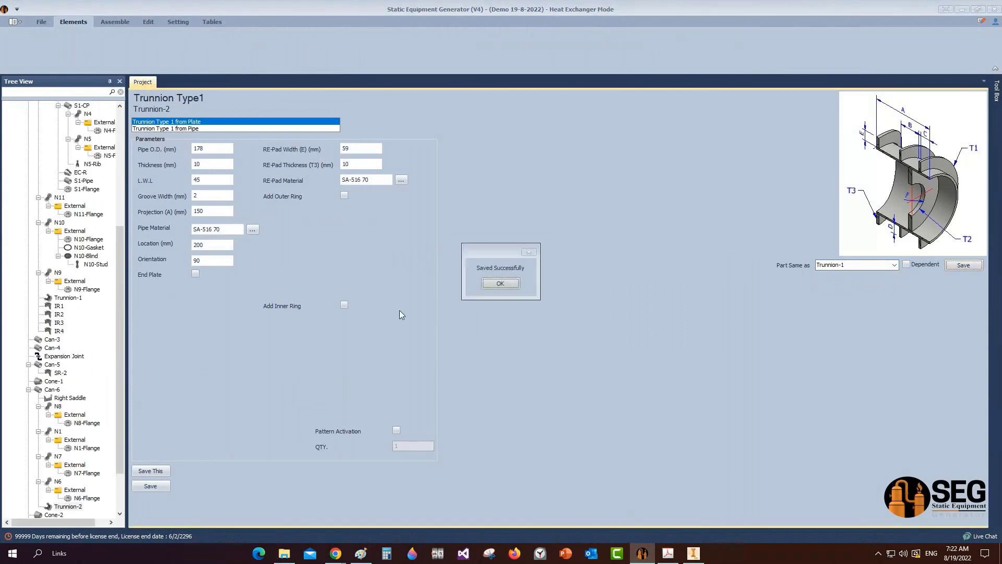
key(Return)
Step: Set Trunnion-2's location to 905 mm and save the trunnion
click(86, 440)
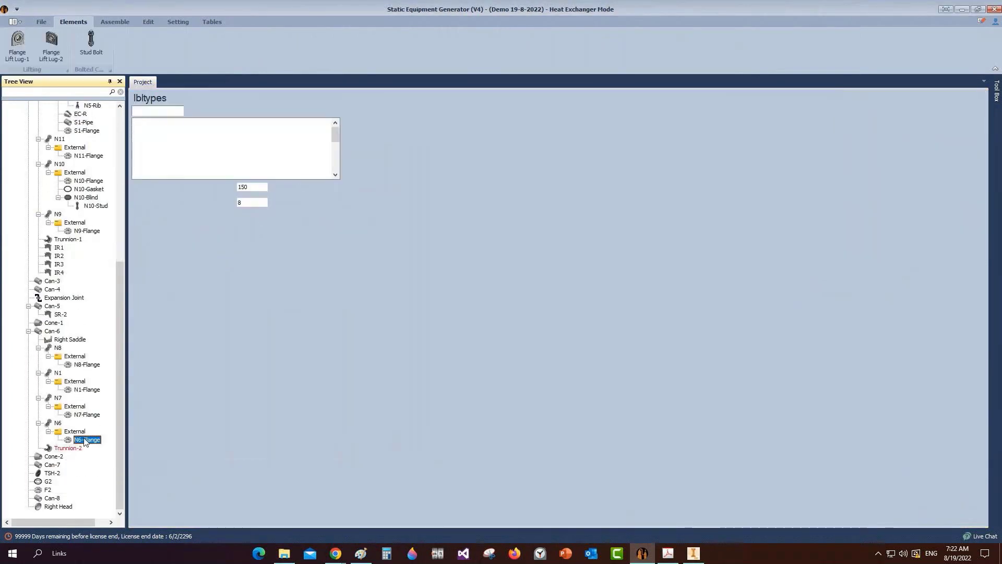
click(67, 448)
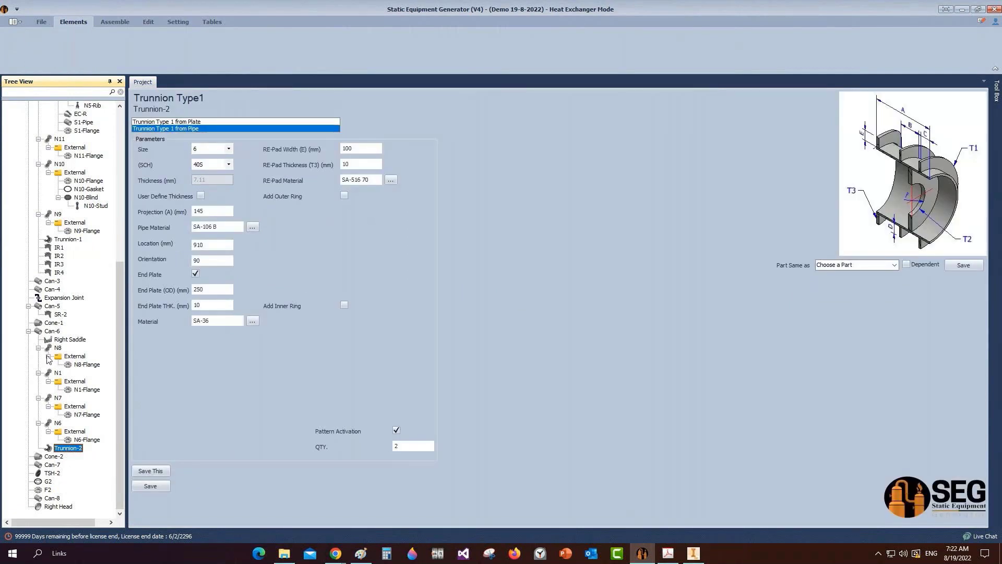
click(222, 212)
drag(213, 245, 160, 247)
text(905)
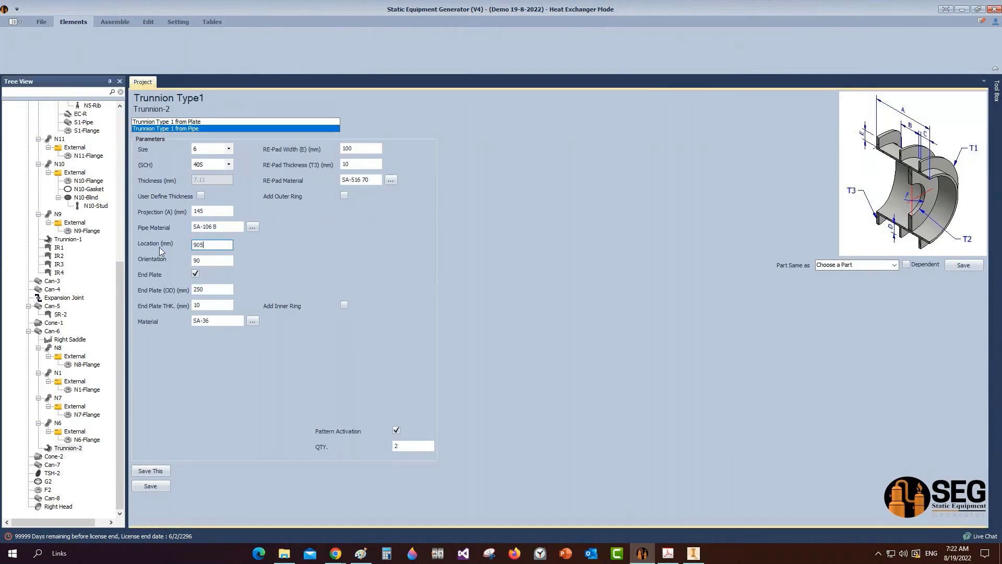
click(161, 484)
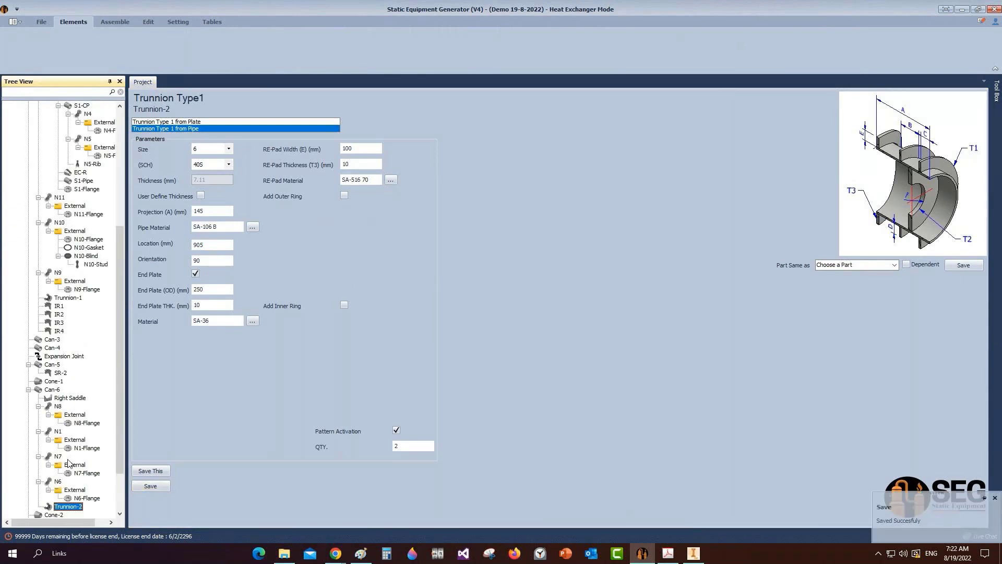
Step: With Can-6 selected, examine the stiffener rings at both ends of its shell in the PDF elevation, and return to Static Equipment Generator
scroll(58, 373, down, 2)
click(53, 342)
click(672, 556)
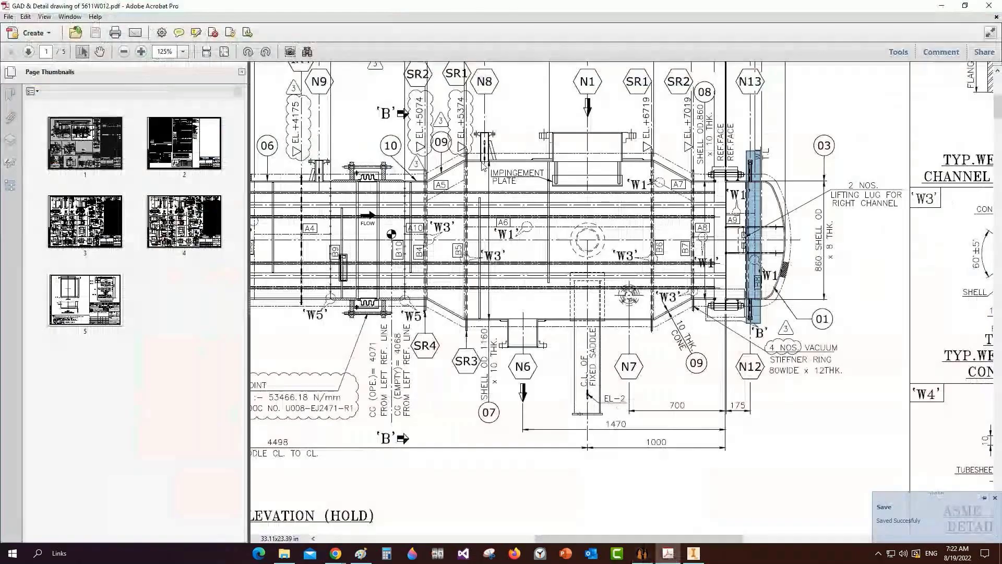
drag(457, 122, 472, 349)
drag(622, 67, 650, 366)
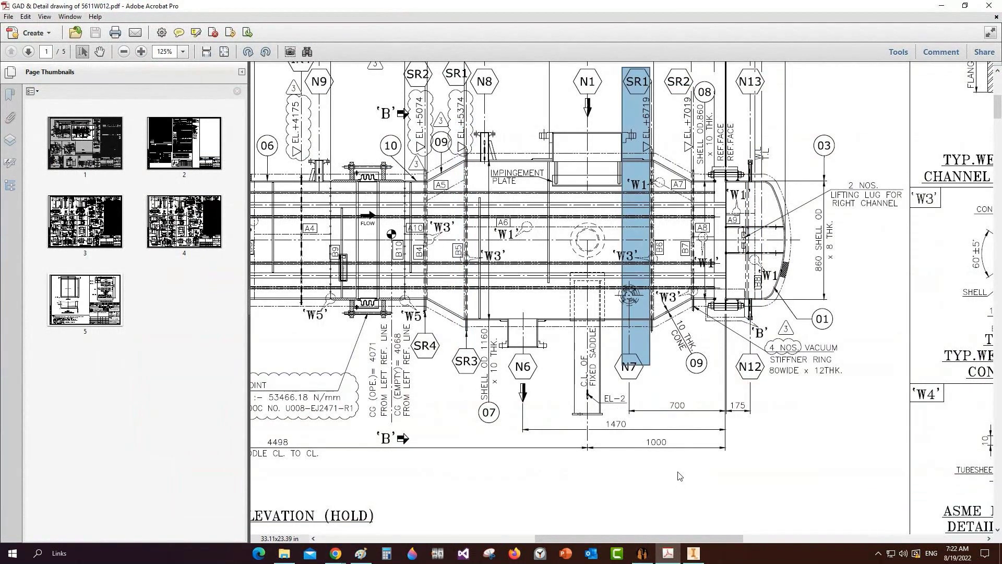
click(692, 555)
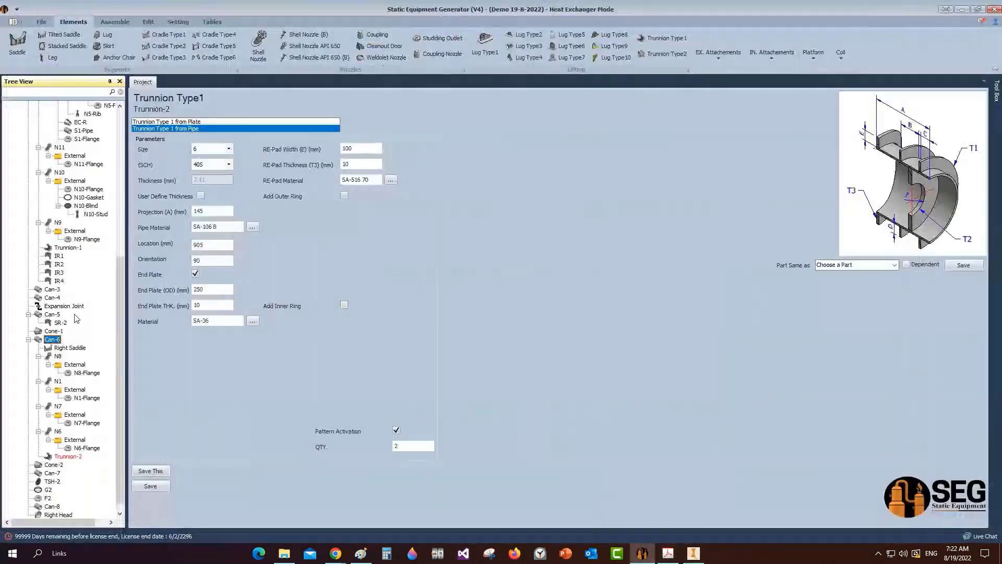
Step: Add an external stiffening ring named SR1 to Can-6
click(719, 56)
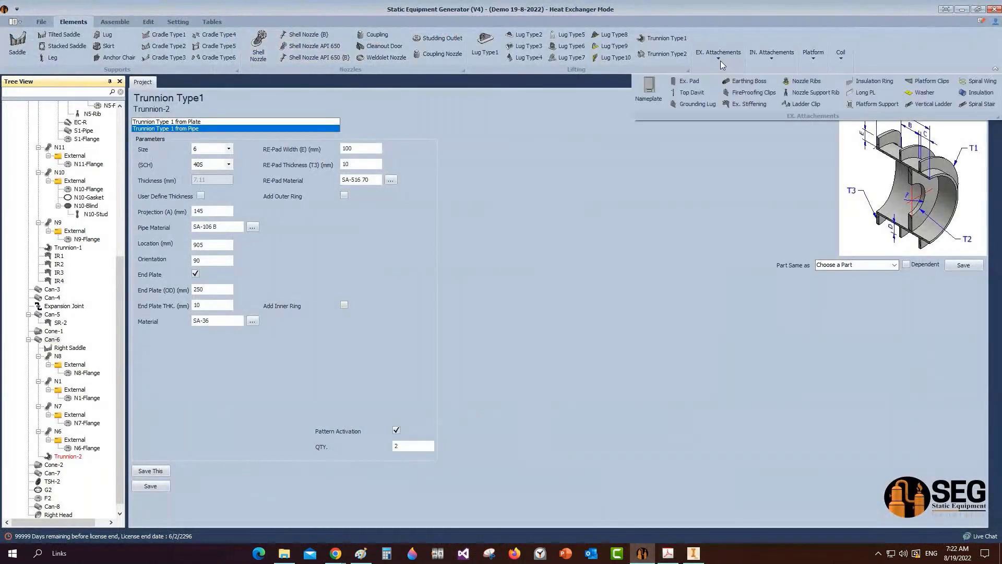
click(744, 104)
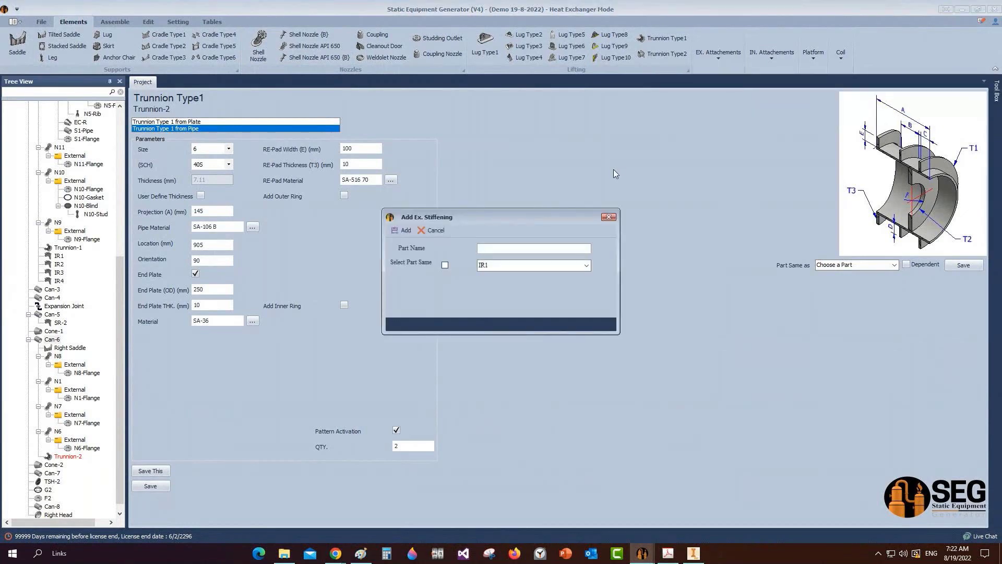
text(SR1)
scroll(68, 463, down, 3)
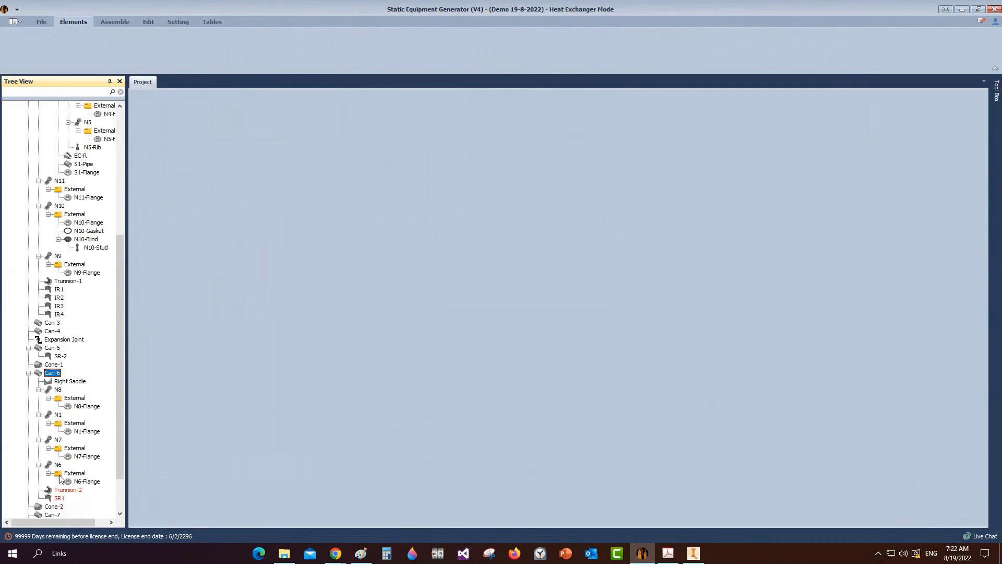
Step: Define SR1 as a Ring Plate with height 80 mm, thickness 12 mm and location 20 mm, and save it
click(58, 448)
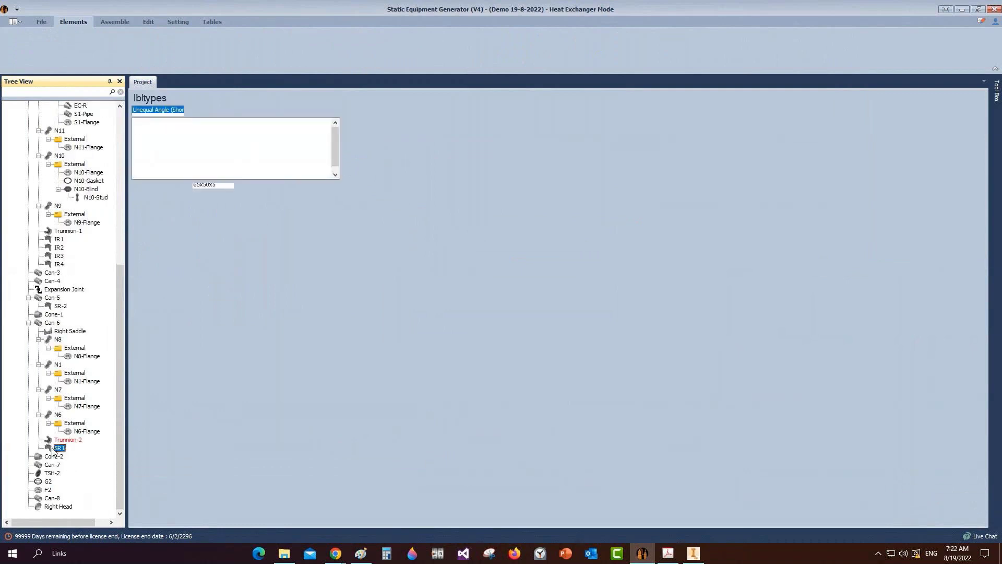
click(202, 176)
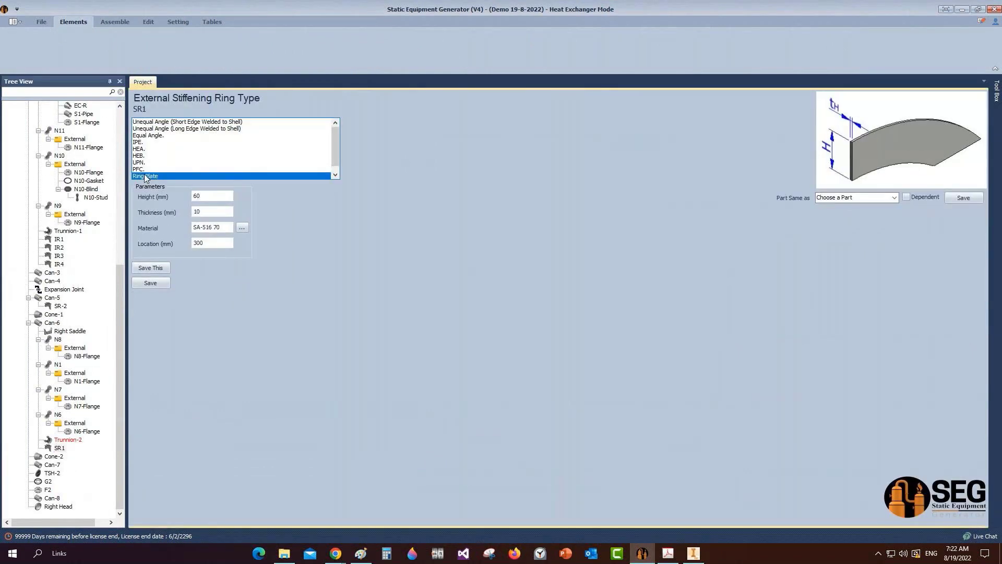
key(Tab)
text(80)
key(Tab)
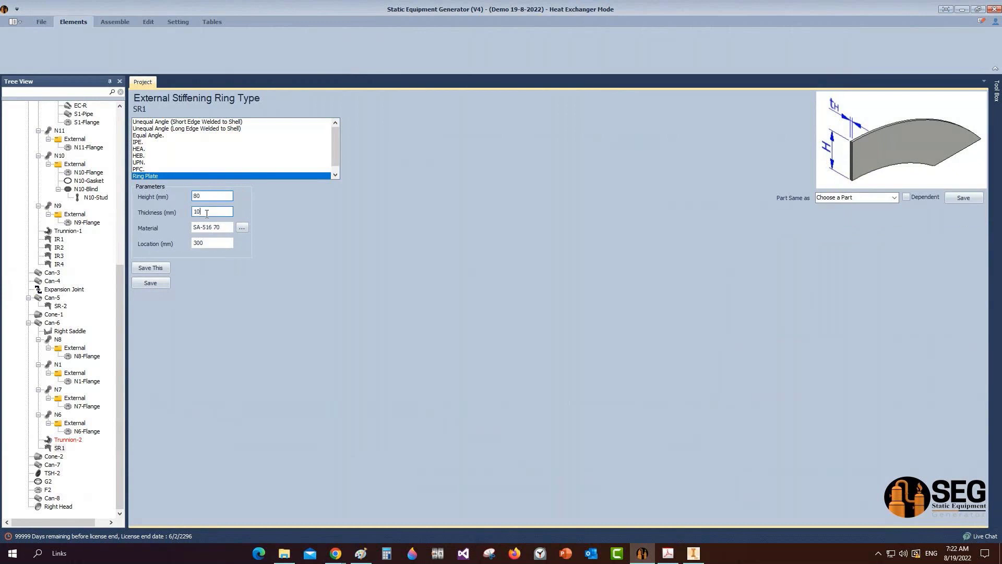
click(191, 243)
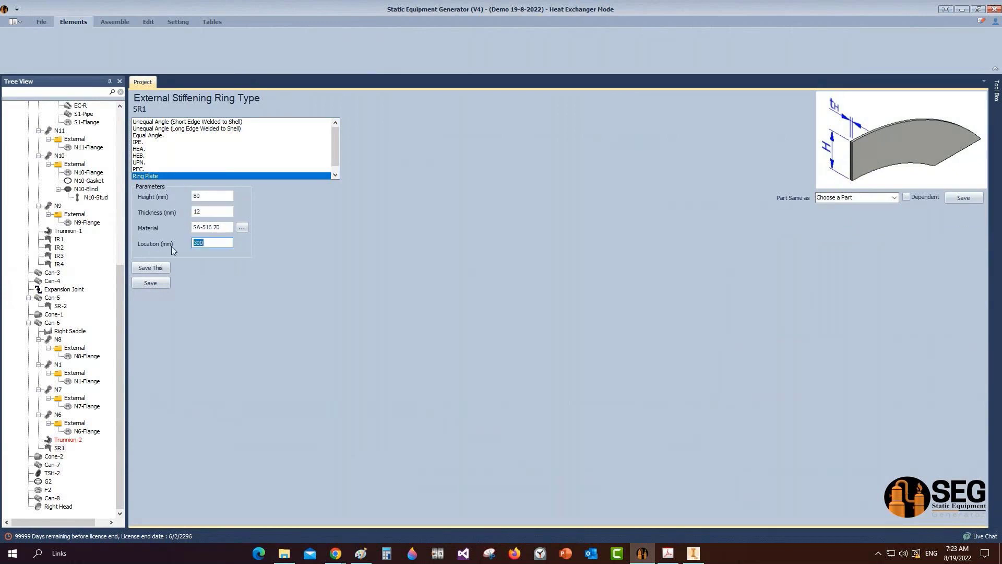
click(152, 285)
Step: Add an external stiffening ring named SR3 to Can-6, using SR1 as the same part
scroll(55, 340, down, 1)
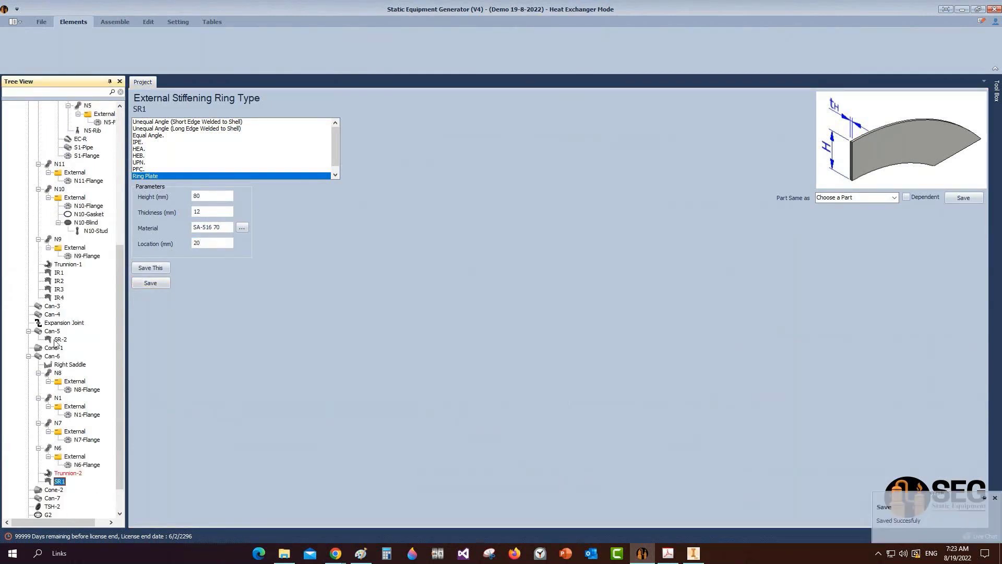
click(53, 357)
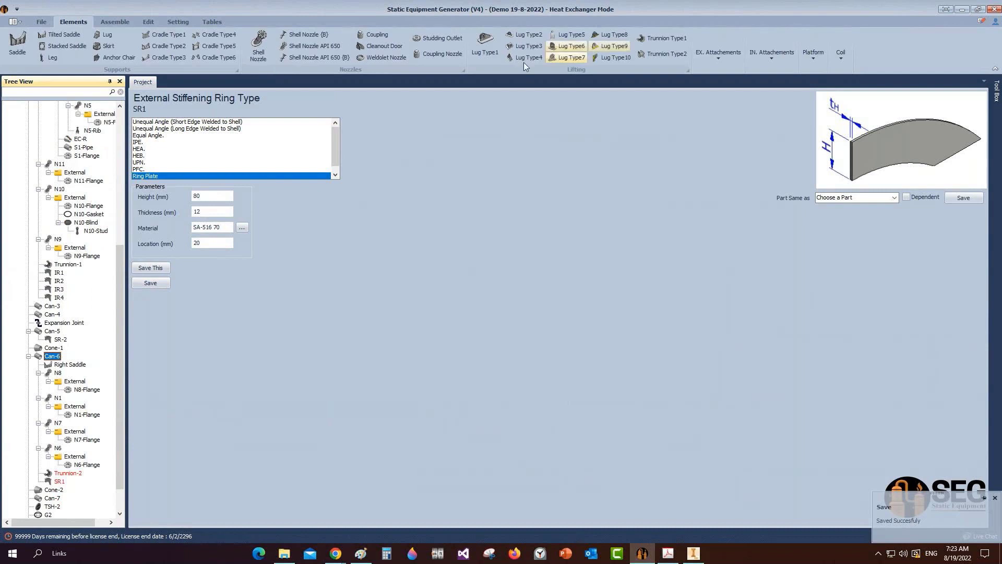
click(724, 63)
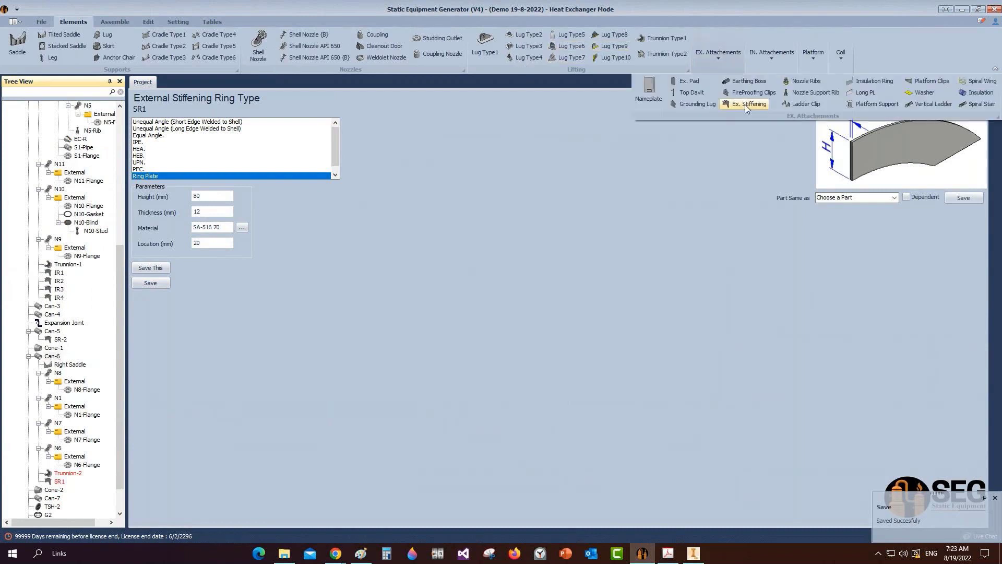
click(746, 106)
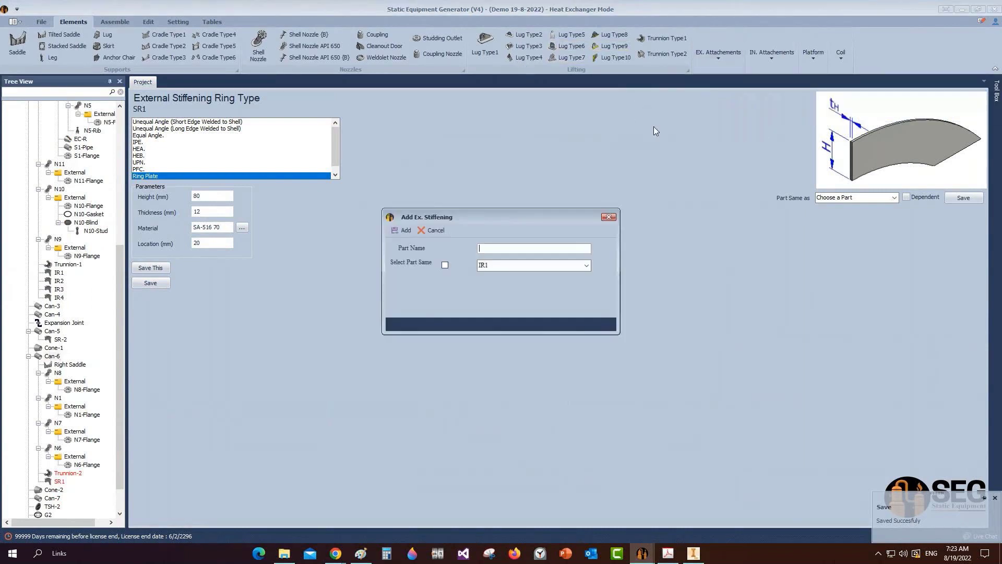
text(SR3)
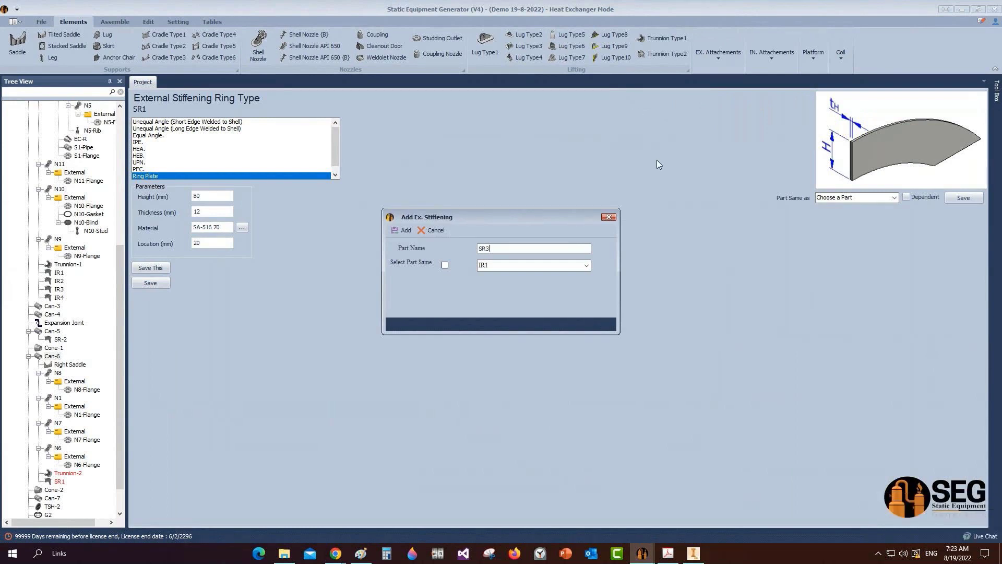
click(444, 265)
click(585, 265)
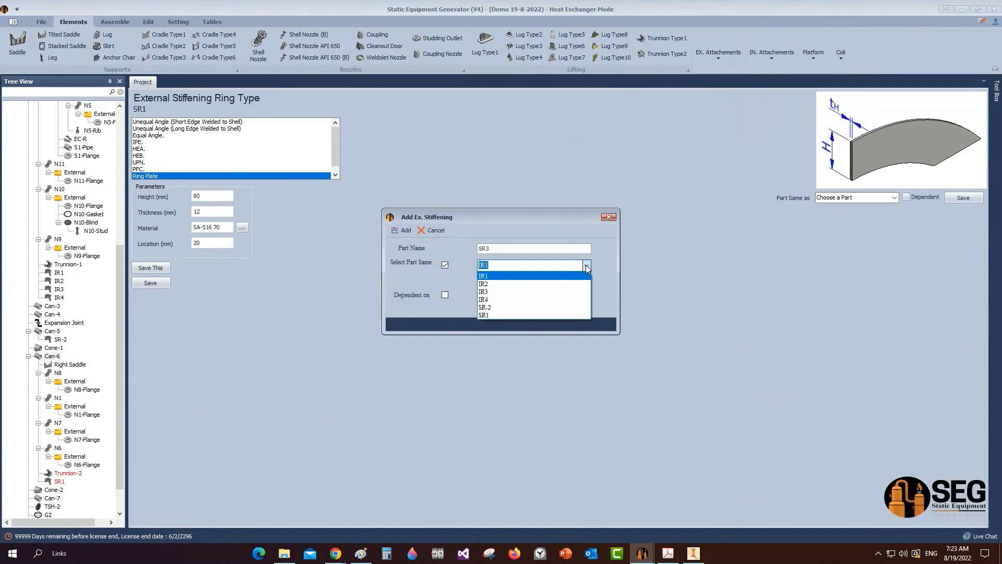
click(488, 315)
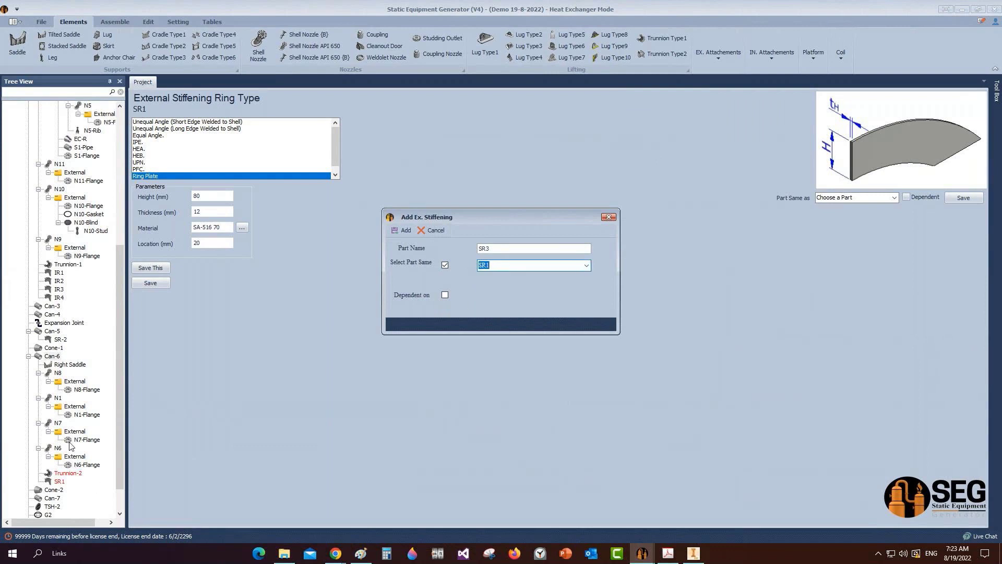
click(403, 231)
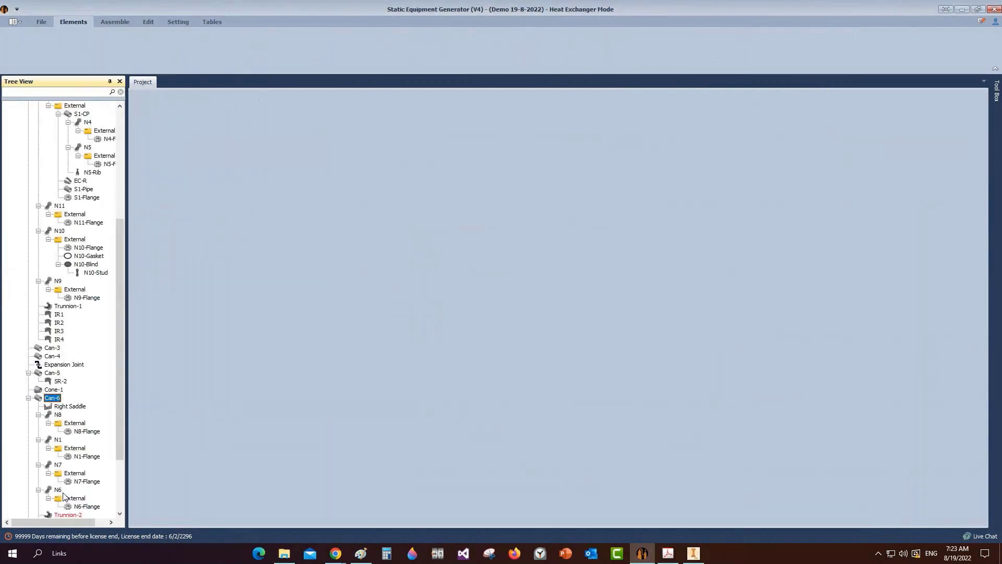
Step: Set stiffening ring SR3's location to 1340 mm and save it
click(60, 482)
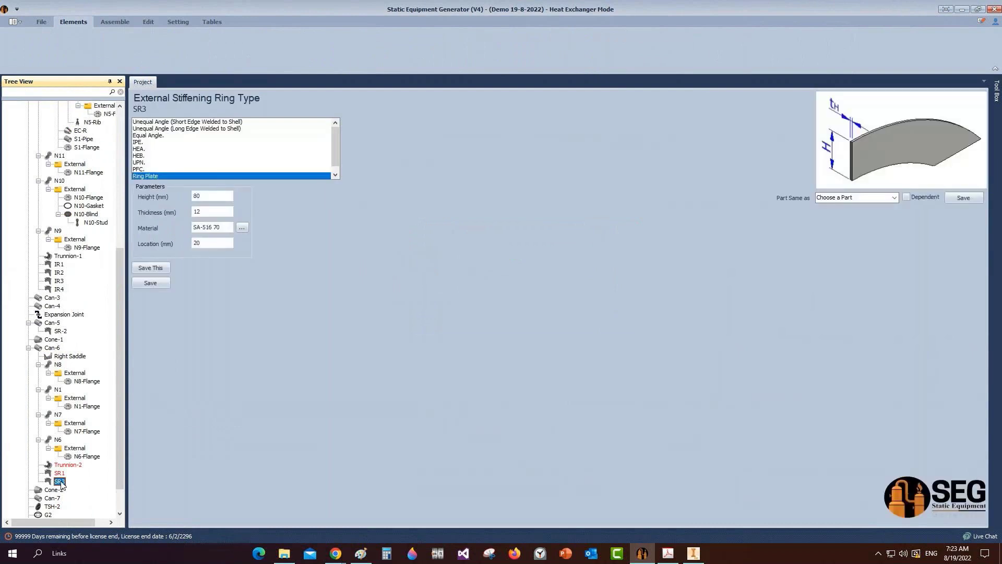
click(169, 243)
text(1340)
click(150, 282)
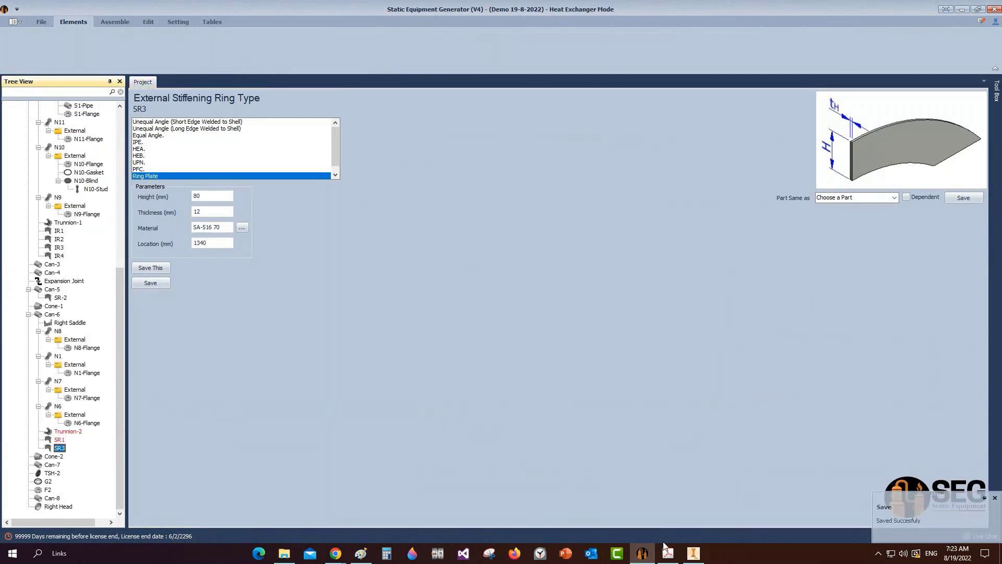
Step: Examine the impingement plate below N1 in the PDF elevation, and return to Can-6 in Static Equipment Generator
mouse_move(668, 558)
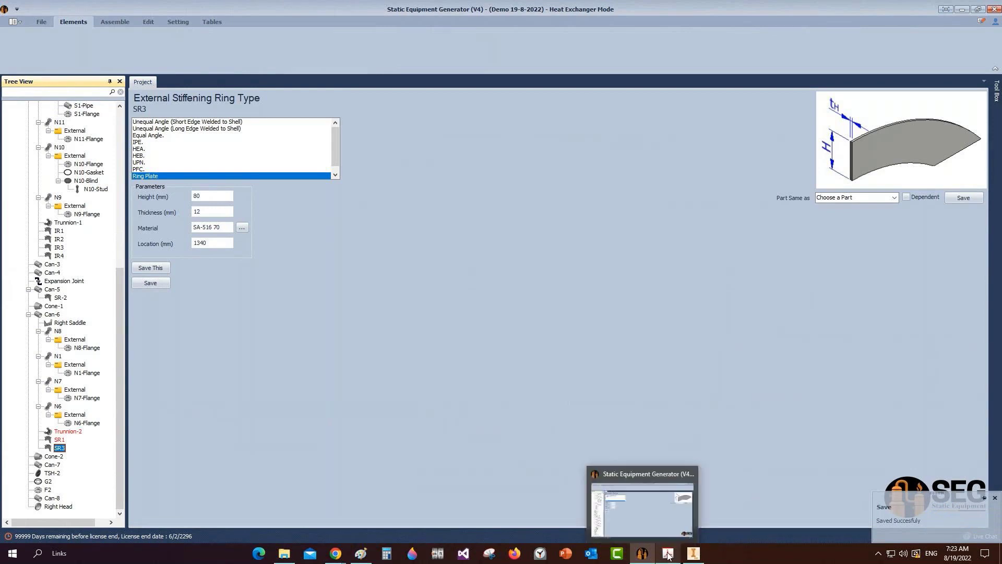
click(668, 553)
drag(536, 154, 632, 192)
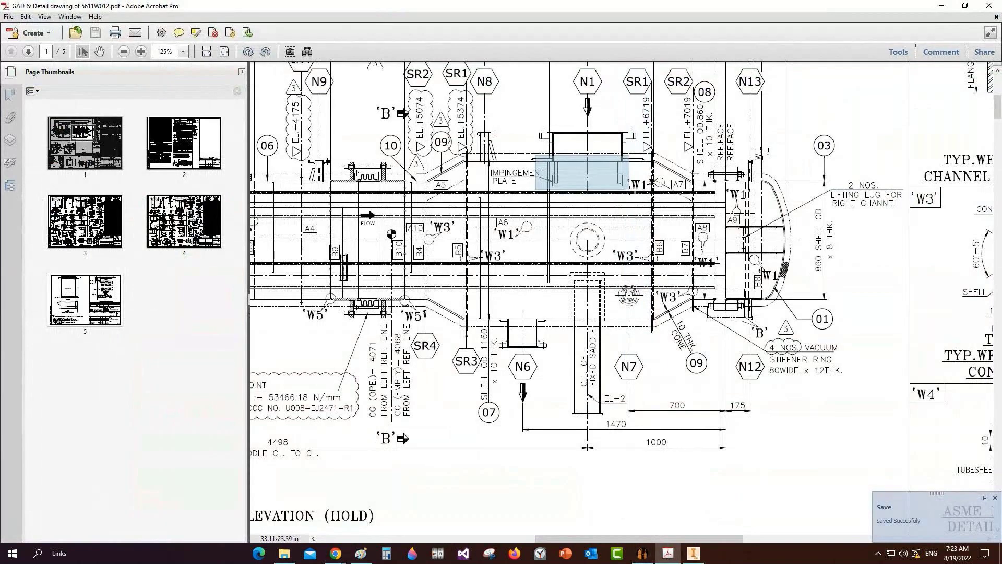
click(642, 553)
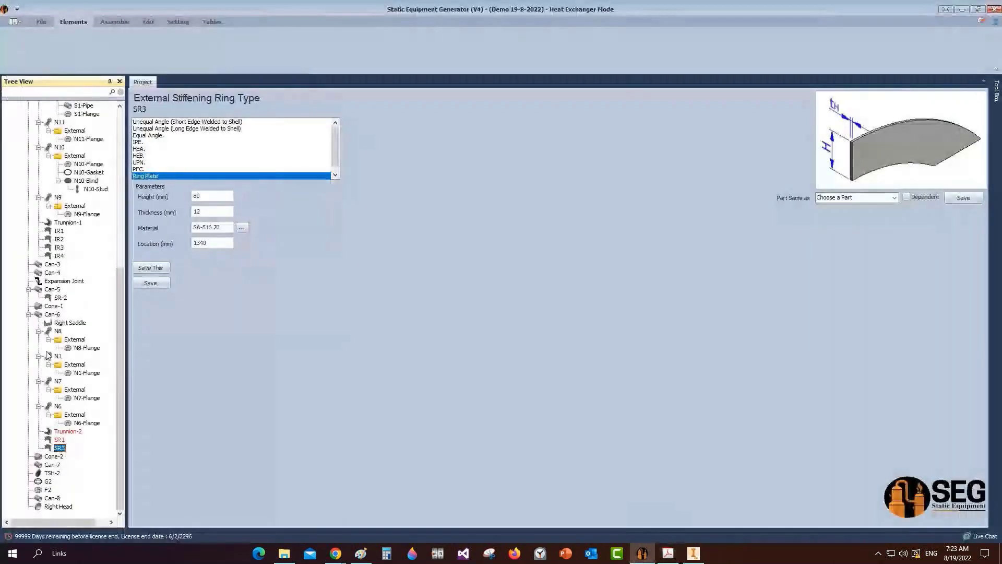
click(52, 314)
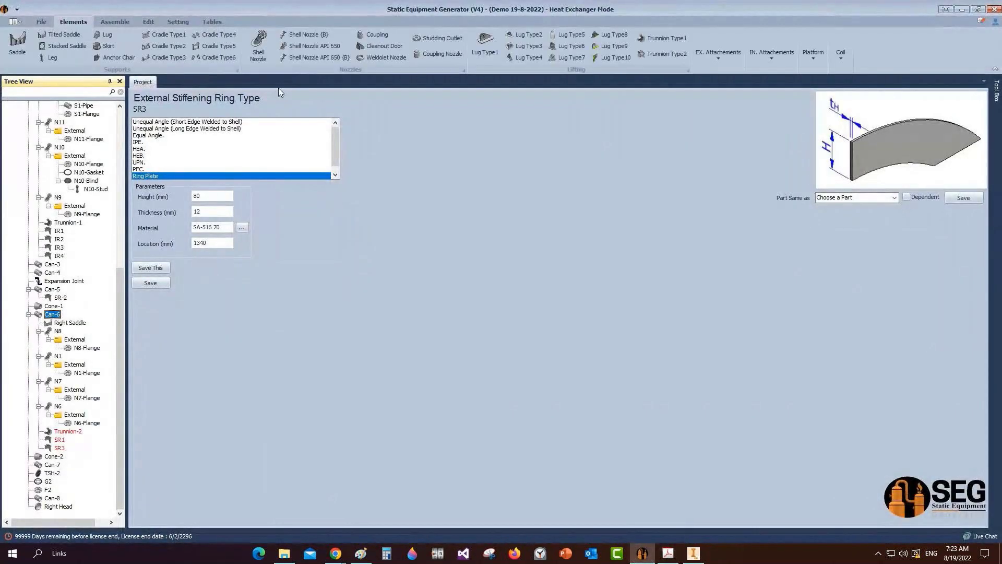
Step: Add an internal impingement baffle named N1-IP to Can-6 and open its parameters
click(759, 57)
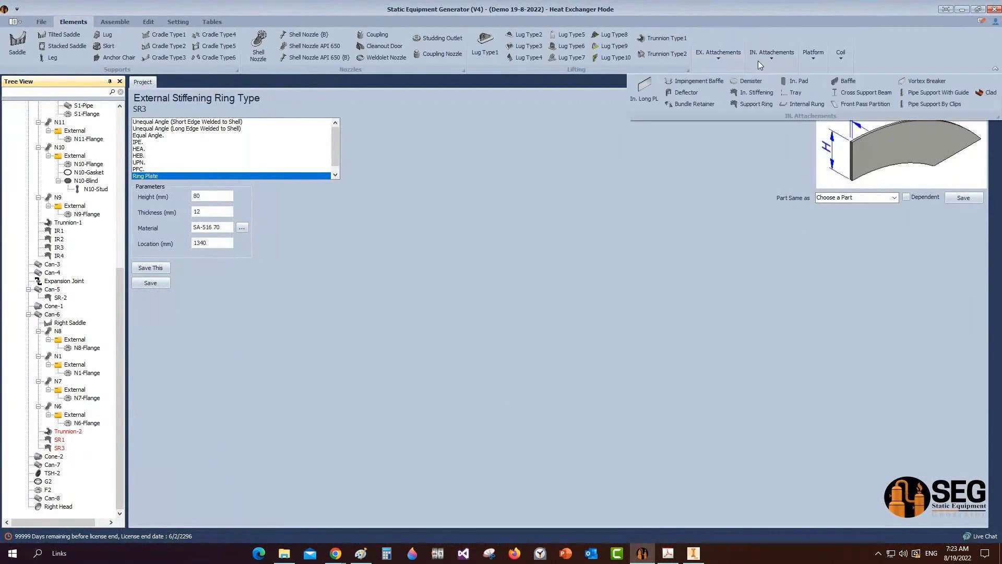
click(685, 82)
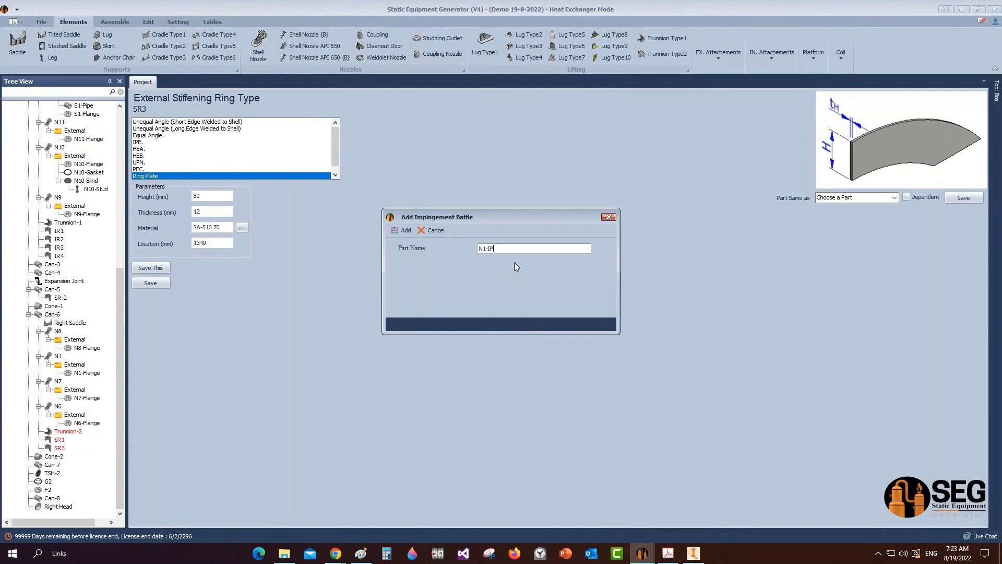
key(Return)
click(61, 448)
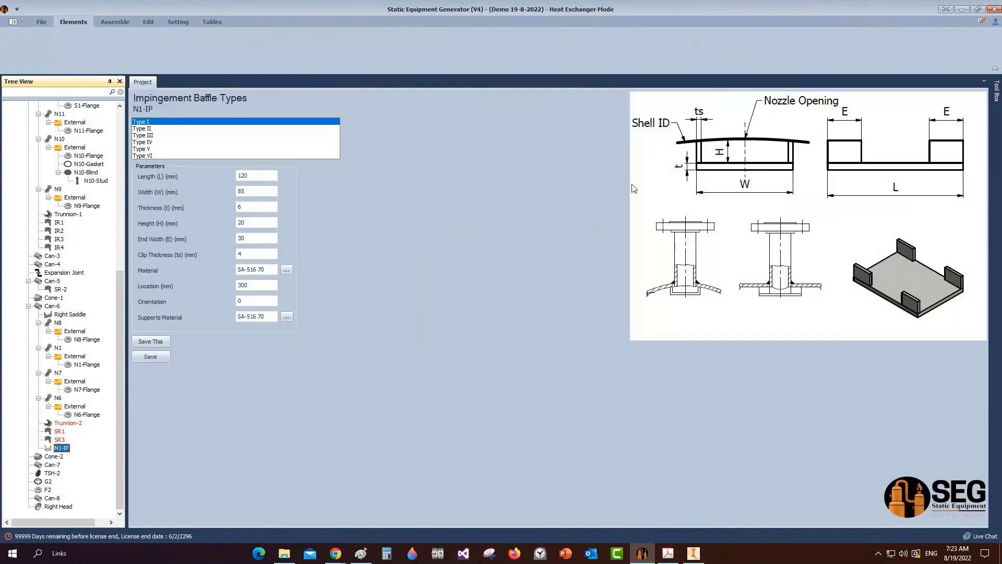
Step: Compare the impingement baffle types for N1-IP and choose Type II
click(151, 129)
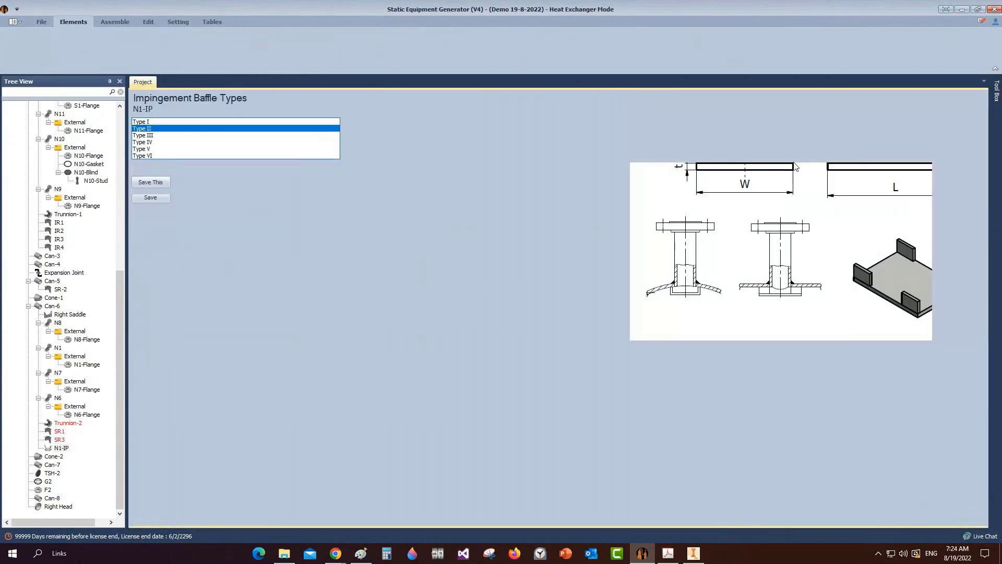
click(143, 135)
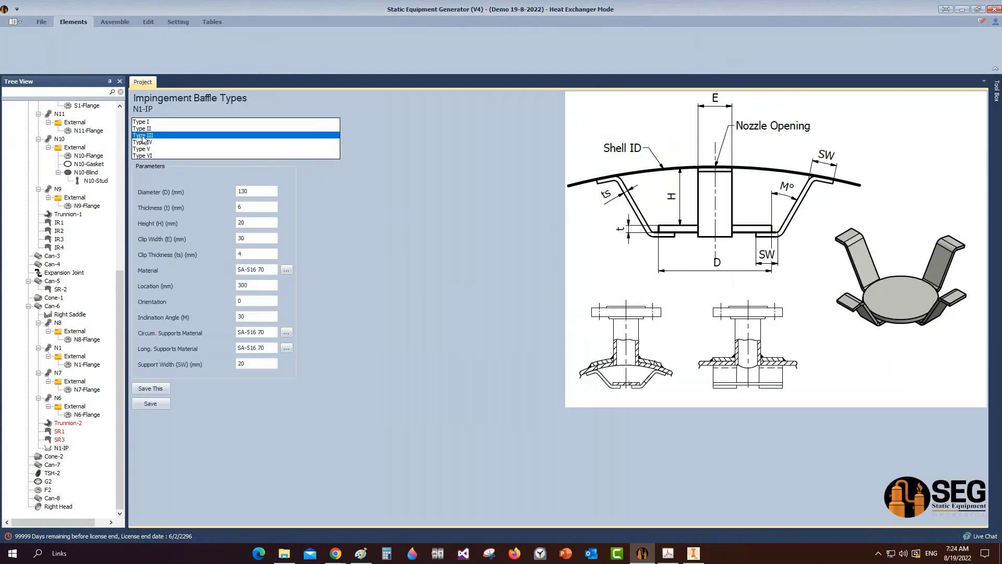
click(145, 142)
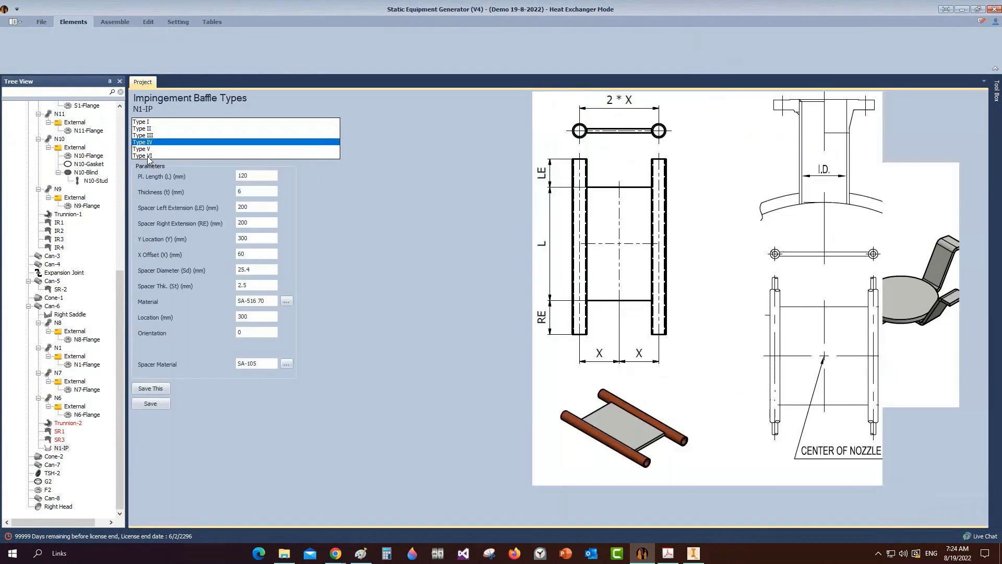
click(153, 129)
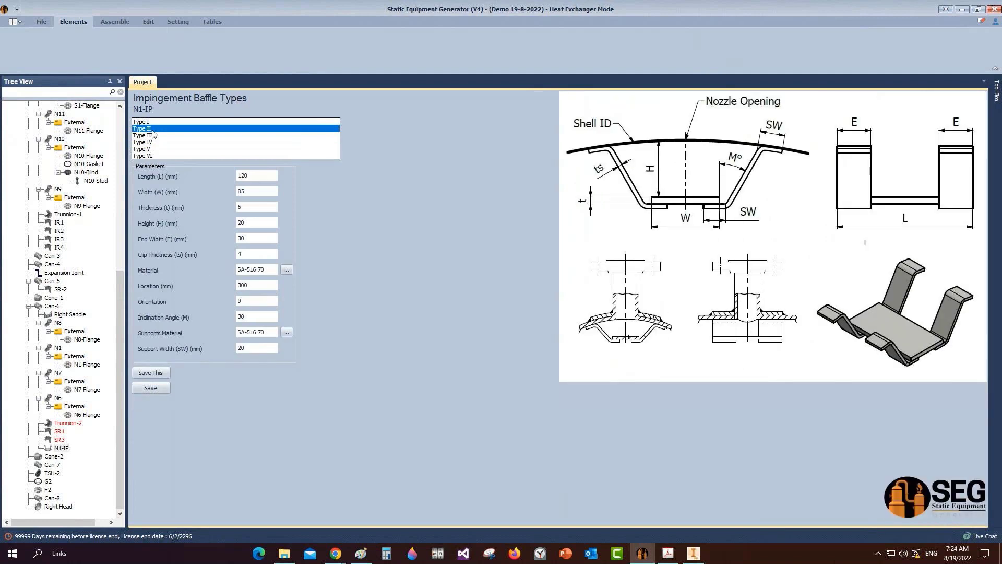
Step: Set N1-IP's length to 500 mm, width 300 mm, thickness 10 mm, height 100 mm, end width 80 mm and clip thickness 10 mm
click(255, 175)
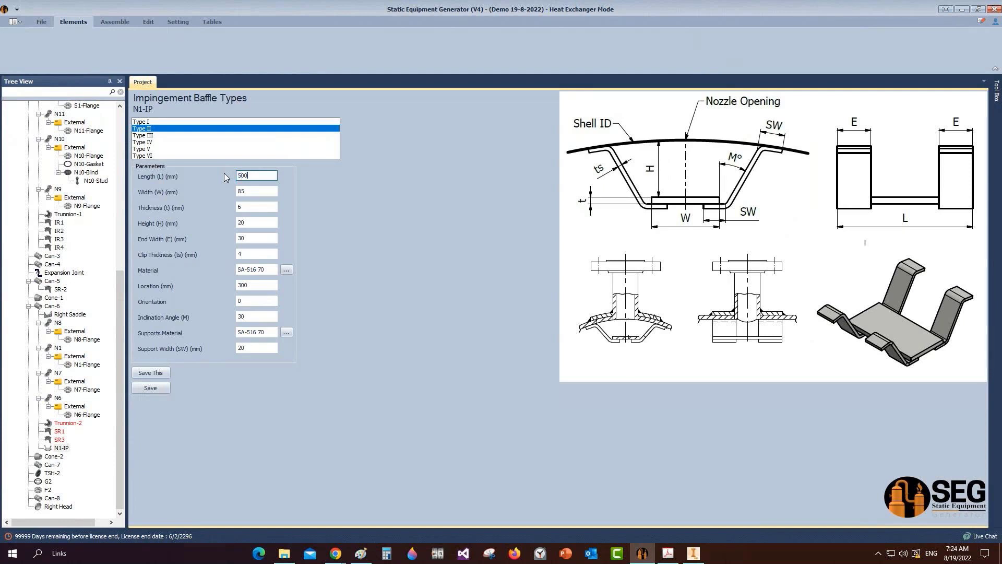
key(Tab)
text(300)
key(Tab)
text(10)
key(Tab)
text(100)
key(Tab)
text(80)
key(Tab)
text(10)
key(Tab)
Step: Set N1-IP's location to 905 mm and support width to 50 mm, and save the baffle
key(Tab)
key(Tab)
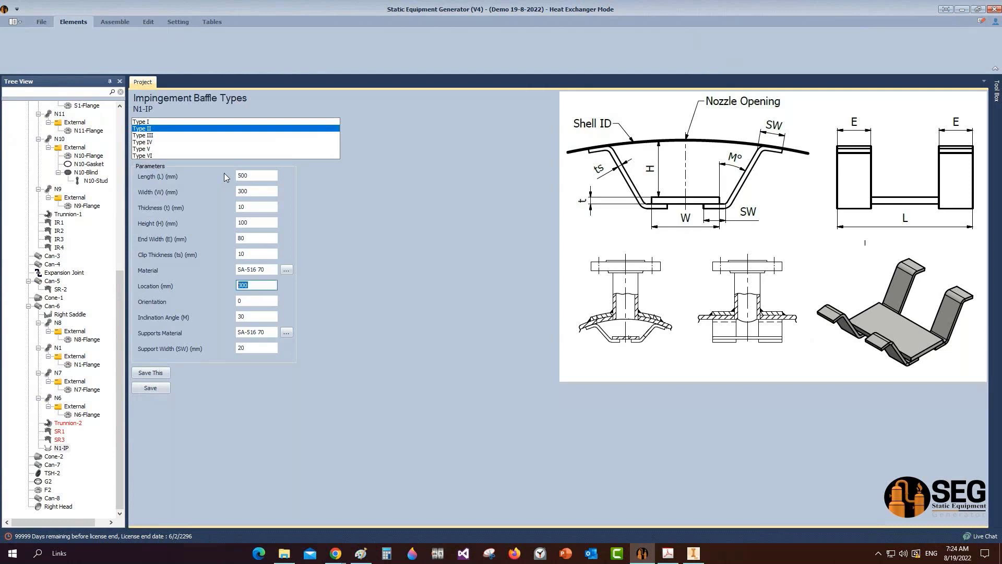
text(905)
key(Tab)
key(Tab)
key(Tab)
key(Tab)
key(Tab)
text(50)
click(163, 387)
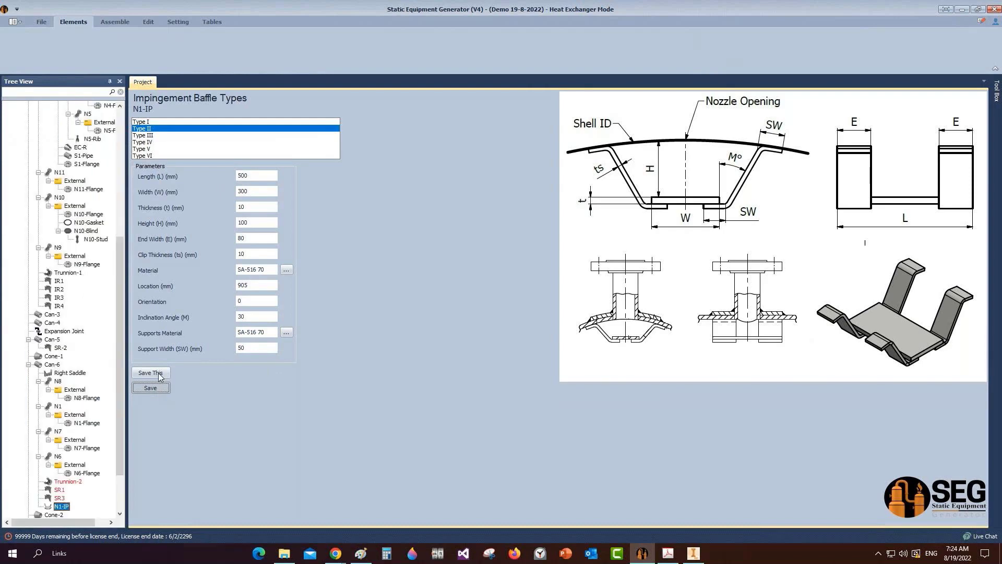
click(151, 373)
Step: Start generating the new Can-6 attachments, and switch to Inventor to follow SR1, SR3 and N1-IP being built
click(122, 28)
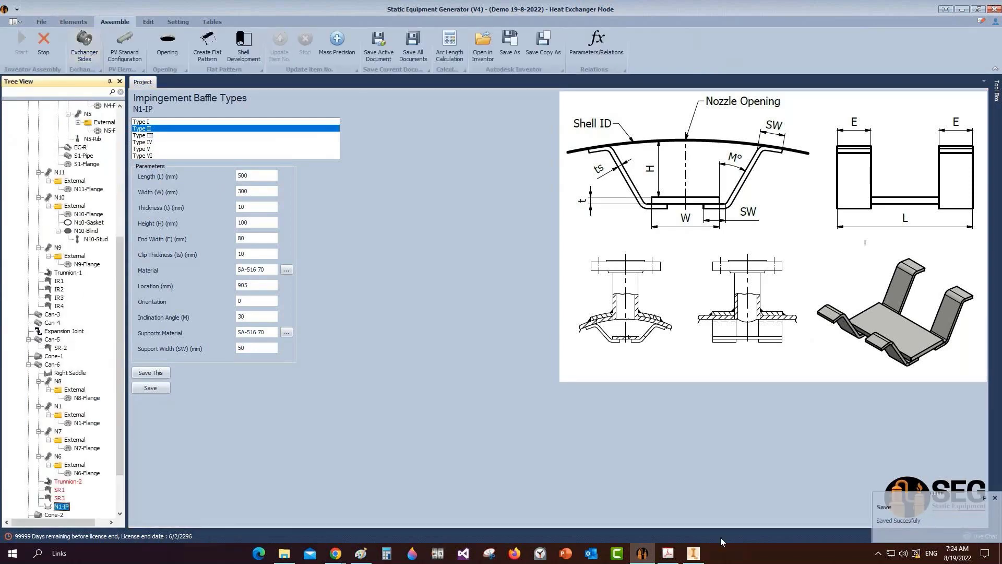
click(693, 553)
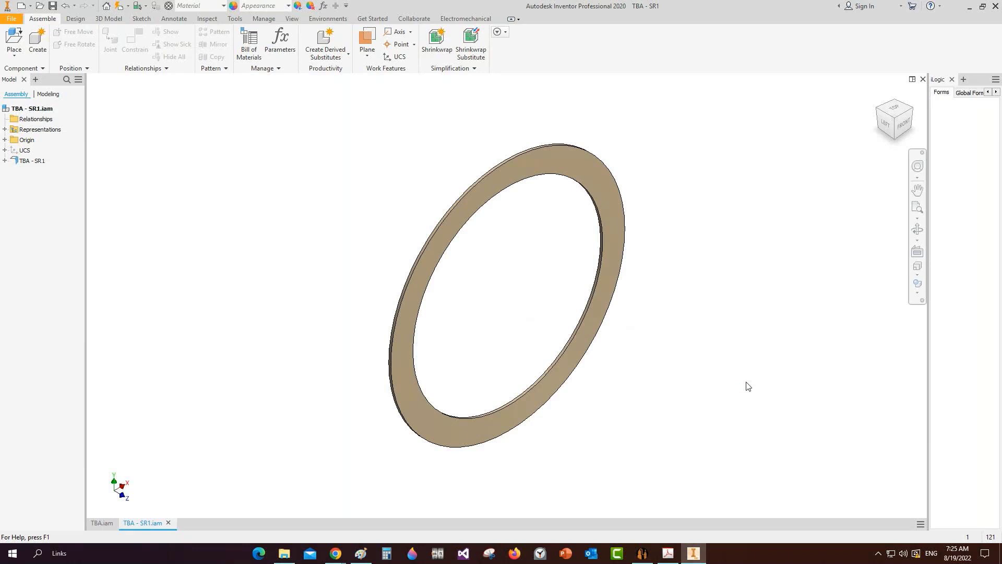
scroll(747, 386, up, 3)
key(Home)
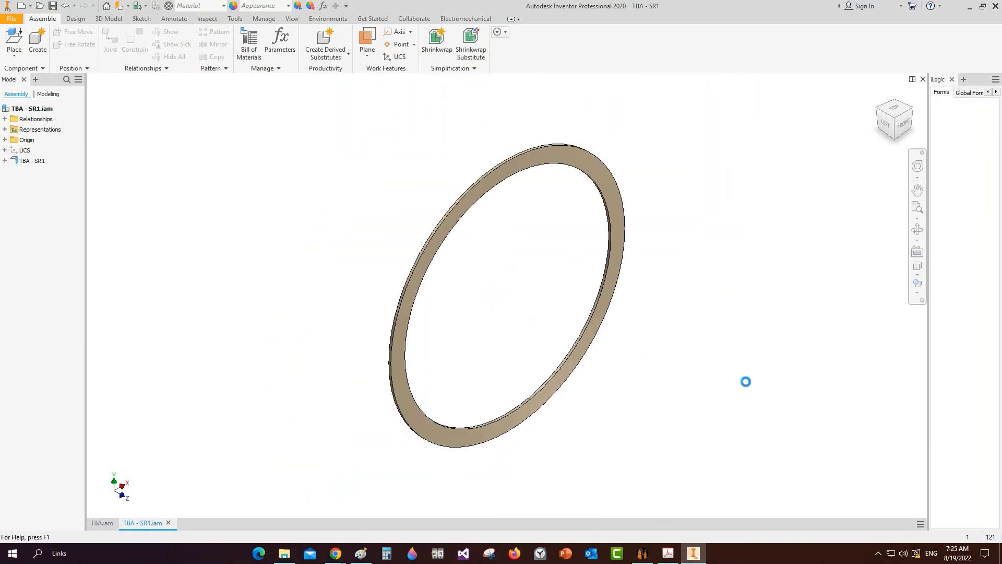
key(ctrl+s)
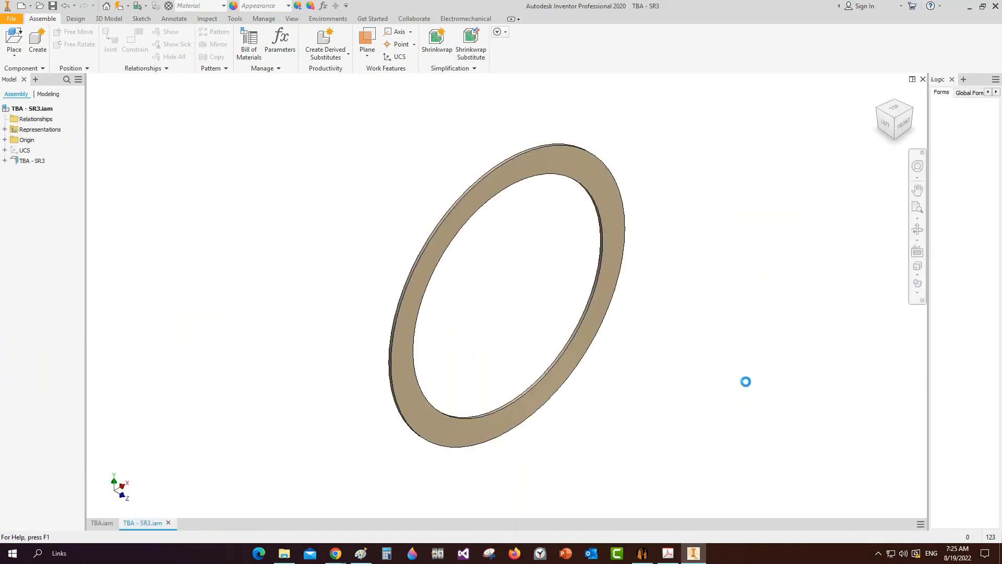
scroll(748, 386, down, 4)
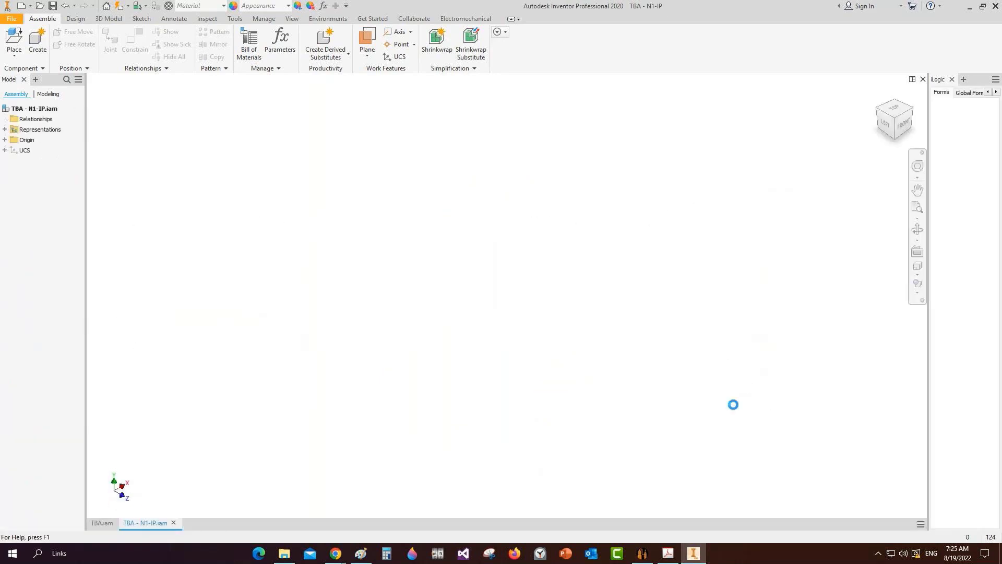
click(545, 279)
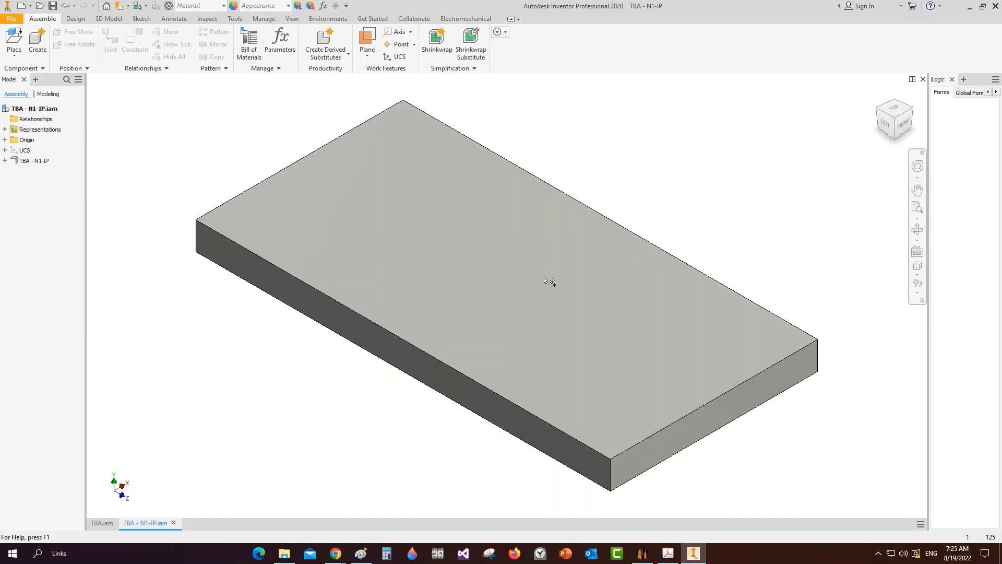
click(649, 298)
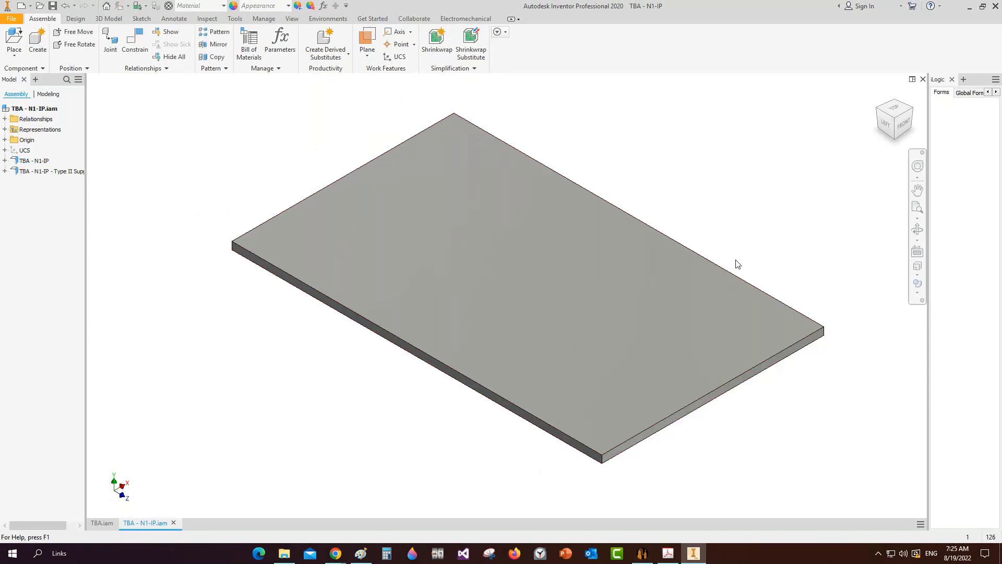
scroll(736, 260, down, 5)
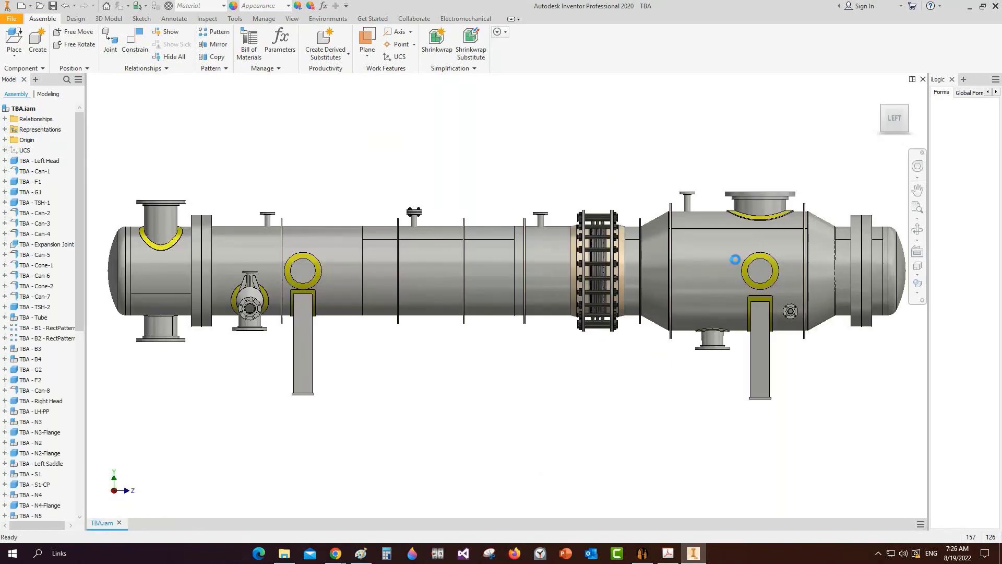
Step: Cut the TBA assembly with a half section view offset -119 mm from the face of the stiffening ring at Cone-2
click(917, 230)
drag(616, 300, 537, 324)
scroll(679, 292, down, 3)
middle_drag(730, 313, 509, 308)
click(291, 19)
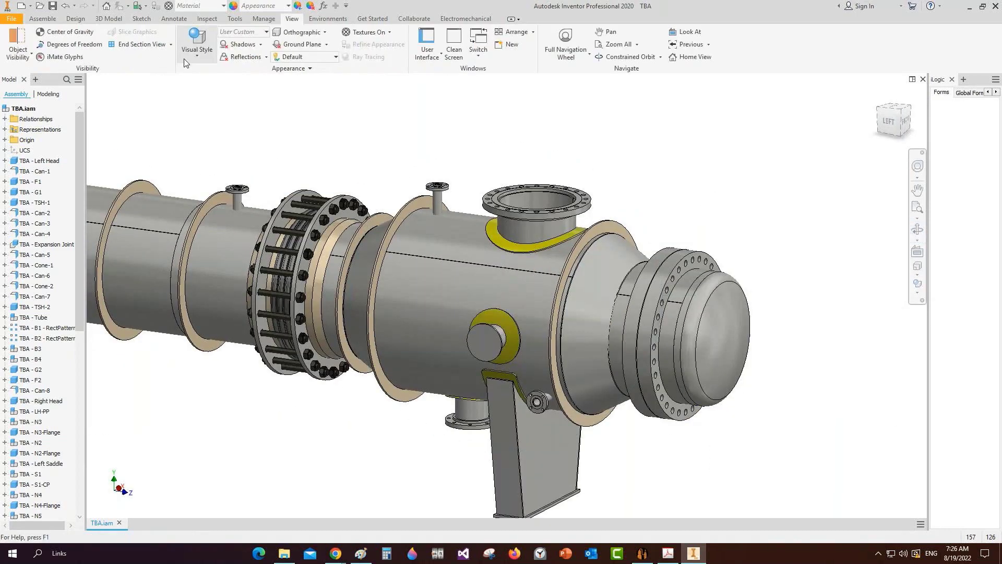
click(170, 44)
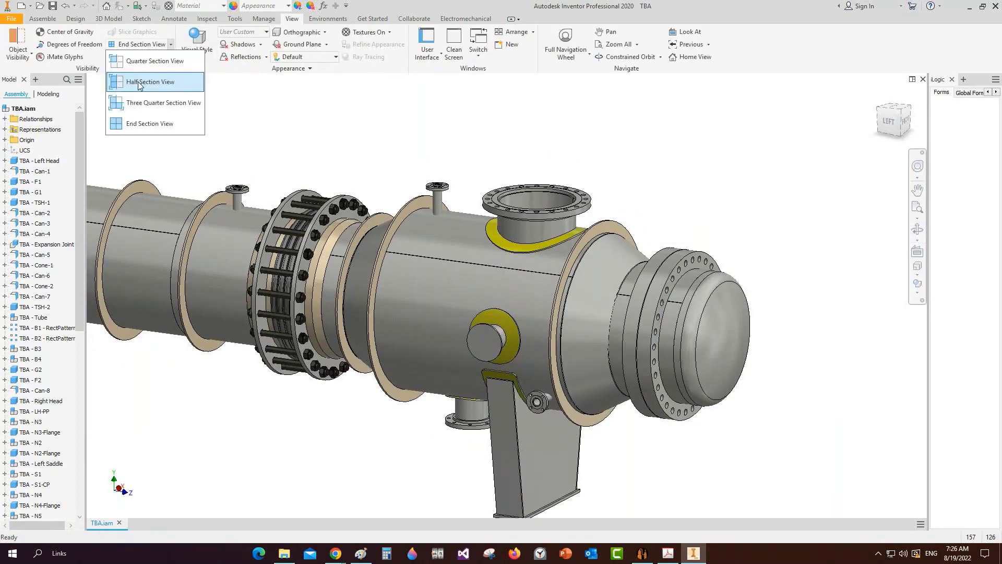
click(150, 82)
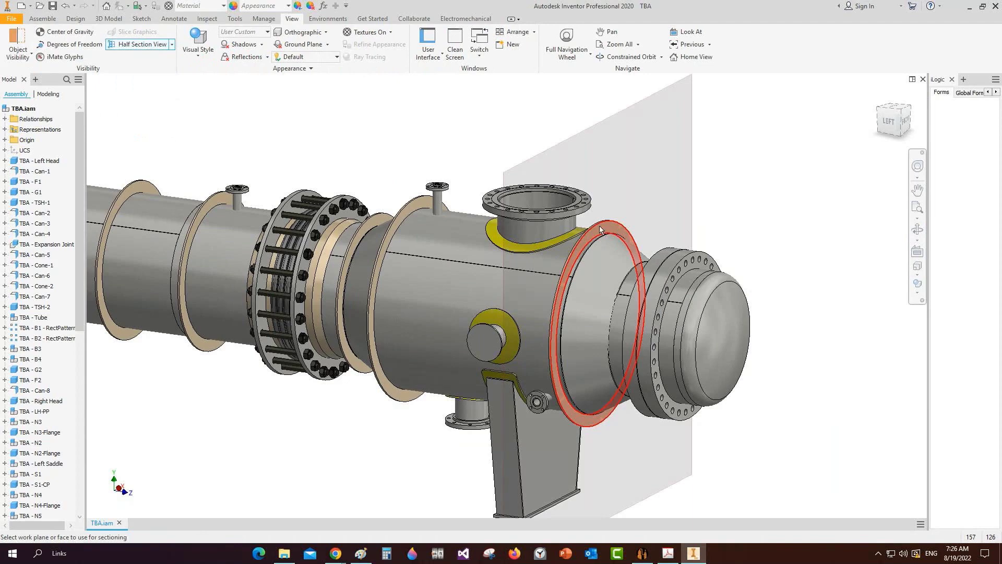
click(603, 231)
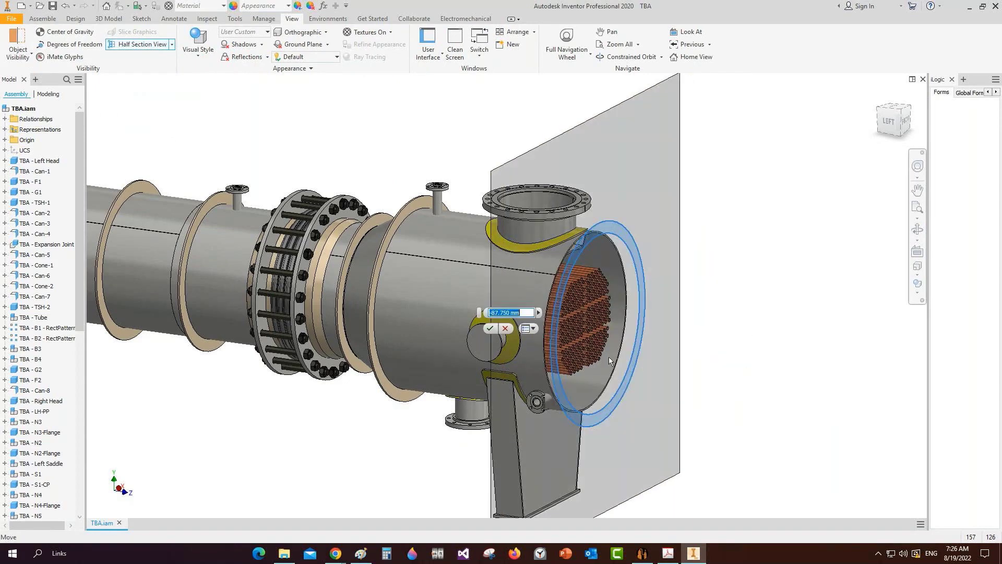
drag(492, 330, 487, 331)
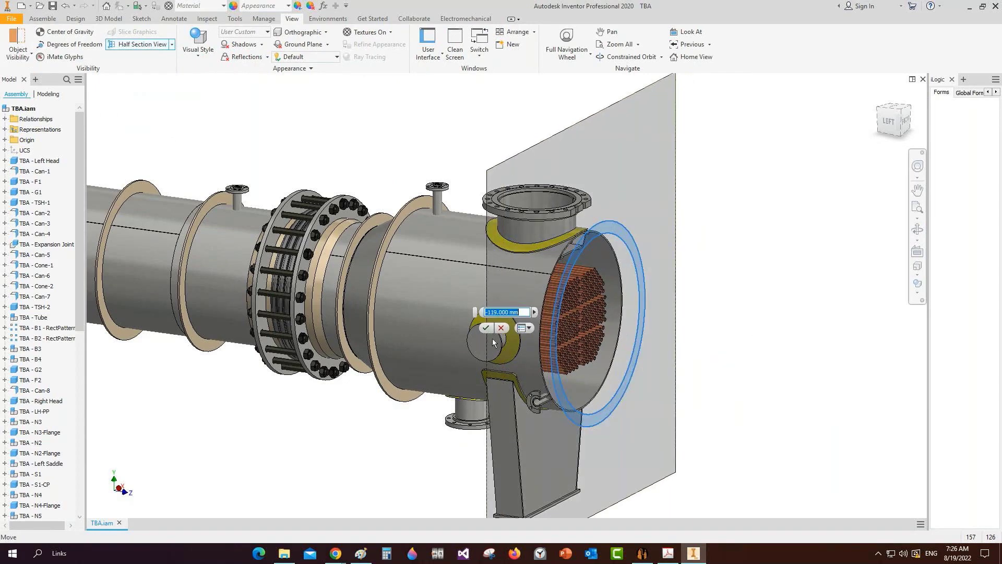
click(490, 331)
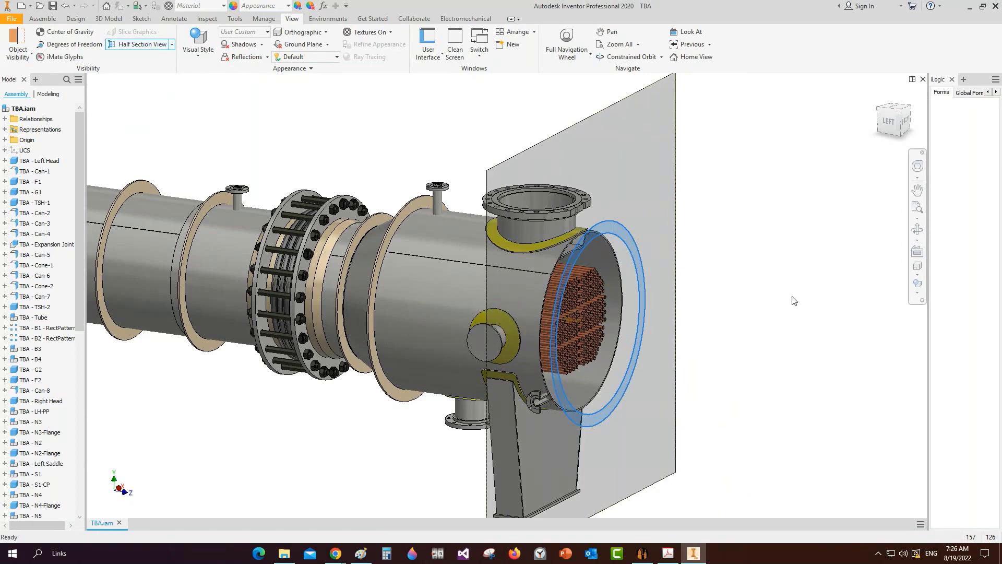
Step: Examine the impingement plate and its clips inside the shell below nozzle N1 from several angles
click(917, 230)
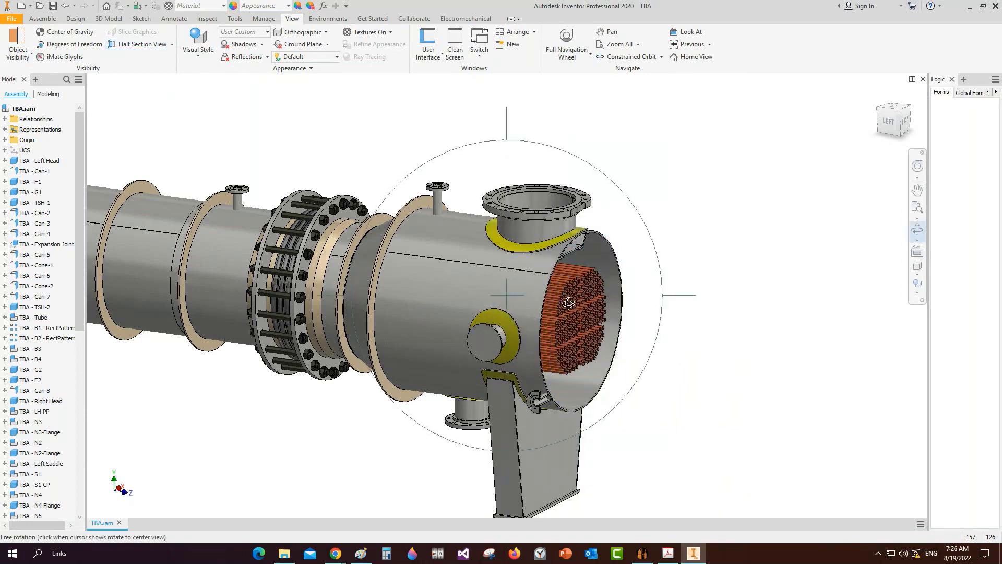
drag(568, 303, 471, 180)
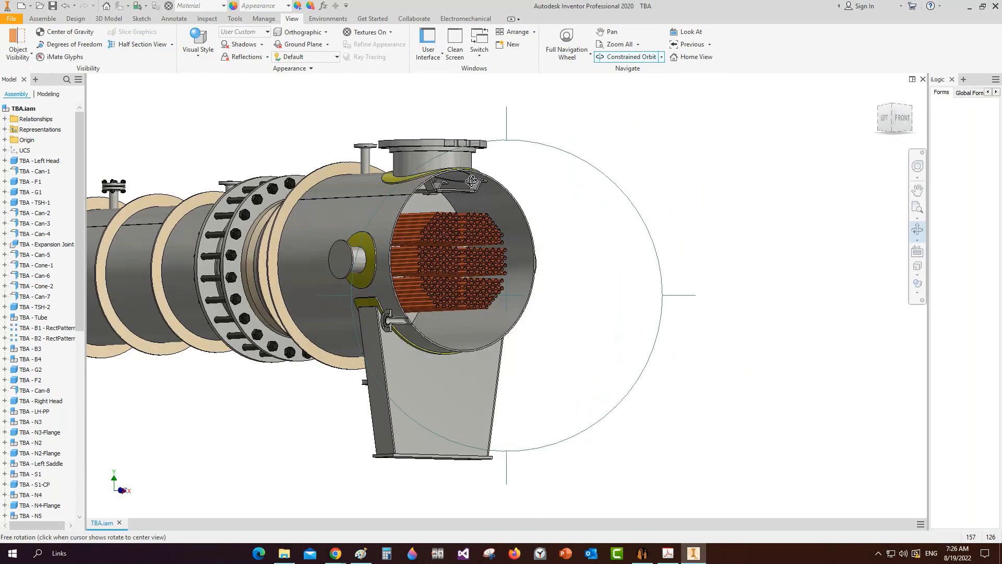
scroll(490, 208, up, 2)
scroll(591, 253, up, 2)
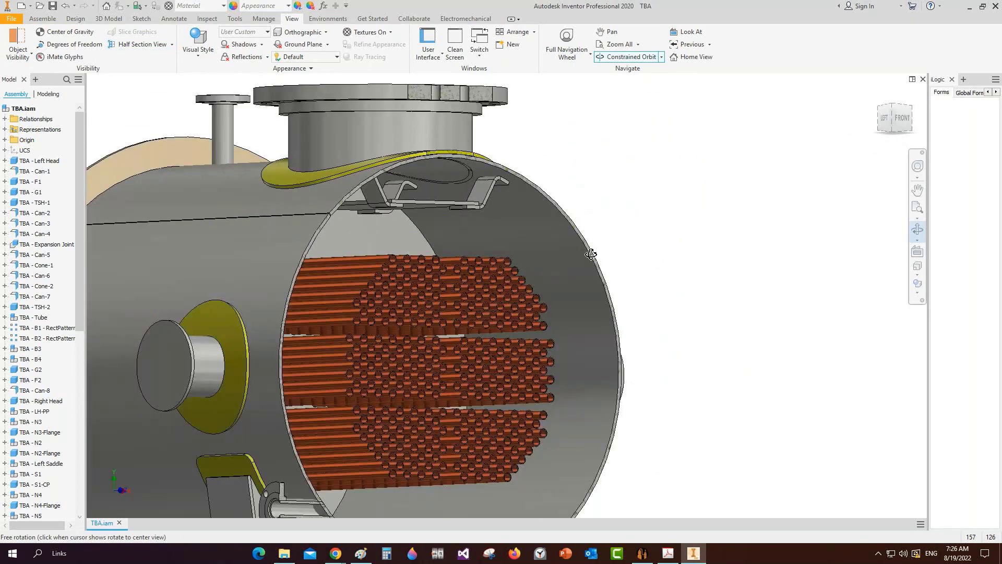
scroll(598, 254, down, 2)
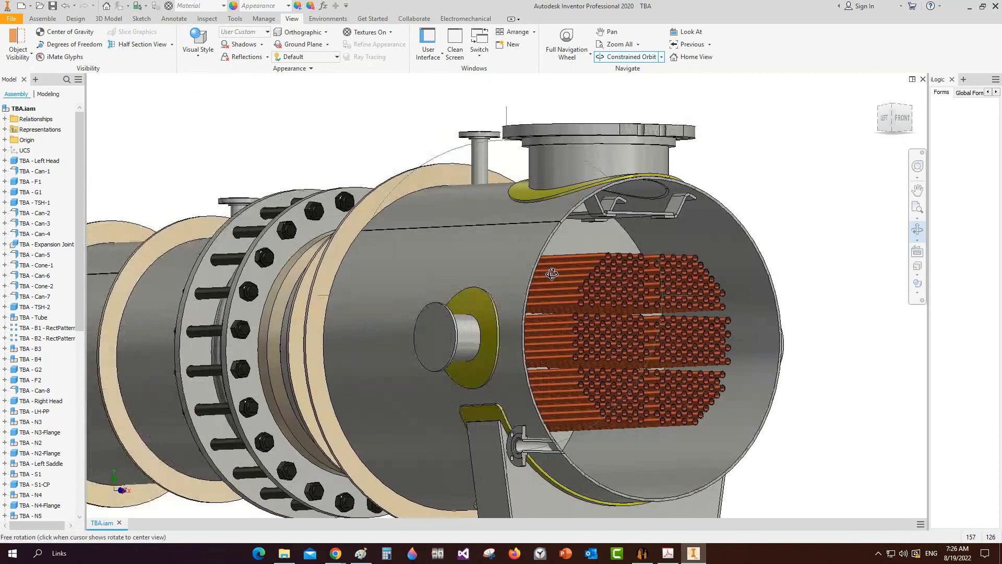
drag(552, 273, 310, 167)
scroll(308, 166, up, 4)
middle_drag(313, 168, 574, 194)
drag(574, 194, 569, 211)
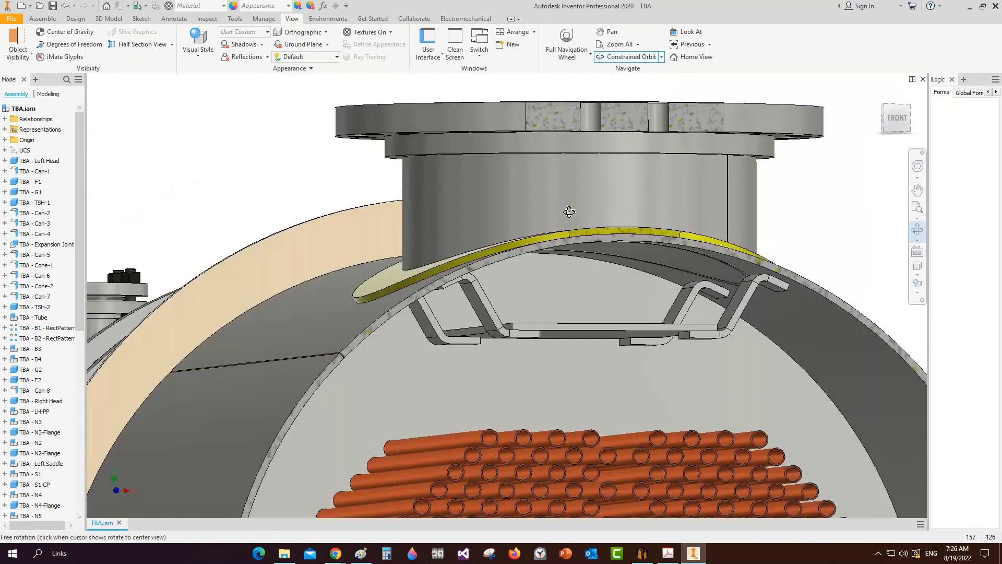
scroll(568, 212, down, 8)
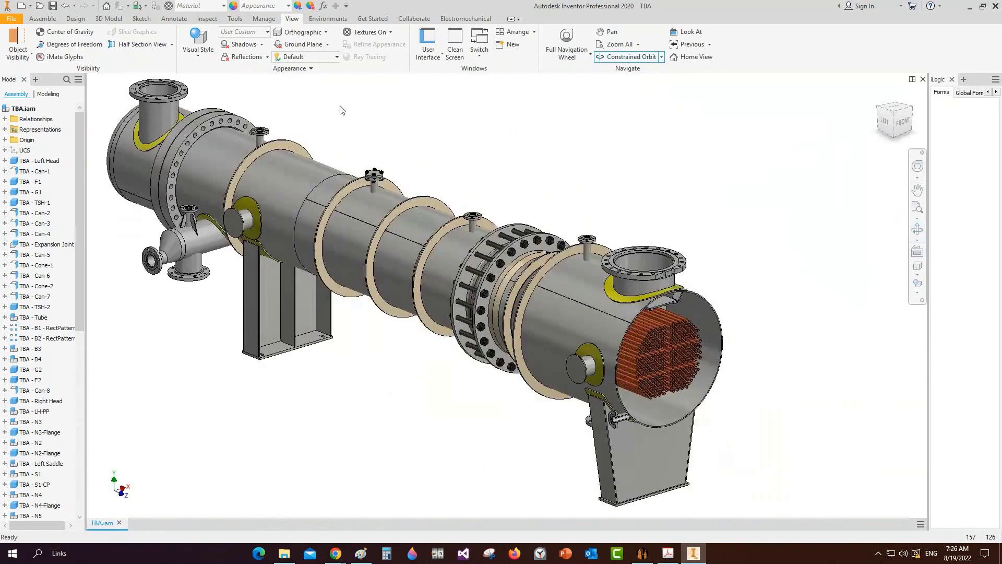
Step: End the section view and show the complete exchanger from the left side
click(171, 45)
click(150, 123)
click(882, 123)
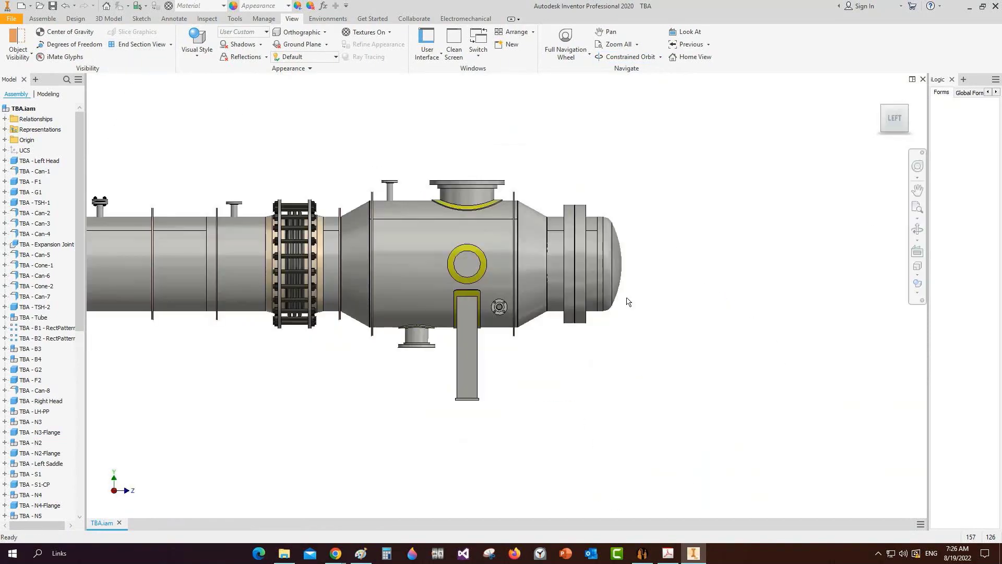
Step: Switch to the PDF drawing in Acrobat and examine stiffening rings SR1 and SR2 around the cone near the right channel
click(666, 558)
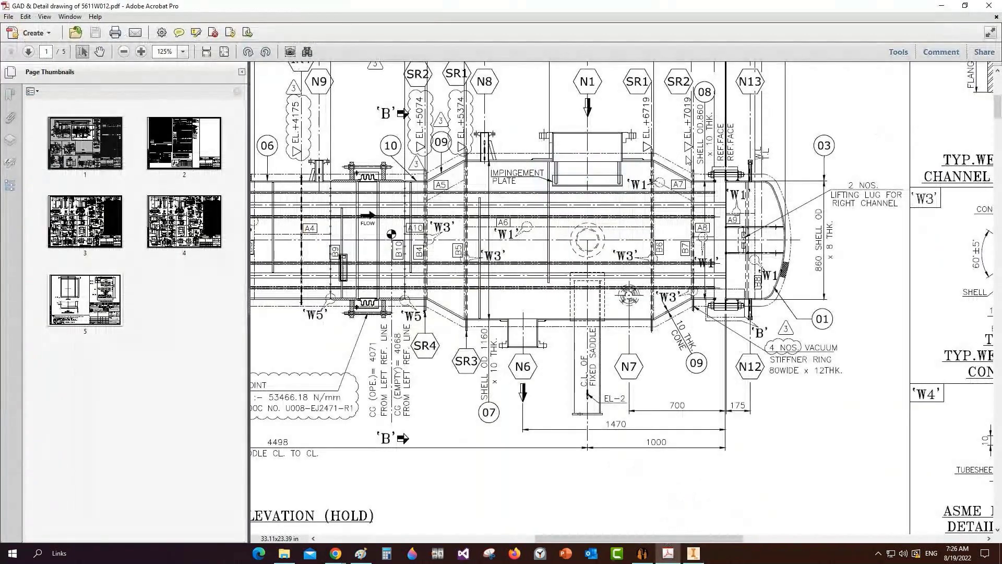
scroll(703, 245, up, 3)
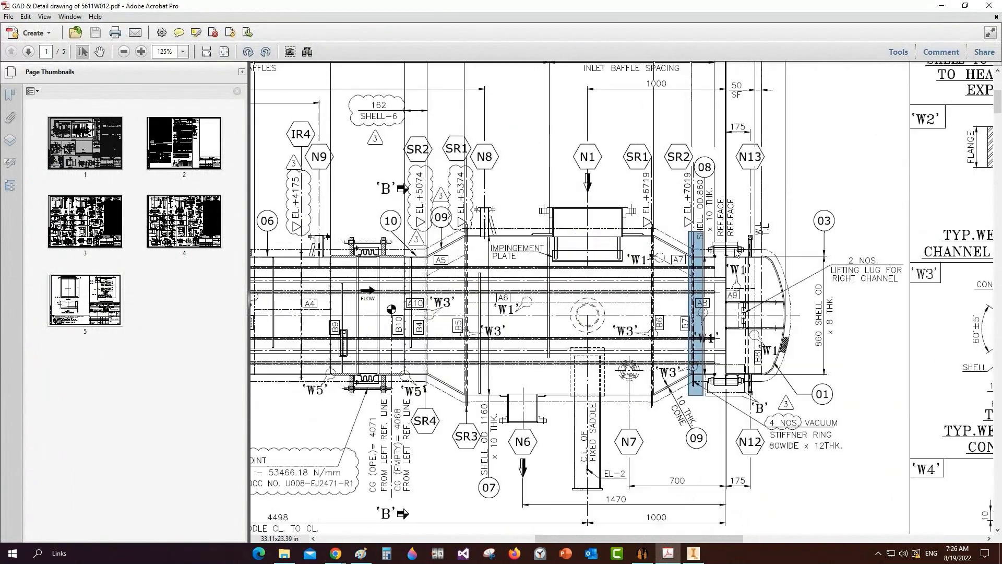
scroll(705, 266, up, 2)
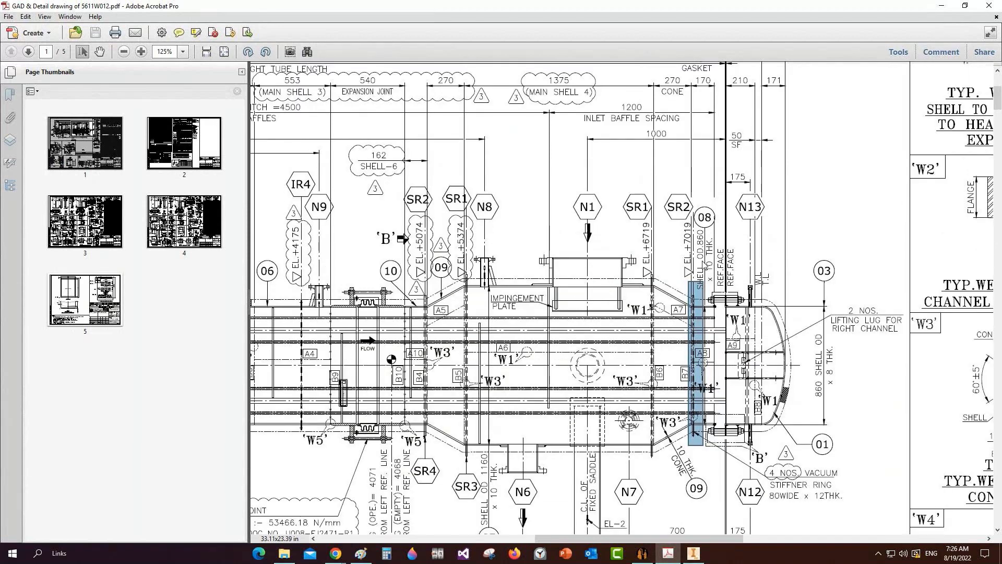
scroll(704, 441, down, 1)
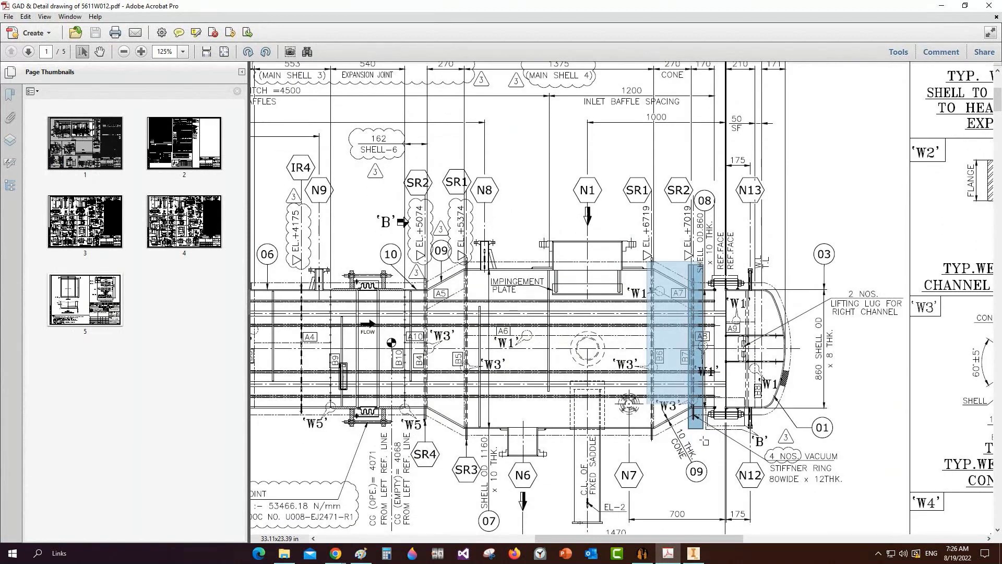
Step: Switch to Static Equipment Generator and add an external stiffening ring named SR4 to Can-7
click(642, 553)
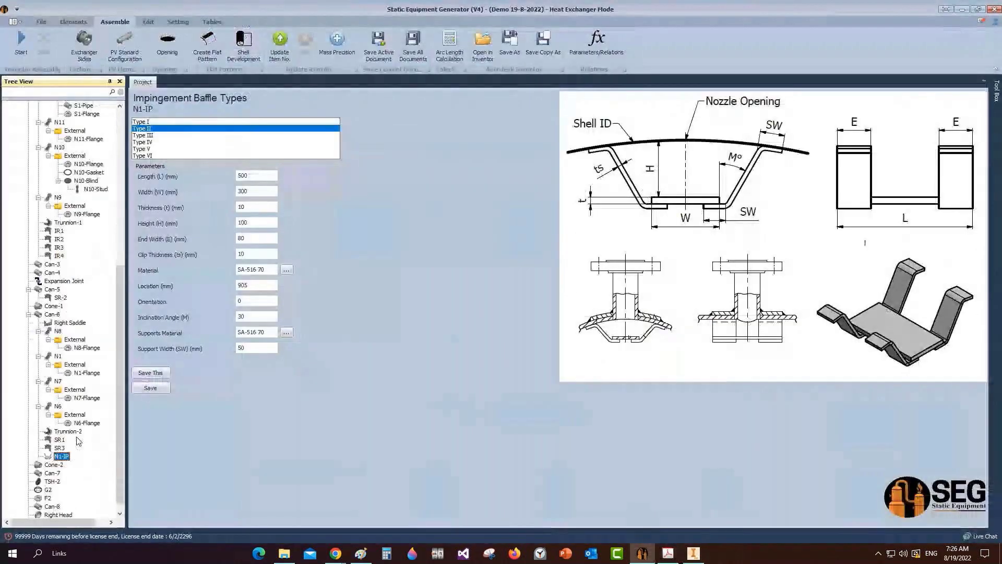
scroll(56, 471, down, 3)
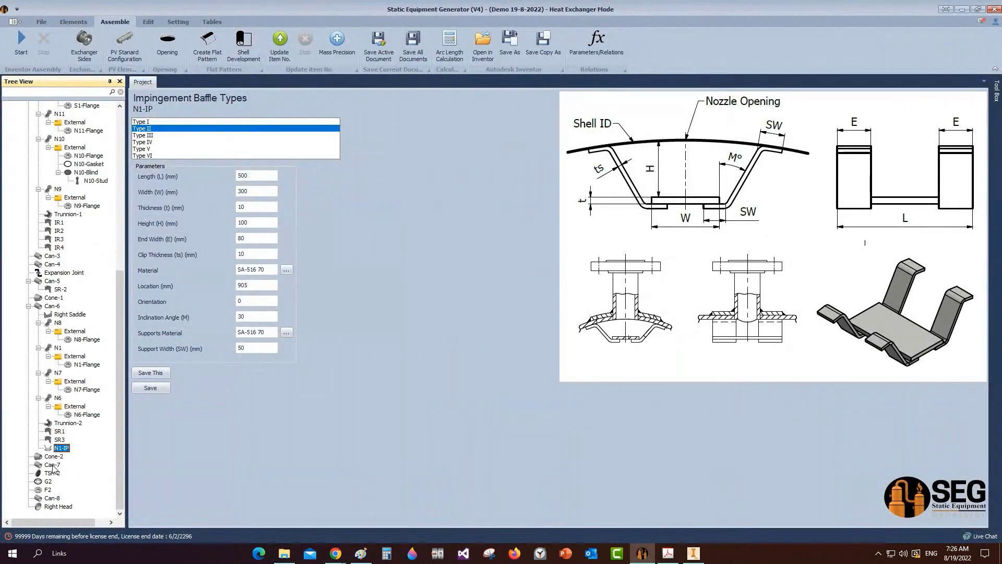
click(52, 465)
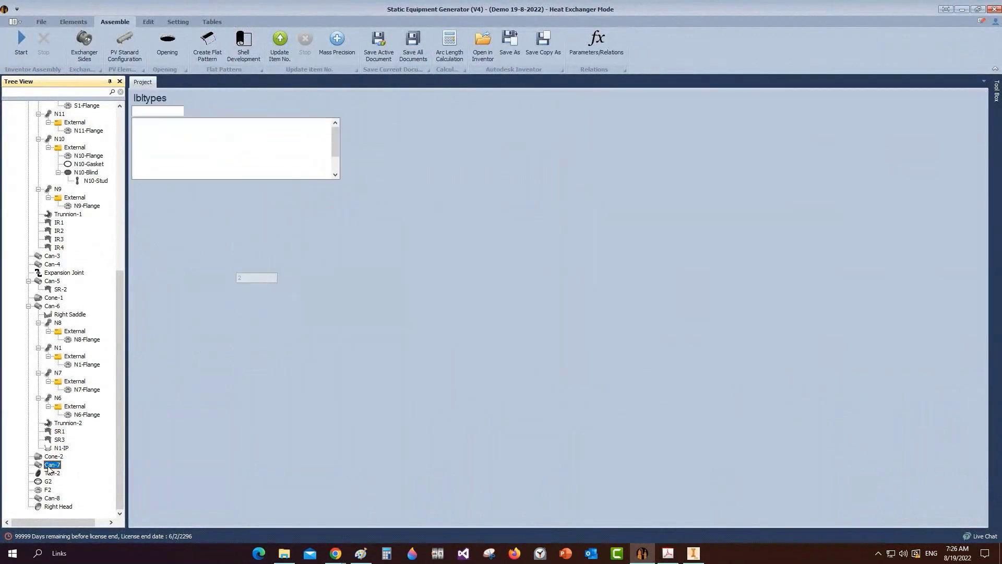
click(71, 23)
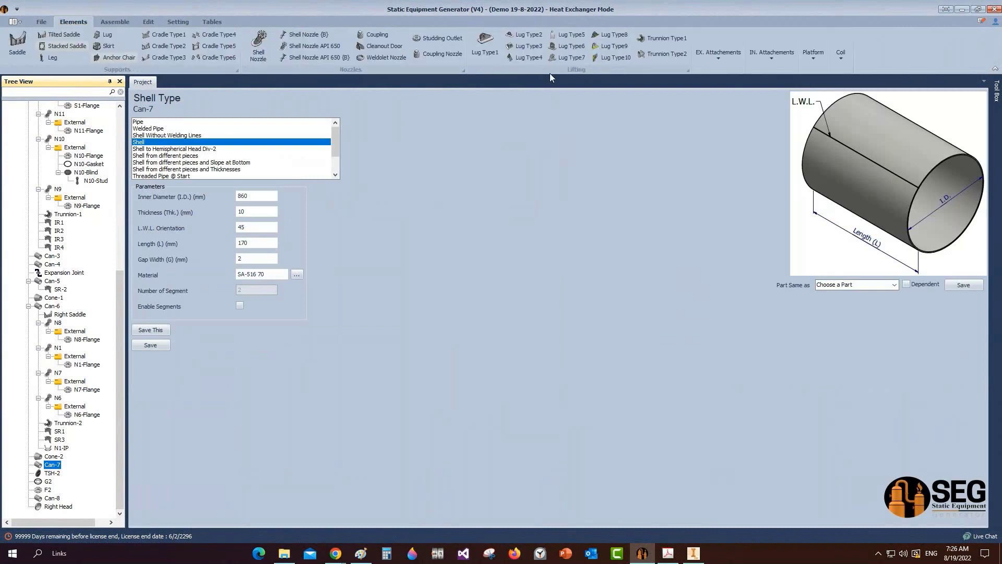
click(727, 65)
click(729, 106)
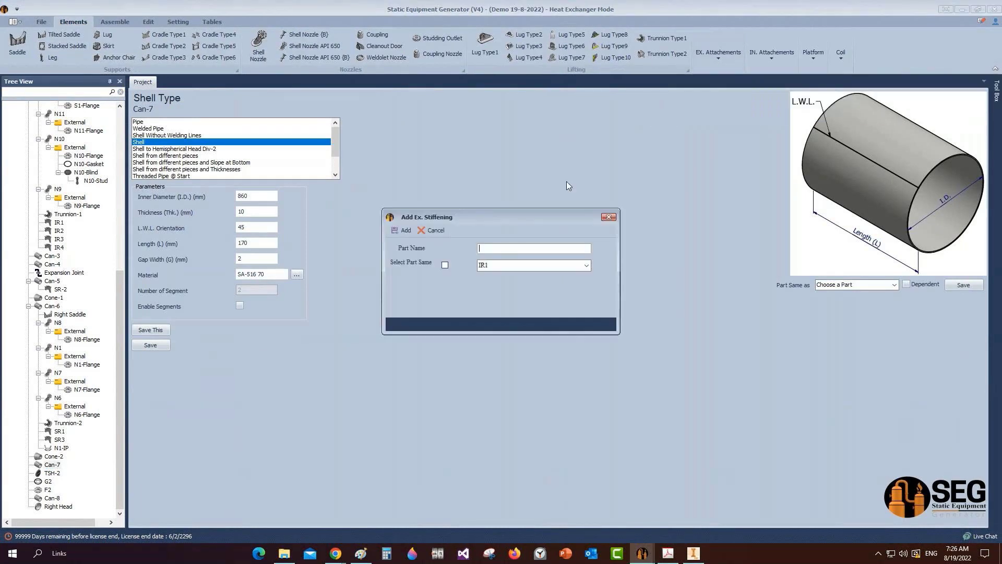
text(SR4)
key(Return)
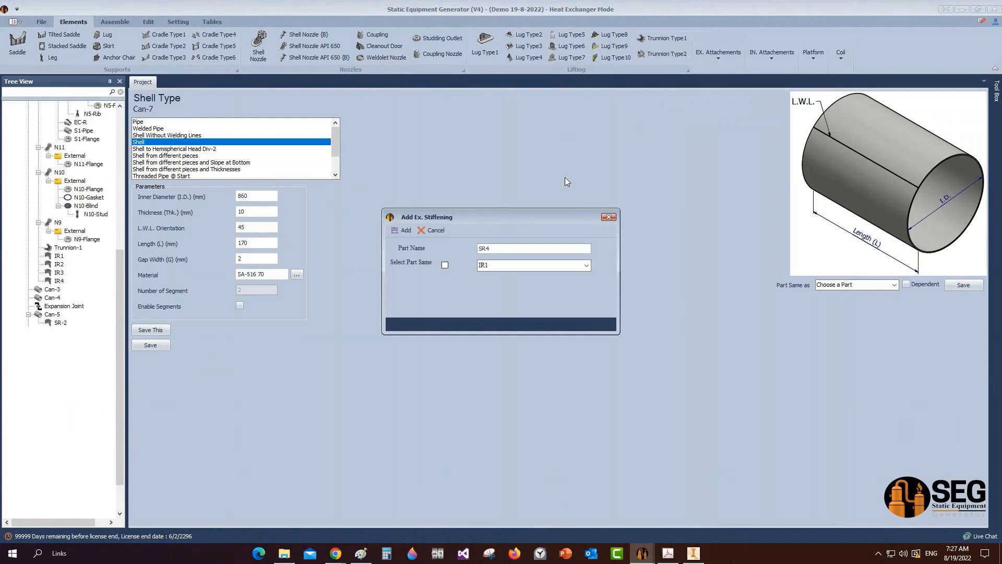
Step: Define stiffening ring SR4 as a Ring Plate with height 80 mm, thickness 12 mm and location 20 mm, and save it
click(63, 505)
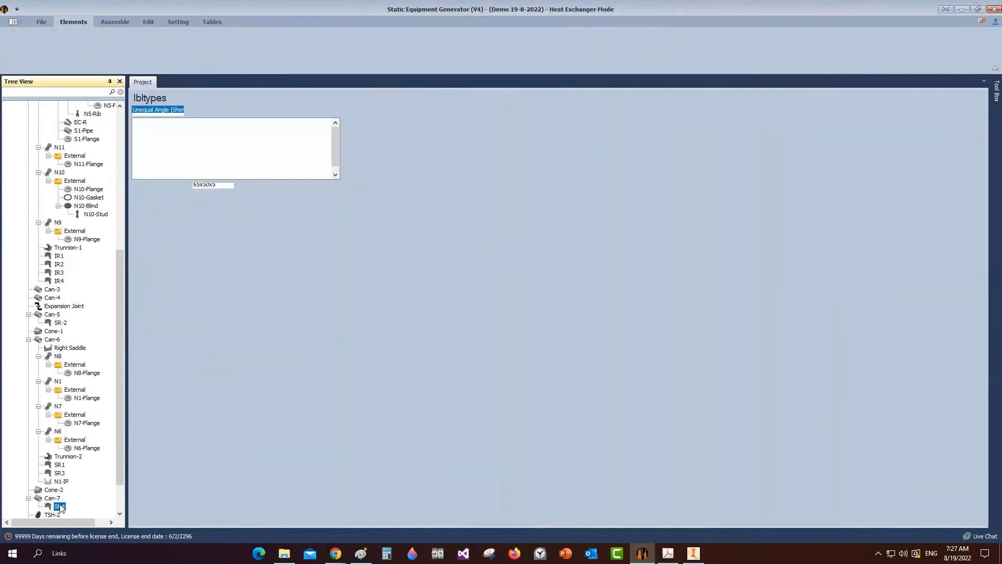
click(137, 175)
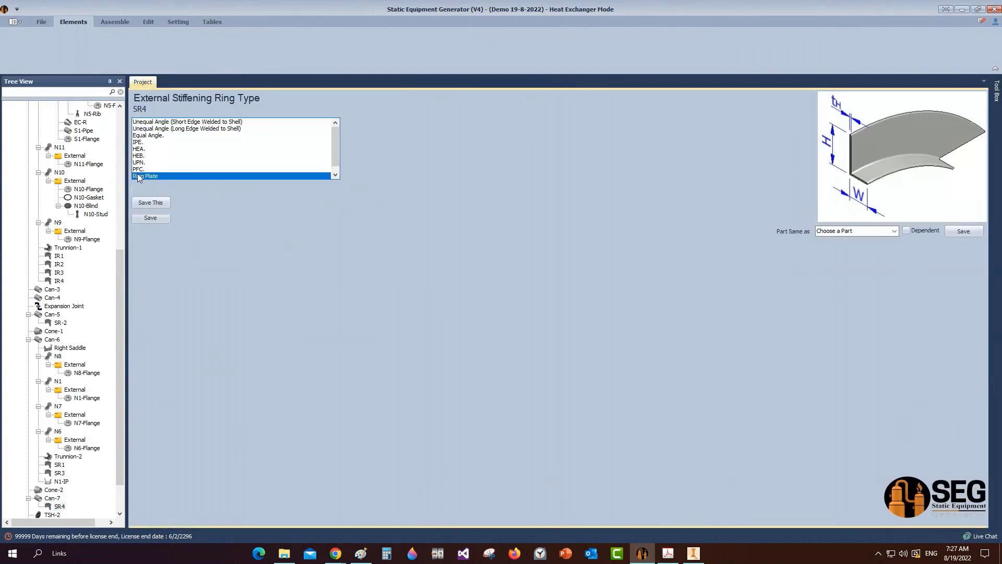
text(80)
key(Tab)
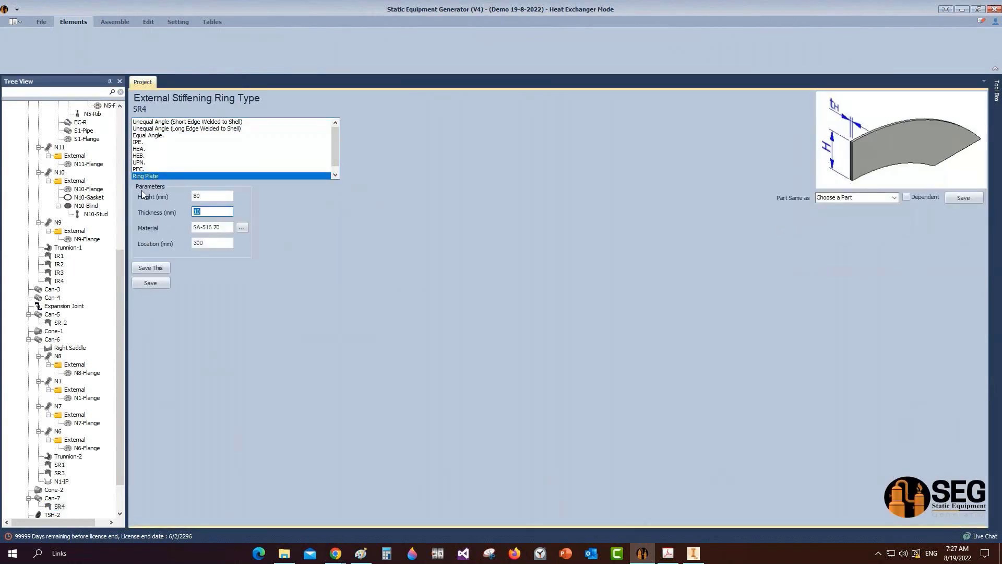
text(12)
key(Tab)
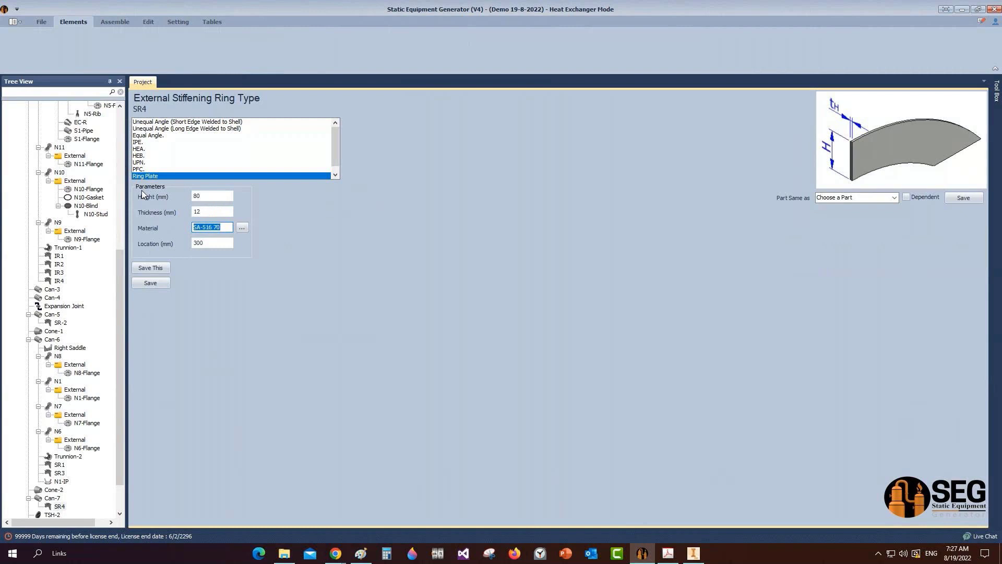
key(Tab)
key(Tab)
text(20)
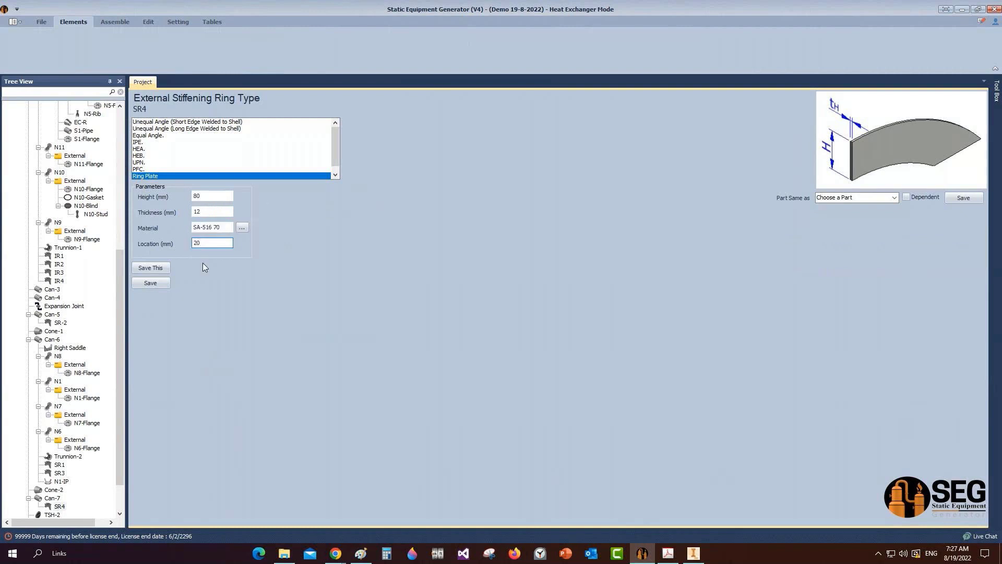
click(158, 284)
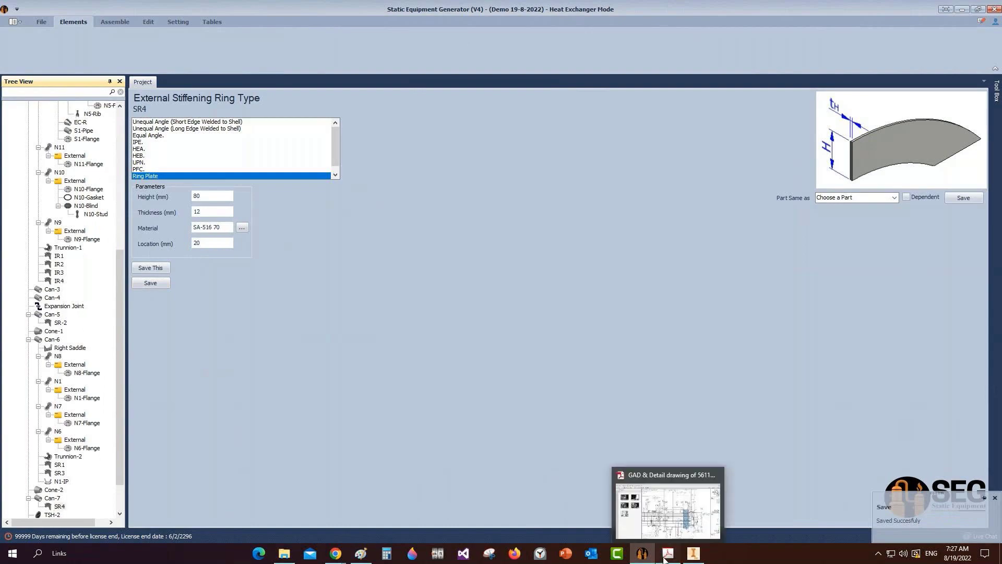
Step: Check the N12 and N13 positions in the Acrobat drawing, and add shell nozzle N13 to Can-8 in Static Equipment Generator
click(665, 556)
drag(742, 252, 757, 443)
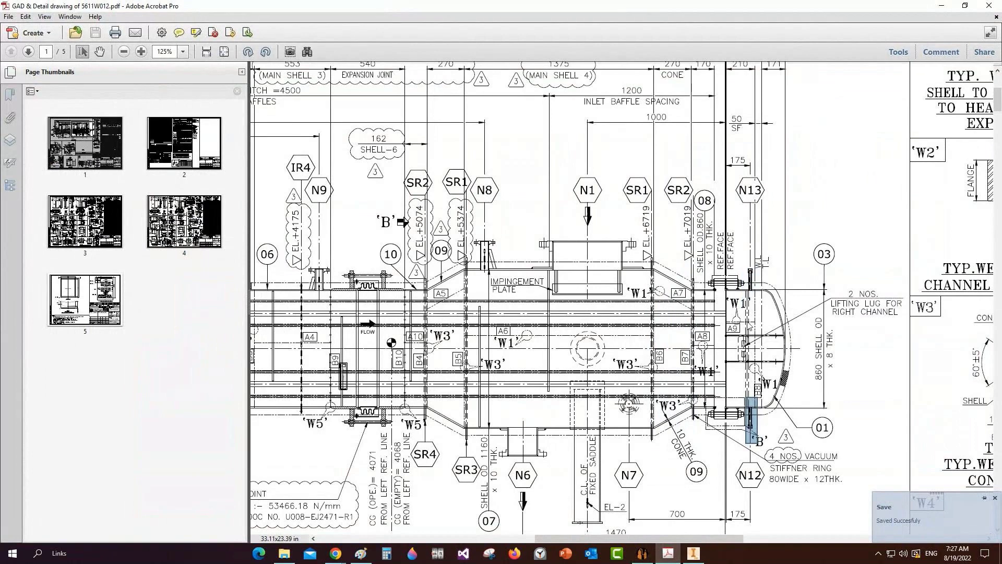
click(642, 554)
click(54, 499)
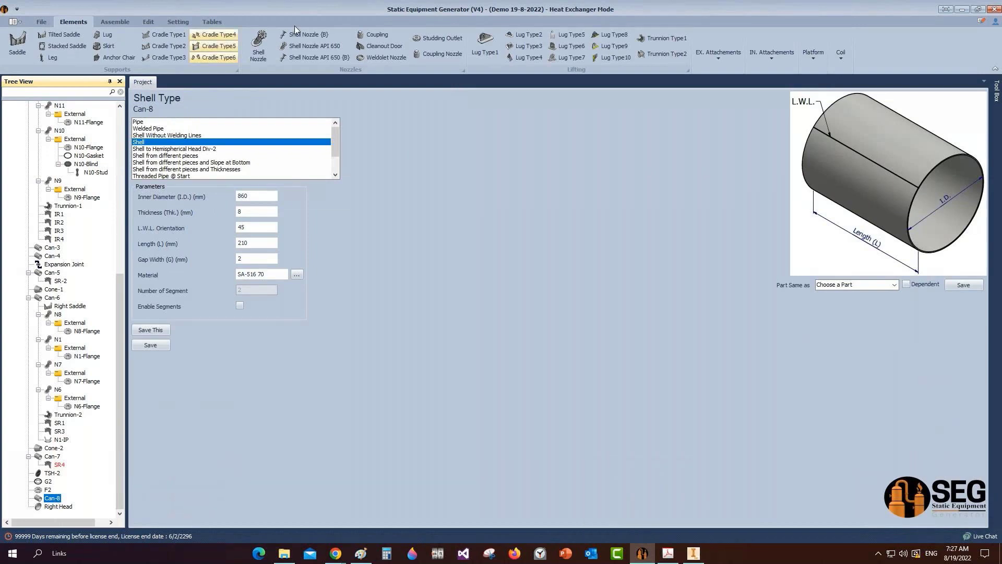
click(264, 47)
text(N13)
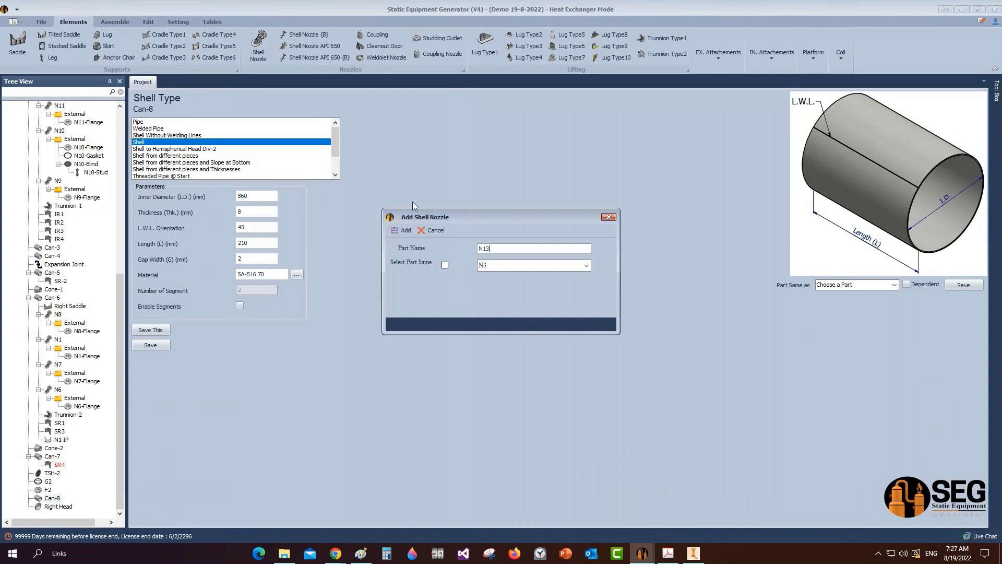
key(Return)
Step: Look up N13 in the Acrobat nozzle schedule and, in Static Equipment Generator, save nozzle N13 with size 0.5 and location 170 mm
mouse_move(643, 559)
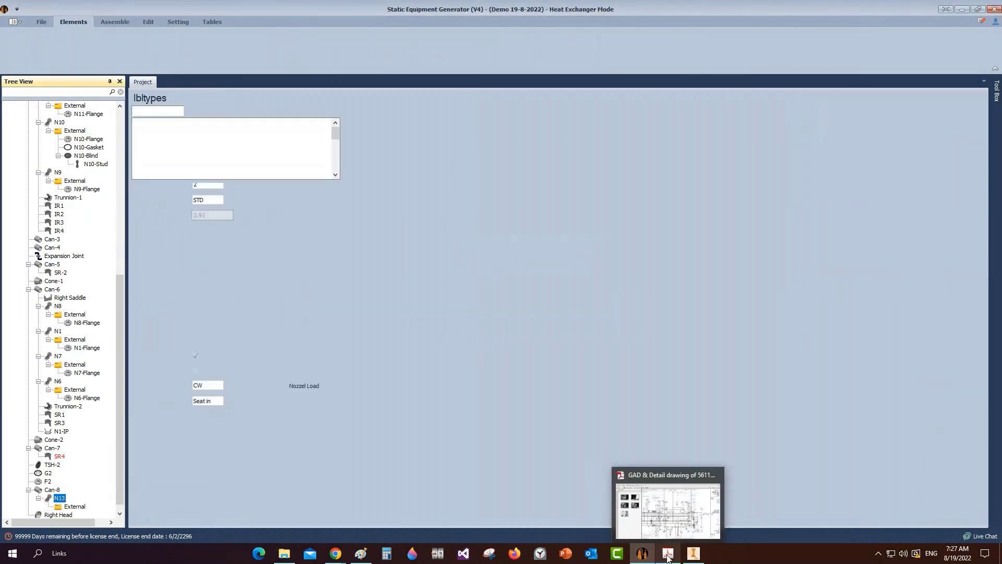
click(668, 557)
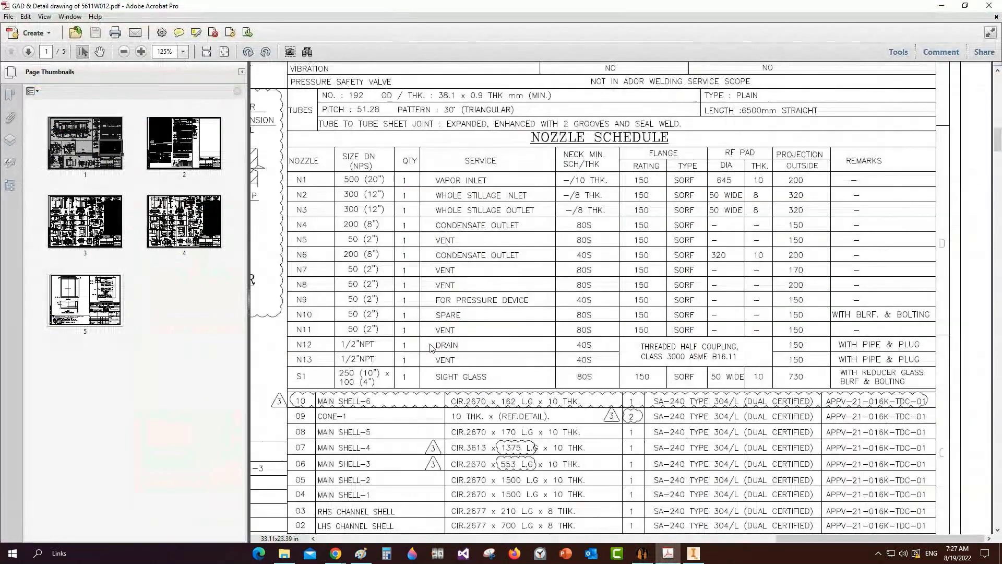
drag(336, 338, 386, 366)
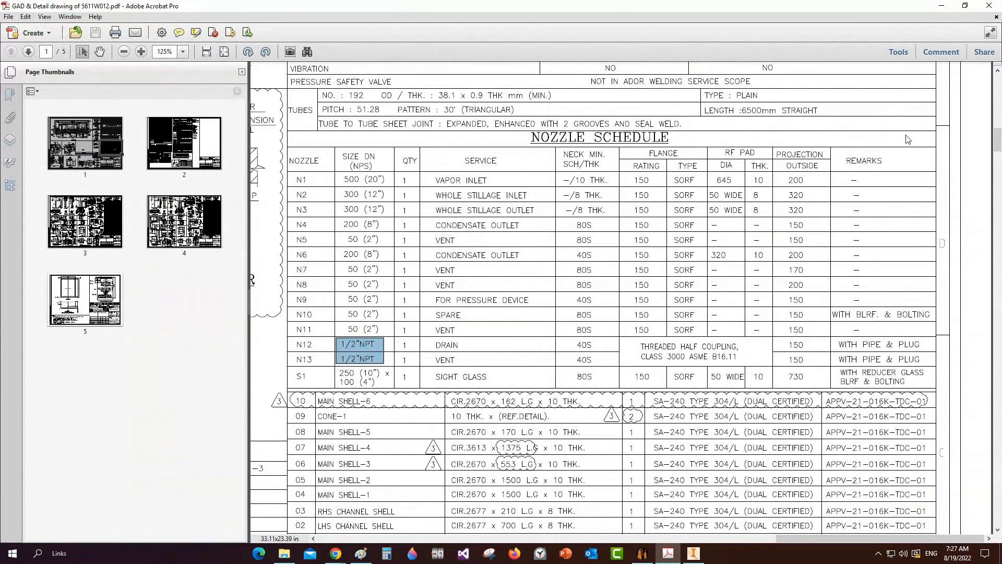
click(642, 553)
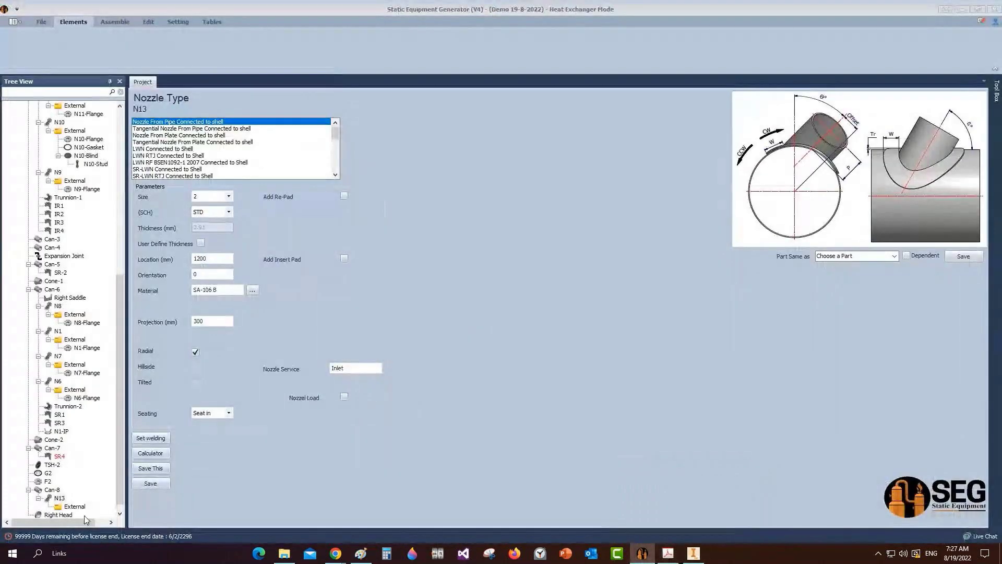
click(228, 196)
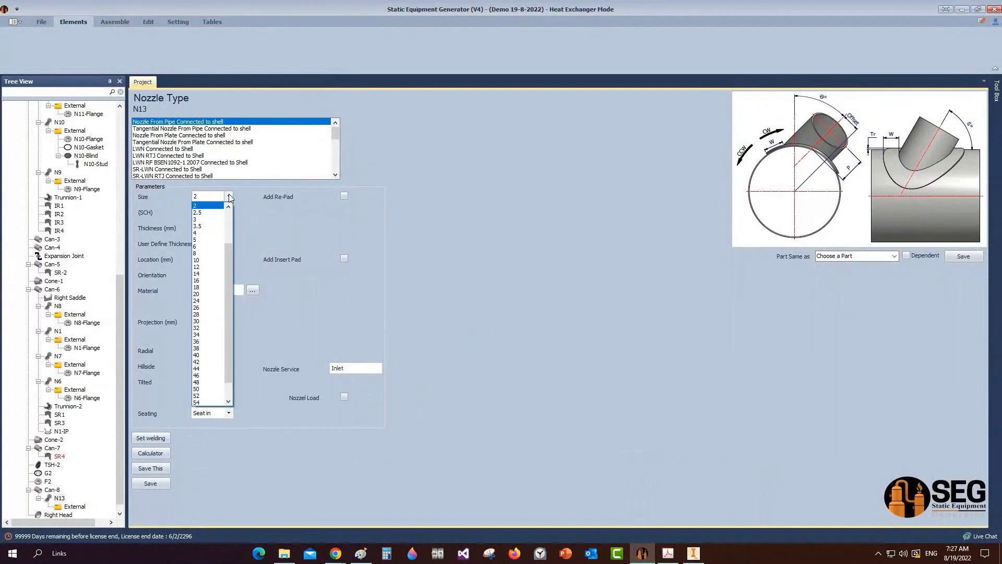
scroll(211, 224, up, 2)
click(201, 206)
click(228, 212)
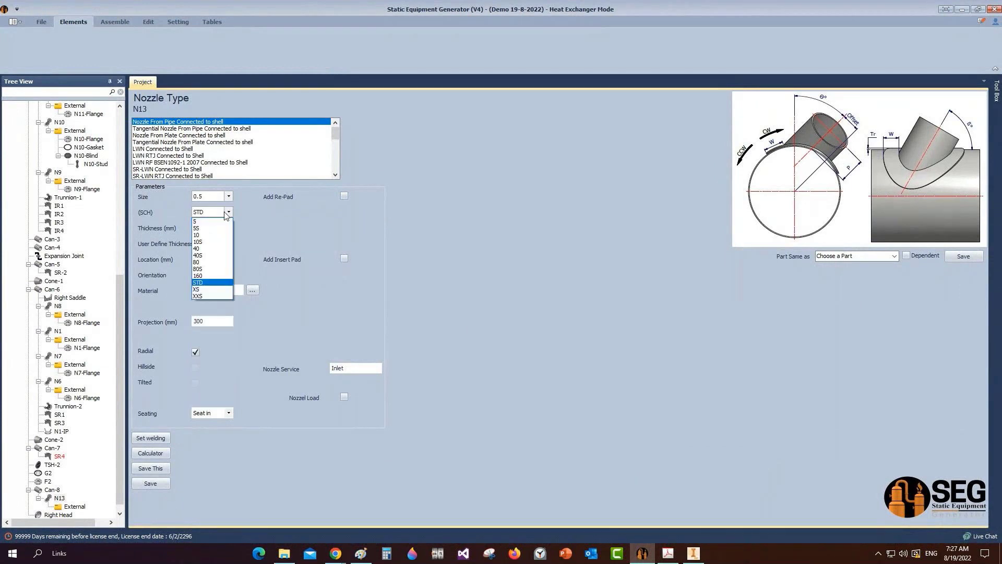
click(226, 215)
key(Tab)
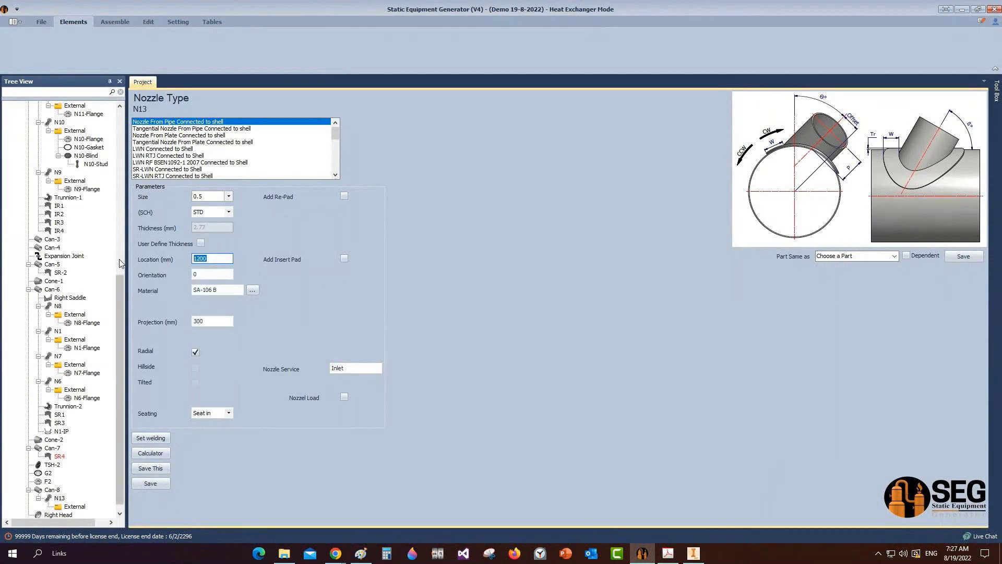
text(170)
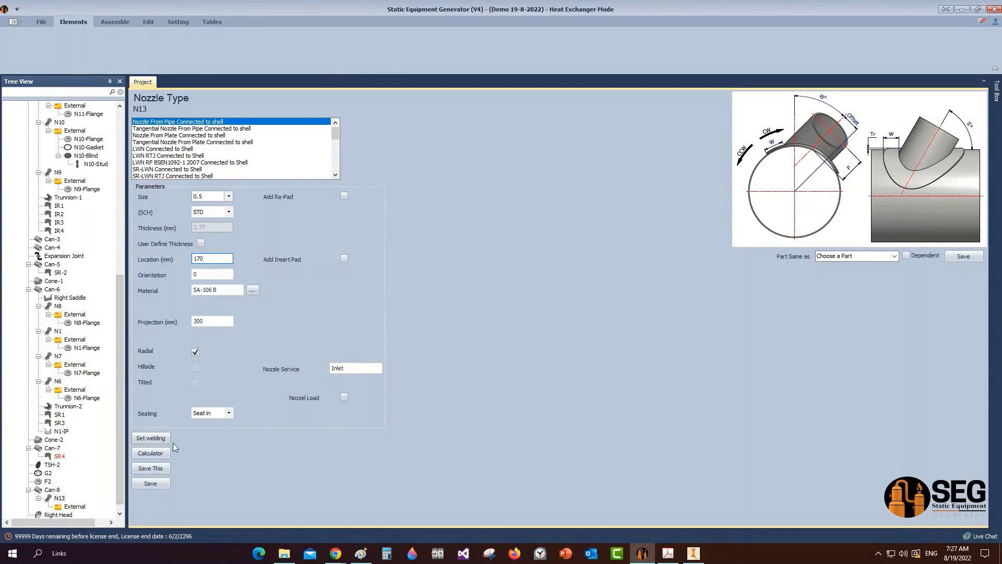
click(163, 486)
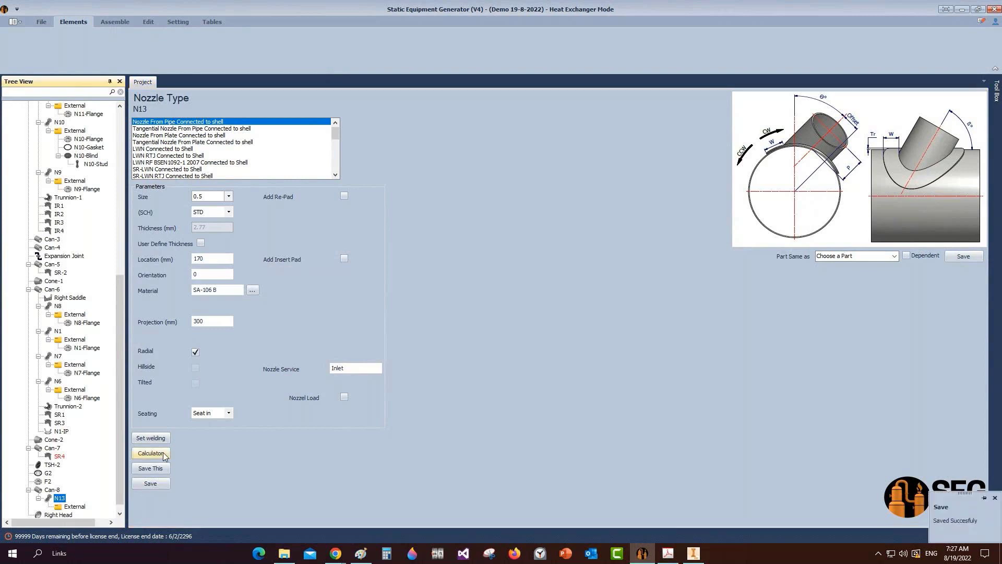
Step: Calculate nozzle N13's projection from 530 mm off the vessel centre line and save it to the nozzle
click(163, 453)
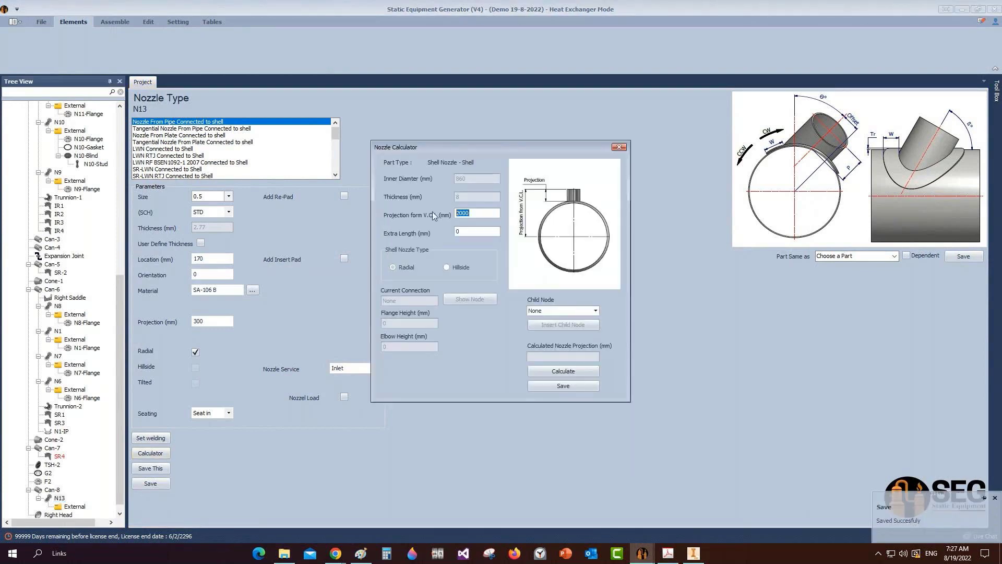
text(530)
click(563, 371)
click(560, 387)
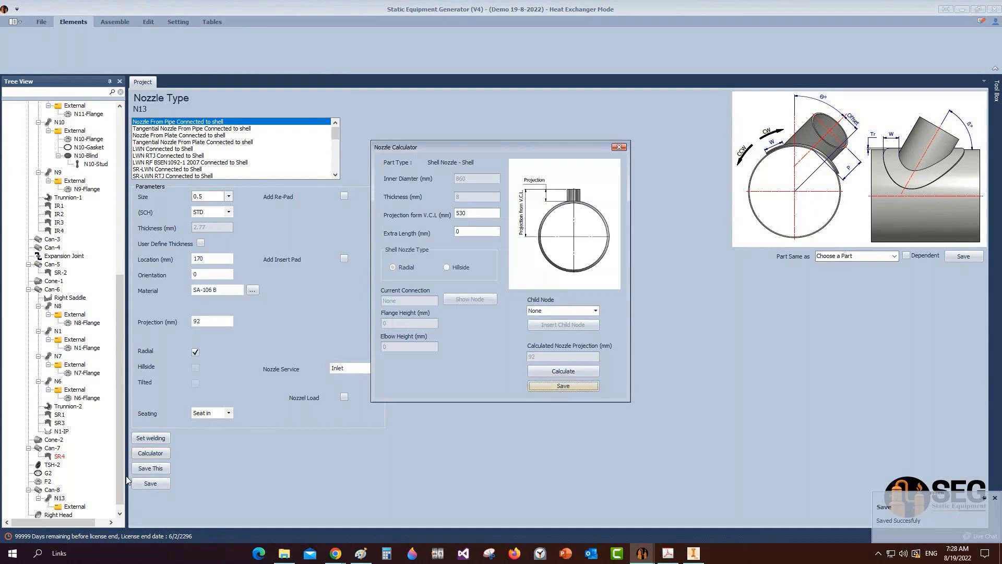
Step: Add a threaded coupling named N13-Coupling to nozzle N13's external parts with rating 3000 and size 0.5, and save it
click(75, 506)
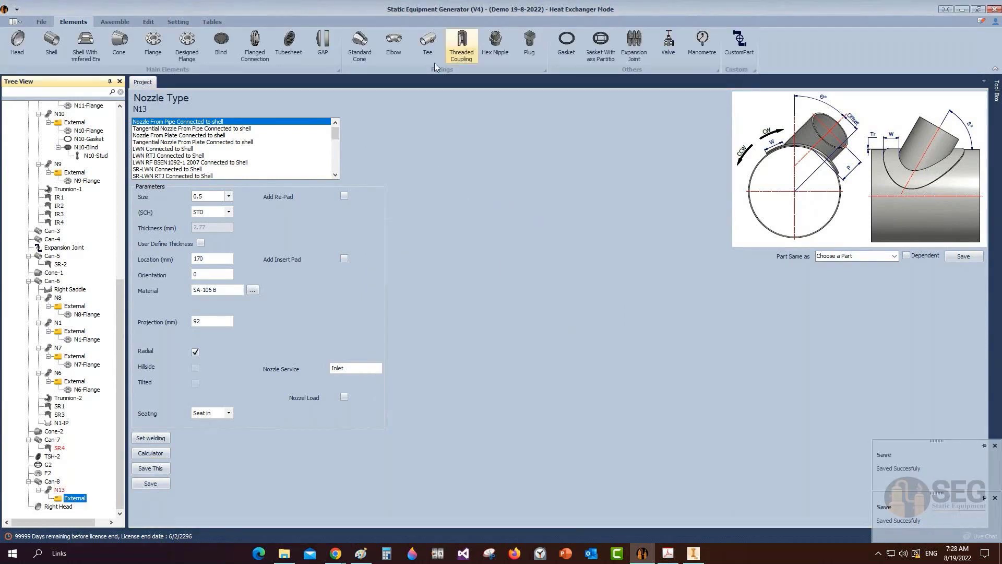
click(459, 46)
text(N13-Coupling)
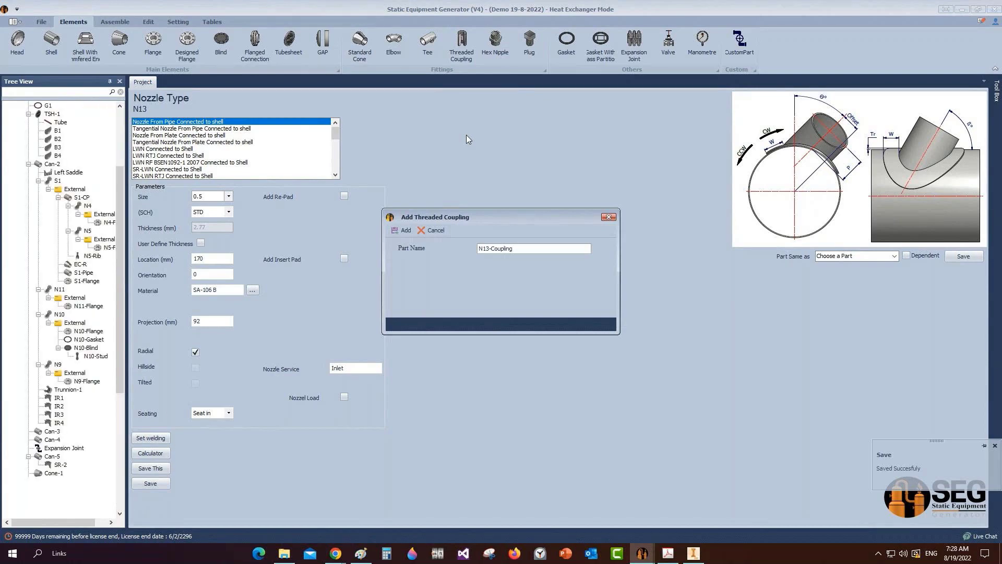
key(Return)
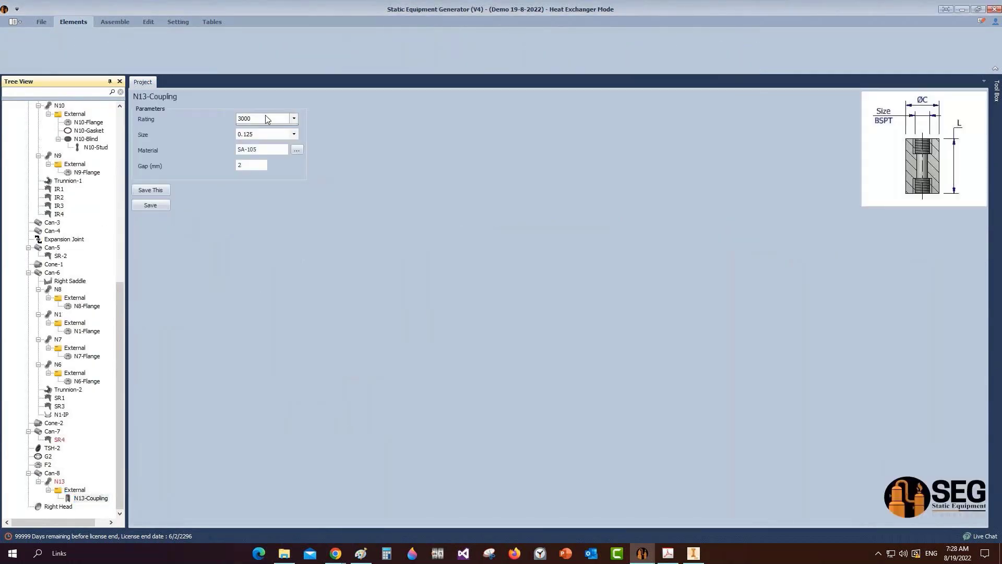
click(266, 119)
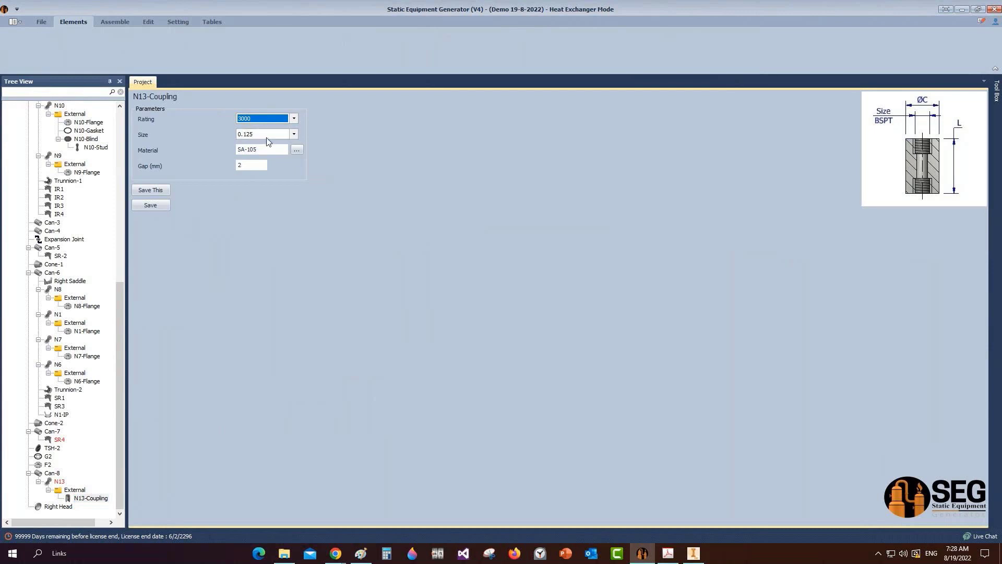
click(267, 135)
click(254, 170)
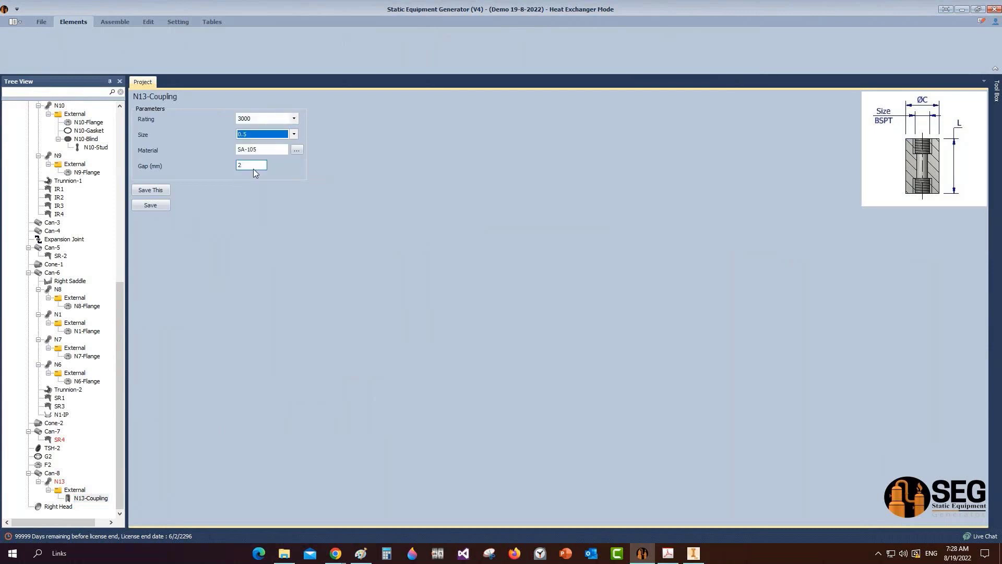
click(158, 205)
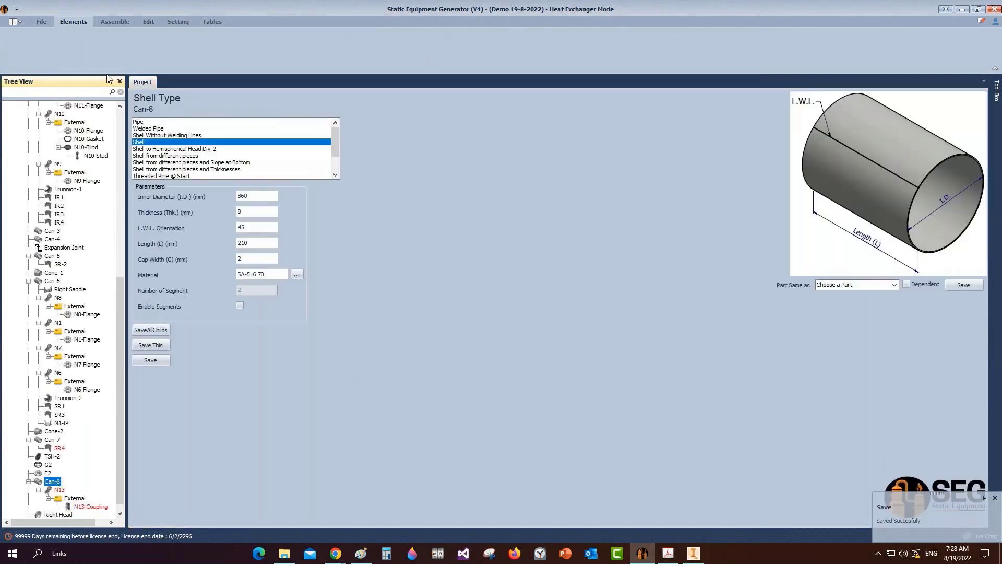
Step: Add a shell nozzle named N12 to Can-8 and save it with the same parameters as N13
click(260, 45)
text(N12)
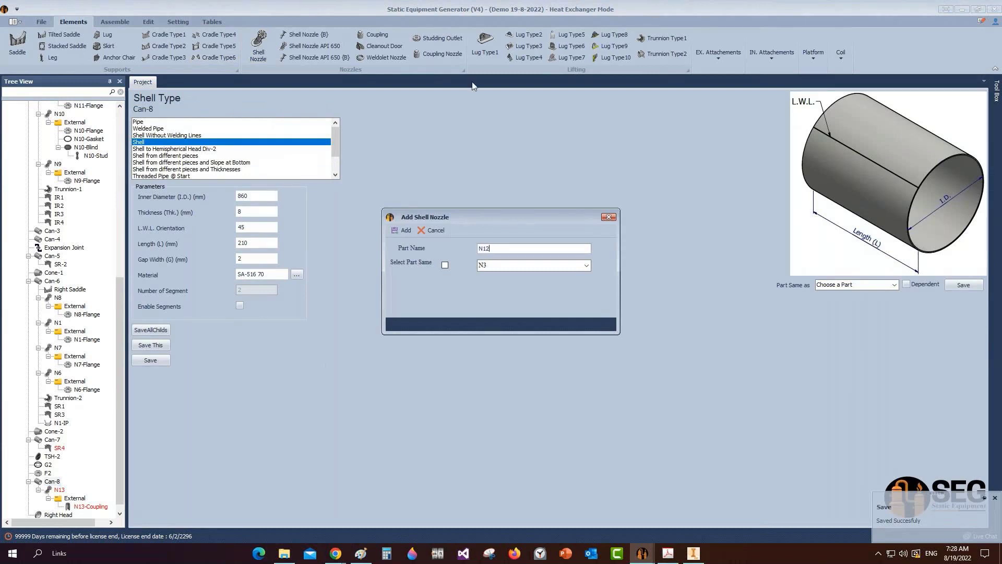
click(400, 230)
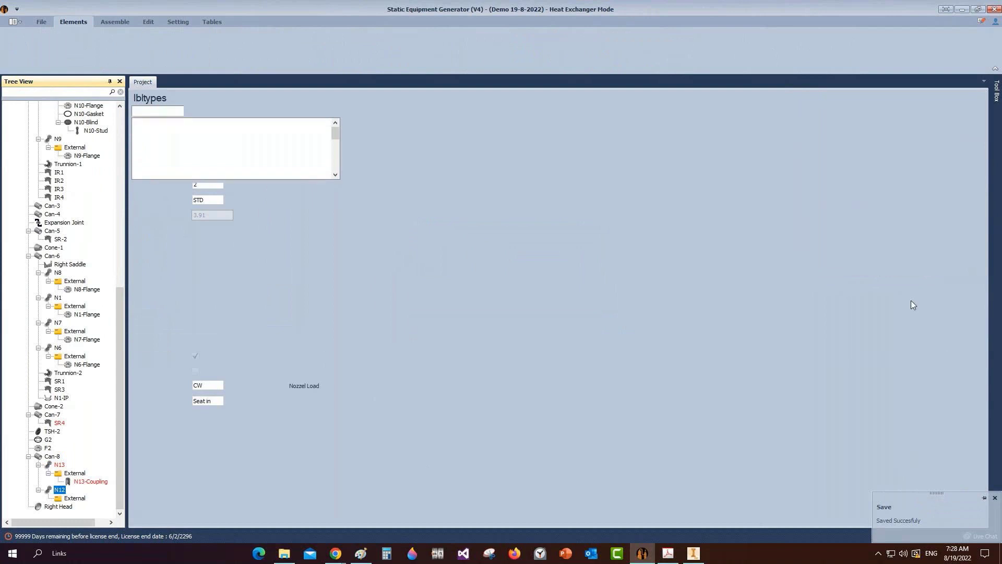
click(894, 255)
click(848, 352)
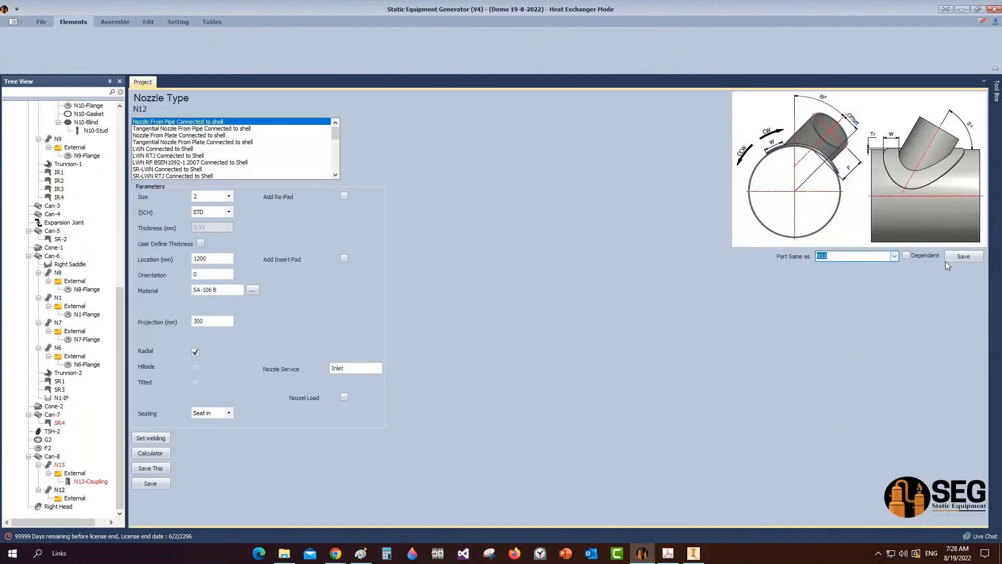
click(947, 260)
click(500, 284)
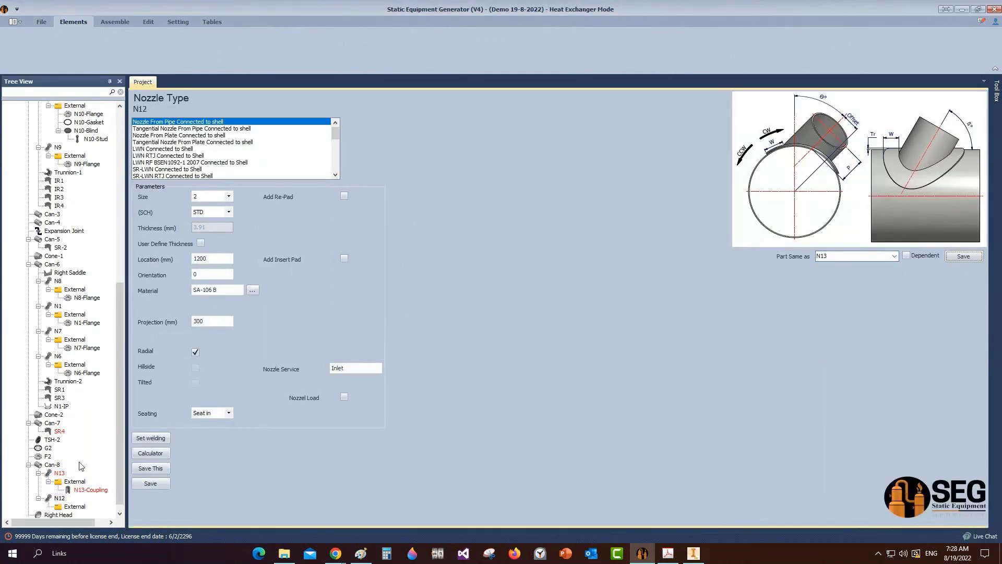
Step: Add a threaded coupling named N12-Coupling to N12's external parts and save it with the same parameters as N13-Coupling
click(76, 499)
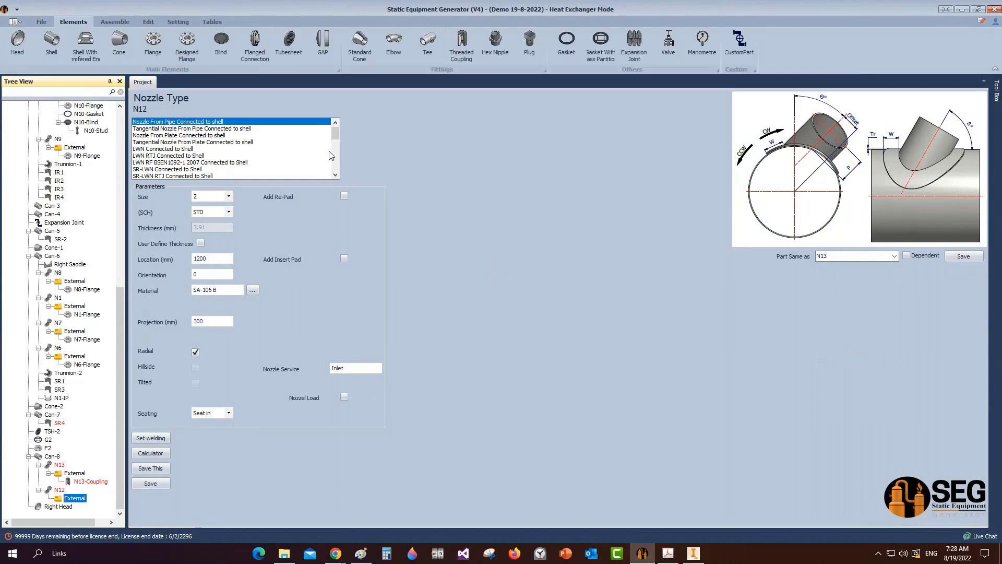
click(461, 45)
text(N12-)
text(Coupling)
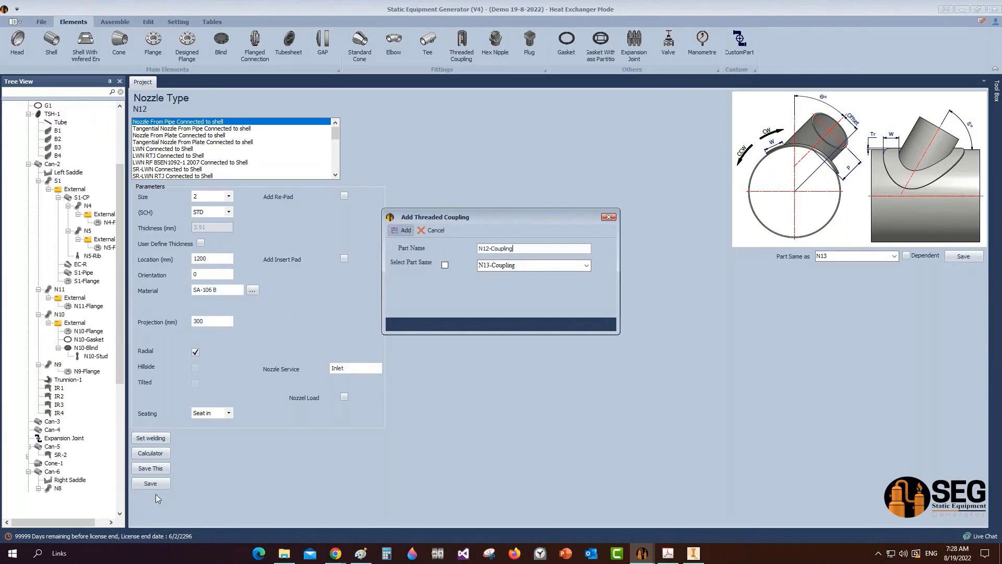
click(95, 498)
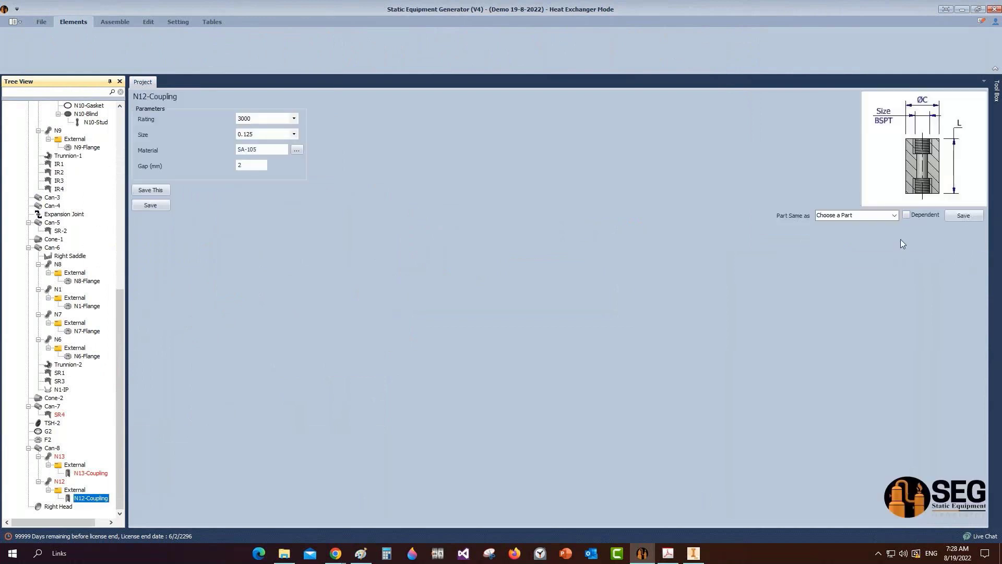
click(894, 215)
click(835, 231)
click(963, 215)
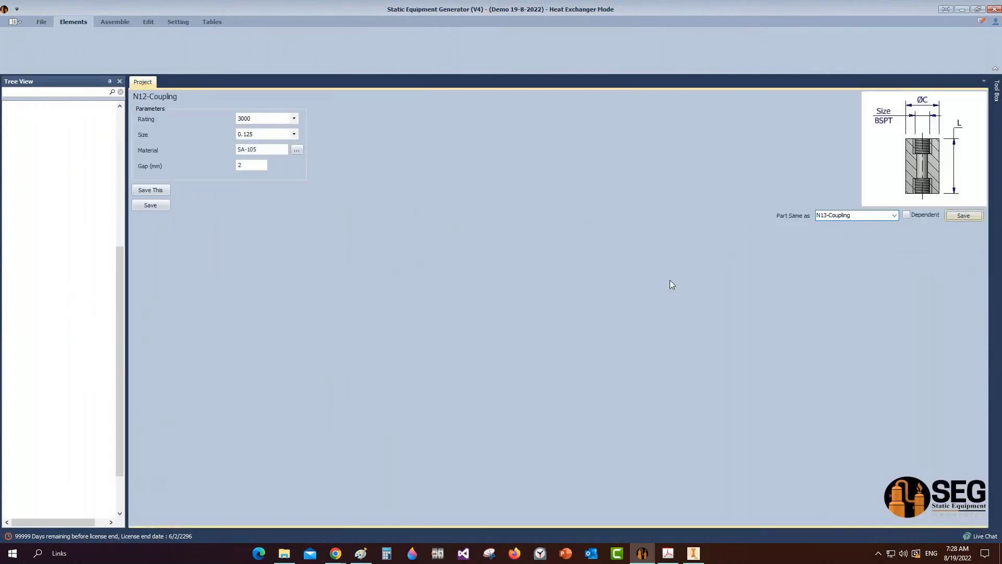
click(500, 284)
Step: Set nozzle N12's orientation to 180 and save it
click(60, 489)
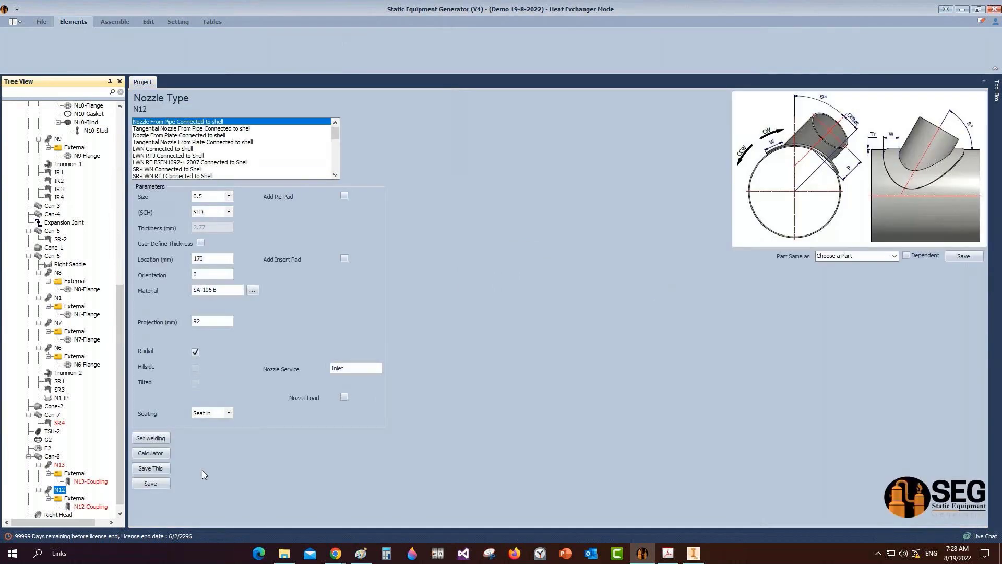
drag(205, 275, 188, 275)
text(180)
click(147, 484)
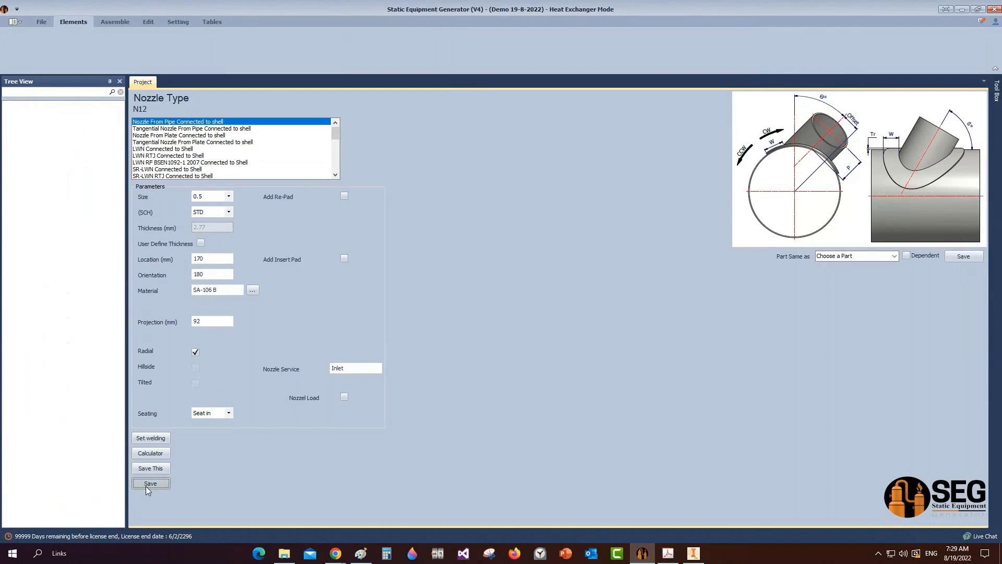
Step: Generate ring SR4 and the N13 and N12 nozzles with their couplings in Inventor, and inspect them at the right channel
click(106, 22)
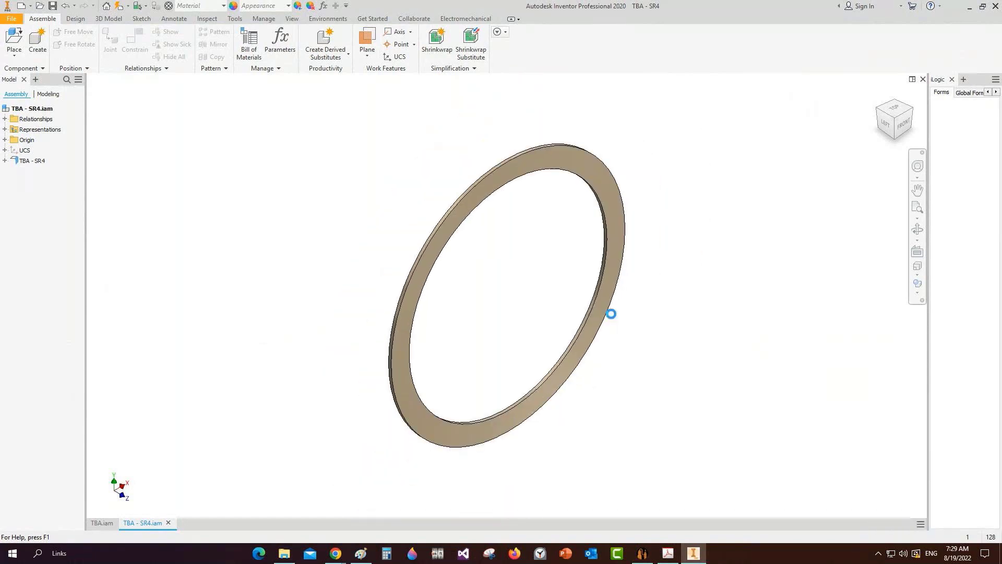
key(ctrl+s)
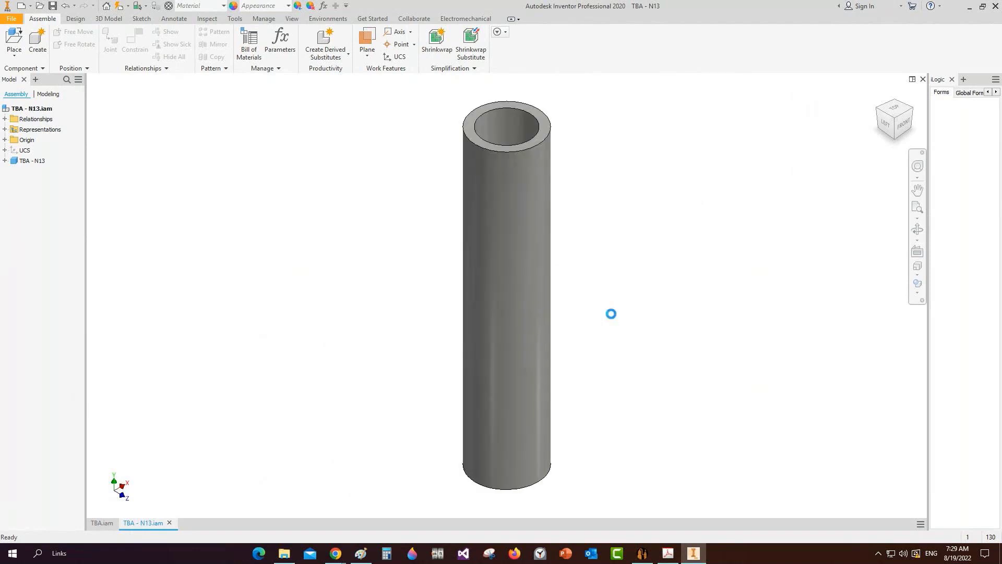
key(ctrl+s)
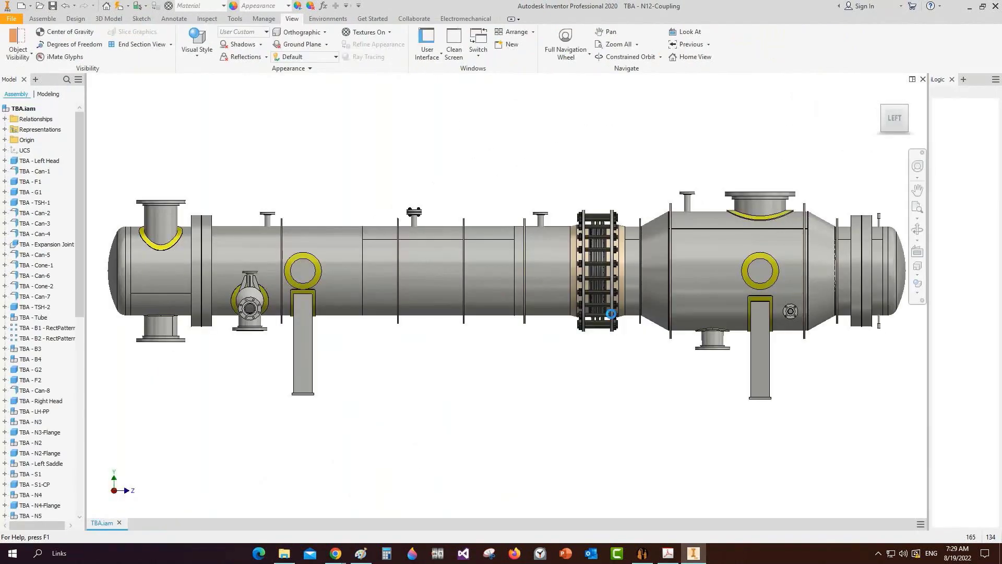
click(918, 231)
drag(678, 304, 566, 303)
scroll(798, 274, down, 8)
middle_drag(815, 258, 616, 251)
right_click(616, 251)
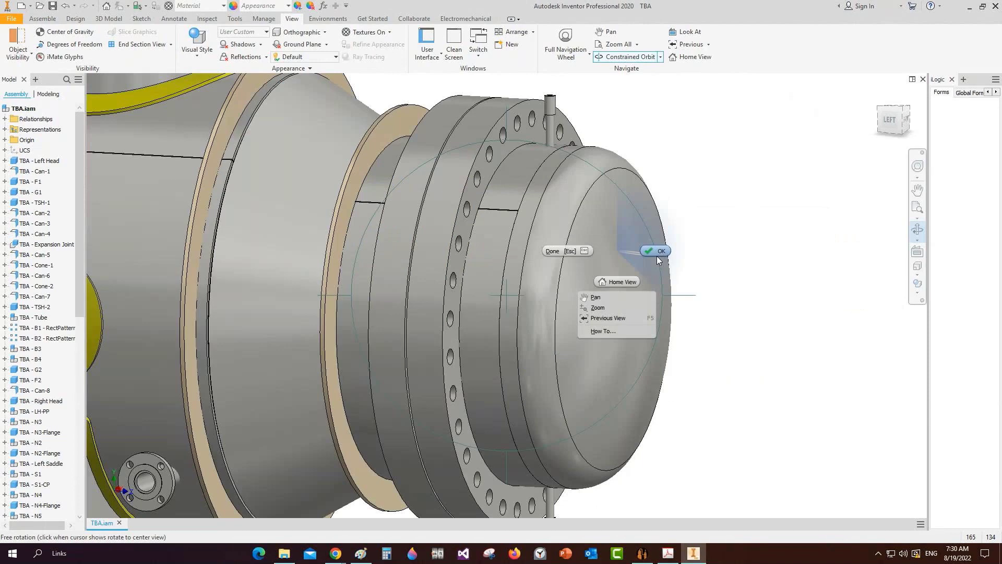
click(658, 259)
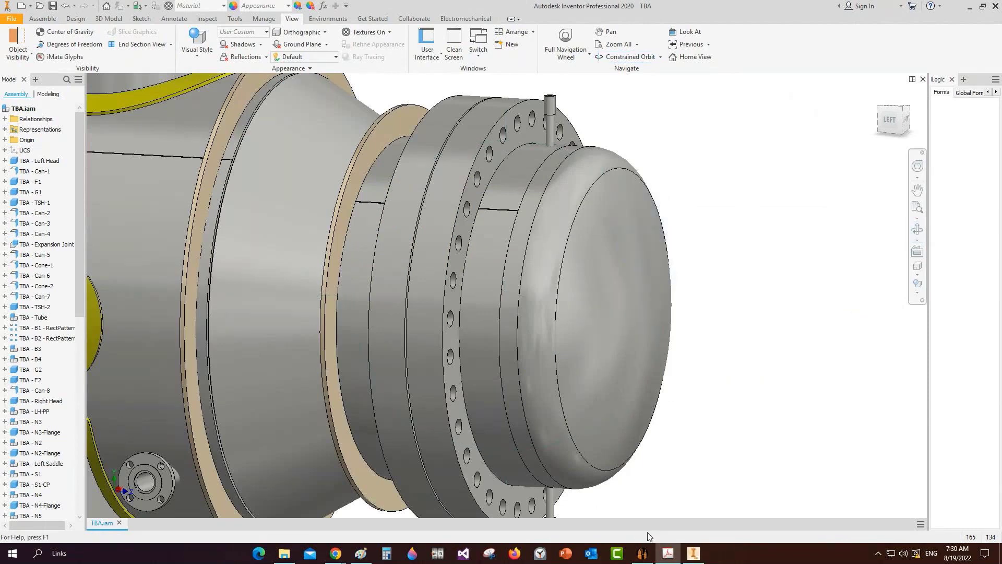
Step: Check the right channel in the Acrobat drawing and, in Static Equipment Generator, add a front pass partition named RH-PP to Right Head
click(668, 553)
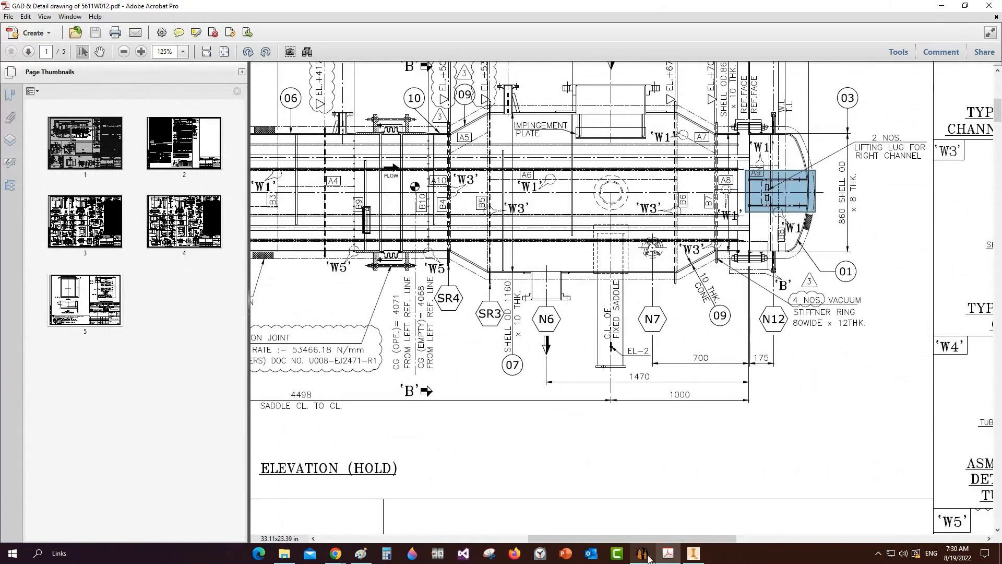
click(642, 553)
click(58, 506)
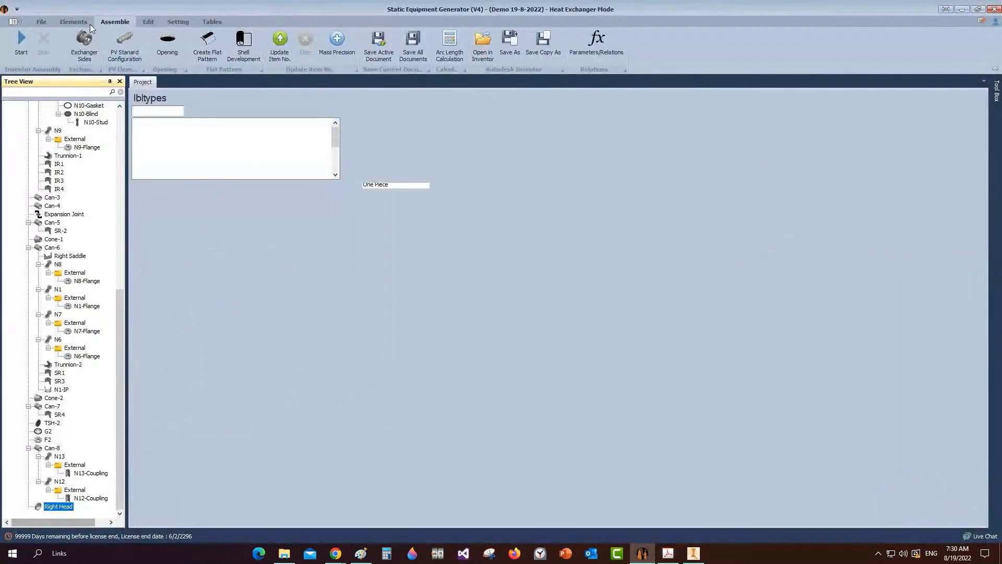
click(64, 23)
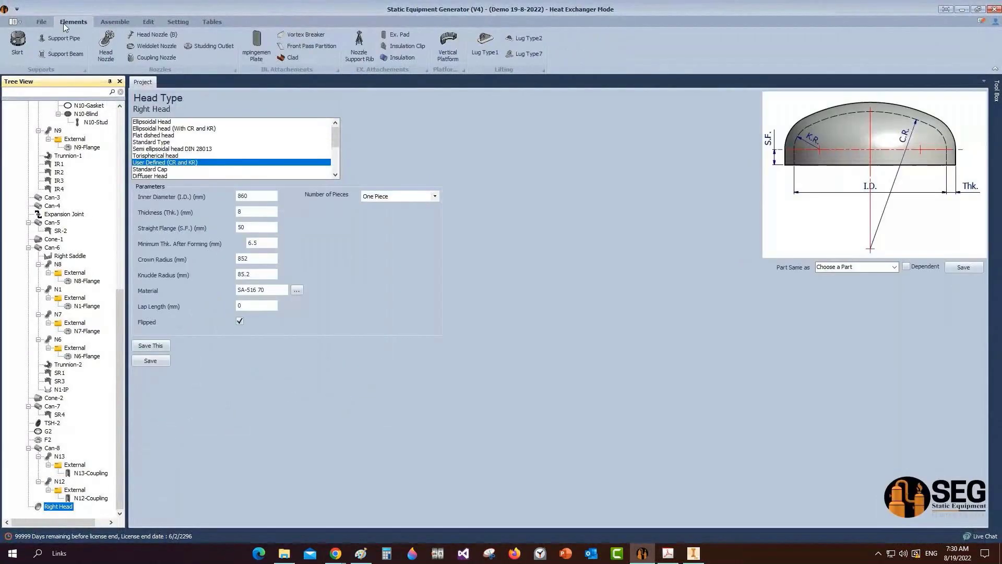
click(312, 45)
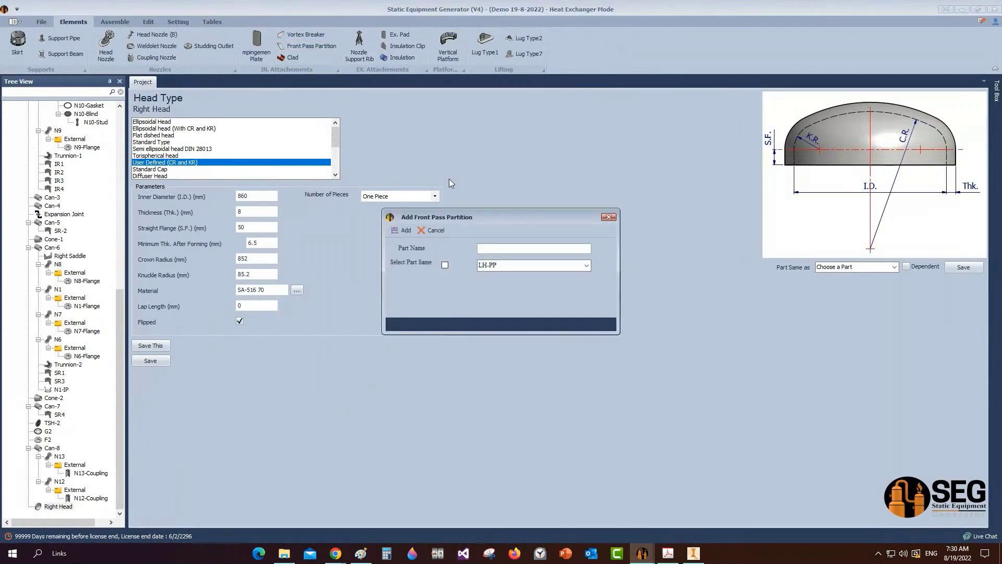
text(RH-PP)
key(Return)
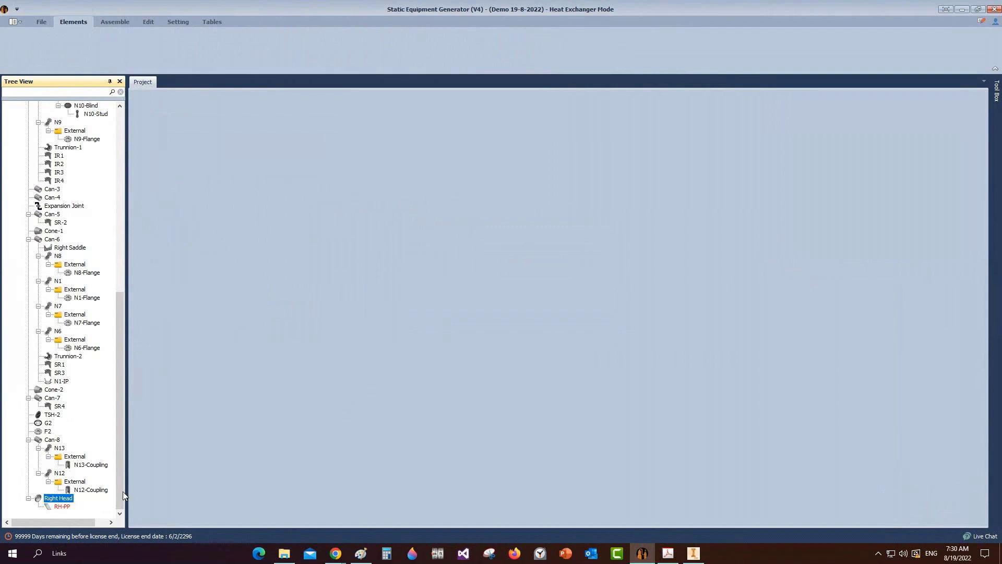
Step: Set the pass partition type of RH-PP to 4 Passes and open its right extension value for editing
click(58, 507)
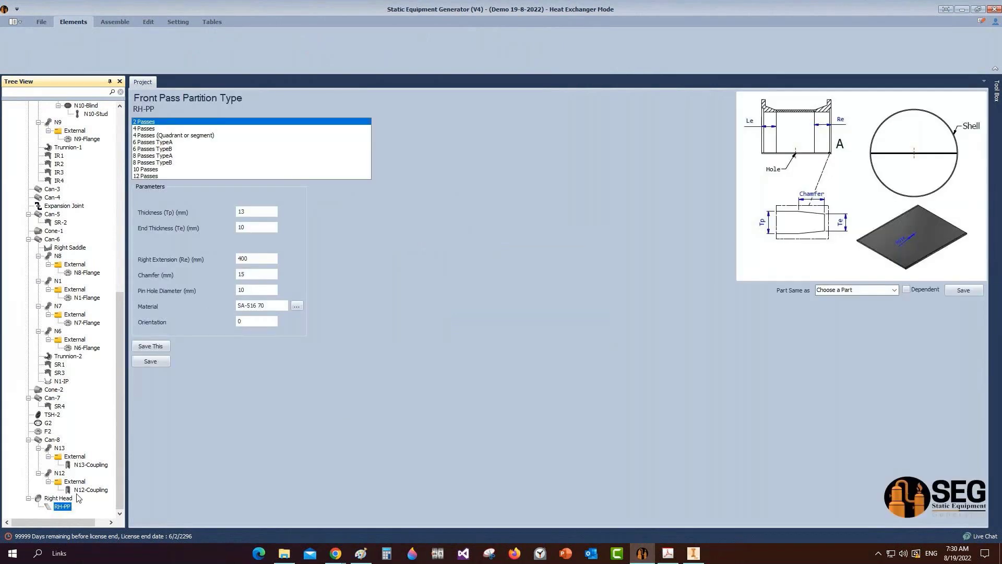
click(155, 129)
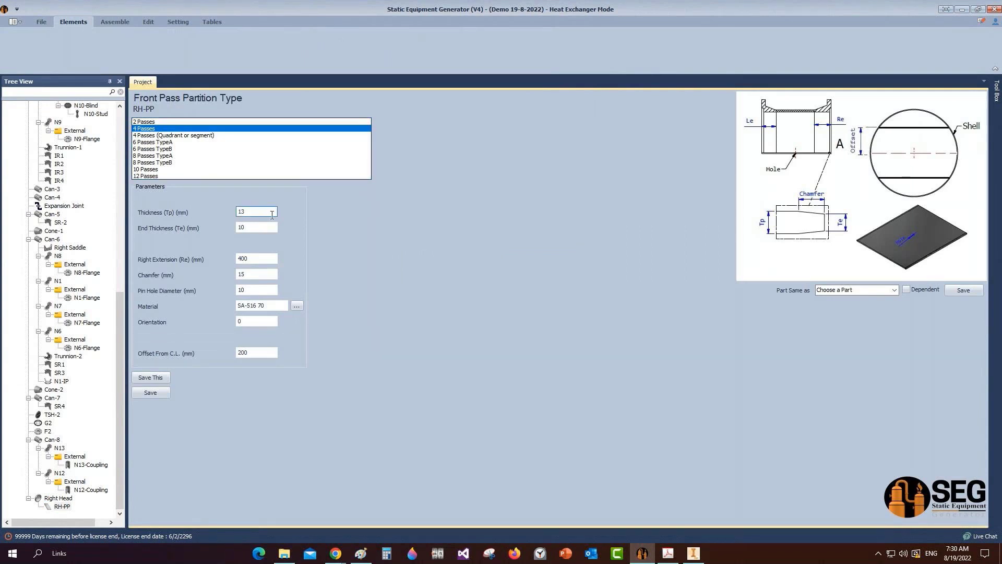
click(253, 259)
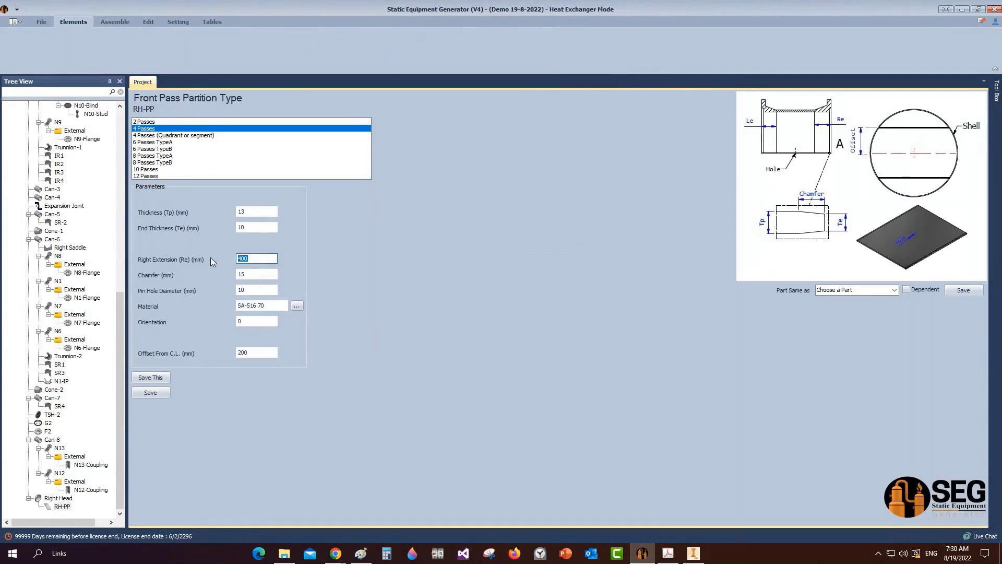
Step: In Inventor, cut the exchanger assembly with a half section view on the YZ plane at zero offset
click(693, 553)
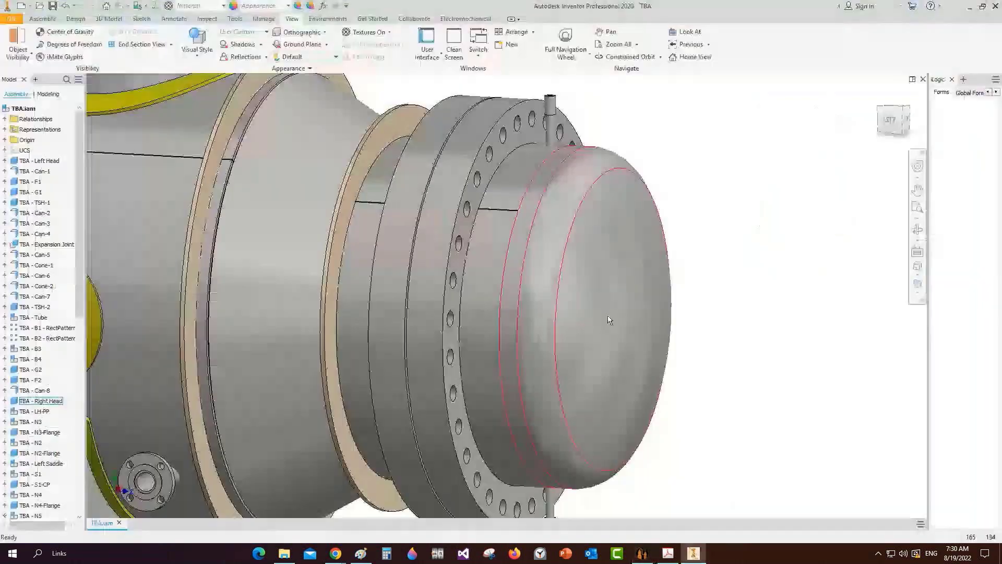
click(170, 44)
click(130, 79)
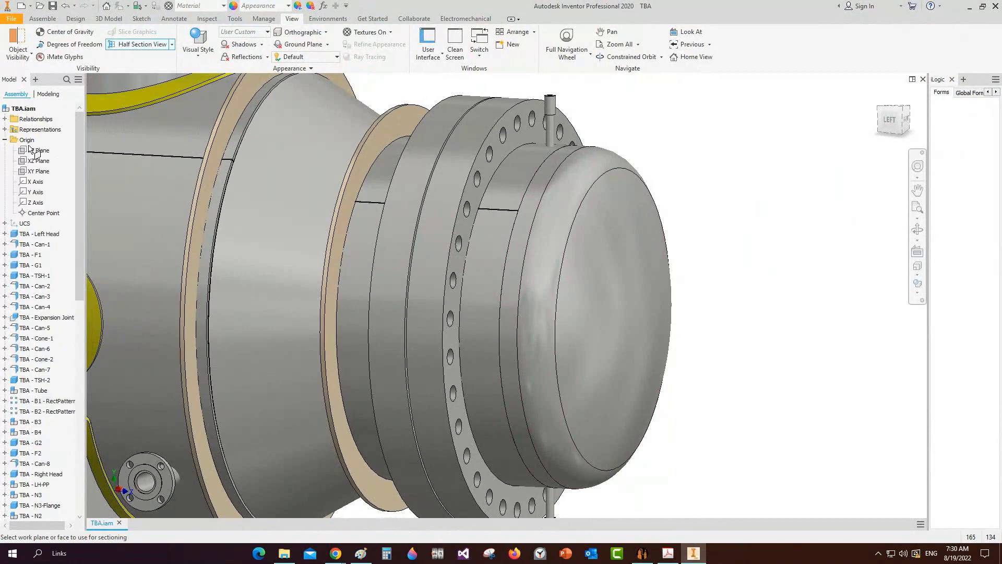
click(31, 150)
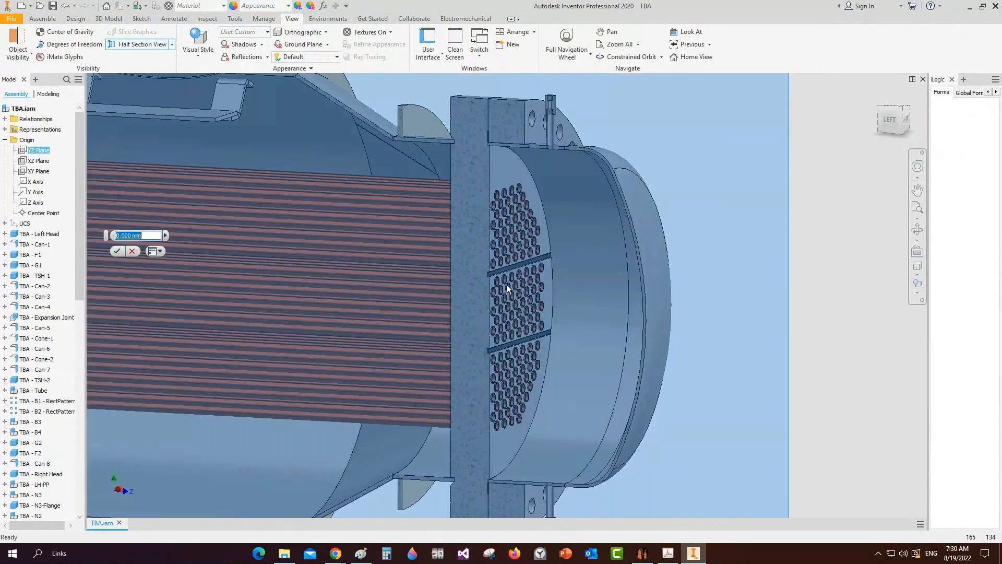
key(Return)
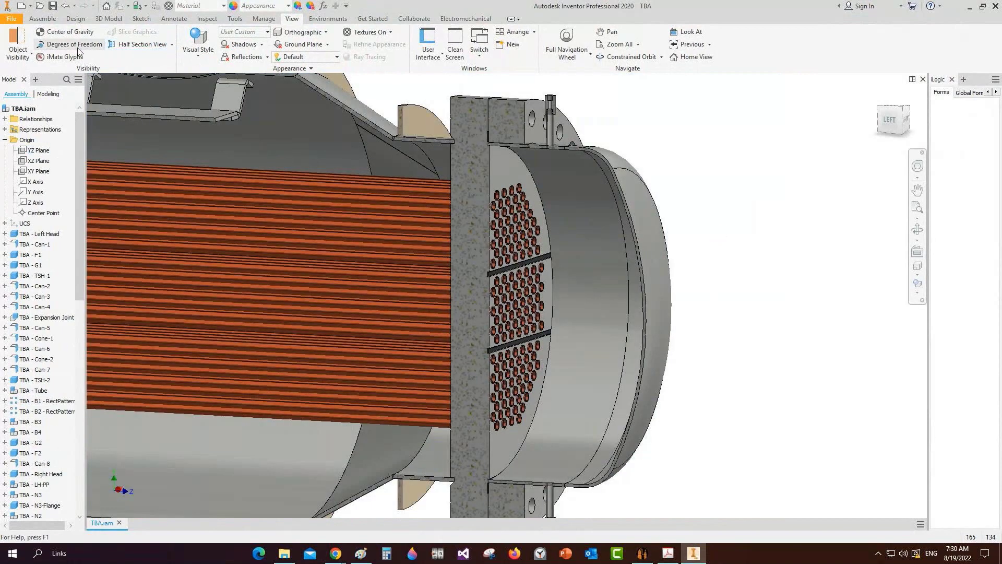
Step: Measure the distance from the gasket face at the right tubesheet to the channel shell's end edge at the right head
click(233, 20)
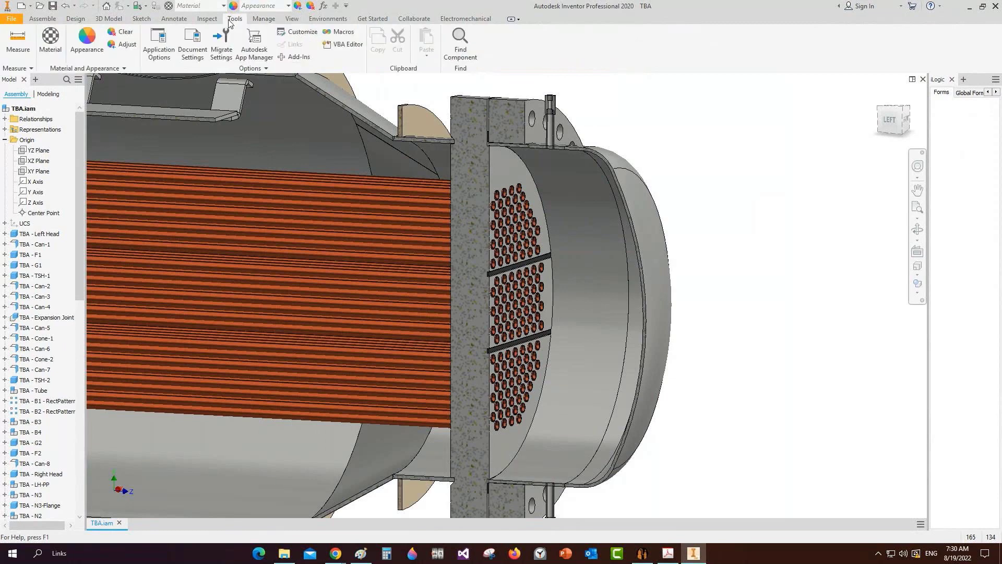
key(m)
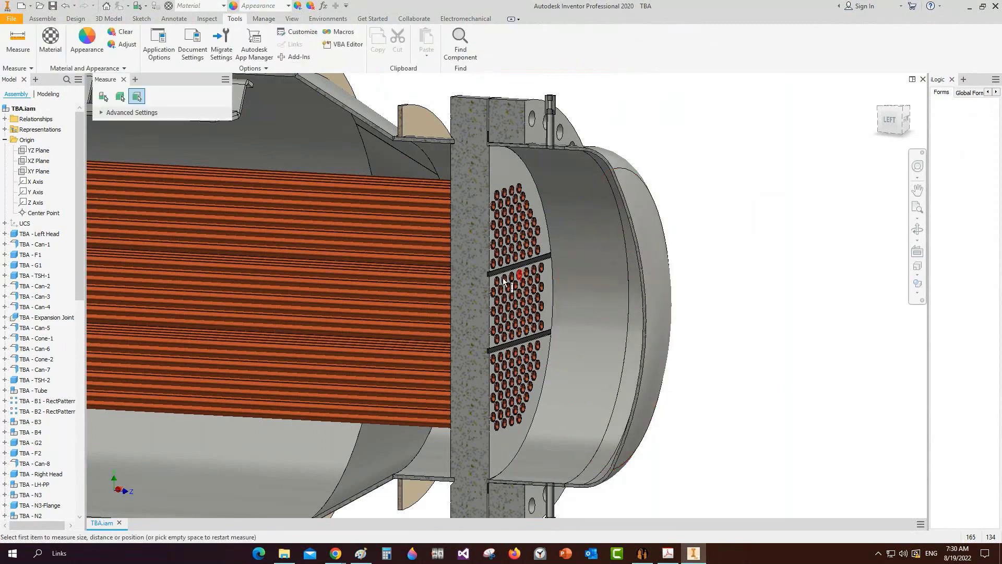
scroll(801, 268, up, 10)
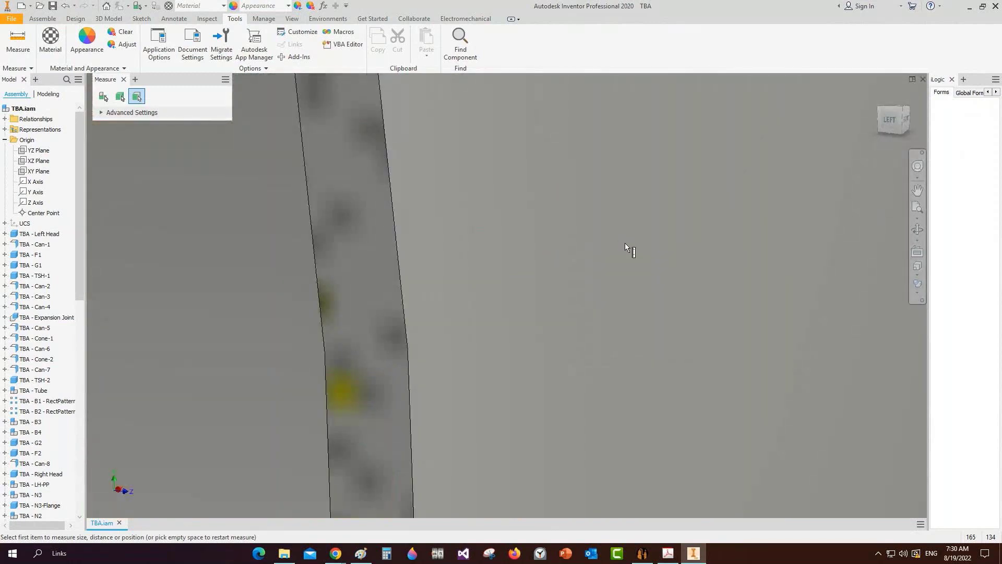
scroll(627, 237, down, 3)
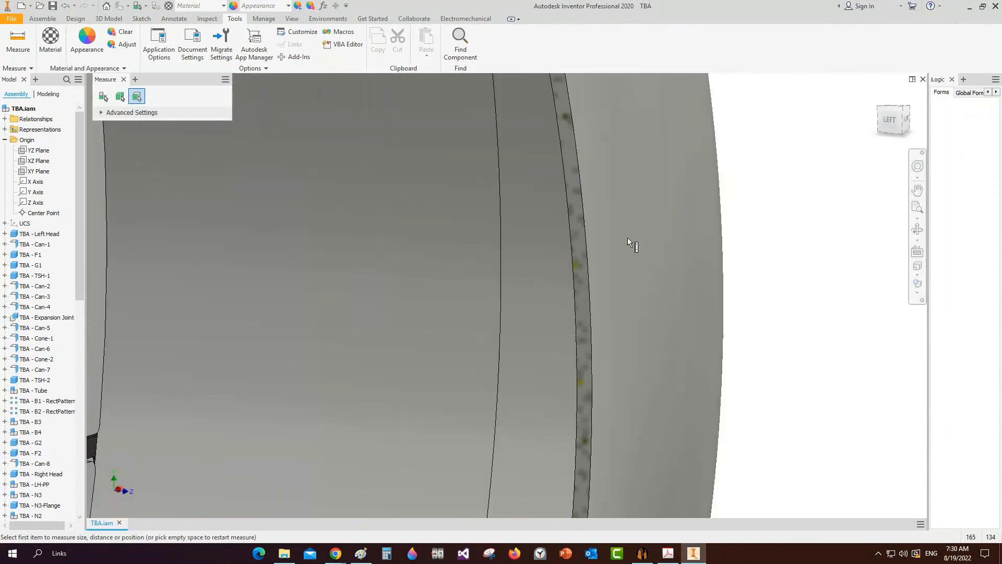
click(921, 231)
scroll(924, 232, down, 1)
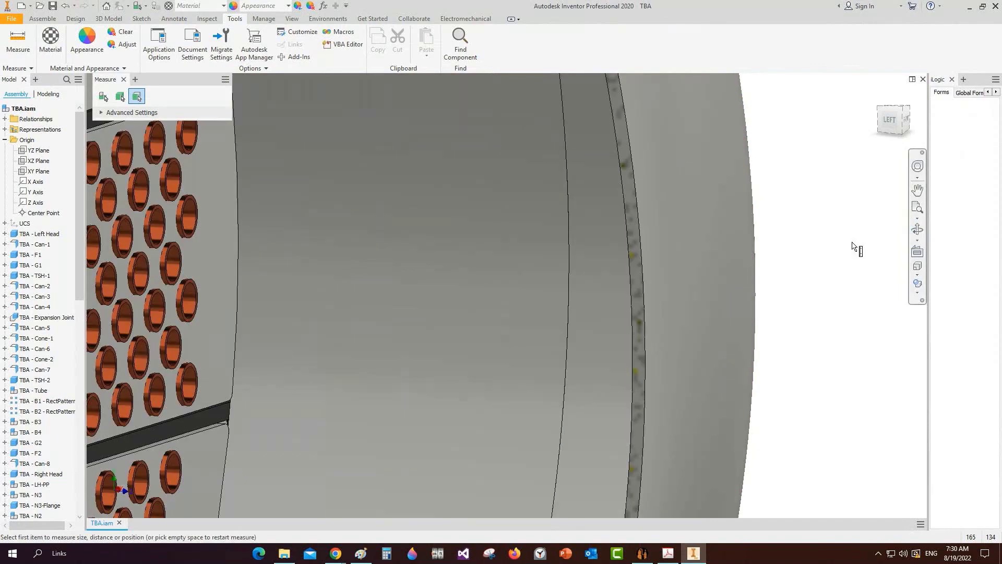
scroll(856, 249, down, 2)
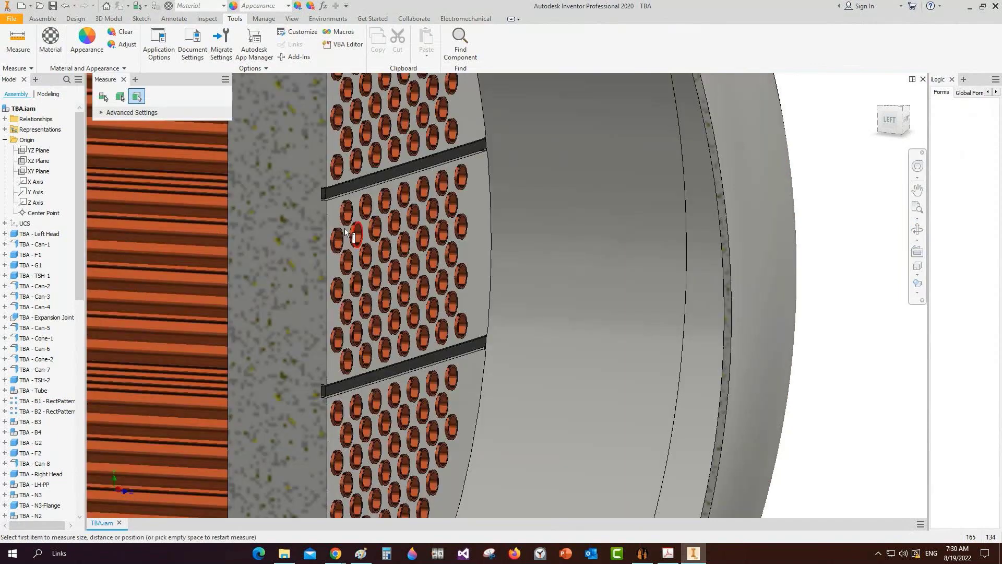
click(343, 194)
scroll(668, 215, down, 5)
scroll(622, 93, up, 3)
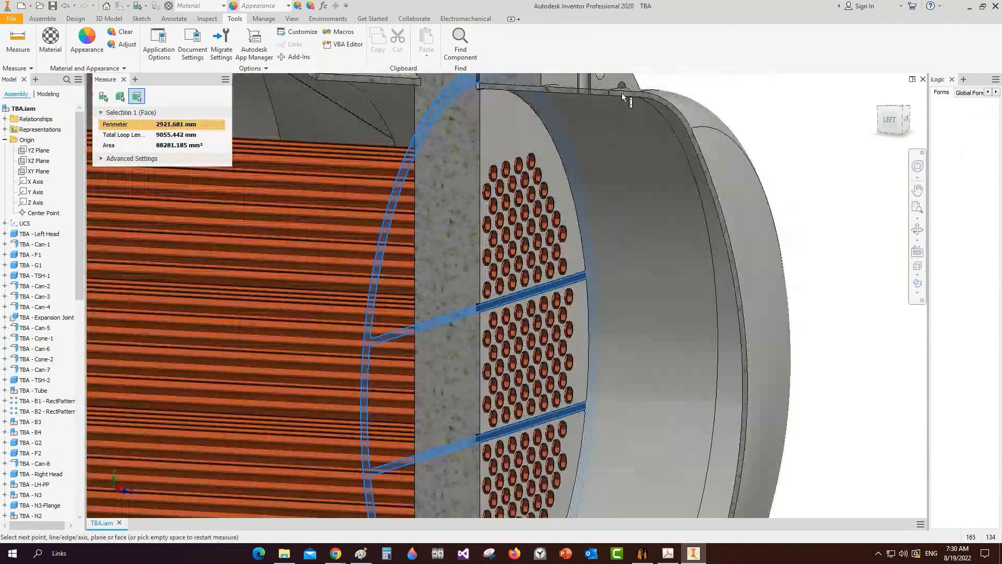
click(608, 94)
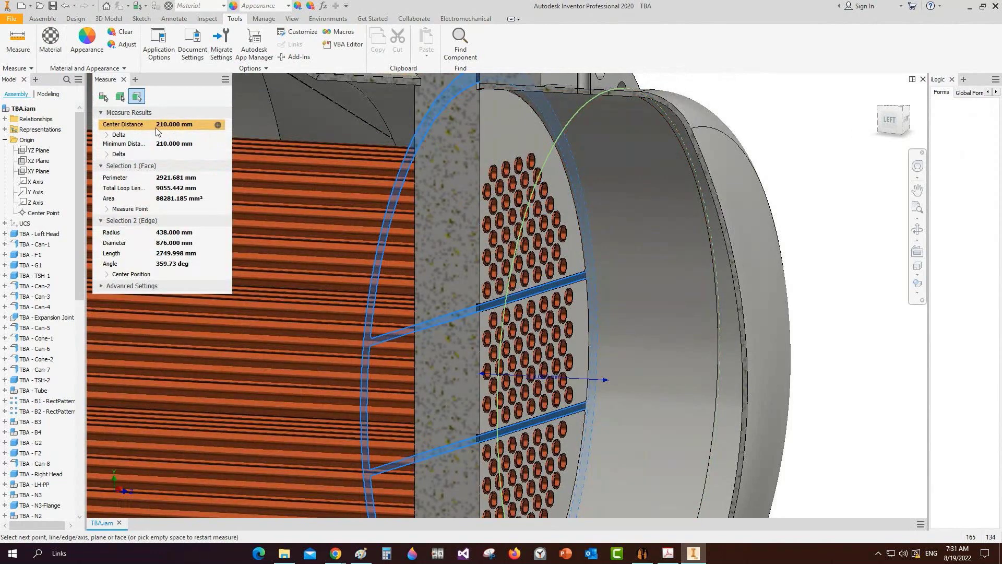
Step: Set RH-PP's right extension to 210 mm and its offset from the centreline to 98.576 mm, and save the pass partition
click(124, 79)
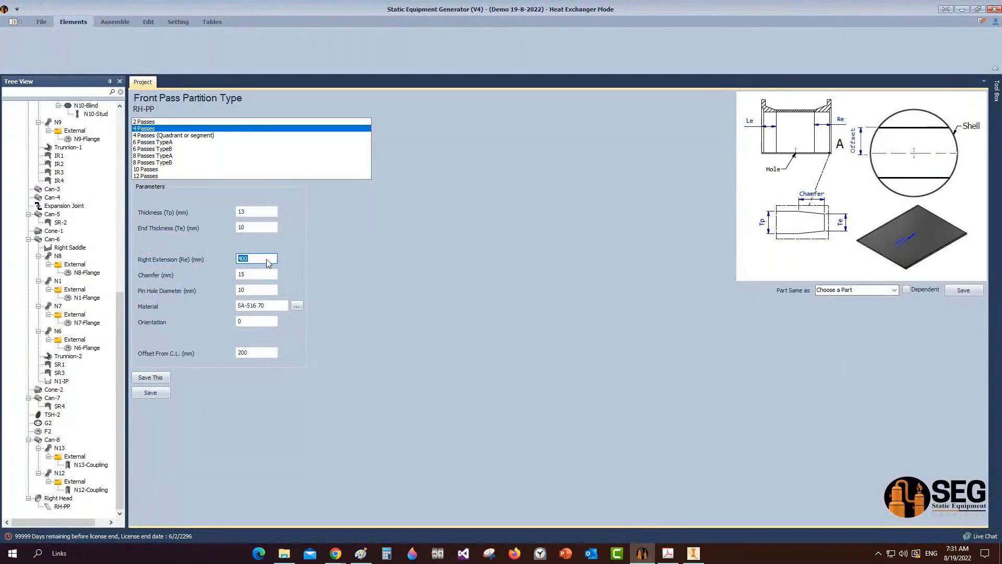
text(210)
click(254, 274)
double_click(254, 274)
click(235, 353)
double_click(235, 352)
text(98.576)
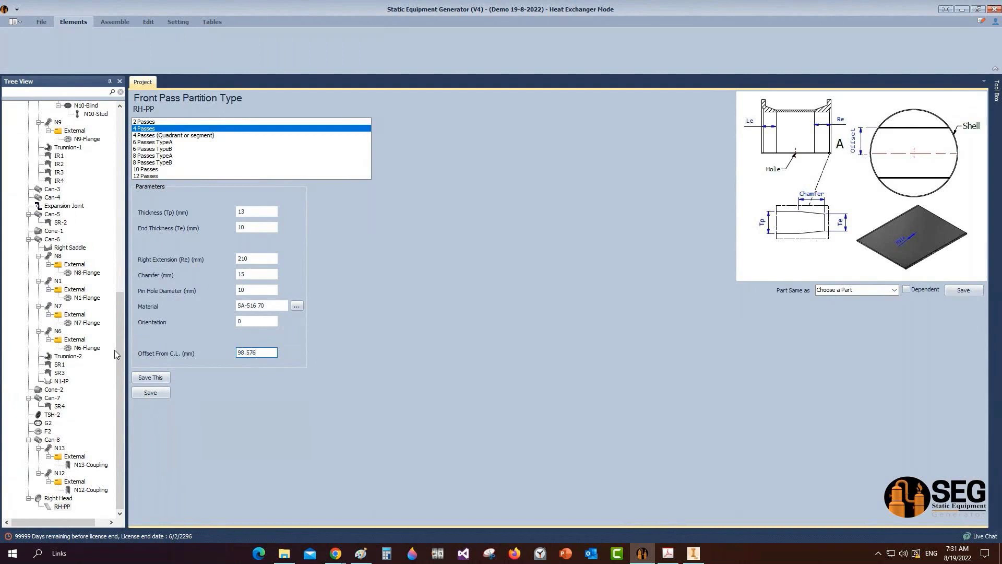
click(140, 392)
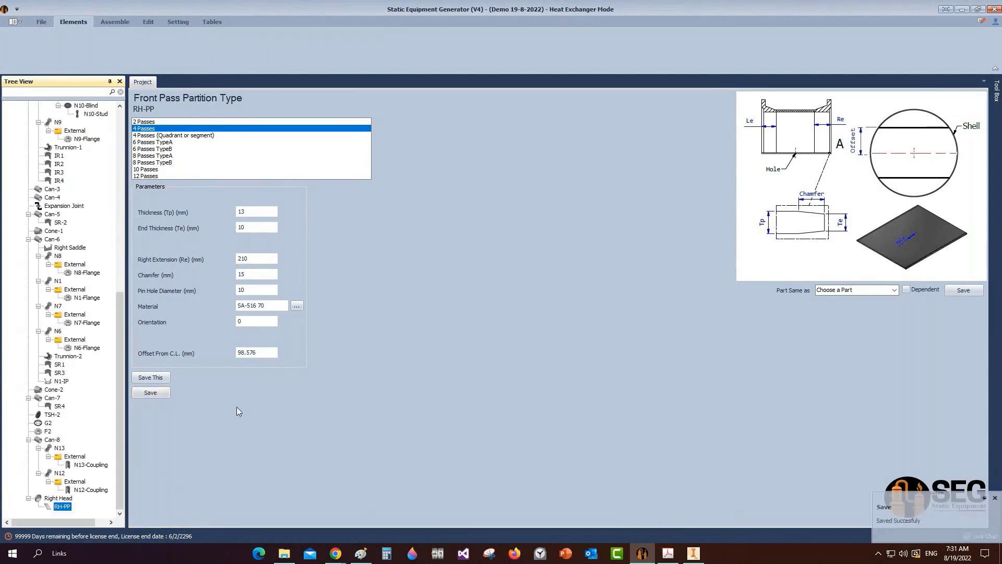
Step: Assemble the right head's pass partition into the Inventor model and check how its plates seat in the right tubesheet grooves
click(111, 23)
click(695, 557)
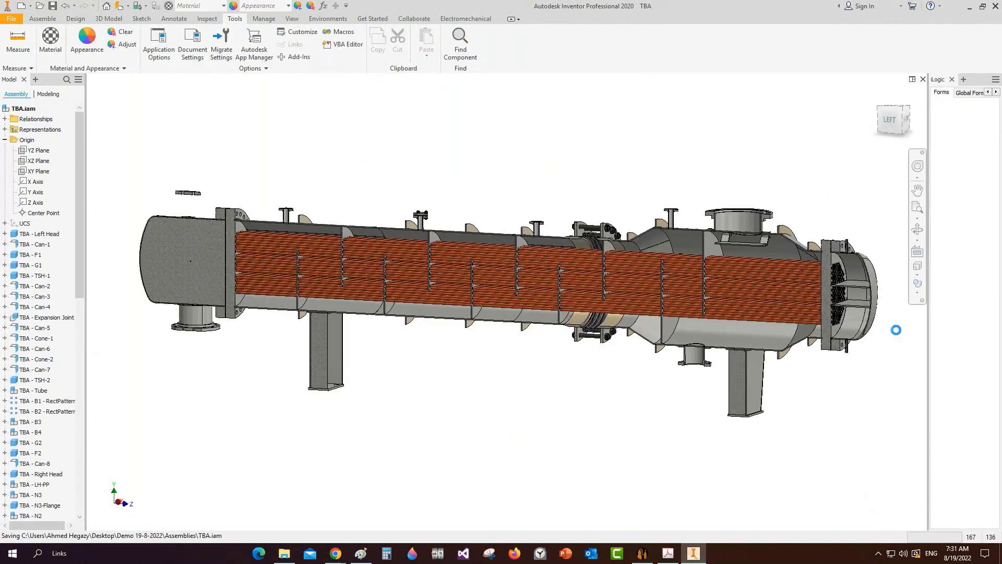
scroll(654, 267, up, 5)
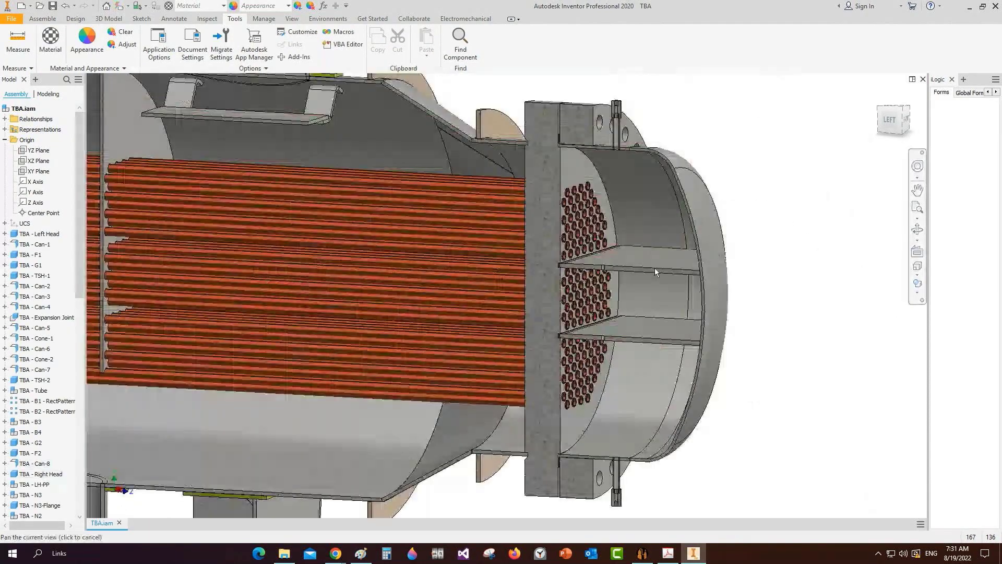
scroll(407, 335, up, 5)
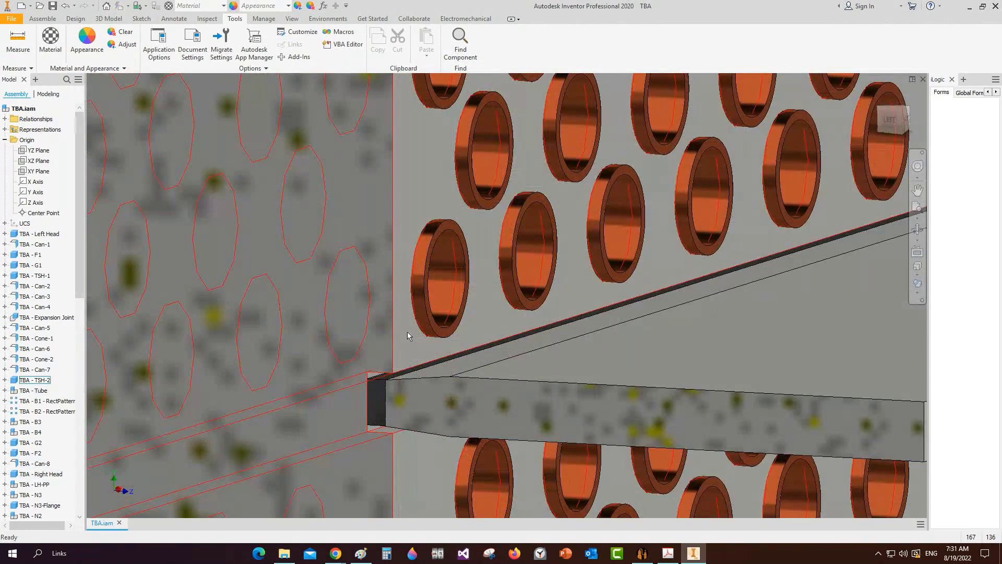
scroll(407, 331, down, 2)
scroll(406, 331, down, 3)
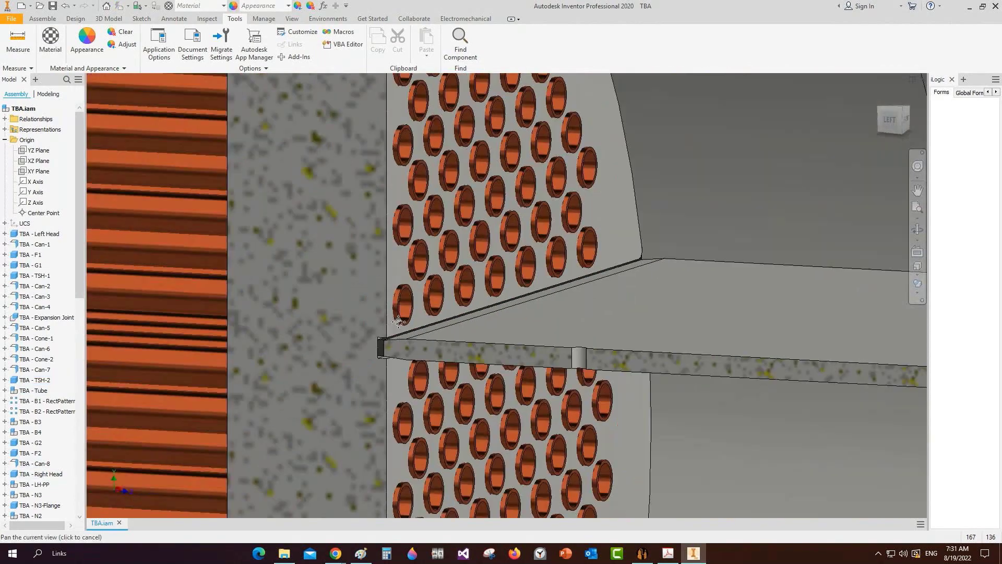
click(894, 127)
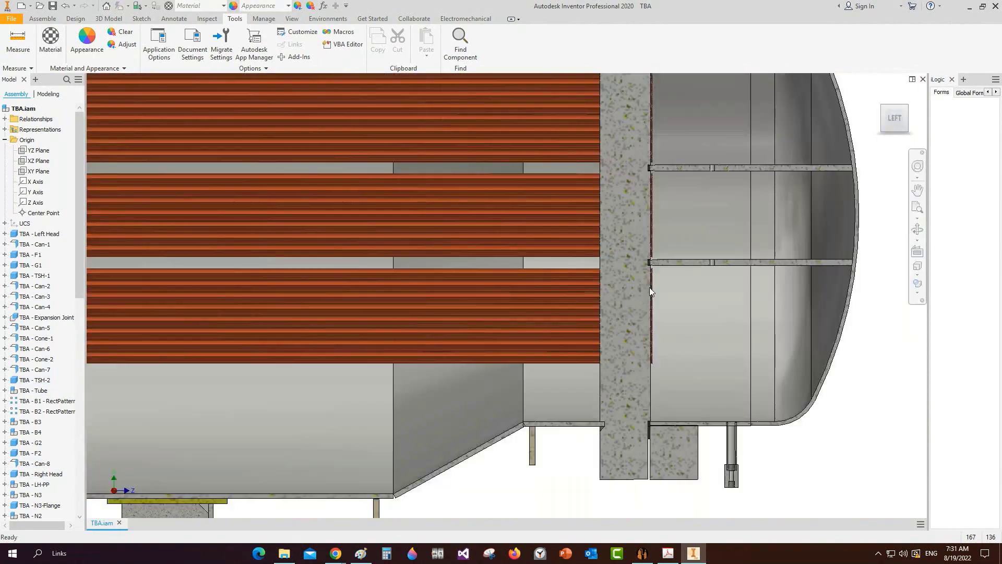
scroll(589, 328, up, 8)
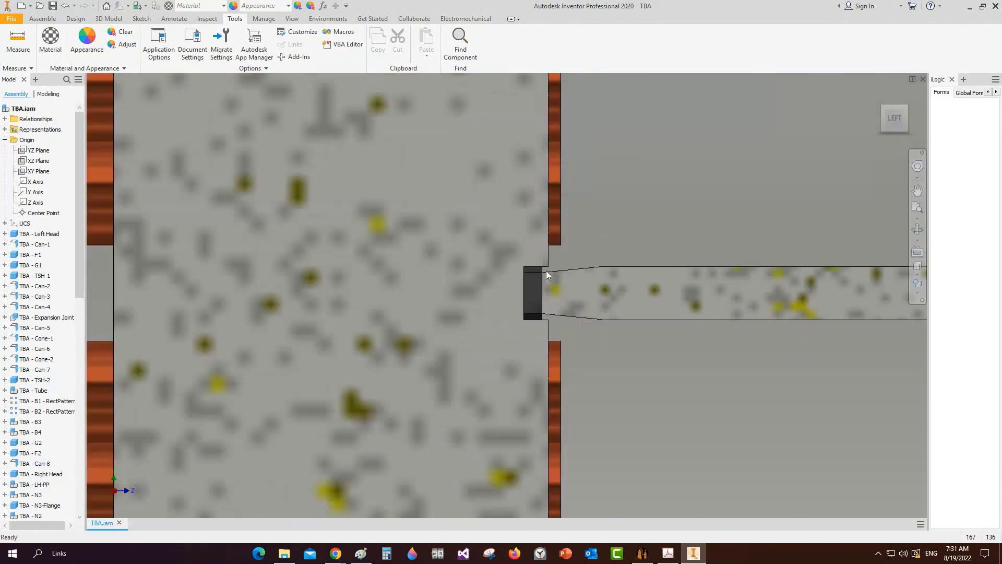
scroll(546, 271, up, 5)
Step: Examine the sectioned exchanger as a whole, from the right head's pass partition plates along the tube bundle to the left head
key(F4)
scroll(735, 288, down, 4)
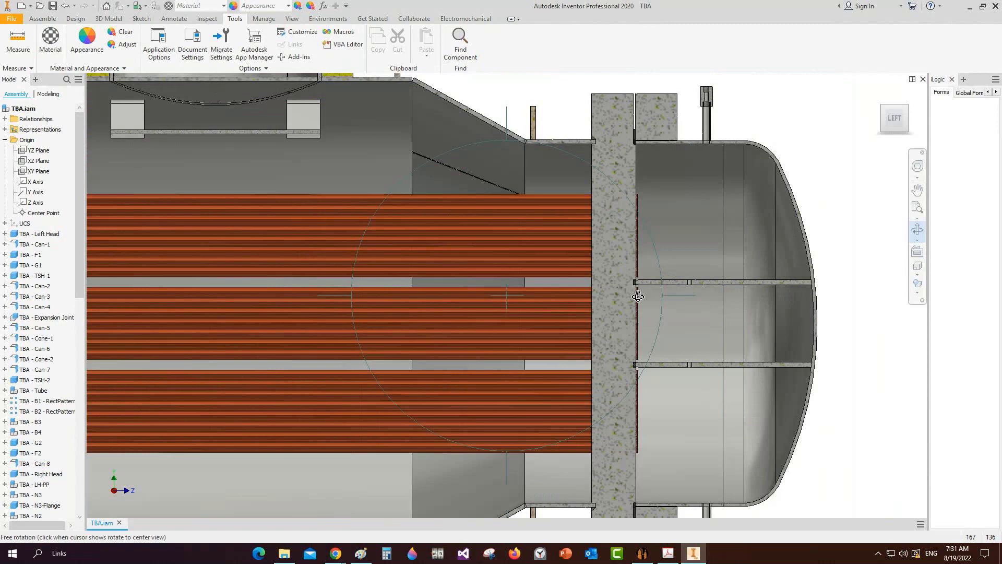
drag(638, 296, 550, 308)
scroll(618, 317, down, 5)
middle_drag(550, 308, 657, 296)
scroll(657, 297, down, 4)
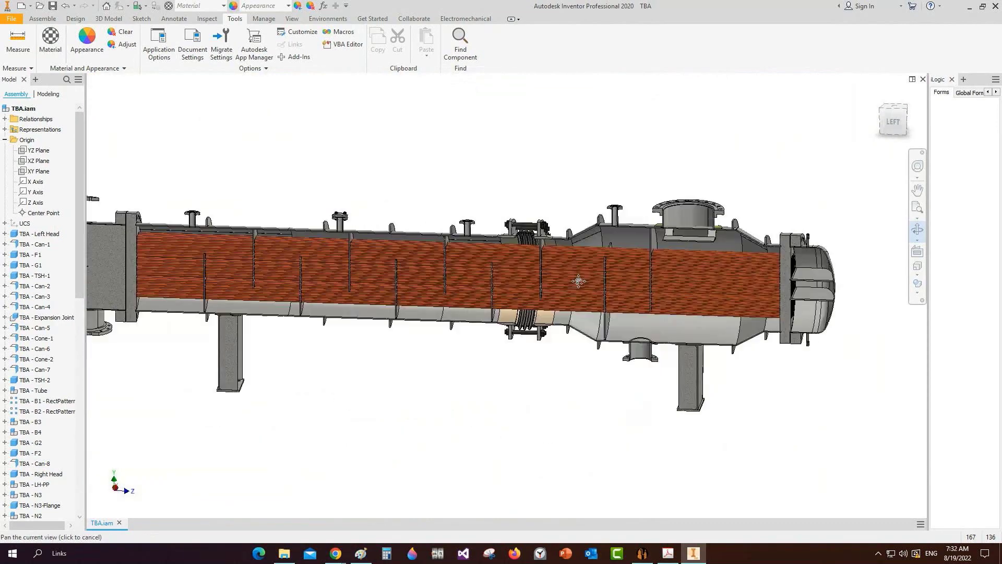
drag(657, 296, 562, 315)
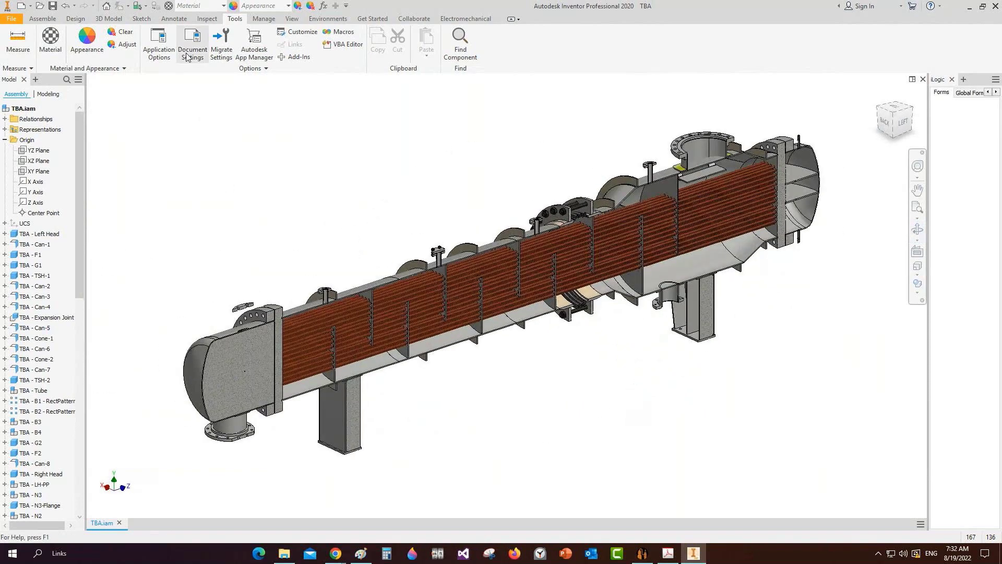
Step: End the half section view and look over the complete exchanger's exterior from the side
scroll(187, 56, down, 2)
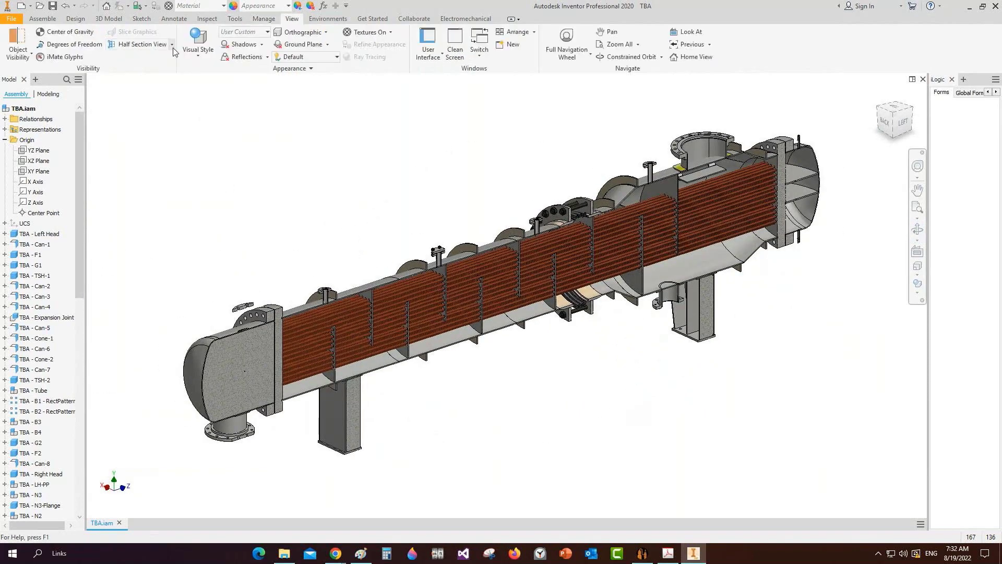
click(172, 45)
click(157, 124)
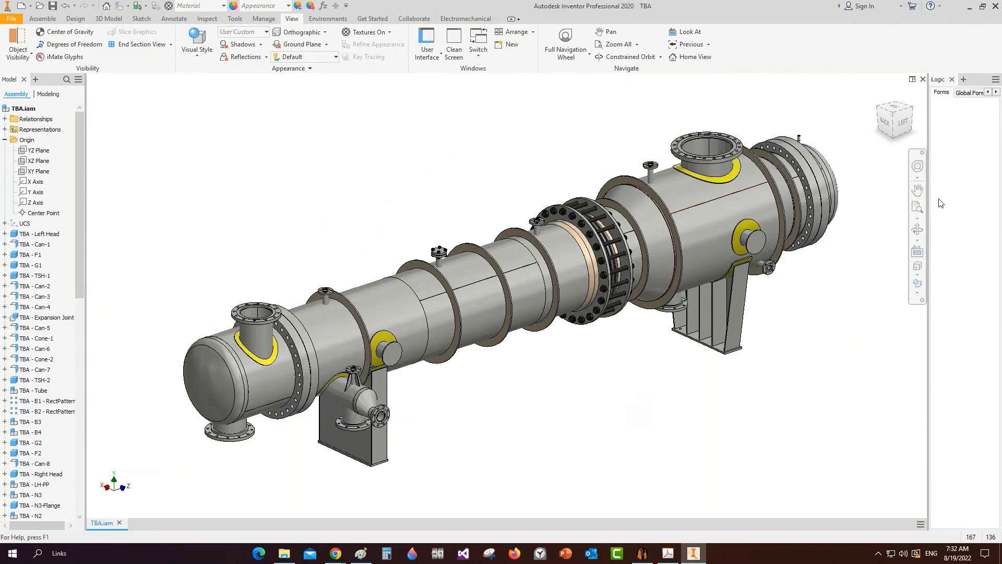
click(917, 229)
drag(547, 299, 482, 290)
key(Escape)
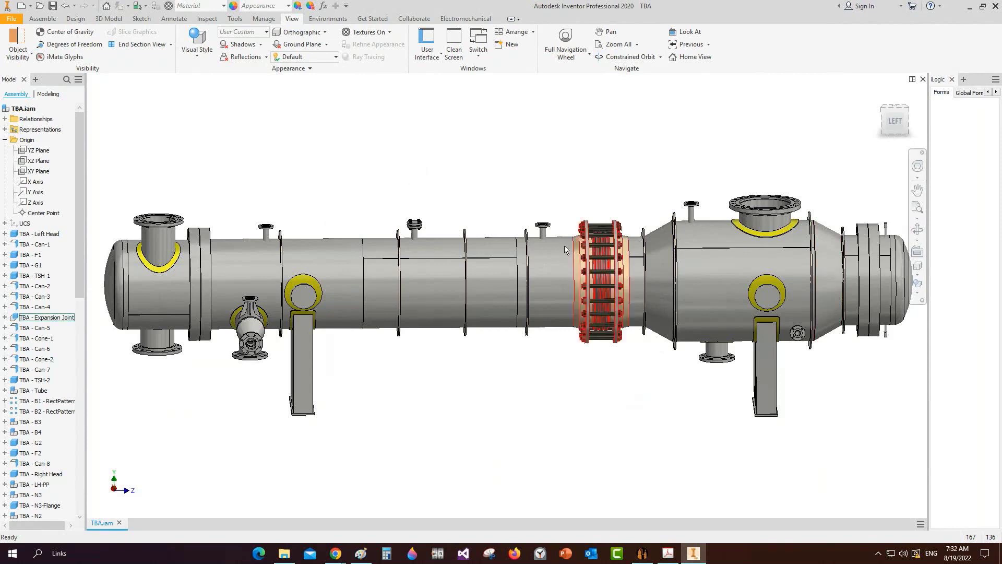
Step: Cut the exchanger assembly again with a half section view on the YZ plane
right_click(212, 243)
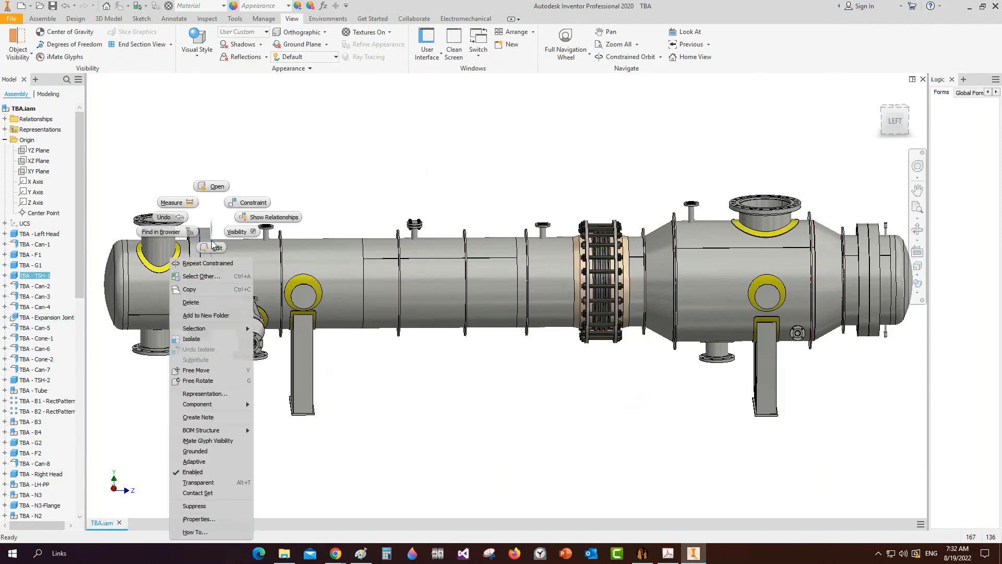
click(621, 161)
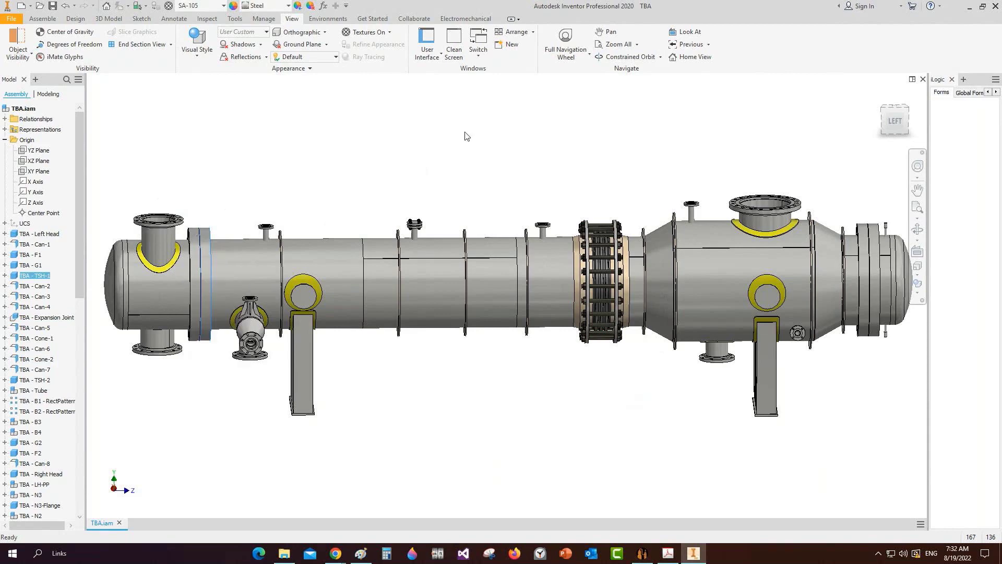
click(170, 44)
click(140, 84)
click(38, 151)
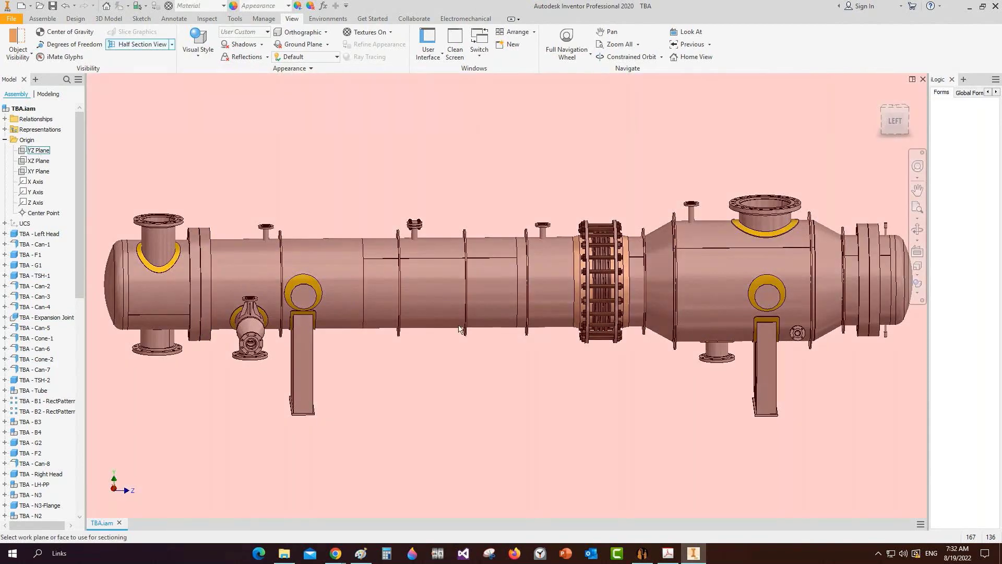
click(554, 219)
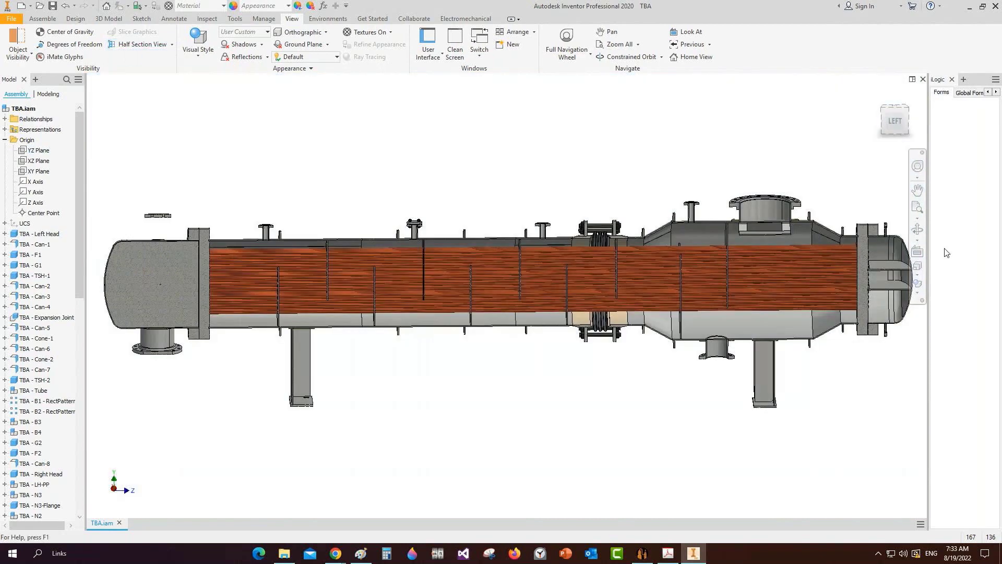
Step: Examine the tube bundle and baffles inside the sectioned shell, from the right head to the left tubesheet
key(F4)
drag(503, 308, 629, 320)
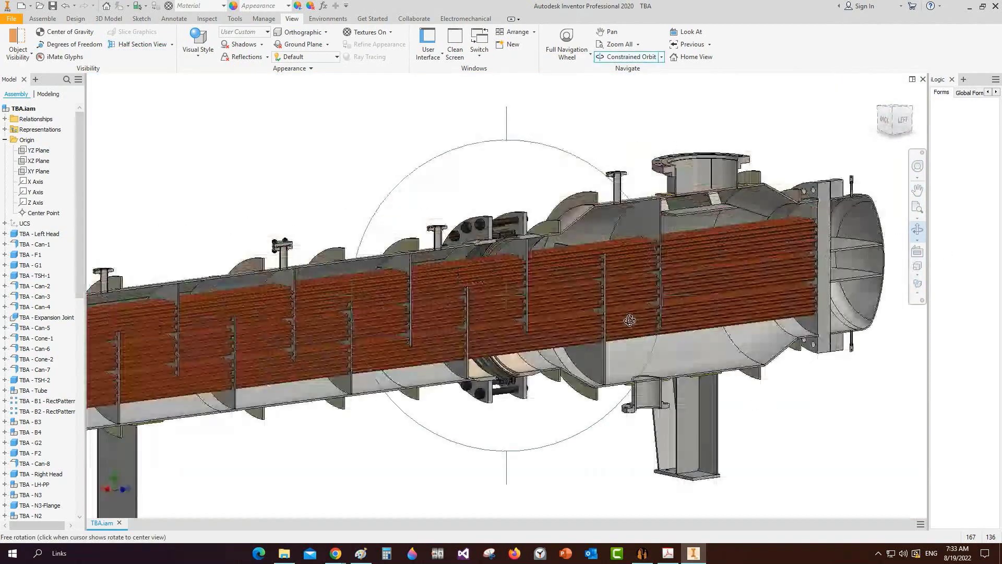
scroll(822, 192, down, 4)
scroll(386, 246, up, 4)
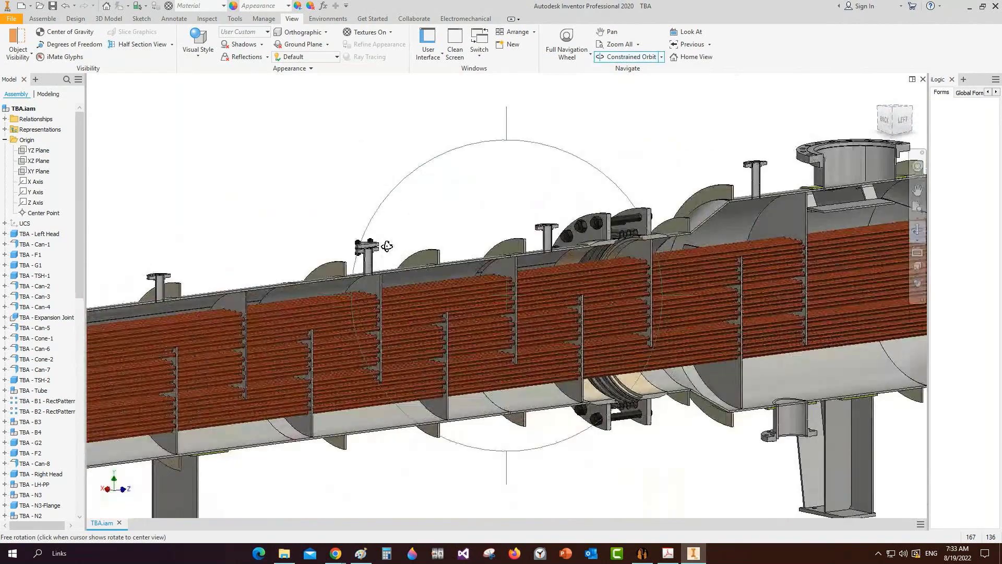
key(Escape)
scroll(273, 303, down, 3)
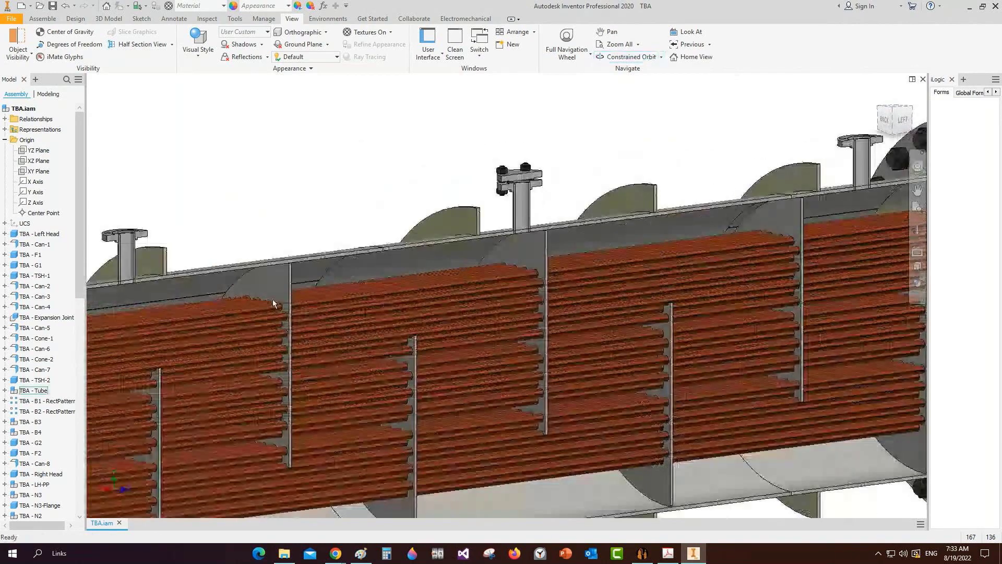
middle_drag(257, 286, 407, 151)
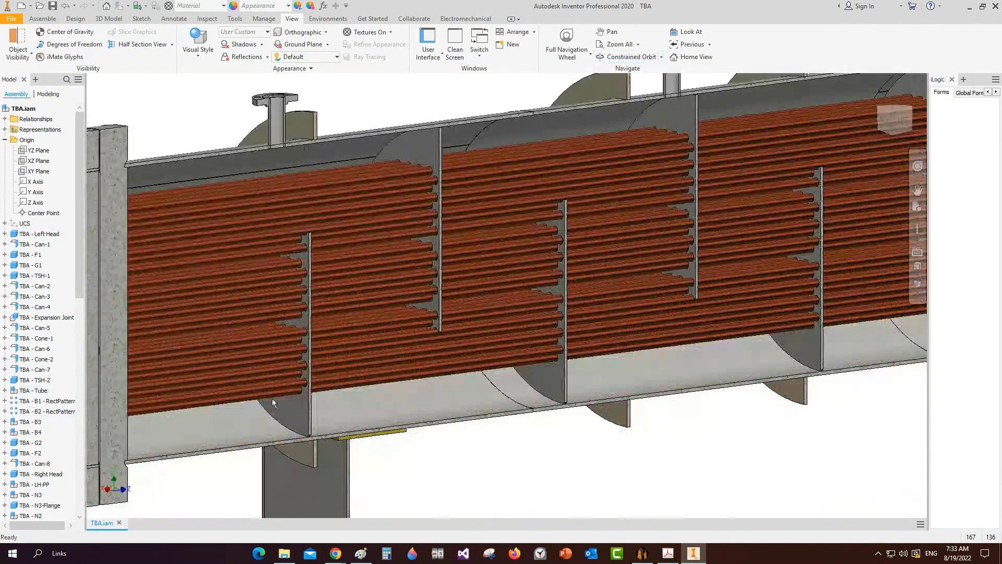
scroll(286, 402, up, 2)
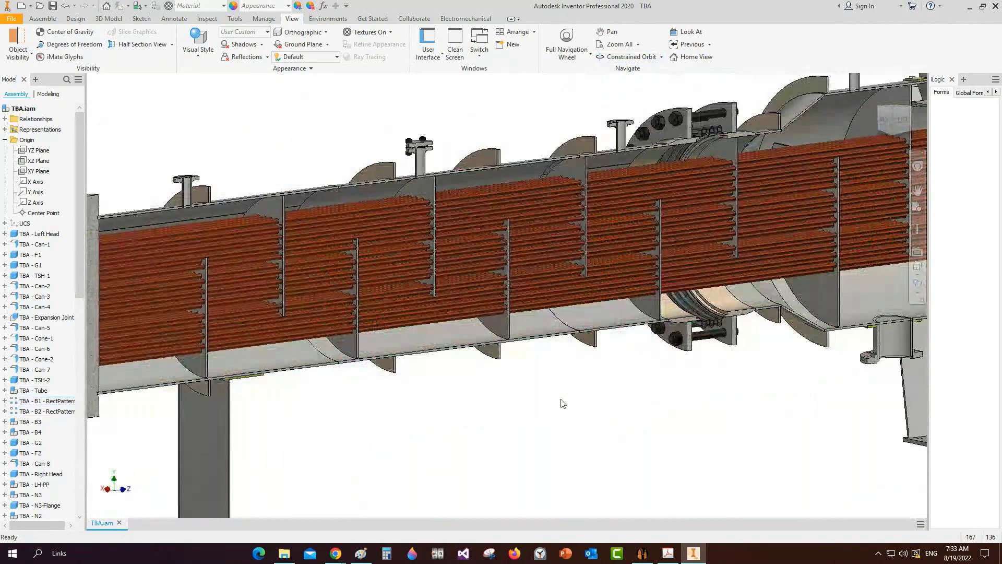
scroll(562, 404, up, 2)
Step: Collapse the Origin folder and widen the model browser
click(5, 140)
drag(79, 151, 116, 142)
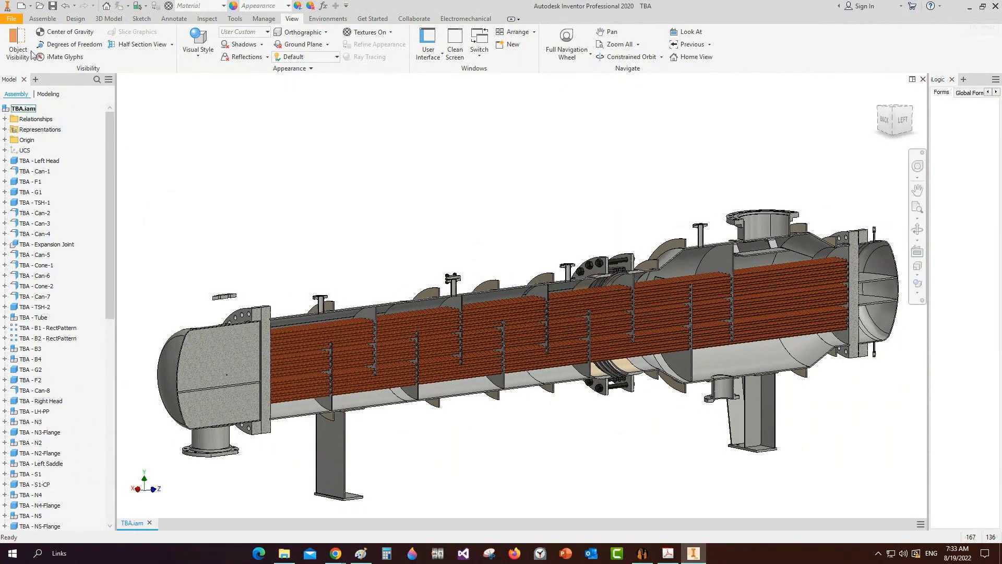
Step: Minimize the open application windows and launch SEG Helper from the desktop
click(968, 7)
click(962, 9)
click(942, 6)
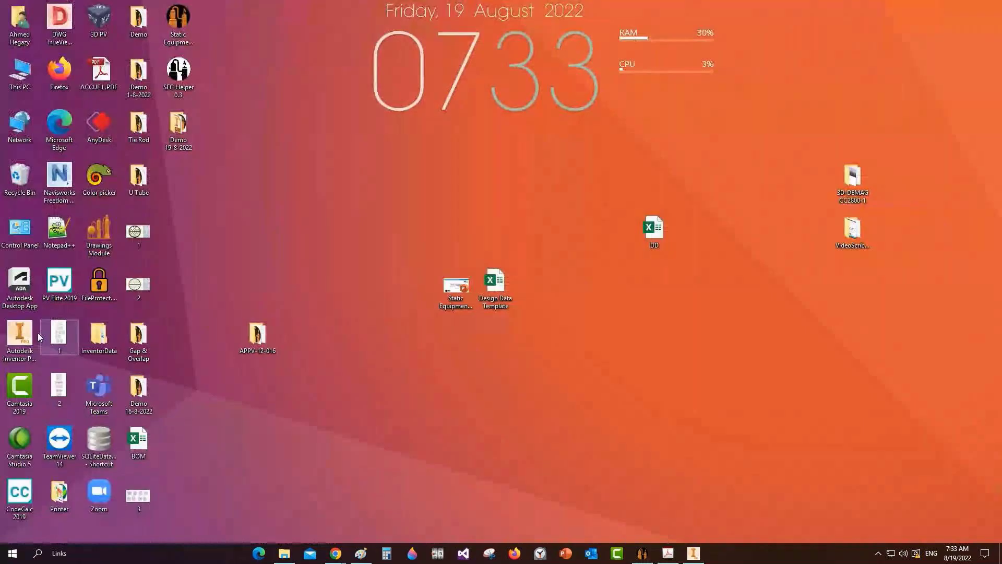
double_click(184, 77)
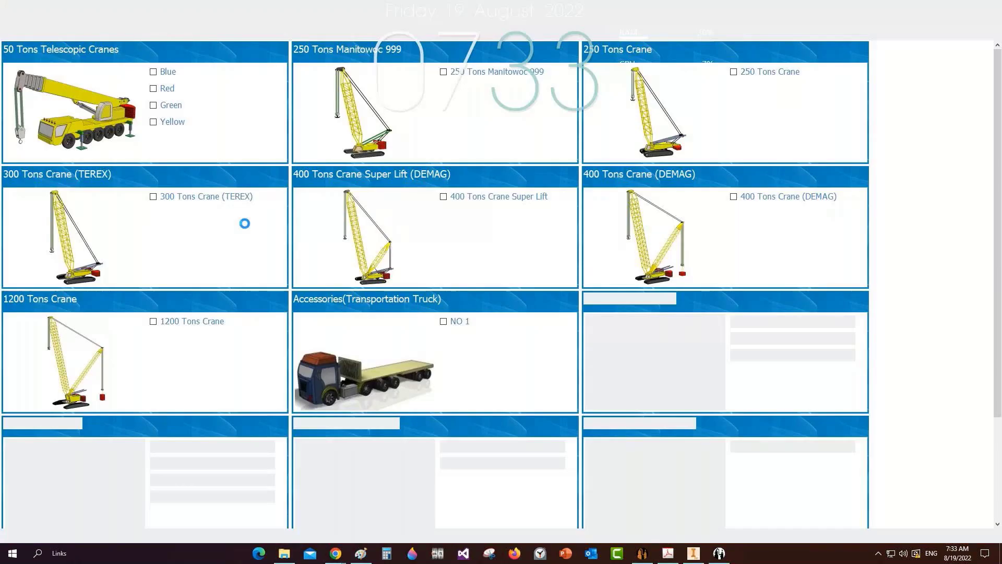
Step: Look through SEG Helper's Cranes/Others and iLogic Drawing catalogues and close SEG Helper
scroll(519, 342, down, 2)
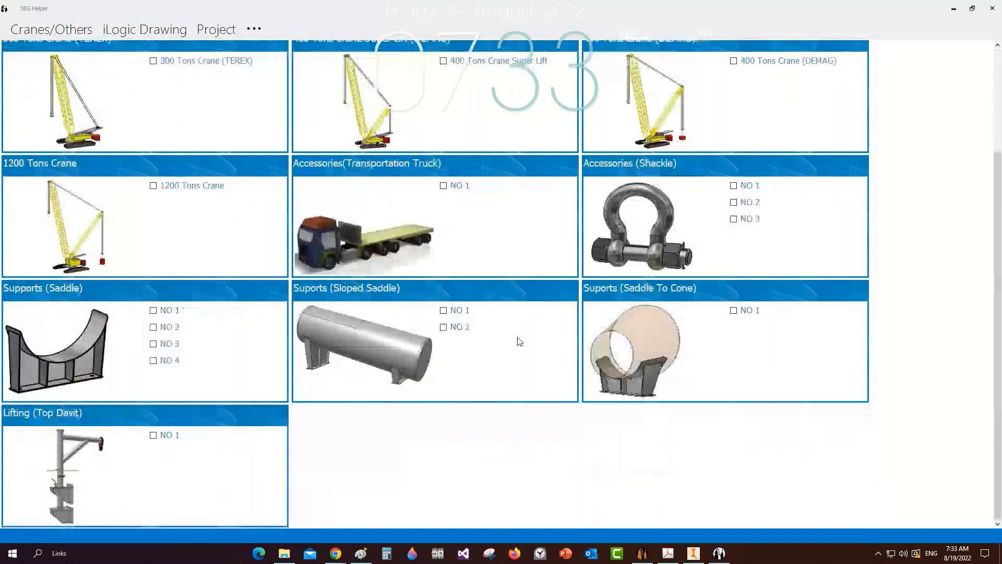
scroll(519, 342, up, 2)
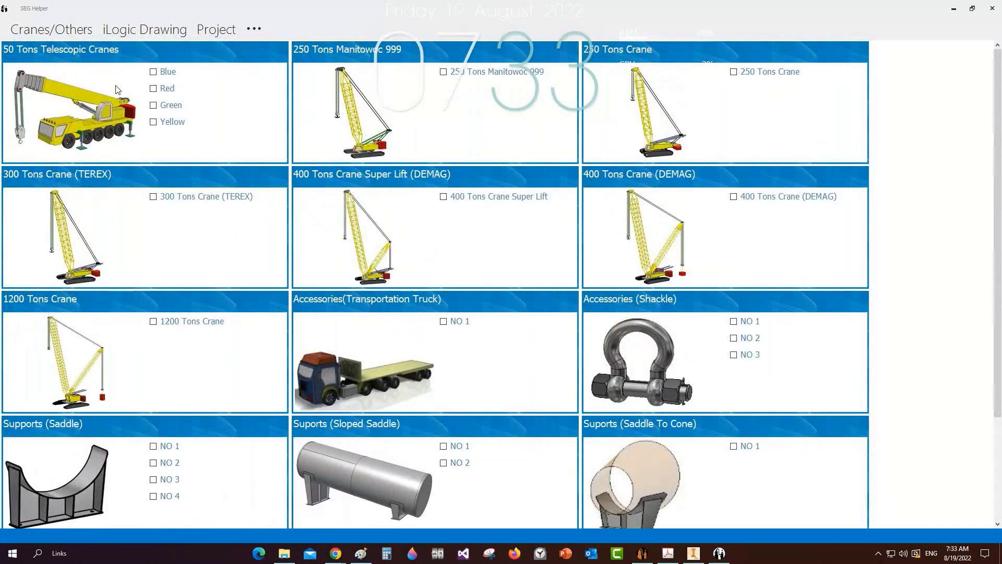
click(320, 14)
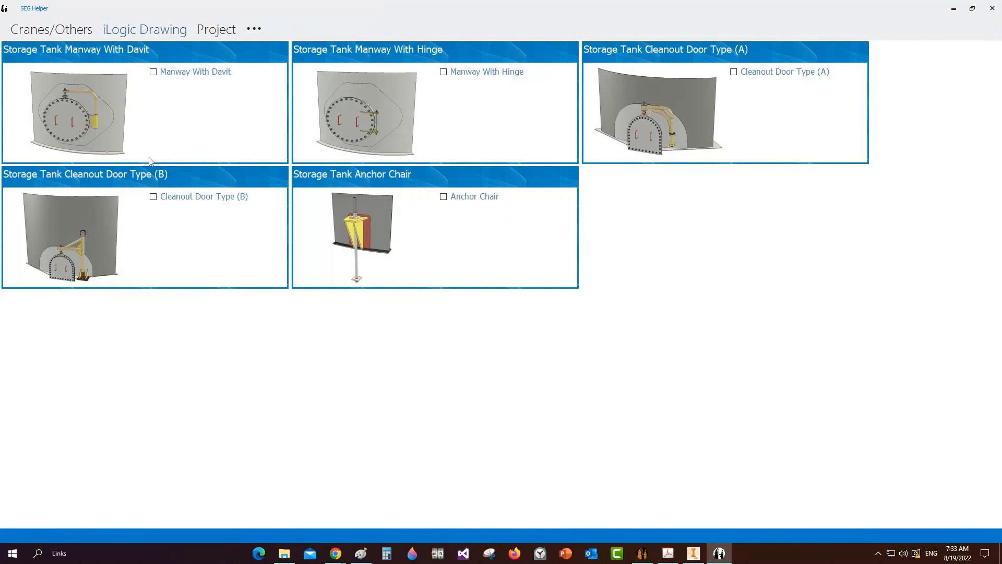
click(70, 32)
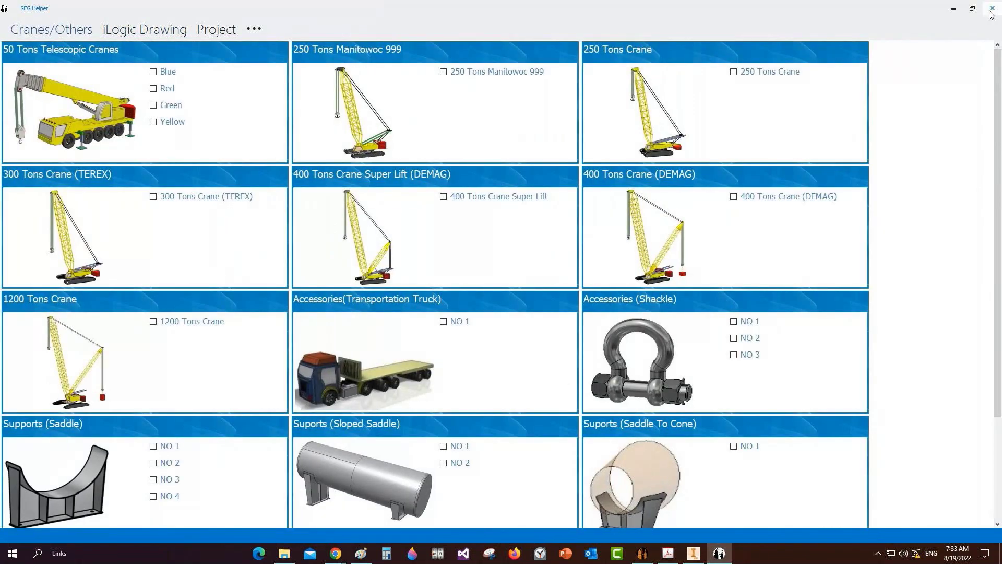
click(991, 9)
Step: Switch back to Inventor and create a new part from the Tie Rod.ipt template in SEG's Tie Rod and Sealing Rod templates
click(692, 557)
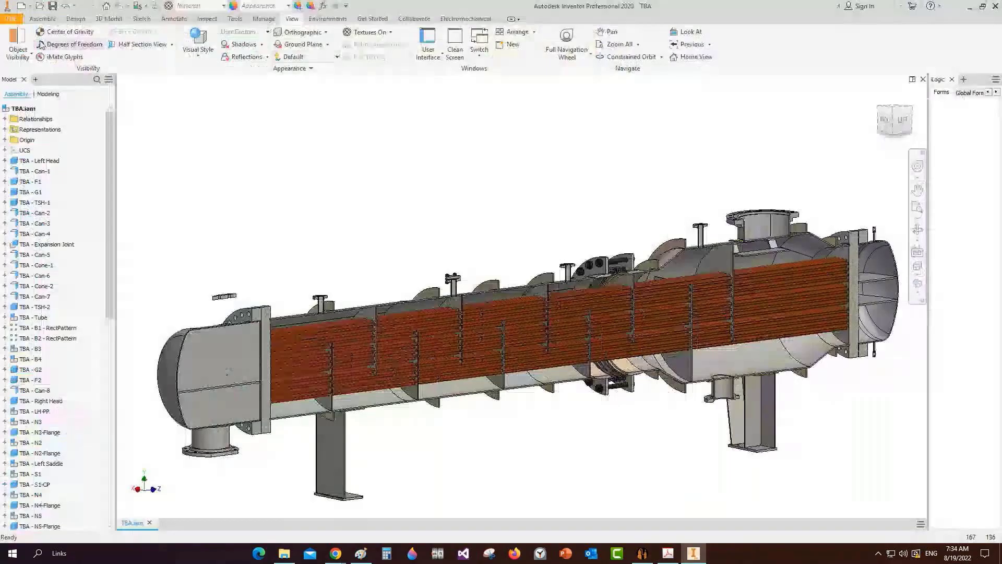
click(22, 7)
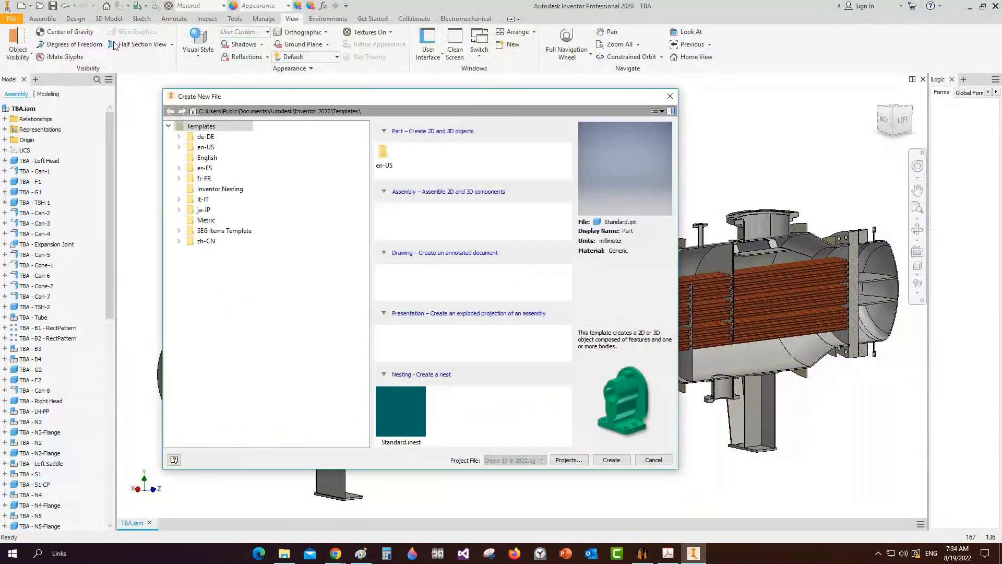
click(670, 96)
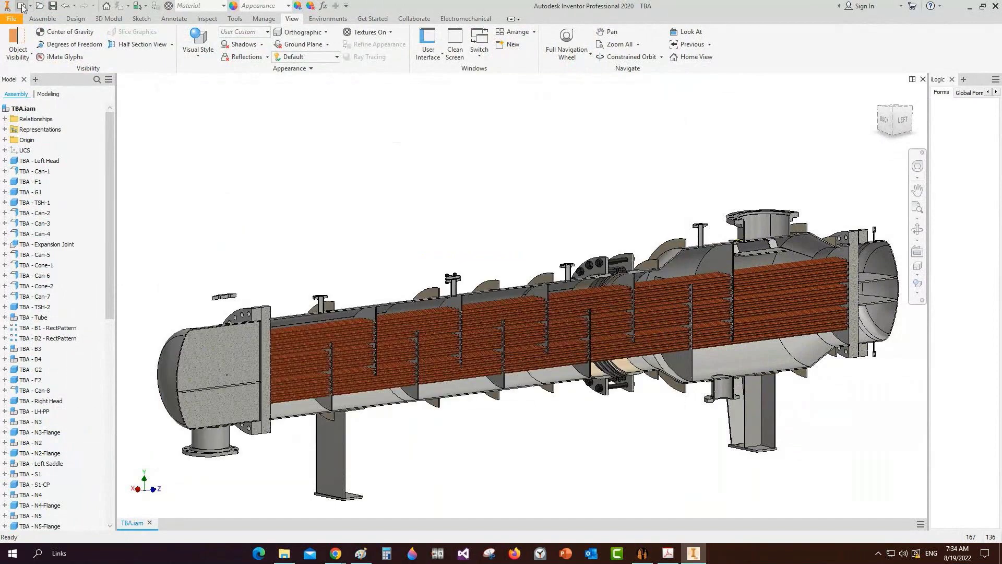
click(21, 7)
click(180, 232)
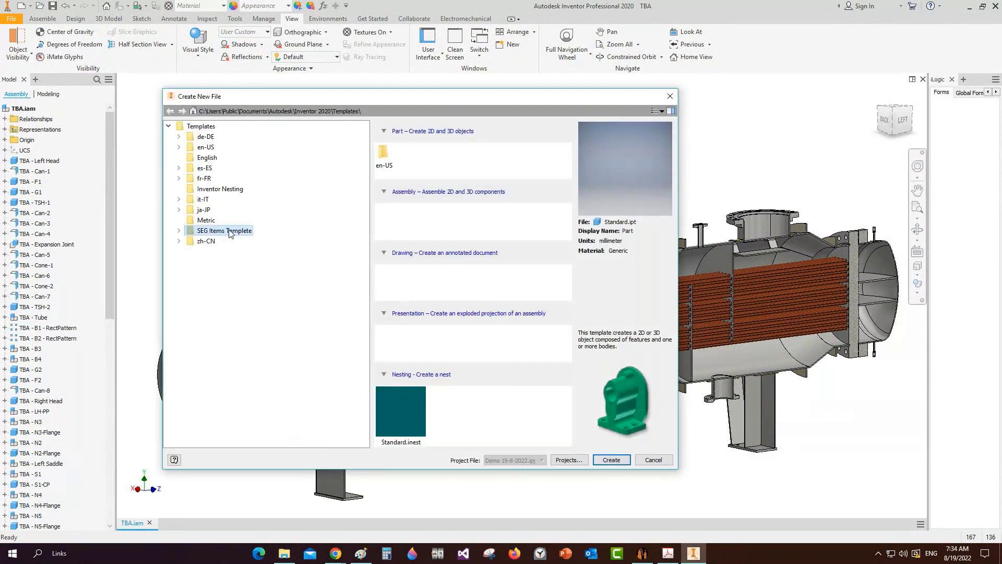
double_click(213, 234)
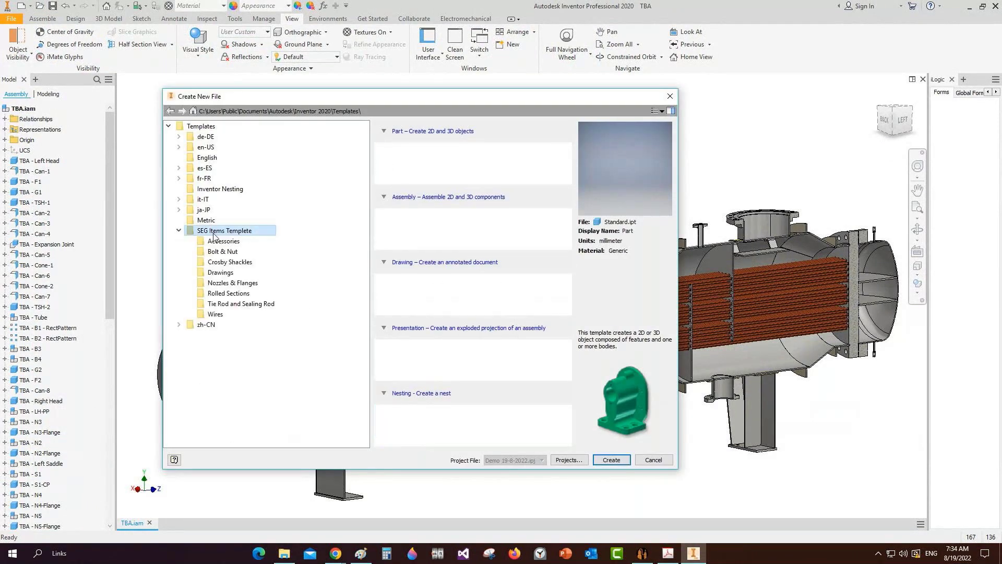
click(233, 304)
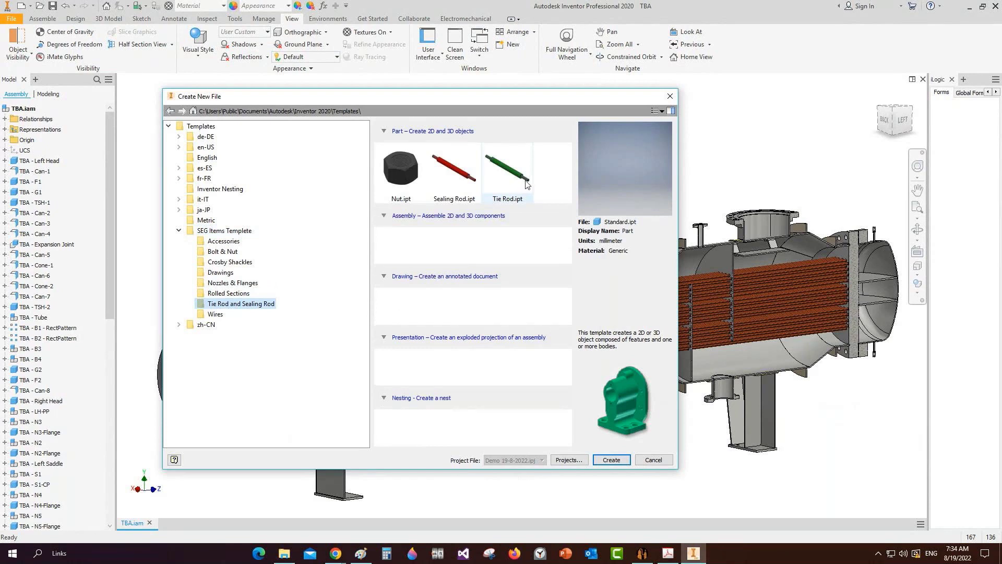
click(515, 164)
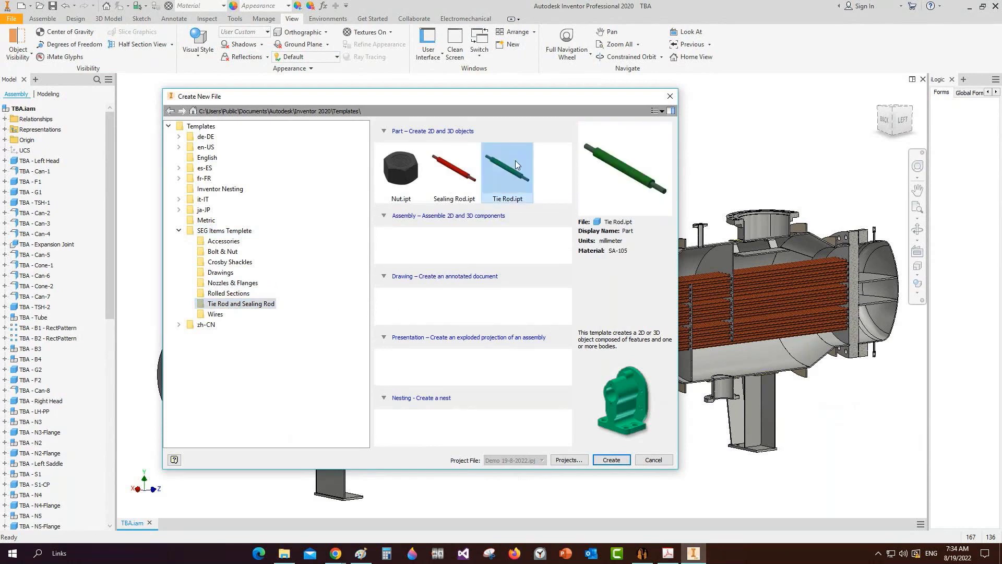
click(612, 460)
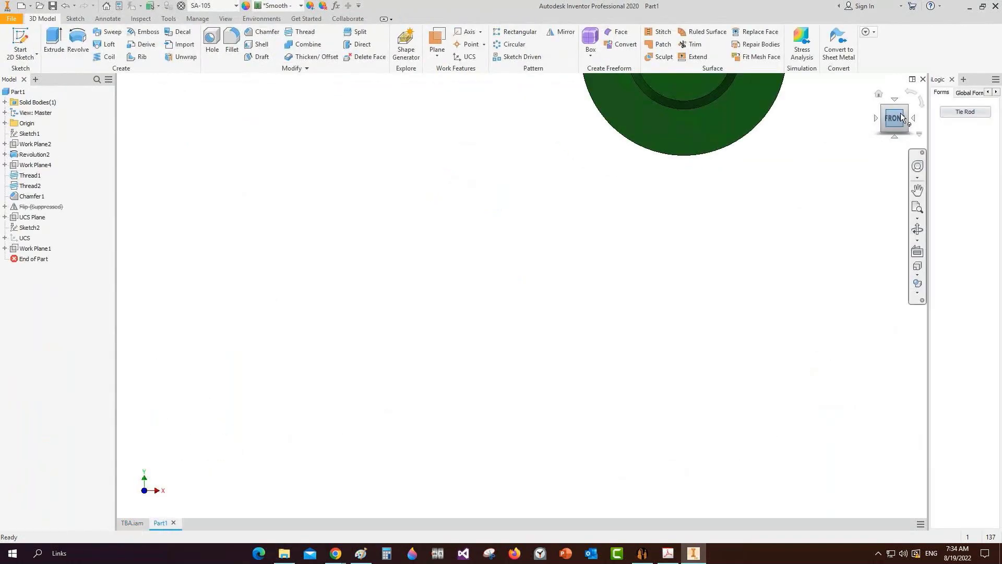
Step: Show the tie rod in isometric view, close the iLogic browser, then redisplay it and dock it beside the model
click(901, 117)
drag(875, 131, 876, 131)
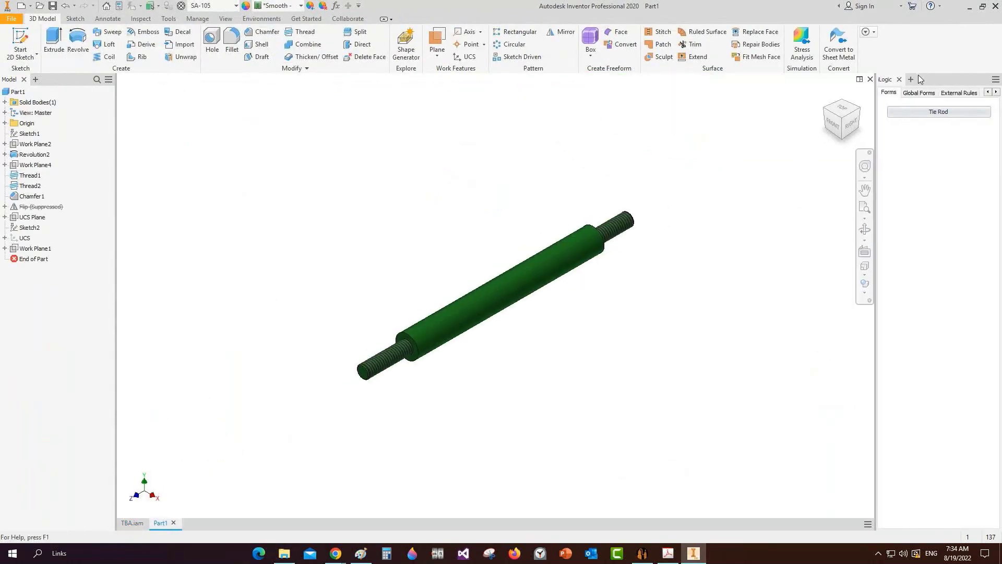
click(899, 80)
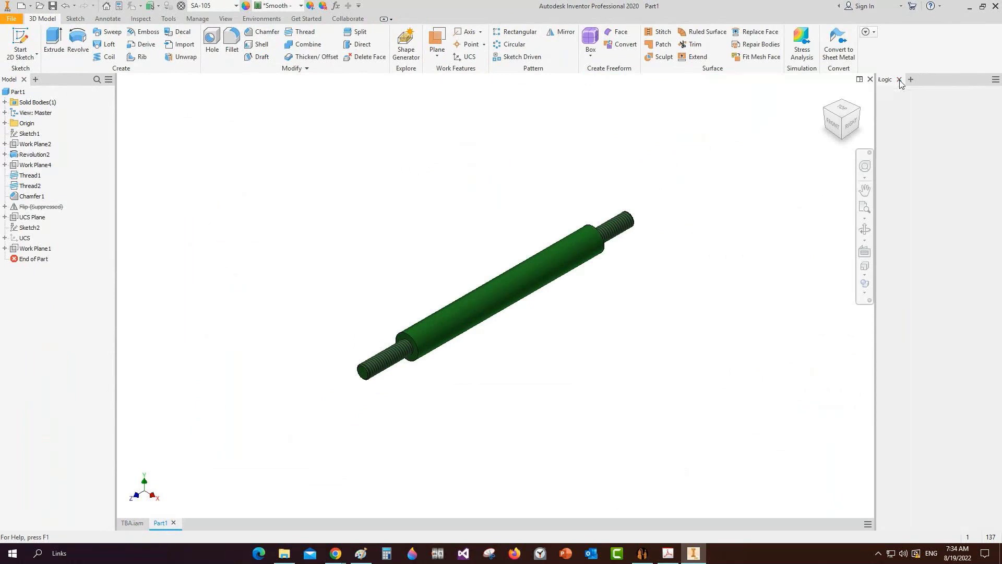
click(225, 19)
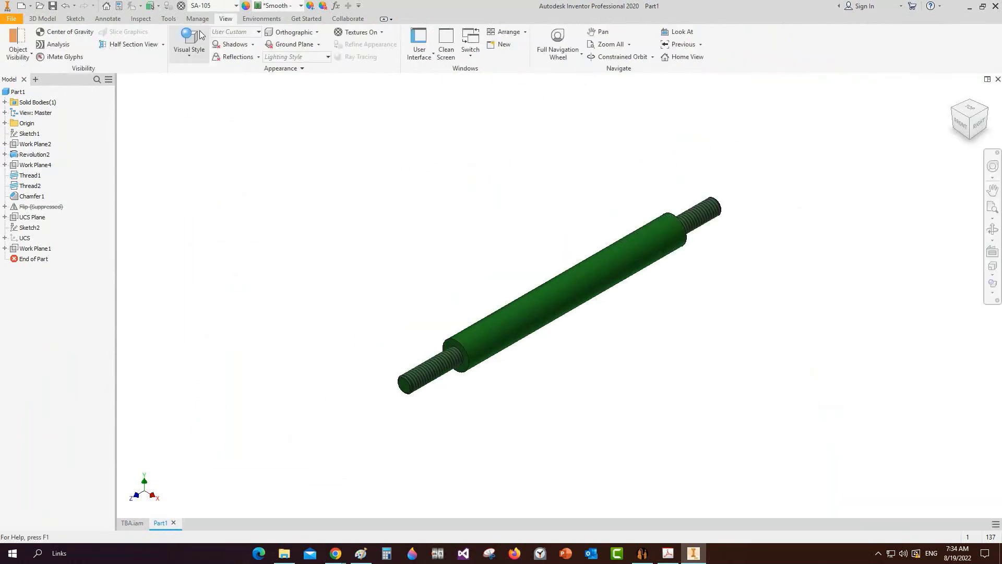
click(417, 57)
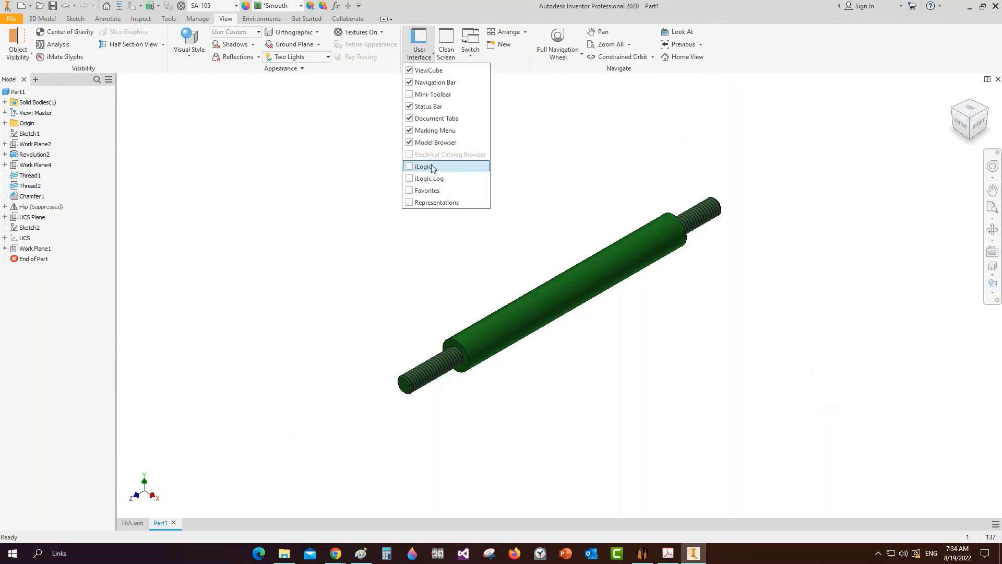
click(411, 167)
drag(509, 149, 998, 146)
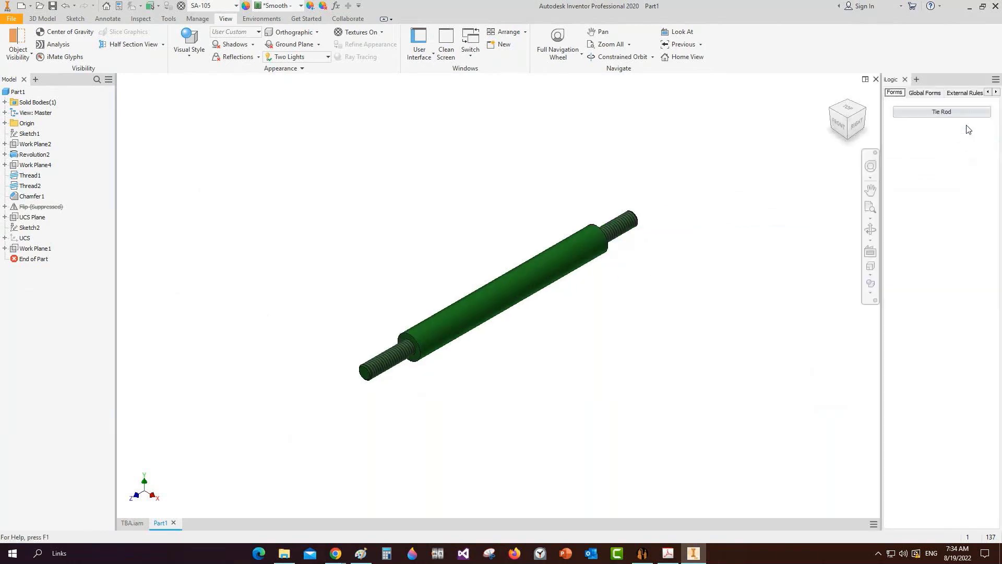
Step: In the Tie Rod form, set the length to 5245 mm and the end thread length to 50 mm
click(943, 112)
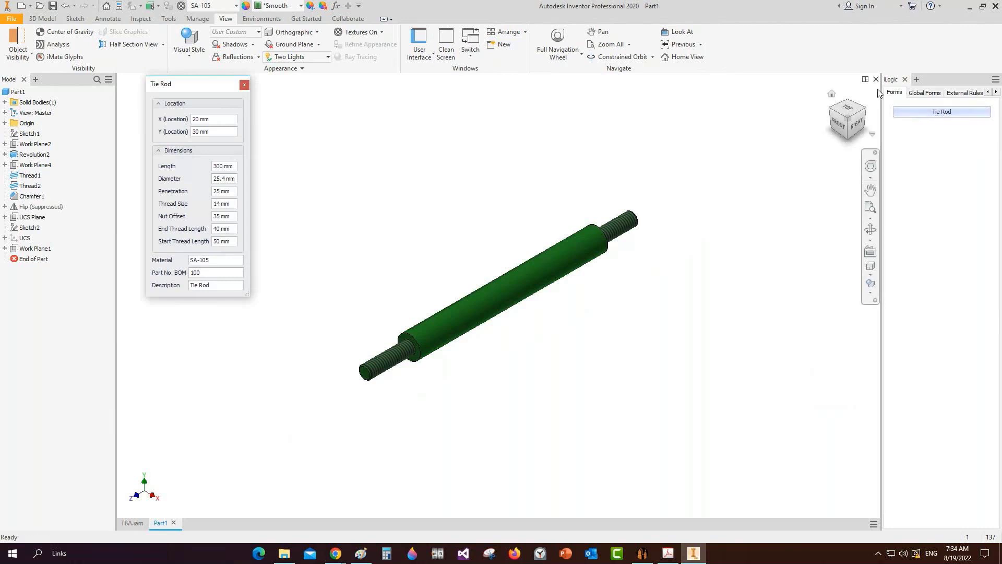
click(234, 167)
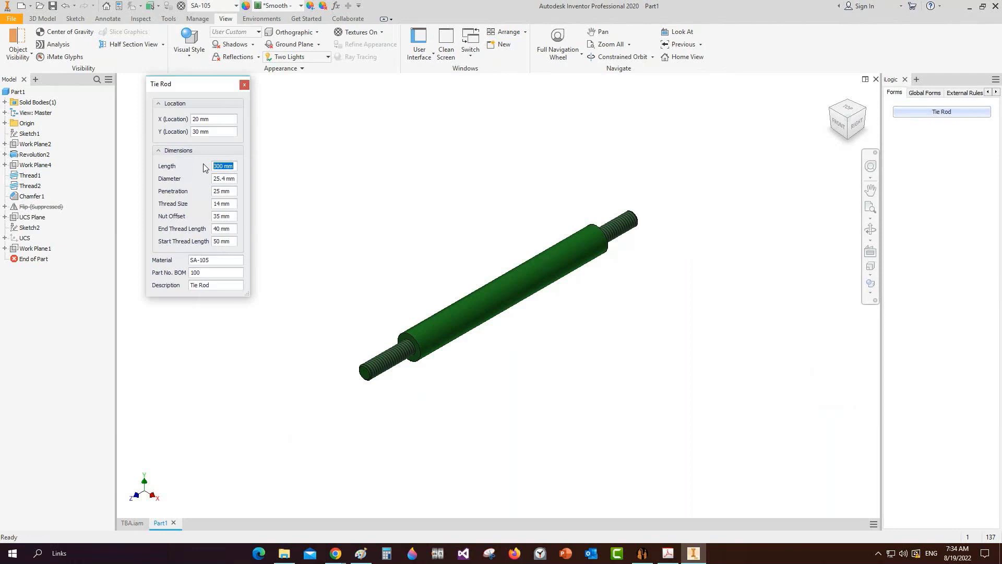
text(5245)
key(Return)
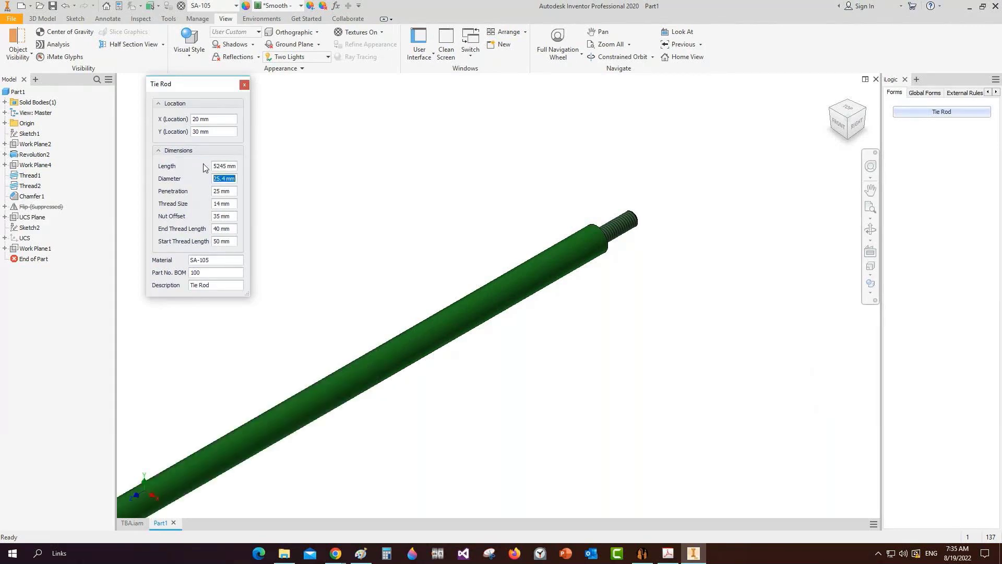
key(Tab)
key(Tab)
key(Tab)
key(Tab)
text(50)
key(Tab)
Step: Set the tie rod's penetration to 18 mm, inspect the rod's threaded end and close the form
click(225, 191)
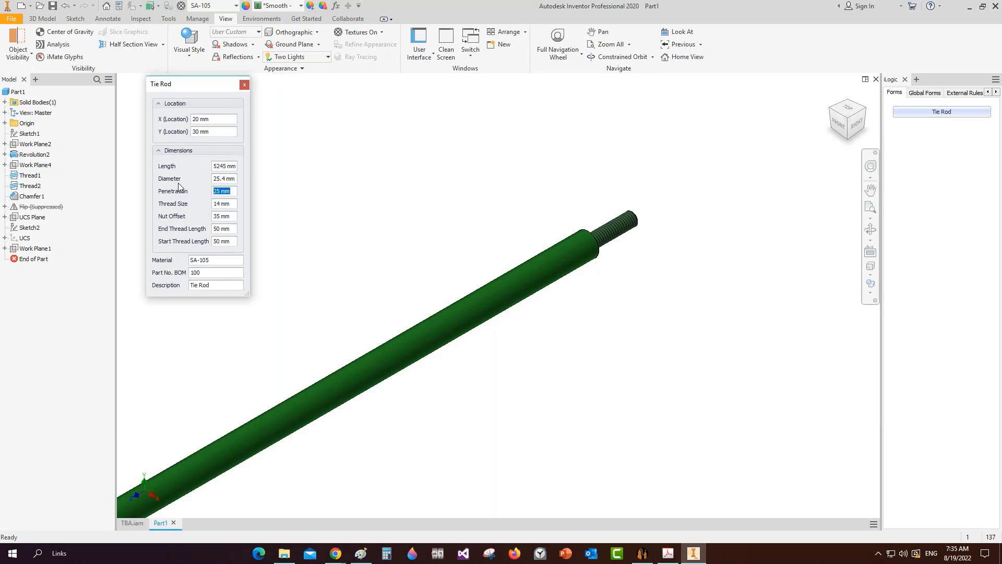
text(18)
click(227, 205)
click(865, 108)
scroll(642, 355, down, 5)
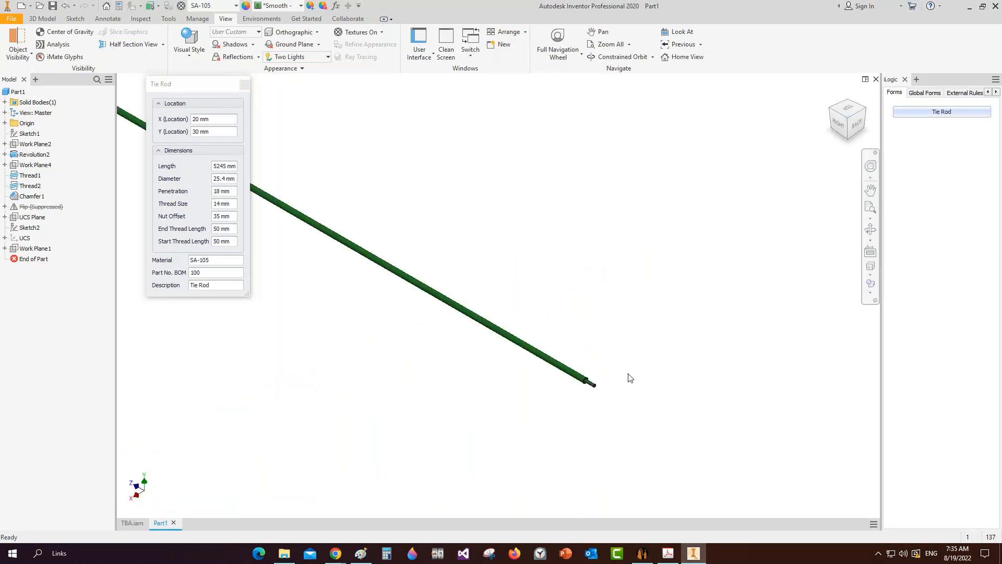
click(245, 85)
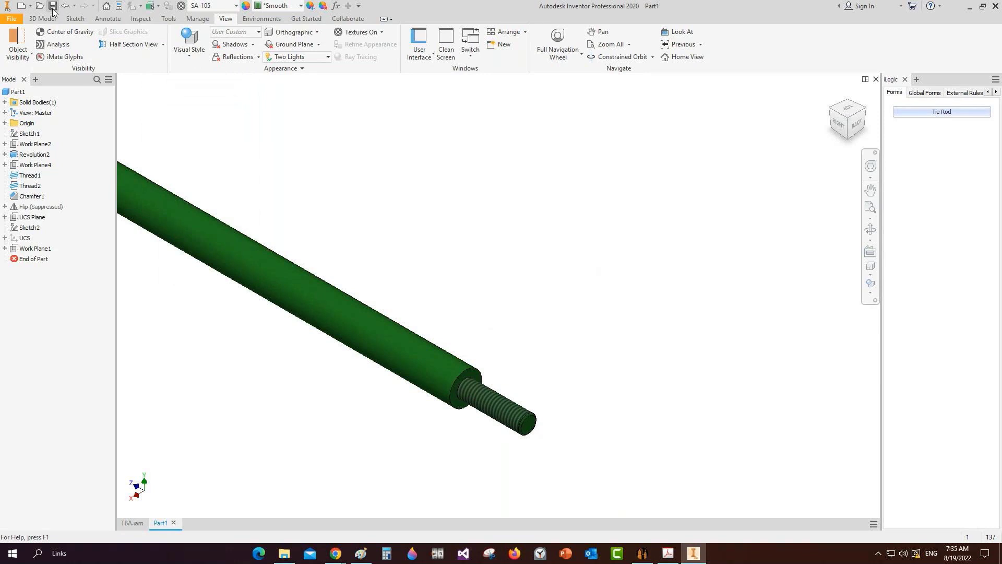
Step: Save the tie rod part as Short Tie Rod in the Demo 19-8-2022 project folder
mouse_move(650, 560)
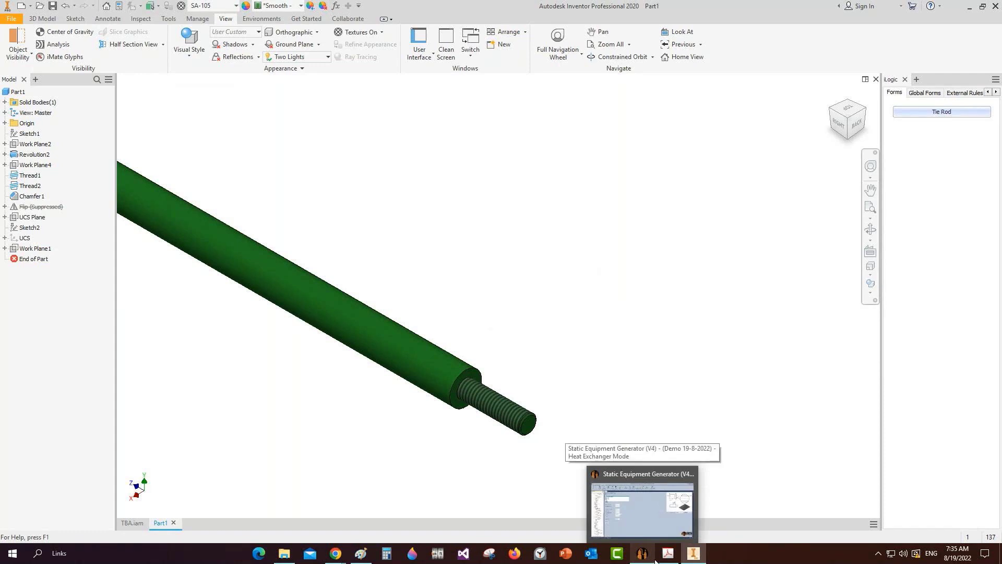
click(651, 559)
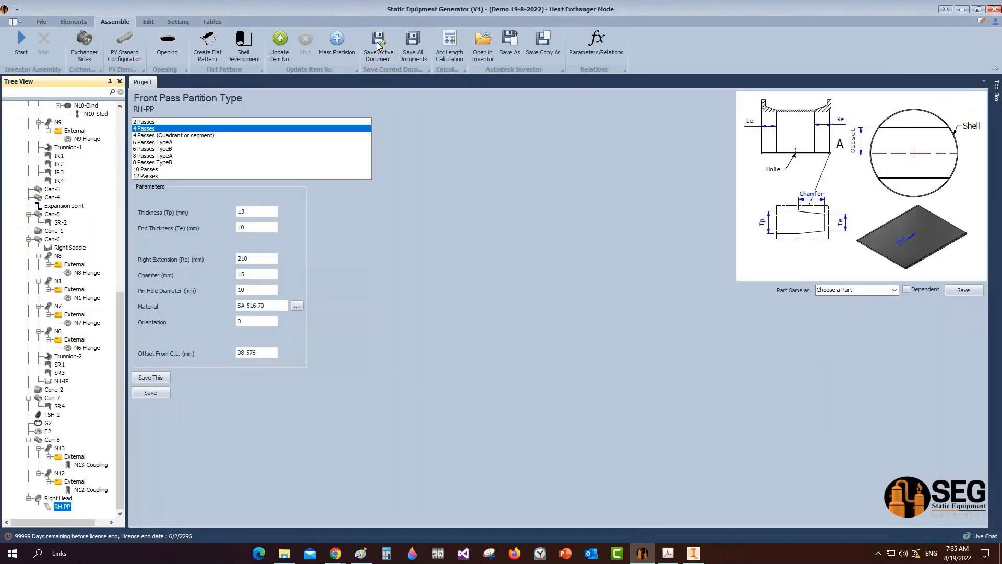
click(683, 554)
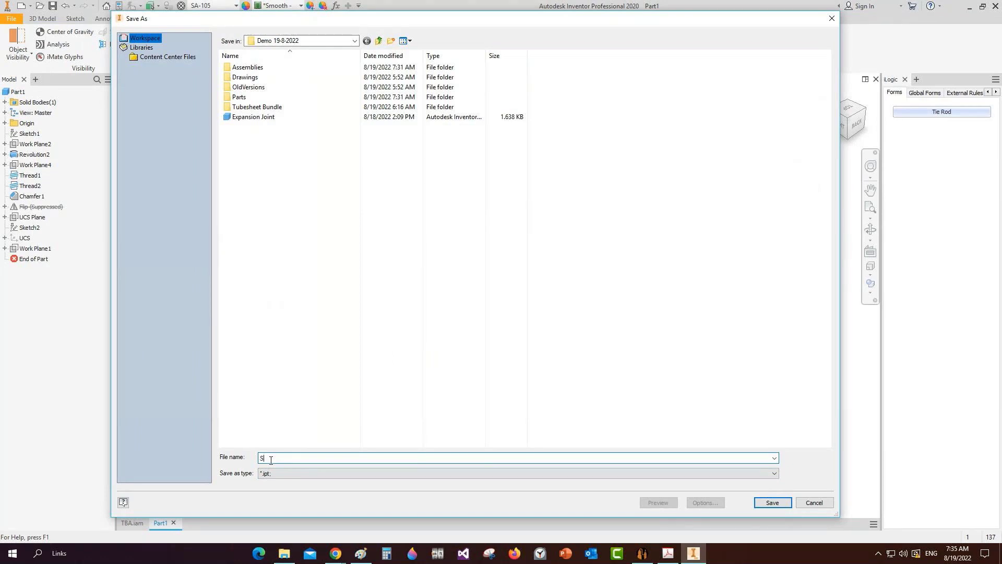
text(hort Tie Rod)
key(Return)
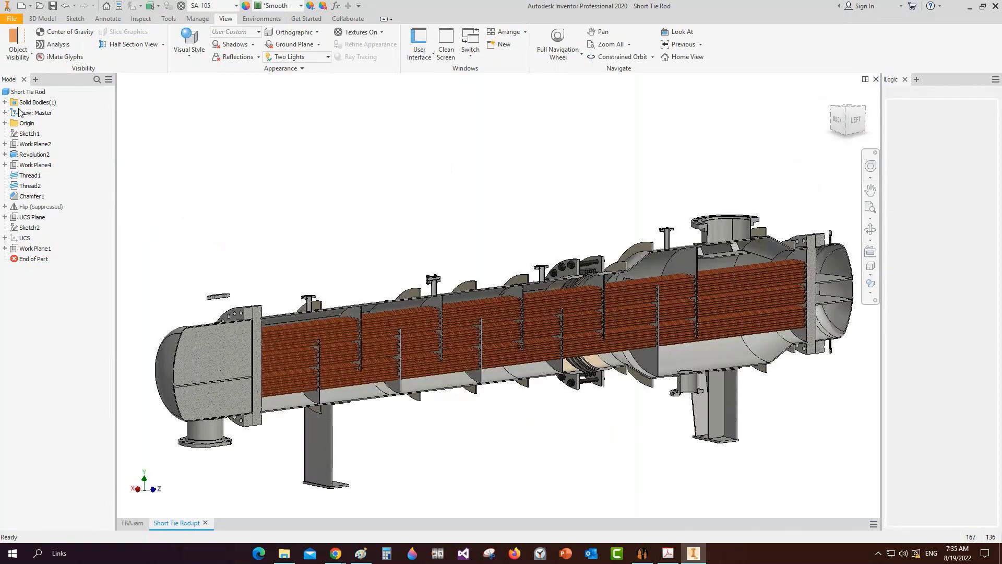
Step: Duplicate the Short Tie Rod part file within the Demo 19-8-2022 project folder
key(ctrl+o)
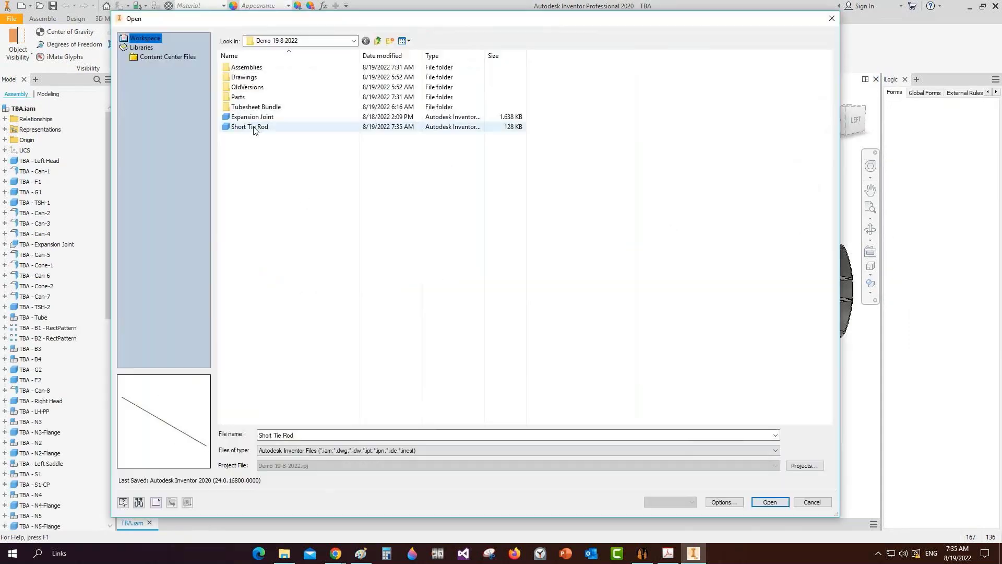
click(254, 127)
key(ctrl+c)
key(ctrl+v)
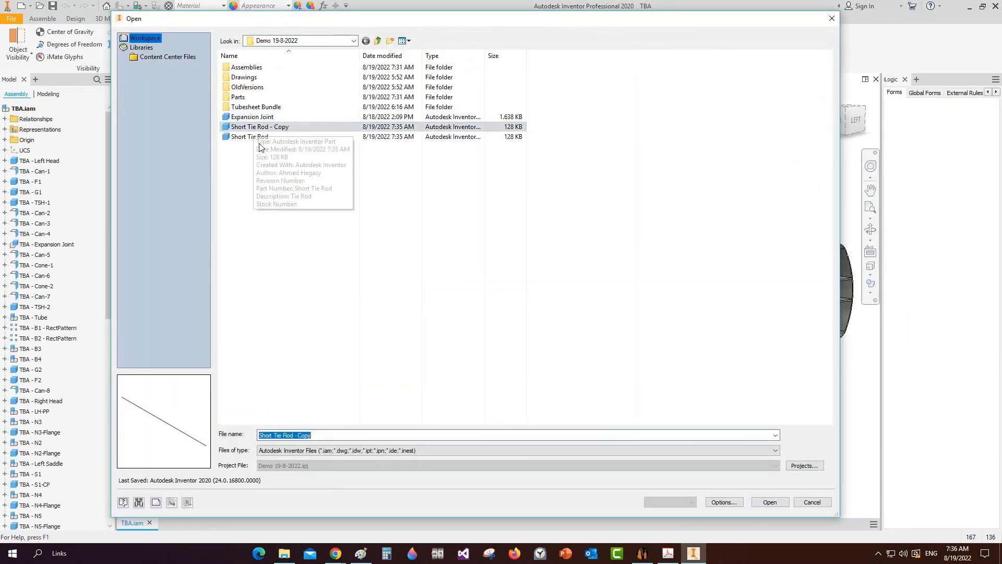
Step: Rename the copied tie rod file as Long Tie Rod
click(264, 128)
drag(247, 127, 220, 122)
text(Long)
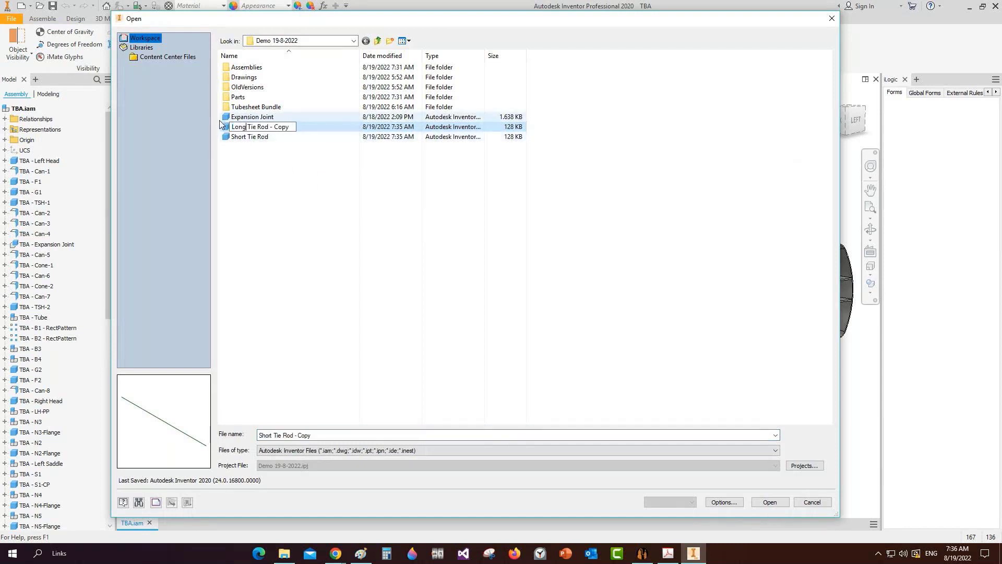
drag(267, 129, 324, 128)
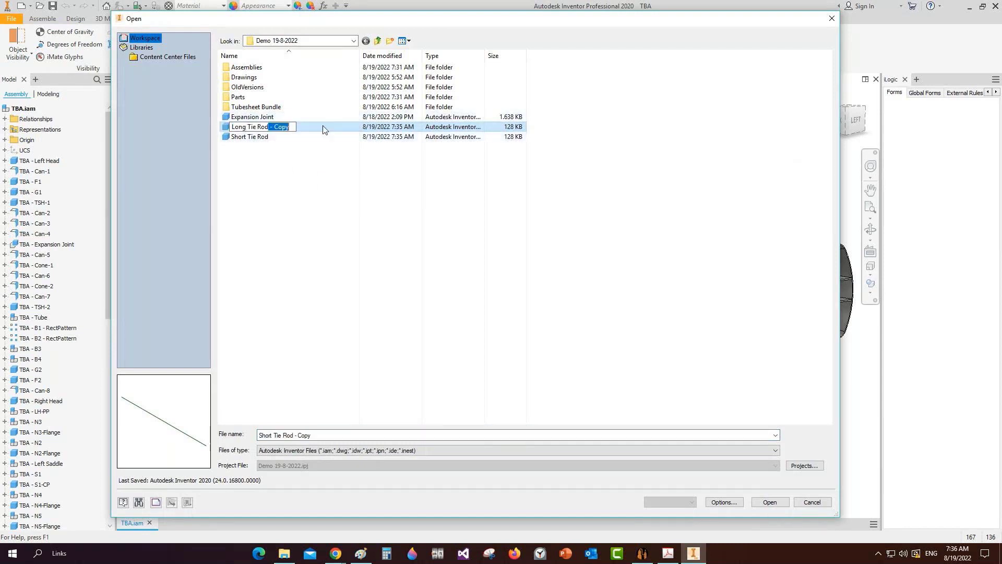
key(BackSpace)
click(324, 154)
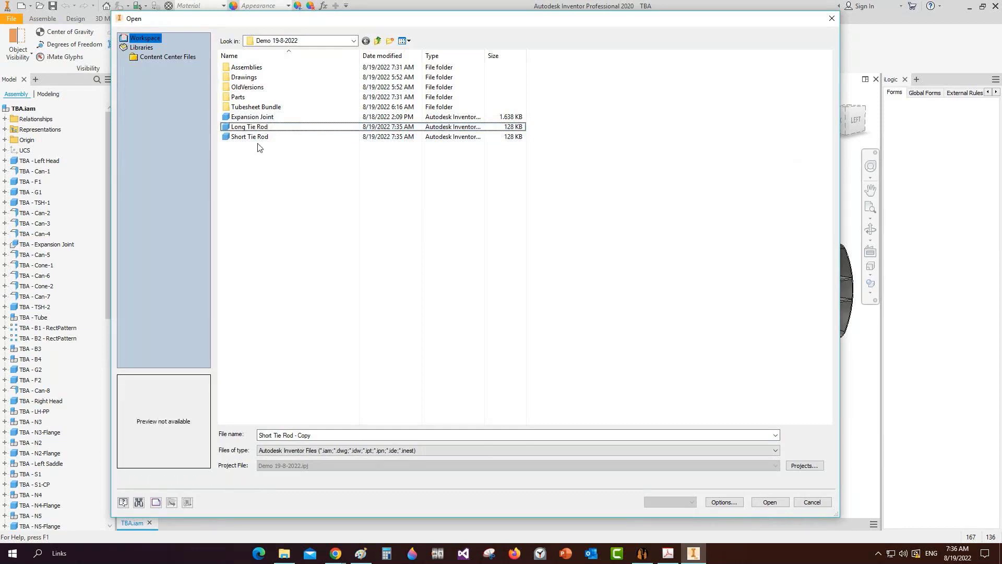
Step: Open Long Tie Rod, set its length to 5725 mm in the Tie Rod form and close the part
double_click(250, 128)
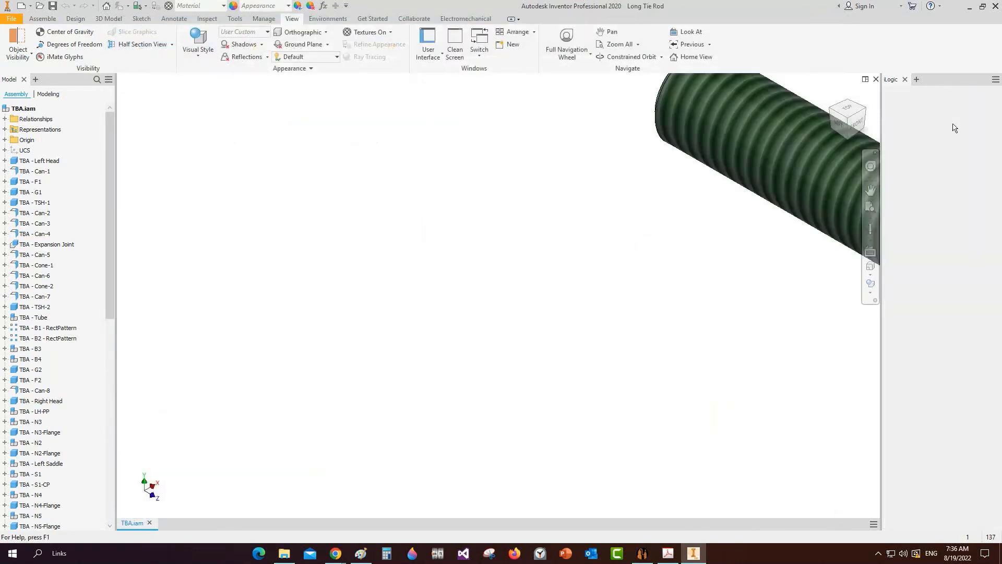
click(946, 112)
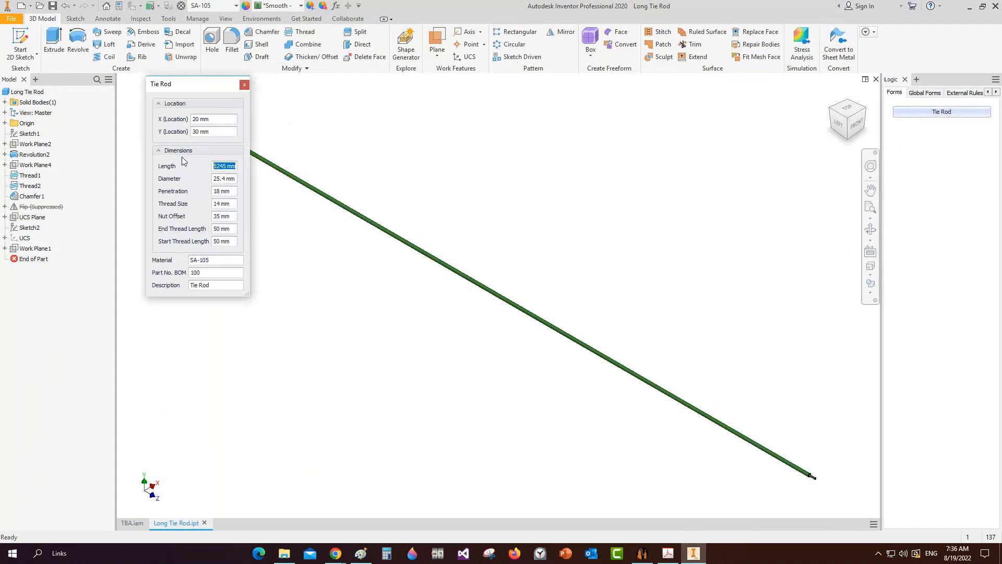
text(5725)
click(224, 179)
click(246, 86)
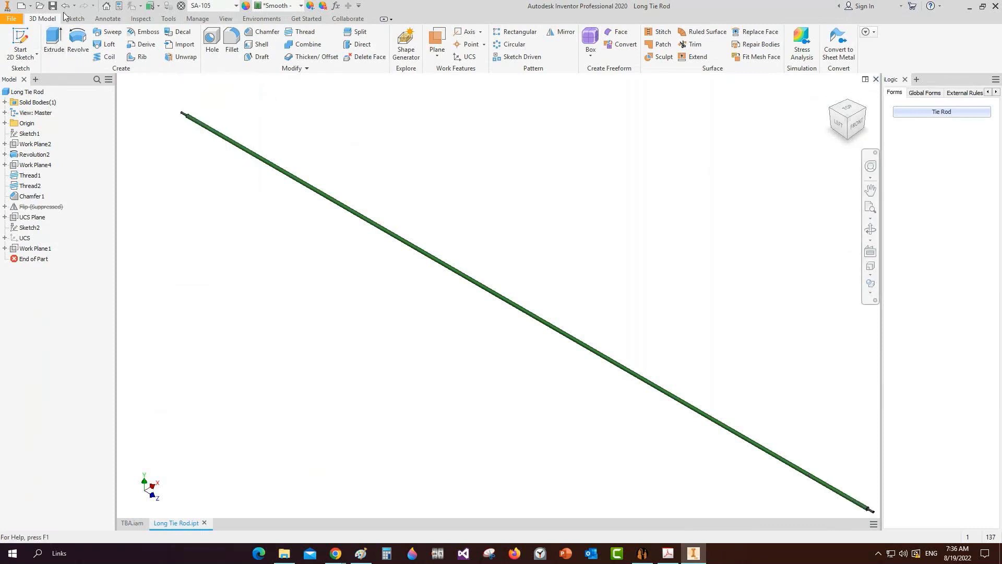
click(876, 80)
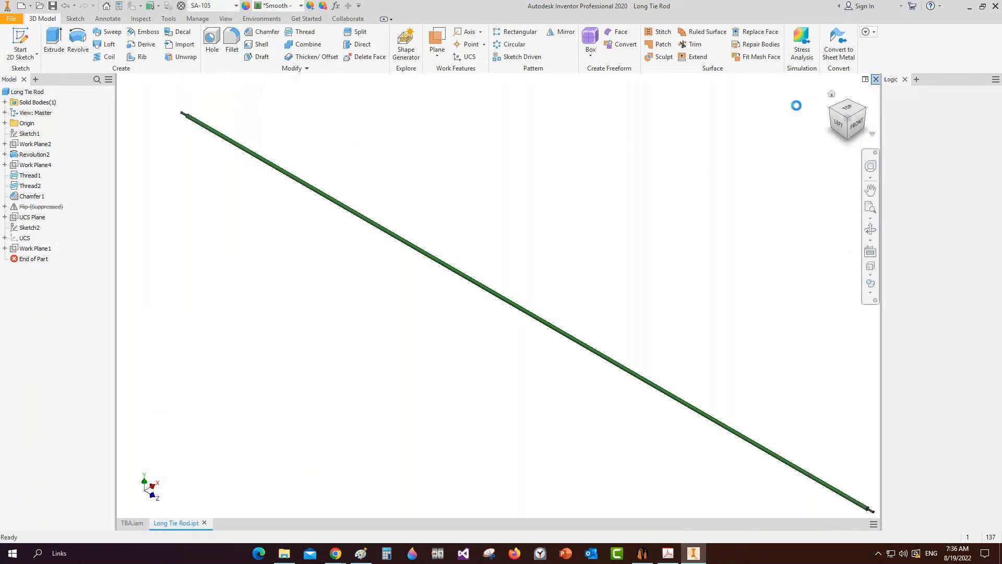
Step: Create a new part from the SEG Nut.ipt template and open its Nut Data form
click(21, 6)
click(412, 181)
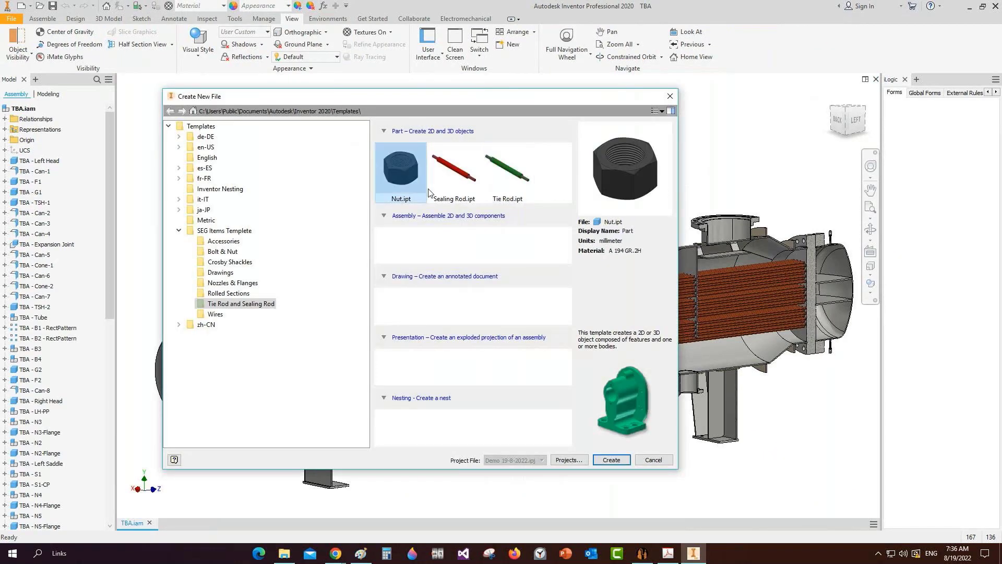
click(611, 459)
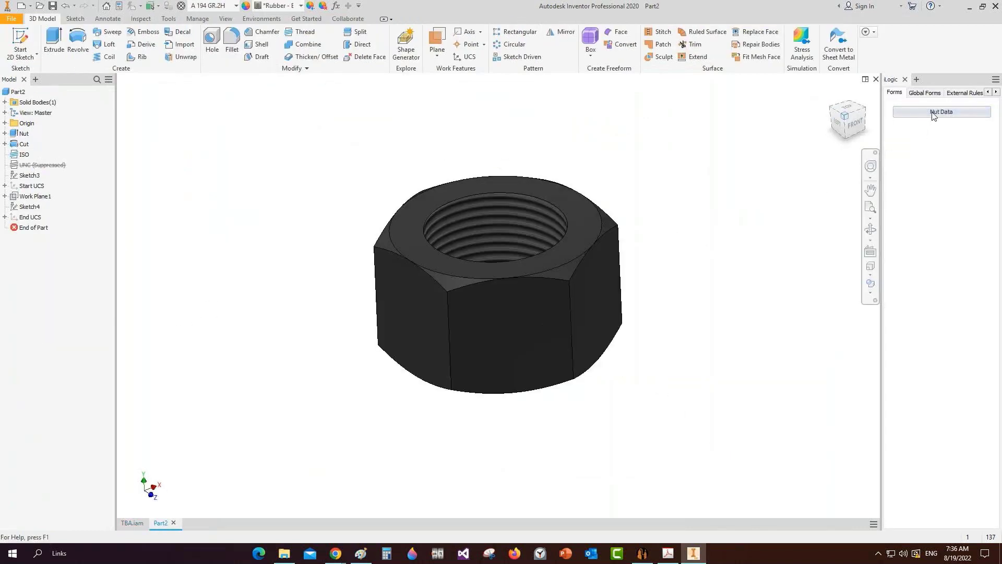
click(933, 112)
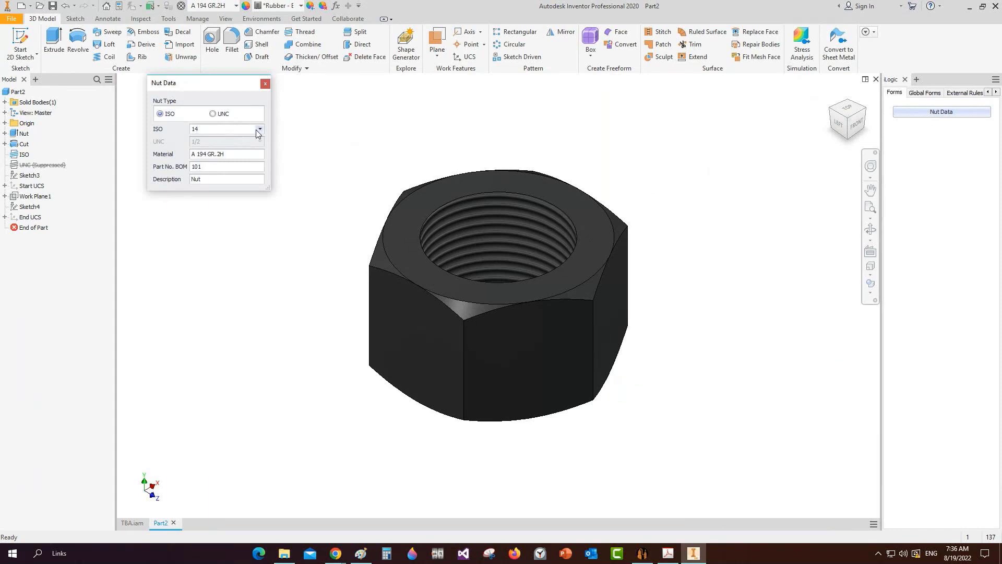
Step: Close the nut data form, save the part as Tie Rod Nut in the Demo 19-8-2022 folder and close it
click(265, 83)
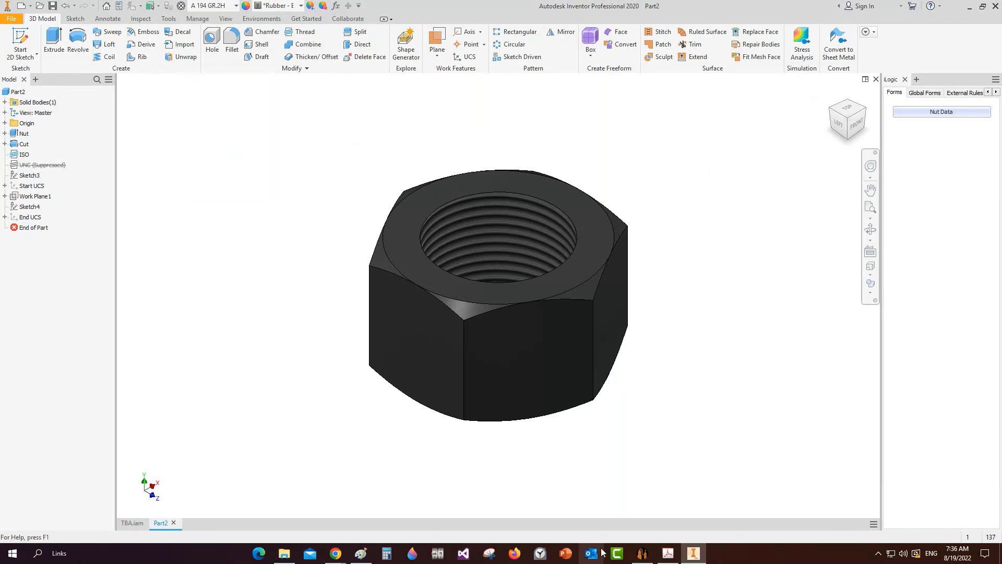
click(647, 557)
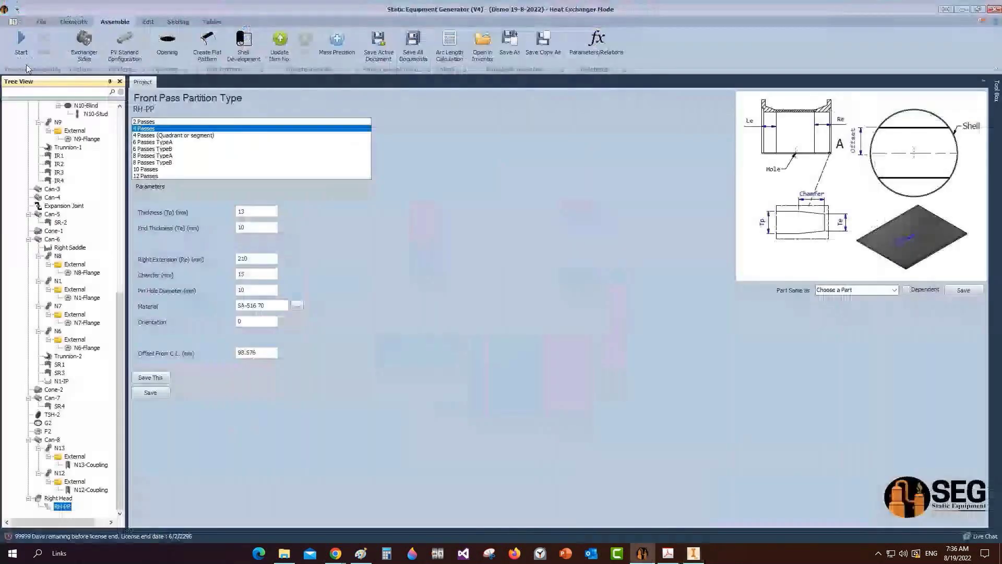
click(394, 47)
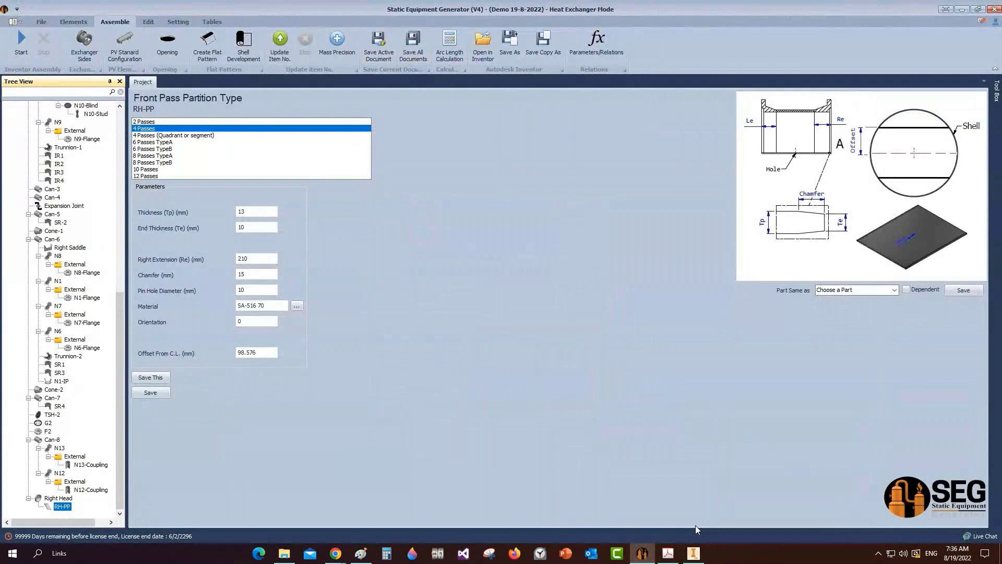
text(Tie R)
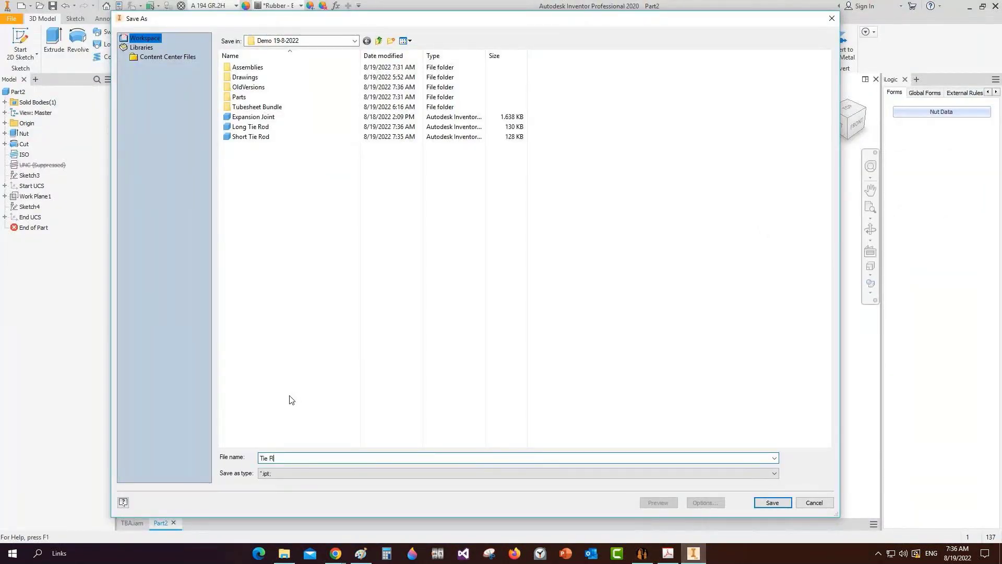
text(od Nut)
key(Return)
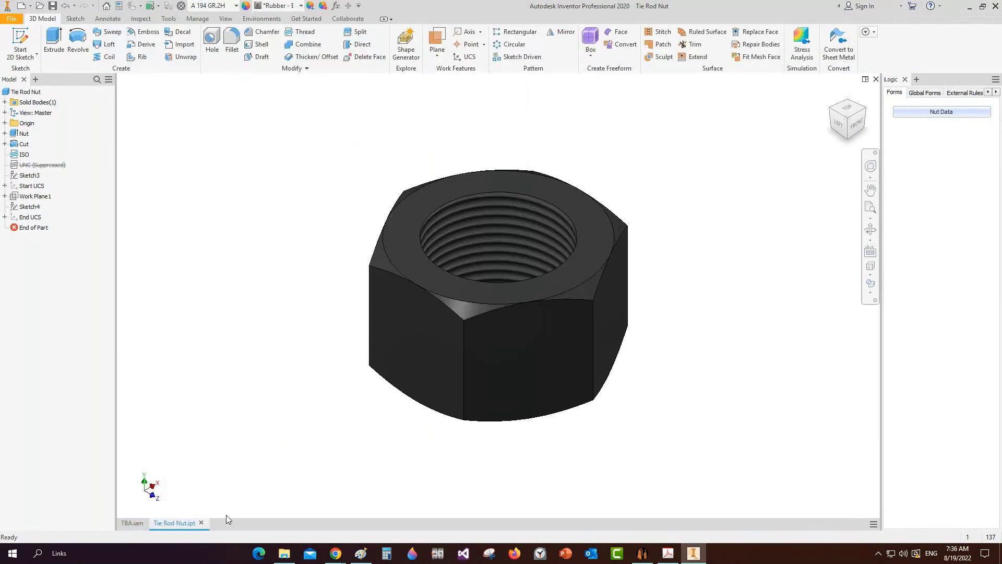
click(201, 522)
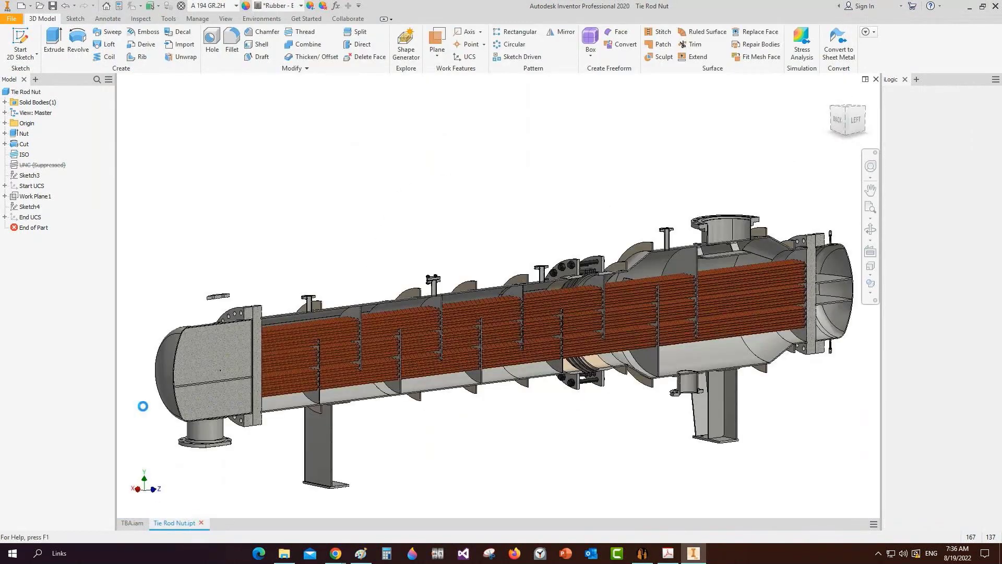
Step: Create a new assembly from the en-US Standard.iam template
click(21, 5)
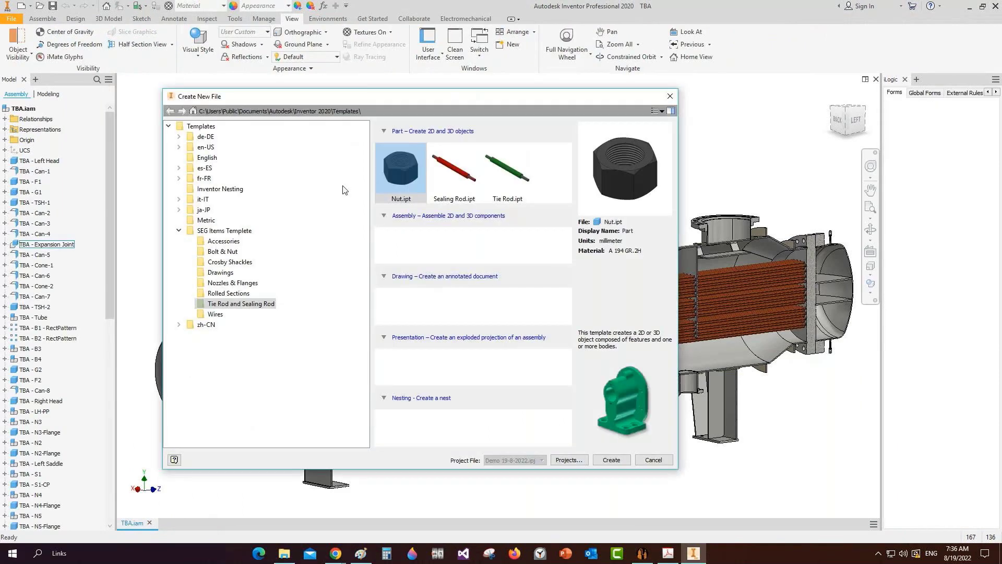
click(204, 149)
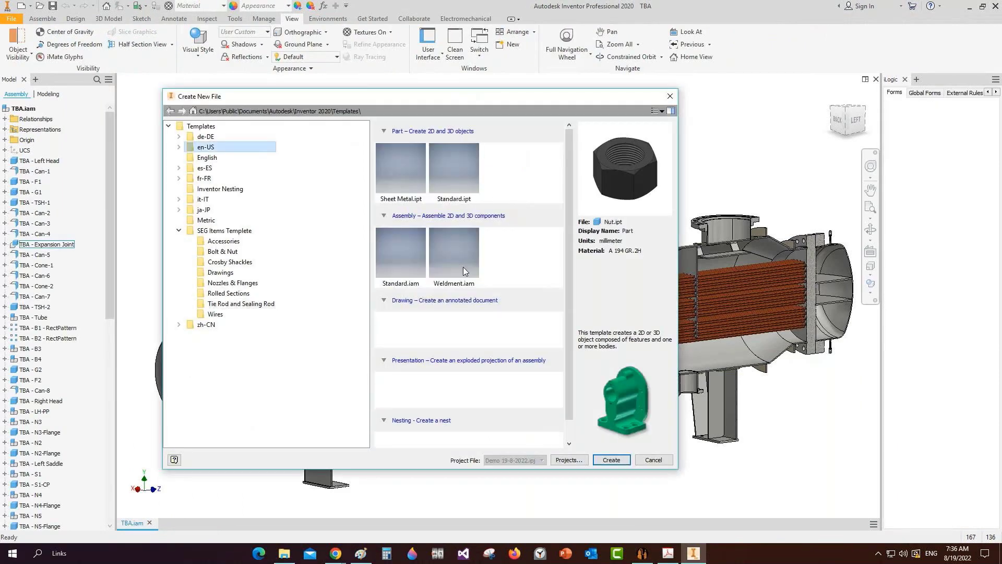
click(401, 257)
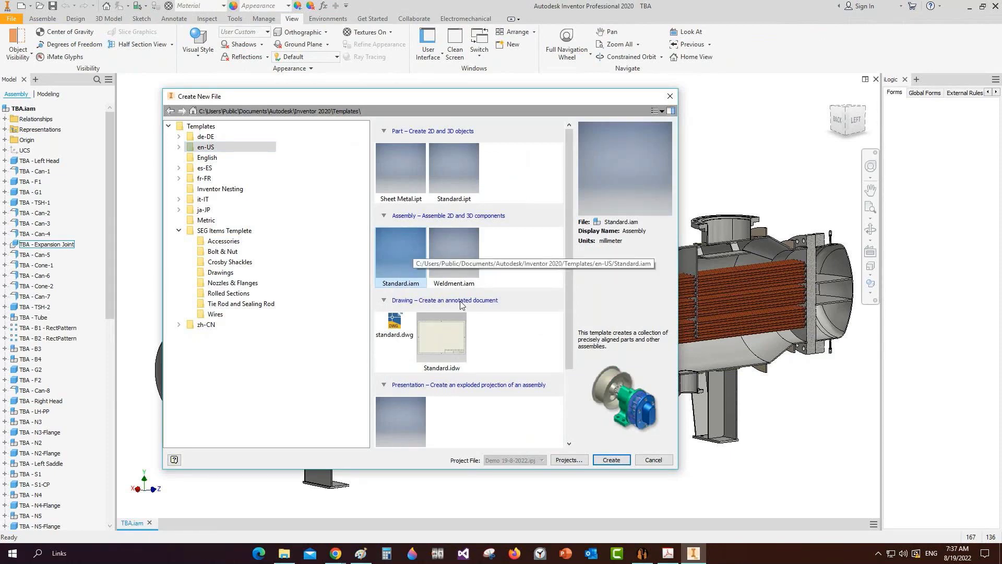
click(613, 461)
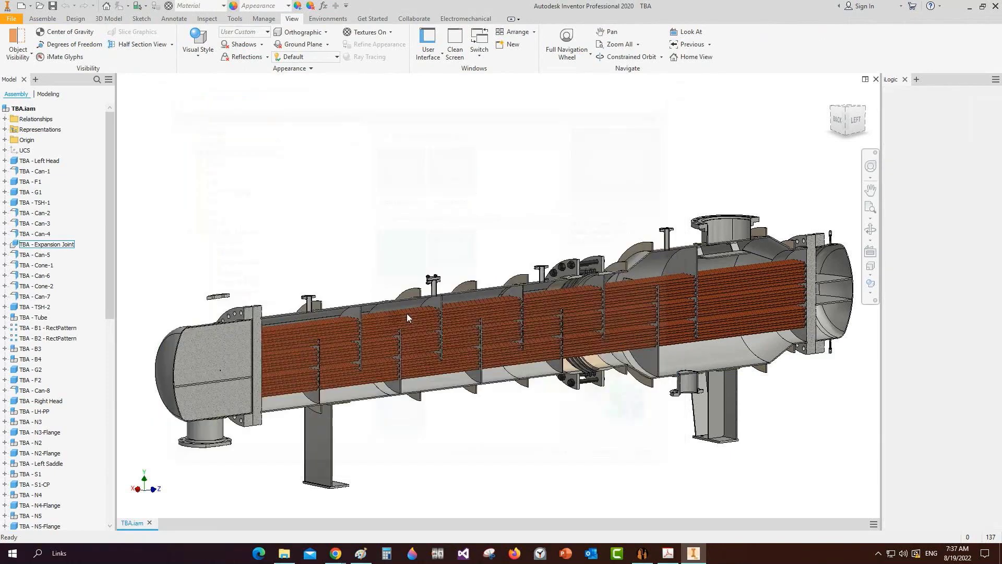
Step: Place a single Short Tie Rod from the project folder in the new assembly
key(p)
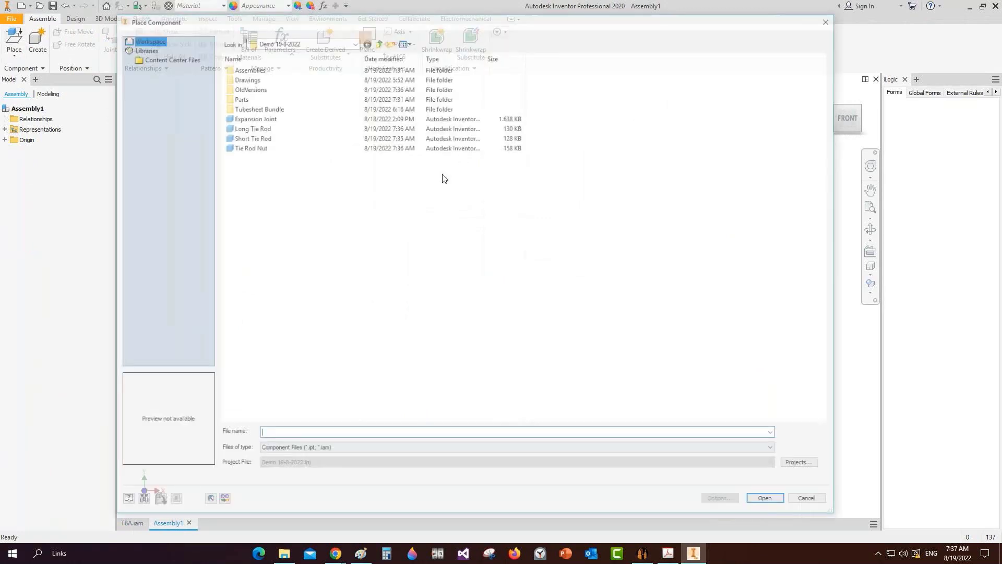
double_click(260, 138)
right_click(399, 168)
click(444, 181)
Step: Place one Tie Rod Nut beside the threaded end of the short tie rod
click(16, 35)
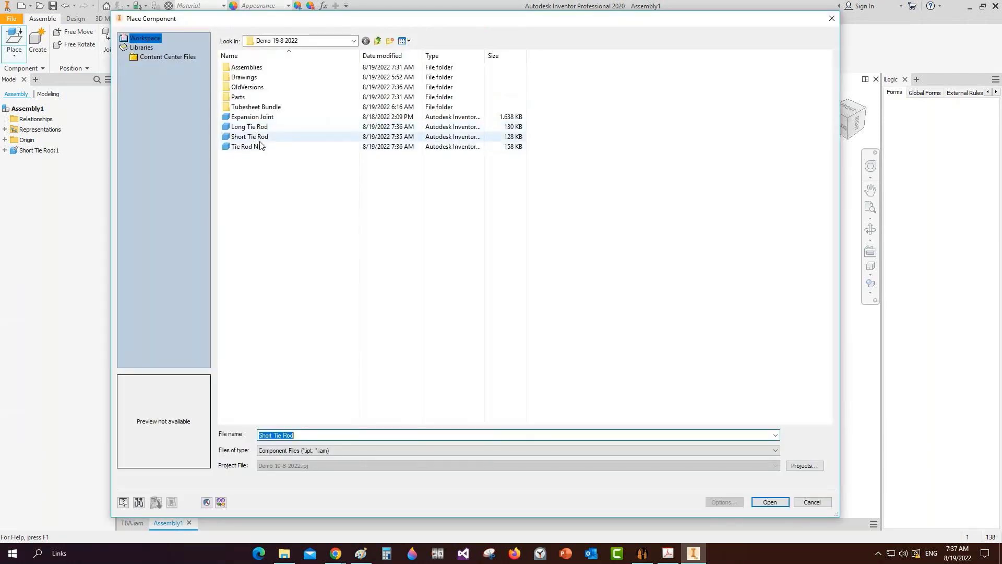
double_click(259, 146)
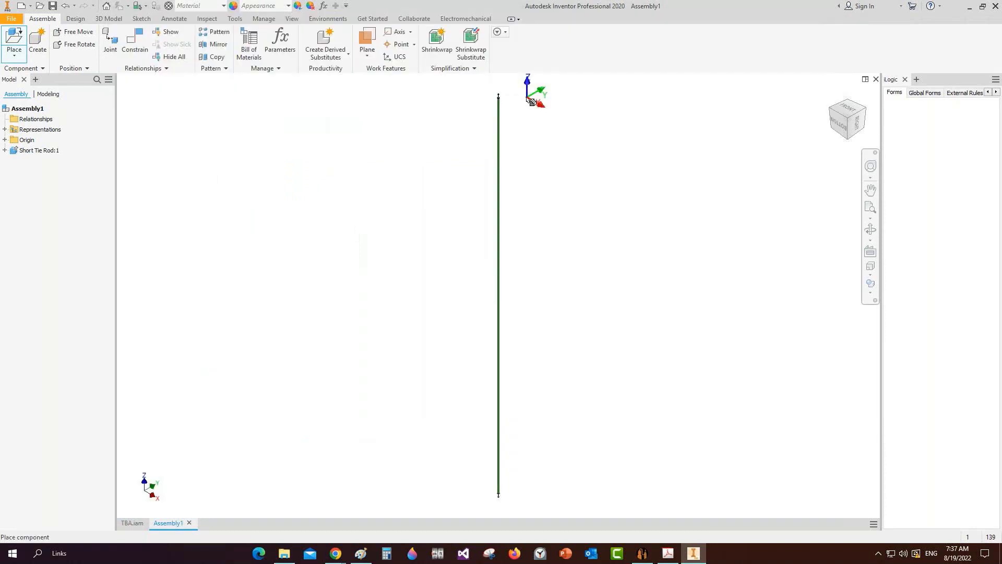
click(436, 230)
right_click(458, 178)
click(437, 220)
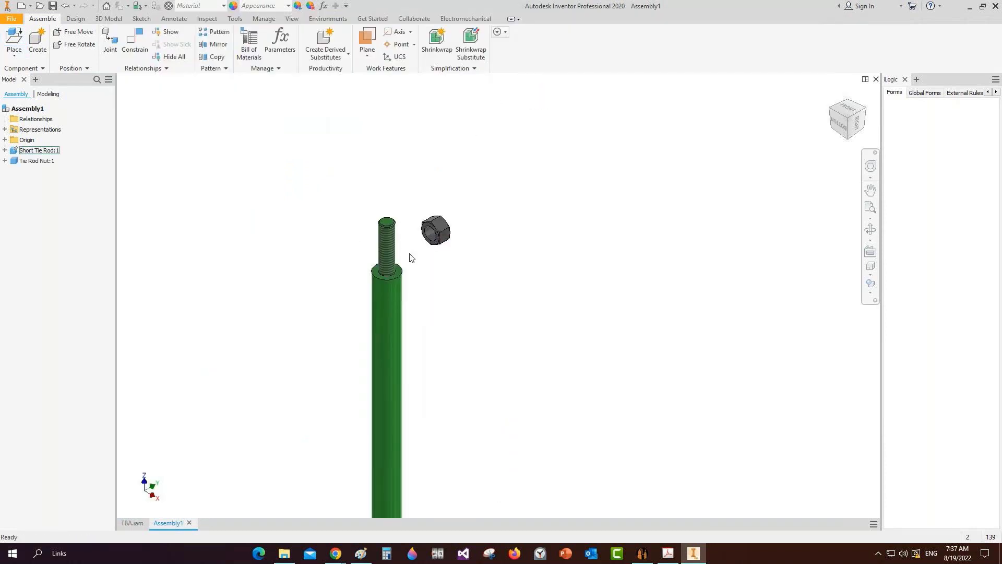
Step: Constrain the nut onto the tie rod's threaded end with an Insert constraint offset 20 mm from the rod's shoulder
scroll(416, 251, up, 4)
key(c)
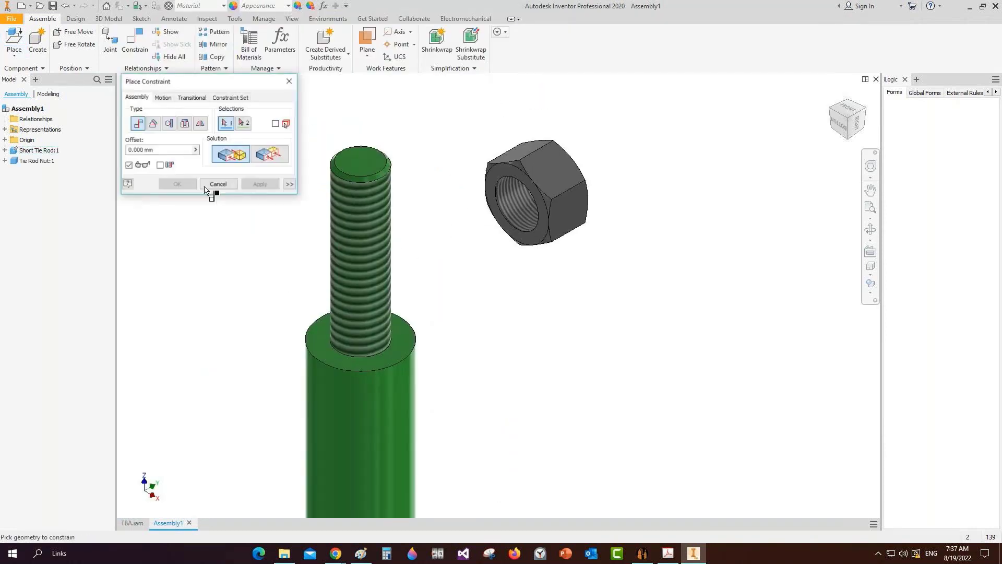
click(531, 235)
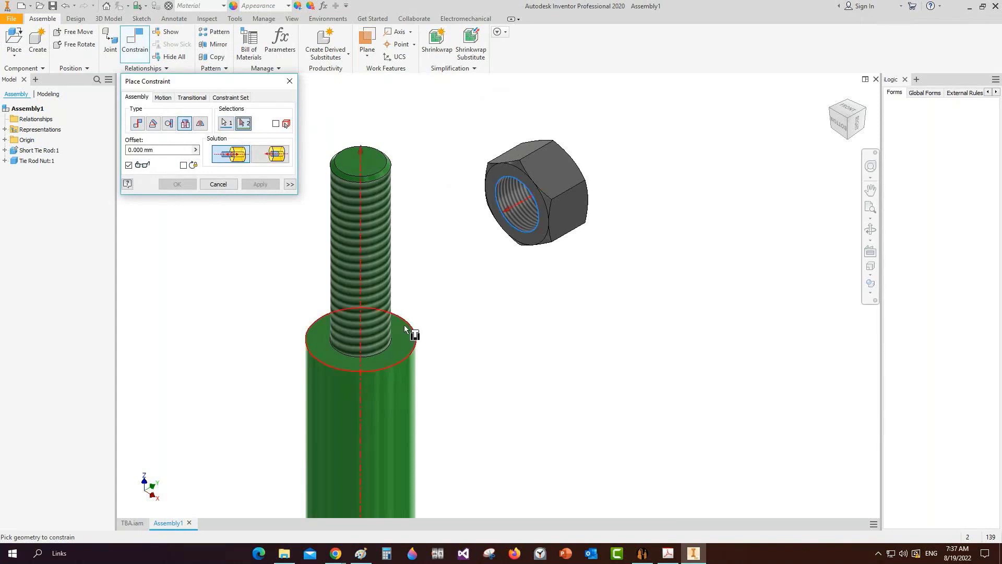
click(404, 324)
text(20)
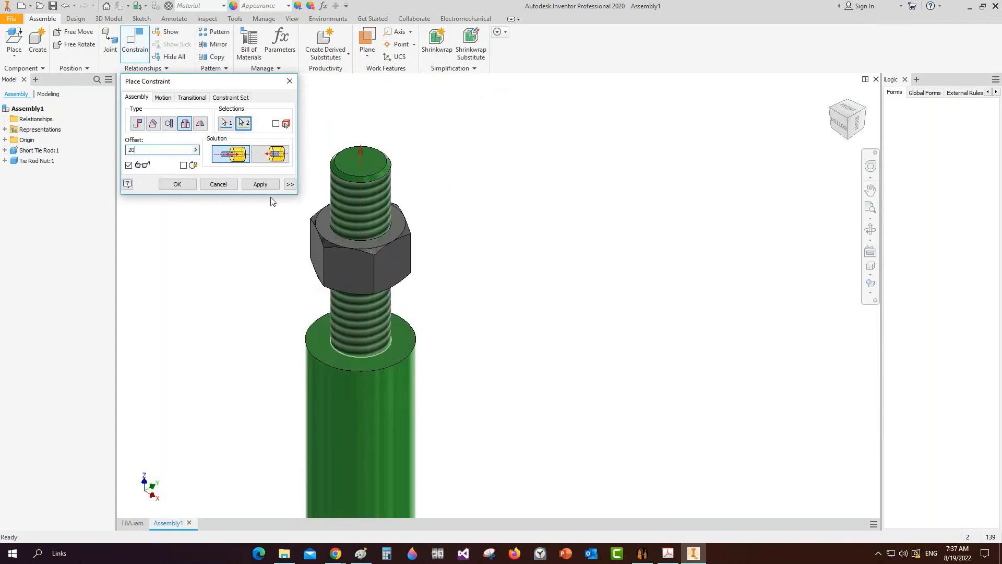
click(260, 183)
click(218, 184)
Step: Copy the Tie Rod Nut and paste a second instance into the assembly
right_click(34, 161)
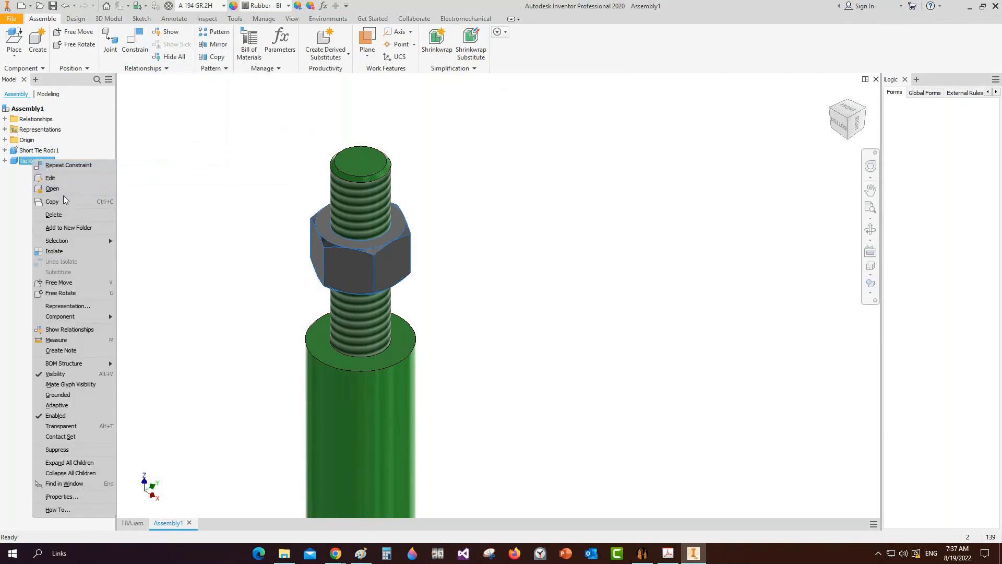
click(255, 139)
right_click(254, 140)
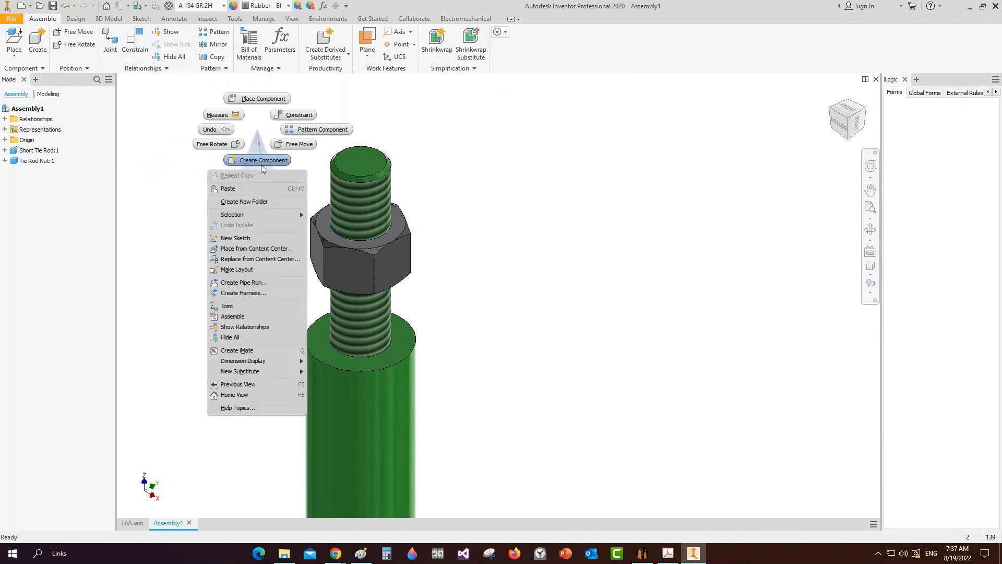
click(225, 190)
Step: Stack the second nut on the outer face of the first nut with an Insert constraint
key(c)
click(186, 124)
middle_drag(246, 268, 294, 369)
click(324, 281)
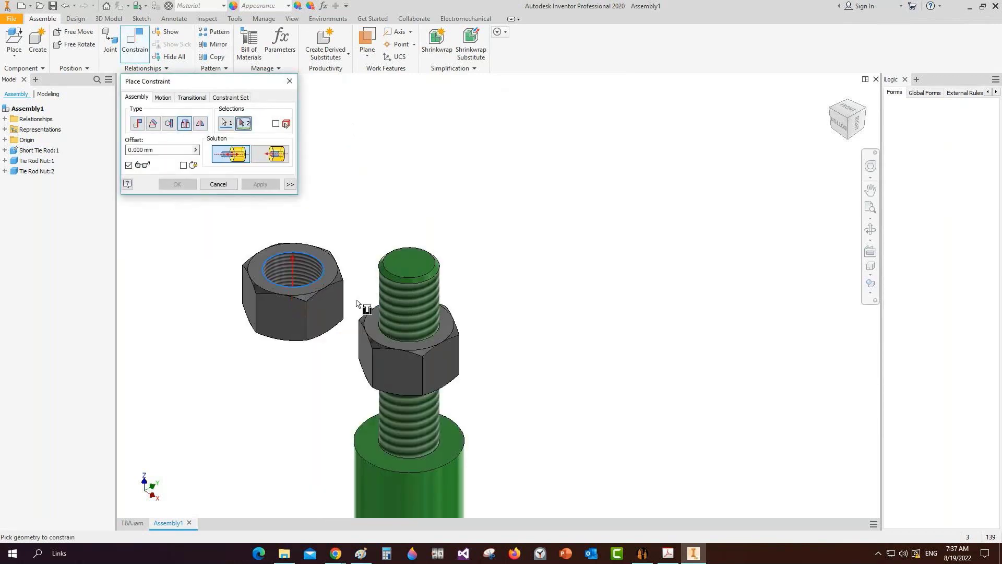
click(390, 334)
click(177, 184)
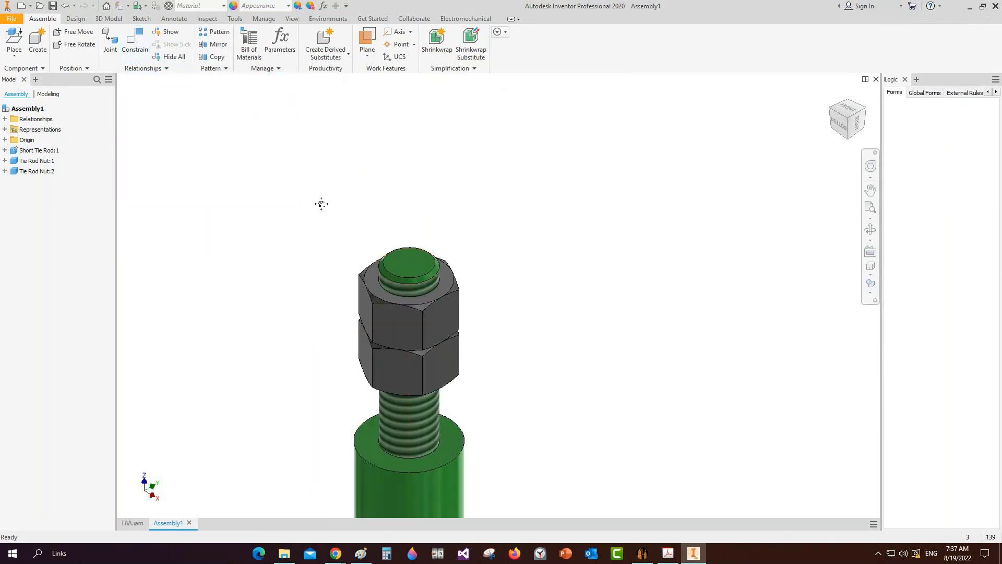
Step: From Static Equipment Generator, save the active assembly as Short Tie rod Assembly in the Demo 19-8-2022 folder and close it
key(Home)
scroll(501, 83, up, 8)
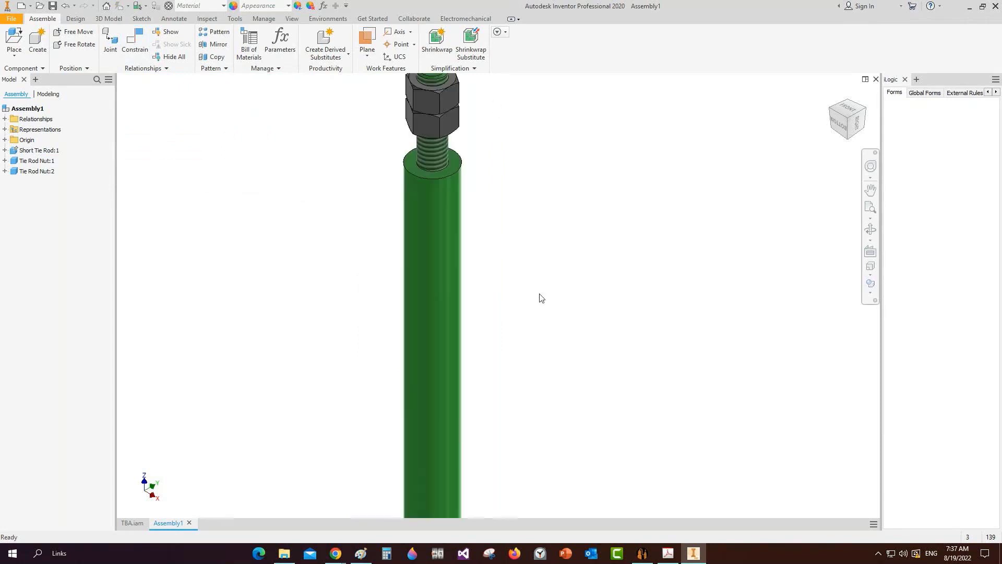
click(644, 559)
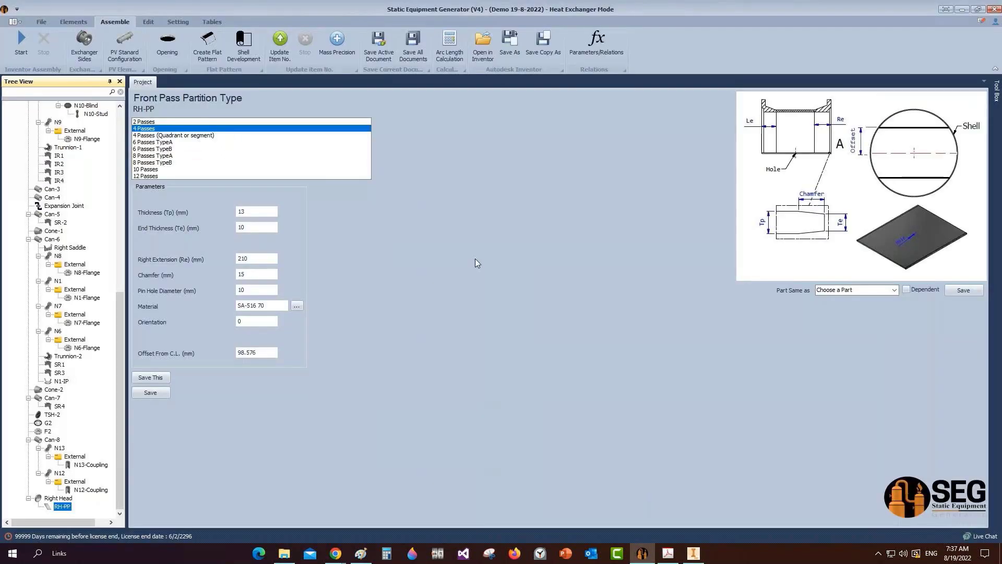
click(380, 47)
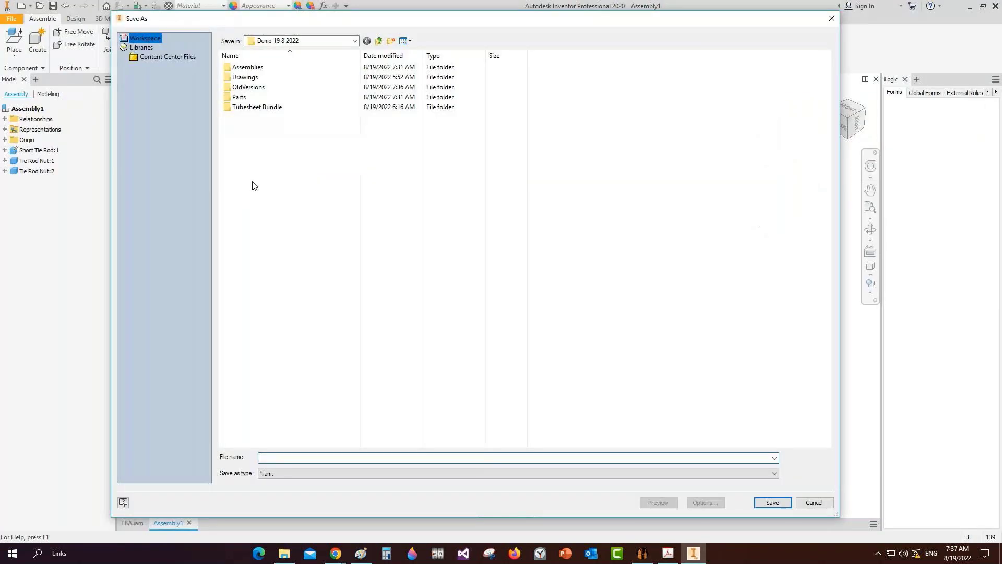
text(S)
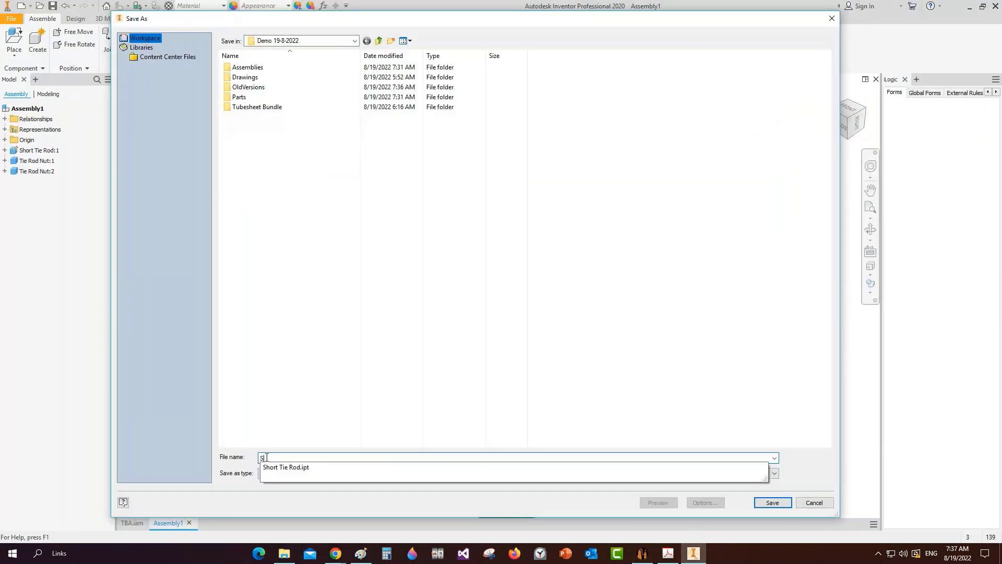
text(hort Tie rod)
click(472, 353)
click(307, 458)
click(307, 458)
text(Assembly)
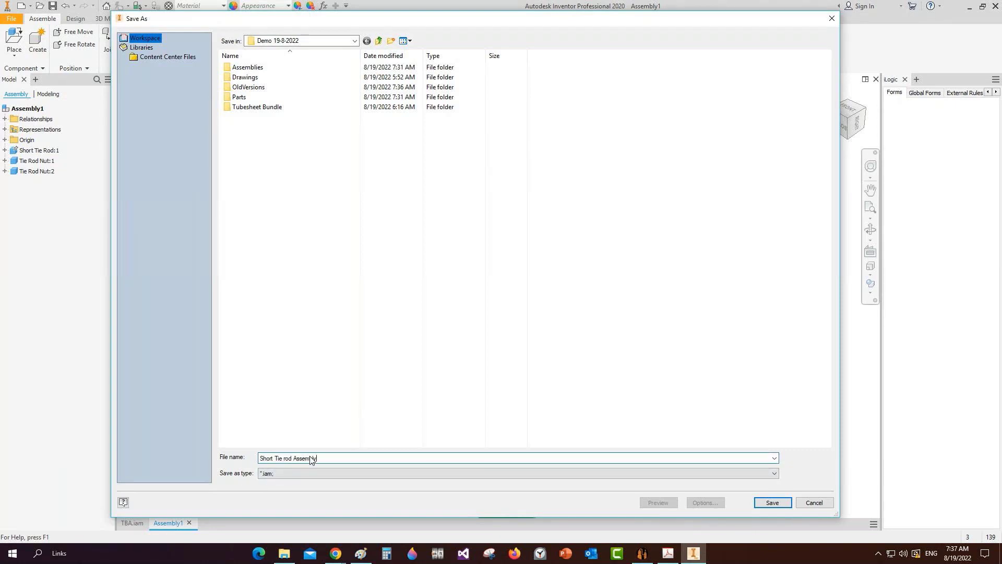
key(Return)
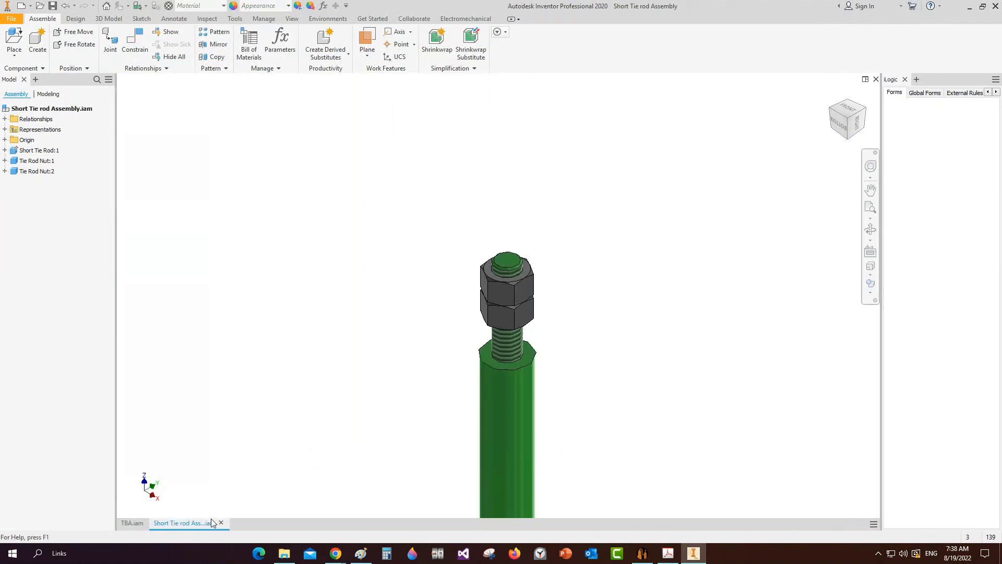
click(225, 522)
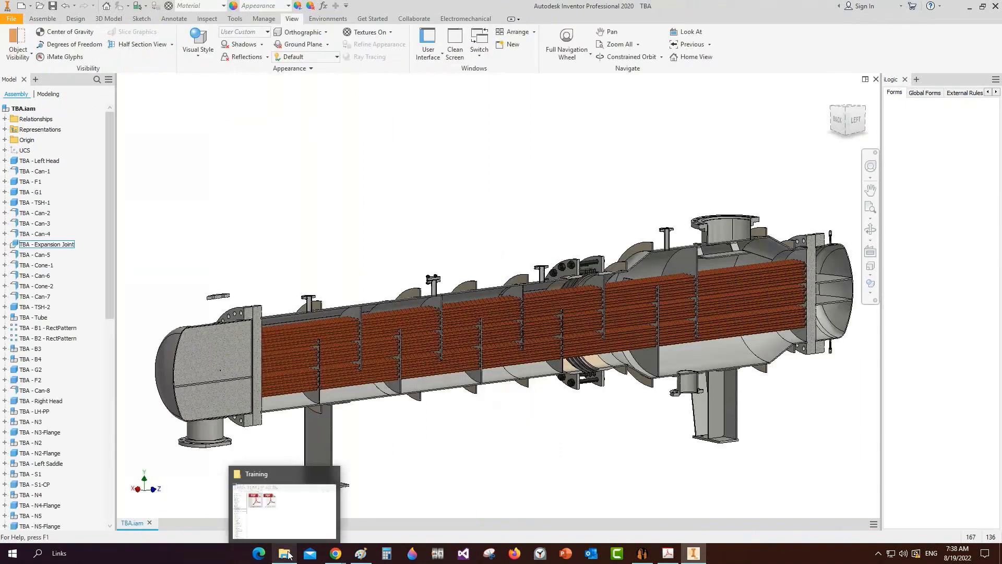
Step: Duplicate the Short Tie rod Assembly file, rename the copy Long Tie rod Assembly, and open it
key(ctrl+o)
double_click(281, 137)
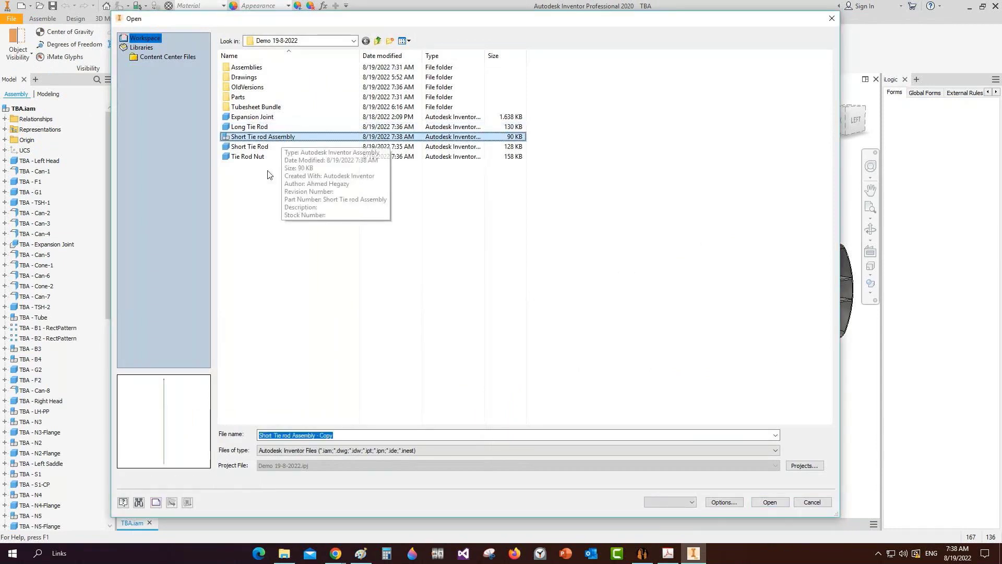
click(244, 139)
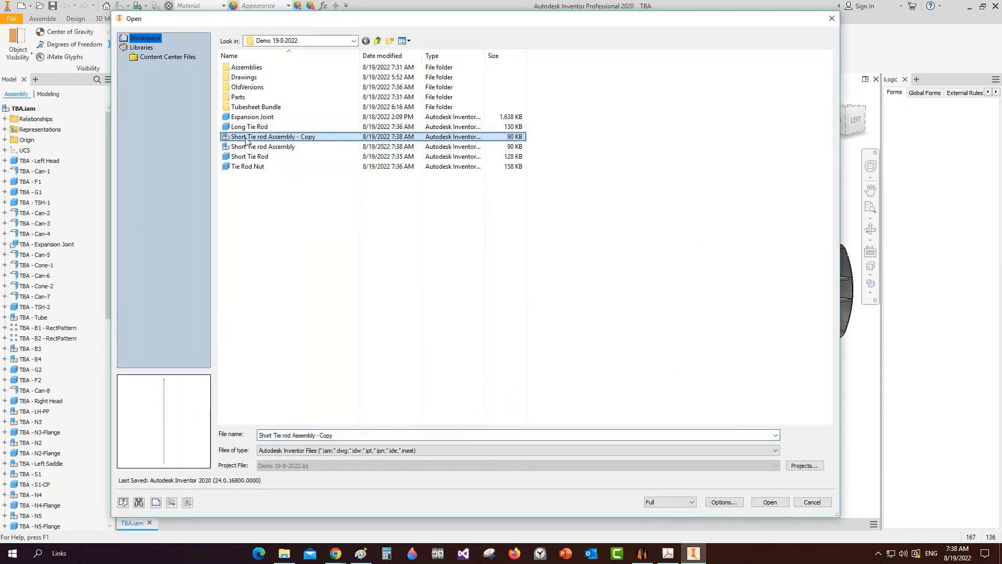
drag(246, 138, 199, 126)
text(Long)
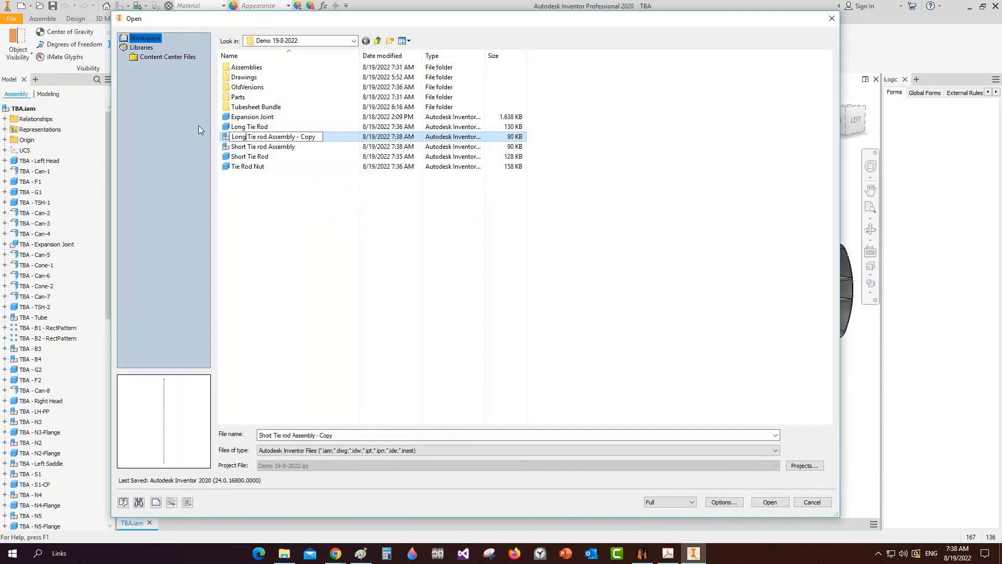
drag(296, 137, 320, 136)
key(BackSpace)
key(Return)
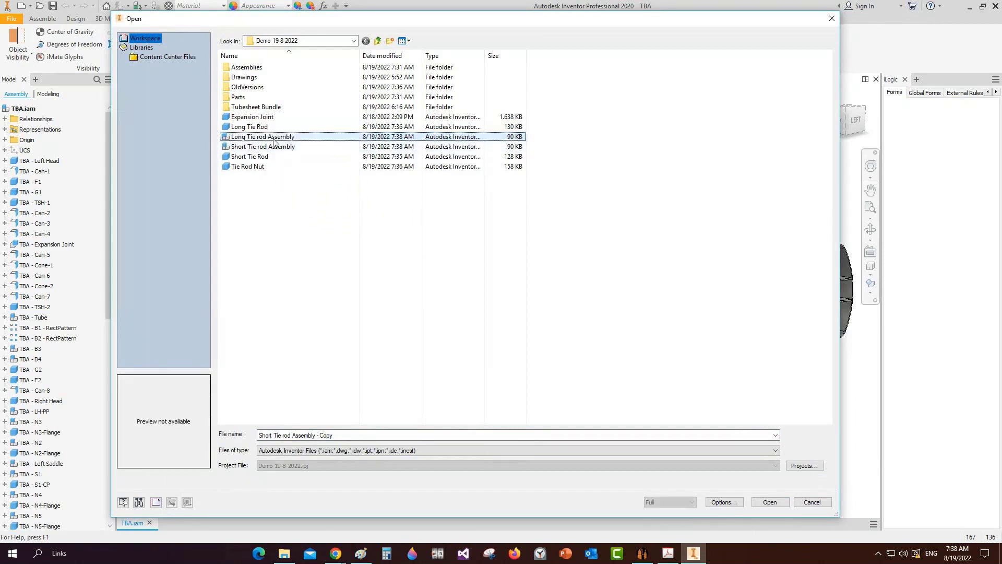
click(267, 139)
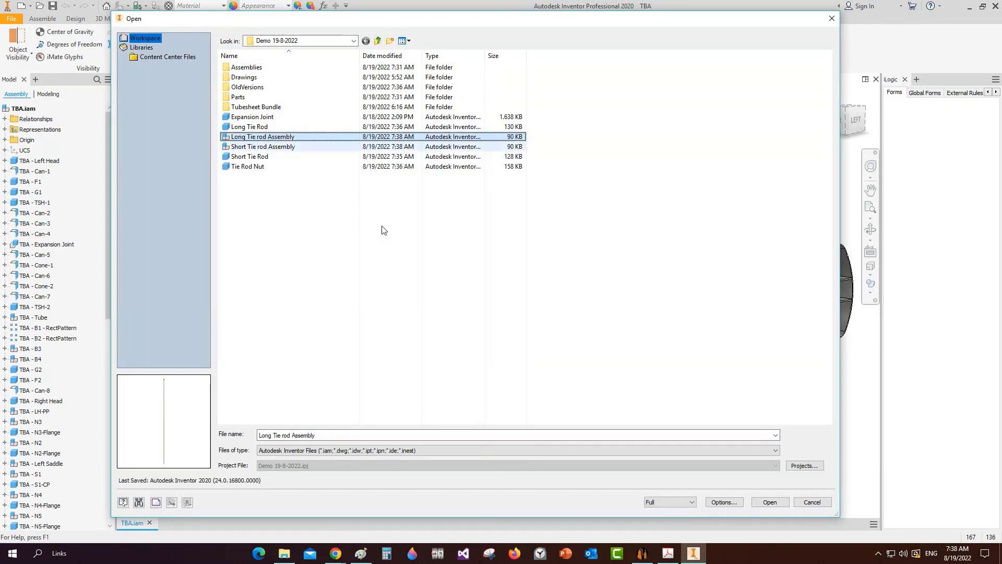
click(773, 502)
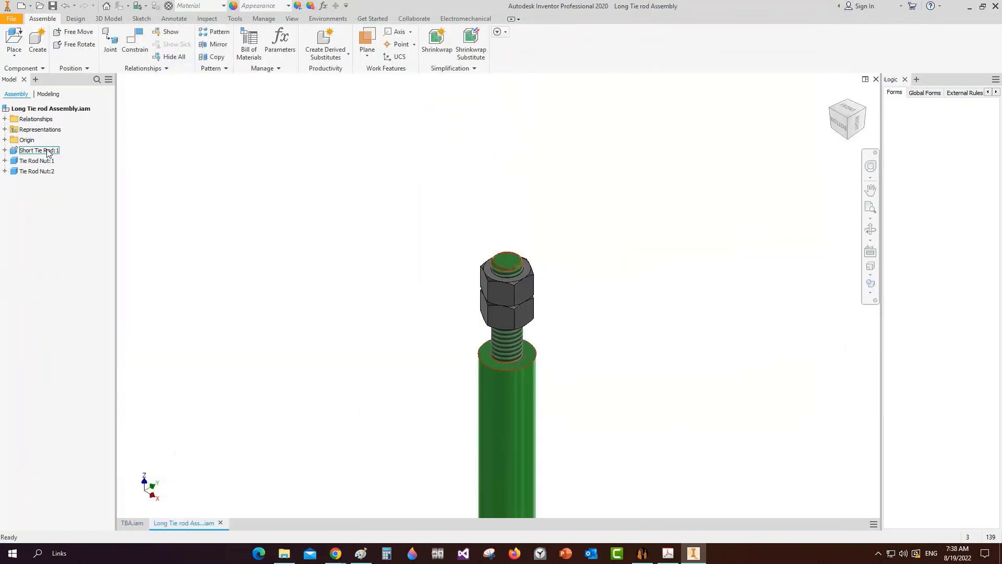
Step: Replace the Short Tie Rod component with the Long Tie Rod part and close the assembly
click(37, 150)
right_click(50, 150)
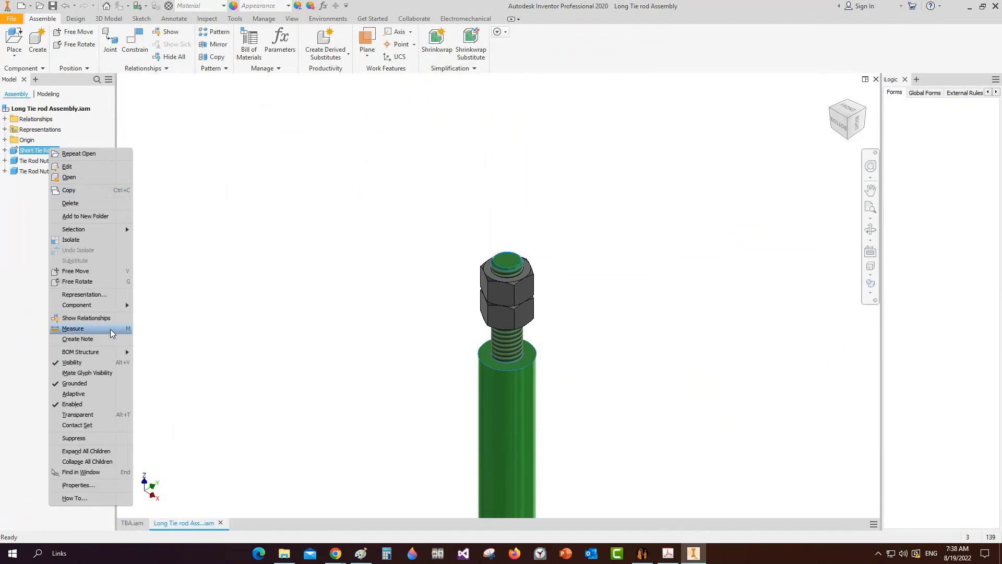
mouse_move(108, 309)
click(161, 348)
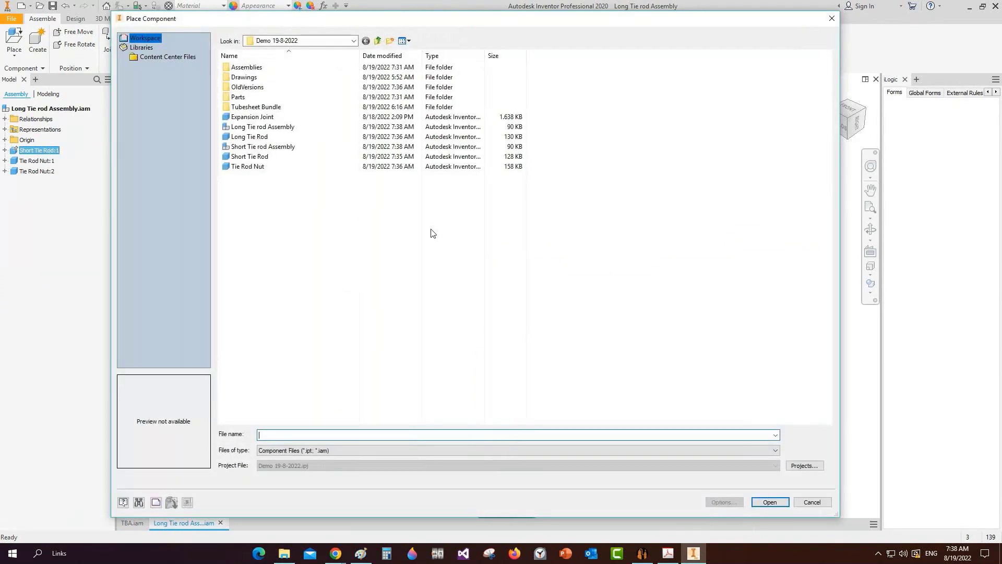
click(249, 136)
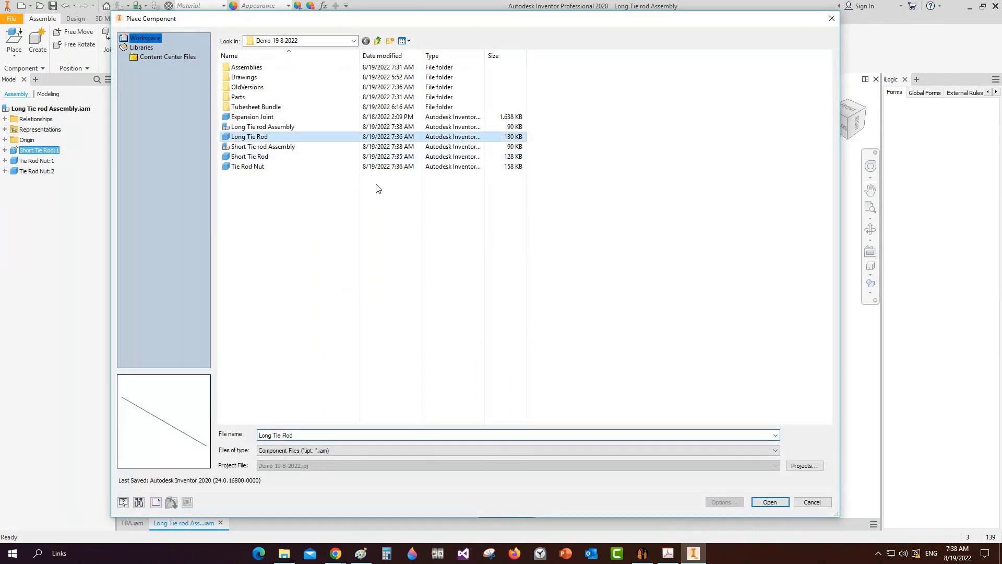
click(770, 501)
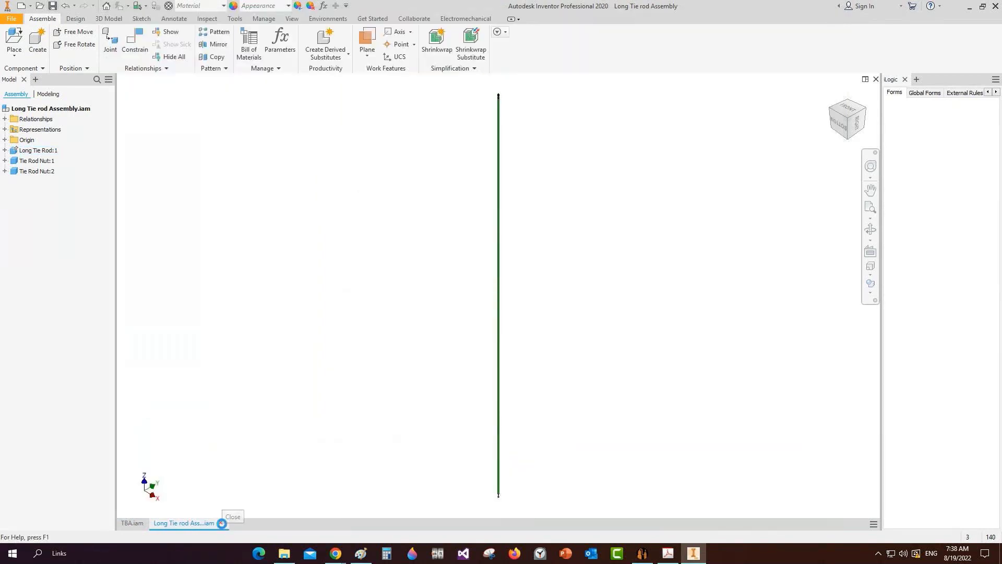
click(222, 523)
Step: Open the TSH-2 tubesheet from the TBA heat exchanger assembly as a separate part
click(260, 321)
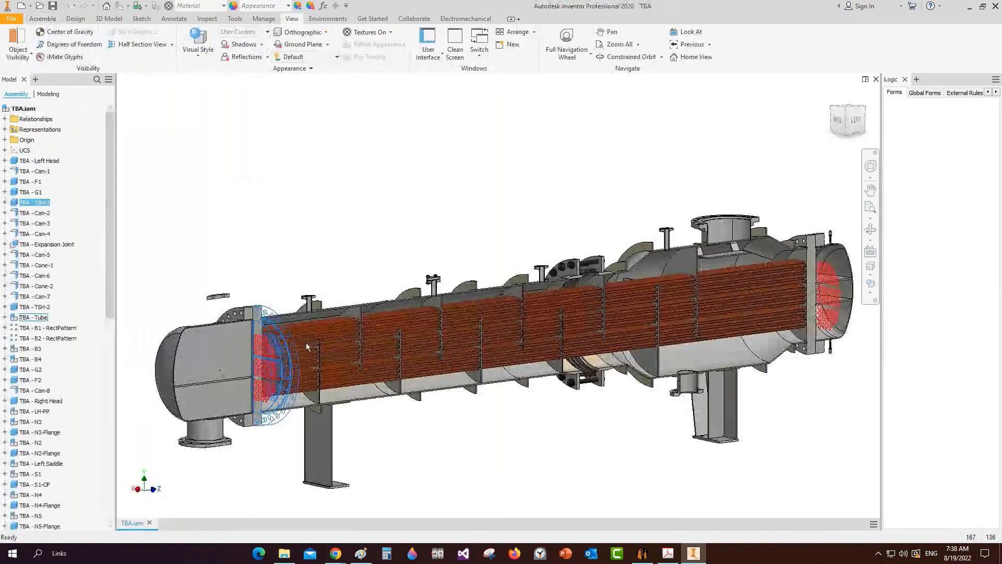
key(Escape)
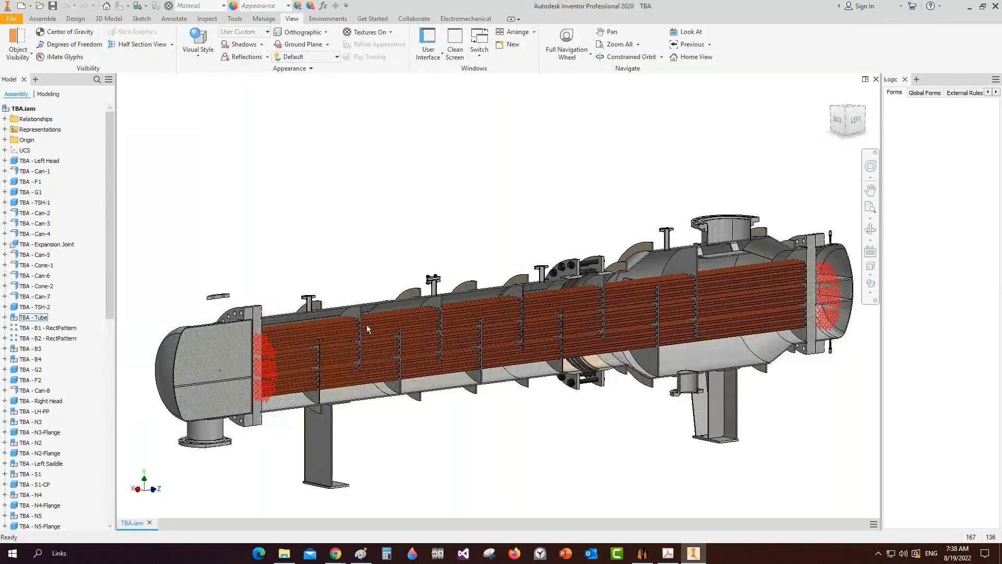
middle_drag(646, 299, 537, 299)
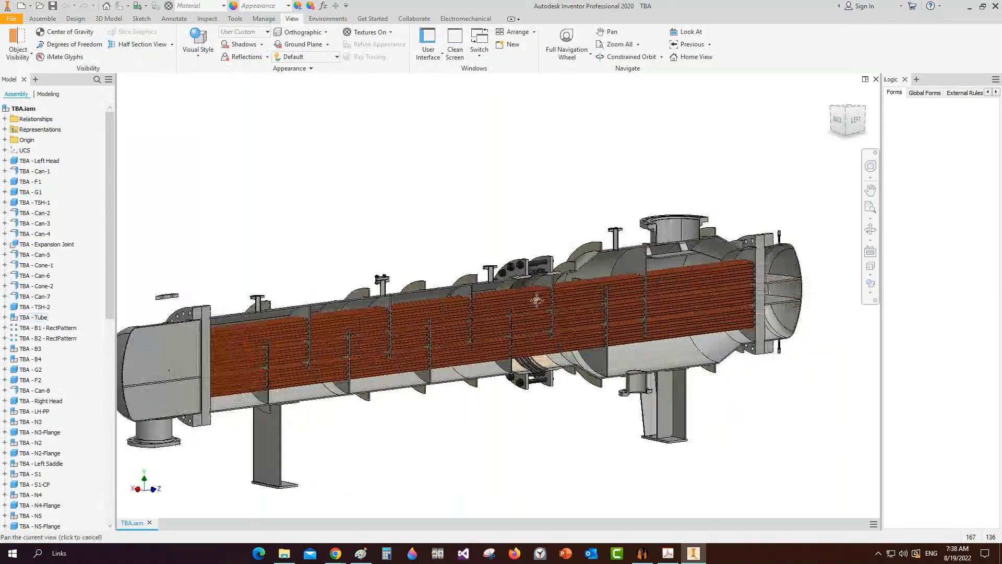
scroll(630, 389, up, 3)
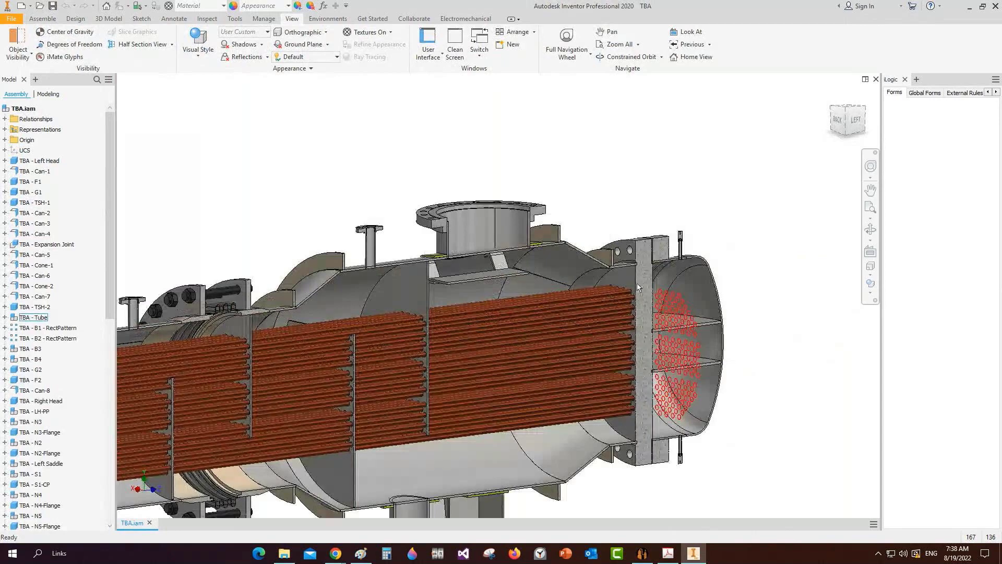
right_click(636, 251)
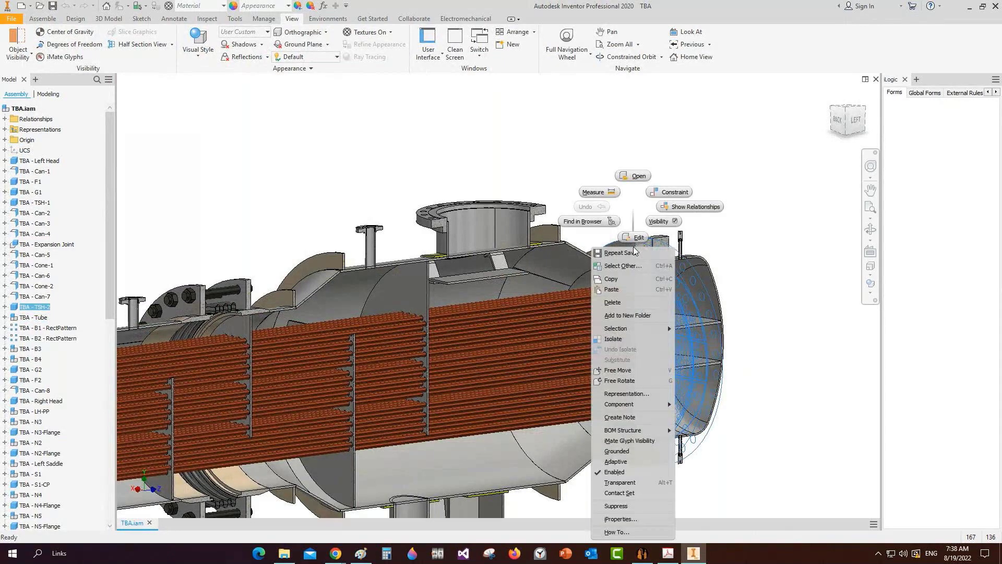
click(638, 176)
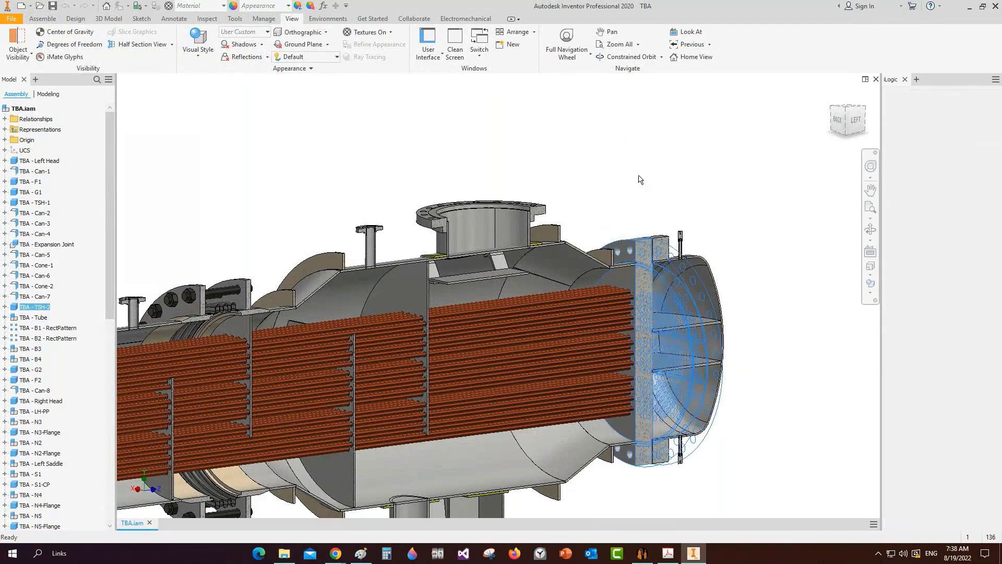
Step: Examine the areas around both tubesheets on the elevation view of the PDF drawing and return to Inventor
click(667, 554)
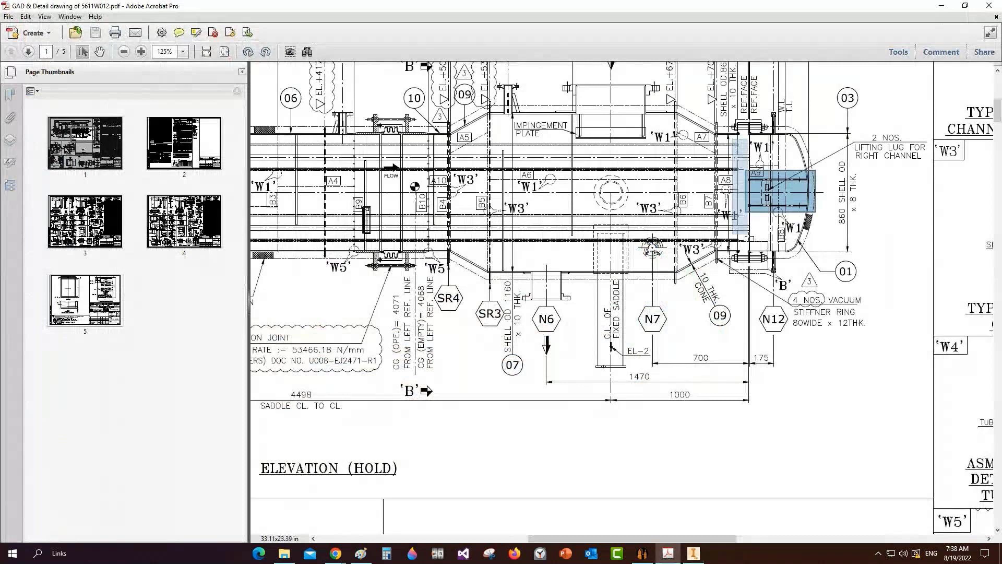
drag(748, 238, 747, 246)
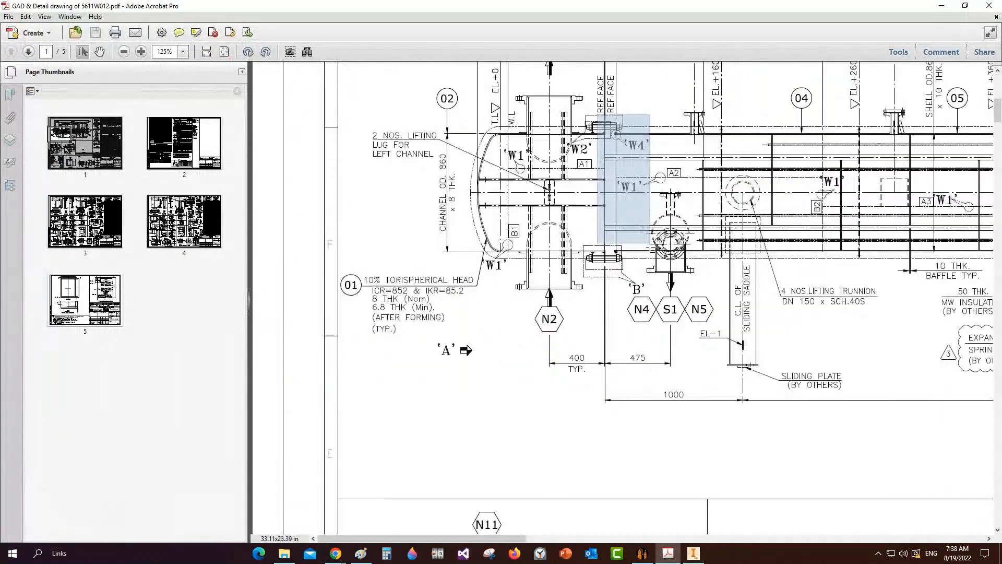
drag(649, 243, 645, 246)
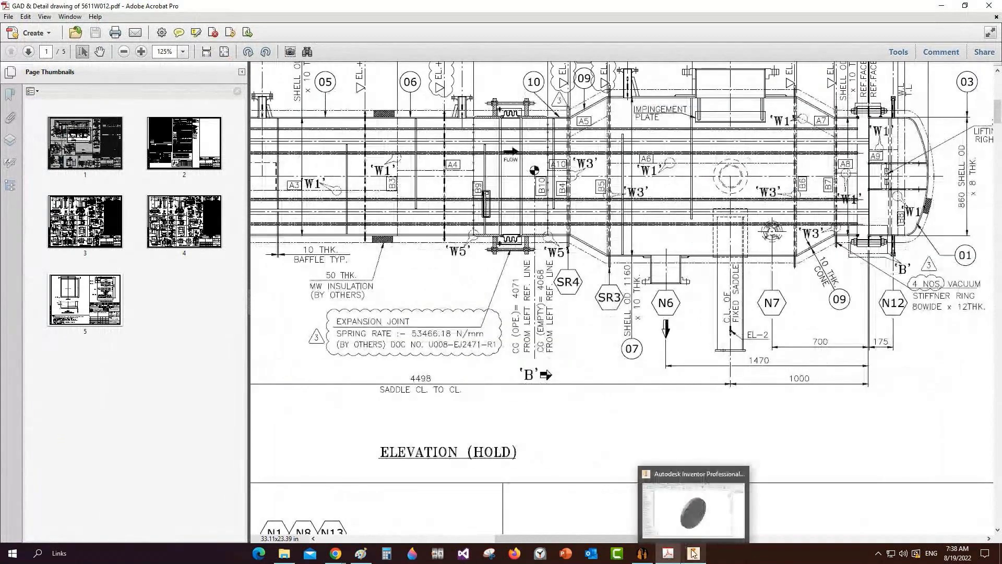
click(693, 553)
Step: Start a sketch on the tubesheet's face and place four points, two above and two below the tube holes
click(829, 121)
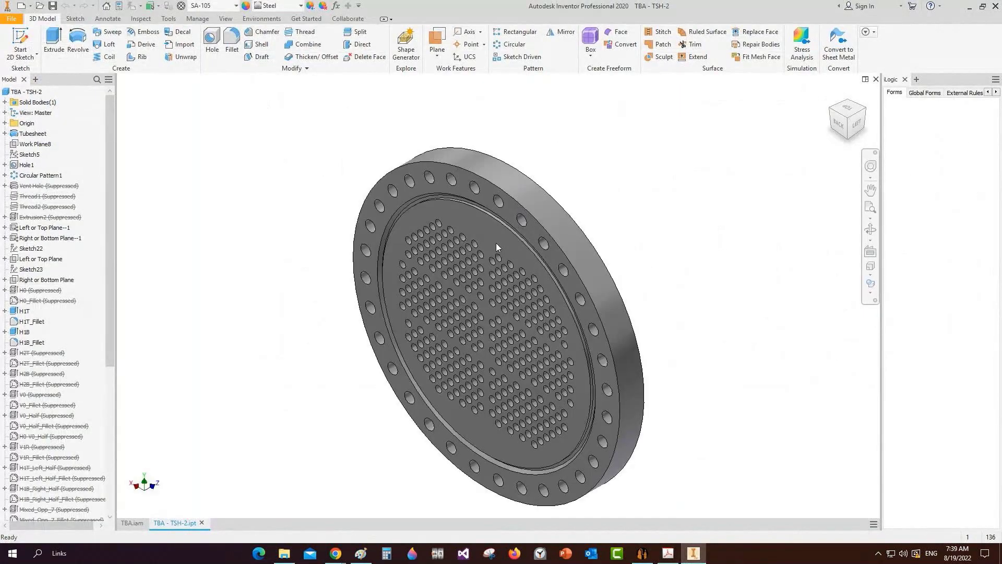
click(483, 228)
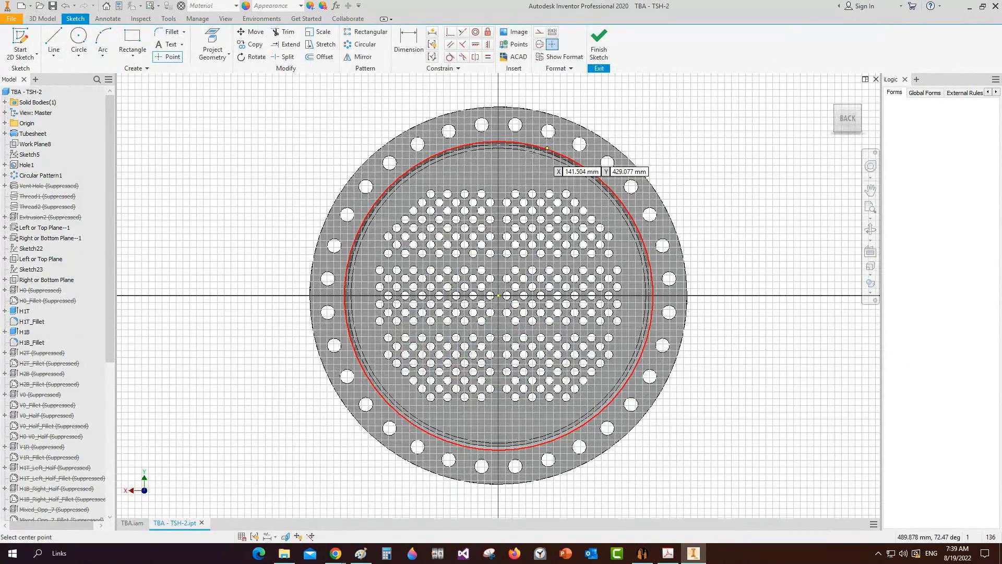
click(522, 427)
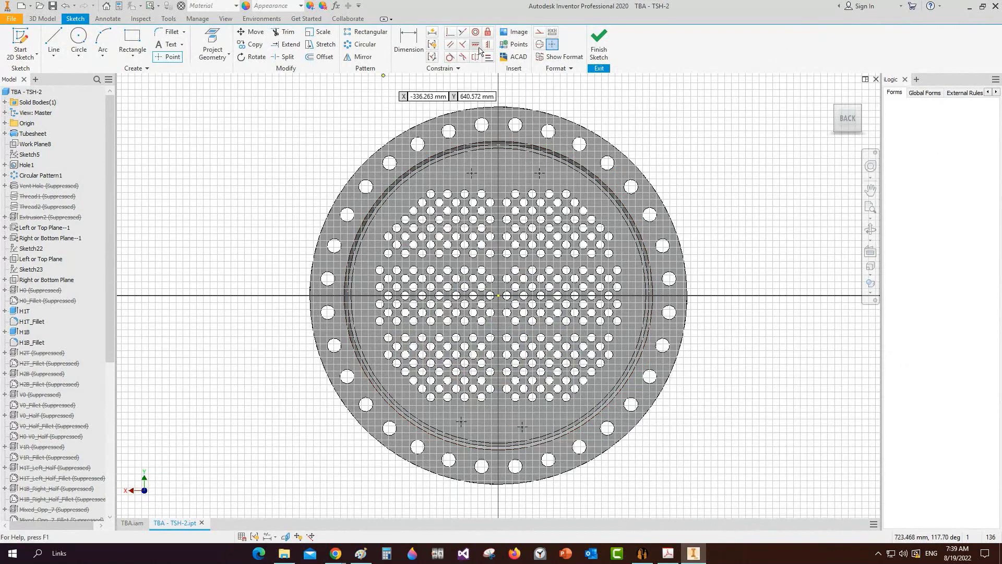
Step: Constrain the upper and lower point pairs to align horizontally and the left and right pairs to align vertically
click(475, 45)
click(471, 173)
click(470, 176)
click(461, 422)
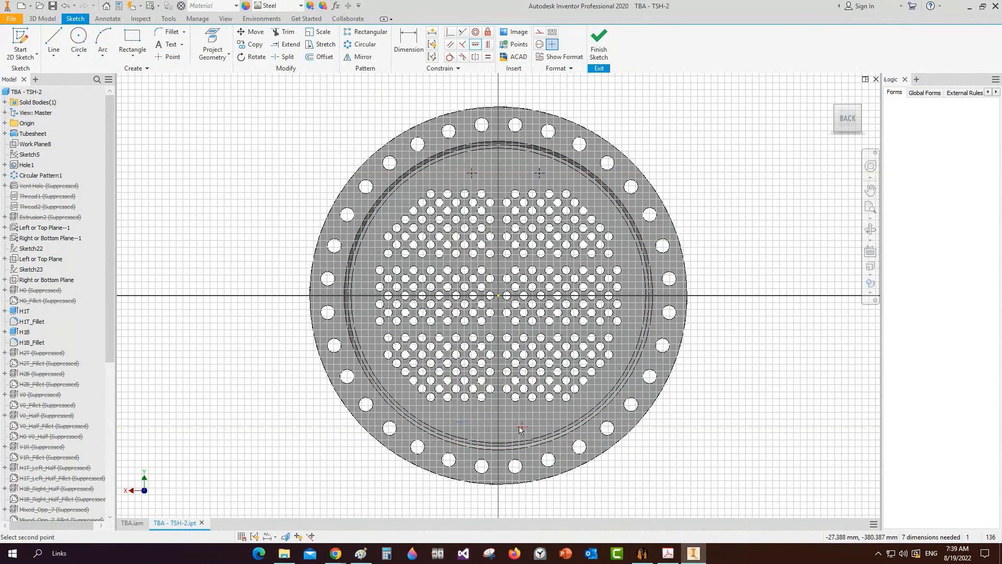
click(521, 428)
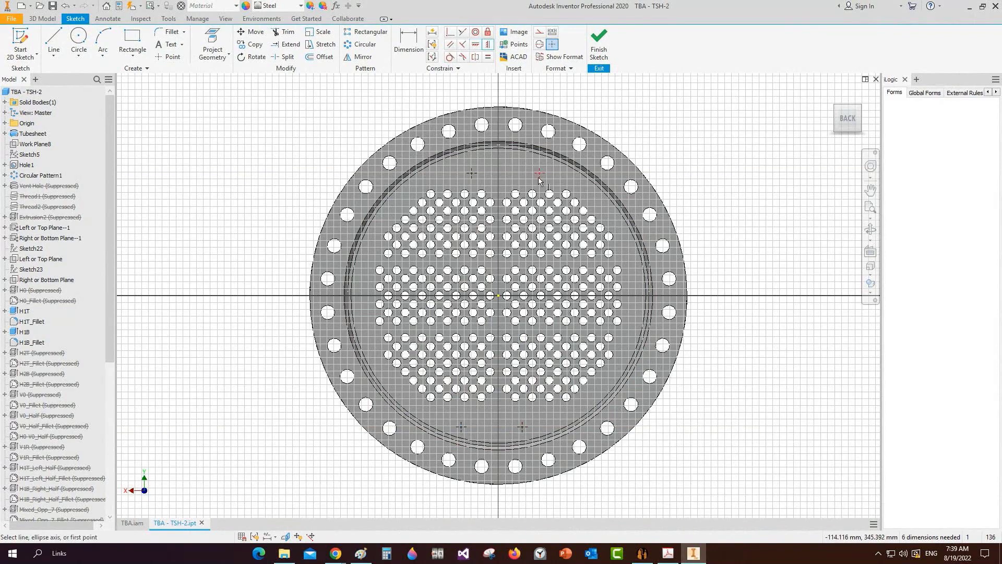
click(539, 174)
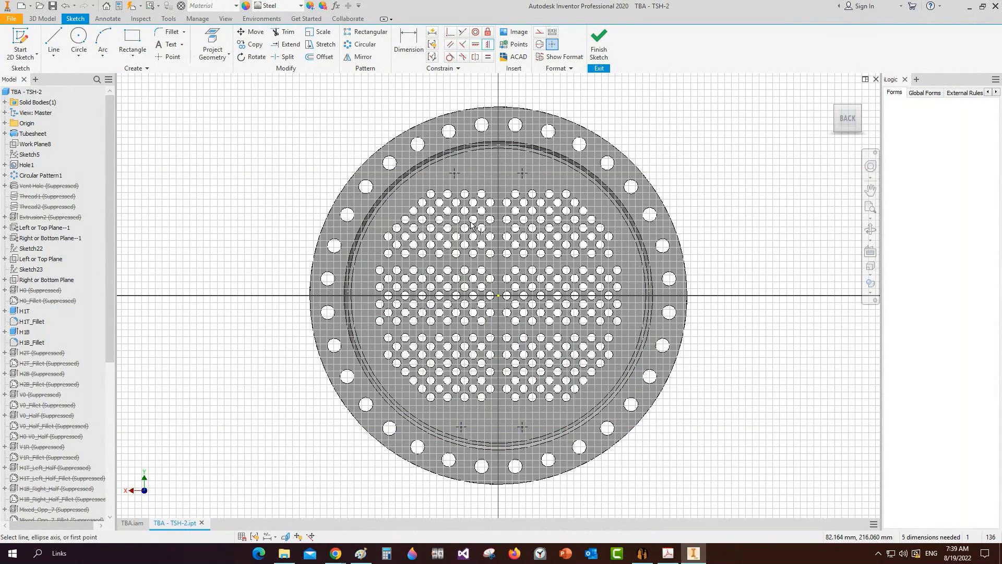
click(454, 173)
click(463, 428)
Step: Dimension the upper-right sketch point 350 mm vertically from the tubesheet's center
key(d)
click(515, 173)
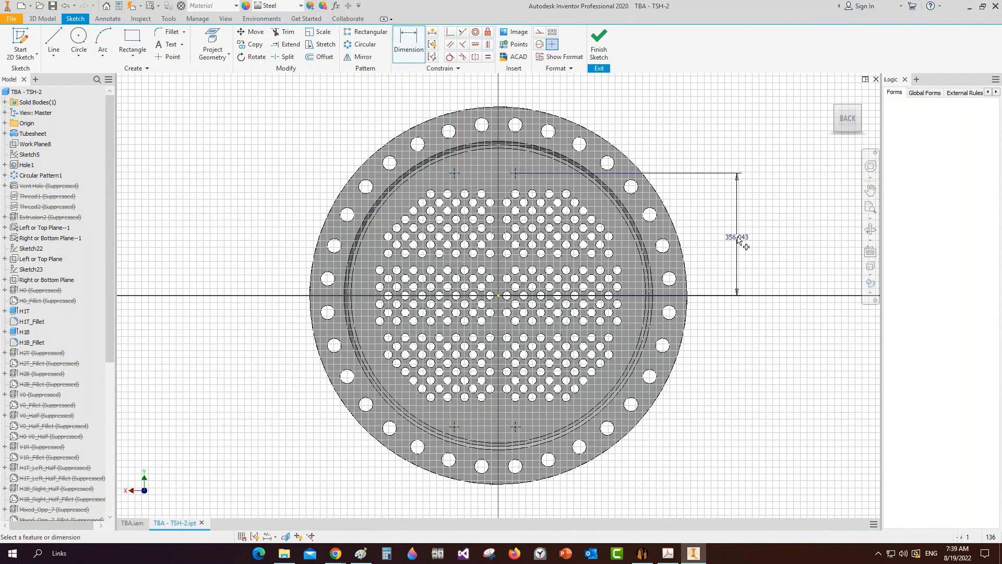
click(738, 239)
text(350)
key(Return)
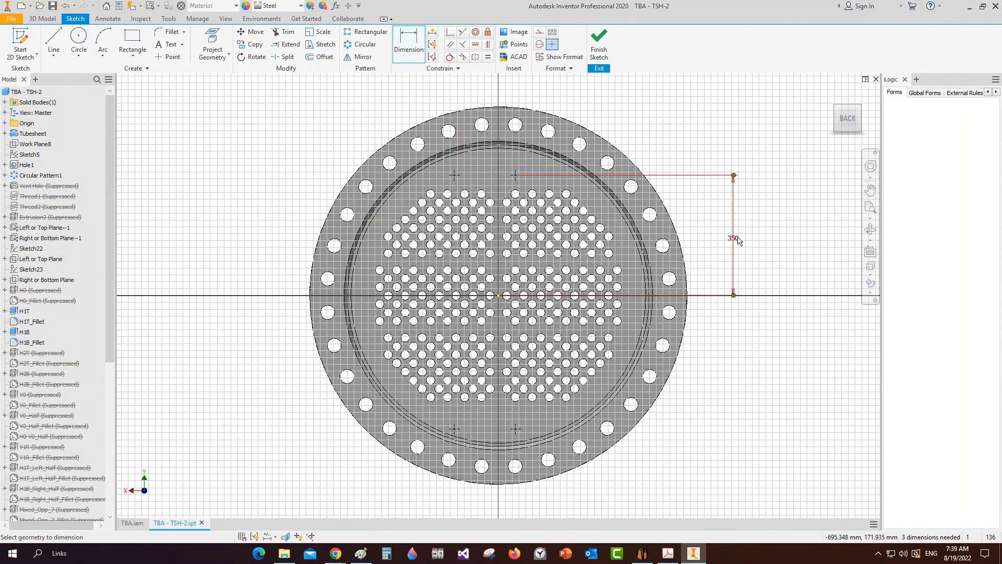
Step: Dimension the upper-right sketch point 150 mm horizontally from the tubesheet's center
click(502, 296)
click(529, 84)
text(1)
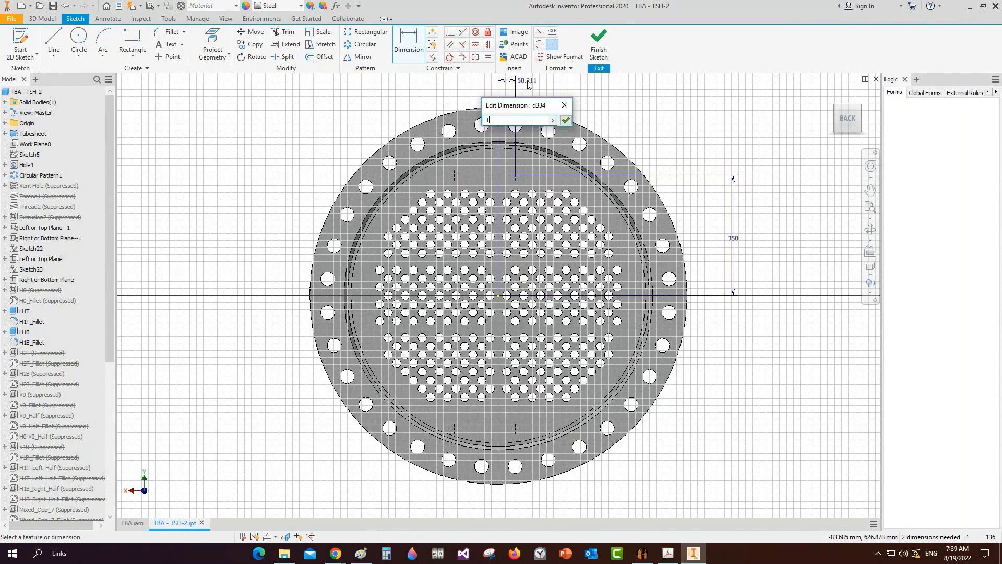
text(50)
key(Return)
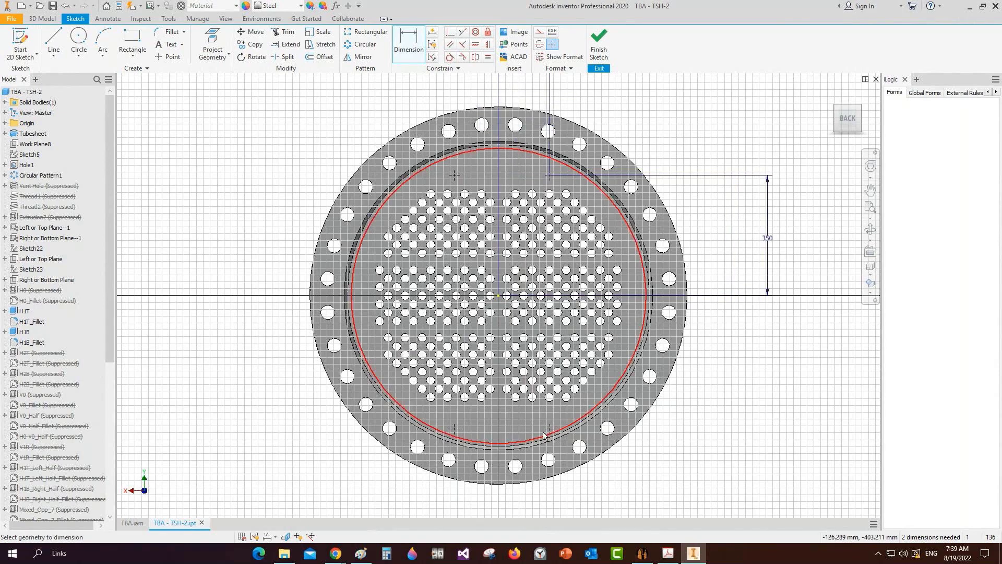
Step: Dimension the lower-right sketch point vertically from the tubesheet's center, linking its value to d333
click(549, 429)
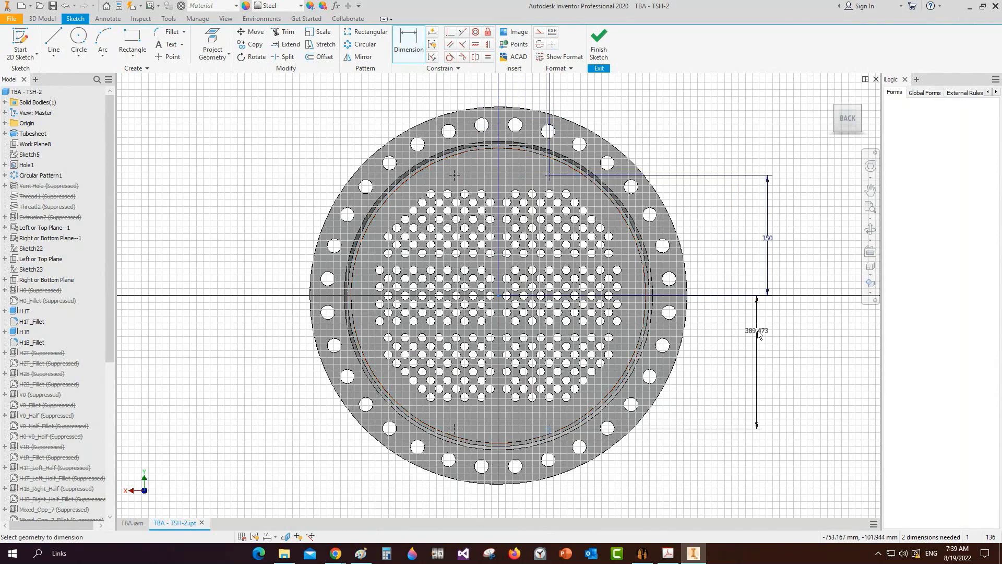
click(759, 334)
text(d333)
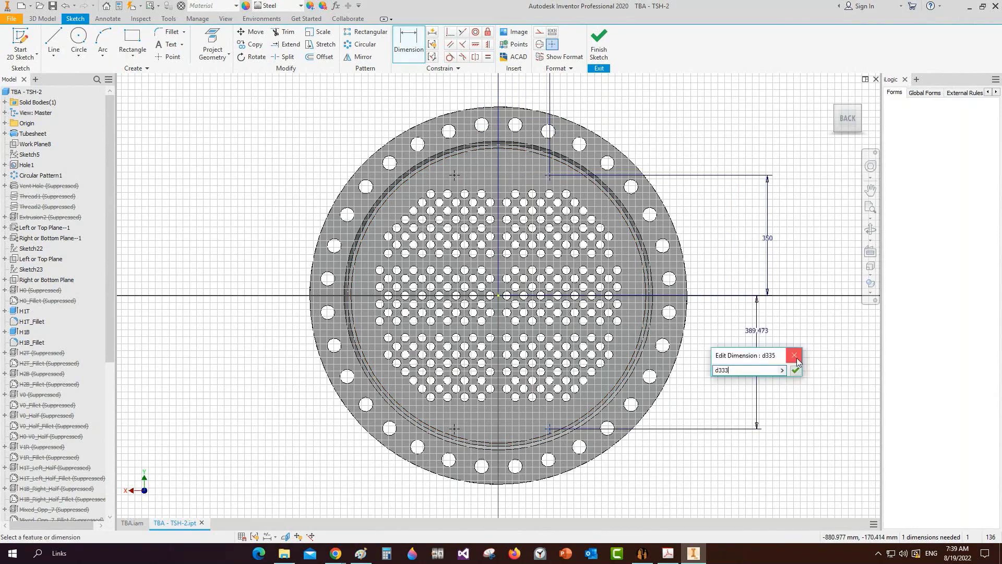
key(Return)
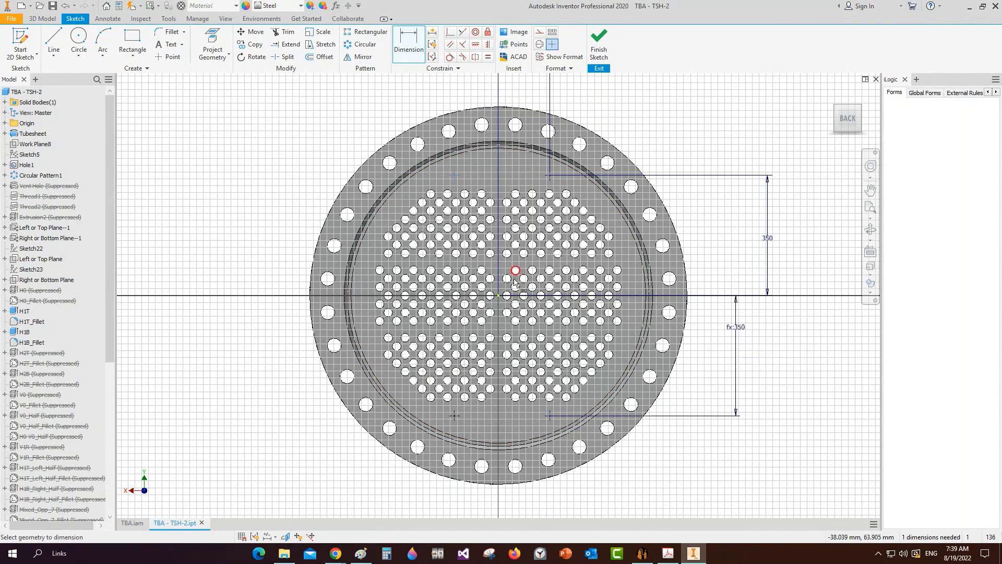
Step: Dimension the upper-left point horizontally from the tubesheet's center with the value linked to d334, and finish the sketch
click(499, 295)
click(466, 85)
scroll(495, 134, down, 3)
text(d334)
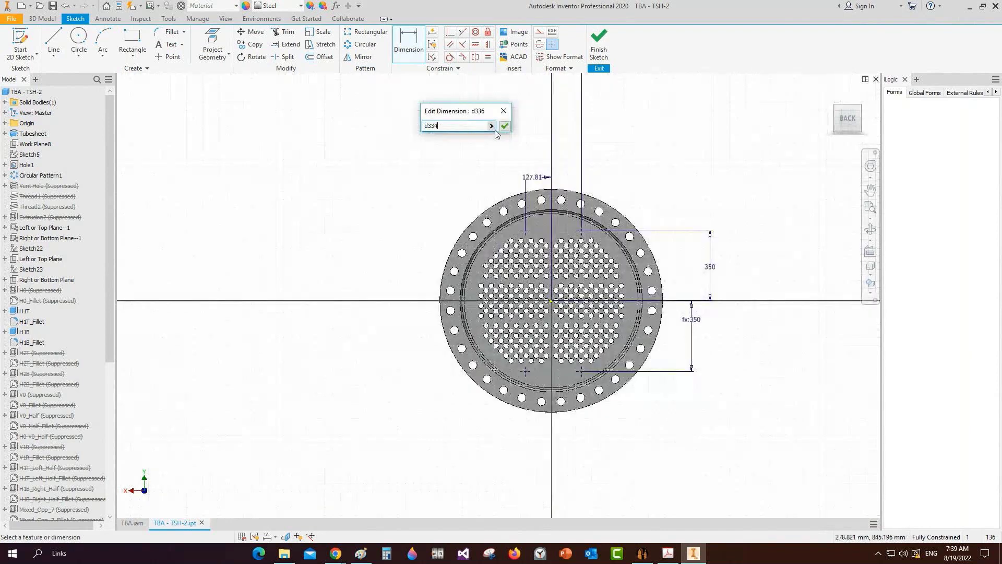
key(Return)
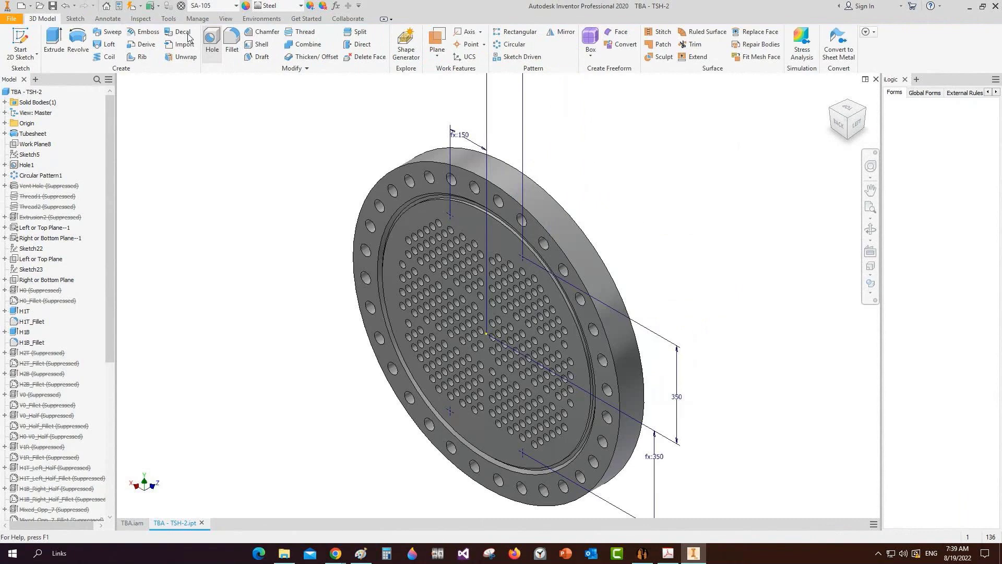
Step: Start a tapped Hole feature on the four sketch points with ISO Metric profile thread, size 14, designation M14x2
click(205, 43)
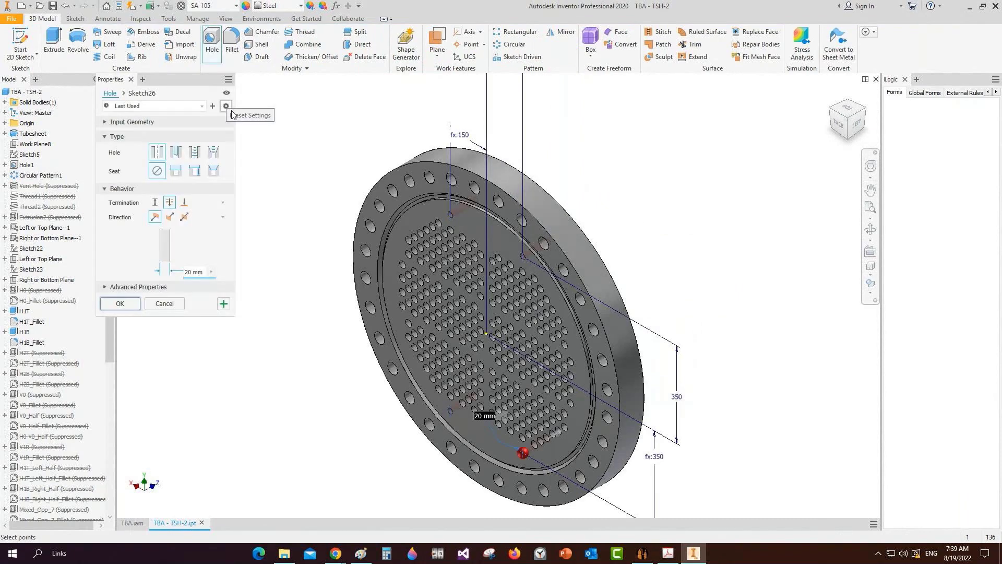
click(195, 152)
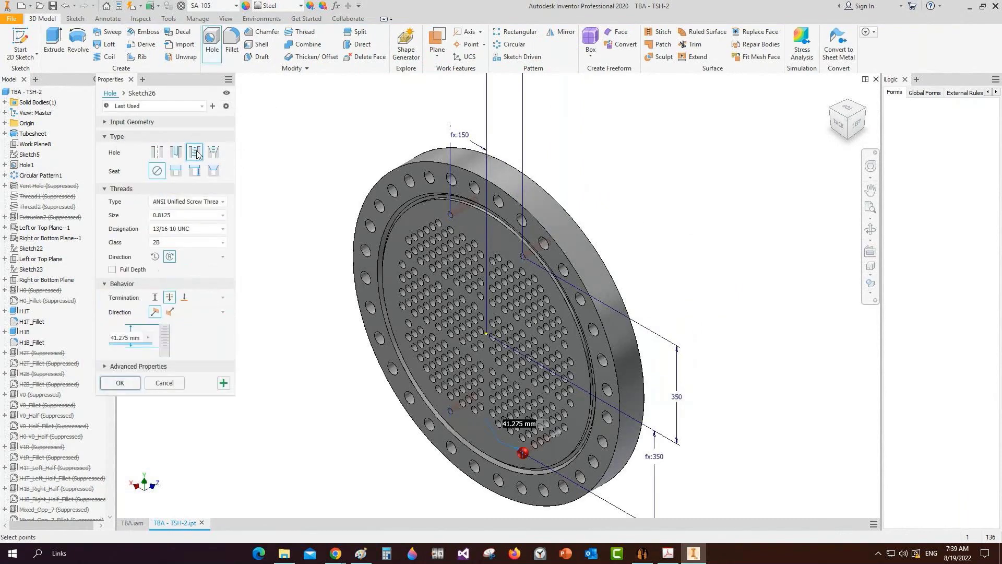
scroll(536, 264, up, 3)
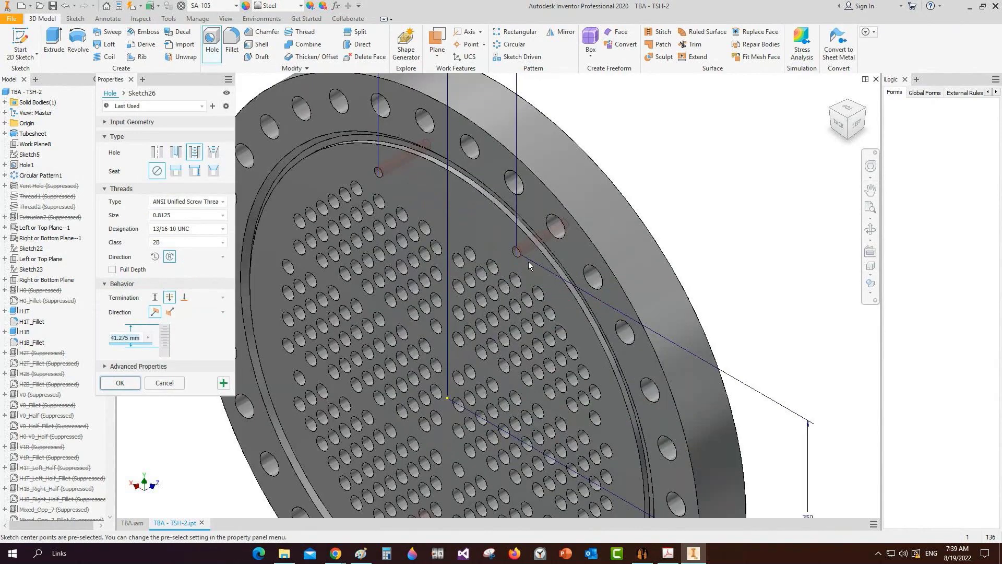
click(172, 202)
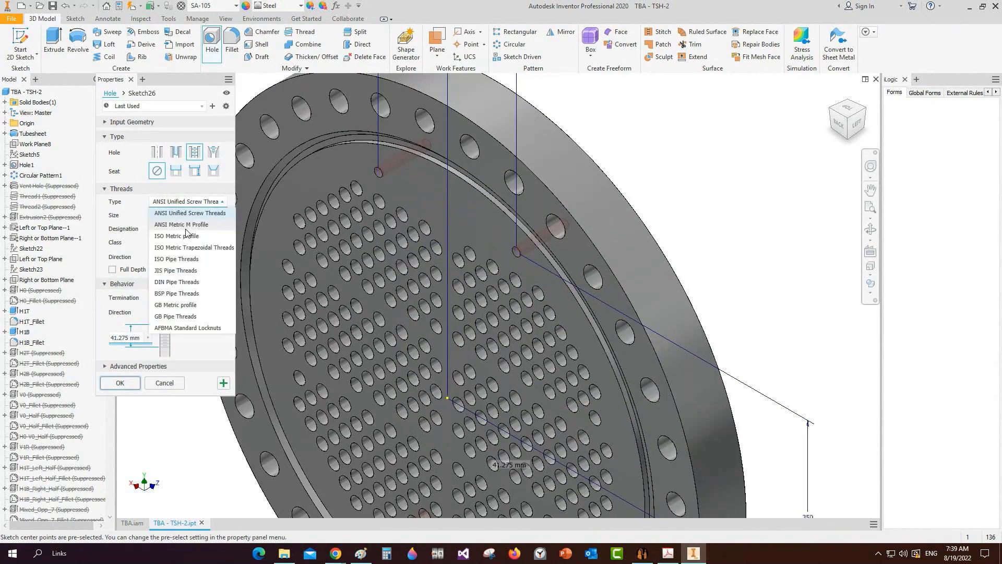
click(186, 236)
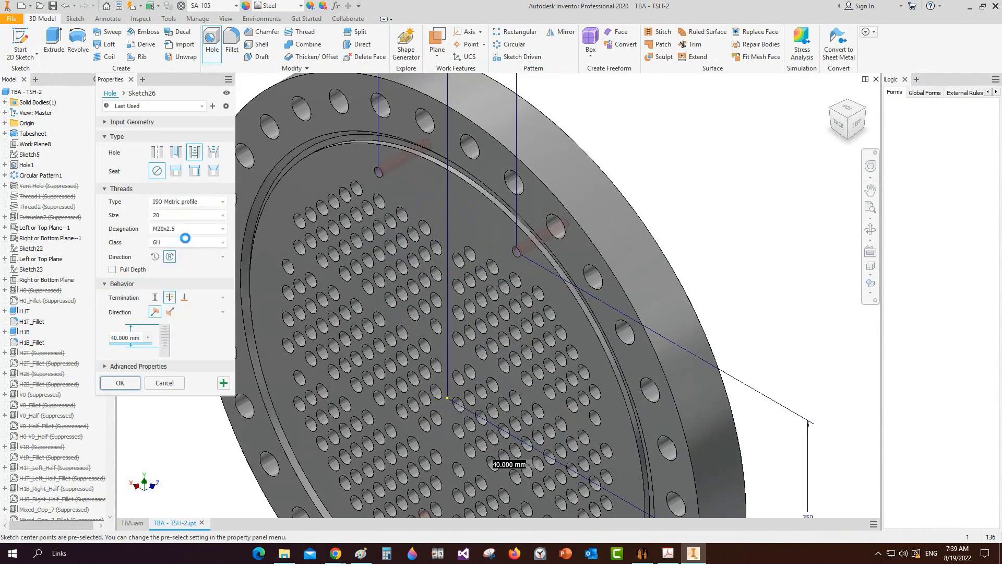
click(174, 216)
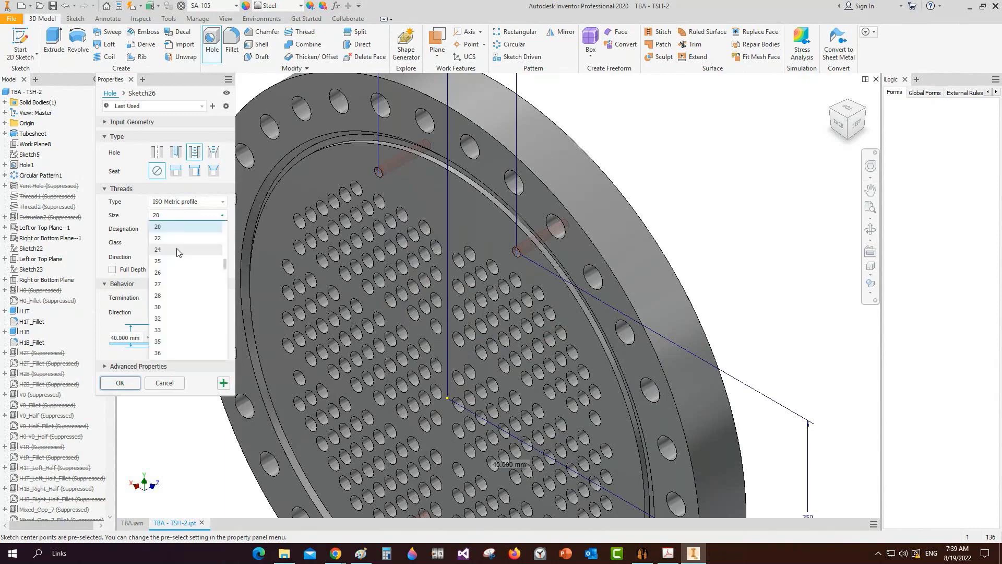
scroll(177, 252, up, 1)
click(169, 228)
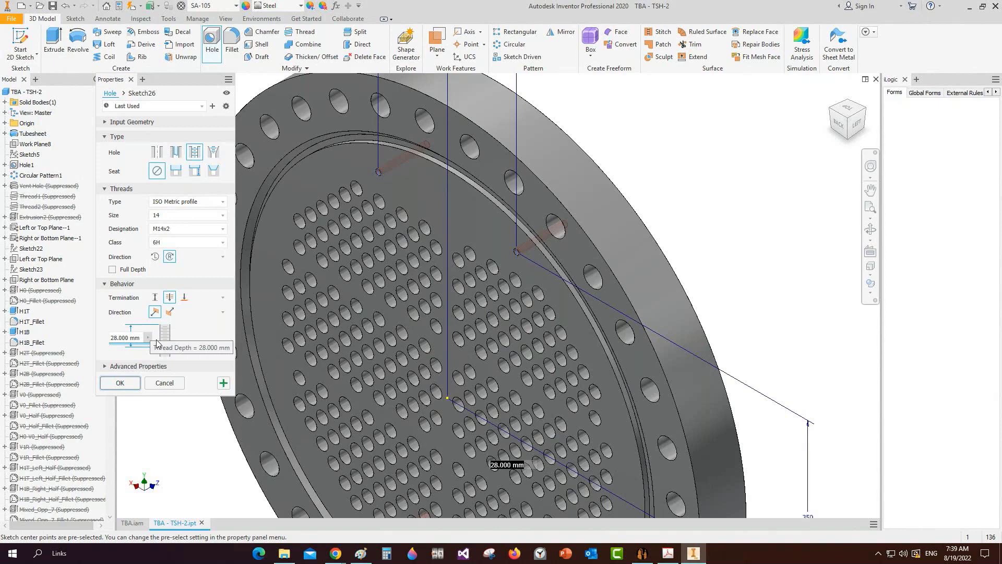
Step: Set the tapped holes to end at a distance, with 40 mm hole depth and 30 mm thread depth, and create them
click(155, 297)
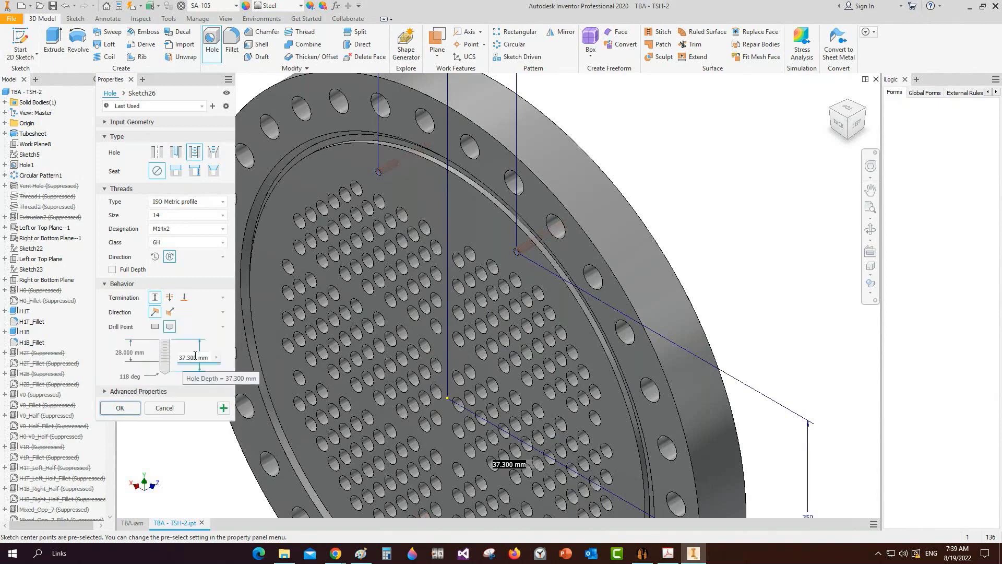
click(211, 361)
text(40)
click(130, 353)
text(30)
click(122, 409)
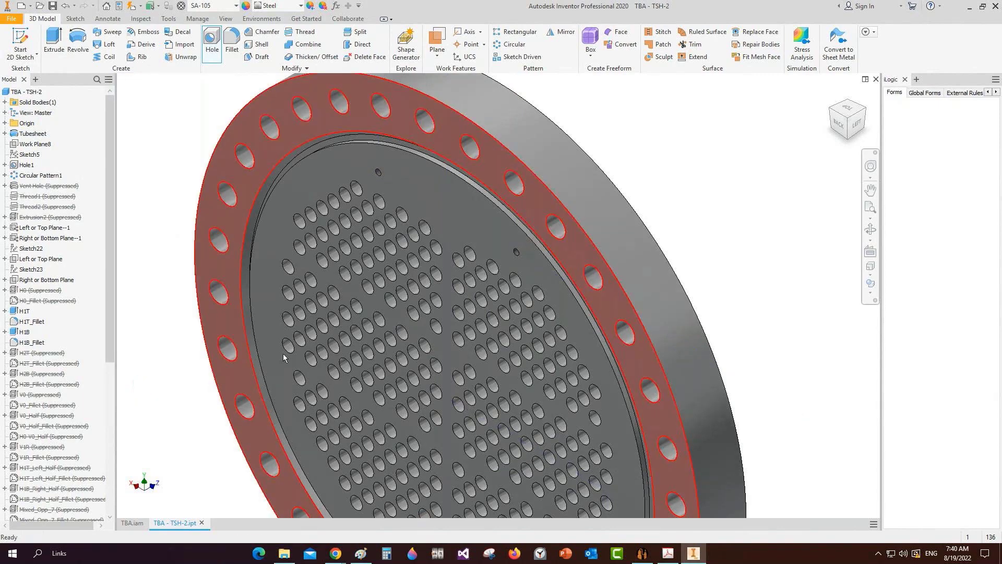
Step: Examine the tapped tie rod holes on the tubesheet's face
scroll(283, 352, down, 5)
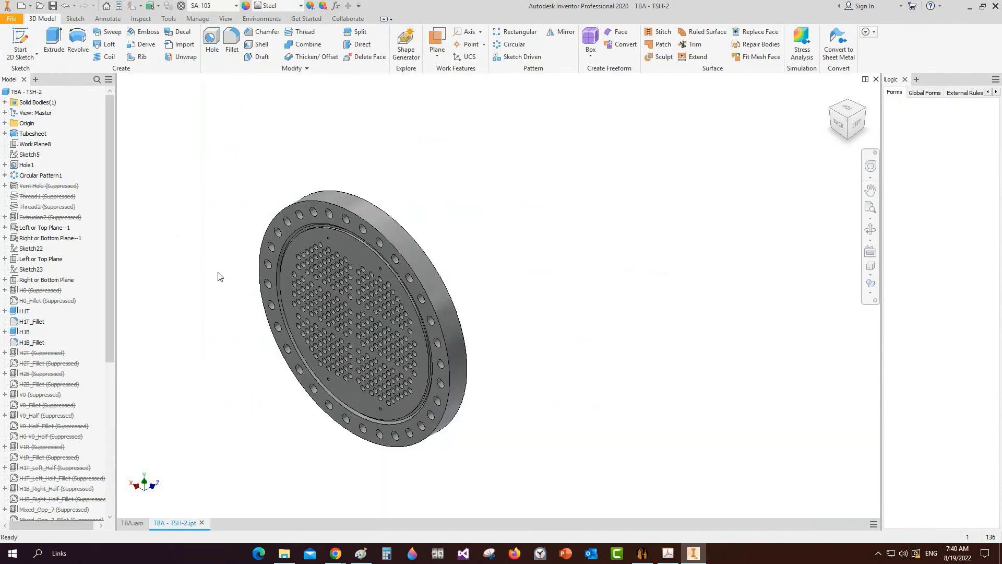
scroll(219, 276, up, 1)
scroll(221, 282, up, 1)
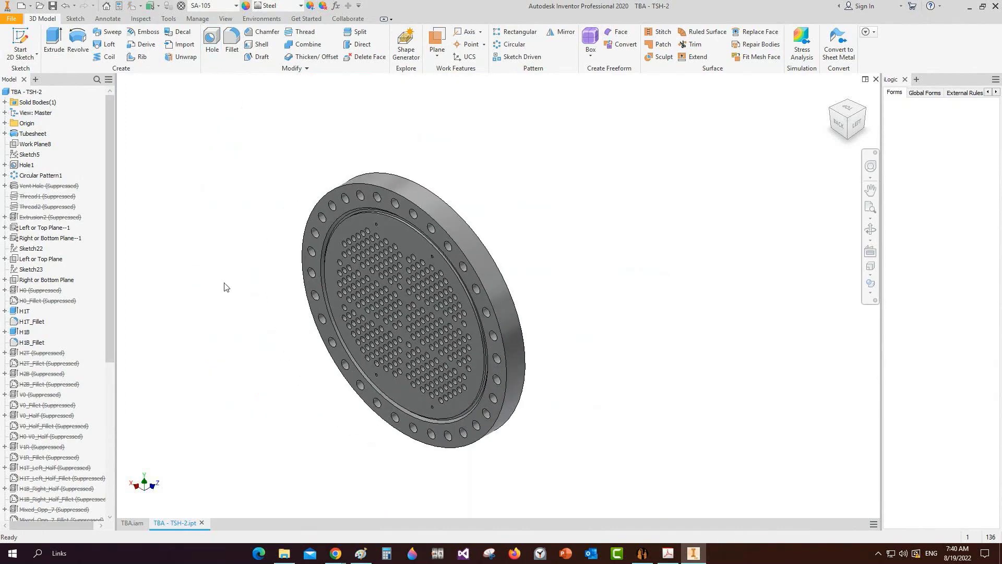
scroll(481, 217, up, 3)
scroll(372, 173, up, 2)
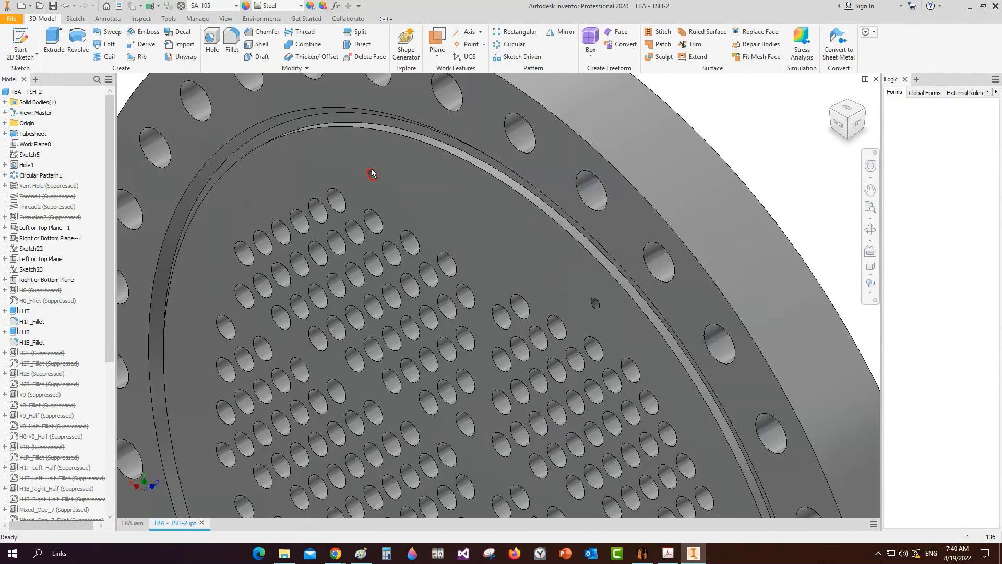
key(F4)
scroll(590, 263, down, 2)
mouse_move(588, 247)
shift+middle_down()
mouse_move(591, 263)
mouse_move(612, 241)
mouse_move(609, 255)
mouse_move(569, 240)
mouse_move(747, 133)
shift+middle_up()
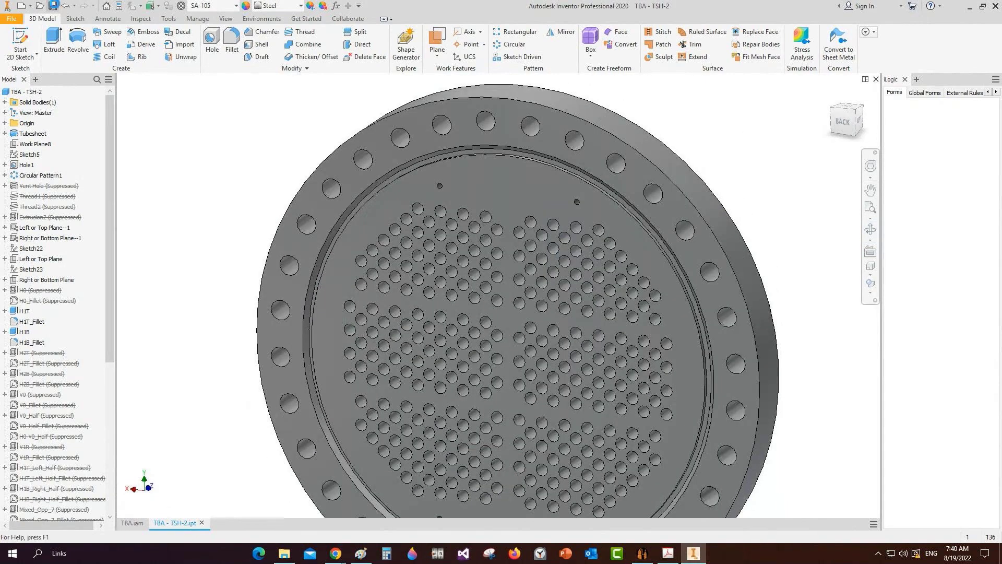
Step: Close the tubesheet part and open the TBA - B4 baffle part through its subassembly in TBA.iam
click(201, 522)
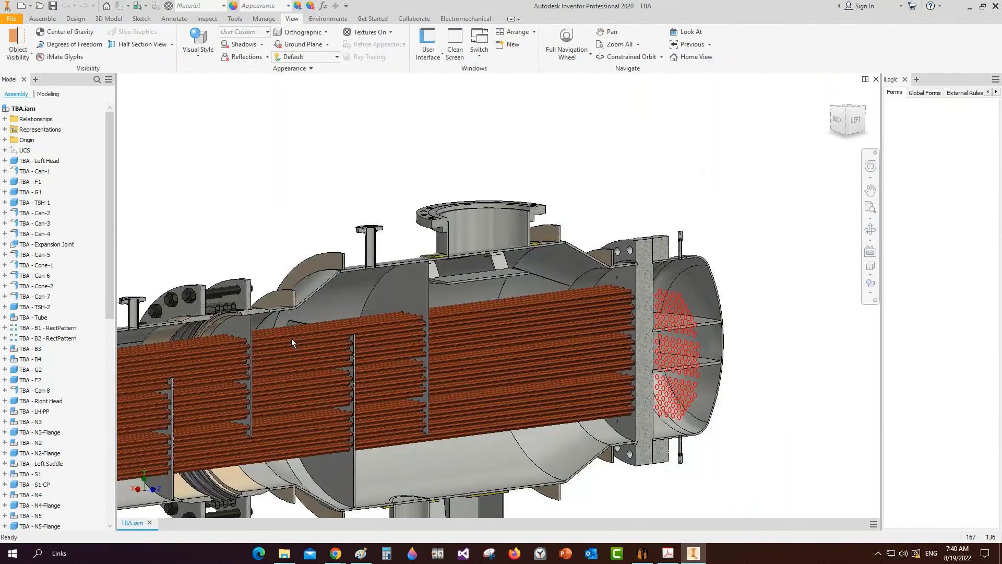
right_click(427, 201)
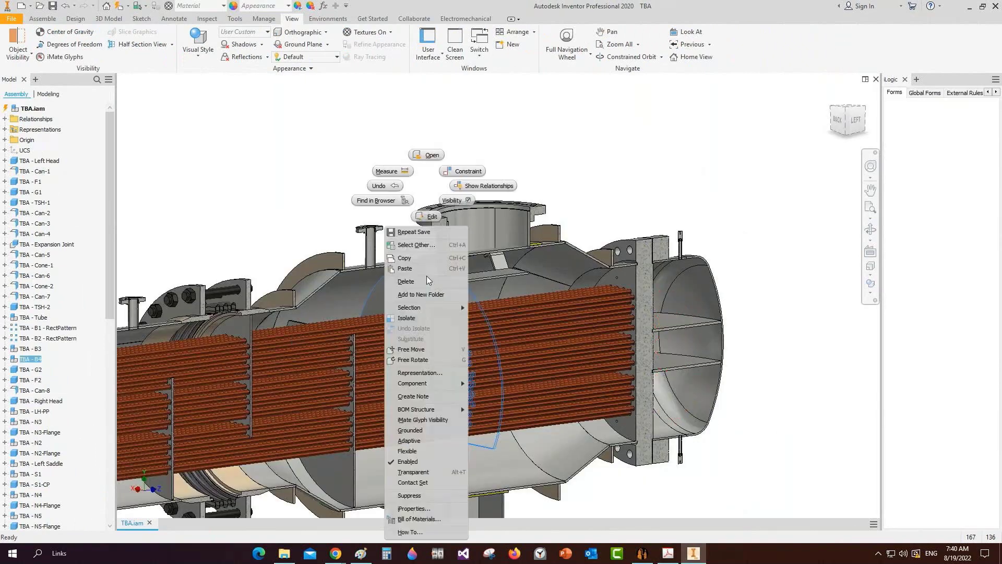
click(430, 157)
right_click(34, 160)
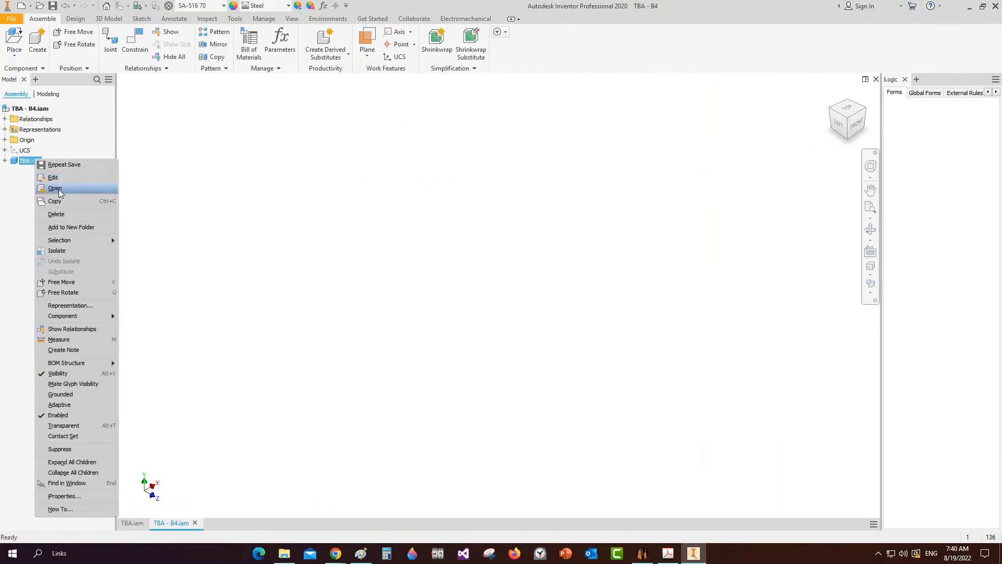
click(57, 189)
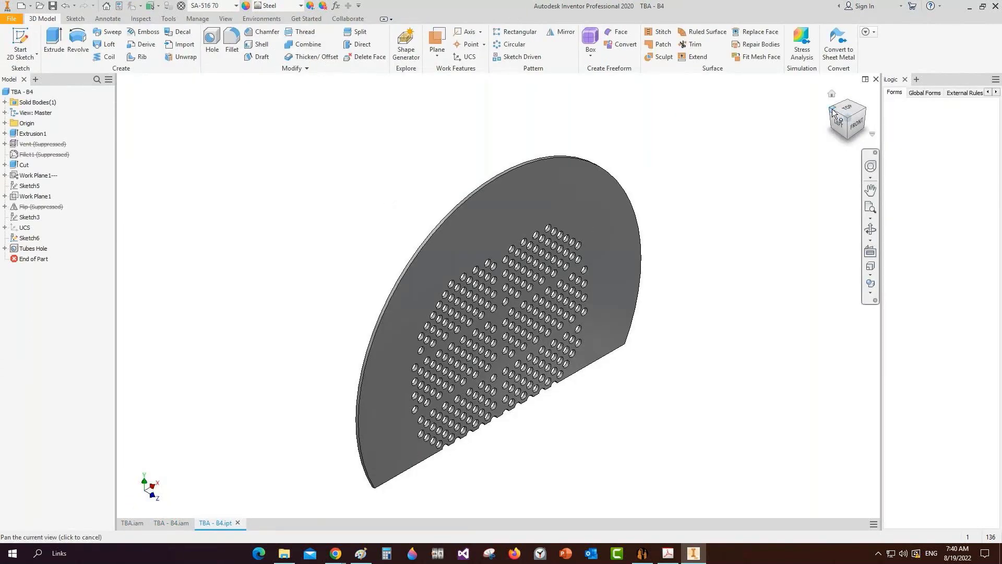
Step: Start a sketch on the baffle's back face and place two points above the tube holes, one on each side of center
click(833, 113)
click(517, 245)
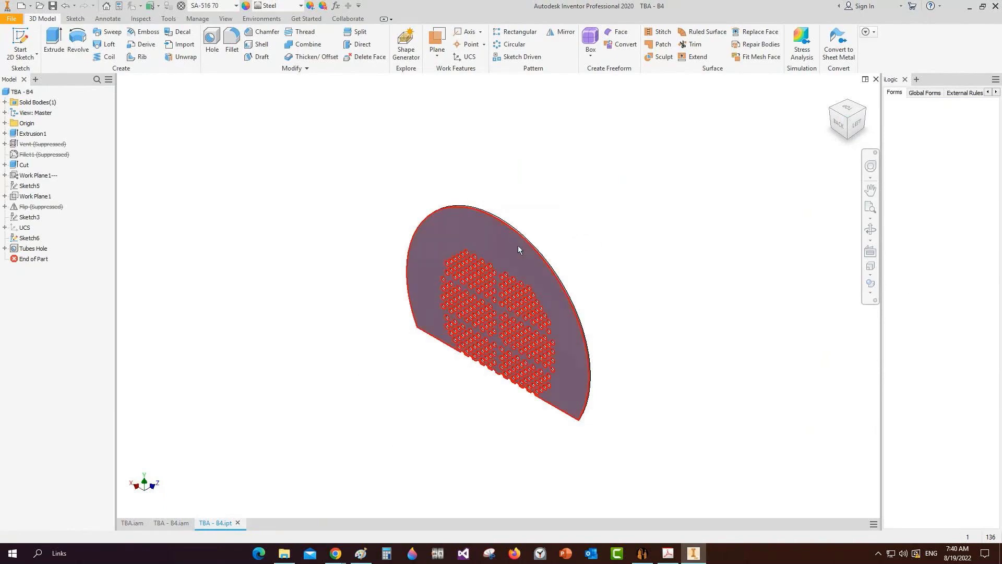
key(s)
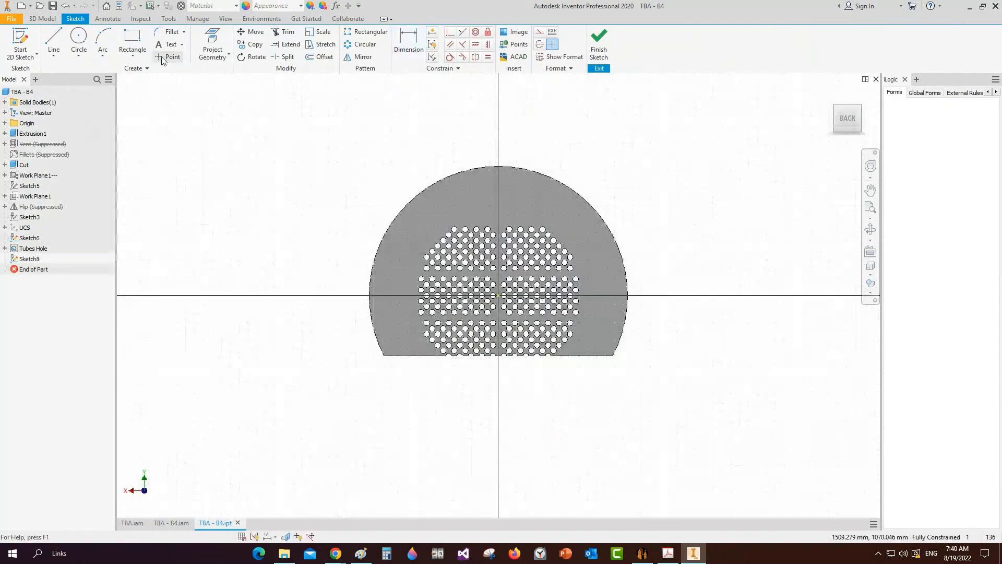
click(170, 57)
click(539, 202)
click(475, 202)
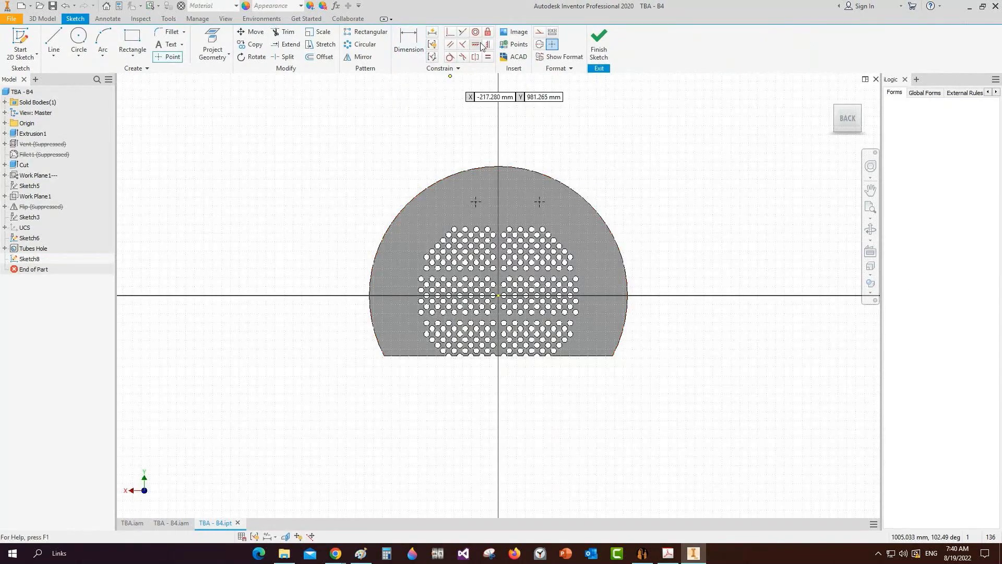
Step: Constrain the two baffle sketch points to align horizontally
click(481, 46)
click(477, 203)
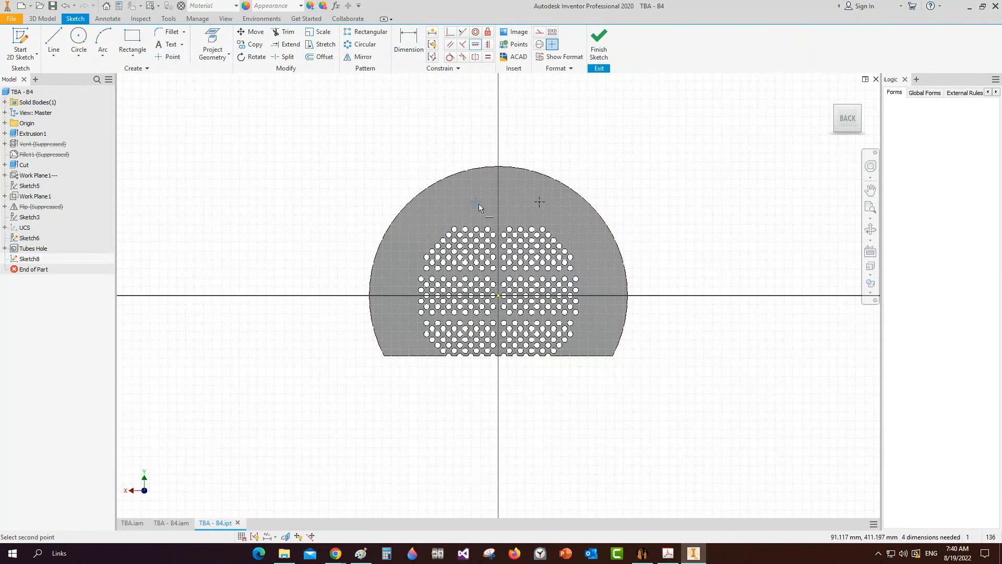
click(539, 202)
key(Escape)
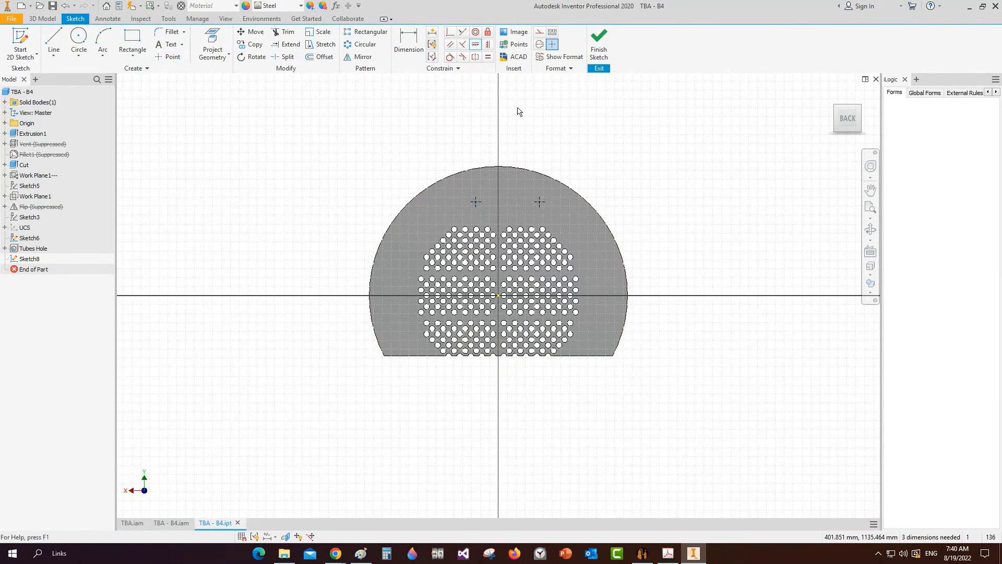
Step: Dimension the right sketch point 350 mm vertically from the baffle's center
key(d)
click(536, 293)
click(595, 259)
text(3)
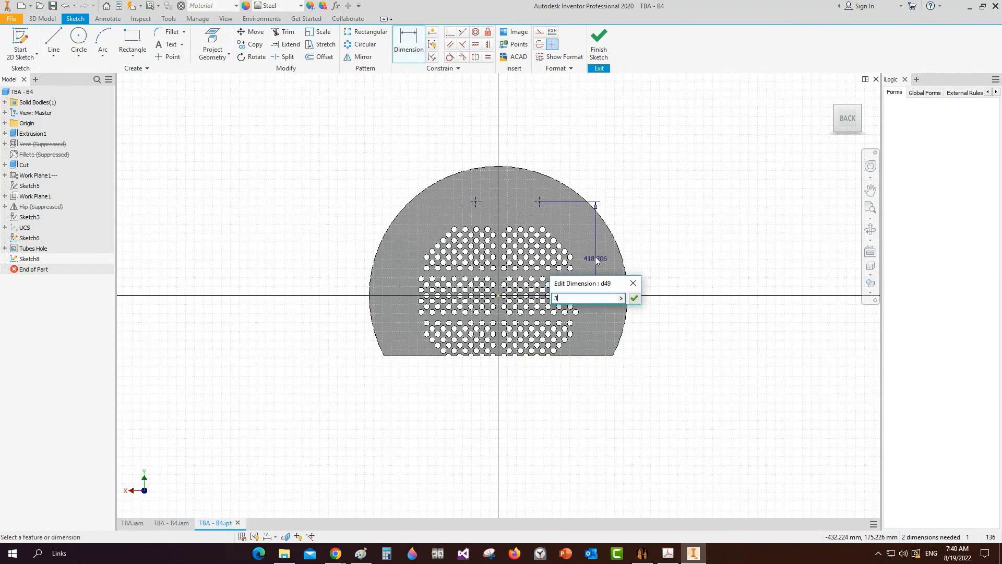
text(50)
key(Return)
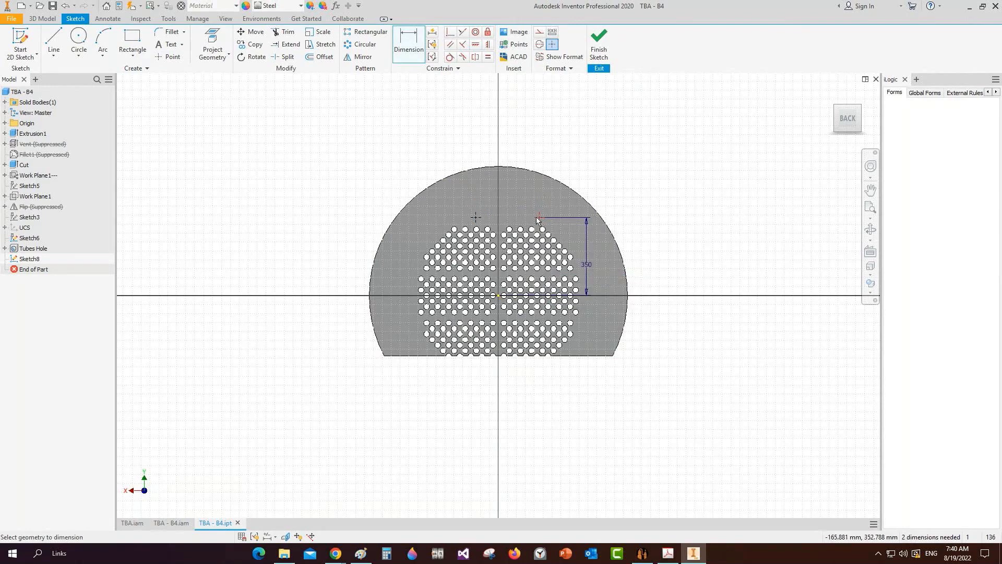
Step: Dimension the right sketch point 150 mm horizontally from the baffle's center
click(538, 218)
click(526, 204)
text(150)
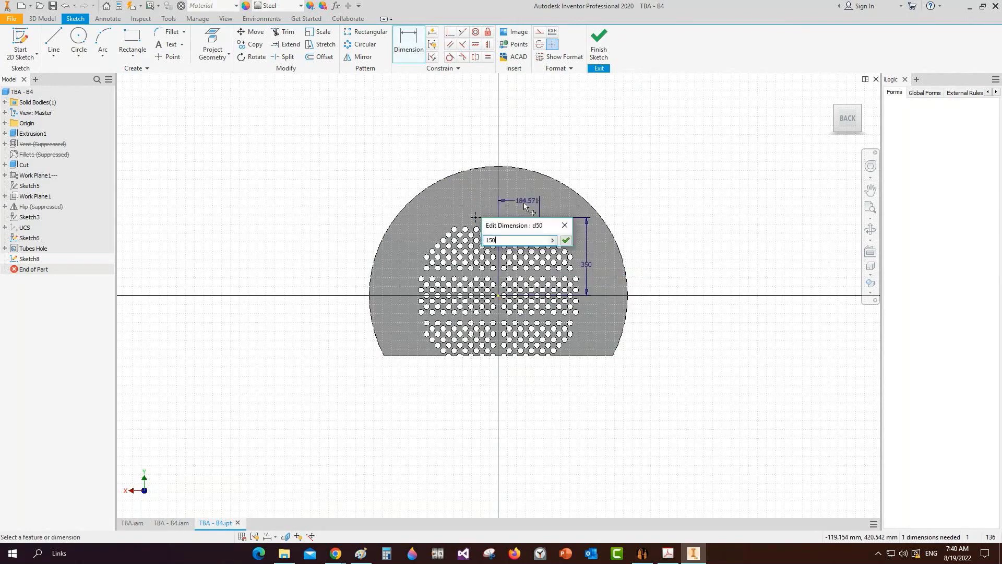
key(Return)
Step: Dimension the left sketch point horizontally from the baffle's center with the value linked to d50, and finish the sketch
click(475, 217)
click(483, 190)
text(d50)
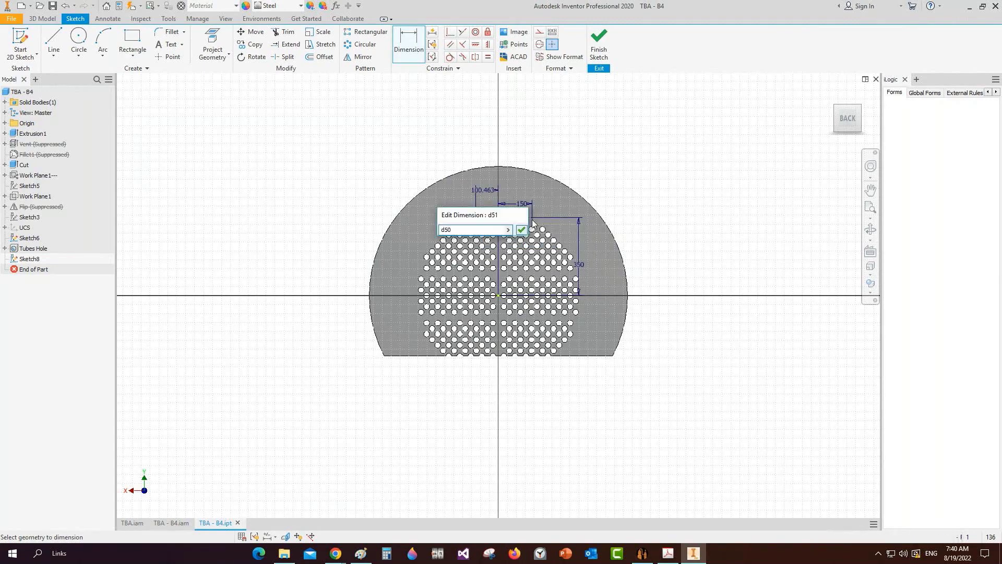
key(Return)
click(599, 44)
Step: Cut simple 20 mm through-all holes without a seat at the two sketch points on the TBA - B4 baffle
click(220, 41)
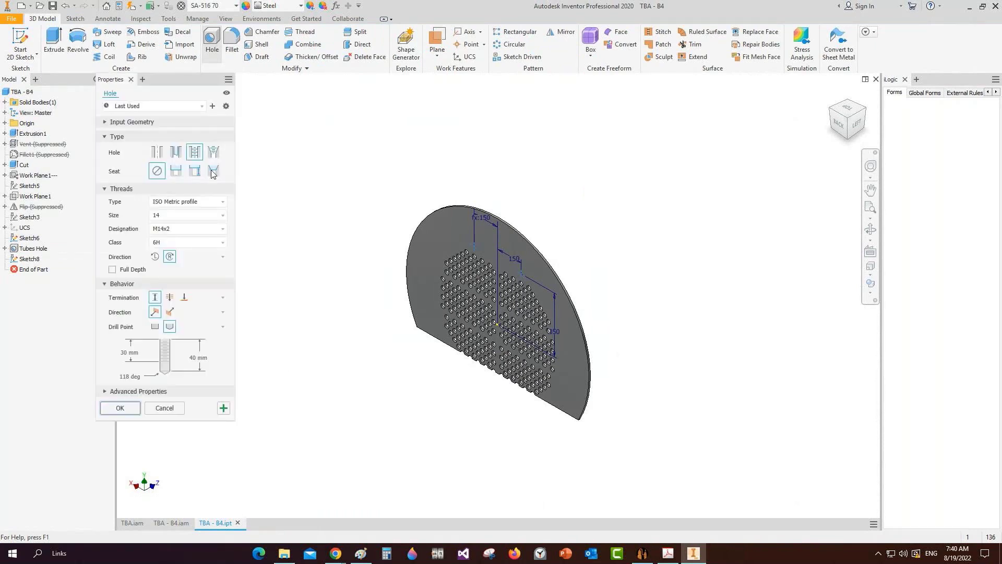
click(156, 152)
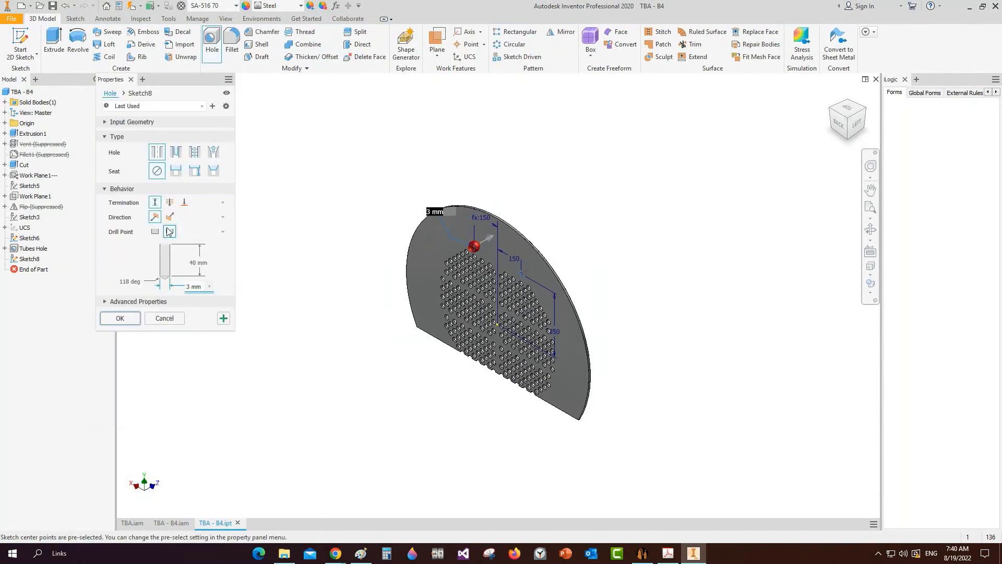
click(170, 202)
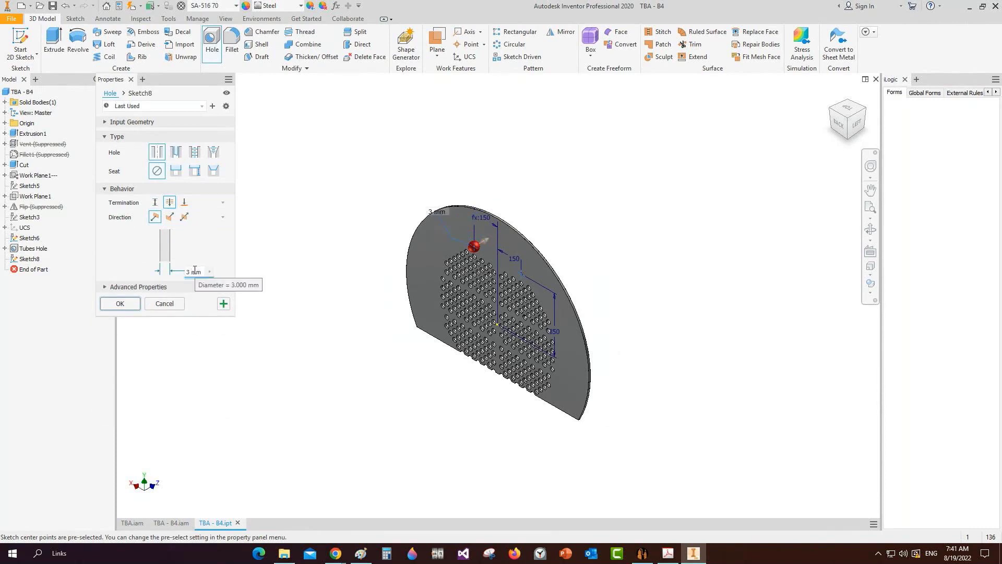
drag(192, 271, 176, 272)
text(20)
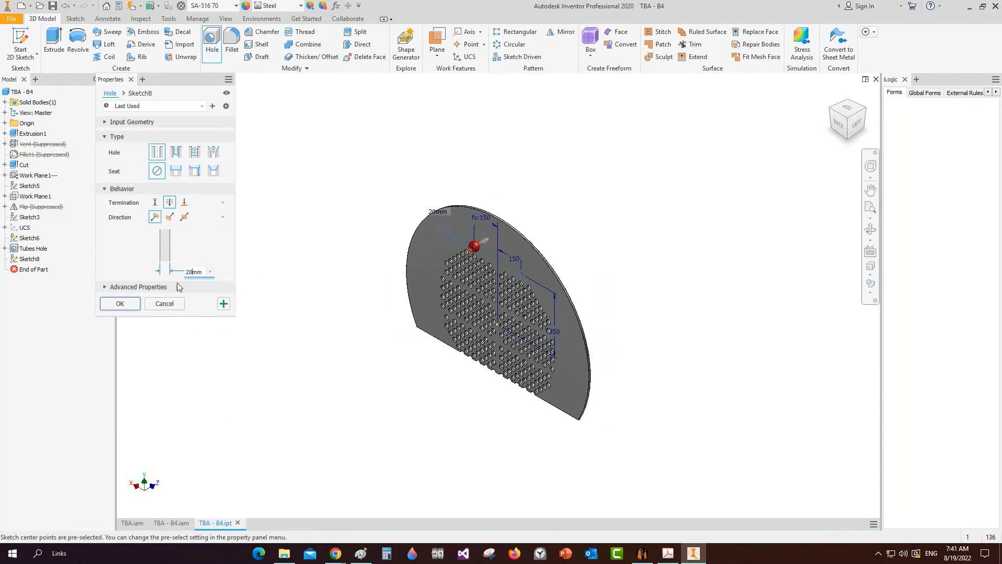
click(124, 305)
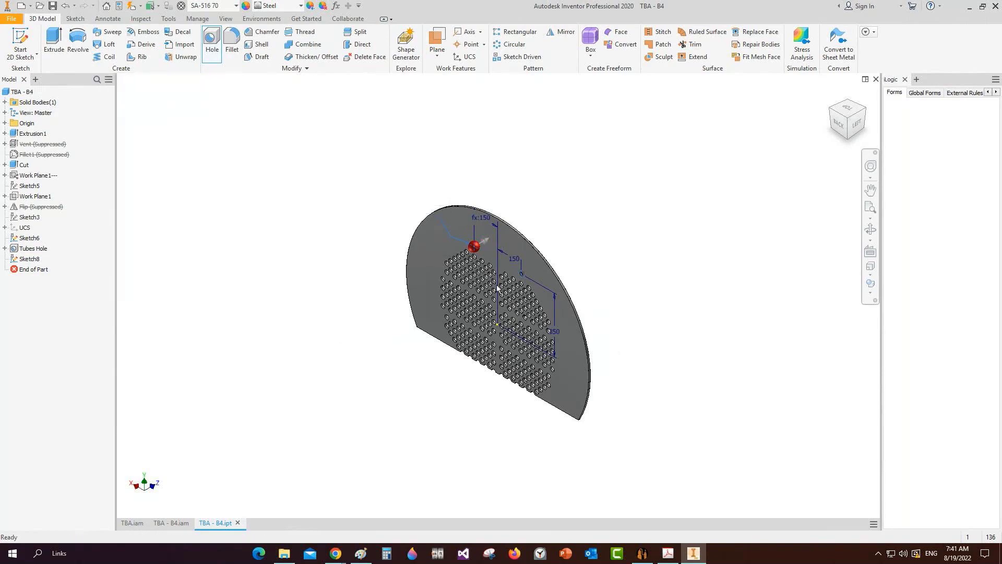
scroll(532, 273, down, 3)
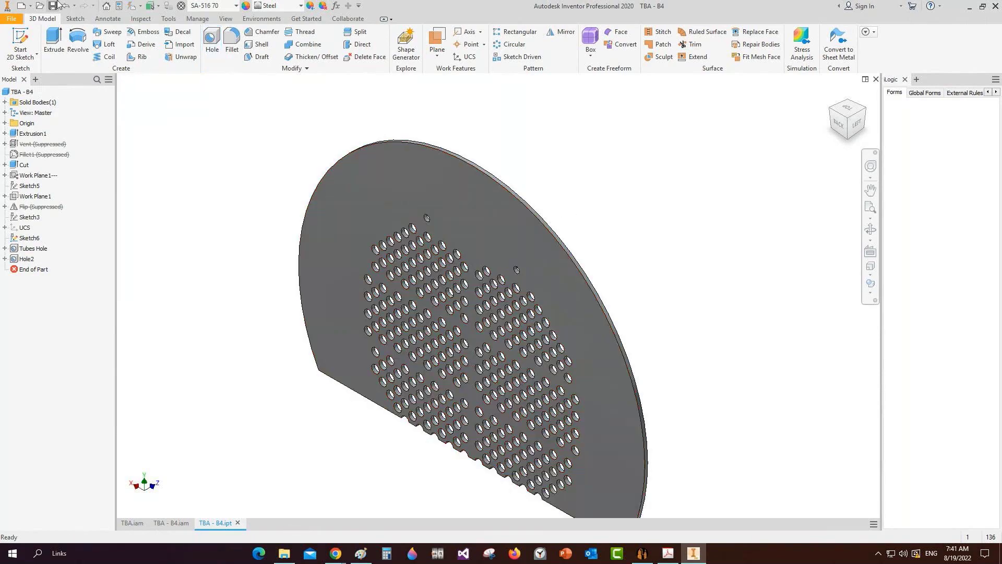
Step: Return to the main TBA assembly and open the TBA - B3 baffle part
click(876, 79)
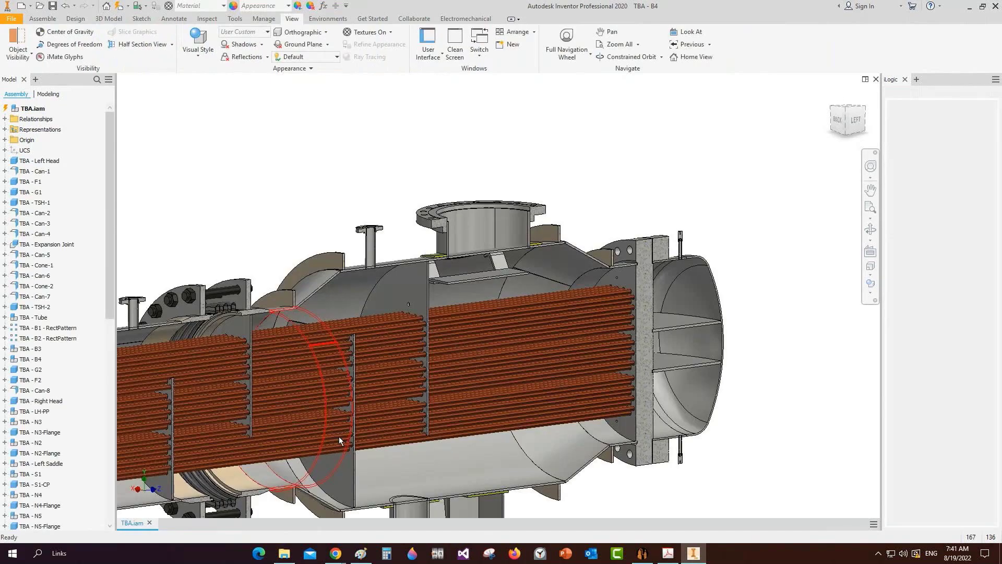
click(5, 349)
right_click(46, 405)
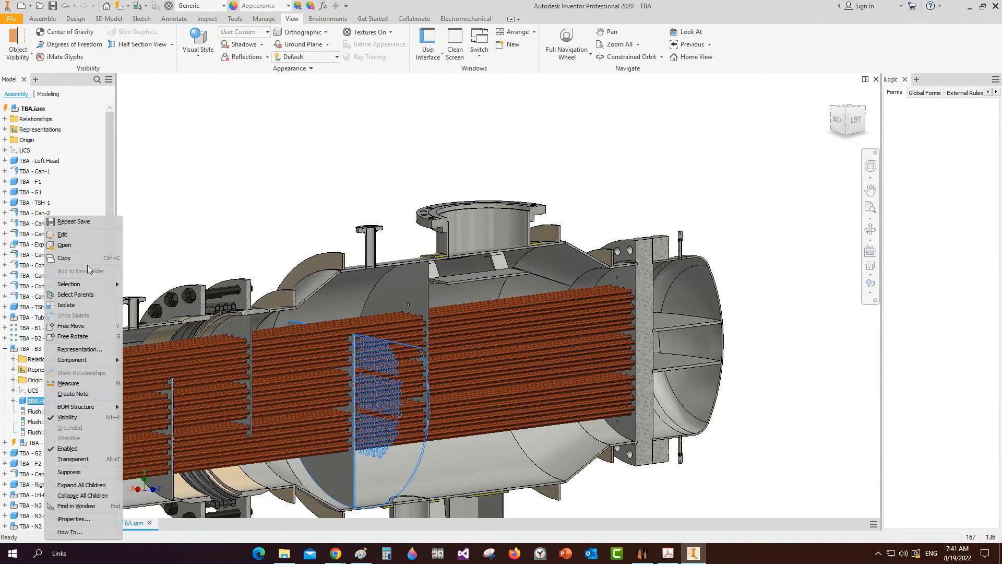
click(86, 264)
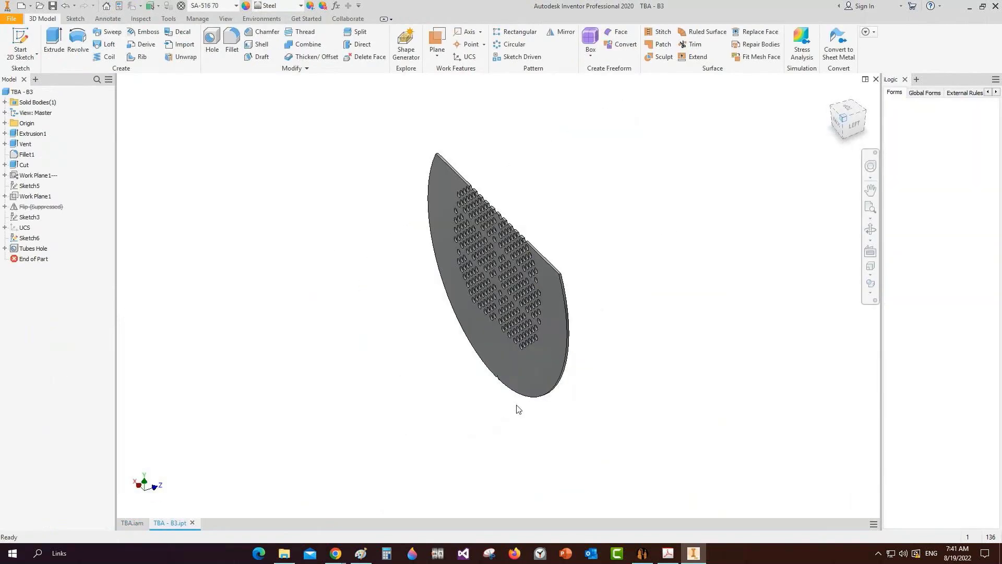
Step: Start a sketch on the TBA - B3 baffle face and place two points side by side below the tube holes
click(530, 357)
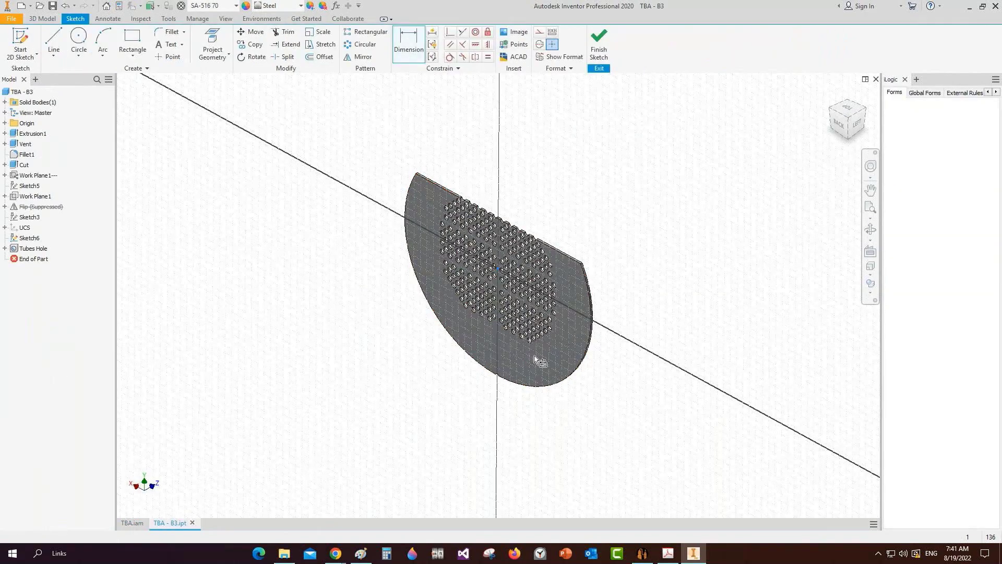
key(c)
click(457, 387)
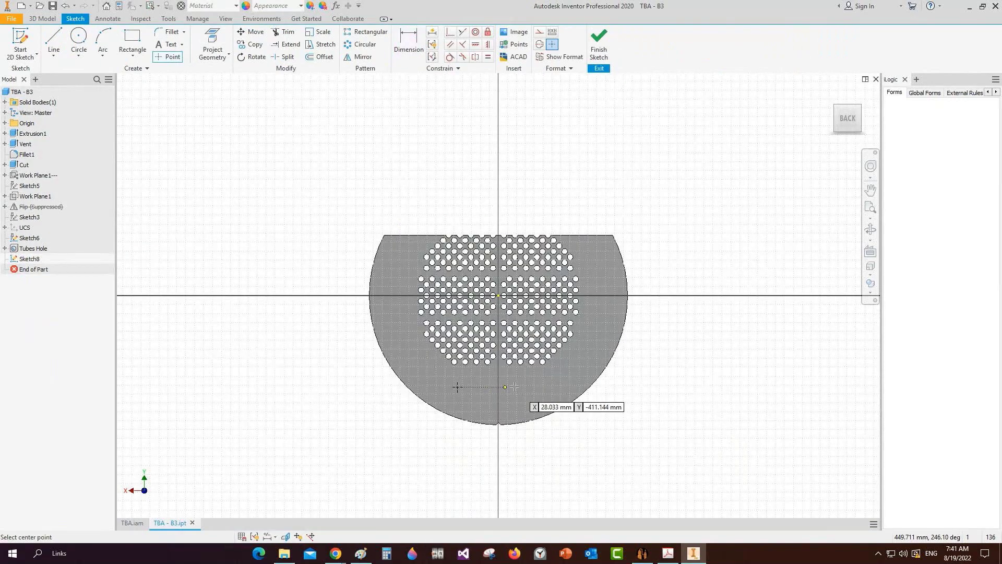
click(533, 390)
Step: Dimension the right sketch point 350 mm vertically from the center of the TBA - B3 baffle
key(d)
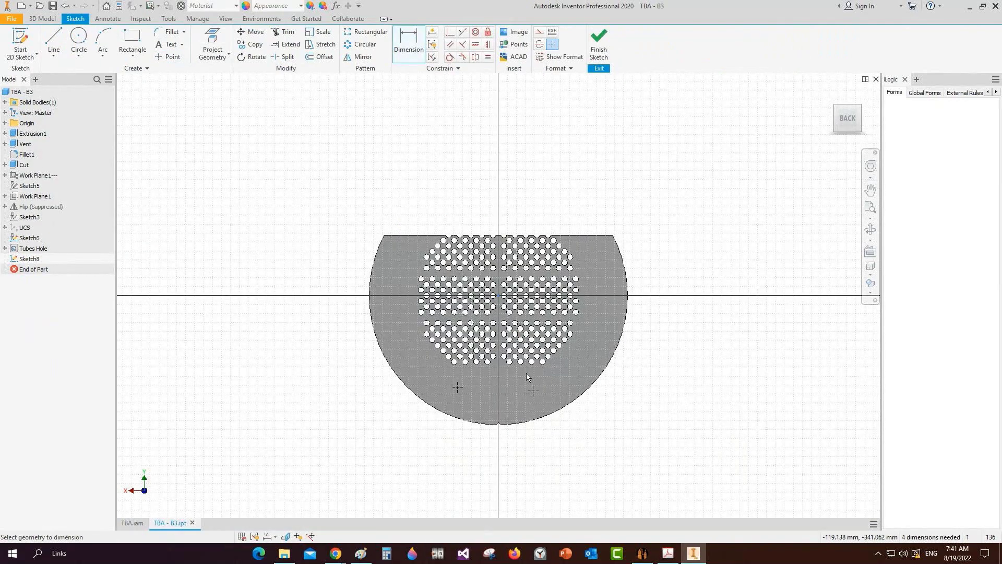
click(532, 390)
click(498, 295)
click(676, 328)
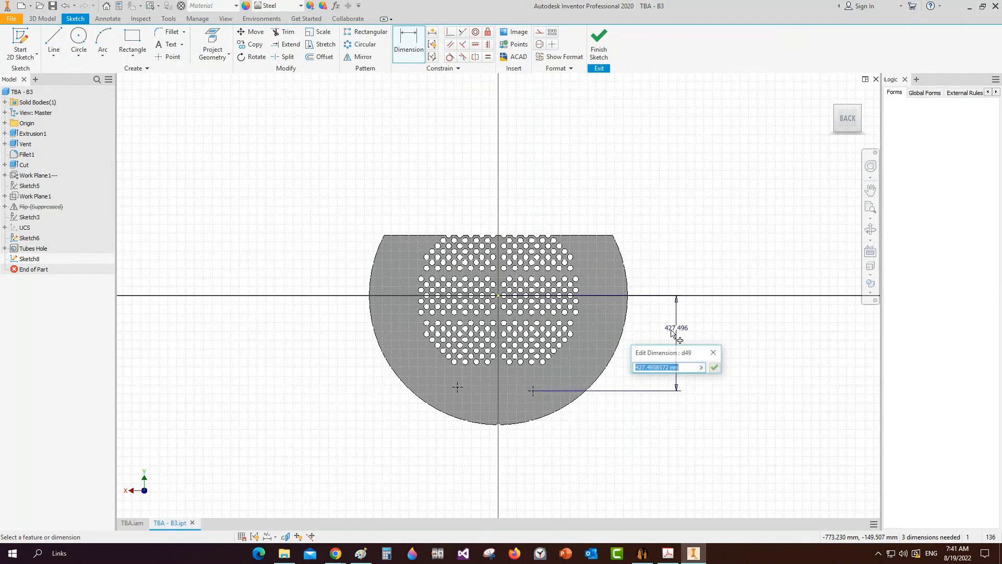
text(32)
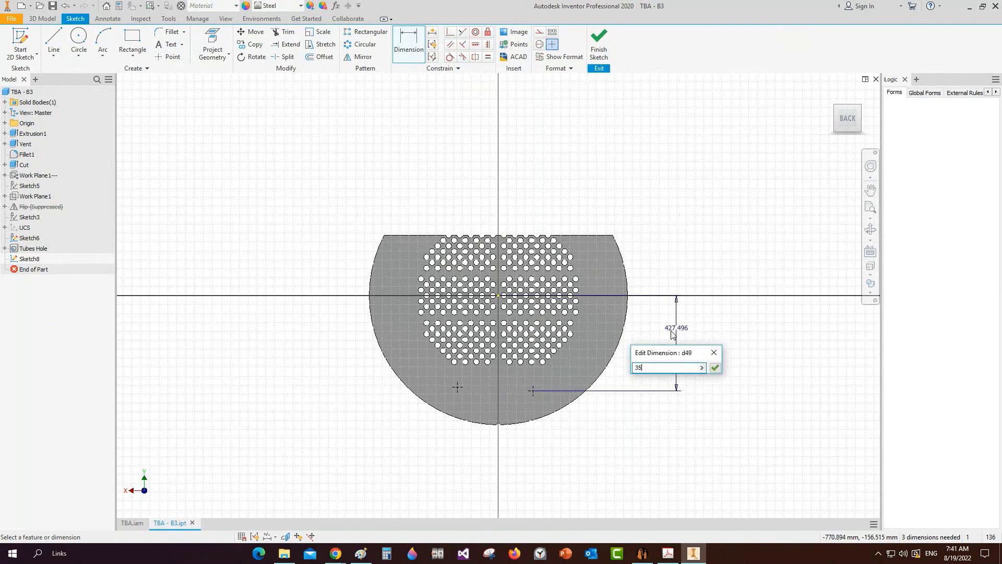
text(0)
click(715, 368)
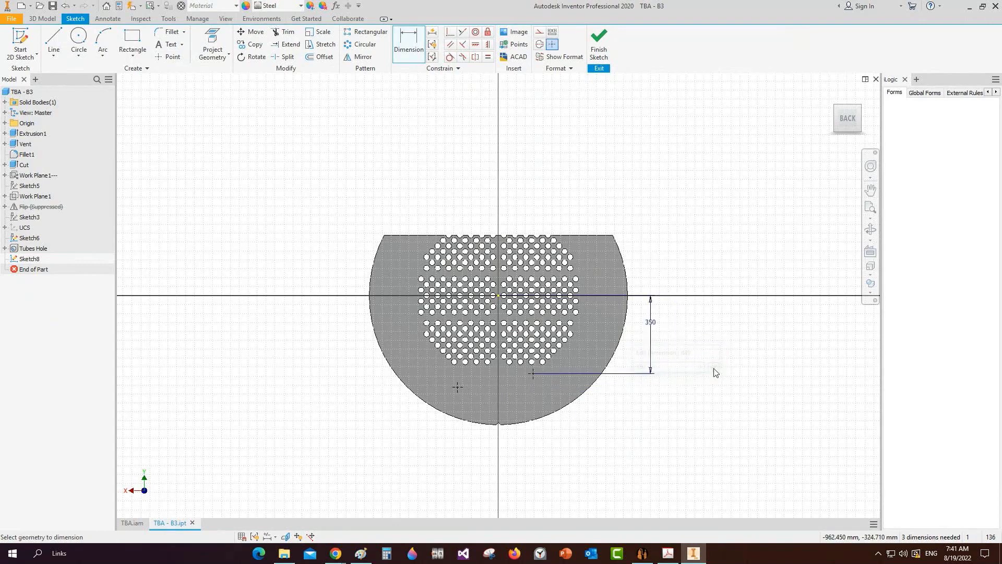
Step: Align the two sketch points horizontally and dimension the right point 150 mm horizontally from the baffle's center
key(minus)
click(531, 373)
key(d)
click(532, 374)
click(499, 295)
click(523, 393)
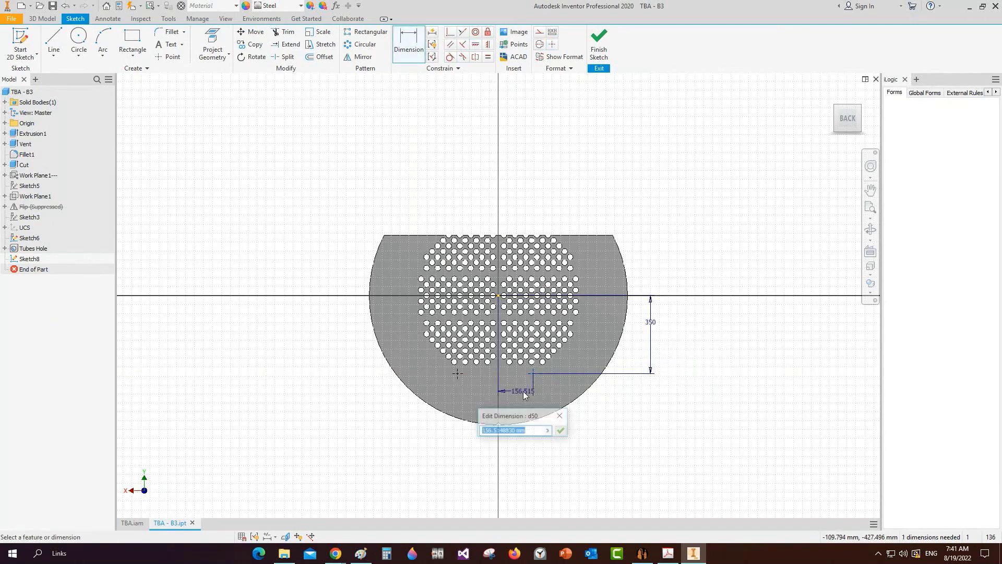
text(1)
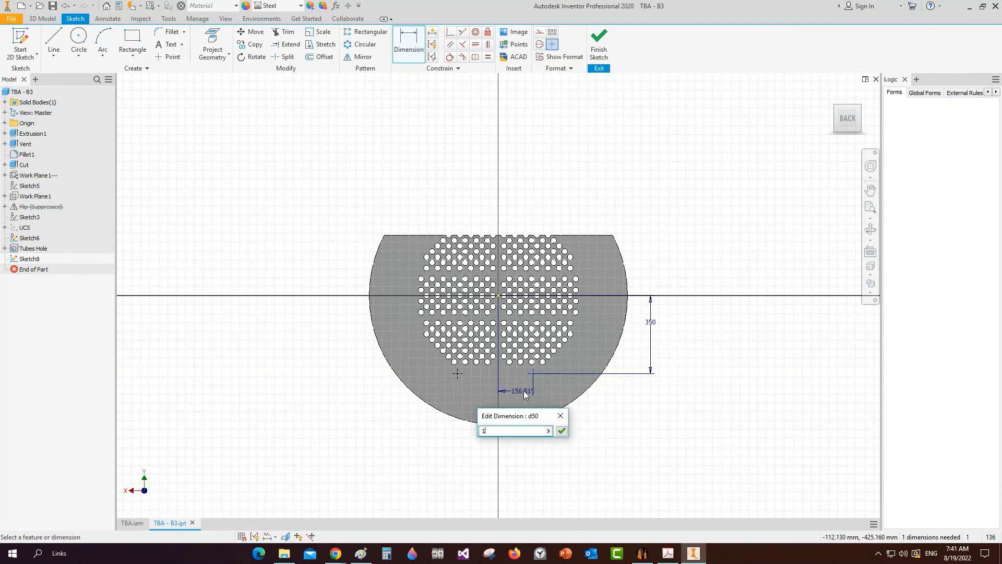
text(50)
key(Return)
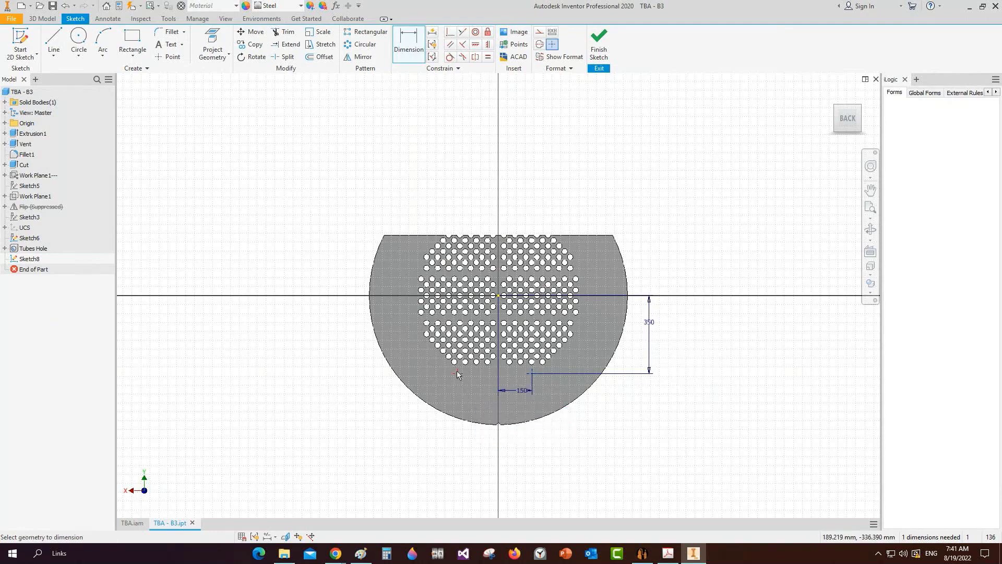
Step: Dimension the left sketch point horizontally from the baffle's center, linked to the right point's 150 mm dimension, and finish the sketch
click(499, 297)
click(472, 399)
click(517, 391)
key(Return)
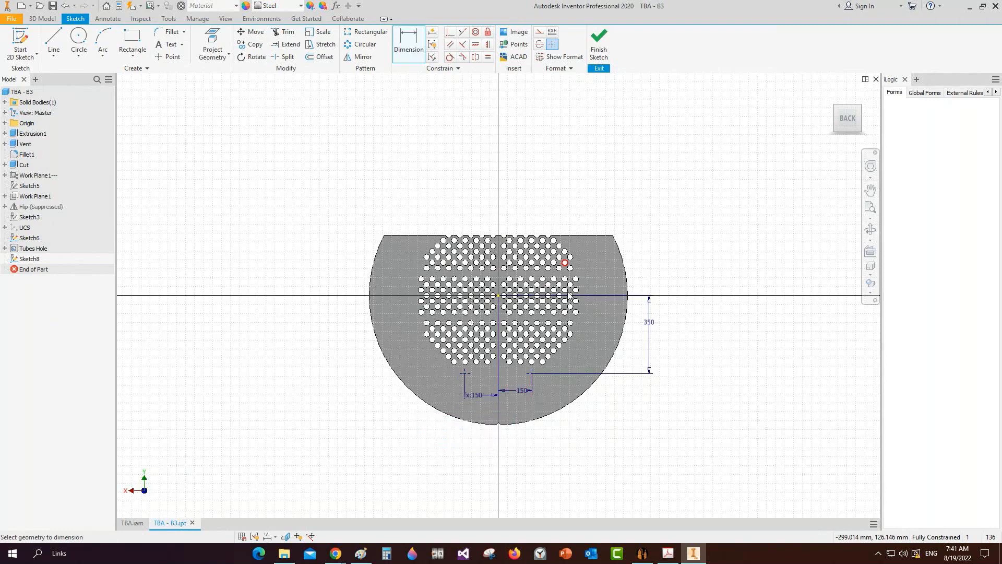
scroll(510, 376, up, 2)
click(598, 45)
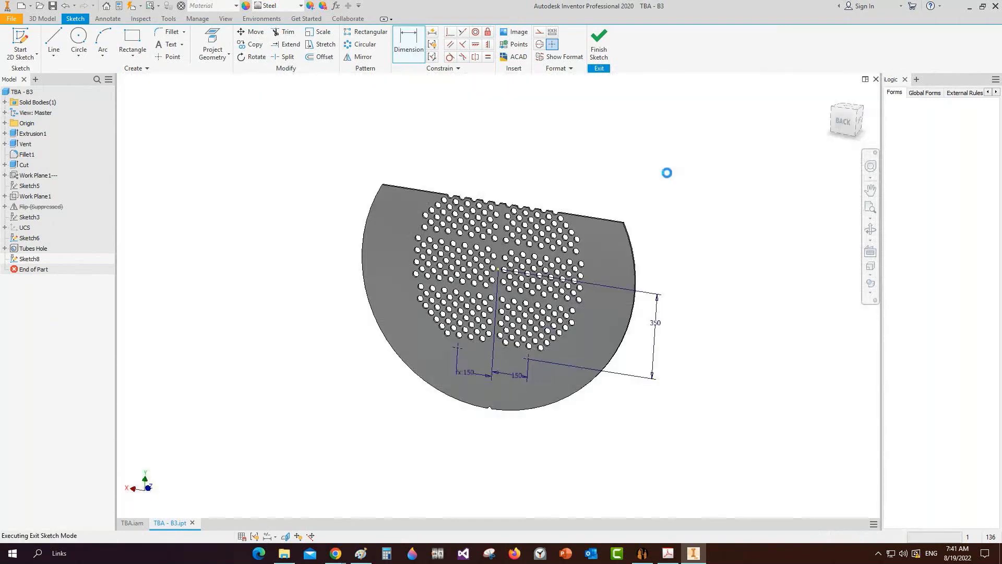
Step: Cut simple 20 mm through-all holes at the two TBA - B3 sketch points and return to the main TBA assembly
click(212, 47)
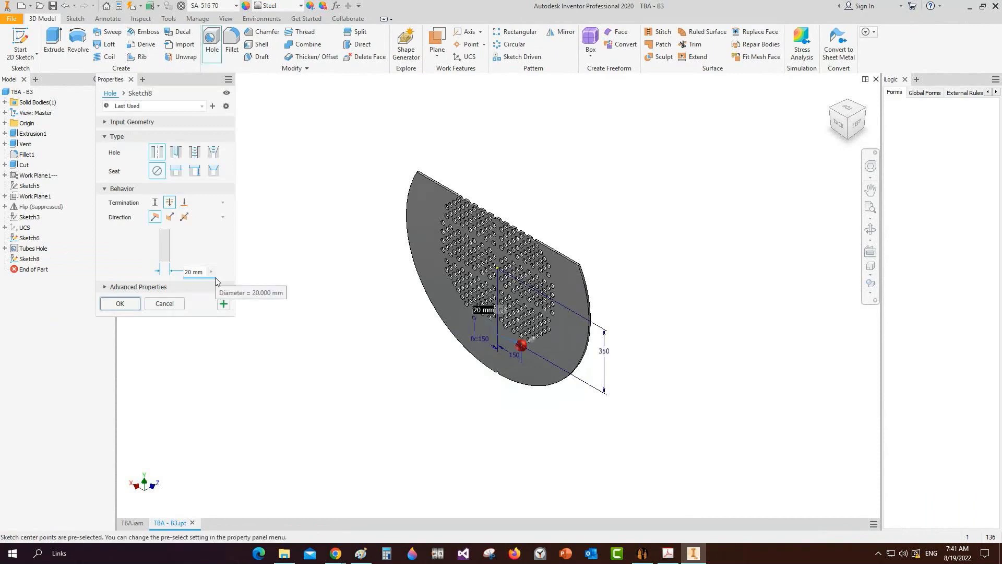
click(177, 303)
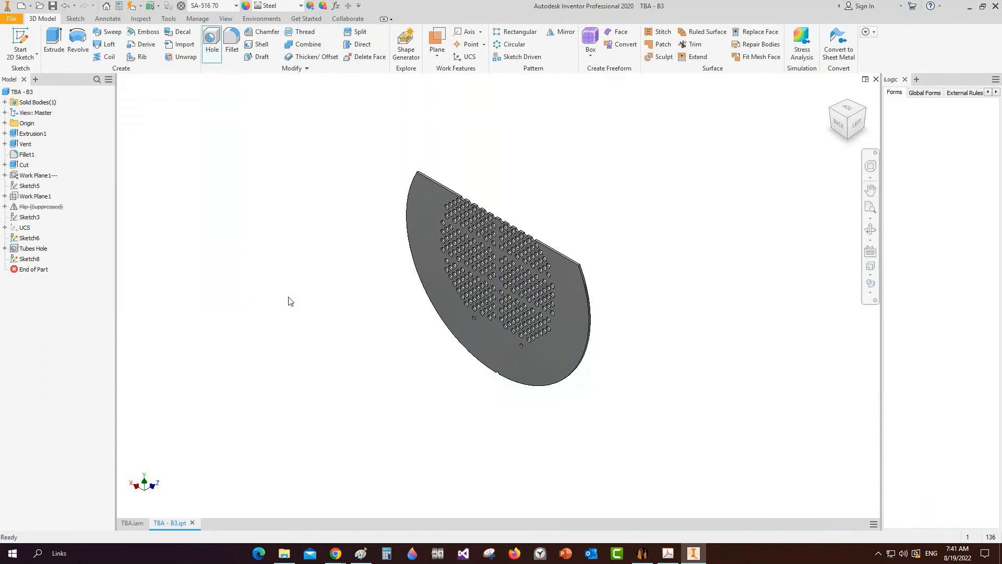
scroll(525, 346, up, 3)
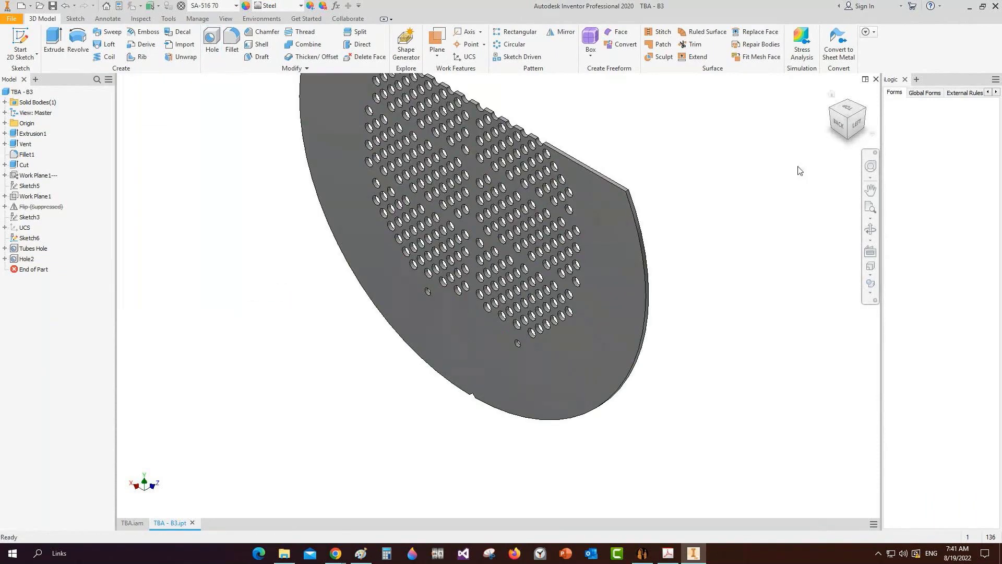
click(875, 79)
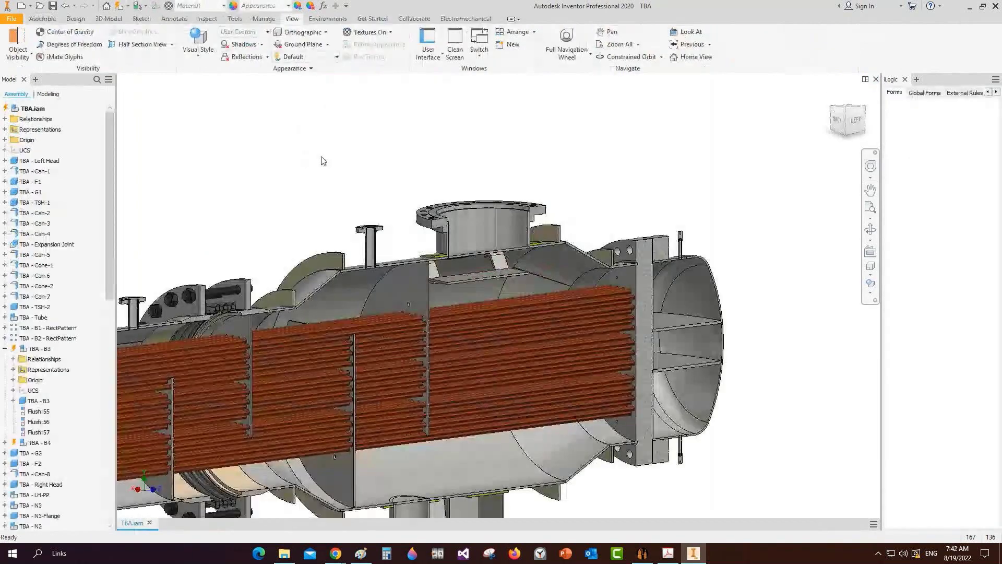
Step: End the lengthwise section view of the heat exchanger
scroll(318, 166, down, 3)
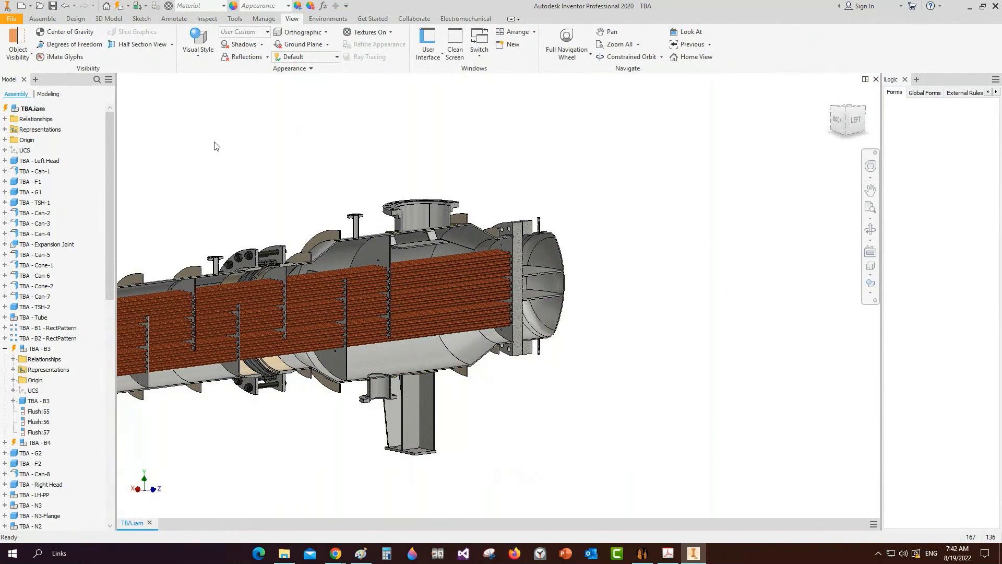
click(172, 45)
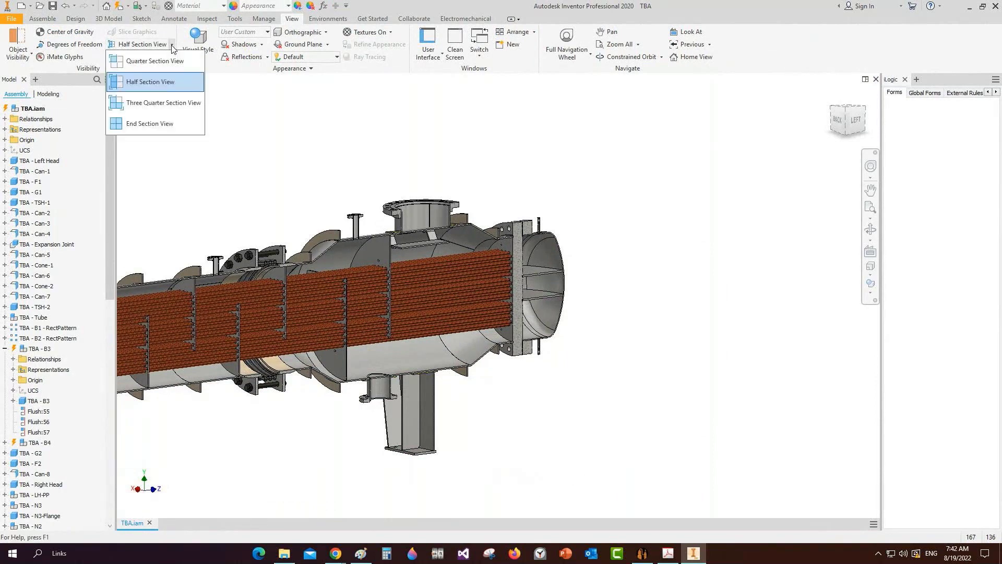
click(233, 124)
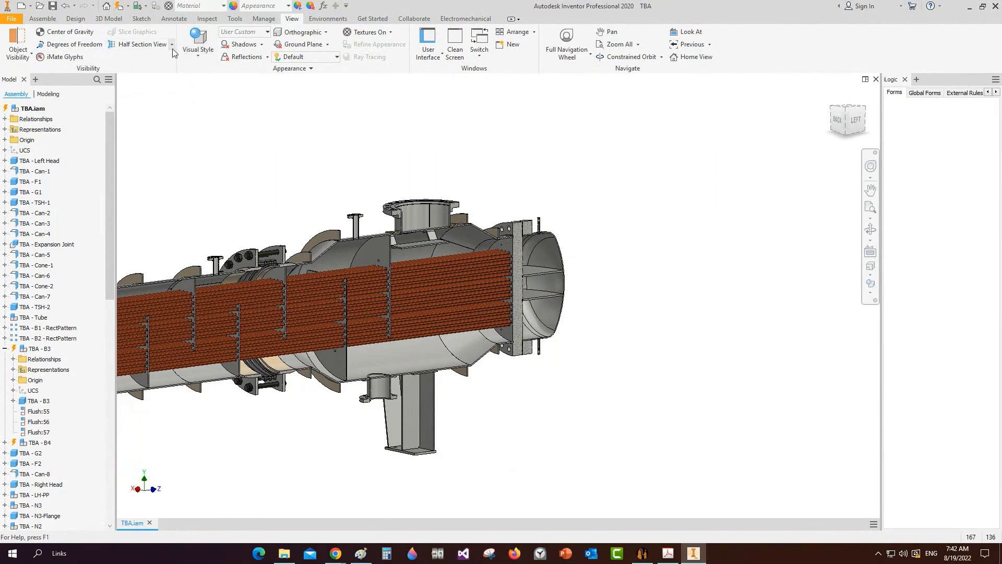
click(172, 45)
click(135, 121)
Step: Create a half section view parallel to the TSH-2 tubesheet's bolted face, offsetting the section plane into the shell to expose the tubesheet
click(170, 44)
click(141, 65)
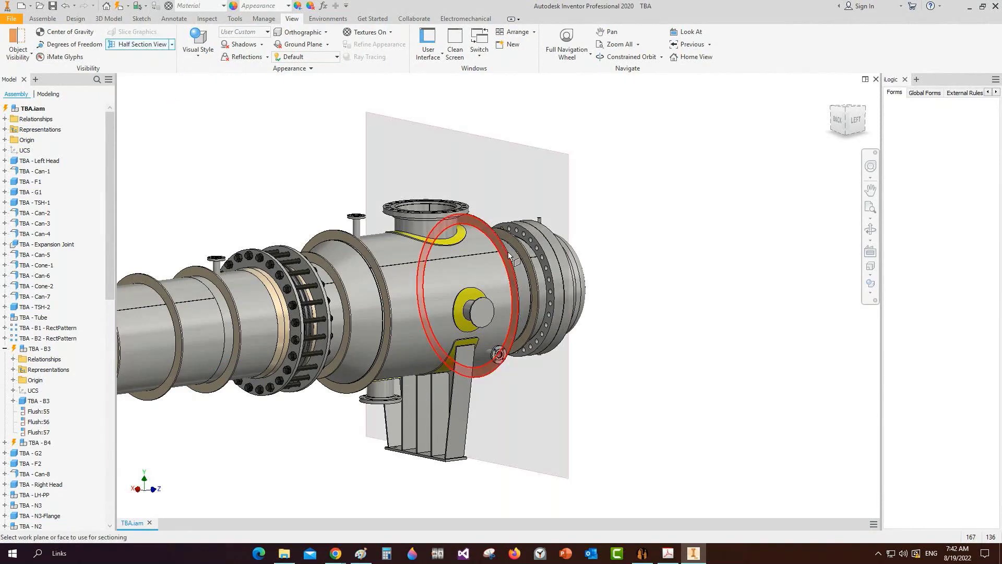
scroll(508, 251, up, 2)
click(524, 238)
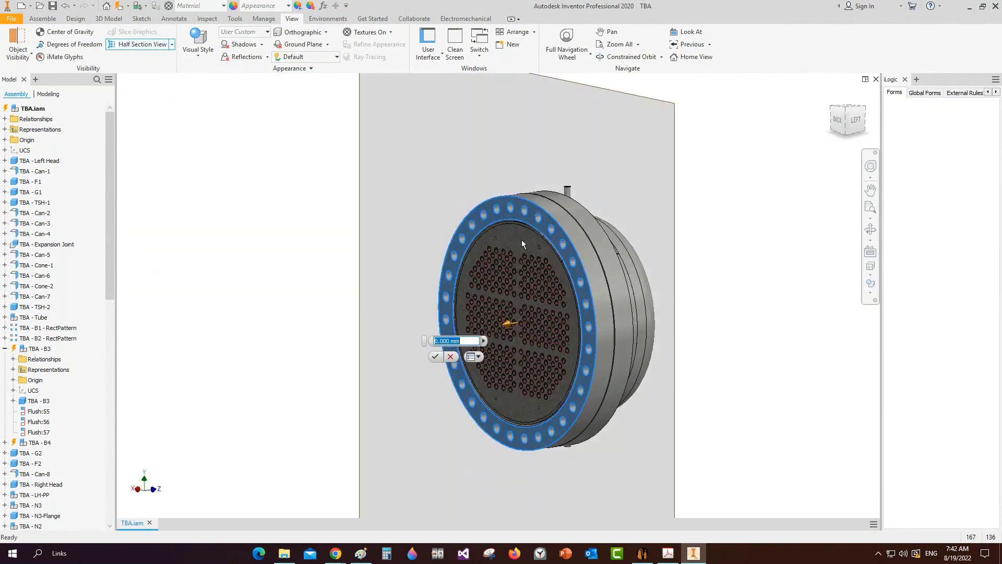
text(177)
key(Return)
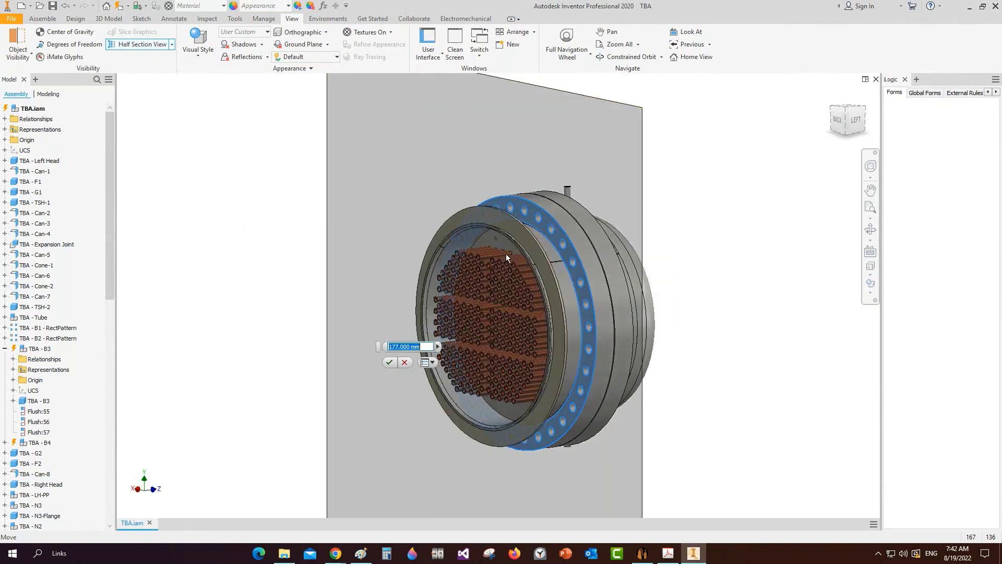
drag(387, 364, 365, 358)
click(375, 364)
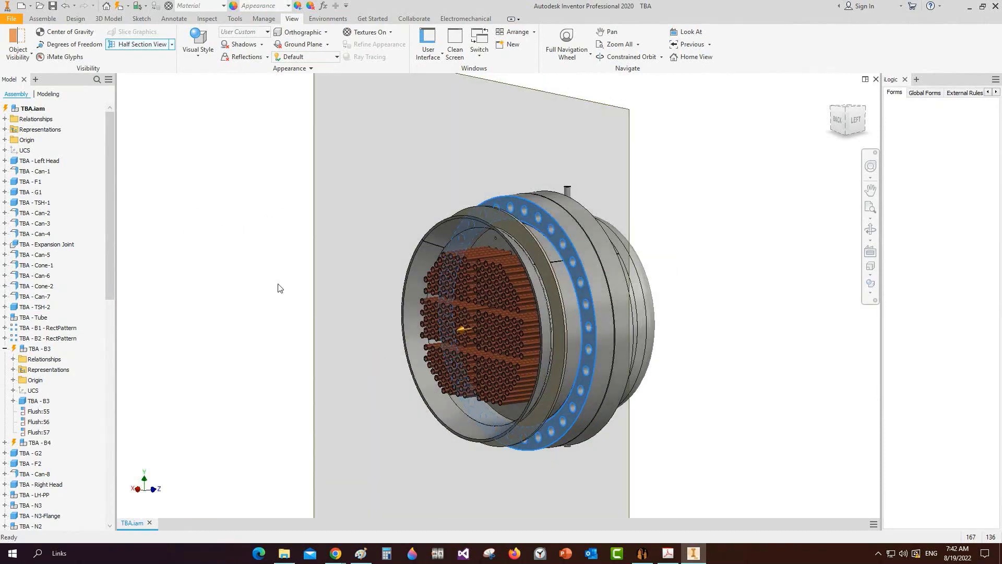
Step: Place one Short Tie rod Assembly beside the sectioned heat exchanger in the TBA assembly
click(870, 230)
scroll(504, 209, up, 2)
drag(490, 235, 316, 274)
scroll(316, 274, down, 2)
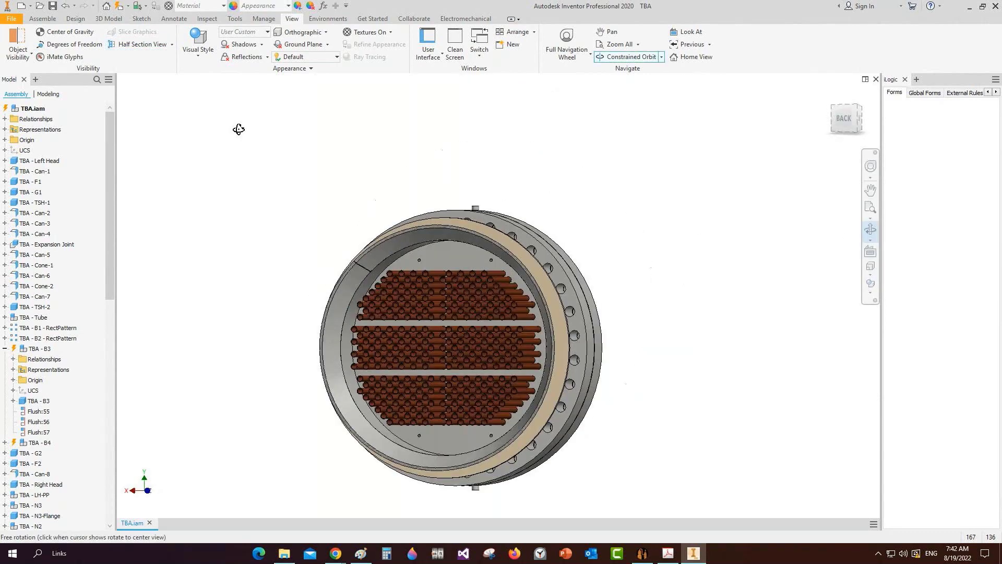
right_drag(259, 108, 267, 110)
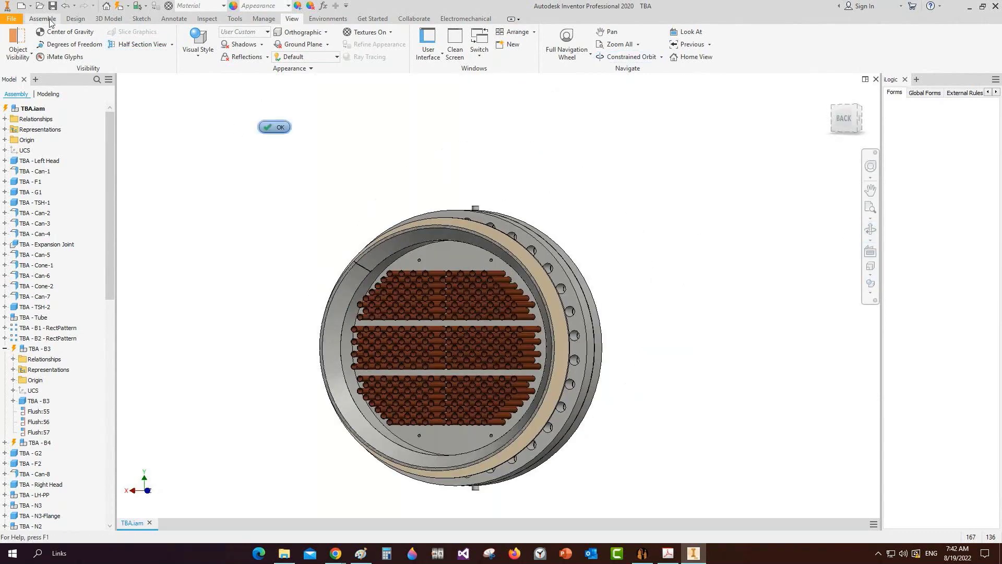
click(44, 20)
key(p)
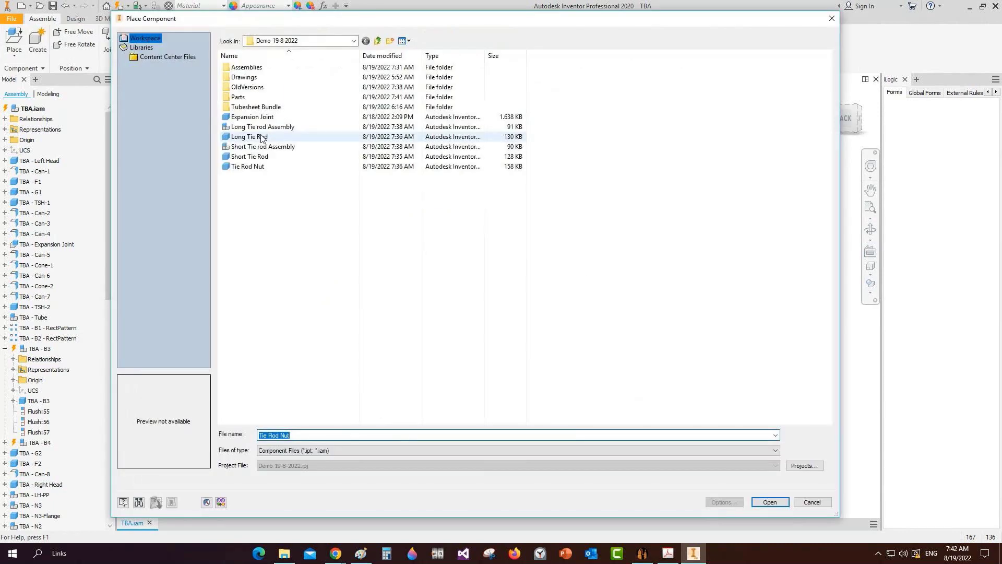
double_click(267, 148)
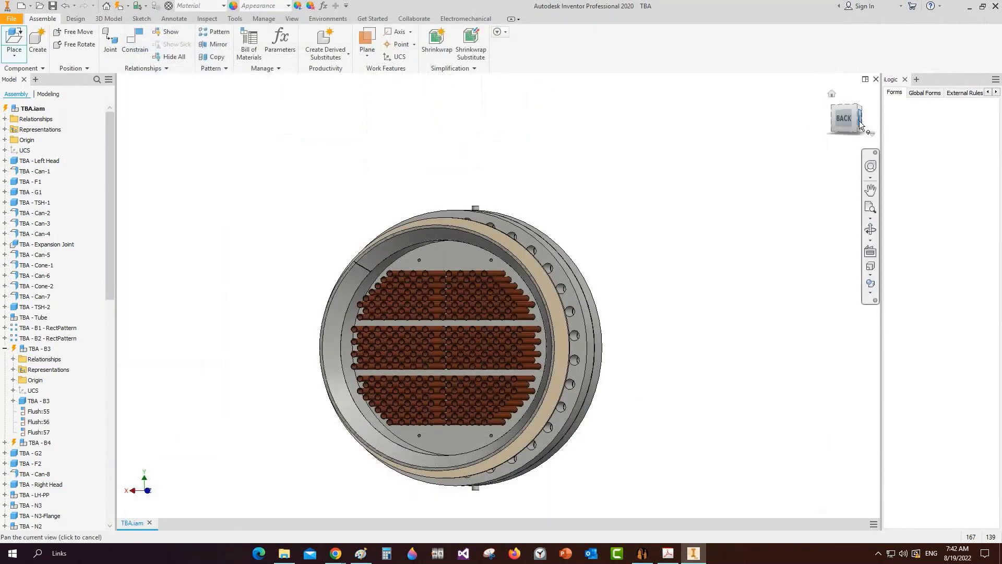
click(859, 121)
scroll(739, 243, down, 3)
click(745, 246)
key(Escape)
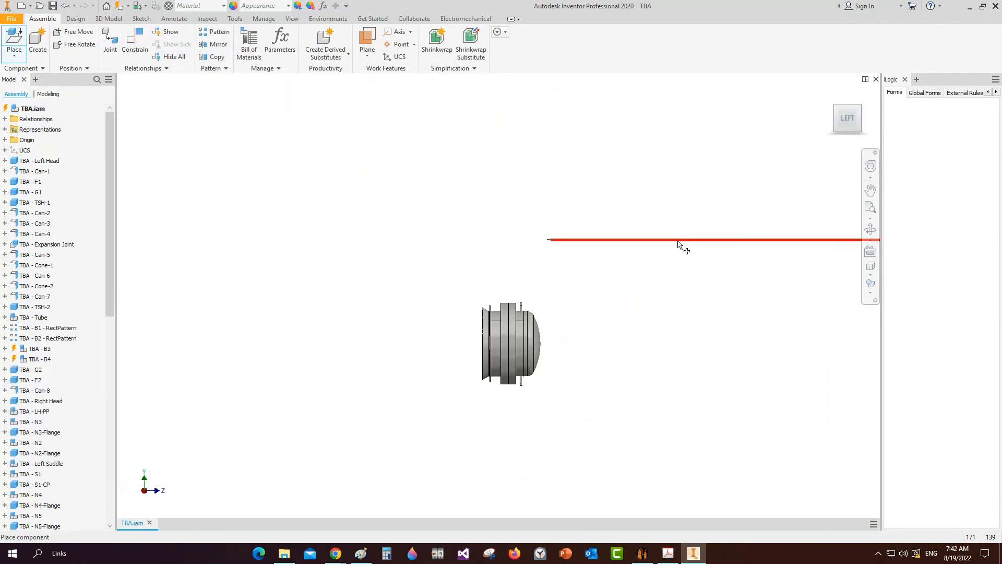
Step: Place a second Short Tie rod Assembly above the first one
click(15, 39)
double_click(280, 146)
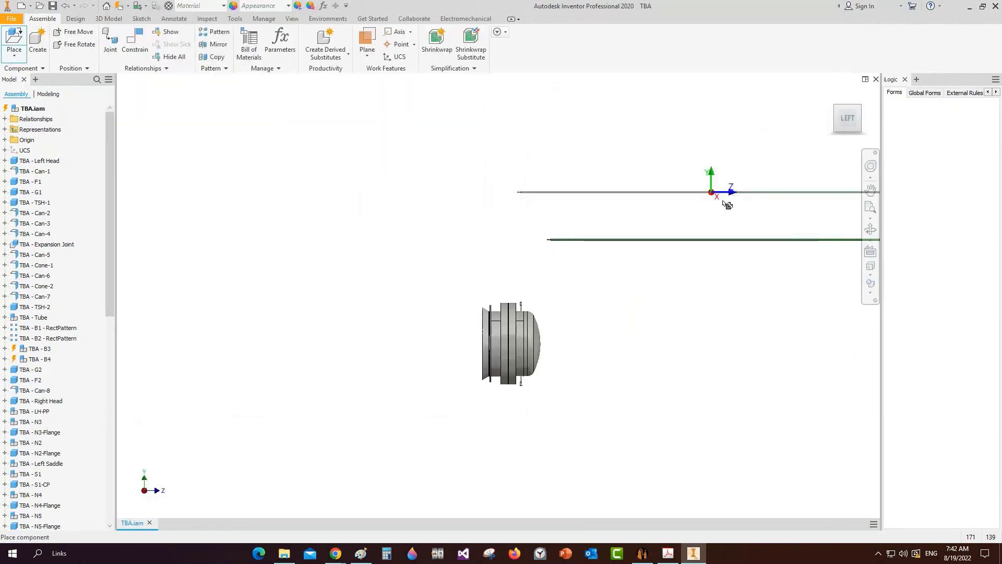
click(739, 214)
key(Escape)
Step: Insert-constrain the threaded end of one short tie rod to the upper-left tie rod hole of the TSH-2 tubesheet with a 10 mm offset
shift+middle_drag(548, 240, 628, 287)
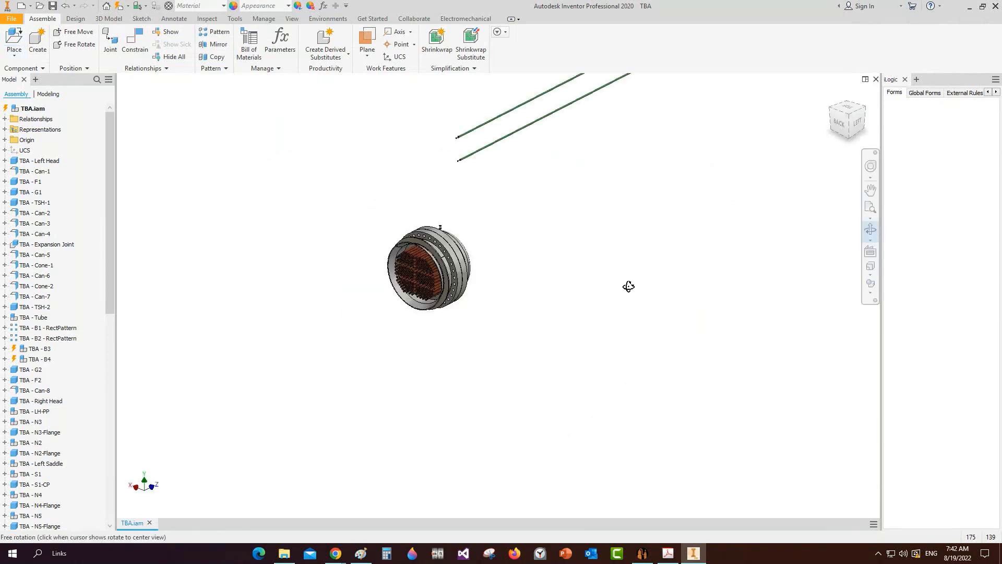
middle_drag(446, 209, 491, 258)
click(135, 42)
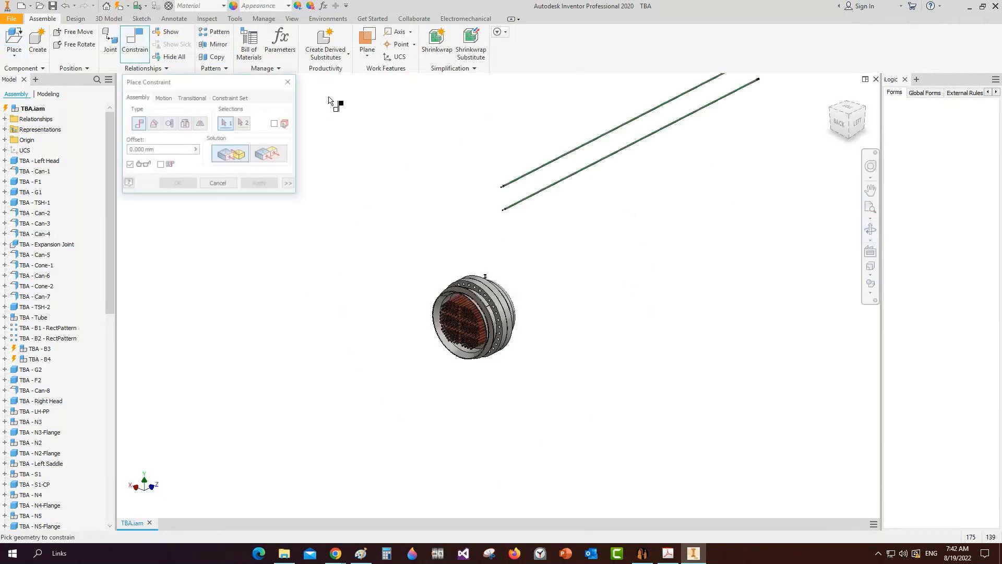
click(184, 123)
scroll(498, 196, up, 8)
scroll(545, 114, up, 5)
click(562, 130)
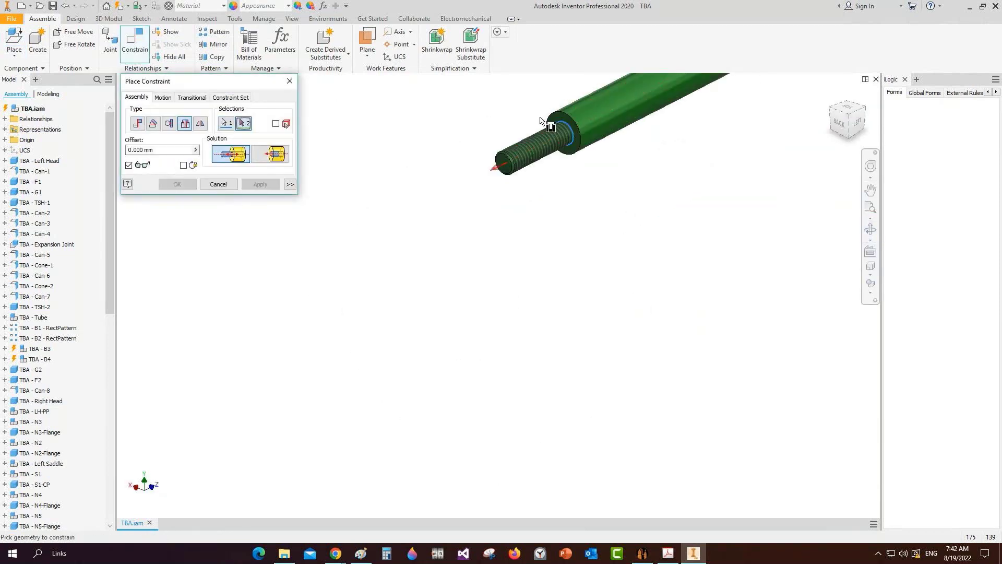
scroll(541, 121, down, 6)
scroll(492, 297, down, 2)
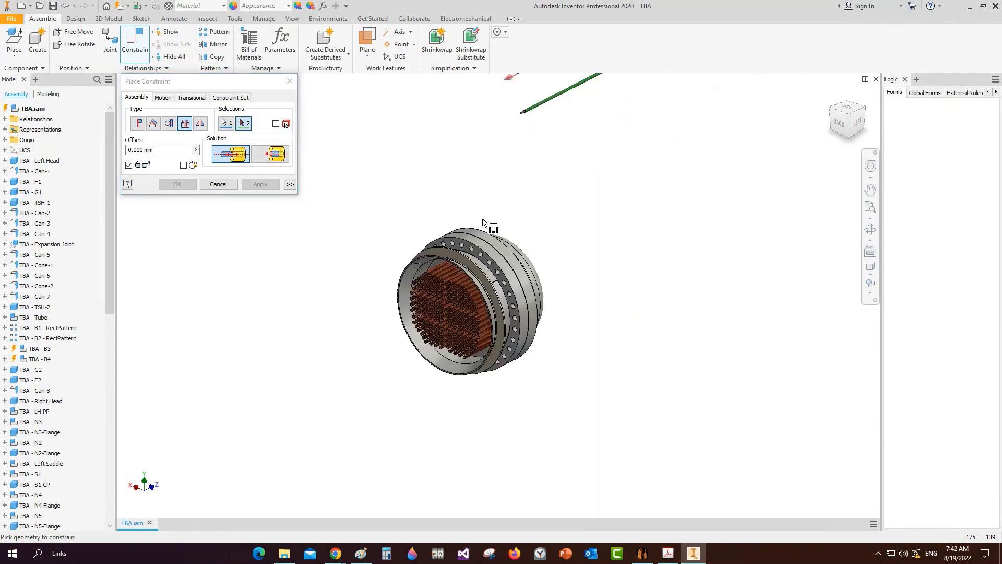
shift+middle_drag(492, 298, 508, 355)
middle_drag(418, 501, 493, 302)
shift+middle_drag(493, 302, 357, 317)
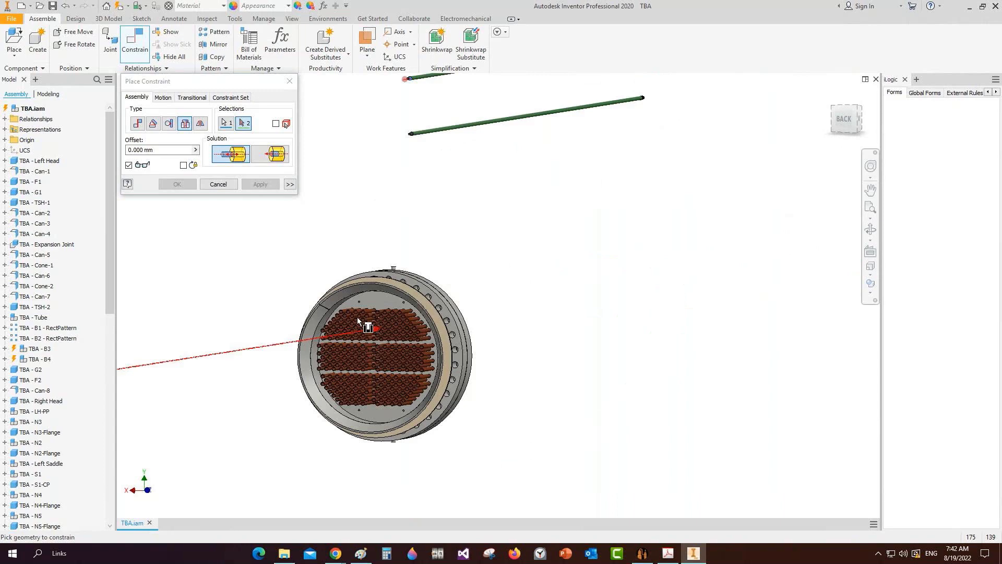
scroll(357, 317, up, 5)
click(367, 275)
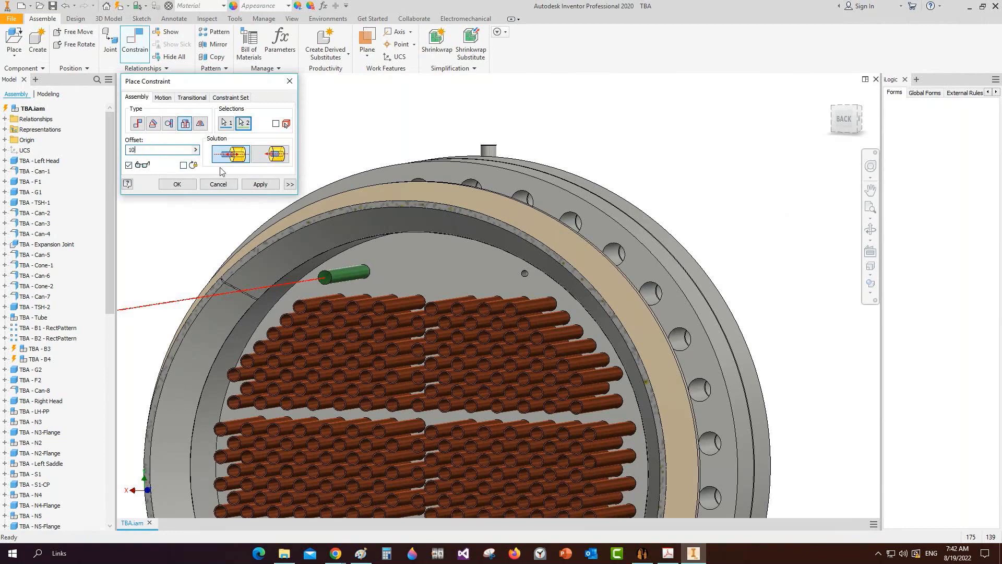
click(264, 185)
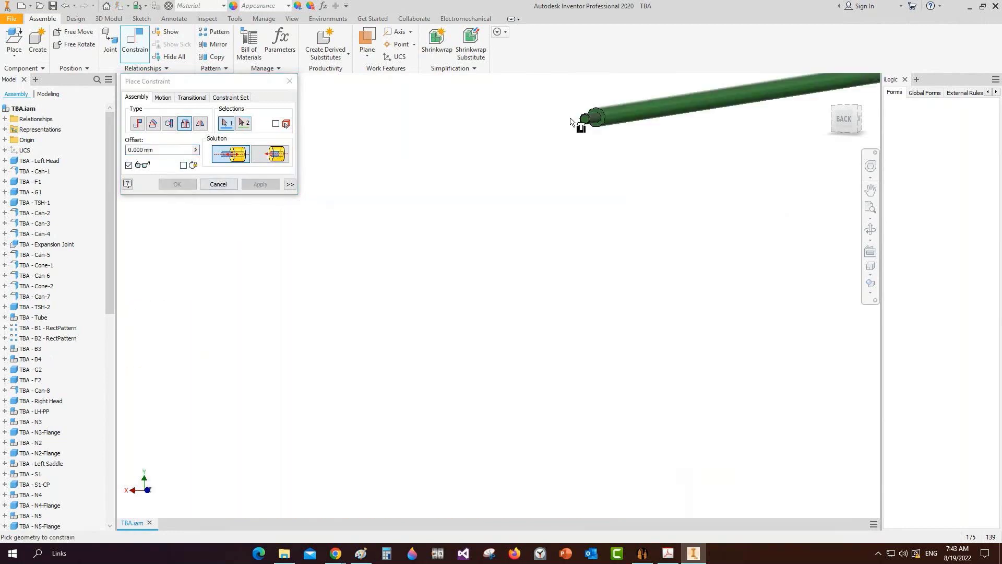
Step: Insert-constrain the remaining short tie rod to the tubesheet's upper-right tie rod hole with a 10 mm offset
click(595, 117)
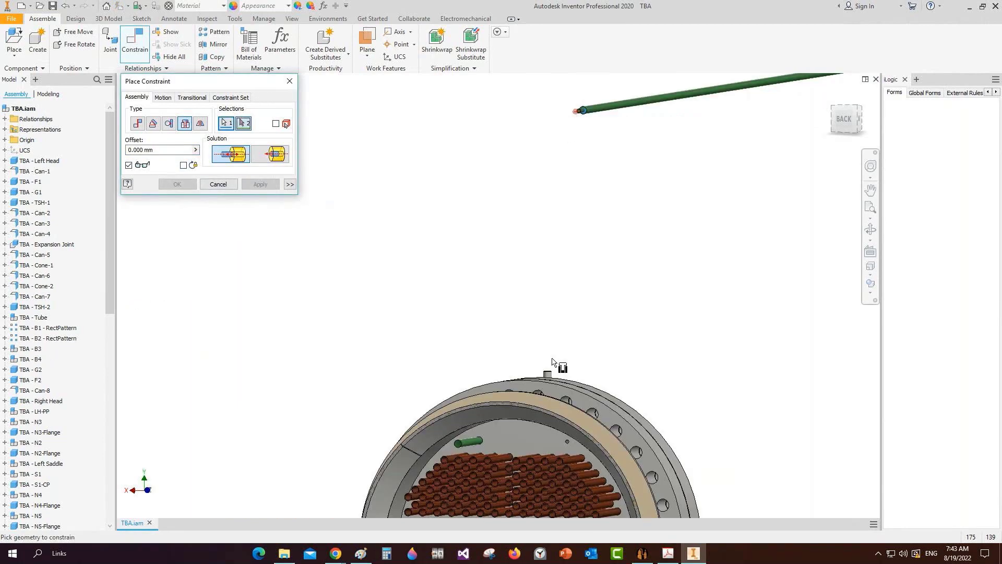
click(571, 446)
text(10)
click(177, 183)
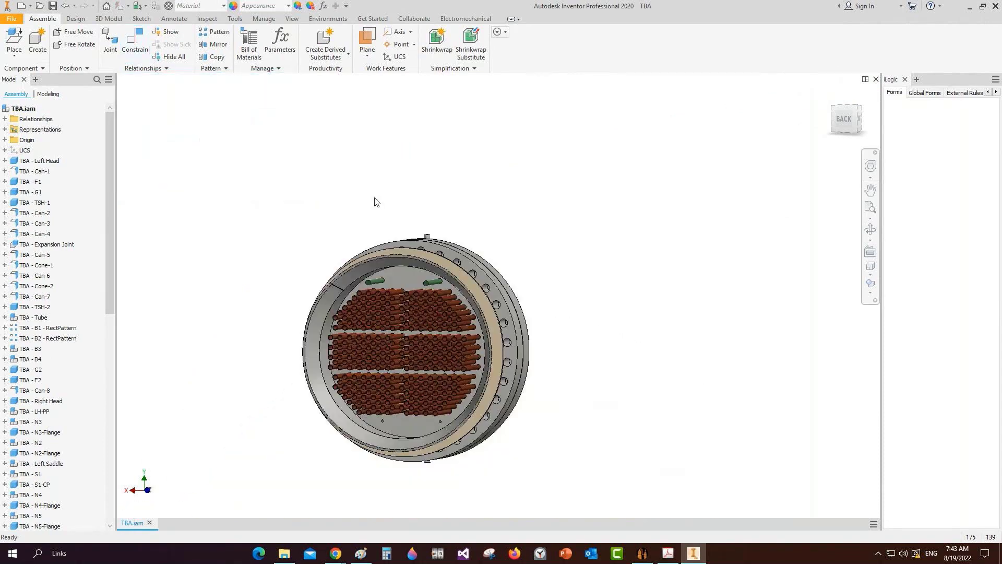
Step: Place two instances of the Long Tie rod Assembly beside the sectioned exchanger
key(p)
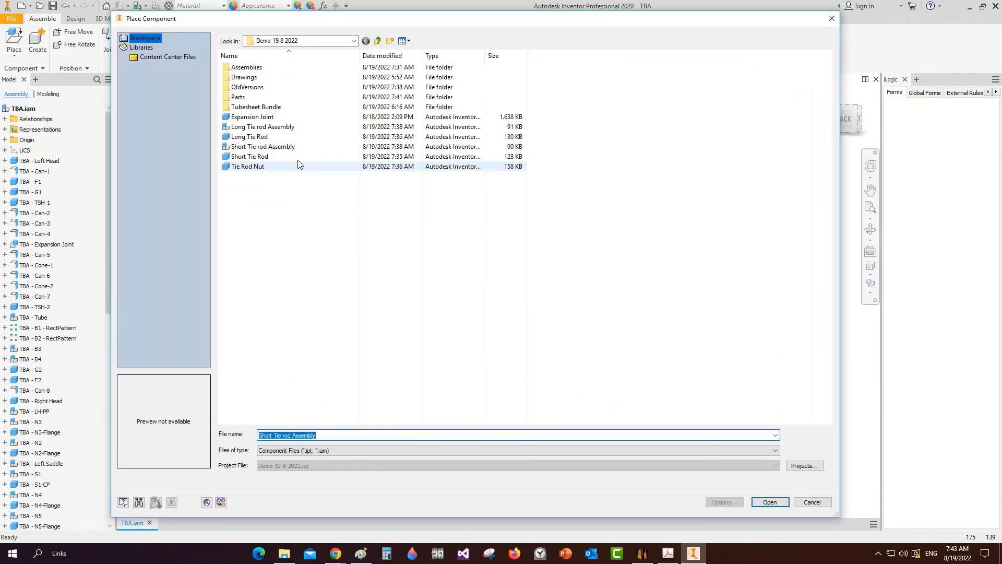
click(275, 130)
double_click(276, 128)
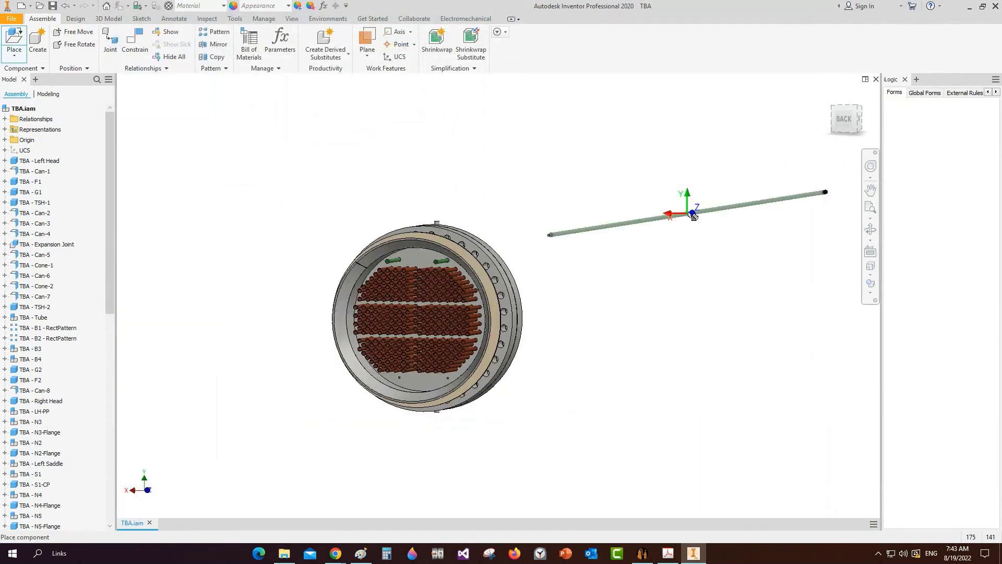
click(861, 119)
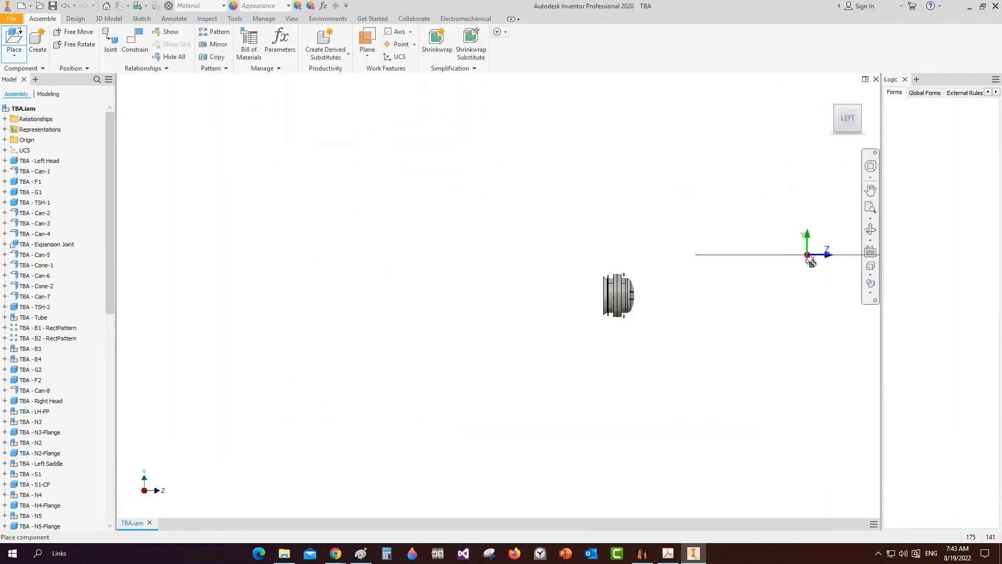
Step: Insert-constrain the threaded end of one long tie rod to the tubesheet's lower-left tie rod hole with a 10 mm offset
click(869, 229)
drag(817, 246, 552, 304)
scroll(552, 304, up, 7)
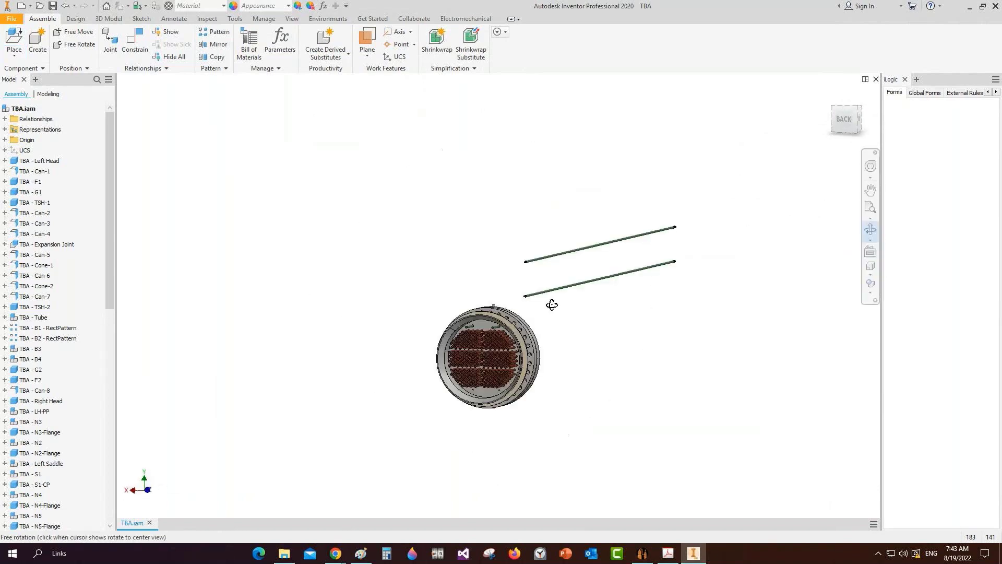
middle_drag(531, 301, 515, 185)
right_click(495, 155)
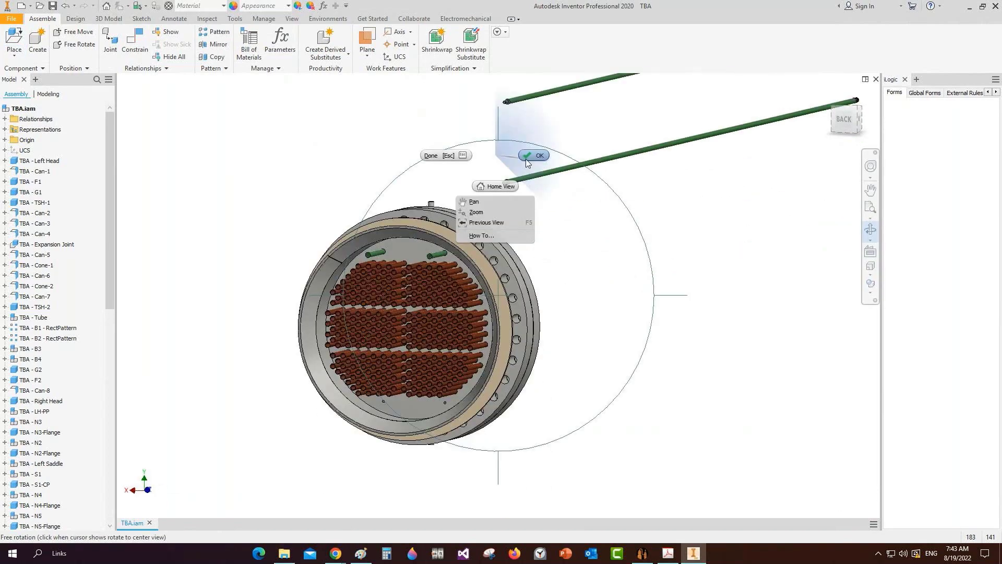
click(526, 156)
click(184, 123)
scroll(512, 107, up, 5)
click(502, 97)
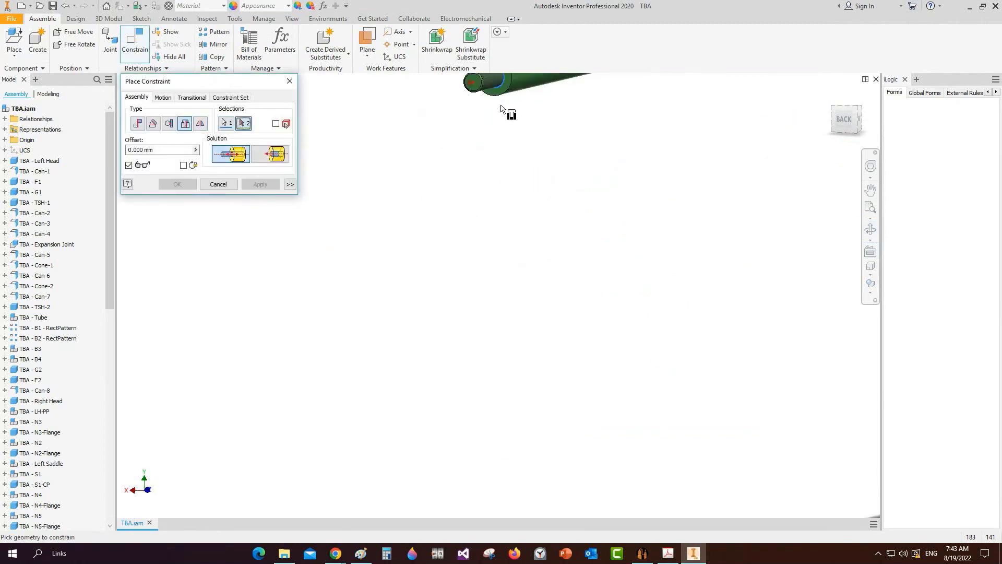
scroll(499, 106, down, 4)
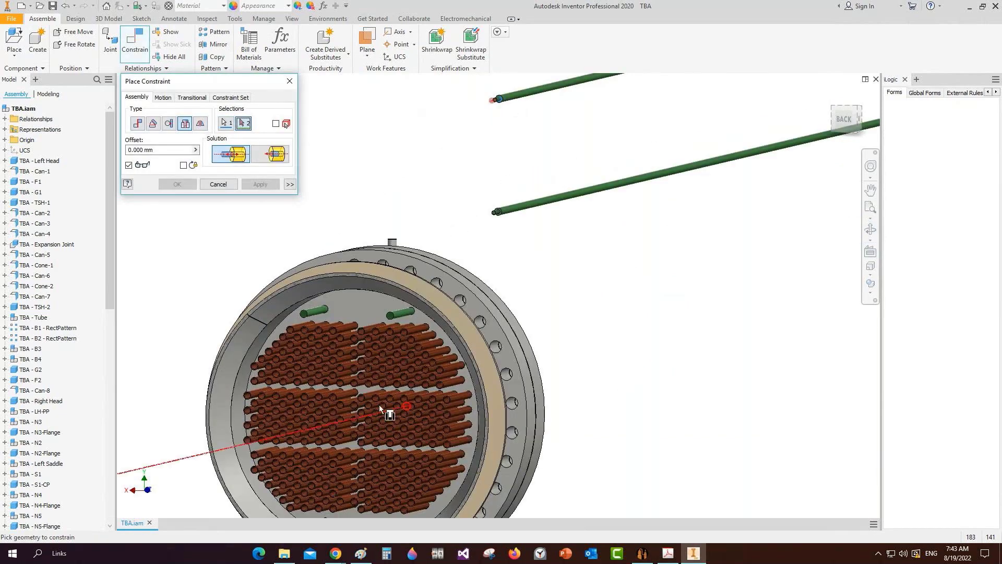
middle_drag(379, 409, 410, 303)
scroll(374, 428, up, 5)
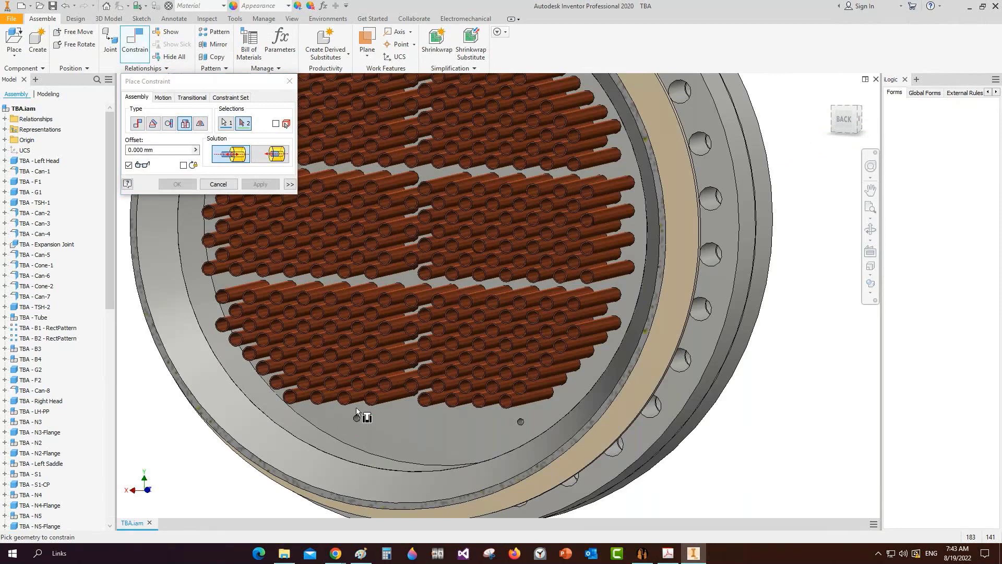
click(355, 407)
click(264, 185)
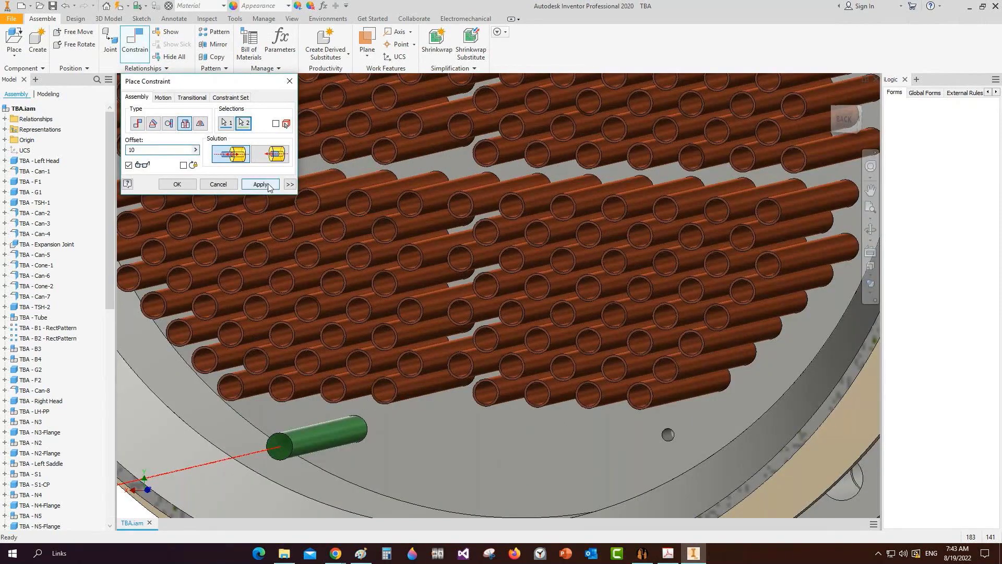
Step: Insert-constrain the remaining long tie rod to the tubesheet's lower-right tie rod hole with a 10 mm offset
scroll(365, 388, down, 8)
scroll(420, 258, up, 8)
click(420, 258)
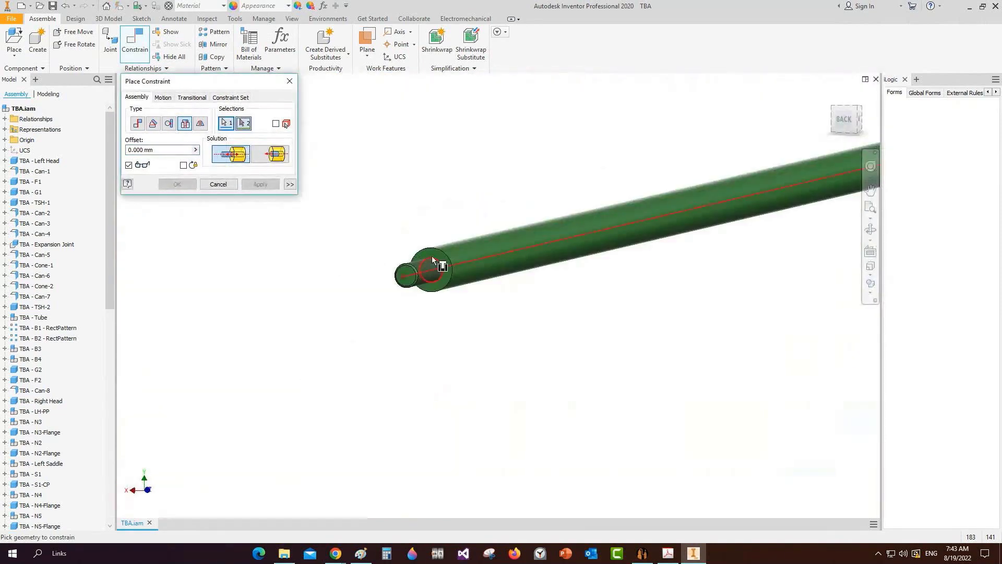
scroll(434, 260, down, 5)
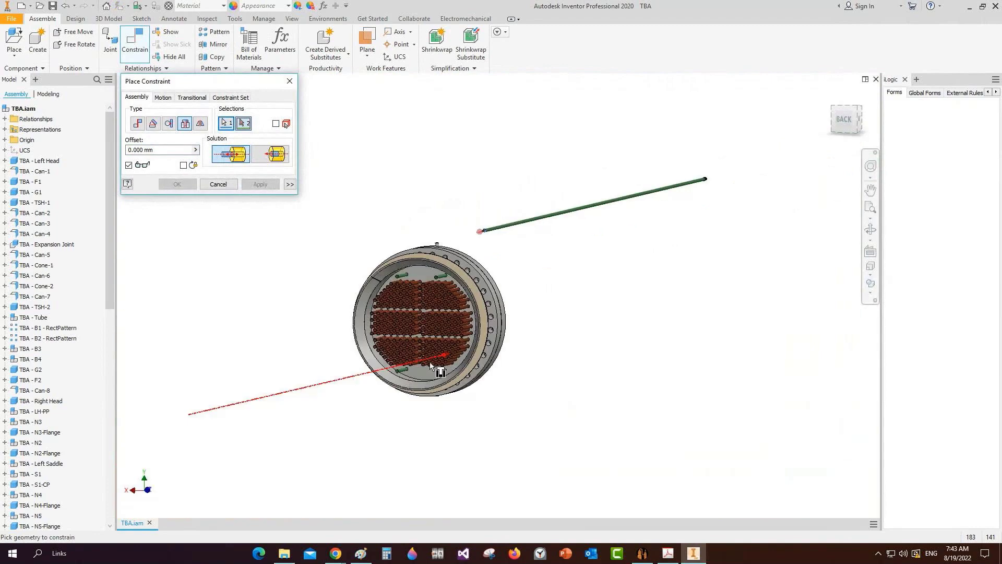
scroll(430, 361, up, 8)
click(522, 429)
text(10)
click(177, 183)
Step: Create a lengthwise half section view of the exchanger through the assembly's origin YZ Plane
scroll(321, 190, down, 10)
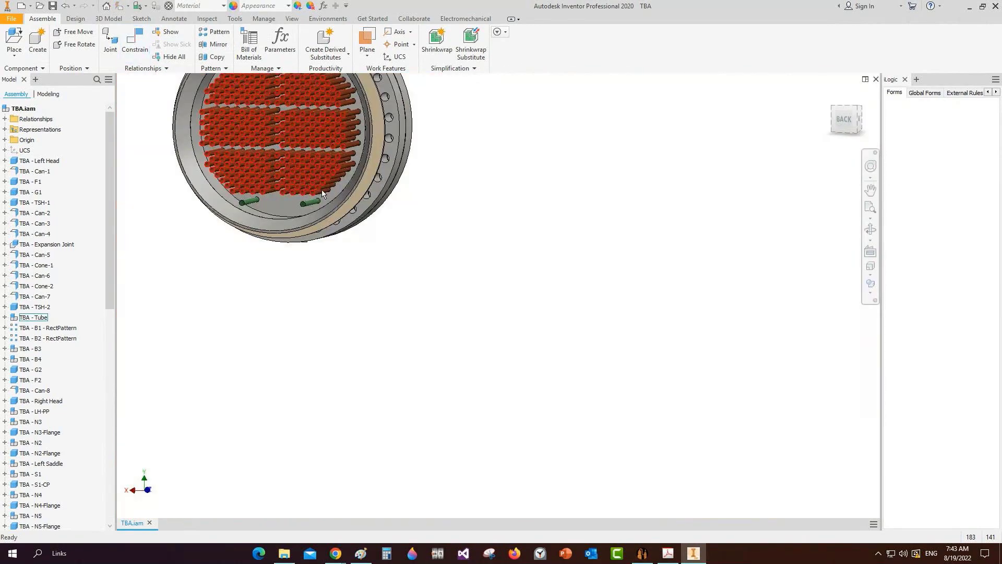
click(293, 19)
click(171, 44)
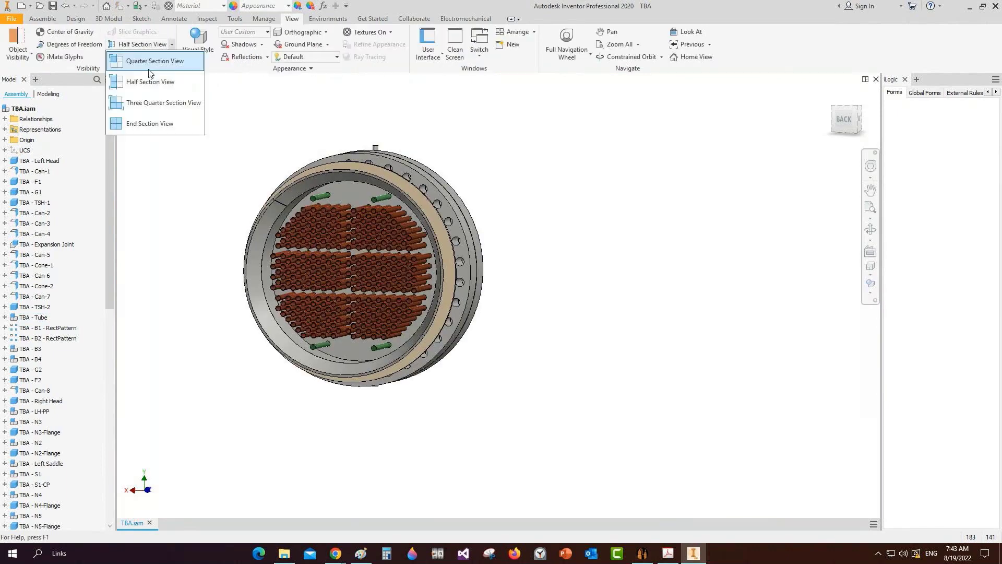
click(150, 82)
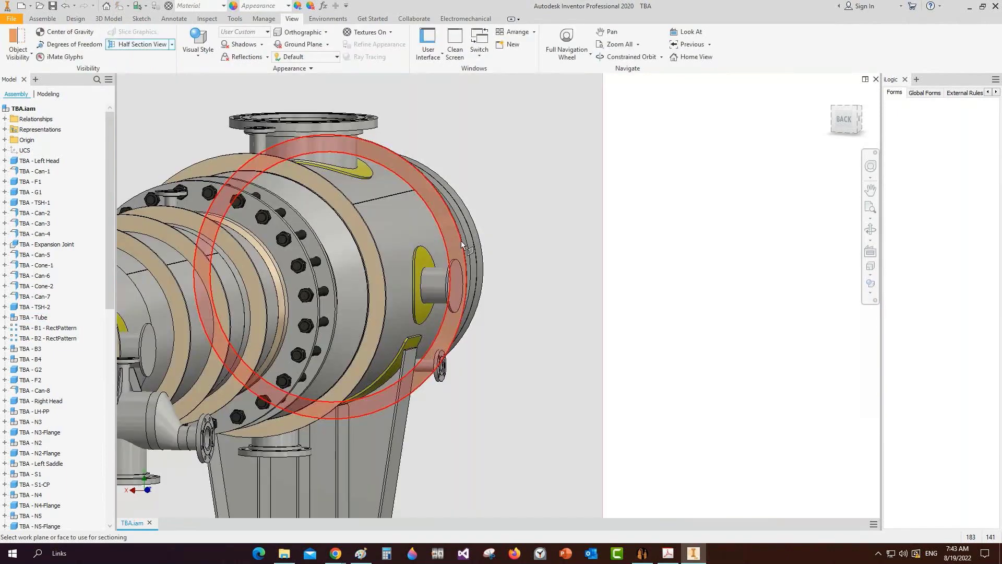
scroll(395, 297, up, 7)
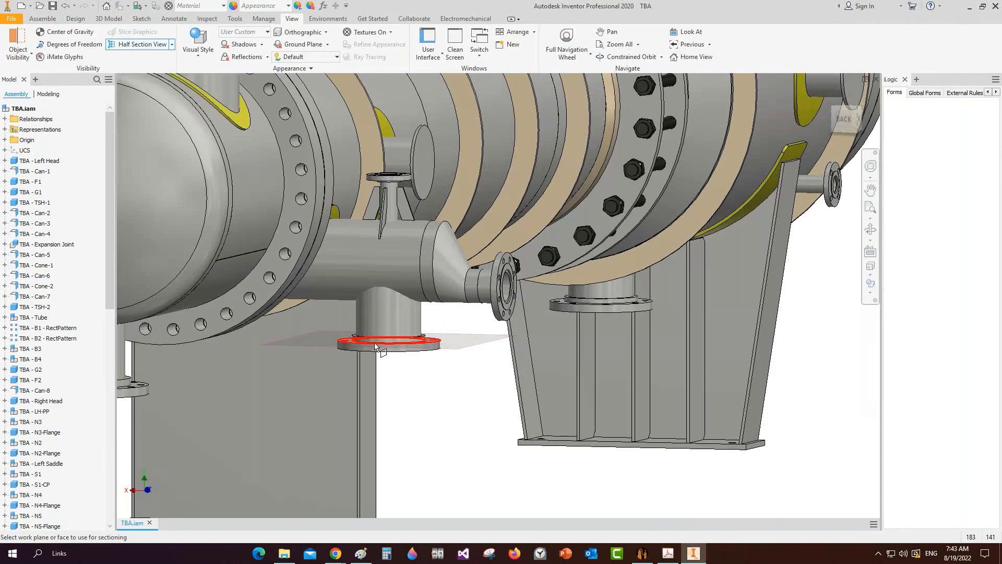
scroll(361, 296, down, 2)
click(5, 140)
click(39, 150)
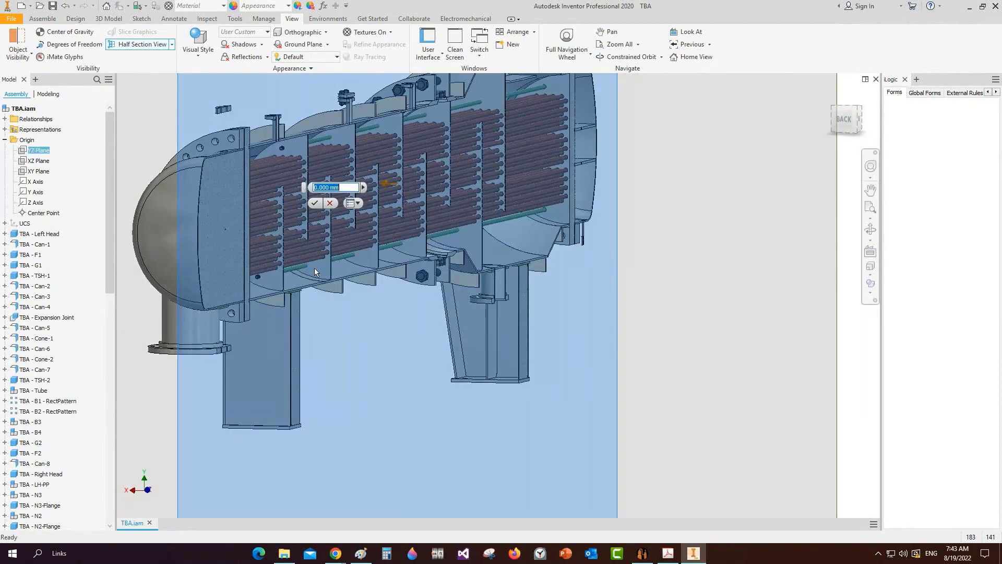
key(Return)
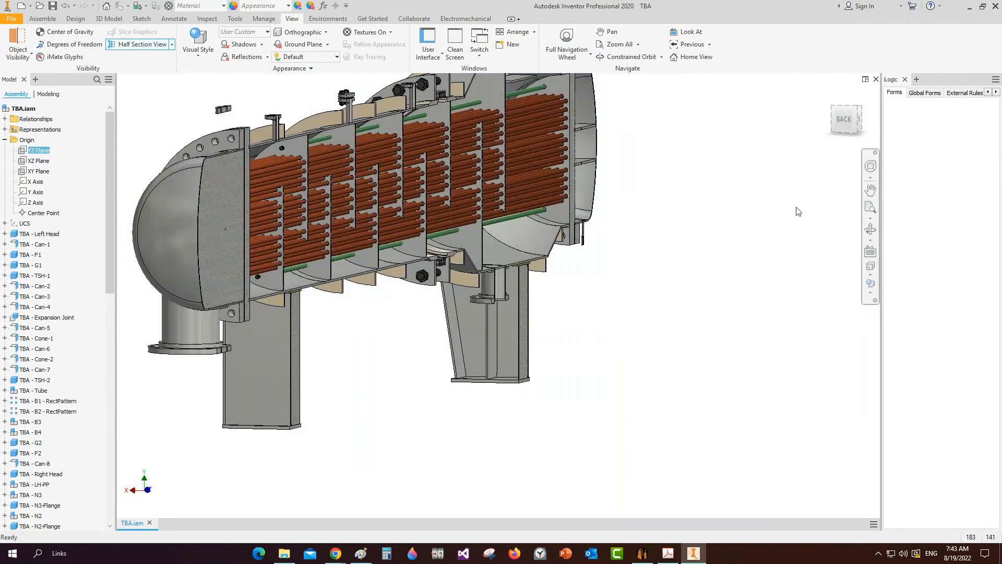
Step: Inspect the tie rods, their nut ends and their fit through the baffles along the sectioned exchanger
click(870, 230)
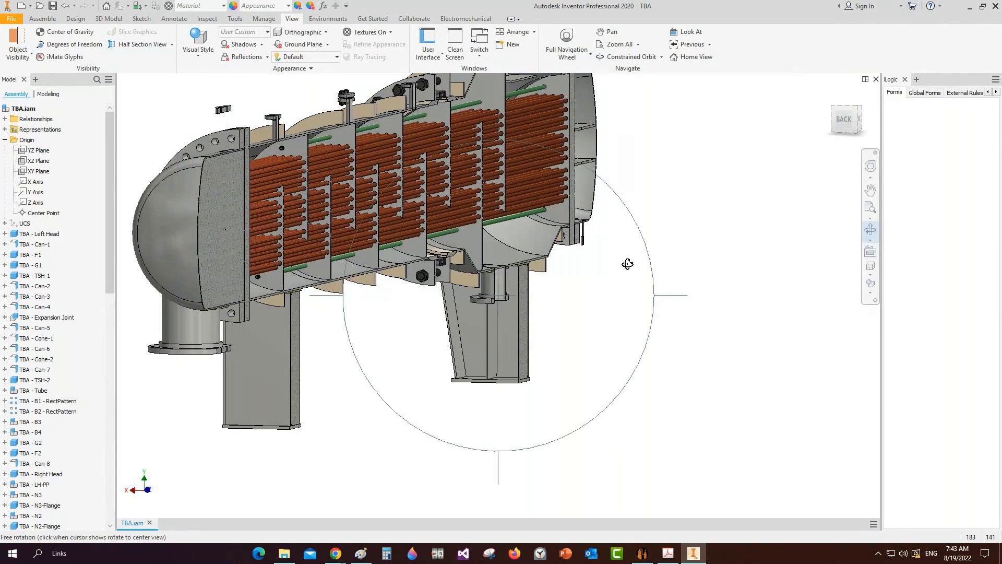
drag(627, 264, 270, 138)
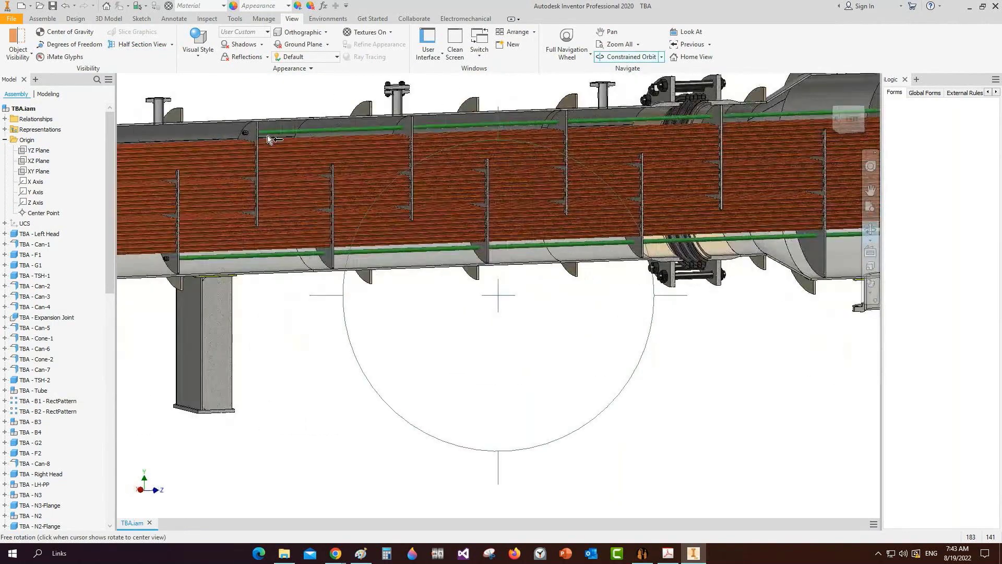
scroll(494, 114, down, 5)
drag(494, 115, 389, 365)
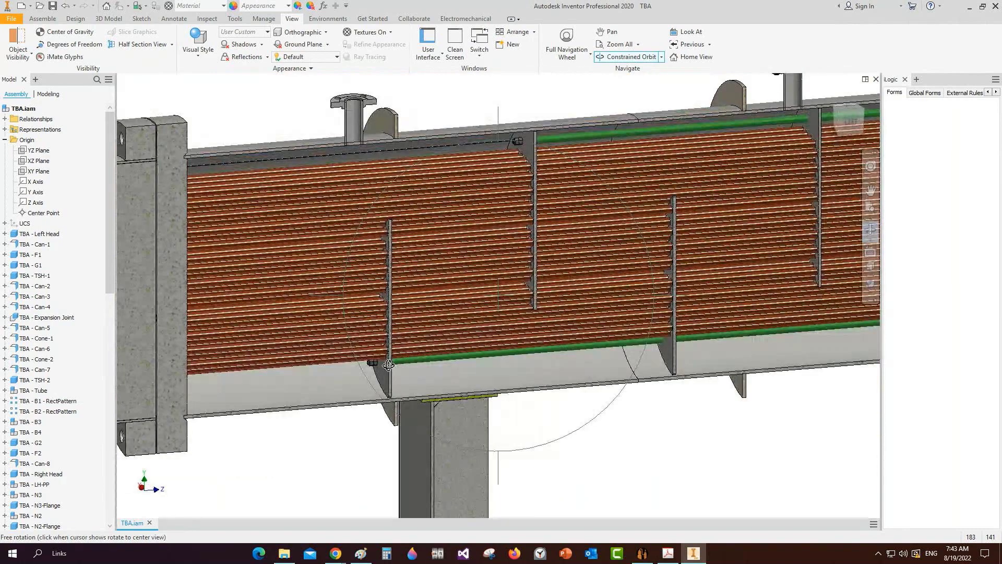
scroll(388, 365, down, 5)
scroll(407, 309, up, 5)
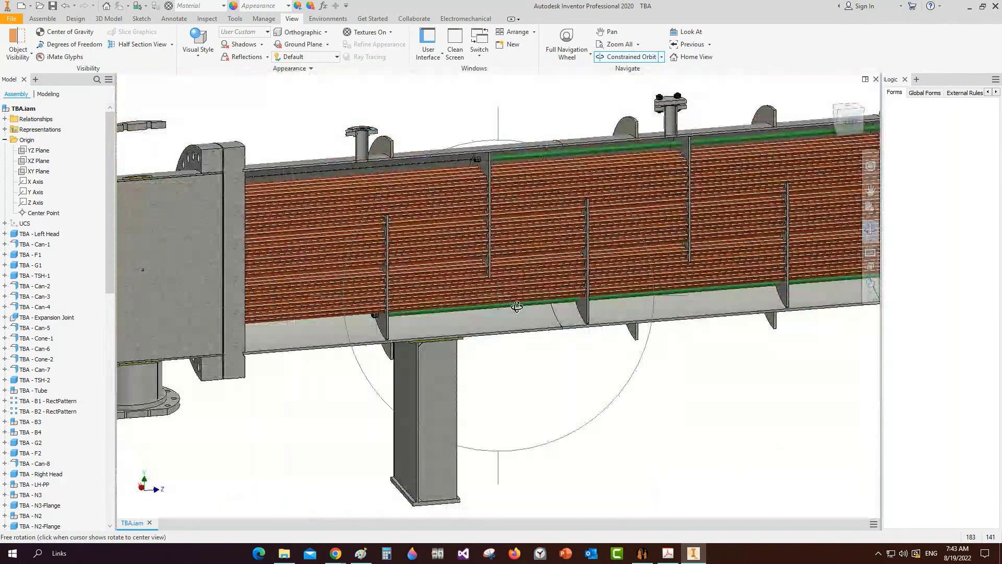
right_click(517, 306)
click(552, 240)
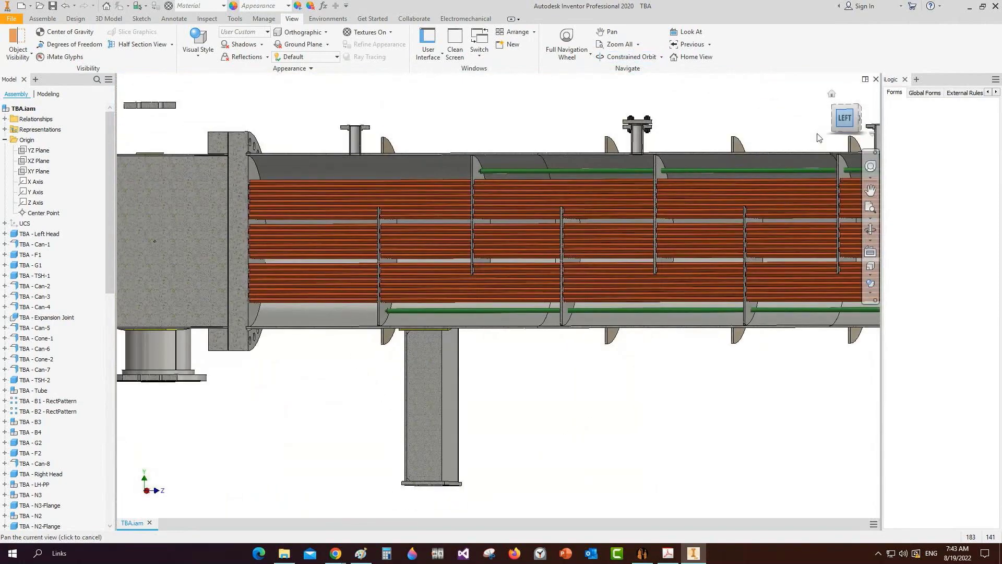
scroll(687, 296, down, 3)
middle_drag(624, 283, 368, 234)
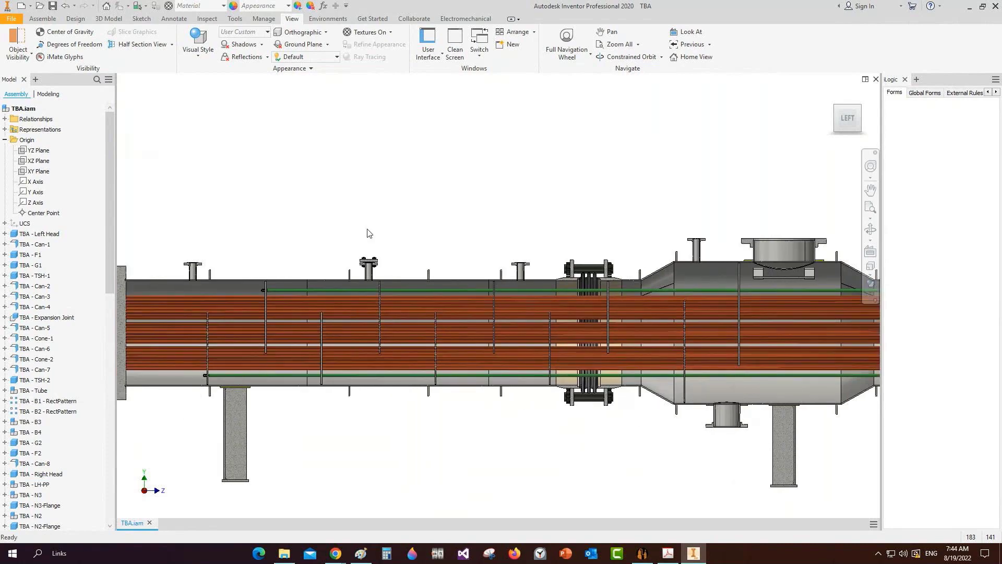
click(870, 230)
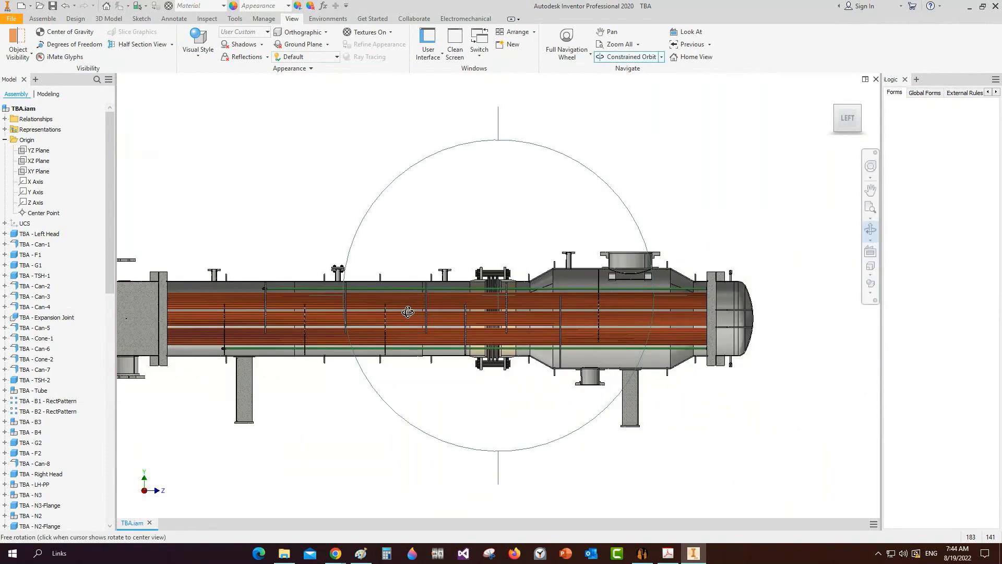
drag(407, 311, 356, 298)
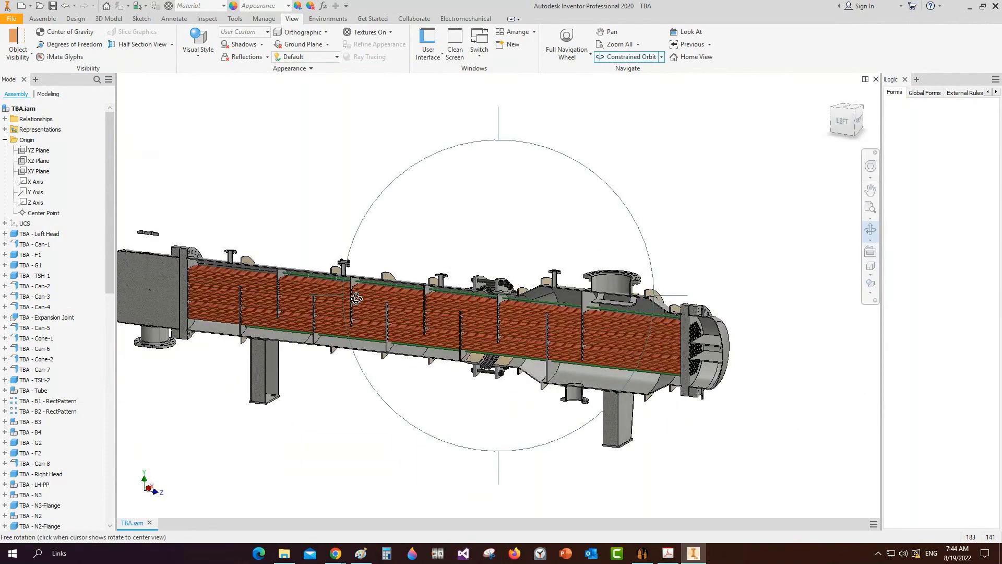
scroll(360, 300, up, 4)
middle_drag(361, 300, 585, 265)
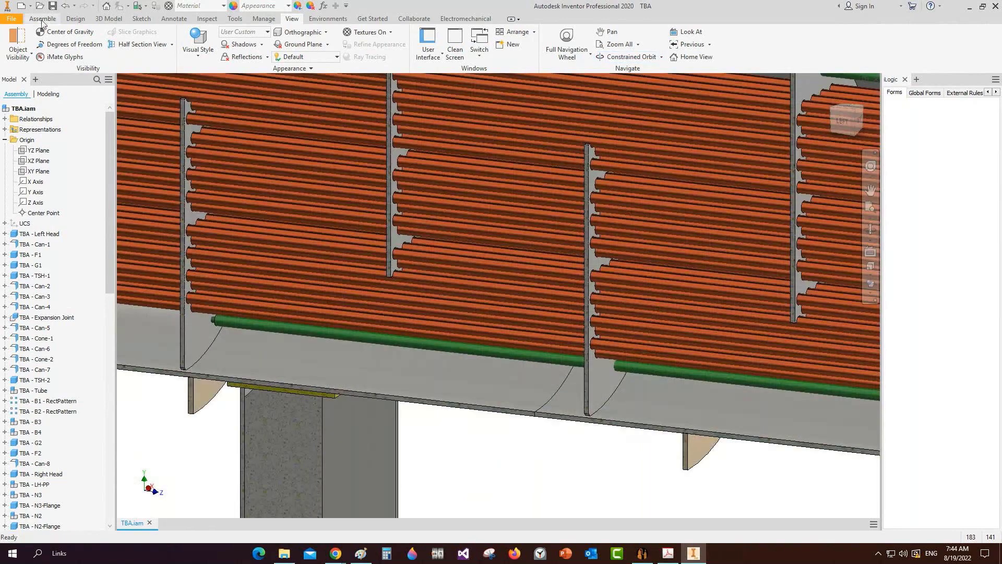
Step: Measure the distance between the facing faces of the two neighbouring lower baffles nearest the left saddle
click(42, 19)
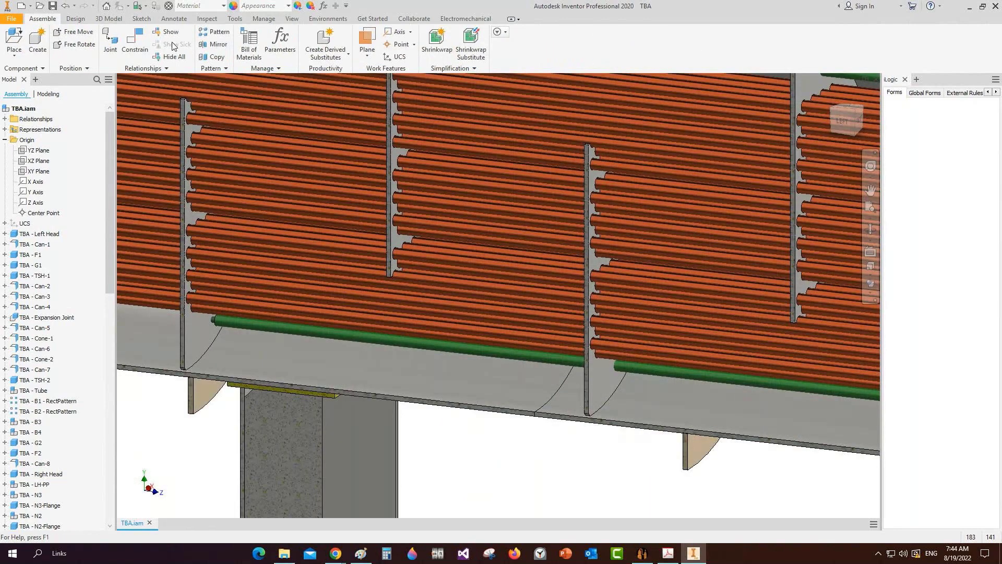
click(207, 19)
click(96, 39)
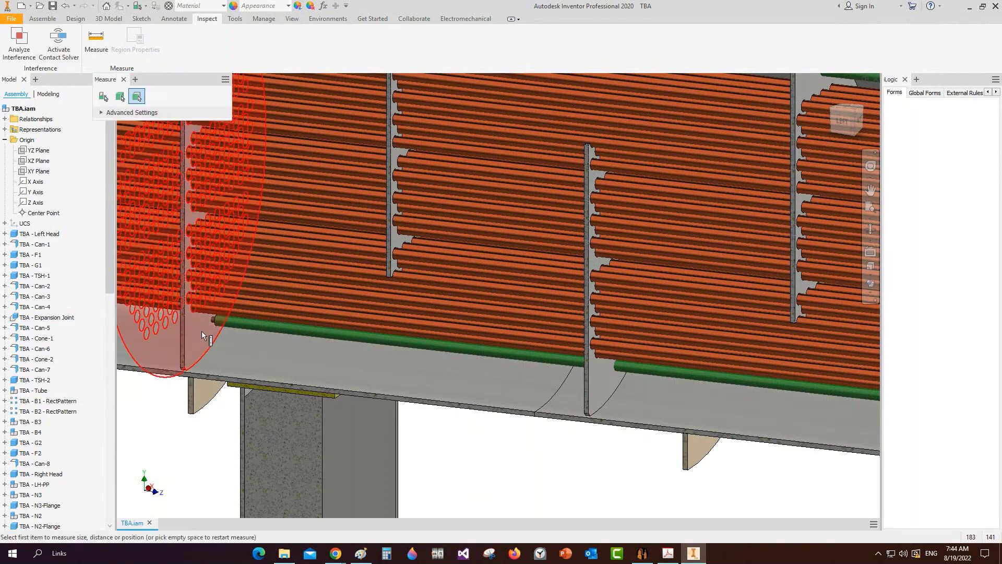
click(202, 333)
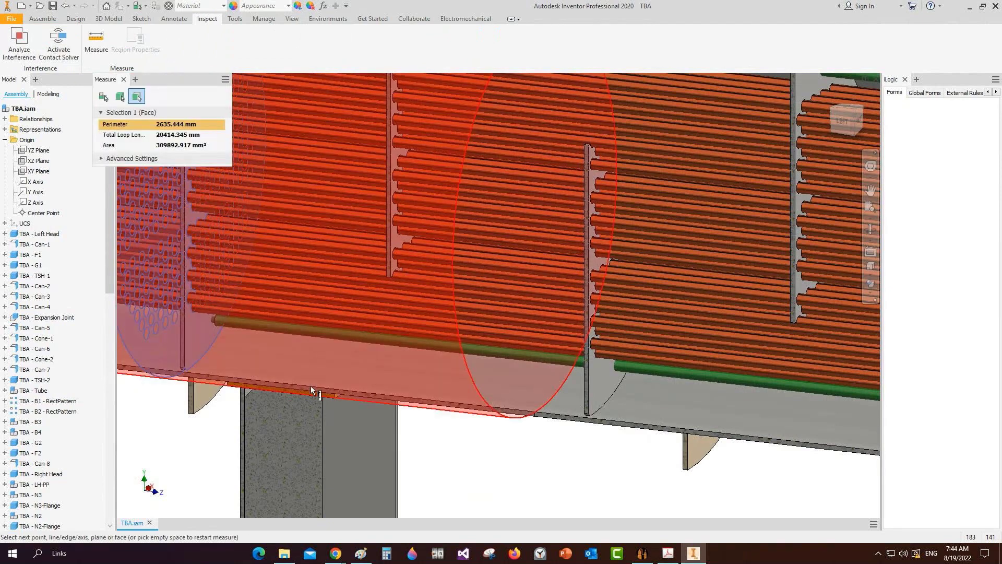
click(581, 365)
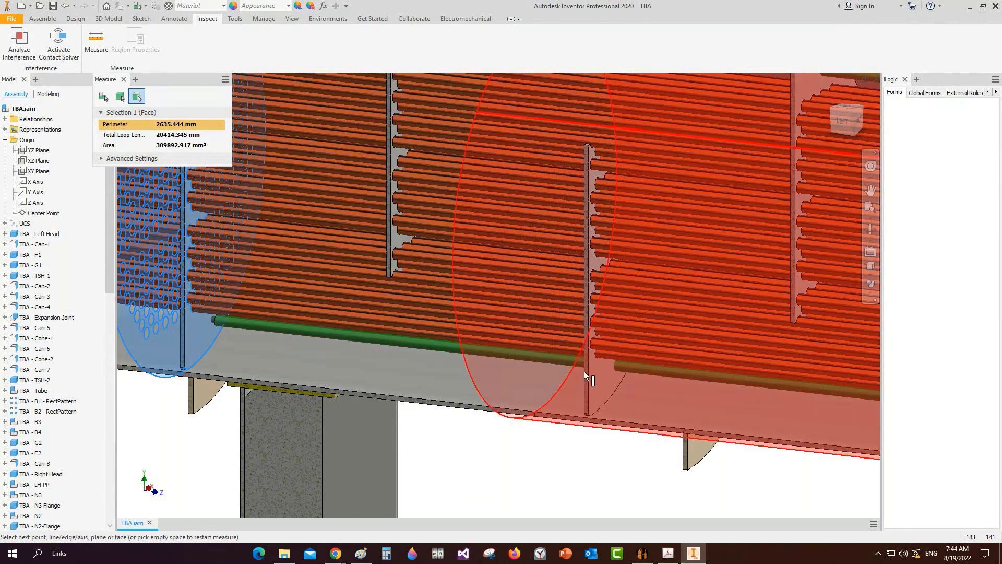
click(584, 371)
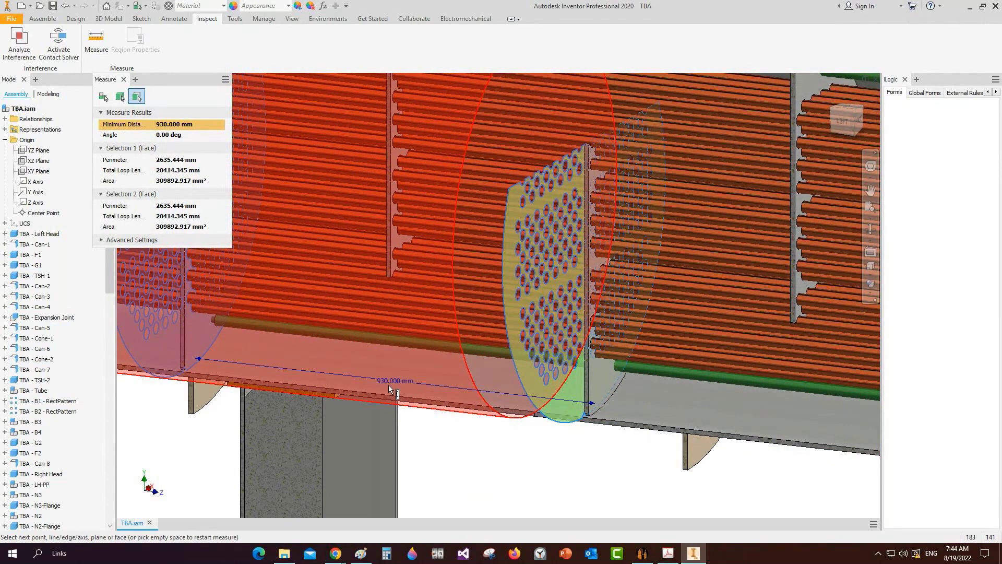
mouse_move(407, 406)
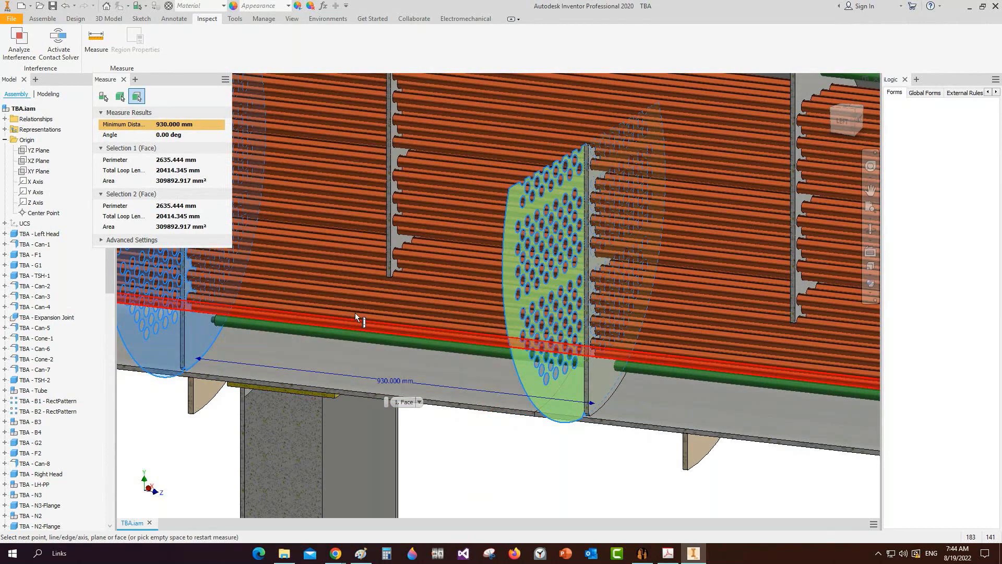
key(Escape)
Step: Create a new part from the Spacer Tube.ipt template in the SEG Items Templete Accessories folder
click(23, 6)
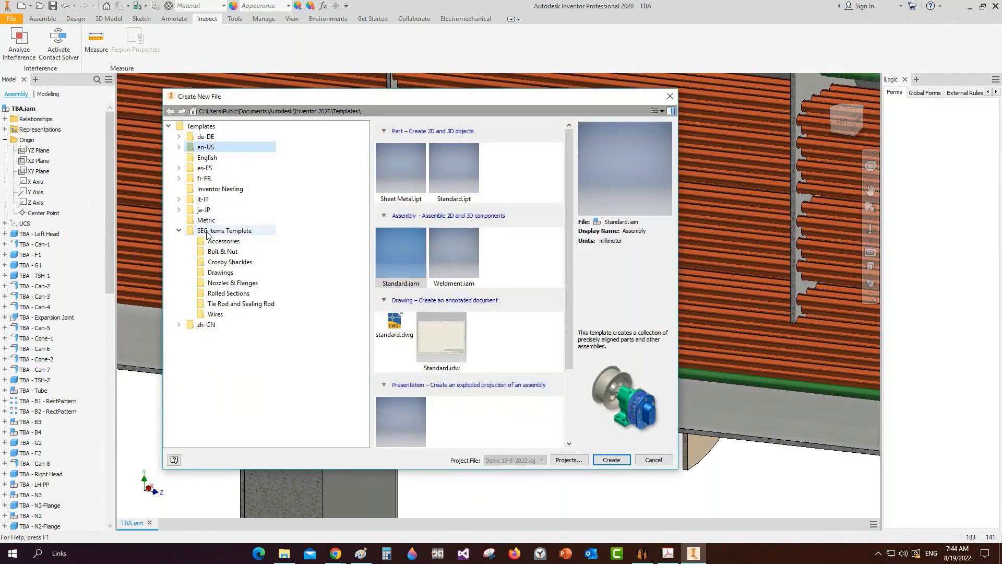
click(223, 241)
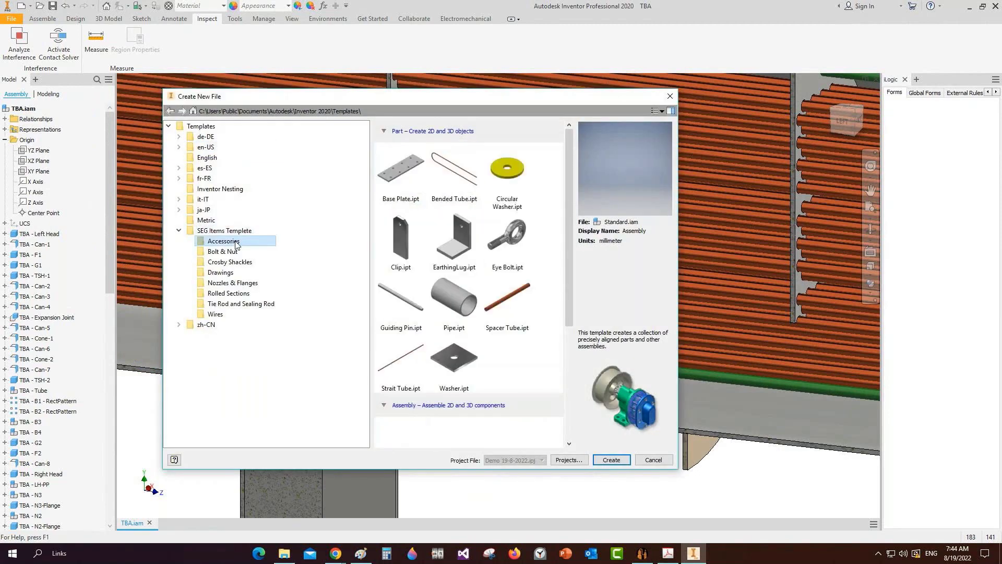
click(528, 308)
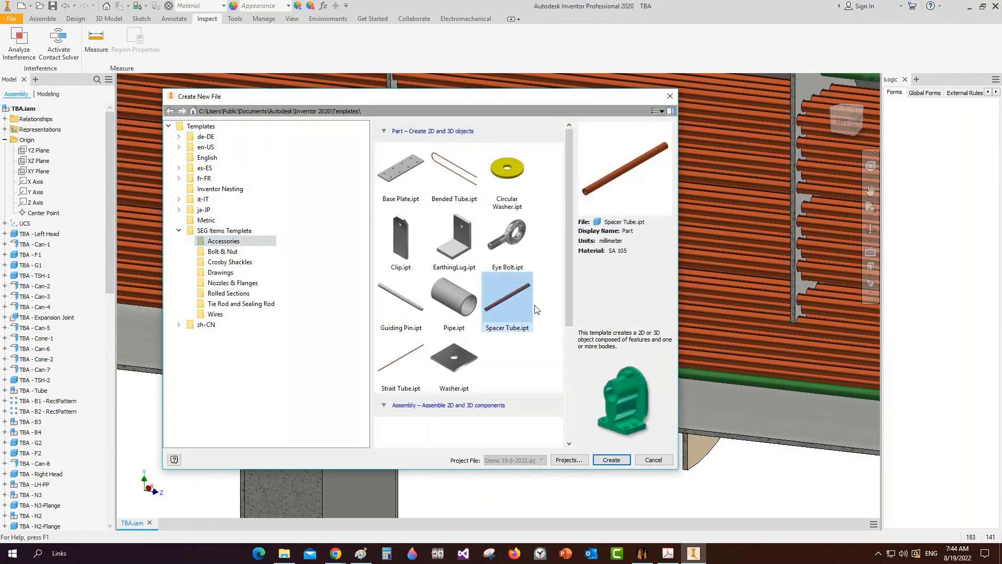
click(611, 459)
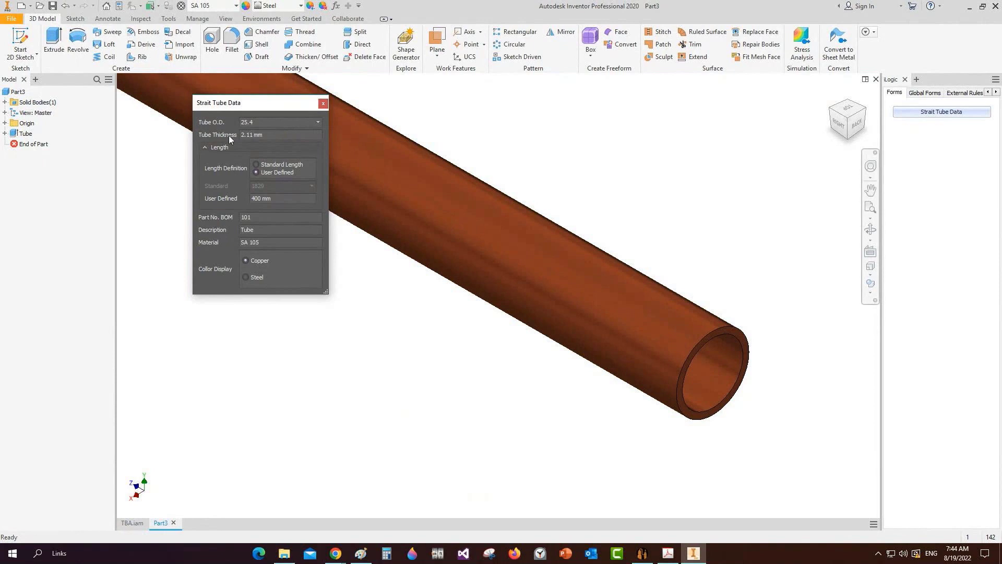
Step: Set the spacer tube's user-defined length to 930 mm and close its data form
drag(290, 198, 194, 199)
text(930)
click(278, 214)
click(323, 103)
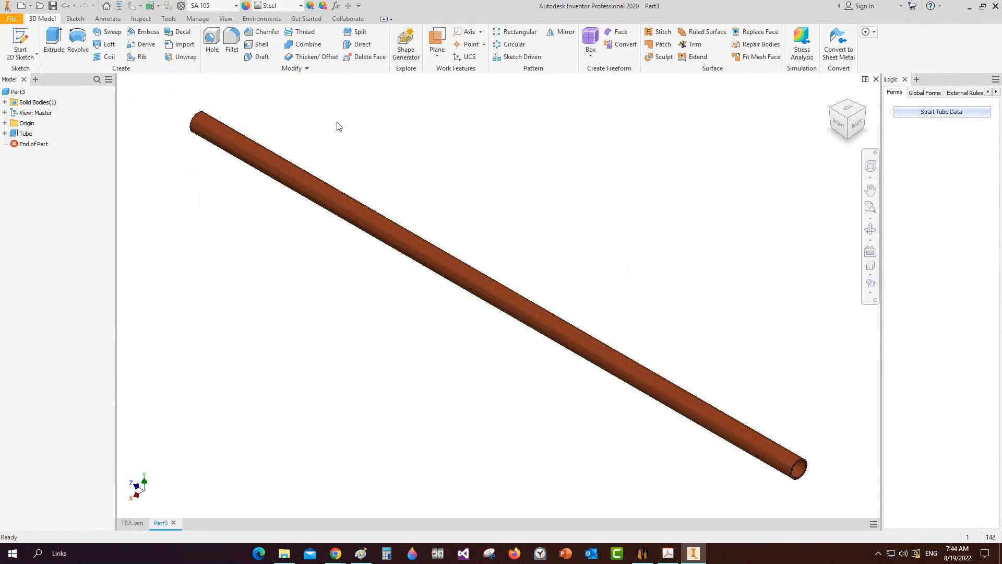
Step: Change the Tube feature's appearance to yellow in its feature properties
click(24, 134)
right_click(25, 135)
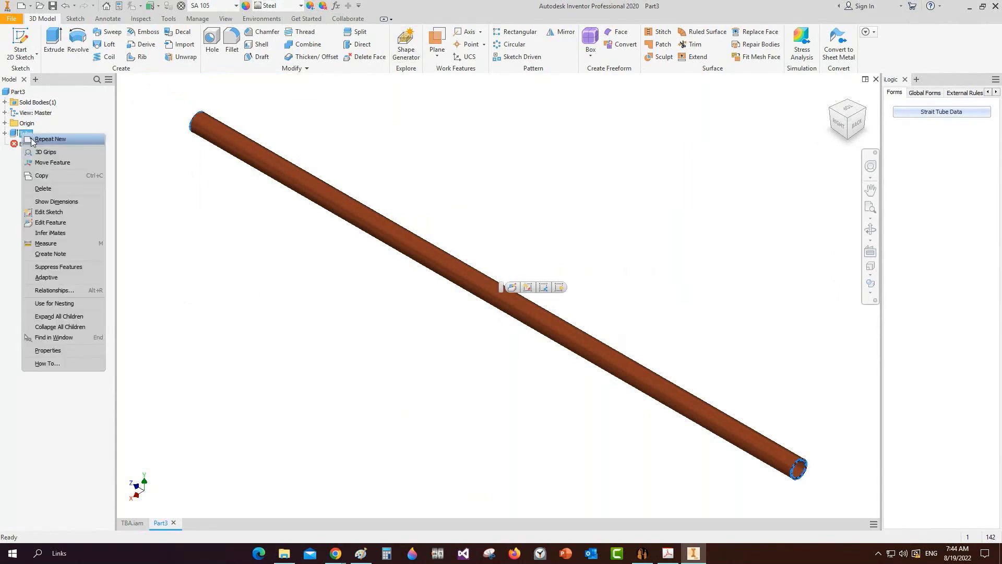
click(73, 351)
click(171, 268)
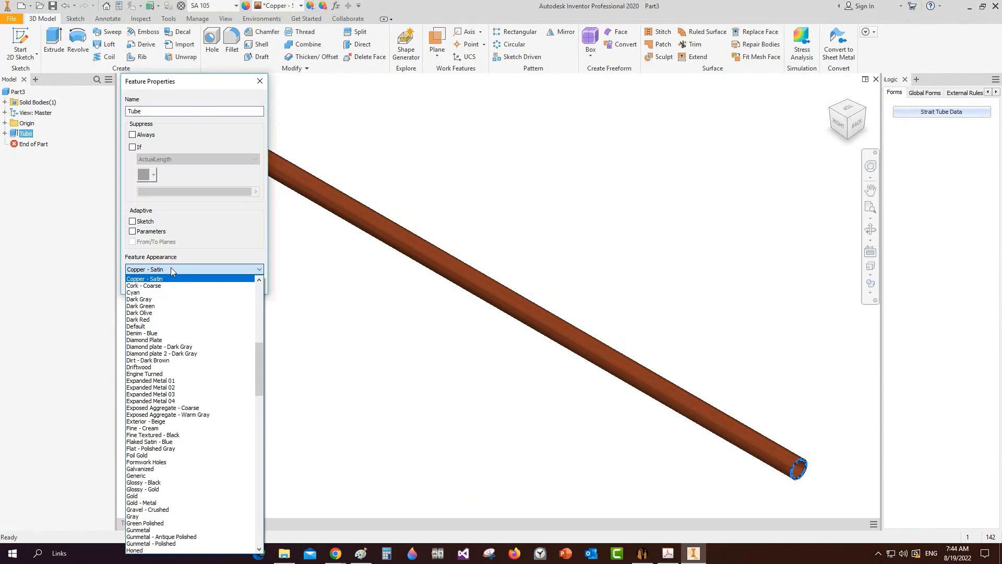
key(s)
key(s)
key(s)
key(s)
key(s)
key(s)
key(s)
key(s)
key(s)
key(s)
key(s)
key(s)
key(s)
key(s)
key(s)
key(s)
key(s)
key(s)
key(s)
key(s)
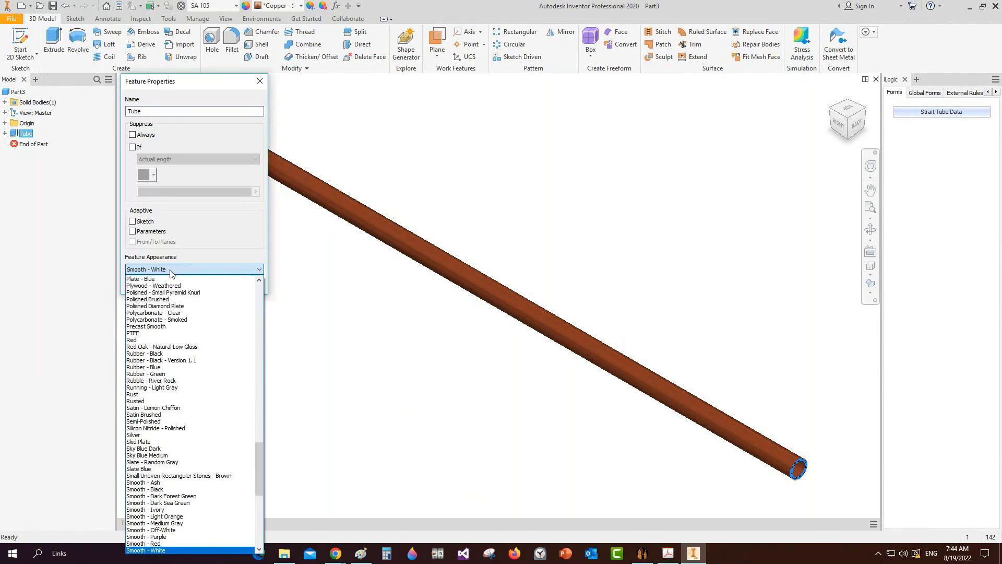
scroll(170, 270, down, 3)
click(174, 495)
click(195, 284)
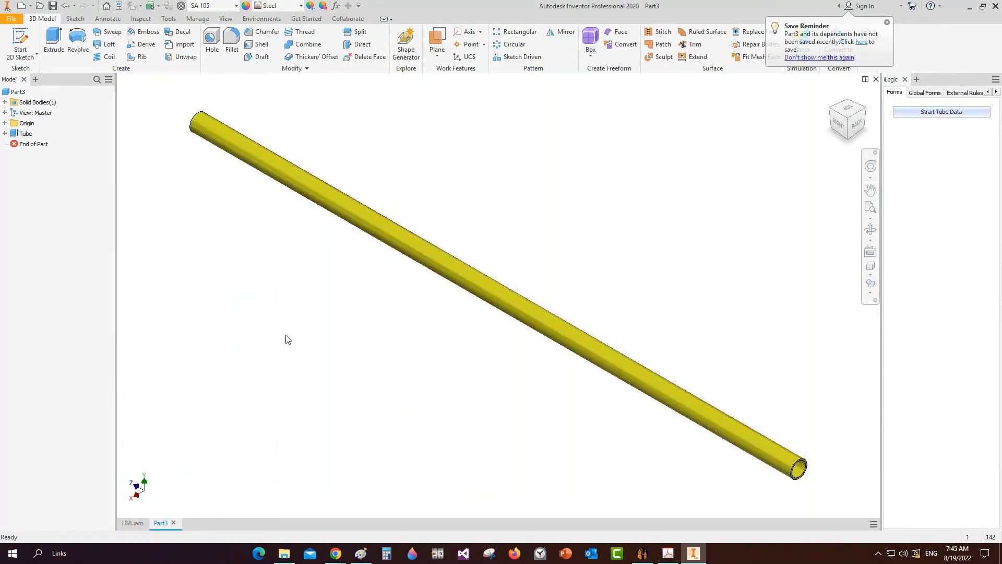
Step: Switch to Static Equipment Generator to save the active document as Spacer-1 in the Demo 19-8-2022 folder, and close the part
click(642, 553)
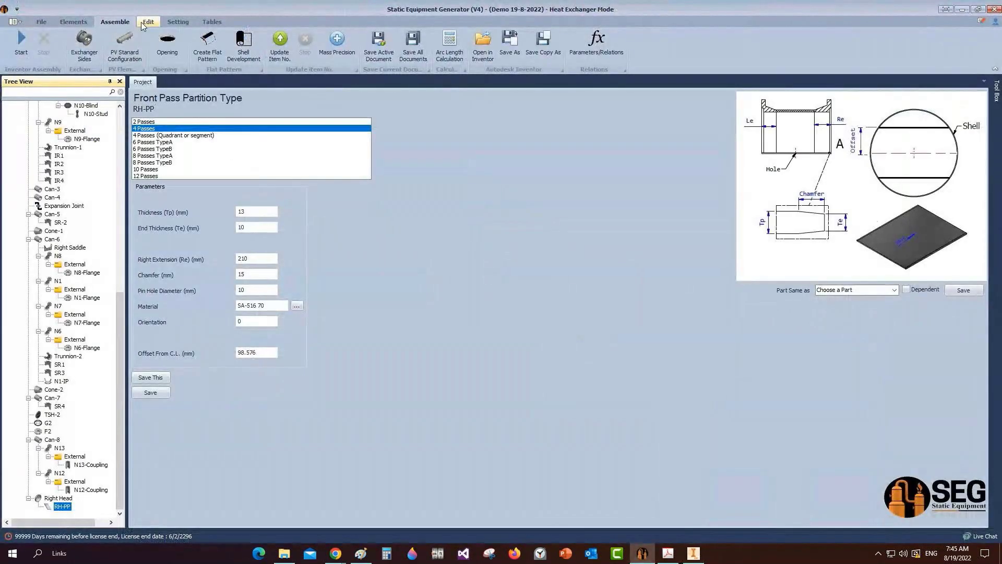
click(378, 44)
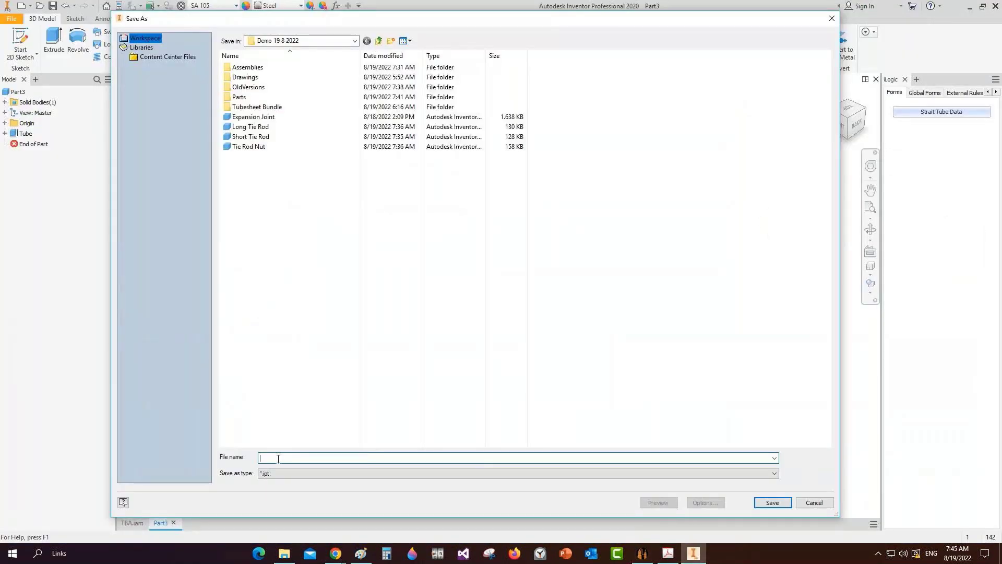
text(Spacer)
text( 1)
key(Return)
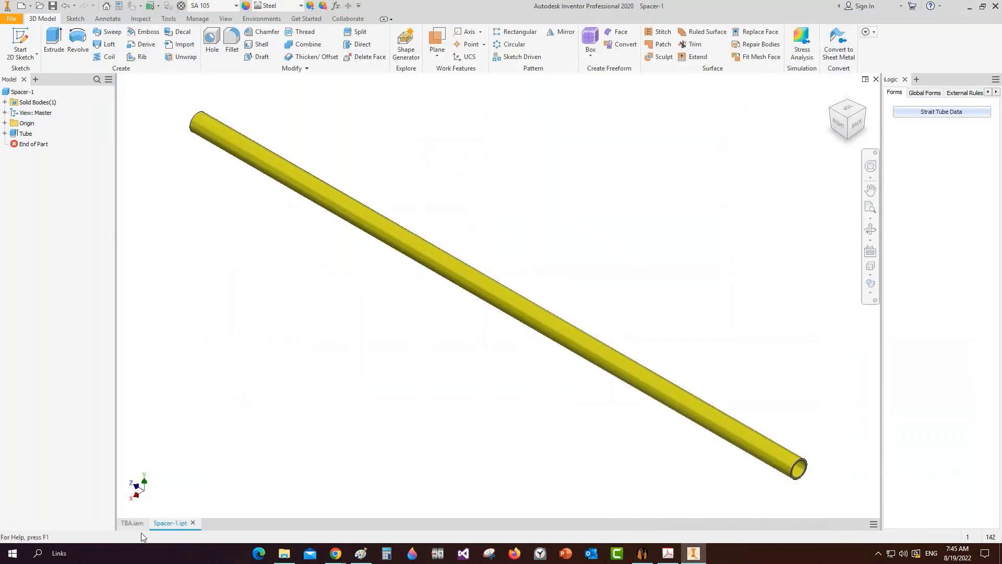
click(193, 523)
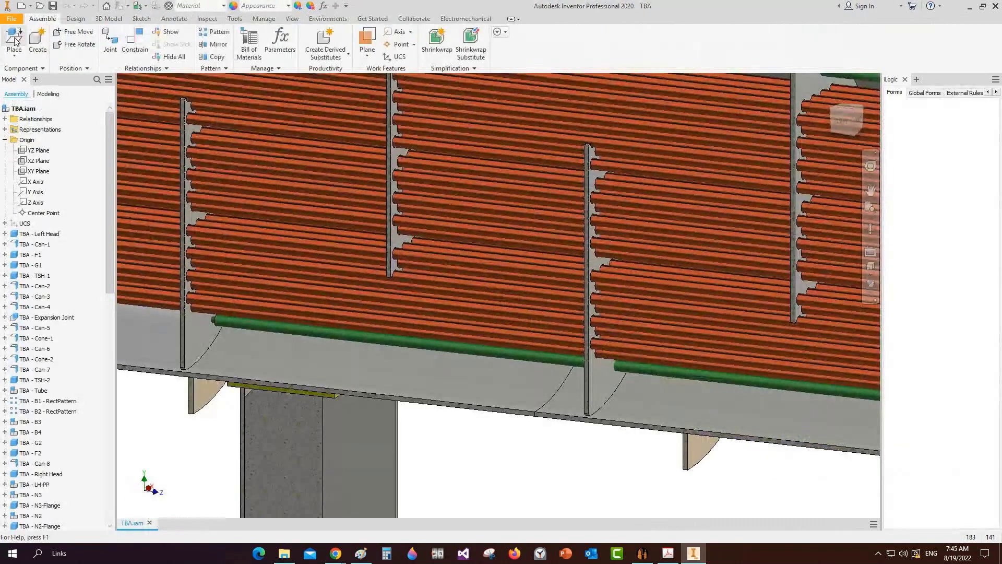
Step: Place one instance of the Spacer-1 part in the TBA assembly
click(17, 40)
click(245, 167)
double_click(247, 168)
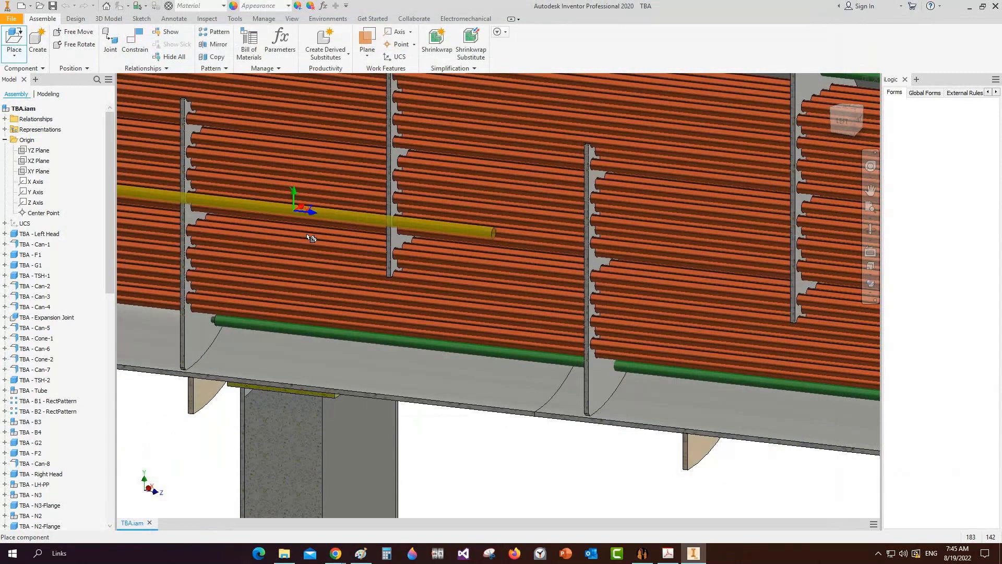
scroll(228, 119, down, 3)
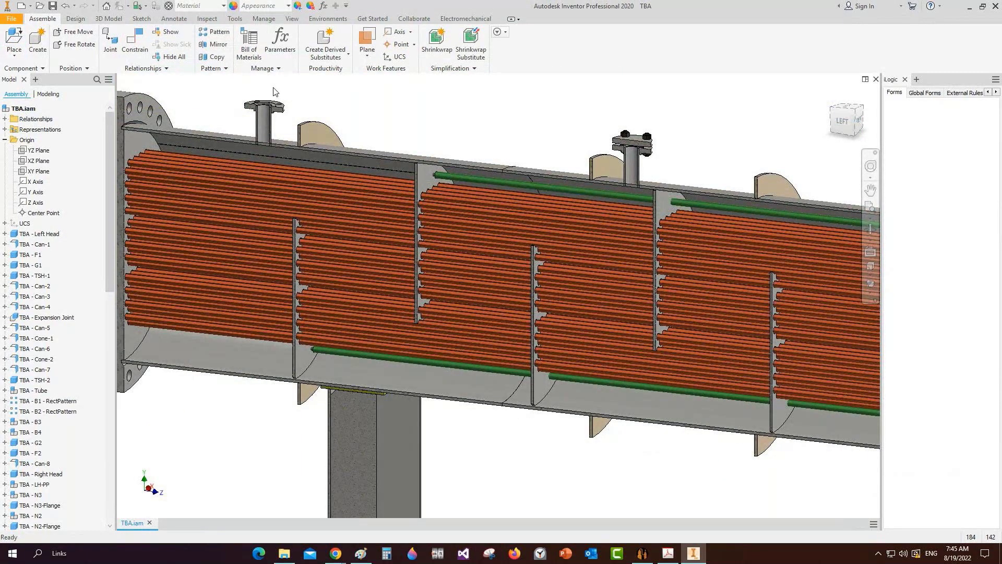
scroll(346, 160, up, 3)
scroll(39, 529, down, 2)
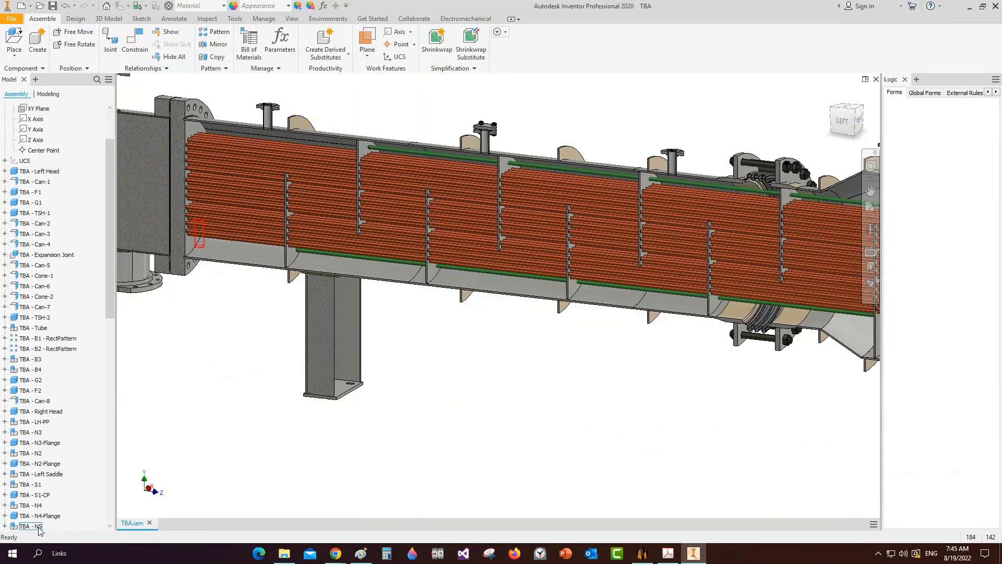
Step: Free-move the Spacer-1 tube across the exchanger to the uncut side, clear of the shell
click(39, 527)
click(51, 526)
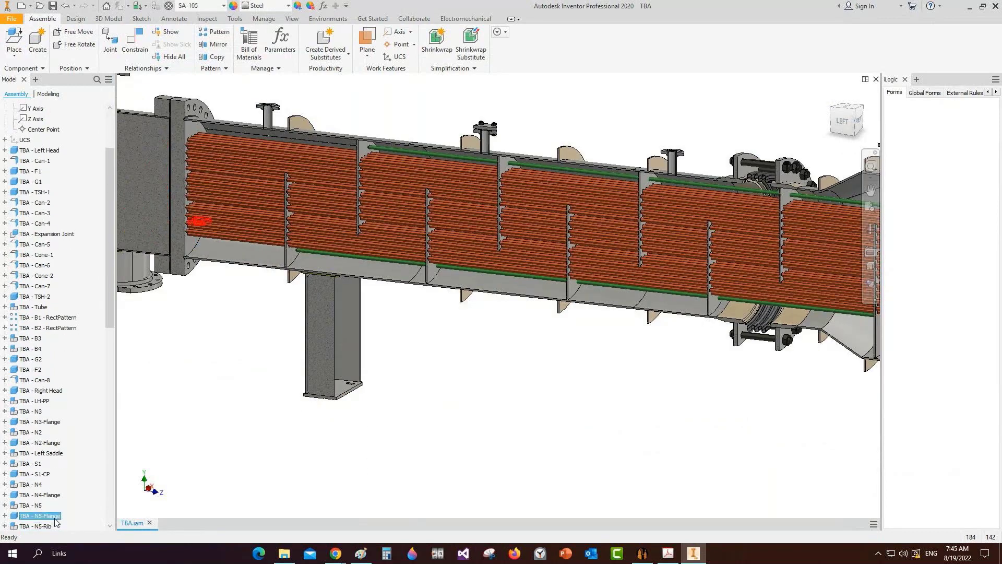
scroll(56, 522, down, 11)
scroll(44, 527, down, 4)
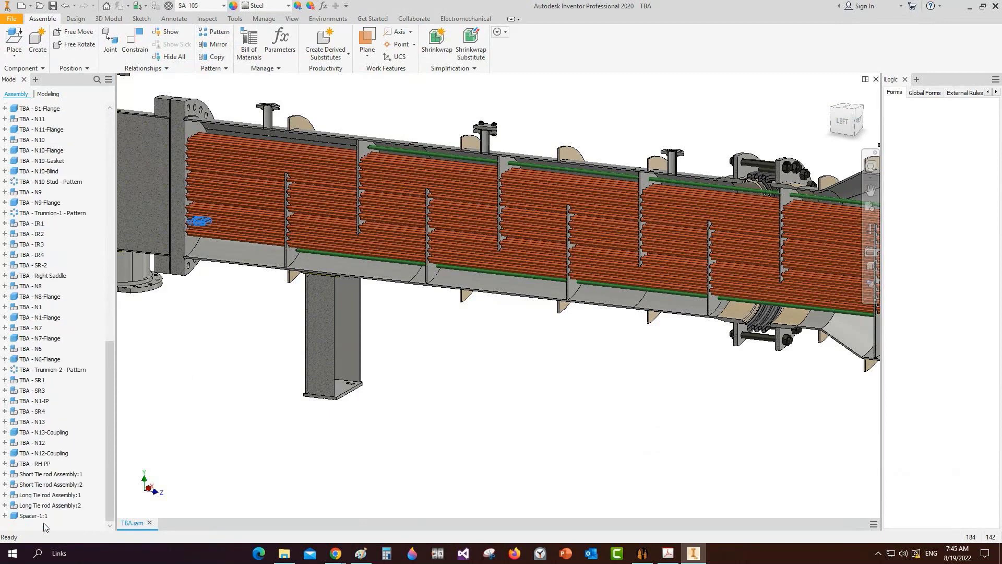
click(35, 516)
scroll(453, 281, up, 3)
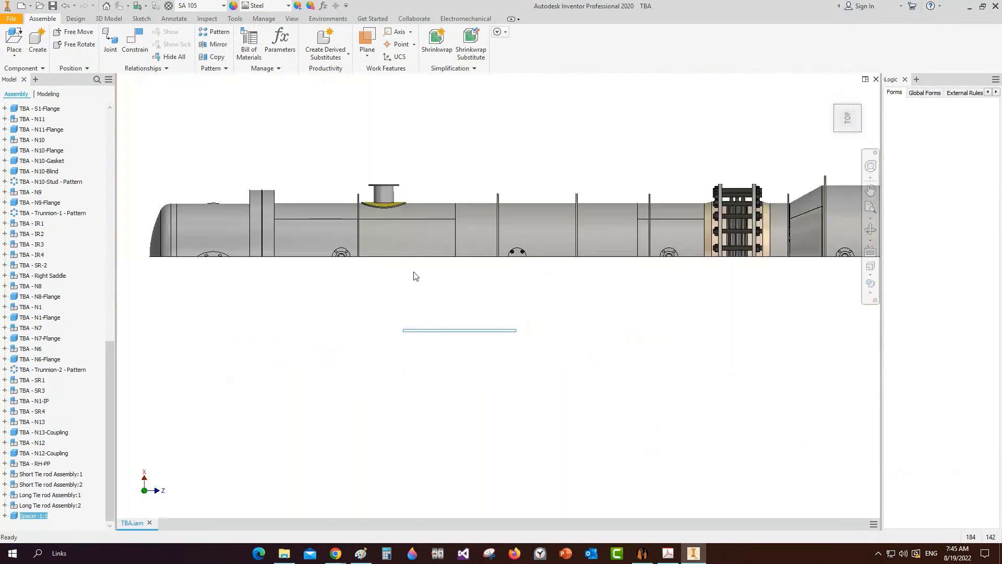
click(65, 36)
click(474, 220)
right_click(546, 129)
click(587, 130)
click(877, 231)
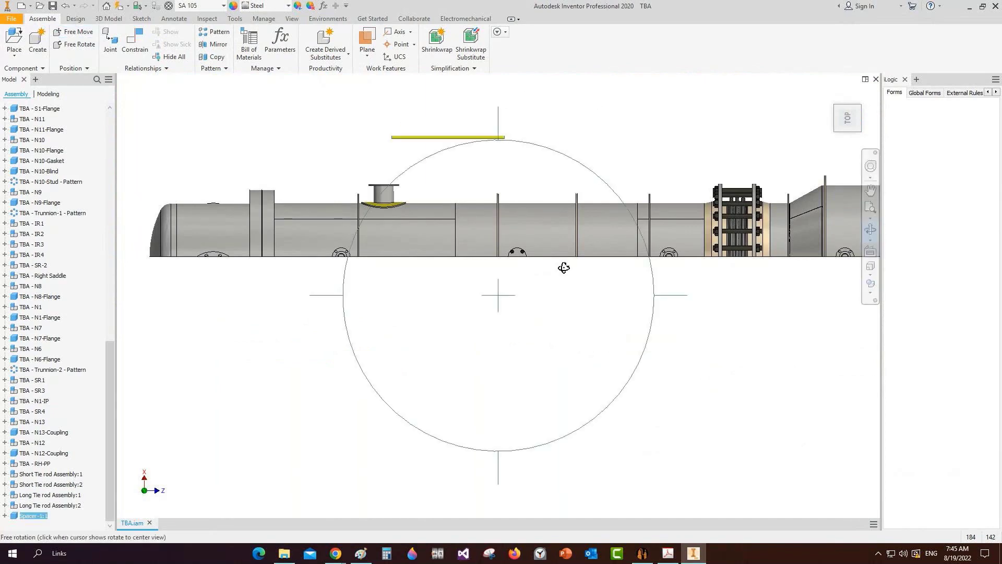
Step: Mate the Spacer-1 tube's axis with the axis of the lower tie rod in the tube bundle
drag(501, 449, 529, 324)
middle_drag(529, 323, 522, 347)
drag(522, 347, 498, 391)
key(Escape)
scroll(464, 247, up, 4)
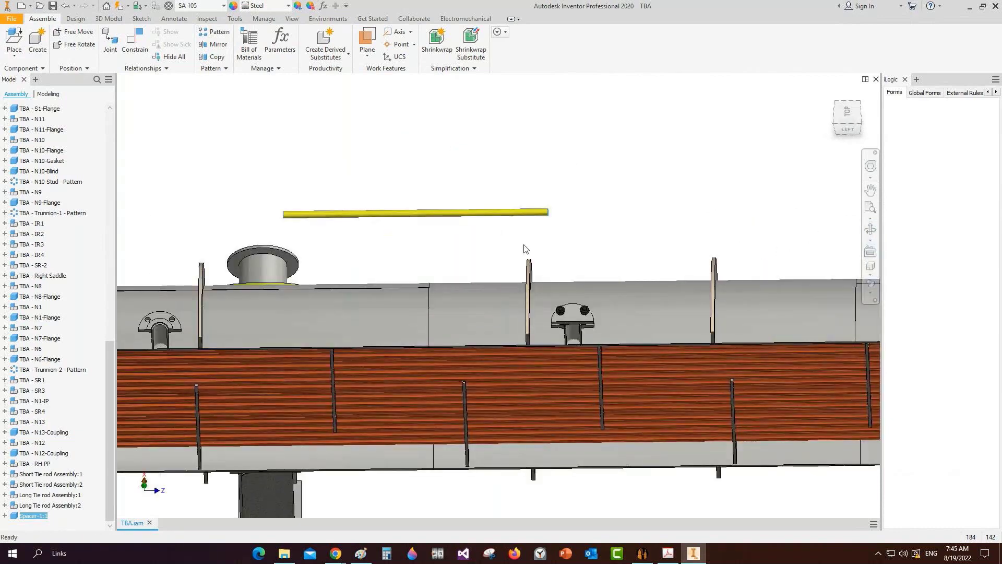
middle_drag(523, 243, 568, 235)
key(c)
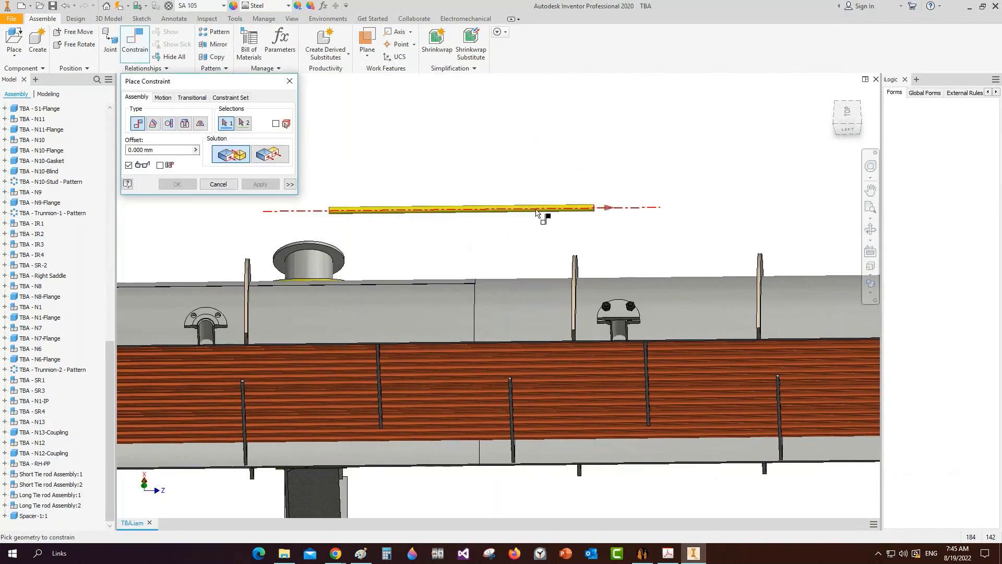
click(541, 214)
click(848, 131)
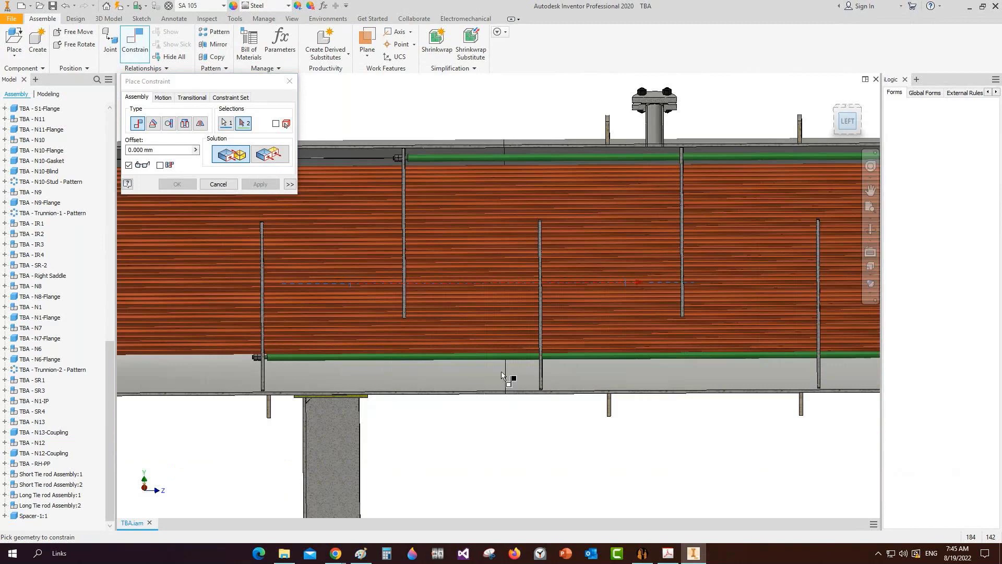
scroll(459, 296, up, 2)
click(459, 297)
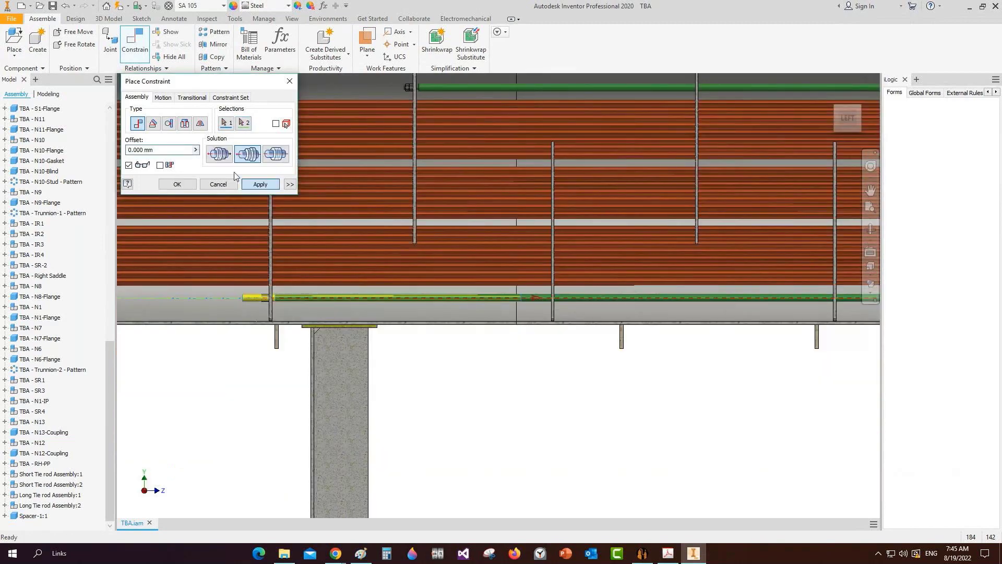
click(260, 184)
Step: Mate the spacer's end face to the first lower baffle's face with 0 mm offset, so the tube starts at that baffle
scroll(518, 305, up, 1)
scroll(518, 306, down, 1)
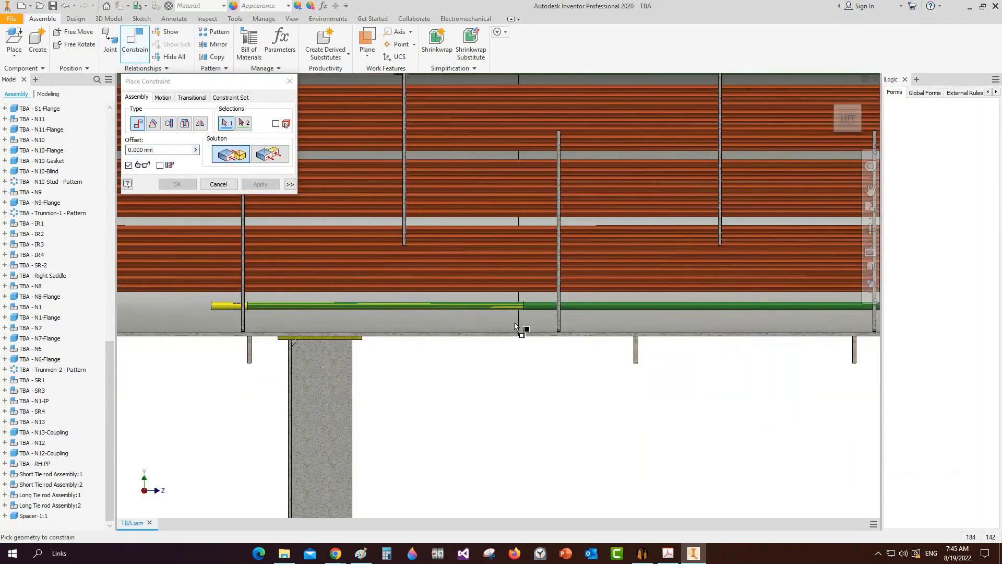
key(F4)
mouse_move(428, 325)
mouse_down()
mouse_move(415, 321)
mouse_move(434, 327)
mouse_up()
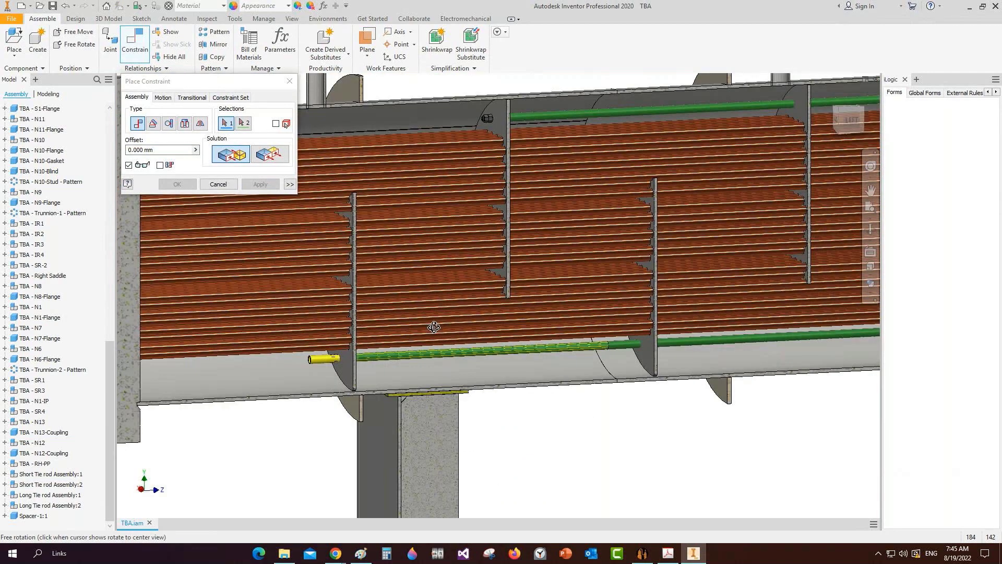
scroll(334, 371, down, 5)
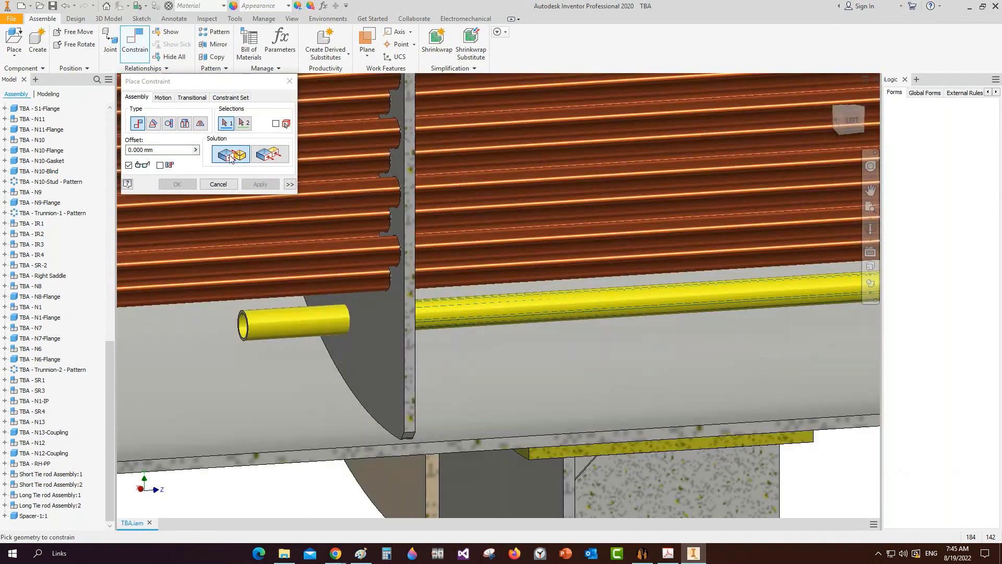
scroll(239, 327, down, 5)
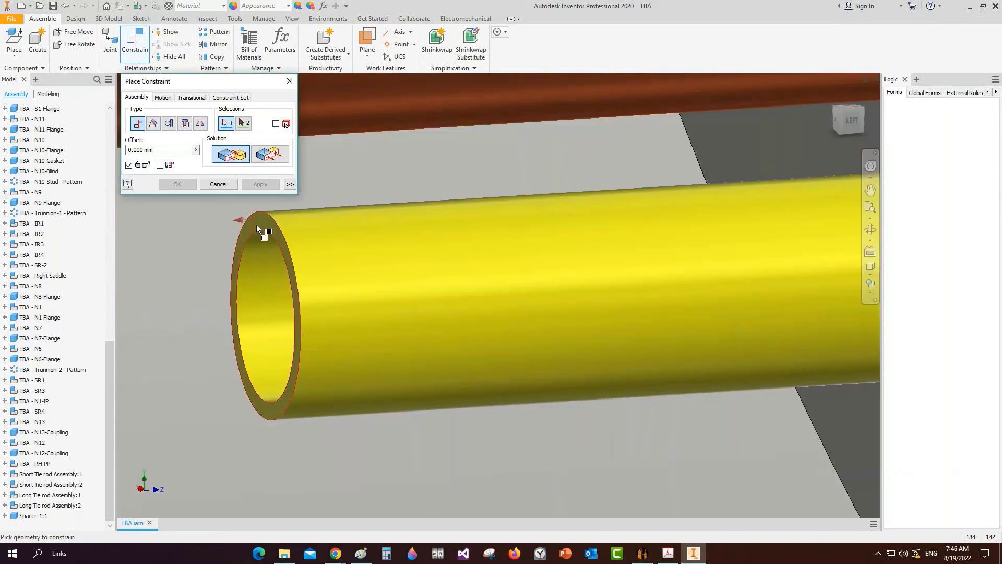
click(258, 220)
scroll(258, 220, up, 8)
shift+middle_drag(257, 230, 354, 293)
middle_drag(355, 293, 651, 399)
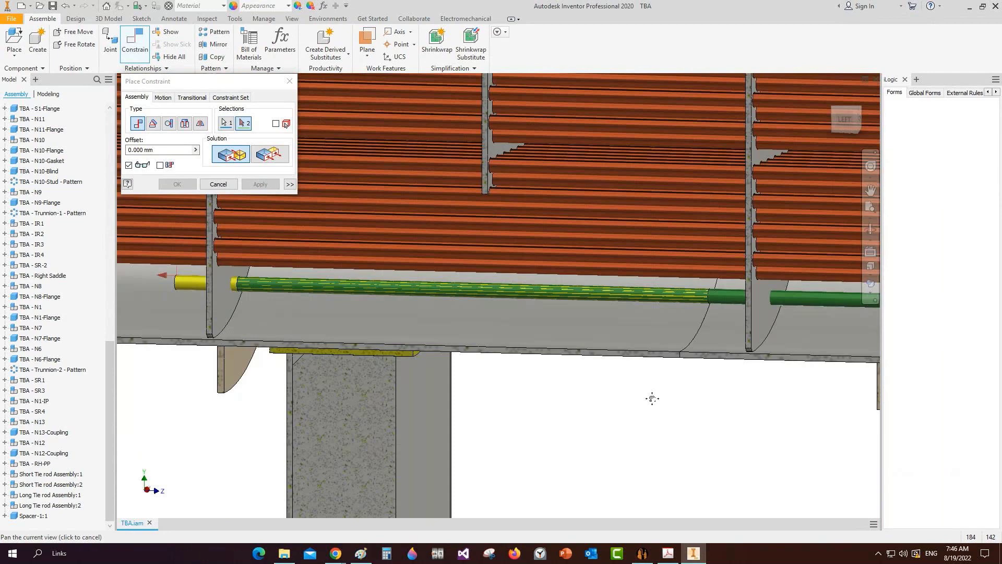
scroll(227, 295, down, 5)
click(226, 294)
click(191, 187)
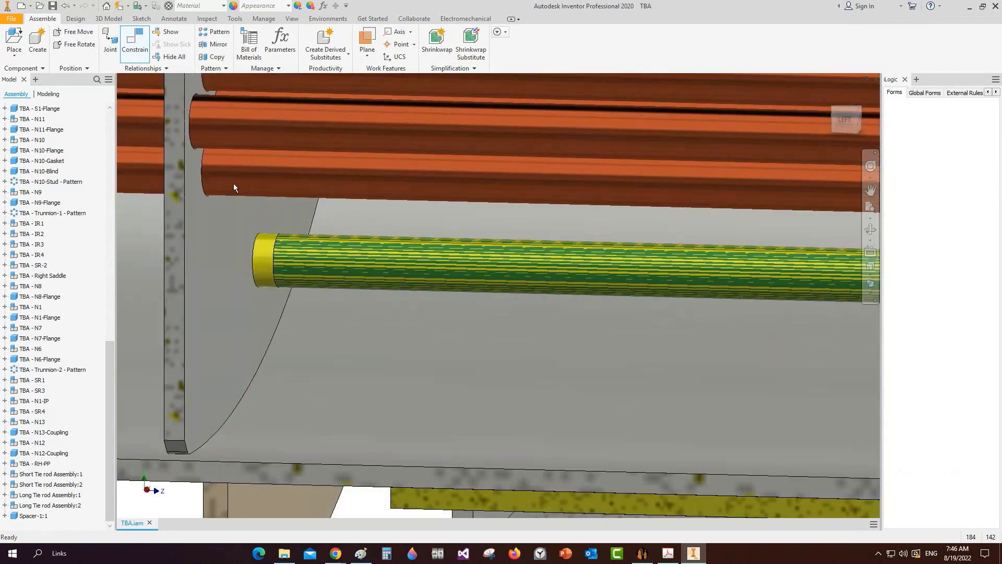
Step: Open the Spacer-1 part, set its Tube O.D. to 31.8 in the Strait Tube Data form, and close the part
scroll(242, 186, up, 5)
right_click(256, 207)
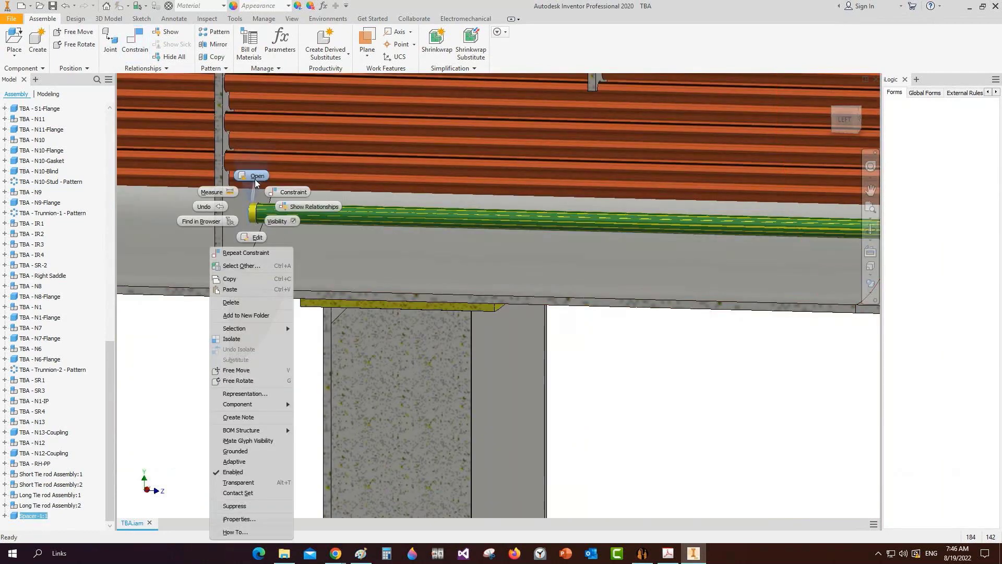
click(253, 175)
click(895, 112)
click(253, 124)
scroll(279, 183, down, 1)
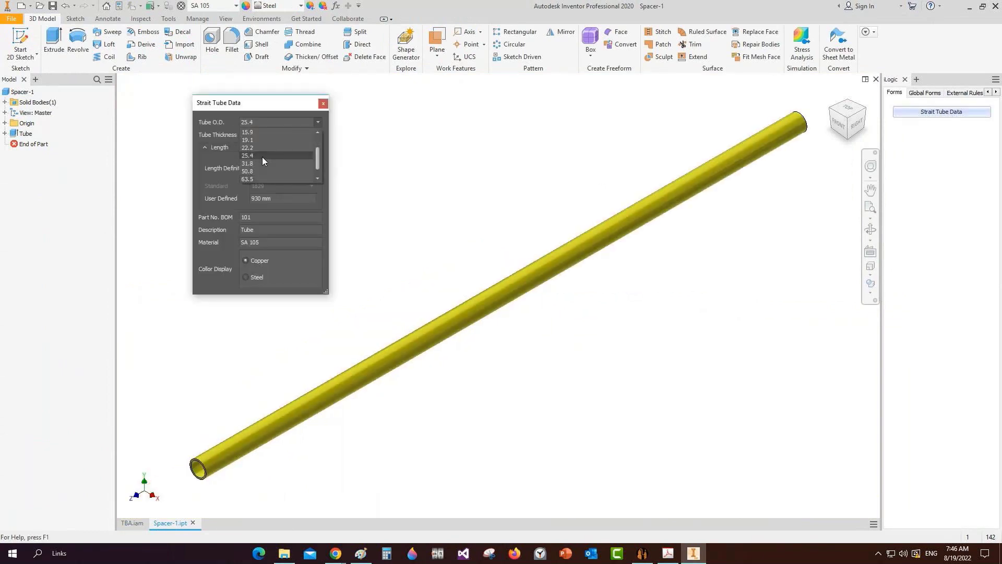
click(261, 163)
click(323, 104)
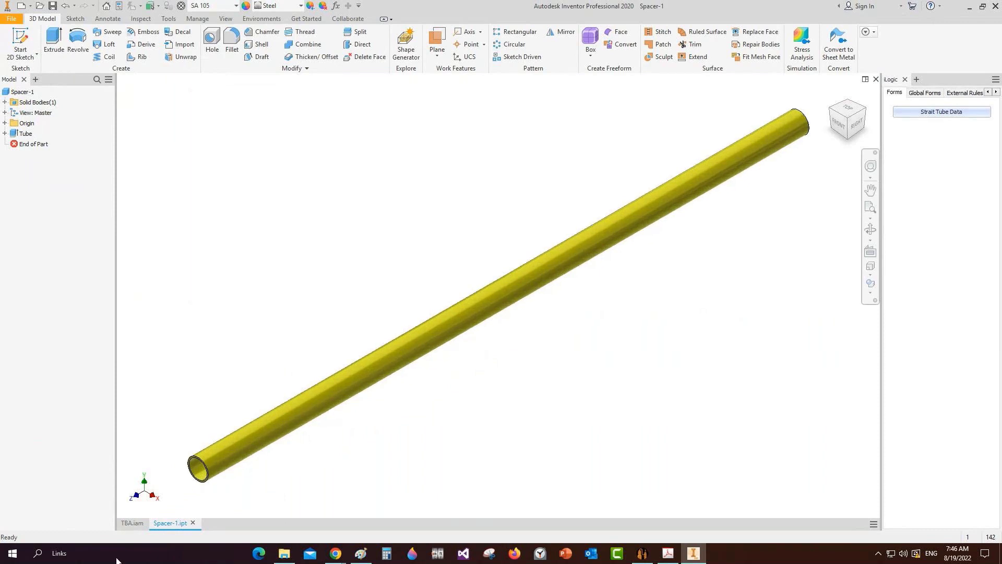
click(193, 518)
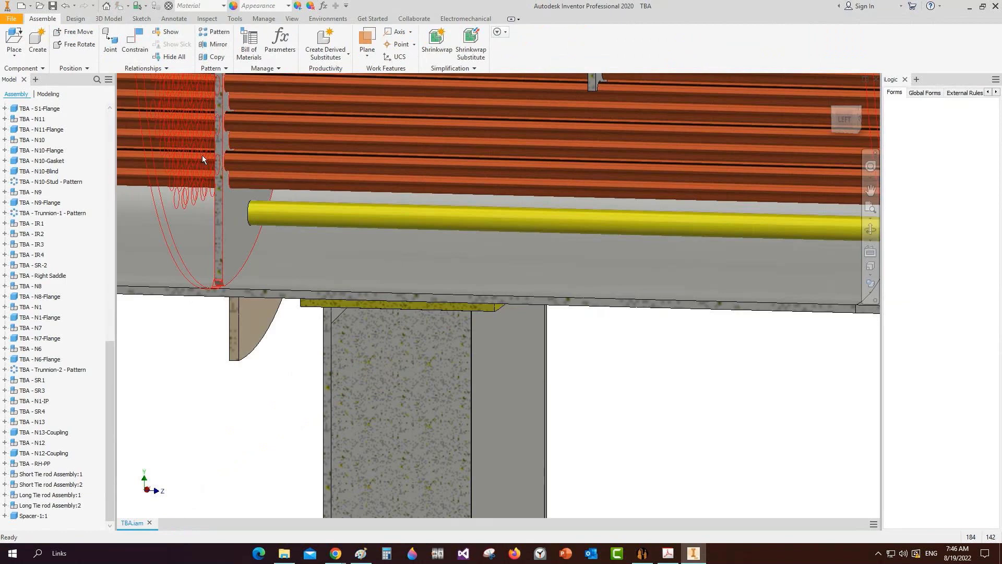
Step: Examine how the spacer sits between the baffles along the lower tie rod, finishing in the left view
scroll(266, 416, up, 3)
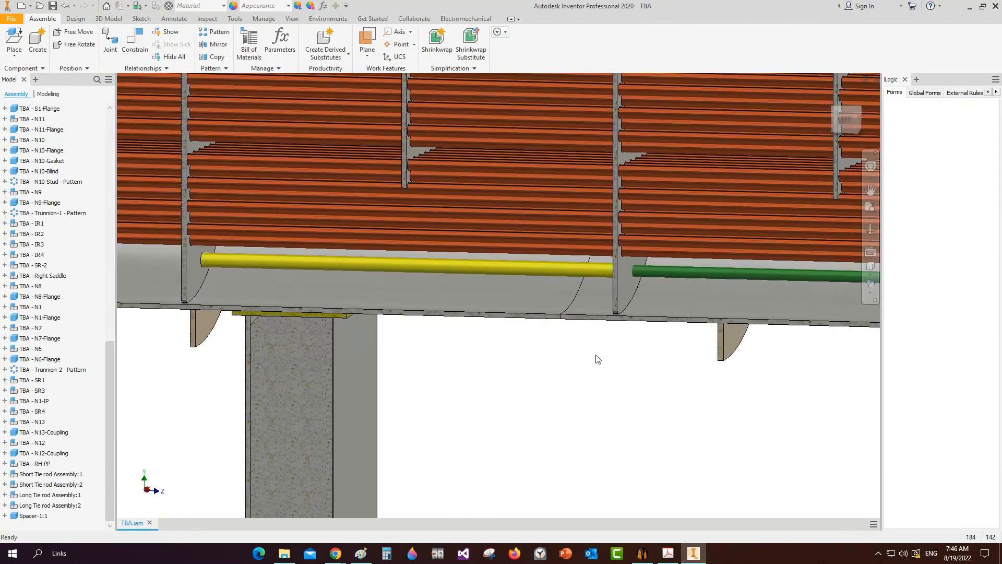
scroll(597, 358, up, 6)
key(F4)
drag(525, 294, 650, 285)
scroll(651, 284, up, 3)
right_click(654, 284)
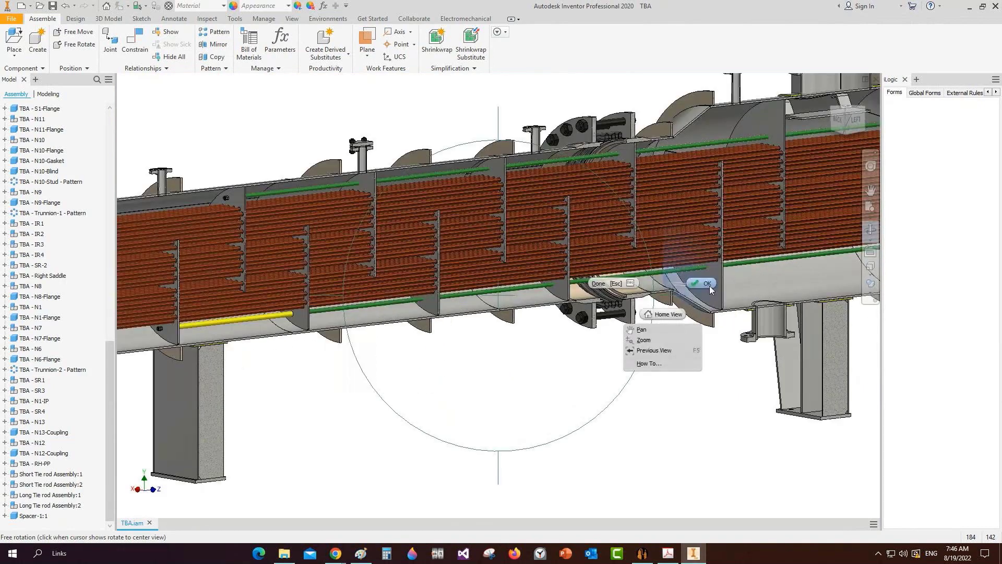
click(705, 284)
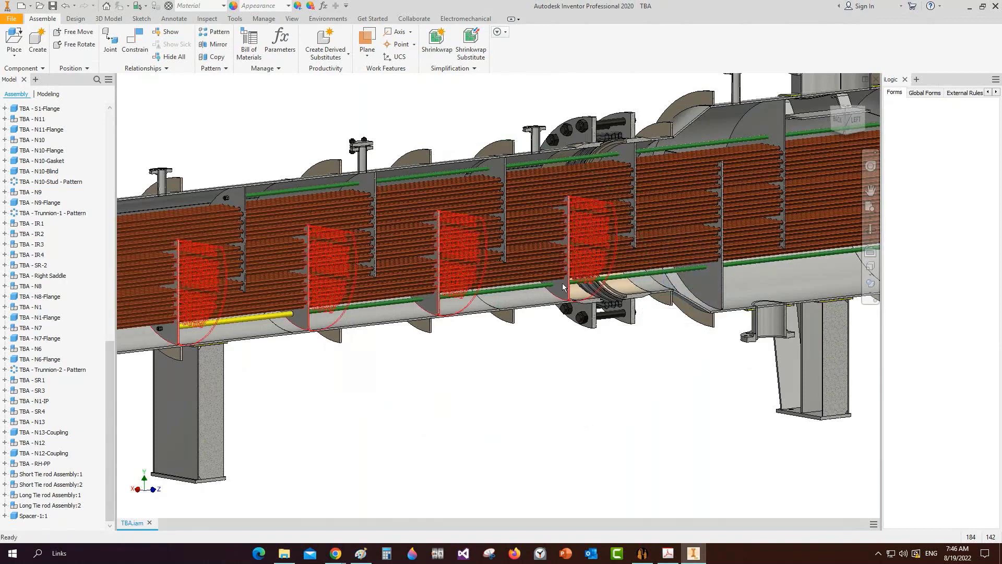
middle_drag(866, 106, 858, 121)
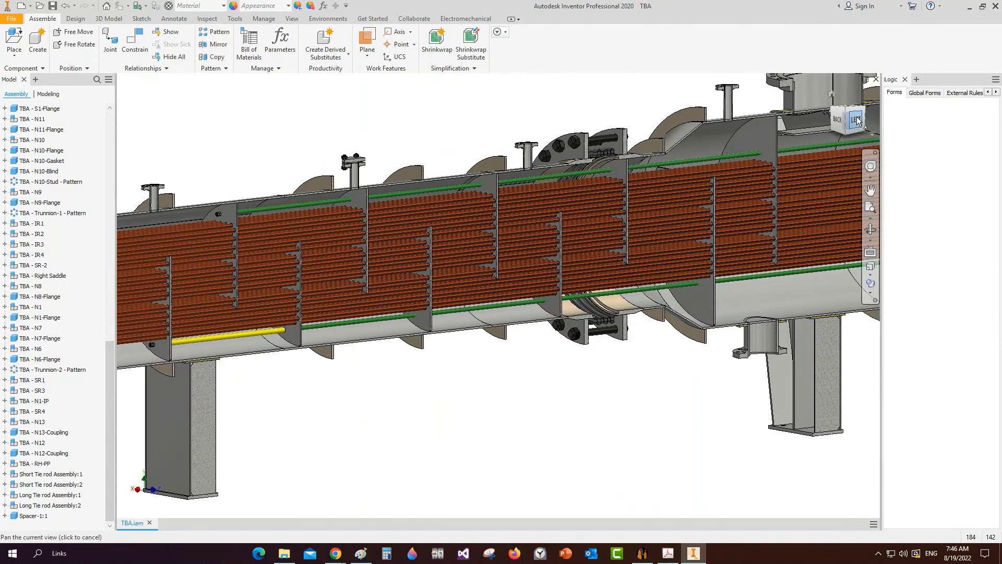
click(858, 121)
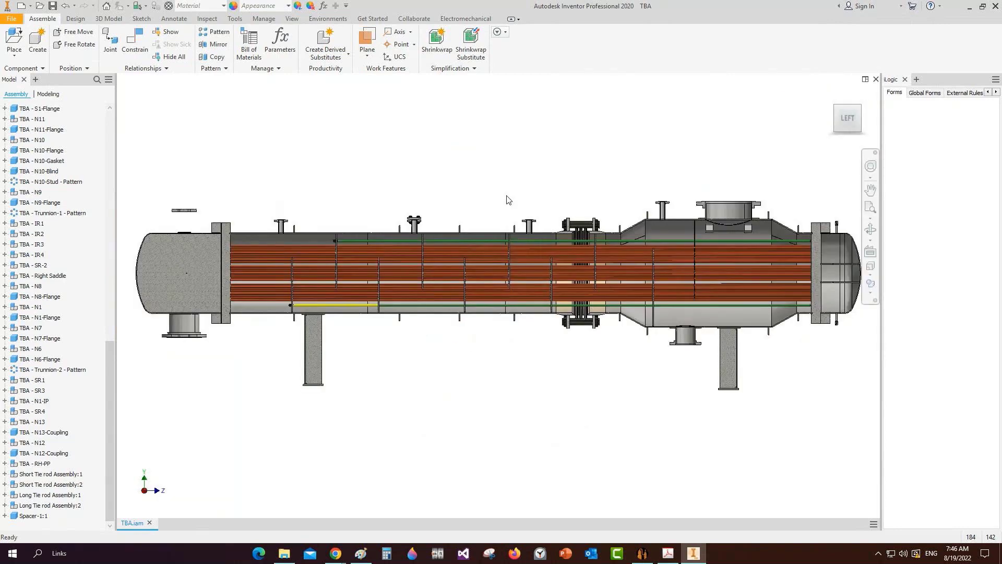
Step: End the section view of the TBA assembly and inspect the support ribs and small nozzles along the shell
click(292, 18)
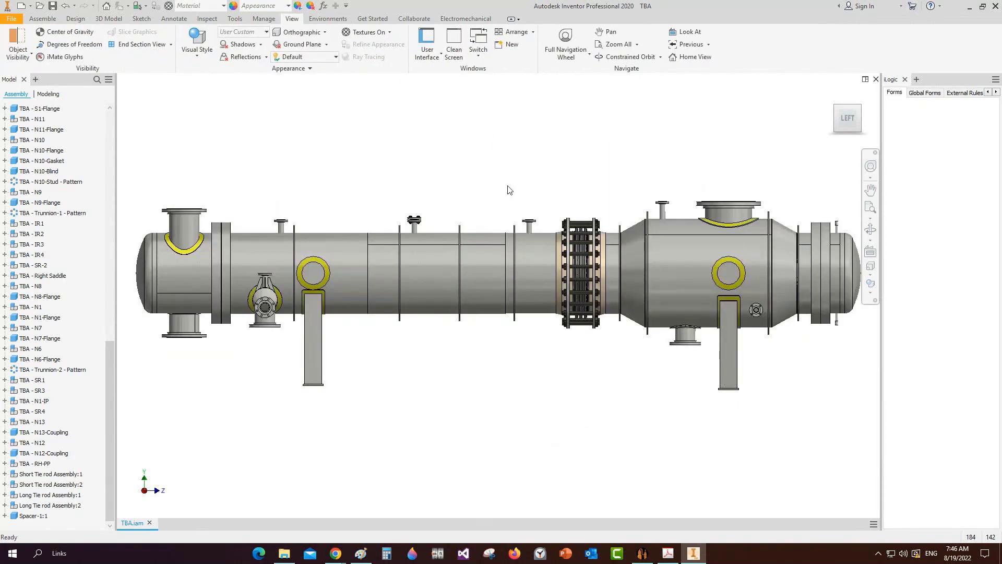
key(F4)
scroll(431, 250, up, 2)
drag(431, 250, 450, 288)
scroll(399, 284, down, 3)
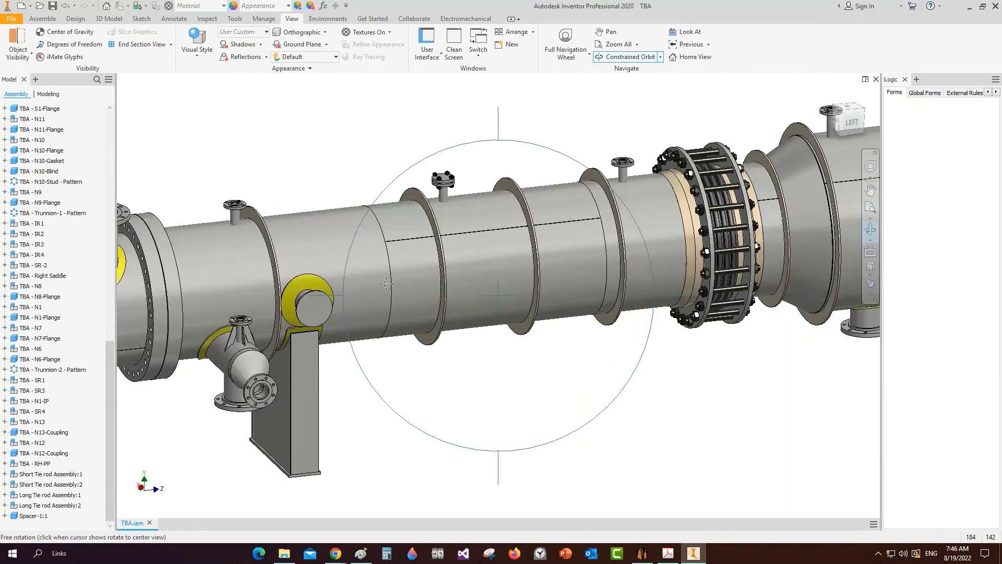
key(Escape)
scroll(256, 309, down, 3)
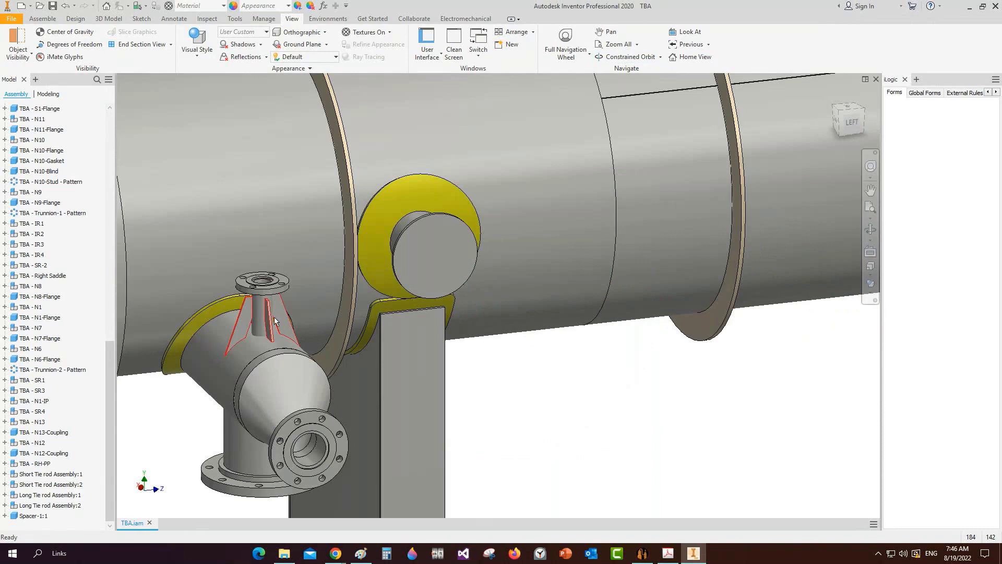
scroll(274, 318, up, 4)
scroll(426, 232, down, 2)
middle_drag(426, 231, 490, 237)
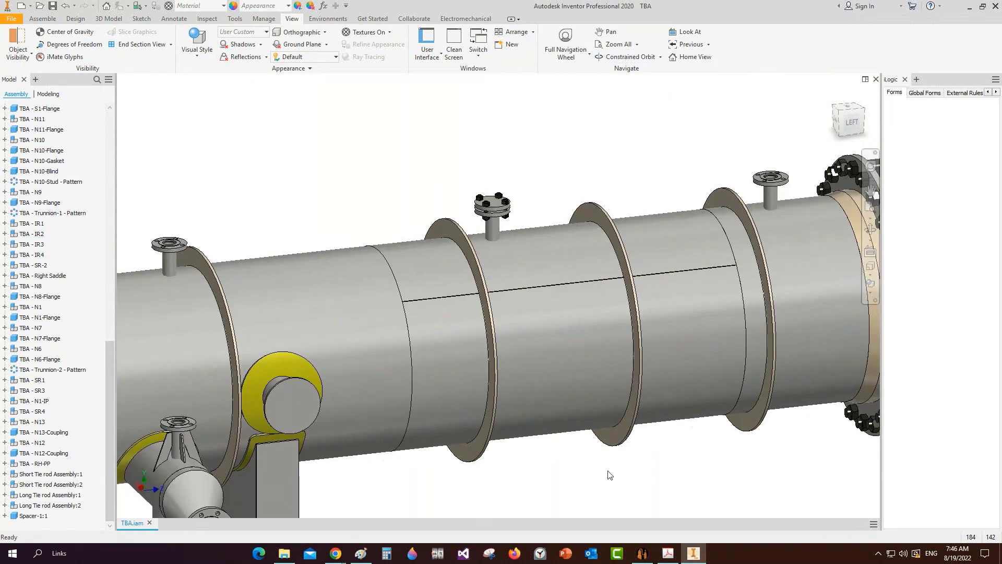
Step: Switch to Static Equipment Generator and add a nozzle support rib named N11-Rib to Can-2
click(647, 559)
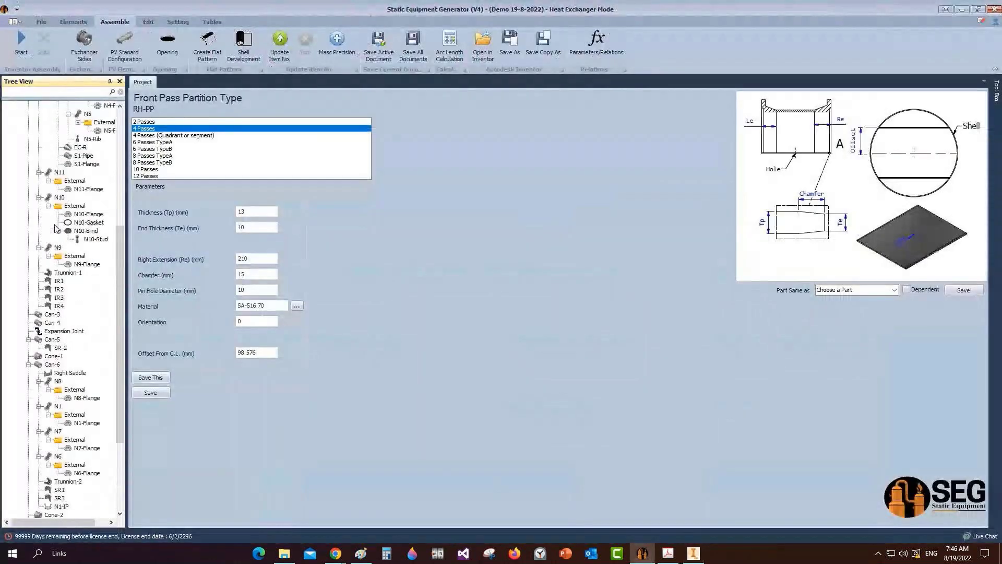
scroll(70, 190, up, 3)
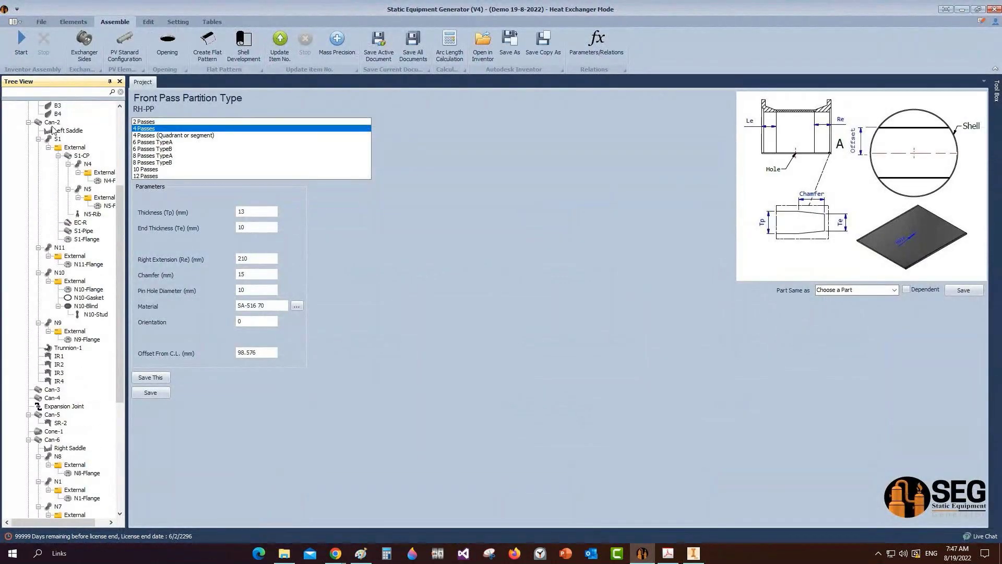
click(52, 124)
click(73, 22)
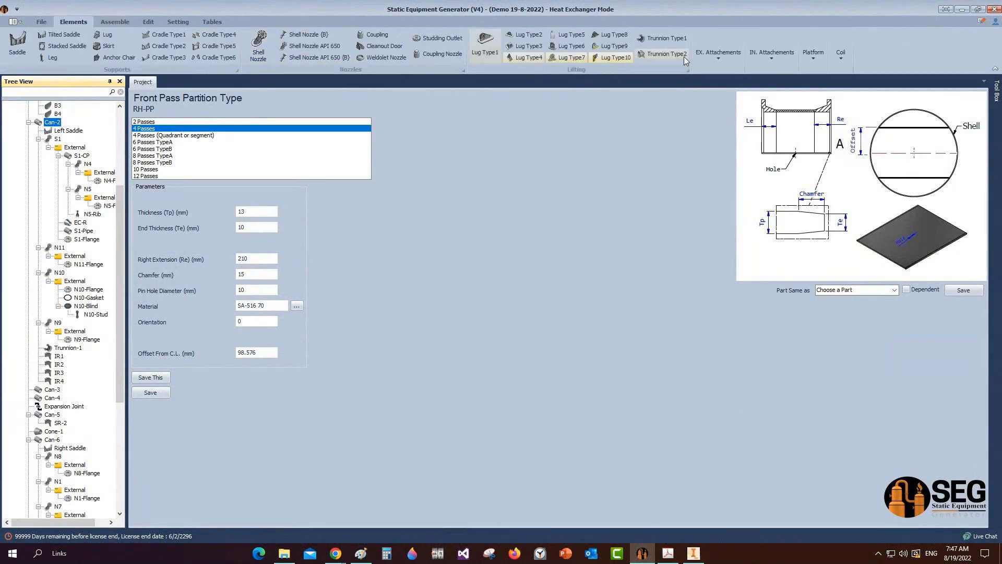
click(718, 55)
click(800, 97)
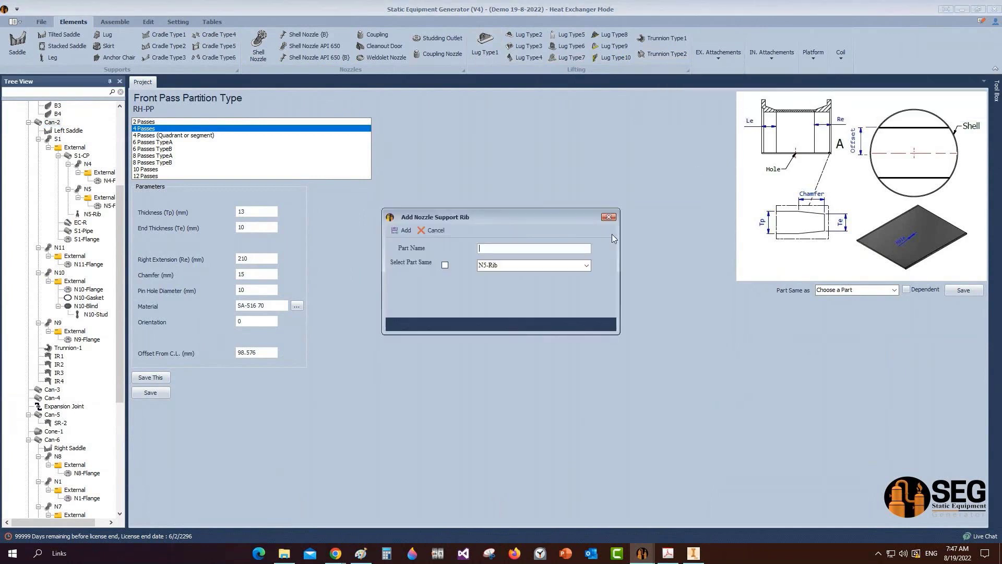
text(N11-Rib)
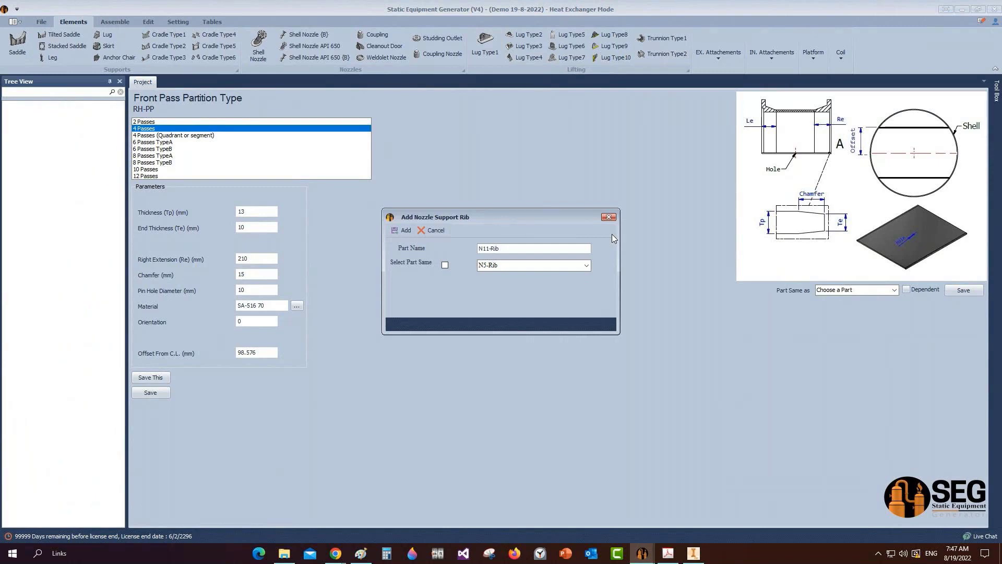
Step: Open the N11-Rib parameters and enable ribs 2, 3 and 4, with rib 2 as the other-side rib
click(64, 373)
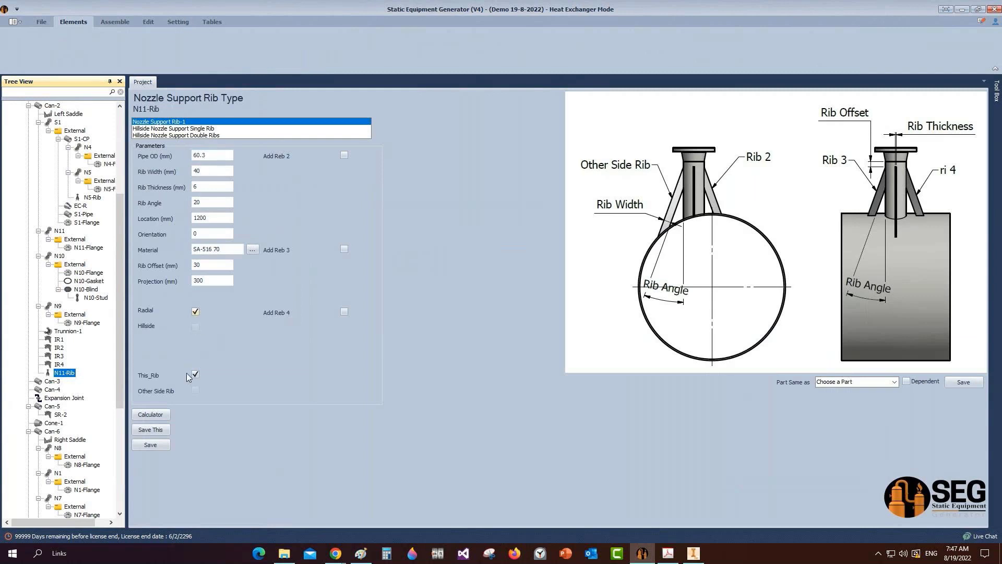
click(343, 155)
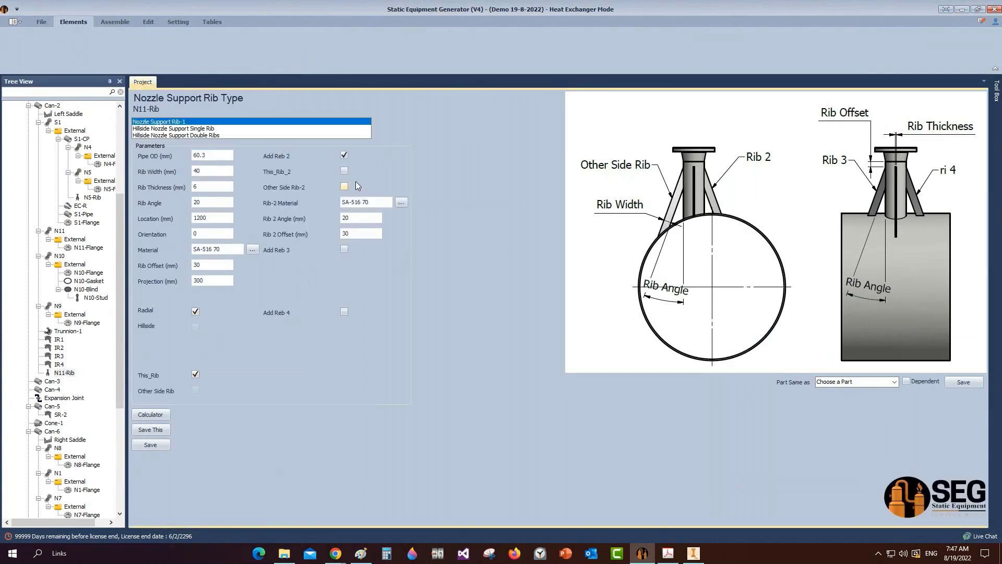
click(344, 249)
click(343, 312)
Step: Set the offset of all four N11-Rib ribs to 40 mm and save the part
double_click(198, 264)
text(40)
double_click(358, 232)
text(40)
key(Tab)
text(40)
key(Tab)
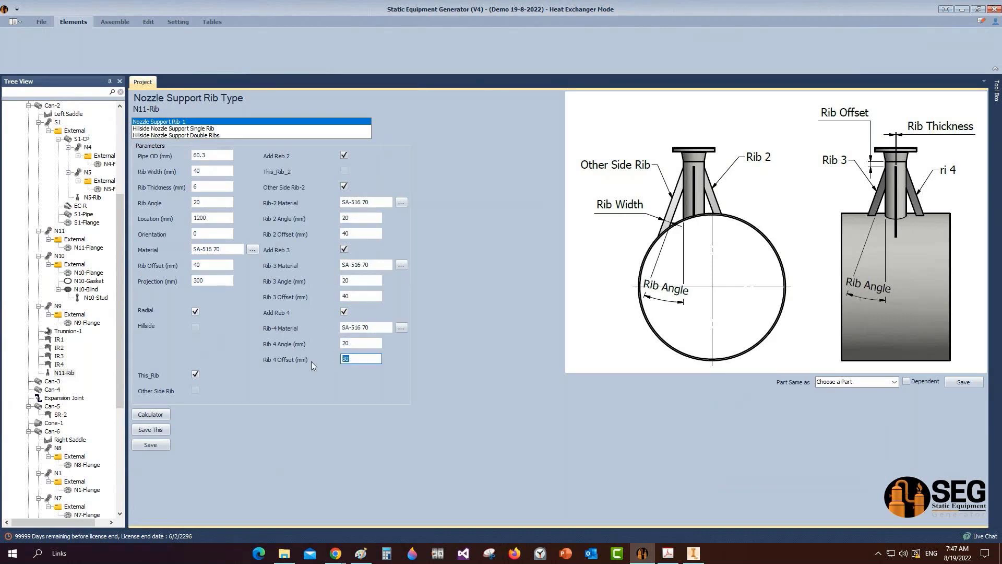
text(4)
click(156, 444)
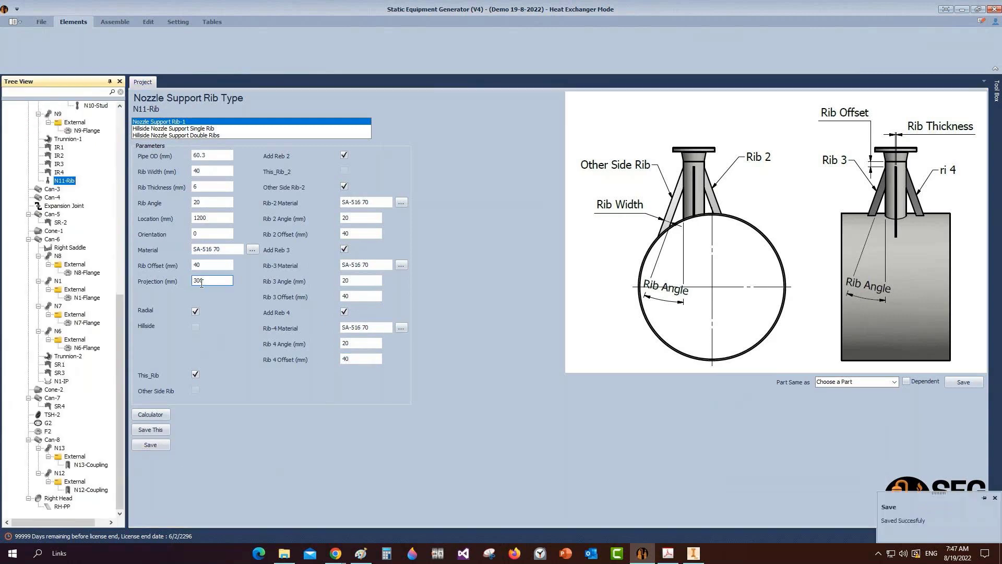
Step: Set the N11-Rib projection to 135 mm to match nozzle N11, re-enable rib 2 as the other-side rib, and save
scroll(59, 269, up, 1)
scroll(59, 269, up, 4)
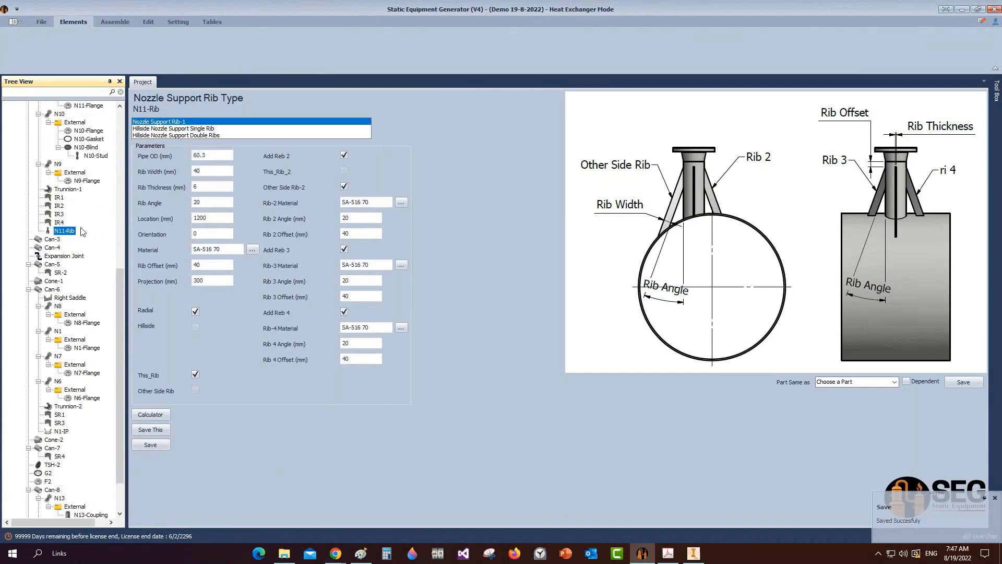
click(60, 164)
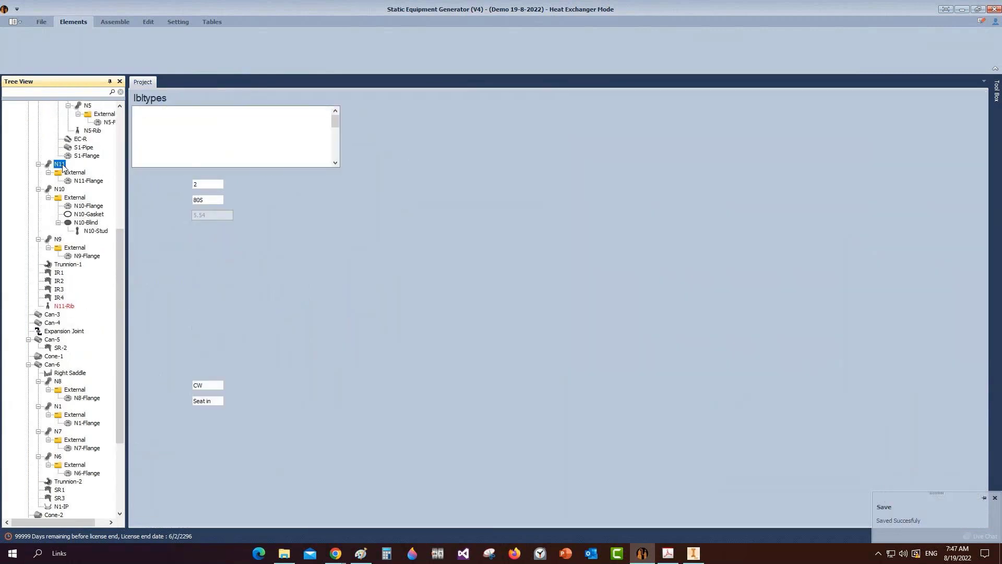
click(213, 320)
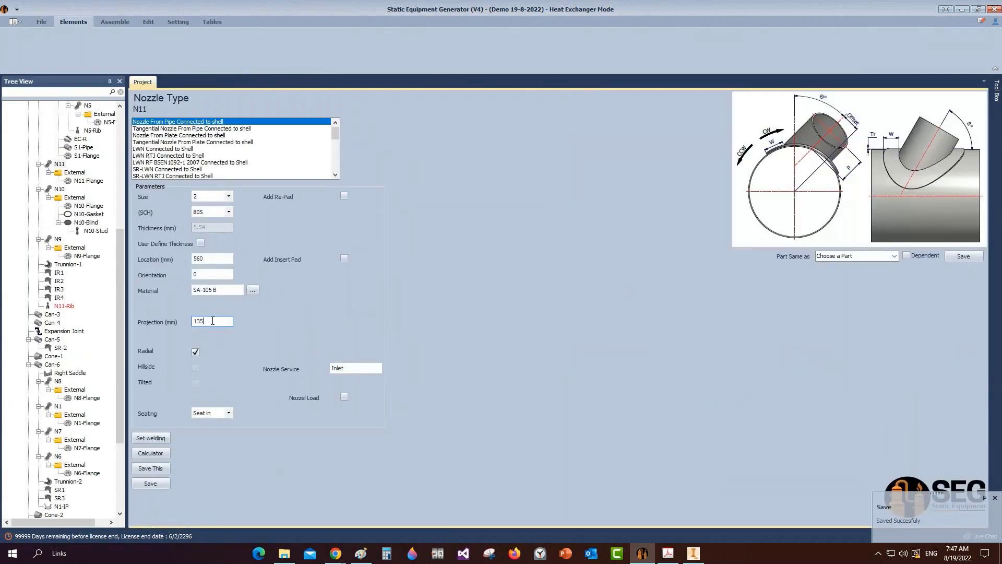
click(66, 308)
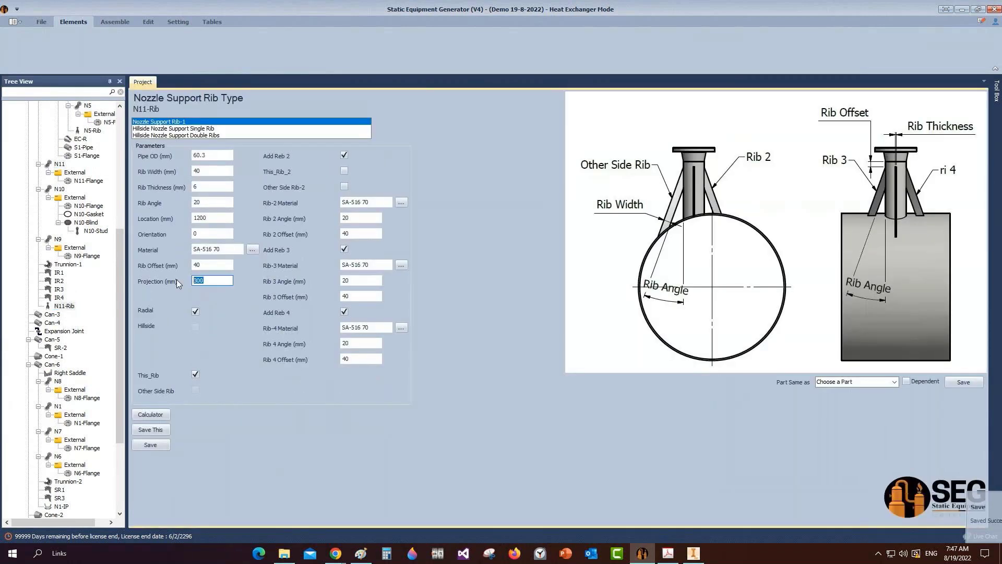
text(135)
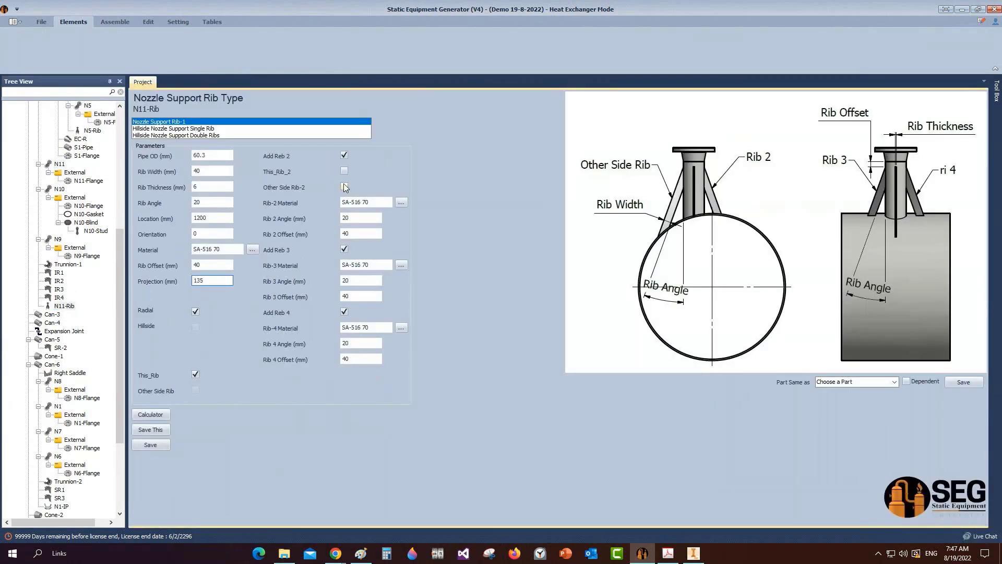
click(344, 187)
click(151, 445)
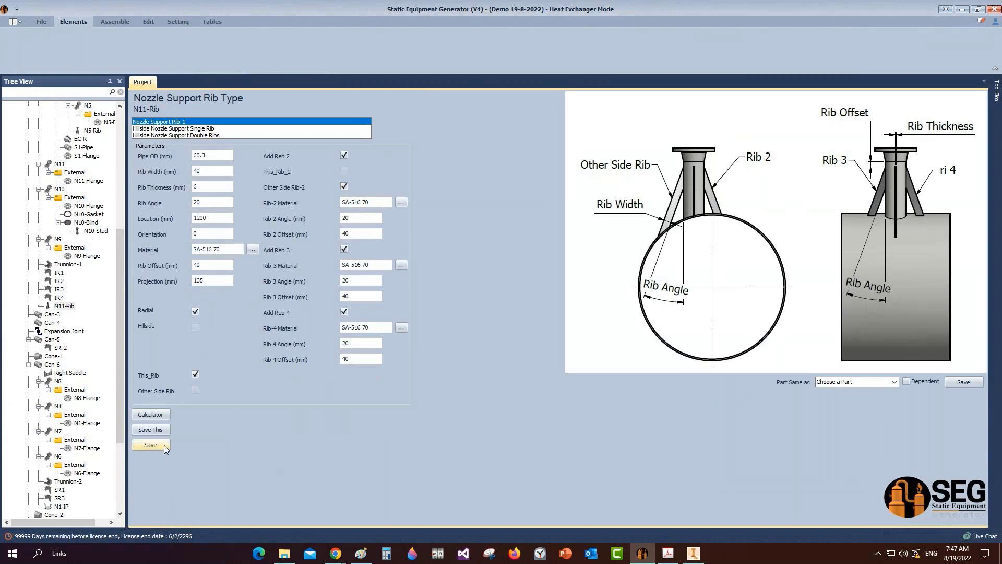
scroll(103, 330, down, 5)
Step: Set the N11-Rib location to 560 mm to match nozzle N11, re-enable rib 2 as the other-side rib, and save
click(115, 21)
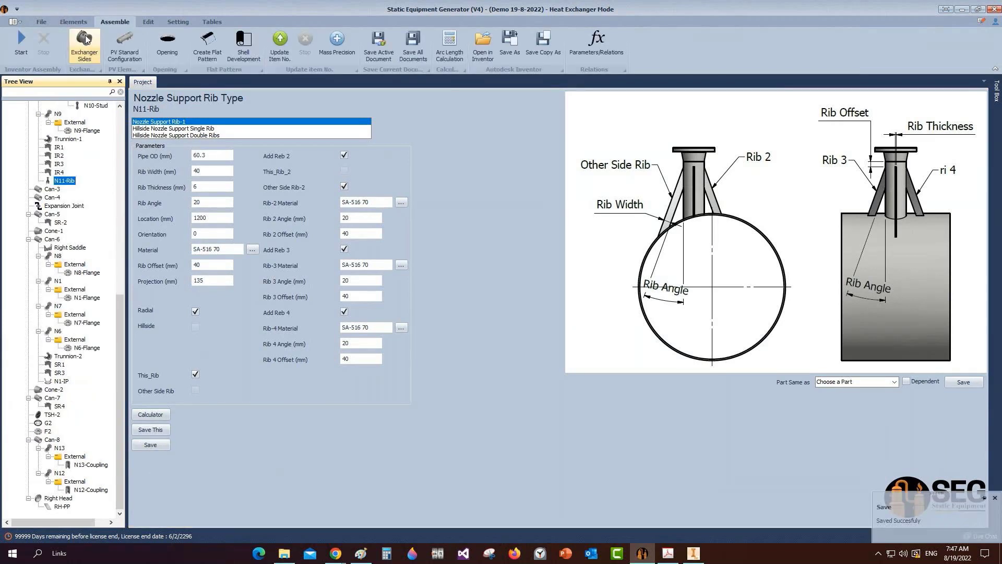
click(199, 218)
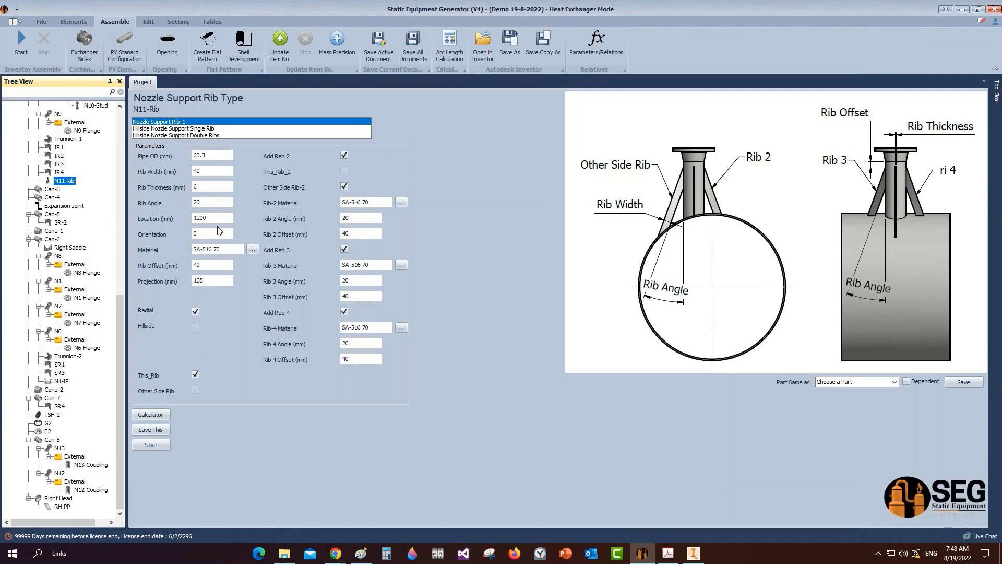
scroll(54, 150, up, 4)
click(60, 139)
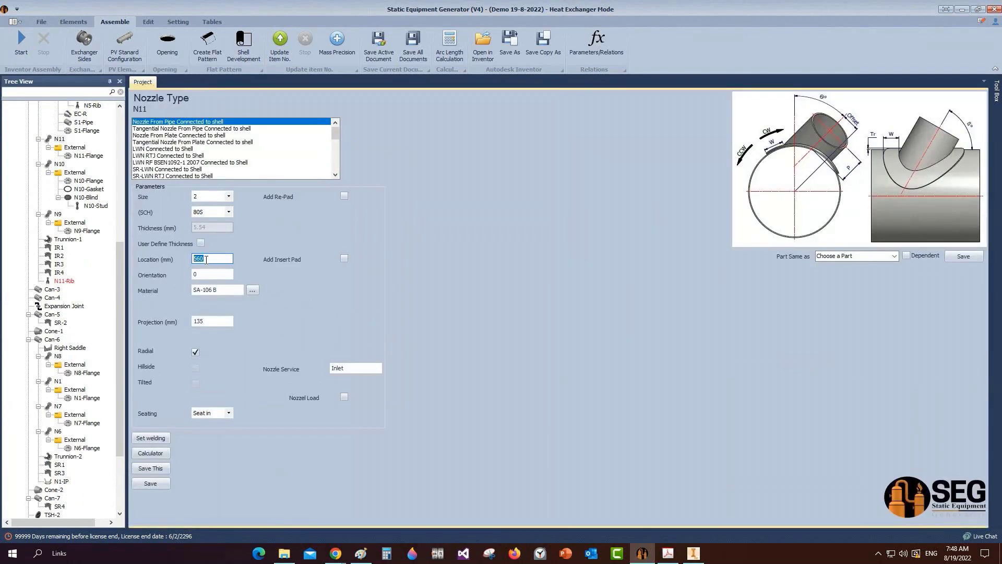
click(64, 281)
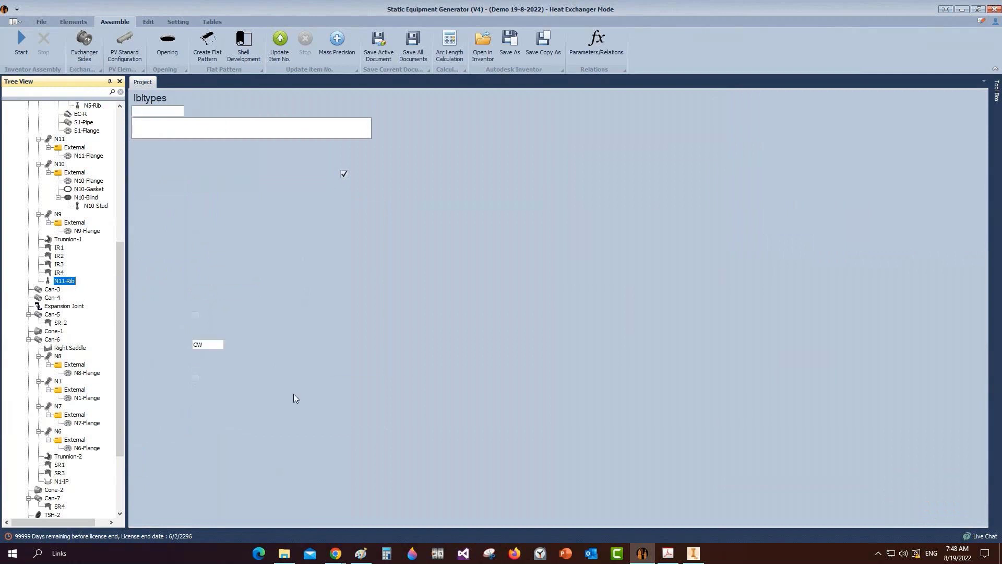
text(560)
click(344, 186)
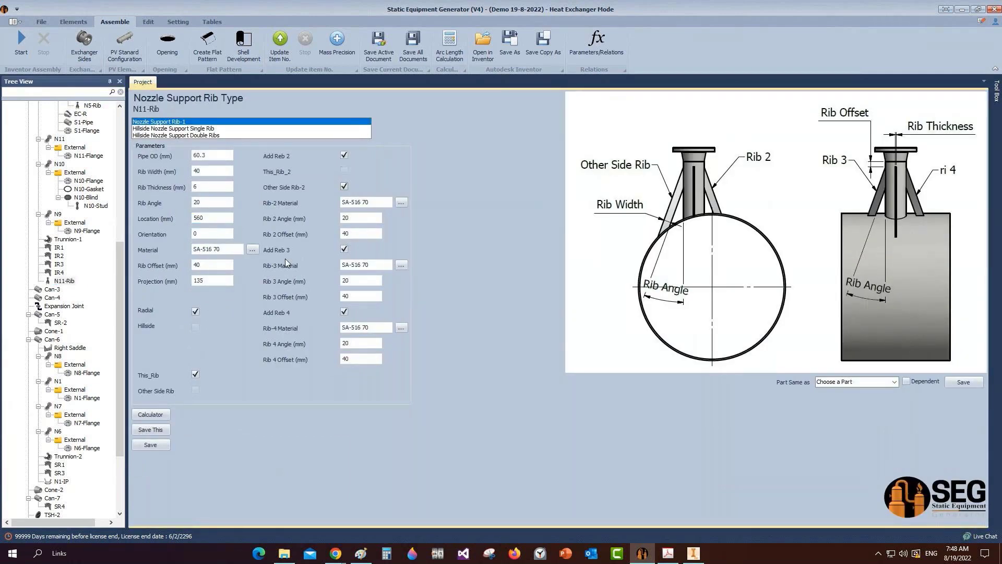
click(166, 443)
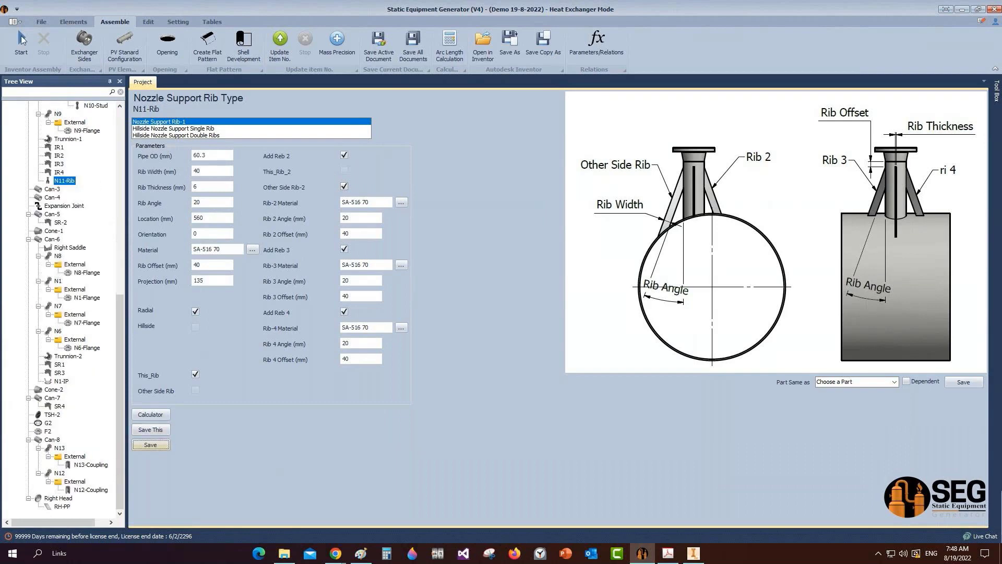
Step: Generate and save N11-Rib in the TBA assembly in Inventor, and inspect the ribs on the shell in the left view
click(21, 40)
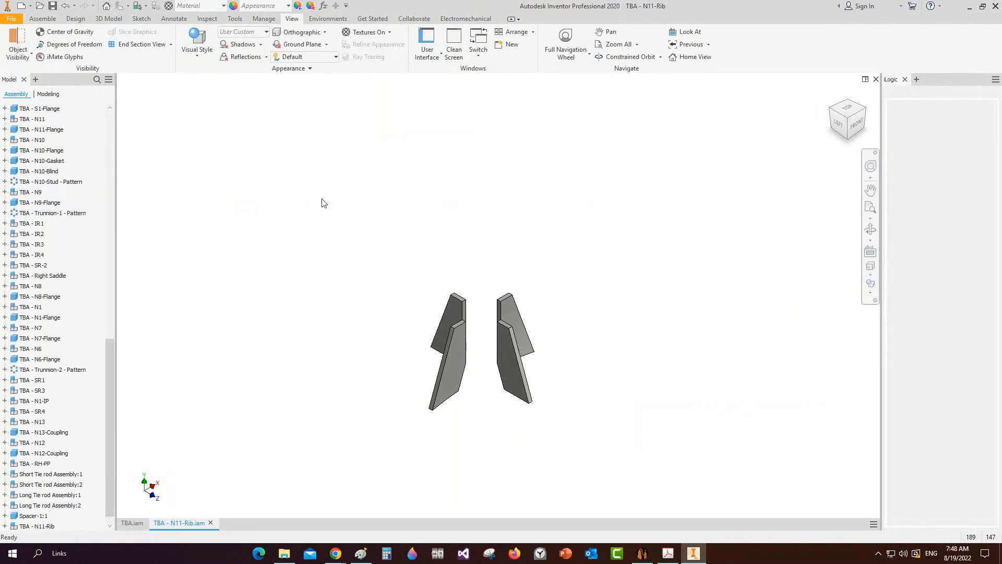
key(ctrl+s)
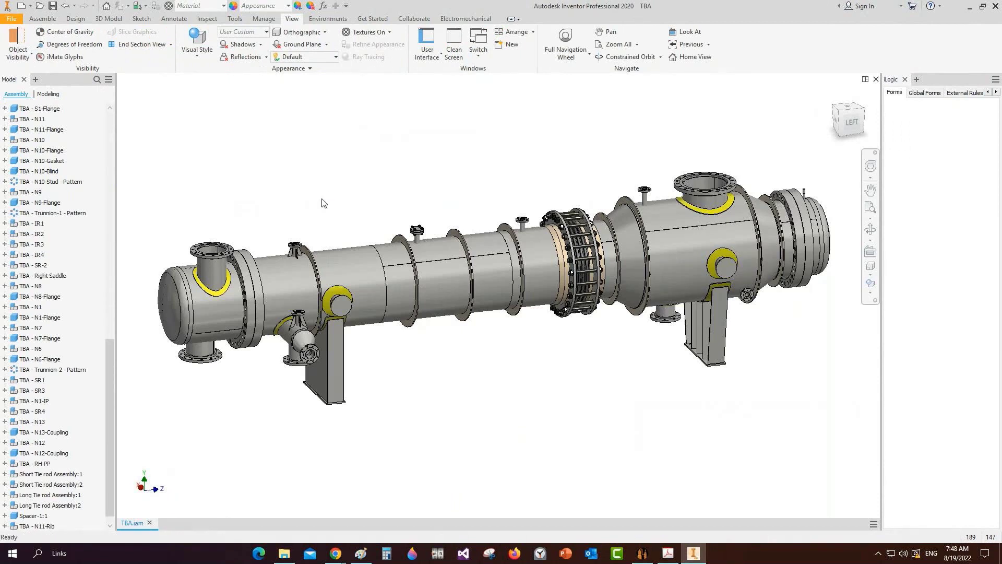
click(850, 124)
scroll(543, 251, down, 4)
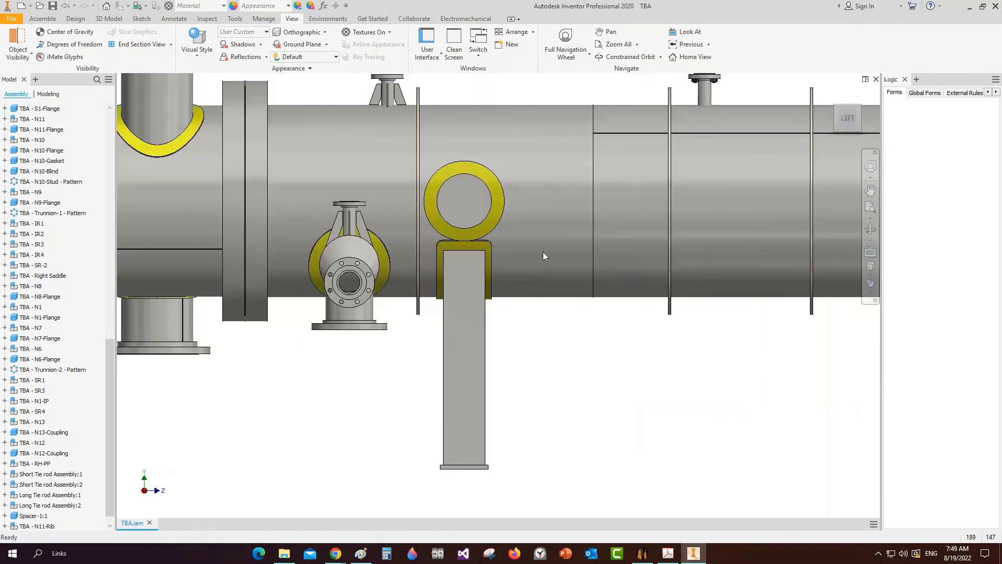
scroll(542, 251, up, 4)
scroll(504, 264, down, 5)
scroll(503, 238, up, 5)
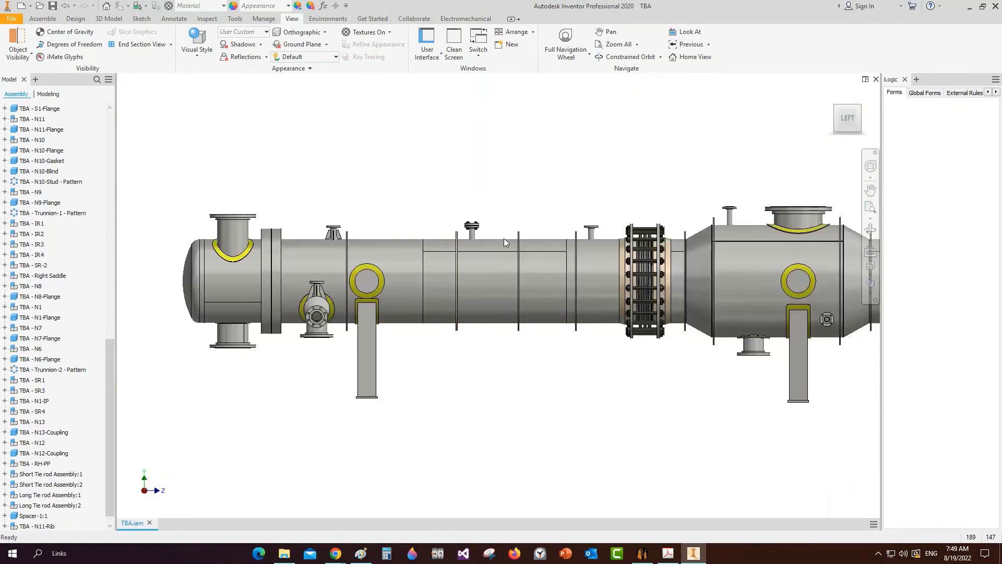
Step: Switch to Static Equipment Generator and add a nozzle support rib named N10-Rib to Can-2, using N11-Rib as the same part
mouse_move(643, 553)
click(668, 525)
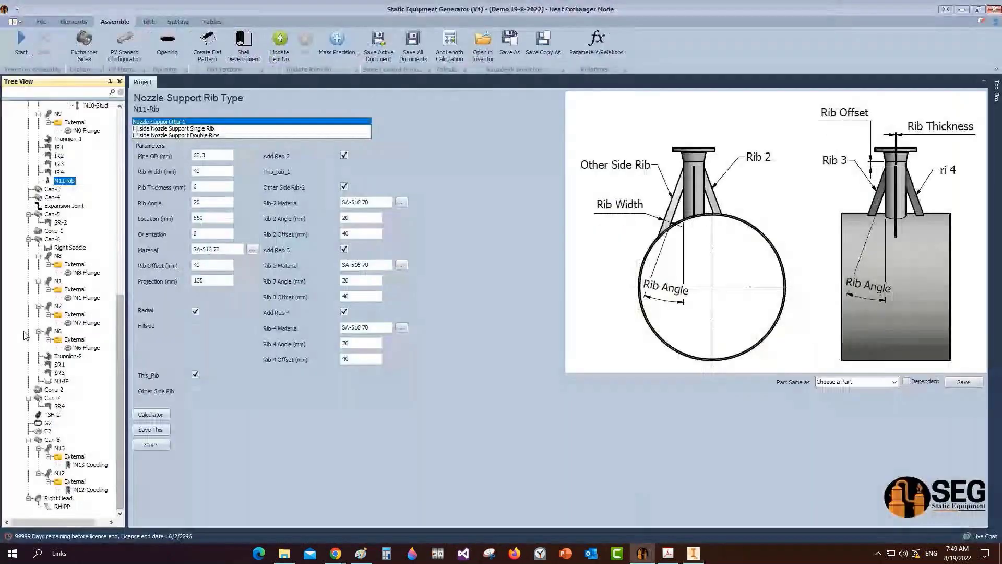
scroll(81, 195, up, 4)
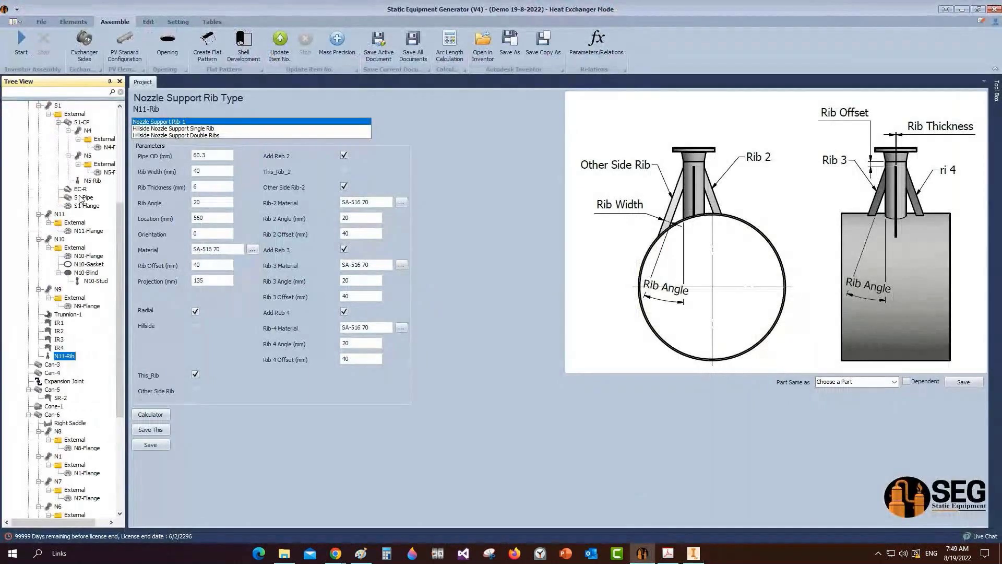
scroll(81, 198, up, 3)
click(52, 163)
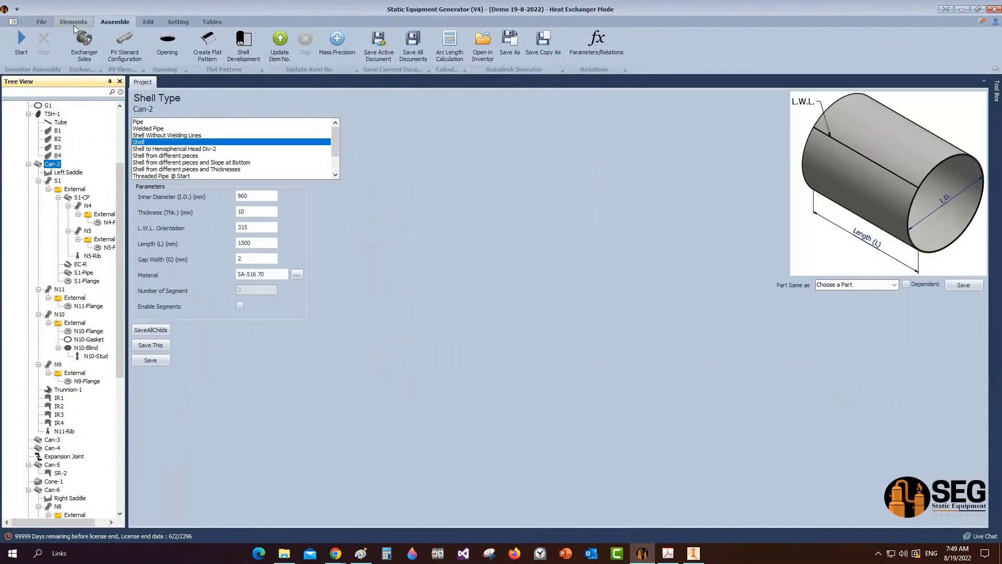
click(74, 25)
click(718, 59)
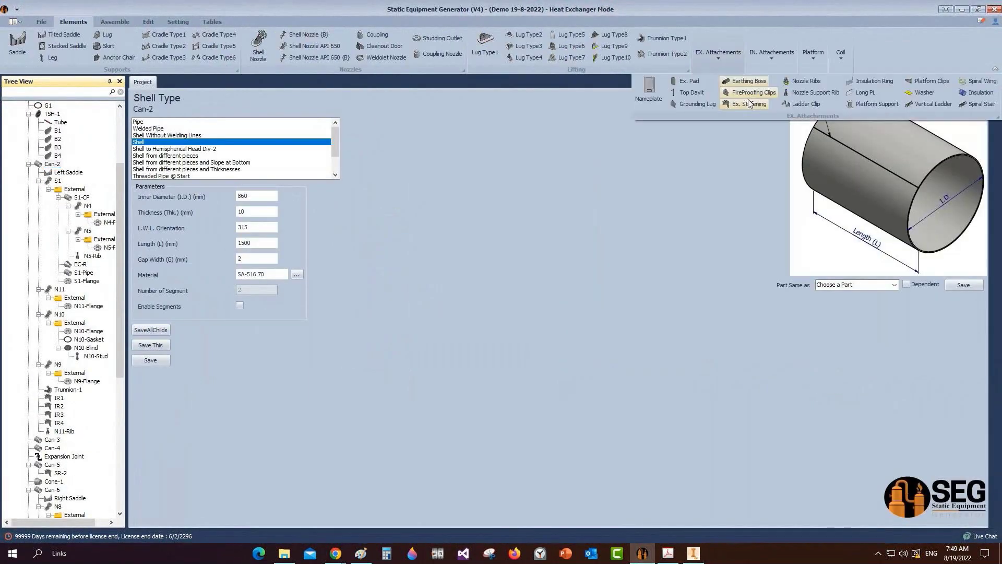
click(814, 92)
text(N10-Rib)
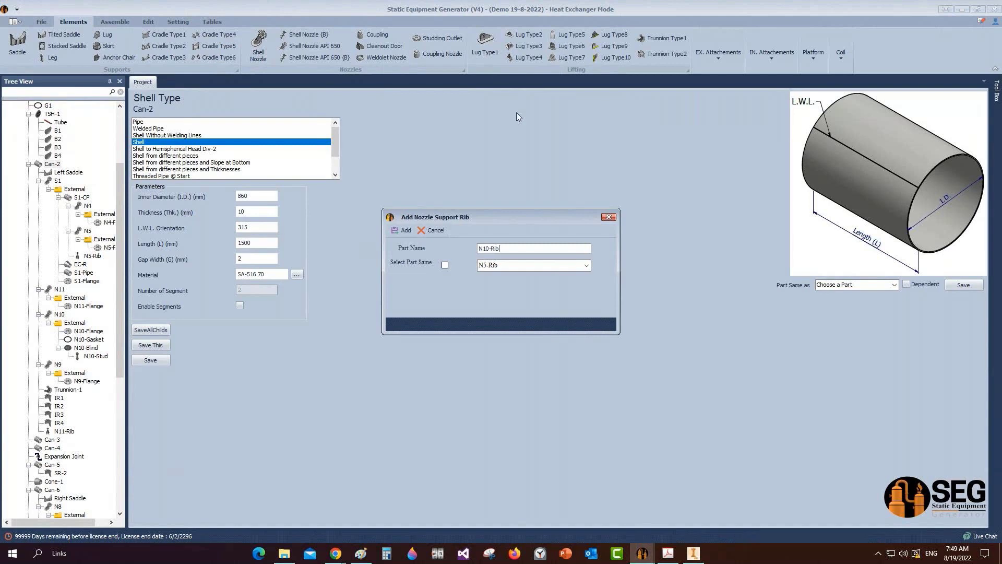
click(445, 265)
click(583, 266)
click(496, 284)
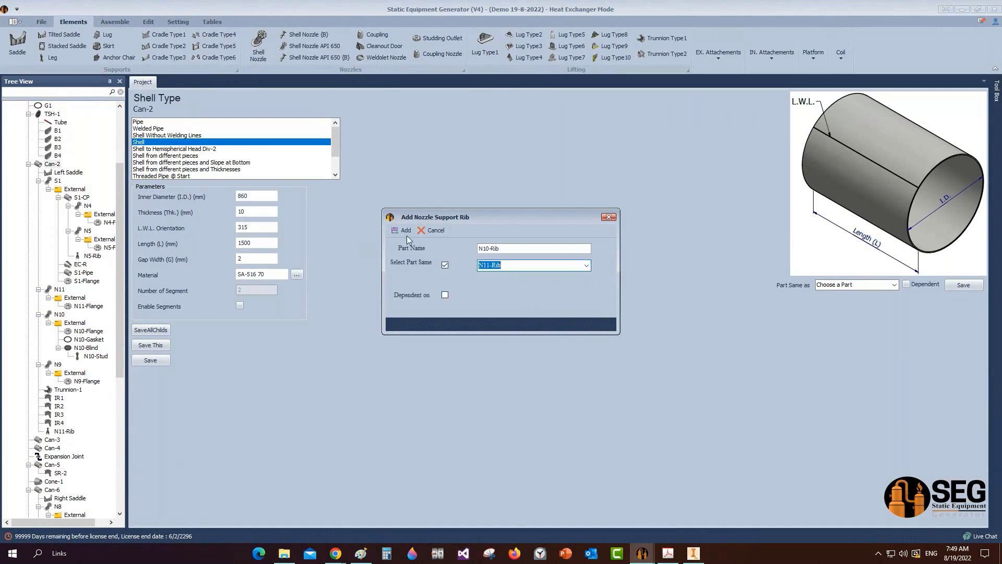
click(405, 230)
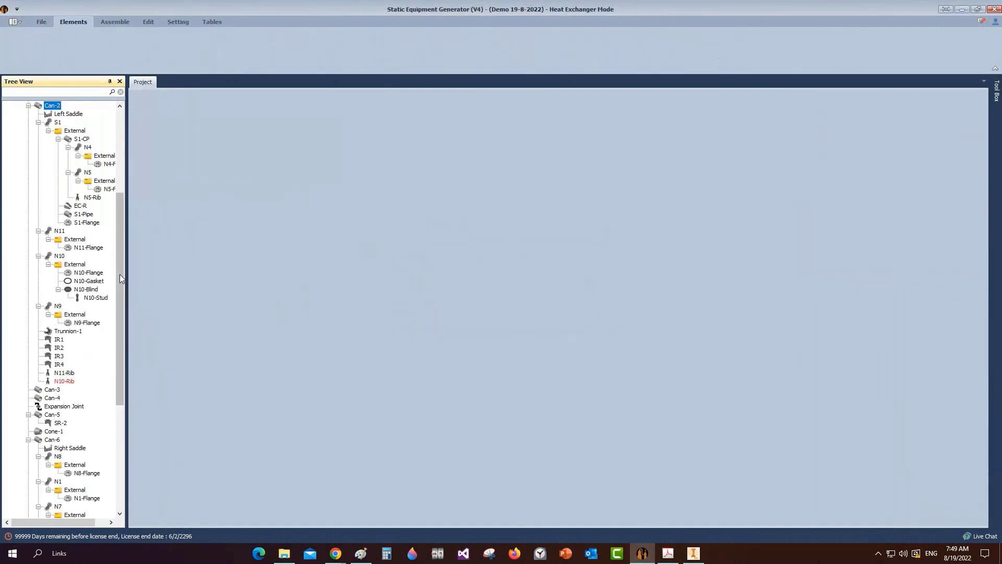
Step: Add another nozzle support rib named N9-Rib to Can-2, using N11-Rib as the same part
click(45, 106)
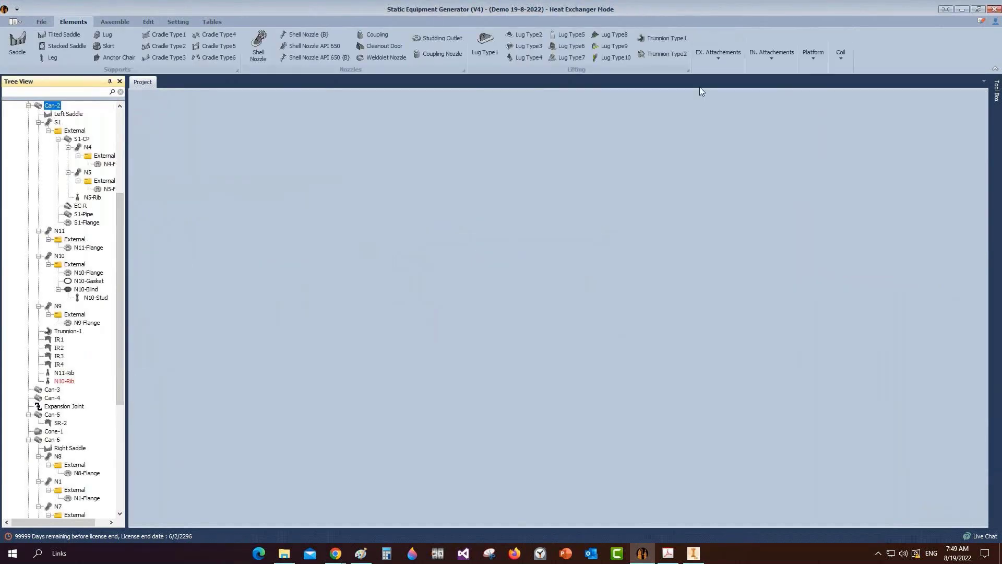
click(718, 54)
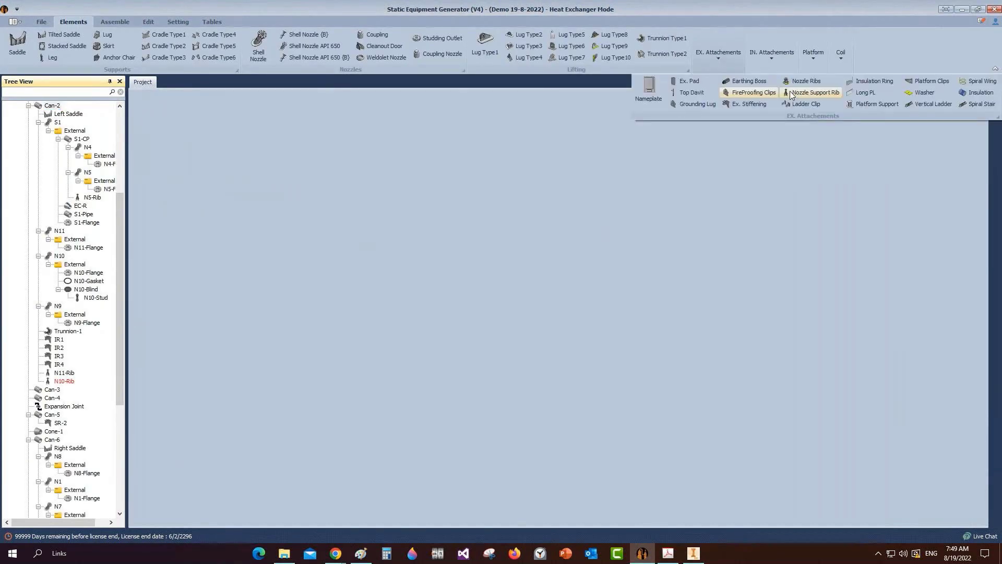
click(702, 104)
text(N9-Rib)
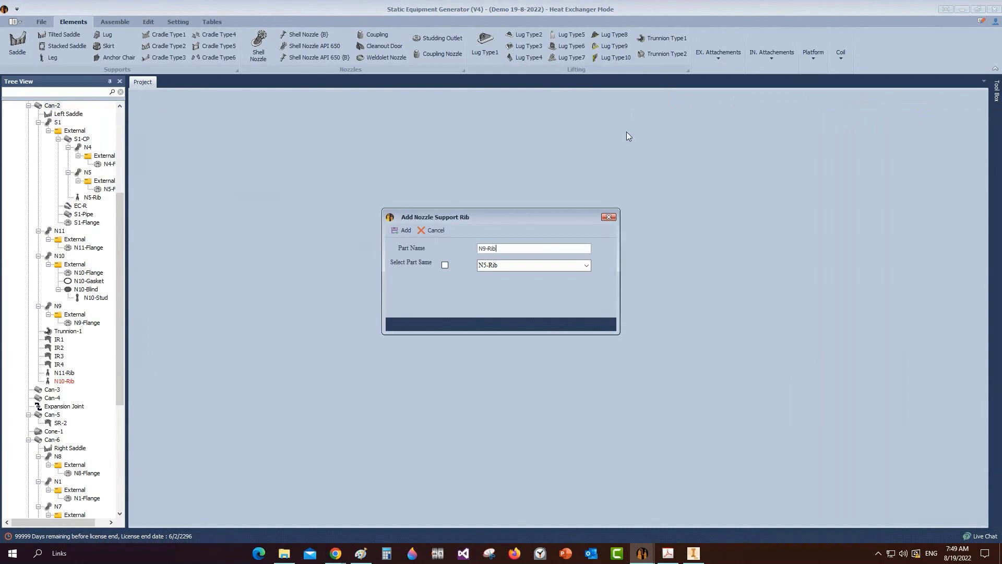
click(445, 266)
click(516, 266)
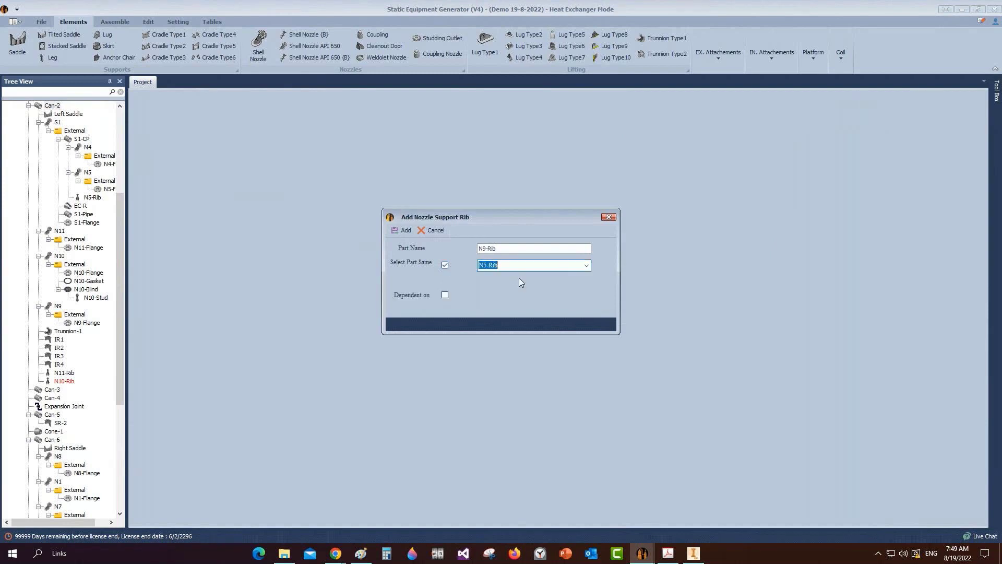
click(500, 284)
click(404, 230)
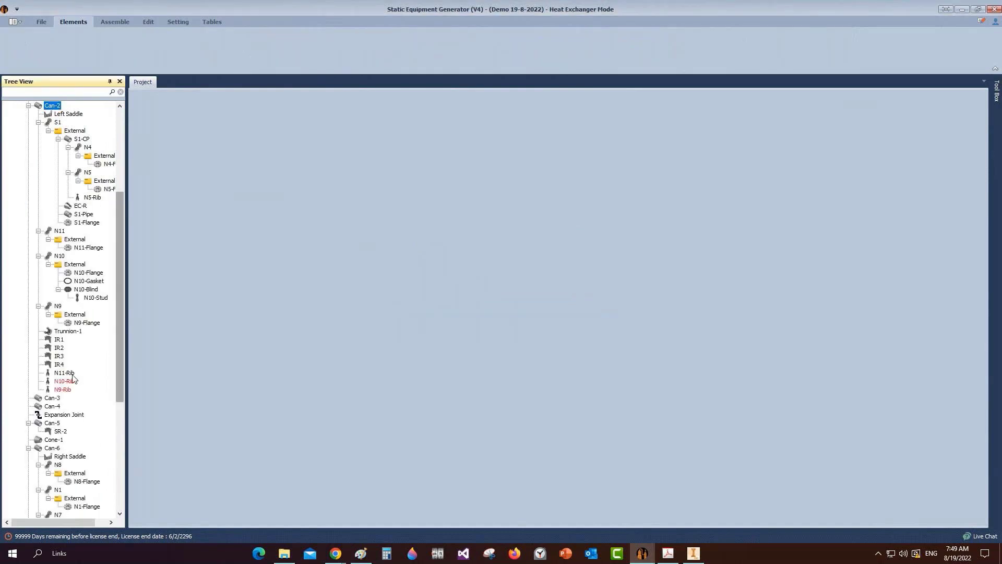
Step: Set the N10-Rib location to 2010 mm to match nozzle N10, enable rib 2 as the other-side rib, and save
click(68, 381)
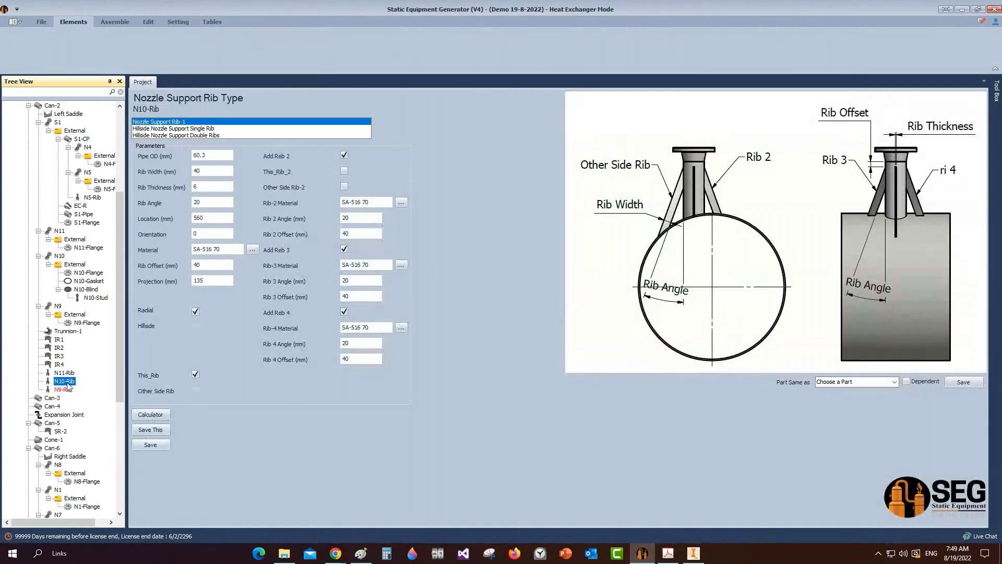
click(60, 256)
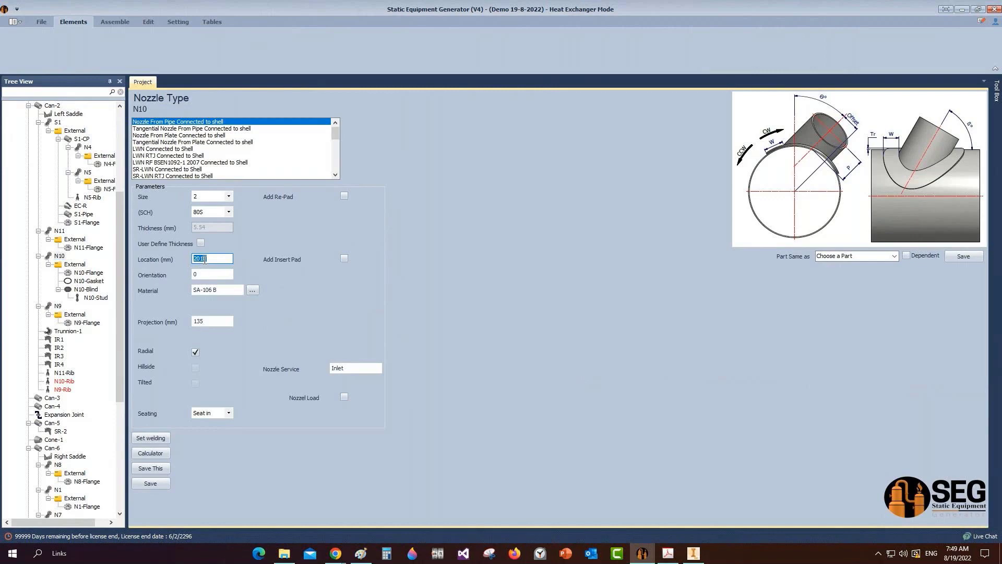
click(64, 381)
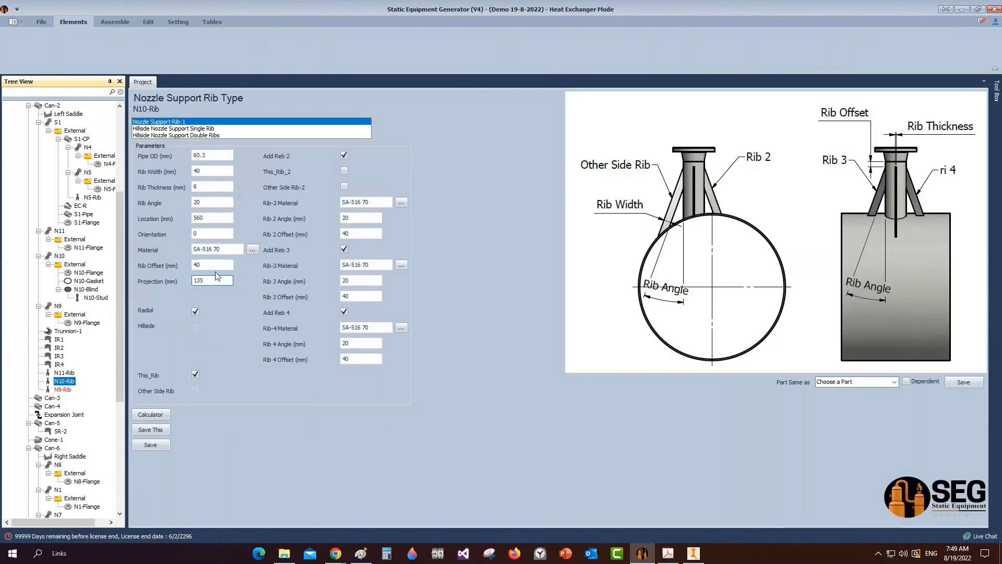
click(209, 218)
text(2)
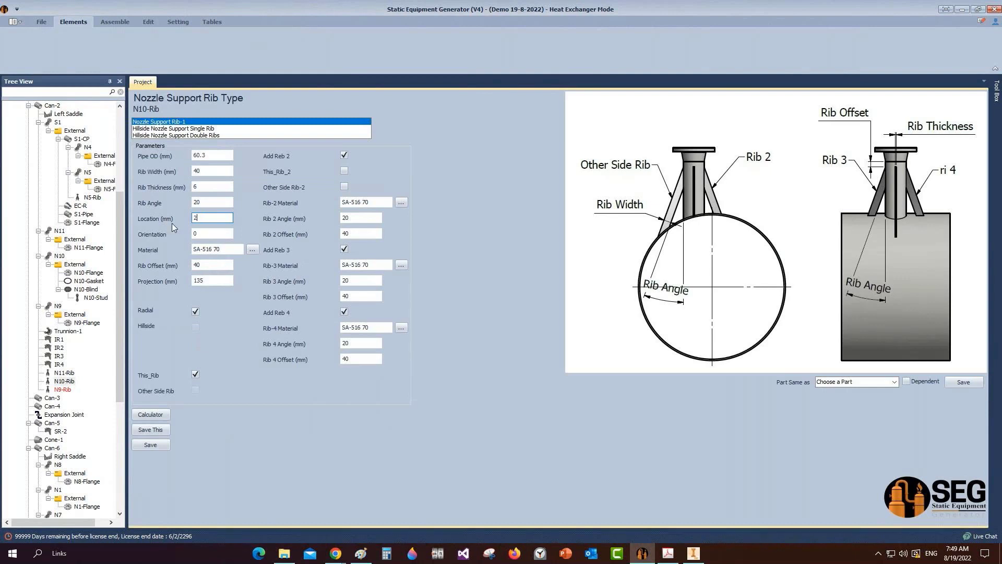
text(0101)
click(344, 186)
click(153, 445)
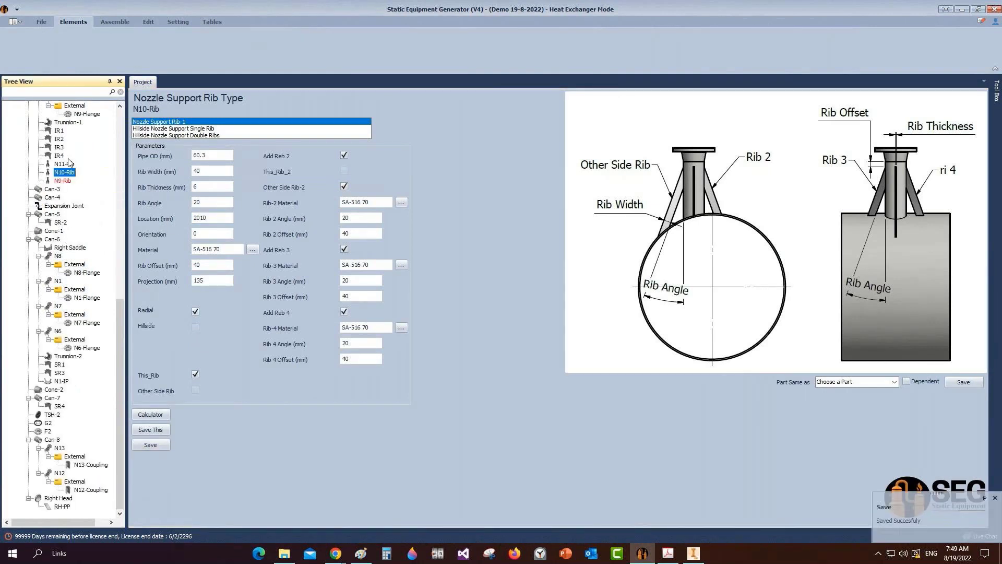
Step: Set the N9-Rib location to 3260 mm to match nozzle N9, enable rib 2 as the other-side rib, and save
scroll(69, 159, up, 2)
click(58, 147)
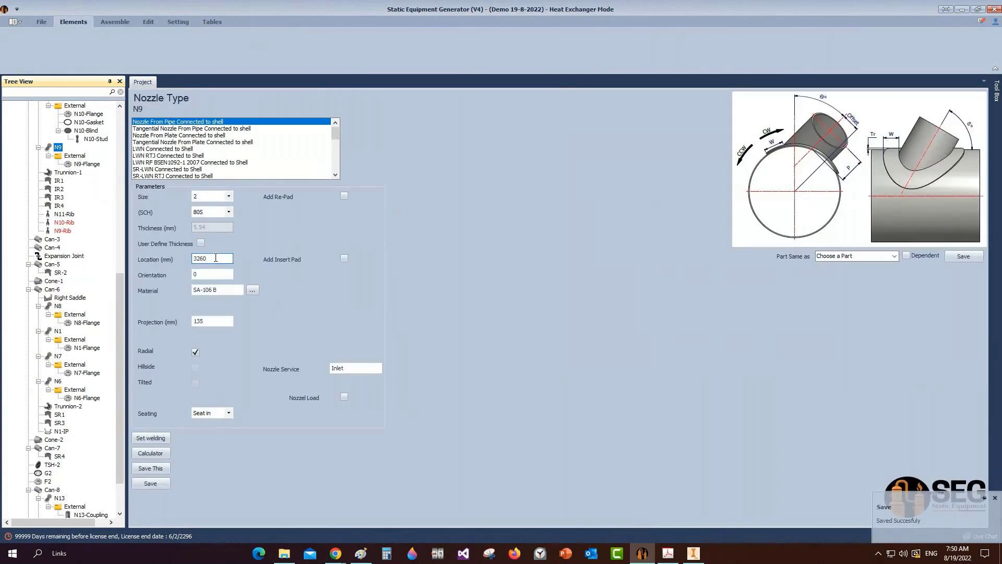
click(215, 258)
click(63, 230)
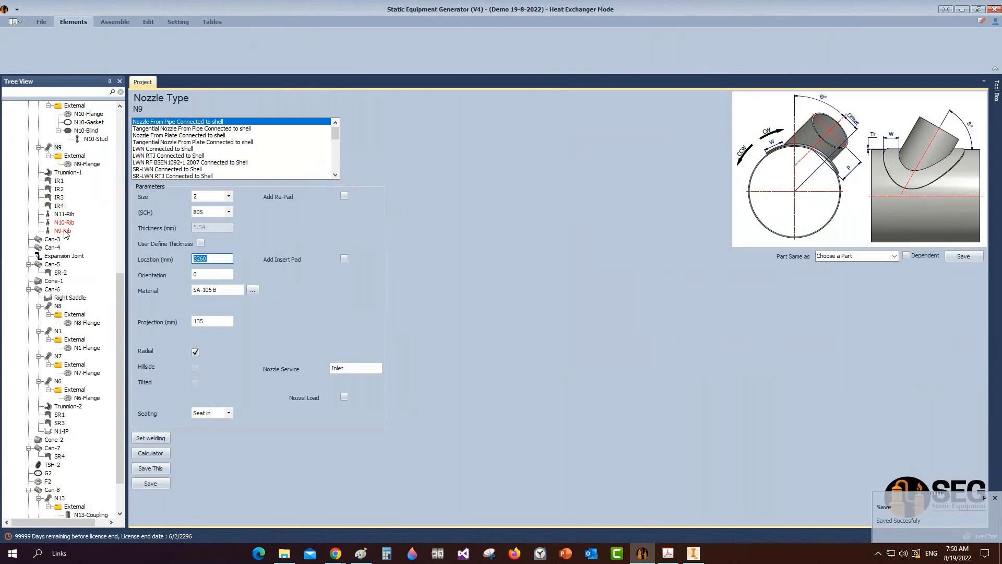
click(170, 220)
text(326)
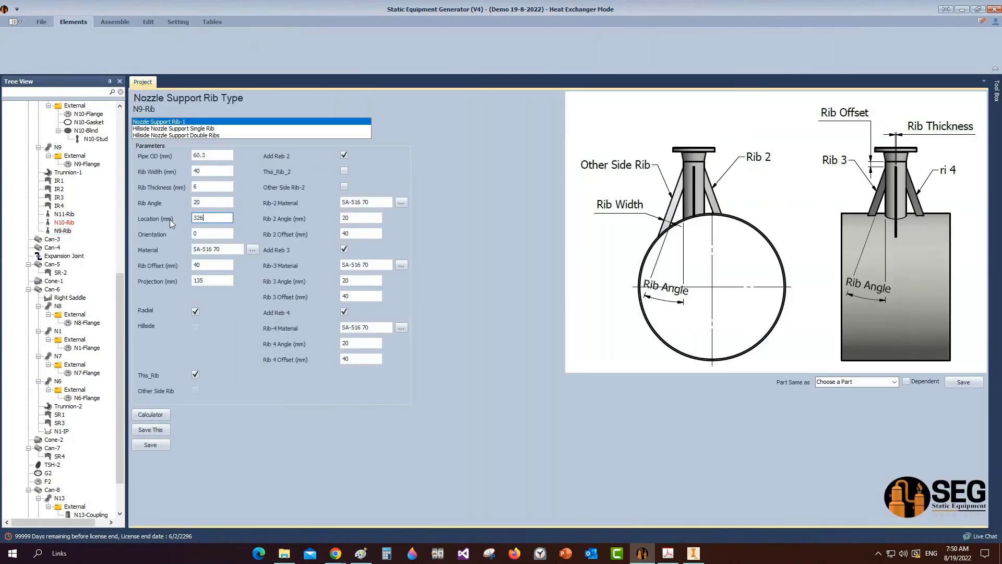
text(0)
click(149, 444)
Step: Generate N10-Rib and N9-Rib in the TBA assembly, switch to Inventor, and inspect the nozzle ribs along the shell
click(115, 22)
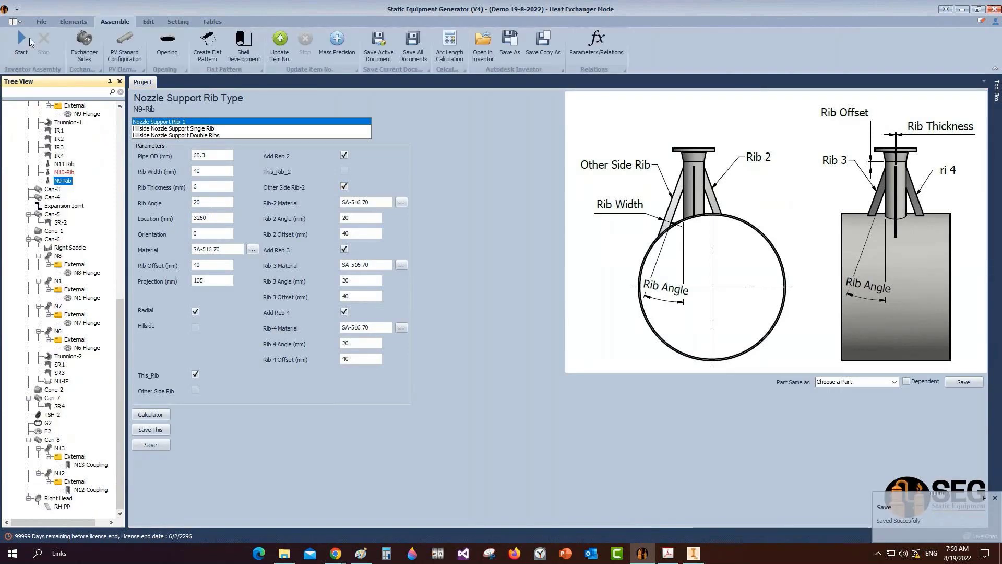
key(alt+Tab)
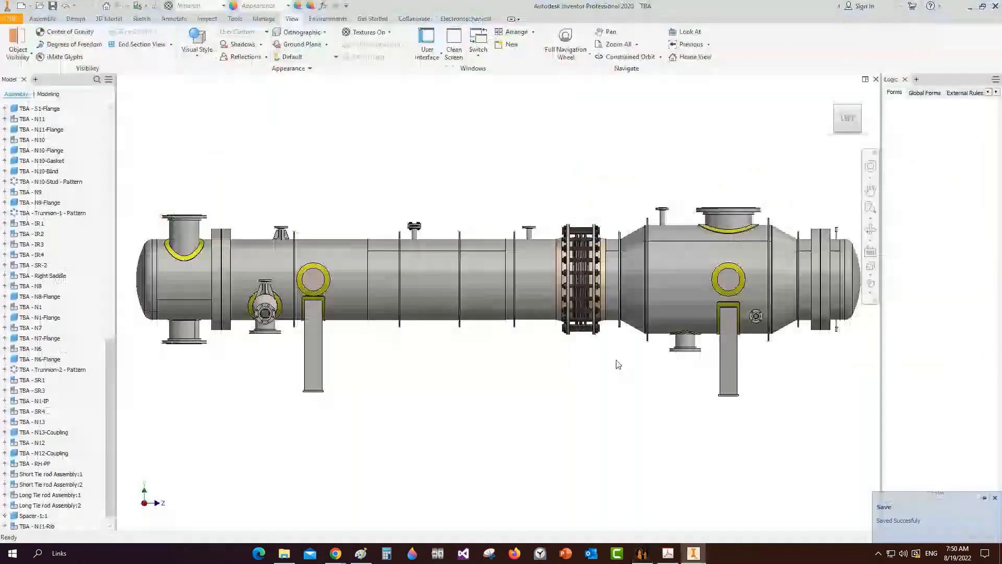
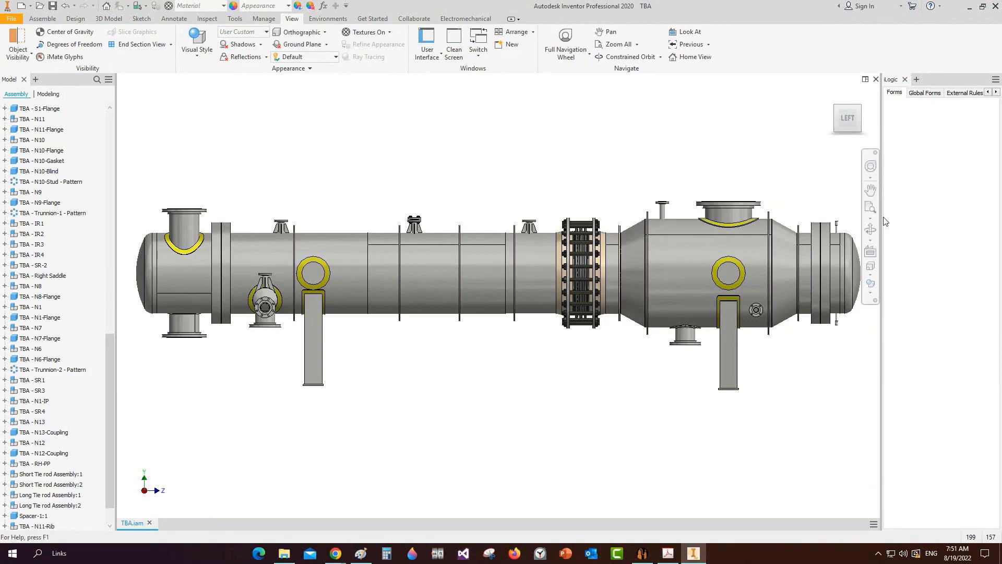
click(870, 229)
mouse_move(427, 285)
mouse_down()
mouse_move(447, 297)
mouse_move(428, 297)
mouse_up()
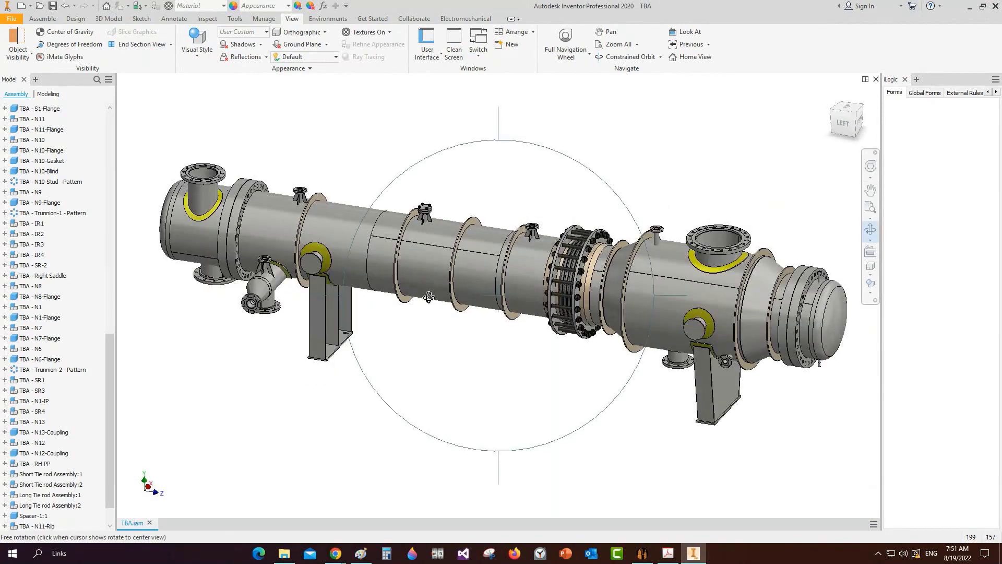
scroll(328, 156, up, 5)
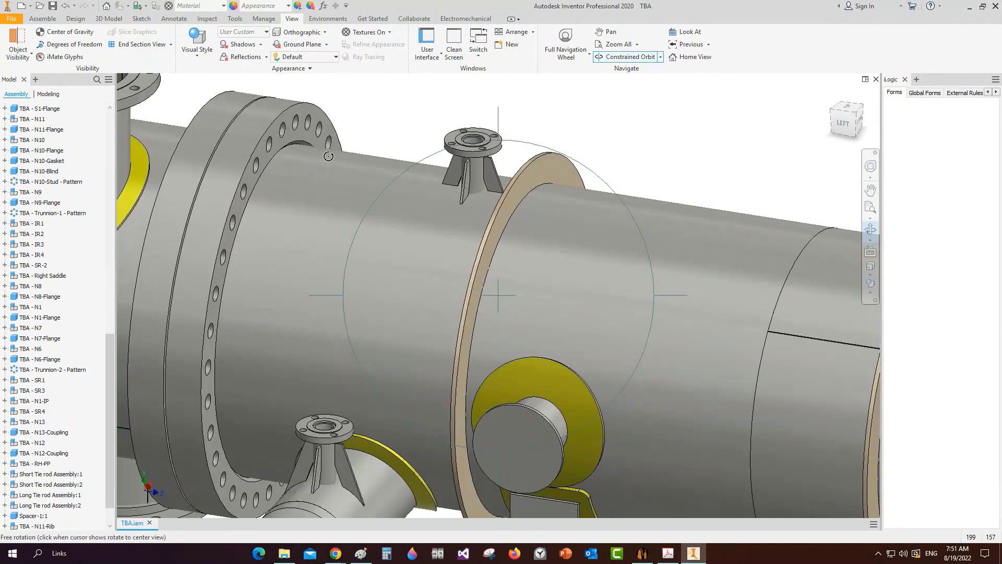
scroll(328, 157, down, 5)
mouse_move(426, 327)
mouse_down()
mouse_move(452, 318)
mouse_move(419, 320)
mouse_up()
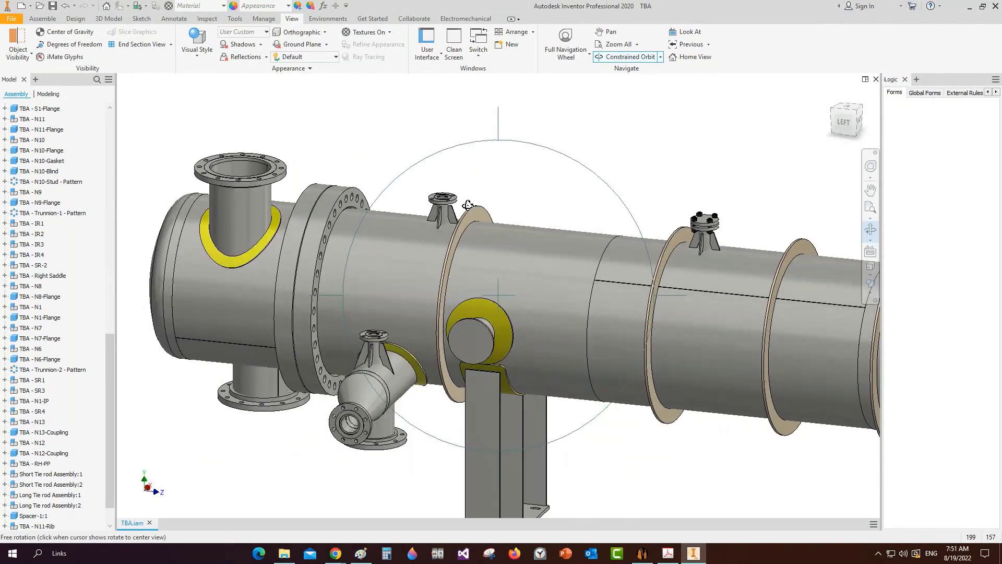
key(Escape)
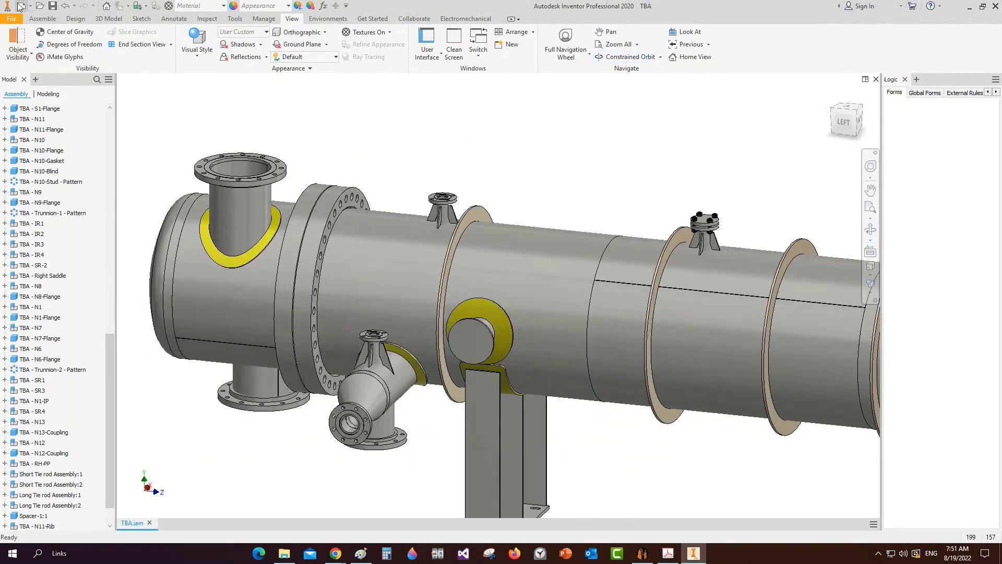
Step: Create a new part from the Stud Bolt.ipt template in the SEG Bolt & Nut folder
click(21, 6)
click(222, 251)
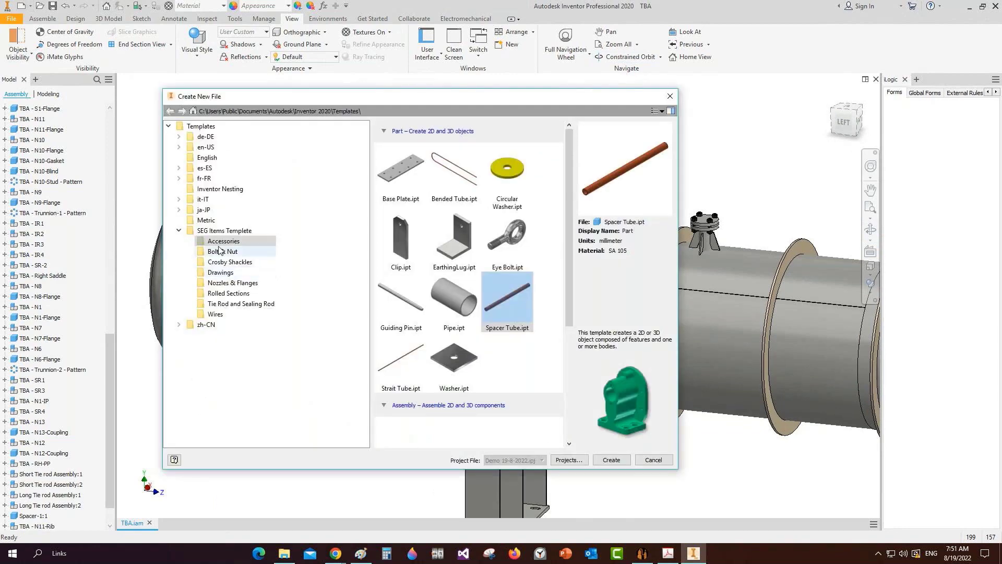
click(397, 228)
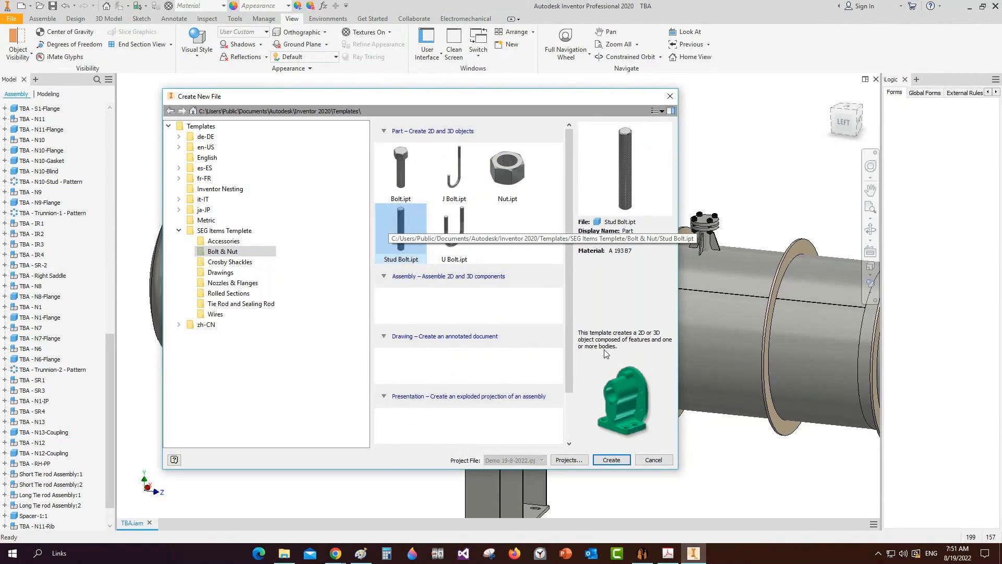
click(611, 459)
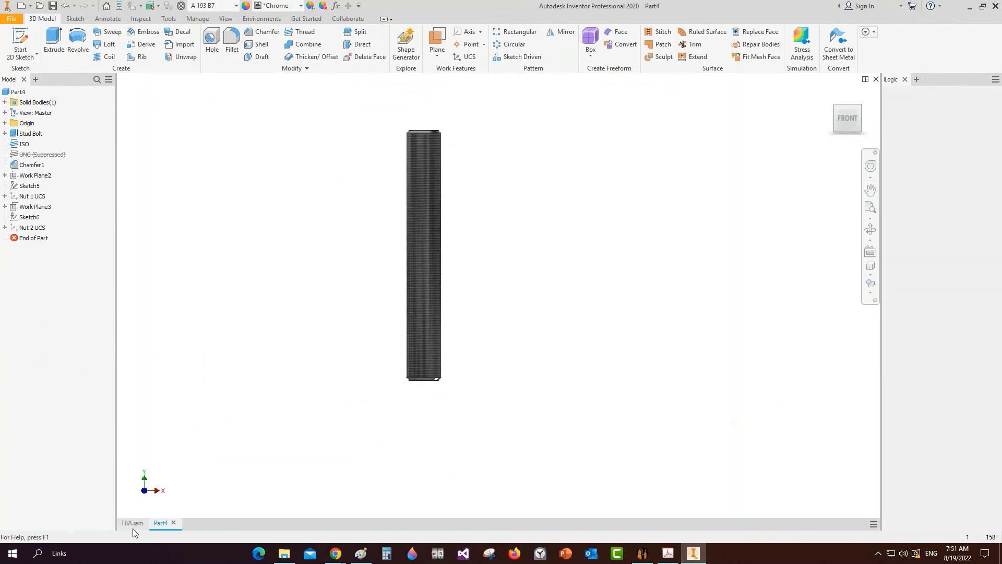
Step: Measure the overall thickness of the bolted body flange pair near nozzle N11 in the TBA assembly
click(132, 523)
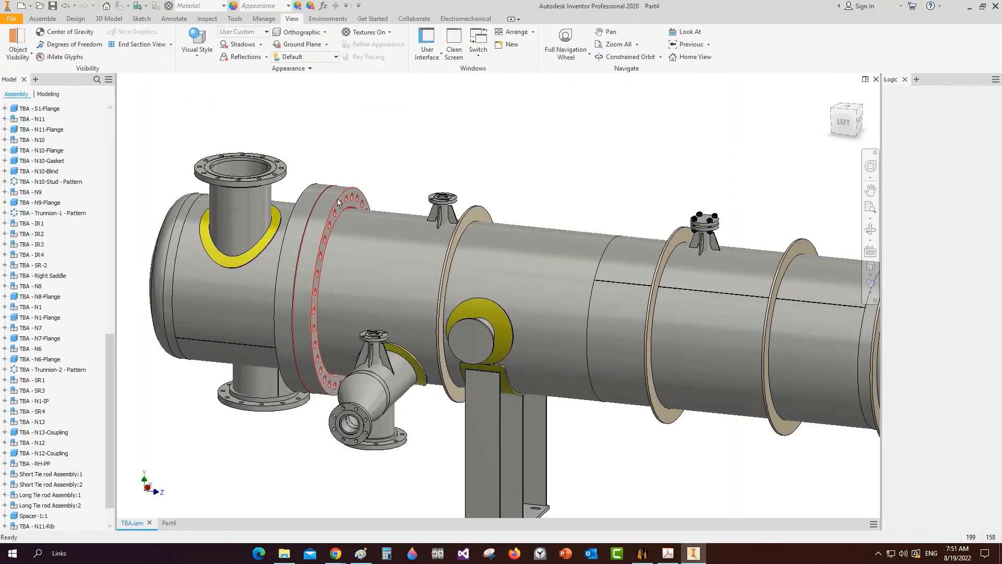
click(234, 19)
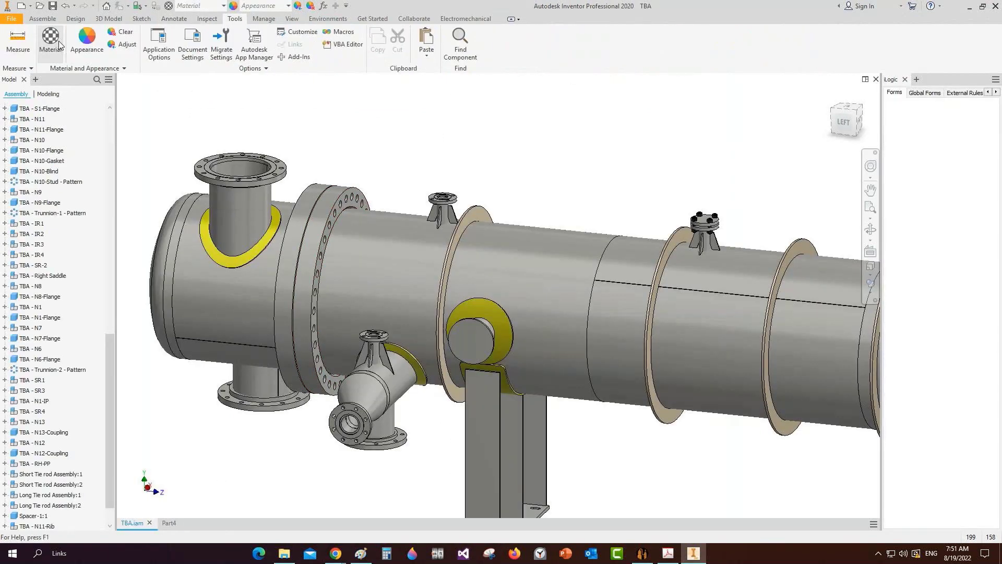
key(m)
scroll(332, 197, down, 4)
click(356, 209)
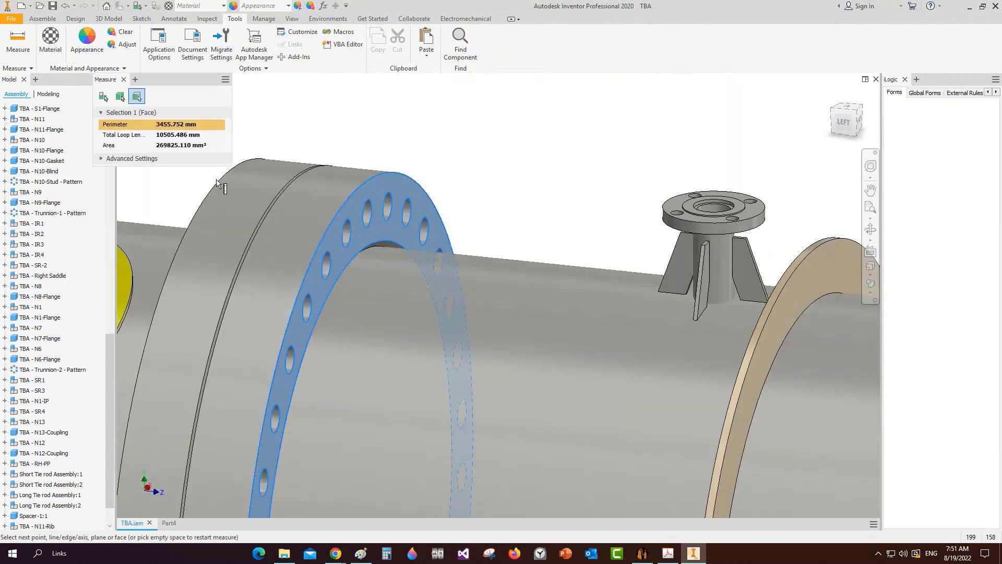
click(217, 183)
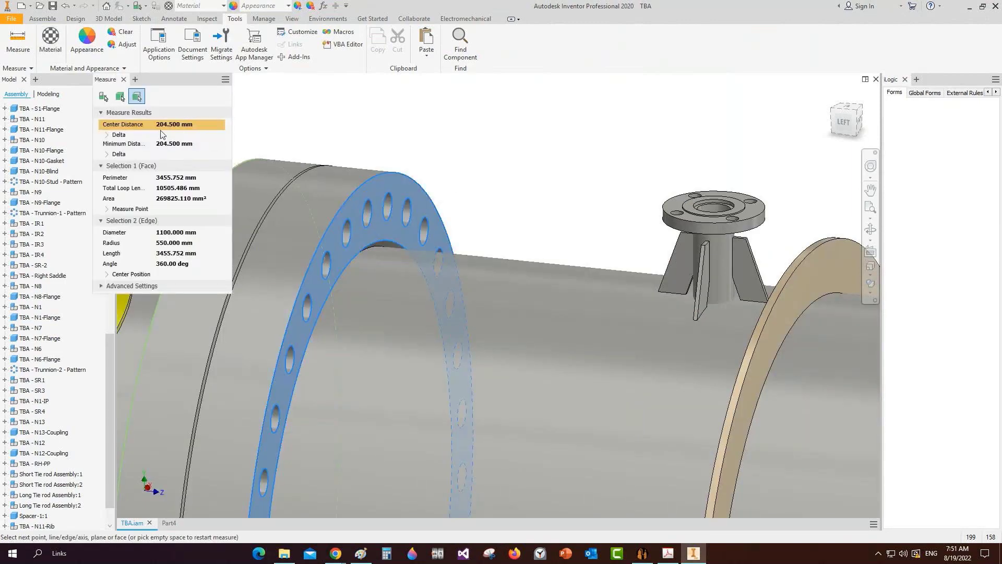
mouse_move(166, 127)
click(124, 80)
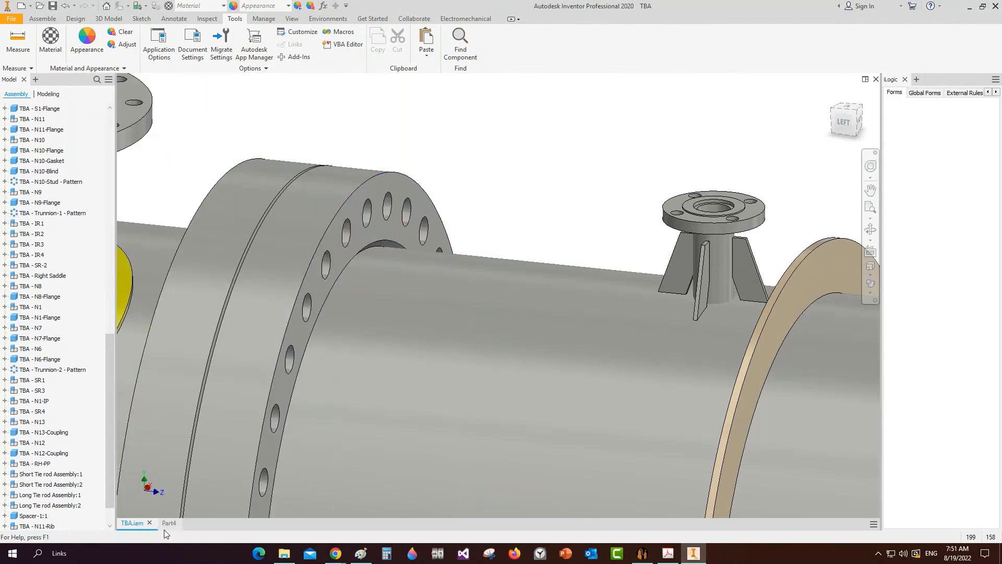
Step: Set the new stud bolt's ISO size to 39 in its Stud Bolt Data form
click(167, 524)
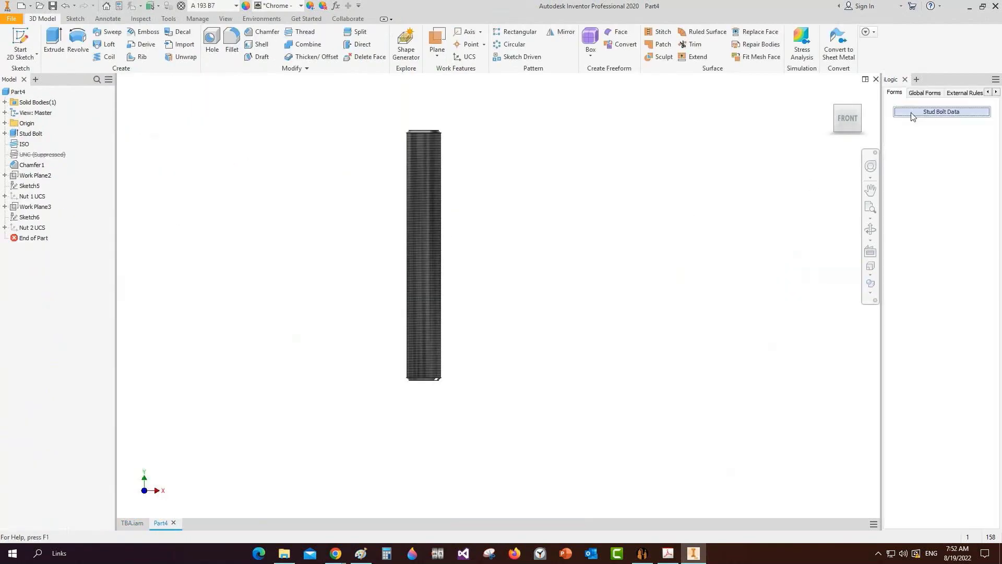
click(912, 116)
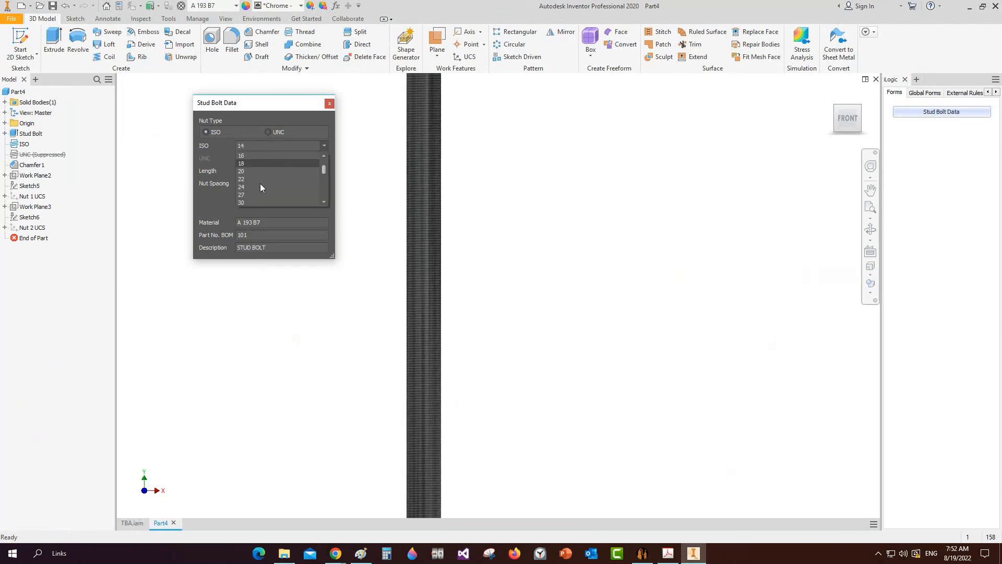
scroll(252, 190, down, 3)
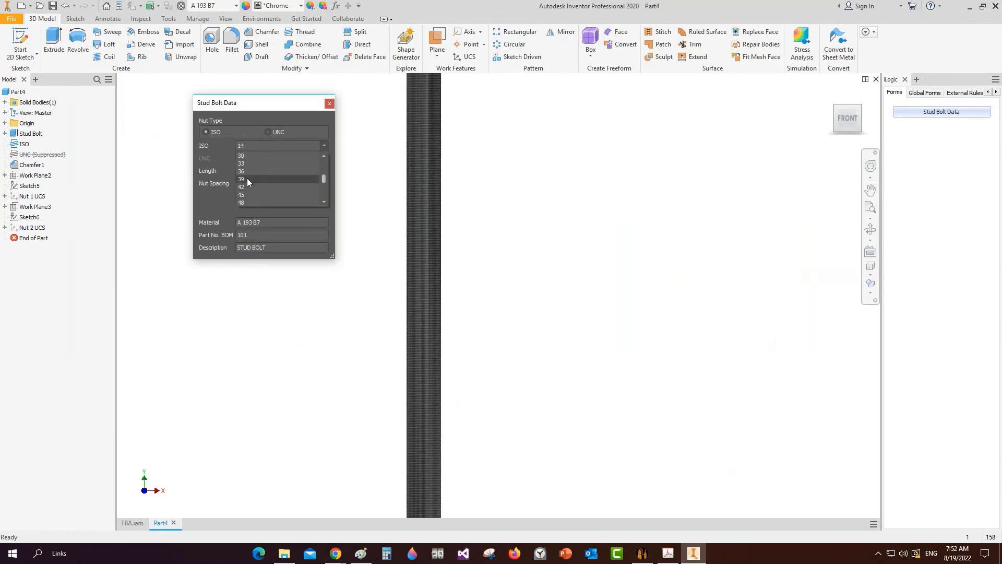
click(247, 179)
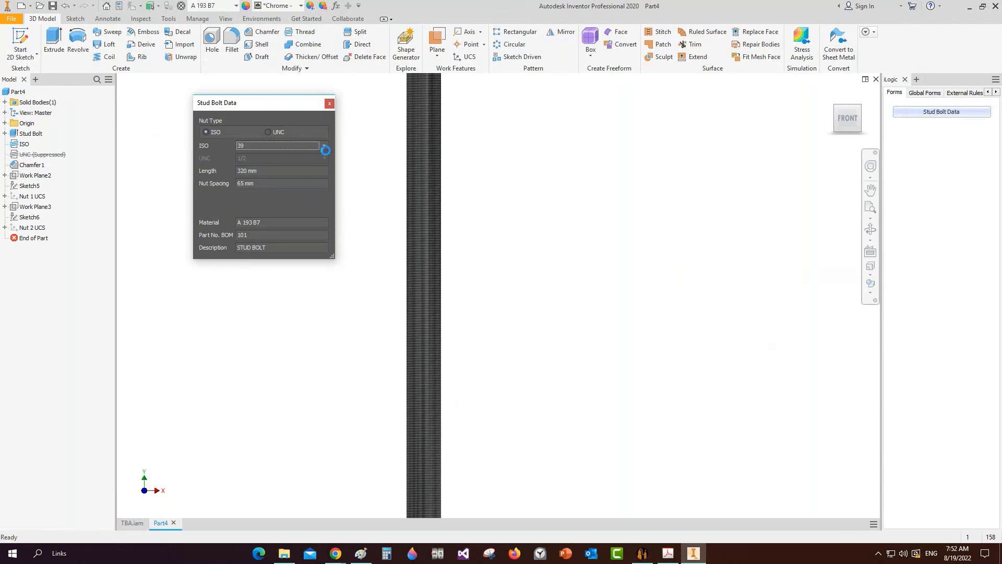
click(330, 104)
Step: Measure across the body flange pair in TBA again and copy the distance for the stud's nut spacing
click(134, 522)
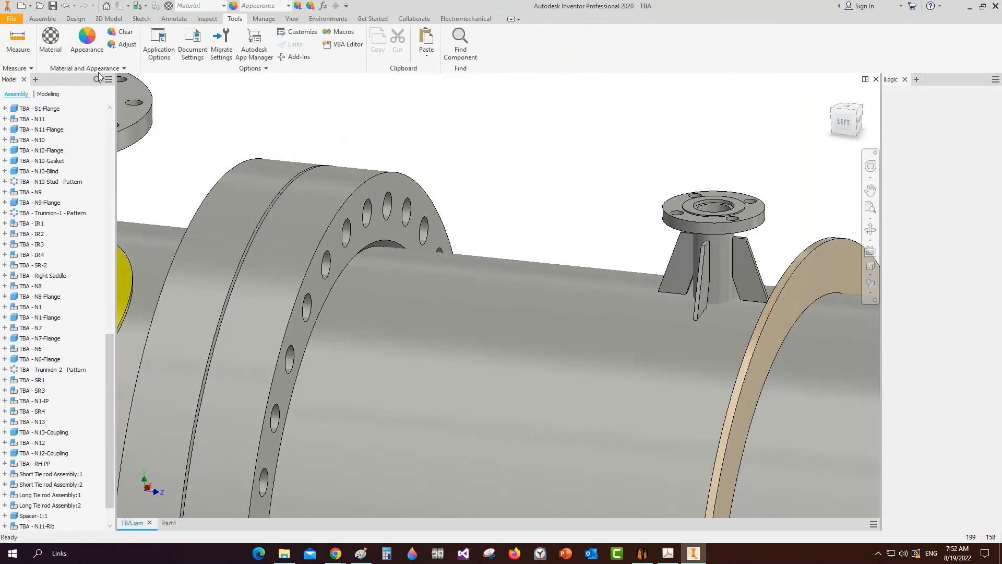
click(18, 39)
click(361, 243)
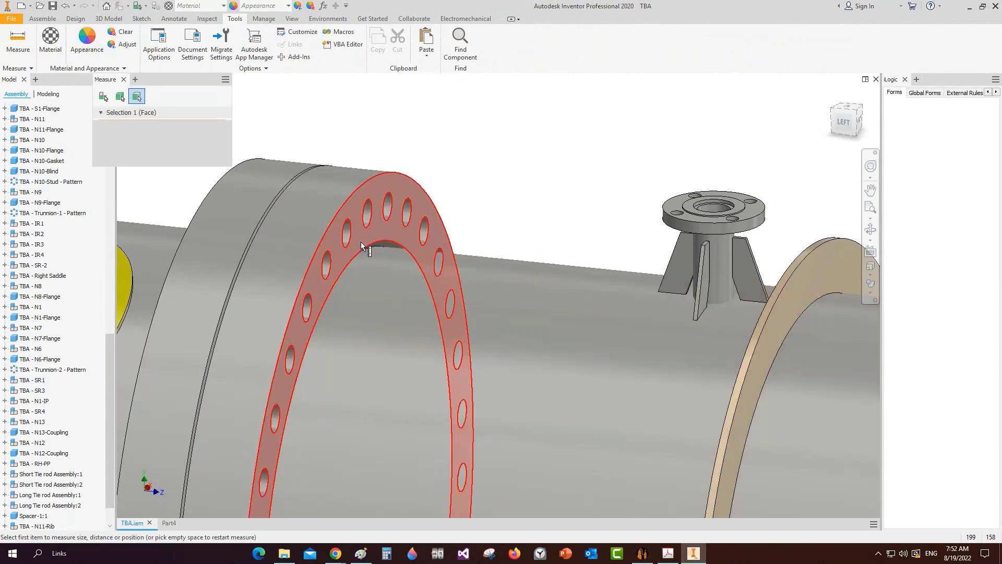
click(361, 243)
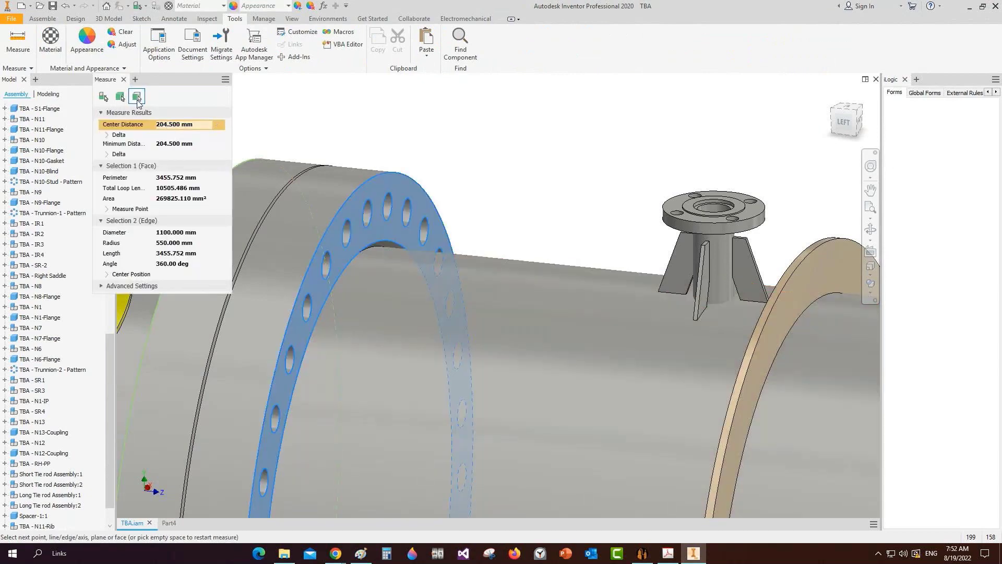
key(Escape)
Step: Set the stud bolt's nut spacing to 204.500 mm in the Stud Bolt Data form
click(168, 522)
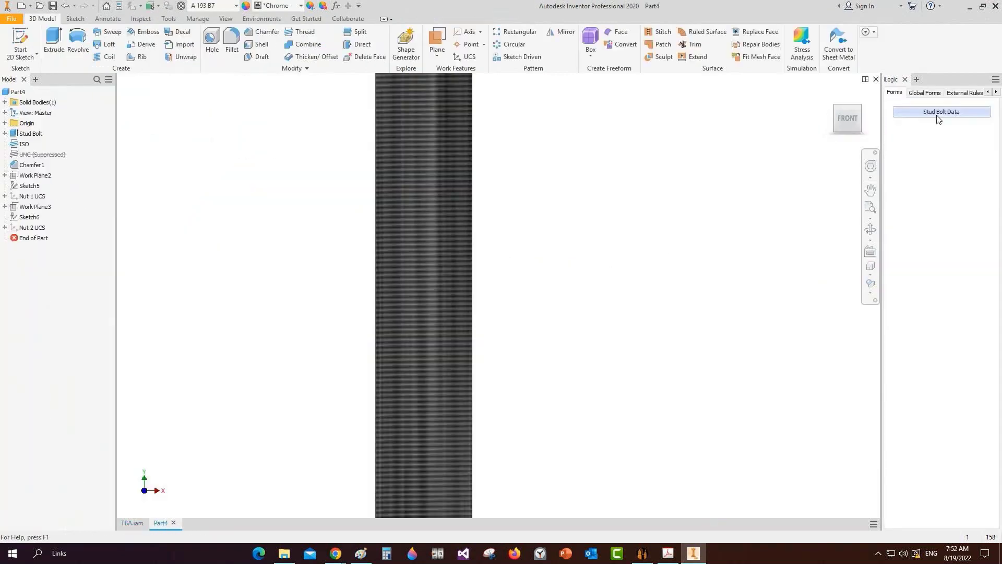
text(204.500 mm)
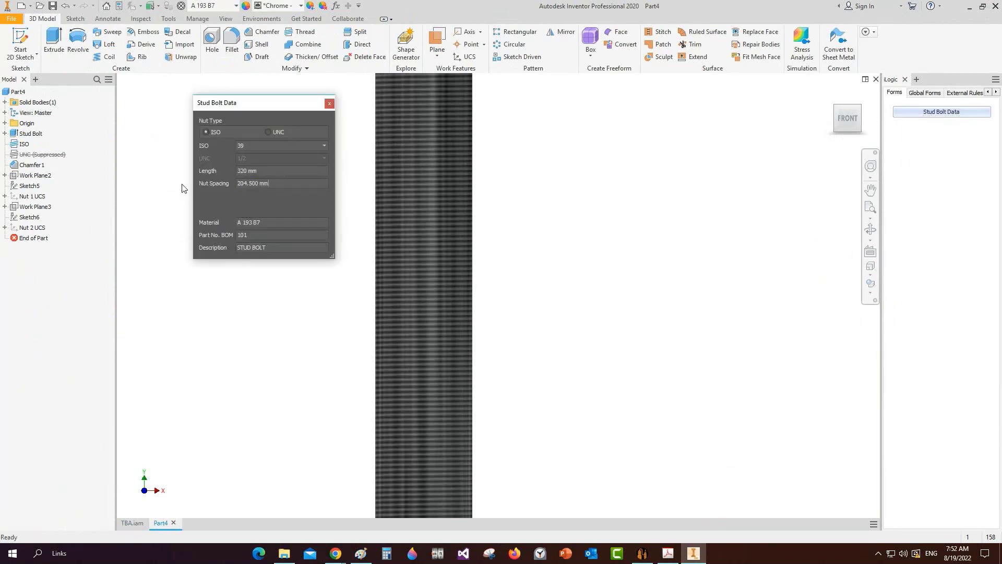
click(274, 172)
click(329, 104)
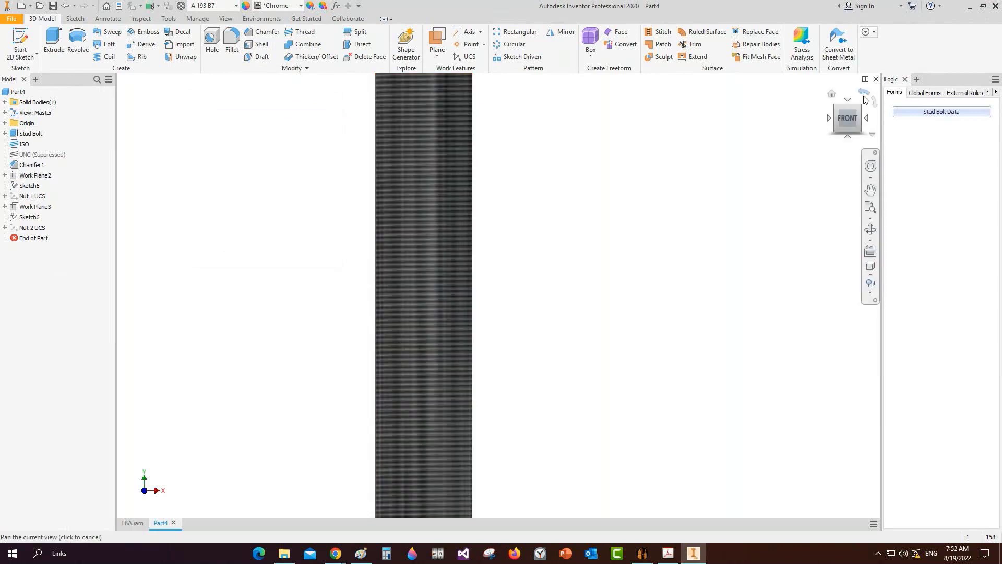
Step: Show the stud bolt in isometric view and save it from Static Equipment Generator as Stud Bolt M39 in the Demo 19-8-2022 folder
click(836, 107)
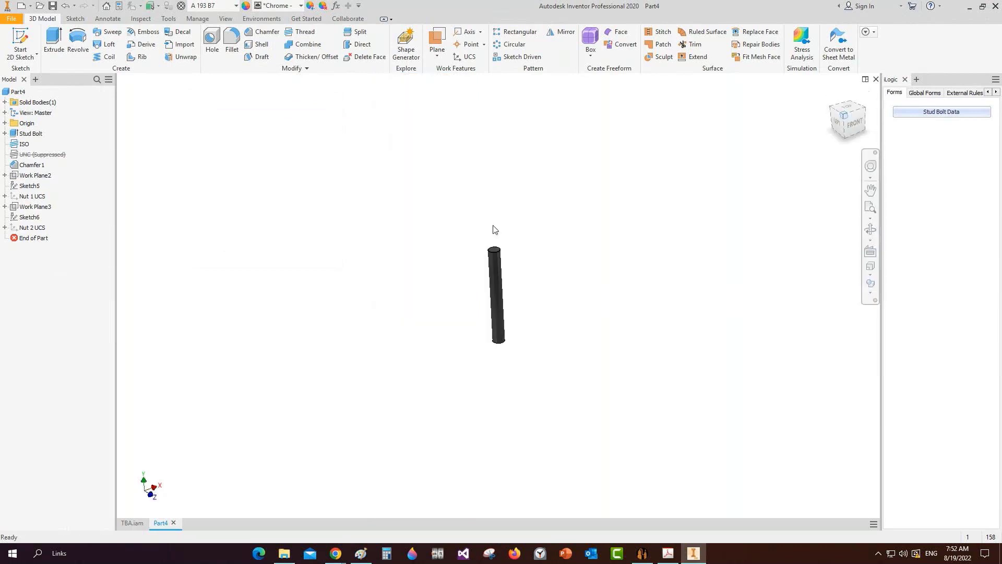
middle_click(522, 276)
middle_click(522, 277)
click(653, 554)
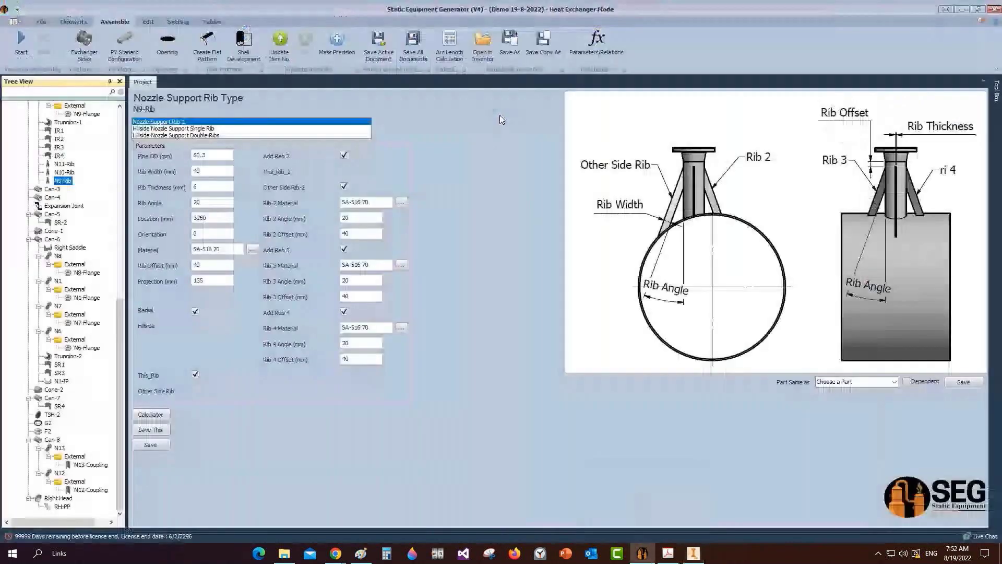
click(380, 46)
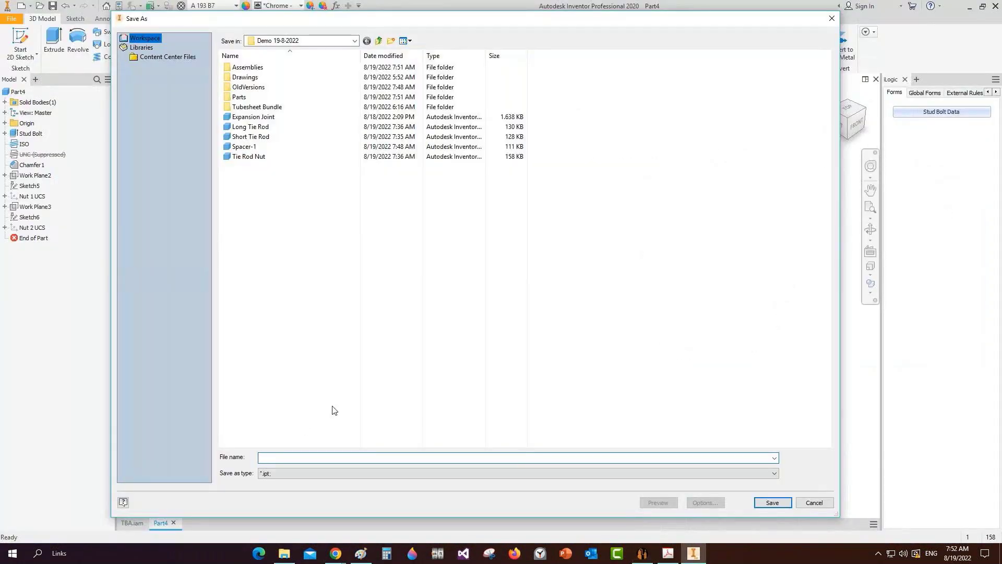
text(Stud Bolt M39)
key(Return)
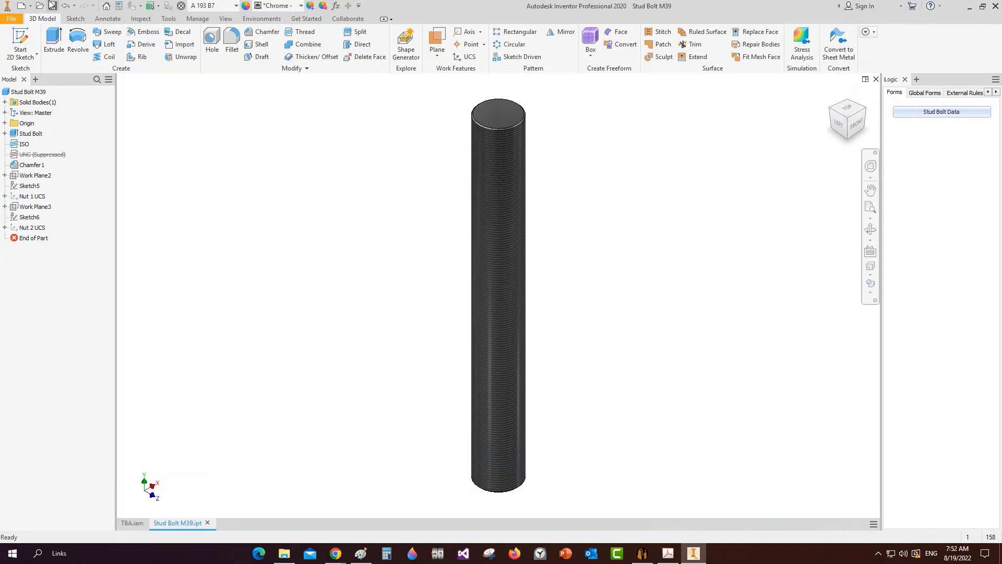
Step: Create a new part from the Nut.ipt template and set its ISO size to 39
click(22, 6)
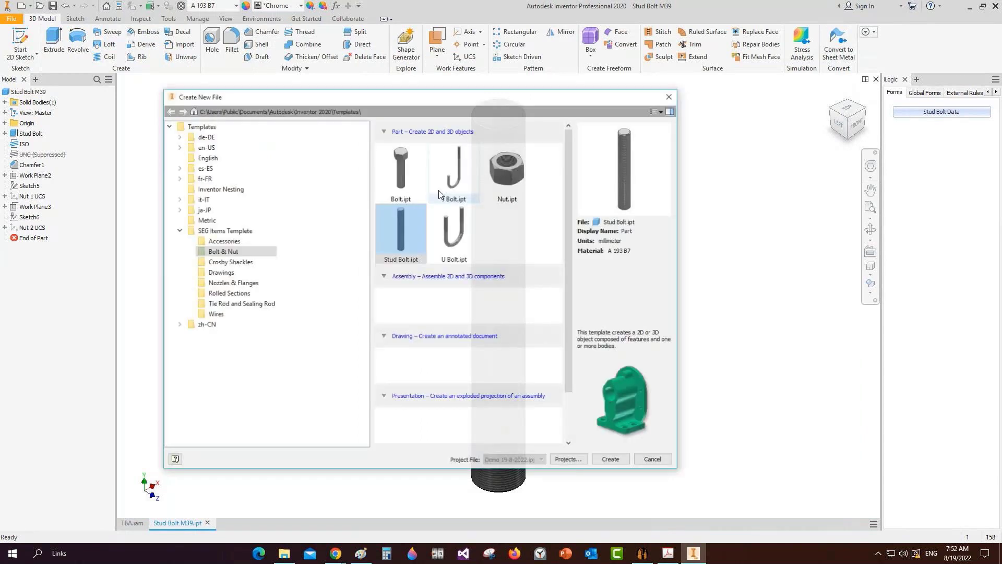
double_click(503, 167)
click(927, 113)
click(285, 164)
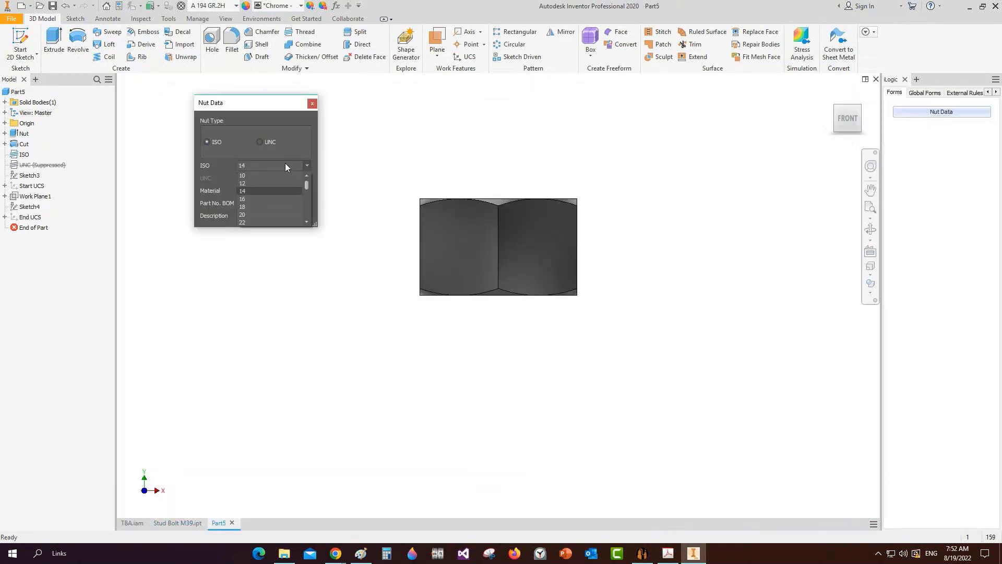
scroll(263, 204, down, 2)
click(253, 221)
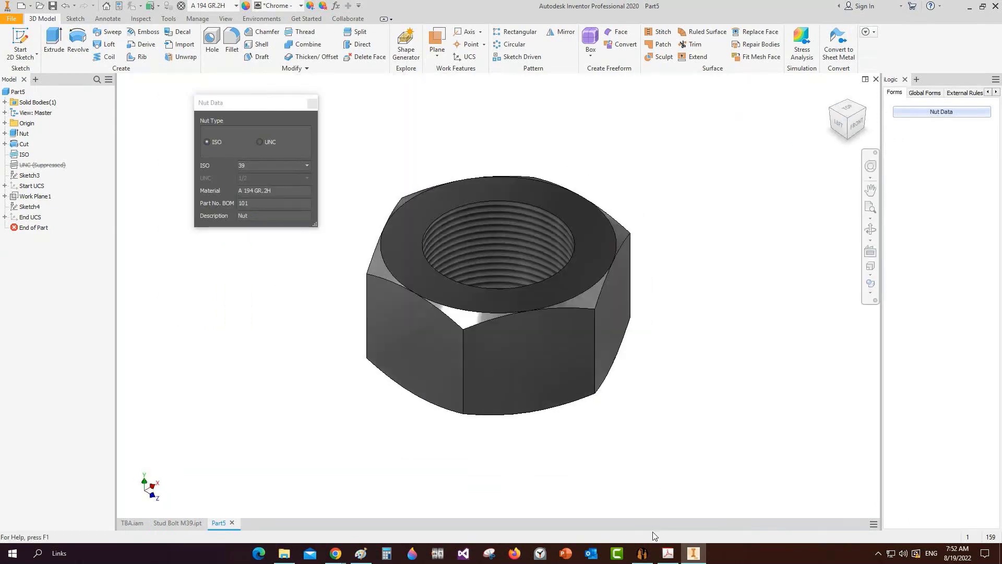
Step: Save the nut from Static Equipment Generator as M39 Nut in the Demo 19-8-2022 folder and close the Nut Data form
click(646, 554)
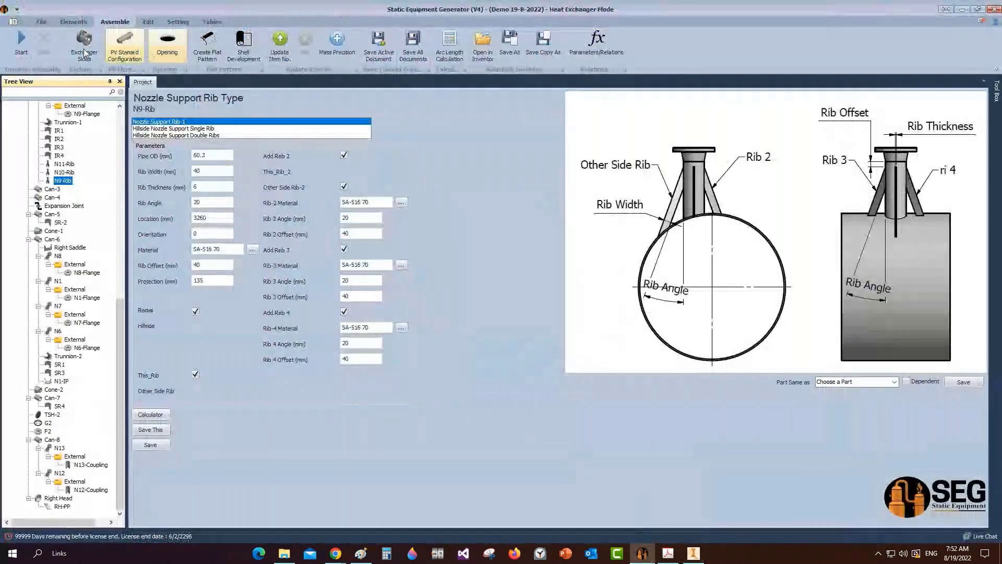
click(378, 44)
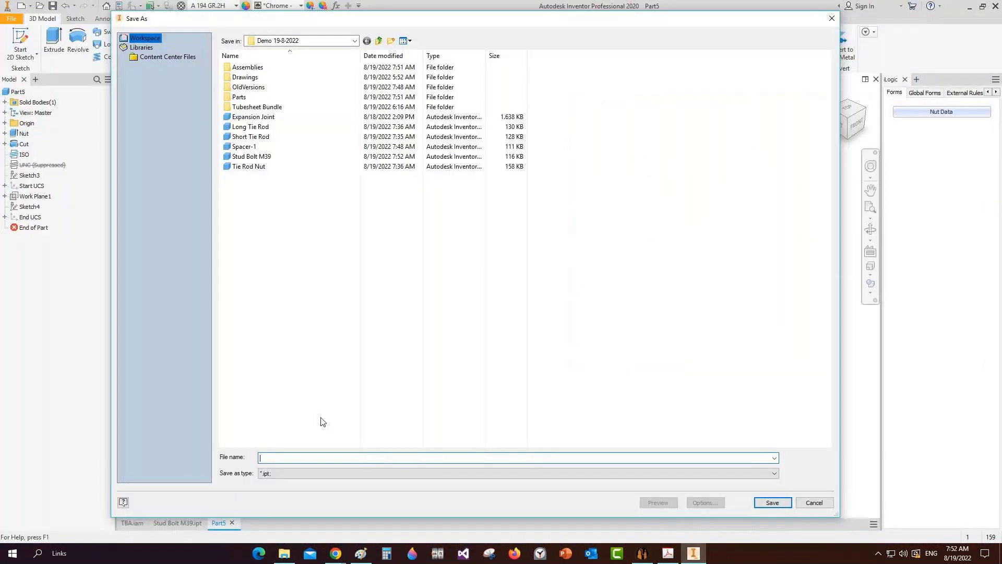
text(M39 Nut)
key(Return)
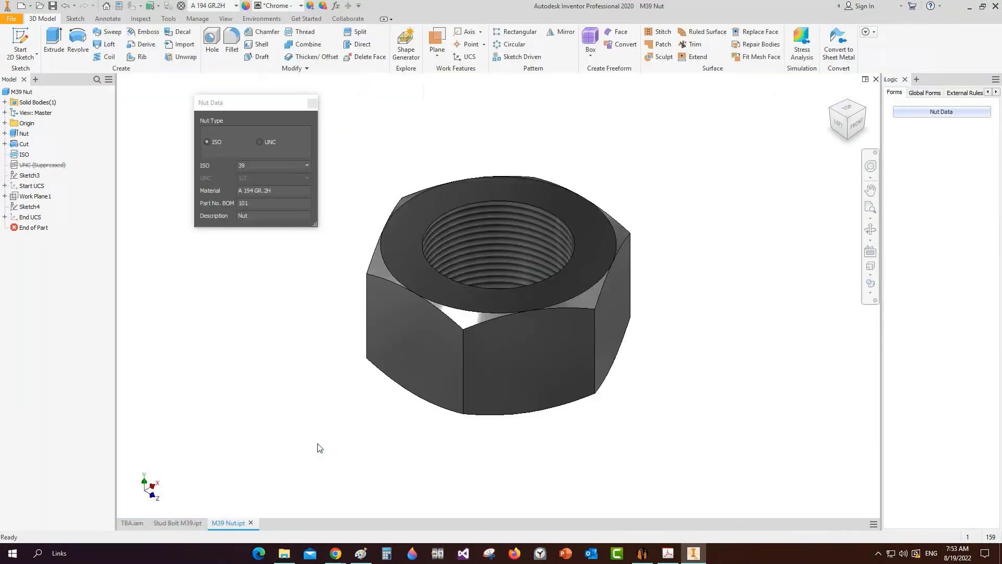
click(317, 102)
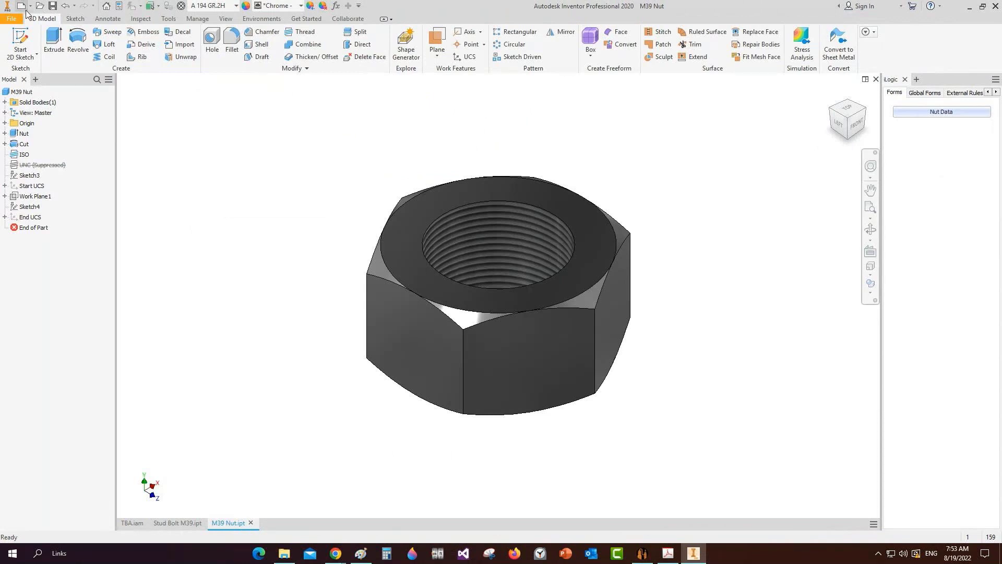
Step: Create a new assembly and place Stud Bolt M39 in it, grounded at the origin
key(ctrl+n)
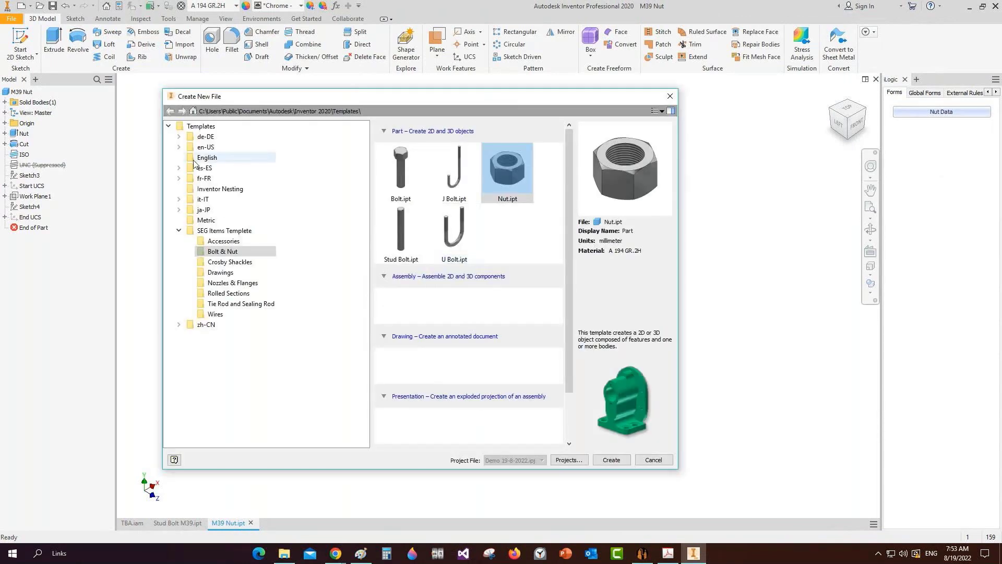
click(250, 149)
double_click(411, 252)
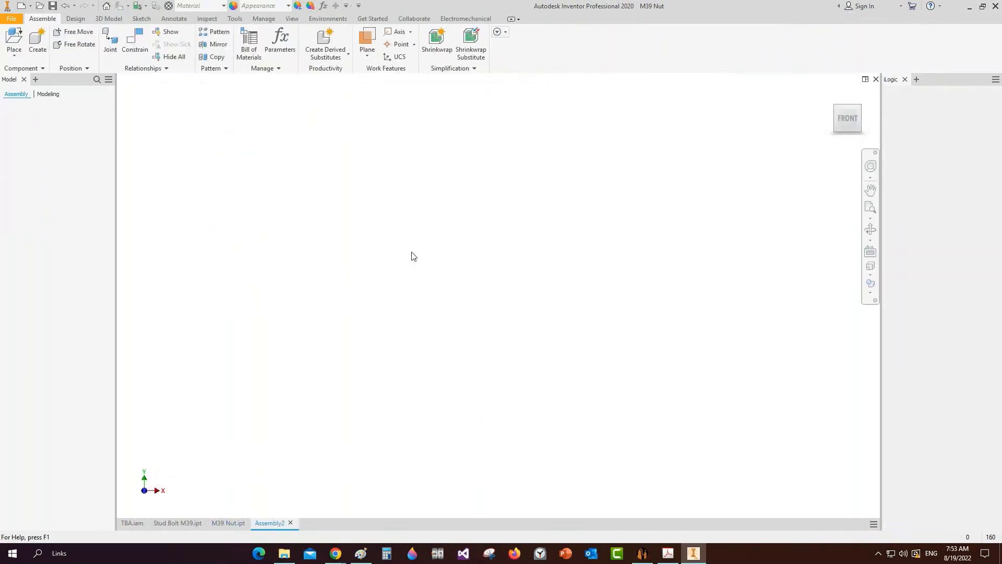
key(p)
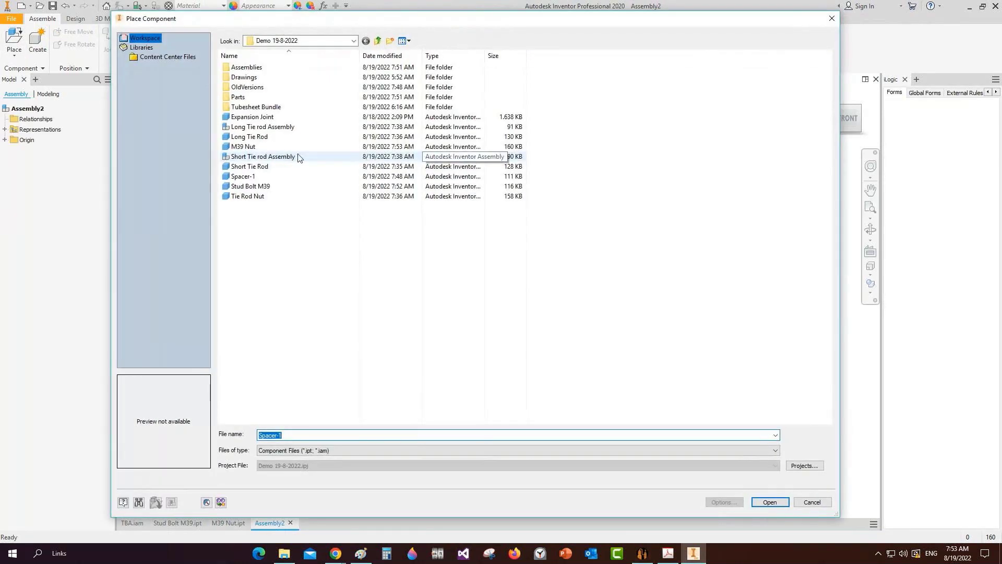
click(247, 188)
double_click(246, 189)
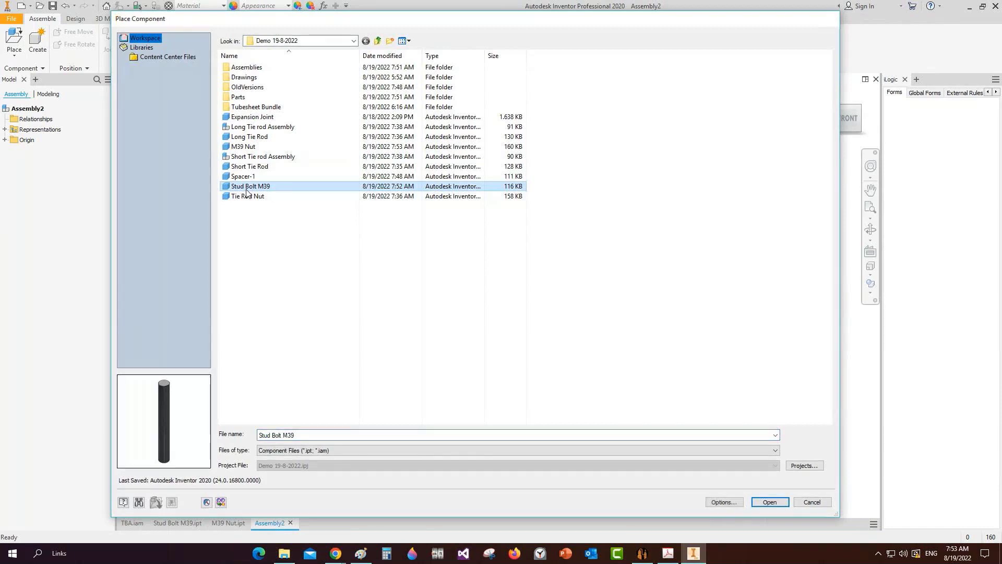
right_click(475, 188)
click(520, 203)
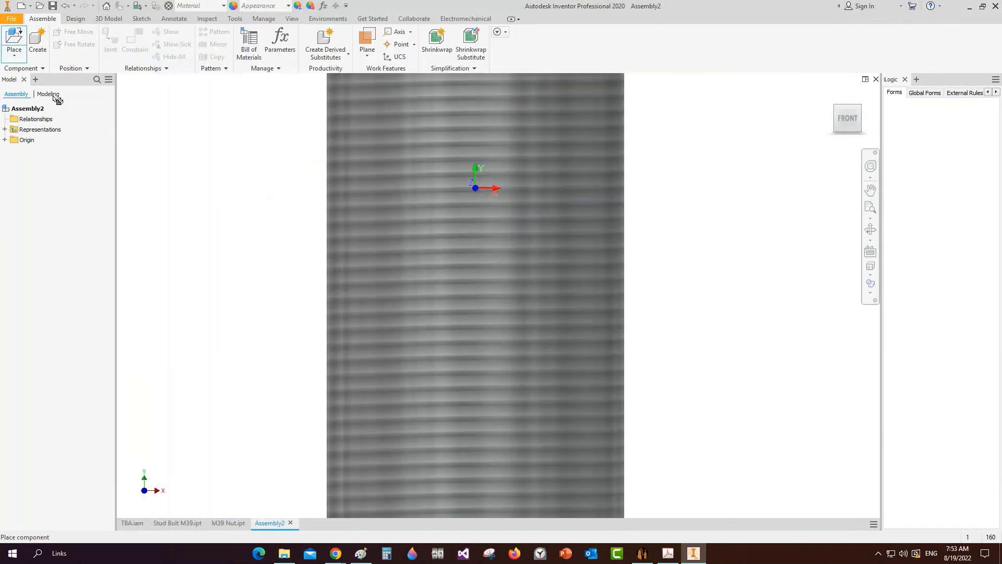
Step: Place two instances of M39 Nut beside the stud bolt
click(10, 39)
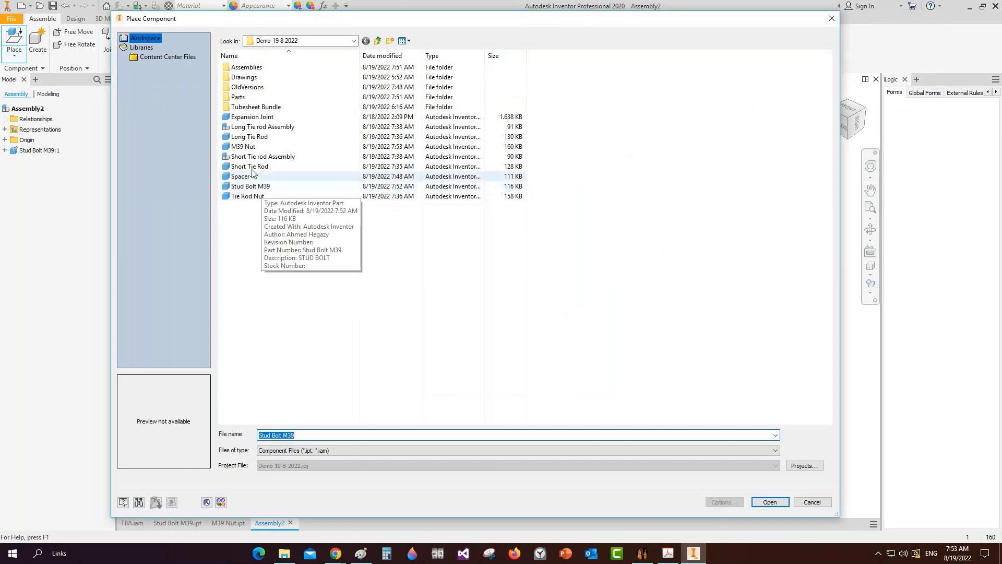
double_click(243, 146)
click(444, 146)
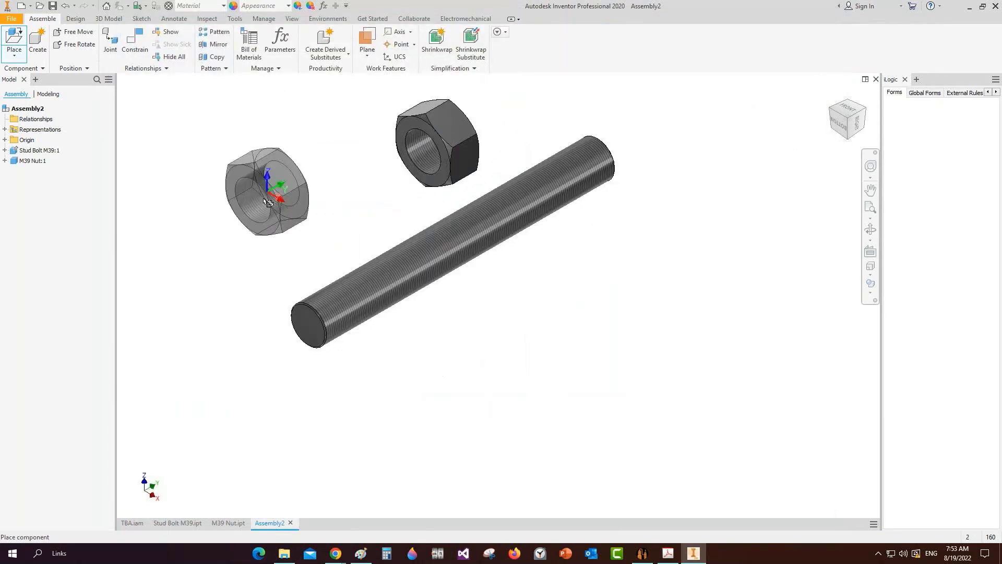
click(282, 215)
right_click(320, 127)
click(355, 126)
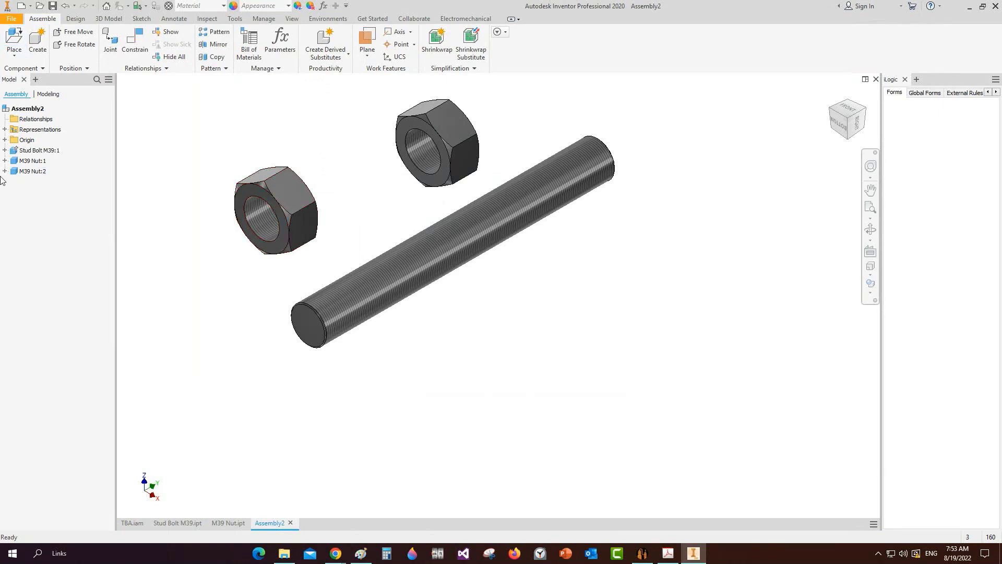
Step: Constrain the first nut to the stud with a constraint set matching the stud's Nut 1 UCS to the nut's Start UCS
click(5, 151)
click(5, 233)
click(4, 307)
click(50, 192)
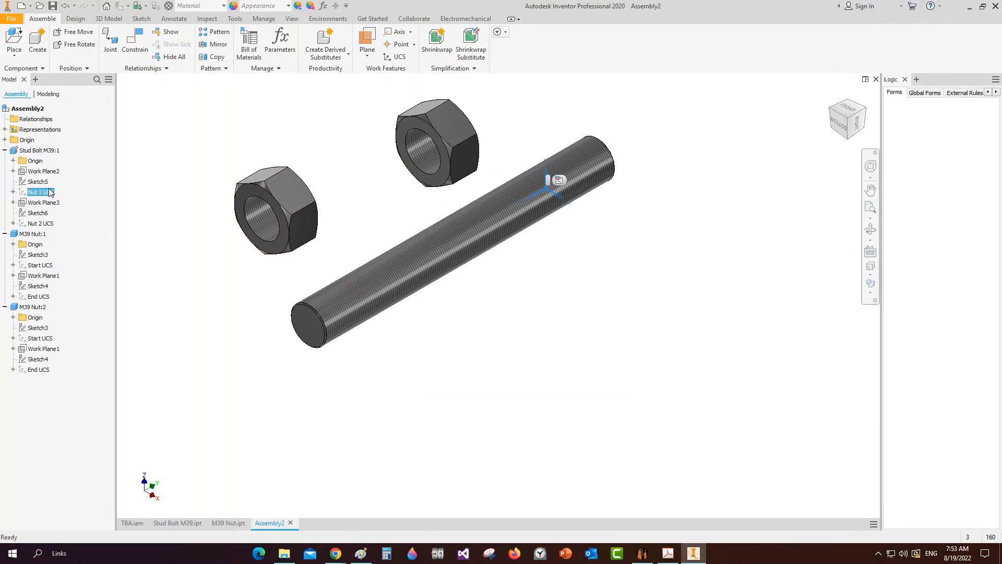
key(c)
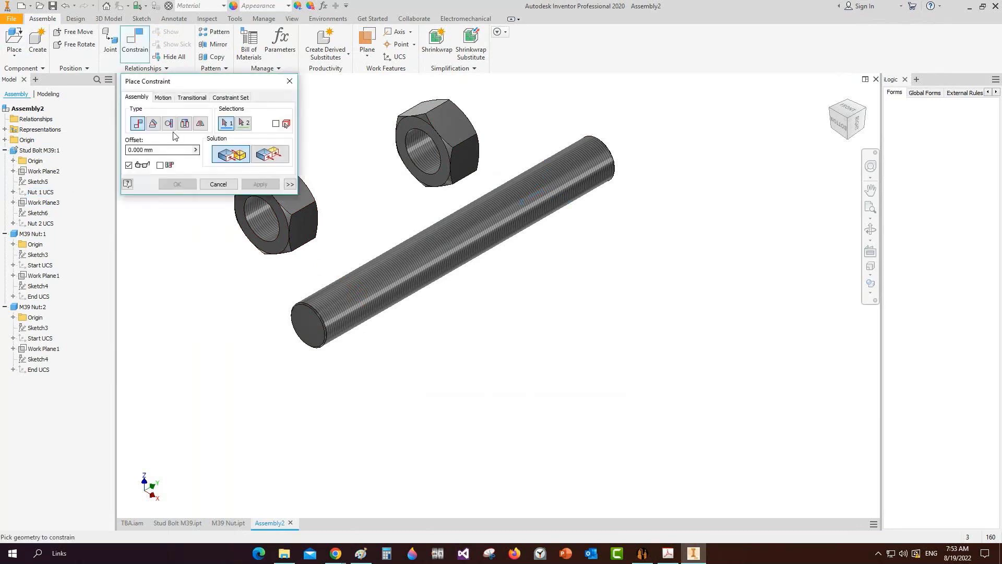
click(230, 97)
click(51, 266)
click(177, 183)
Step: Constrain the second nut with a constraint set matching the stud's Nut 2 UCS to the nut's Start UCS
click(40, 223)
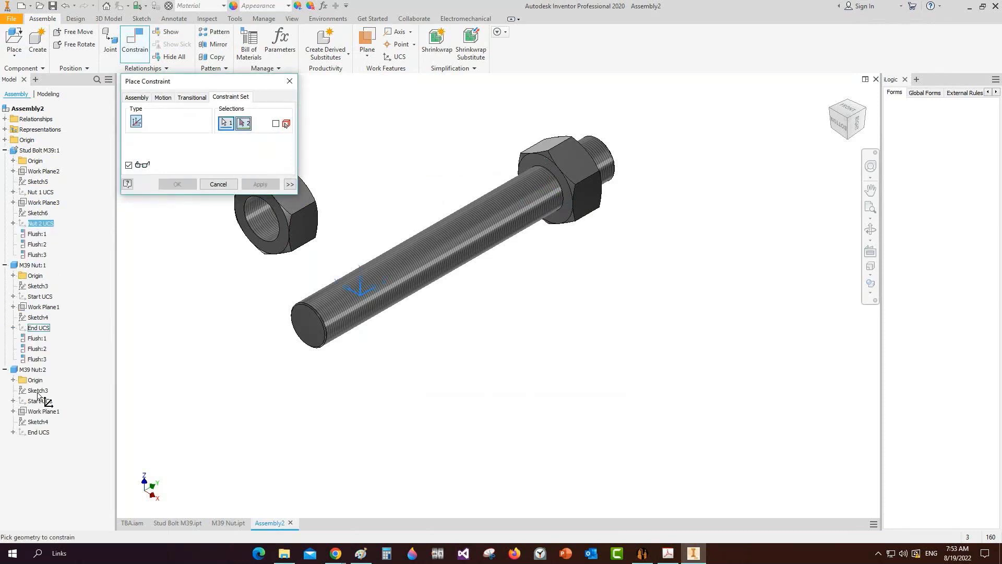
click(38, 431)
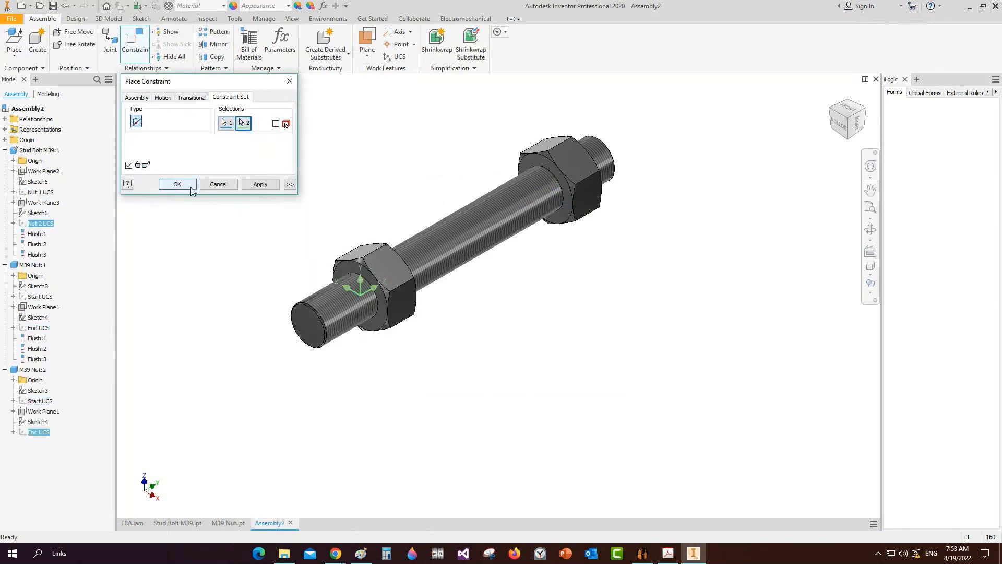
click(243, 124)
click(42, 401)
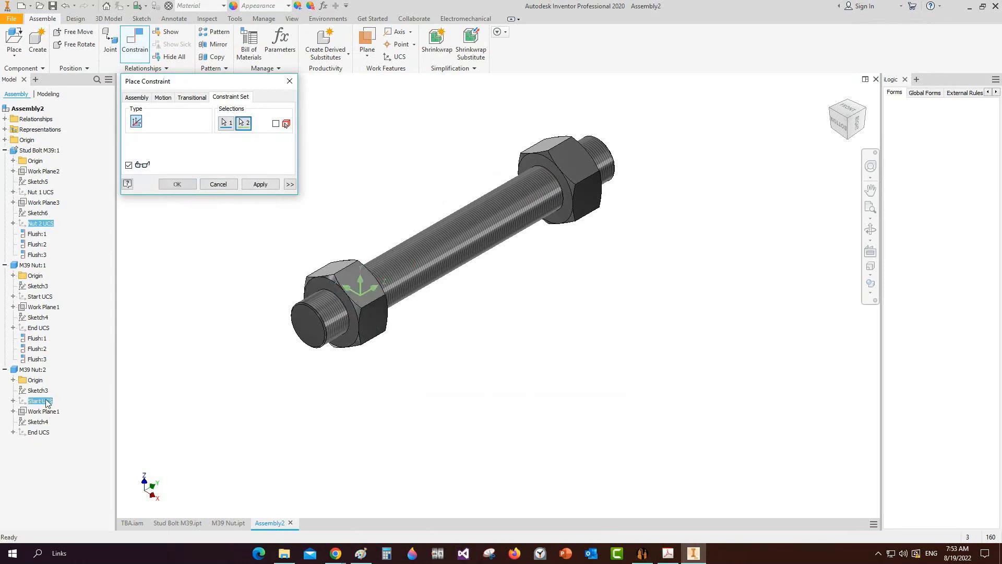
click(178, 185)
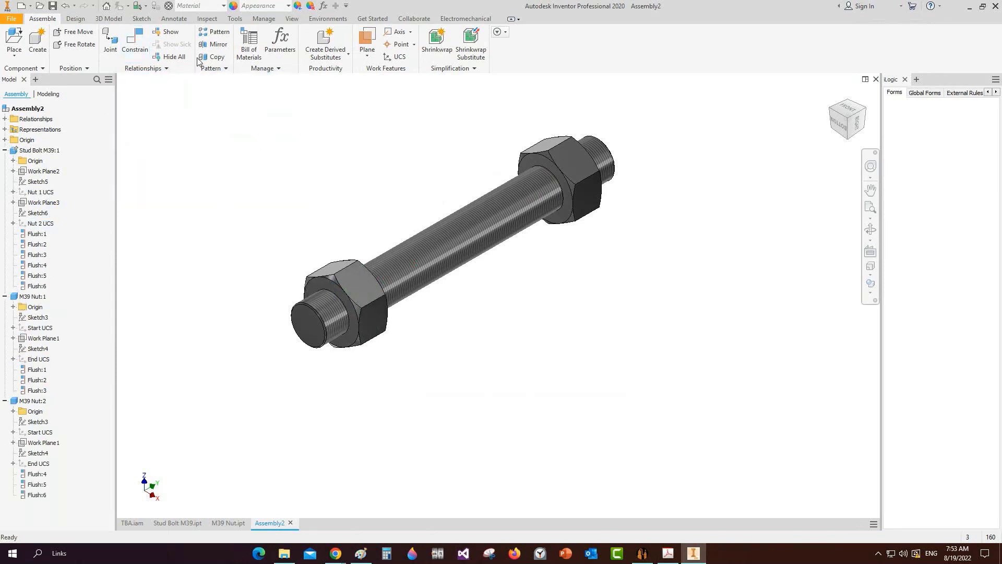
Step: Measure the distance between the facing inner faces of the two nuts
click(207, 18)
click(96, 39)
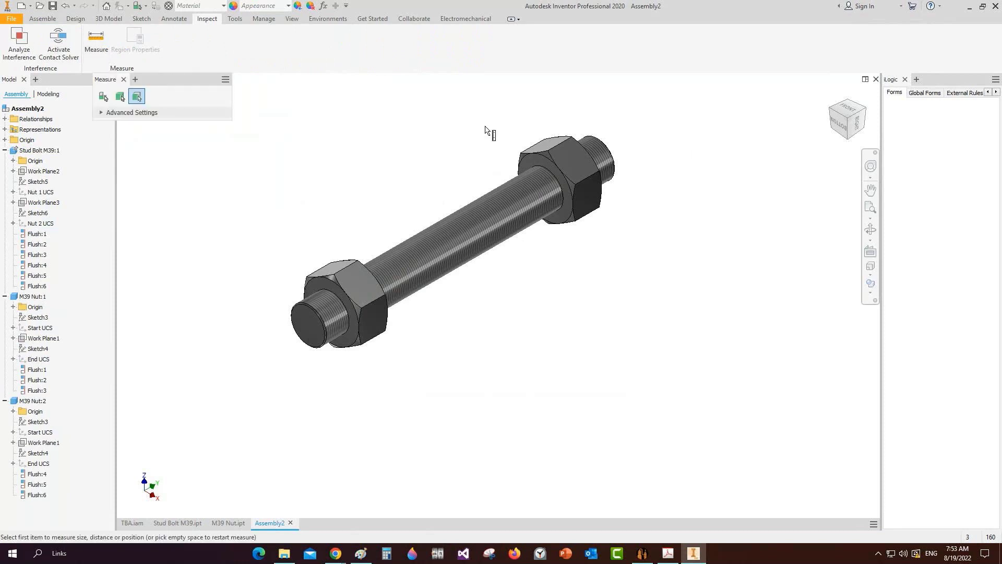
click(531, 168)
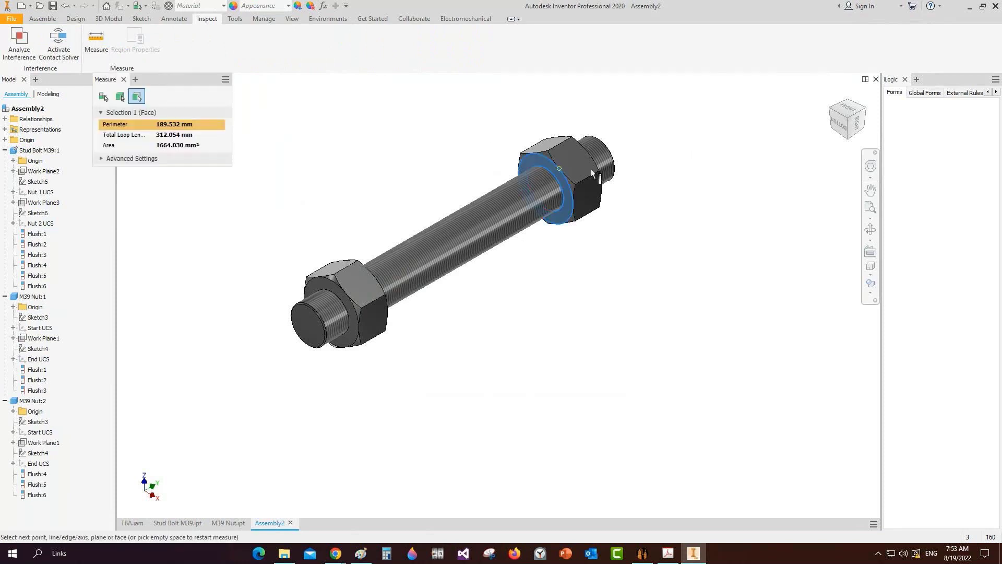
click(862, 109)
scroll(439, 196, down, 5)
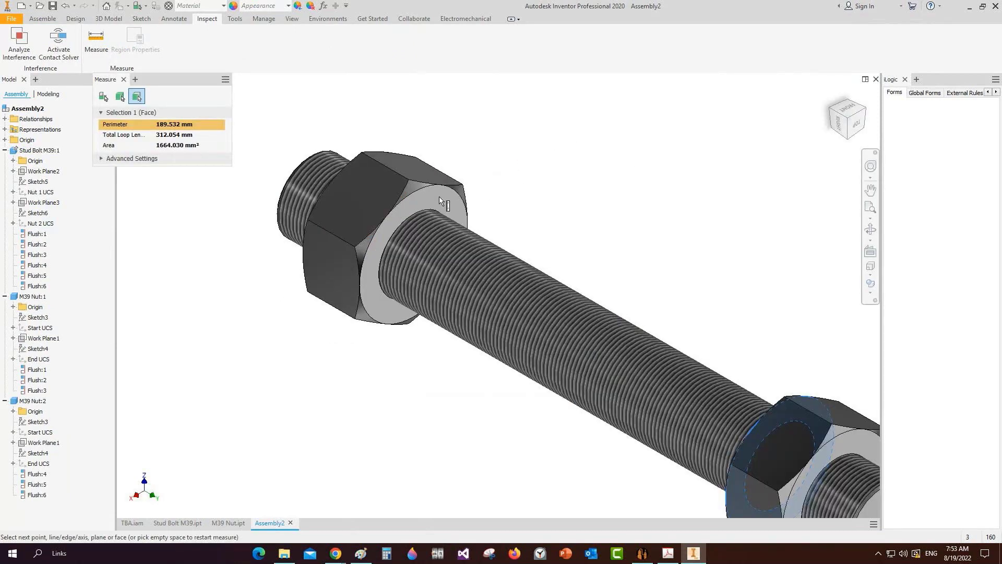
click(439, 196)
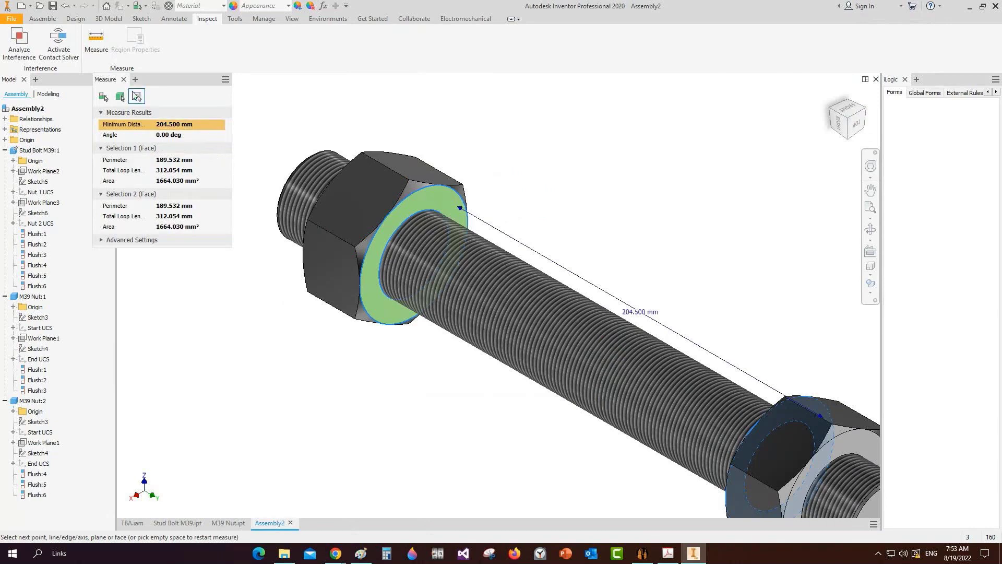
key(Escape)
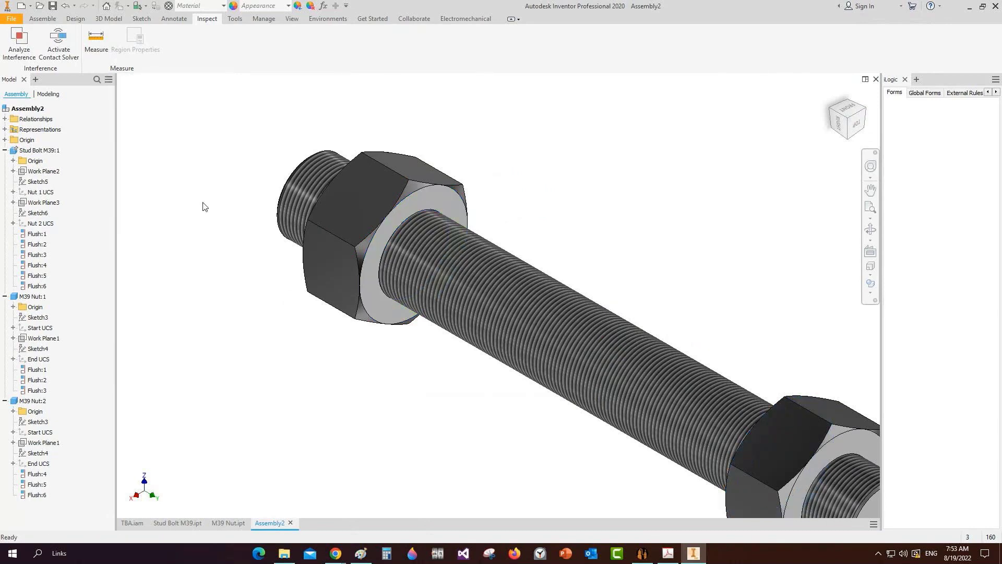
Step: Save the assembly from Static Equipment Generator as Stud Bolt Assembly, and close the assembly and its part files
click(643, 554)
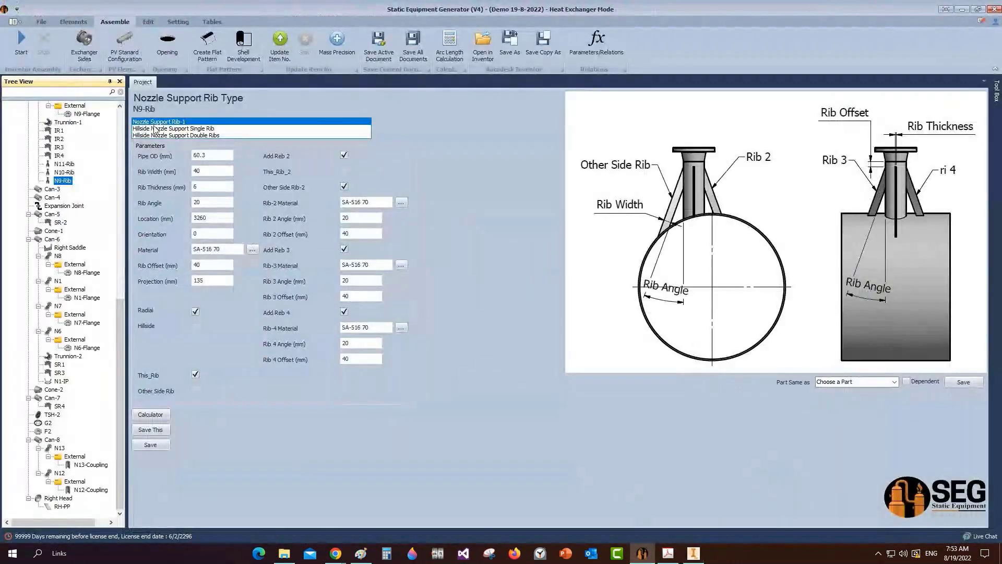
click(380, 44)
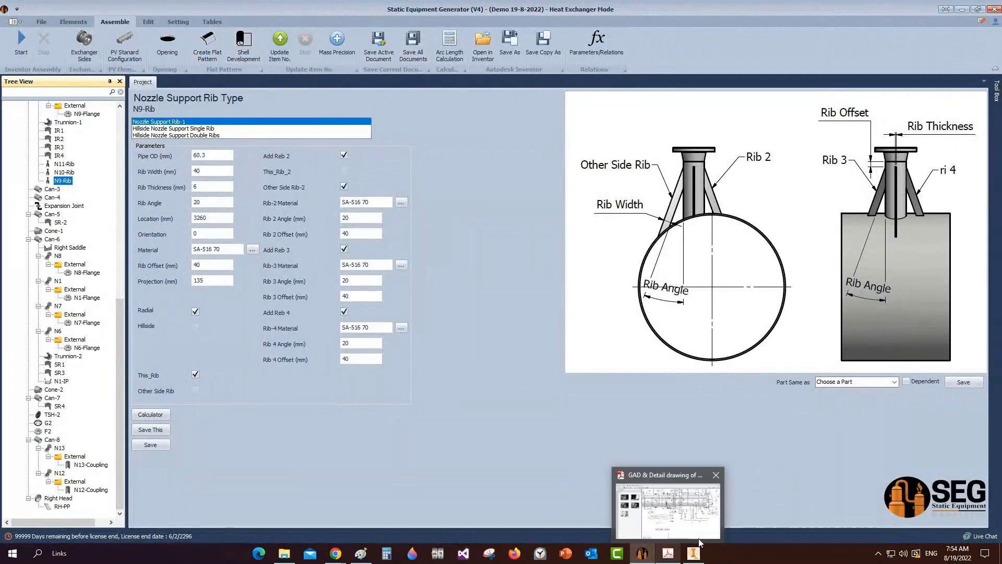
text(Stu)
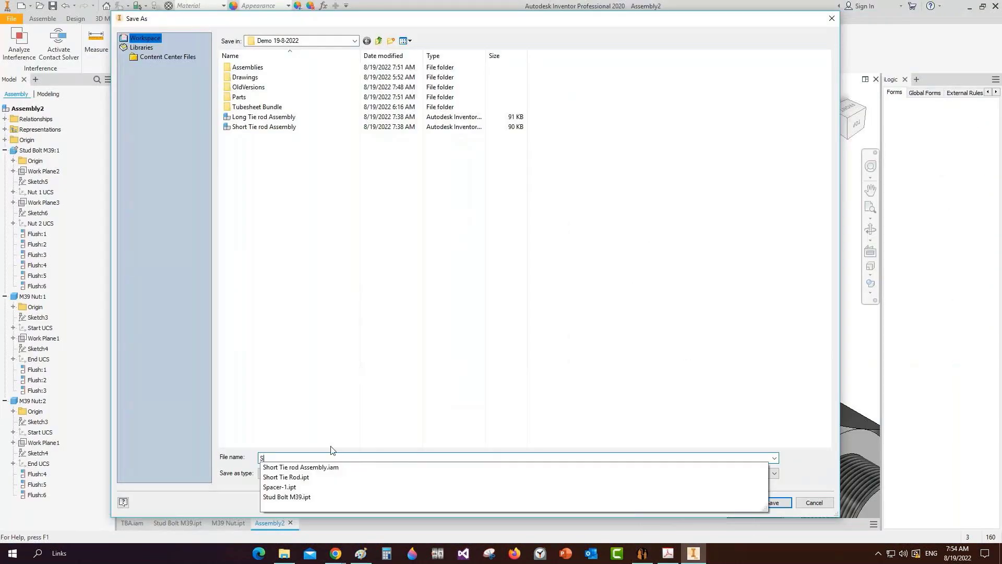
text(d Bolt Assembly)
click(772, 504)
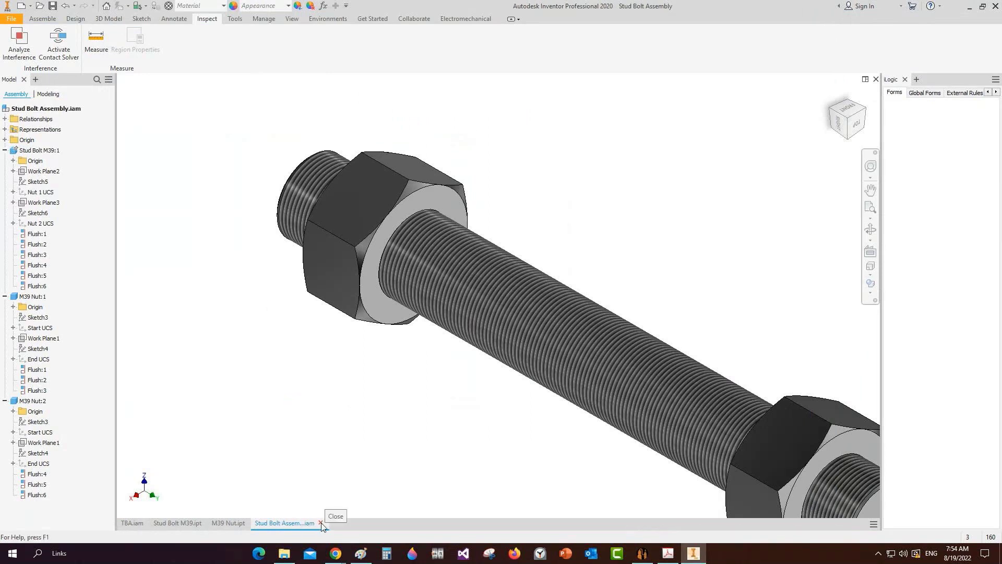
click(321, 523)
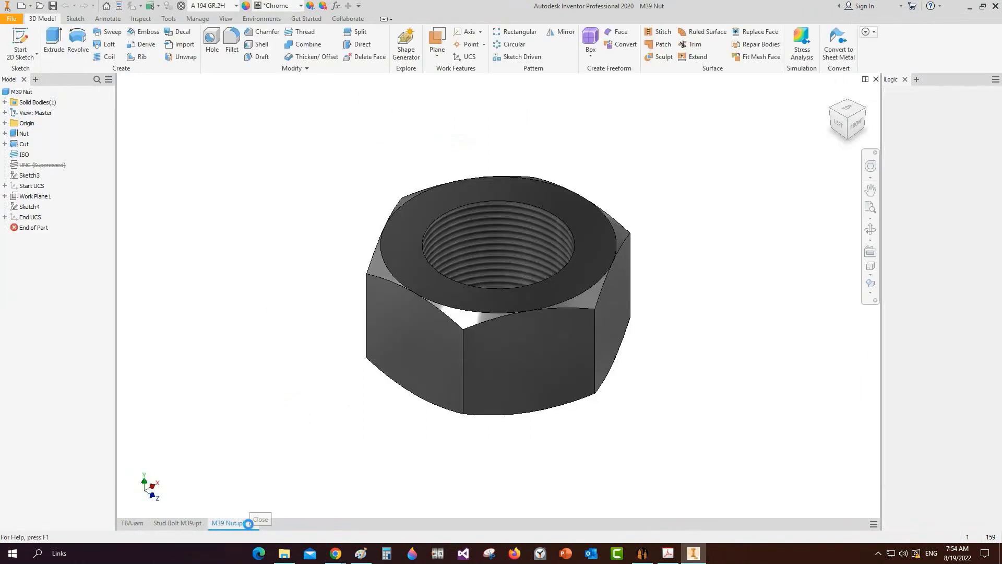
click(248, 522)
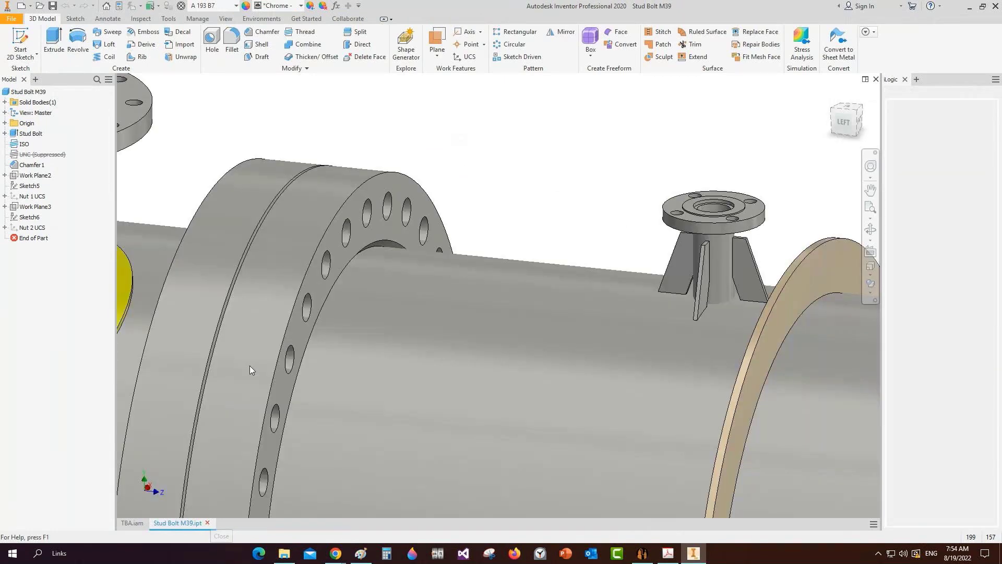
Step: Place two instances of Stud Bolt Assembly in TBA, one above each body flange pair
click(43, 19)
click(18, 40)
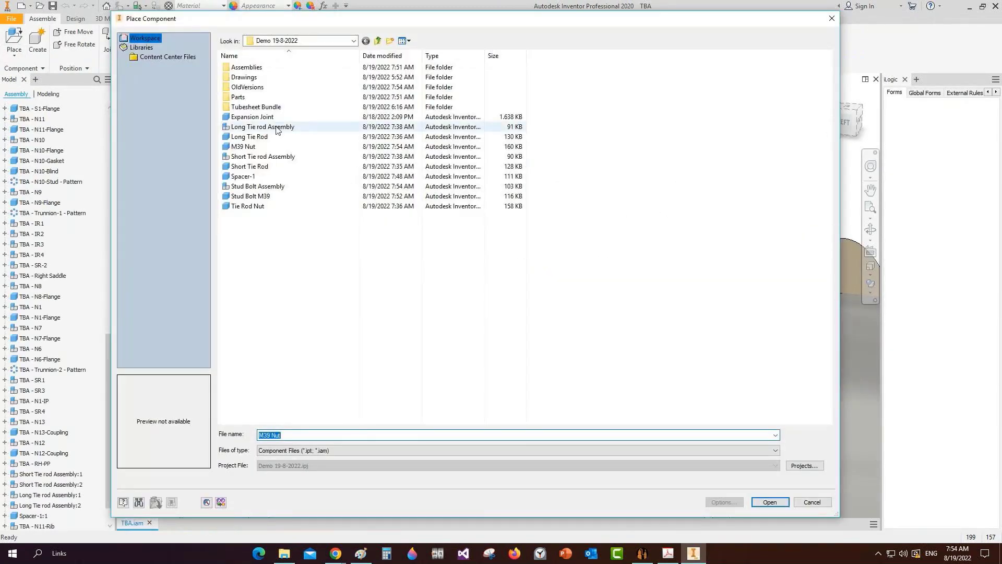
double_click(282, 186)
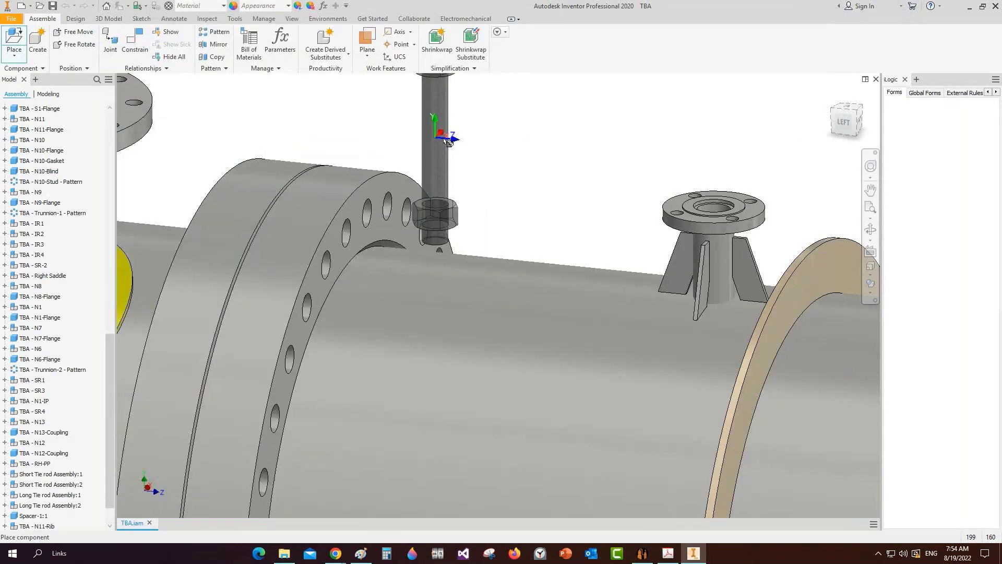
scroll(445, 141, up, 6)
click(489, 126)
scroll(648, 134, up, 5)
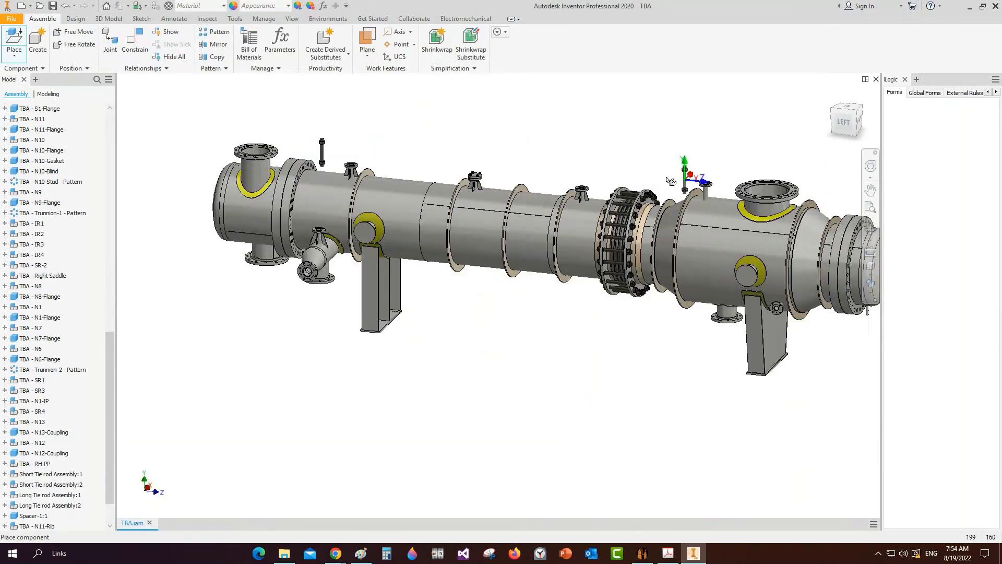
scroll(678, 172, down, 6)
right_click(600, 106)
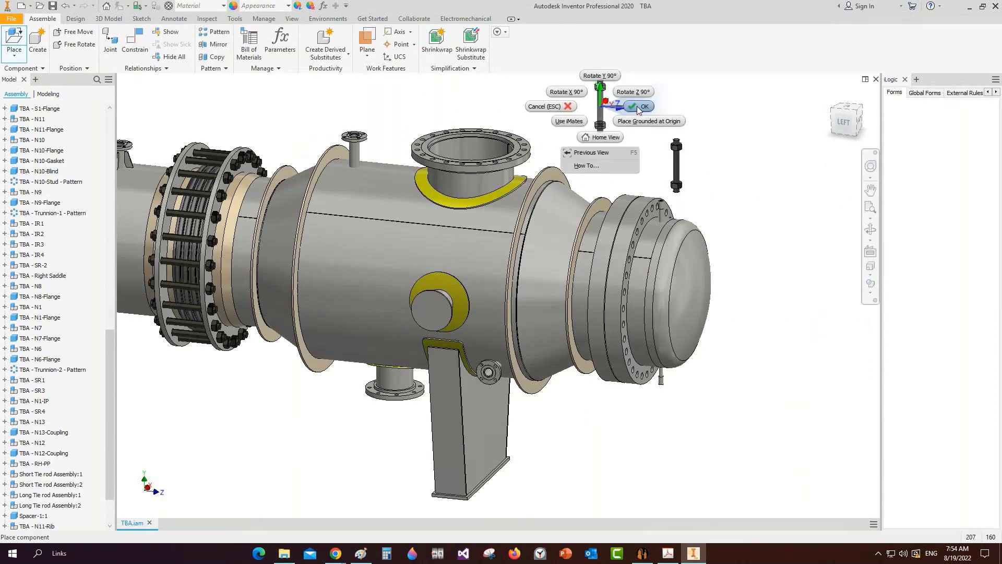
click(637, 106)
Step: Insert-constrain the first stud bolt assembly's nut edge to a bolt hole edge on the left body flange pair with 0 mm offset
scroll(637, 105, up, 5)
scroll(416, 230, down, 8)
scroll(416, 230, down, 4)
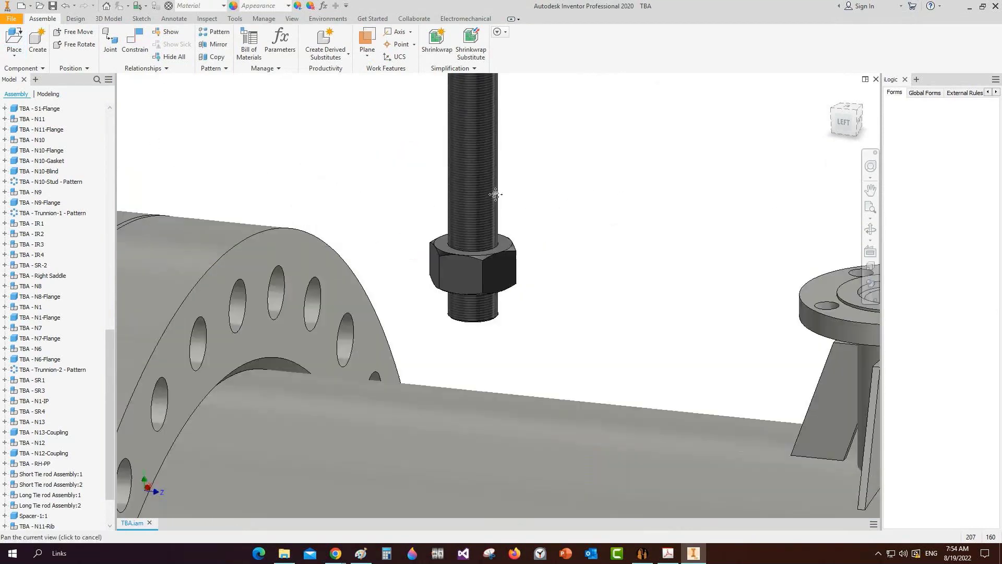
key(c)
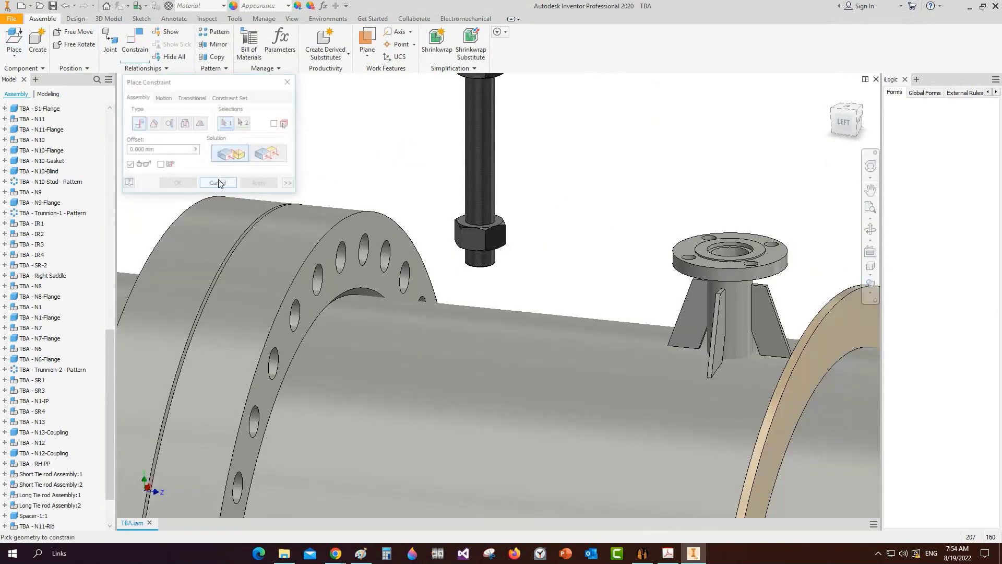
click(185, 123)
click(471, 224)
click(321, 271)
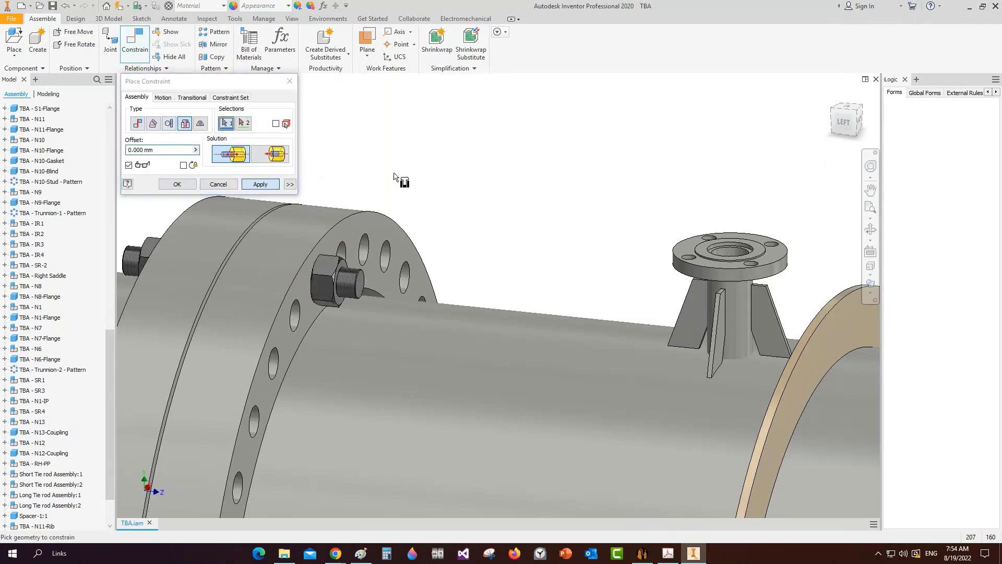
click(260, 184)
Step: Insert-constrain the second stud bolt assembly's nut edge to a bolt hole edge on the right body flange pair, beside the dished head
scroll(469, 234, up, 10)
scroll(589, 230, down, 10)
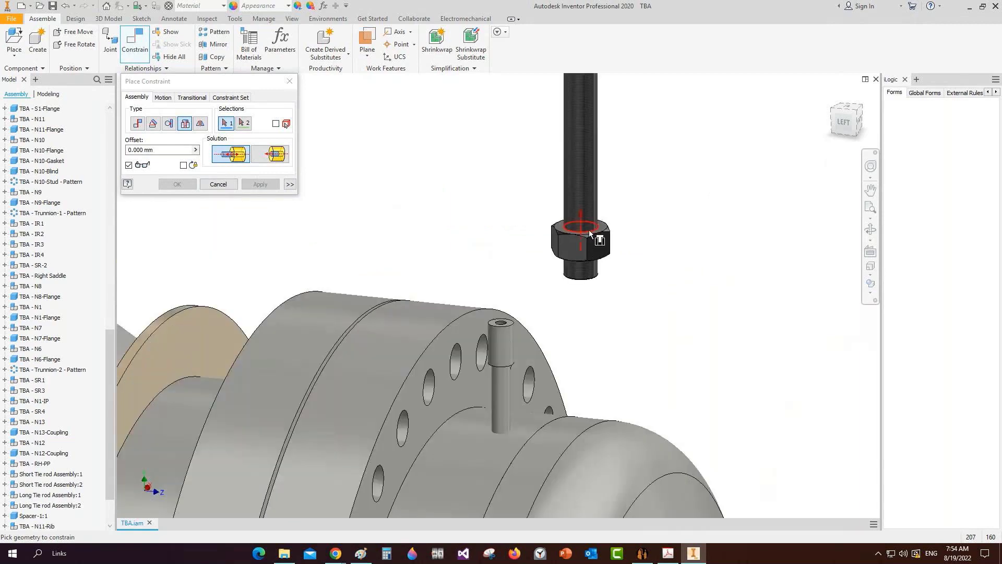
click(588, 229)
click(477, 370)
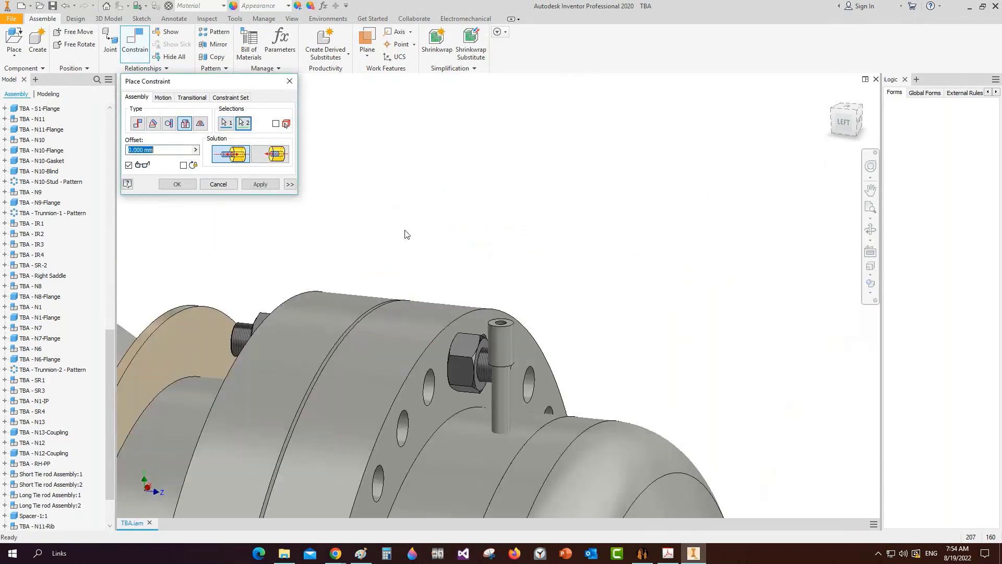
click(218, 185)
Step: Create a circular component pattern of both stud bolt assemblies about the shell axis, with 32 occurrences at 360/32 degrees
click(215, 35)
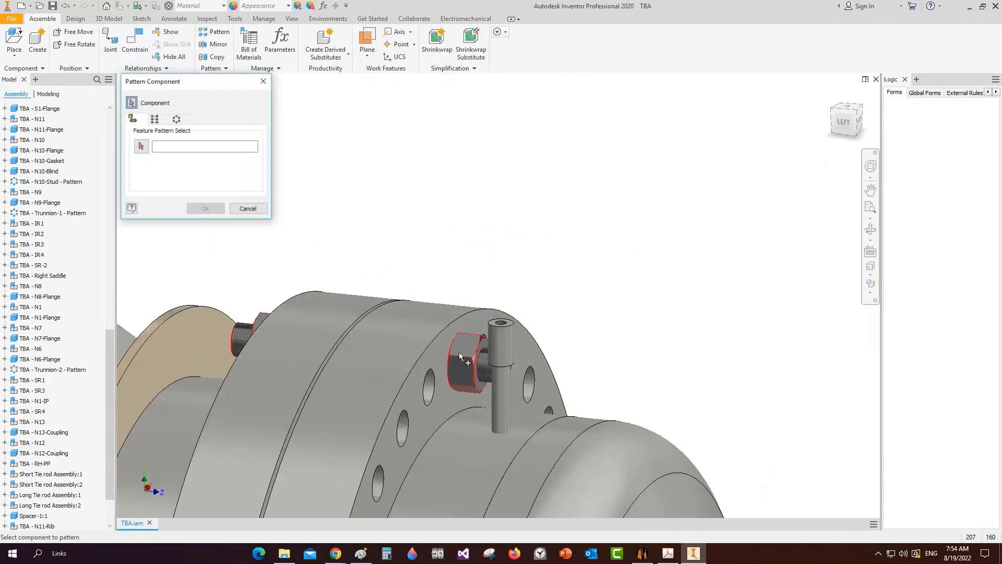
click(458, 352)
scroll(522, 292, up, 5)
scroll(636, 248, up, 5)
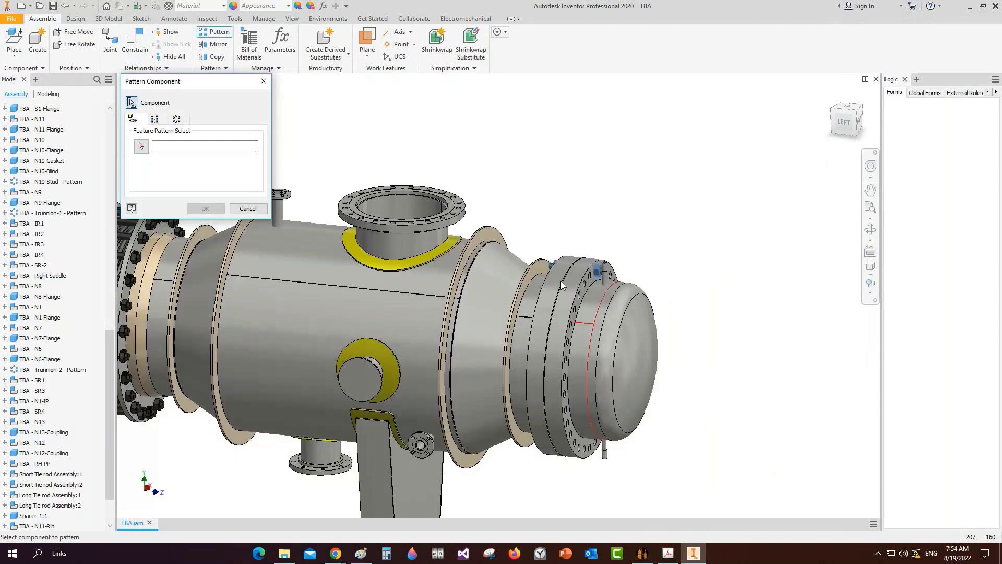
middle_drag(561, 281, 839, 226)
scroll(425, 239, down, 8)
click(436, 229)
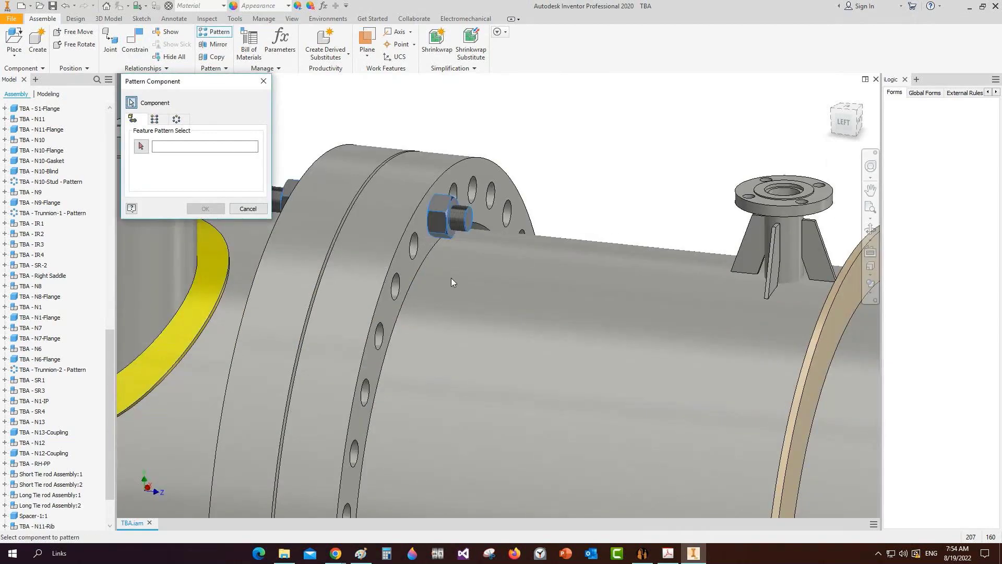
click(177, 119)
click(141, 146)
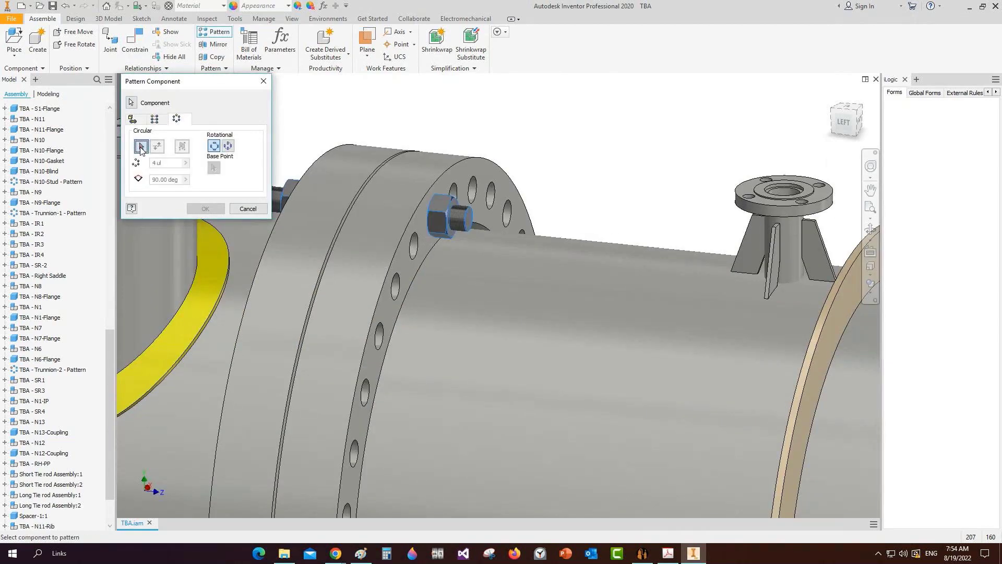
click(496, 345)
text(3)
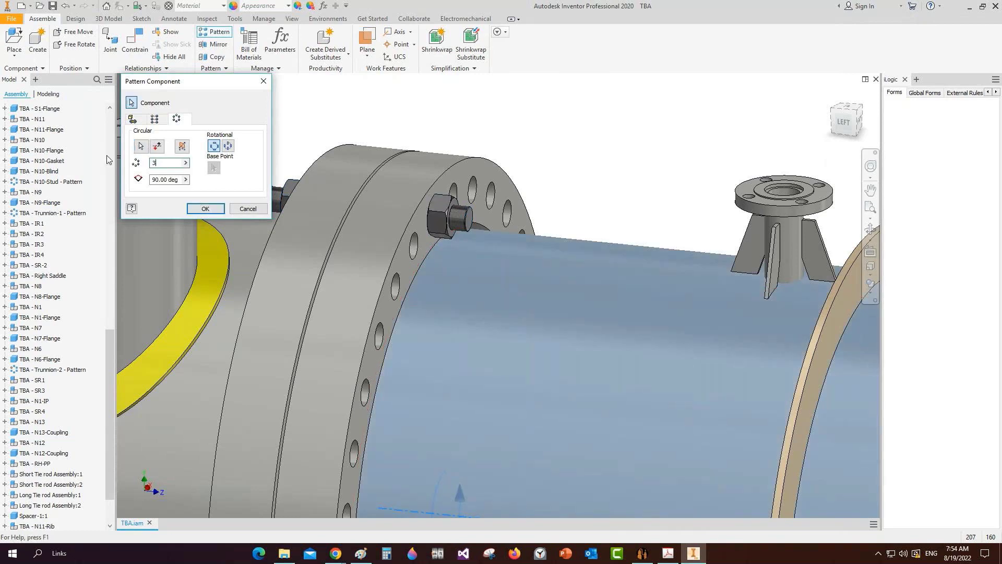
text(2)
key(Tab)
text(360/32)
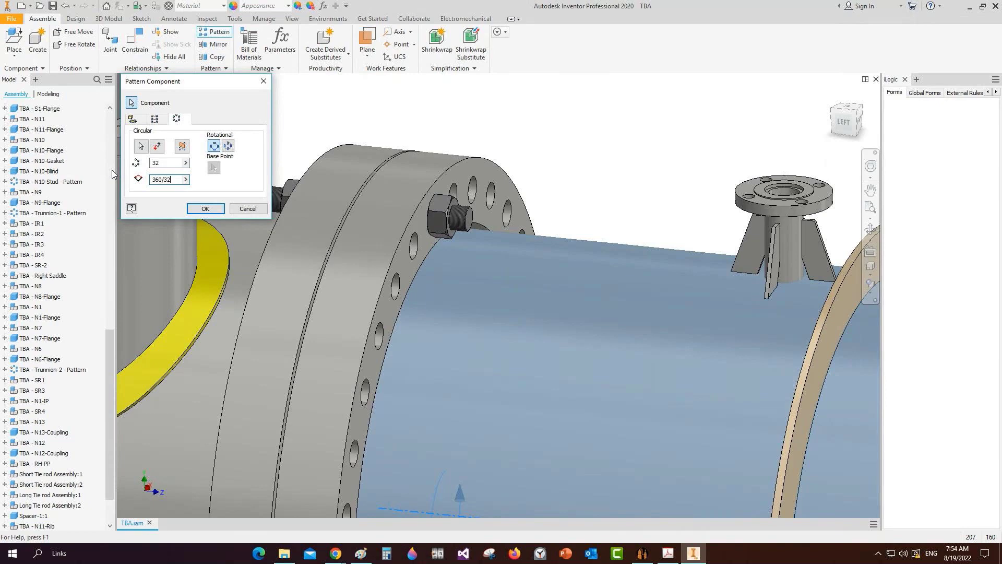
key(Return)
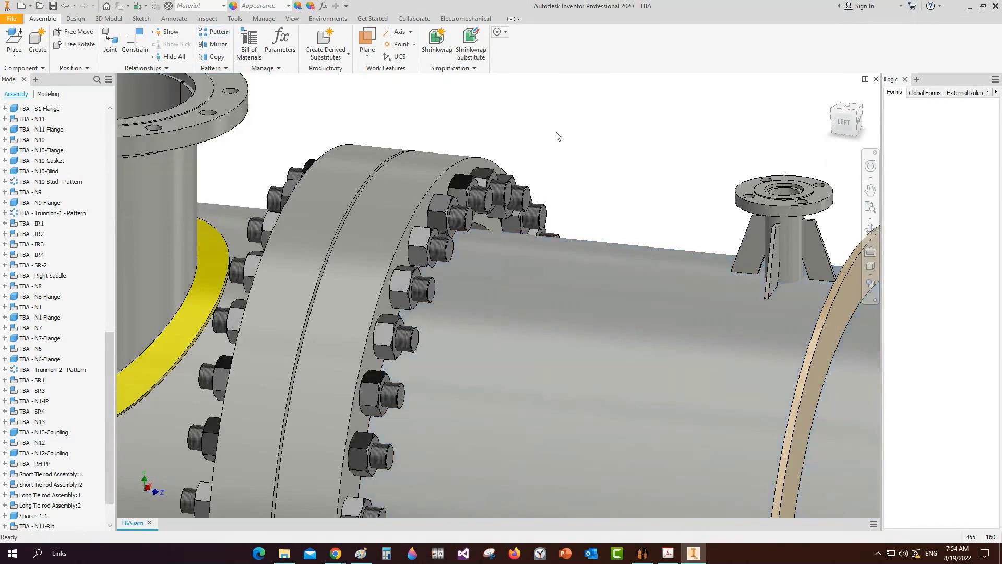
Step: Save the TBA assembly with the patterned stud bolts
middle_click(551, 130)
middle_click(551, 130)
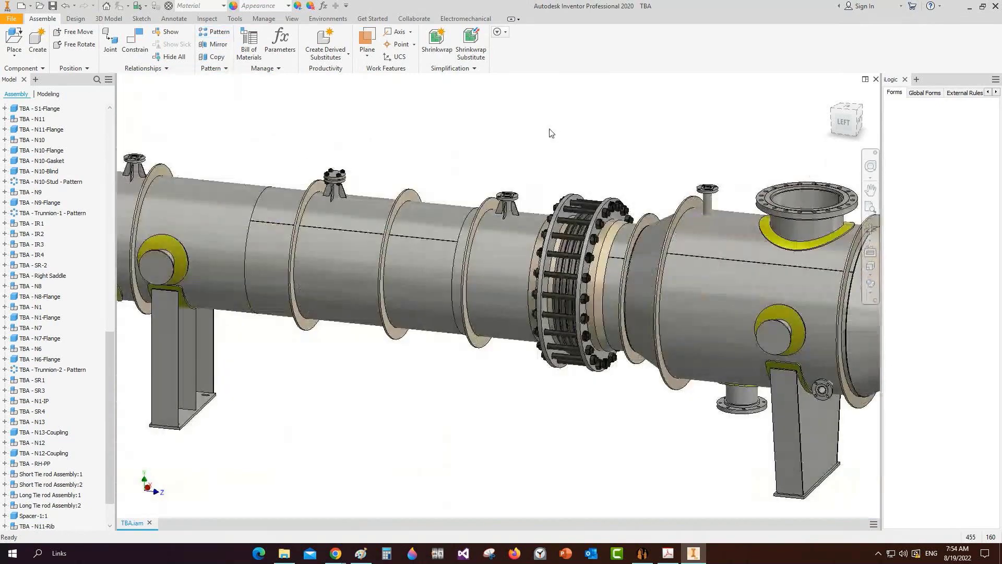
click(843, 123)
middle_click(615, 179)
middle_click(615, 179)
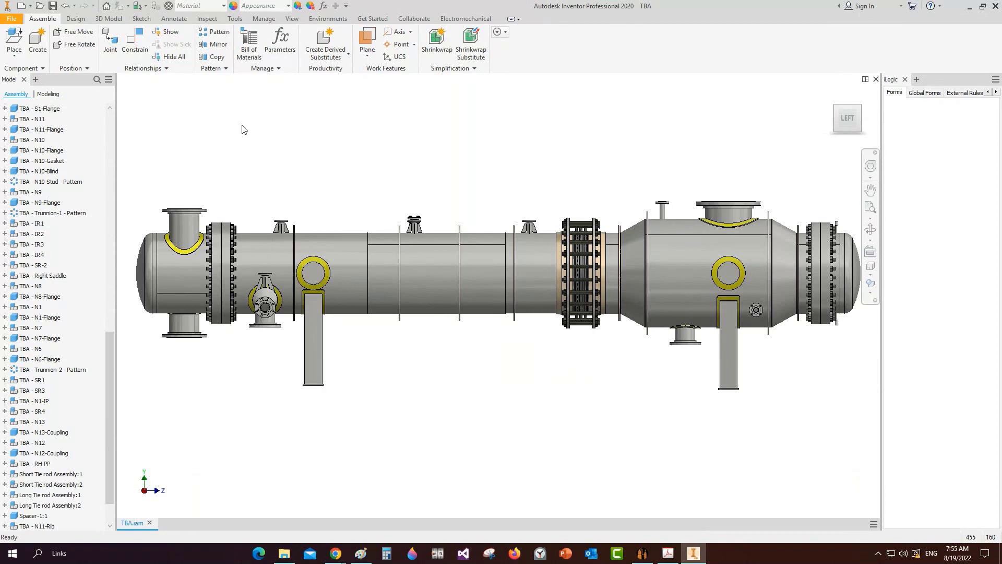
click(52, 5)
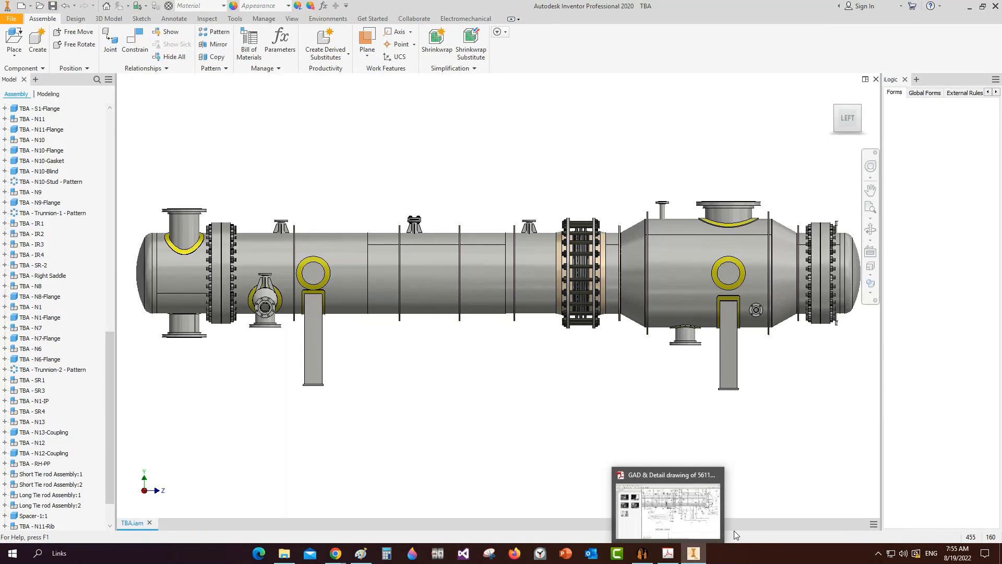
click(870, 230)
drag(476, 389, 500, 347)
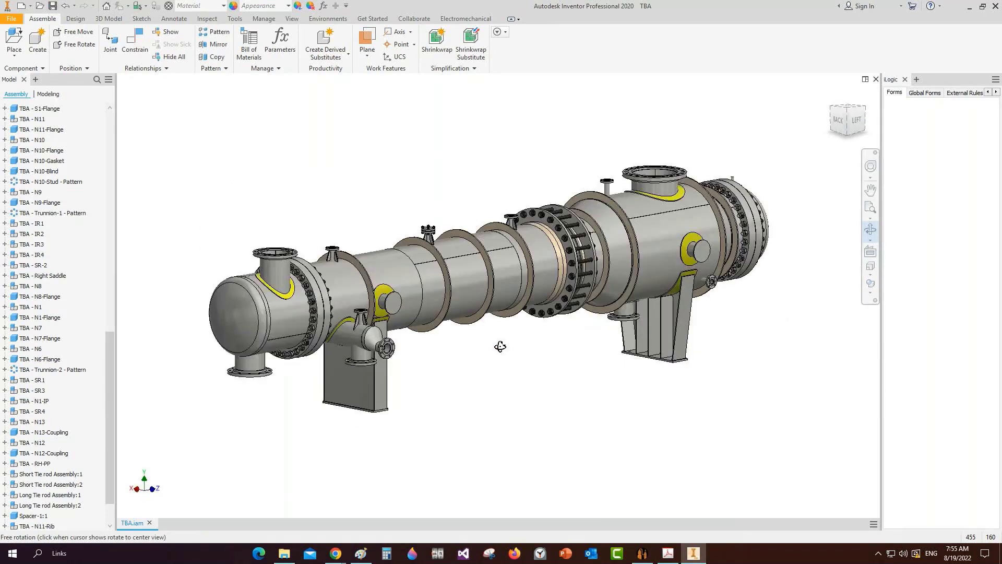
right_click(500, 346)
Step: Switch to Static Equipment Generator and open the project's bill of material table
click(643, 552)
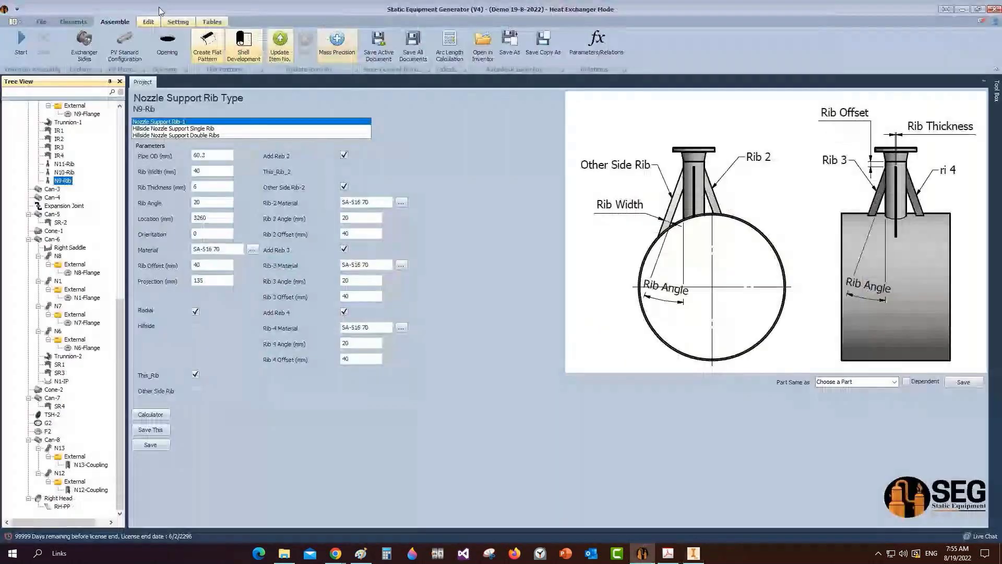
click(209, 22)
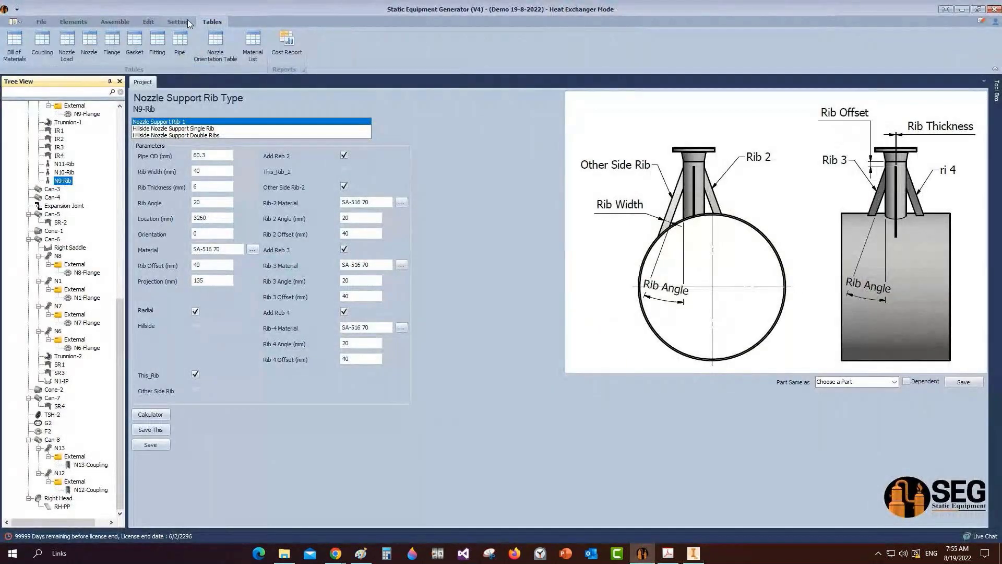
click(15, 42)
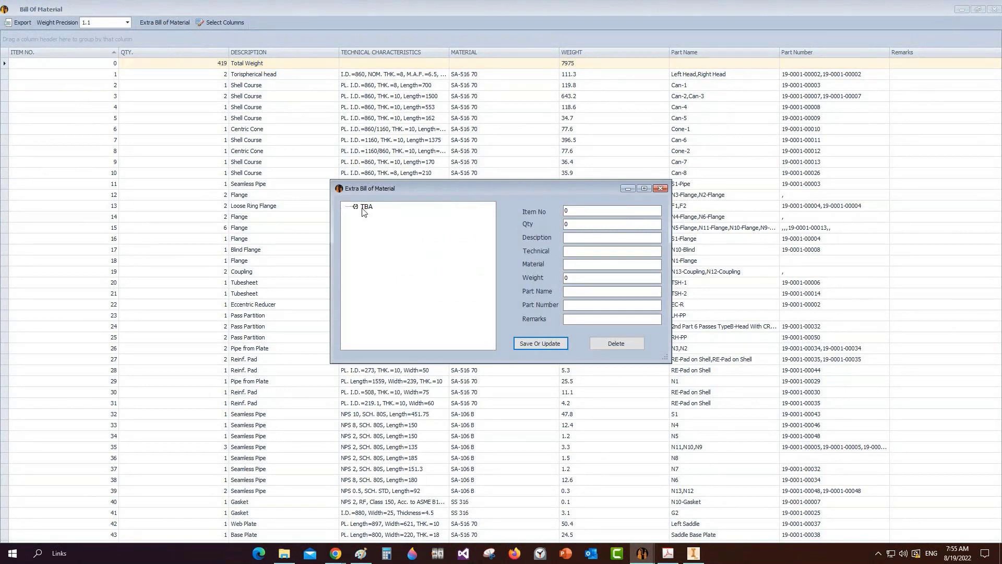
click(363, 208)
click(565, 212)
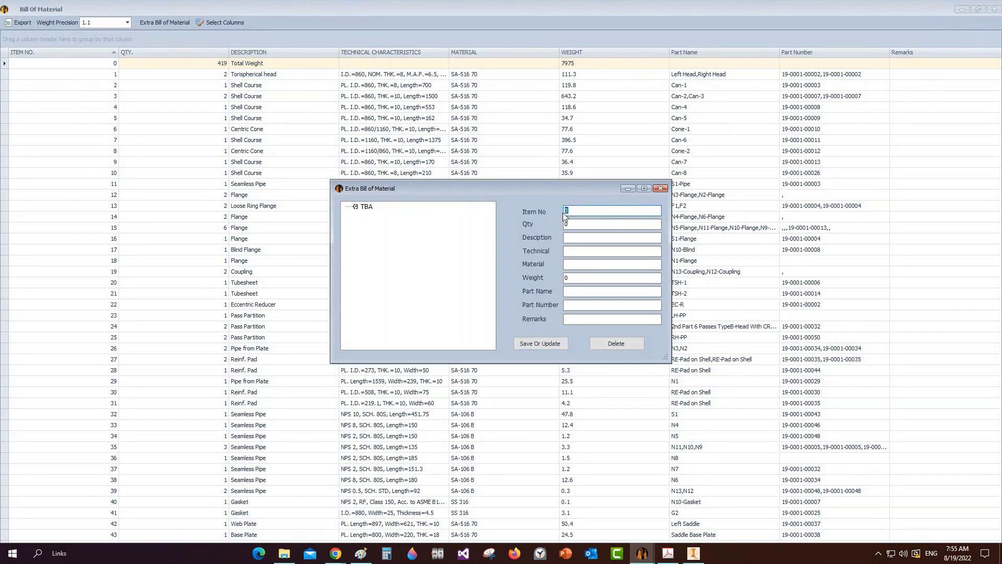
click(660, 189)
Step: Start an extra bill of material entry under TBA with item number 100 and quantity 2
scroll(785, 465, down, 10)
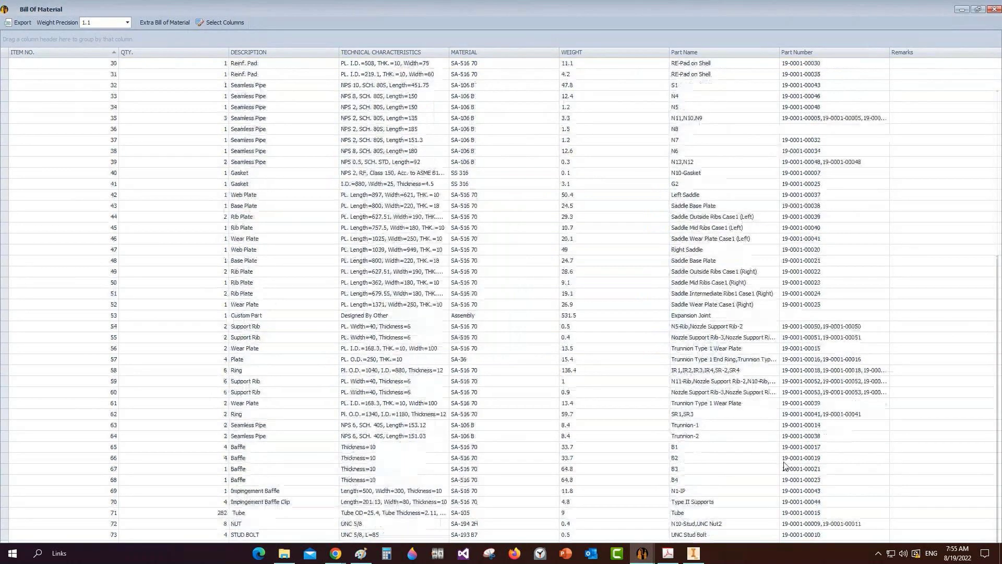
click(101, 535)
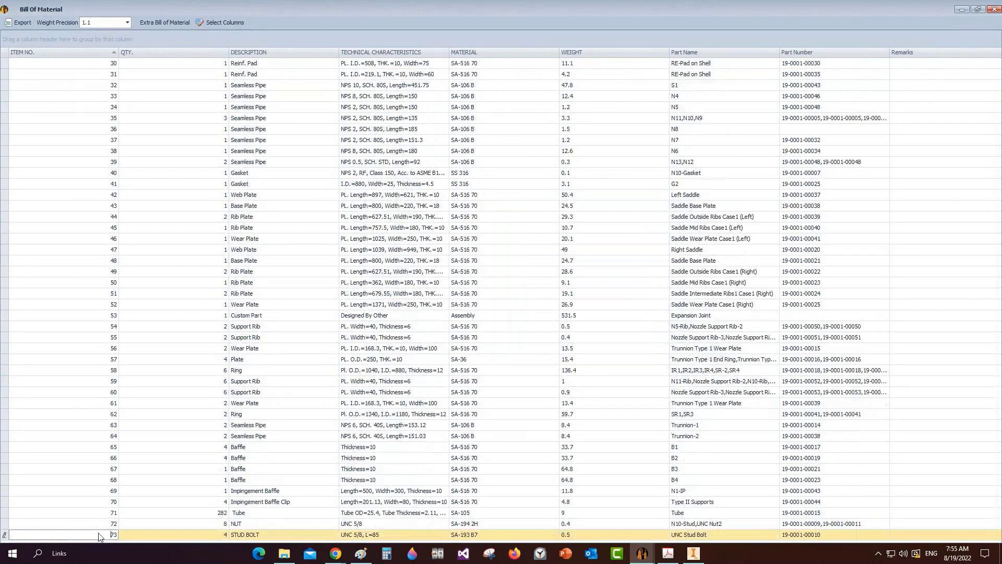
click(165, 23)
click(366, 206)
click(583, 212)
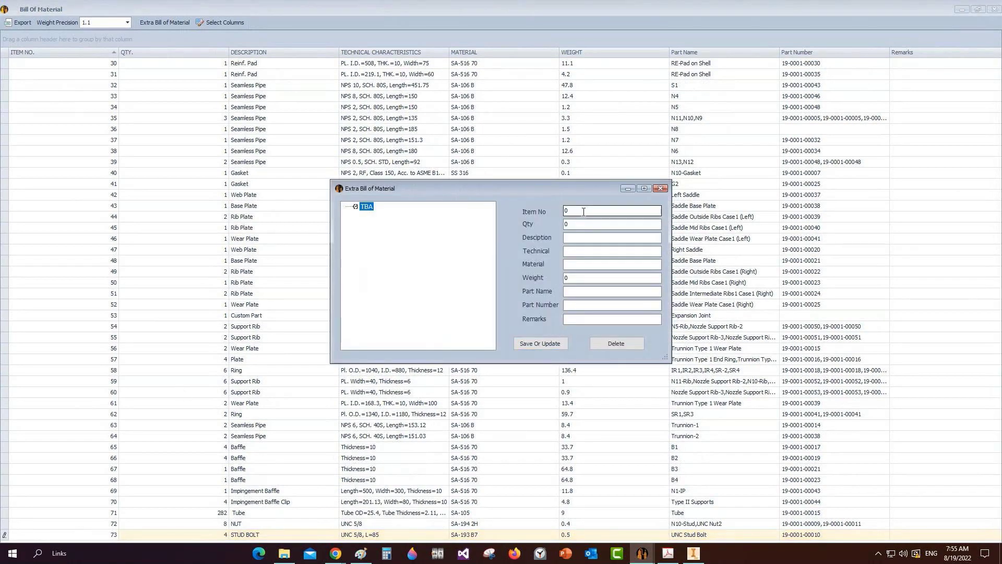
click(583, 212)
text(100)
click(570, 224)
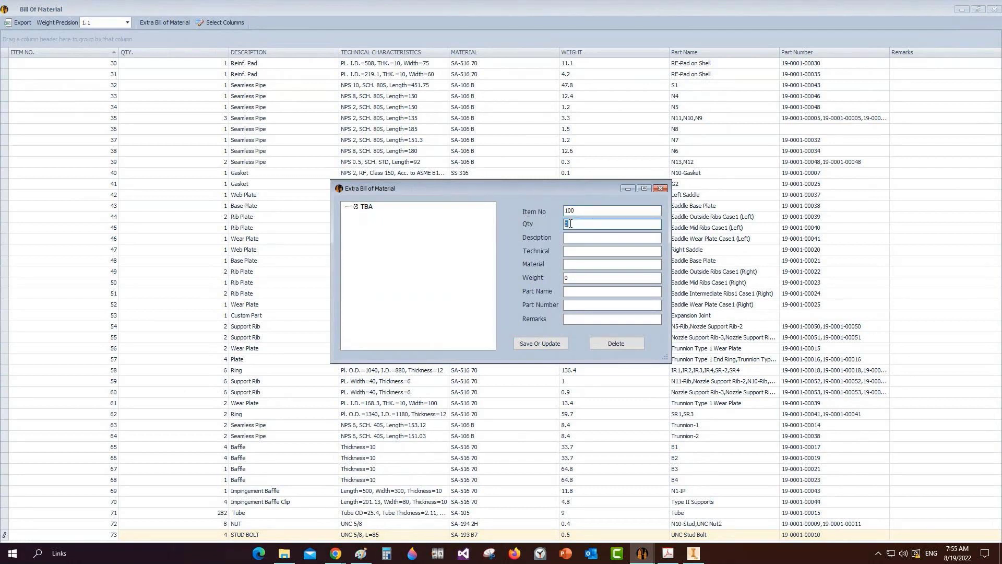
text(2)
Step: Describe the extra item as Tie Rod, with technical data "Rod 20 / Thread M14, Length 5467"
click(572, 236)
text(Tie Rod)
click(577, 252)
text(Rod 20 / Thread 14)
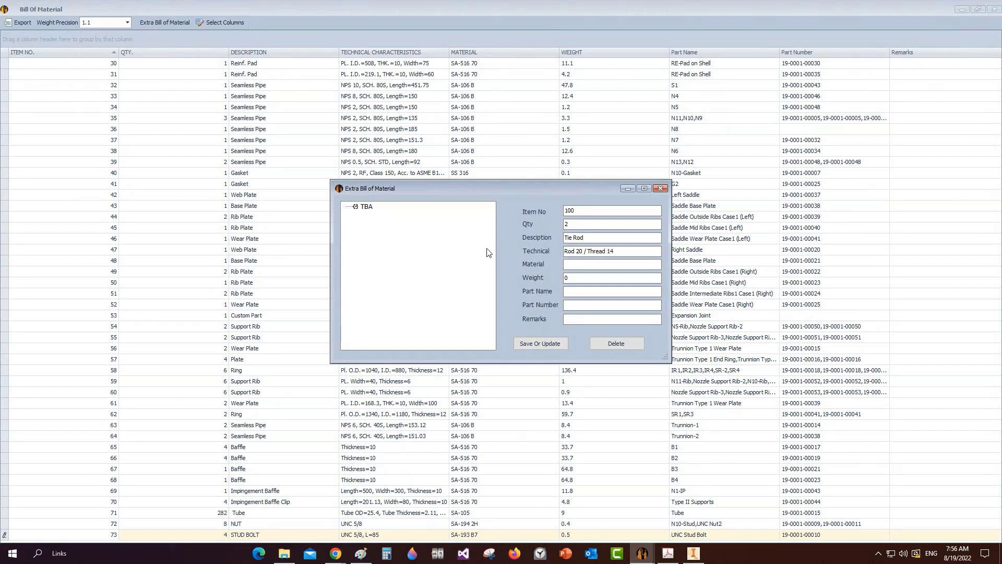
click(607, 251)
text(M)
click(658, 251)
text(, Length 5467)
Step: Set the tie rod's material to SA-105 and its weight to 2.5
click(579, 265)
text(SA-105)
key(Tab)
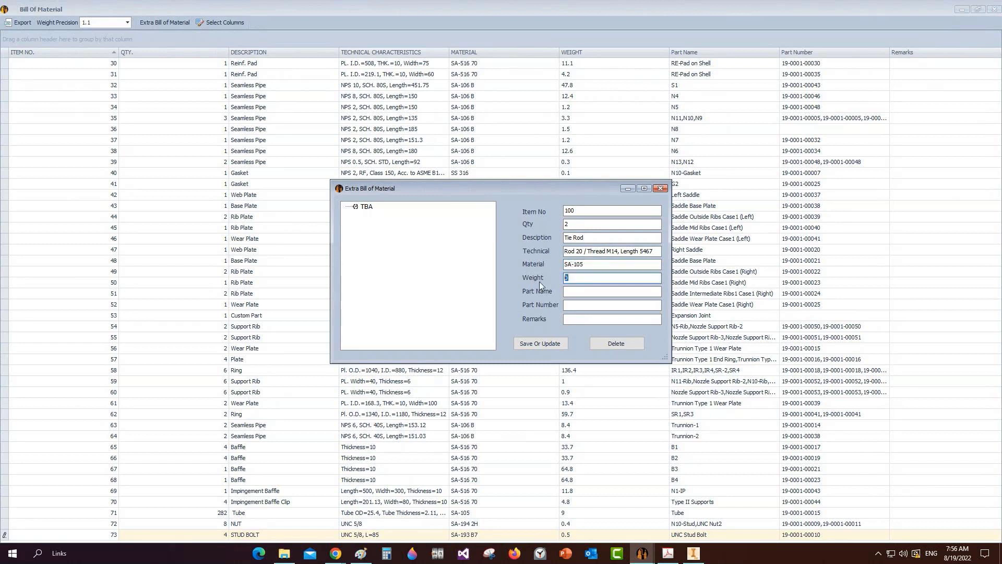
text(2.5)
key(Tab)
Step: Reuse the description text for the part name and extend it to Short Tie Rod
key(shift+Tab)
key(shift+Tab)
key(shift+Tab)
key(shift+Tab)
key(ctrl+c)
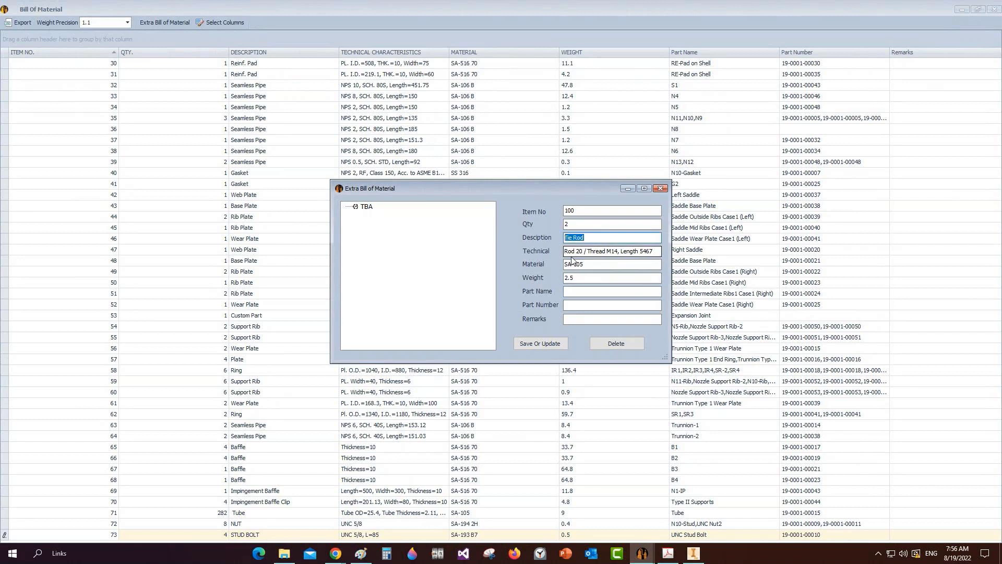
click(579, 292)
key(ctrl+v)
click(565, 291)
text(Sho)
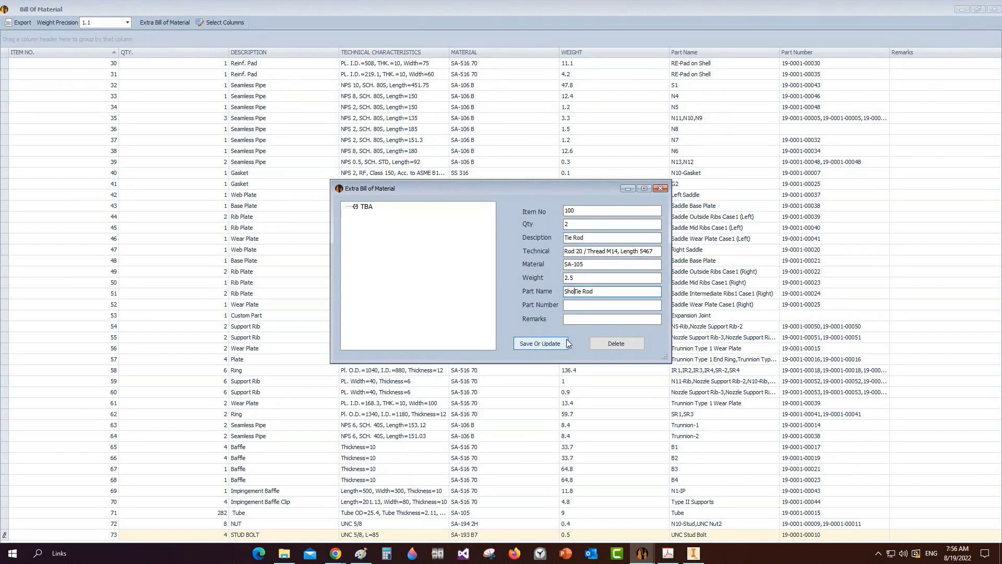
text(rt)
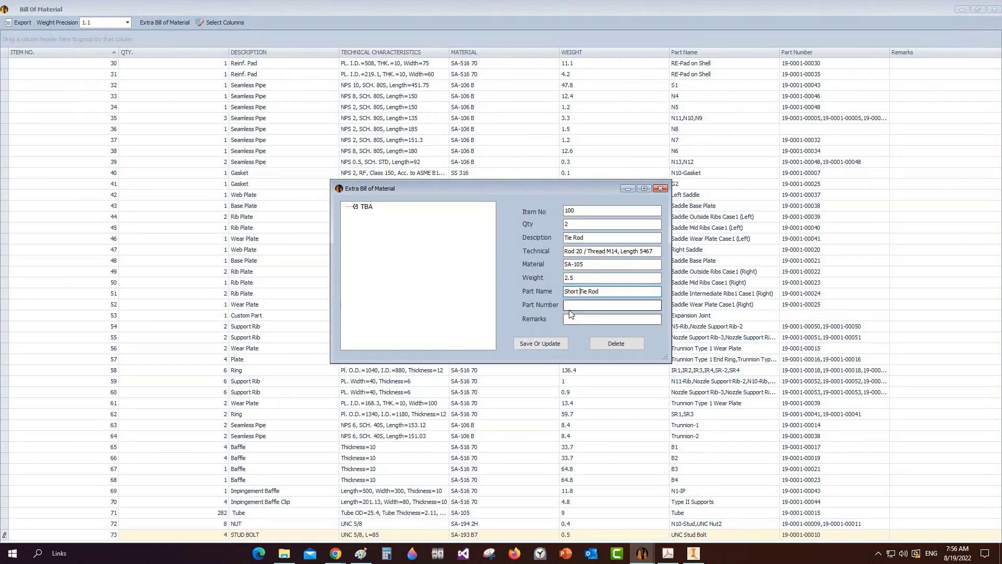
Step: Set the short tie rod's part number to 100 and save the extra item
click(583, 307)
text(100)
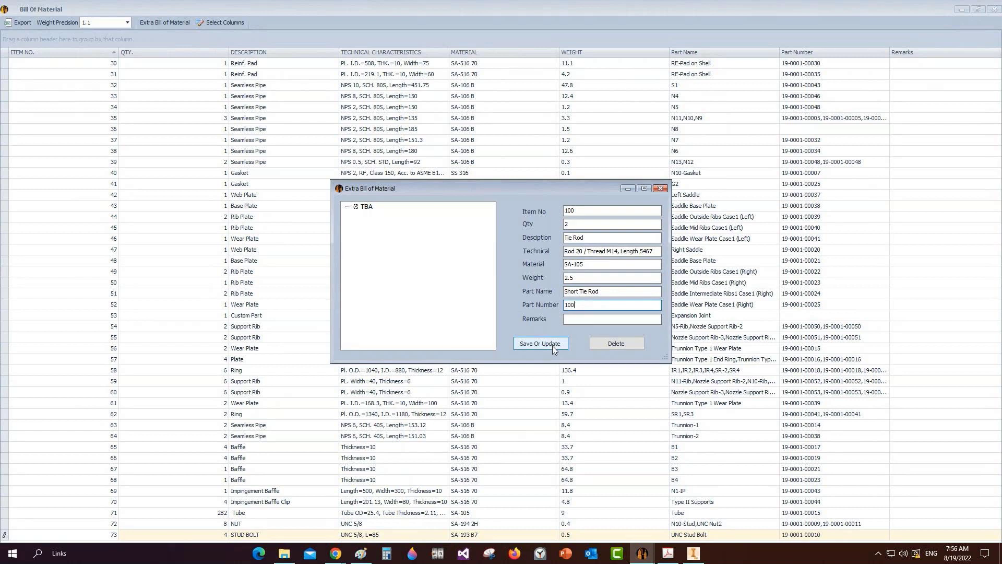
click(552, 346)
click(390, 220)
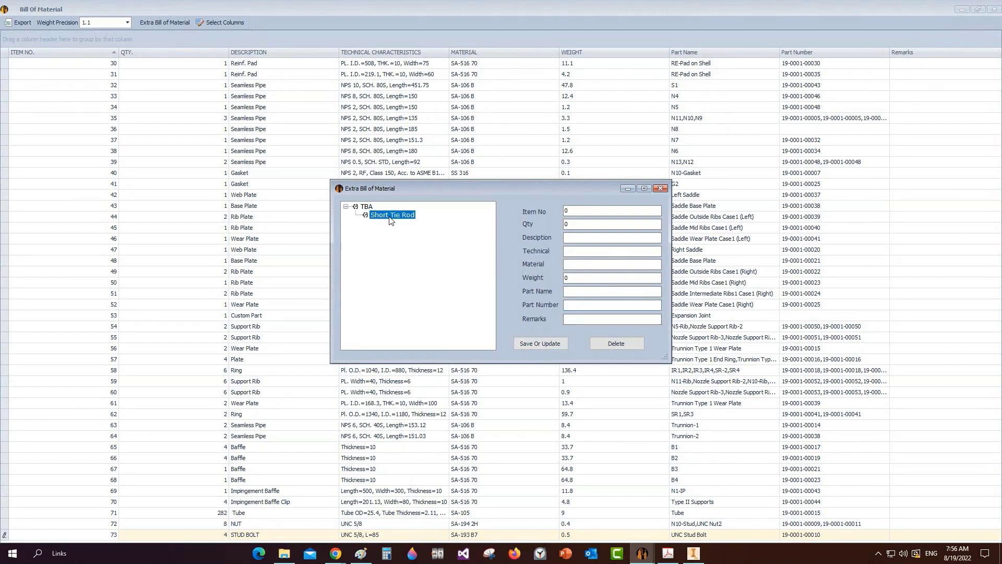
Step: Start a second extra item under TBA with item number 101, quantity 2 and description Tie Rod
click(374, 210)
drag(576, 214, 545, 213)
text(101)
key(Tab)
click(592, 239)
text(Tie Rod)
Step: Fill in the second extra item's technical data as 3213654, material as dsrgg and weight as 2.7
click(578, 253)
text(3213654)
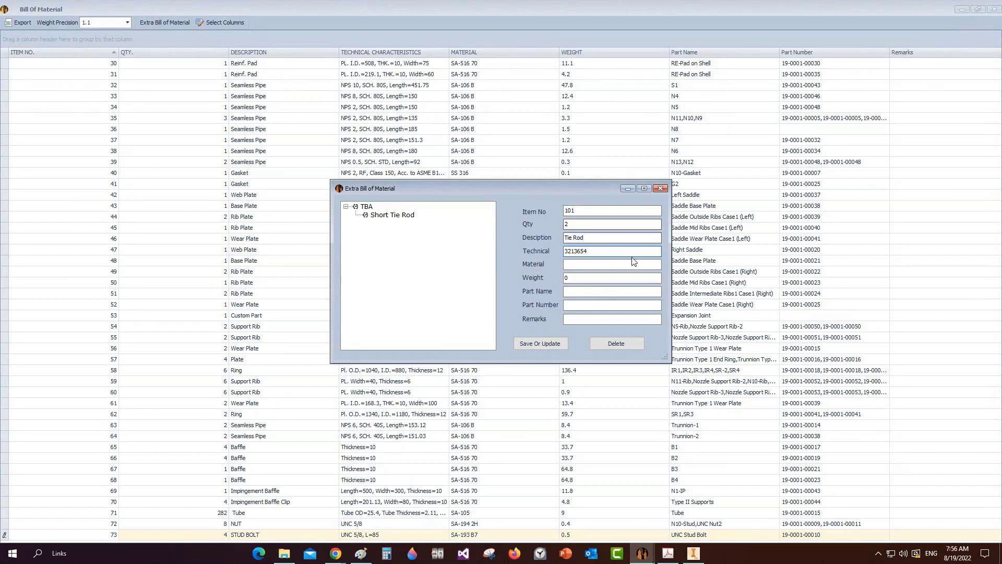
click(633, 264)
text(dsrgg)
key(Tab)
text(2.7)
Step: Name the second extra part Long Tie Rod with part number 102, and save the item
click(582, 292)
key(ctrl+v)
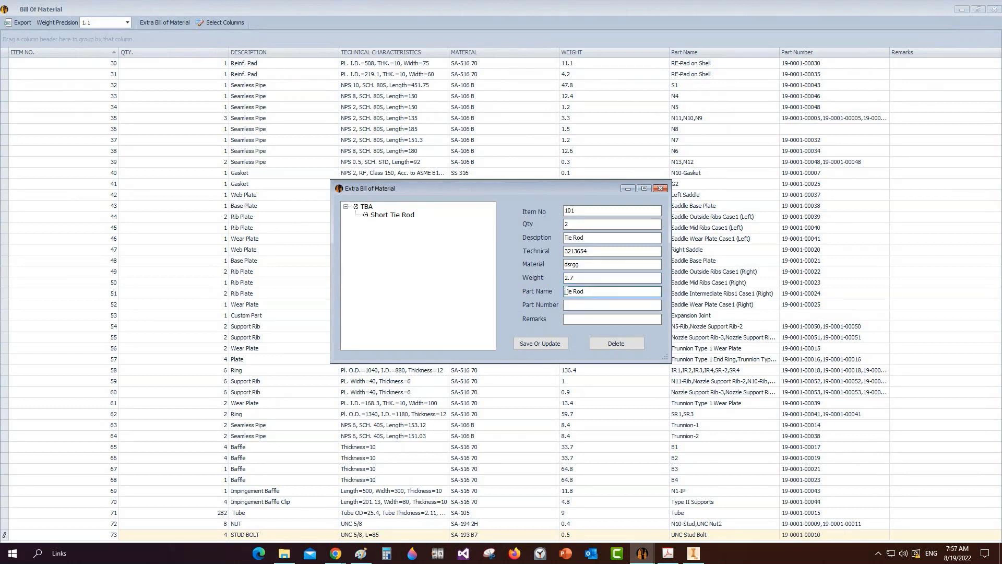
click(566, 291)
text(Long)
click(585, 307)
text(102)
click(540, 343)
Step: Set the Long Tie Rod item's technical data to Rod 20 / Thread M14, Length 5750 and material to SA-105, and save it
click(396, 215)
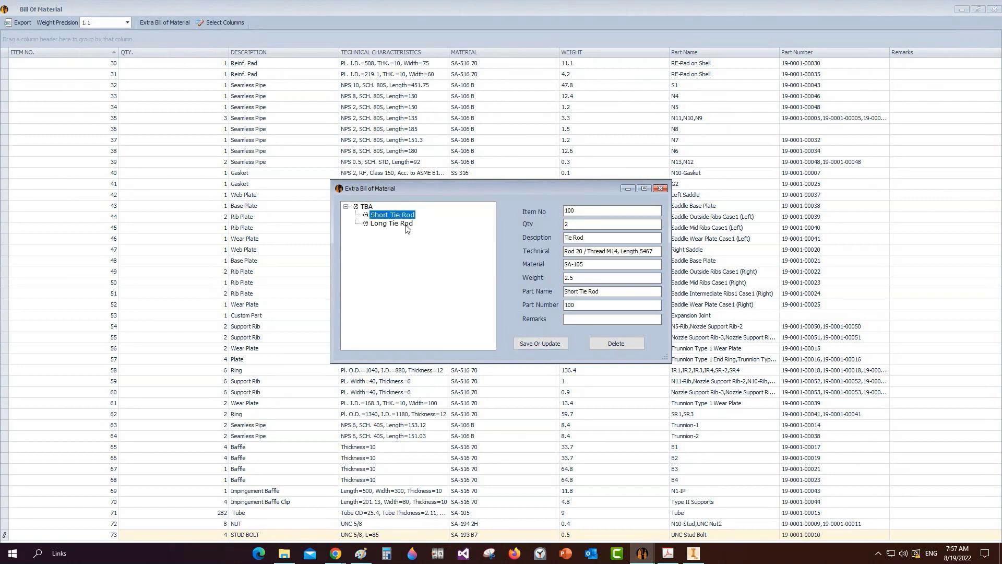
click(408, 223)
drag(654, 251, 551, 252)
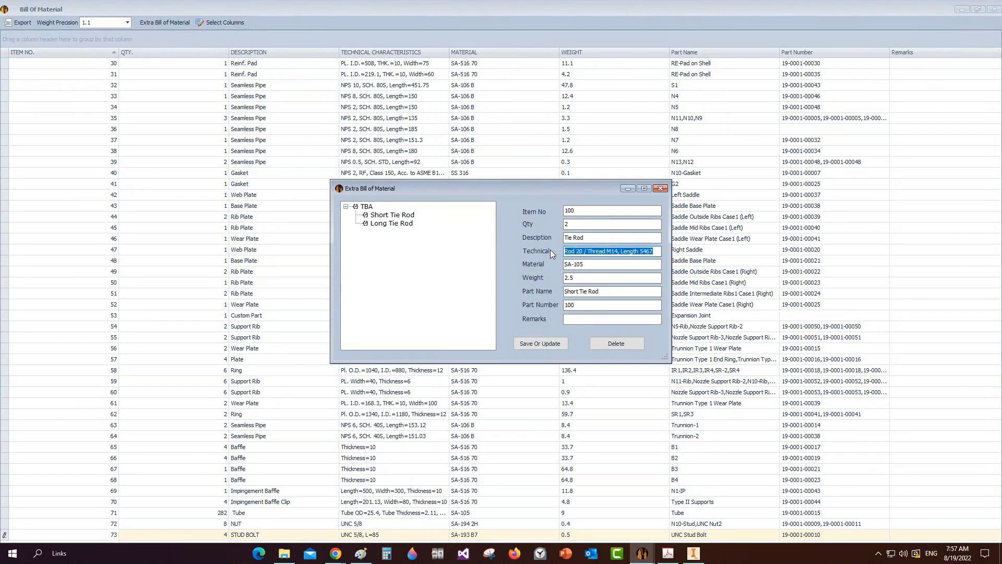
click(391, 223)
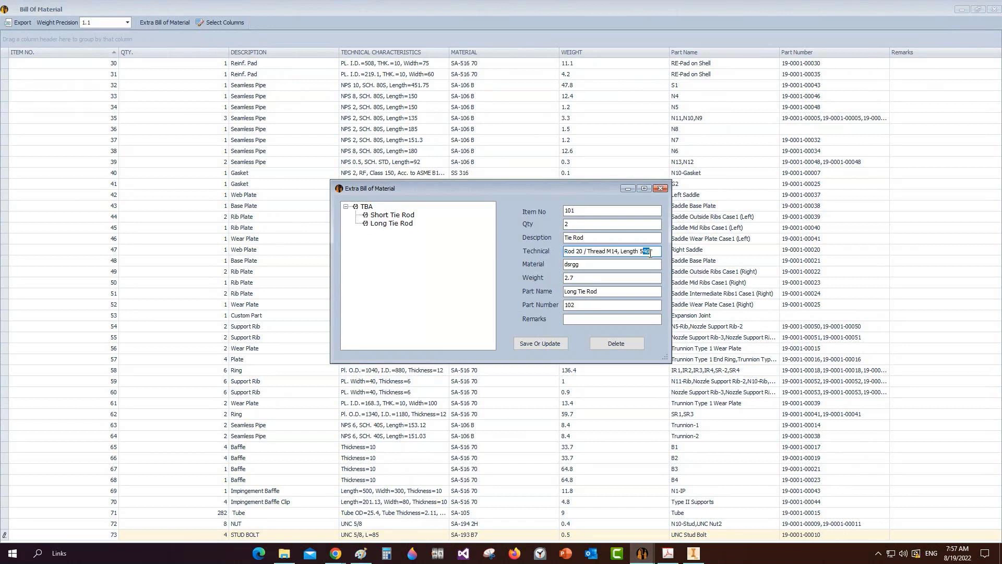
text(750)
drag(599, 265, 548, 268)
text(SA-105)
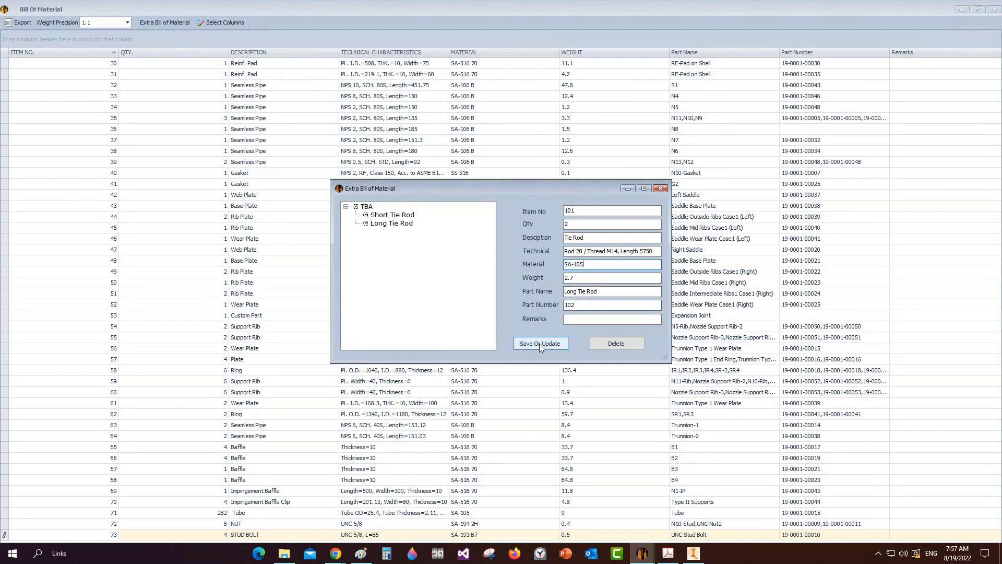
click(540, 343)
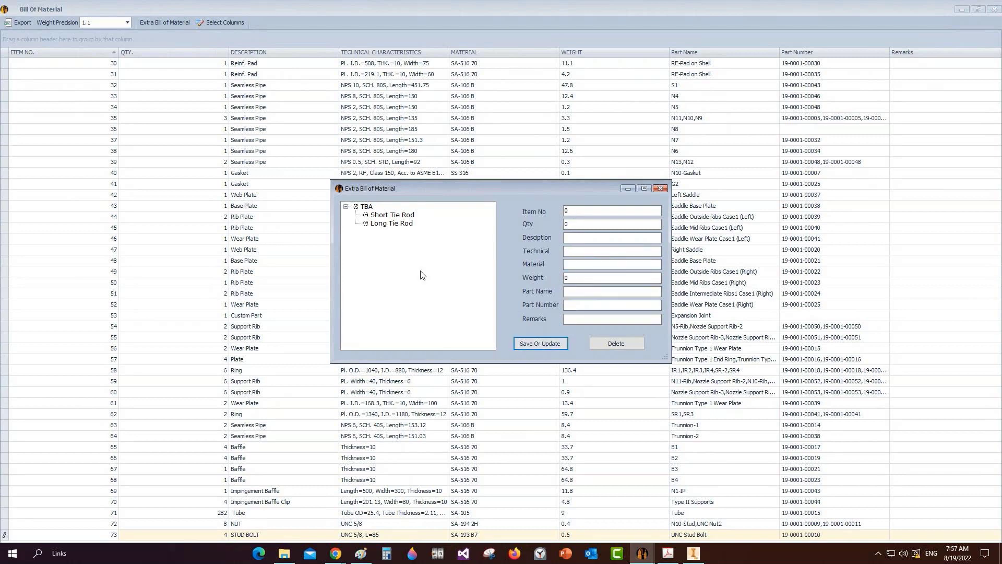
Step: Close the extra items window and examine the tie rod rows, items 100 and 101, at the end of the bill of material
click(661, 188)
drag(999, 140, 1001, 355)
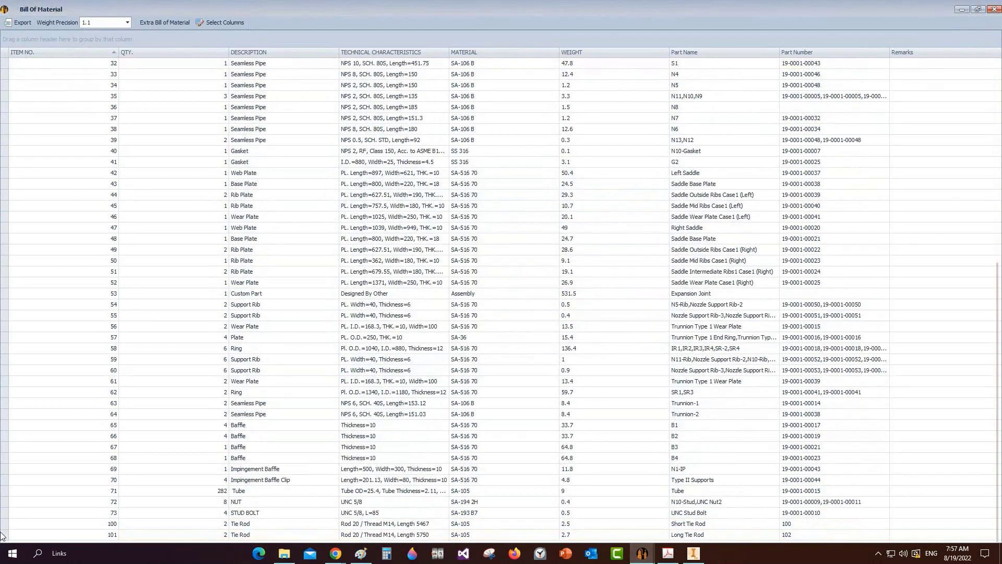
click(245, 524)
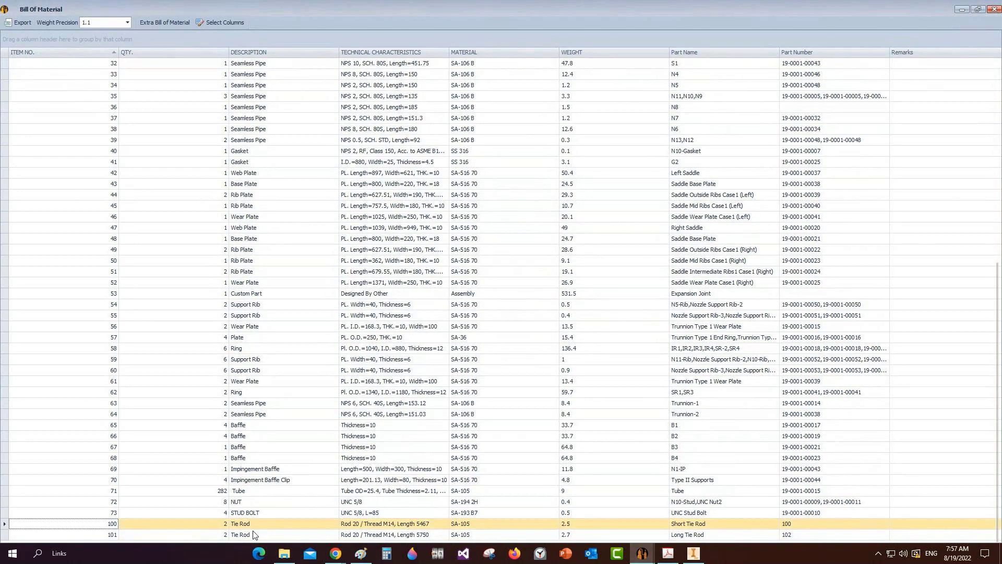
click(230, 534)
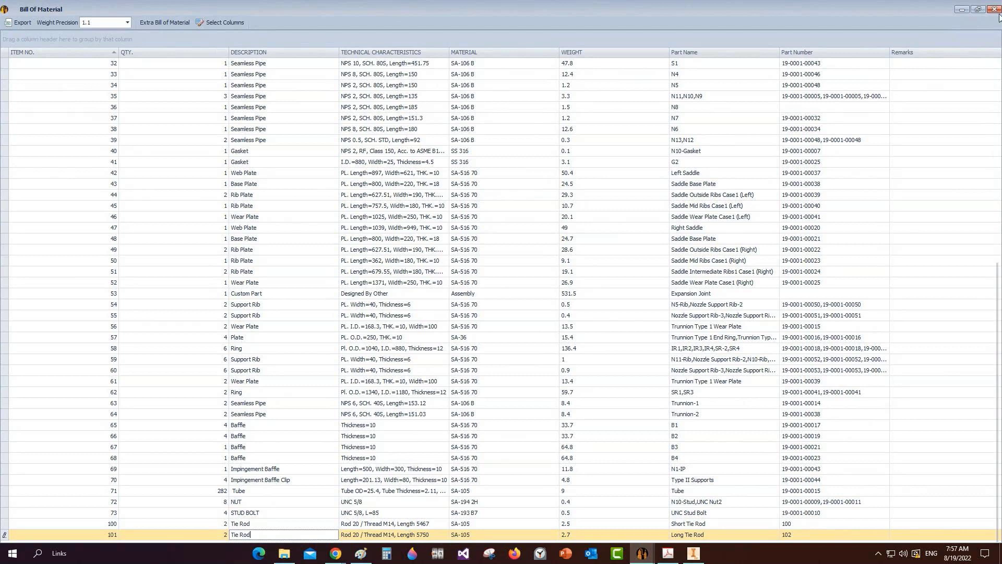
click(99, 523)
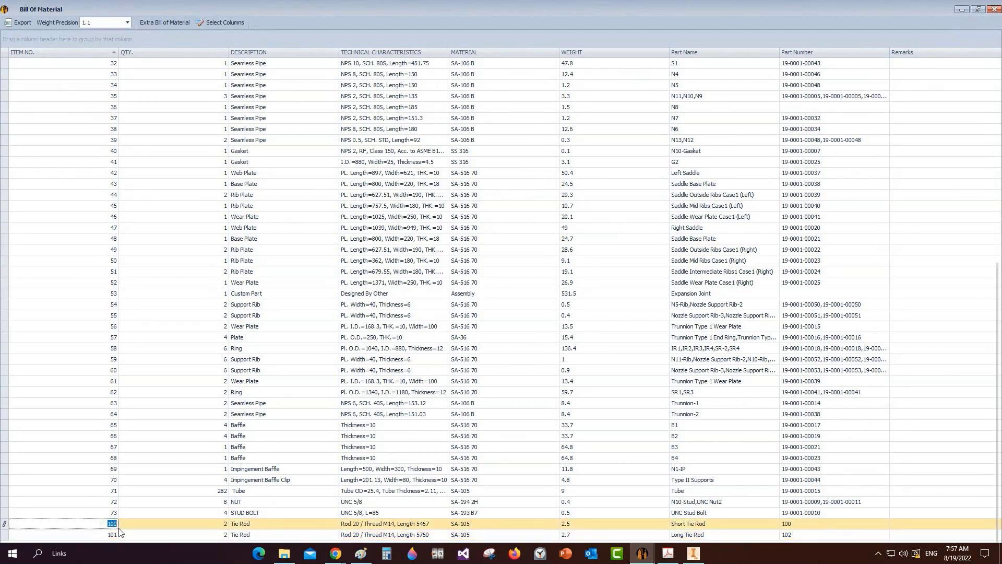
key(Escape)
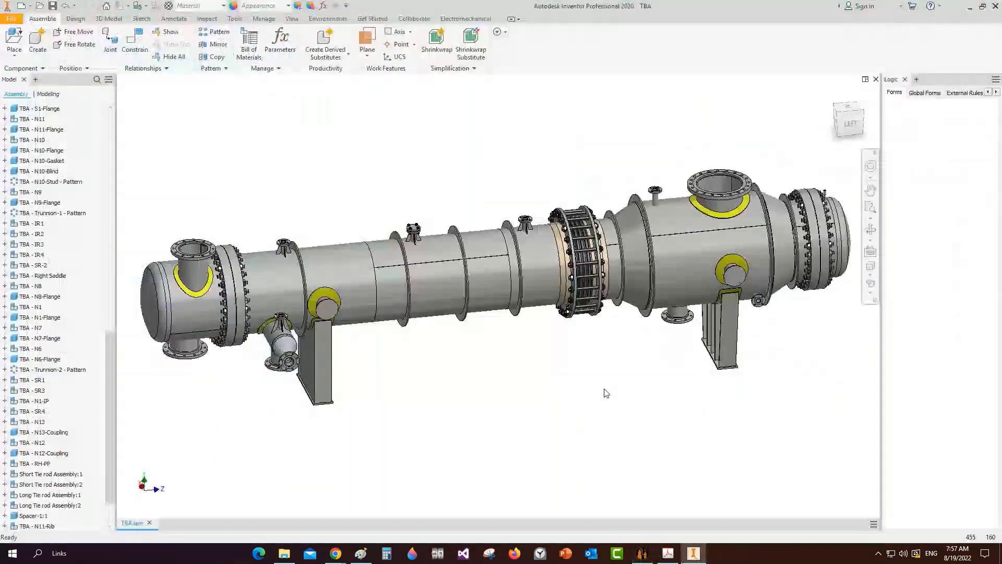
Step: Open the short tie rod assembly from the TBA model and examine the BOM part number in the rod's Tie Rod form
click(292, 18)
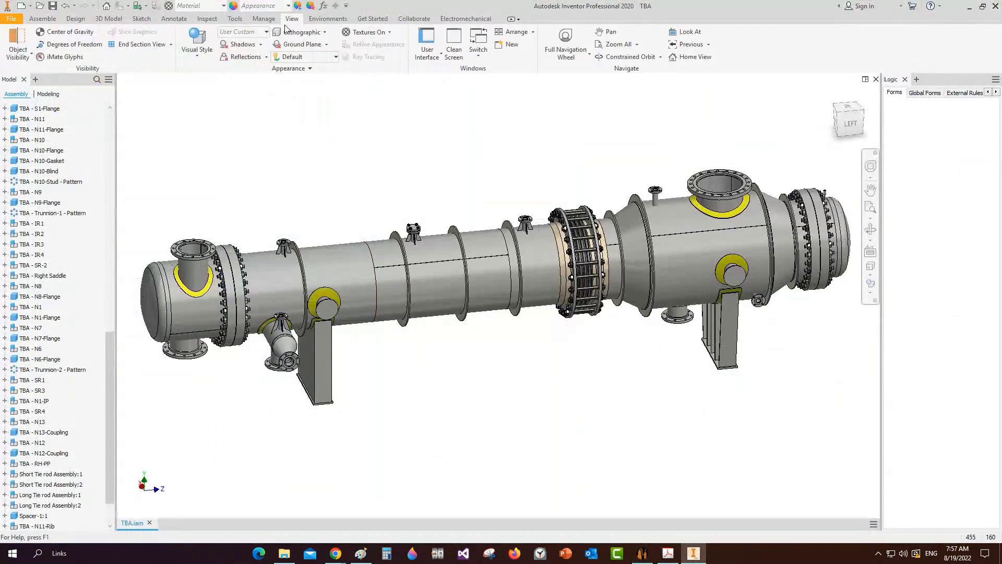
right_click(55, 479)
click(48, 483)
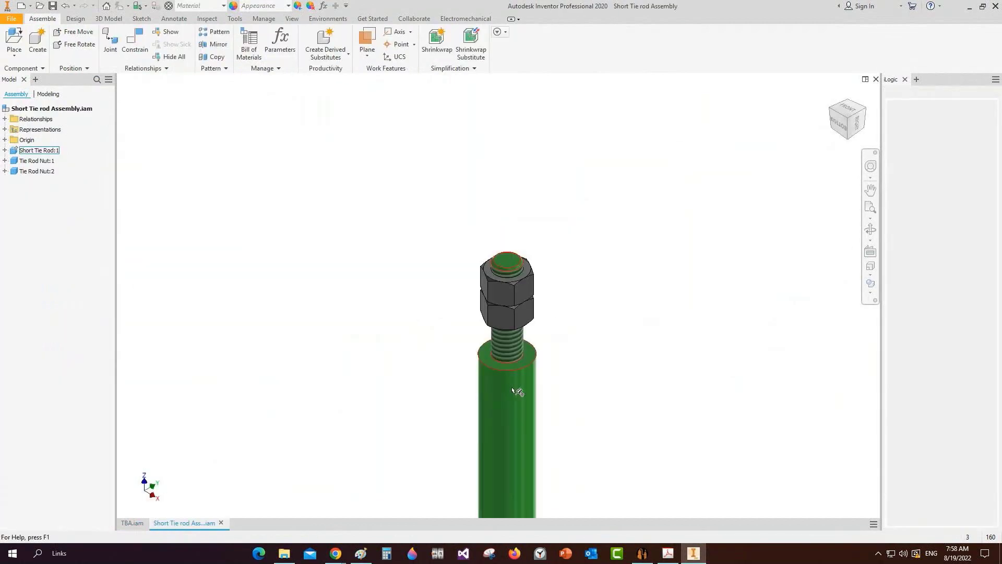
double_click(513, 389)
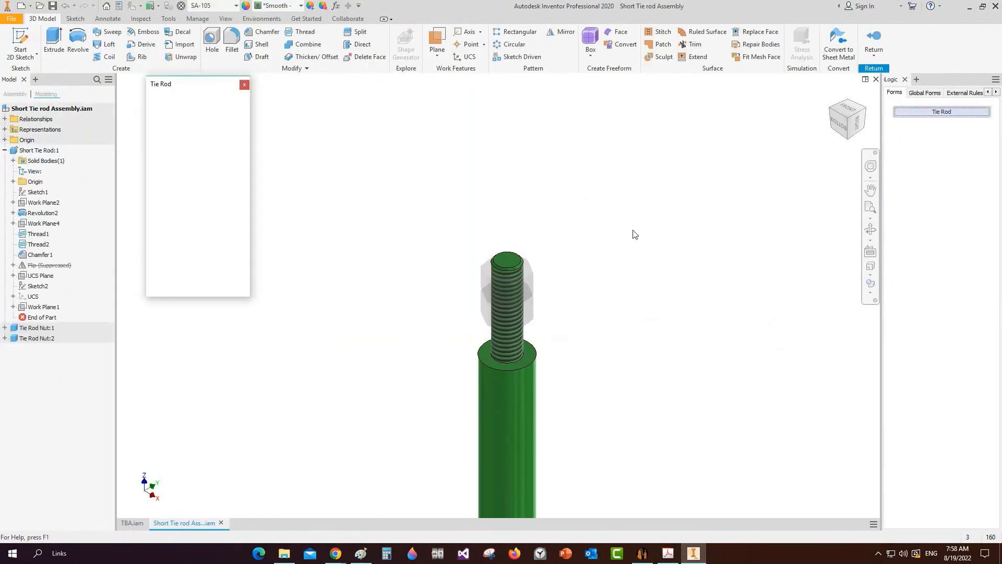
double_click(196, 273)
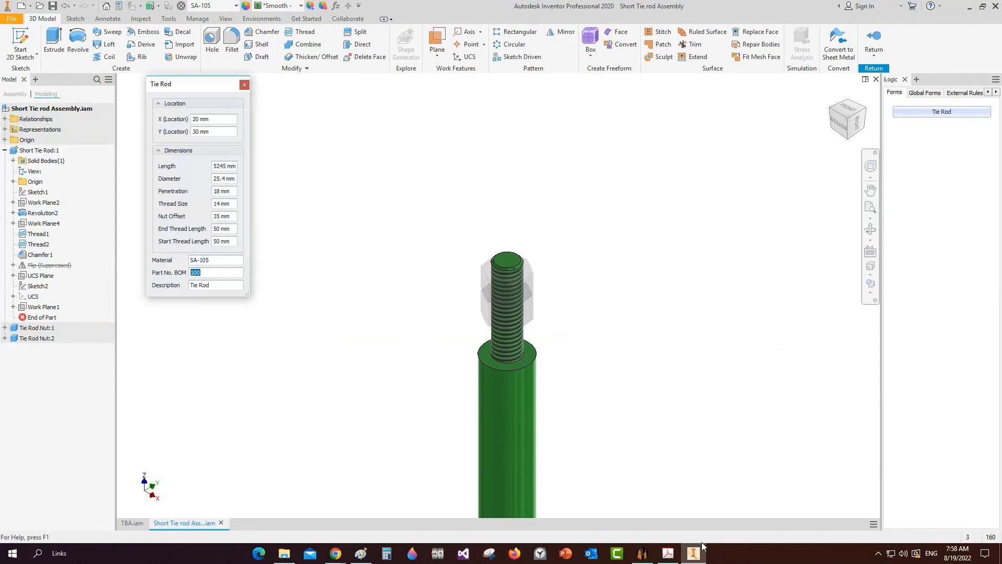
Step: Review the bill of material for the tie rod entries, and close the Tie Rod form and the short tie rod assembly
click(649, 557)
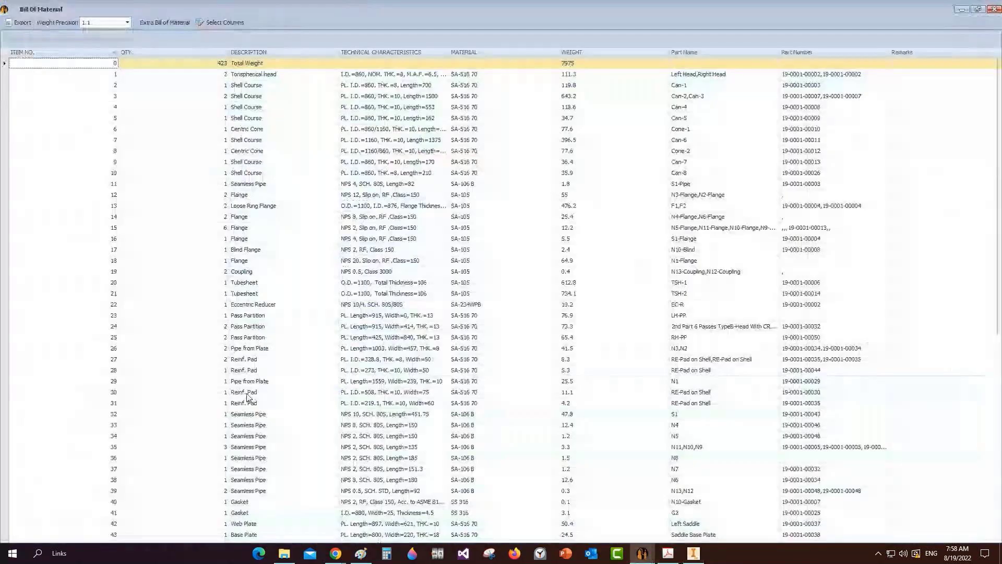
scroll(209, 428, down, 9)
scroll(182, 455, down, 2)
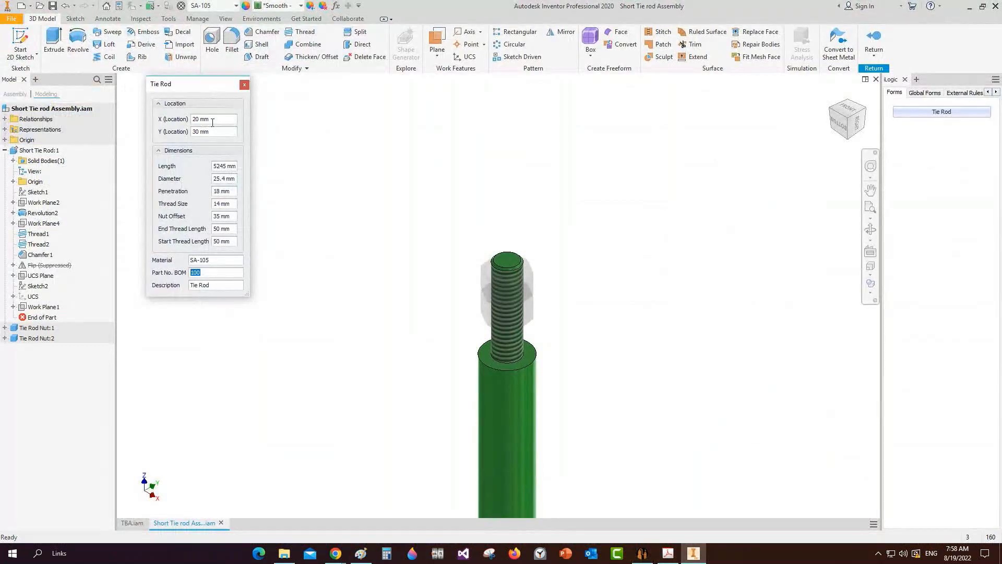
click(245, 84)
double_click(281, 205)
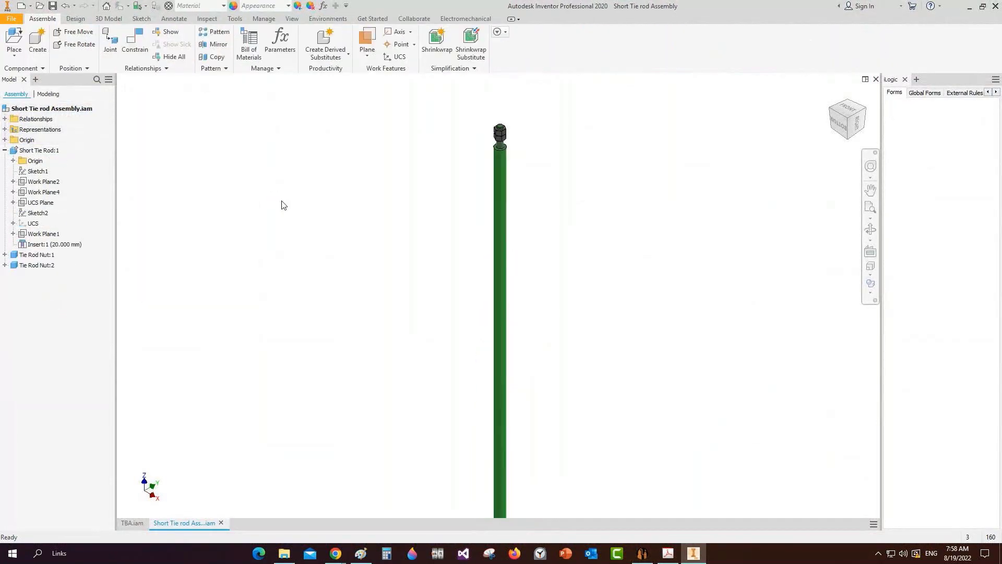
click(875, 80)
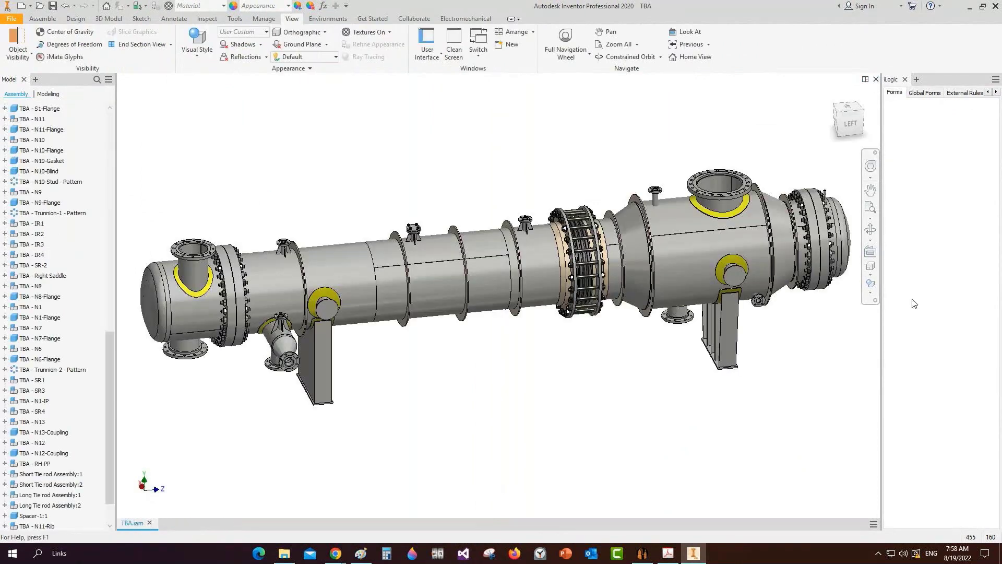
Step: Display the TBA heat exchanger in perspective and hide the surrounding interface with Clean Screen
click(870, 275)
click(820, 296)
key(ctrl+0)
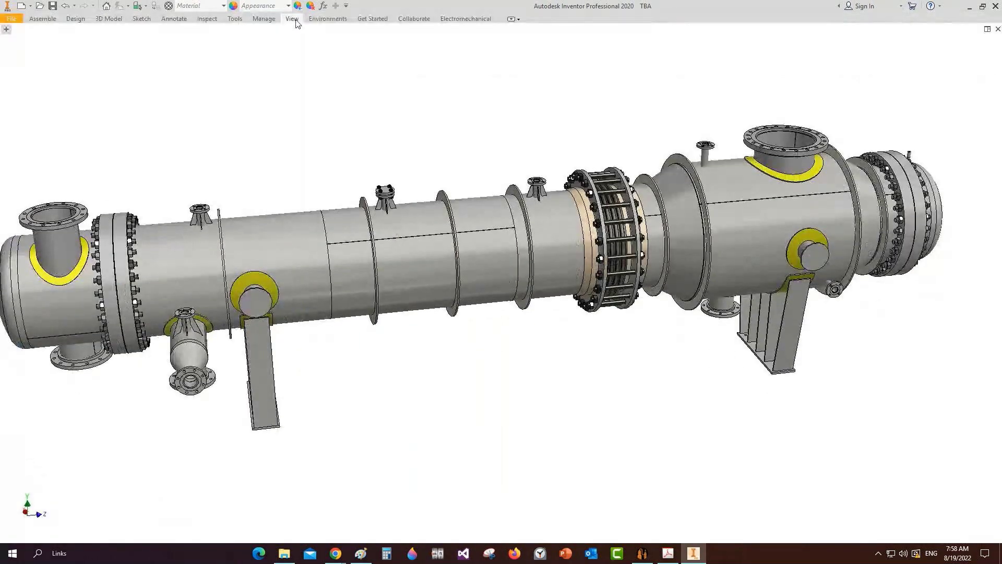
Step: Turn on reflections and shadows for the heat exchanger and orbit it to a lower, nearly side-on view
click(291, 19)
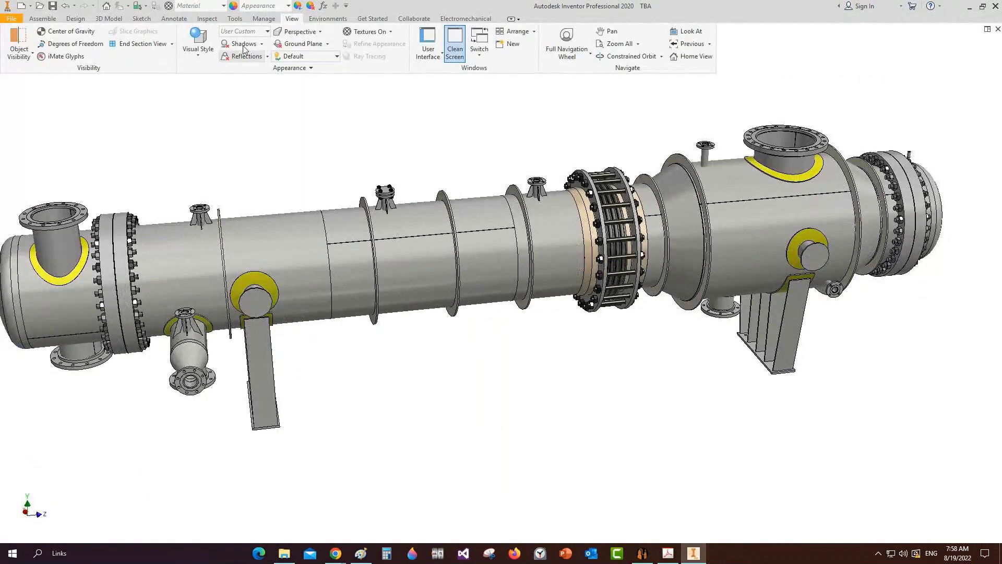
click(244, 55)
click(243, 47)
scroll(424, 181, down, 3)
click(991, 177)
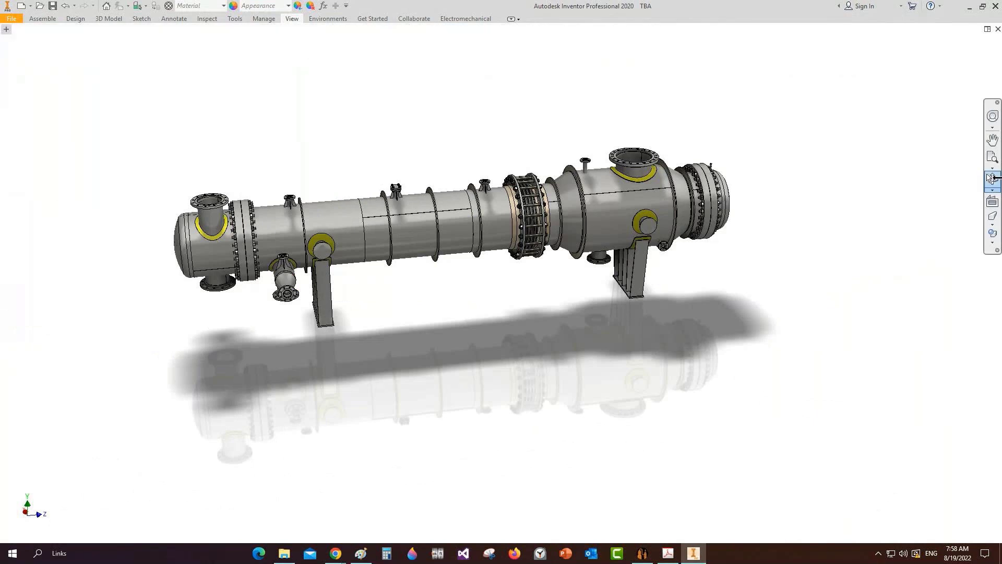
drag(488, 105, 496, 77)
key(Escape)
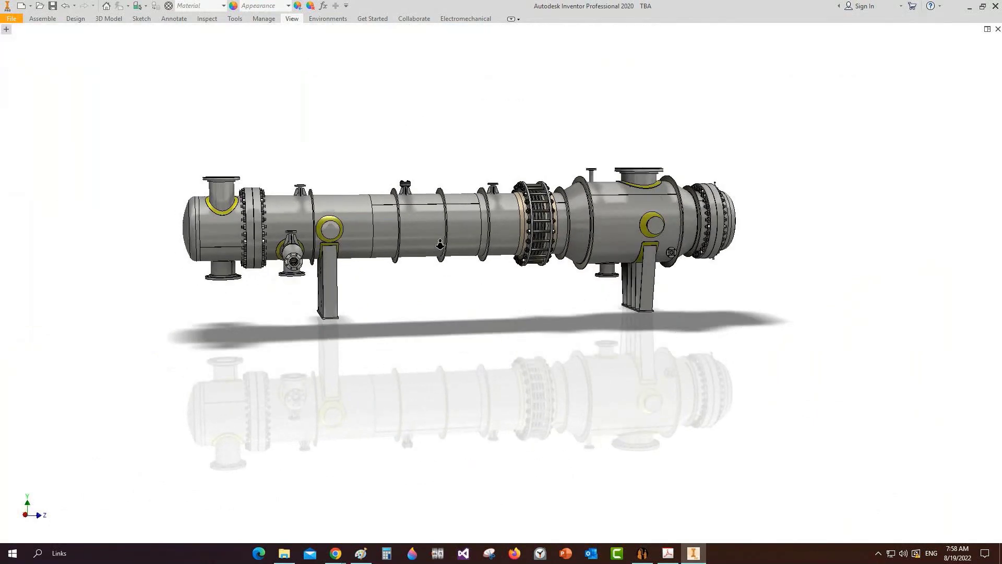
scroll(443, 250, up, 1)
scroll(443, 251, up, 1)
Step: Apply the Light Theme lighting style and orbit the heat exchanger to an angled view from above
click(292, 19)
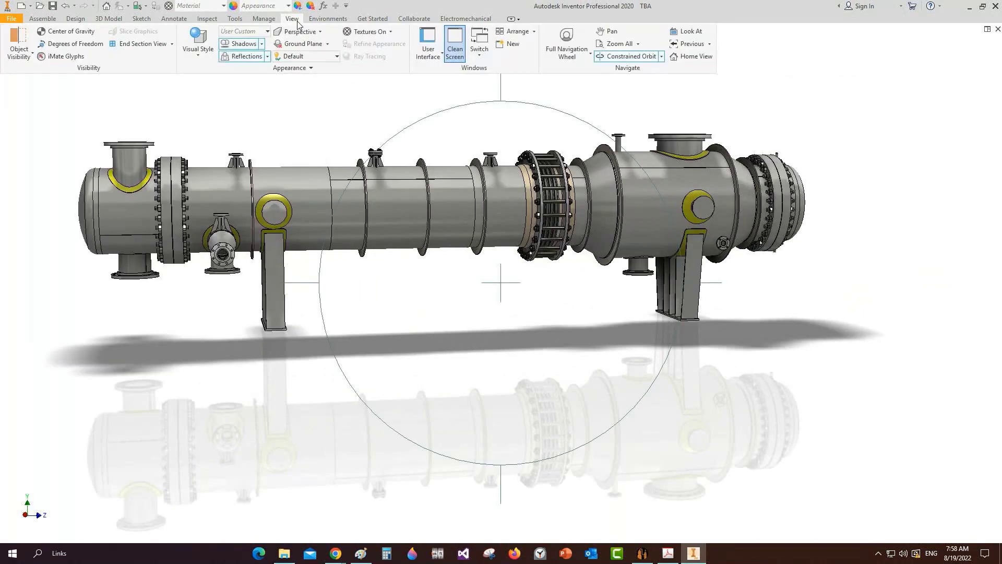
click(298, 57)
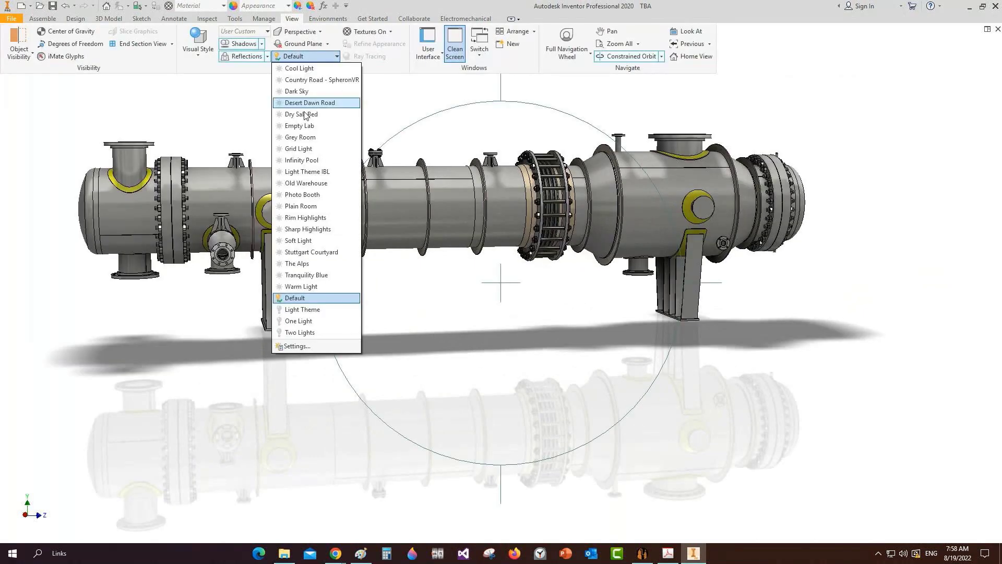
click(305, 310)
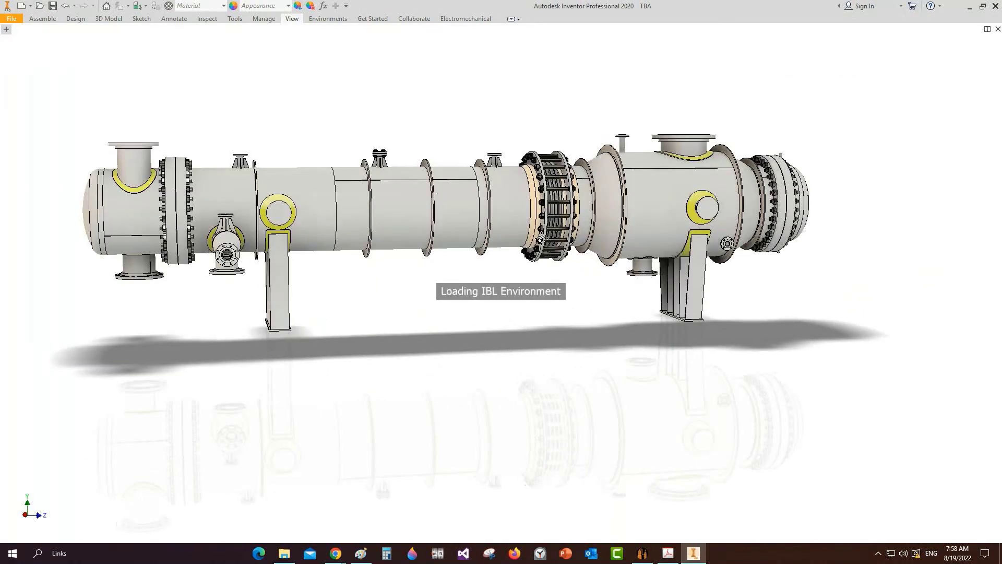
middle_drag(542, 237, 566, 271)
key(F4)
drag(496, 88, 498, 101)
drag(705, 286, 718, 287)
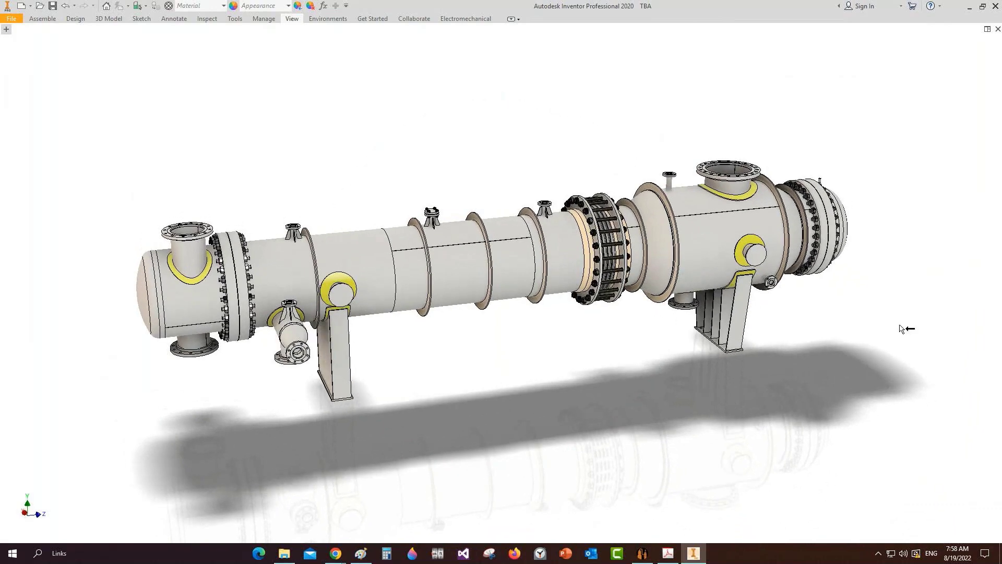